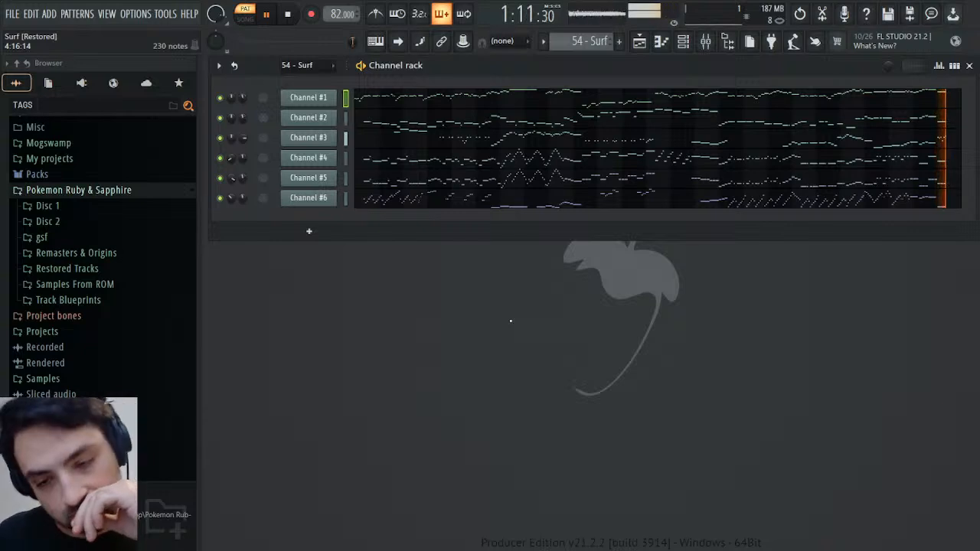
# Play only Channel #1 from the start of the pattern and inspect its General MIDI patch change events
pyautogui.click(286, 14)
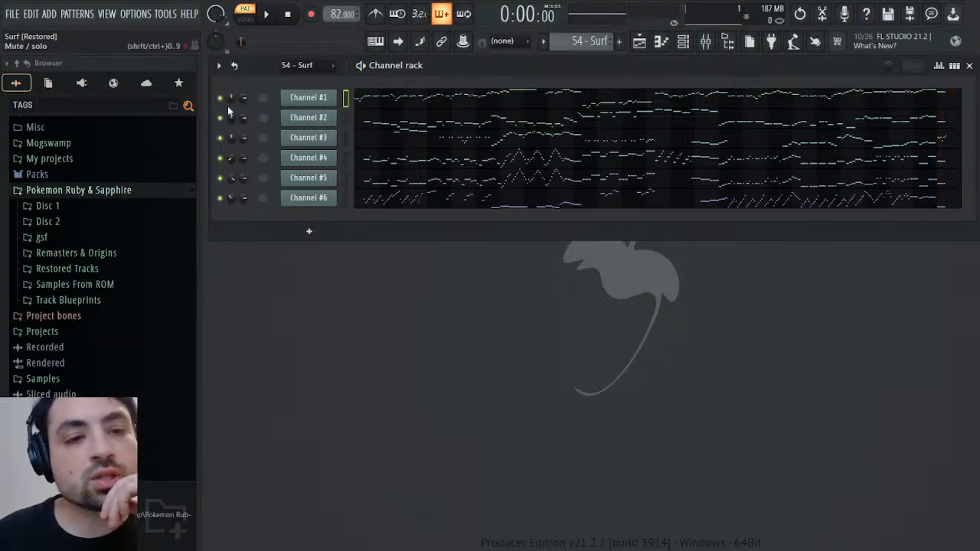
pyautogui.click(265, 14)
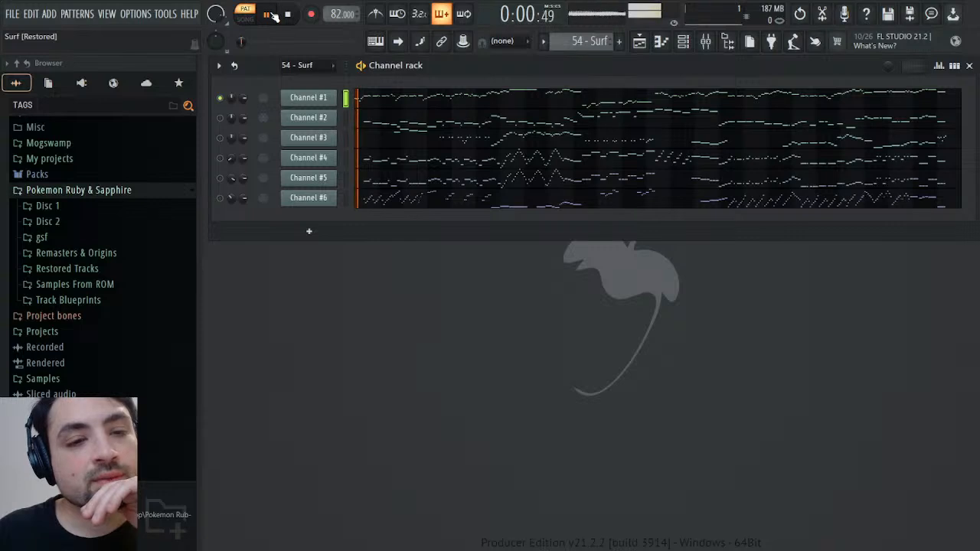
pyautogui.click(310, 98)
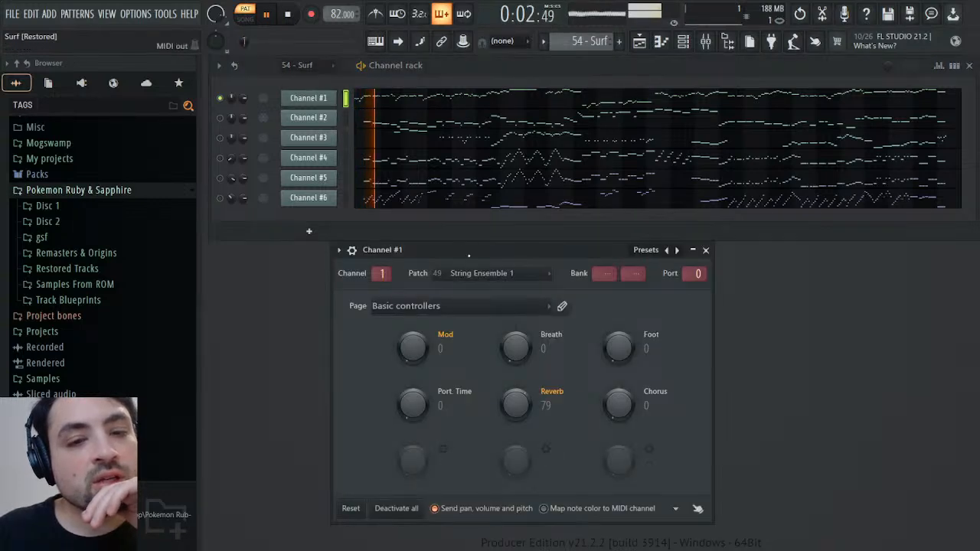
pyautogui.rightClick(463, 275)
pyautogui.click(488, 305)
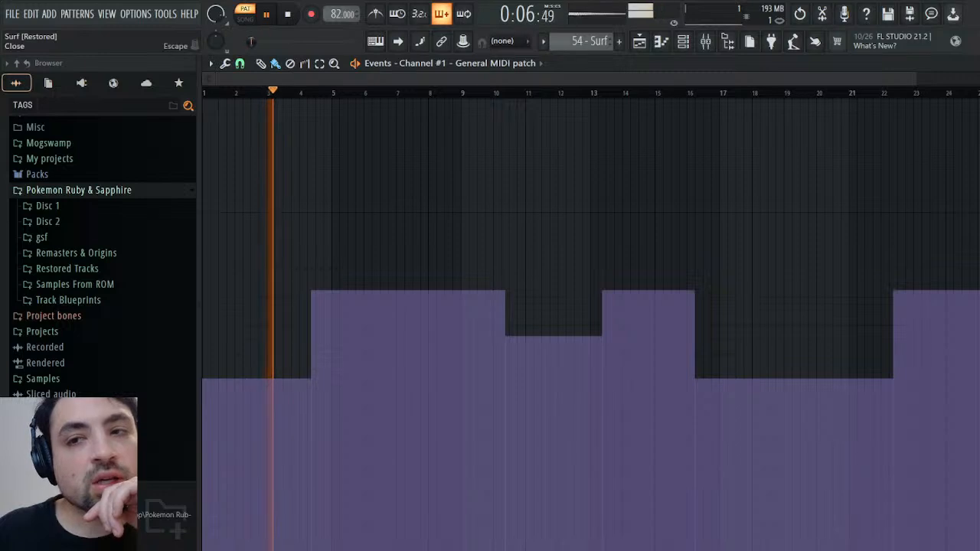
pyautogui.click(970, 64)
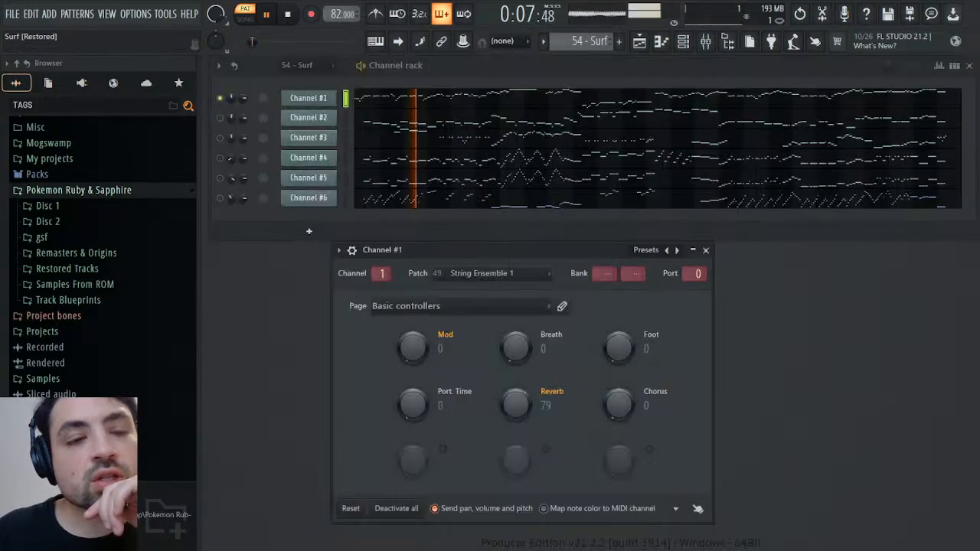
# Add the SOUND Canvas VA plugin from the Vintage category as a new channel below Channel #1
pyautogui.click(82, 83)
pyautogui.moveTo(61, 339); pyautogui.dragTo(334, 109)
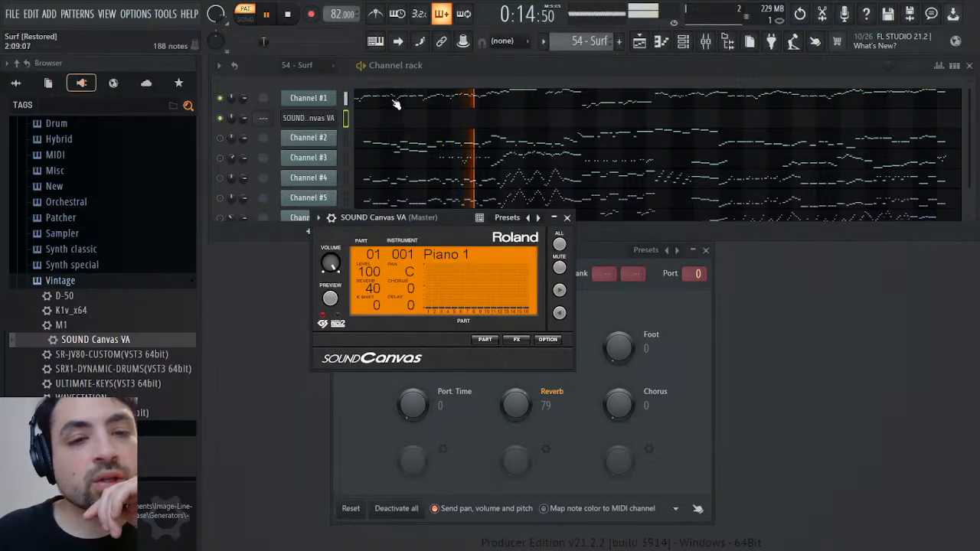
# Open Channel #1's notes in the piano roll and restore it to a smaller floating window
pyautogui.click(396, 104)
pyautogui.click(324, 93)
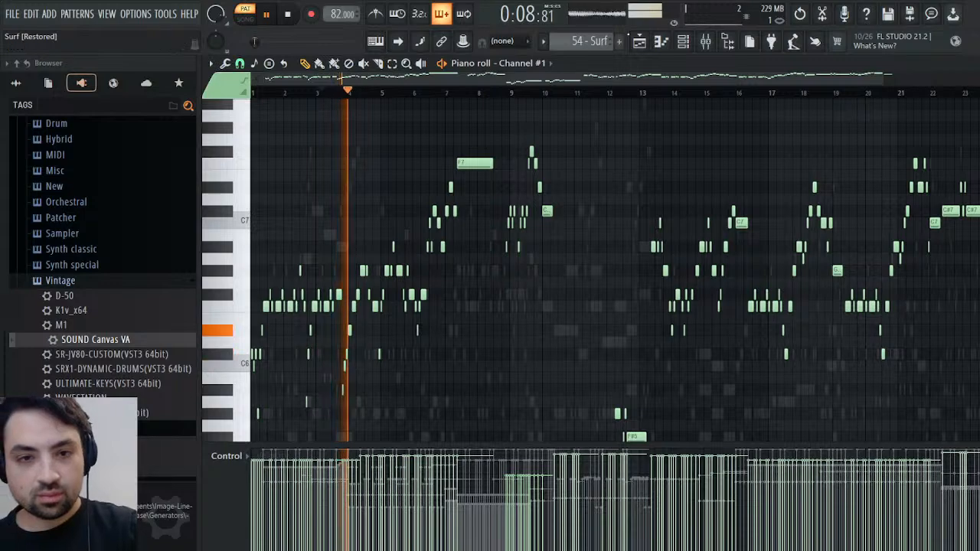
pyautogui.doubleClick(637, 64)
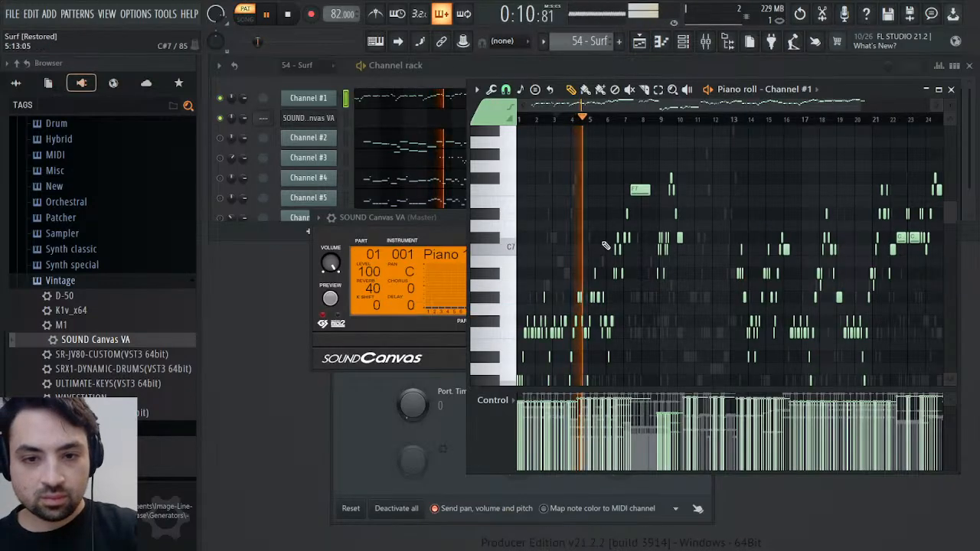
# Select the Channel #1 melody notes from the start of the pattern to just after bar 4
pyautogui.scroll(-3, 605, 245)
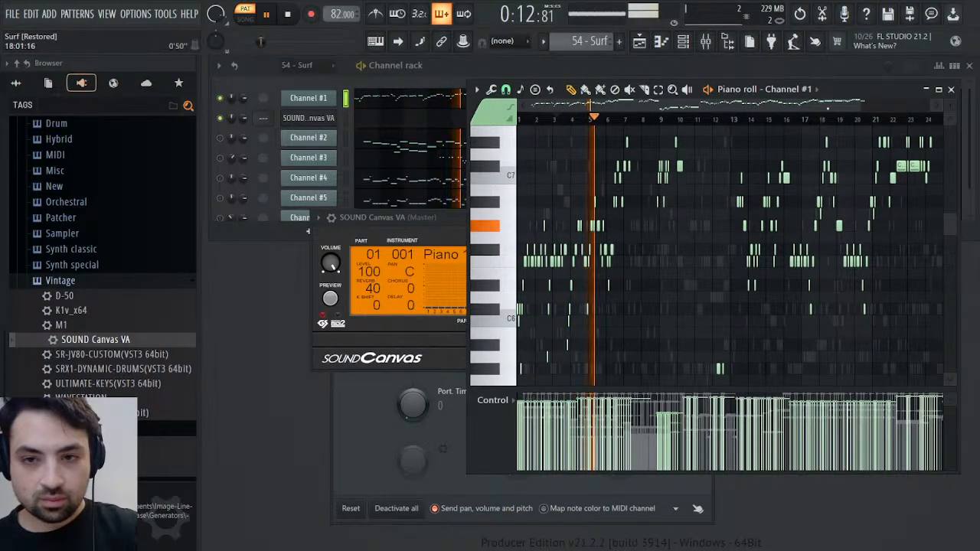
pyautogui.moveTo(870, 104); pyautogui.dragTo(617, 124)
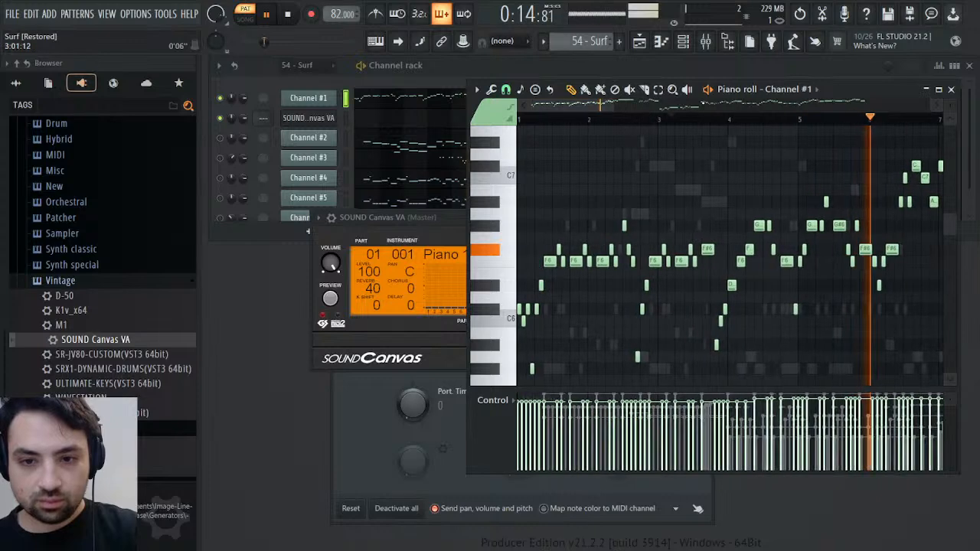
pyautogui.click(737, 119)
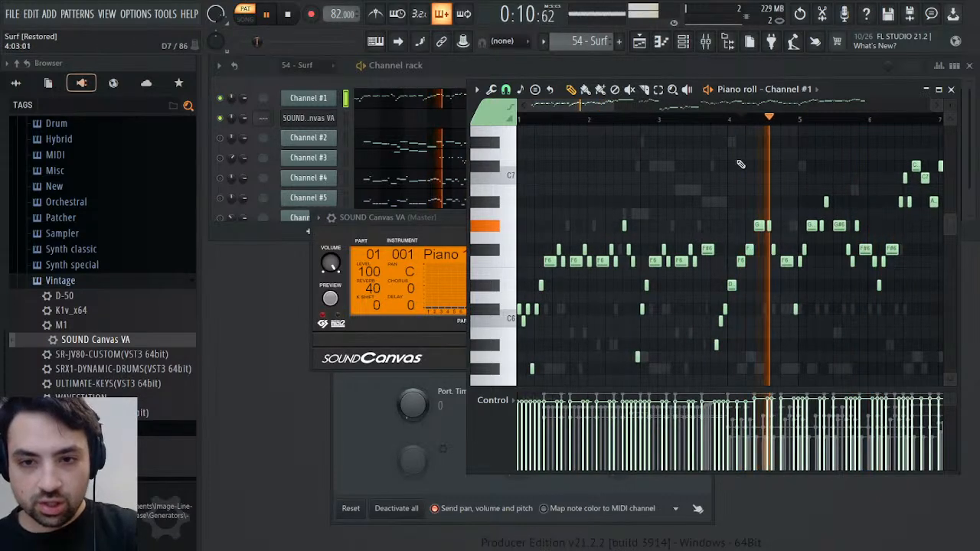
pyautogui.moveTo(755, 185); pyautogui.dragTo(356, 433)
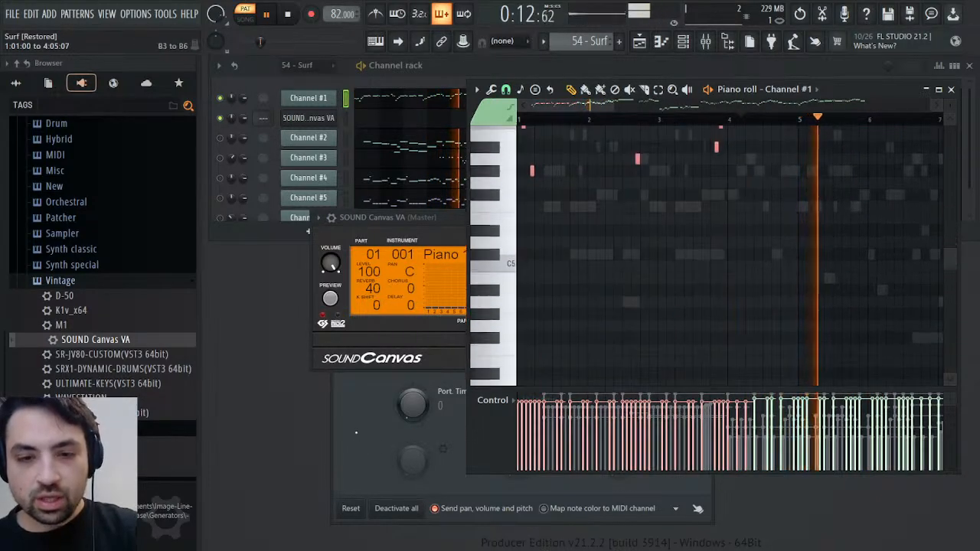
pyautogui.scroll(5, 619, 295)
pyautogui.scroll(-3, 625, 294)
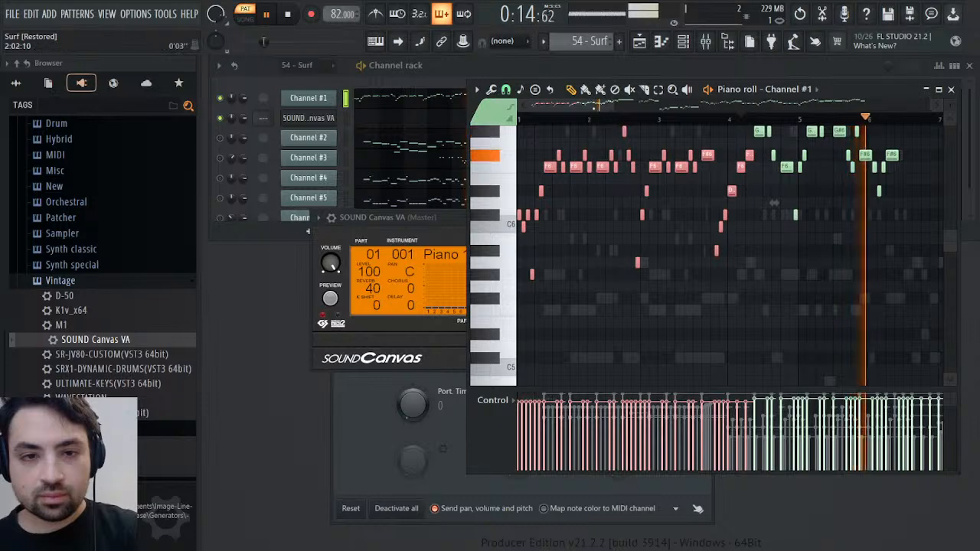
# Rename the SOUND Canvas VA channel as Strings and set its part 1 to instrument 049 Strings with reverb 0
pyautogui.click(356, 137)
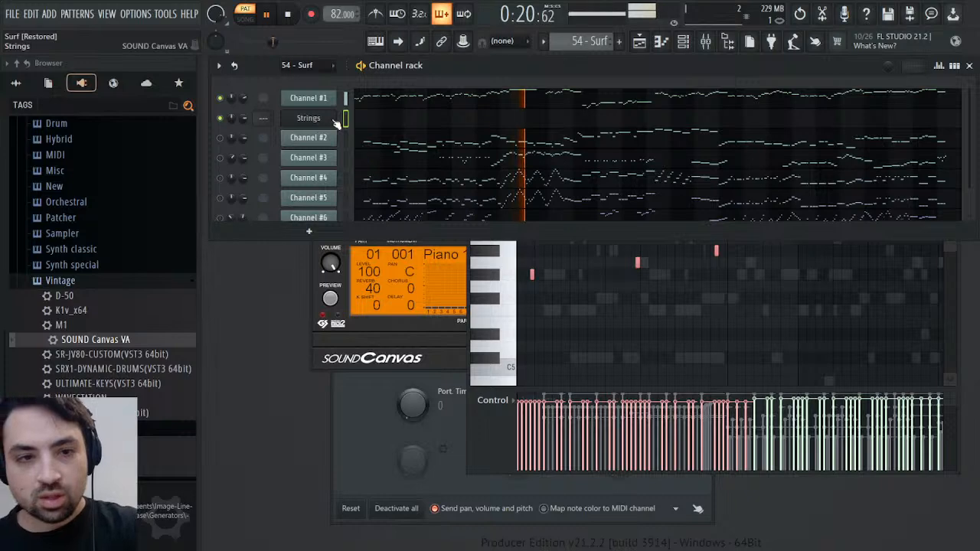
pyautogui.click(329, 120)
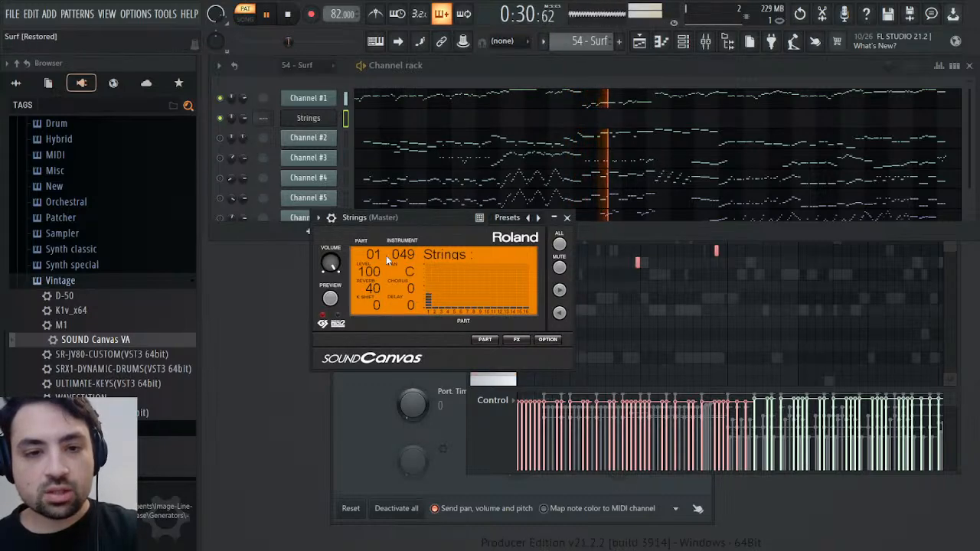
pyautogui.click(485, 339)
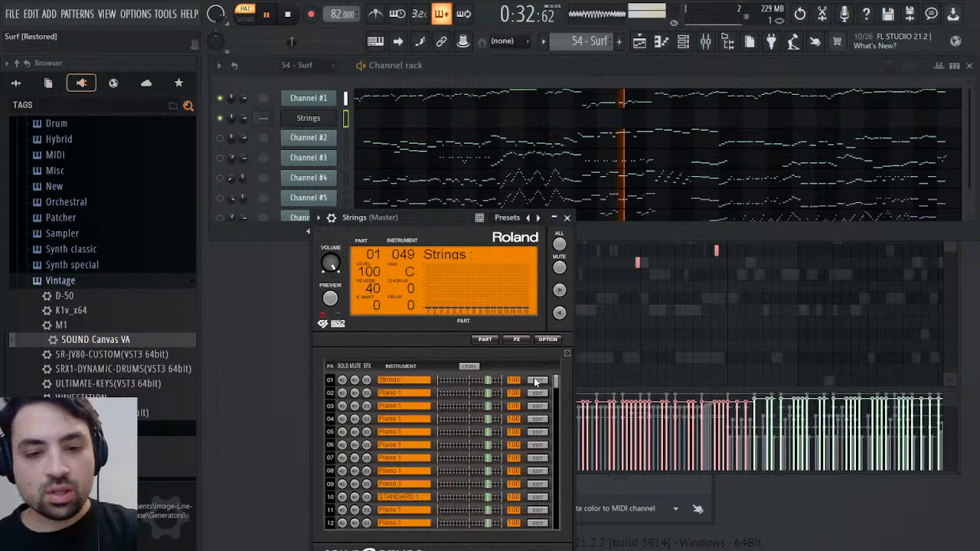
pyautogui.click(536, 381)
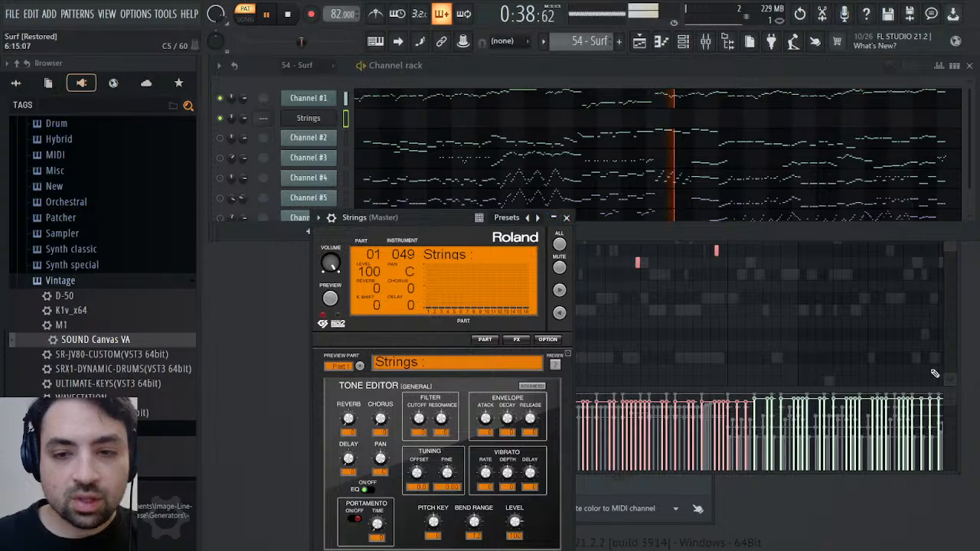
# Add the Channel #1 melody notes from about bar 16 to bar 22 to the note selection, then stop playback
pyautogui.click(961, 331)
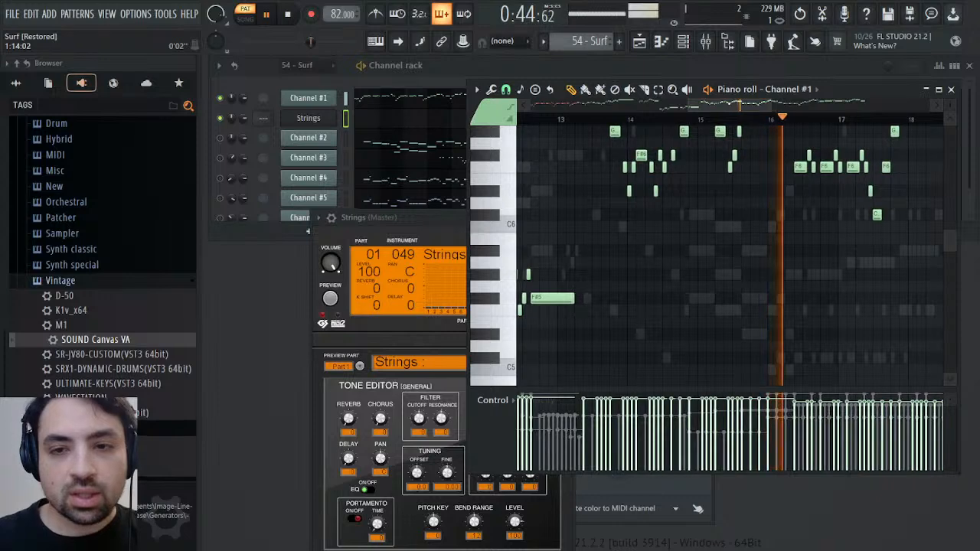
pyautogui.scroll(5, 595, 238)
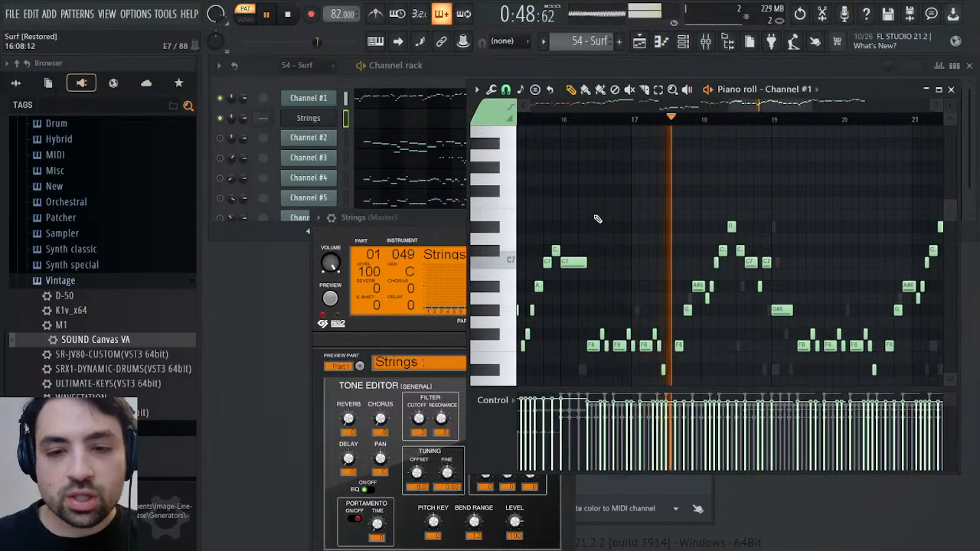
pyautogui.moveTo(595, 200); pyautogui.dragTo(728, 373)
pyautogui.scroll(4, 747, 335)
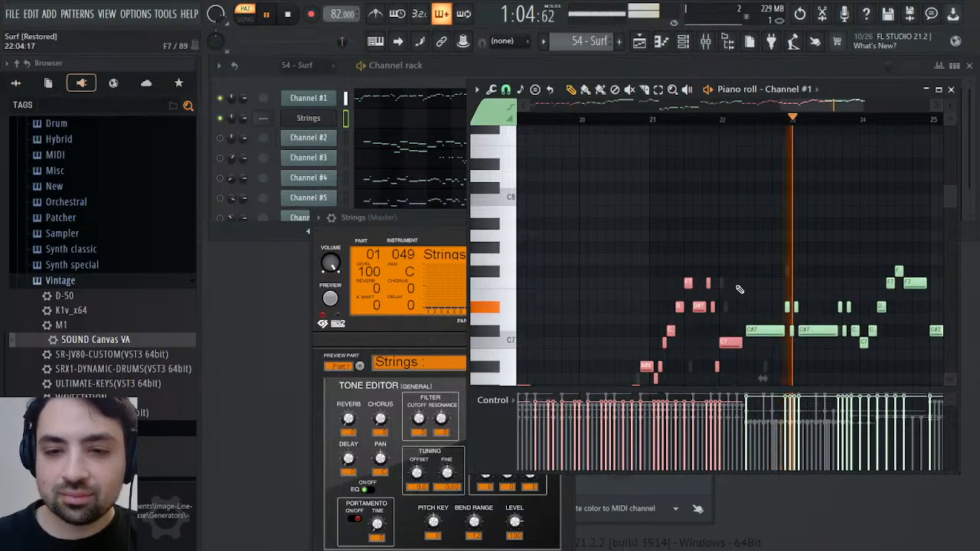
pyautogui.scroll(-4, 858, 236)
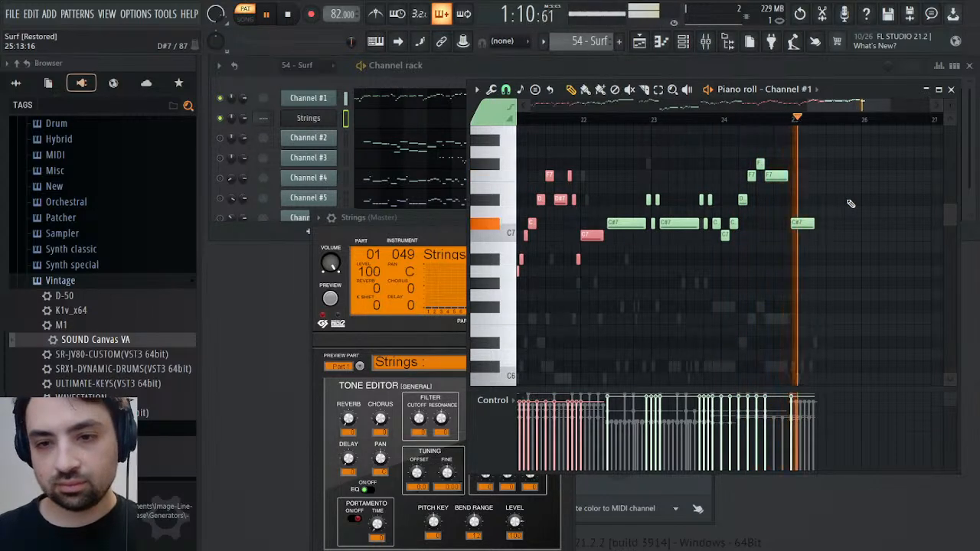
pyautogui.press('space')
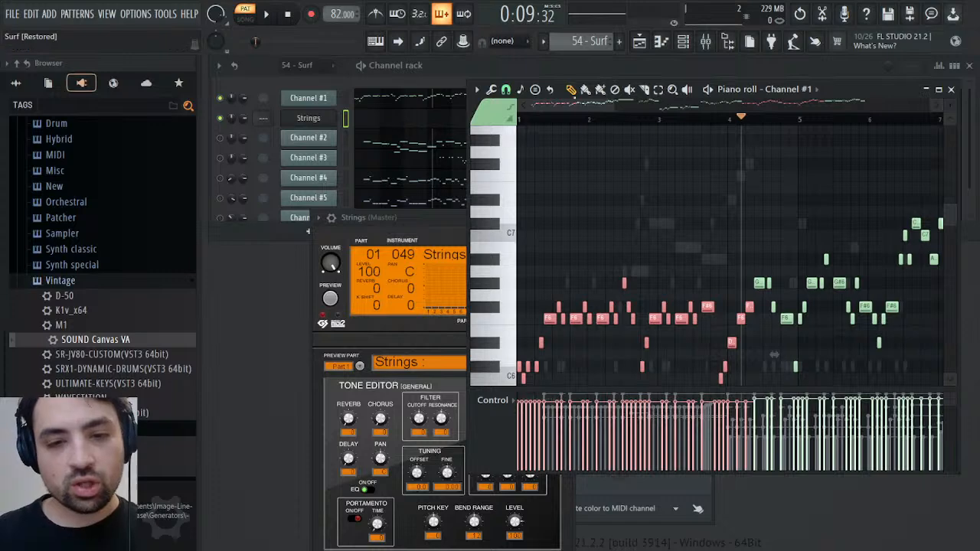
# Place a 4/4 time signature marker in Channel #1's piano roll at the first F6 note after the pickup
pyautogui.scroll(-2, 592, 220)
pyautogui.moveTo(549, 121)
pyautogui.mouseDown()
pyautogui.moveTo(519, 119)
pyautogui.moveTo(548, 123)
pyautogui.mouseUp()
pyautogui.scroll(-3, 615, 220)
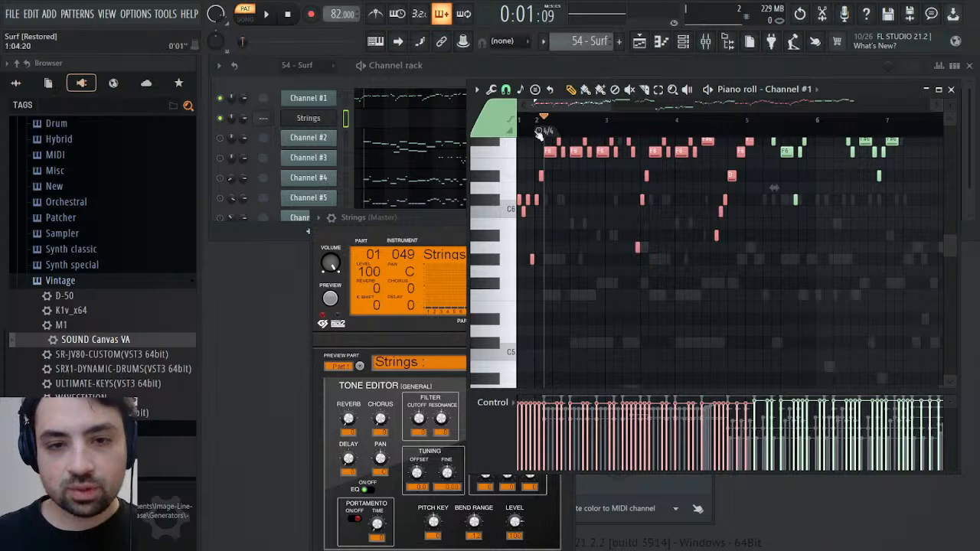
pyautogui.moveTo(538, 130); pyautogui.dragTo(548, 130)
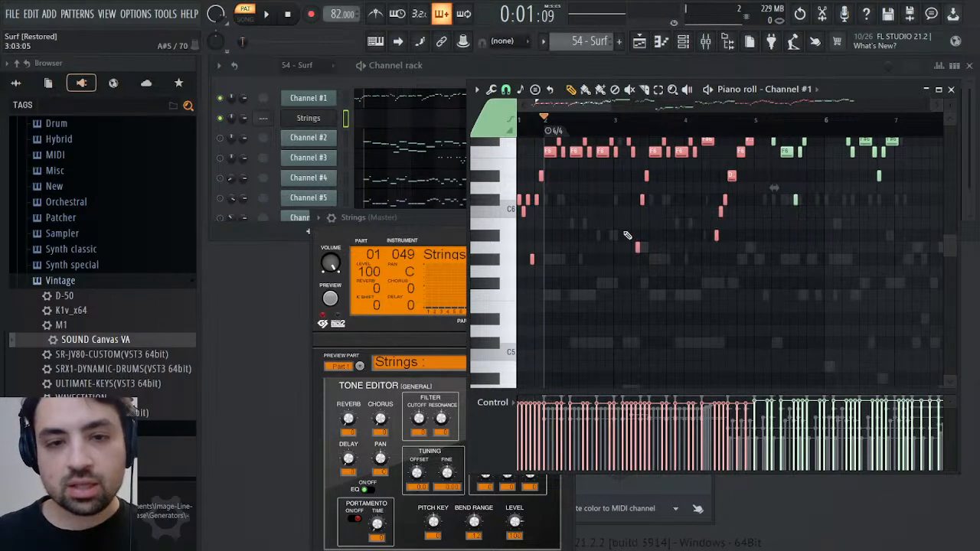
# Create a new pattern named Melody, paste the selected melody notes into the Strings channel, and play it
pyautogui.click(952, 89)
pyautogui.press('F4')
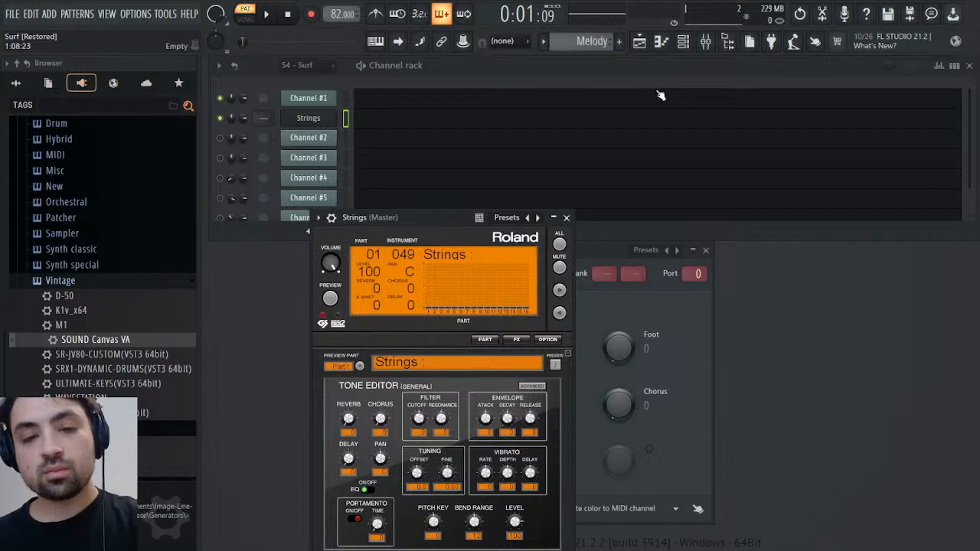
pyautogui.click(389, 121)
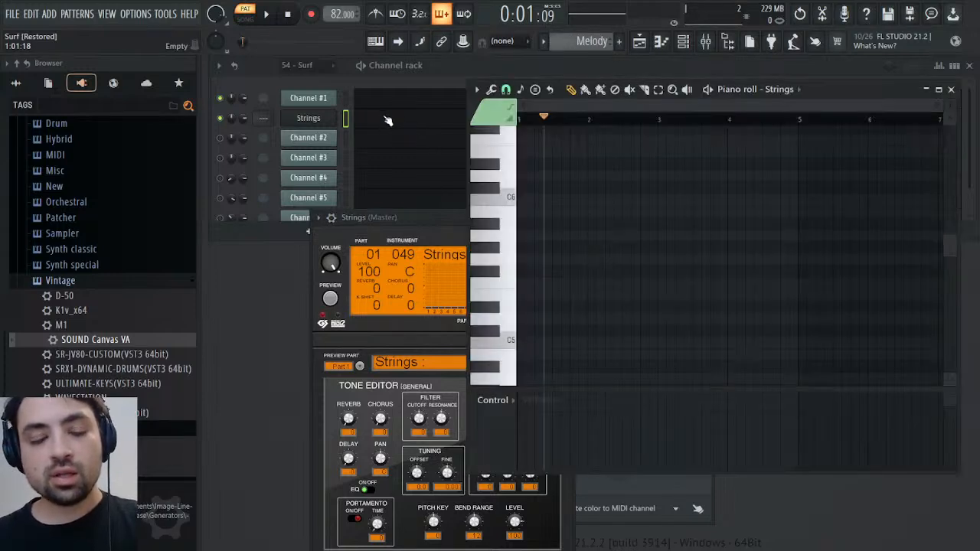
pyautogui.press('space')
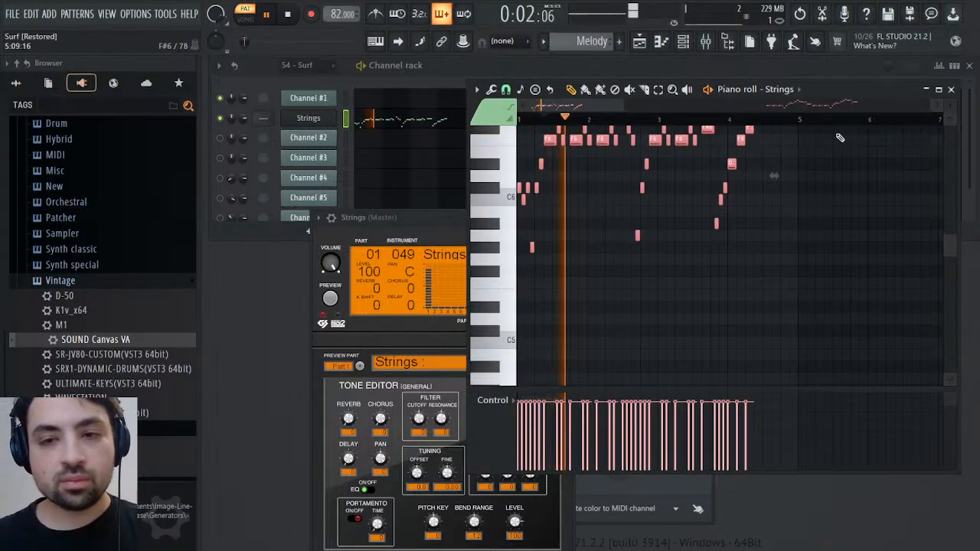
pyautogui.click(951, 90)
# Raise the Strings channel's volume multiplier to about 147% in its miscellaneous functions settings
pyautogui.click(316, 121)
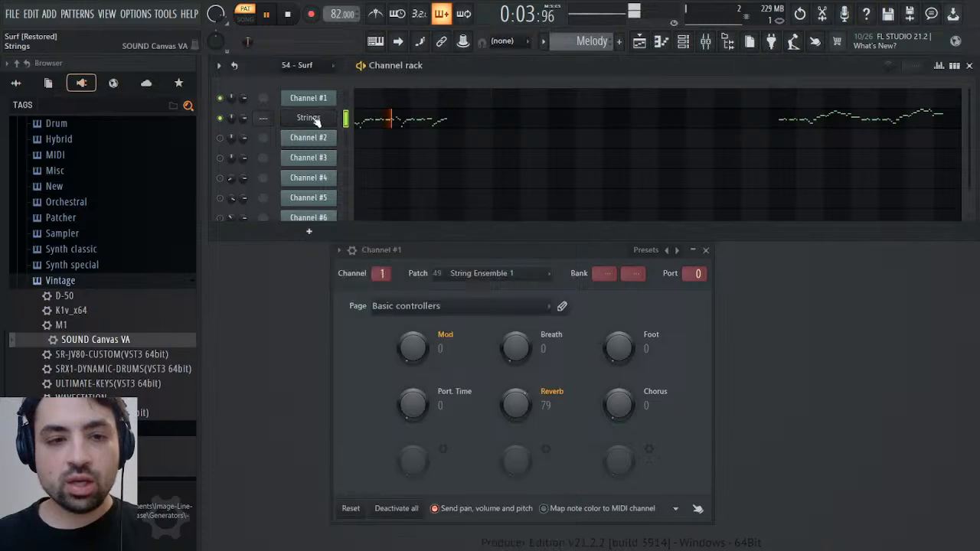
pyautogui.click(316, 121)
pyautogui.click(332, 218)
pyautogui.click(387, 242)
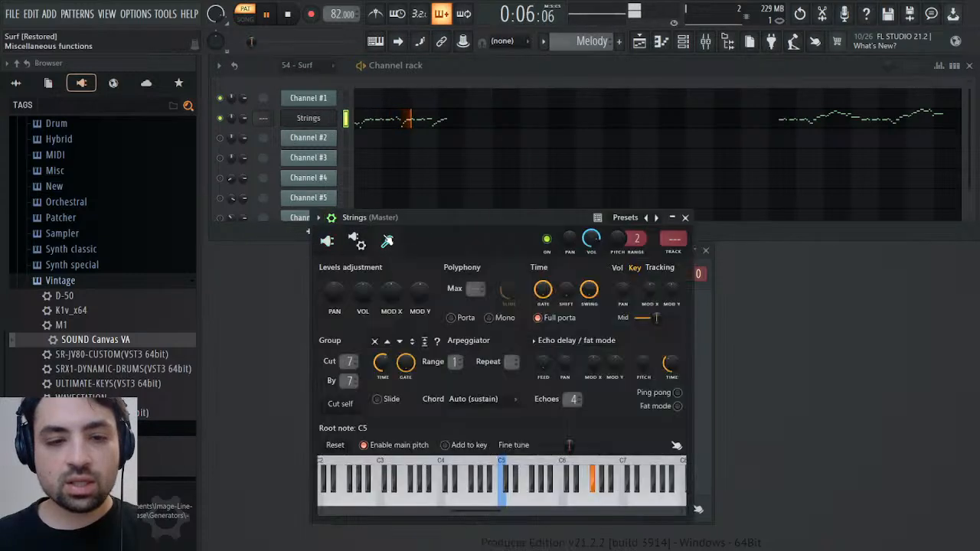
pyautogui.moveTo(367, 296); pyautogui.dragTo(367, 277)
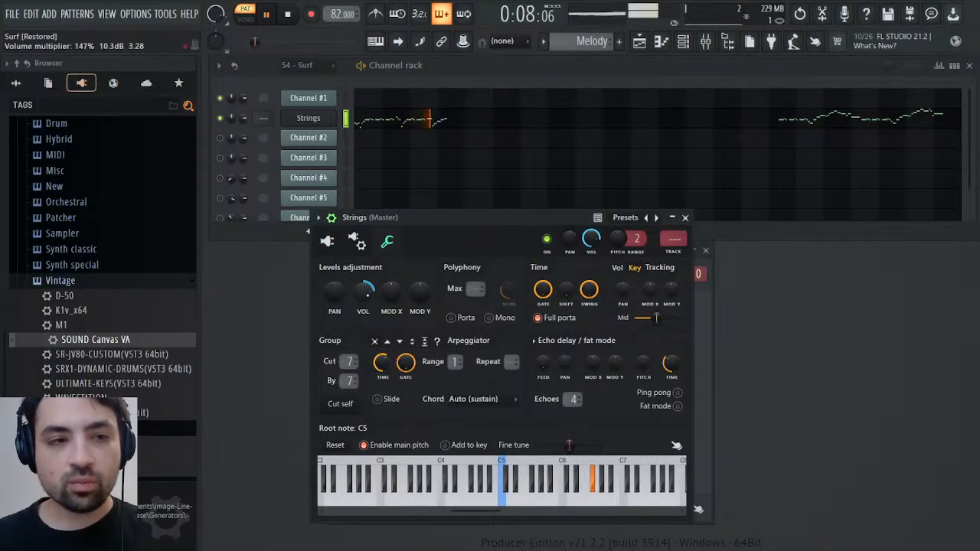
pyautogui.click(327, 241)
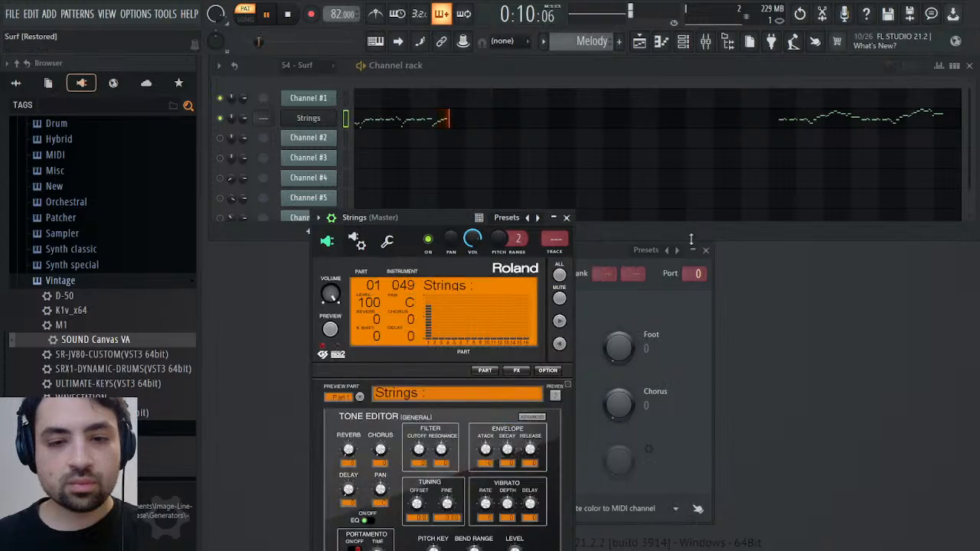
pyautogui.click(566, 218)
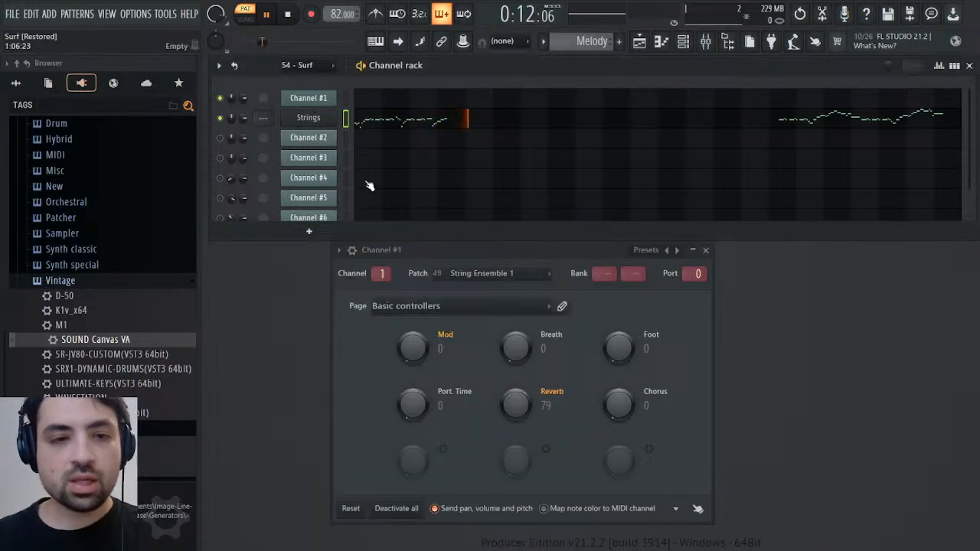
# Return to the 54 - Surf pattern and inspect Channel #1's panning events
pyautogui.scroll(1, 570, 42)
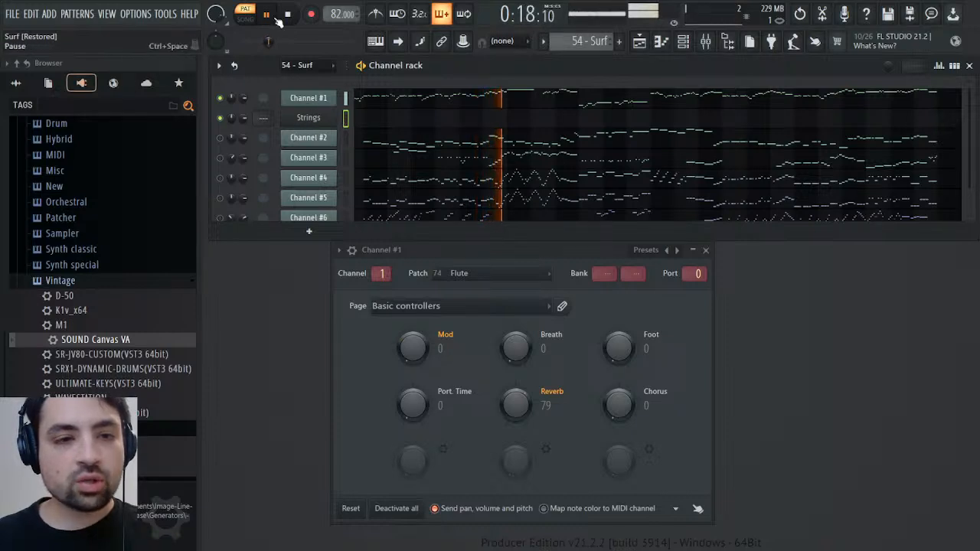
pyautogui.rightClick(233, 99)
pyautogui.click(284, 130)
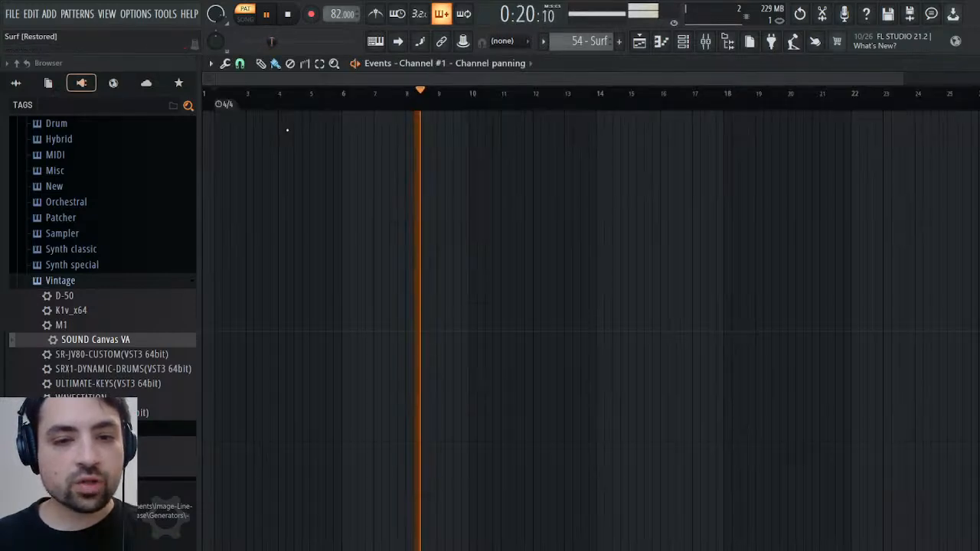
pyautogui.click(973, 64)
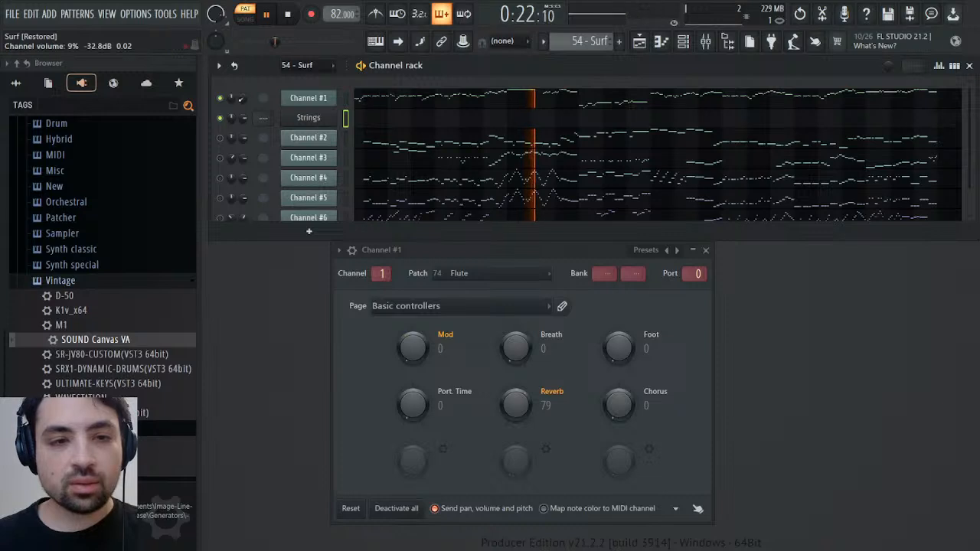
# Copy Channel #1's channel volume events from the 54 - Surf pattern into the Strings channel's volume events in the Melody pattern
pyautogui.rightClick(242, 99)
pyautogui.click(258, 127)
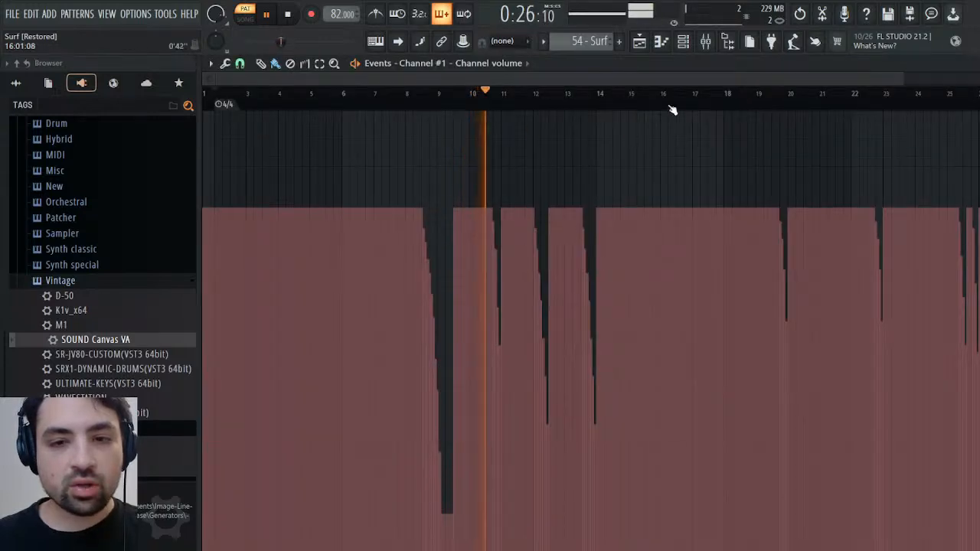
pyautogui.click(765, 101)
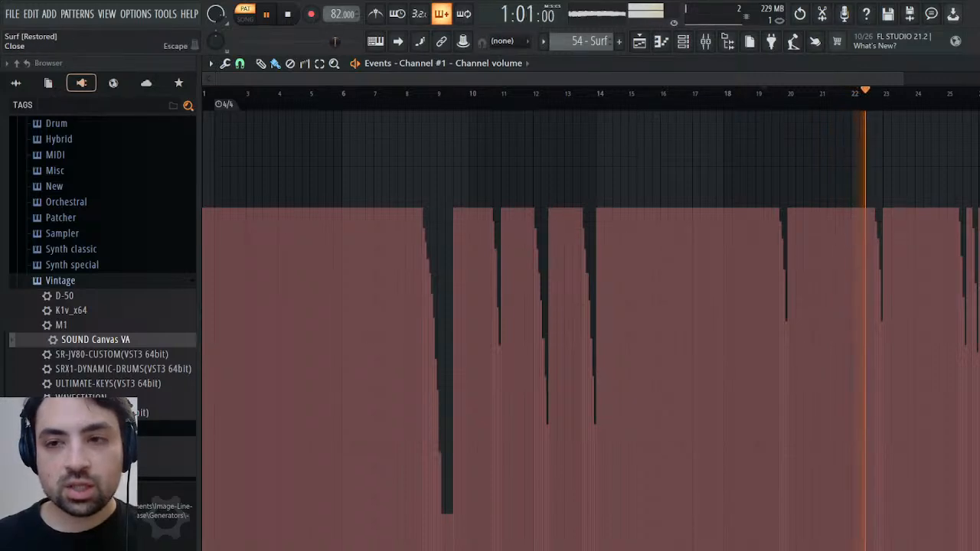
pyautogui.press('space')
pyautogui.click(694, 46)
pyautogui.scroll(-1, 589, 42)
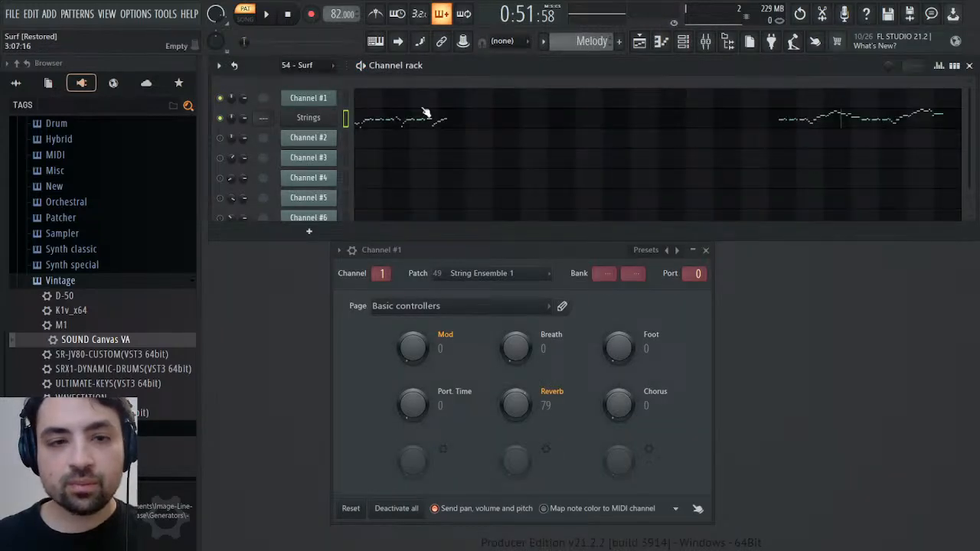
pyautogui.click(281, 142)
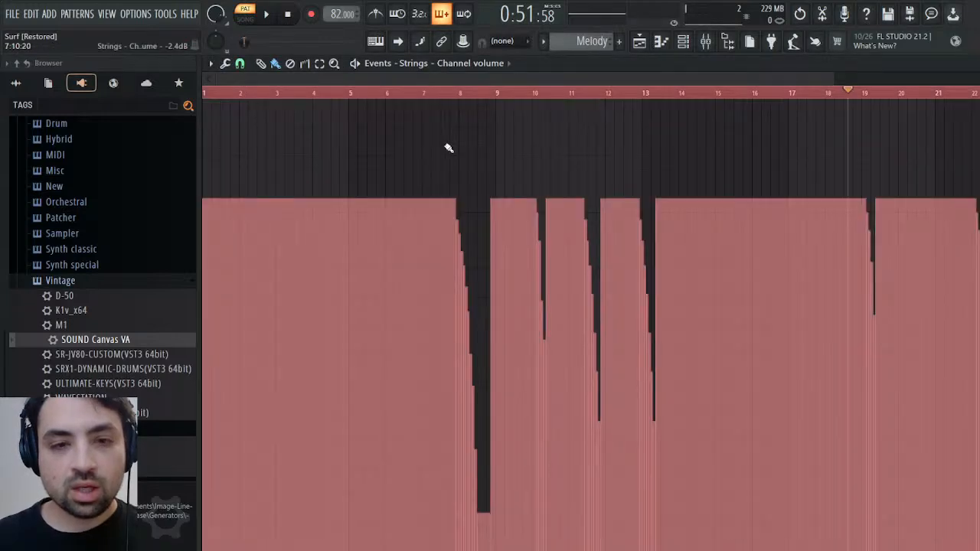
# Erase the Strings channel's volume dips between about bars 6 and 15 and play the Melody pattern
pyautogui.click(290, 63)
pyautogui.moveTo(406, 156); pyautogui.dragTo(731, 193)
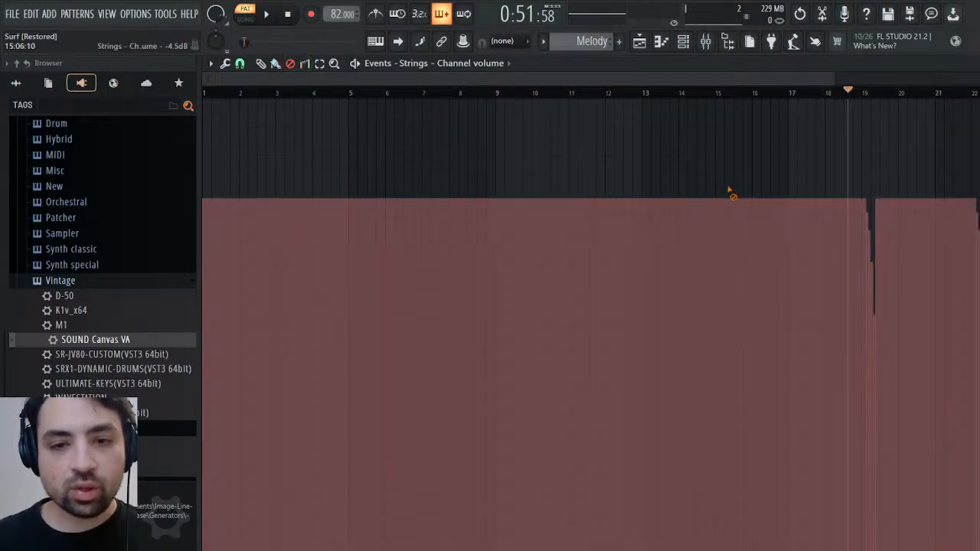
pyautogui.press('space')
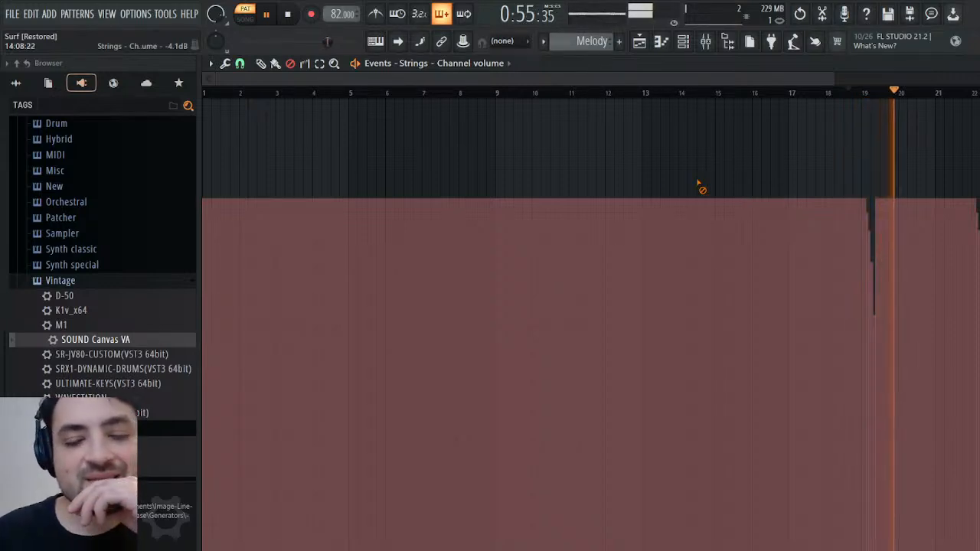
pyautogui.click(289, 15)
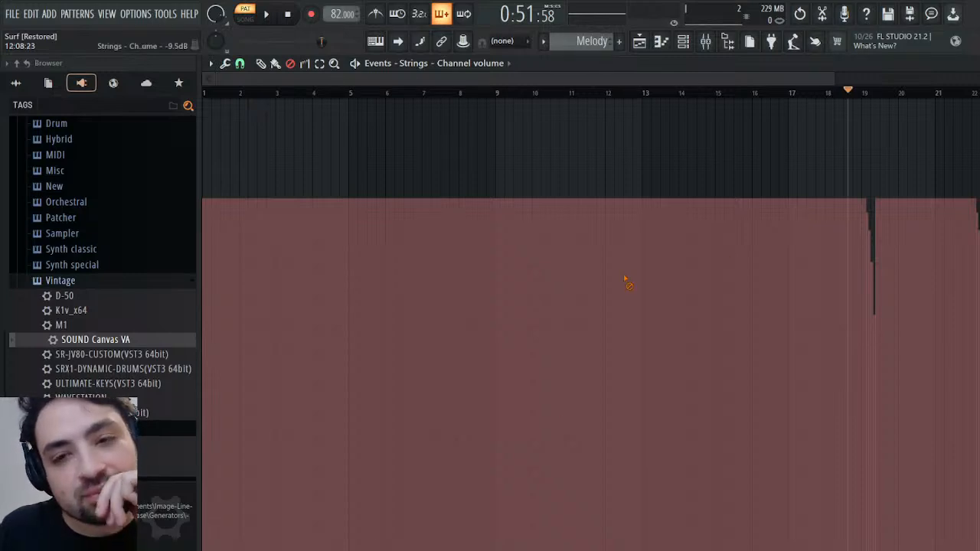
# Move the edited events from the Strings channel volume to the Strings plugin's Volume 1 parameter, found among the project's generators
pyautogui.click(971, 64)
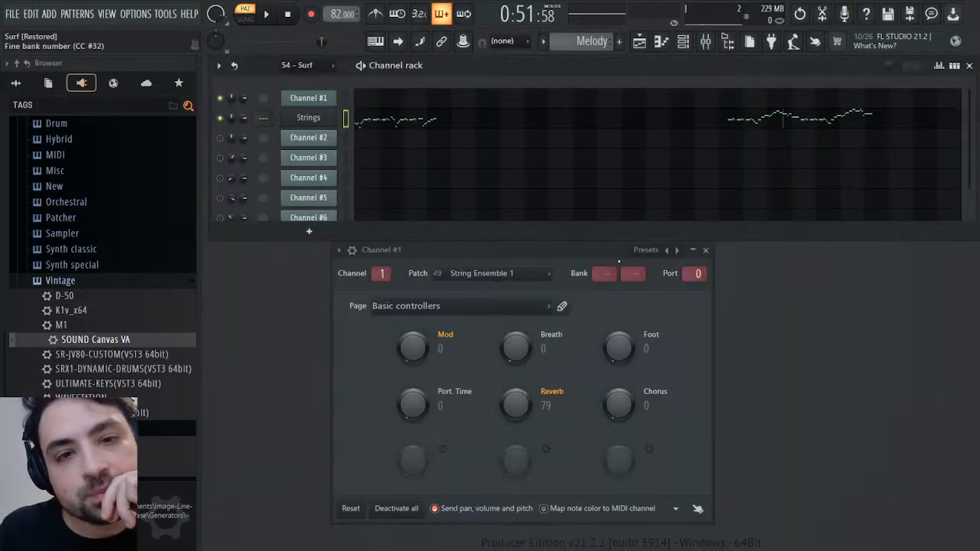
pyautogui.click(706, 250)
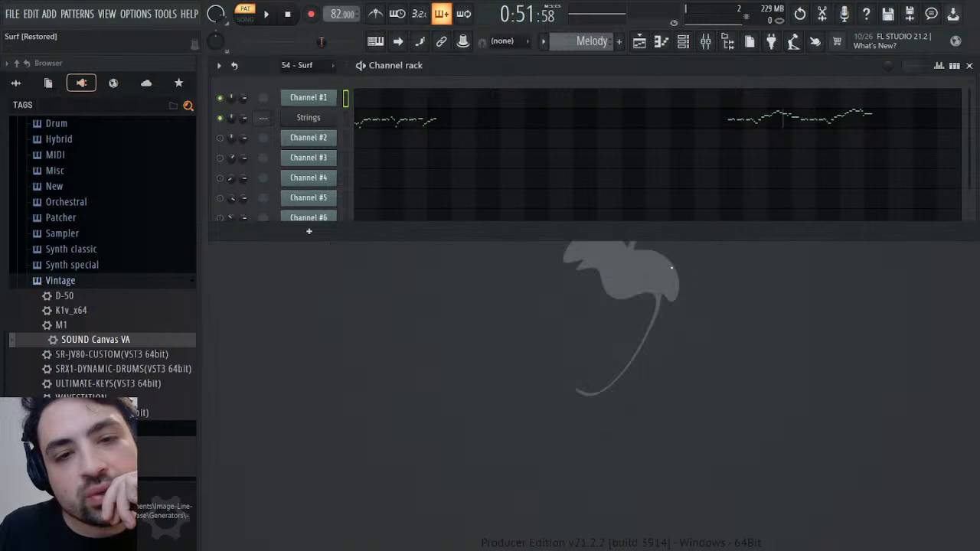
pyautogui.click(266, 145)
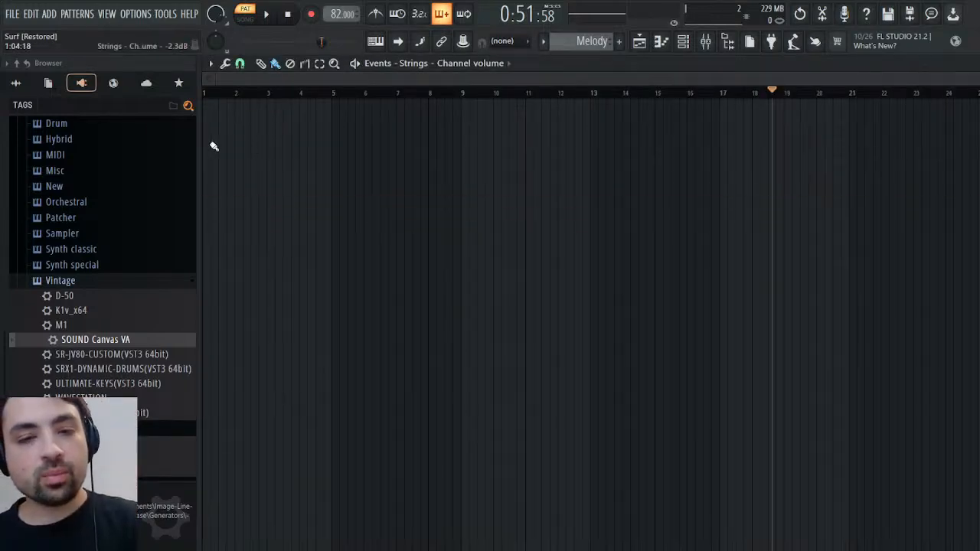
pyautogui.click(47, 84)
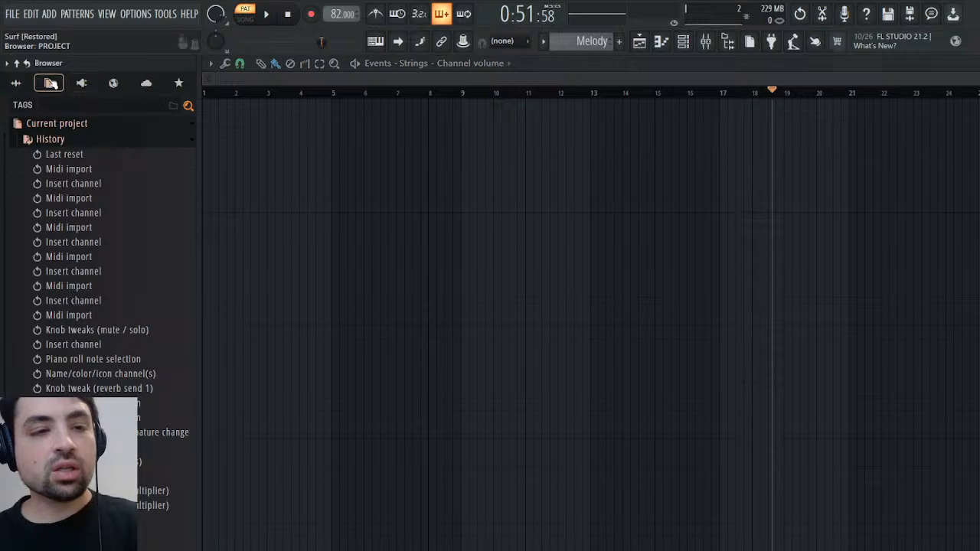
pyautogui.click(55, 141)
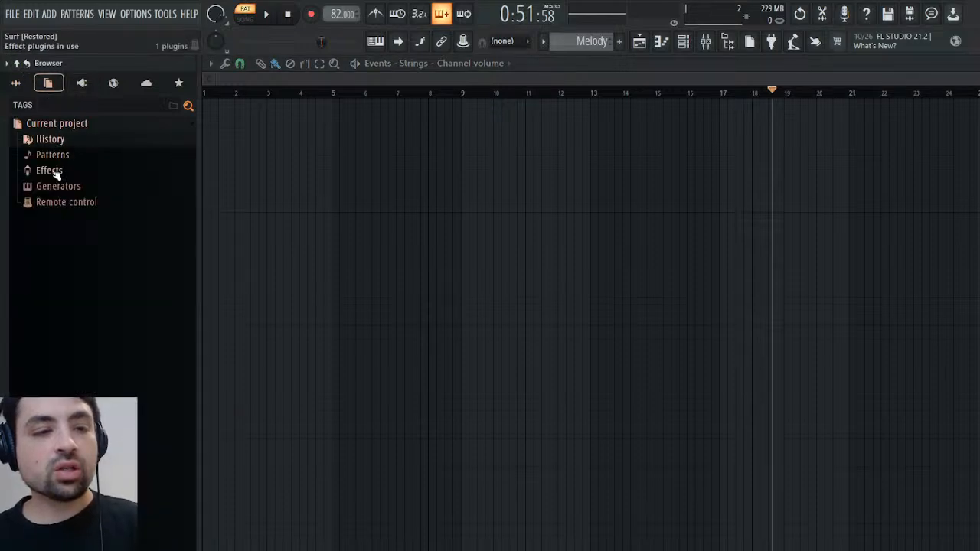
pyautogui.click(50, 188)
pyautogui.click(69, 267)
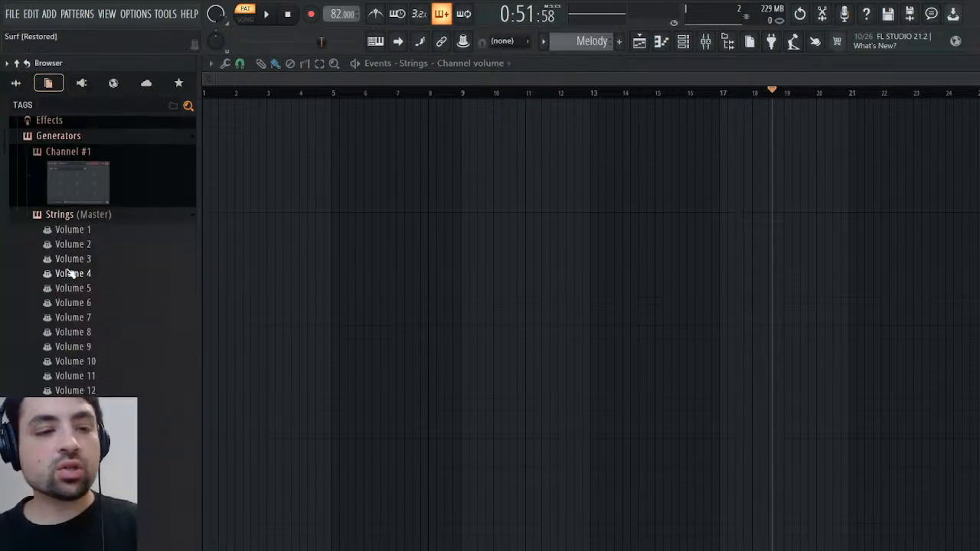
pyautogui.click(71, 231)
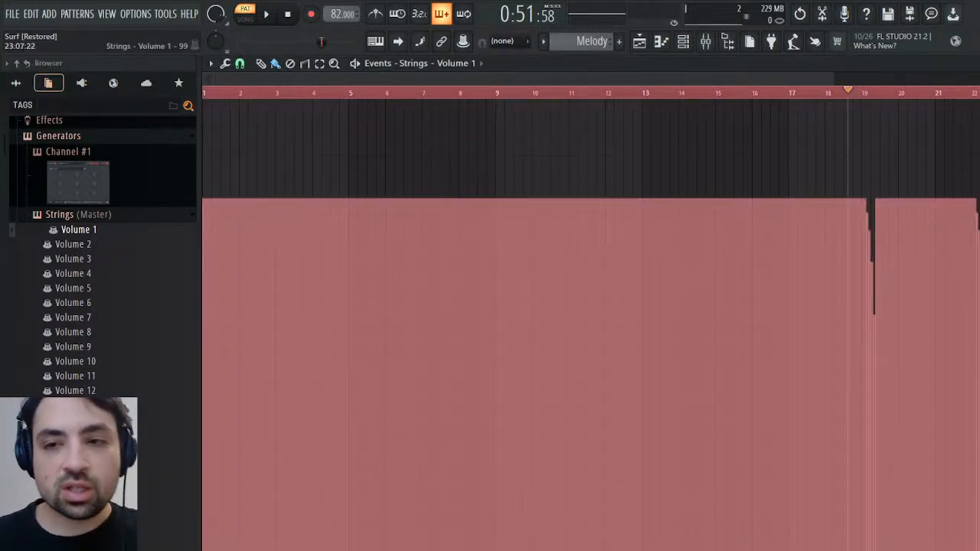
pyautogui.press('Escape')
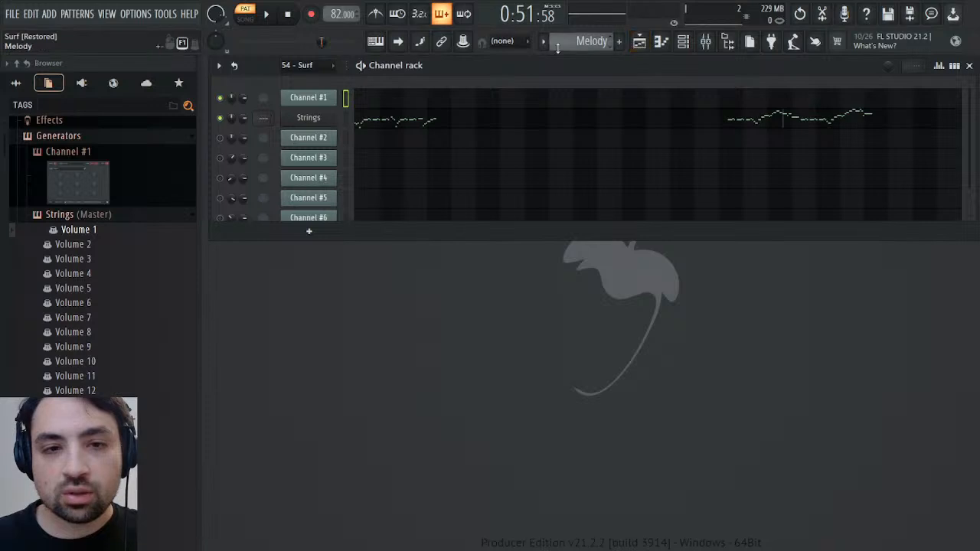
# Place a 4/4 time signature marker at the first F6 note after the pickup in the Strings piano roll
pyautogui.click(404, 126)
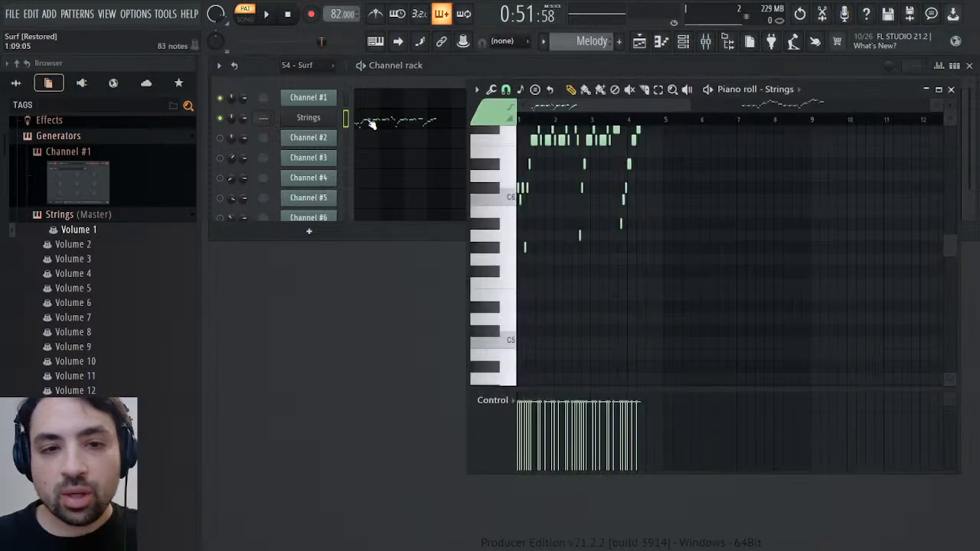
pyautogui.click(528, 120)
pyautogui.moveTo(530, 121); pyautogui.dragTo(533, 121)
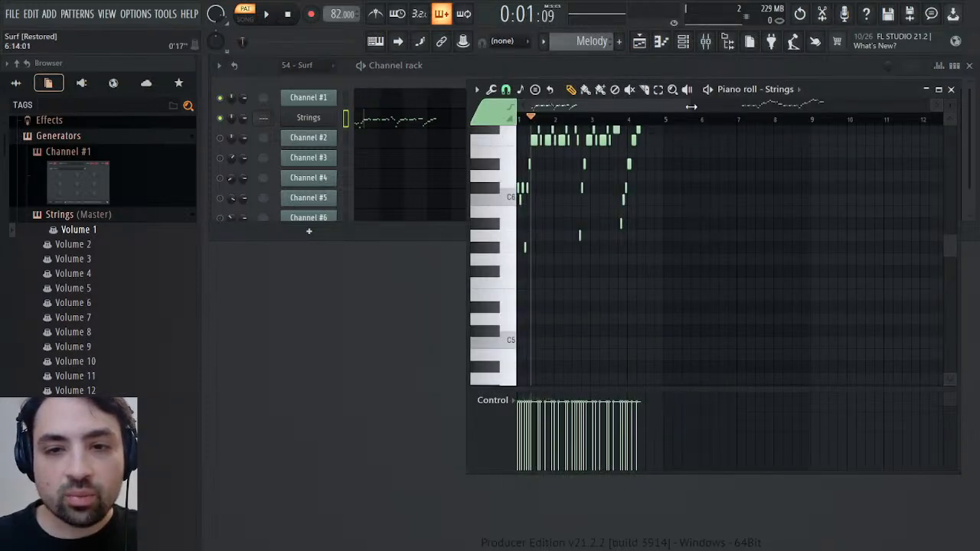
pyautogui.moveTo(692, 107); pyautogui.dragTo(547, 111)
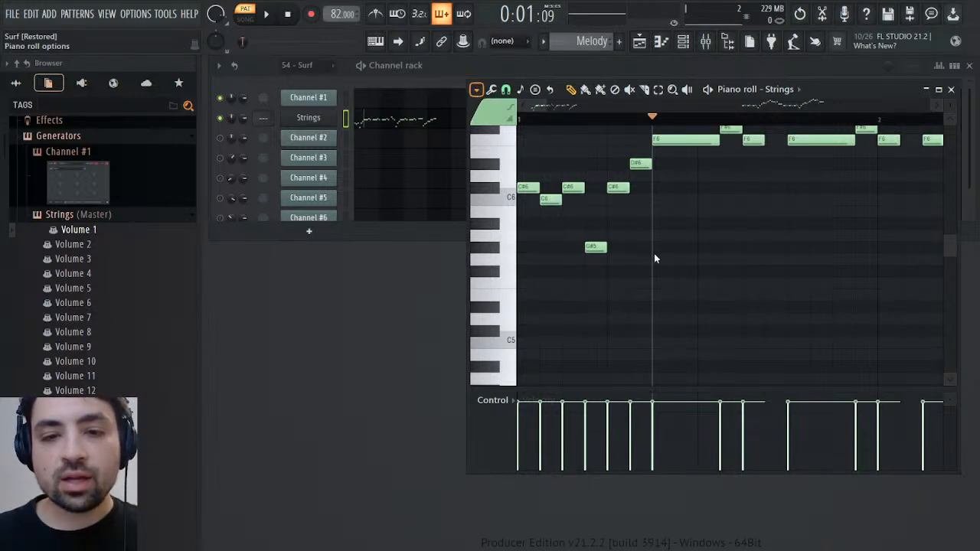
pyautogui.hotkey('alt', 'shift', 't')
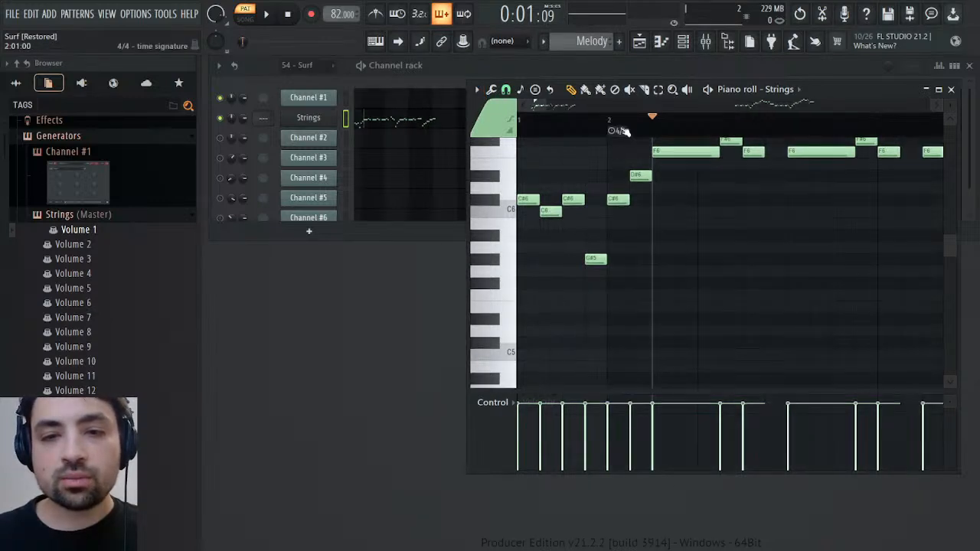
pyautogui.moveTo(612, 130); pyautogui.dragTo(650, 131)
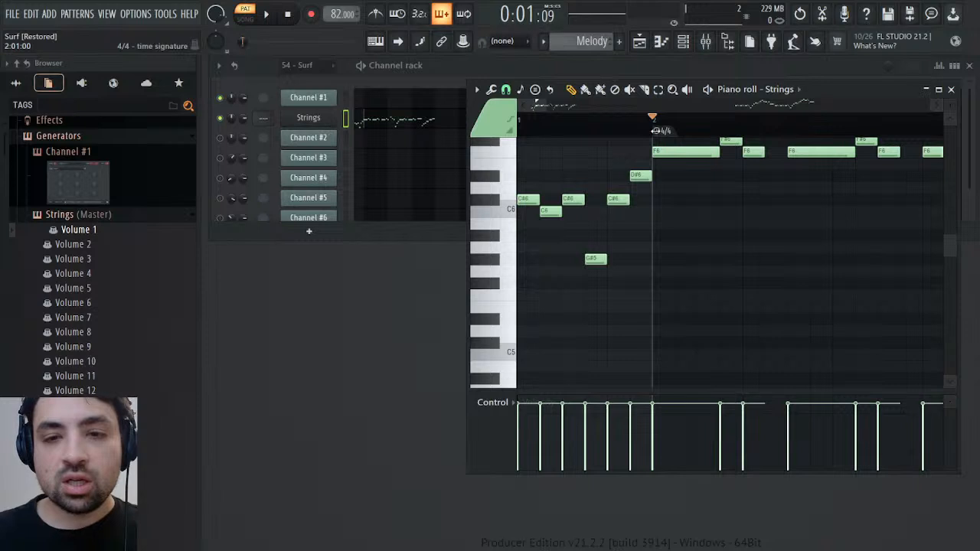
pyautogui.click(951, 89)
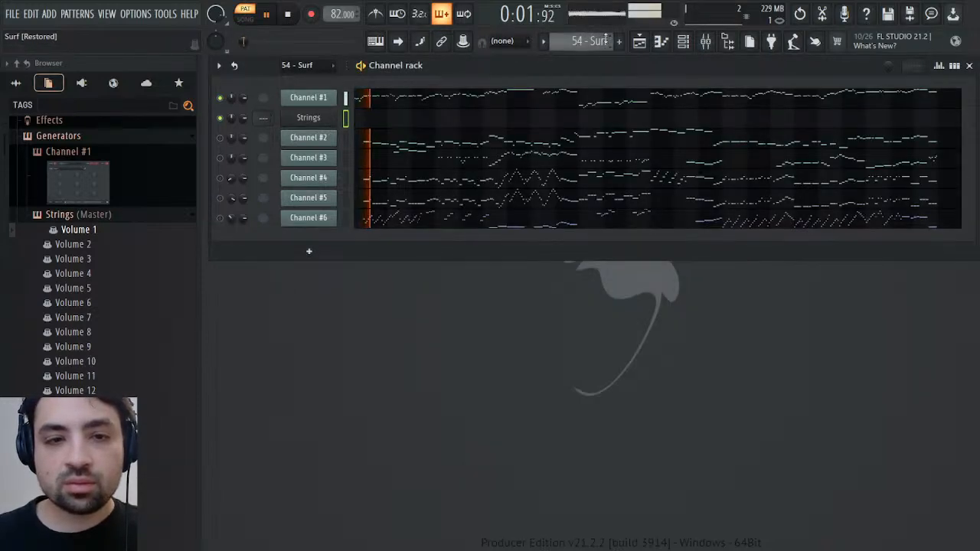
# Compare the 54 - Surf pattern with the Melody pattern and check the Strings channel
pyautogui.scroll(-1, 589, 42)
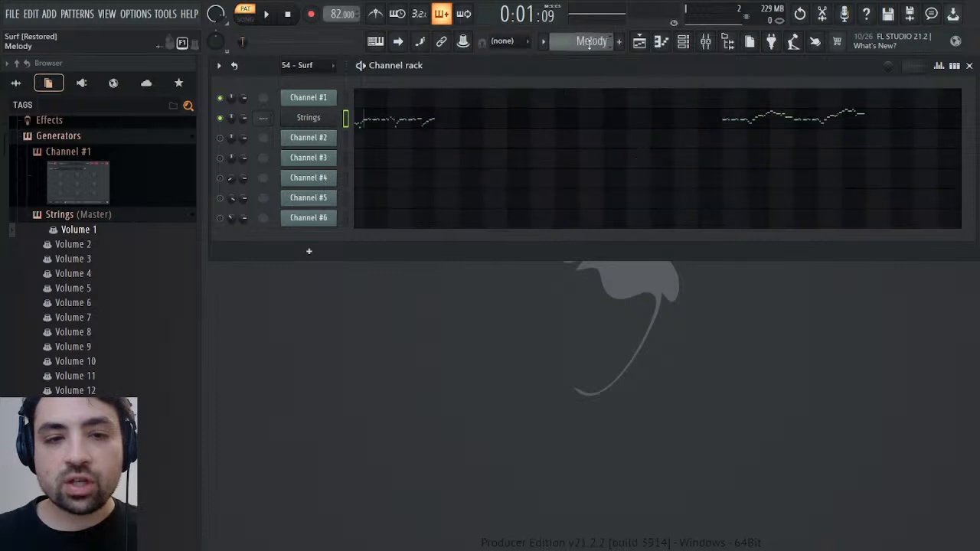
pyautogui.click(305, 121)
pyautogui.click(304, 128)
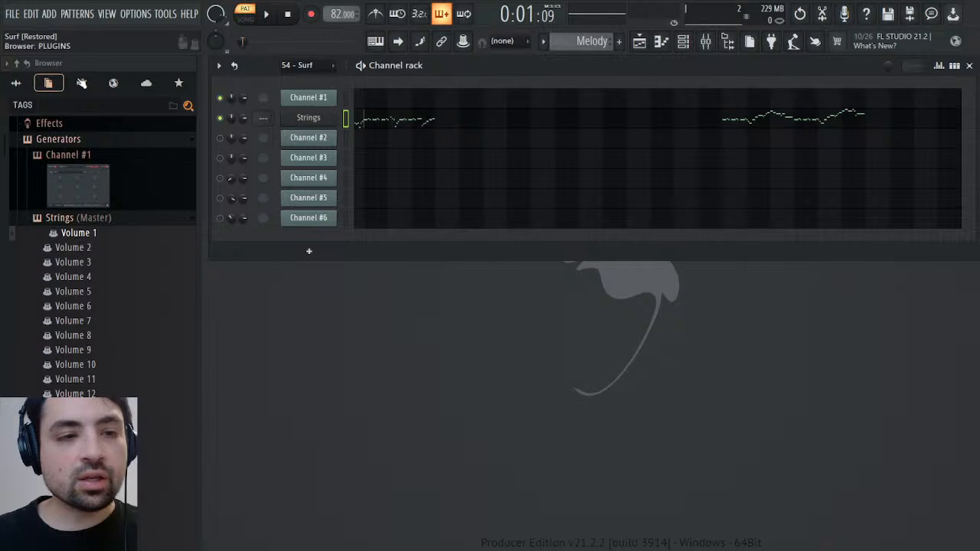
# Add a Fruity Envelope Controller channel directly below Strings and copy the Strings melody notes into it
pyautogui.click(82, 82)
pyautogui.scroll(3, 97, 256)
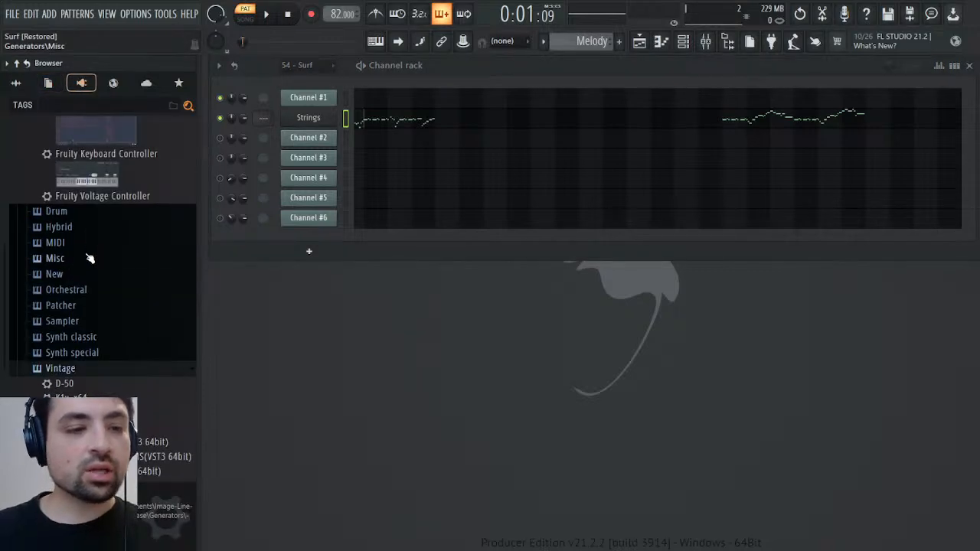
pyautogui.scroll(4, 77, 293)
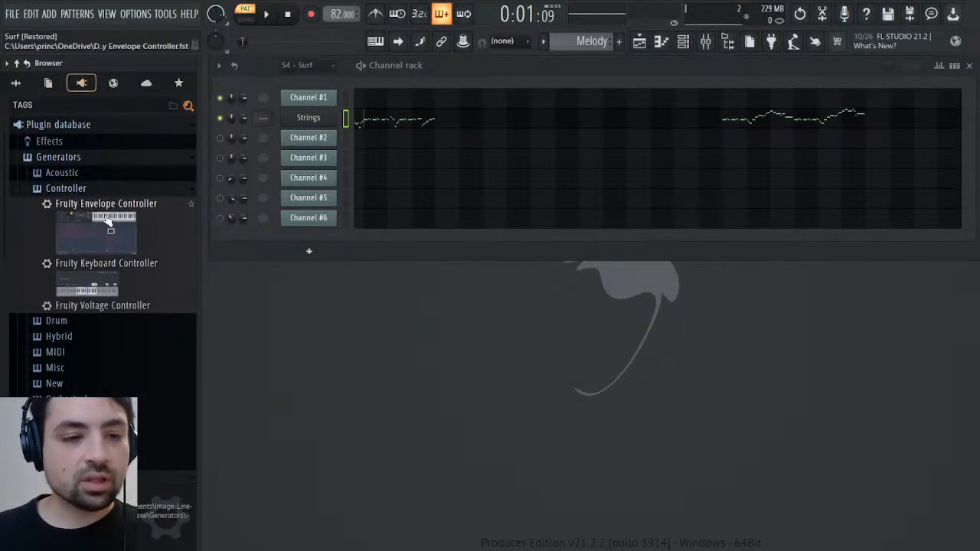
pyautogui.moveTo(107, 204); pyautogui.dragTo(329, 135)
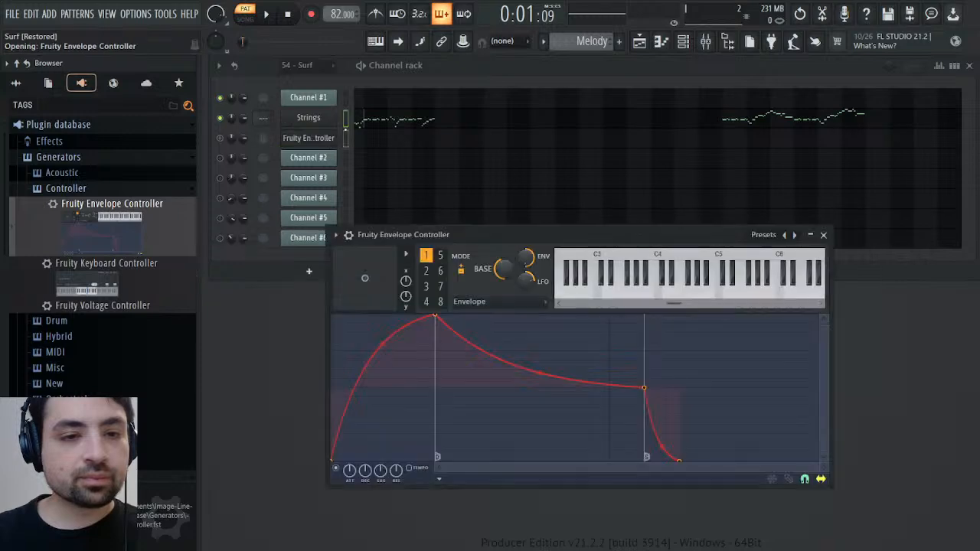
pyautogui.click(347, 119)
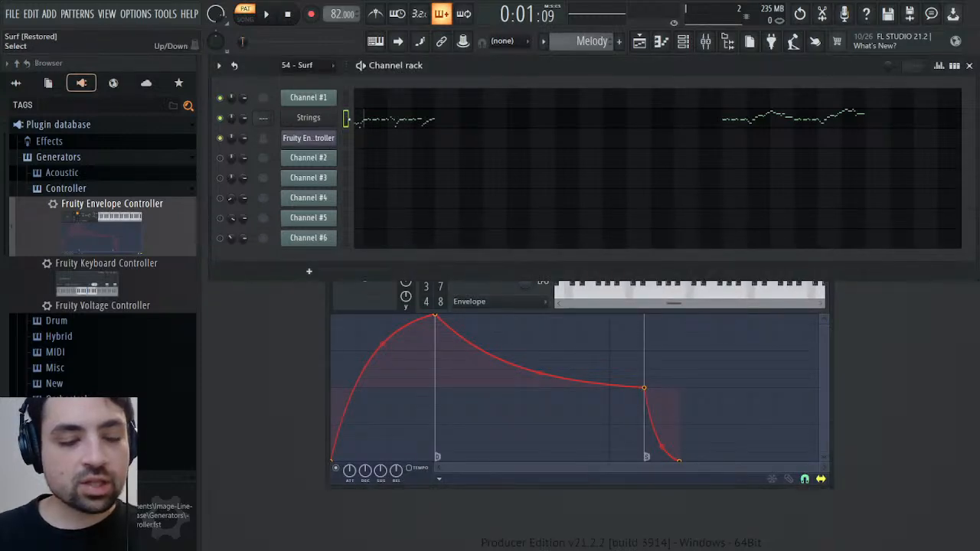
pyautogui.hotkey('ctrl', 'v')
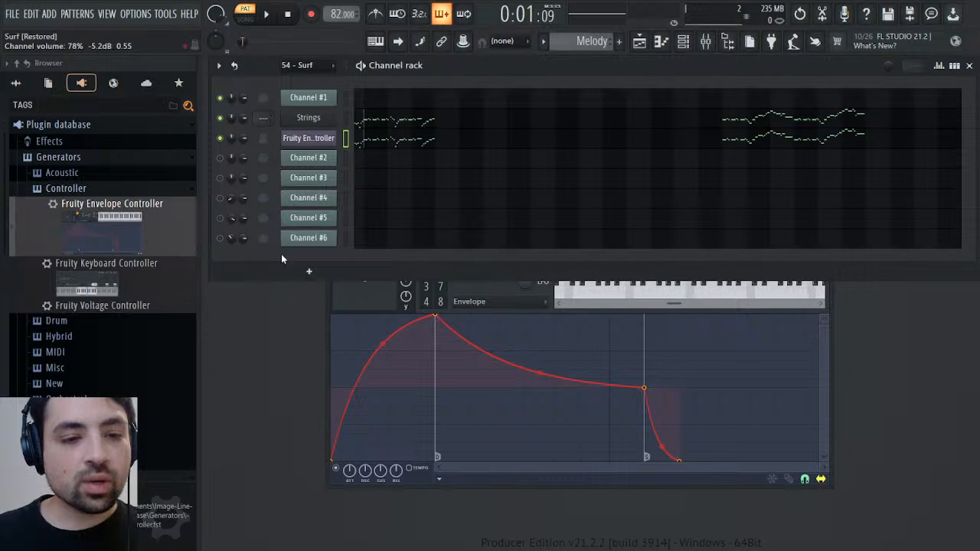
pyautogui.press('Up')
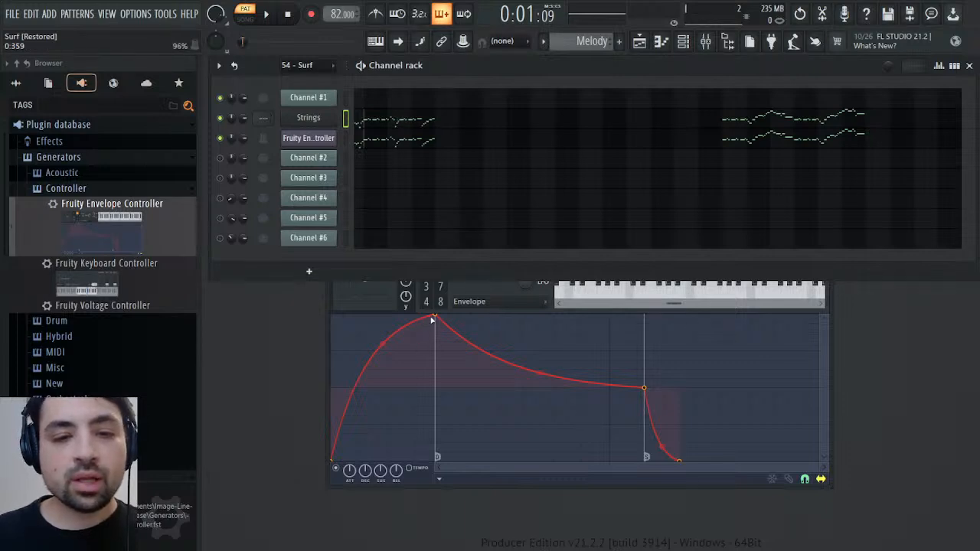
# Reshape the Fruity Envelope Controller's envelope to an instant attack, a quick decay to a low sustain and a short release
pyautogui.moveTo(434, 321); pyautogui.dragTo(369, 383)
pyautogui.moveTo(540, 389); pyautogui.dragTo(344, 413)
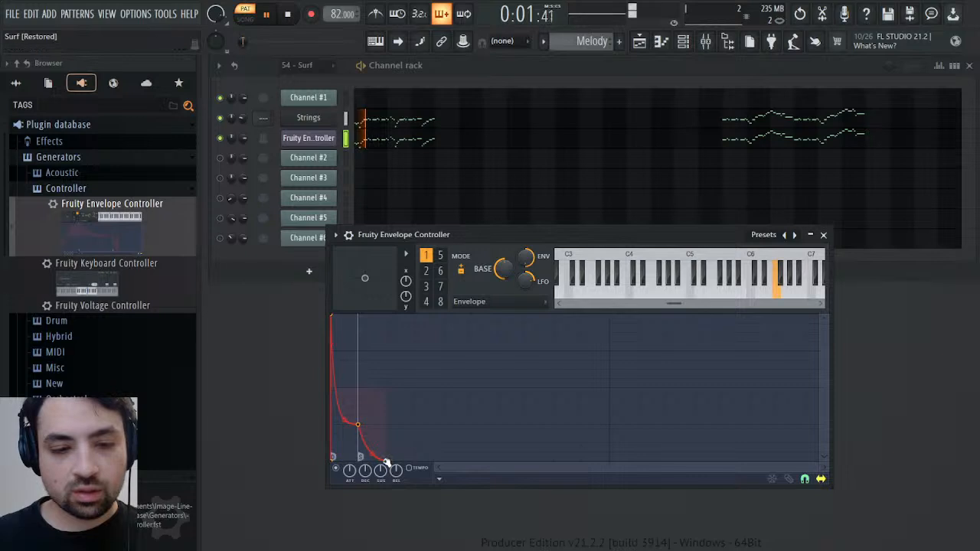
# Check the Strings channel's miscellaneous functions settings while the Melody pattern plays
pyautogui.click(303, 118)
pyautogui.click(386, 241)
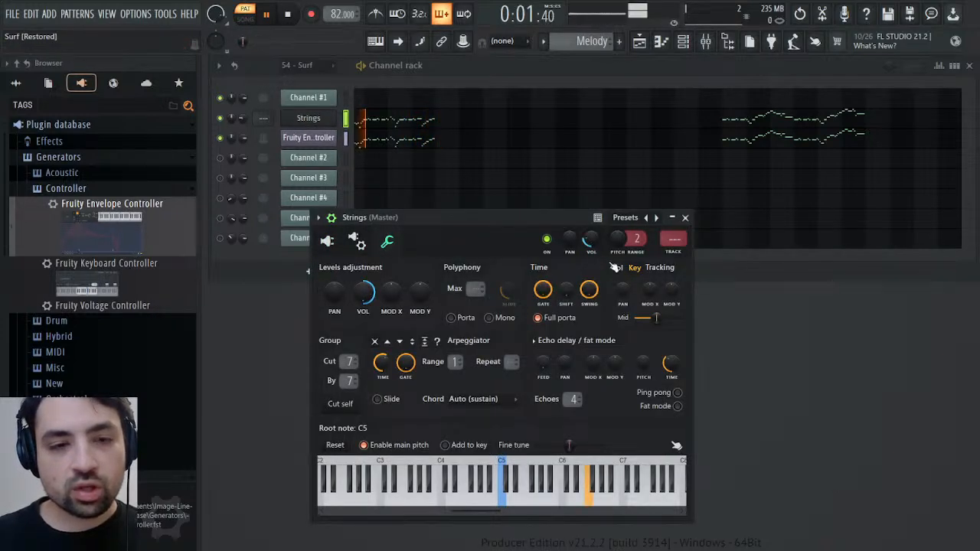
pyautogui.click(685, 218)
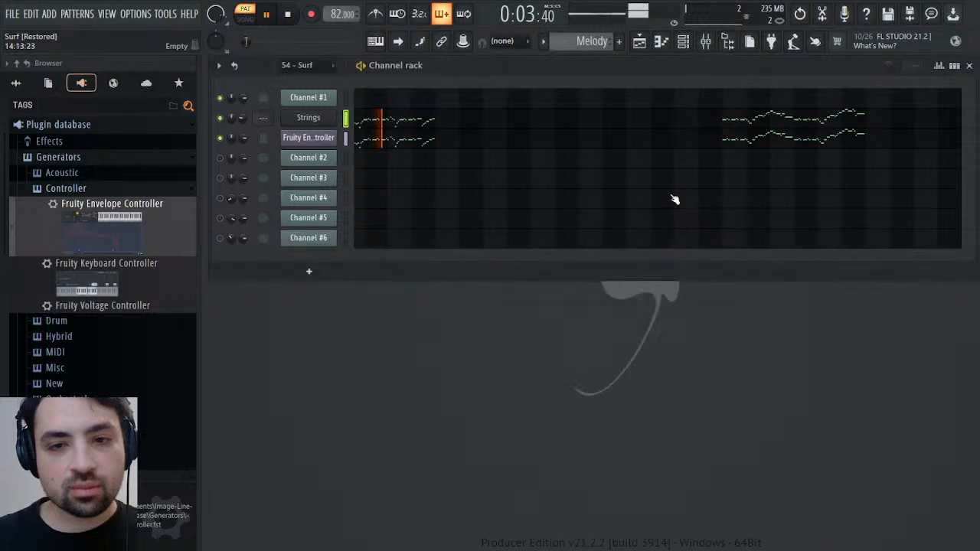
# Compare the 54 - Surf and Melody patterns again and display the Strings channel's Sound Canvas VA interface
pyautogui.scroll(1, 591, 41)
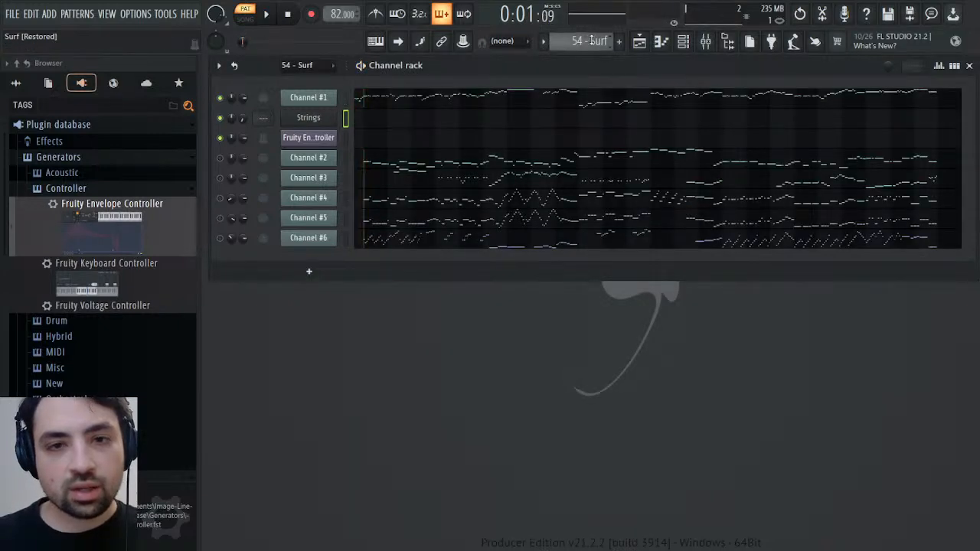
pyautogui.scroll(-1, 591, 40)
pyautogui.click(309, 117)
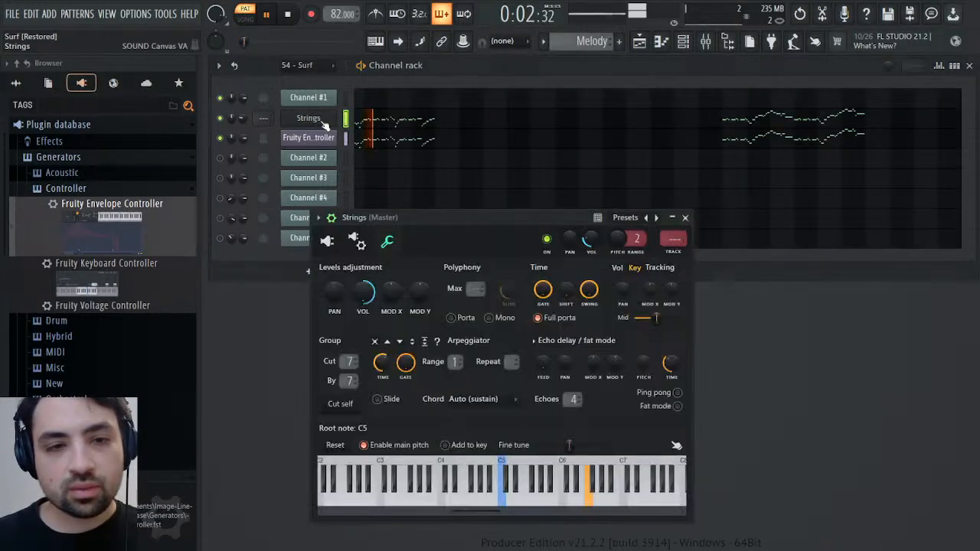
pyautogui.click(327, 241)
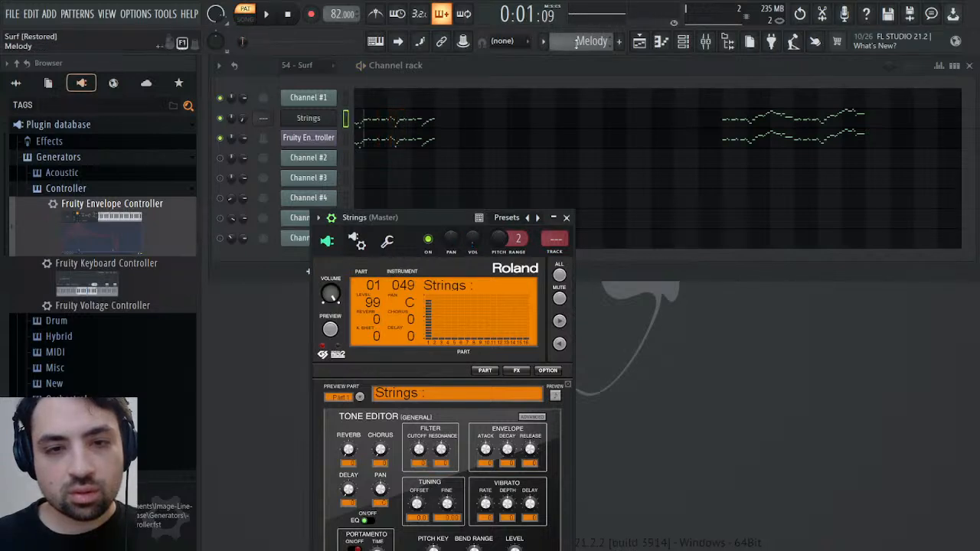
# Compare the 54 - Surf and Melody patterns, then set the Strings channel's filter cutoff to 63 during Melody playback
pyautogui.scroll(1, 578, 41)
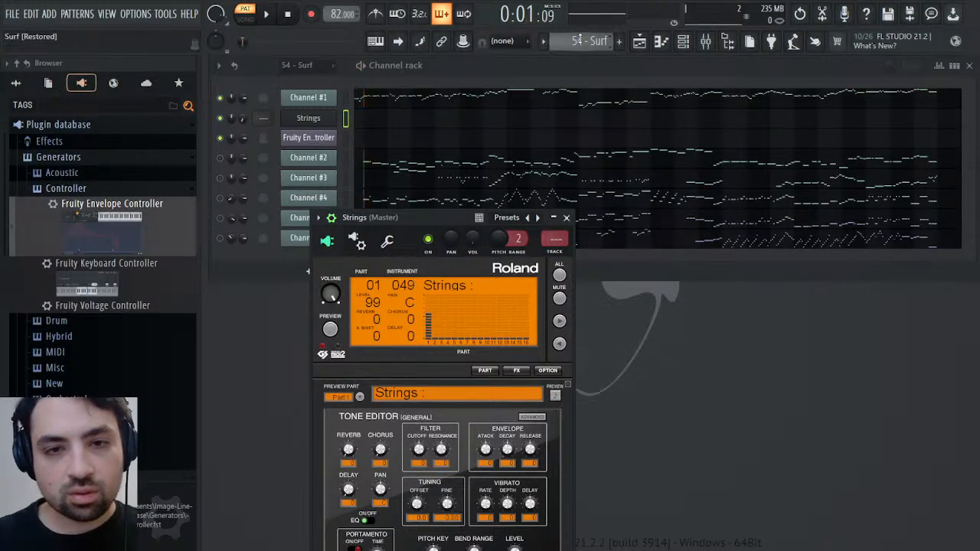
pyautogui.scroll(-1, 579, 40)
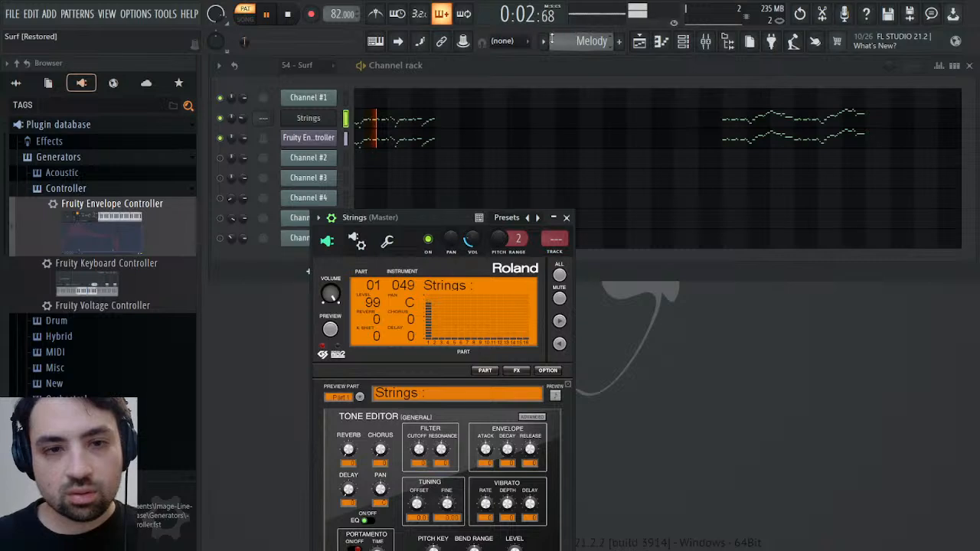
pyautogui.click(290, 14)
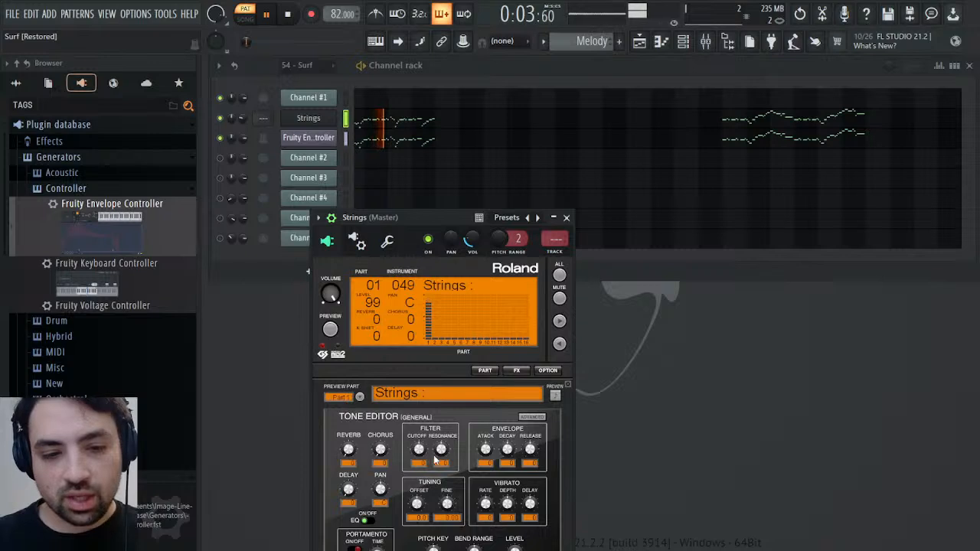
pyautogui.moveTo(414, 455); pyautogui.dragTo(414, 437)
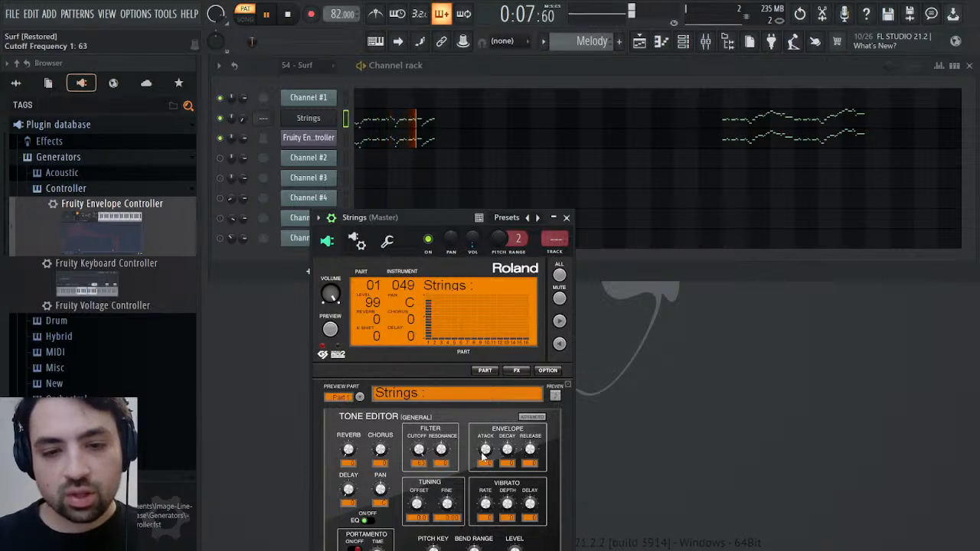
# Try a sustain level at about half height in the Fruity Envelope Controller, compare it with 54 - Surf, and restore the low sustain
pyautogui.click(309, 138)
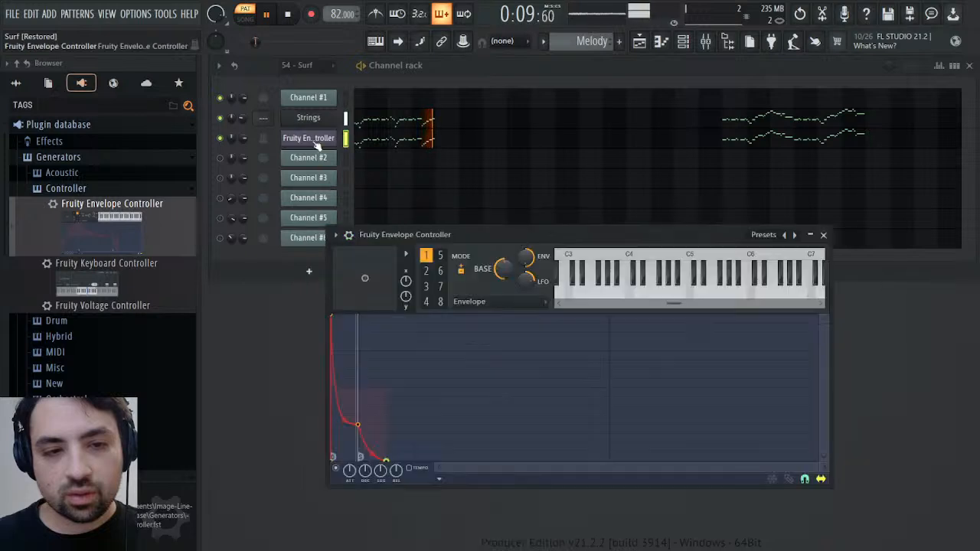
pyautogui.moveTo(357, 423); pyautogui.dragTo(359, 390)
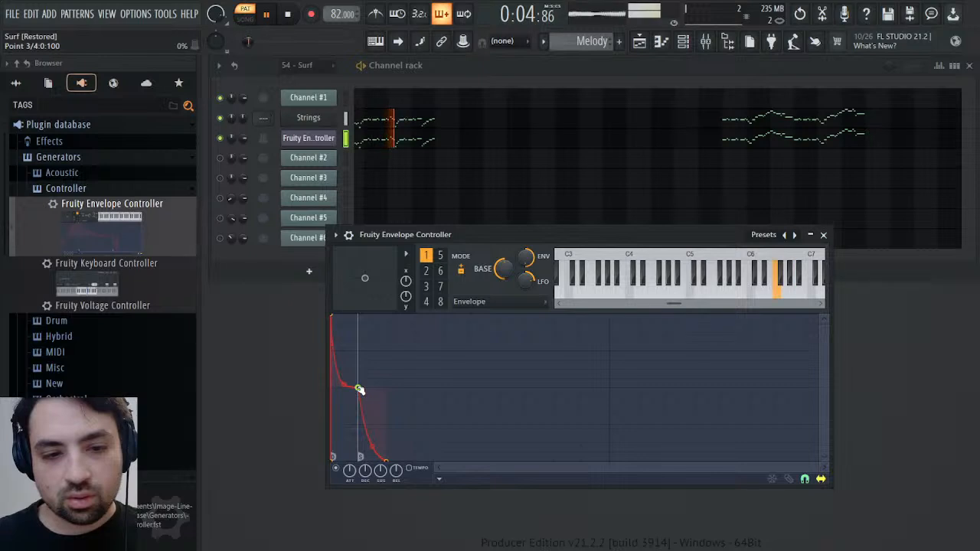
pyautogui.scroll(1, 580, 40)
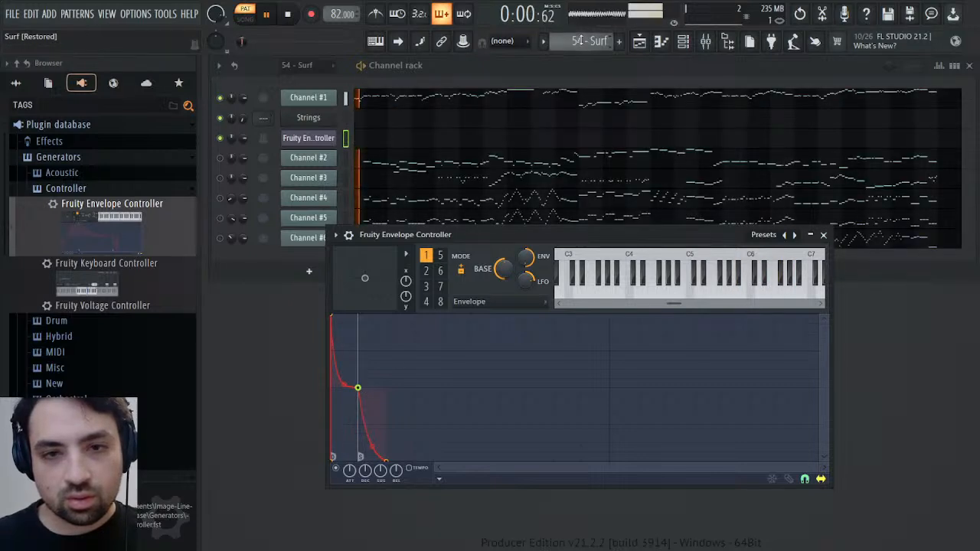
pyautogui.scroll(-1, 581, 40)
pyautogui.press('space')
pyautogui.moveTo(358, 388); pyautogui.dragTo(357, 425)
pyautogui.press('space')
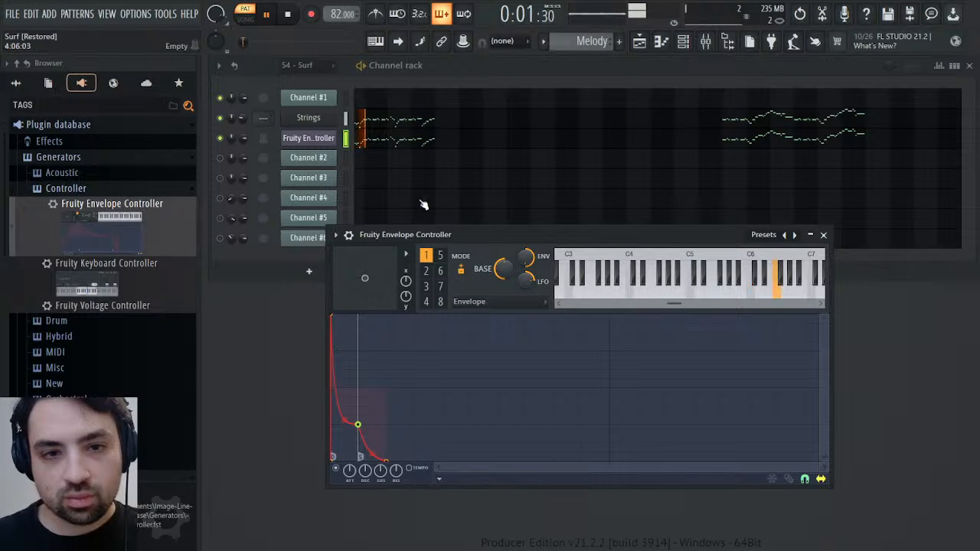
# Stop playback and check the Strings channel's full Sound Canvas tone editor and its miscellaneous functions settings
pyautogui.click(308, 119)
pyautogui.press('space')
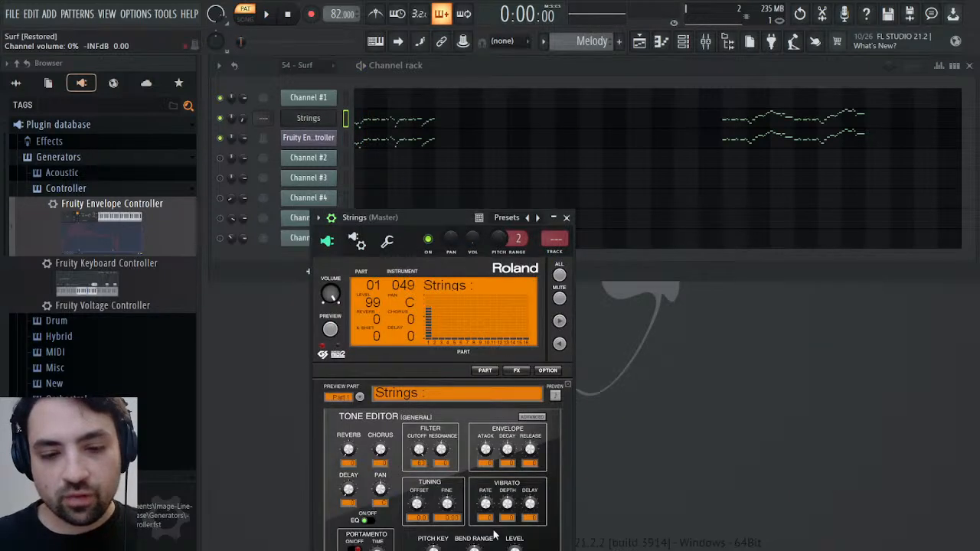
pyautogui.moveTo(450, 219); pyautogui.dragTo(518, 91)
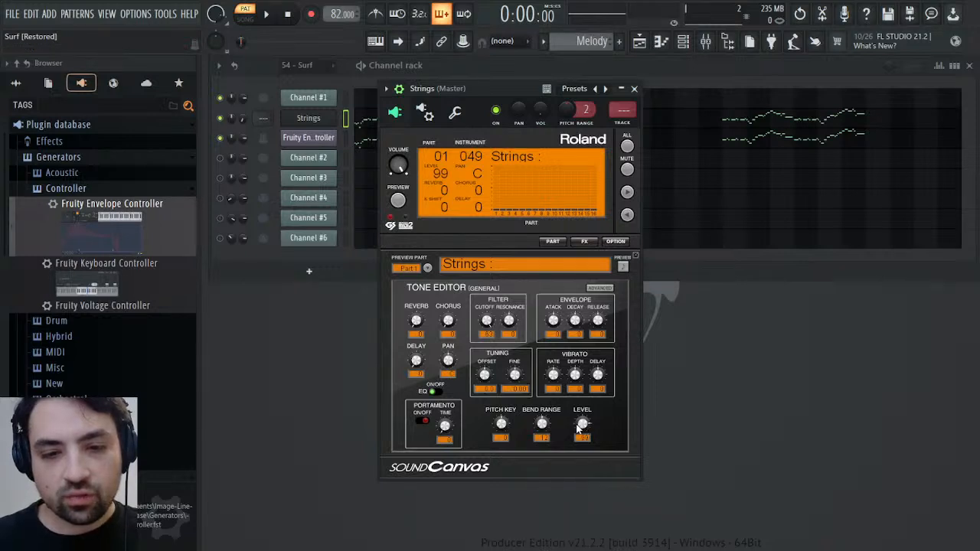
pyautogui.click(455, 114)
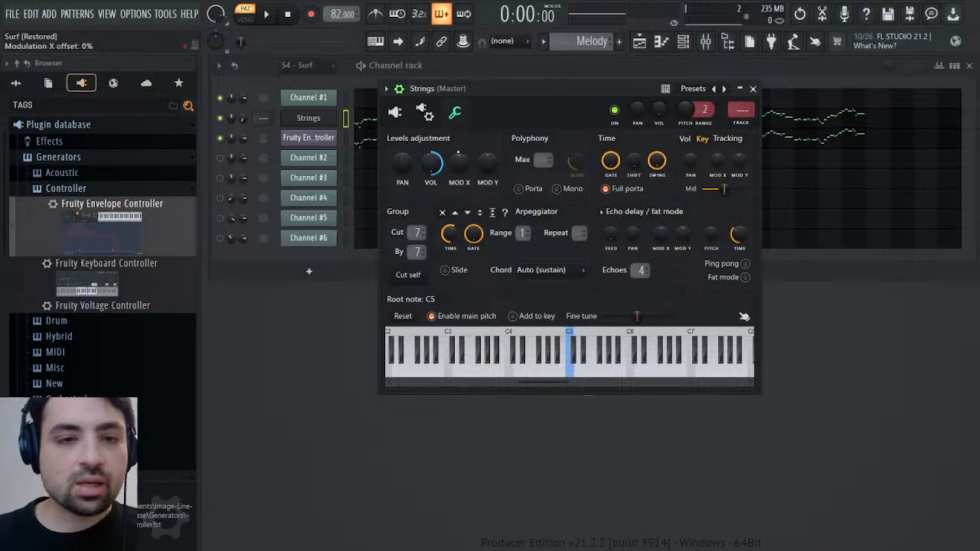
pyautogui.click(394, 112)
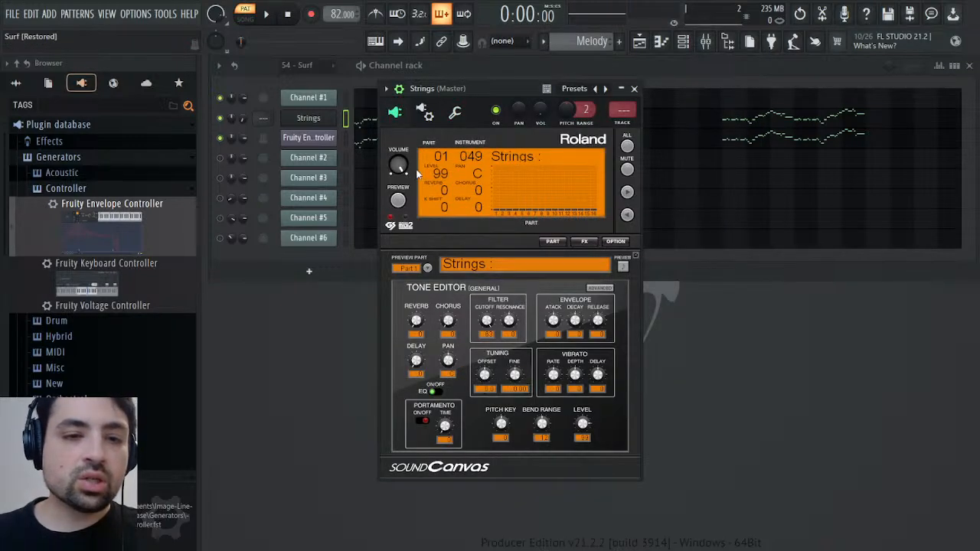
# Route the Strings channel to free mixer track 2 and load the Mixer preset from the Remasters & Origins folder onto it
pyautogui.click(631, 123)
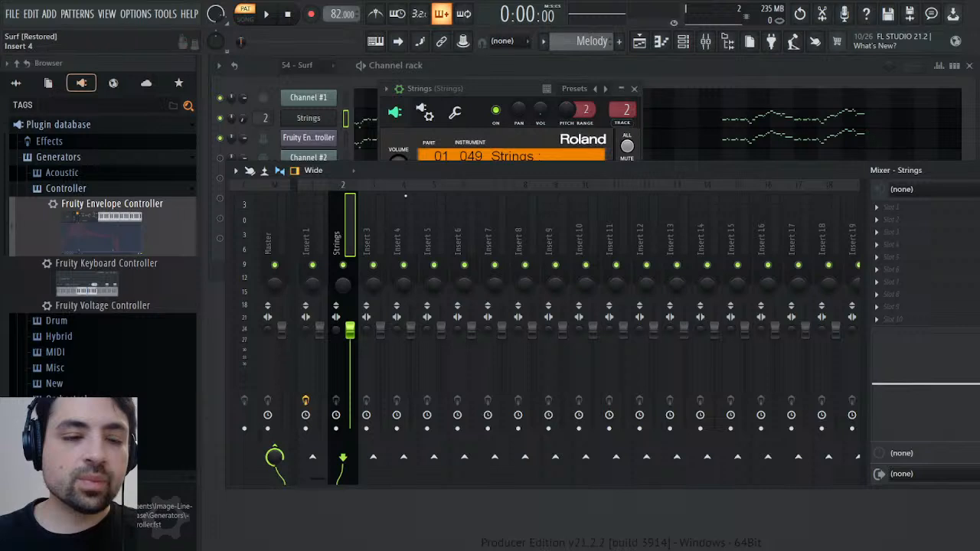
pyautogui.click(16, 83)
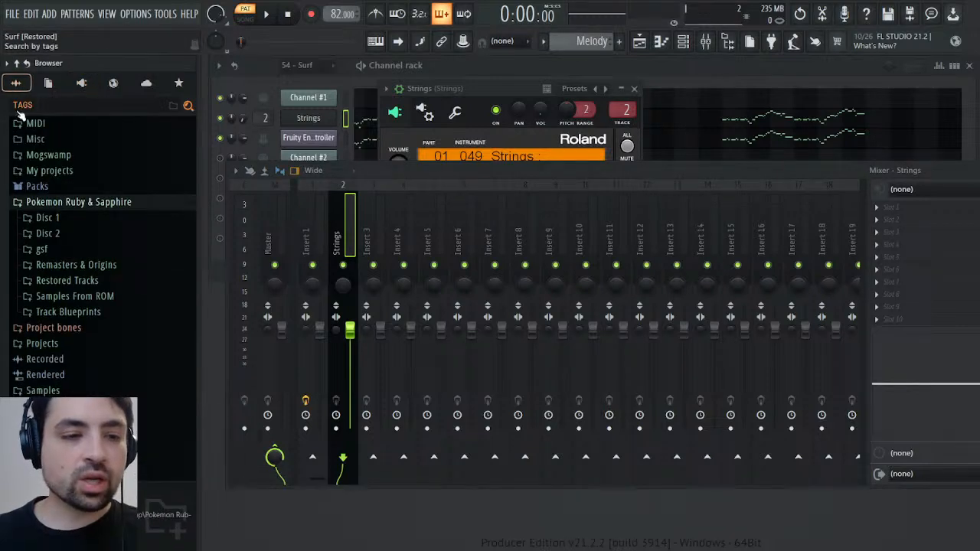
pyautogui.click(62, 267)
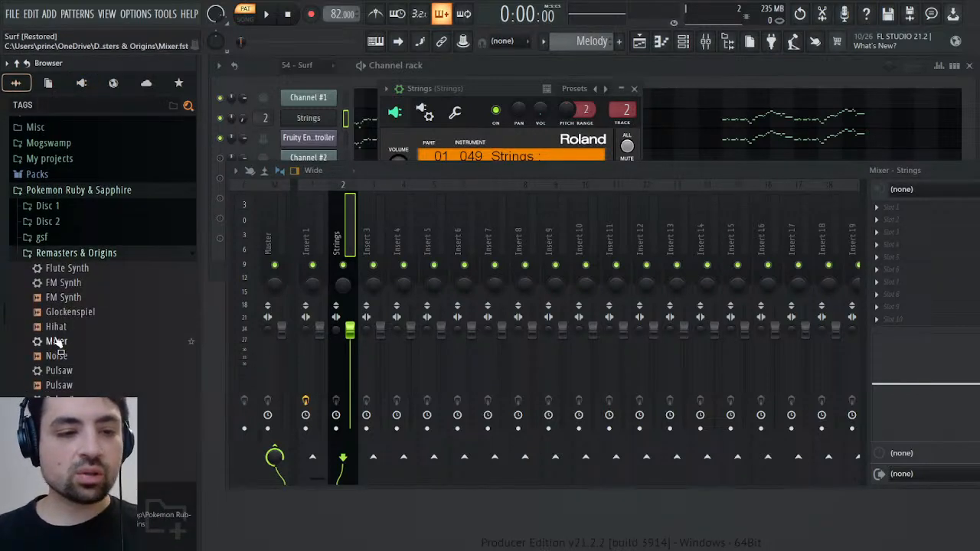
pyautogui.moveTo(56, 341); pyautogui.dragTo(922, 264)
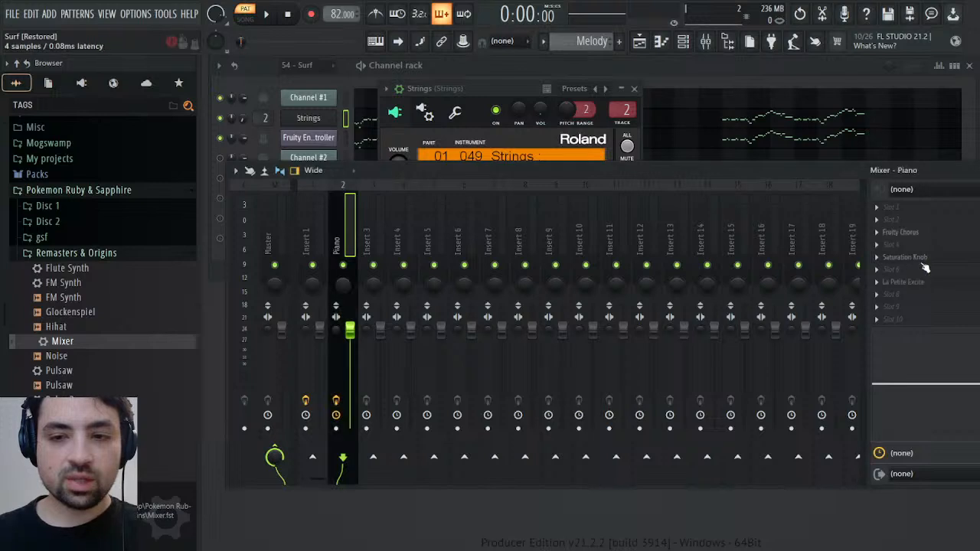
# Raise mixer track 2's volume fader during Melody playback and compare its loudness with the 54 - Surf pattern
pyautogui.press('space')
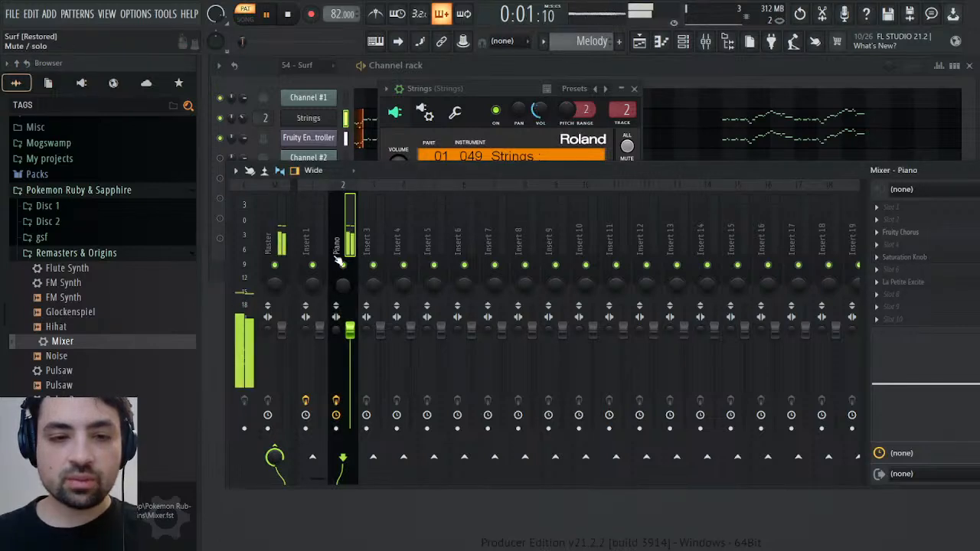
pyautogui.moveTo(350, 330); pyautogui.dragTo(350, 305)
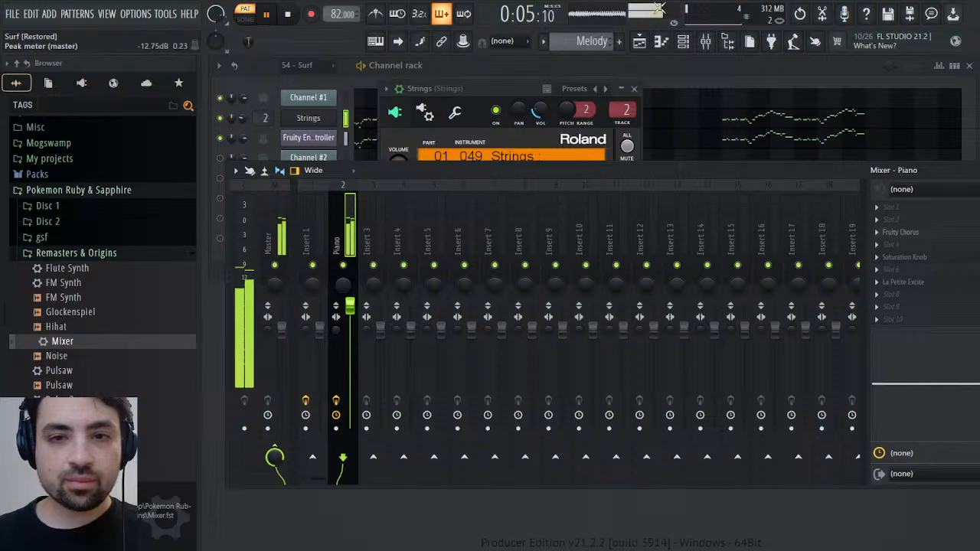
pyautogui.click(623, 46)
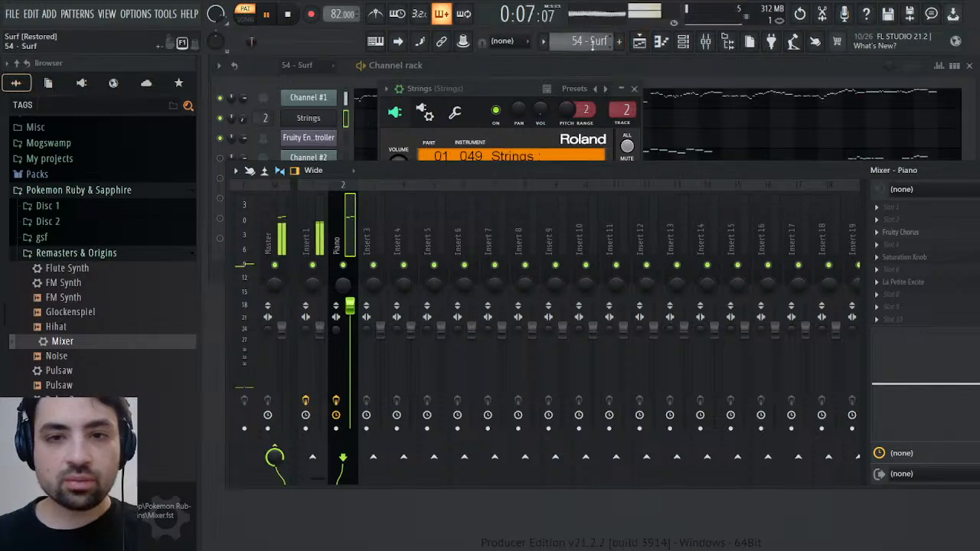
pyautogui.scroll(1, 592, 44)
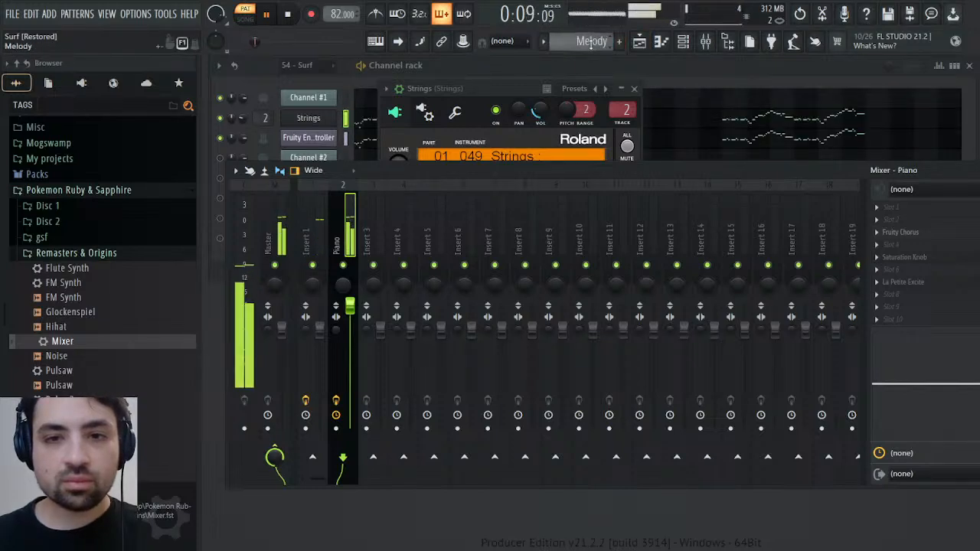
pyautogui.press('space')
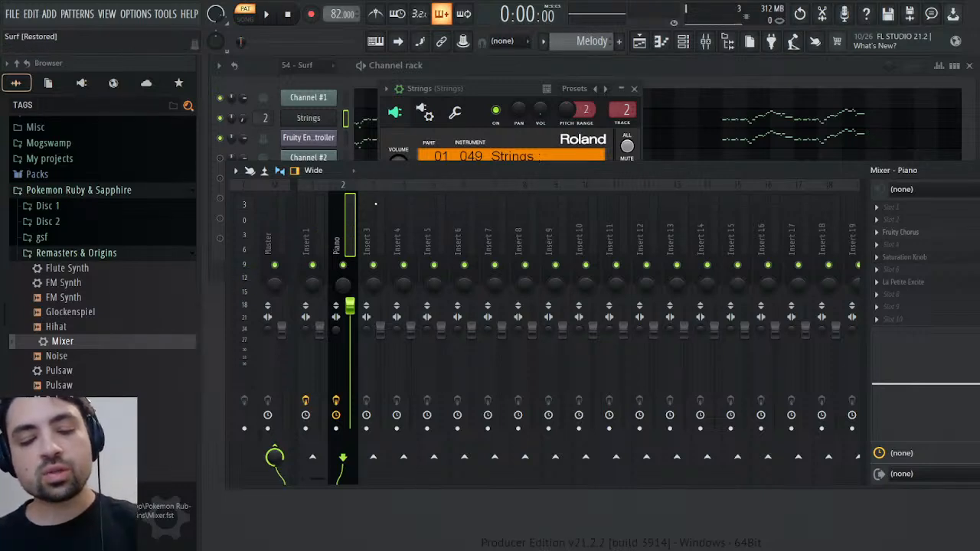
# Rename mixer track 2 as Strings, close the mixer and the Strings plugin window, and play back the Melody pattern
pyautogui.press('Return')
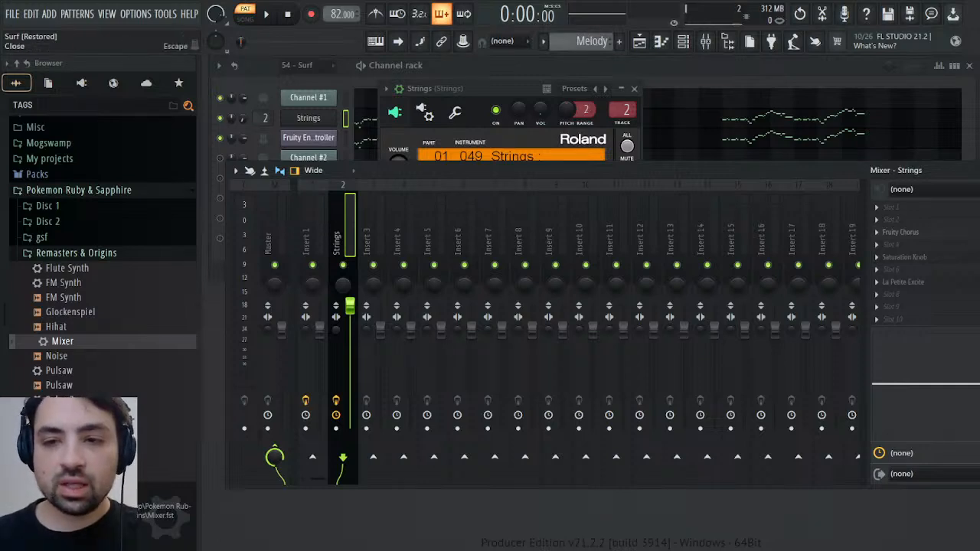
pyautogui.click(975, 170)
pyautogui.click(640, 93)
pyautogui.press('space')
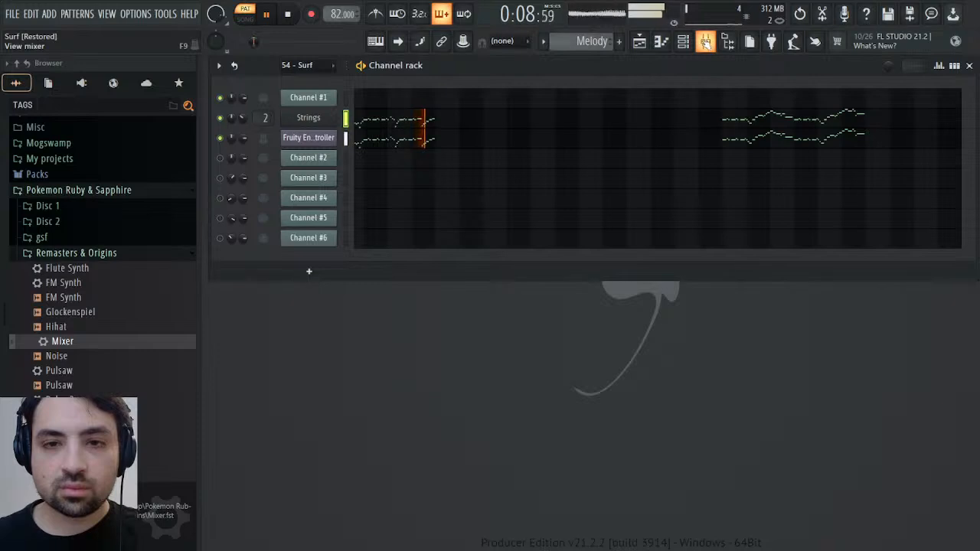
pyautogui.press('space')
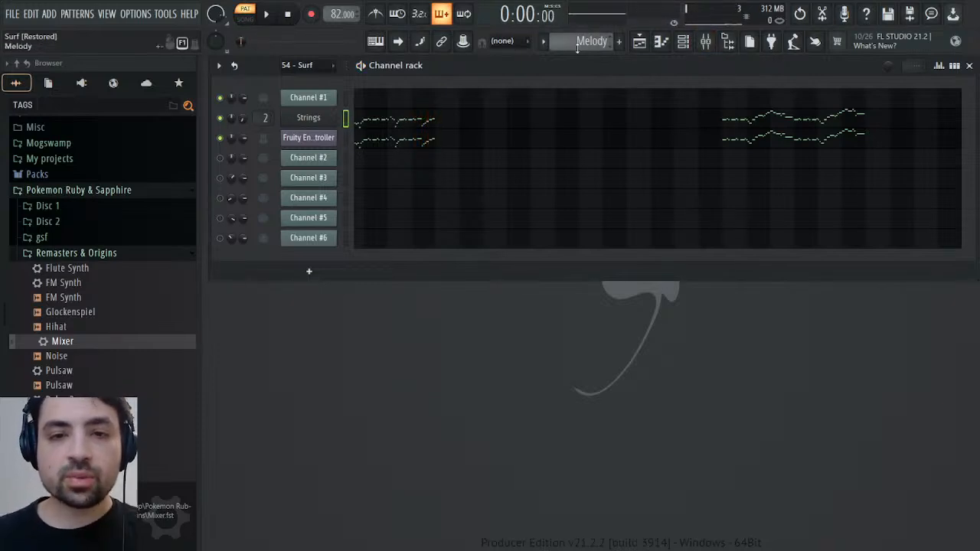
# Examine and listen to Channel #1's notes in the 54 - Surf pattern's piano roll
pyautogui.scroll(1, 579, 44)
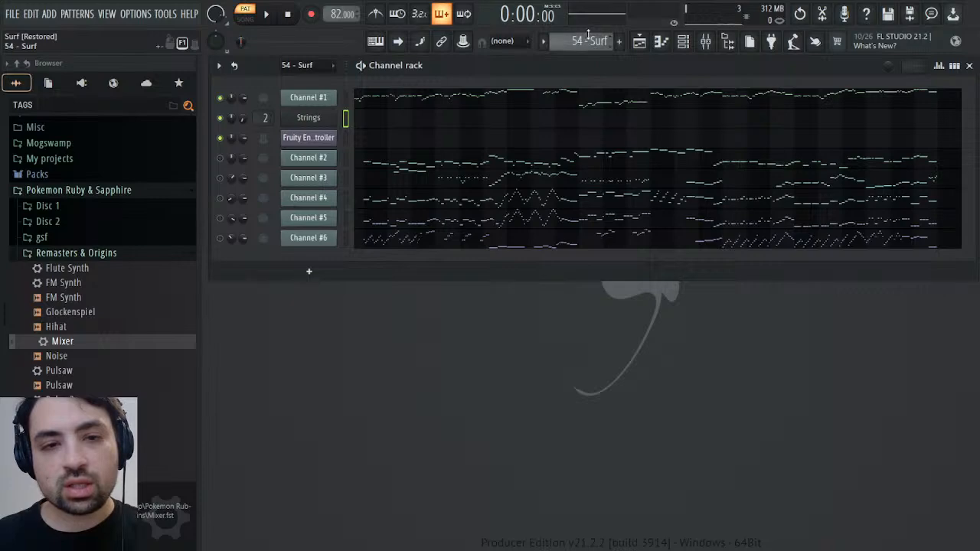
pyautogui.click(515, 104)
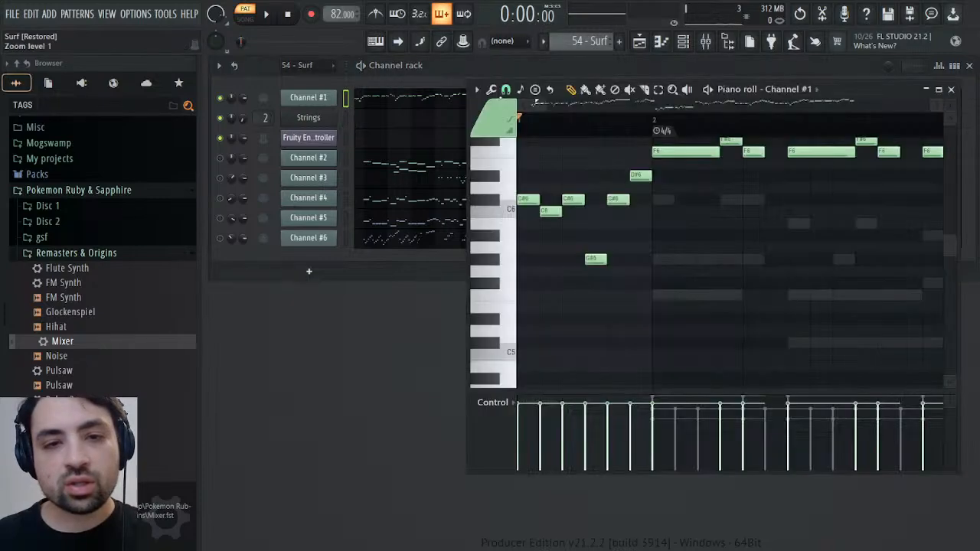
pyautogui.scroll(3, 630, 234)
pyautogui.scroll(-3, 598, 138)
pyautogui.press('space')
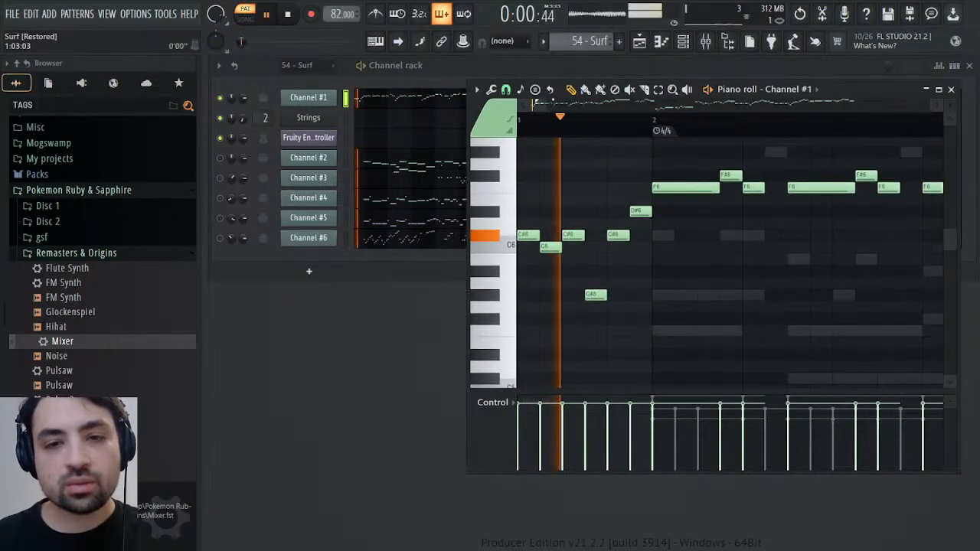
pyautogui.keyDown('ctrl'); pyautogui.scroll(-4, 635, 194); pyautogui.keyUp('ctrl')
pyautogui.scroll(3, 636, 194)
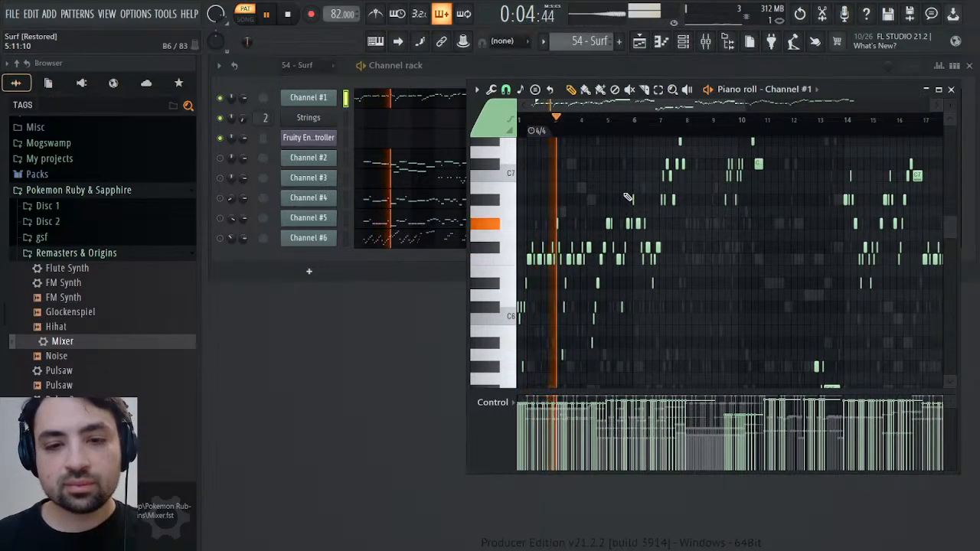
pyautogui.press('space')
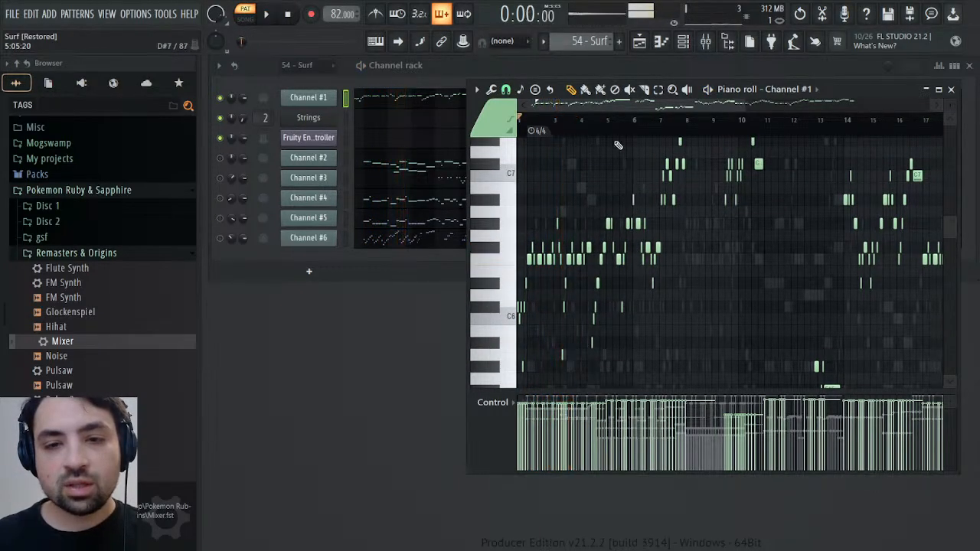
# Display Channel #1's General MIDI patch events beside its piano roll and examine the notes around the patch change at bar 5
pyautogui.click(311, 98)
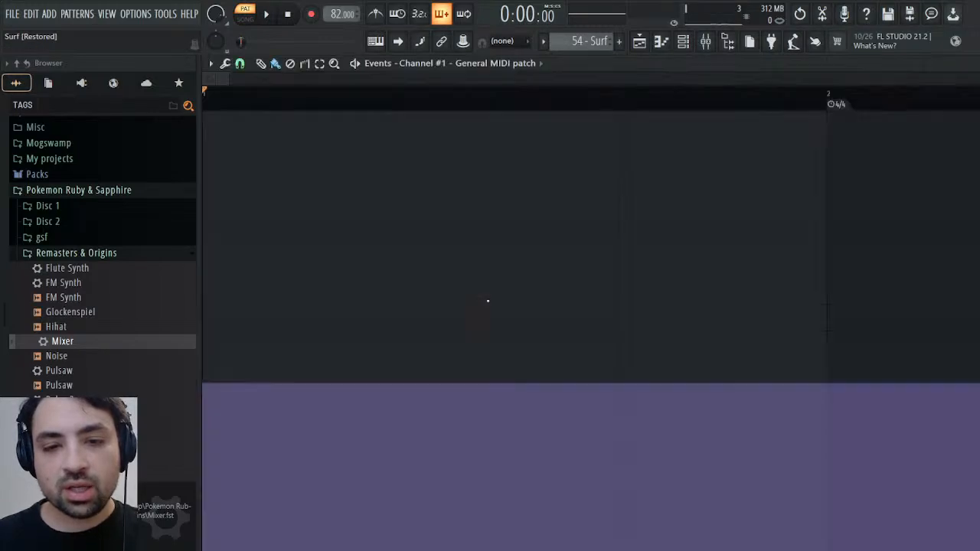
pyautogui.doubleClick(627, 64)
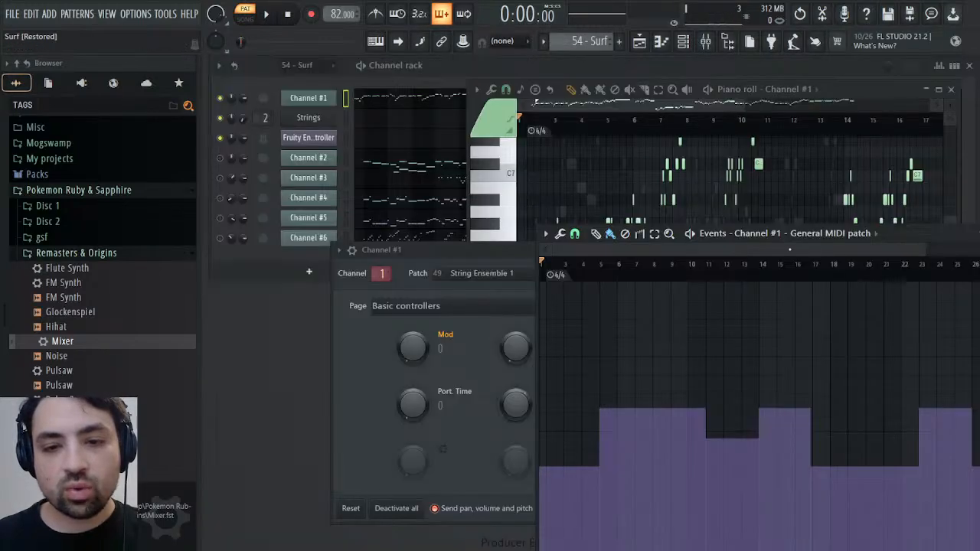
pyautogui.moveTo(898, 227); pyautogui.dragTo(598, 195)
pyautogui.moveTo(836, 92); pyautogui.dragTo(866, 85)
pyautogui.click(633, 115)
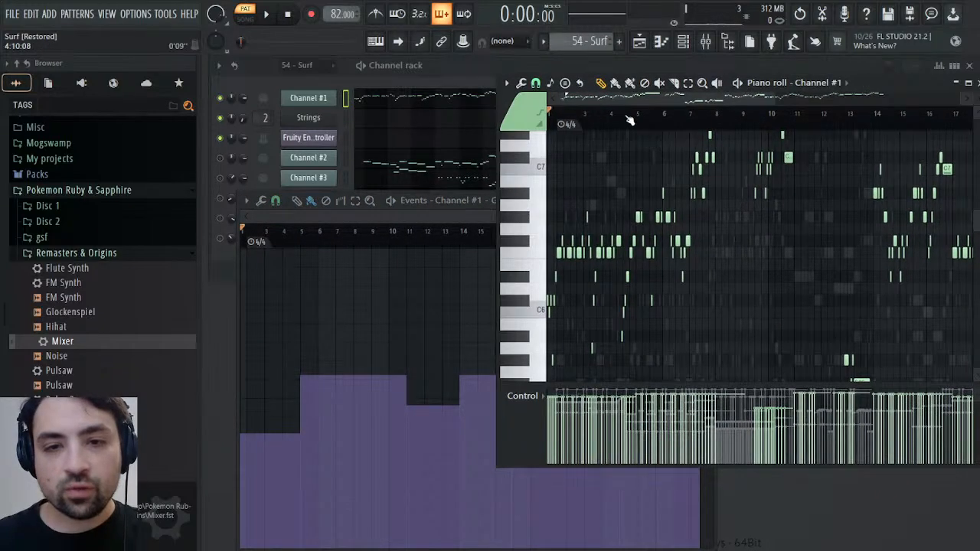
pyautogui.press('space')
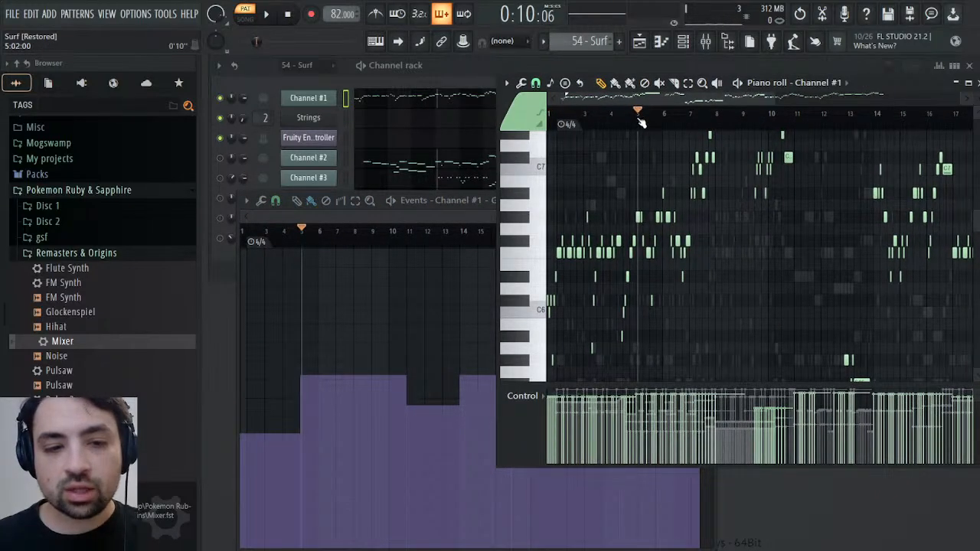
pyautogui.click(638, 117)
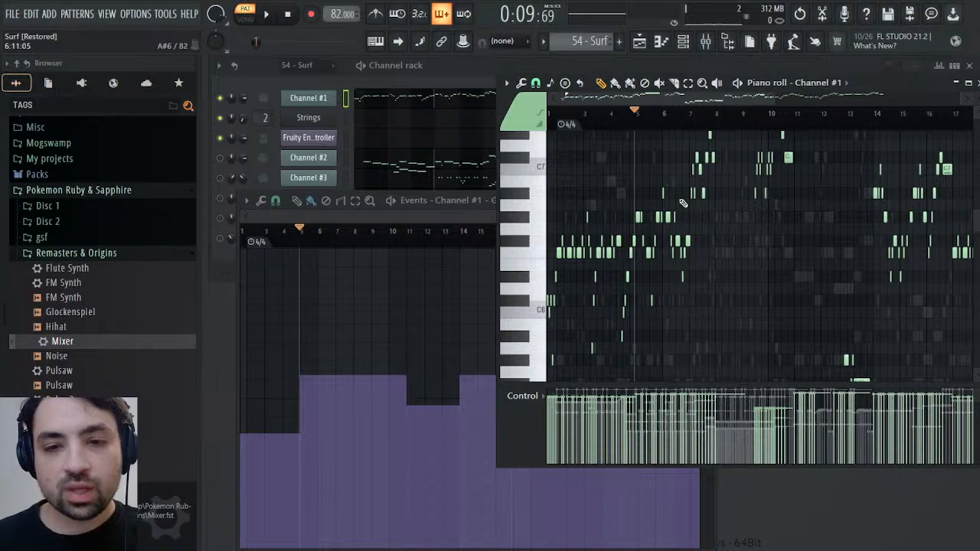
pyautogui.moveTo(775, 97); pyautogui.dragTo(668, 99)
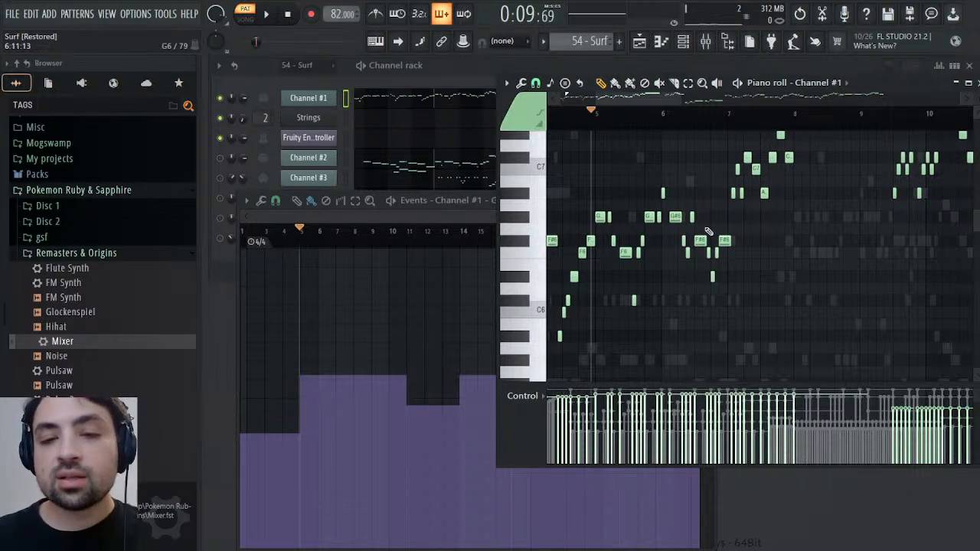
# Select Channel #1's notes from bar 5 through the long F7 note and place the playhead at the patch change at bar 11
pyautogui.scroll(3, 620, 192)
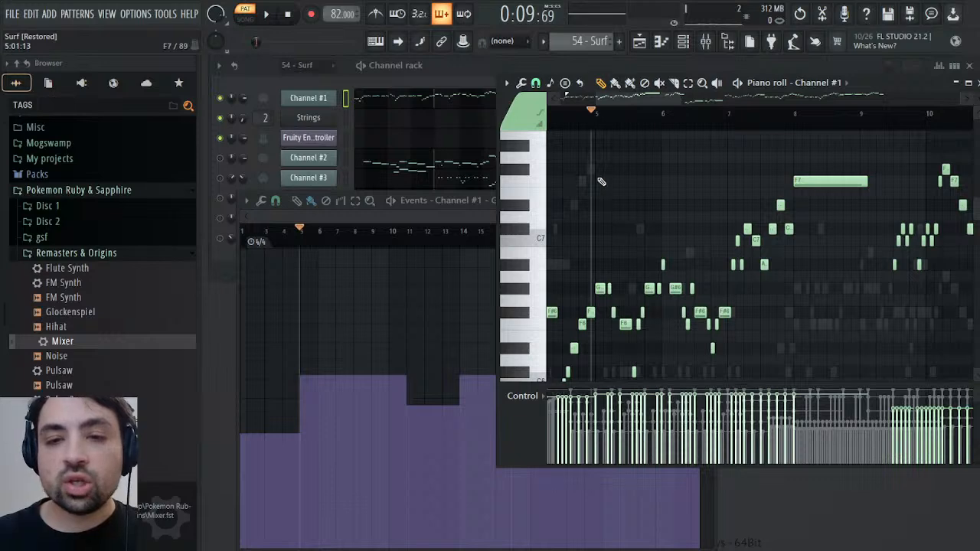
pyautogui.moveTo(603, 155); pyautogui.dragTo(839, 371)
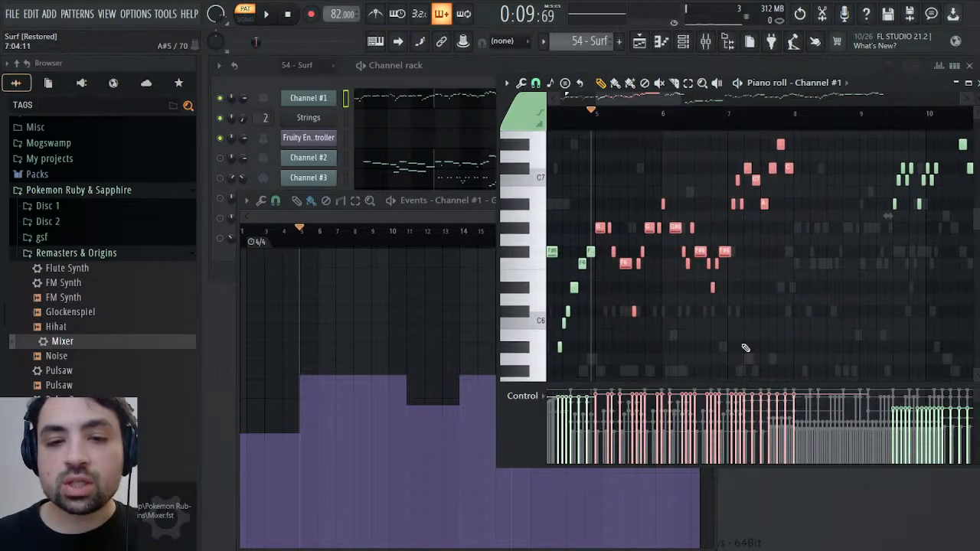
pyautogui.click(411, 237)
pyautogui.moveTo(411, 238); pyautogui.dragTo(408, 238)
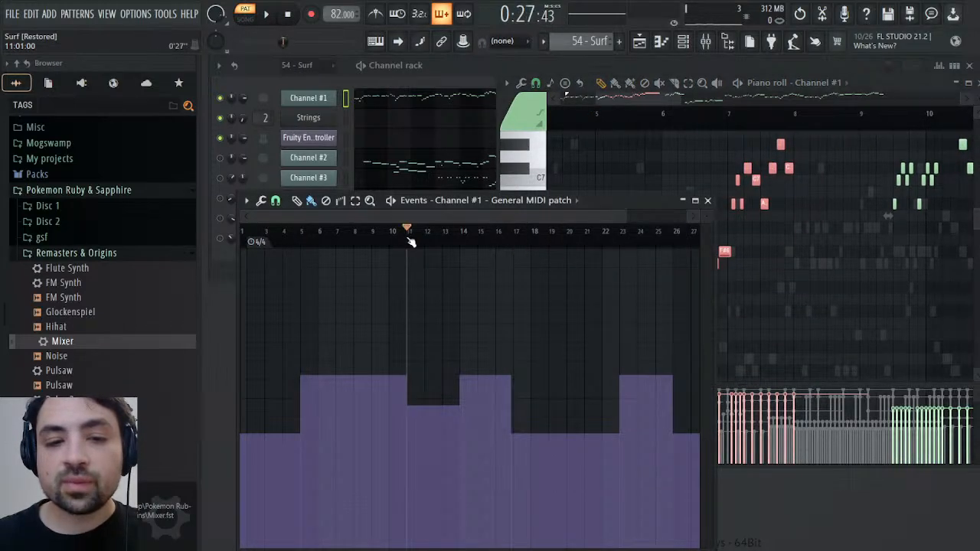
pyautogui.click(666, 112)
pyautogui.scroll(4, 751, 237)
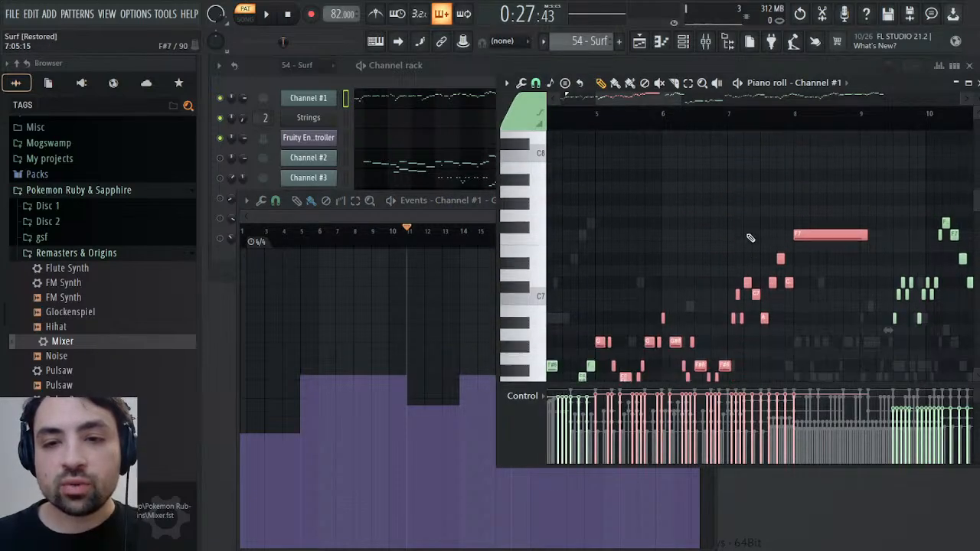
pyautogui.scroll(-1, 750, 237)
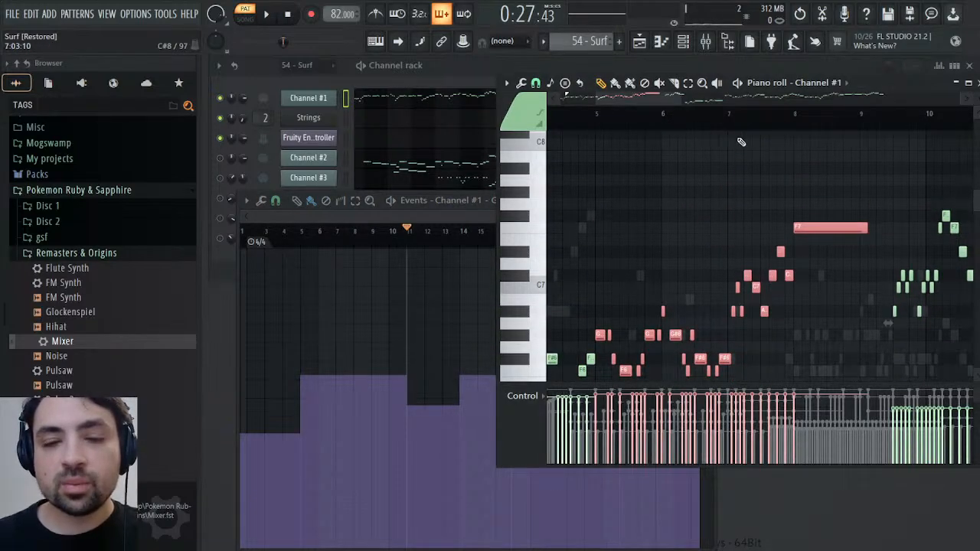
# Add Channel #1's remaining notes before the bar 11 patch change to the selection
pyautogui.moveTo(798, 122); pyautogui.dragTo(766, 125)
pyautogui.scroll(-3, 816, 169)
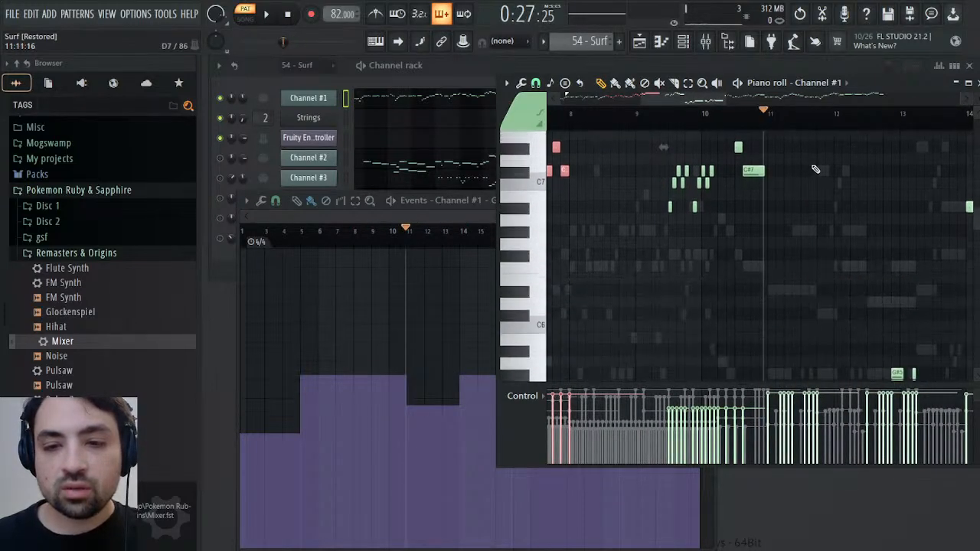
pyautogui.scroll(4, 814, 166)
pyautogui.moveTo(757, 221); pyautogui.dragTo(655, 383)
# Add Channel #1's notes between the patch changes at bars 14 and 17 to the selection
pyautogui.scroll(-7, 808, 212)
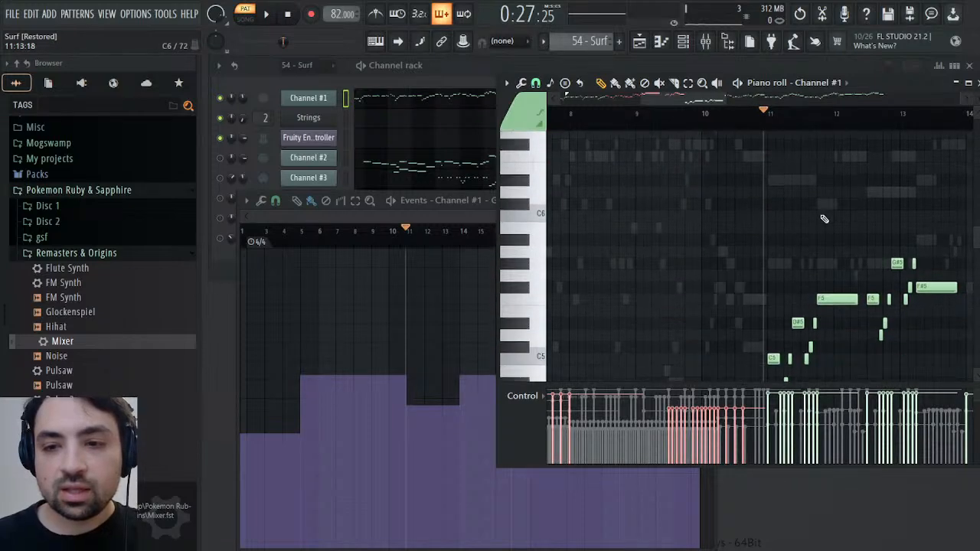
pyautogui.moveTo(895, 121); pyautogui.dragTo(798, 116)
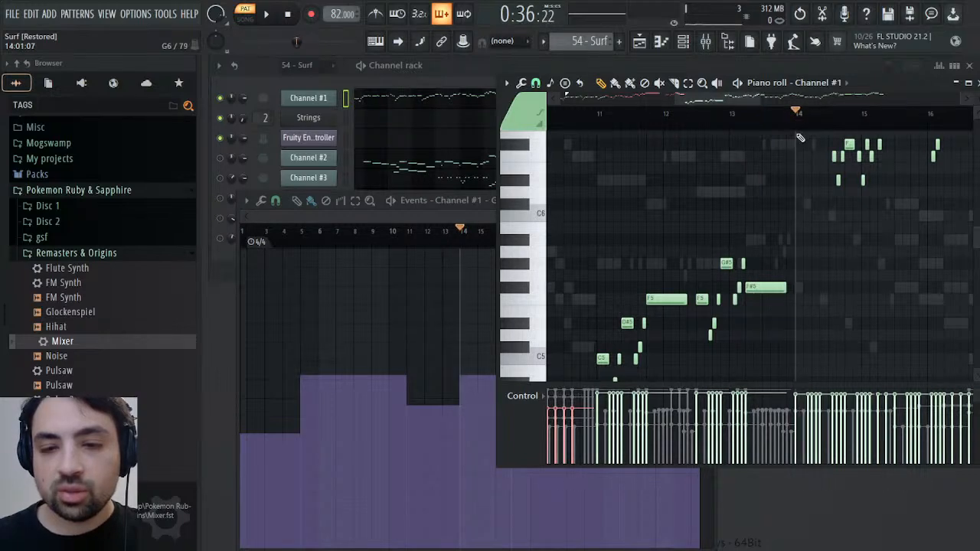
pyautogui.scroll(3, 846, 226)
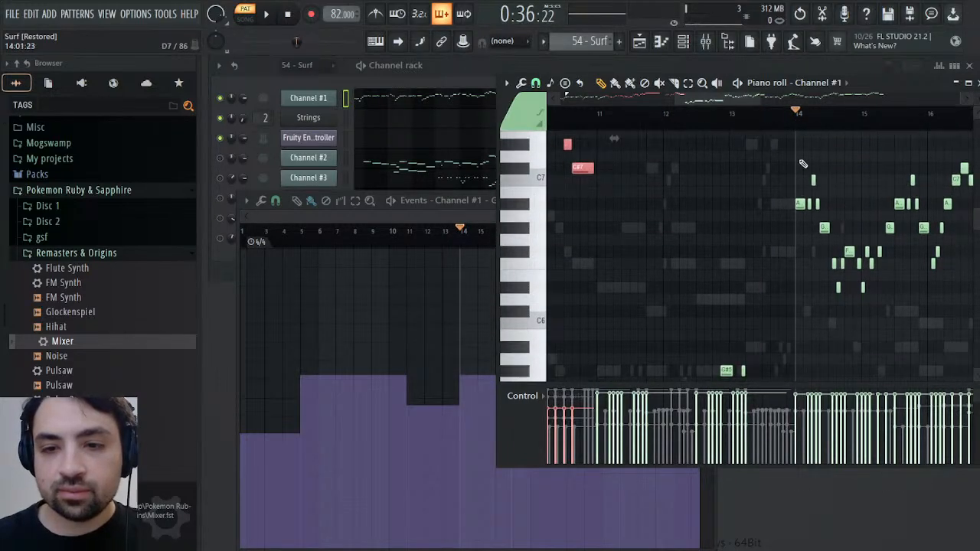
pyautogui.moveTo(799, 150); pyautogui.dragTo(832, 314)
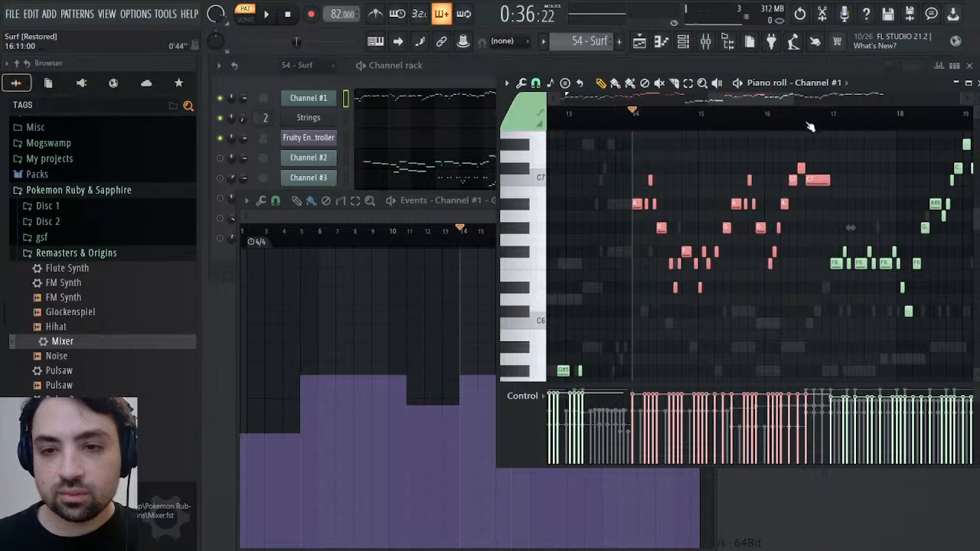
pyautogui.moveTo(811, 126); pyautogui.dragTo(837, 122)
pyautogui.moveTo(442, 213); pyautogui.dragTo(488, 214)
pyautogui.click(829, 121)
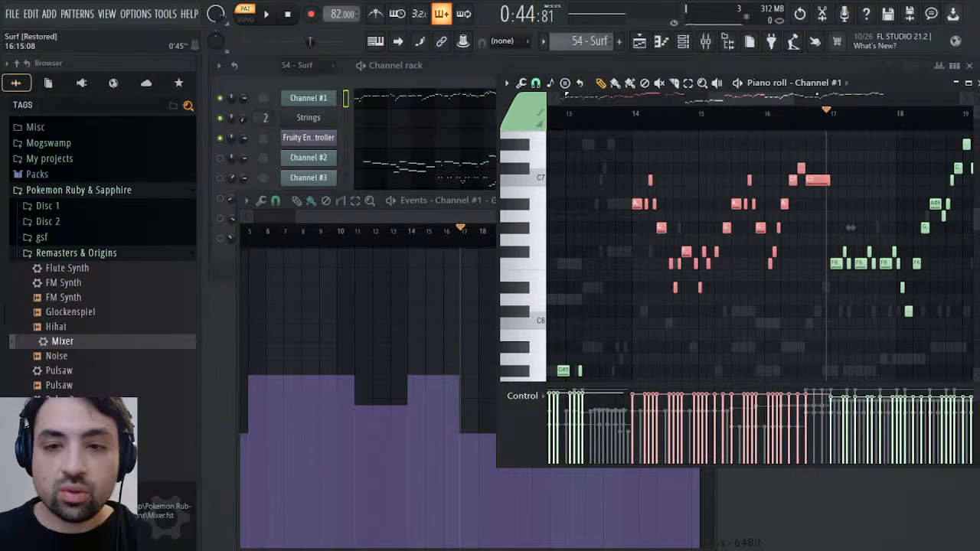
# Add Channel #1's notes from the bar 23 patch change up to bar 26 to the selection and copy all selected notes
pyautogui.moveTo(851, 228); pyautogui.dragTo(533, 226)
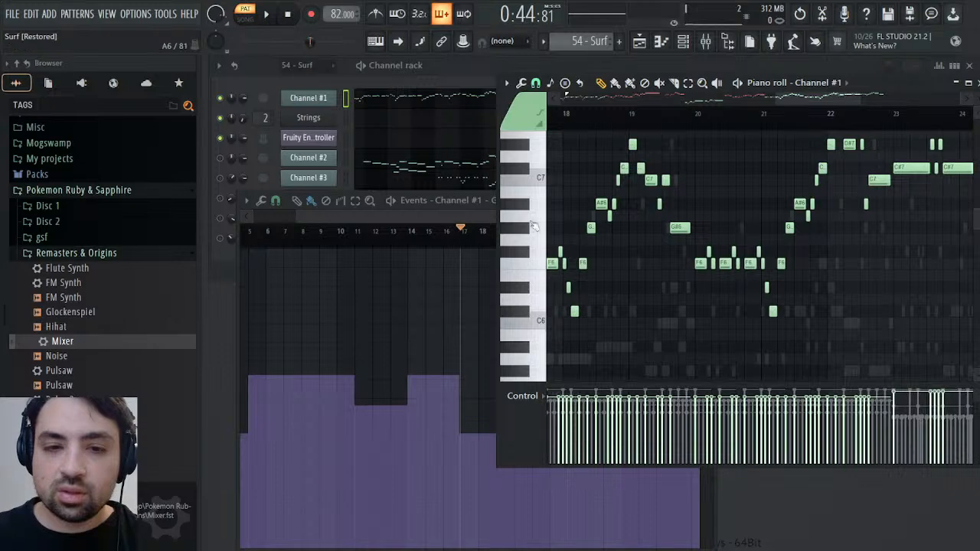
pyautogui.moveTo(458, 231); pyautogui.dragTo(568, 231)
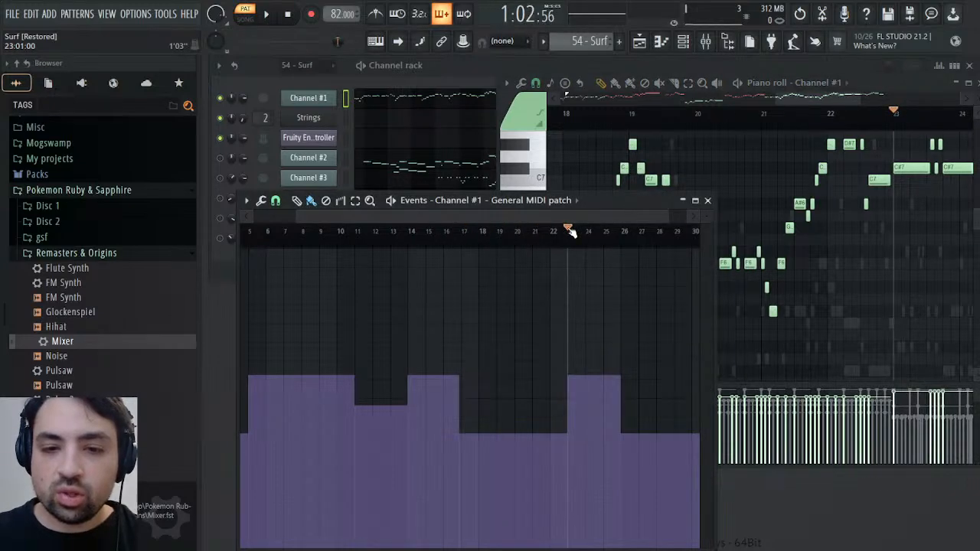
pyautogui.scroll(3, 857, 223)
pyautogui.click(897, 207)
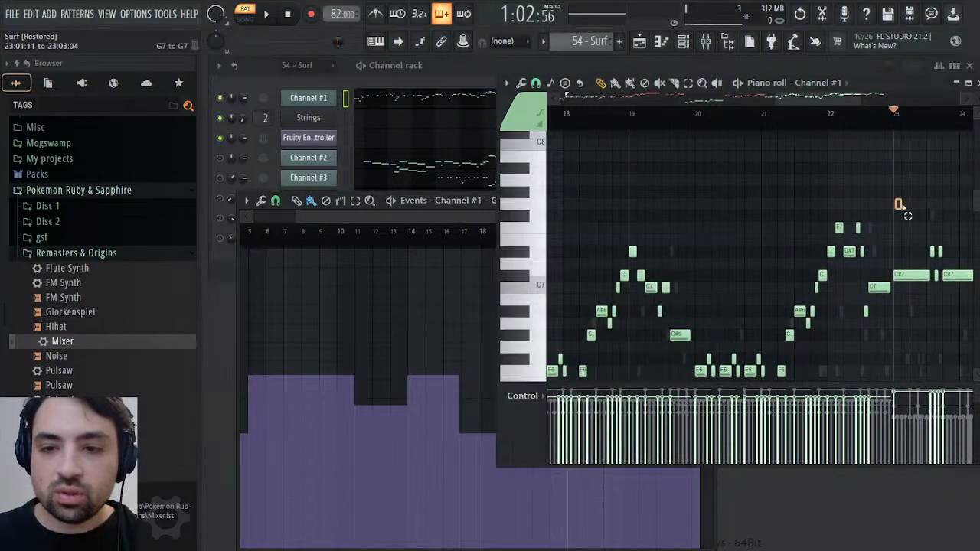
pyautogui.moveTo(897, 203); pyautogui.dragTo(894, 313)
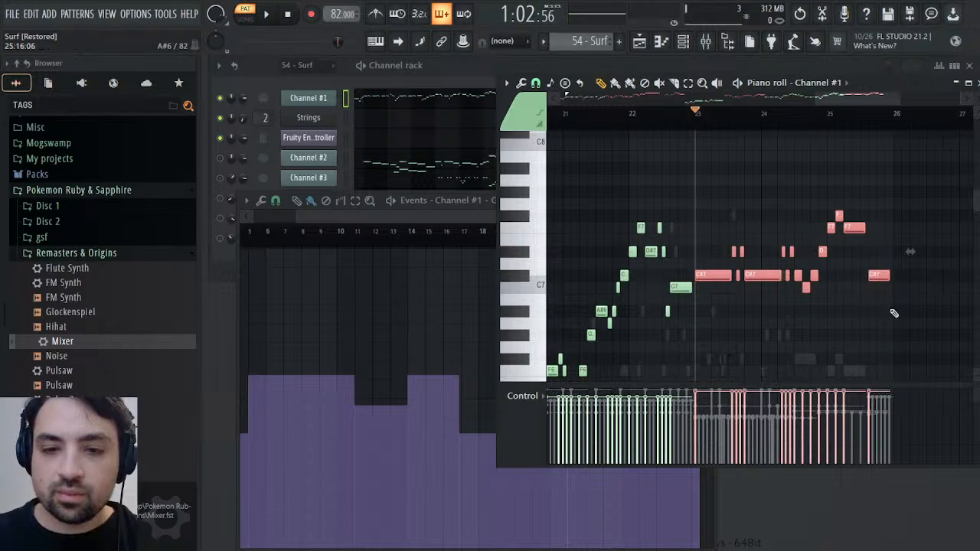
pyautogui.press('space')
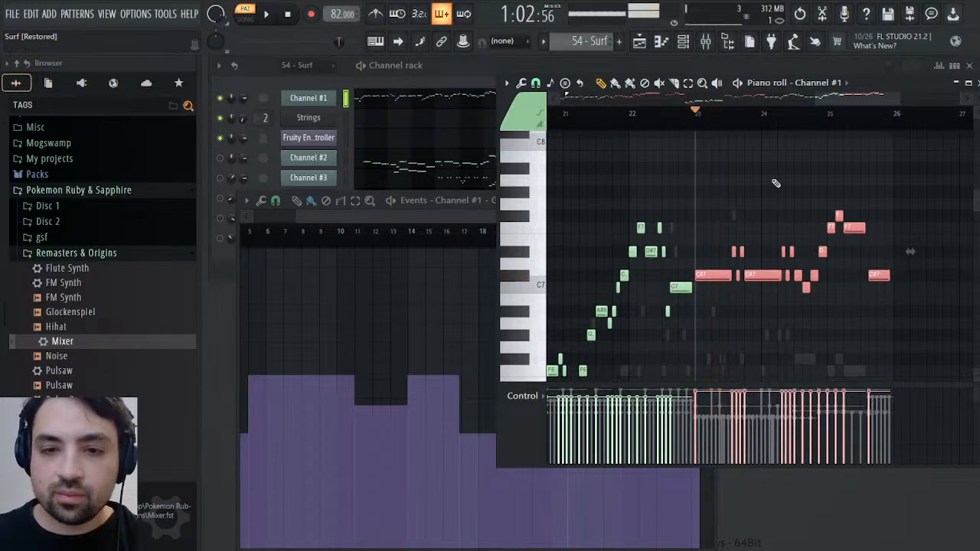
pyautogui.press('space')
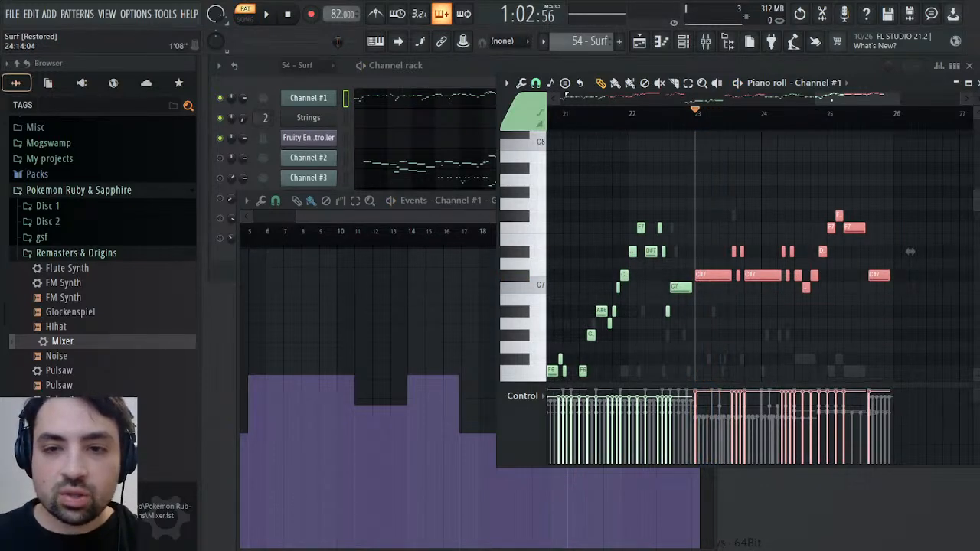
# Switch to the Melody pattern with the playhead at bar 5, closing the piano roll and the patch event editor
pyautogui.hscroll(-10, 911, 251)
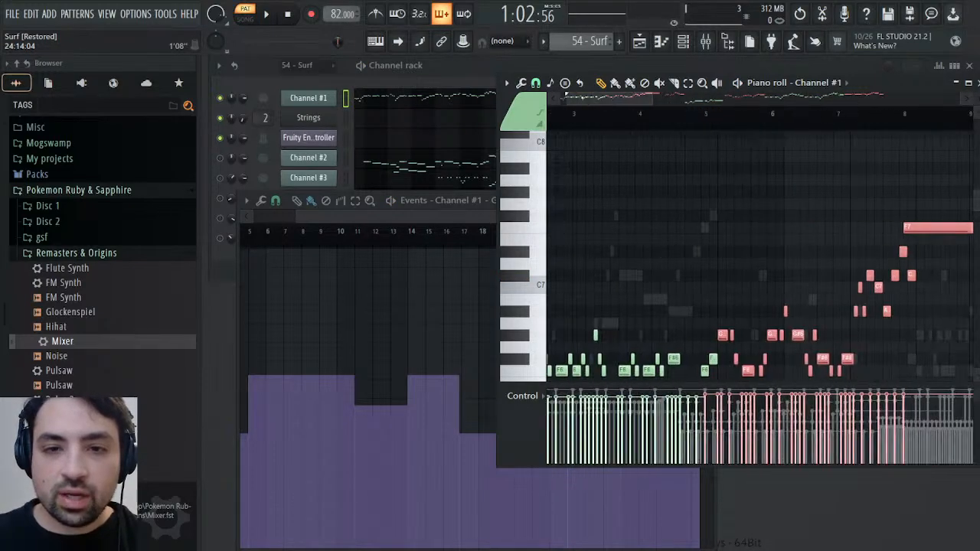
pyautogui.click(762, 124)
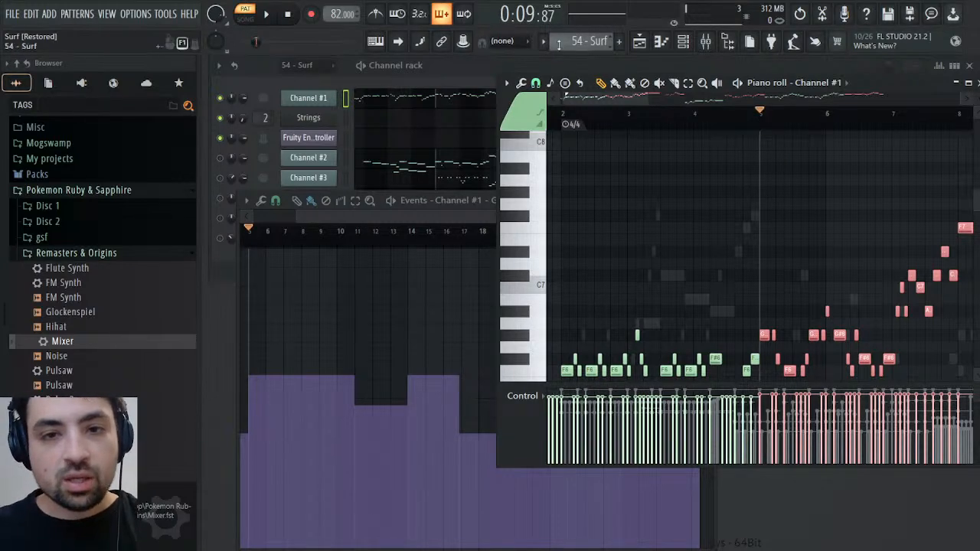
pyautogui.scroll(-1, 602, 43)
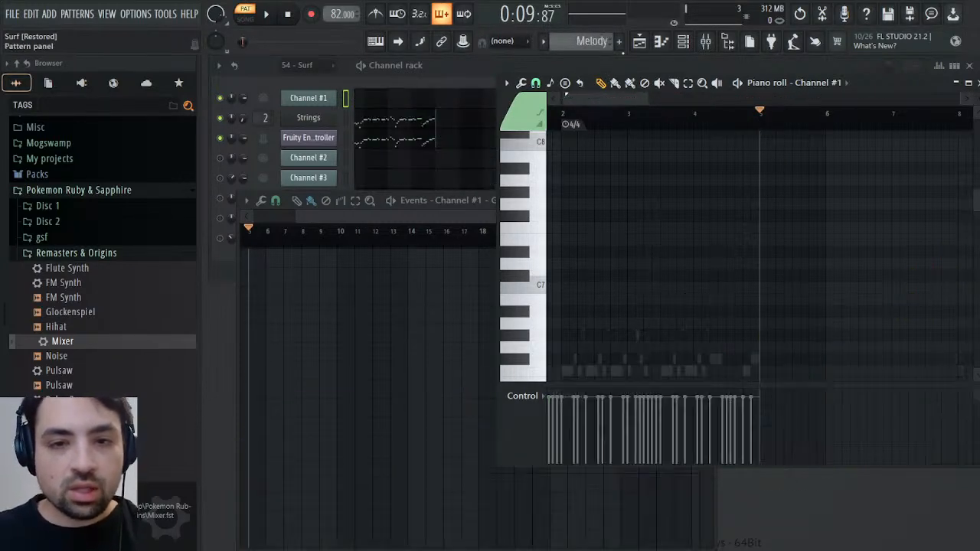
pyautogui.click(969, 83)
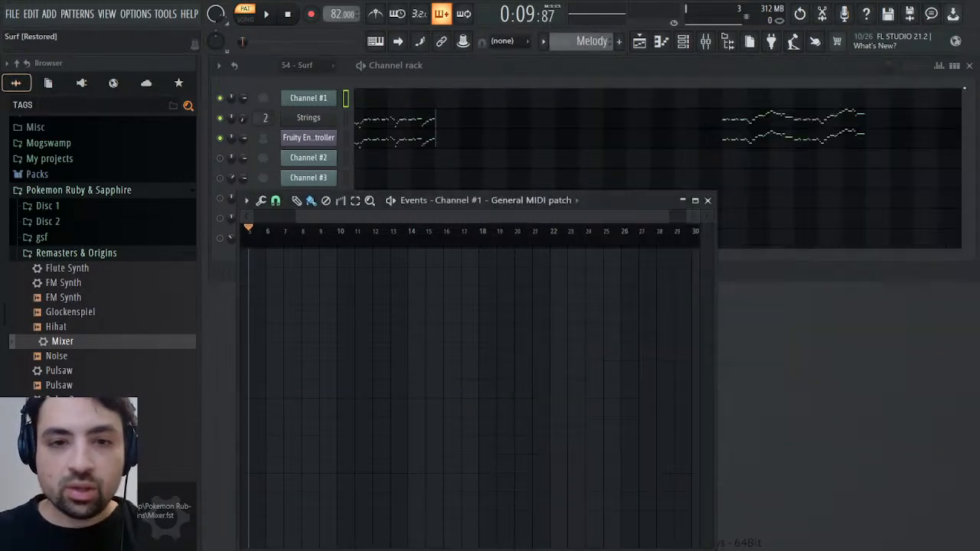
pyautogui.click(708, 199)
# Add a SOUND Canvas VA channel below the Fruity Envelope Controller and set its part 1 instrument to 074 Flute
pyautogui.click(81, 83)
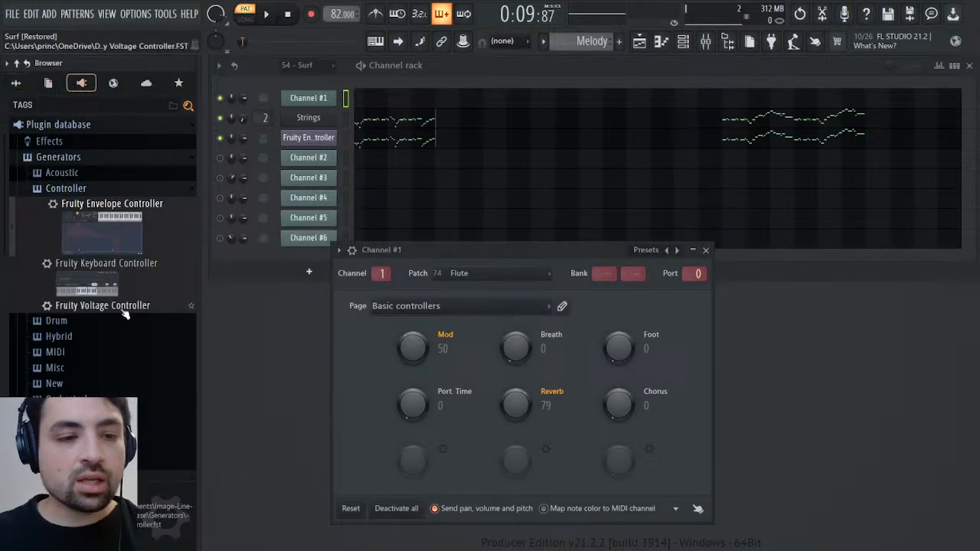
pyautogui.scroll(-5, 100, 306)
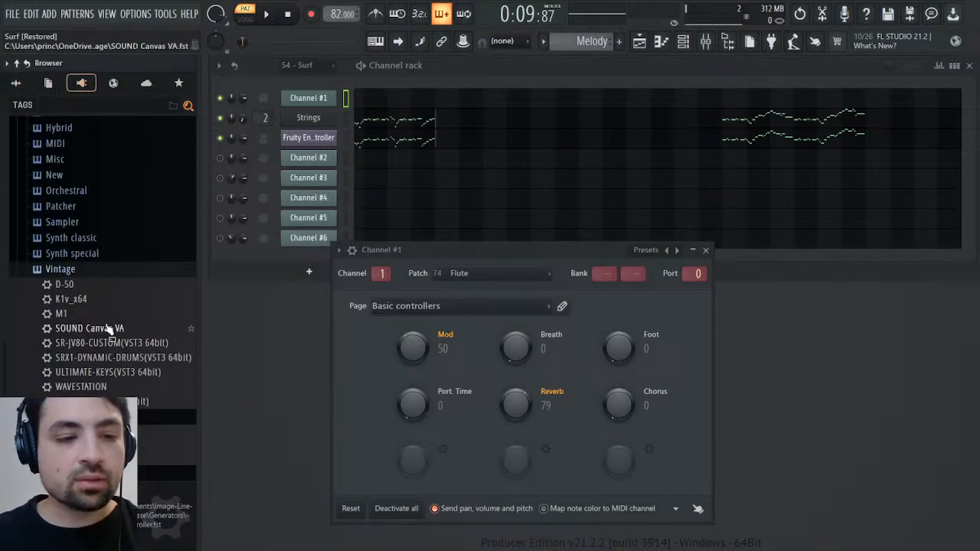
pyautogui.moveTo(111, 328); pyautogui.dragTo(324, 148)
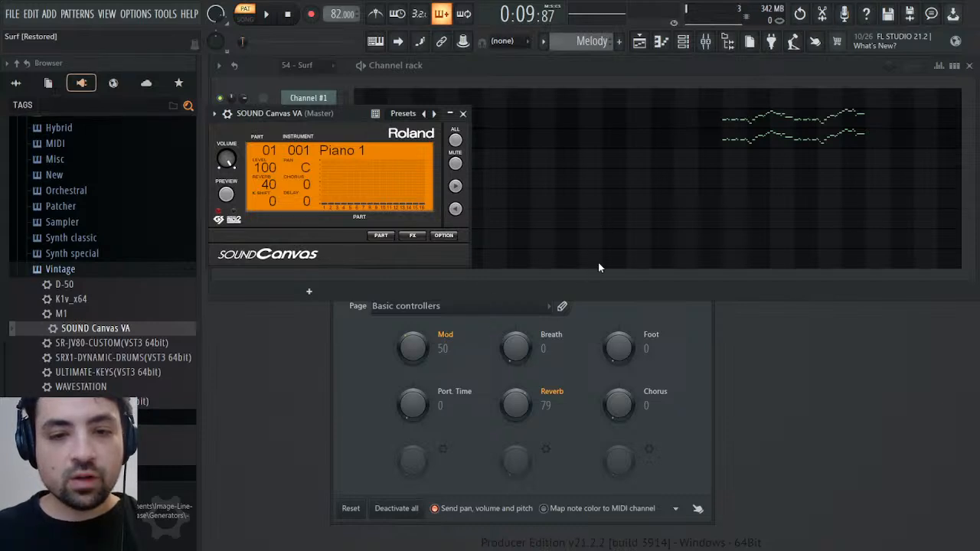
# Turn down the Flute part's reverb in the Tone Editor, view the channel's settings and close the plugin window
pyautogui.click(380, 235)
pyautogui.click(433, 277)
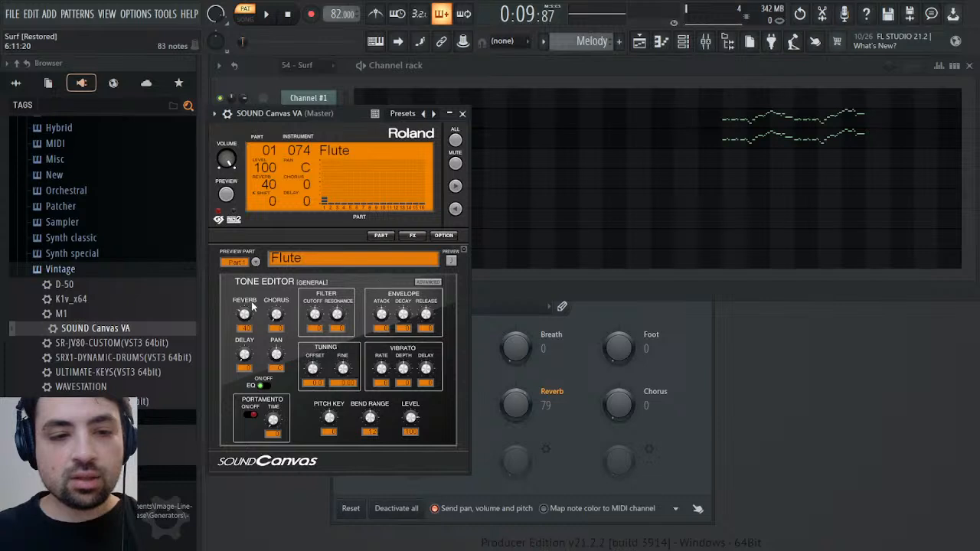
pyautogui.moveTo(253, 306); pyautogui.dragTo(253, 352)
pyautogui.click(227, 113)
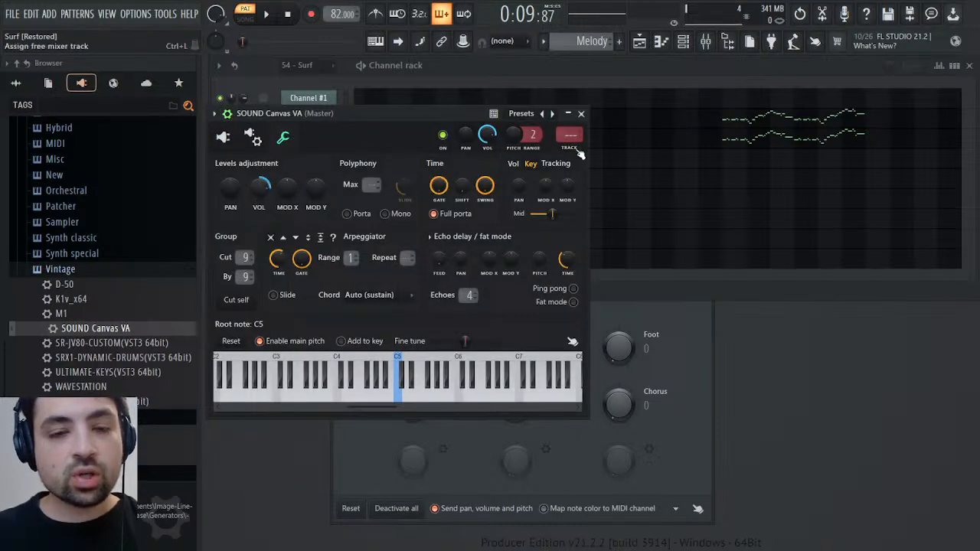
pyautogui.click(581, 113)
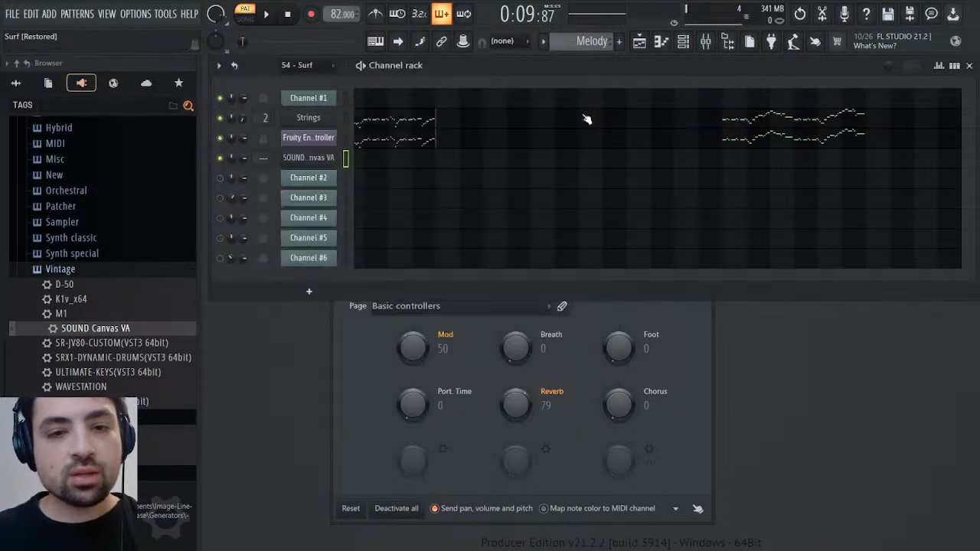
# Paste the copied notes into the new SOUND Canvas VA channel's piano roll and shift them to start at bar 5
pyautogui.click(359, 161)
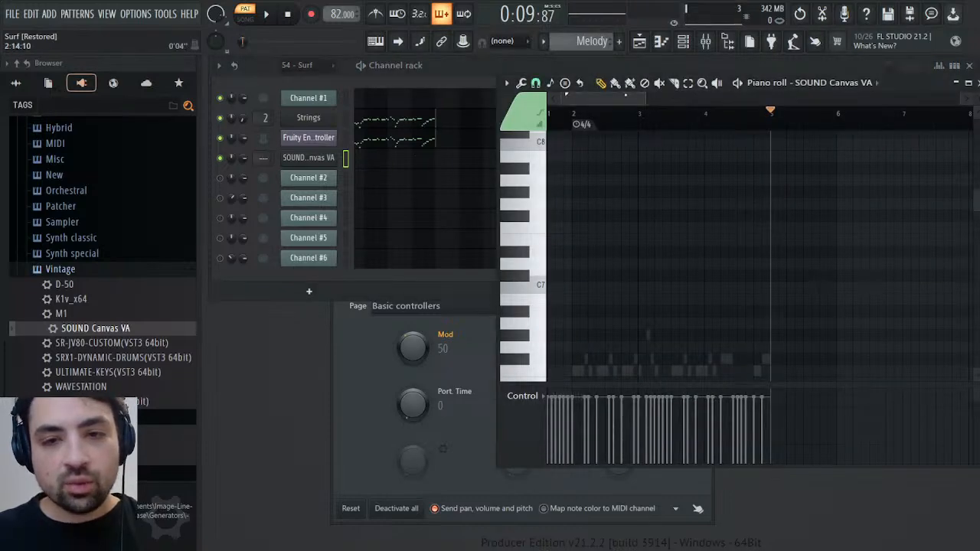
pyautogui.moveTo(626, 95); pyautogui.dragTo(664, 101)
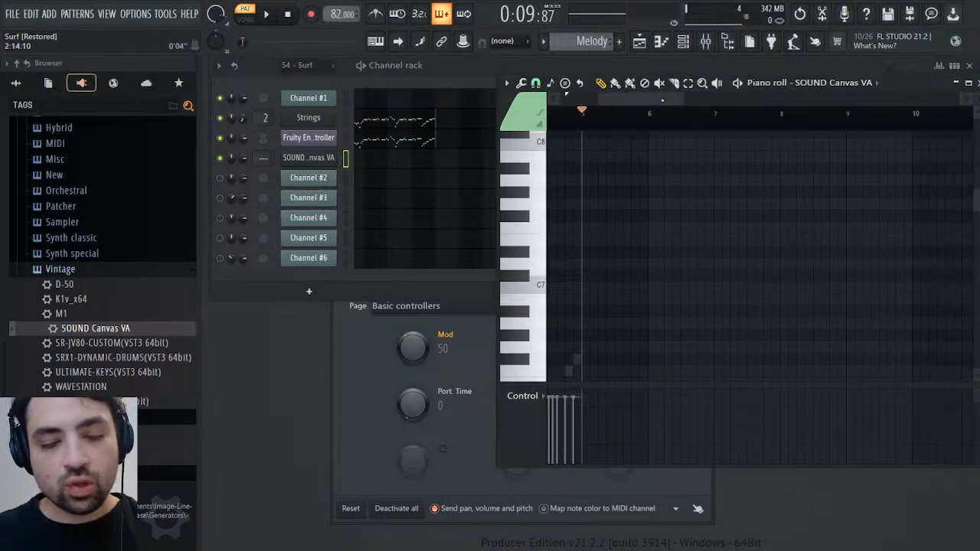
pyautogui.hotkey('ctrl', 'v')
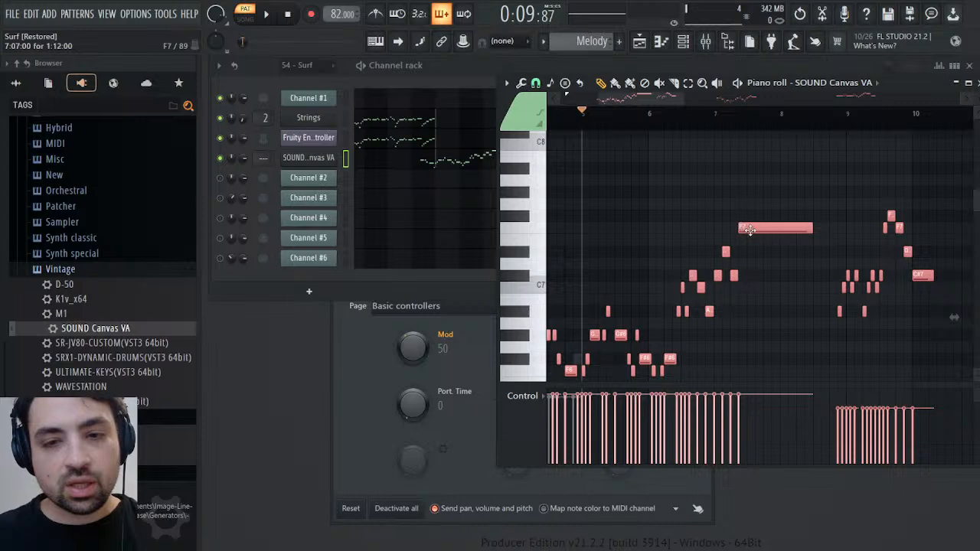
pyautogui.moveTo(747, 228); pyautogui.dragTo(789, 228)
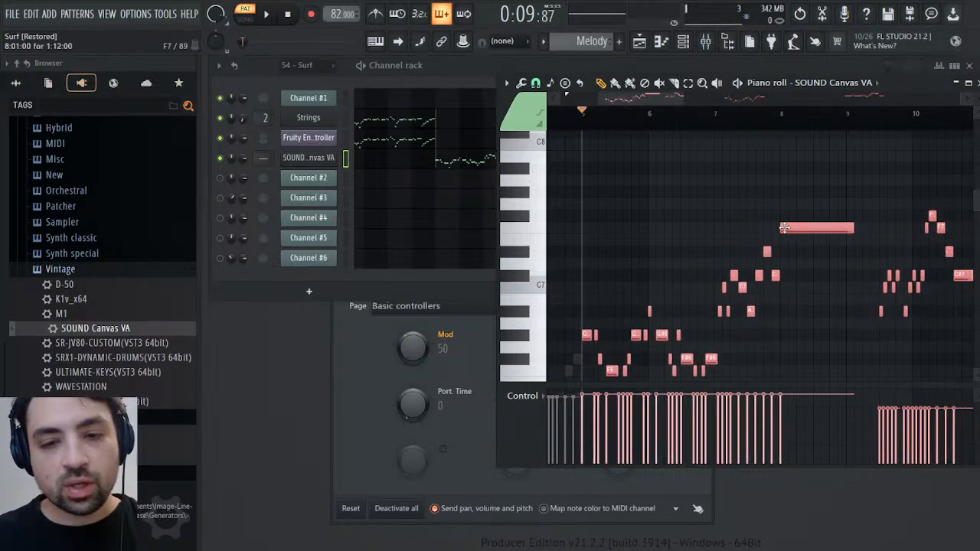
pyautogui.scroll(-3, 649, 215)
pyautogui.scroll(1, 649, 215)
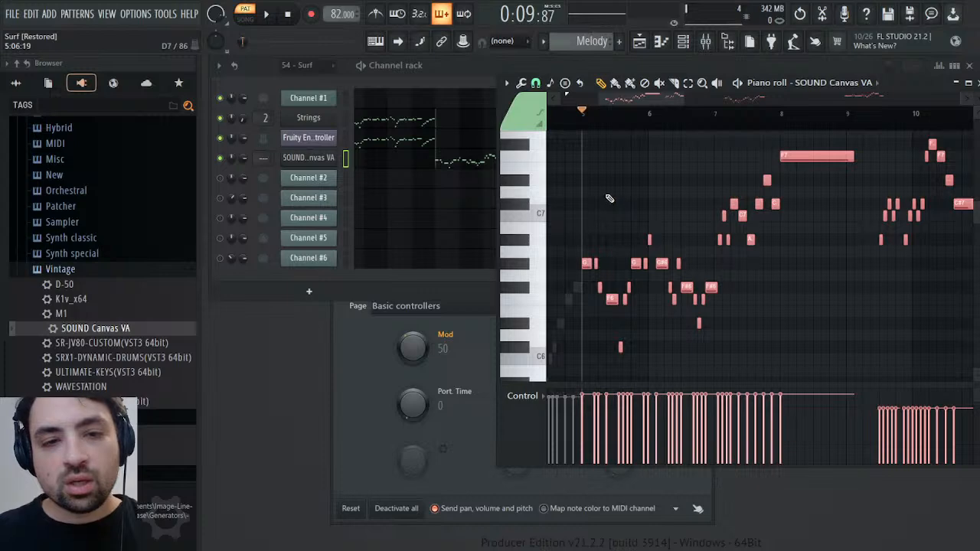
# Play back the pasted notes in the Melody pattern and rename the SOUND Canvas VA channel as Flute
pyautogui.press('space')
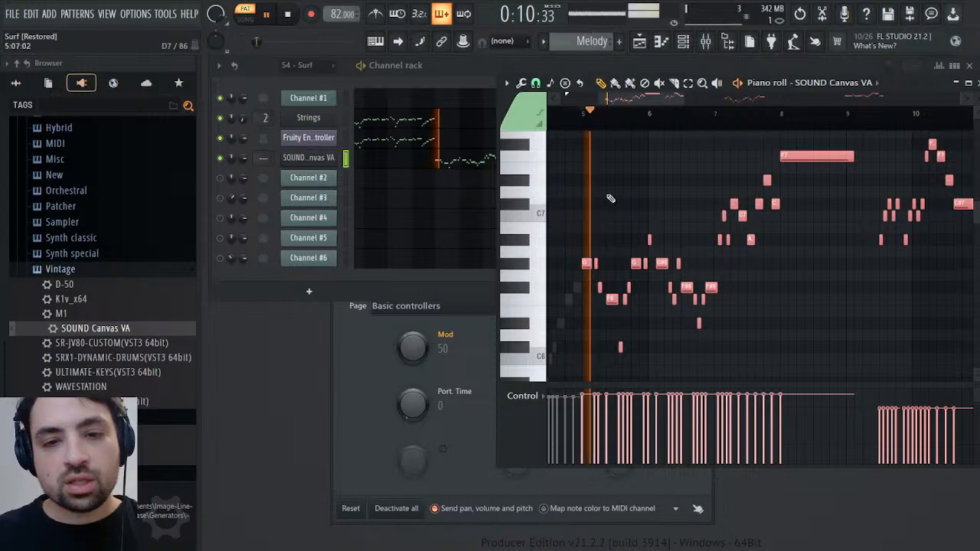
pyautogui.click(318, 162)
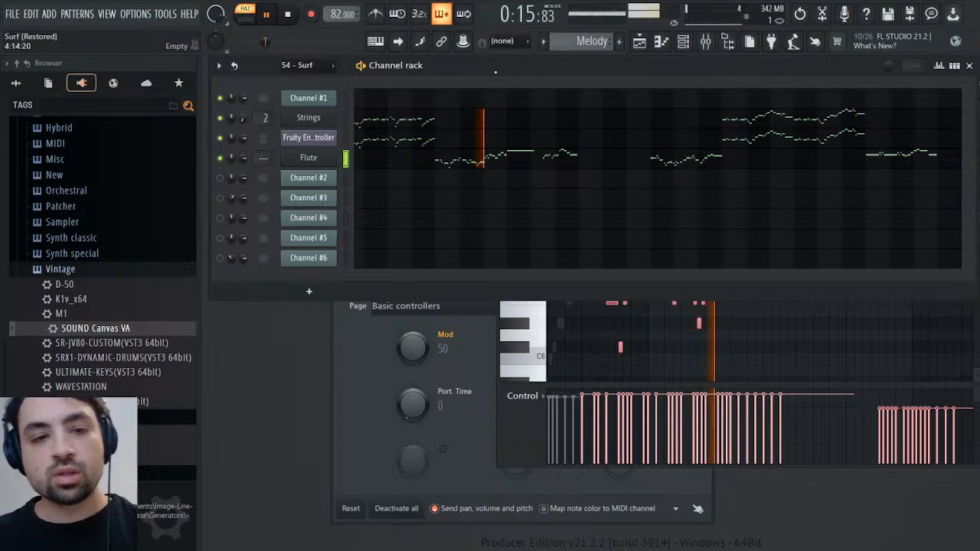
pyautogui.press('space')
pyautogui.scroll(-1, 590, 46)
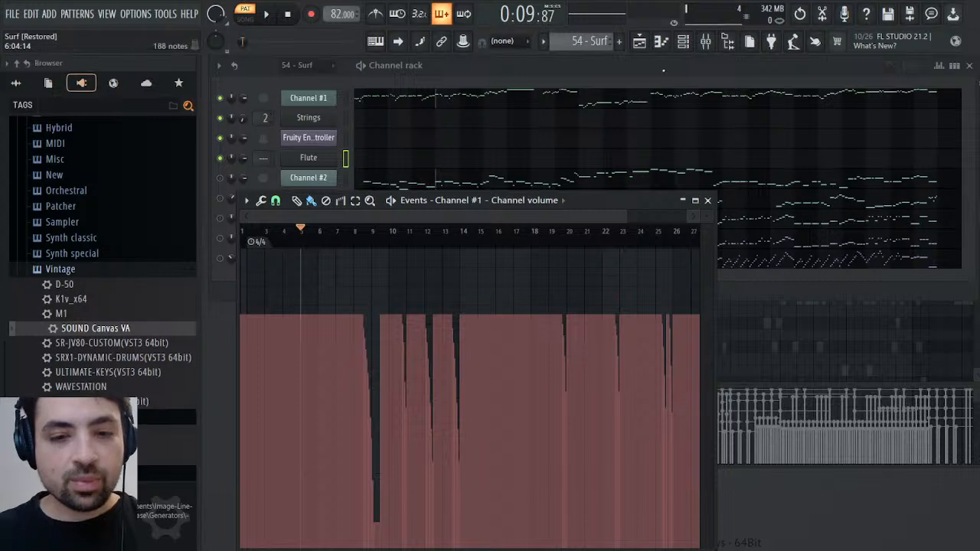
pyautogui.click(708, 202)
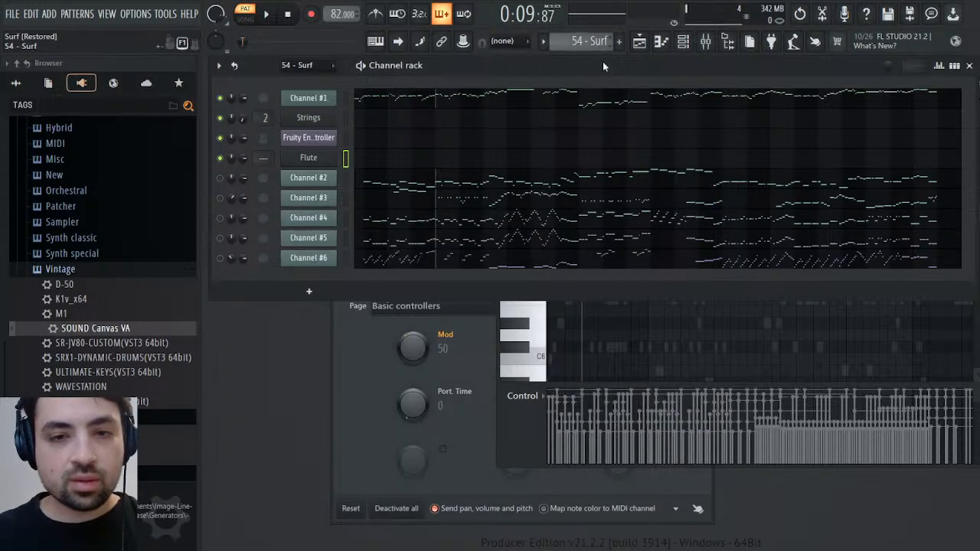
pyautogui.click(616, 70)
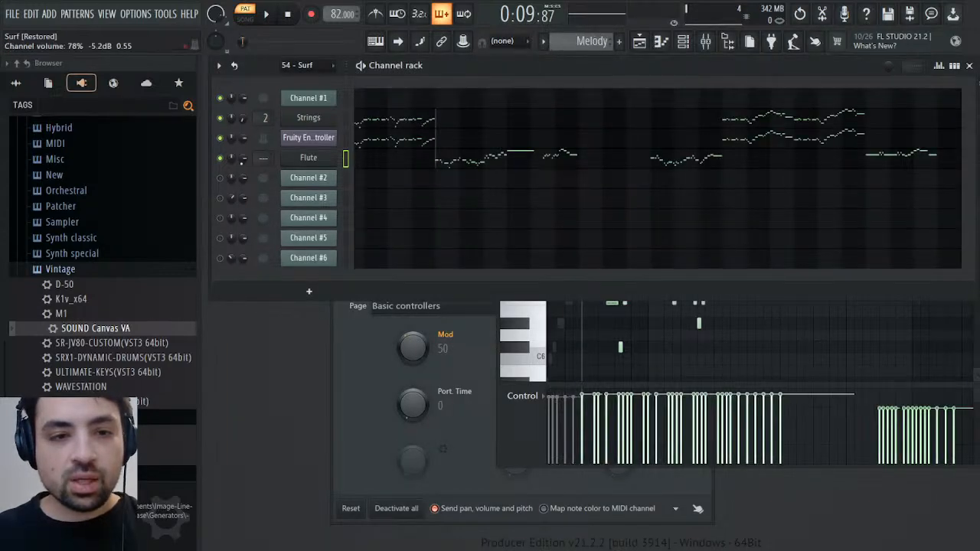
pyautogui.click(272, 186)
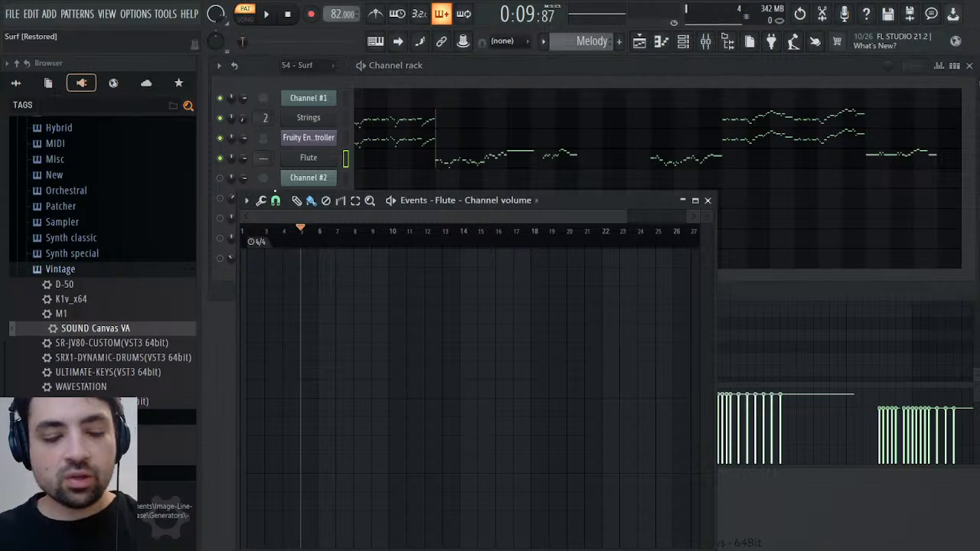
# Play the Melody pattern around bars 8, 19 and 23 to check the Flute's pasted volume events
pyautogui.click(360, 234)
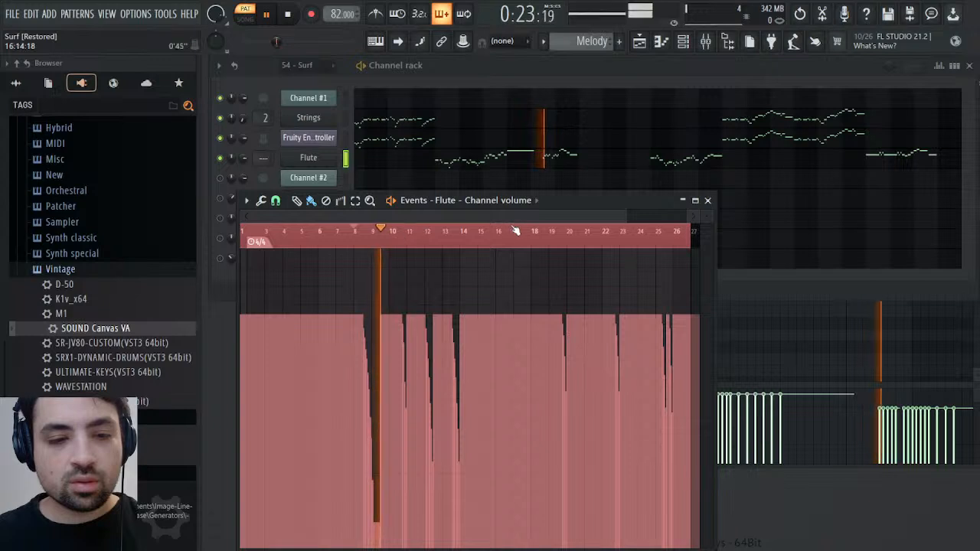
pyautogui.click(560, 238)
pyautogui.press('space')
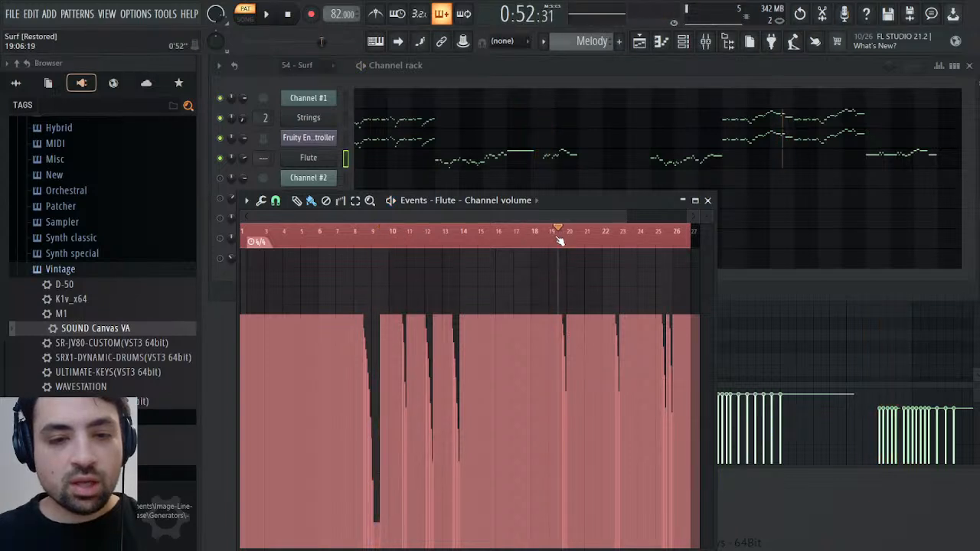
pyautogui.moveTo(550, 239); pyautogui.dragTo(642, 238)
pyautogui.press('space')
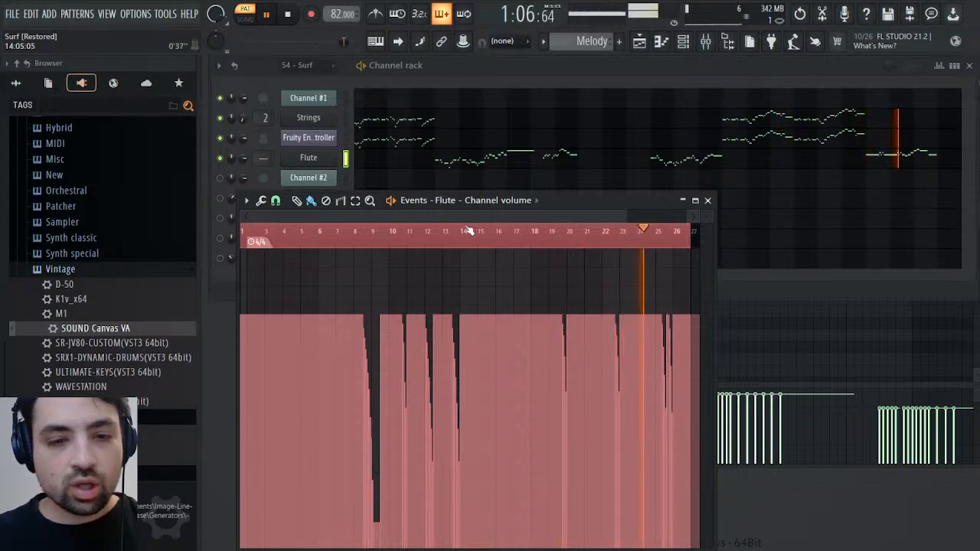
# Clear the Flute's volume dips between about bars 16 and 23 and close the event editor
pyautogui.click(326, 200)
pyautogui.moveTo(631, 284); pyautogui.dragTo(495, 280)
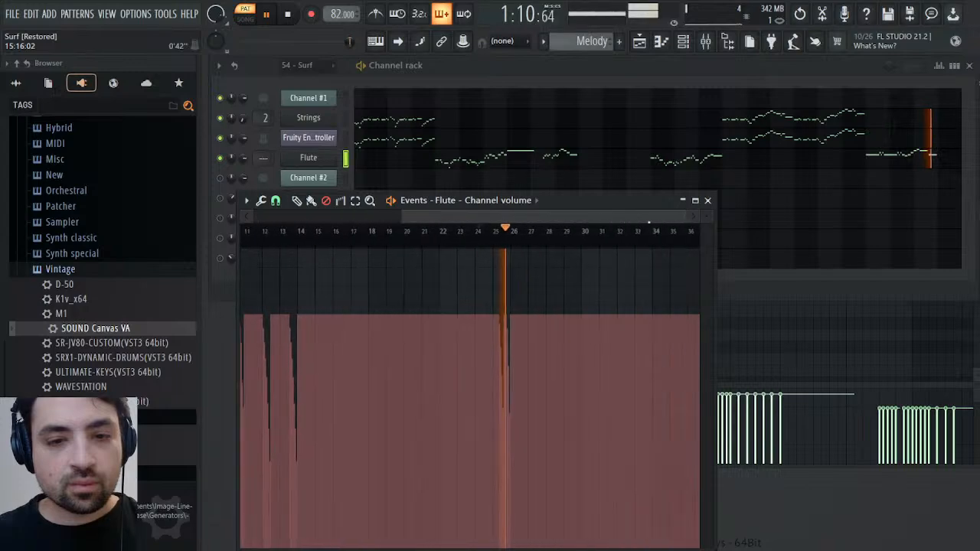
pyautogui.press('space')
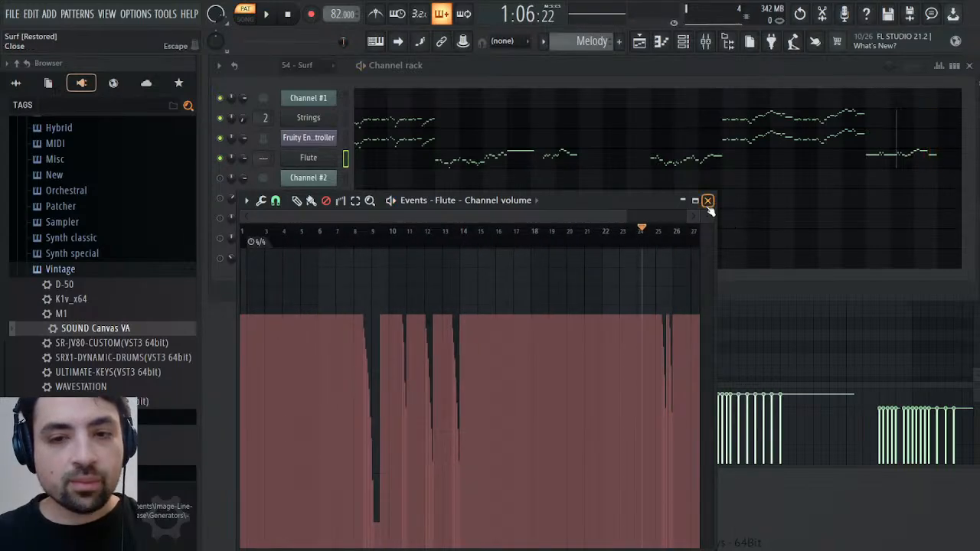
pyautogui.click(708, 201)
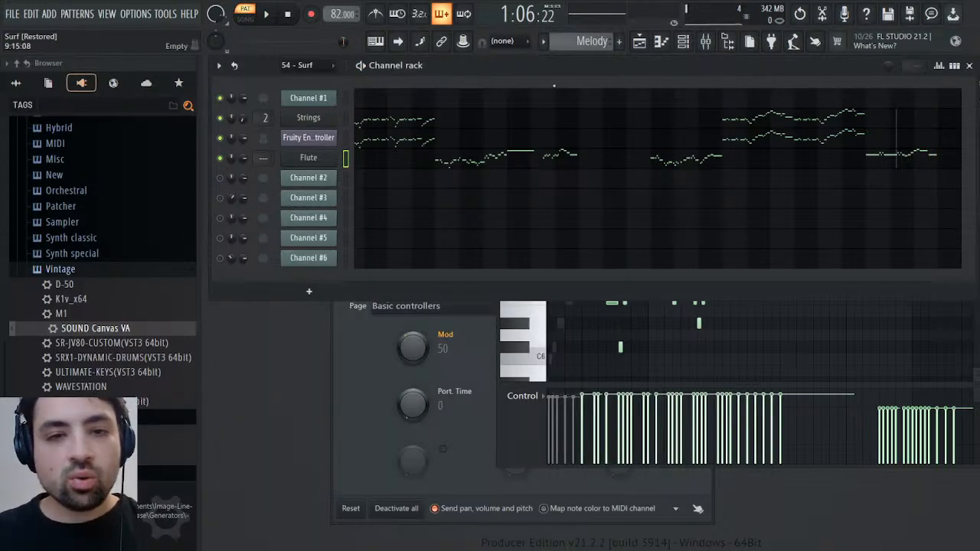
# Open the Mod events of Channel #1 in the 54 - Surf pattern
pyautogui.scroll(1, 582, 44)
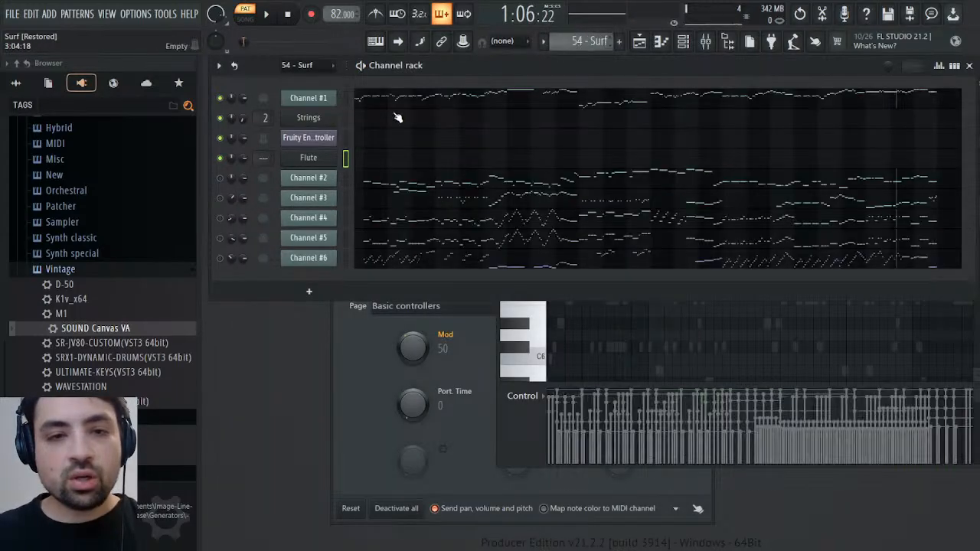
pyautogui.click(322, 102)
pyautogui.click(441, 374)
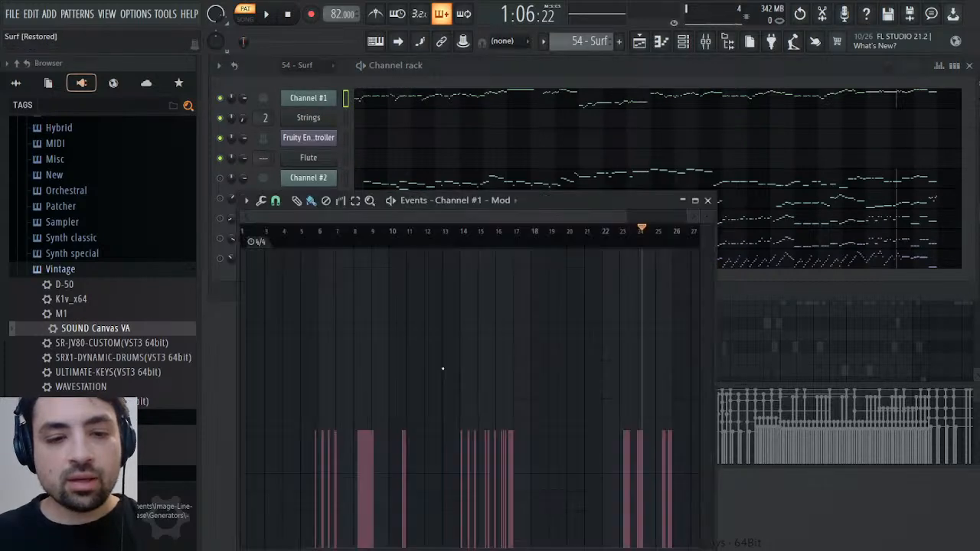
# Play back 54 - Surf at the groups of Mod events between about bars 5 and 23 to hear the vibrato
pyautogui.click(309, 234)
pyautogui.click(365, 250)
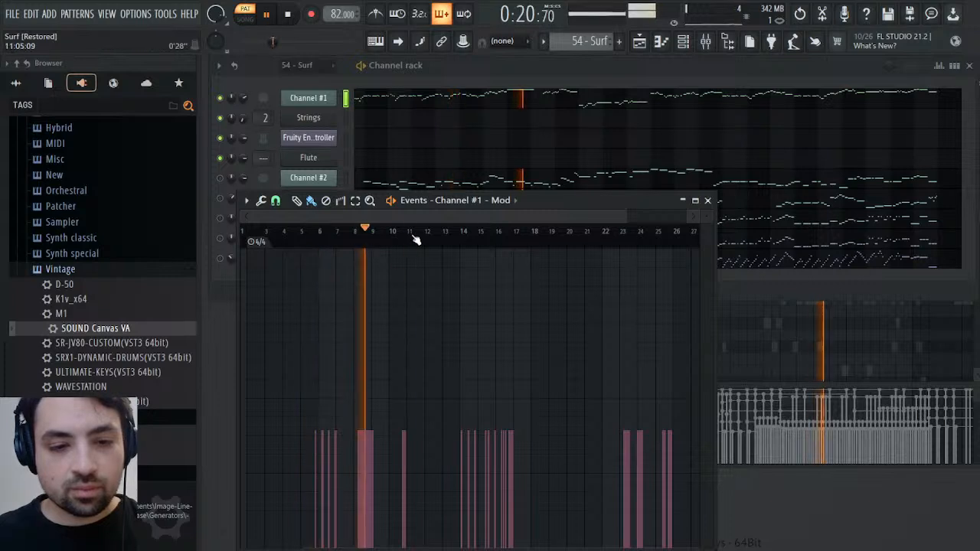
pyautogui.click(409, 233)
pyautogui.click(453, 233)
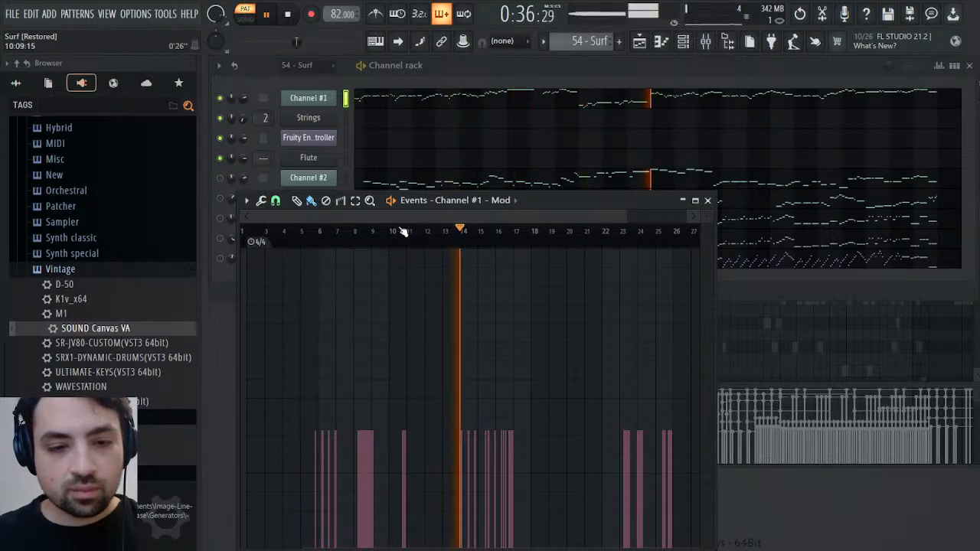
pyautogui.click(400, 232)
pyautogui.click(464, 233)
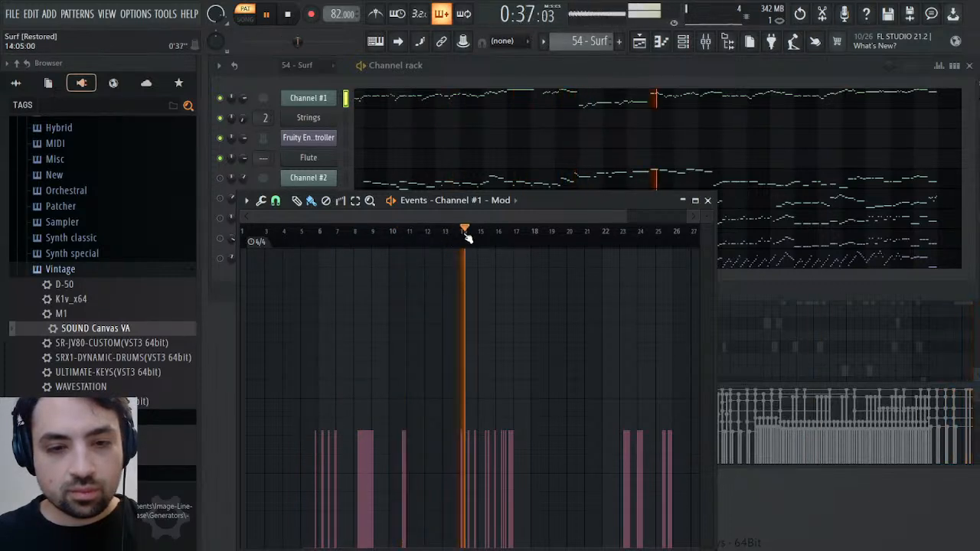
pyautogui.click(500, 233)
pyautogui.click(601, 234)
pyautogui.click(615, 233)
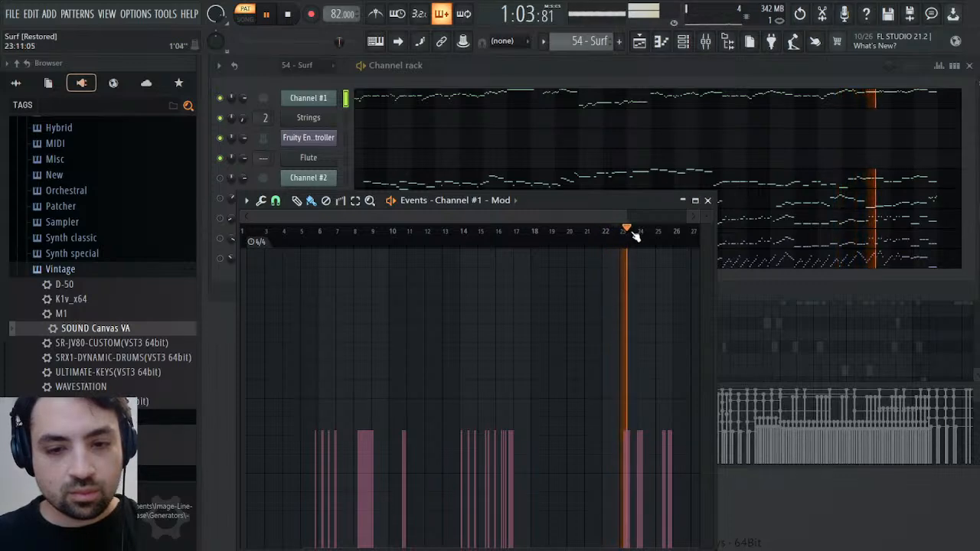
pyautogui.press('space')
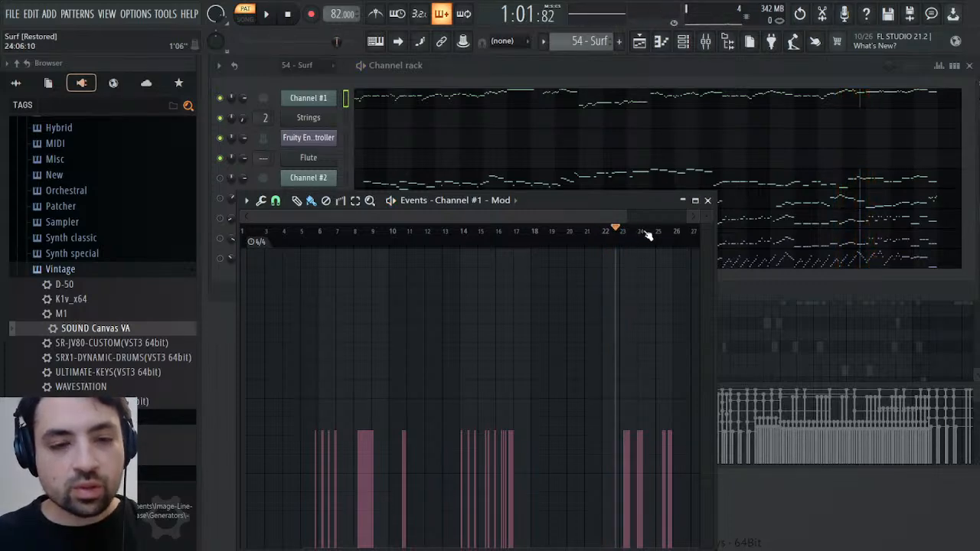
# Move the event editor off Channel #1's controller knobs and play from just before bar 5 to check the Mod value
pyautogui.moveTo(640, 208); pyautogui.dragTo(896, 72)
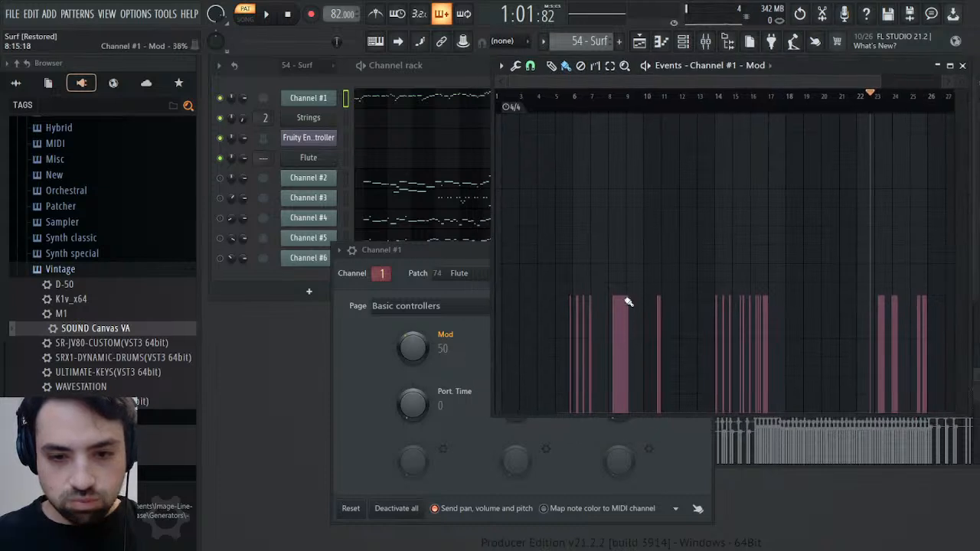
pyautogui.click(548, 99)
pyautogui.press('space')
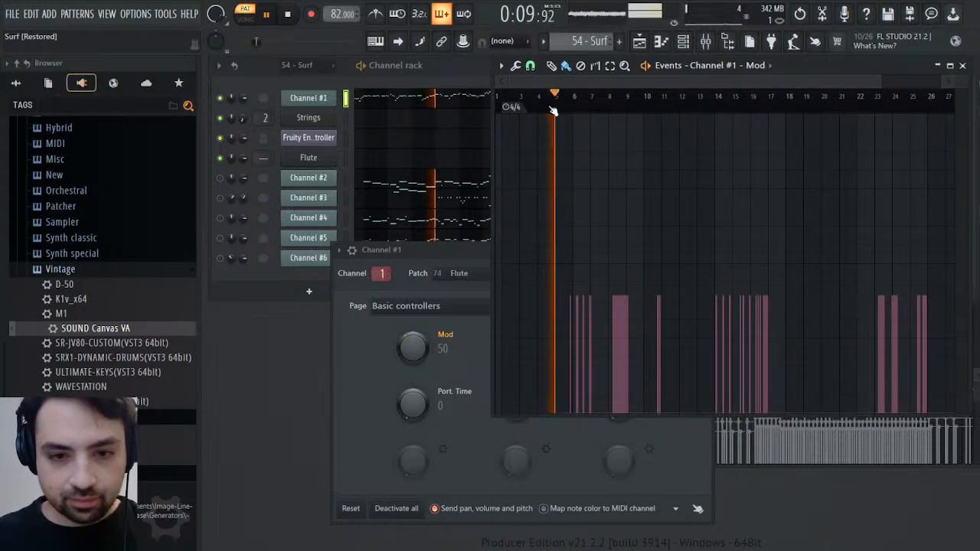
pyautogui.press('space')
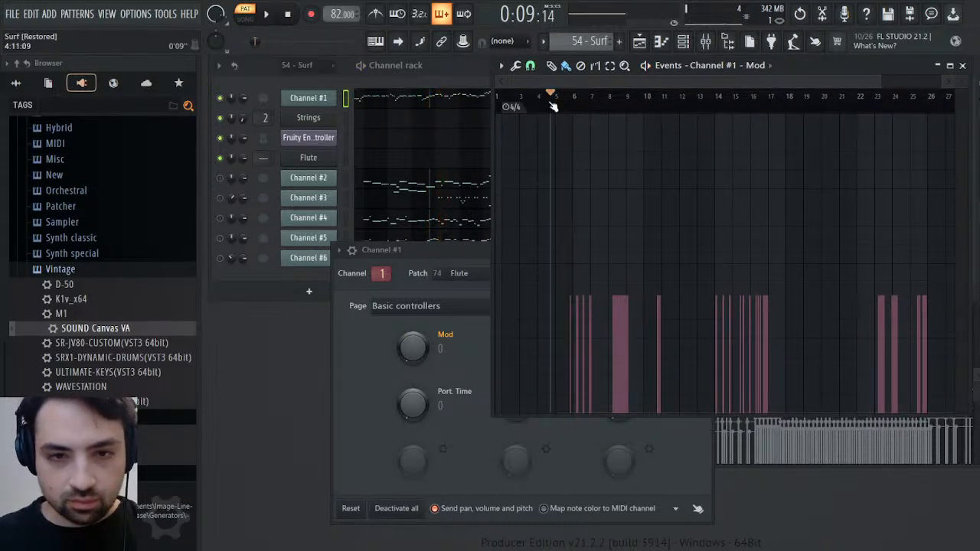
# Examine the Mod events in bars 5 to 7 up close and repeatedly play back from bar 5
pyautogui.moveTo(888, 82); pyautogui.dragTo(572, 80)
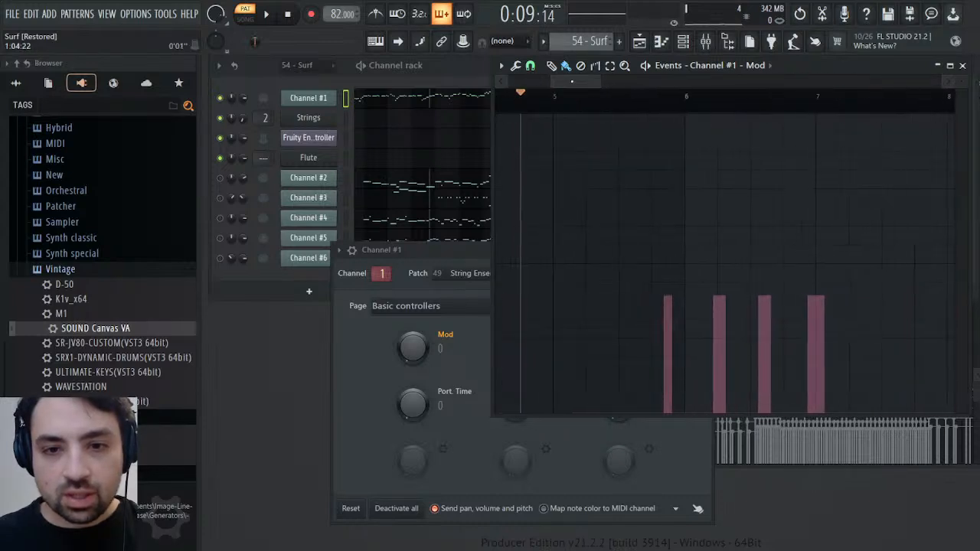
pyautogui.press('space')
pyautogui.press('space')
pyautogui.press('space')
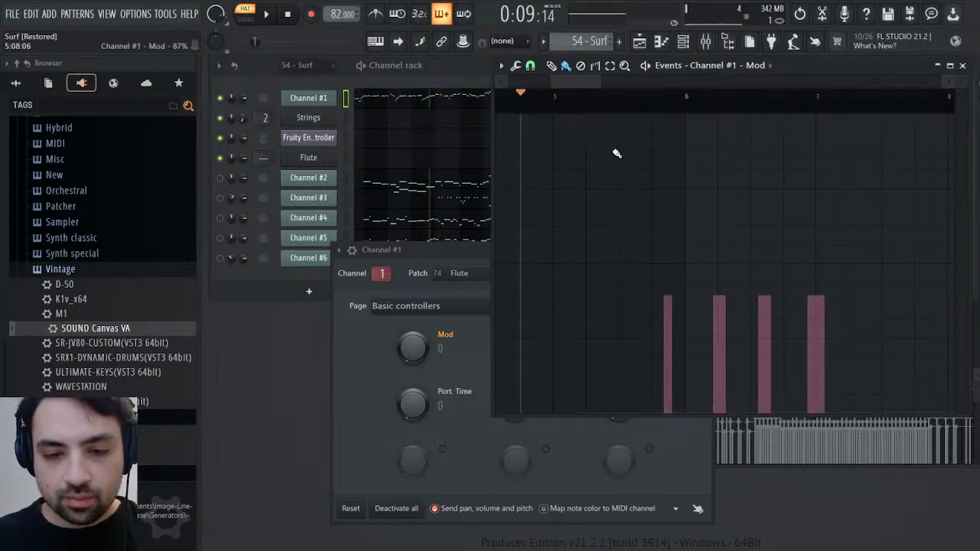
pyautogui.press('space')
pyautogui.click(555, 109)
pyautogui.press('space')
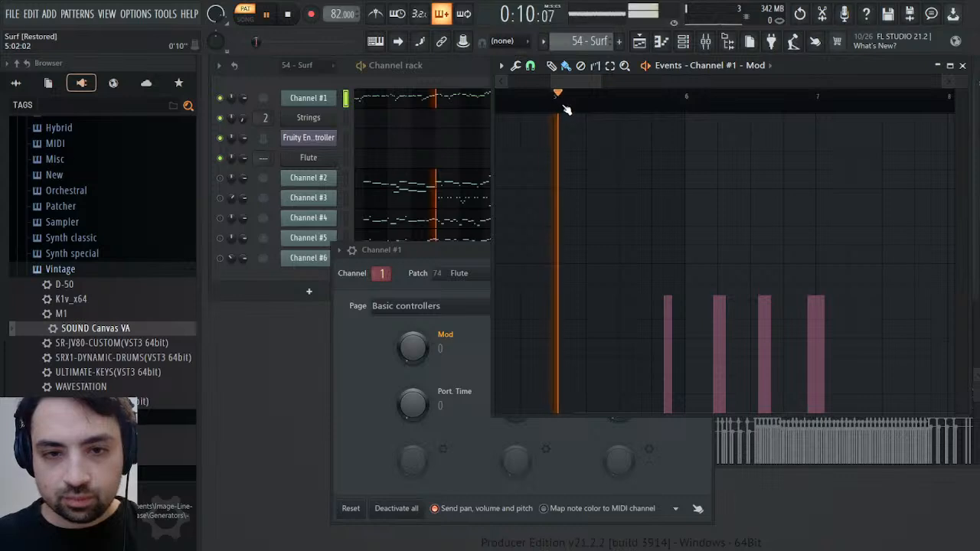
pyautogui.press('space')
pyautogui.press('space')
pyautogui.press('space')
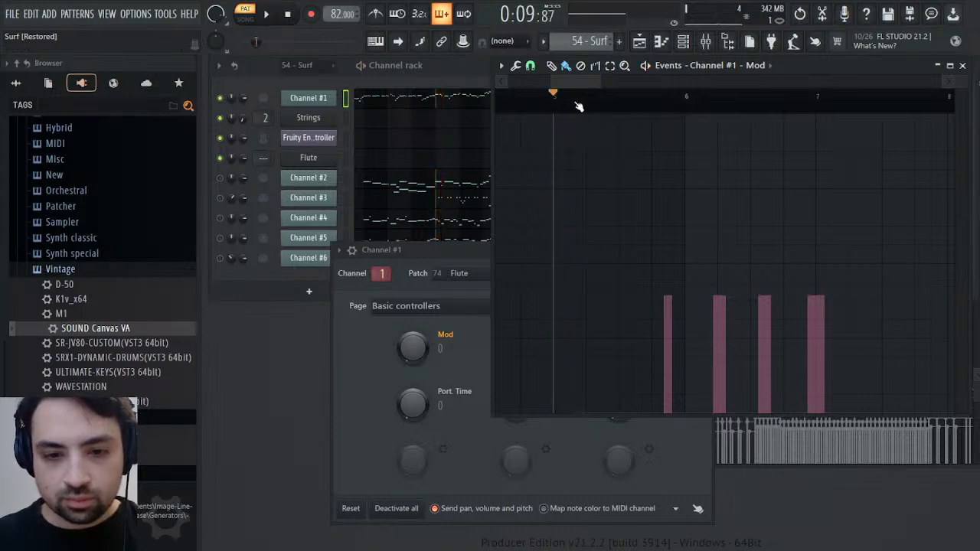
pyautogui.press('space')
pyautogui.press('space')
pyautogui.press('space')
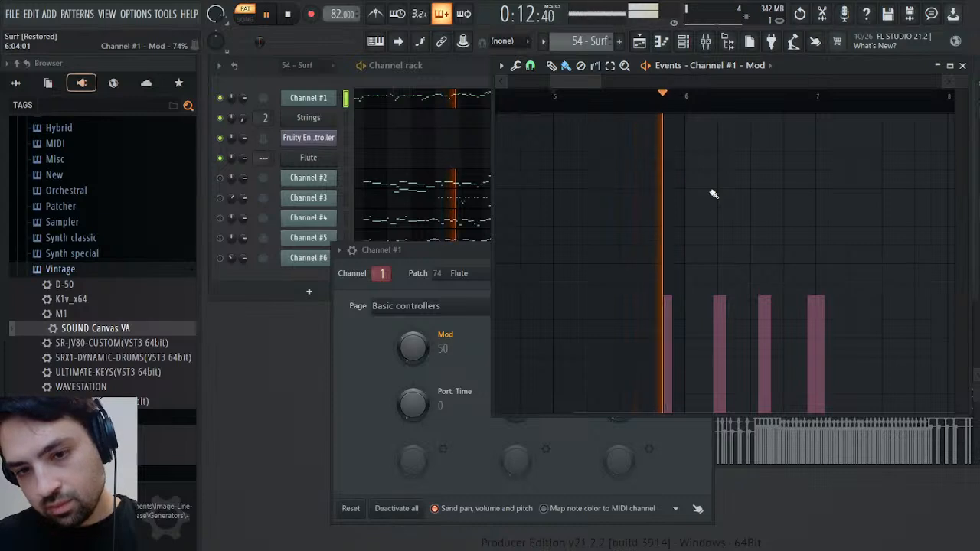
pyautogui.press('space')
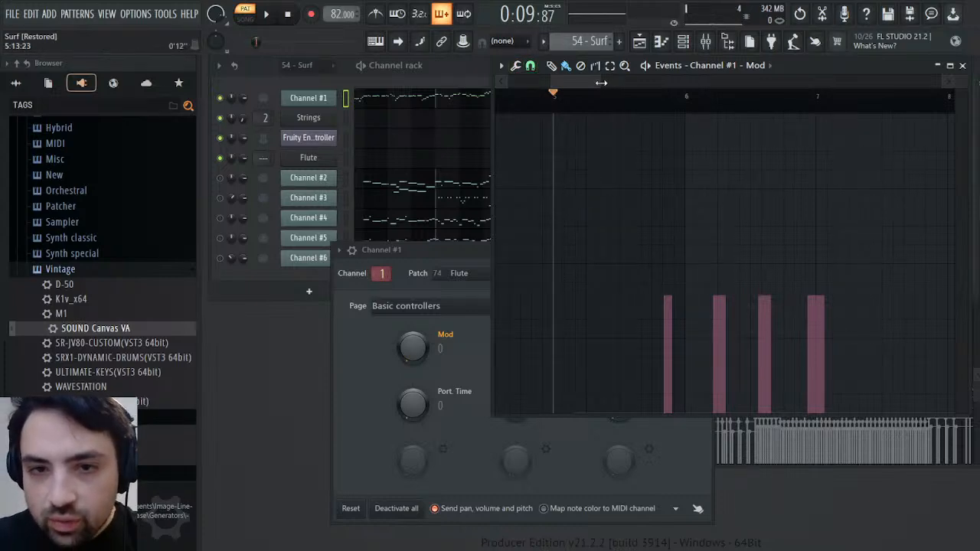
# Draw a short Mod event just after bar 5 at the height of the existing ones, play it back and close the event editor
pyautogui.moveTo(601, 82); pyautogui.dragTo(573, 89)
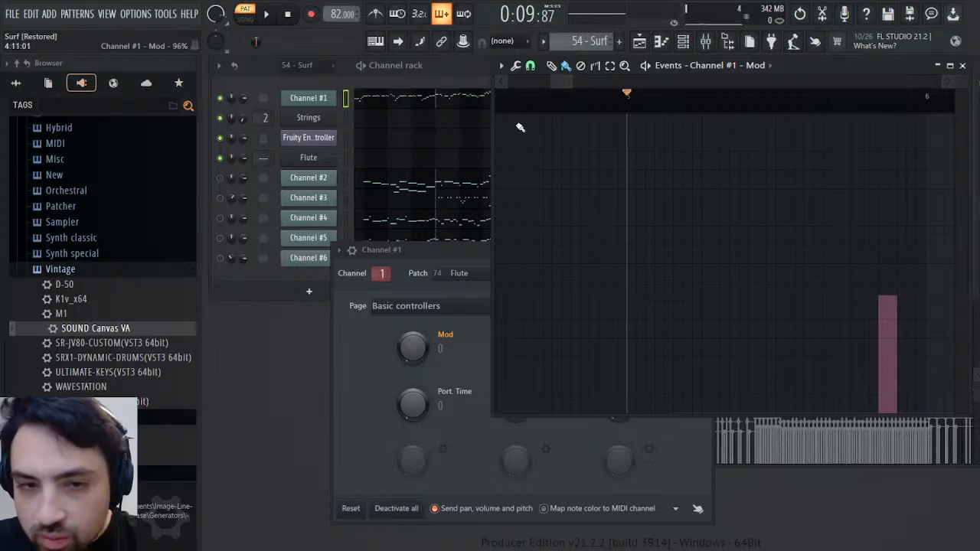
pyautogui.click(660, 296)
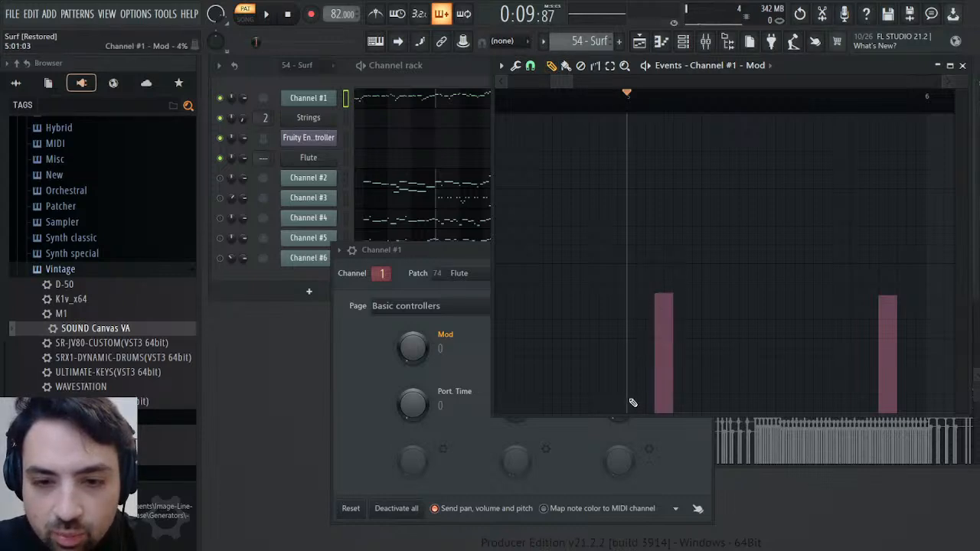
pyautogui.moveTo(554, 81); pyautogui.dragTo(509, 83)
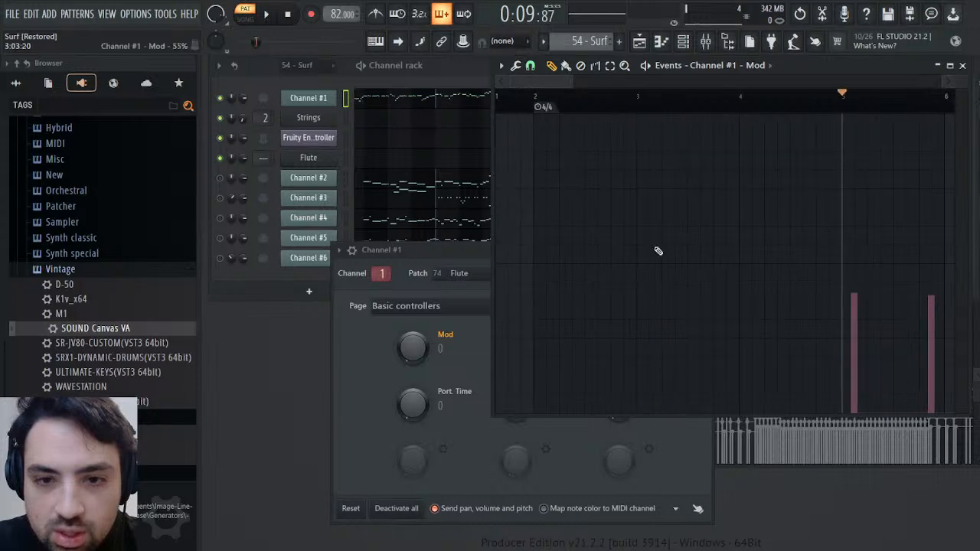
pyautogui.moveTo(543, 387)
pyautogui.mouseDown()
pyautogui.moveTo(540, 398)
pyautogui.moveTo(681, 457)
pyautogui.mouseUp()
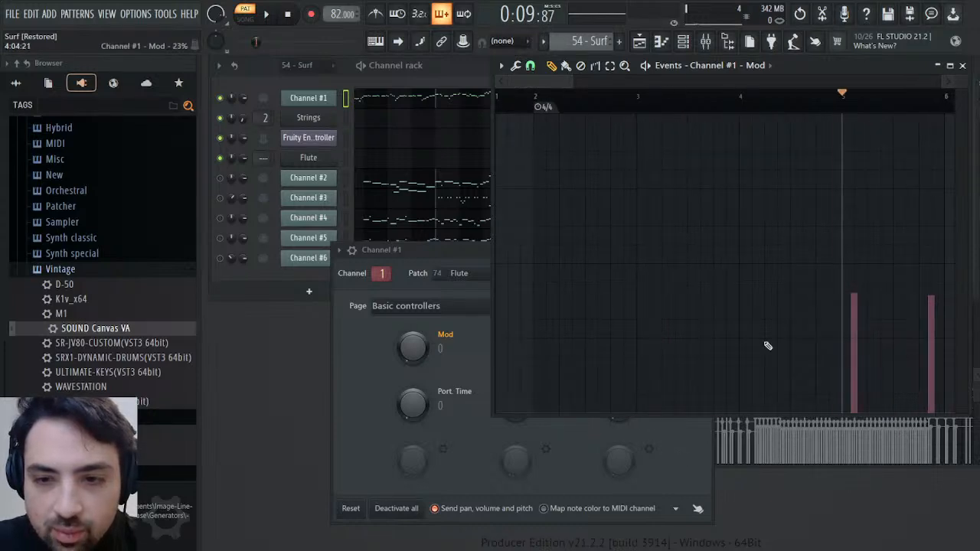
pyautogui.press('space')
pyautogui.press('space')
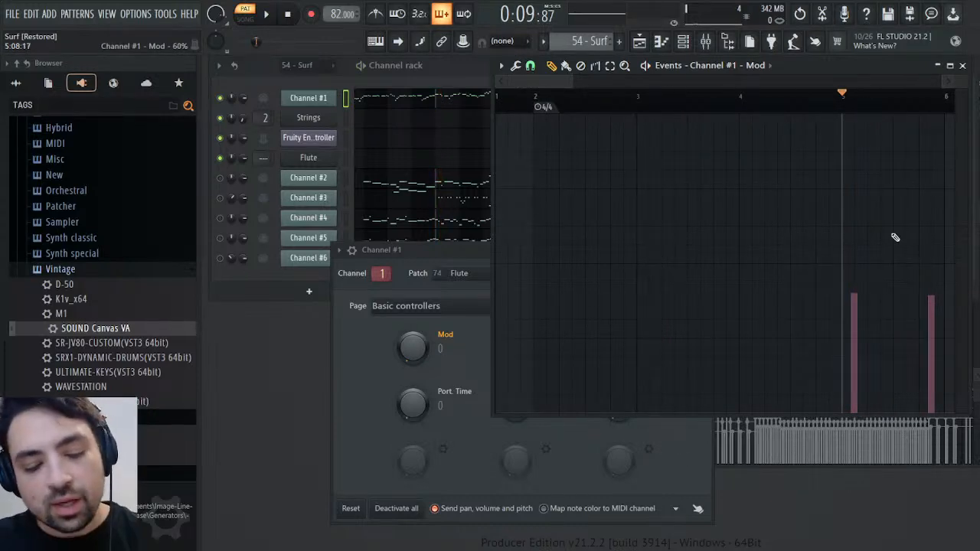
pyautogui.click(962, 65)
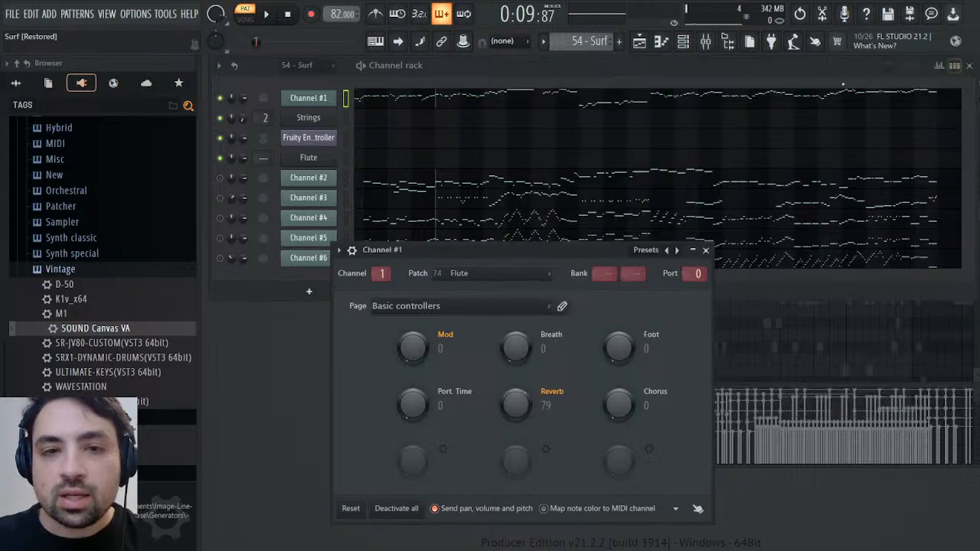
# In the Melody pattern, paste the copied Mod events into the Flute channel's MIDI CC #1 (Modulation wheel) events
pyautogui.scroll(-1, 561, 33)
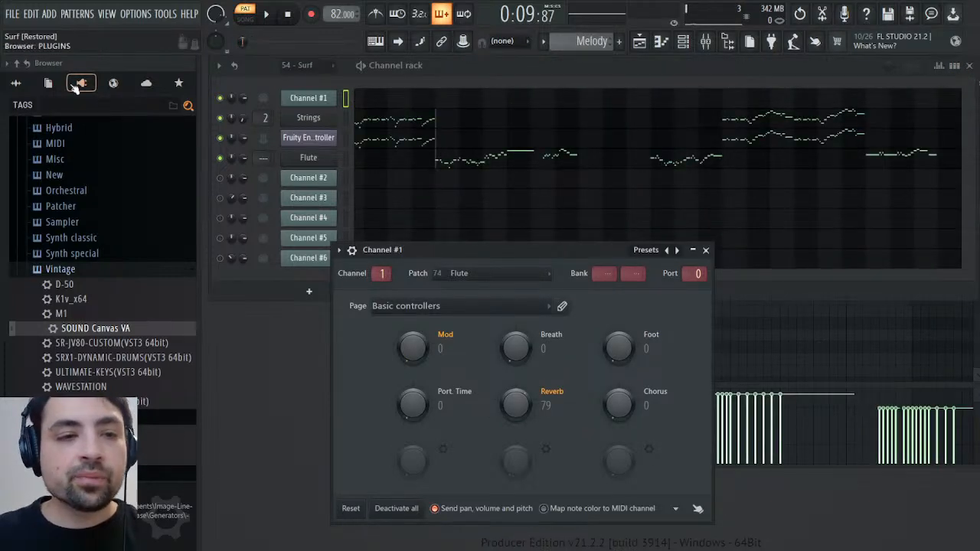
pyautogui.click(48, 84)
pyautogui.scroll(-3, 54, 277)
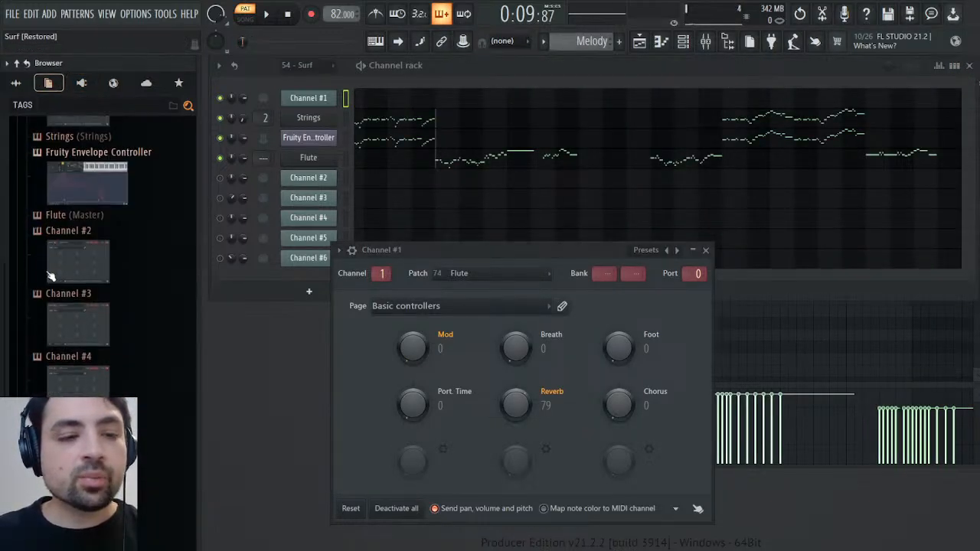
pyautogui.click(70, 216)
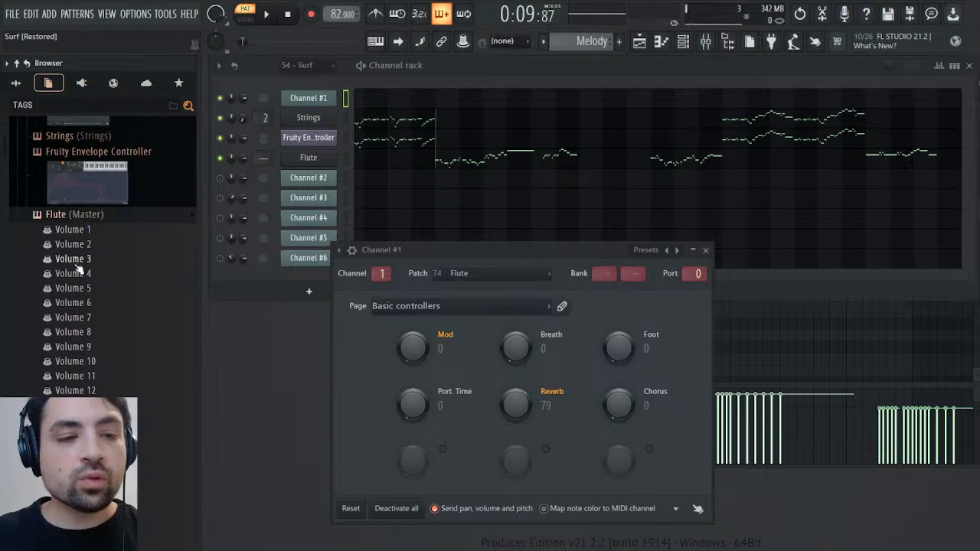
pyautogui.scroll(-15, 77, 264)
pyautogui.scroll(-20, 77, 264)
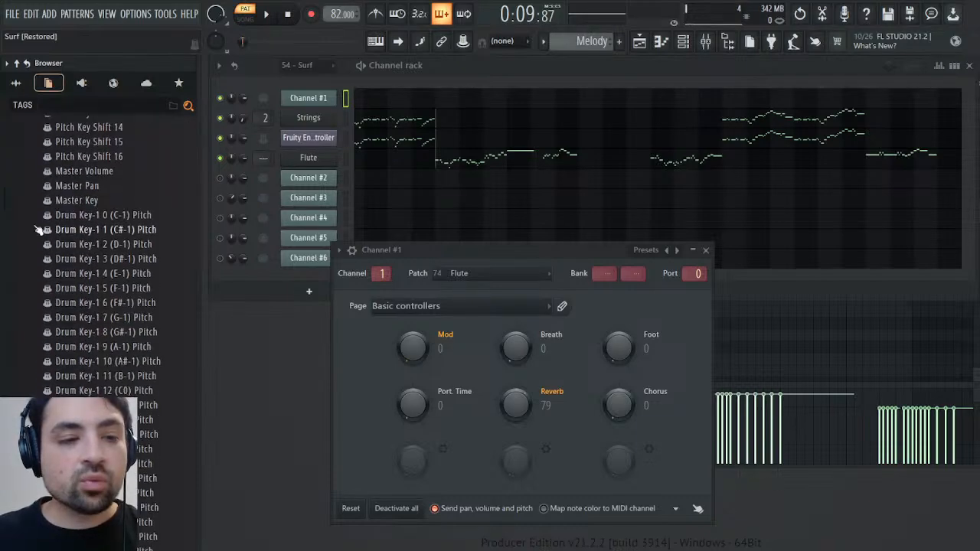
pyautogui.scroll(-20, 108, 260)
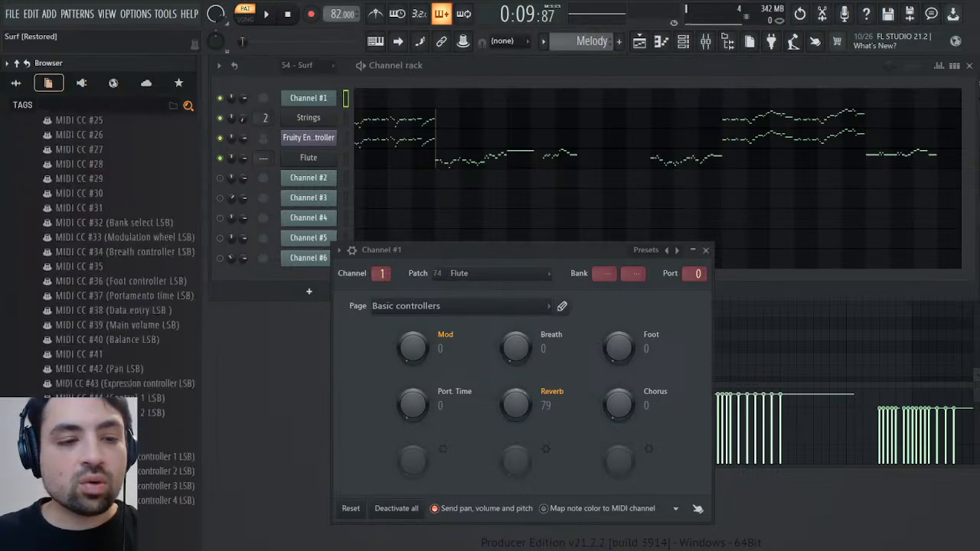
pyautogui.scroll(20, 106, 255)
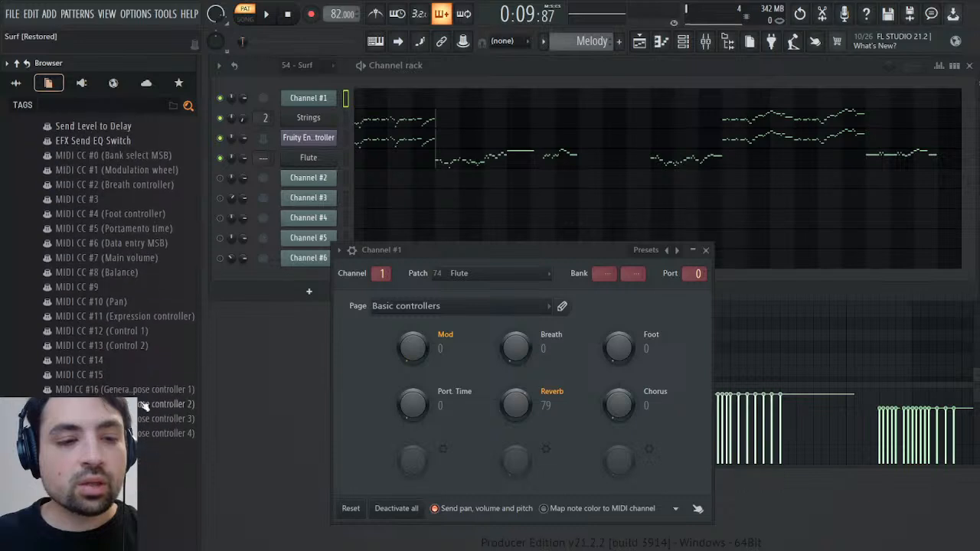
pyautogui.click(125, 345)
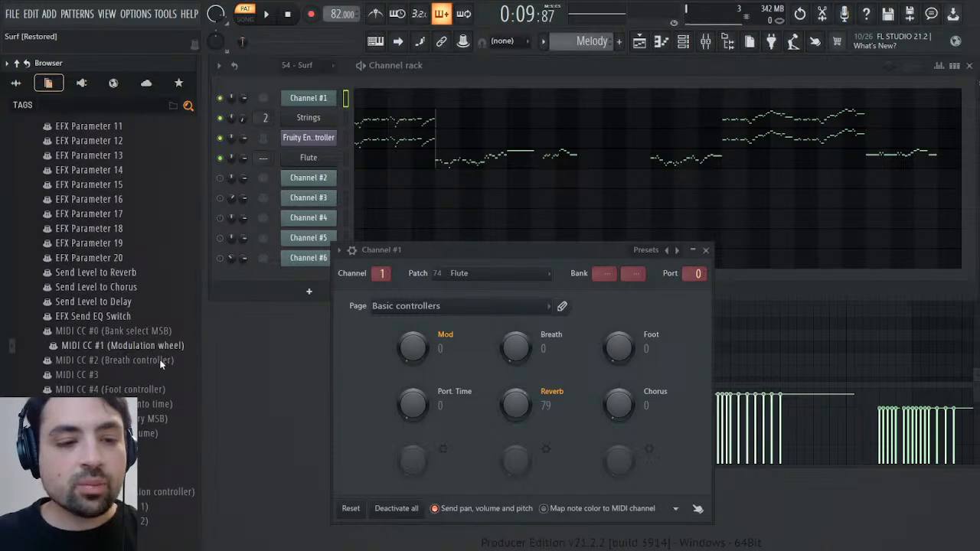
pyautogui.click(161, 365)
pyautogui.hotkey('ctrl', 'v')
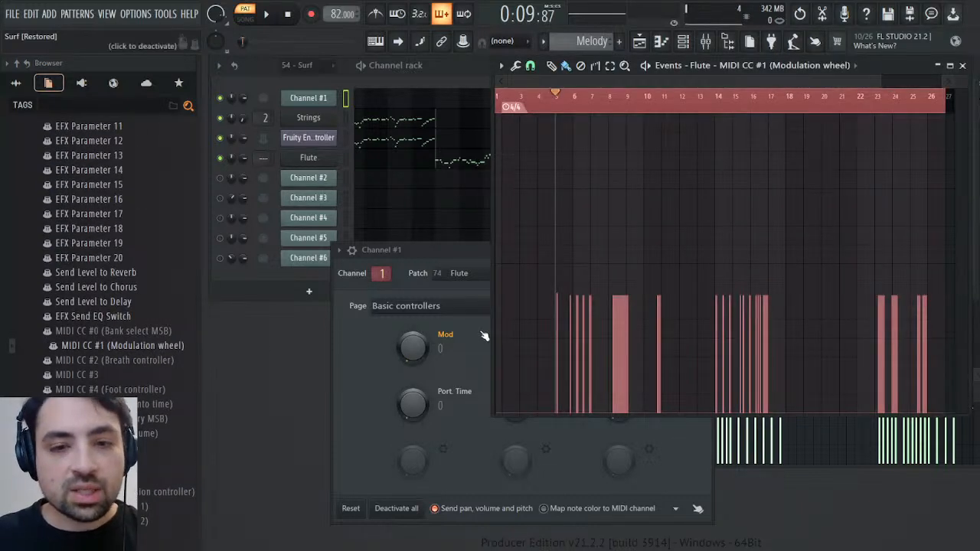
# Play back the Melody pattern at the Flute's modulation events around bars 5 and 8 to hear the vibrato
pyautogui.press('space')
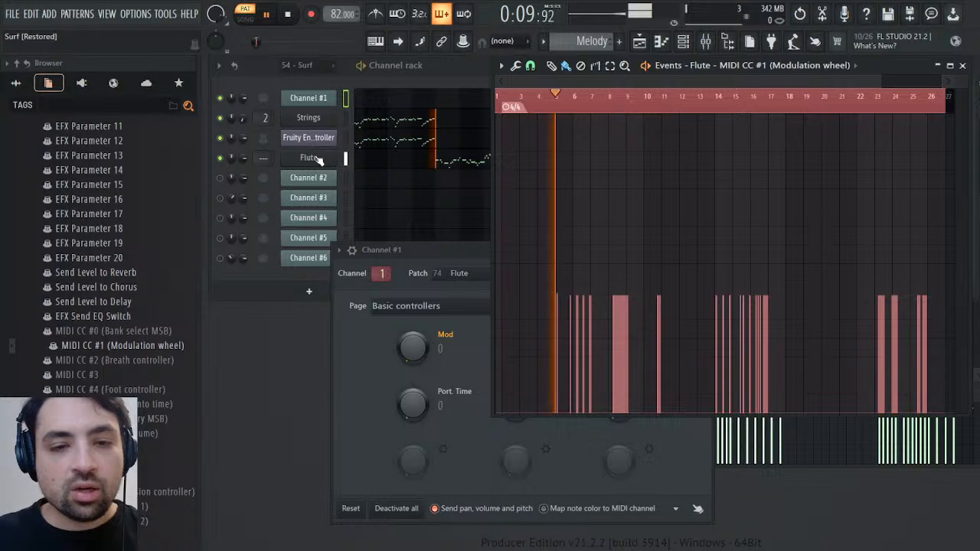
pyautogui.click(610, 107)
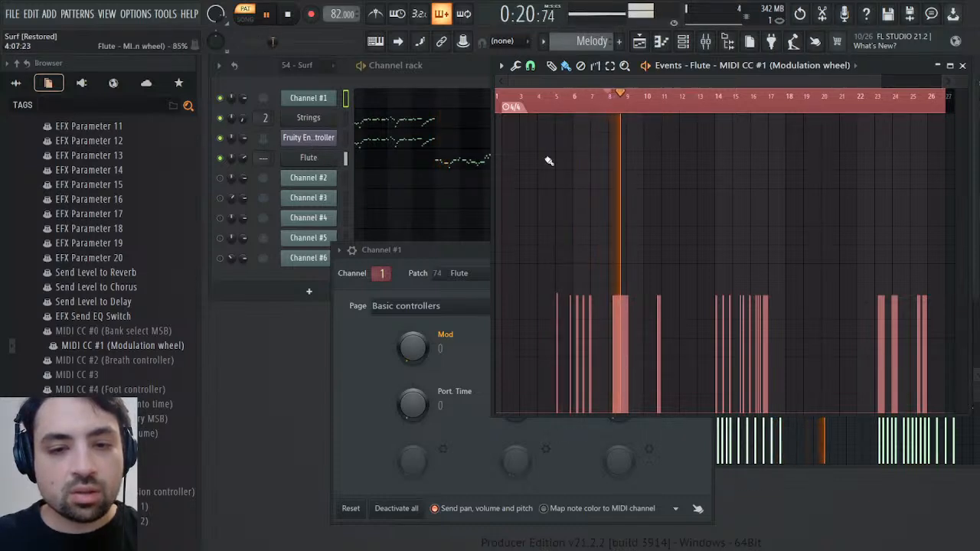
pyautogui.press('space')
# Set the vibrato rate of the Flute's Sound Canvas part to 25 and play it back from about bar 8
pyautogui.click(314, 158)
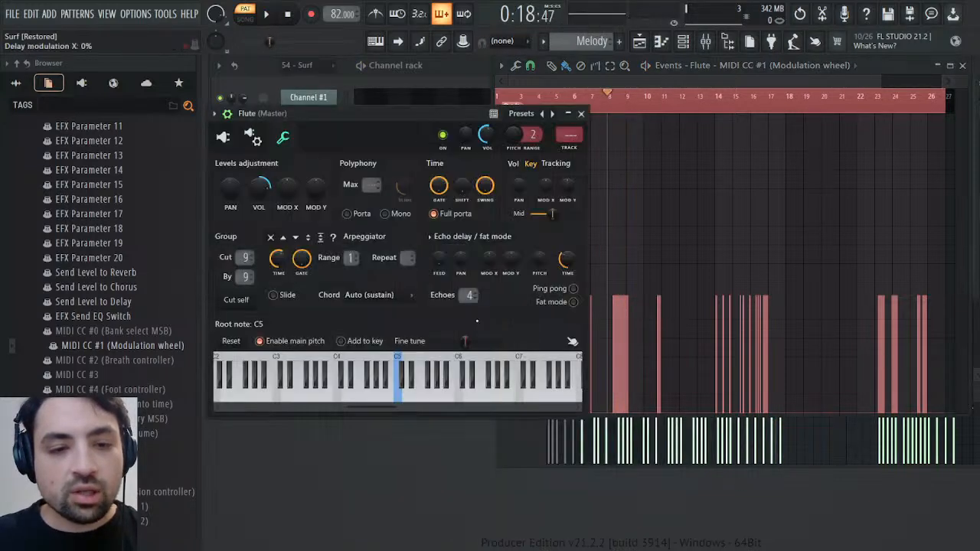
pyautogui.click(227, 140)
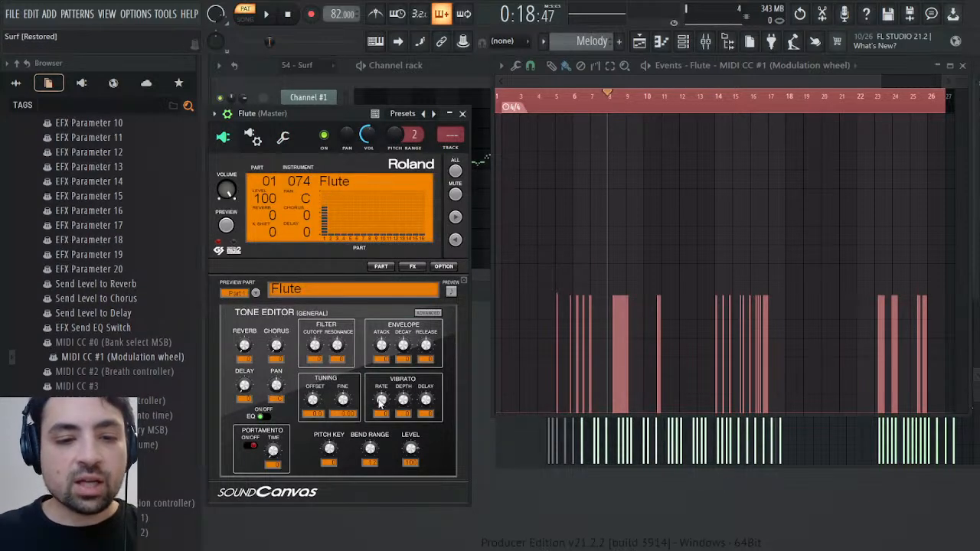
pyautogui.moveTo(382, 400); pyautogui.dragTo(382, 383)
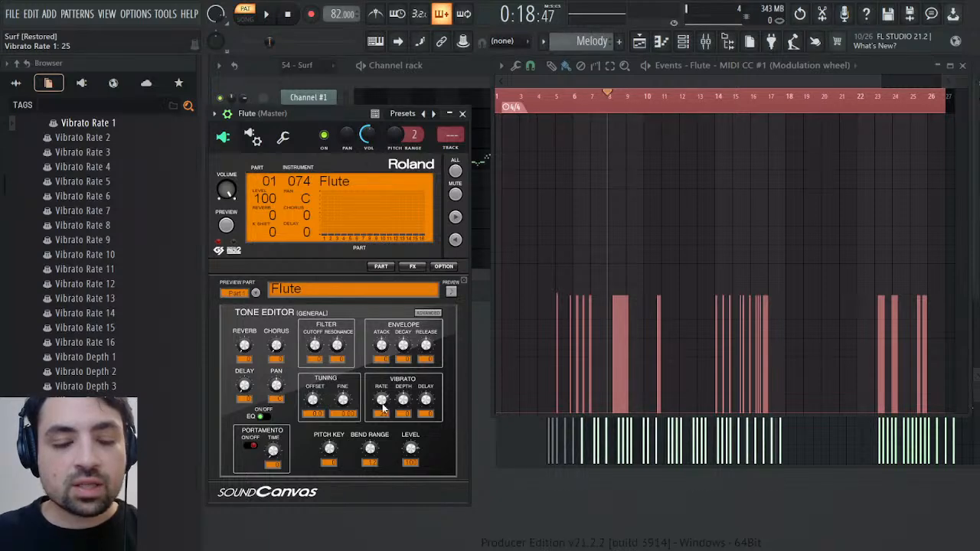
pyautogui.press('space')
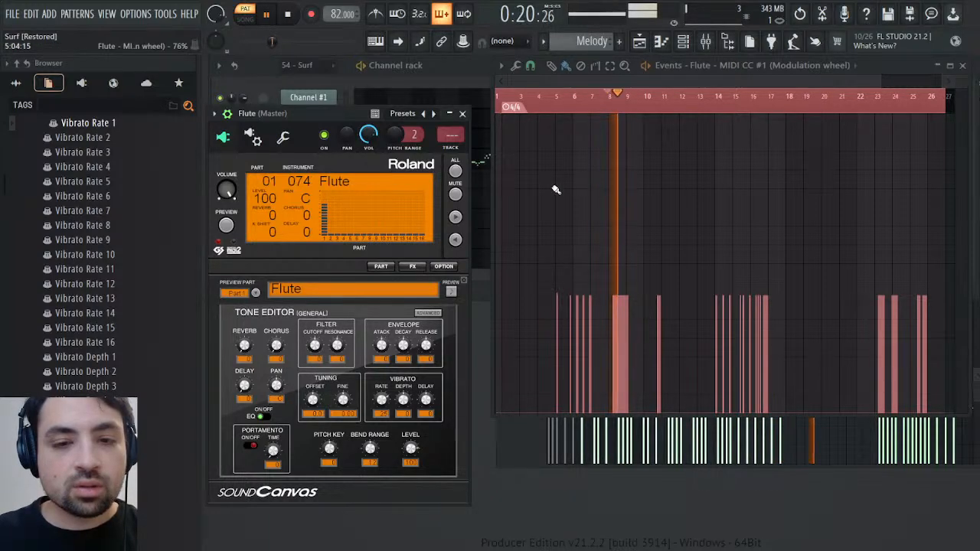
pyautogui.press('space')
# Compare the vibrato of 54 - Surf and Melody at bar 8 by ear, then close the event editor and Flute windows
pyautogui.scroll(1, 586, 50)
pyautogui.press('space')
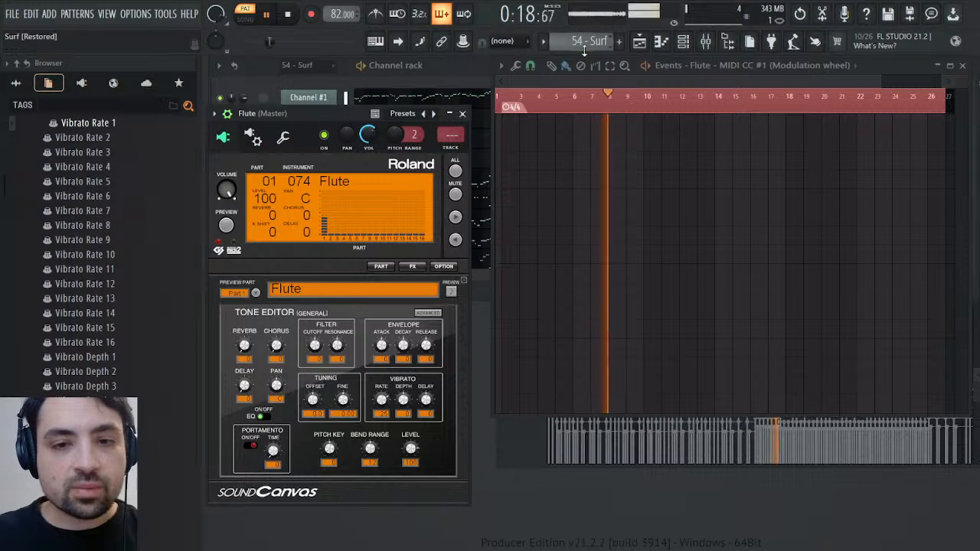
pyautogui.scroll(-1, 587, 44)
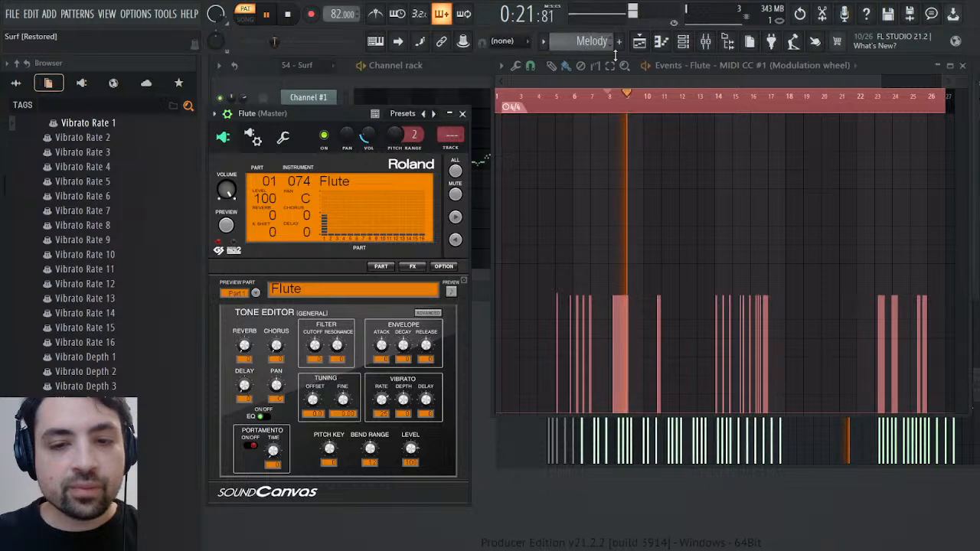
pyautogui.press('space')
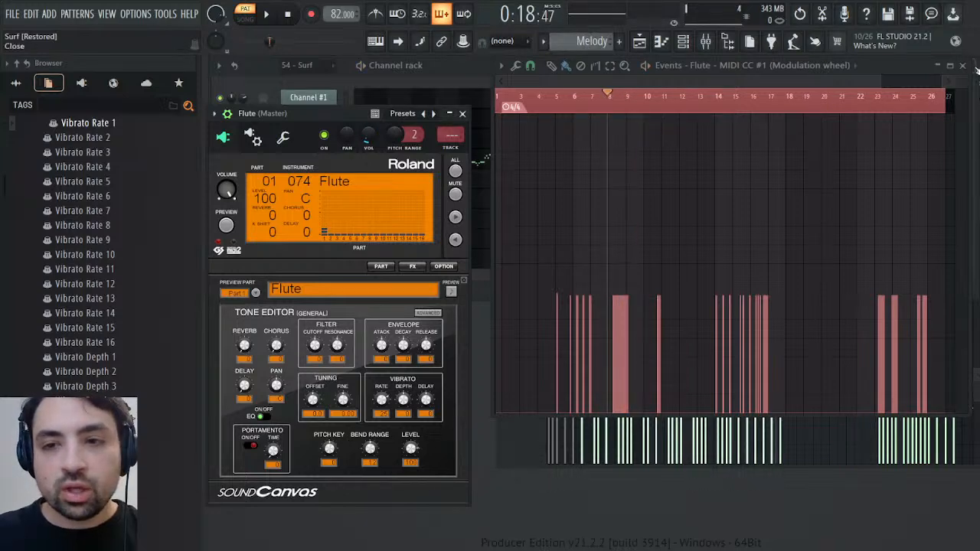
pyautogui.click(975, 67)
pyautogui.click(462, 113)
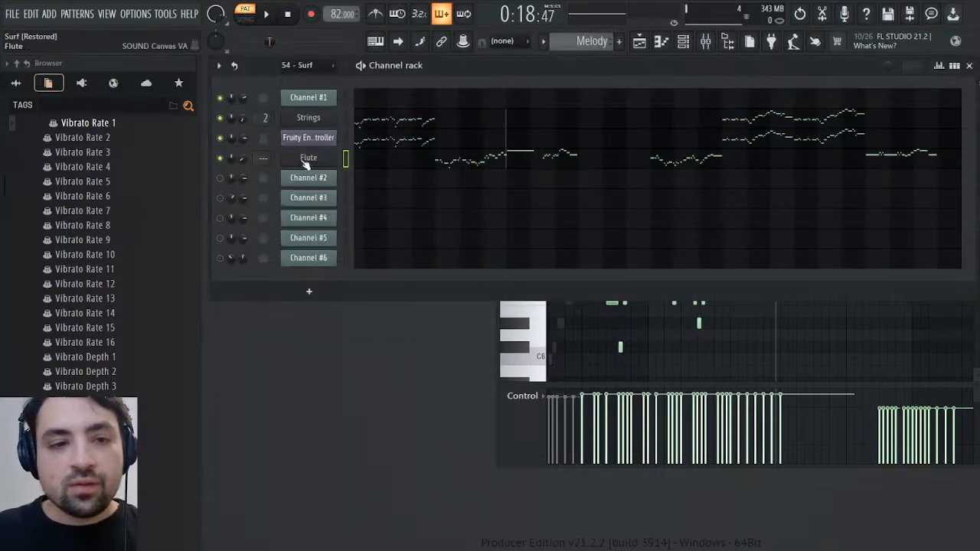
# Route the Flute channel to mixer track 3 and load the Mixer preset from Remasters & Origins on that track
pyautogui.click(302, 163)
pyautogui.rightClick(450, 136)
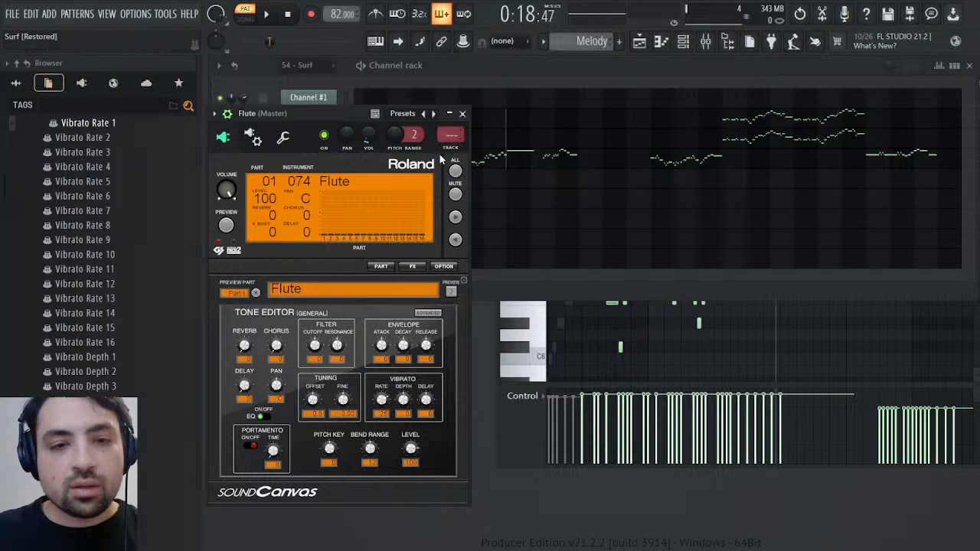
pyautogui.click(454, 151)
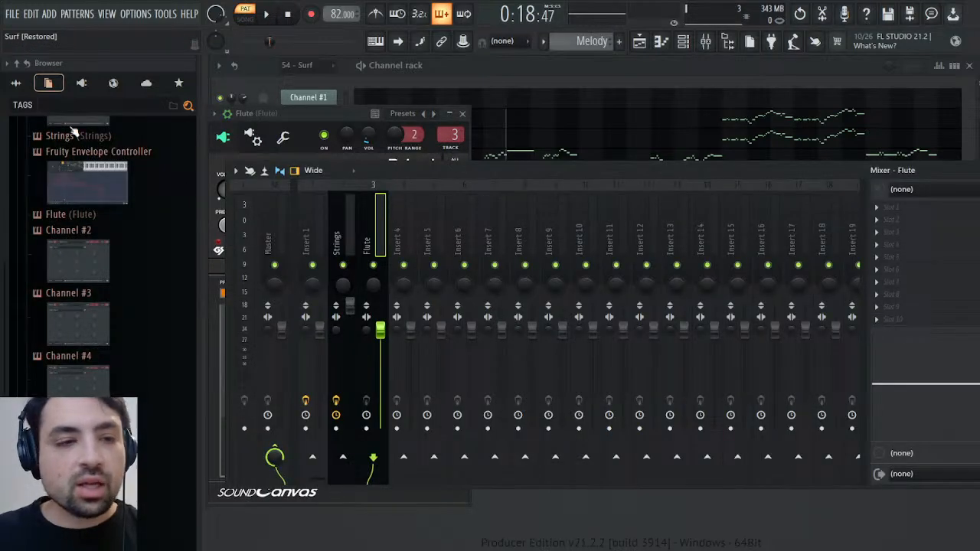
pyautogui.click(15, 83)
pyautogui.moveTo(80, 352); pyautogui.dragTo(423, 342)
pyautogui.moveTo(880, 317); pyautogui.dragTo(881, 317)
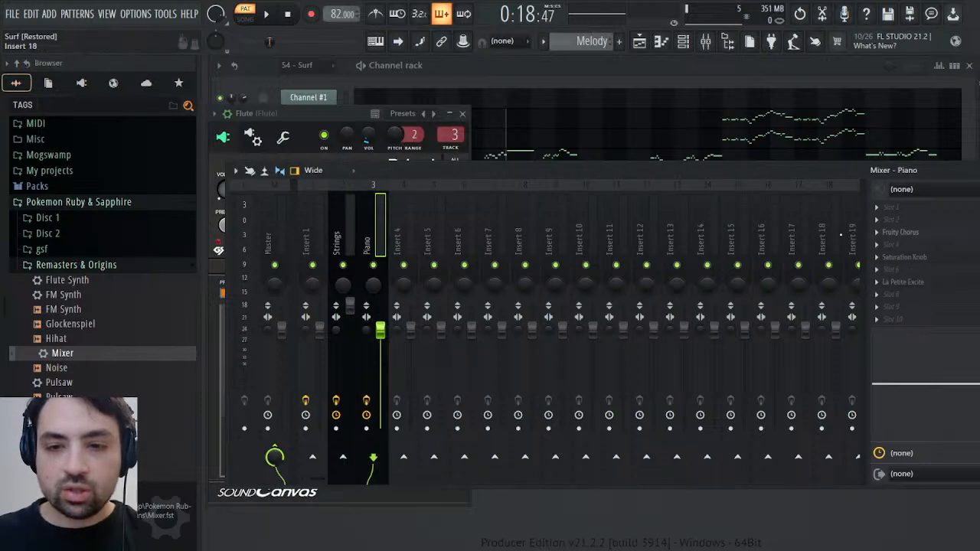
# Dock mixer track 18 apart from the other inserts, name it Reverb and add the TSAR-1R Reverb effect to it
pyautogui.click(838, 239)
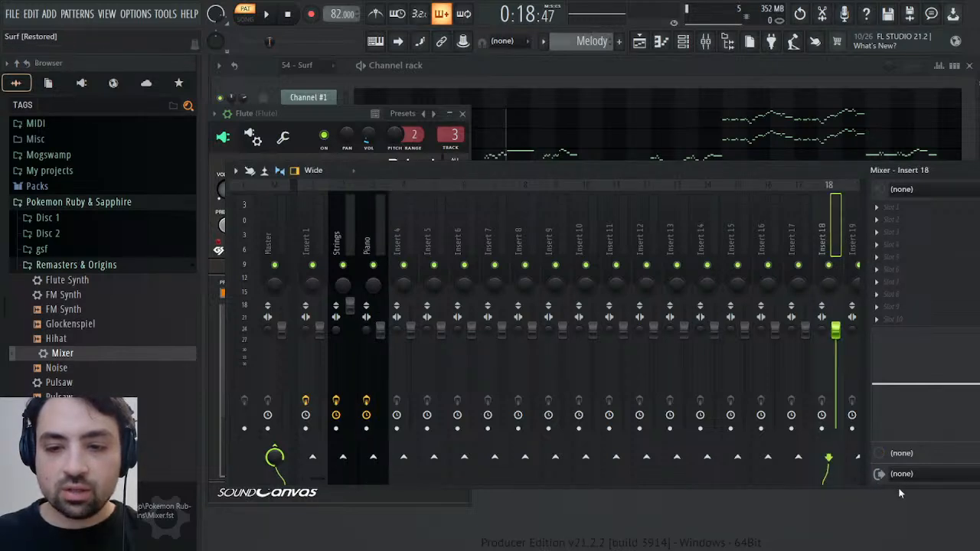
pyautogui.click(885, 422)
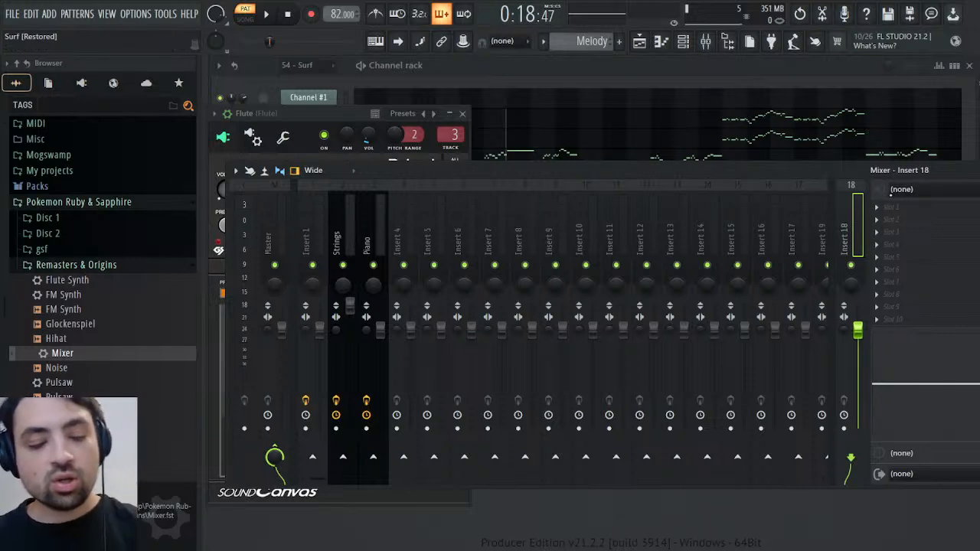
pyautogui.write('Reverb')
pyautogui.press('Return')
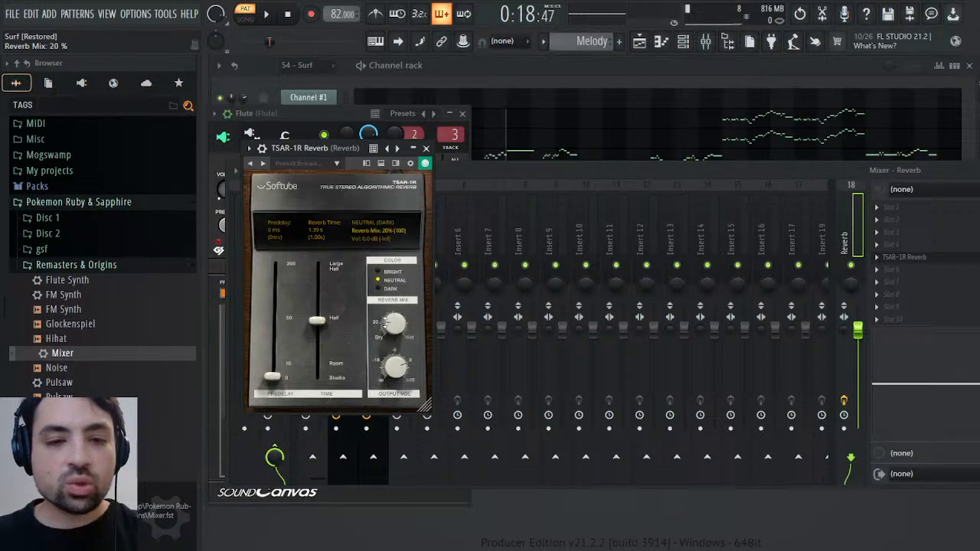
pyautogui.click(427, 147)
# Rename the Piano mixer track to Flute and route the Strings track to the Reverb track instead of the Master
pyautogui.press('space')
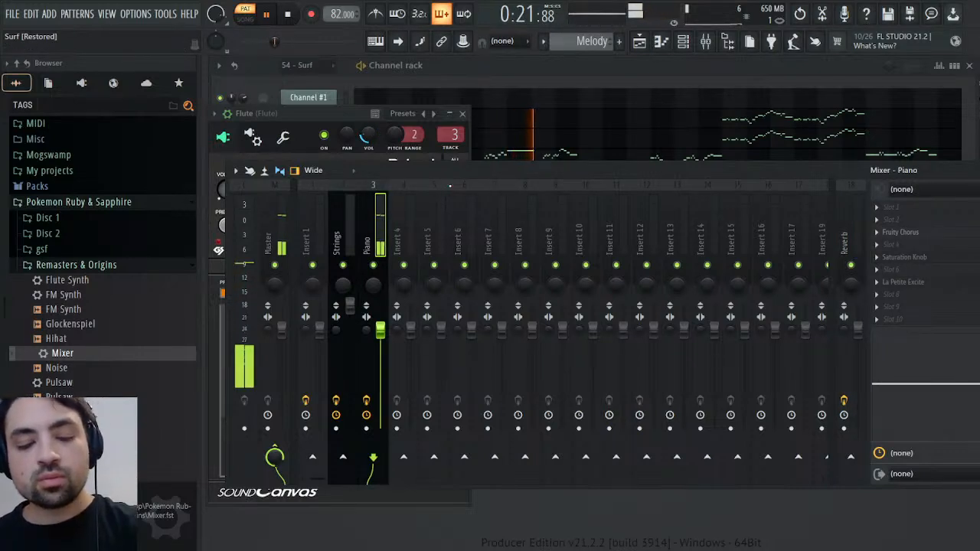
pyautogui.click(342, 345)
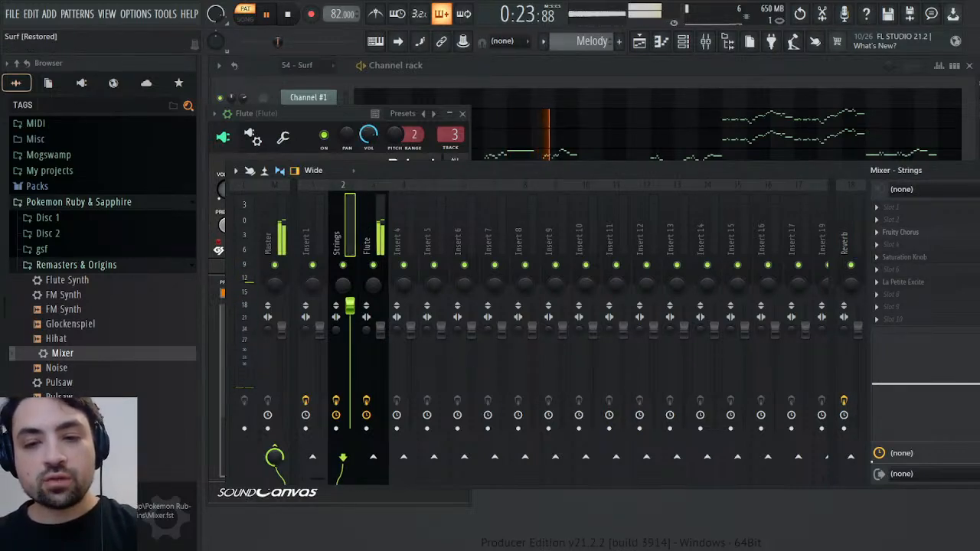
pyautogui.click(851, 457)
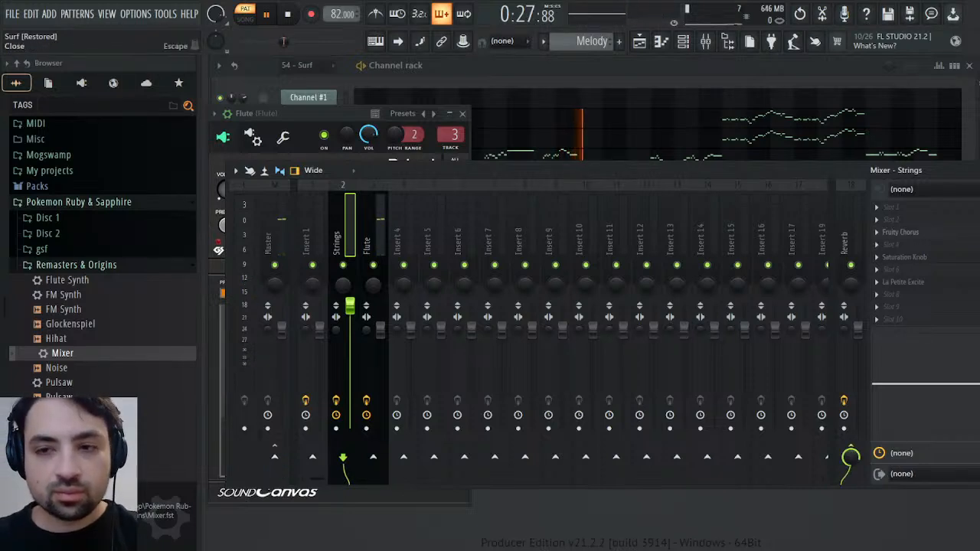
pyautogui.click(978, 171)
pyautogui.click(462, 114)
pyautogui.press('space')
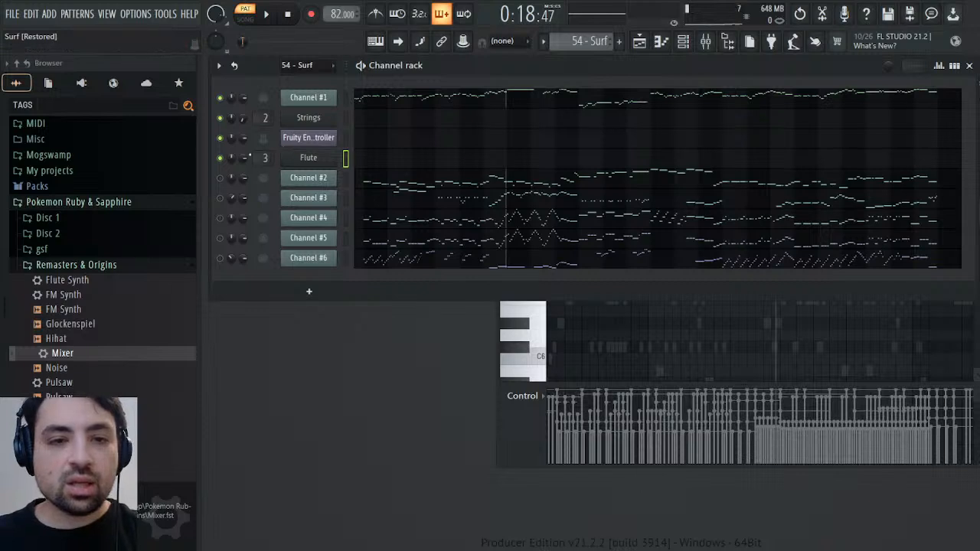
# In 54 - Surf, play Channel #1 from about bar 10 in the piano roll and select its low notes in bars 11 to 13
pyautogui.click(548, 106)
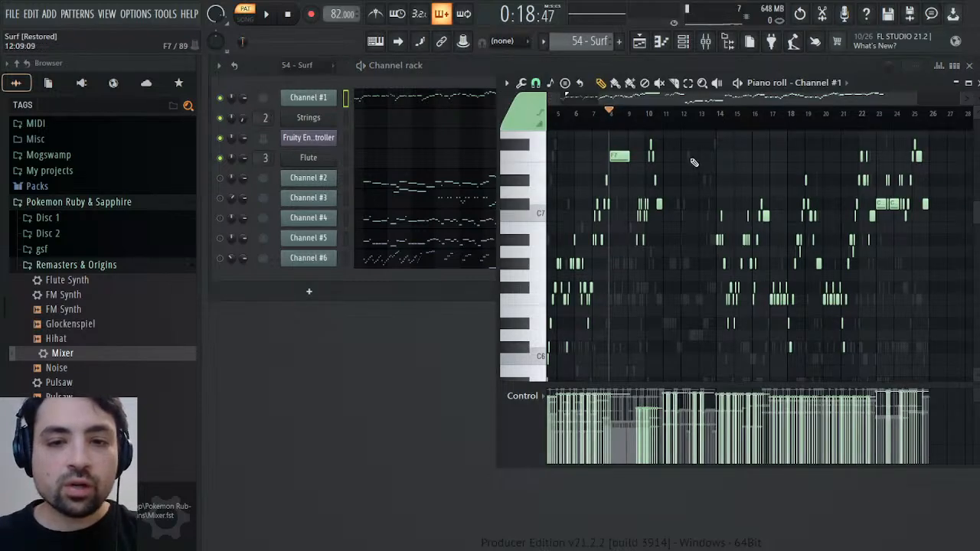
pyautogui.scroll(-4, 694, 162)
pyautogui.press('space')
pyautogui.click(657, 114)
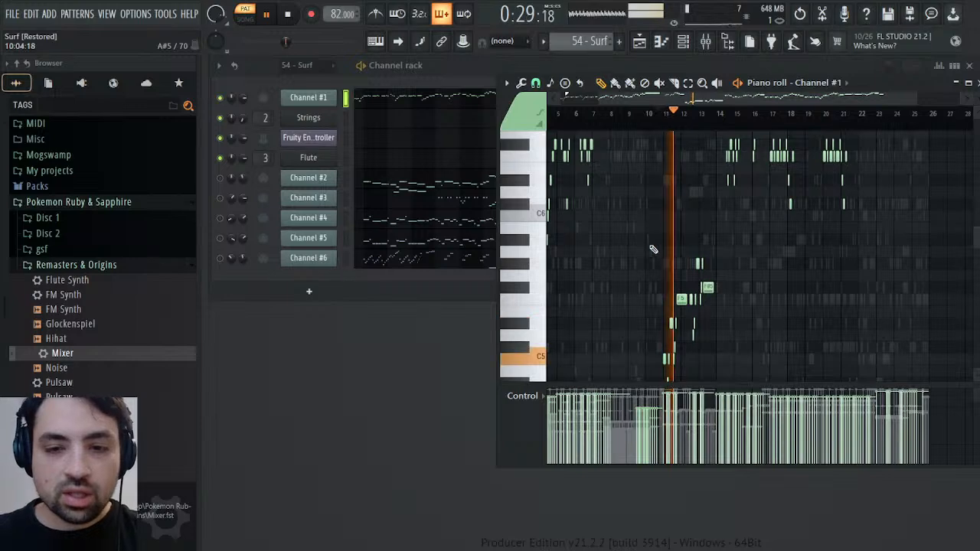
pyautogui.moveTo(650, 239); pyautogui.dragTo(768, 375)
# Play on from about bars 14 and 17 of Channel #1 and return the playhead to the start of the low notes at bar 11
pyautogui.scroll(6, 719, 299)
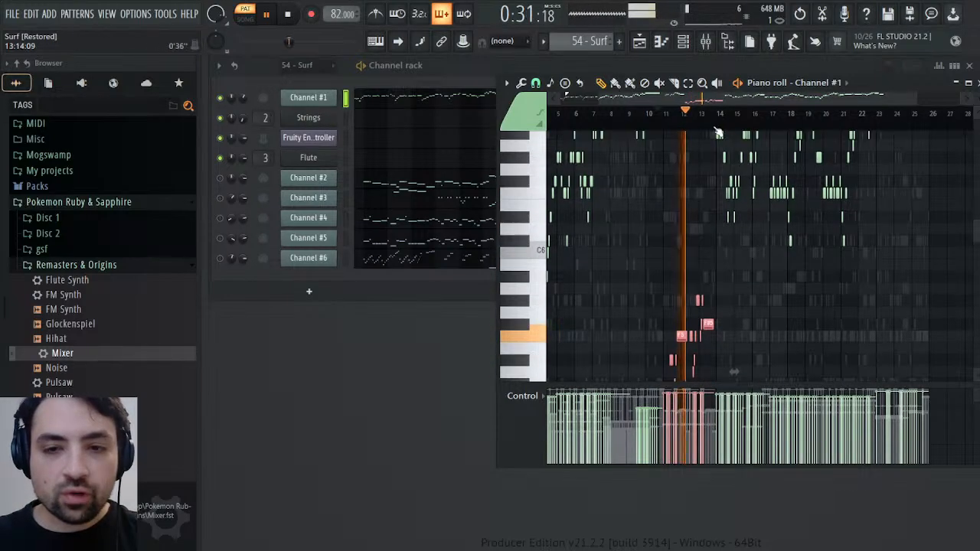
pyautogui.scroll(4, 791, 257)
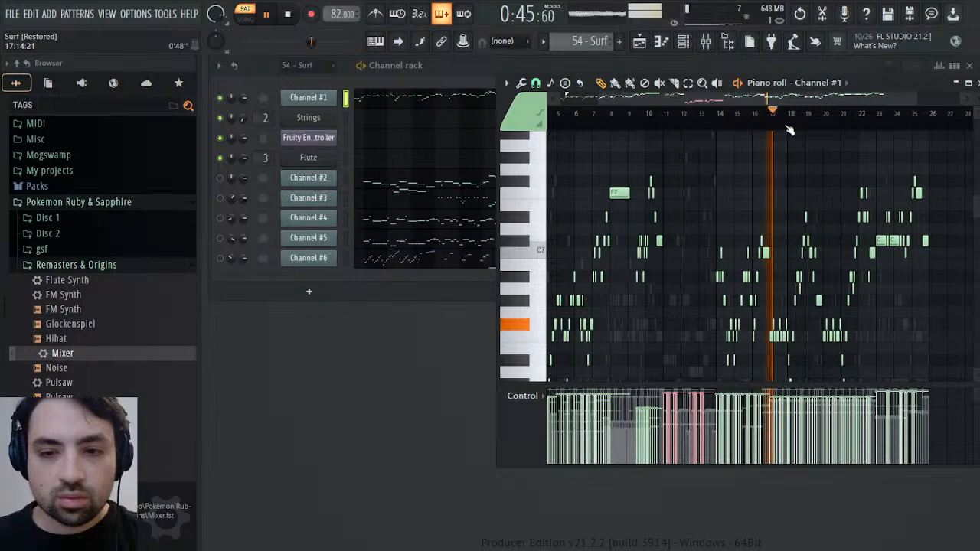
pyautogui.moveTo(790, 130); pyautogui.dragTo(665, 113)
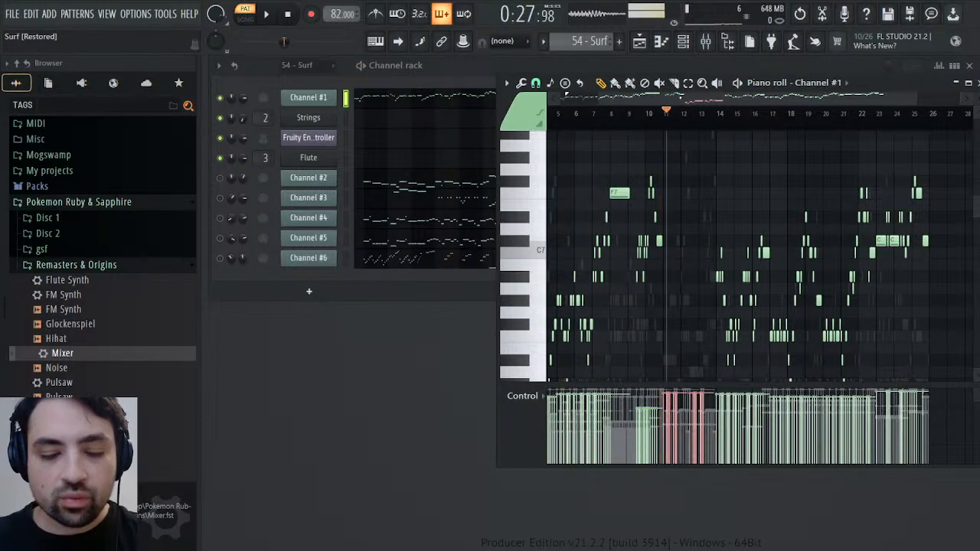
pyautogui.scroll(-4, 728, 168)
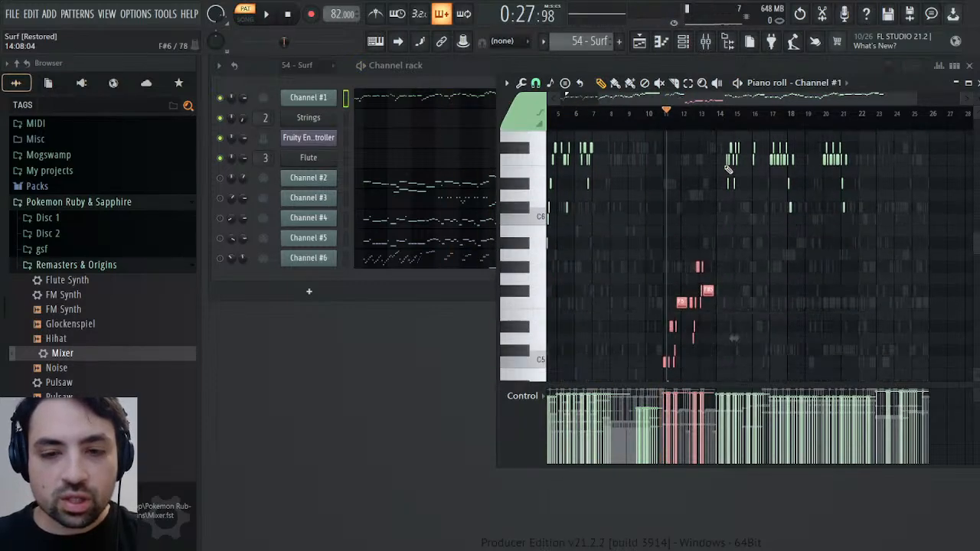
pyautogui.scroll(-4, 728, 169)
pyautogui.click(666, 115)
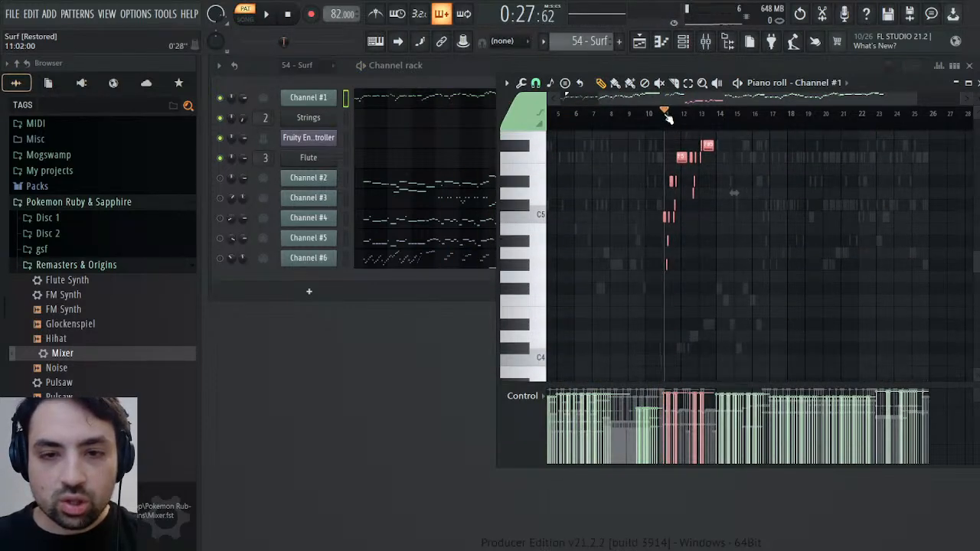
pyautogui.scroll(5, 735, 193)
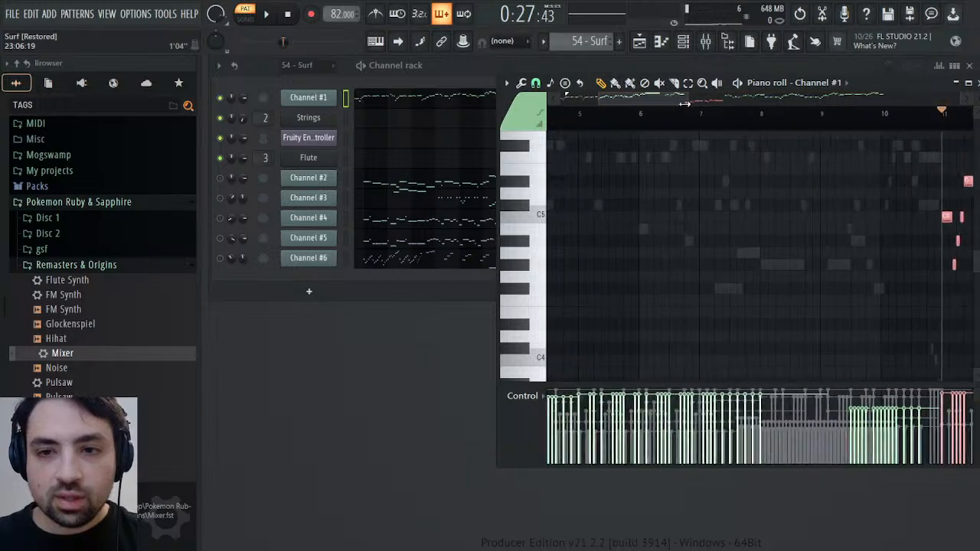
# Copy the selected low notes of Channel #1 in bars 11 to 13 and switch to the Melody pattern
pyautogui.hscroll(3, 949, 193)
pyautogui.scroll(1, 781, 145)
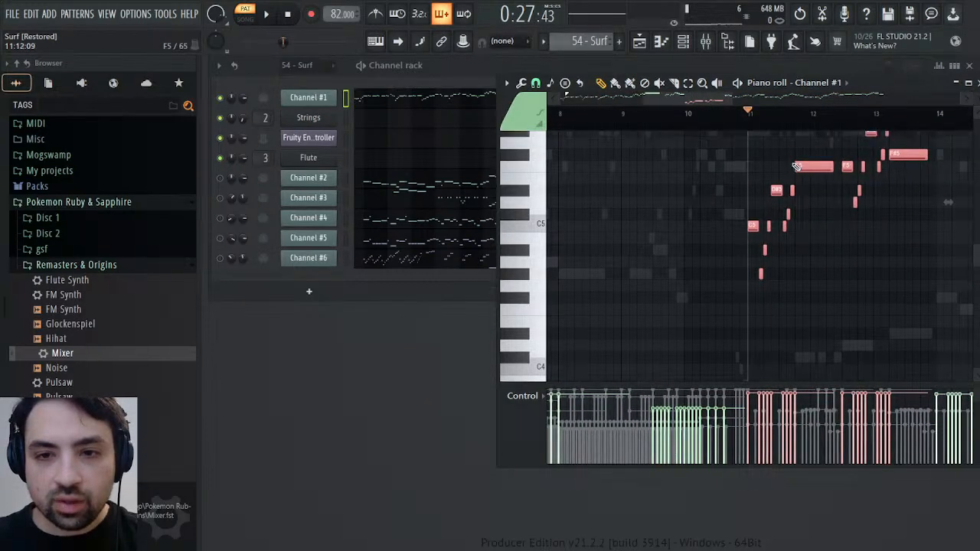
pyautogui.scroll(-1, 576, 38)
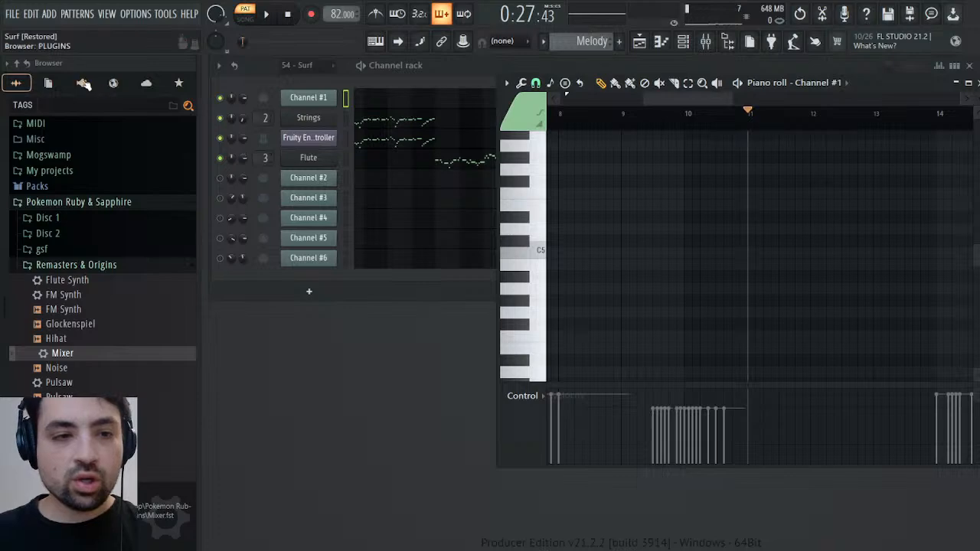
# Clone the Flute channel and set the copy's Sound Canvas instrument to 061 French Horns
pyautogui.click(311, 158)
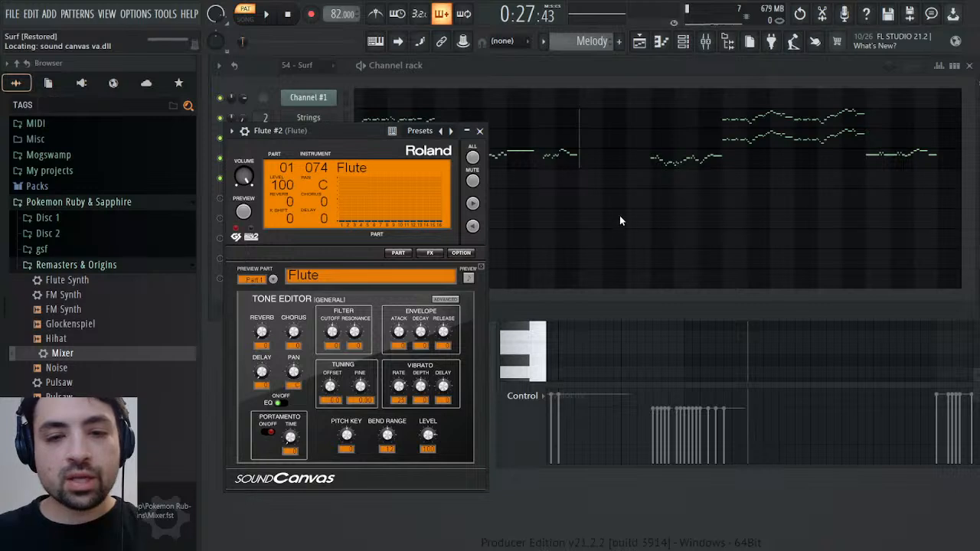
pyautogui.click(605, 355)
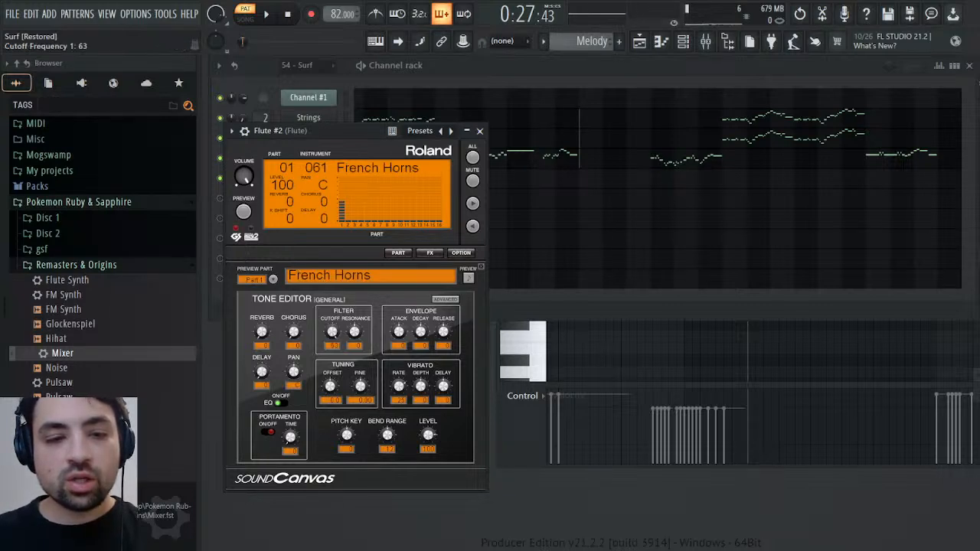
pyautogui.click(481, 131)
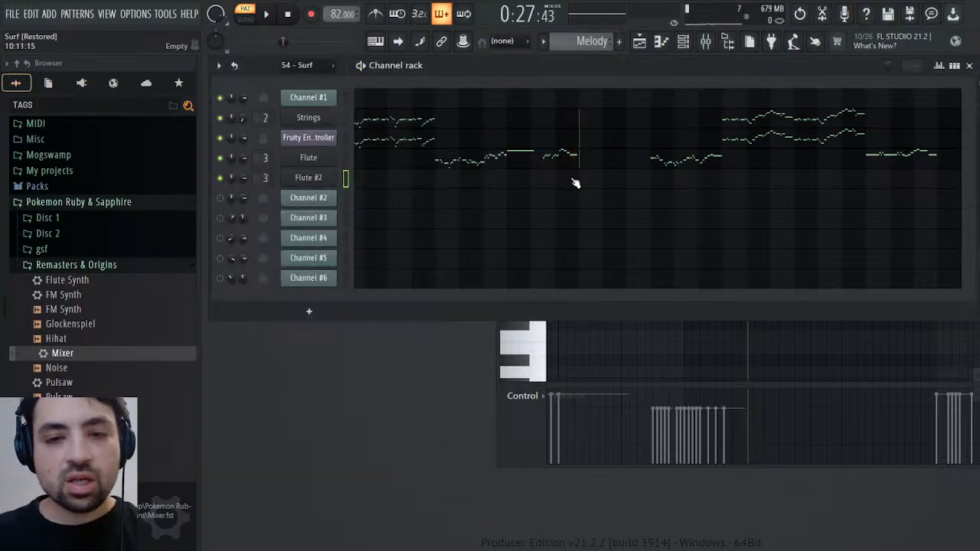
# Paste the copied notes at bar 11 of the cloned channel, play them back and rename the channel French Horn
pyautogui.click(406, 183)
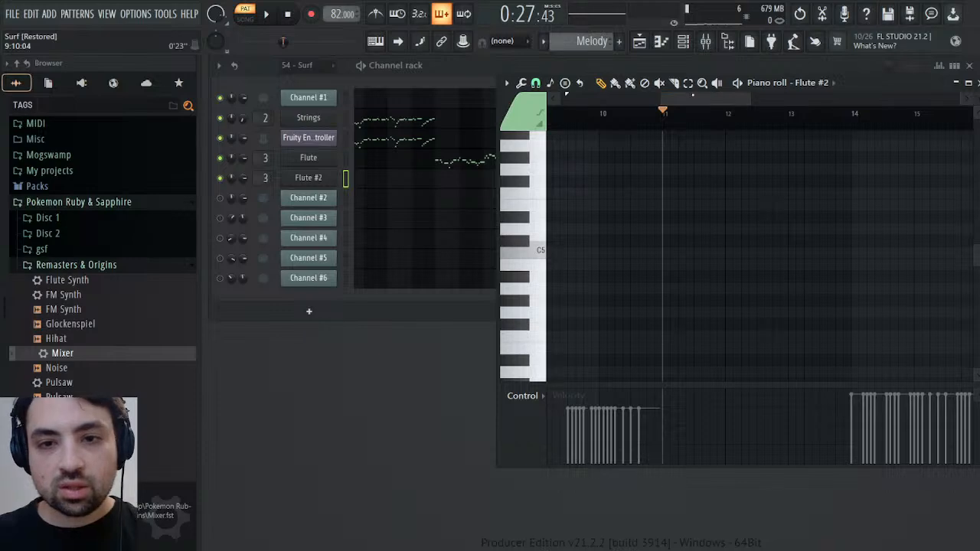
pyautogui.hotkey('ctrl', 'v')
pyautogui.press('space')
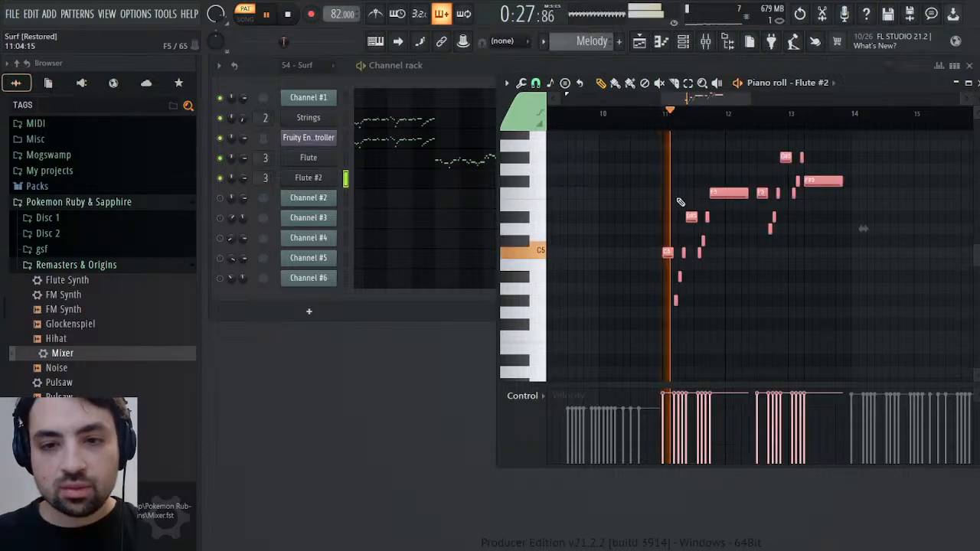
pyautogui.click(969, 83)
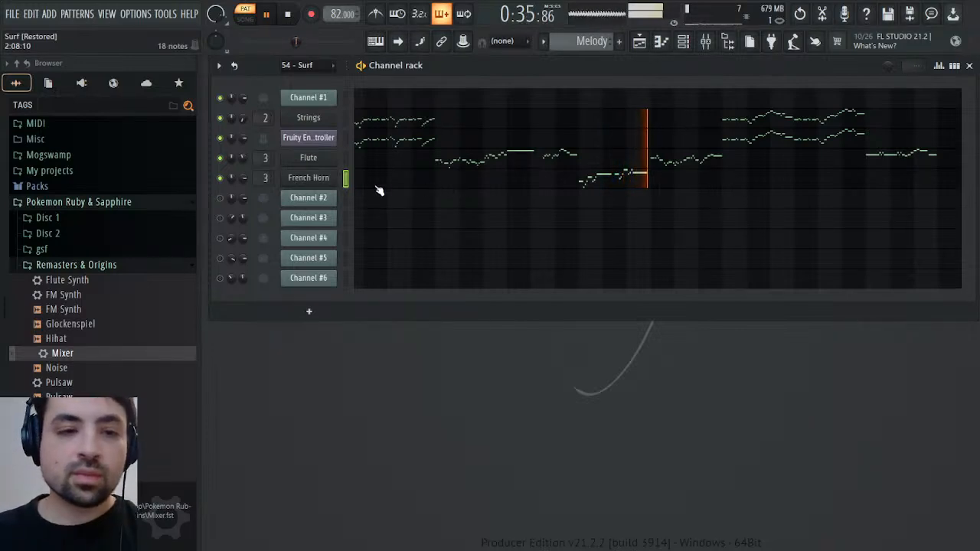
pyautogui.press('space')
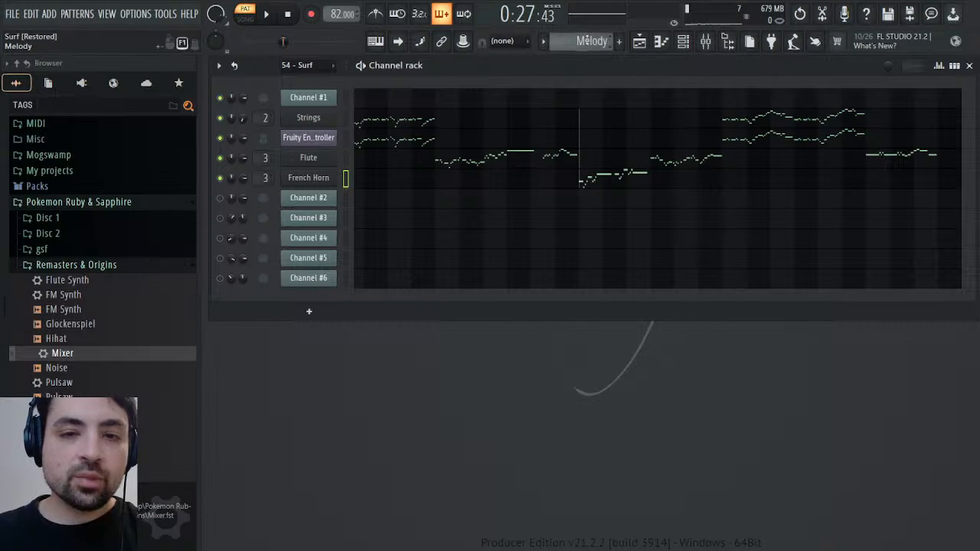
pyautogui.scroll(1, 588, 38)
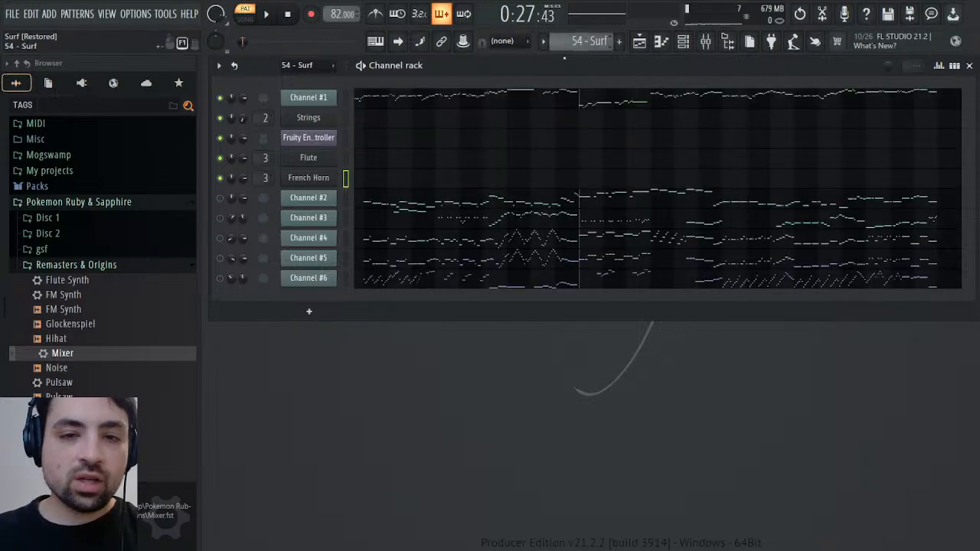
pyautogui.click(267, 118)
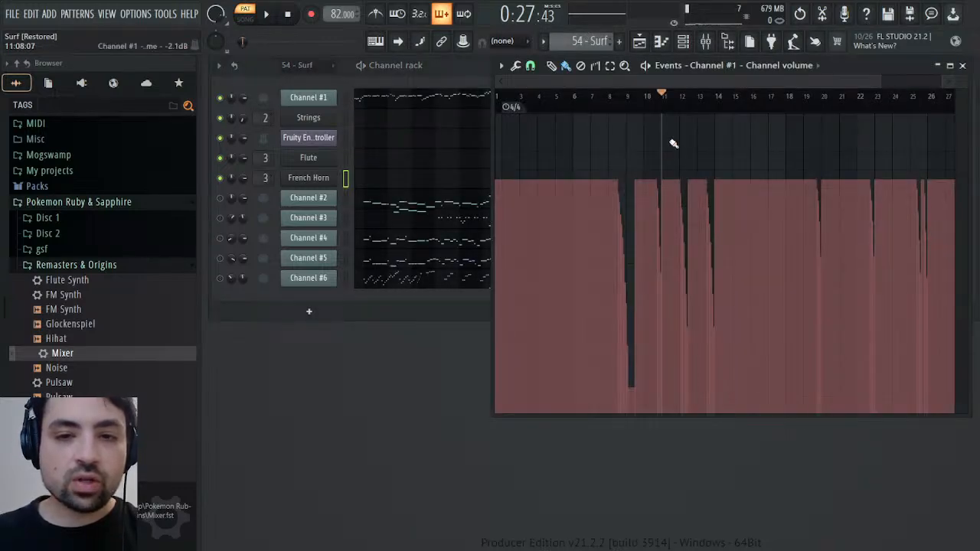
pyautogui.moveTo(668, 108); pyautogui.dragTo(771, 110)
pyautogui.click(676, 111)
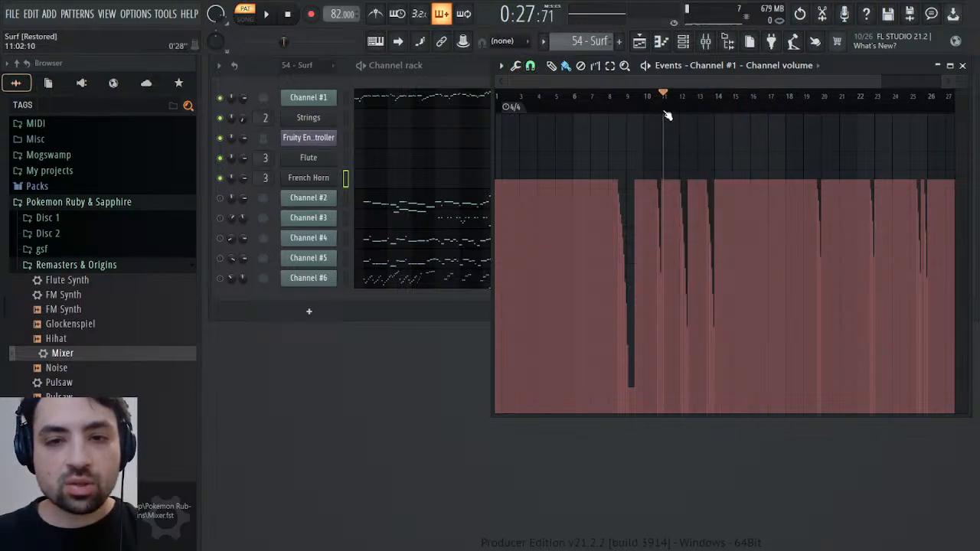
pyautogui.moveTo(666, 113); pyautogui.dragTo(751, 115)
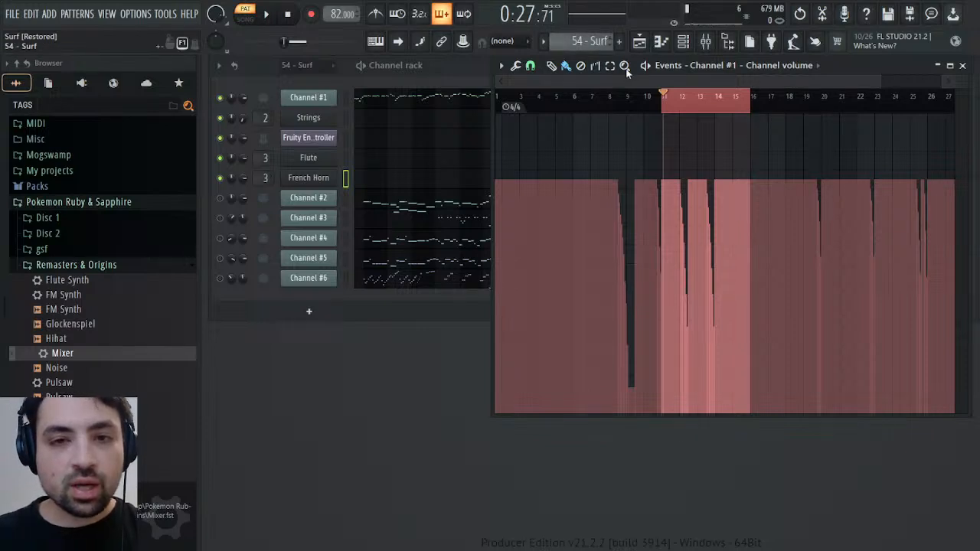
pyautogui.press('KP_Add')
pyautogui.rightClick(247, 179)
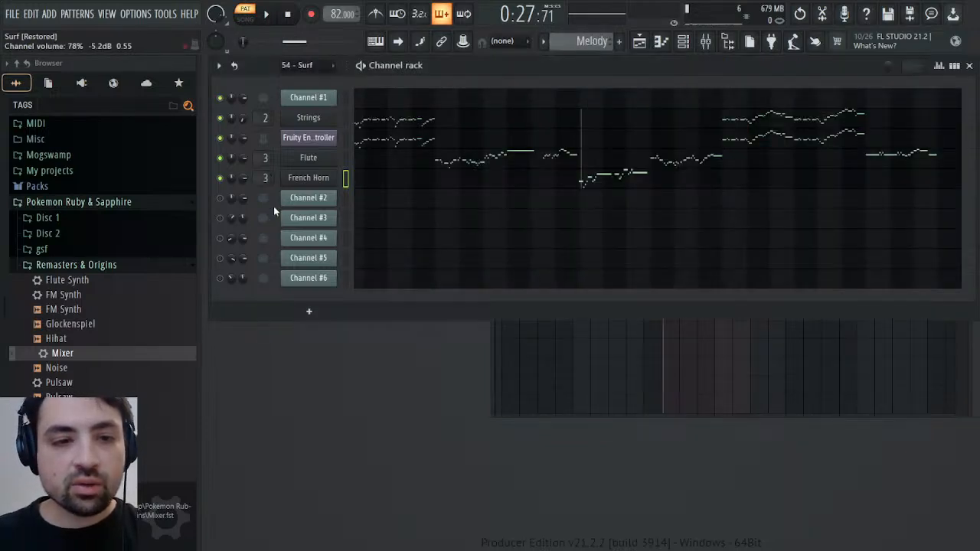
pyautogui.click(273, 206)
pyautogui.click(667, 109)
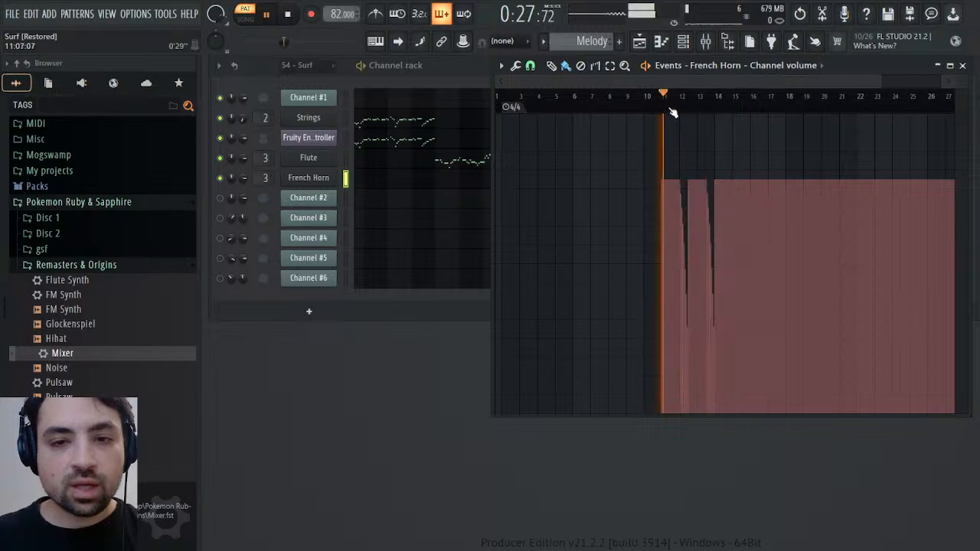
pyautogui.press('space')
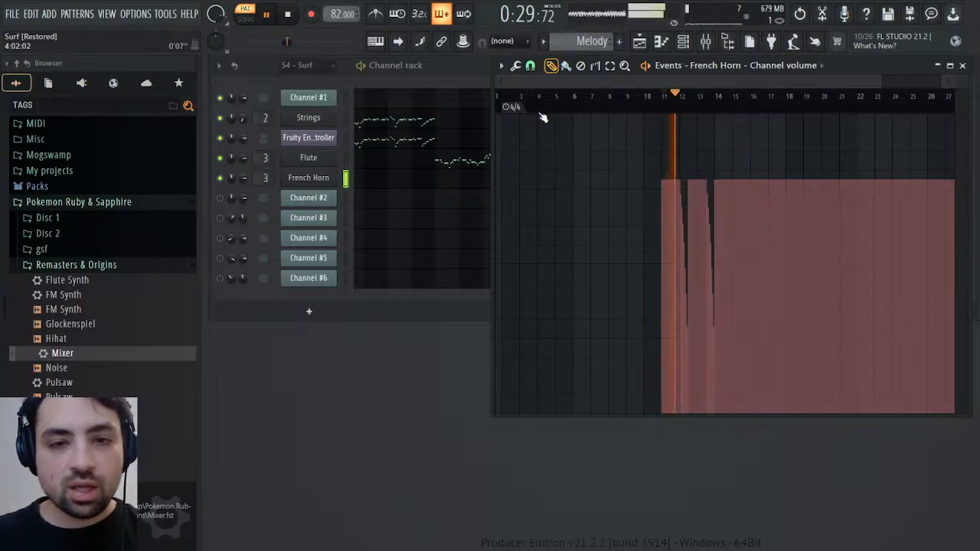
pyautogui.click(502, 184)
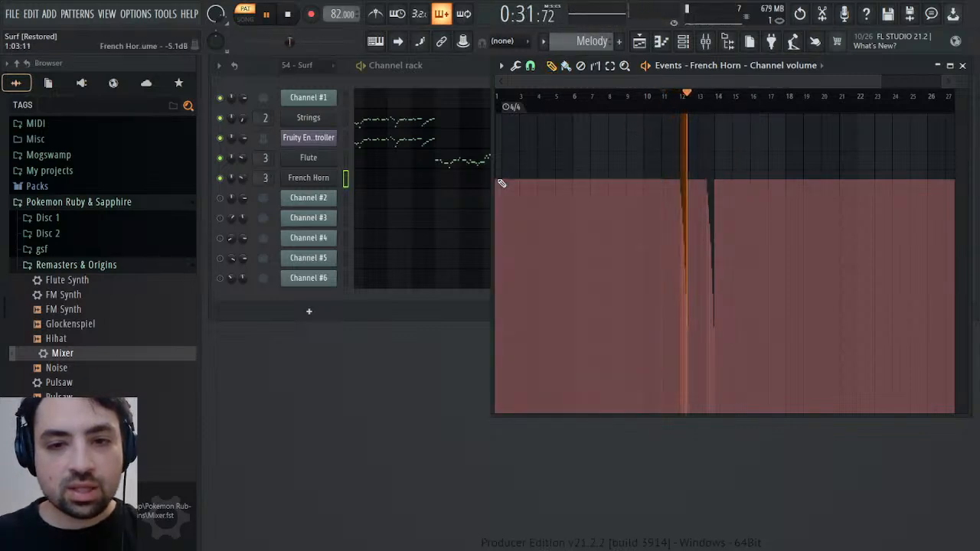
pyautogui.click(646, 95)
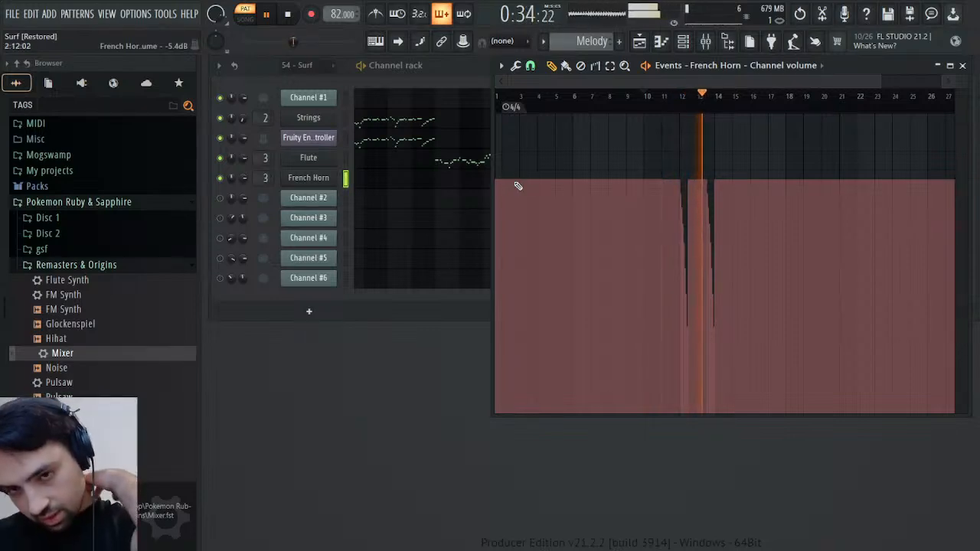
pyautogui.click(963, 65)
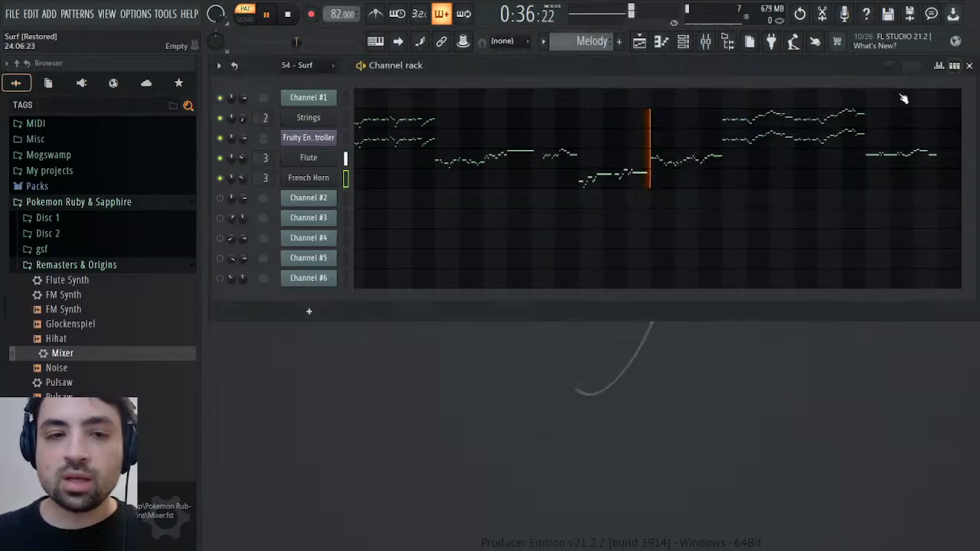
pyautogui.click(314, 177)
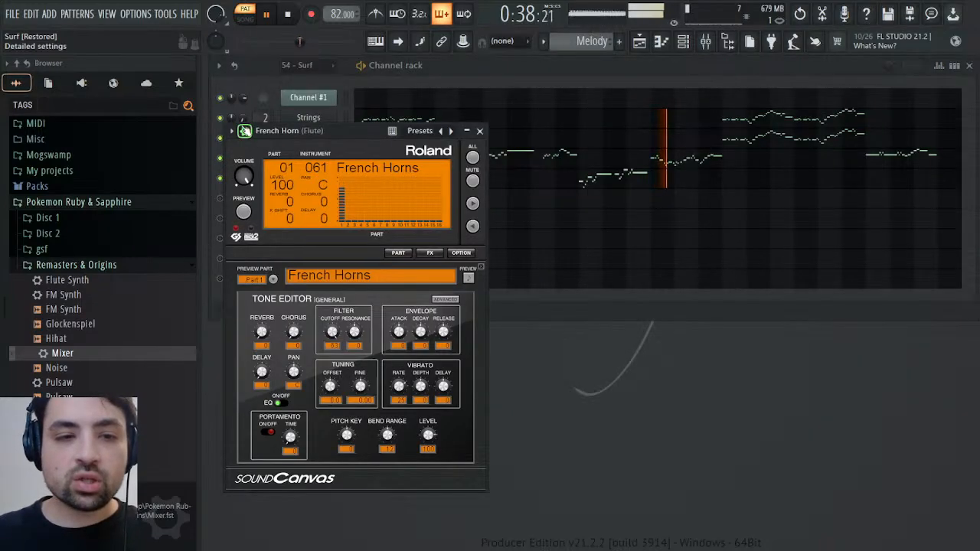
pyautogui.click(244, 131)
pyautogui.click(462, 168)
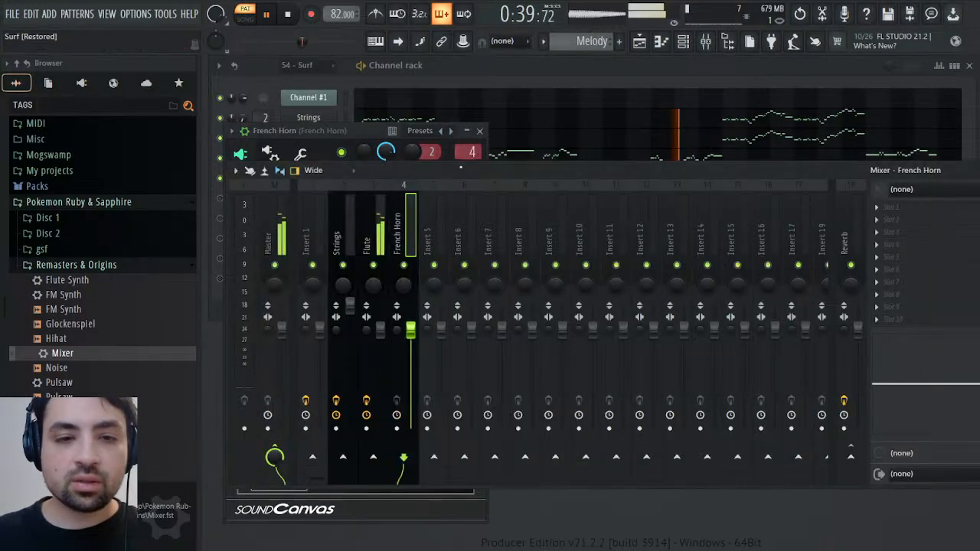
pyautogui.click(479, 131)
pyautogui.click(979, 170)
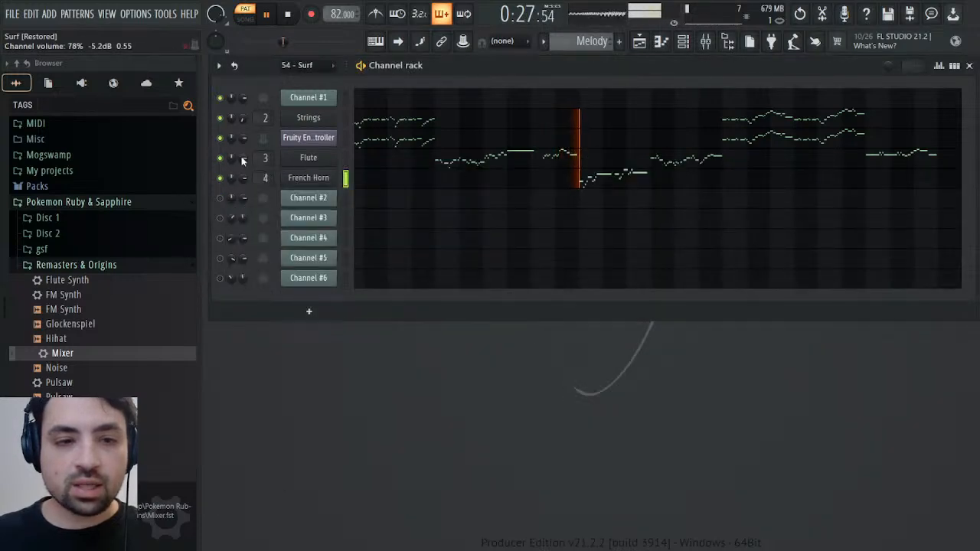
pyautogui.click(258, 188)
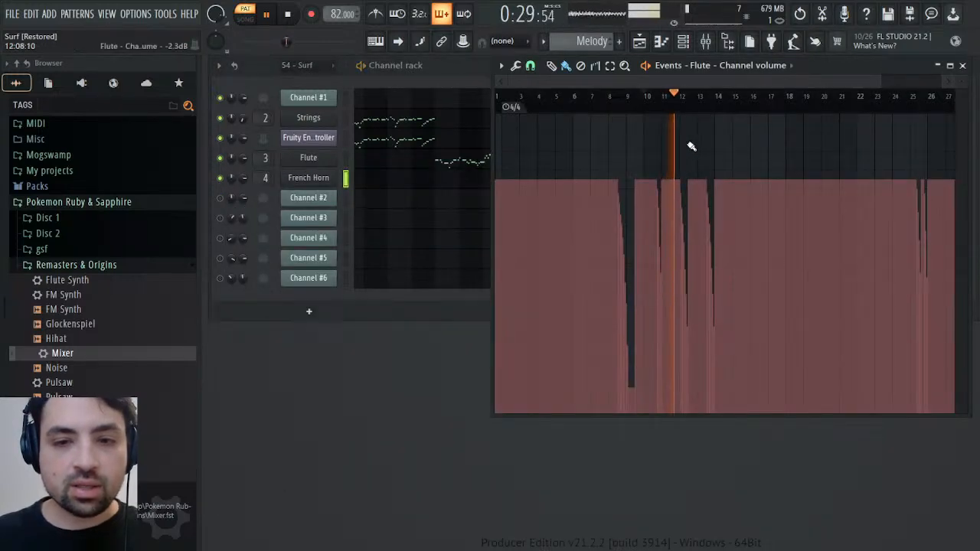
pyautogui.click(581, 65)
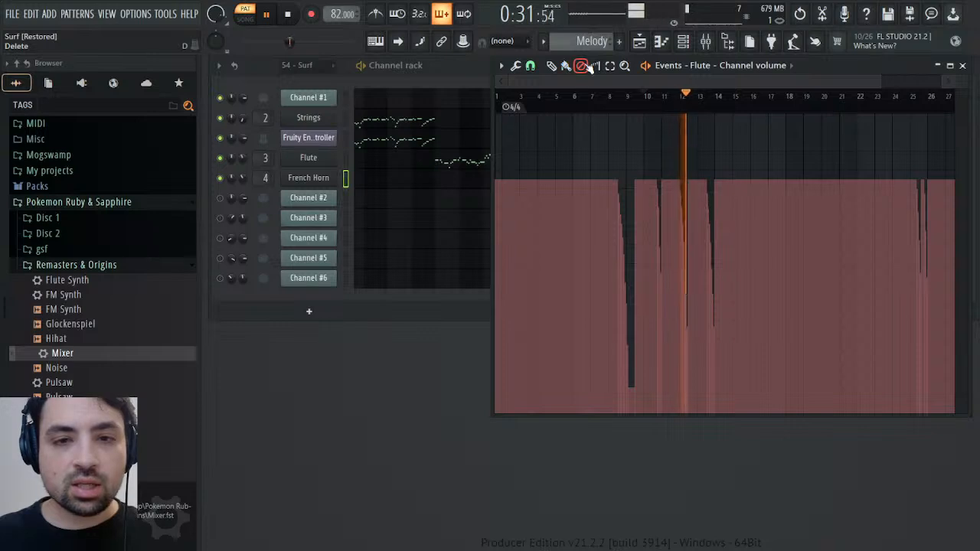
pyautogui.moveTo(672, 168); pyautogui.dragTo(724, 165)
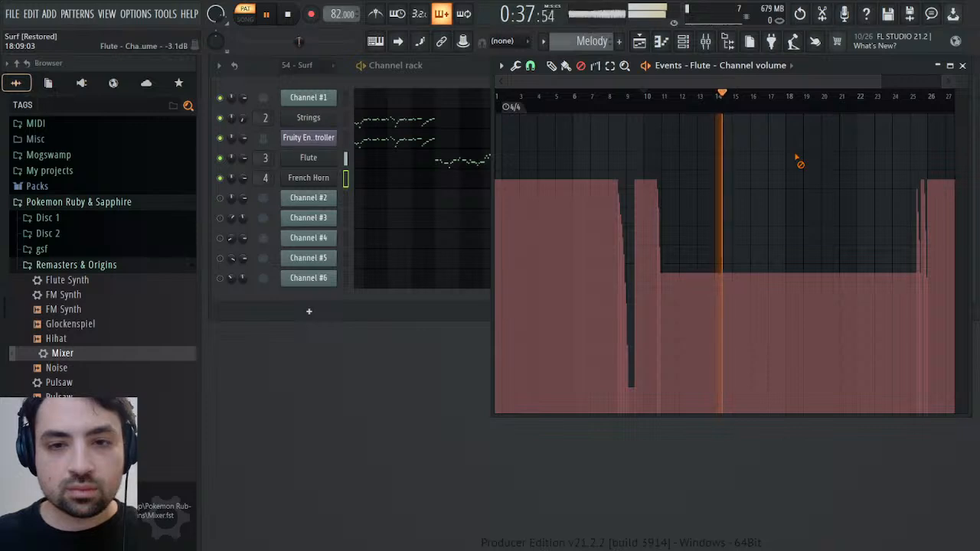
pyautogui.press('space')
pyautogui.press('space')
pyautogui.press('space')
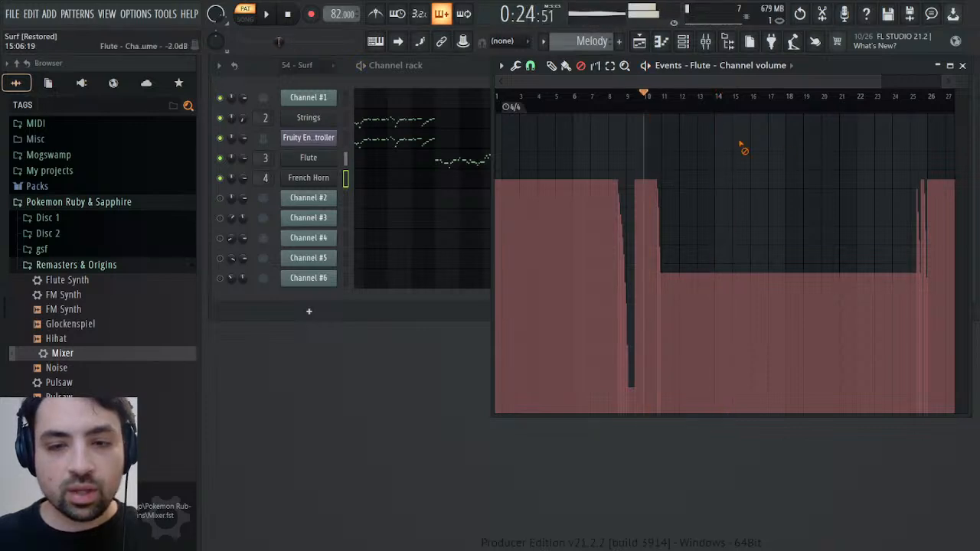
pyautogui.click(803, 20)
pyautogui.click(804, 20)
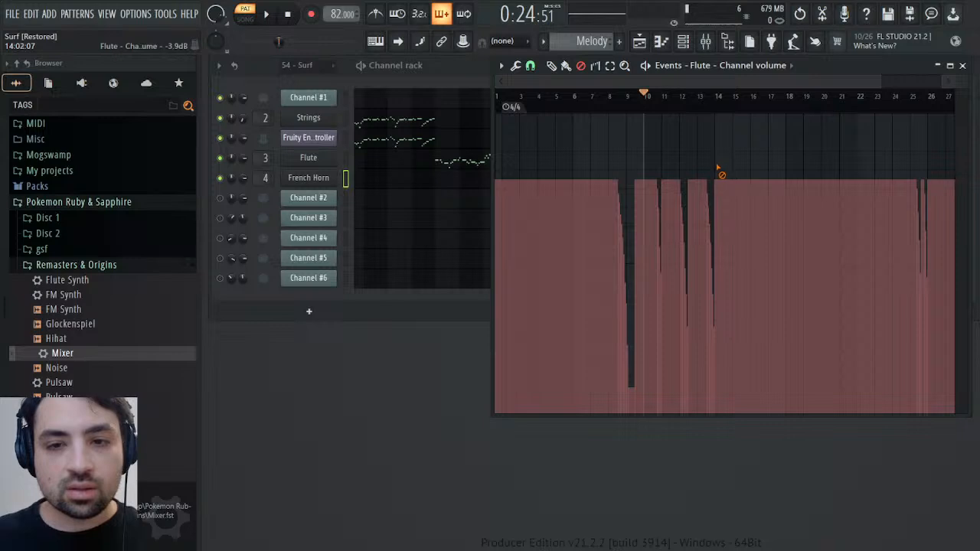
pyautogui.moveTo(718, 167); pyautogui.dragTo(659, 169)
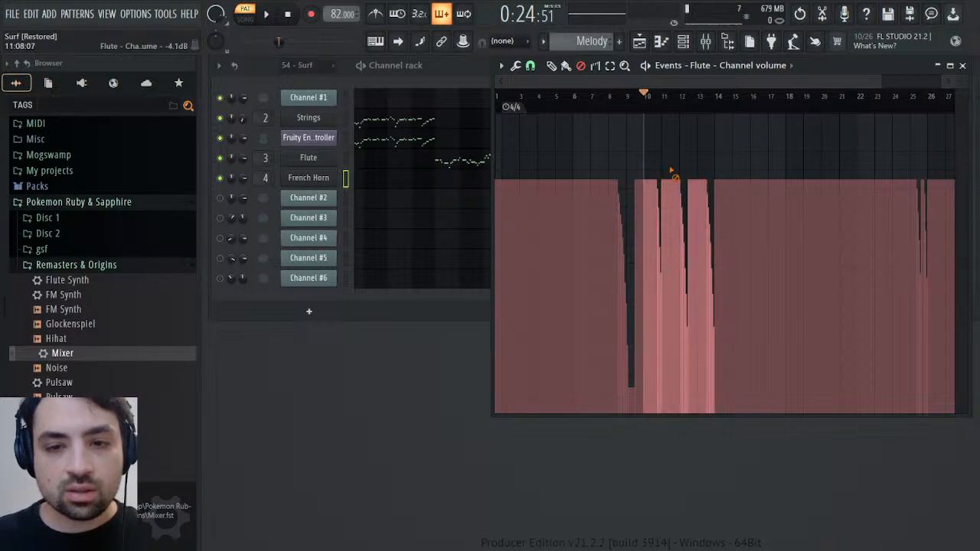
pyautogui.press('Delete')
pyautogui.hotkey('ctrl', 'z')
pyautogui.press('space')
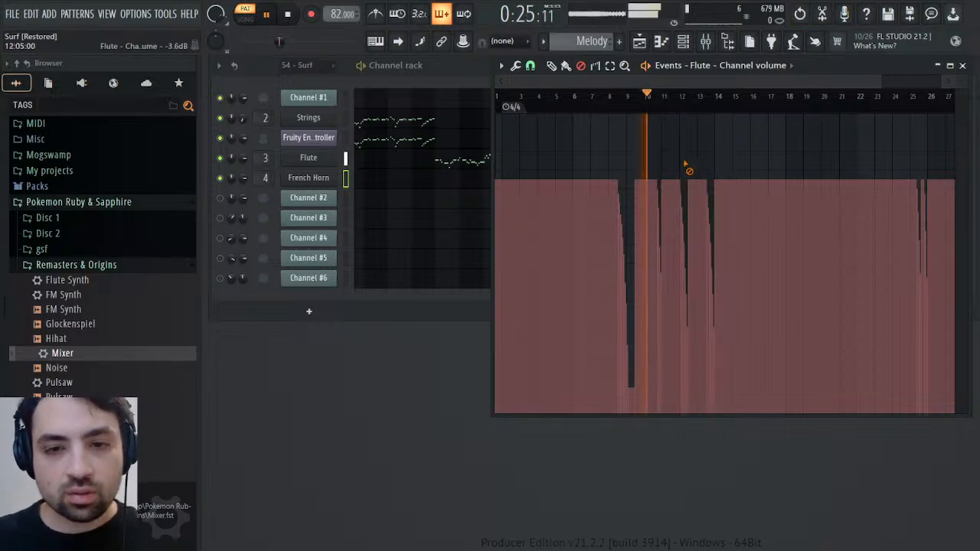
pyautogui.moveTo(679, 171); pyautogui.dragTo(755, 175)
pyautogui.press('Delete')
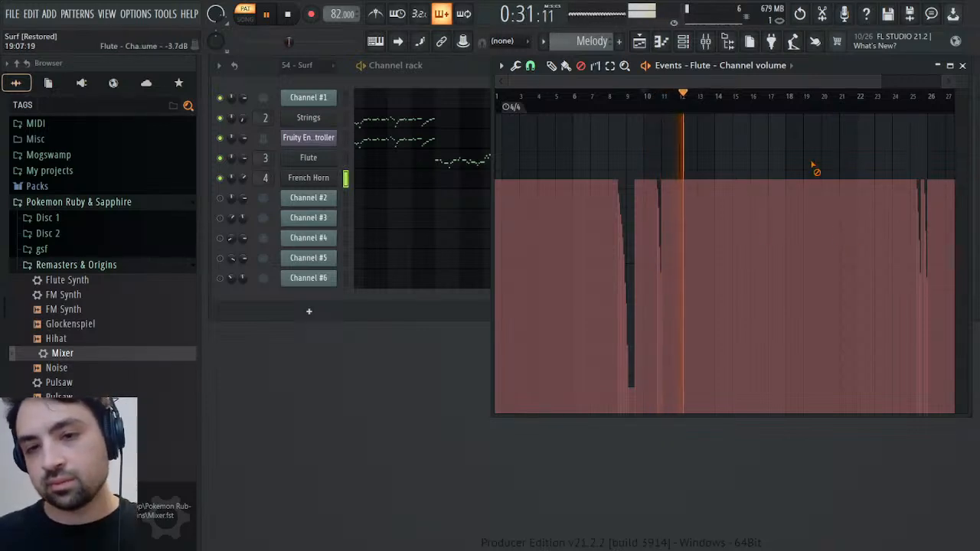
pyautogui.click(964, 66)
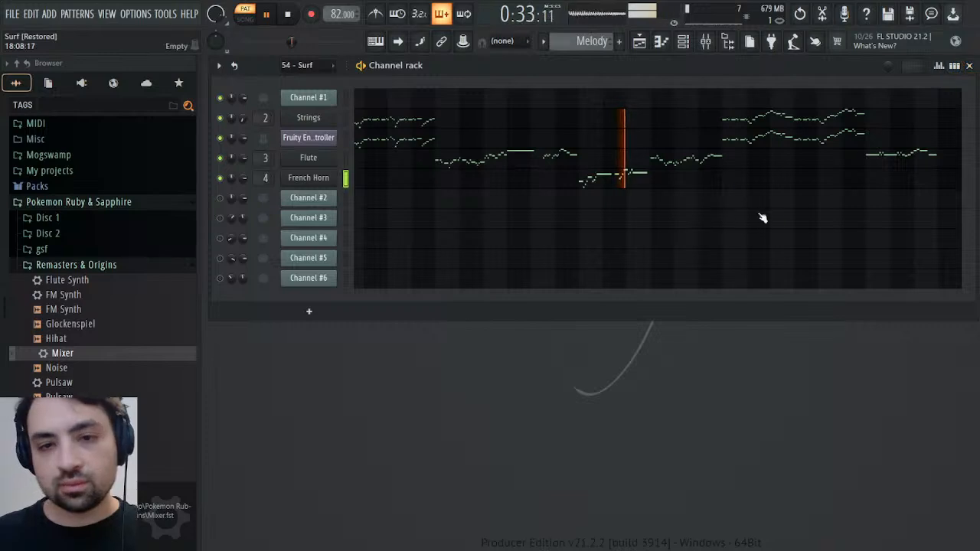
pyautogui.press('space')
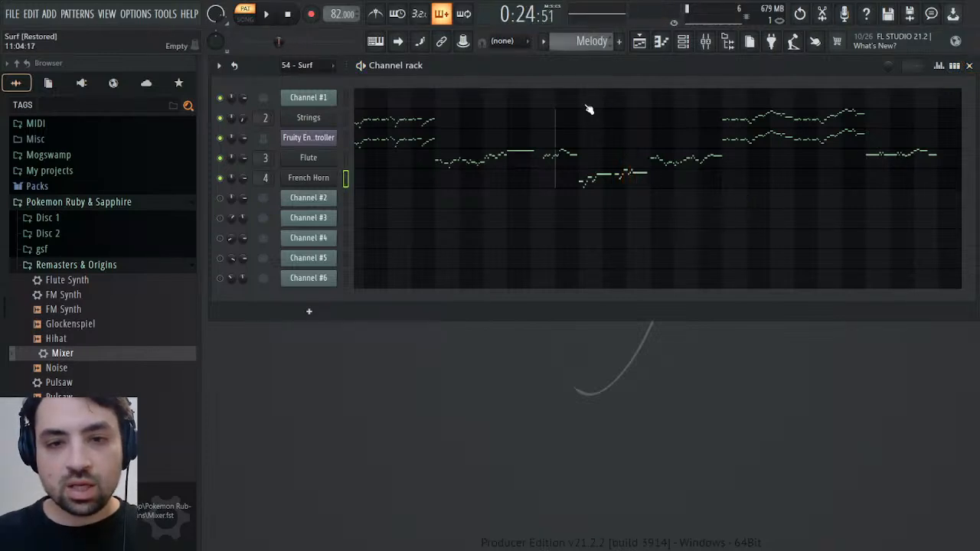
# Play from bar 11 in the 54 - Surf pattern and the Melody pattern to compare the original with the French Horn
pyautogui.click(581, 174)
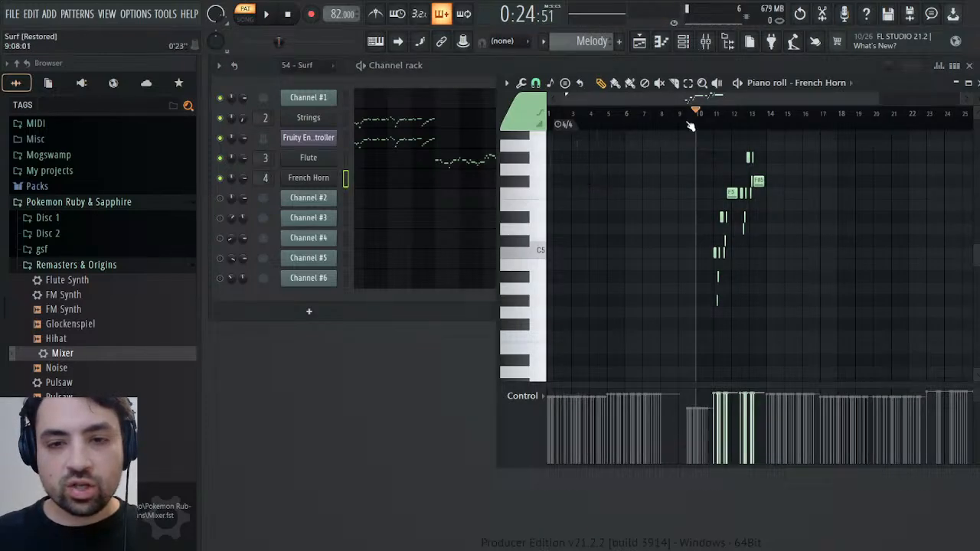
pyautogui.moveTo(690, 126); pyautogui.dragTo(719, 122)
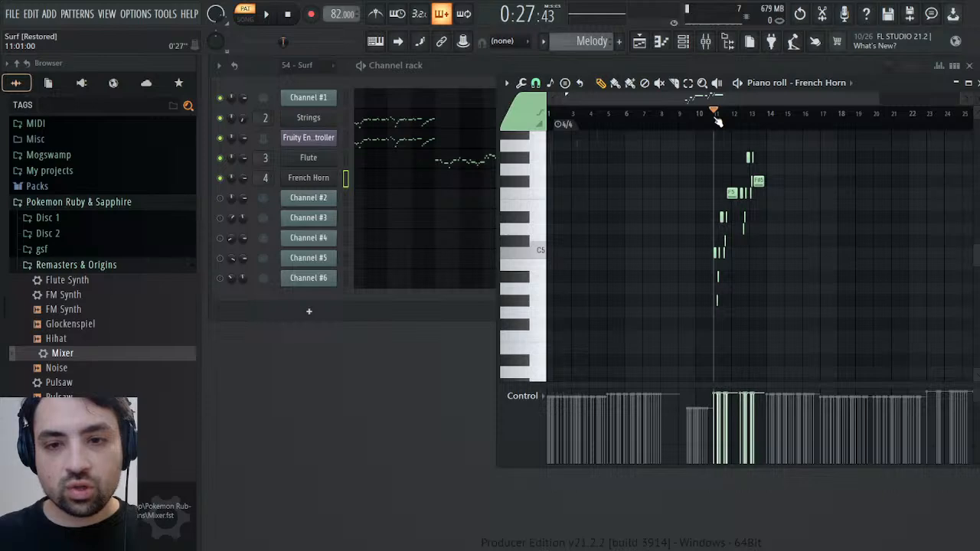
pyautogui.scroll(-1, 577, 40)
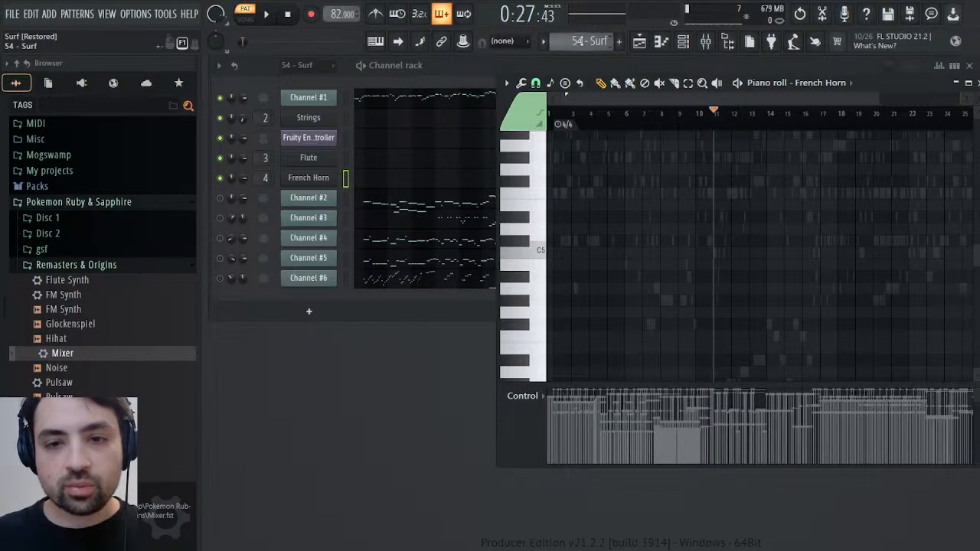
pyautogui.press('space')
pyautogui.press('space')
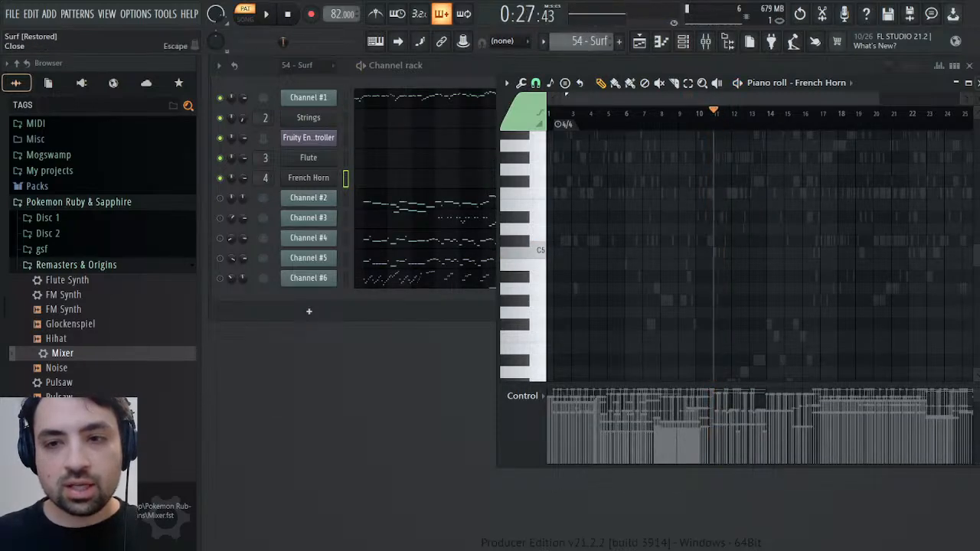
pyautogui.click(976, 83)
pyautogui.press('space')
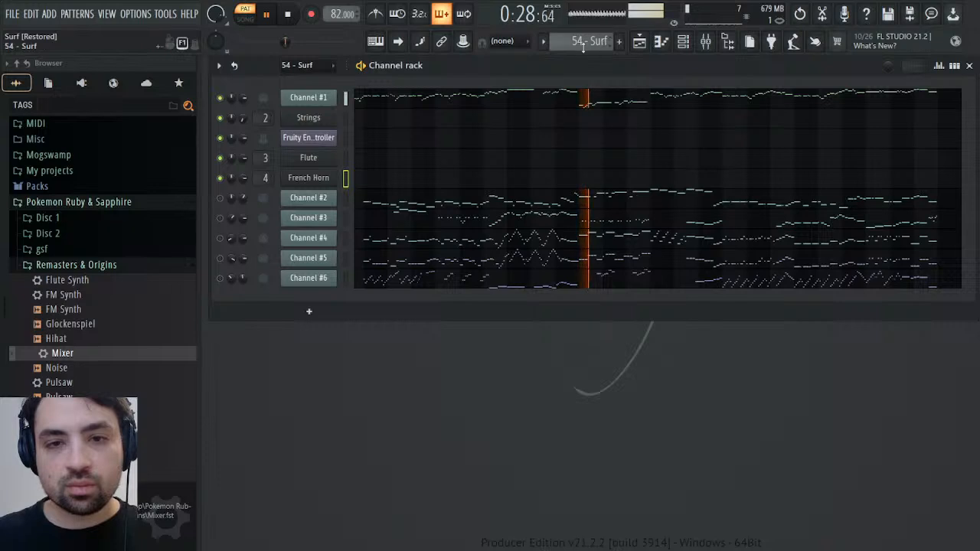
pyautogui.scroll(1, 584, 46)
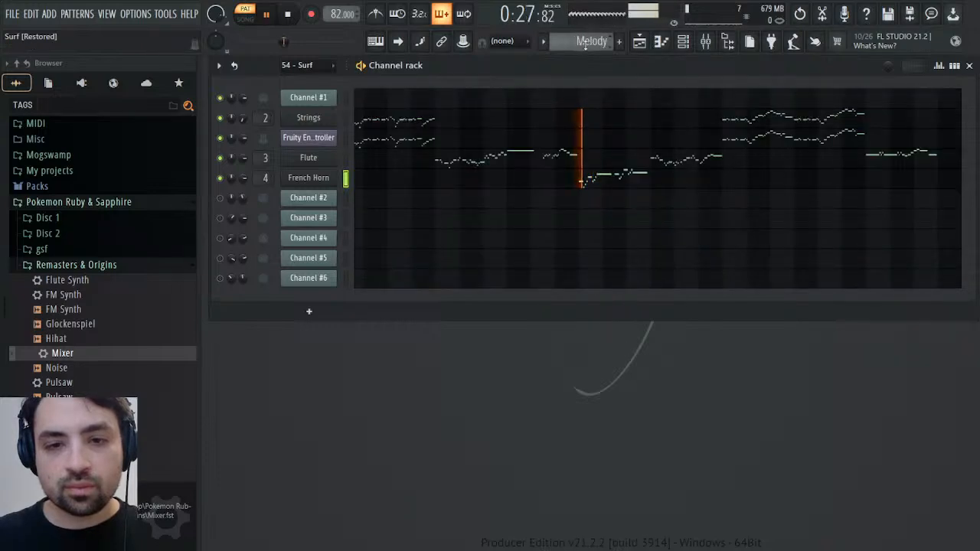
pyautogui.press('space')
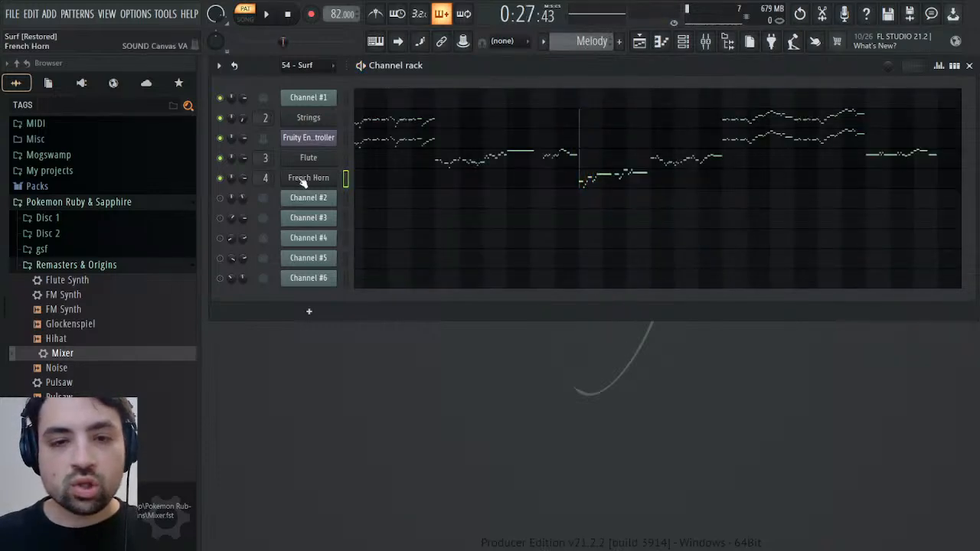
# Add a second Fruity Envelope Controller directly below the French Horn channel in the channel rack
pyautogui.click(82, 83)
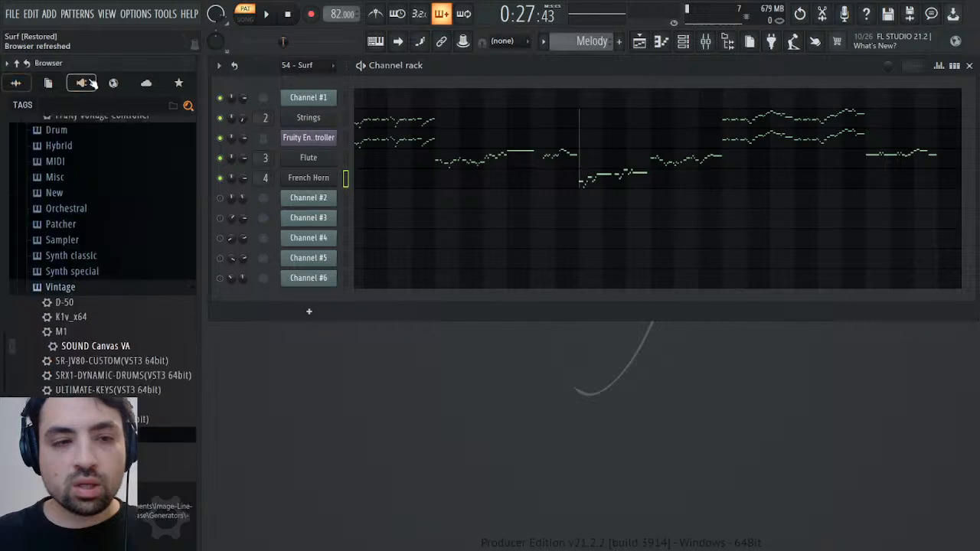
pyautogui.scroll(3, 88, 188)
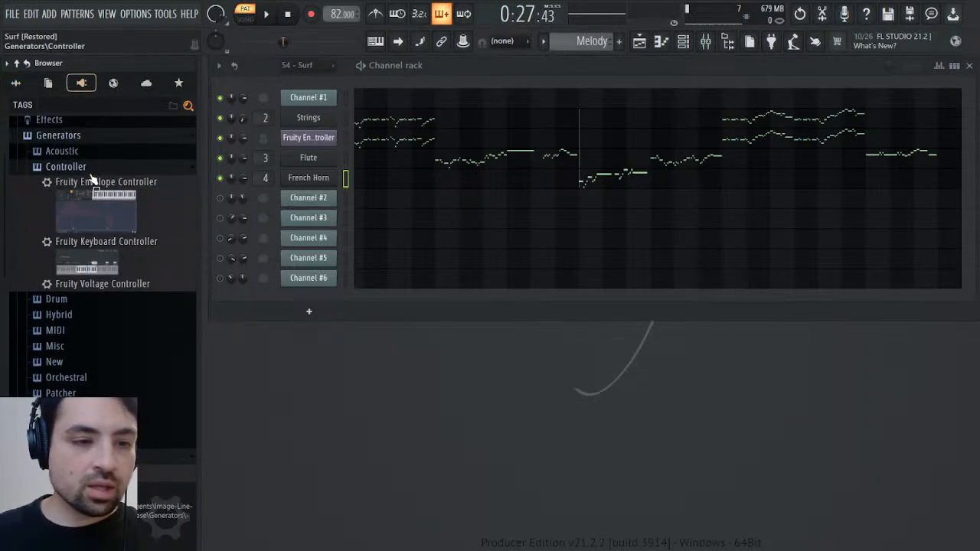
pyautogui.moveTo(107, 186); pyautogui.dragTo(108, 189)
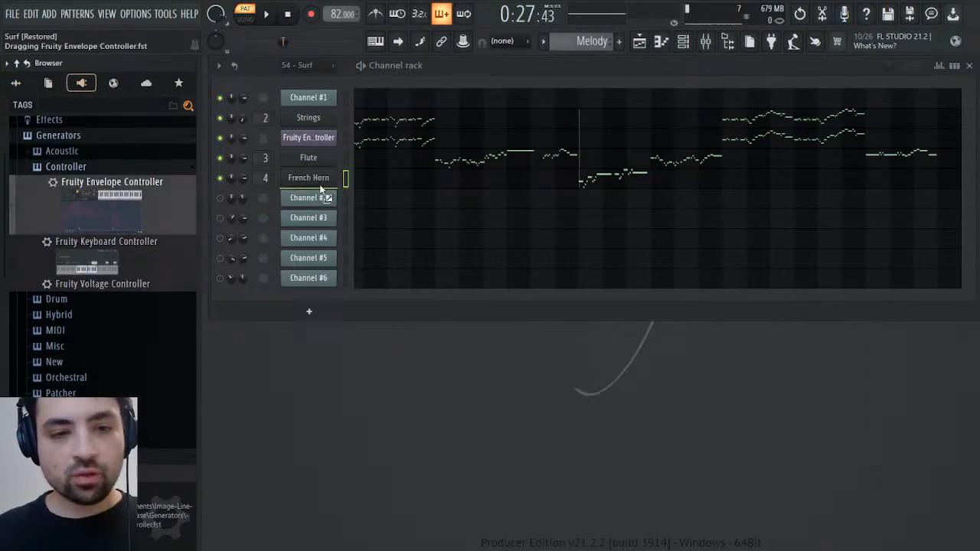
pyautogui.moveTo(321, 188); pyautogui.dragTo(321, 190)
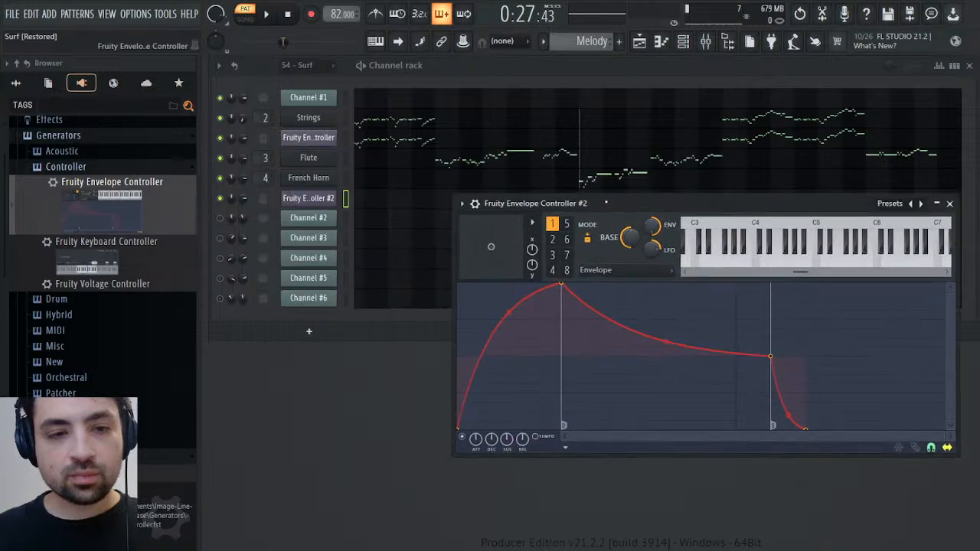
pyautogui.click(257, 200)
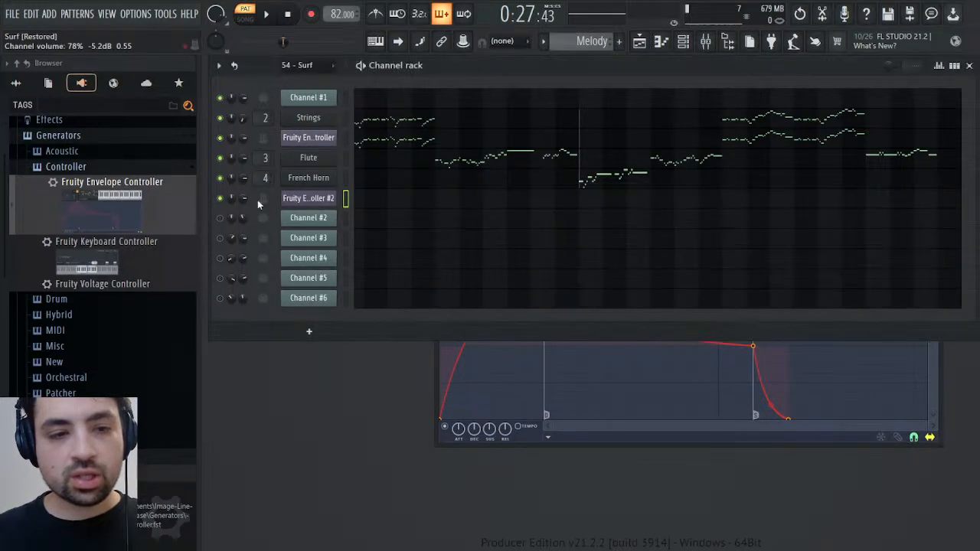
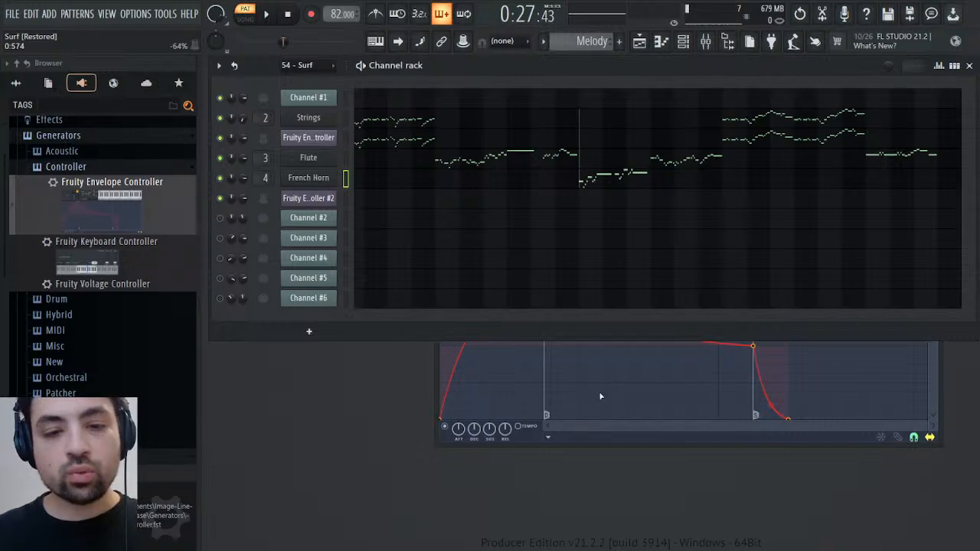
# Shape Fruity Envelope Controller #2's envelope with an instant attack, a short decay to a low sustain and a short release
pyautogui.click(598, 422)
pyautogui.moveTo(546, 275); pyautogui.dragTo(441, 264)
pyautogui.moveTo(648, 346); pyautogui.dragTo(490, 371)
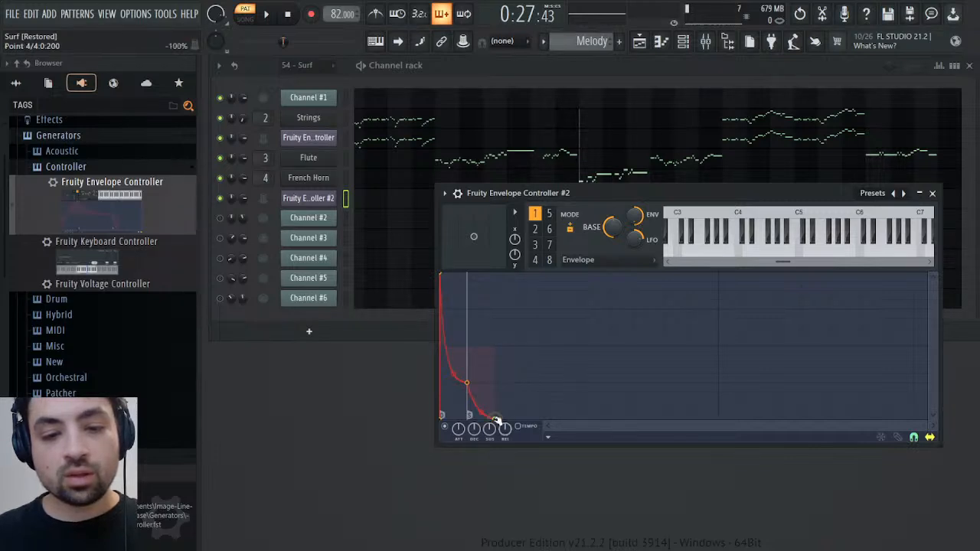
# Copy the French Horn's notes to the Fruity Envelope Controller #2 channel and play the passage from bar 11
pyautogui.press('space')
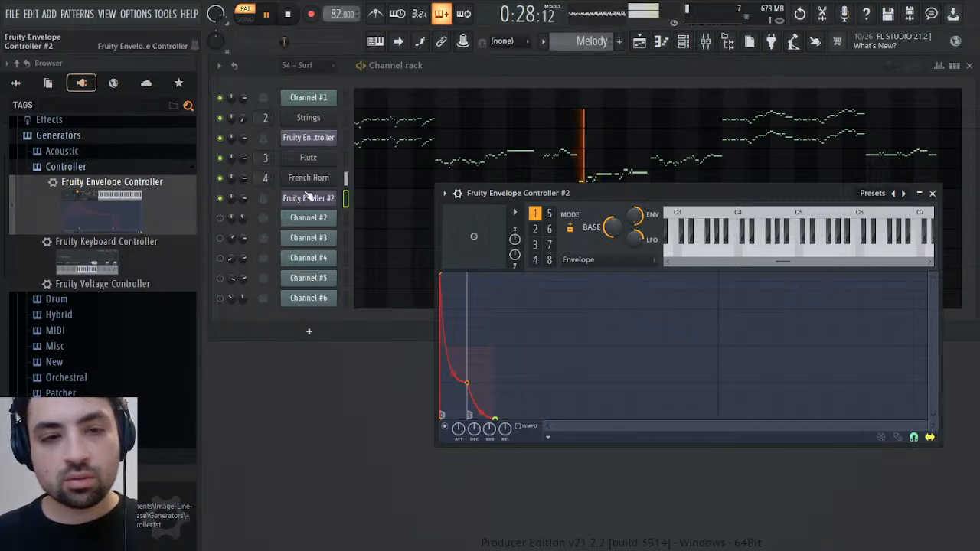
pyautogui.press('space')
pyautogui.click(267, 199)
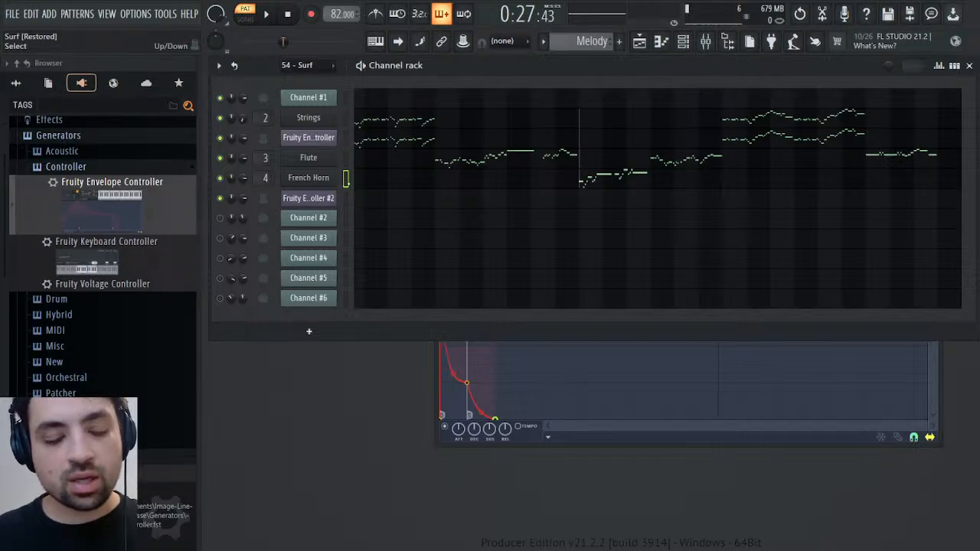
pyautogui.press('space')
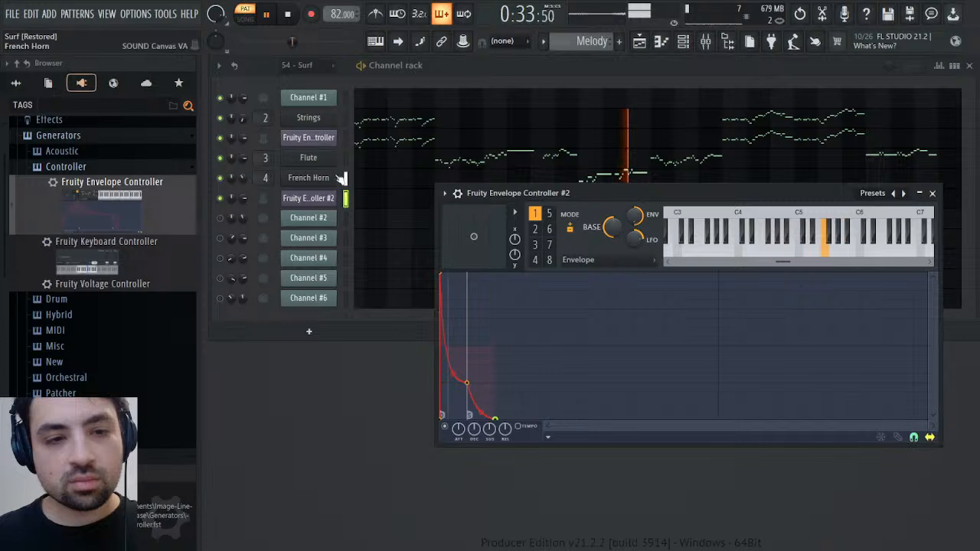
pyautogui.press('space')
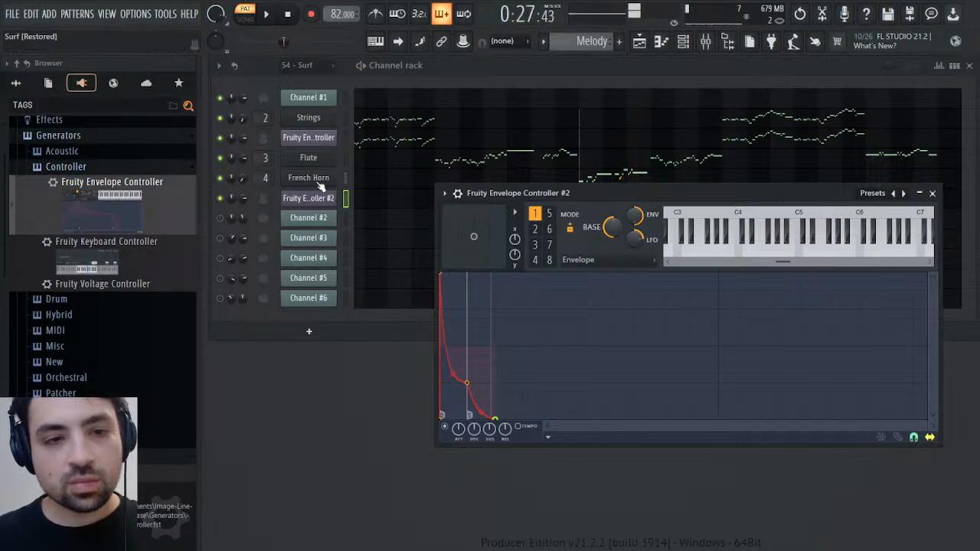
pyautogui.moveTo(243, 178); pyautogui.dragTo(243, 211)
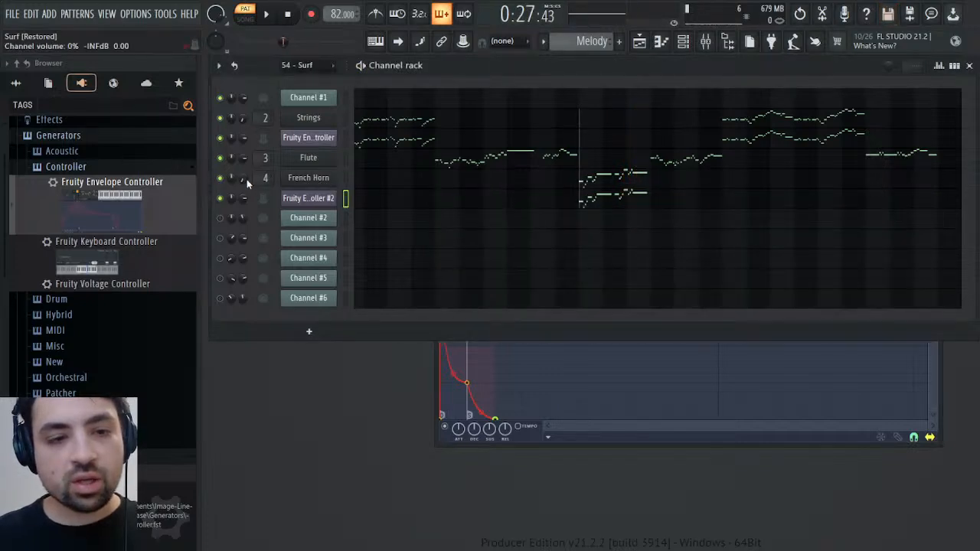
pyautogui.click(290, 209)
pyautogui.press('Delete')
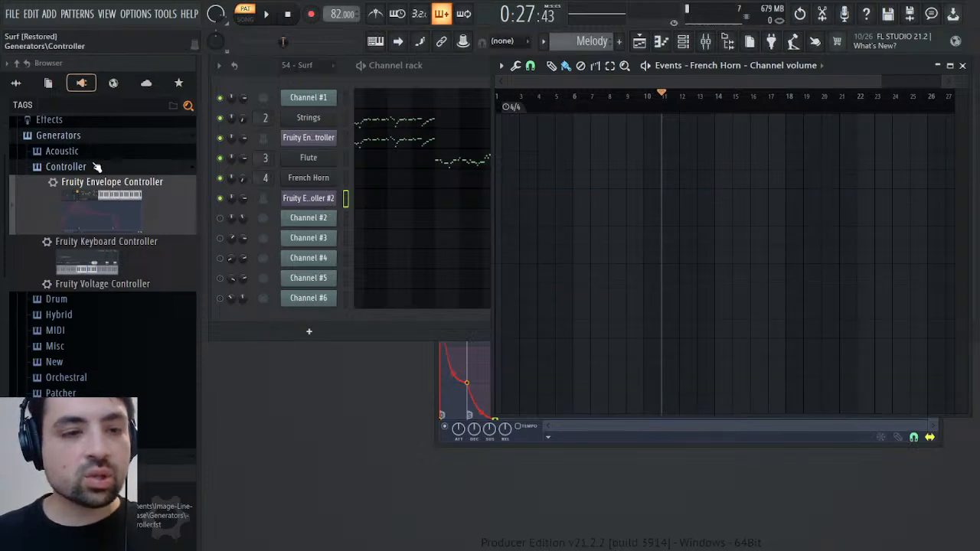
pyautogui.scroll(1, 96, 167)
pyautogui.click(48, 82)
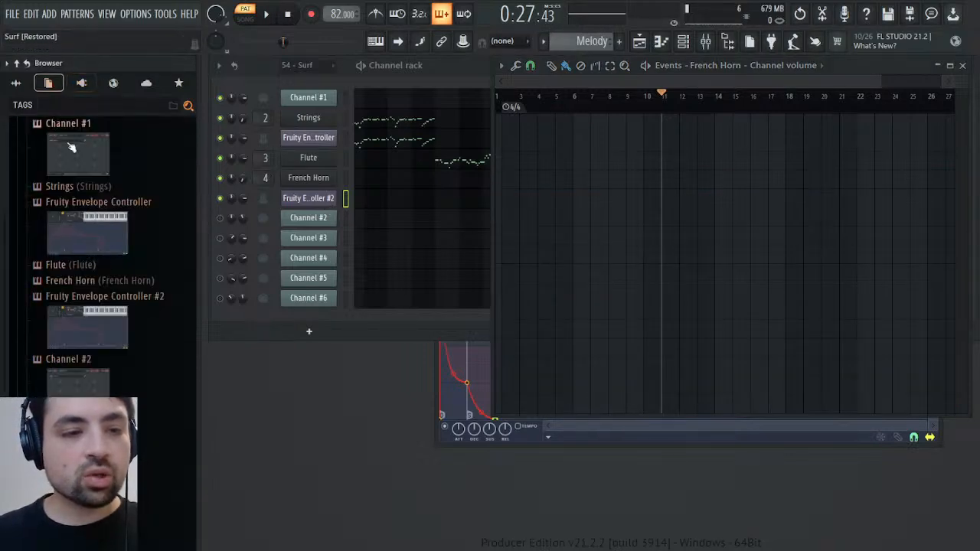
pyautogui.click(77, 282)
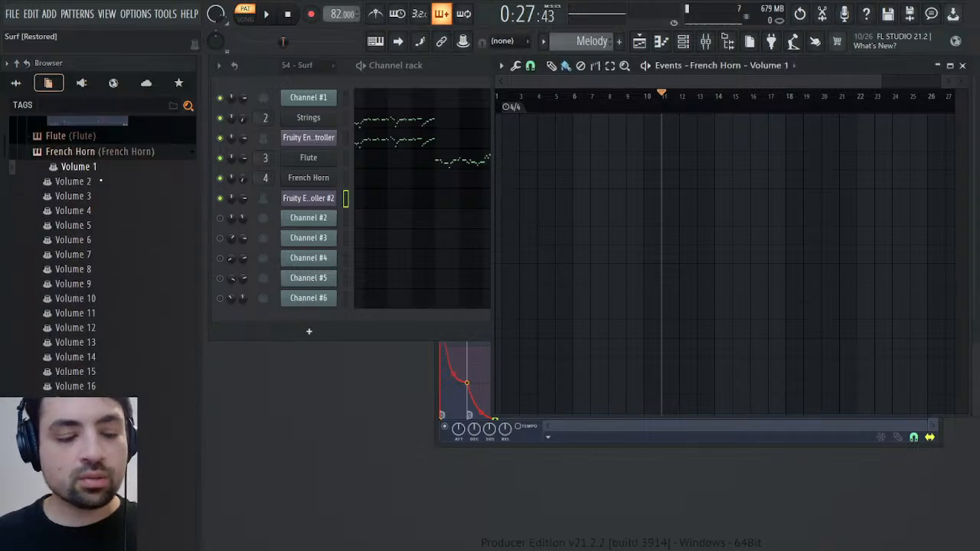
pyautogui.hotkey('ctrl', 'v')
# Listen to the French Horn passage from bar 11 with the Volume 1 events and close the event editor
pyautogui.press('space')
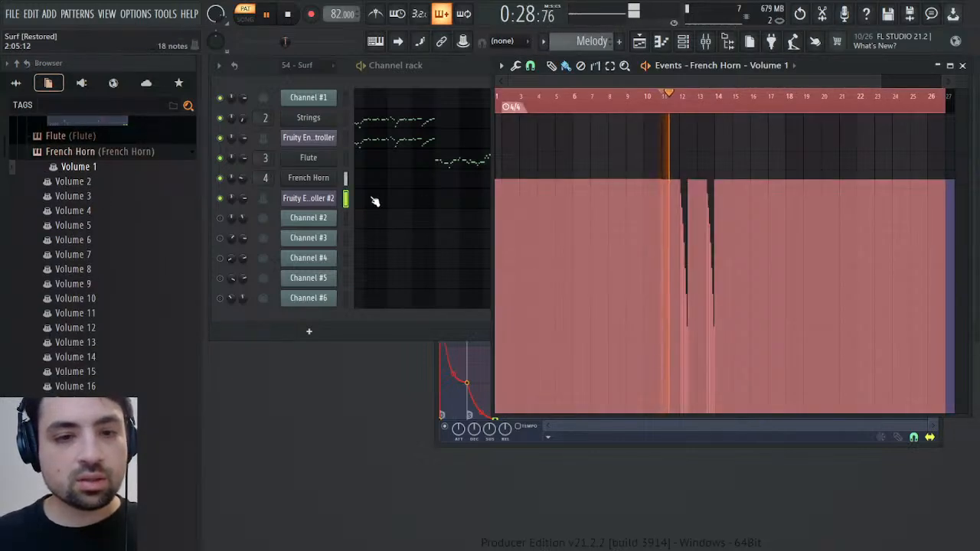
pyautogui.click(246, 180)
pyautogui.press('space')
pyautogui.press('space')
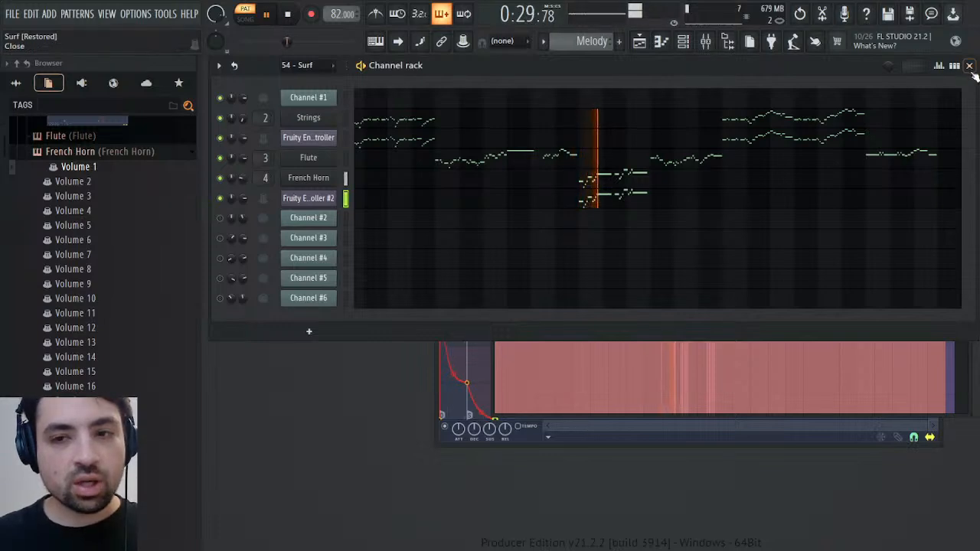
pyautogui.click(935, 416)
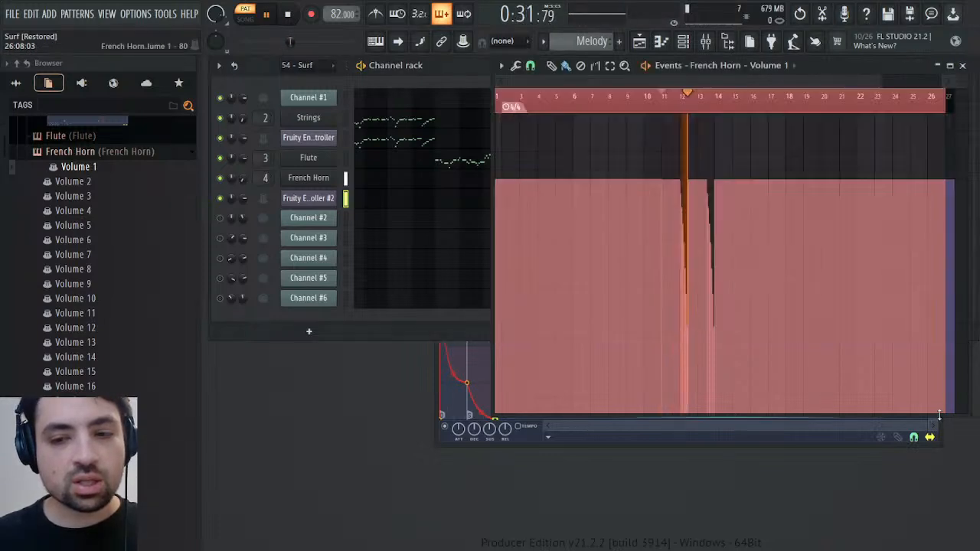
pyautogui.click(956, 67)
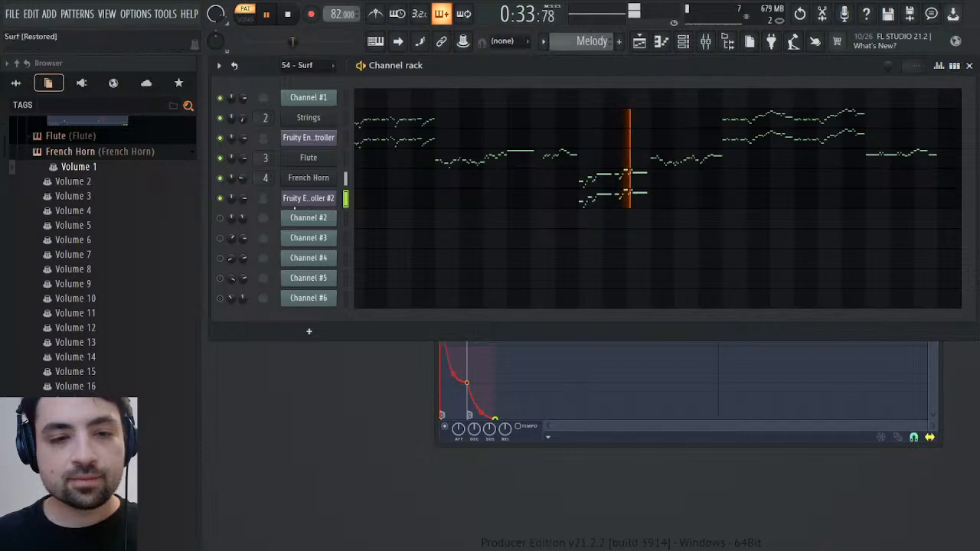
pyautogui.press('space')
# Raise the sustain point of Fruity Envelope Controller #2 to about half height and straighten its decay curve during playback
pyautogui.click(308, 198)
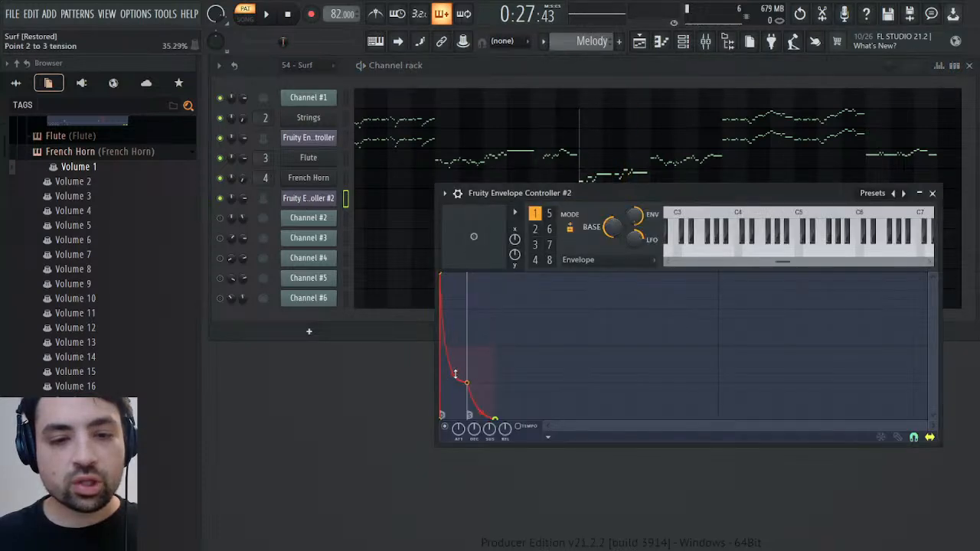
pyautogui.press('space')
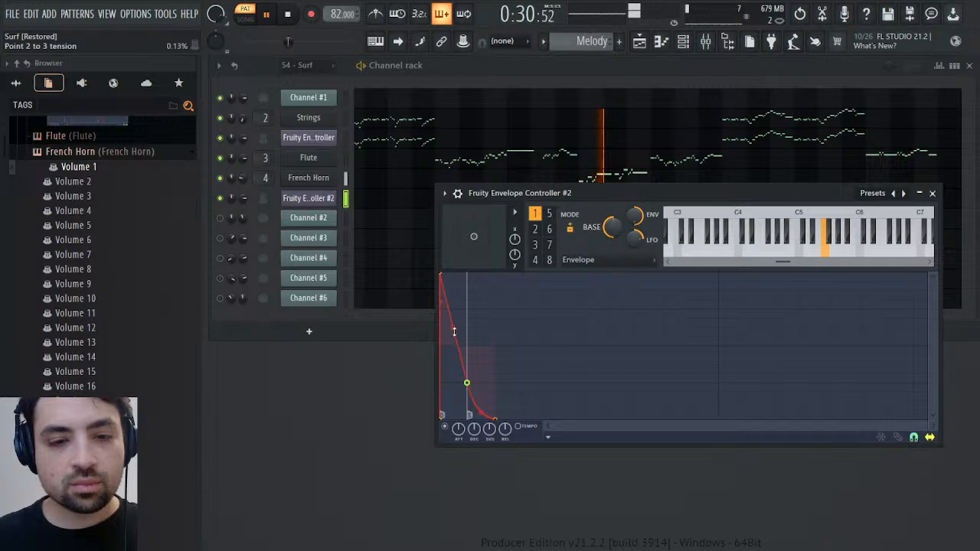
pyautogui.moveTo(466, 382); pyautogui.dragTo(456, 342)
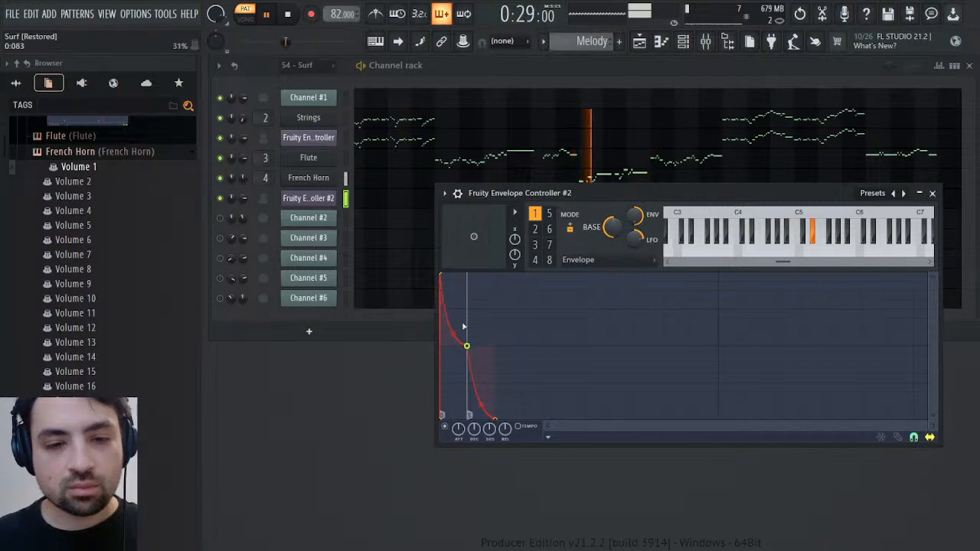
pyautogui.rightClick(466, 329)
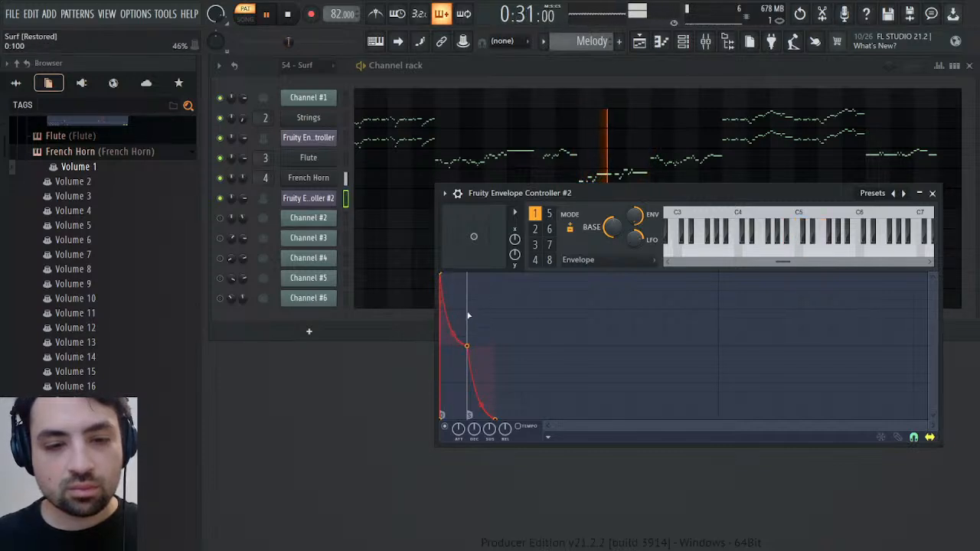
pyautogui.rightClick(466, 327)
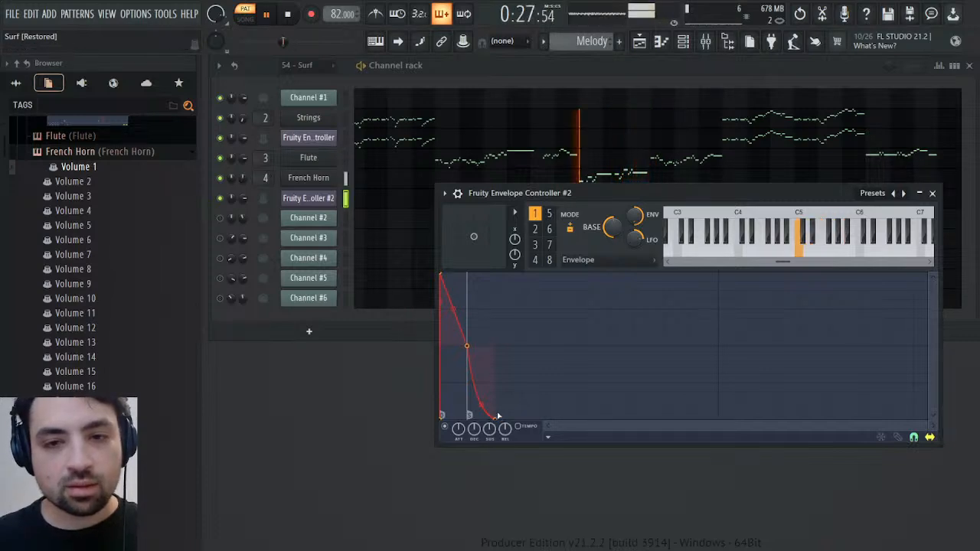
# Check the French Horn channel's instrument and miscellaneous settings while the passage plays
pyautogui.click(309, 178)
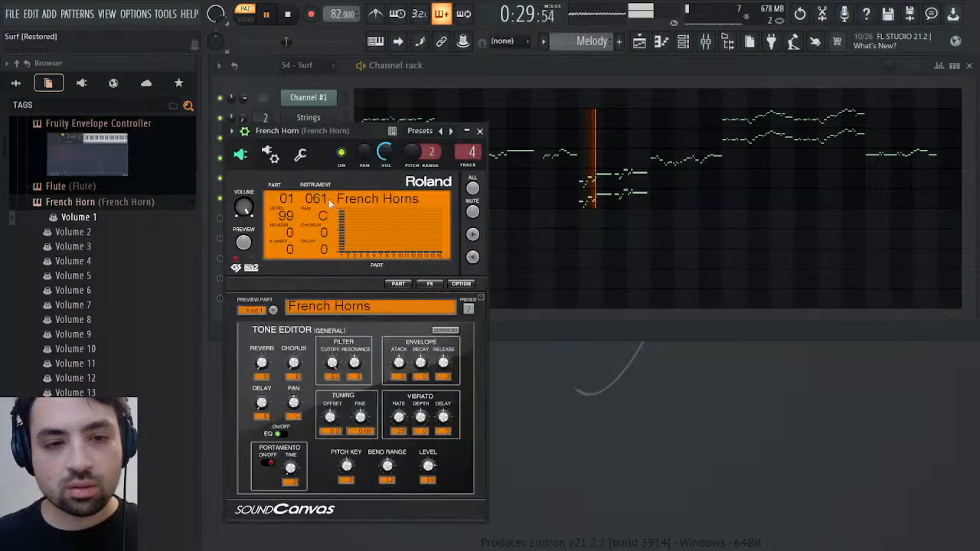
pyautogui.click(299, 162)
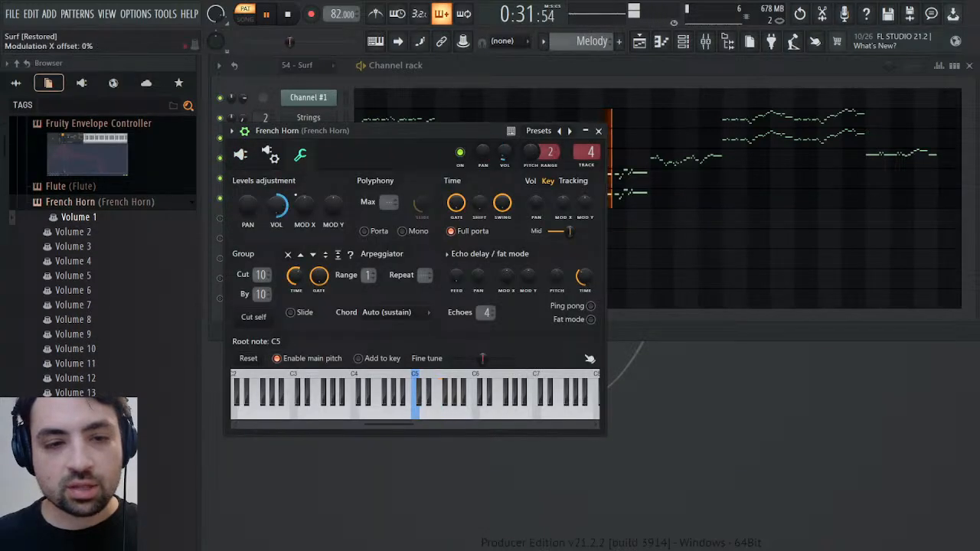
pyautogui.click(598, 131)
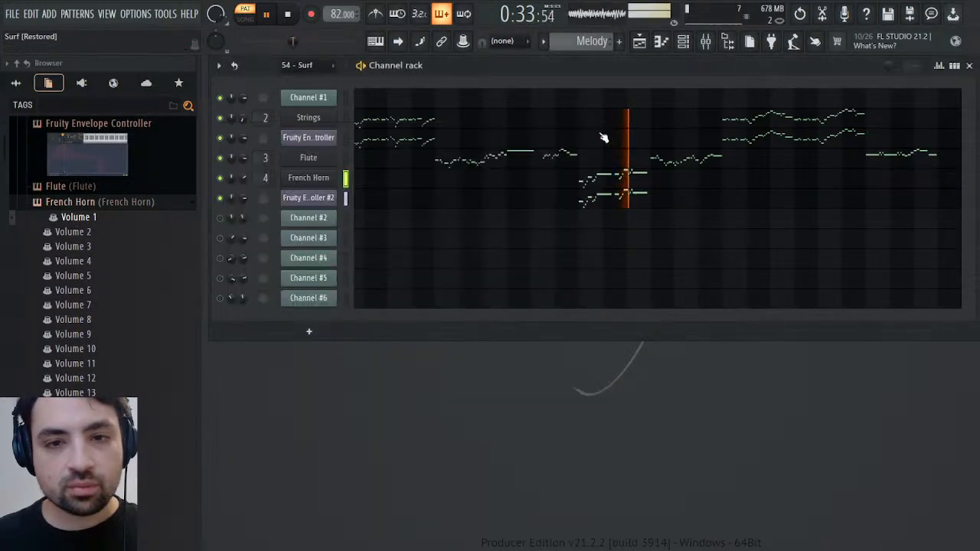
pyautogui.click(295, 182)
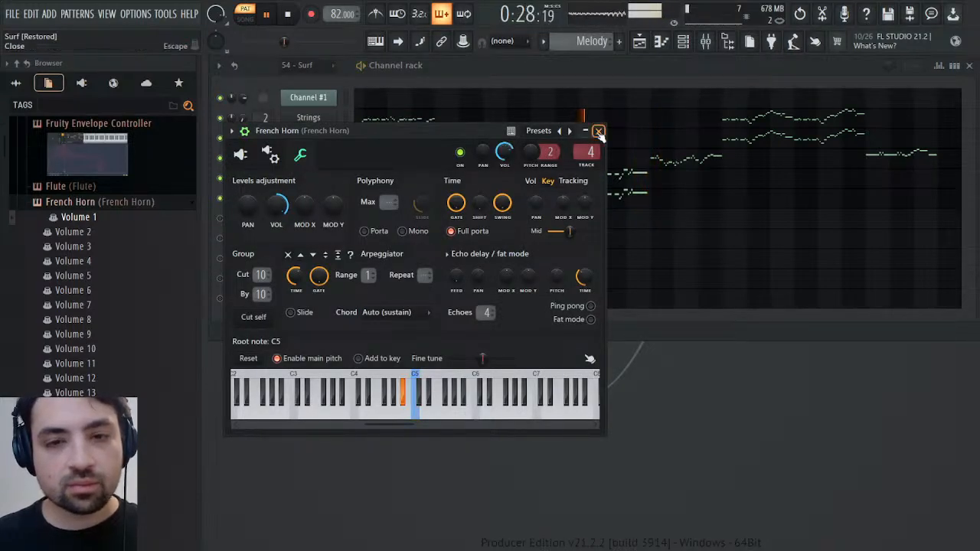
pyautogui.click(599, 130)
pyautogui.press('space')
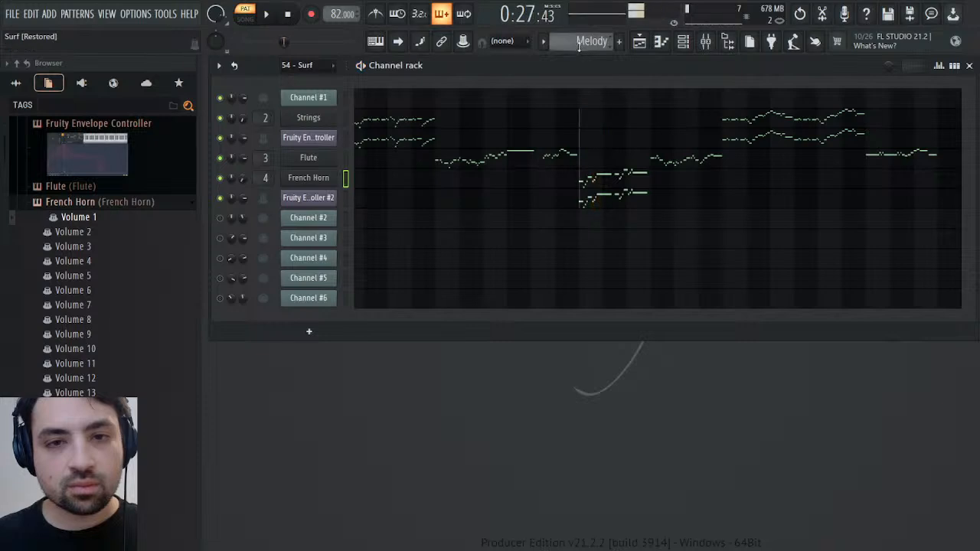
# Alternate between the 54 - Surf and Melody patterns from bar 11 to compare the original with the reshaped French Horn
pyautogui.scroll(1, 580, 47)
pyautogui.press('space')
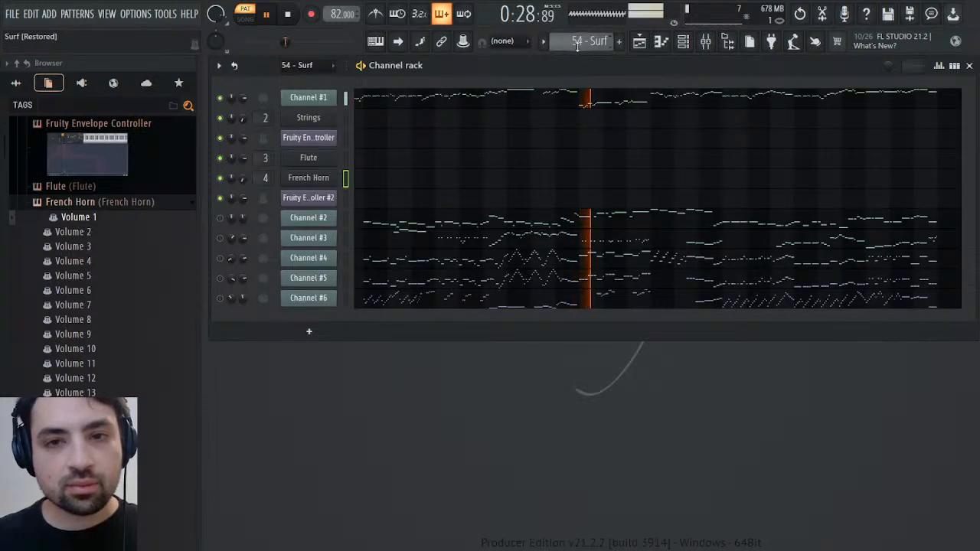
pyautogui.scroll(-1, 589, 43)
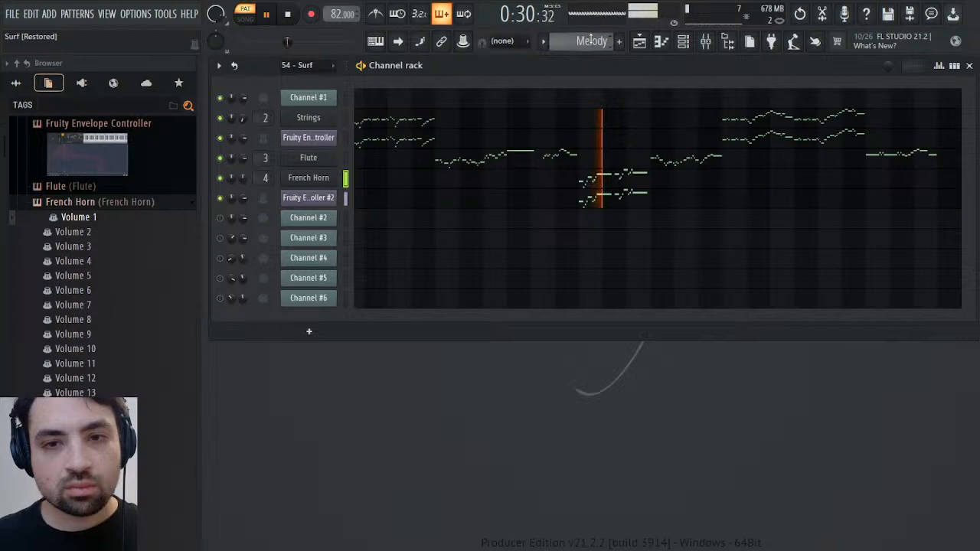
pyautogui.scroll(1, 591, 39)
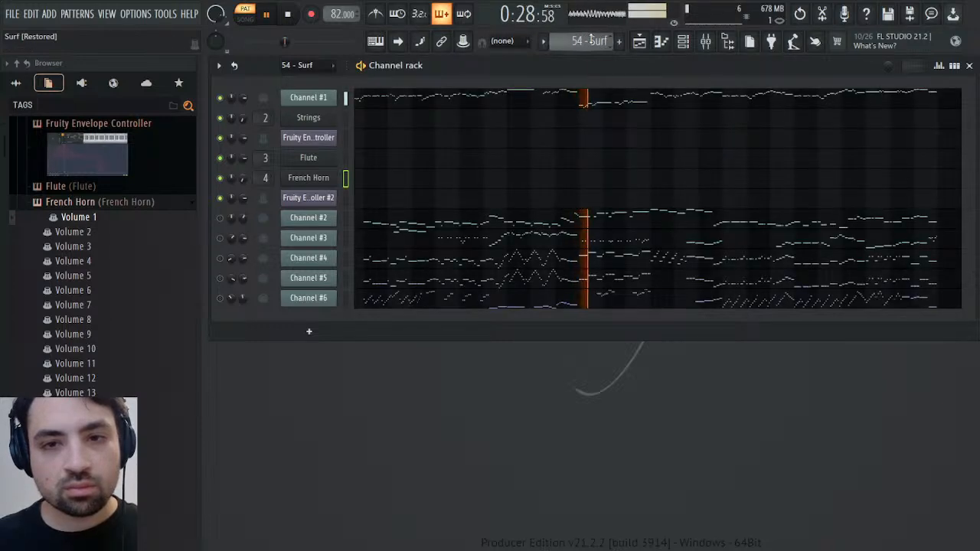
pyautogui.scroll(-1, 578, 42)
pyautogui.press('space')
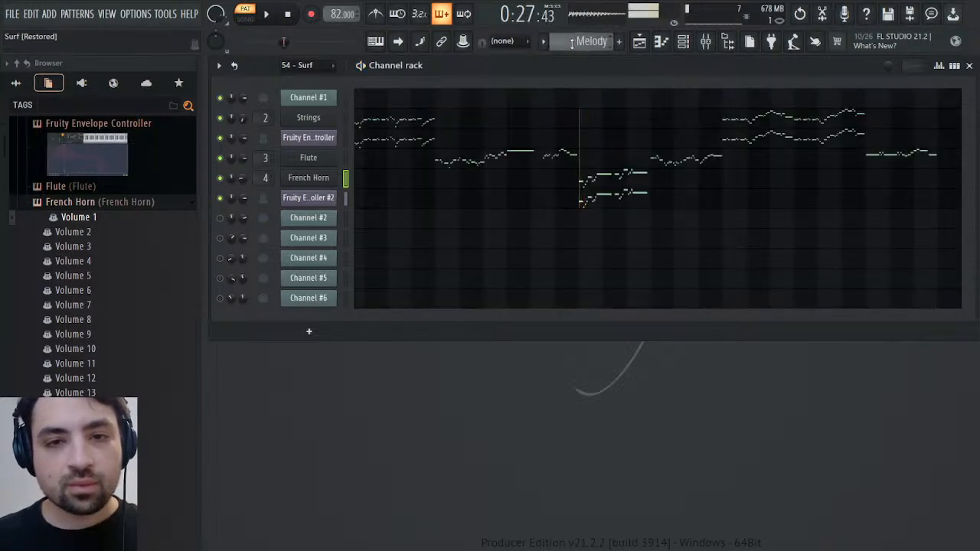
pyautogui.press('space')
# Reduce the high frequencies with the French Horn mixer track's EQ and compare the result against the 54 - Surf pattern
pyautogui.press('space')
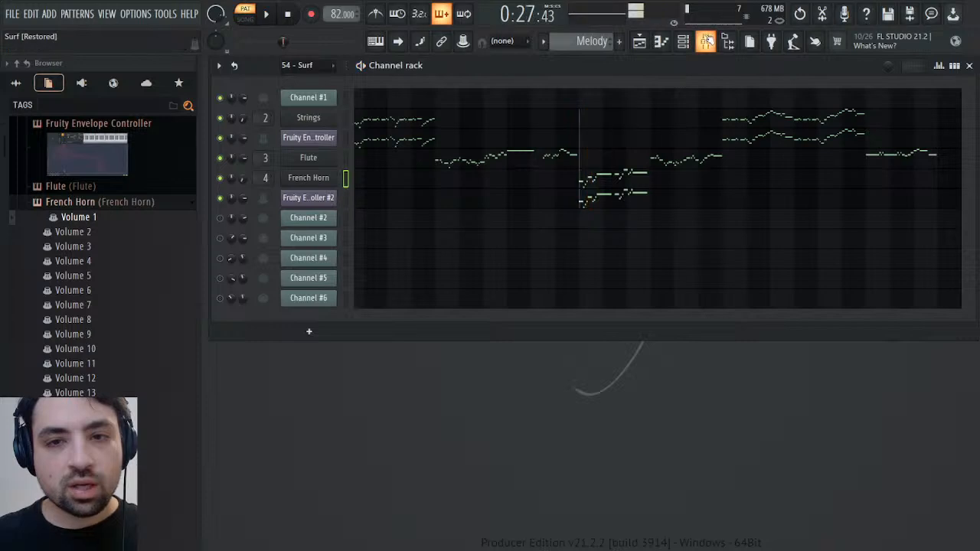
pyautogui.click(706, 42)
pyautogui.moveTo(924, 389); pyautogui.dragTo(958, 373)
pyautogui.press('space')
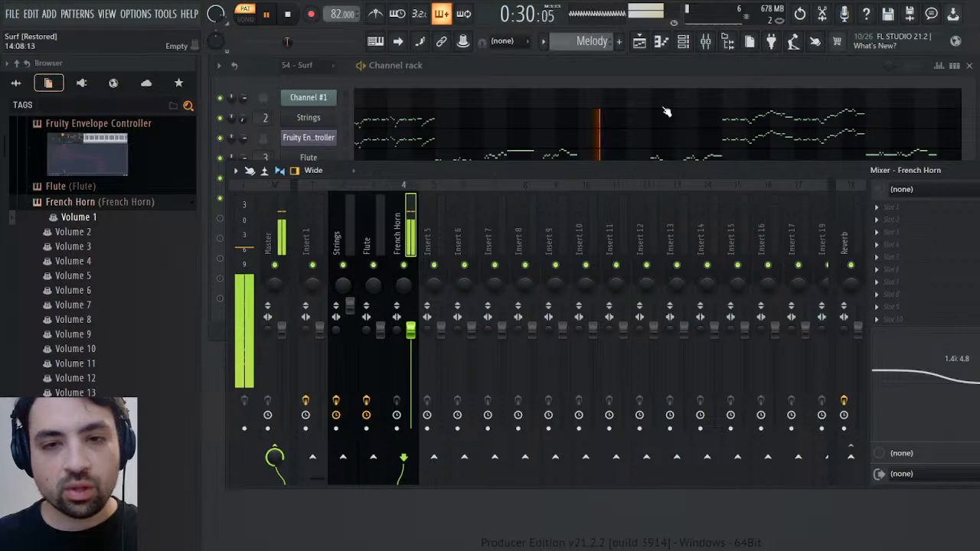
pyautogui.scroll(1, 599, 41)
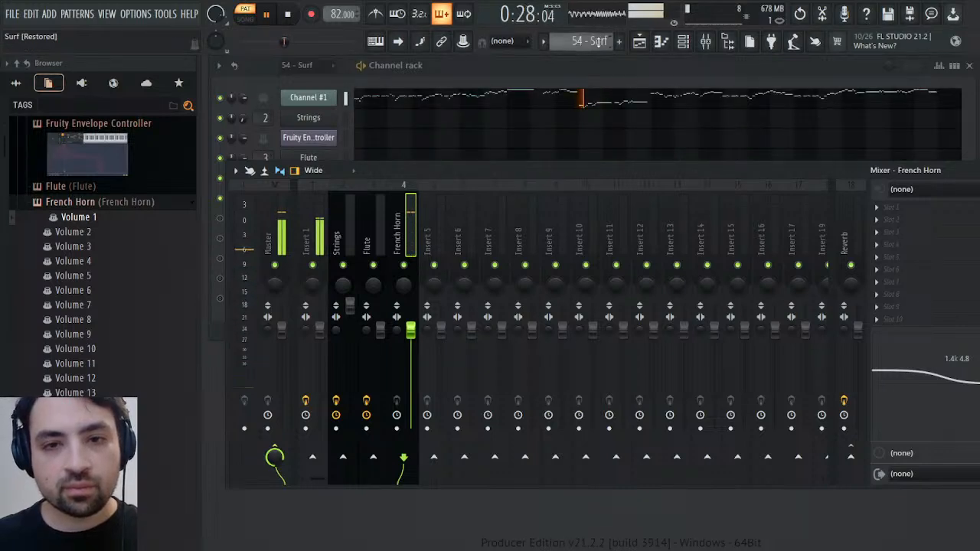
pyautogui.scroll(-1, 599, 42)
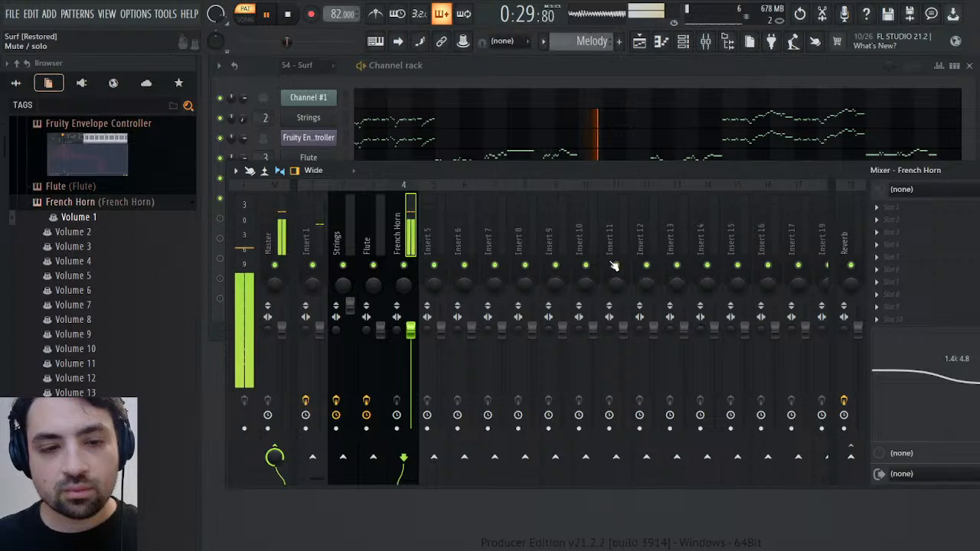
pyautogui.press('space')
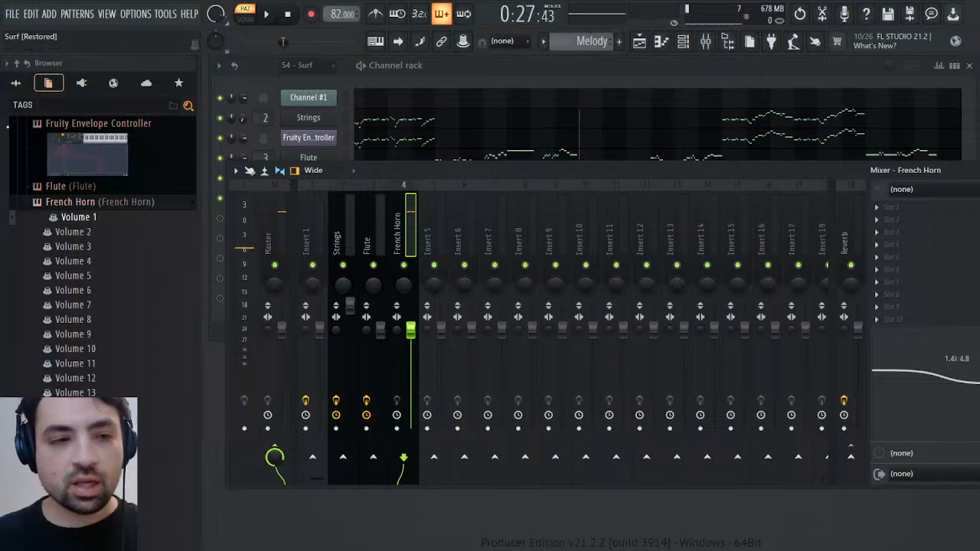
# Load the Mixer preset from the Remasters & Origins folder onto the French Horn's mixer track and listen to the passage
pyautogui.click(15, 82)
pyautogui.moveTo(62, 352); pyautogui.dragTo(655, 323)
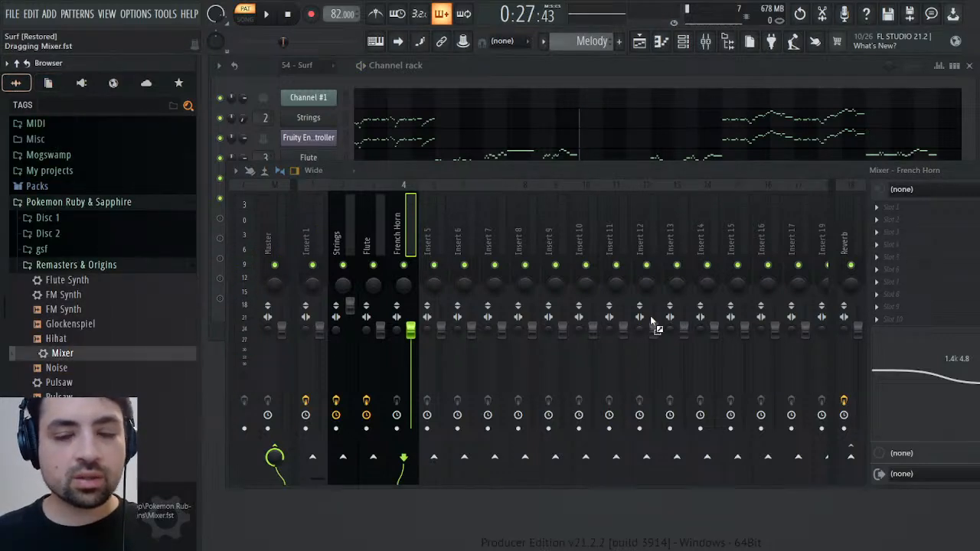
pyautogui.moveTo(924, 242); pyautogui.dragTo(926, 249)
pyautogui.press('space')
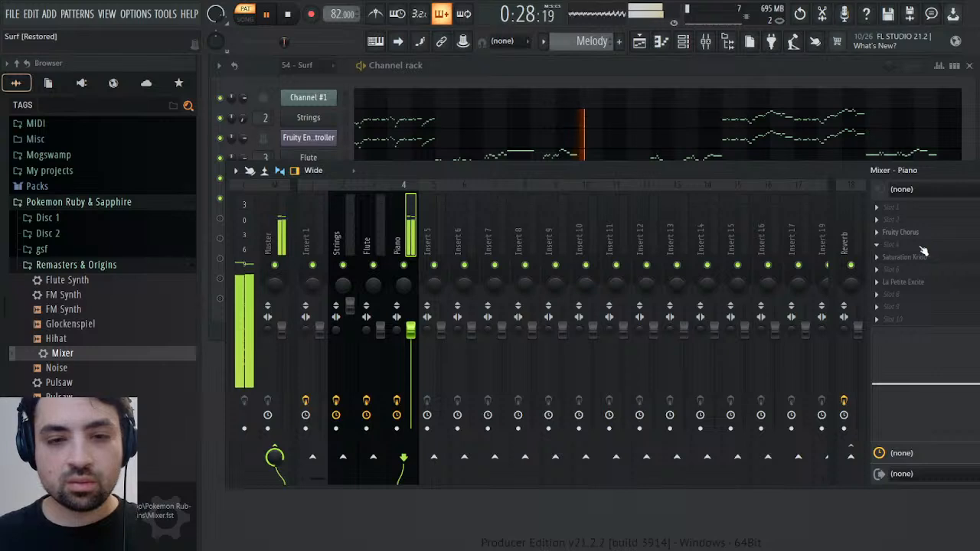
pyautogui.press('space')
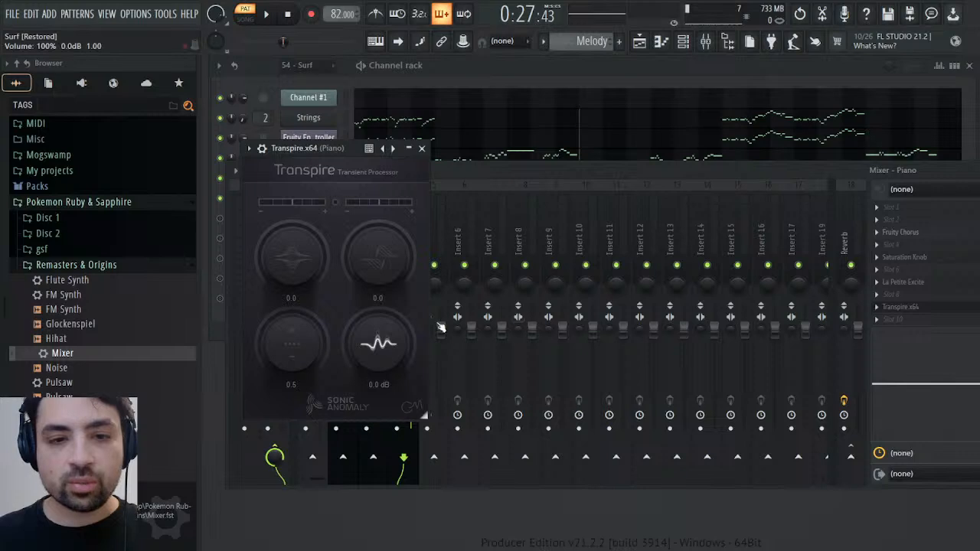
# Set the Transpire transient amounts to 3.1 and 0.7 on the French Horn's mixer track while the passage plays
pyautogui.press('space')
pyautogui.moveTo(333, 201); pyautogui.dragTo(340, 227)
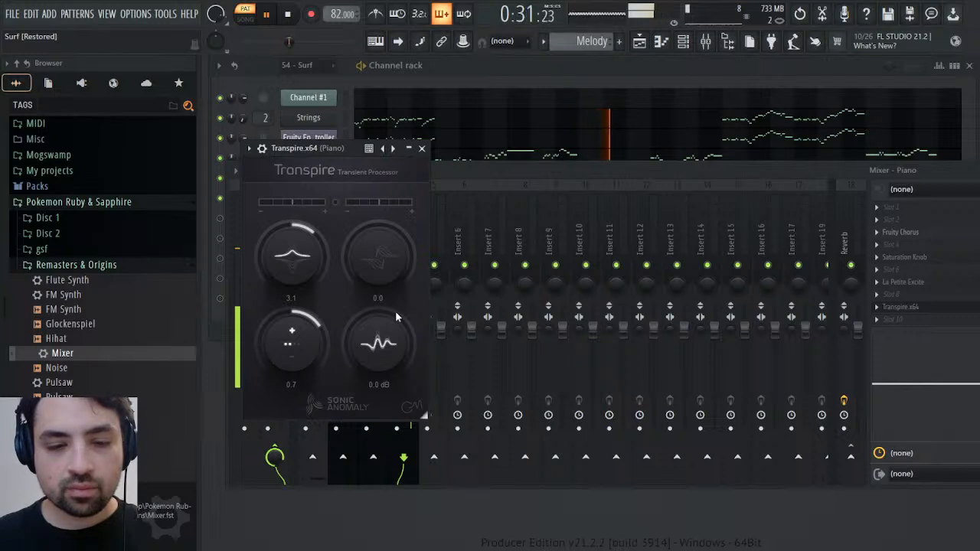
pyautogui.click(422, 148)
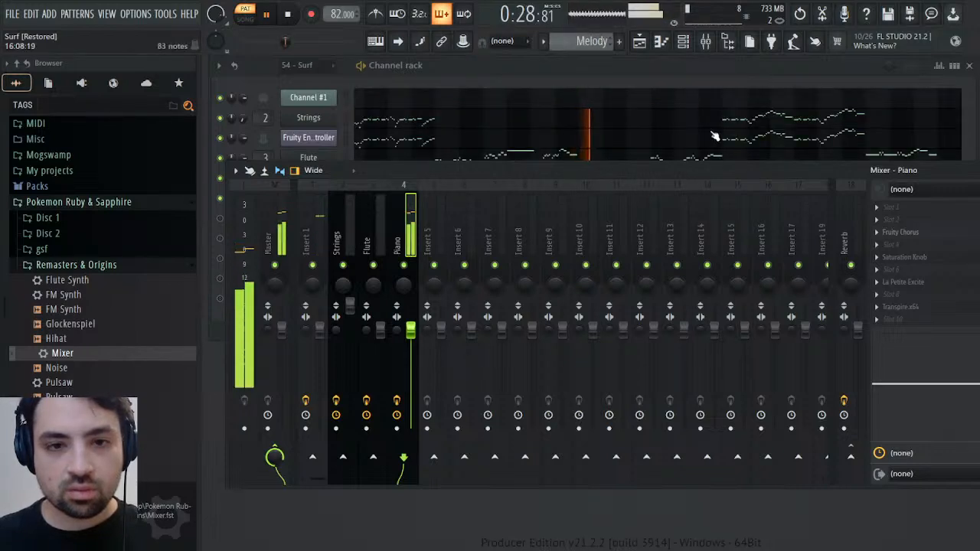
pyautogui.press('F9')
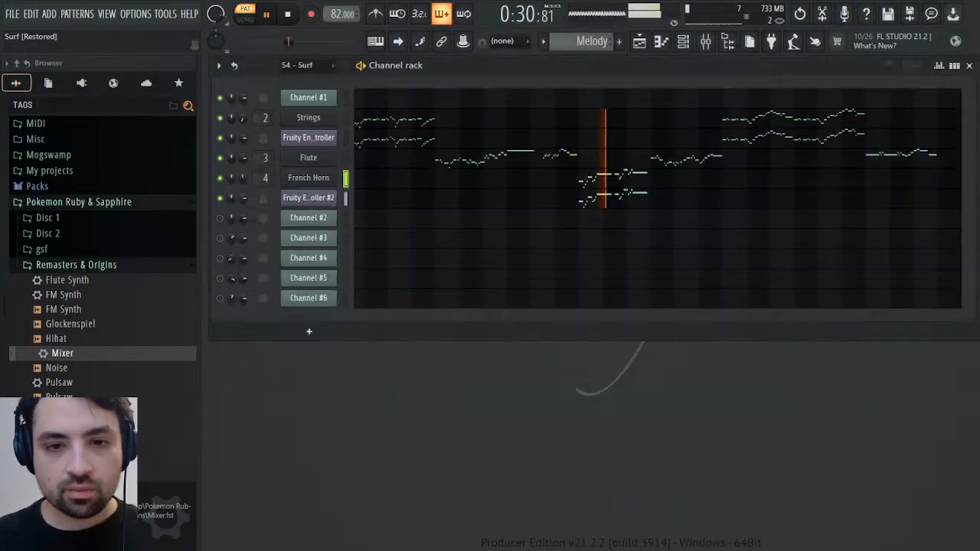
# Lengthen the decay in Fruity Envelope Controller #2 and bend it into a steeper initial drop while listening to the passage
pyautogui.press('space')
pyautogui.click(322, 198)
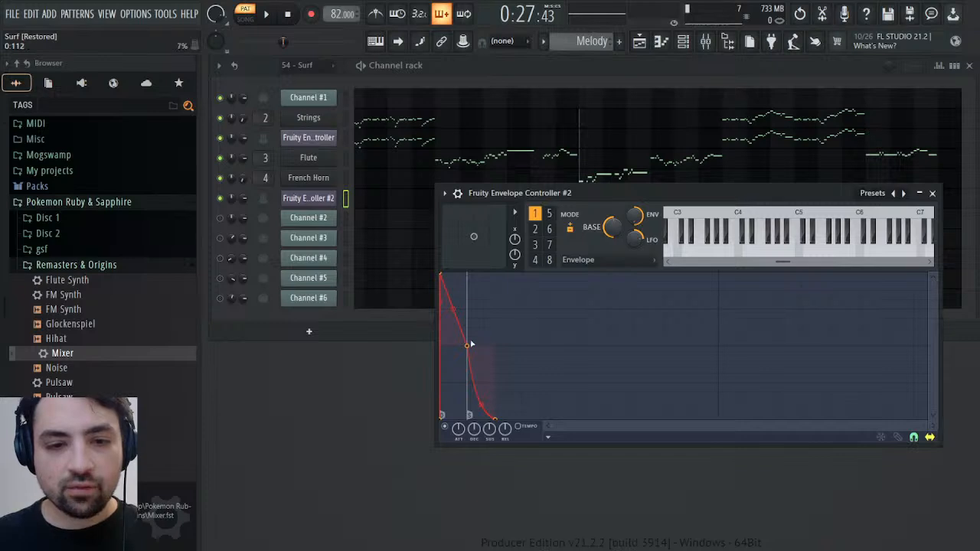
pyautogui.moveTo(480, 347); pyautogui.dragTo(492, 343)
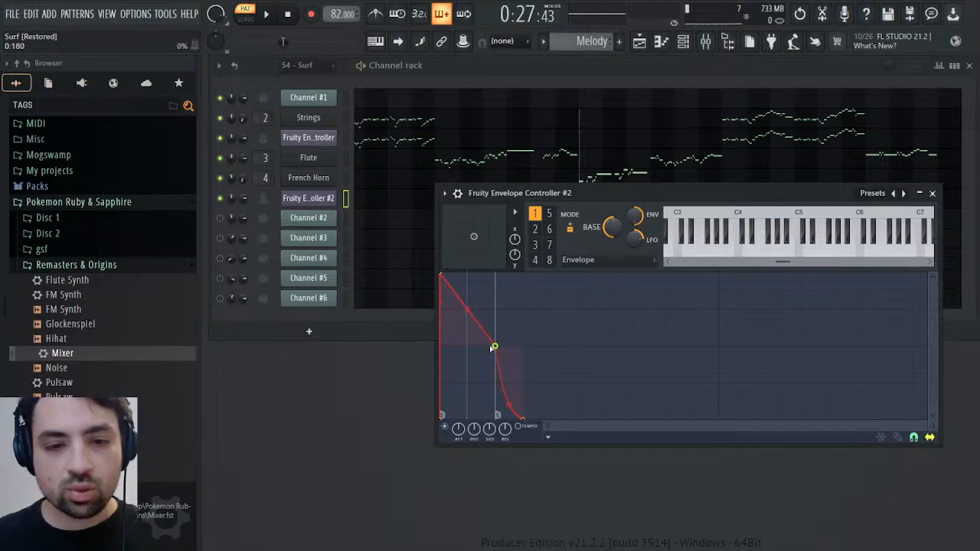
pyautogui.press('space')
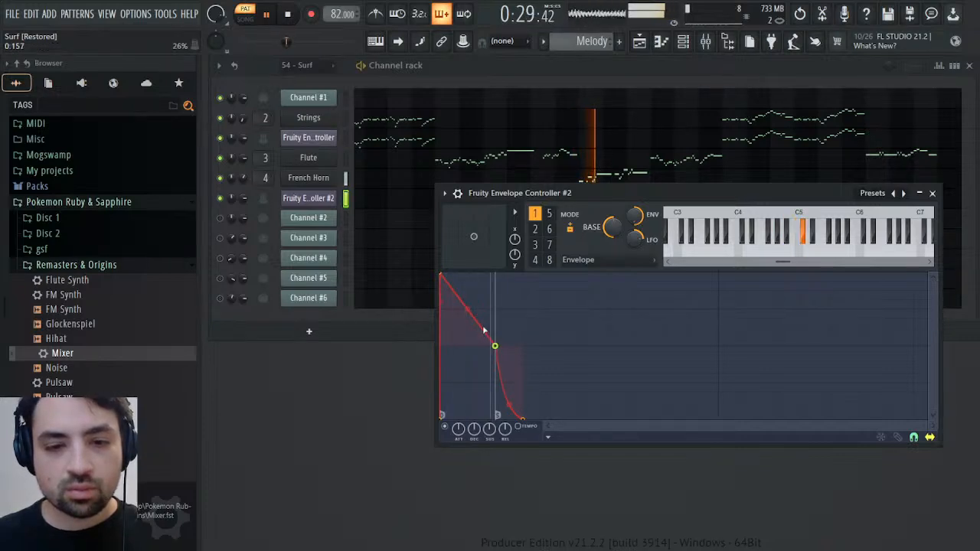
pyautogui.moveTo(465, 311); pyautogui.dragTo(467, 328)
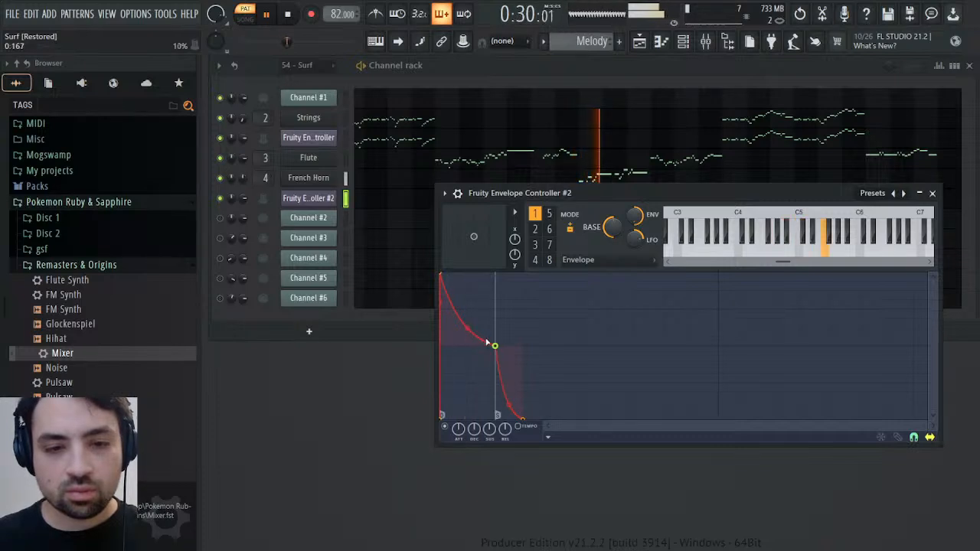
pyautogui.moveTo(472, 331); pyautogui.dragTo(468, 337)
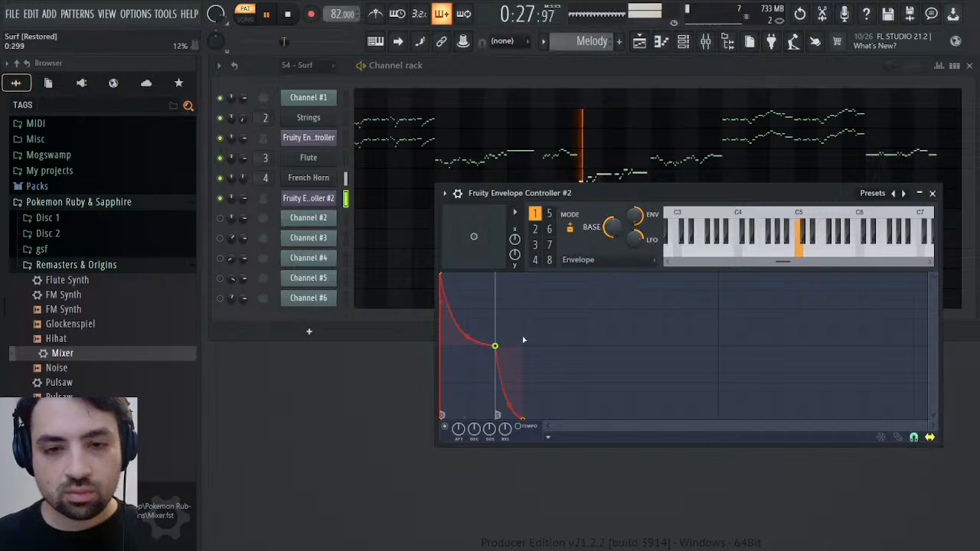
pyautogui.click(922, 193)
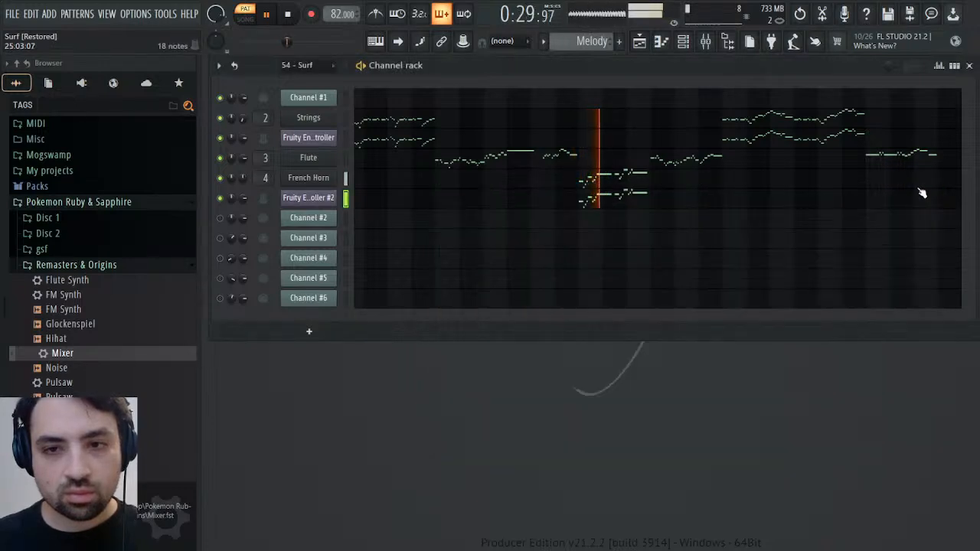
# Lower the French Horn's mixer track to about 89% volume and compare it with the 54 - Surf pattern
pyautogui.click(705, 40)
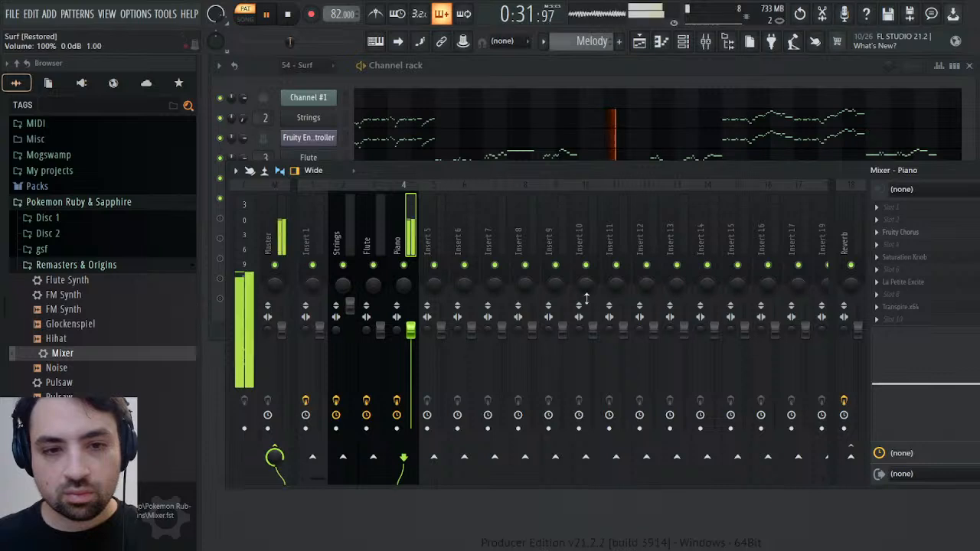
pyautogui.moveTo(410, 329); pyautogui.dragTo(412, 338)
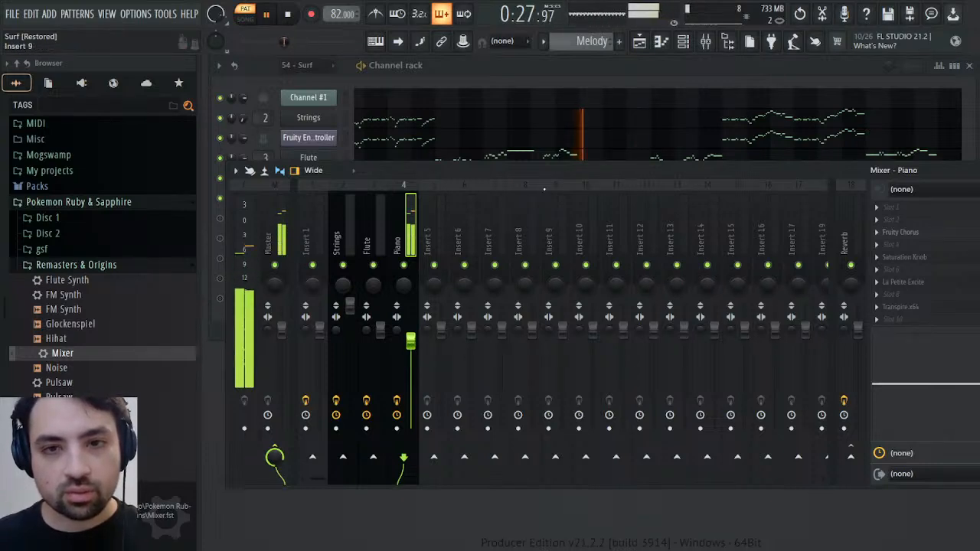
pyautogui.scroll(1, 579, 46)
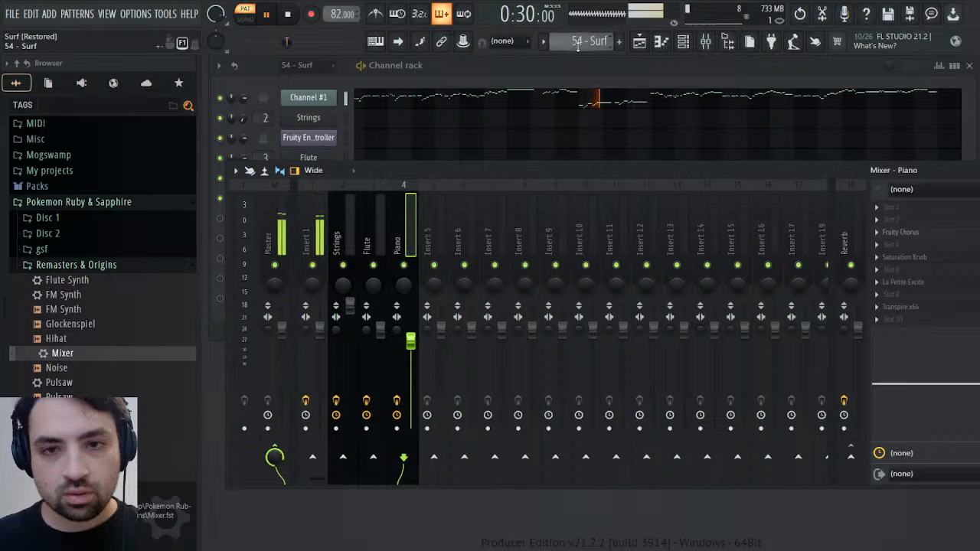
pyautogui.scroll(-1, 578, 46)
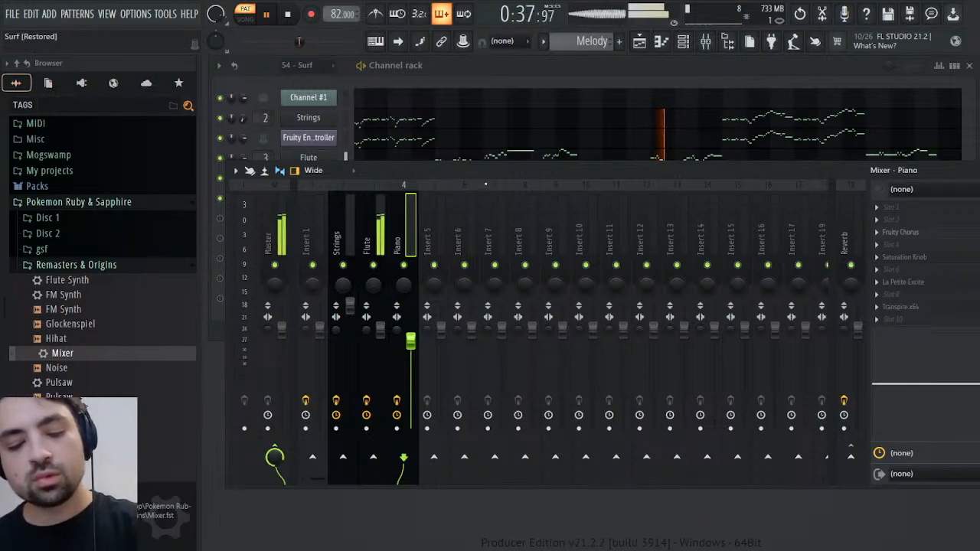
# Rename the mixer track as French Horn and route it only to the Reverb track instead of the Master
pyautogui.press('Return')
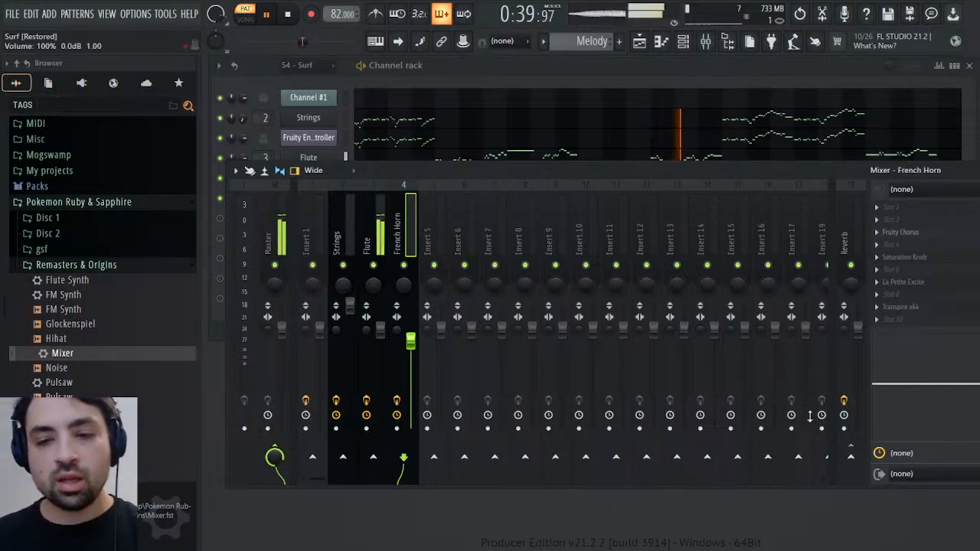
pyautogui.click(851, 457)
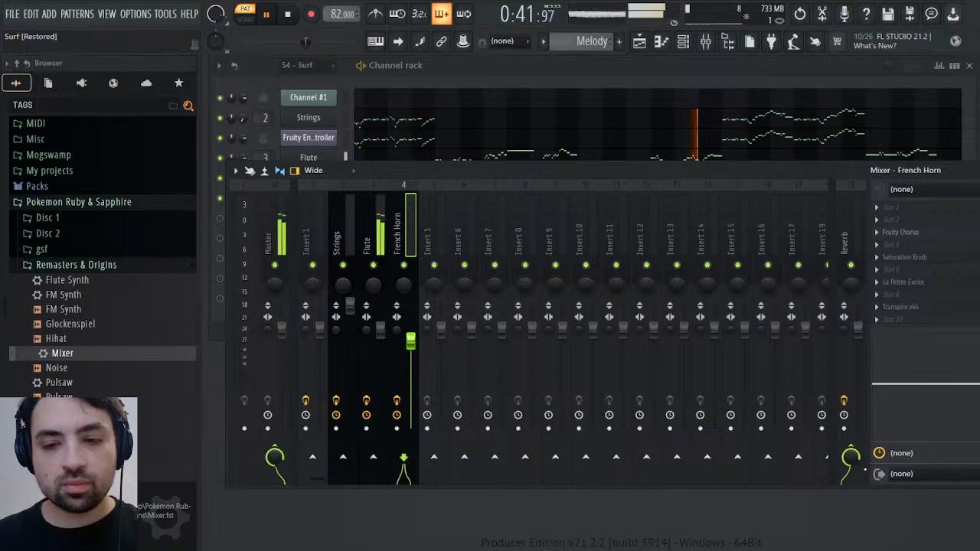
pyautogui.click(851, 457)
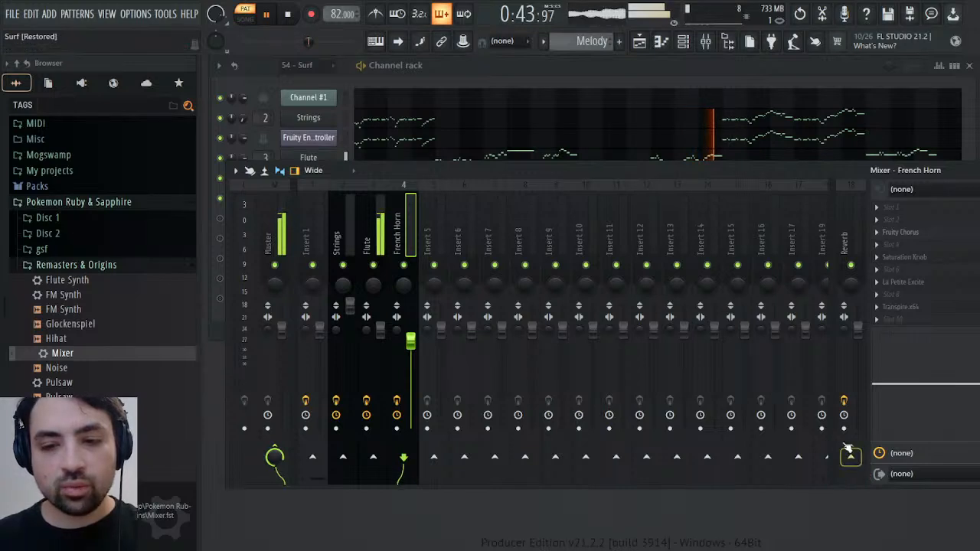
pyautogui.click(851, 457)
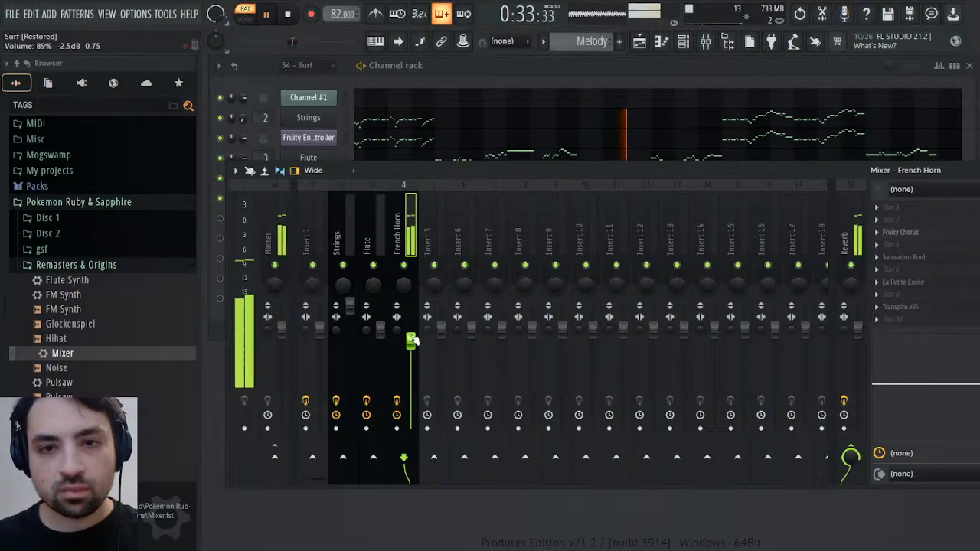
# Compare the reverberated French Horn with the 54 - Surf pattern and raise its mixer level slightly
pyautogui.scroll(1, 580, 46)
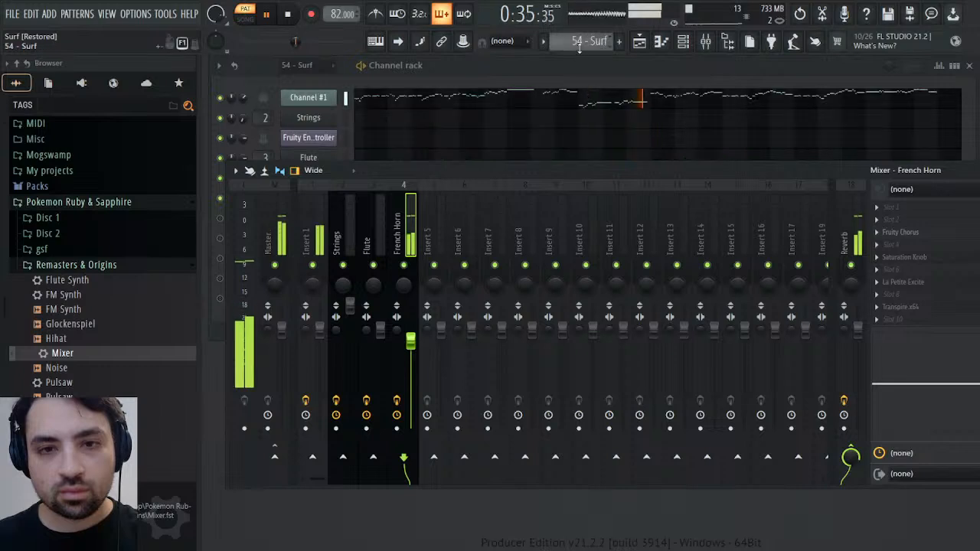
pyautogui.scroll(-1, 577, 47)
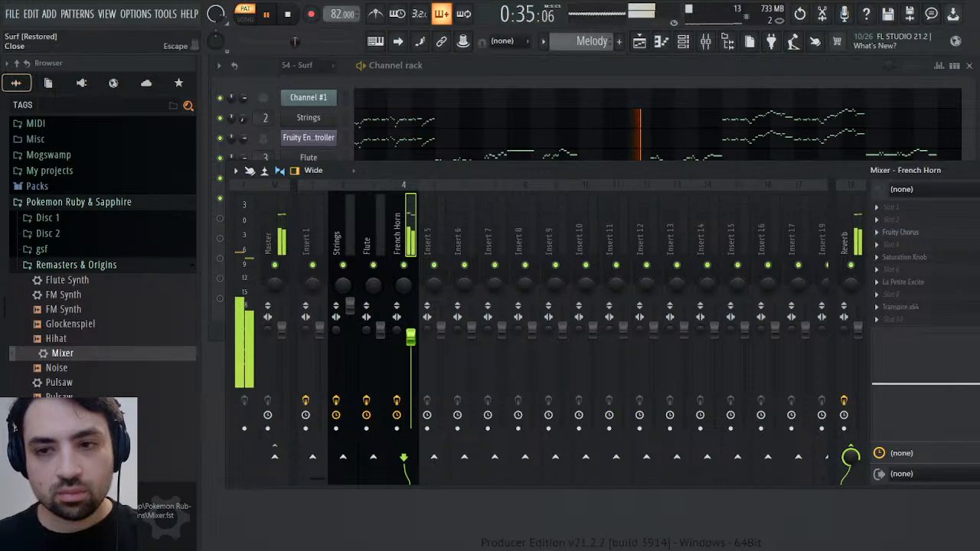
pyautogui.click(971, 171)
pyautogui.press('space')
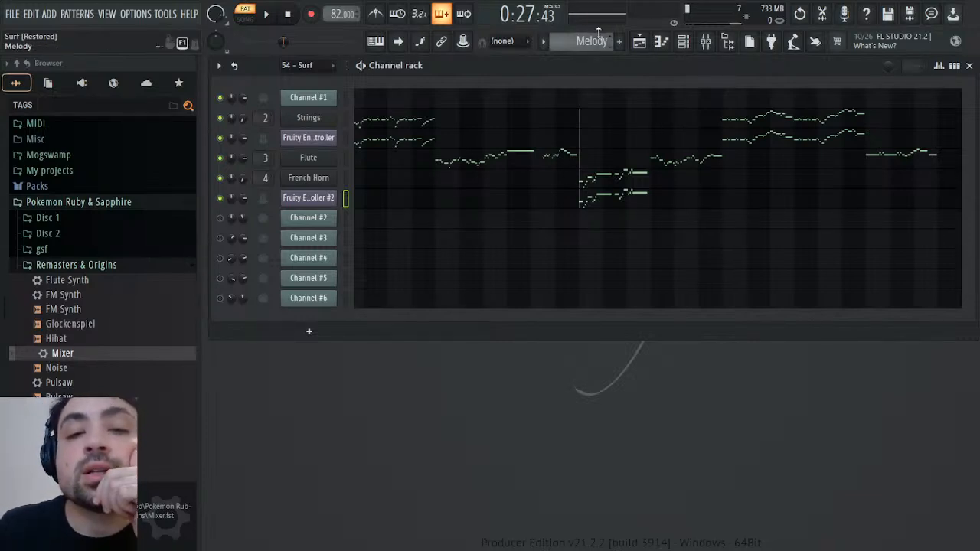
# Play the 54 - Surf pattern from the start with Channel #2 audible instead of Channel #1, and examine its MIDI patch and patch events
pyautogui.scroll(1, 596, 36)
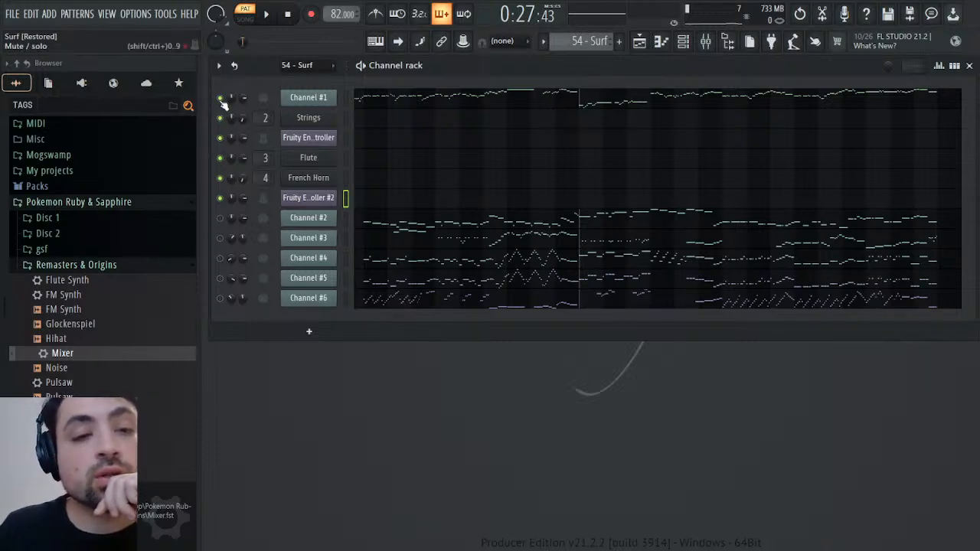
pyautogui.click(286, 17)
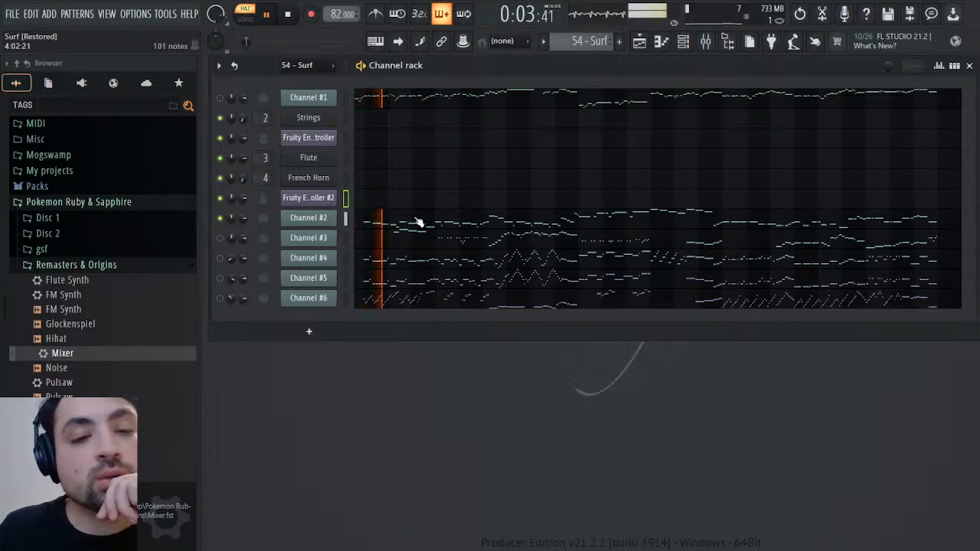
pyautogui.click(324, 218)
pyautogui.rightClick(401, 157)
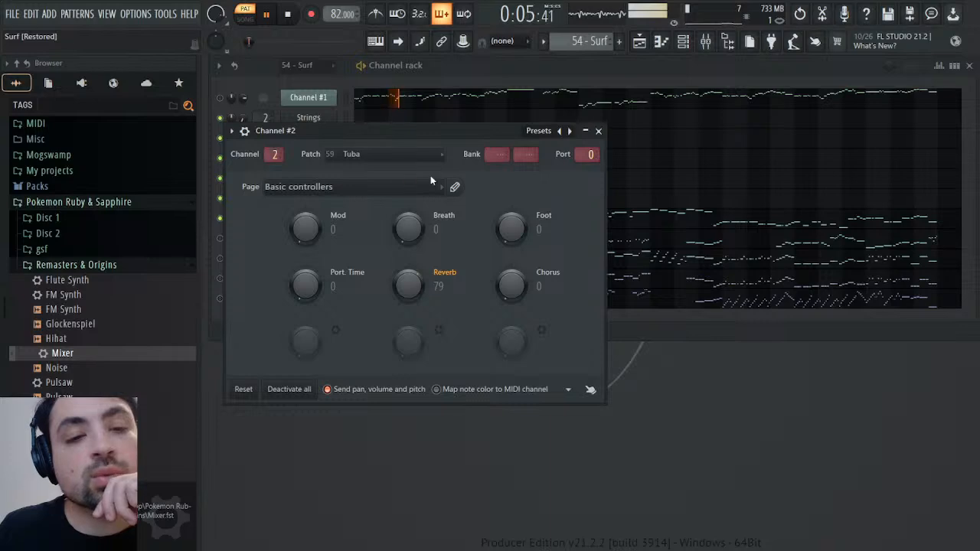
pyautogui.click(430, 176)
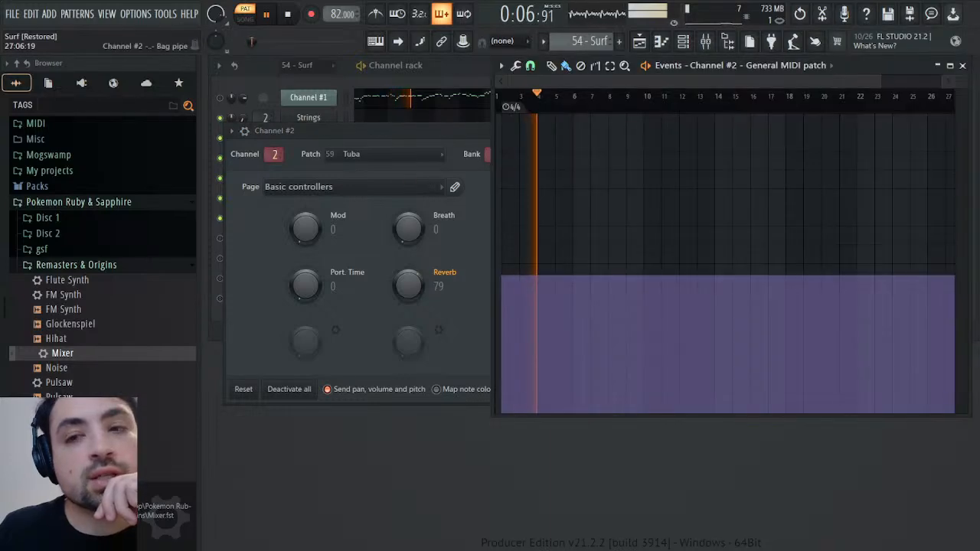
pyautogui.click(963, 66)
pyautogui.click(600, 131)
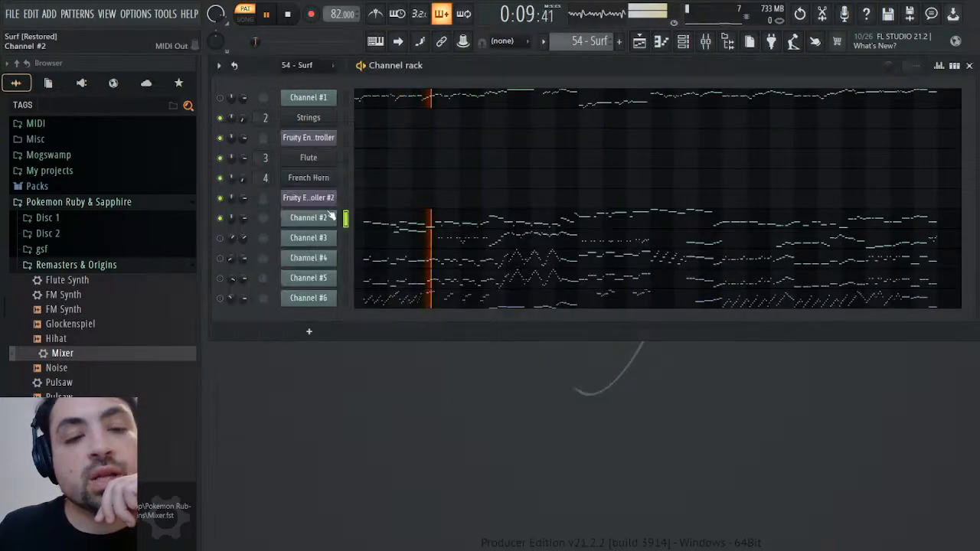
# Examine Channel #2's panning and volume events in the 54 - Surf pattern
pyautogui.click(251, 234)
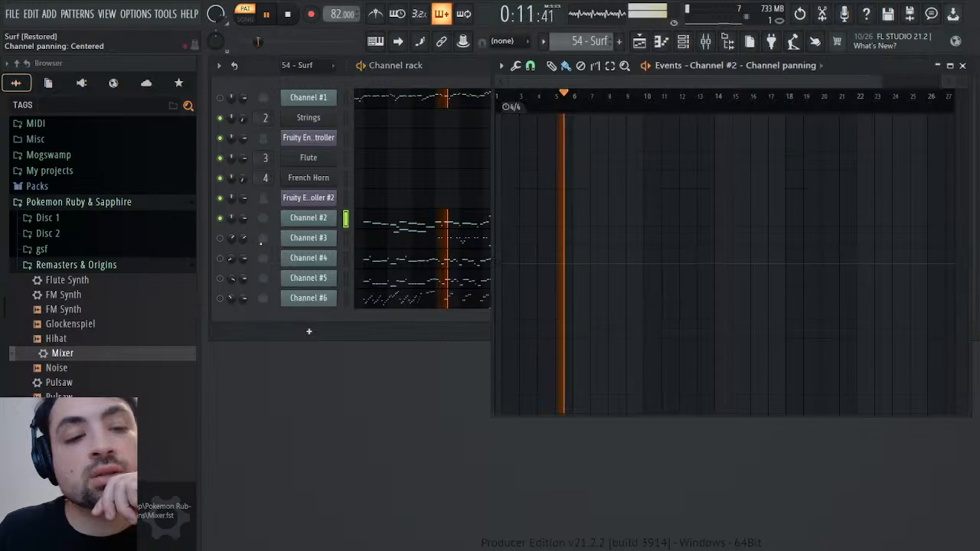
pyautogui.rightClick(244, 218)
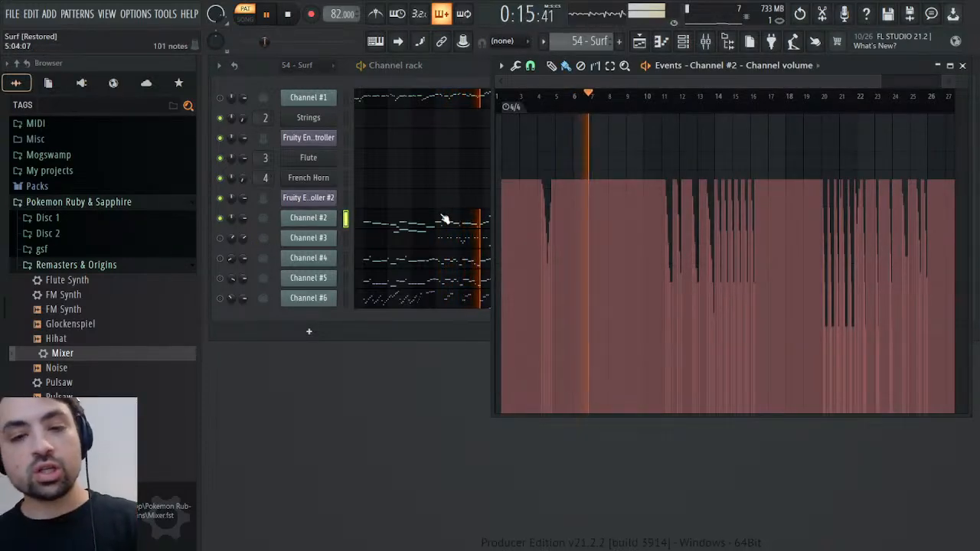
pyautogui.click(345, 219)
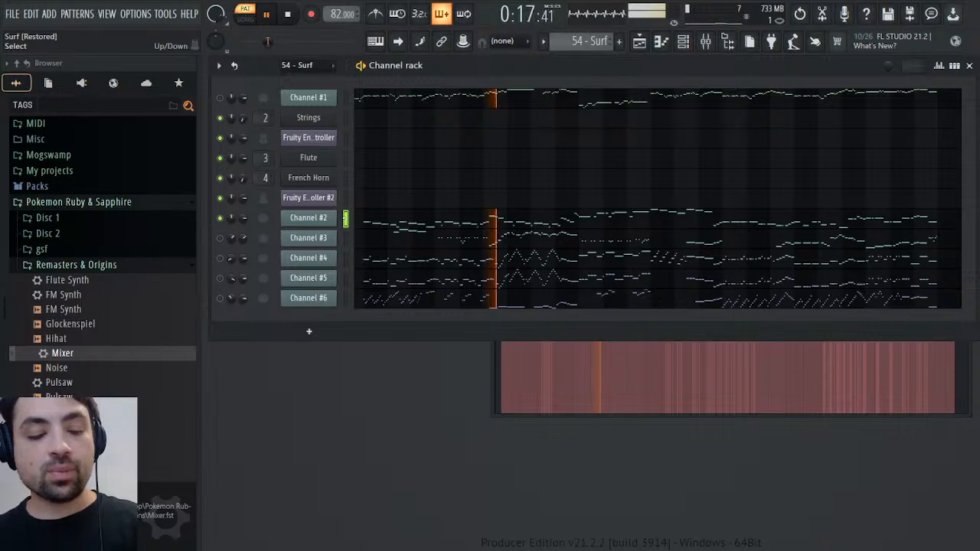
# Stop playback and create a new empty pattern named Bass
pyautogui.scroll(-1, 586, 42)
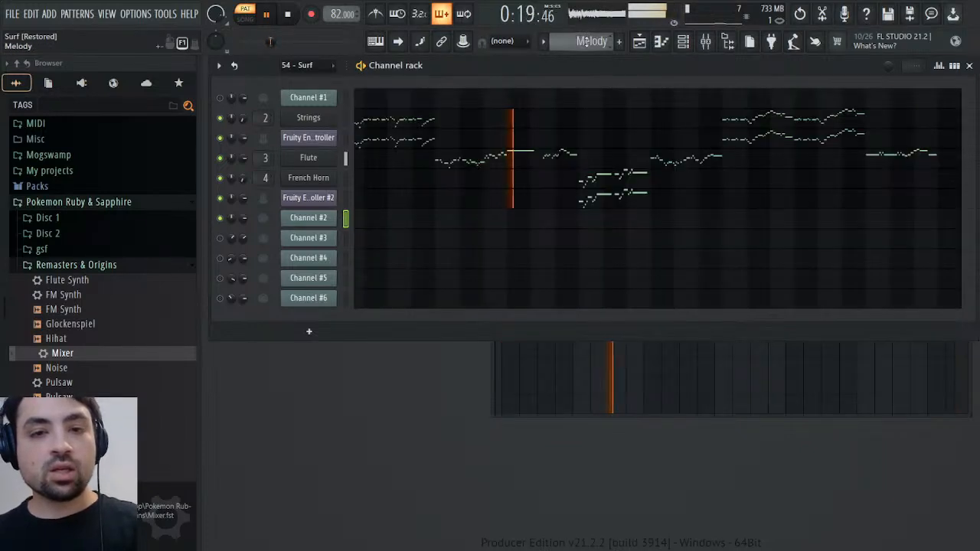
pyautogui.press('space')
pyautogui.press('F4')
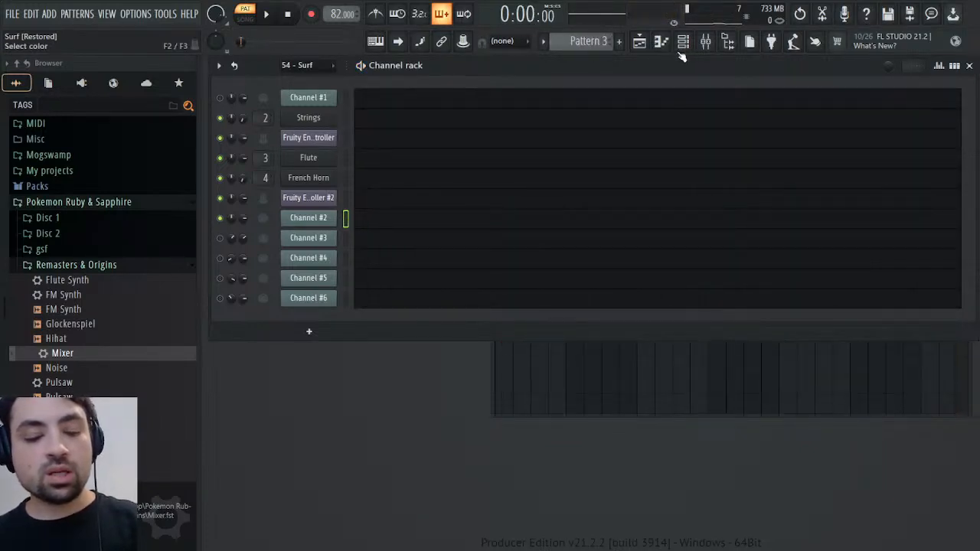
pyautogui.write('Bass')
pyautogui.press('Return')
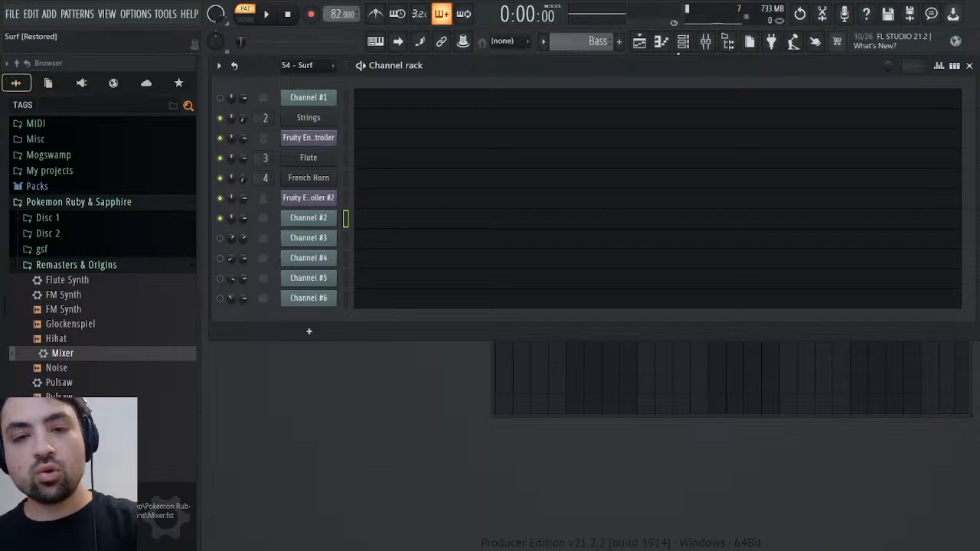
# Add a SOUND Canvas VA channel from the Vintage generators, set part 01 to Tuba and display its part list
pyautogui.click(81, 83)
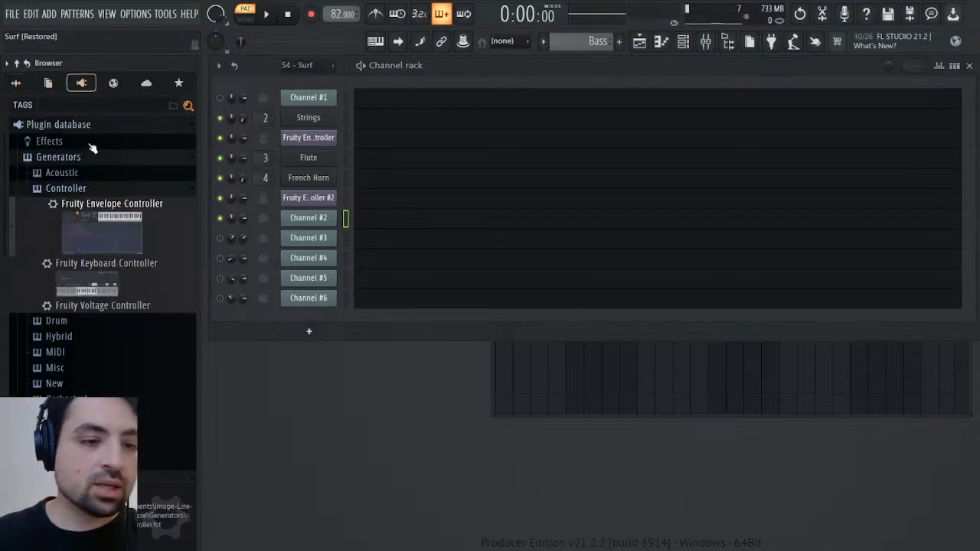
pyautogui.scroll(-4, 49, 260)
pyautogui.moveTo(106, 330); pyautogui.dragTo(327, 226)
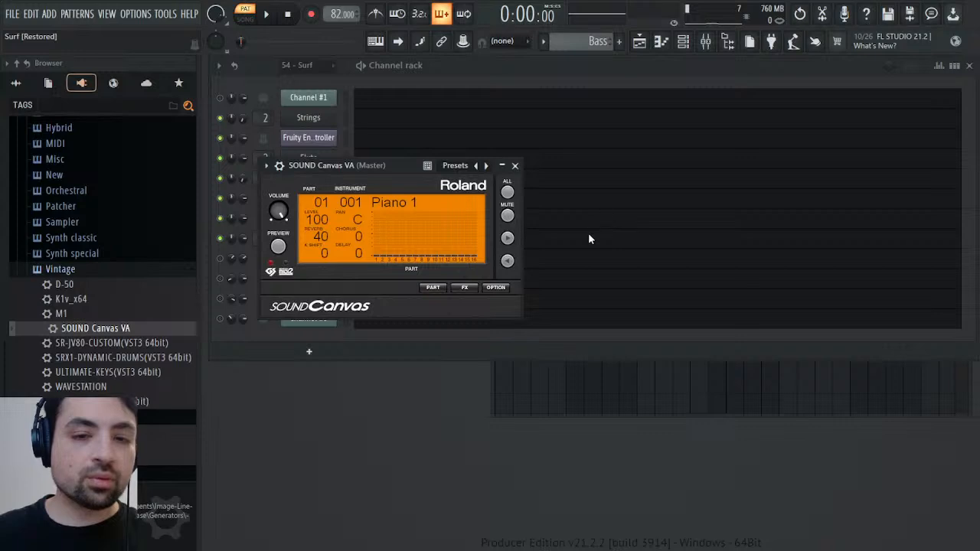
pyautogui.click(605, 317)
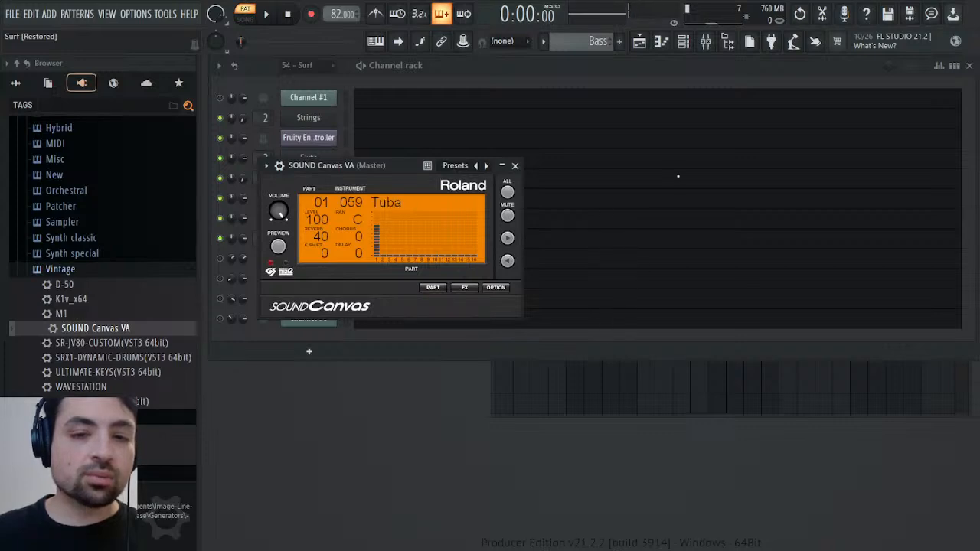
pyautogui.click(432, 288)
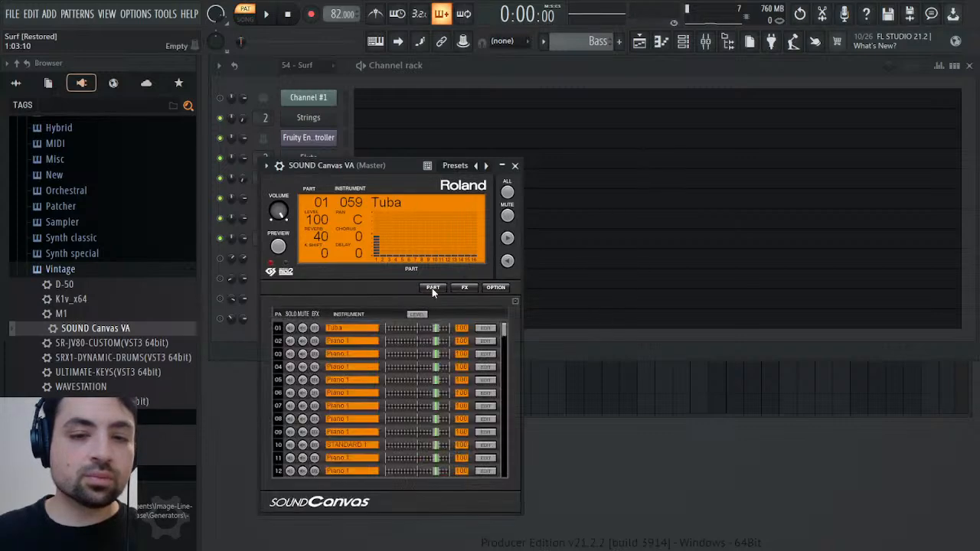
# Set the reverb send of the Tuba part to 0 in the part's tone editor and close the plugin
pyautogui.click(486, 330)
pyautogui.moveTo(296, 367); pyautogui.dragTo(296, 413)
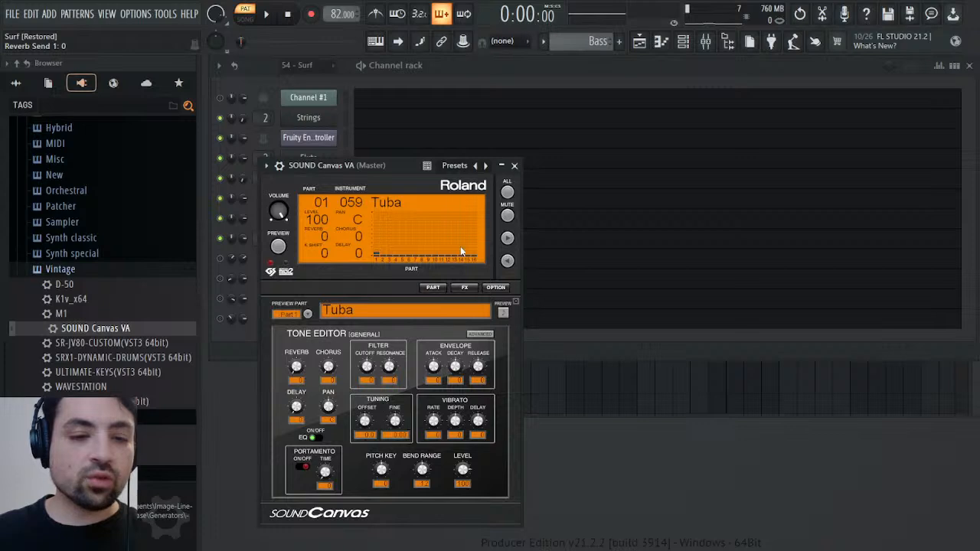
pyautogui.click(514, 165)
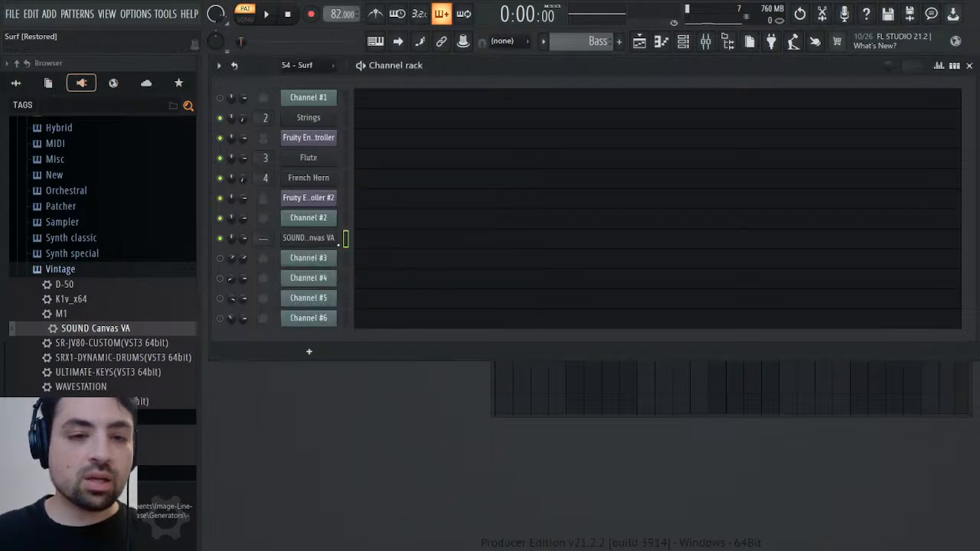
# Paste the copied bass notes into the new SOUND Canvas VA channel of the Bass pattern, check them and play the pattern
pyautogui.hotkey('ctrl', 'v')
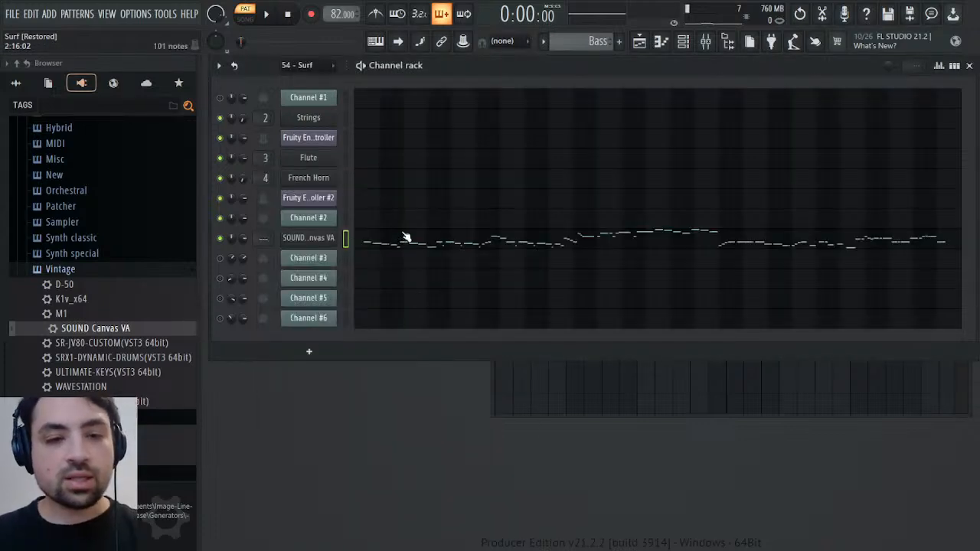
pyautogui.press('space')
pyautogui.press('space')
pyautogui.click(386, 245)
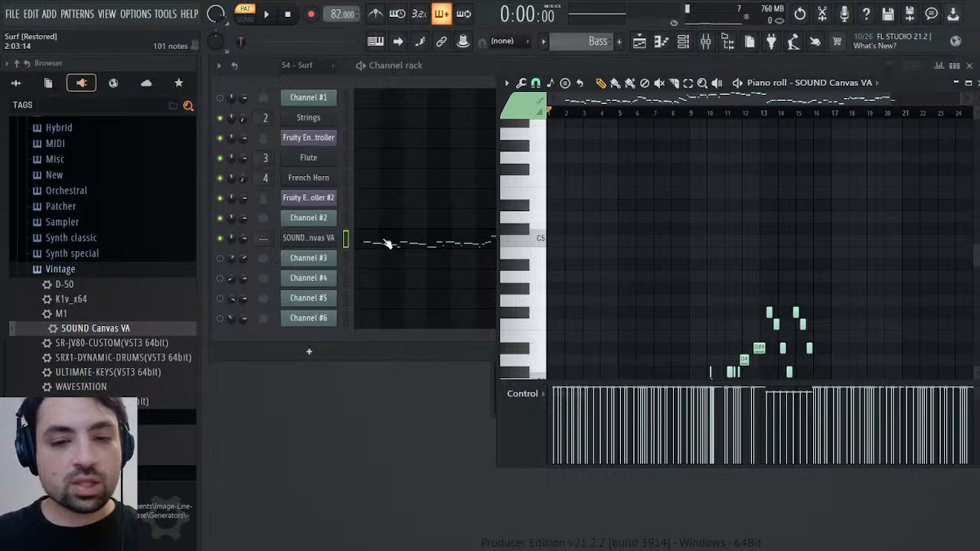
pyautogui.click(968, 82)
pyautogui.press('space')
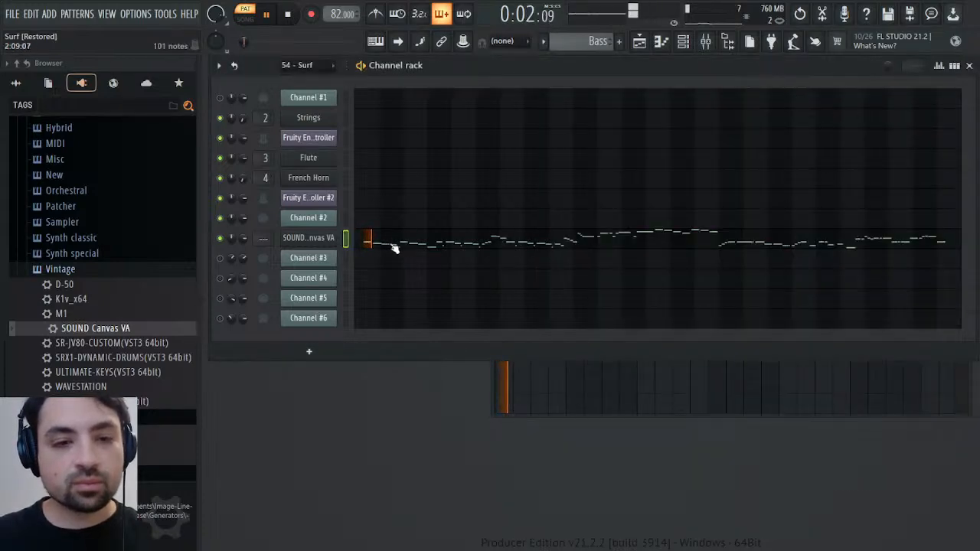
# Raise the volume level adjustment in the SOUND Canvas VA channel's settings while the bass plays, and stop playback
pyautogui.click(310, 239)
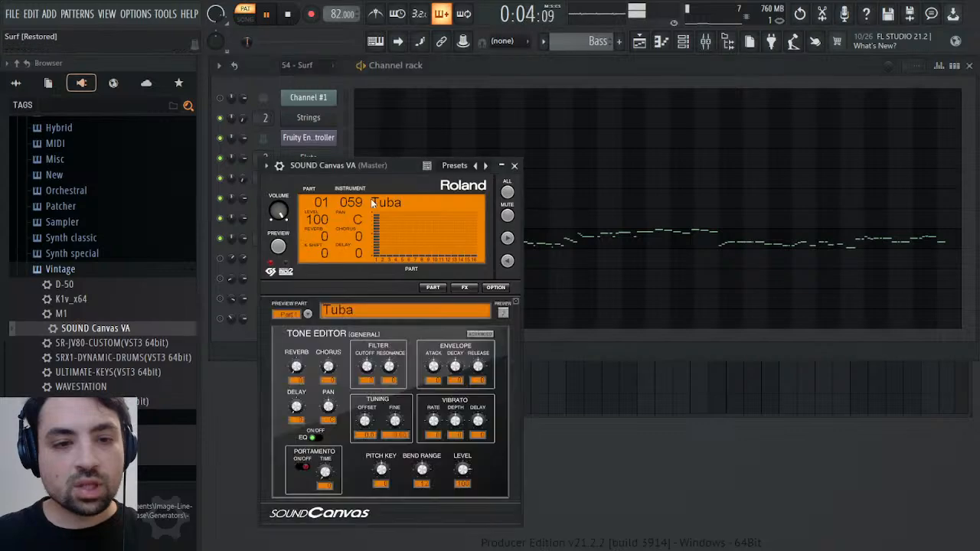
pyautogui.click(280, 165)
pyautogui.click(334, 189)
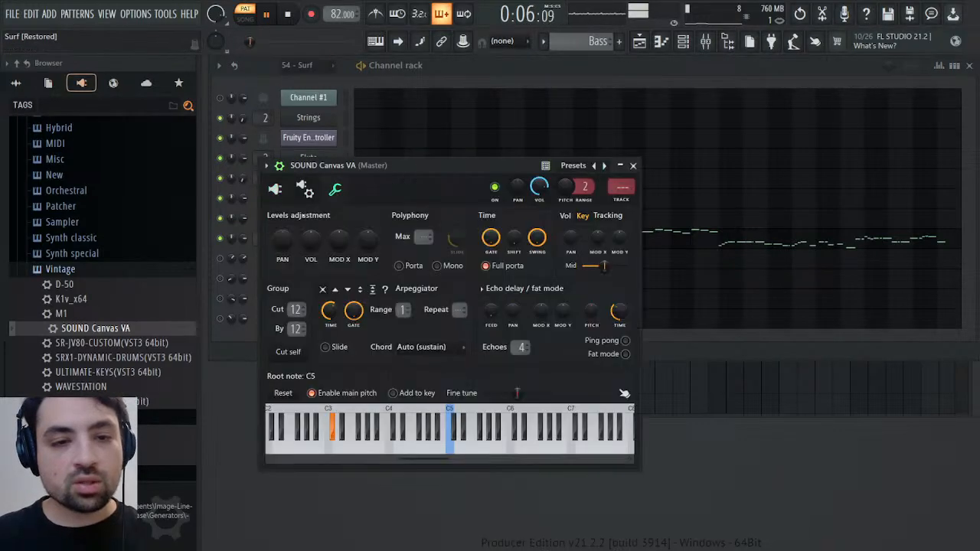
pyautogui.moveTo(311, 246); pyautogui.dragTo(311, 244)
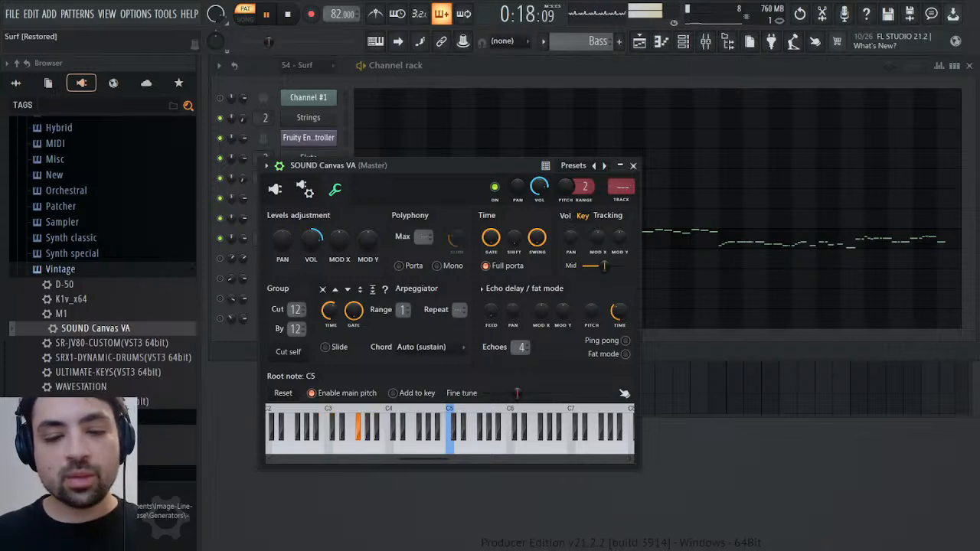
pyautogui.press('space')
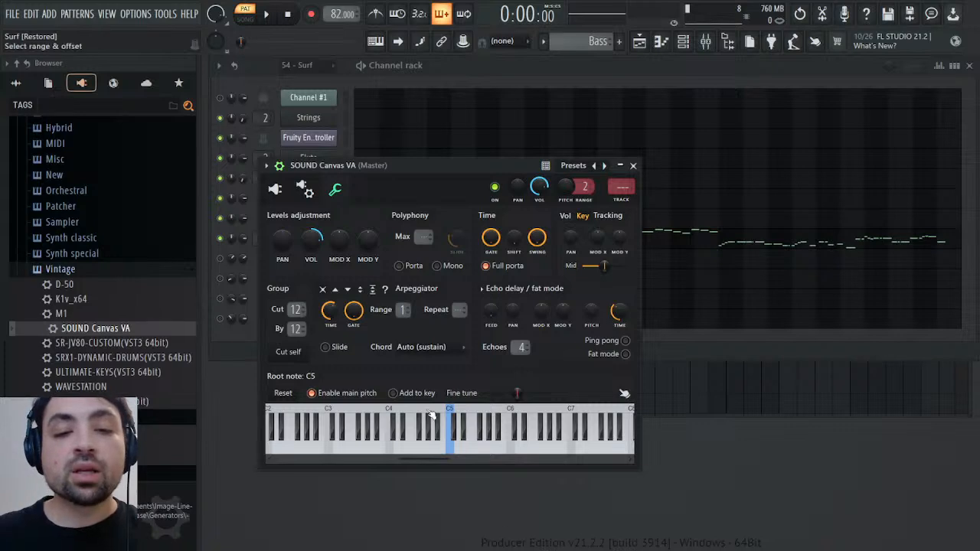
# Rename the SOUND Canvas VA channel to Tuba and assign it to a free mixer track
pyautogui.click(633, 165)
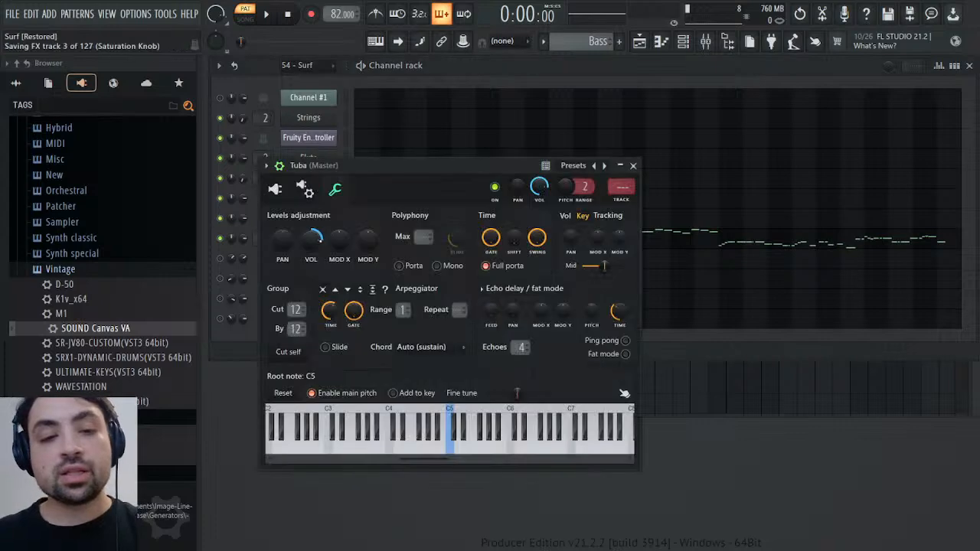
pyautogui.click(320, 243)
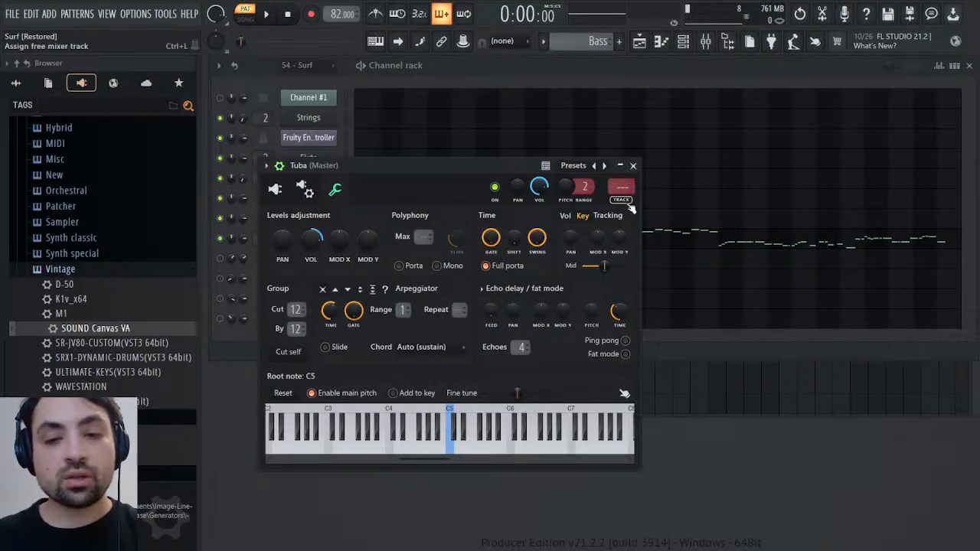
pyautogui.click(627, 202)
# Load the Mixer preset from the Remasters & Origins folder onto the new mixer track and name the track Tuba
pyautogui.click(15, 83)
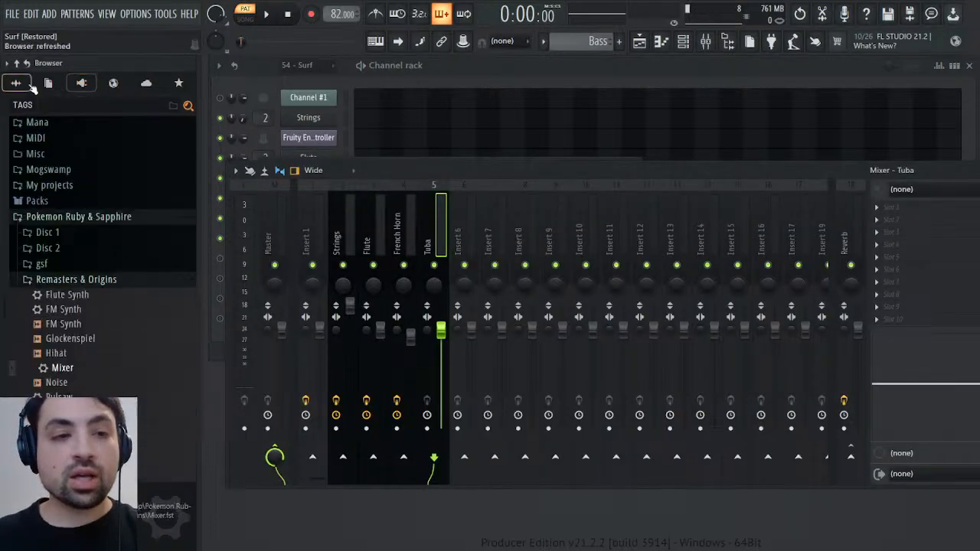
pyautogui.moveTo(67, 354); pyautogui.dragTo(956, 331)
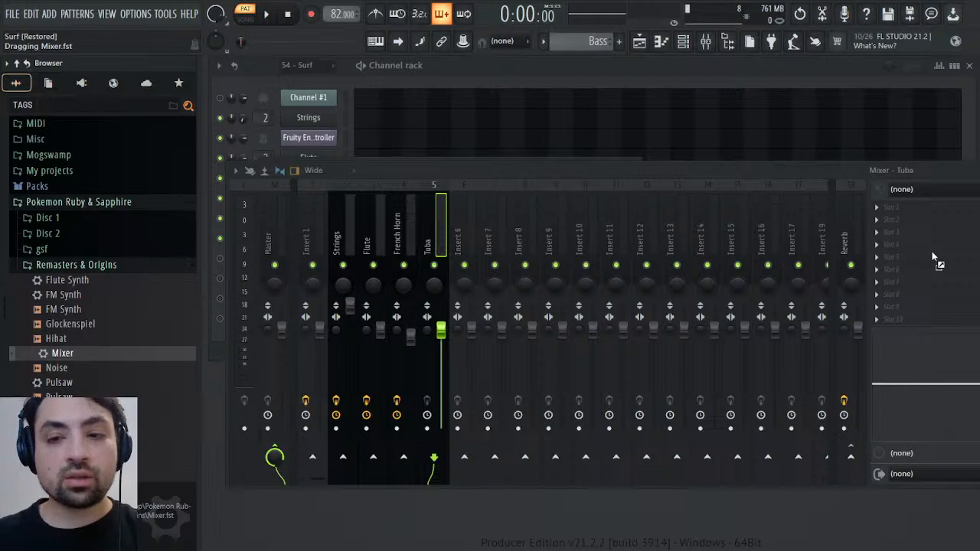
pyautogui.moveTo(932, 251); pyautogui.dragTo(934, 255)
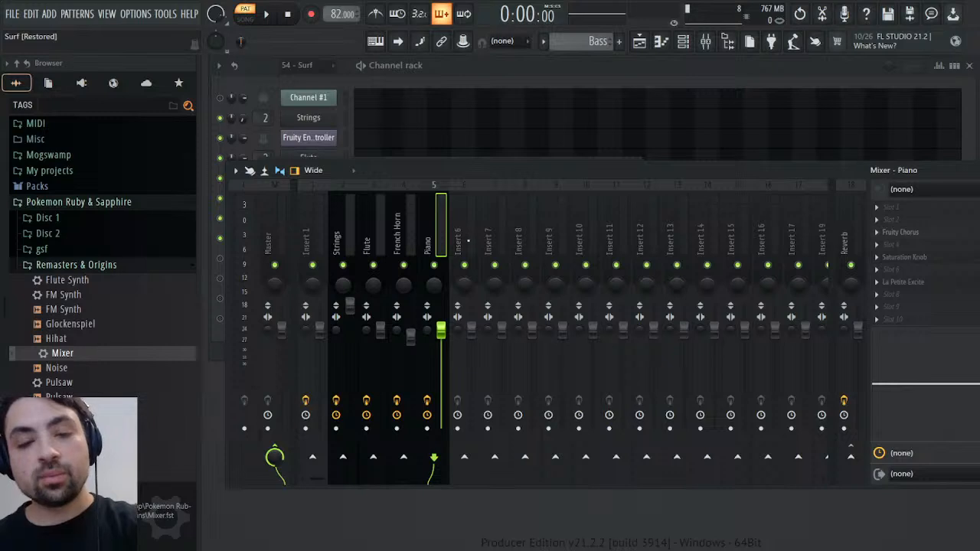
pyautogui.press('Return')
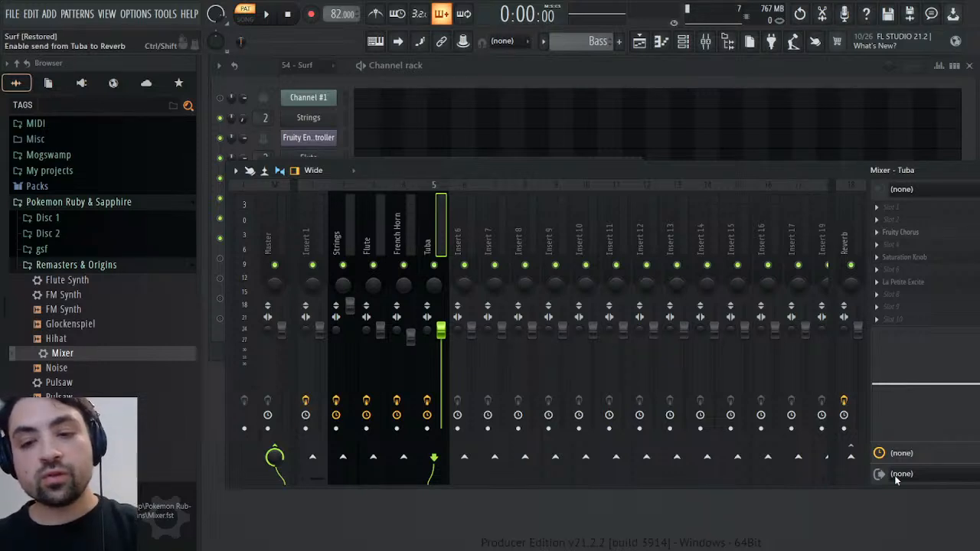
# Route the Tuba mixer track only to the Reverb track, play the Bass pattern and close the mixer and channel settings
pyautogui.click(850, 458)
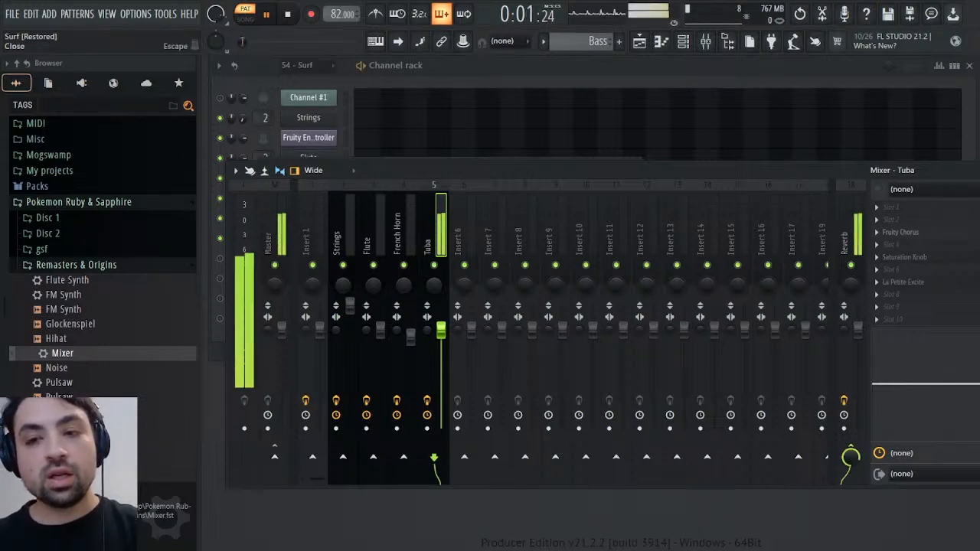
pyautogui.click(972, 170)
pyautogui.click(633, 165)
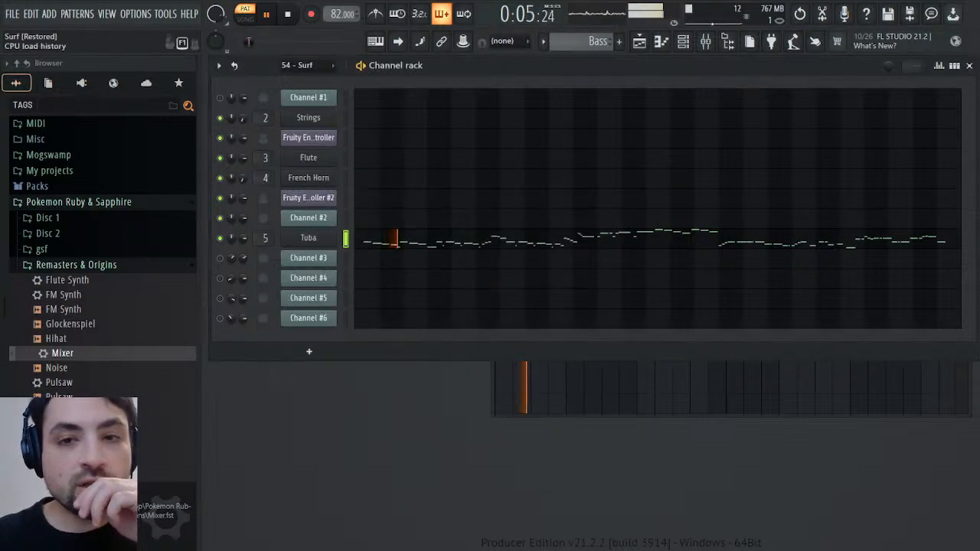
# Set the Saturation Knob effect on the Tuba mixer track to 0.7 and close the mixer
pyautogui.click(705, 41)
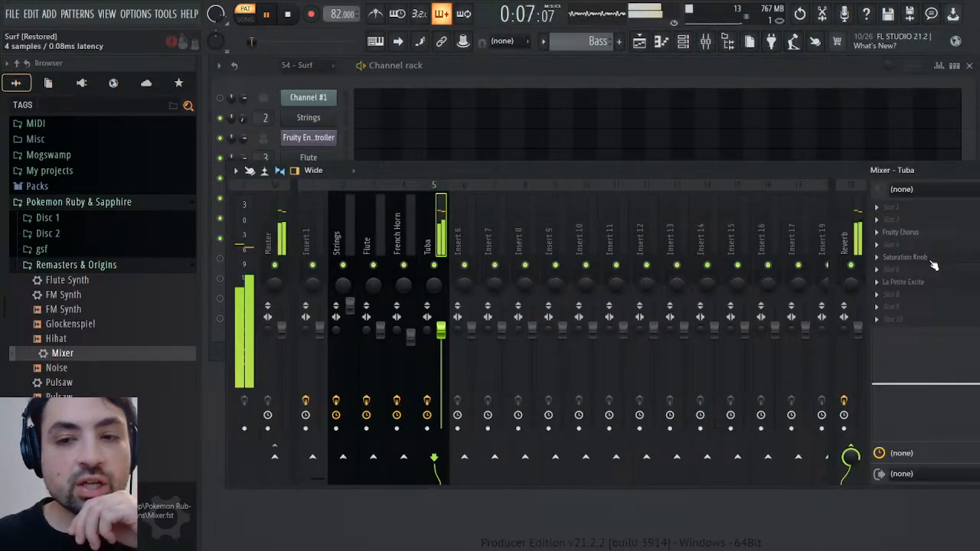
pyautogui.click(905, 257)
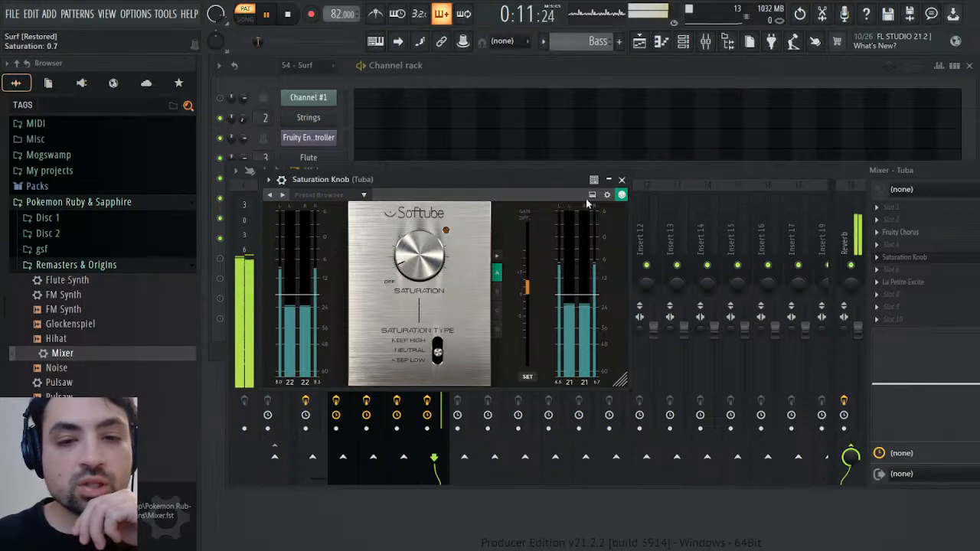
pyautogui.click(622, 180)
pyautogui.click(975, 170)
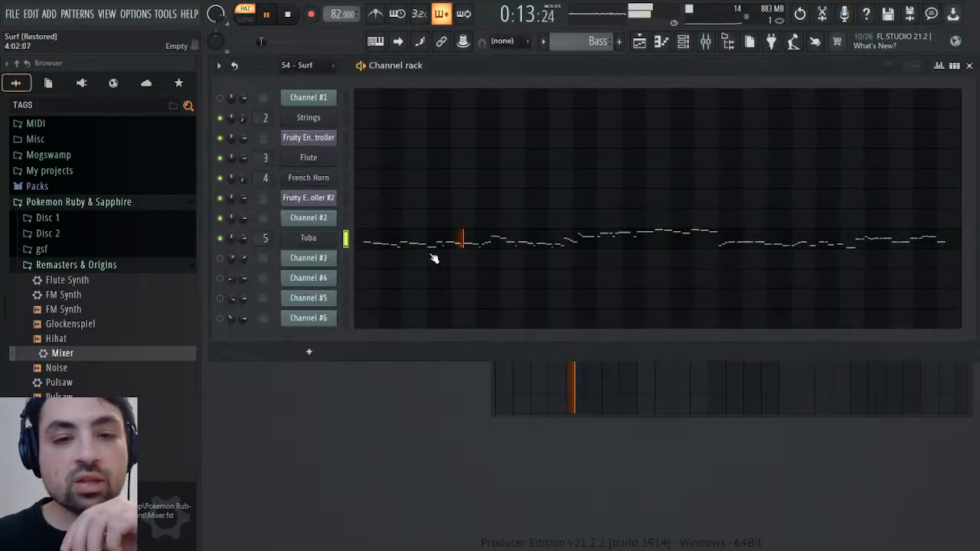
# Move all Tuba notes in the Bass pattern earlier so that the first note starts at bar 1
pyautogui.click(418, 245)
pyautogui.scroll(-3, 613, 249)
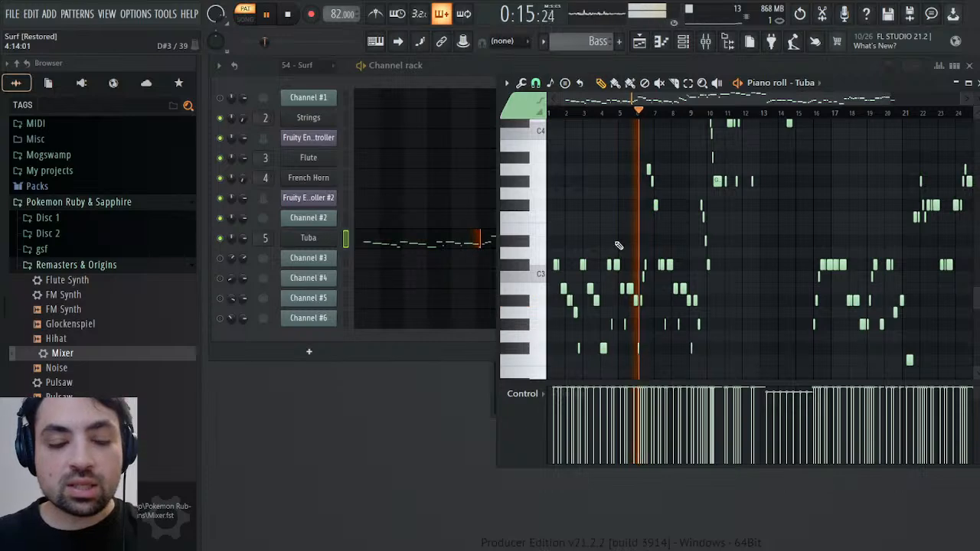
pyautogui.hotkey('ctrl', 'a')
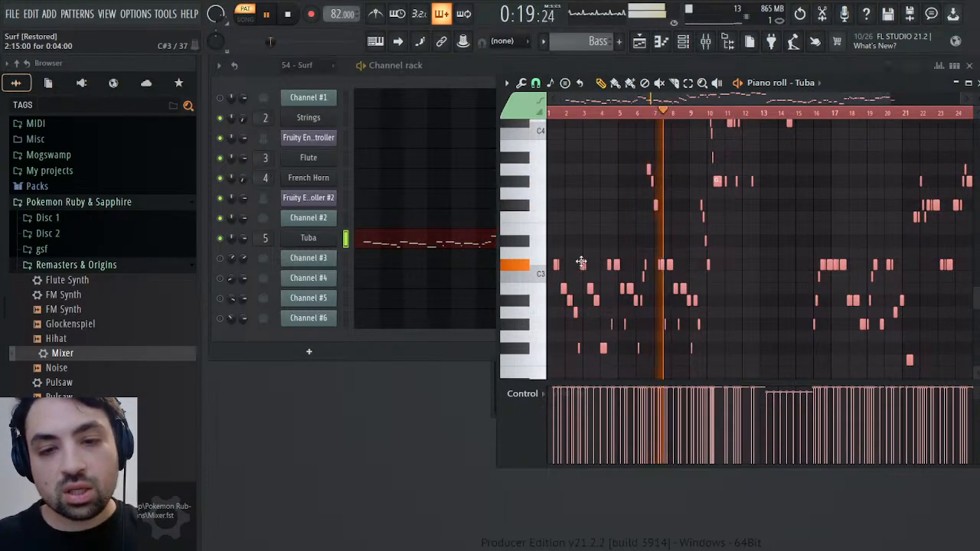
pyautogui.scroll(4, 629, 110)
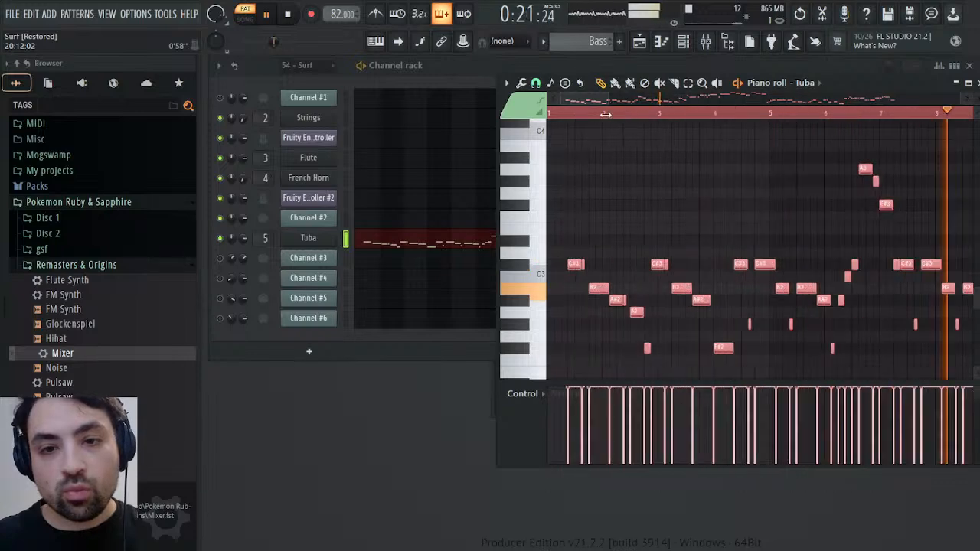
pyautogui.scroll(3, 630, 110)
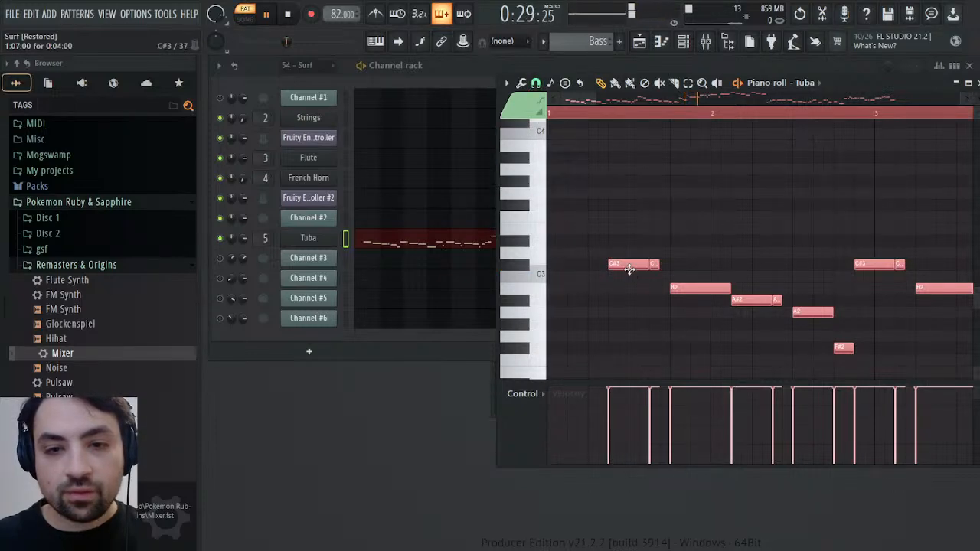
pyautogui.moveTo(631, 267); pyautogui.dragTo(560, 269)
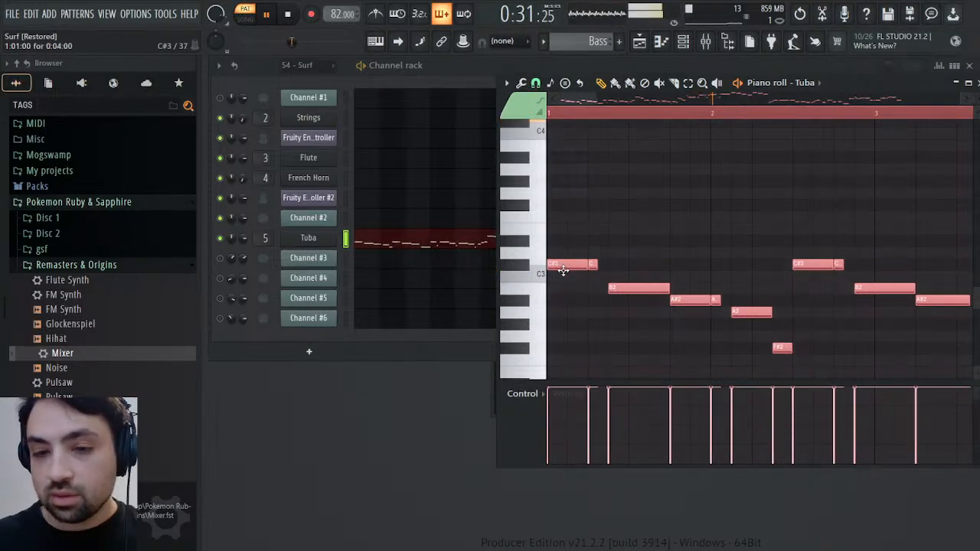
pyautogui.click(970, 82)
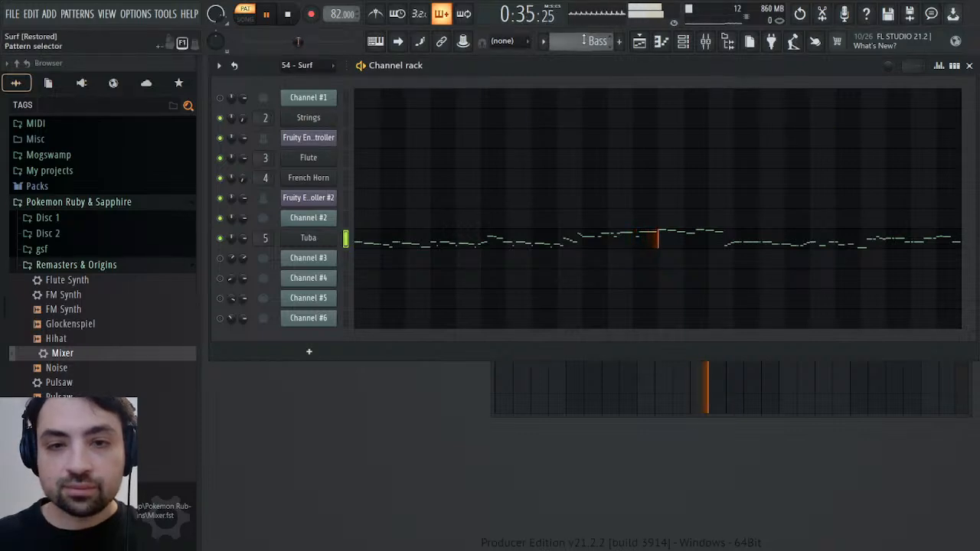
# Stop playback and copy Channel #2's volume events from the 54 - Surf pattern into the Tuba channel volume of the Bass pattern
pyautogui.scroll(1, 584, 39)
pyautogui.press('space')
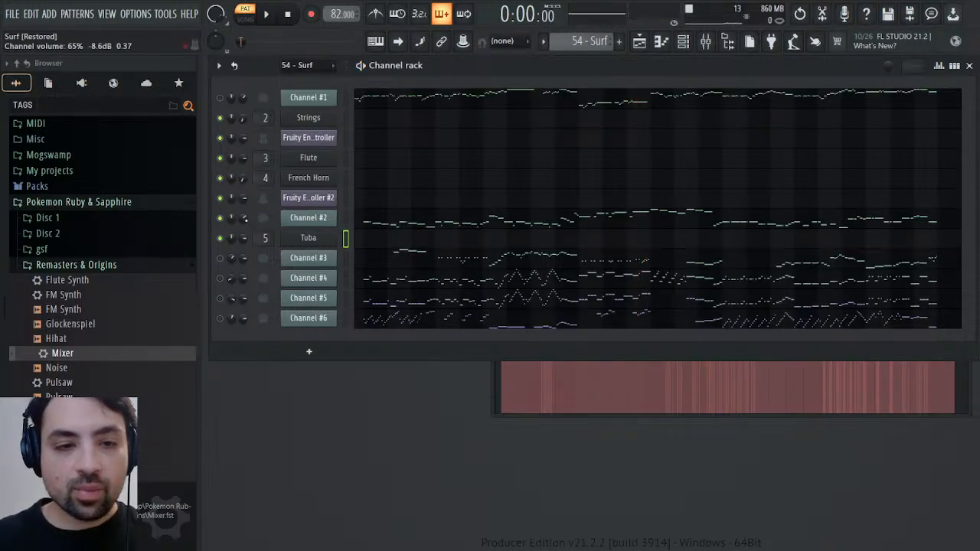
pyautogui.click(543, 418)
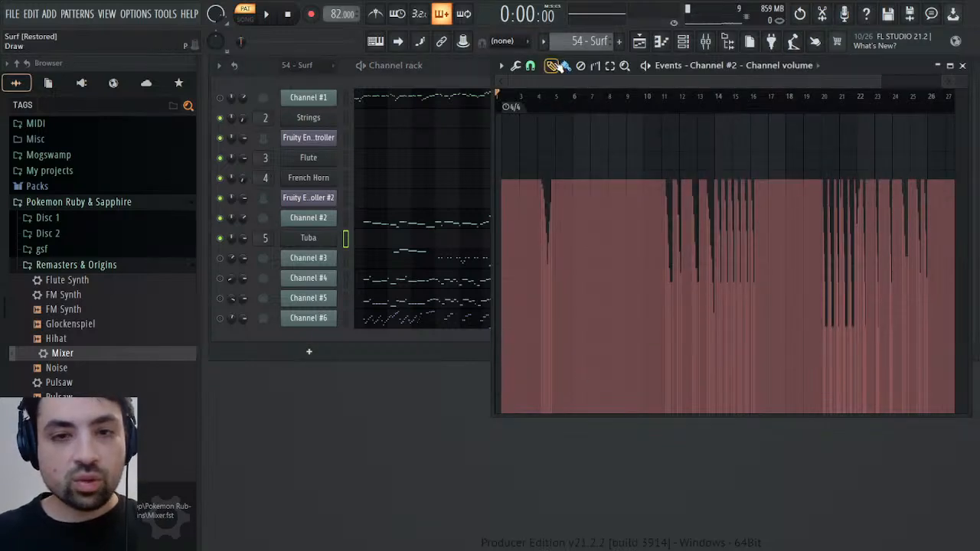
pyautogui.scroll(-1, 598, 44)
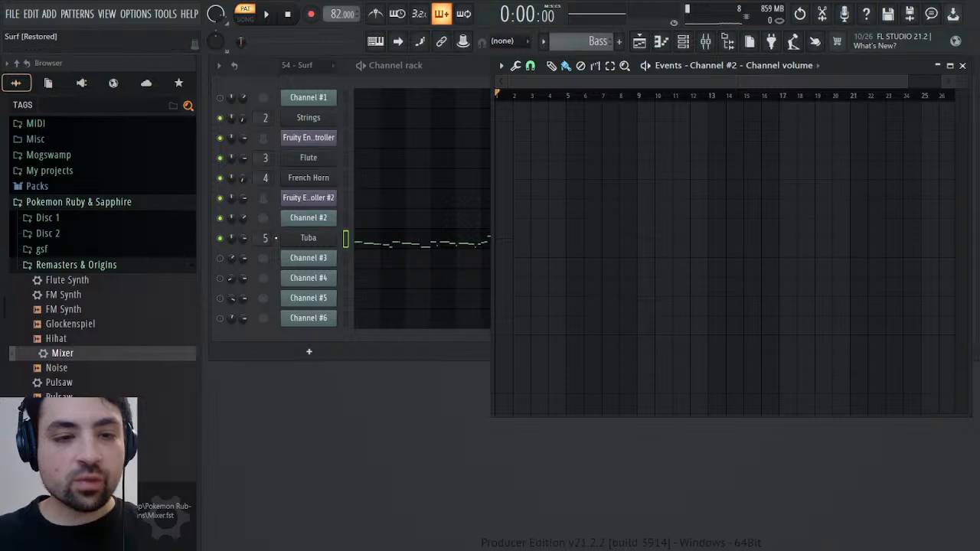
pyautogui.click(244, 253)
pyautogui.click(290, 268)
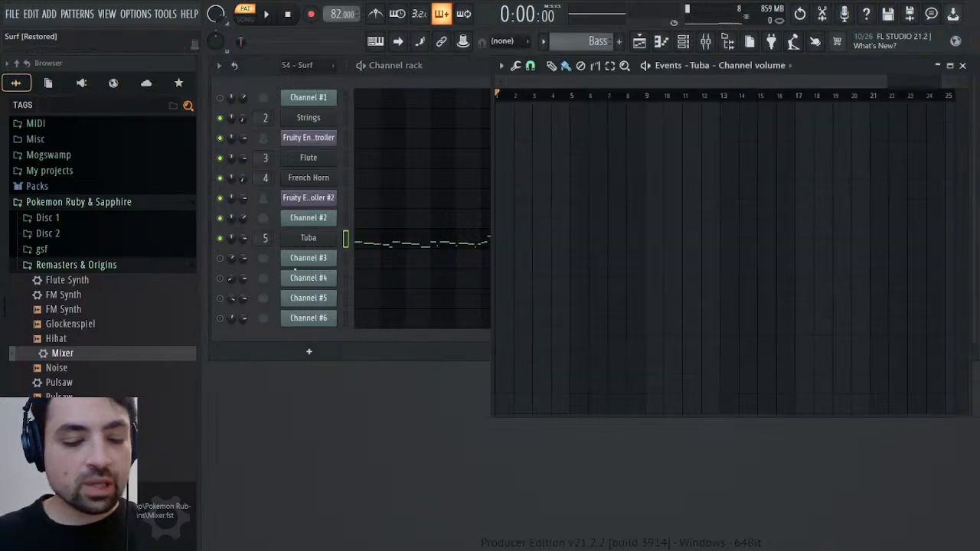
pyautogui.hotkey('ctrl', 'v')
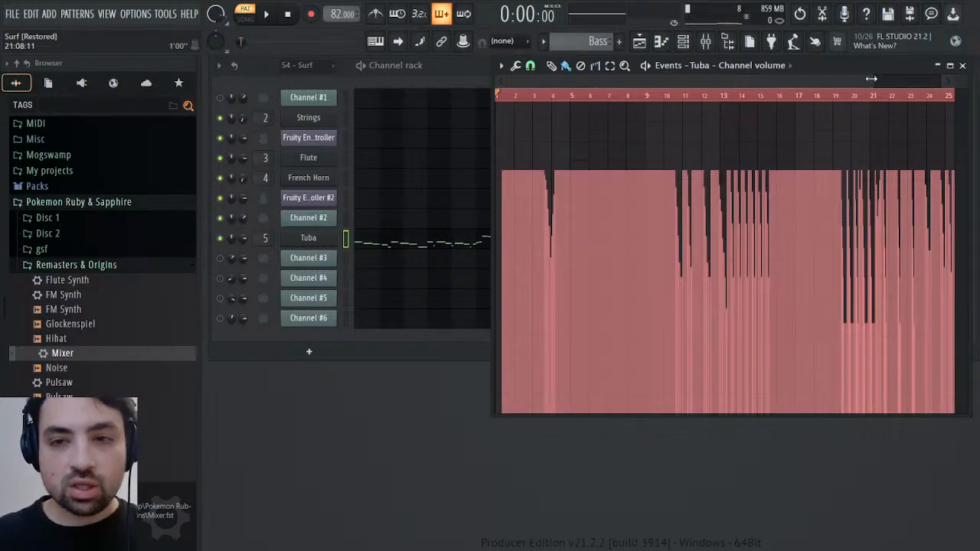
# Remove the empty time before the first Tuba volume event so the events start at bar 1, and play the Bass pattern
pyautogui.moveTo(875, 79); pyautogui.dragTo(547, 115)
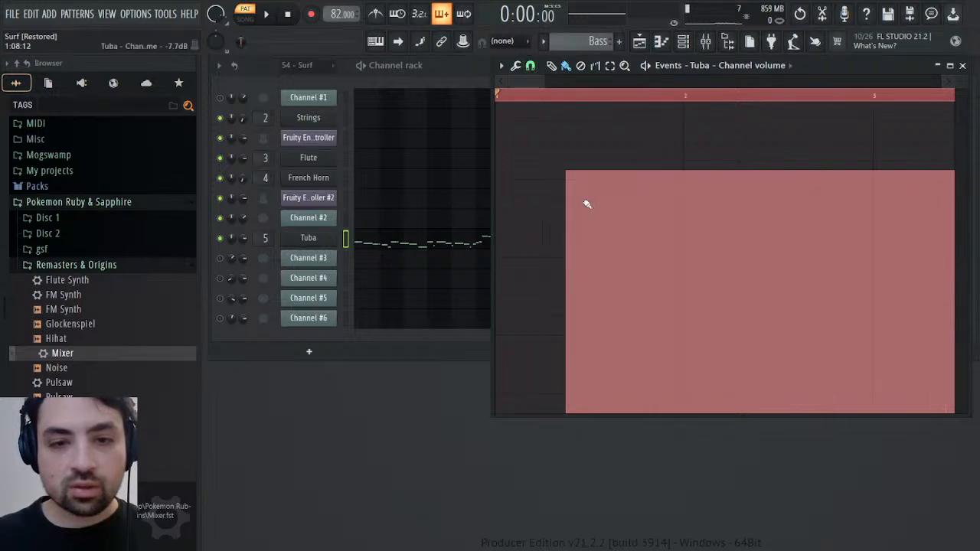
pyautogui.click(568, 109)
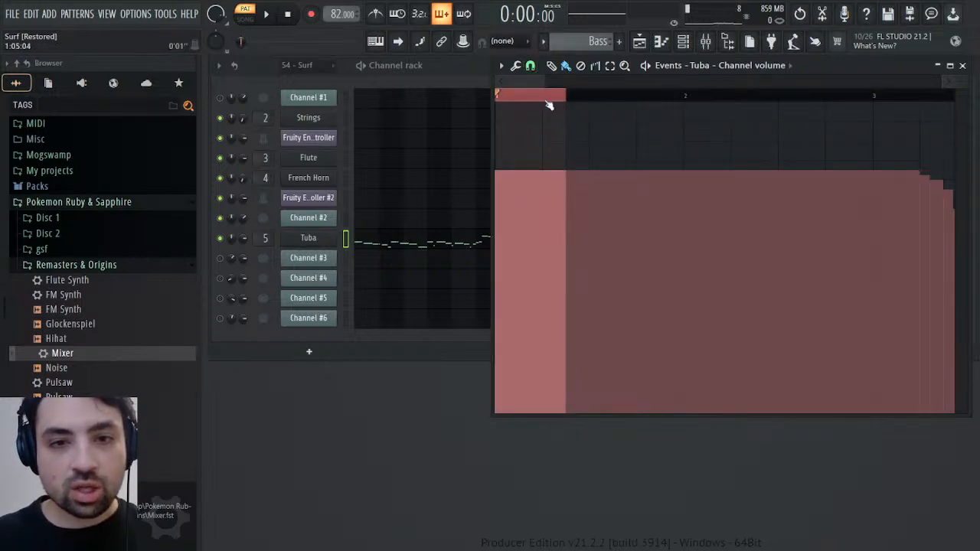
pyautogui.click(549, 105)
pyautogui.press('space')
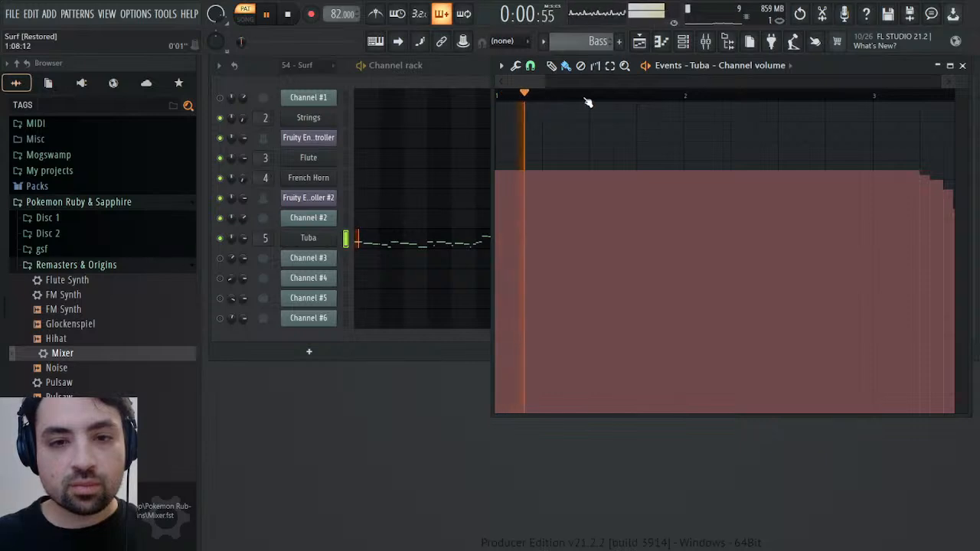
pyautogui.moveTo(547, 81); pyautogui.dragTo(861, 81)
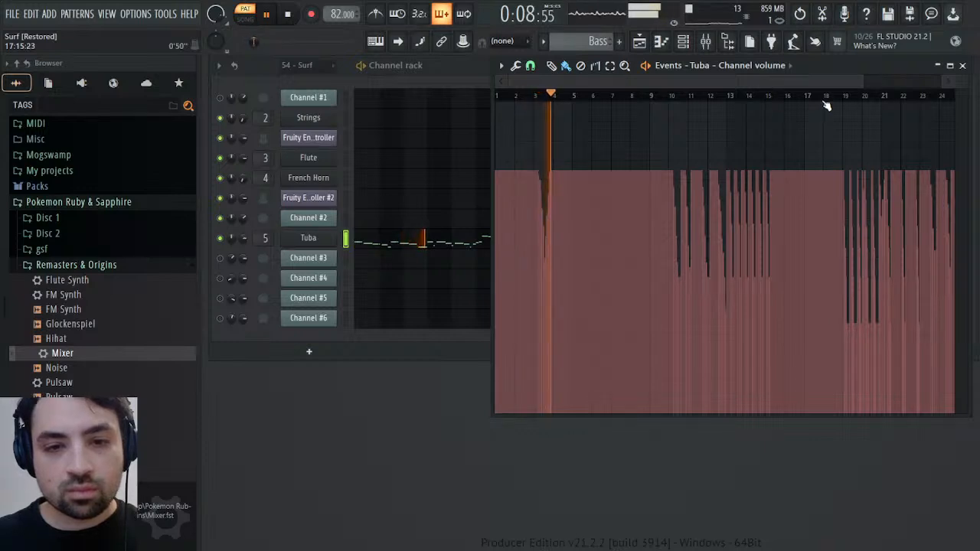
# Play the Tuba bass from bar 10, close its volume events and play the same passage in the 54 - Surf pattern
pyautogui.click(676, 95)
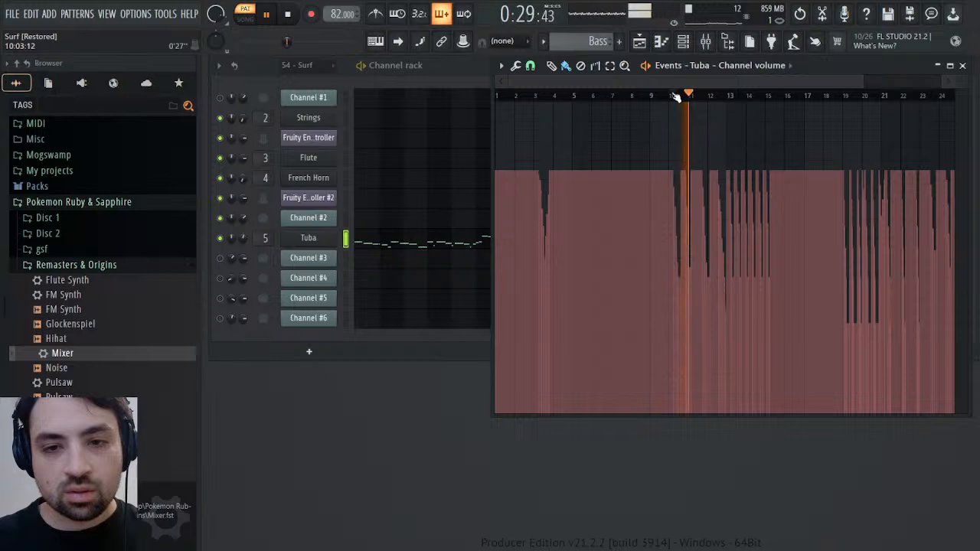
pyautogui.press('space')
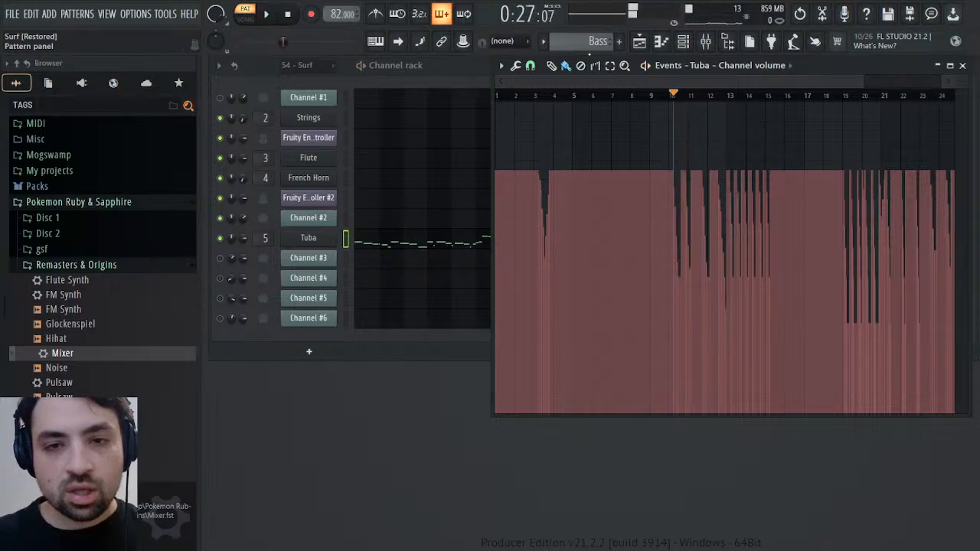
pyautogui.click(962, 65)
pyautogui.press('space')
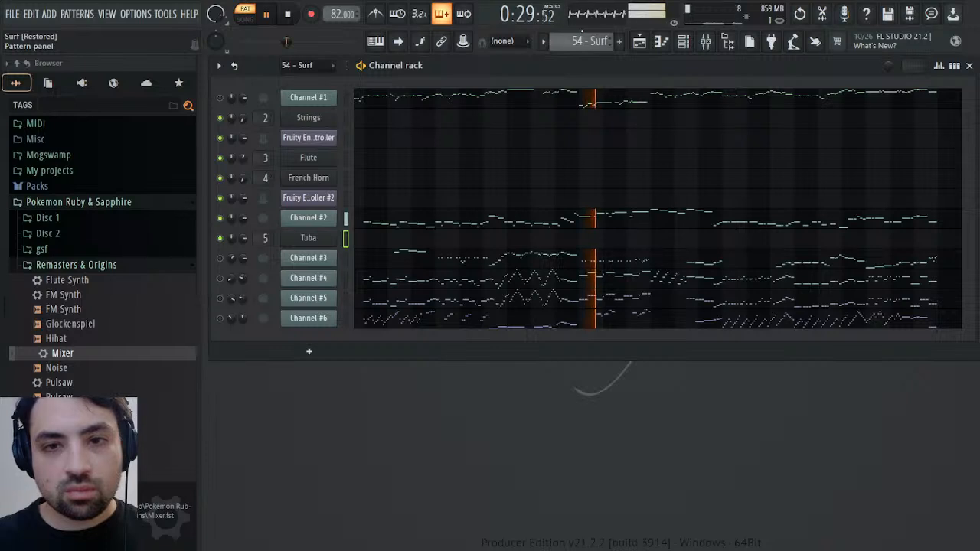
pyautogui.press('space')
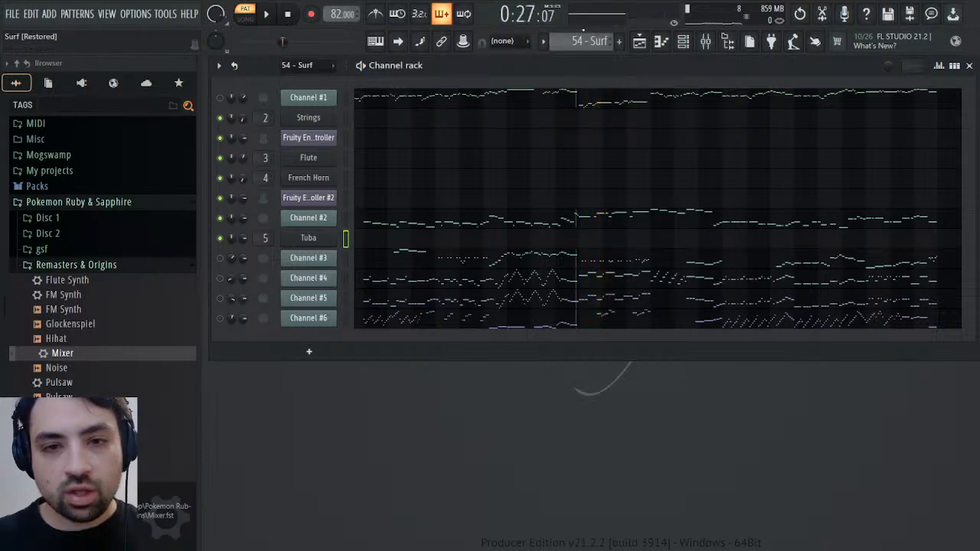
# Compare the Bass pattern's playback with 54 - Surf again from bar 10, and check Channel #2's MIDI patch and reverb settings
pyautogui.scroll(-1, 588, 32)
pyautogui.press('space')
pyautogui.press('space')
pyautogui.scroll(-1, 591, 33)
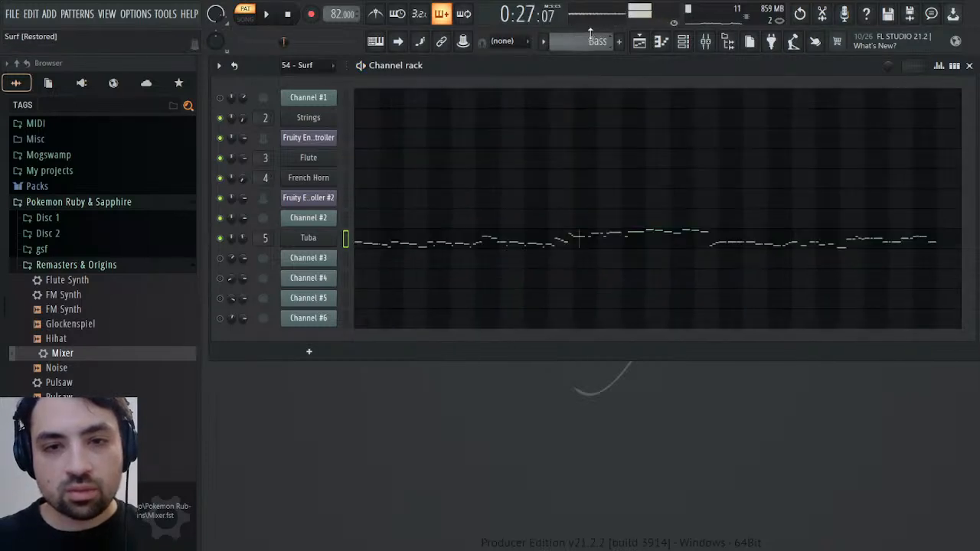
pyautogui.press('space')
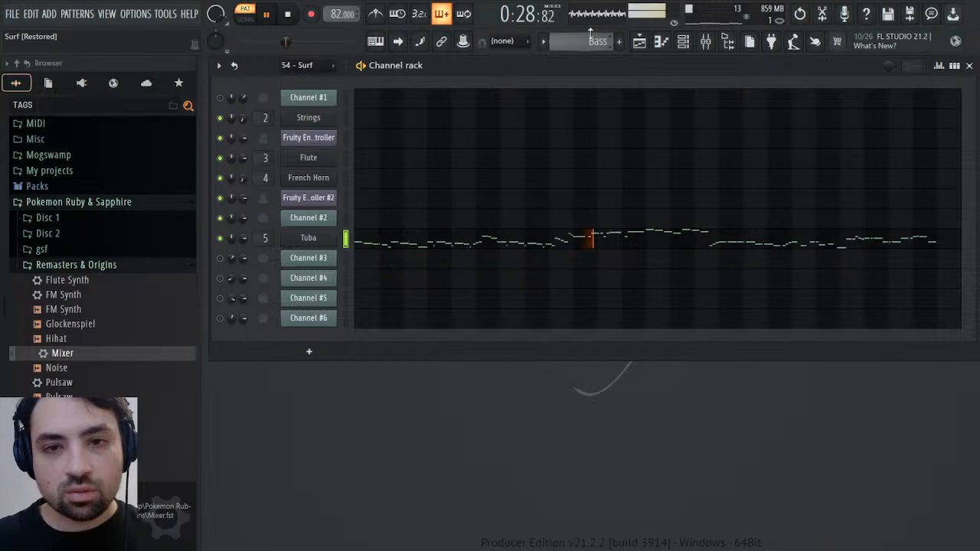
pyautogui.press('space')
pyautogui.scroll(2, 582, 38)
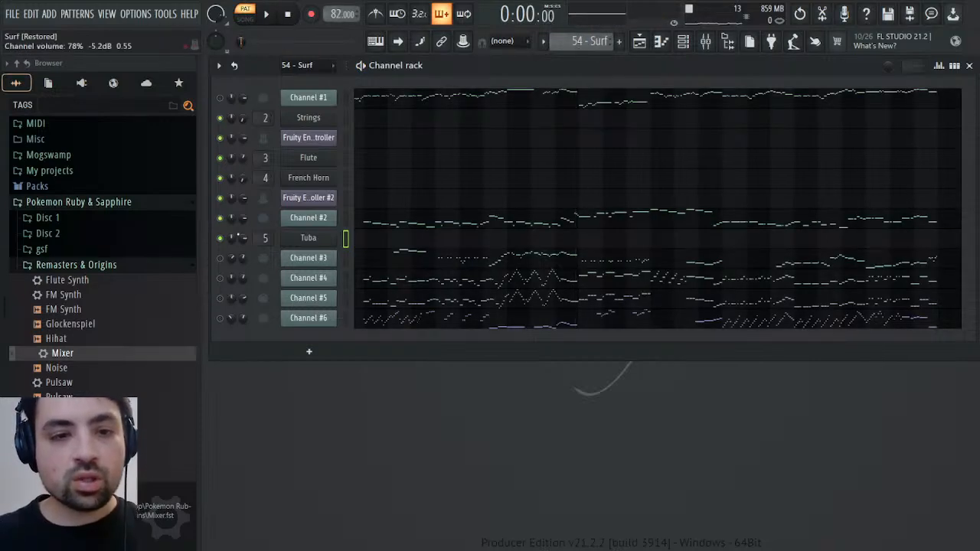
pyautogui.click(291, 220)
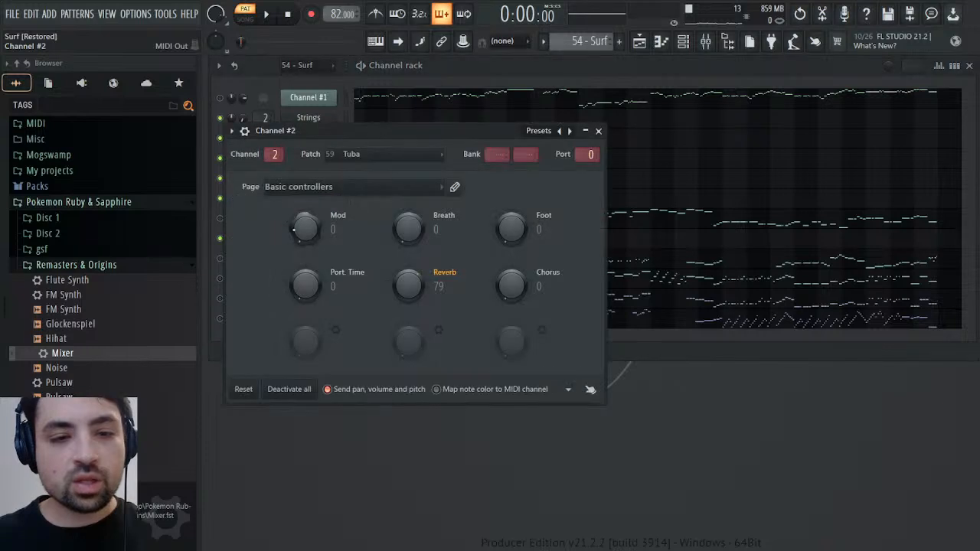
pyautogui.click(600, 131)
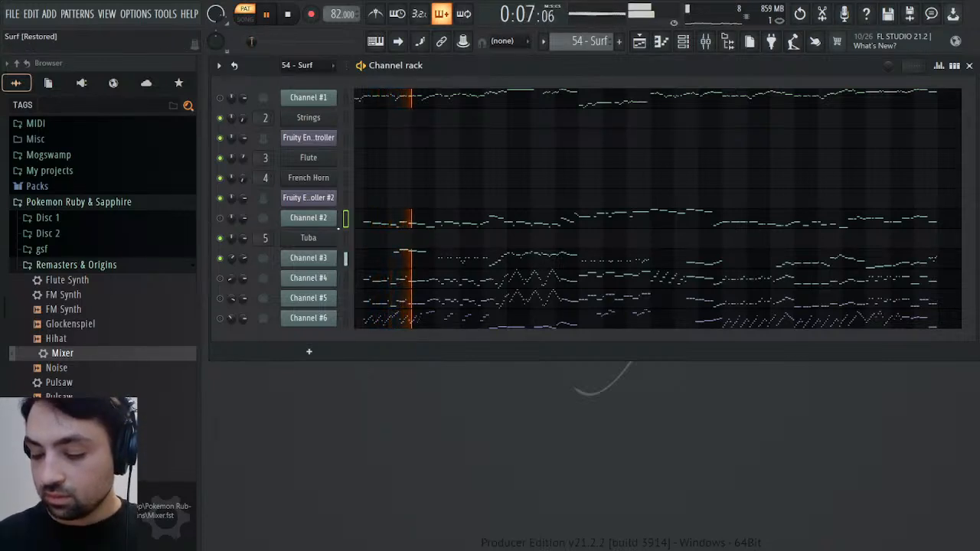
# In the 54 - Surf pattern, select Channel #3's four long notes in bars 3 to 4 and its run from bar 7 through bar 10
pyautogui.click(406, 263)
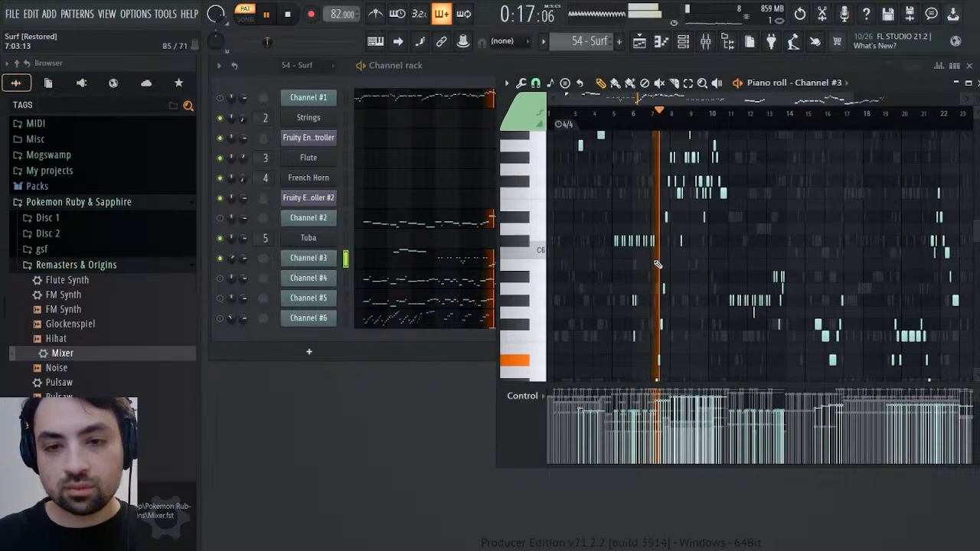
pyautogui.scroll(8, 658, 264)
pyautogui.scroll(-6, 658, 264)
pyautogui.scroll(2, 592, 182)
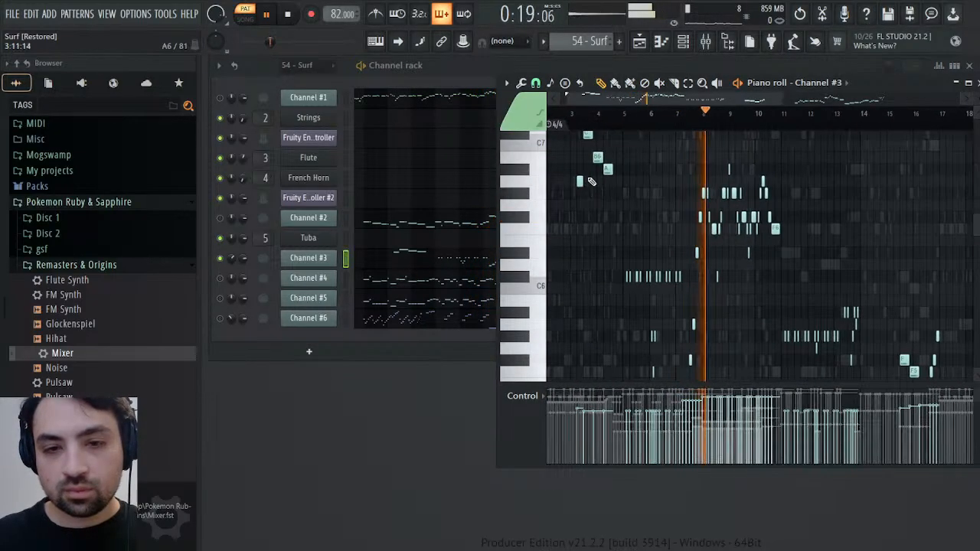
pyautogui.scroll(3, 596, 184)
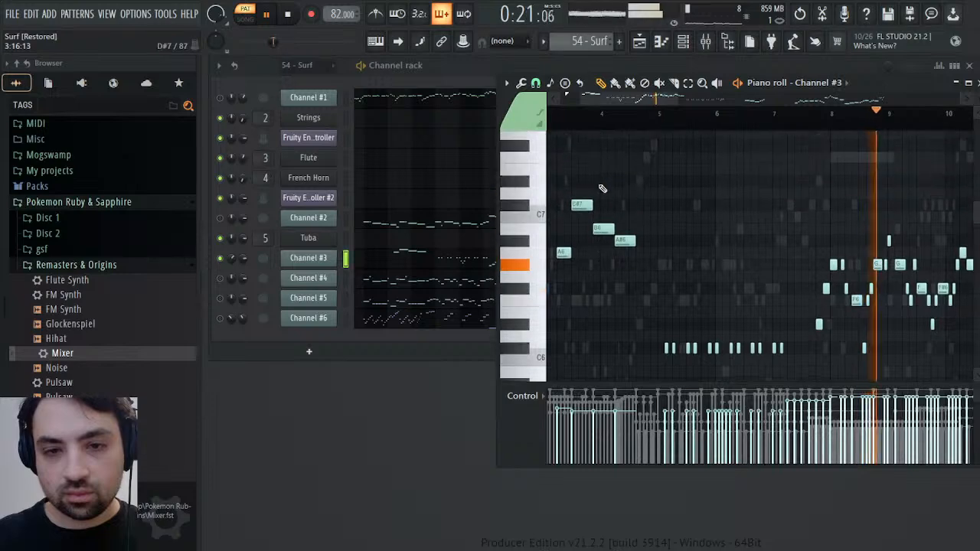
pyautogui.moveTo(560, 179); pyautogui.dragTo(635, 305)
pyautogui.scroll(-4, 646, 281)
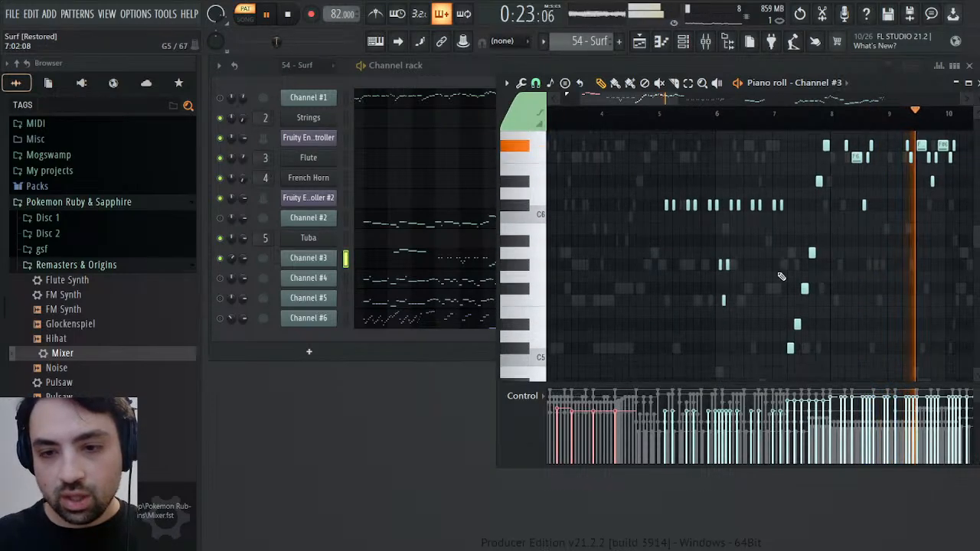
pyautogui.moveTo(789, 350); pyautogui.dragTo(970, 135)
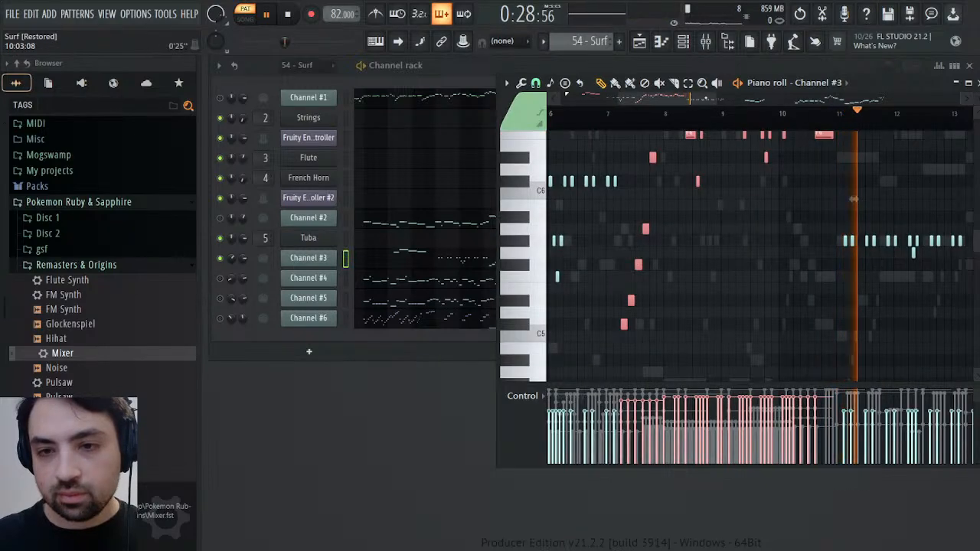
# Audition the rest of Channel #3, add its last six notes at the end of bar 25 to the selection, and copy the selected notes
pyautogui.moveTo(710, 99); pyautogui.dragTo(714, 99)
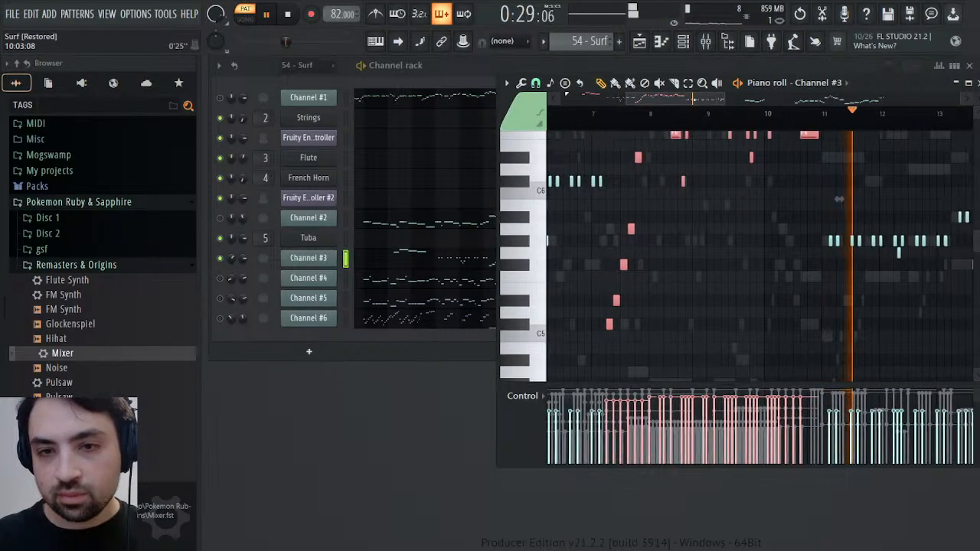
pyautogui.hscroll(5, 839, 199)
pyautogui.click(719, 115)
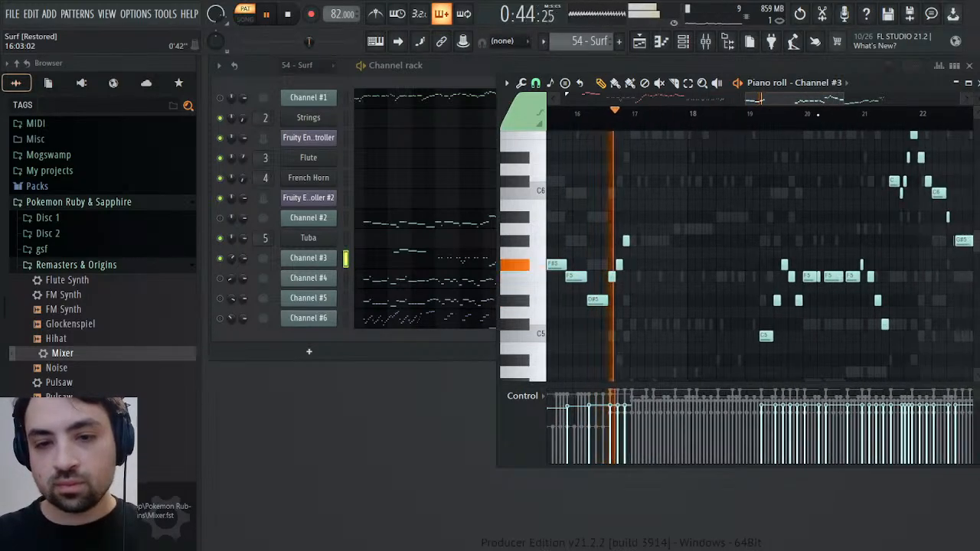
pyautogui.hscroll(3, 734, 154)
pyautogui.click(636, 115)
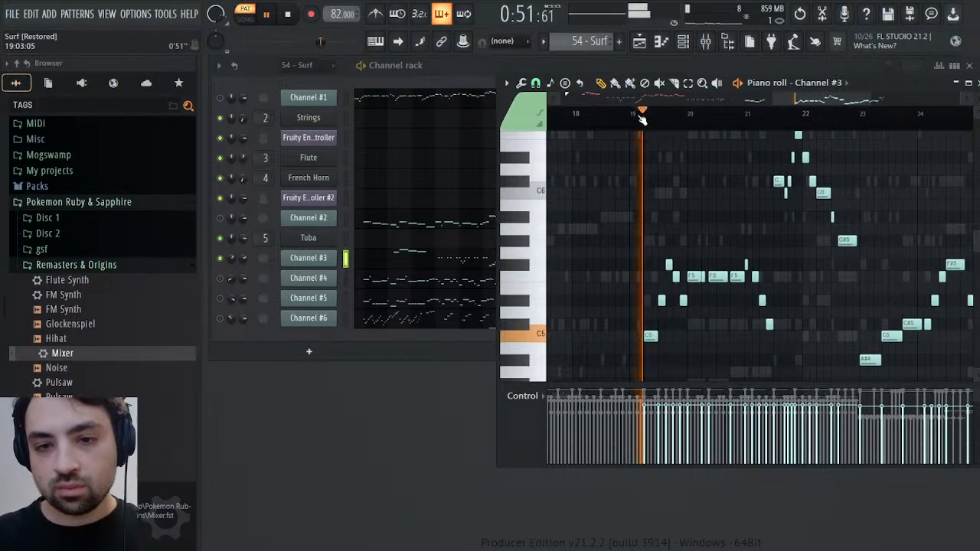
pyautogui.click(771, 115)
pyautogui.hscroll(2, 799, 135)
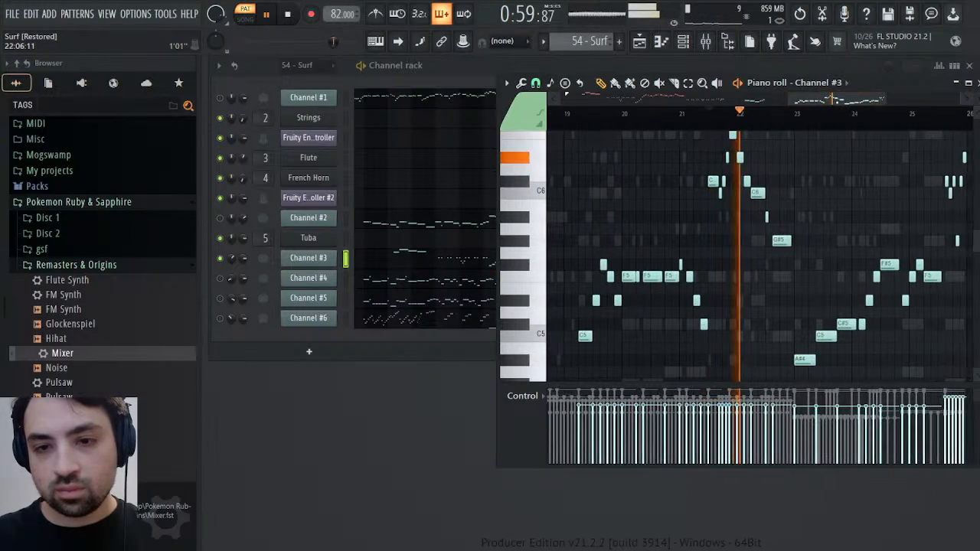
pyautogui.hscroll(2, 837, 113)
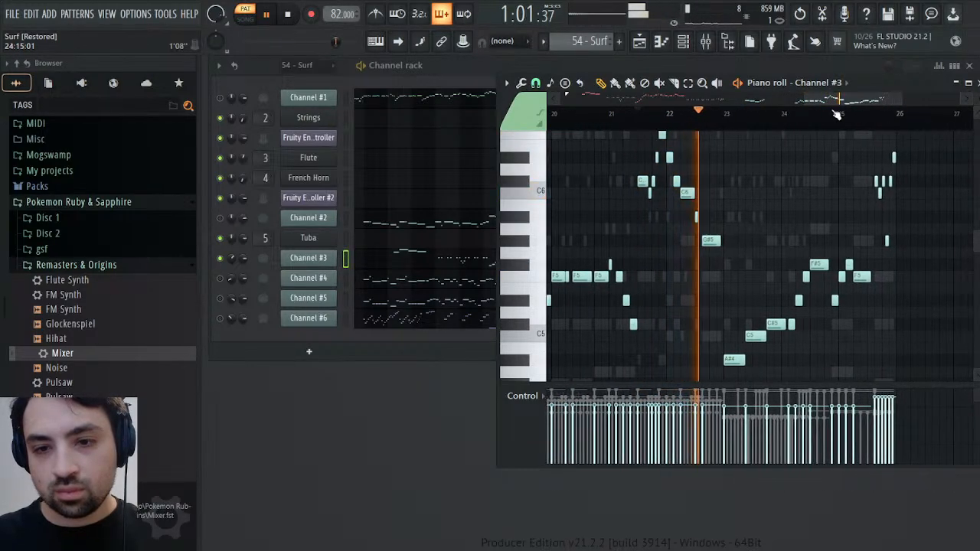
pyautogui.click(752, 115)
pyautogui.click(831, 115)
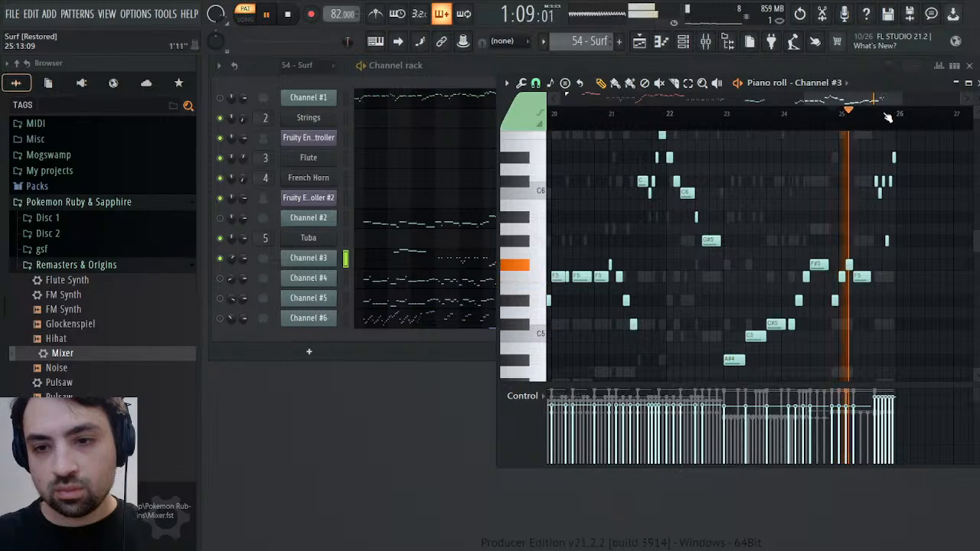
pyautogui.click(881, 115)
pyautogui.moveTo(874, 151); pyautogui.dragTo(908, 264)
pyautogui.press('space')
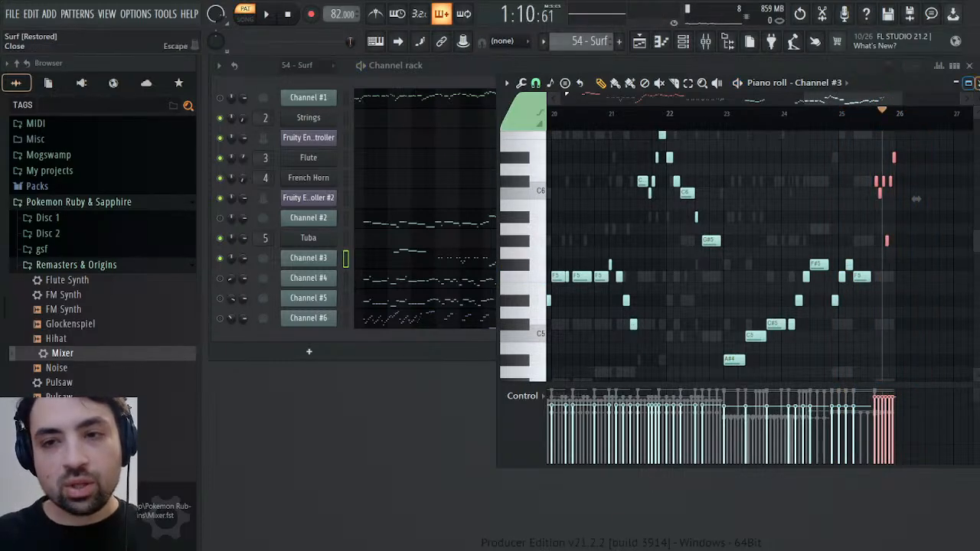
pyautogui.click(976, 83)
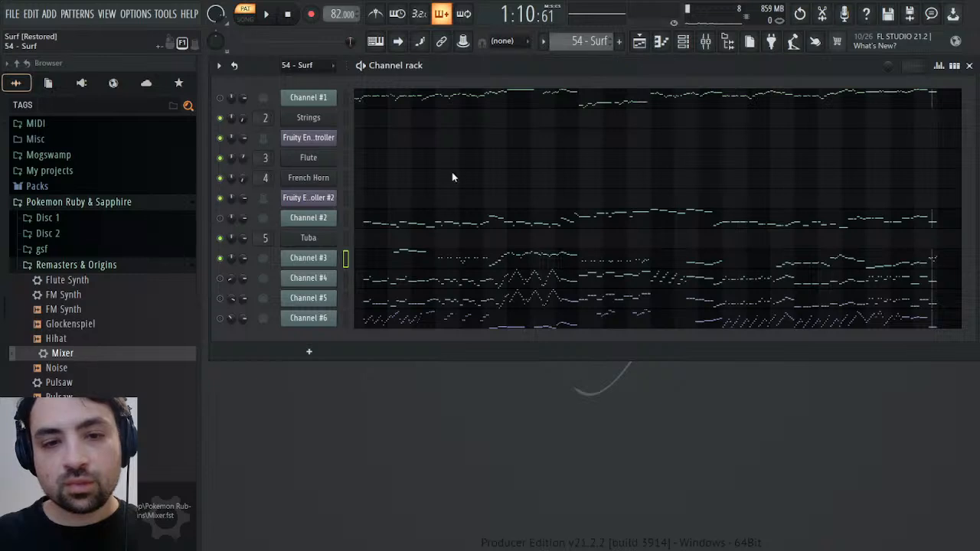
# Place the playback position at the start of Channel #3's first note in bar 3 and switch to the Melody pattern
pyautogui.click(392, 253)
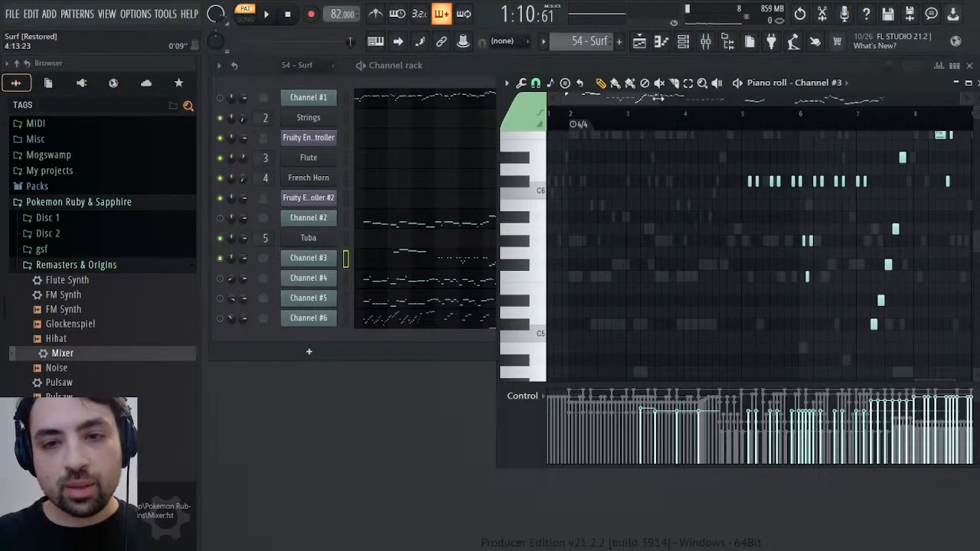
pyautogui.moveTo(658, 97); pyautogui.dragTo(591, 131)
pyautogui.scroll(7, 703, 229)
pyautogui.scroll(-1, 711, 231)
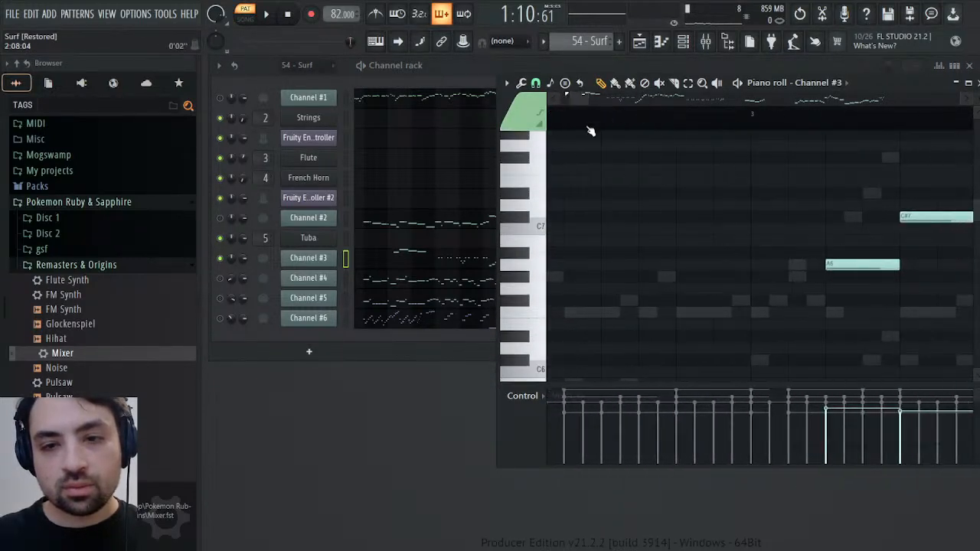
pyautogui.click(829, 126)
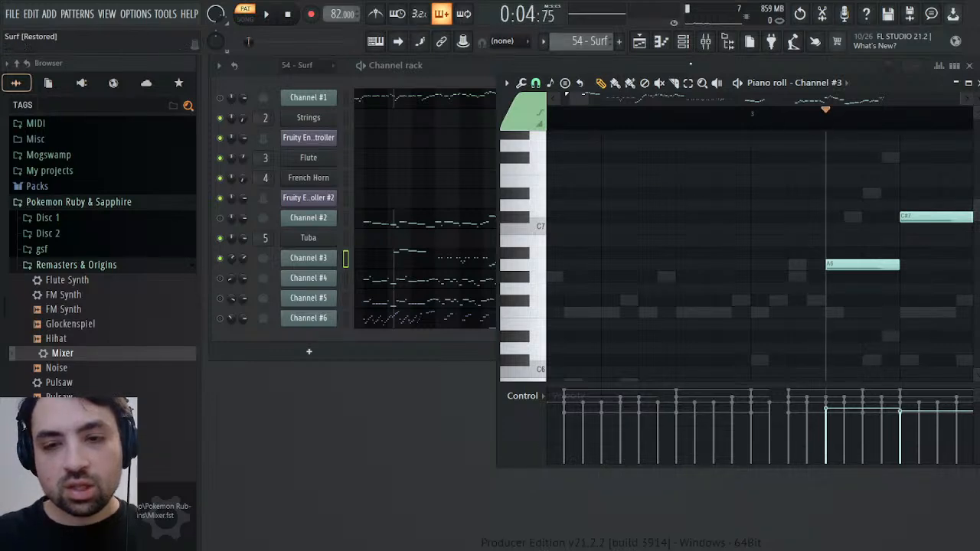
pyautogui.press('KP_Add')
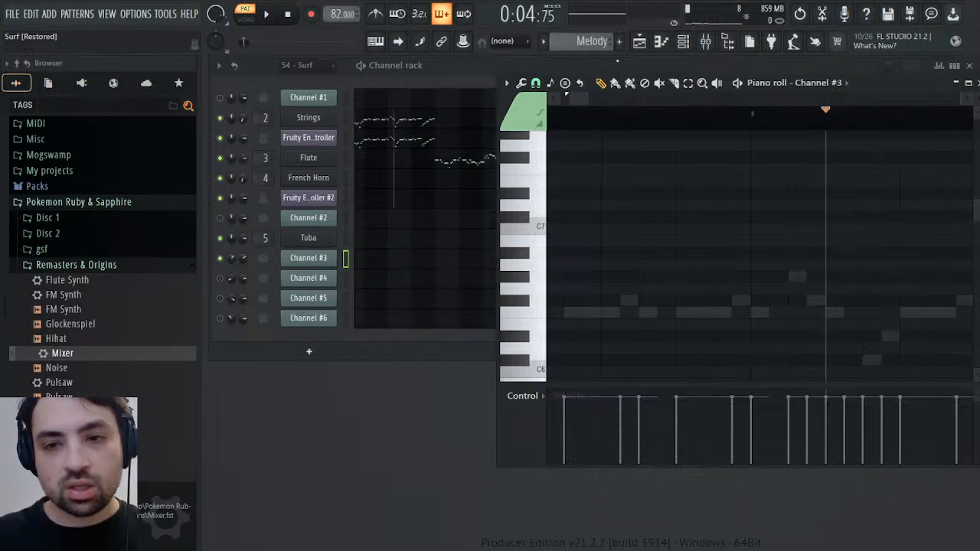
# Examine the existing Strings notes in the opening bars of the Melody pattern and close the piano roll
pyautogui.click(410, 125)
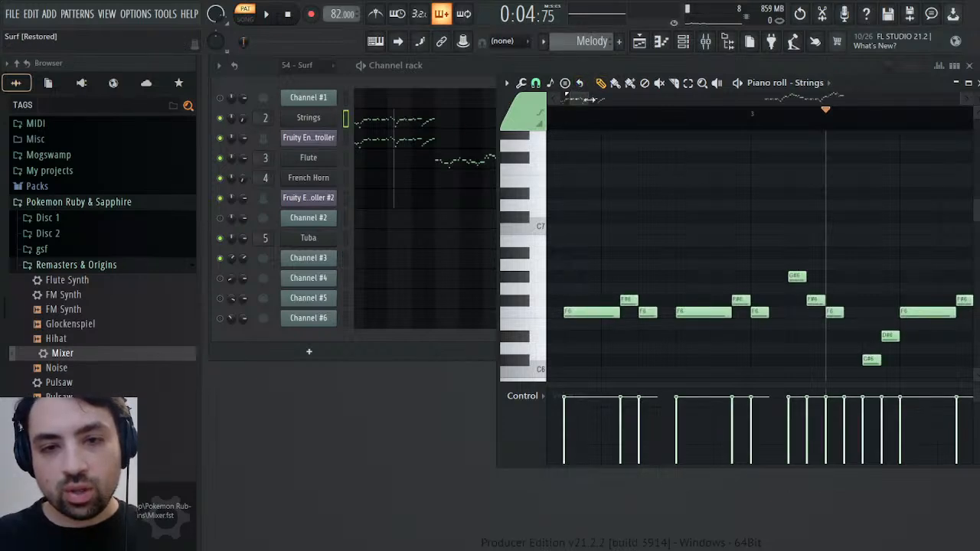
pyautogui.moveTo(589, 100); pyautogui.dragTo(648, 99)
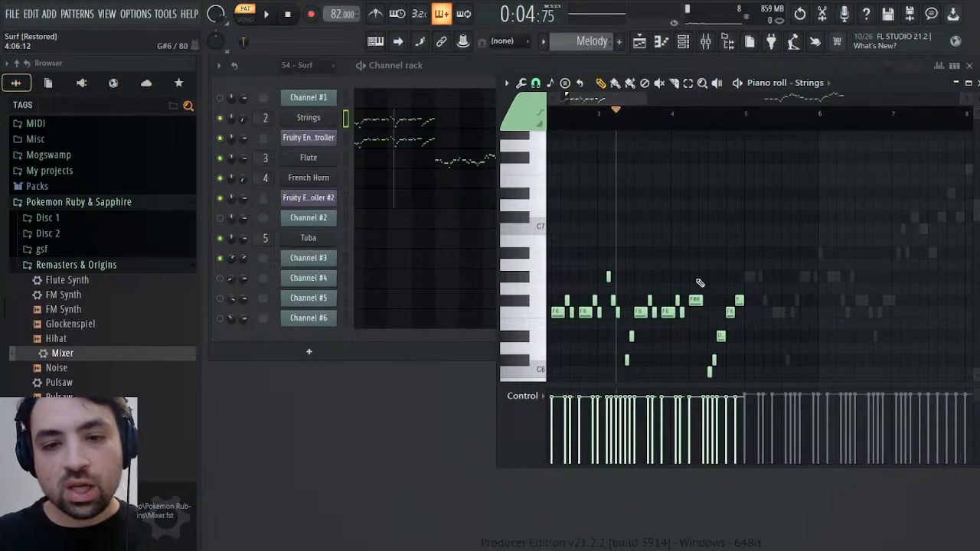
pyautogui.scroll(-3, 711, 274)
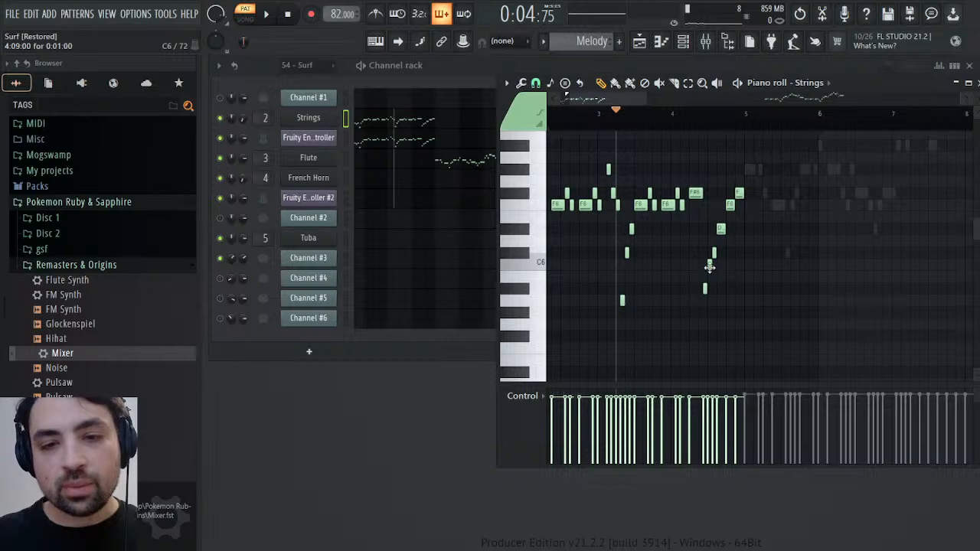
pyautogui.scroll(1, 713, 270)
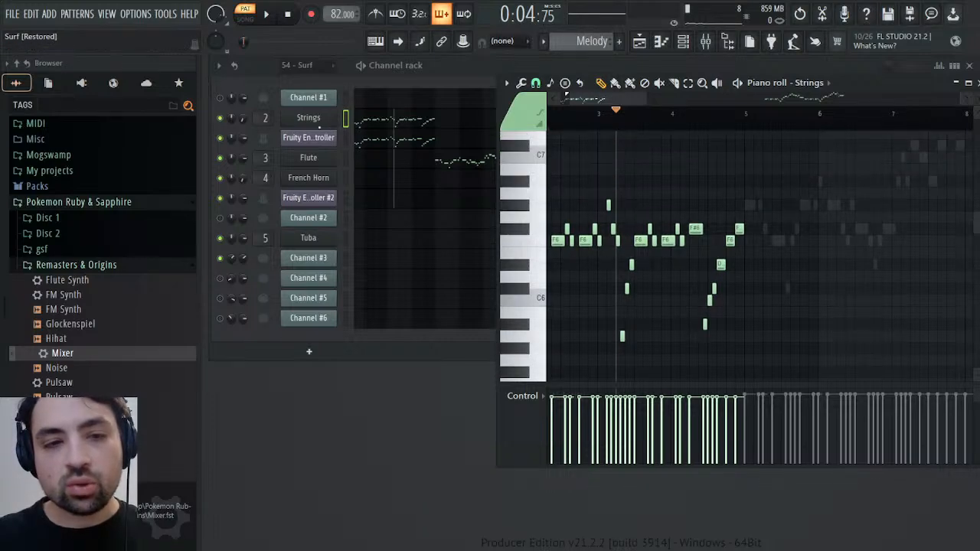
pyautogui.click(332, 144)
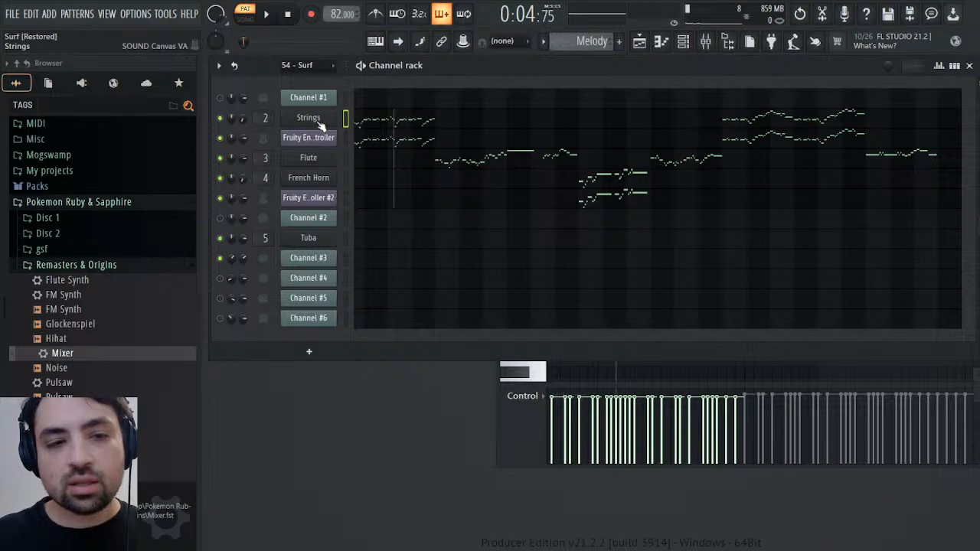
# Clone the Strings channel and move the copy directly below Channel #3
pyautogui.click(316, 120)
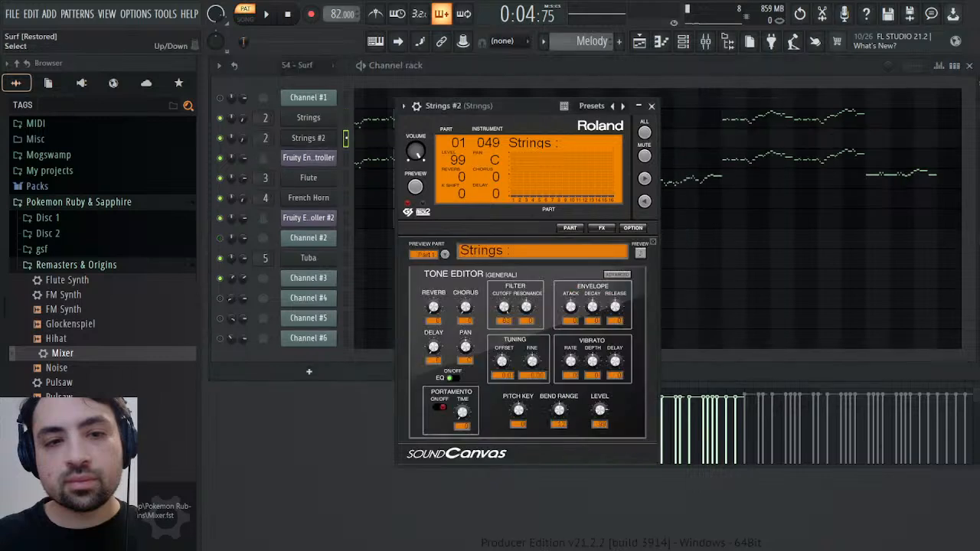
pyautogui.click(347, 139)
pyautogui.hotkey('alt', 'Down')
pyautogui.hotkey('alt', 'Down')
pyautogui.hotkey('alt', 'Down')
pyautogui.hotkey('alt', 'Down')
pyautogui.hotkey('alt', 'Down')
pyautogui.hotkey('alt', 'Down')
pyautogui.hotkey('alt', 'Down')
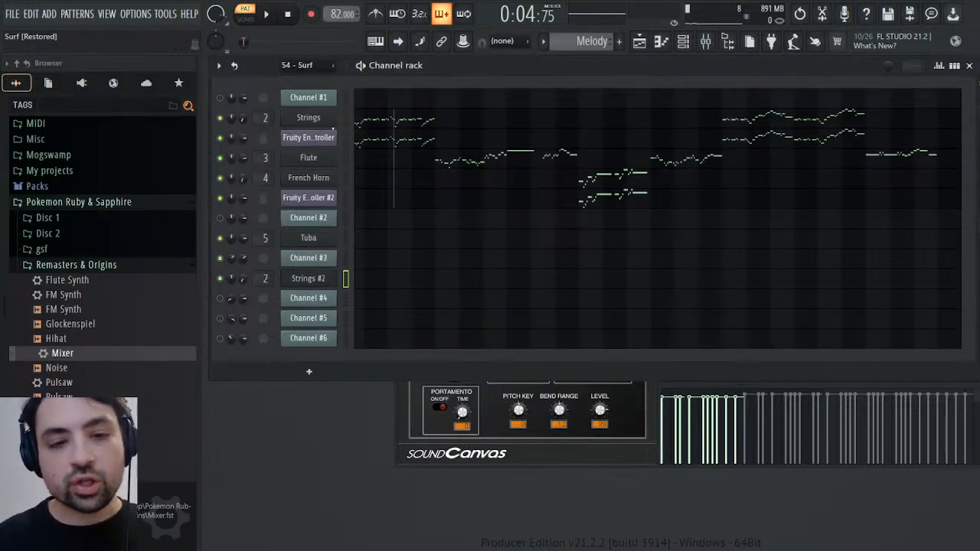
# Paste the copied Channel #3 notes into the cloned Strings channel of the Melody pattern, starting at the playback position in bar 3
pyautogui.press('F7')
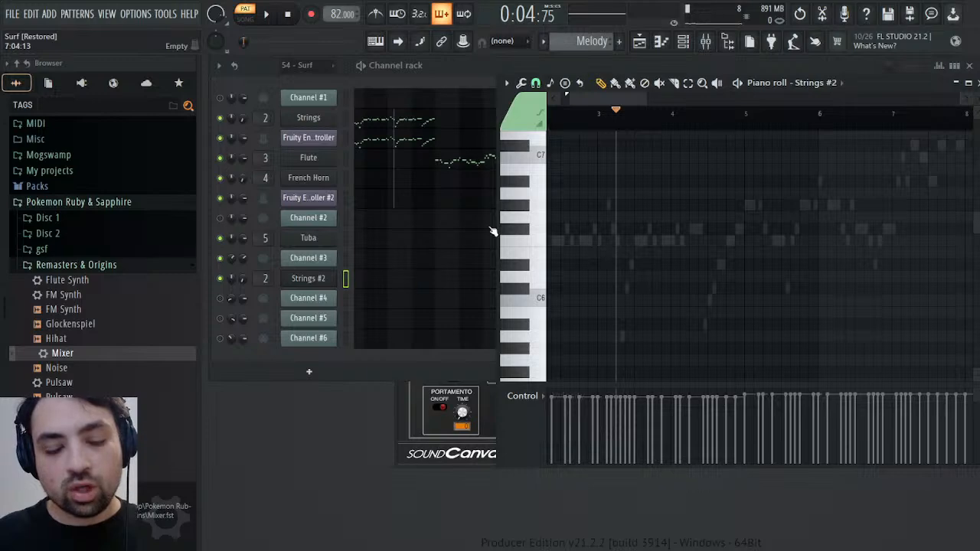
pyautogui.hotkey('ctrl', 'v')
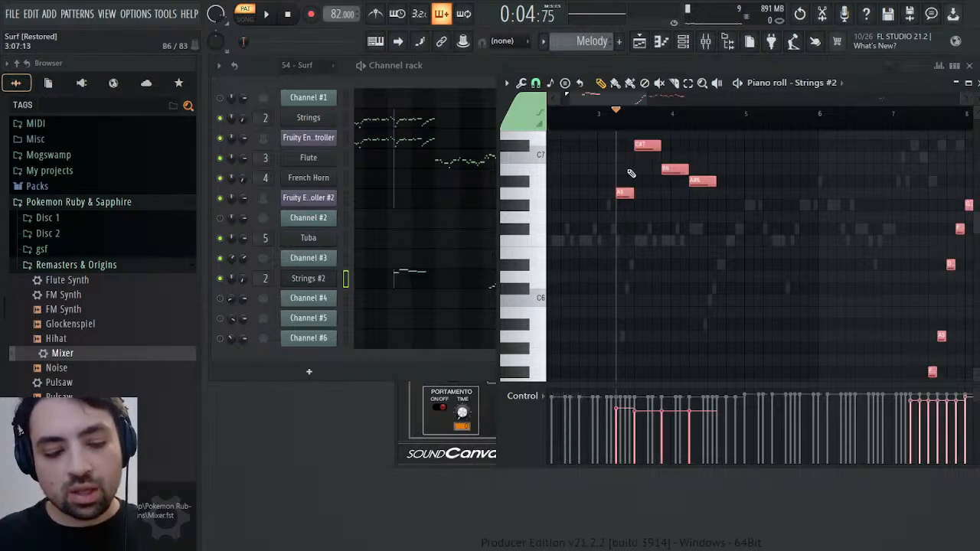
# Deselect and audition the pasted Strings #2 notes in bar 3, and set the Strings #2 channel volume to 78%
pyautogui.hotkey('ctrl', 'd')
pyautogui.press('space')
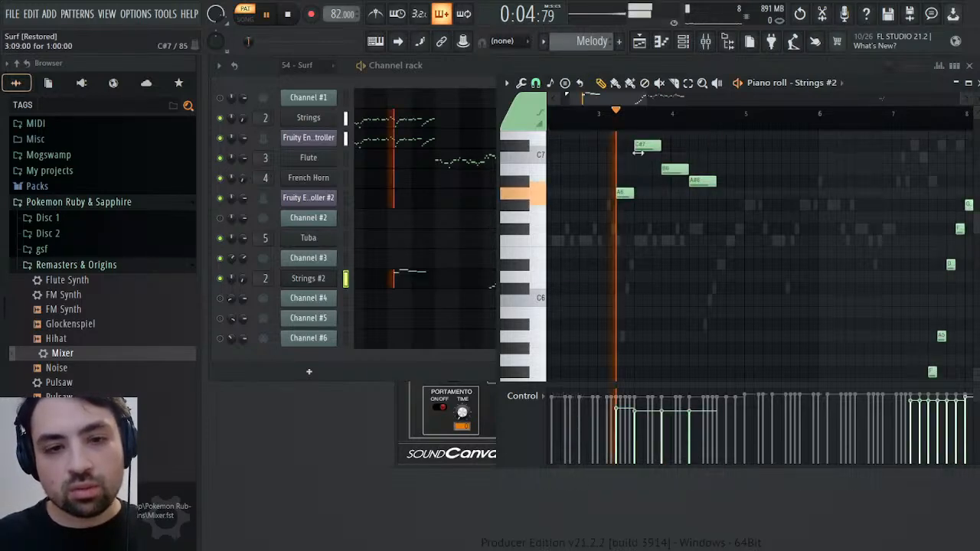
pyautogui.press('space')
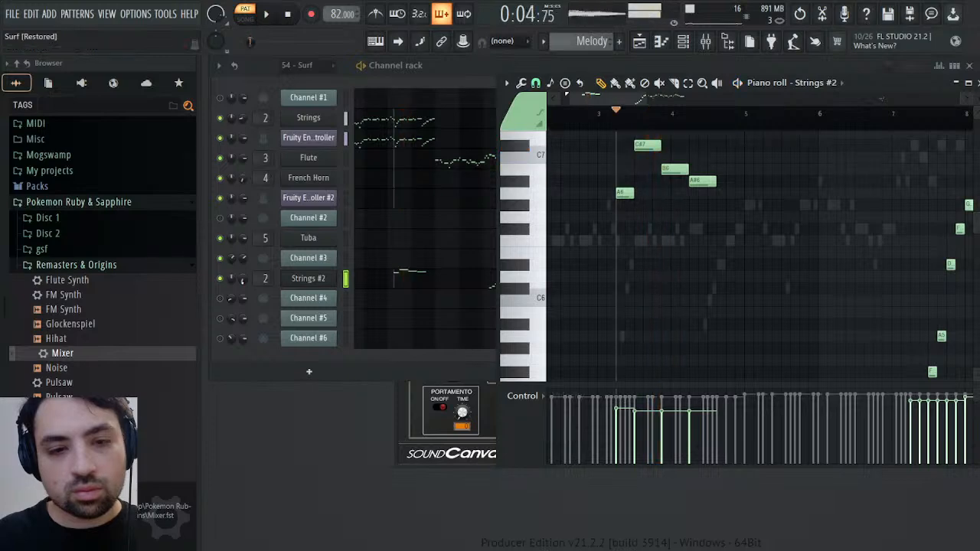
pyautogui.keyDown('alt'); pyautogui.click(243, 280); pyautogui.keyUp('alt')
pyautogui.press('space')
pyautogui.press('space')
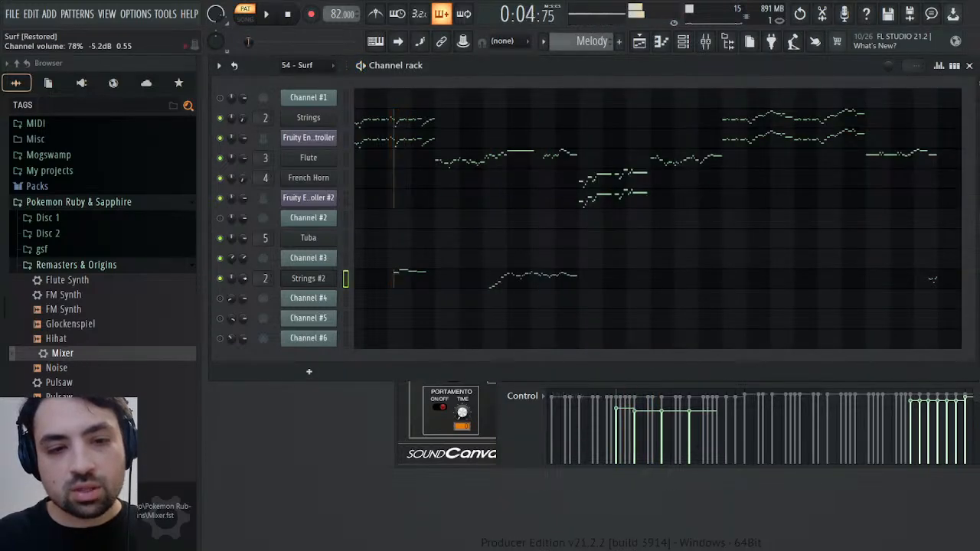
# Set the Strings #2 volume multiplier to 150%, audition the passage from bar 3, and close the channel's settings
pyautogui.click(309, 278)
pyautogui.click(417, 108)
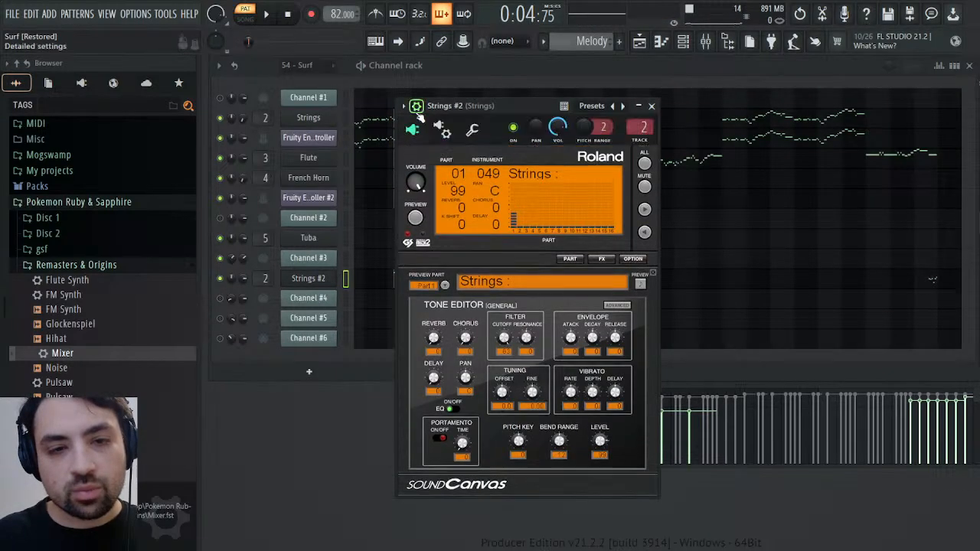
pyautogui.click(475, 132)
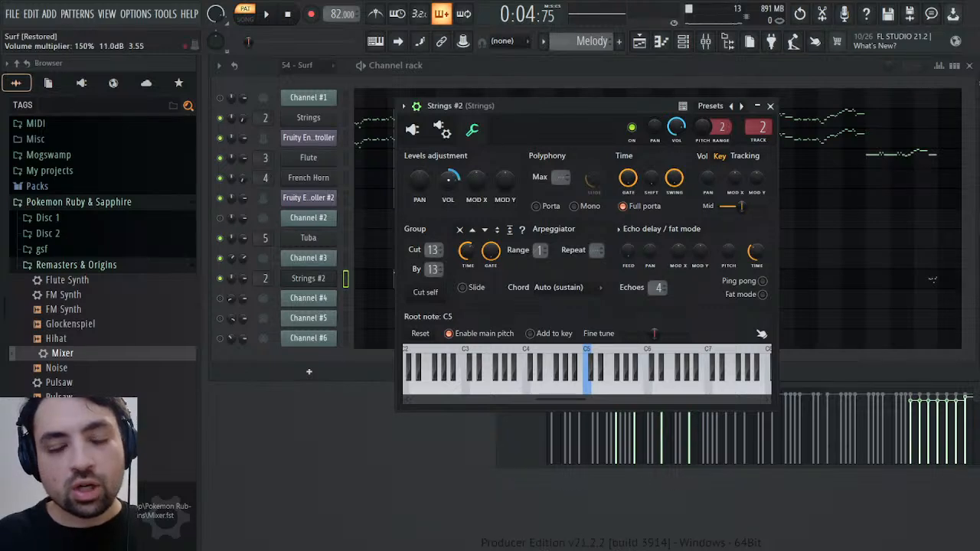
pyautogui.press('space')
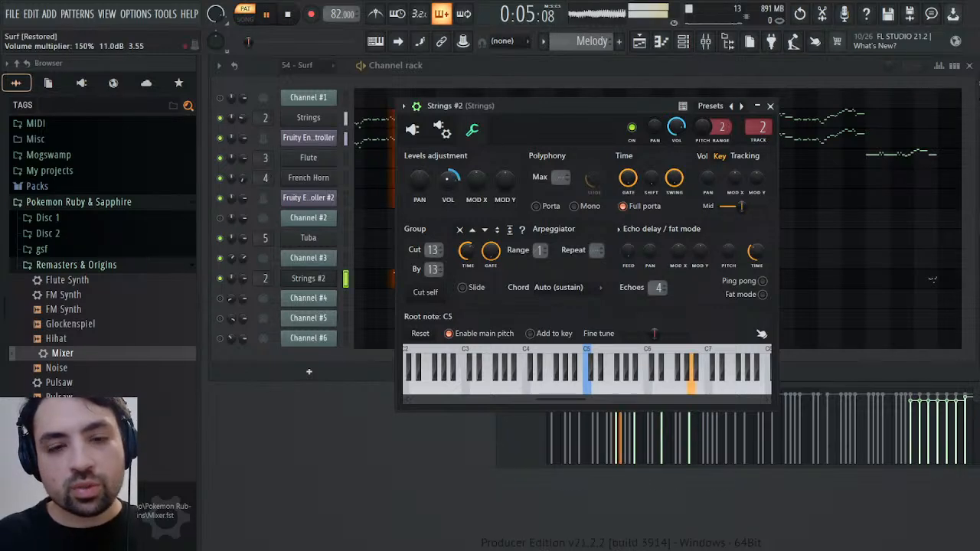
pyautogui.click(770, 106)
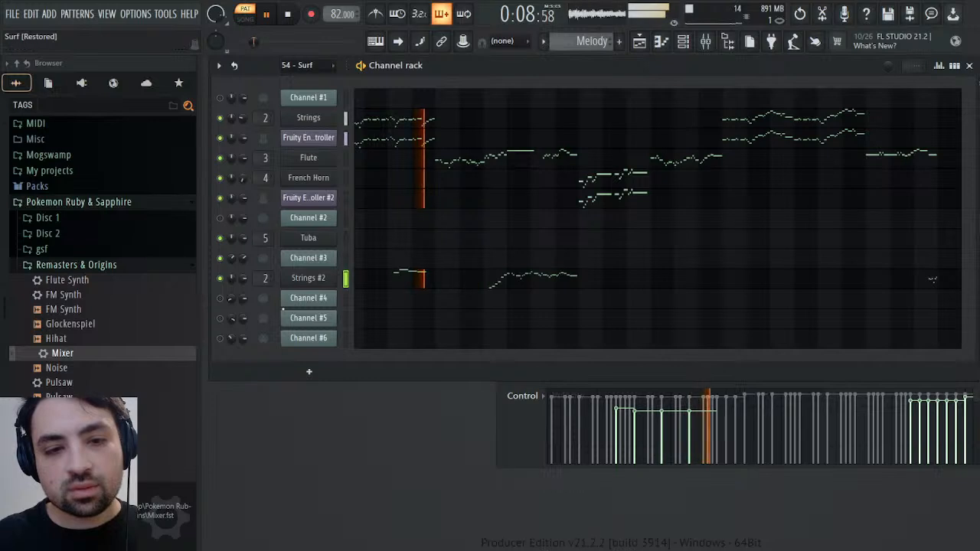
pyautogui.press('space')
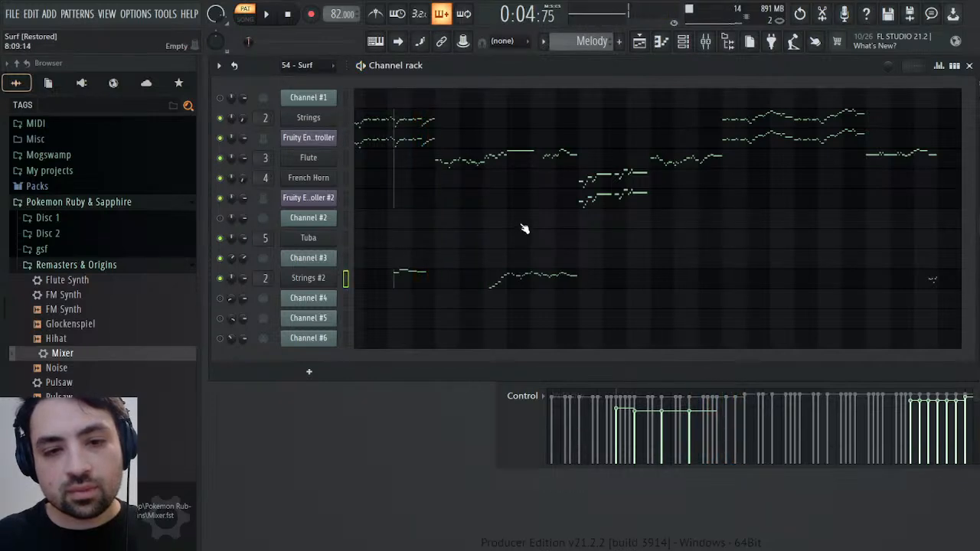
# Open Channel #3's channel volume events in the 54 - Surf pattern and play the passage from bar 3
pyautogui.scroll(1, 588, 44)
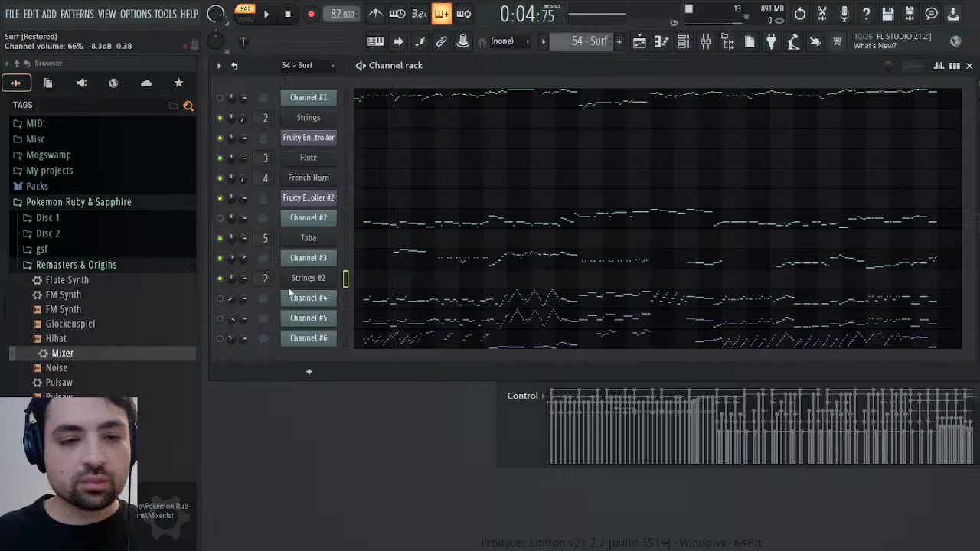
pyautogui.click(289, 290)
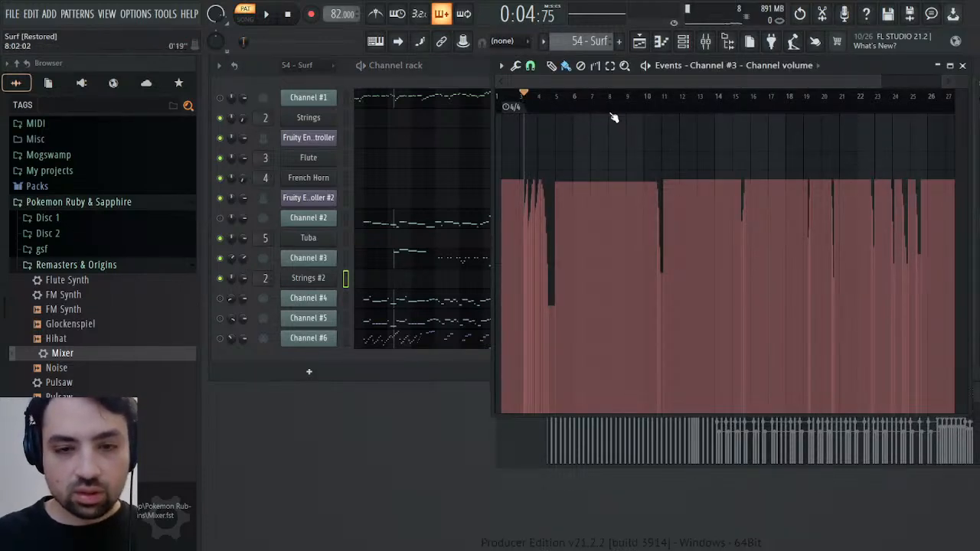
pyautogui.press('space')
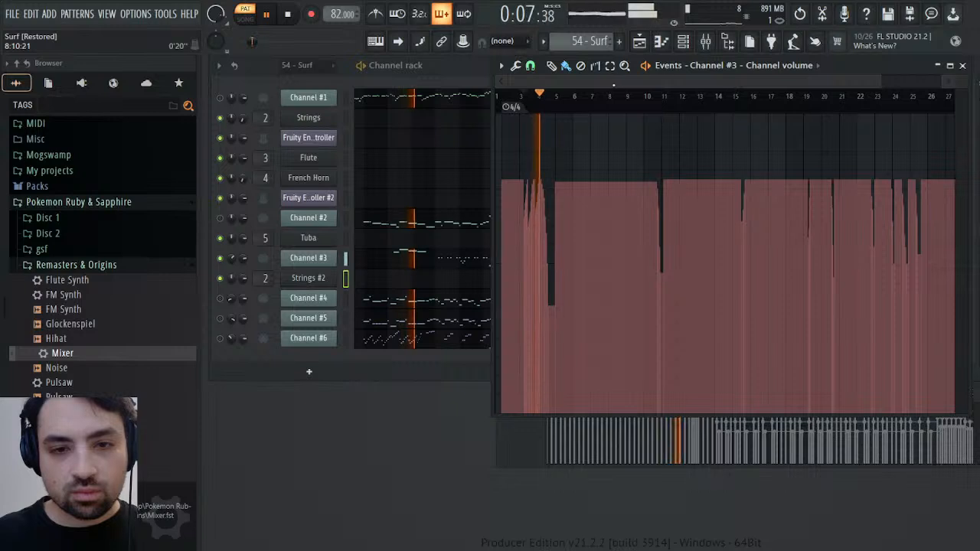
pyautogui.press('space')
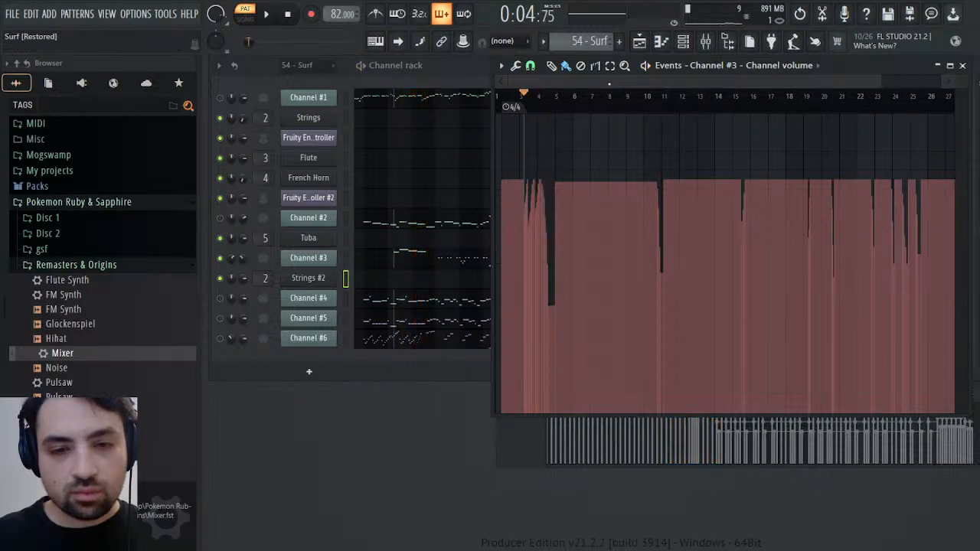
pyautogui.press('space')
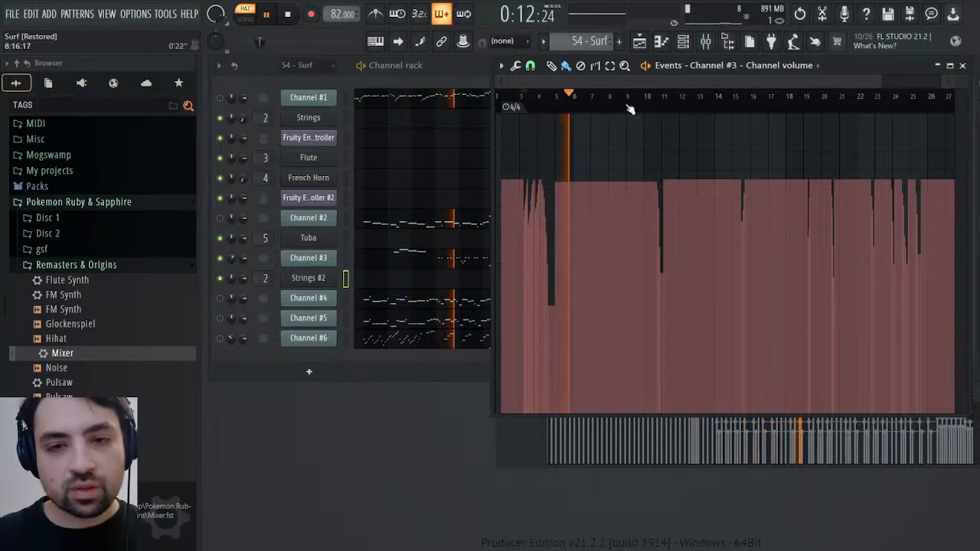
# Audition Channel #3 around each volume dip from bar 9 to bar 26 to identify which instrument plays there
pyautogui.click(630, 101)
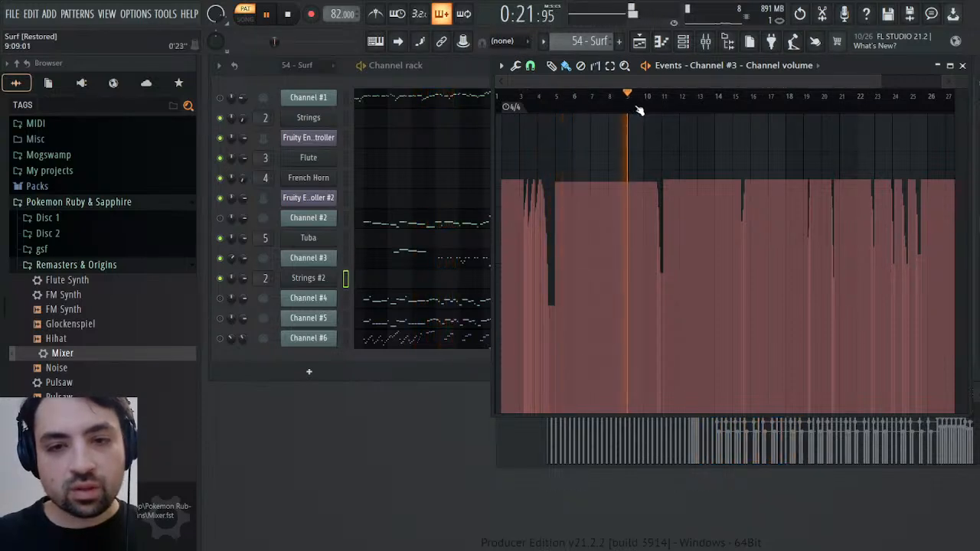
pyautogui.click(646, 108)
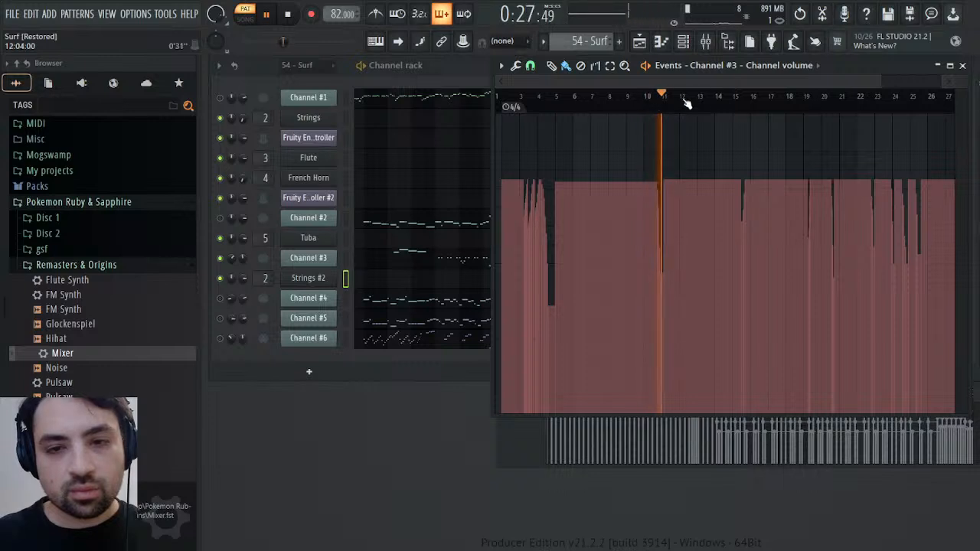
pyautogui.click(731, 98)
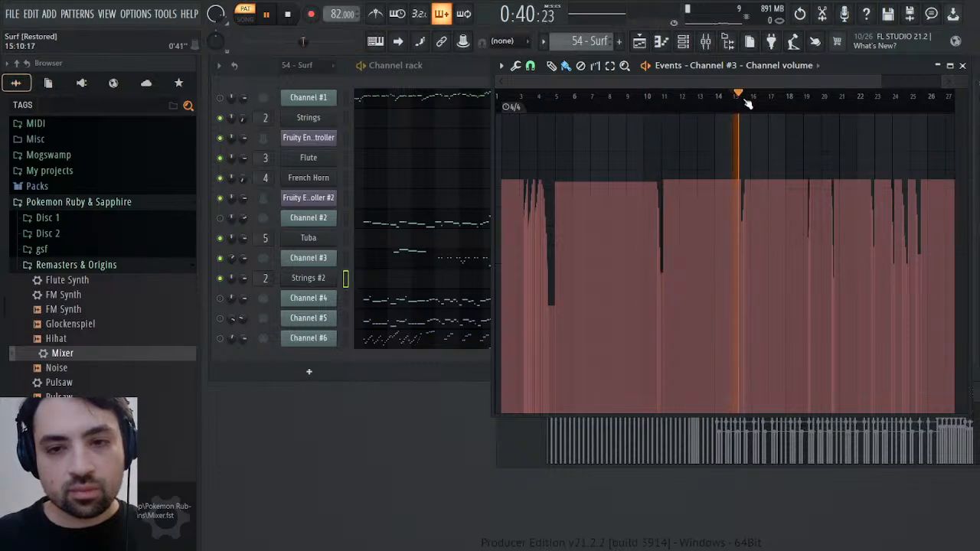
pyautogui.click(794, 102)
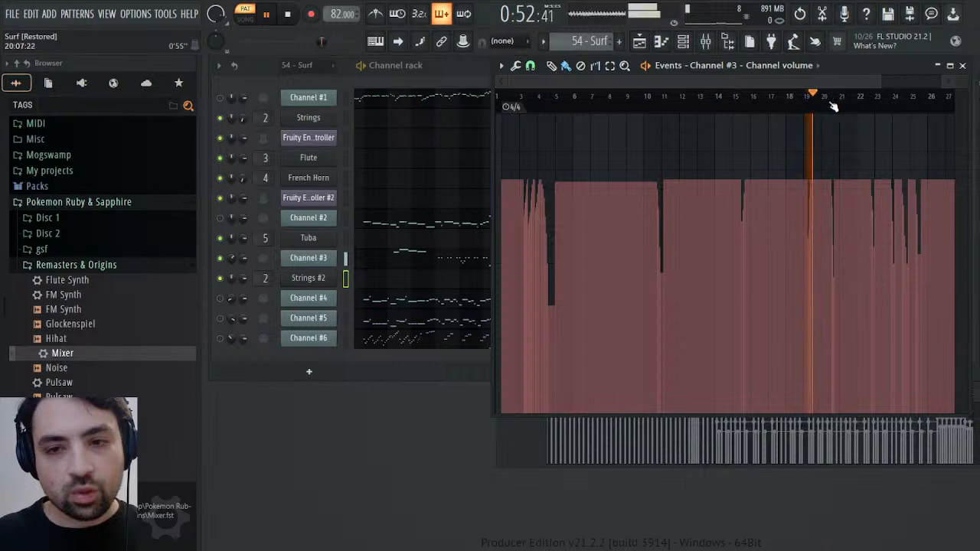
pyautogui.click(834, 103)
pyautogui.click(873, 103)
pyautogui.click(907, 103)
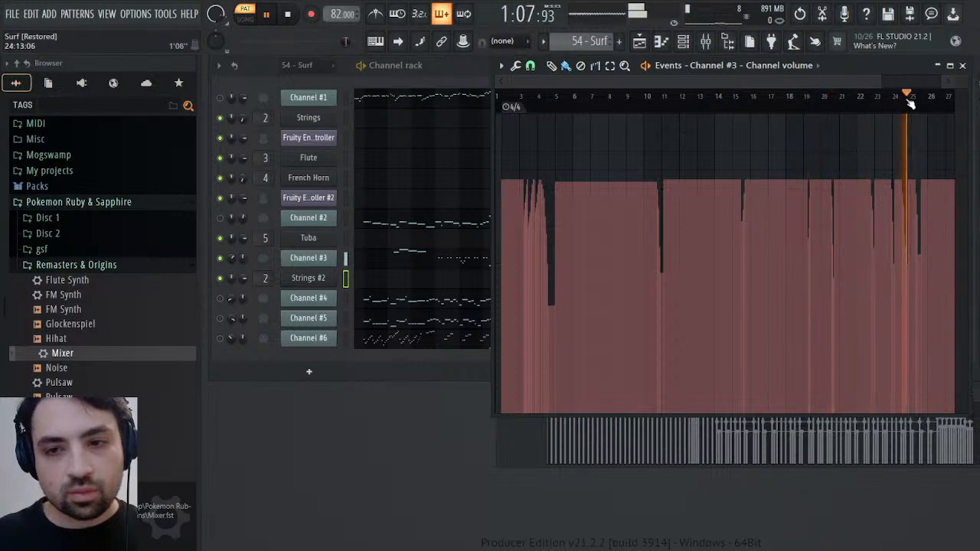
pyautogui.click(923, 99)
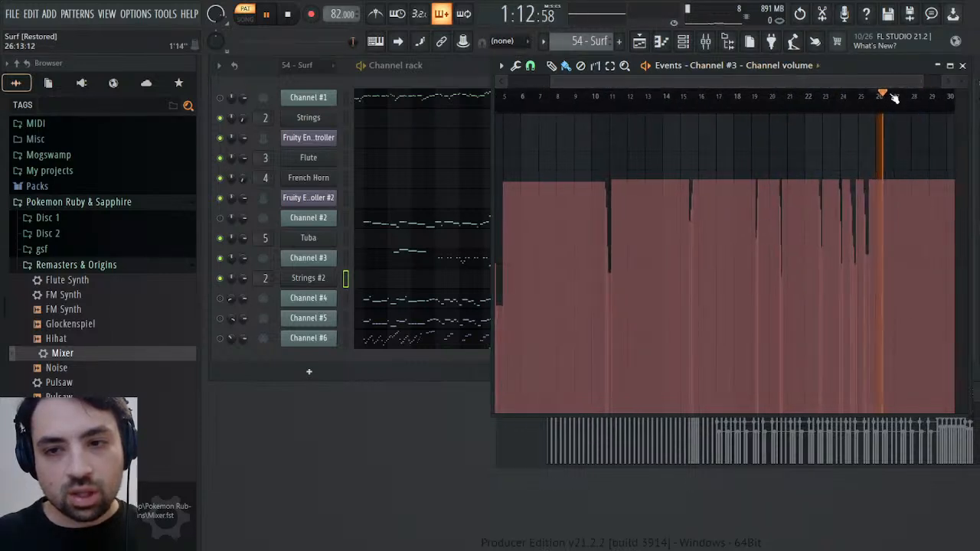
pyautogui.click(870, 99)
pyautogui.click(863, 101)
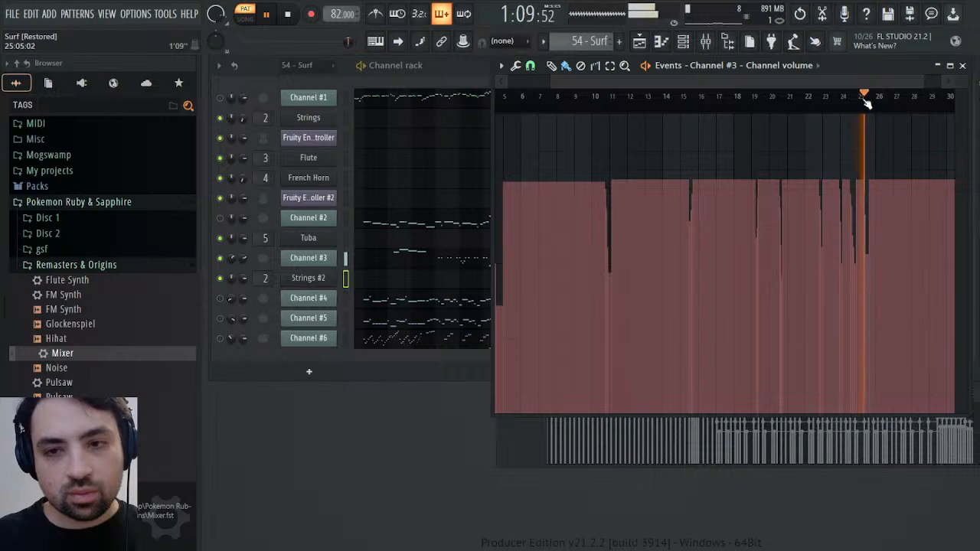
pyautogui.press('space')
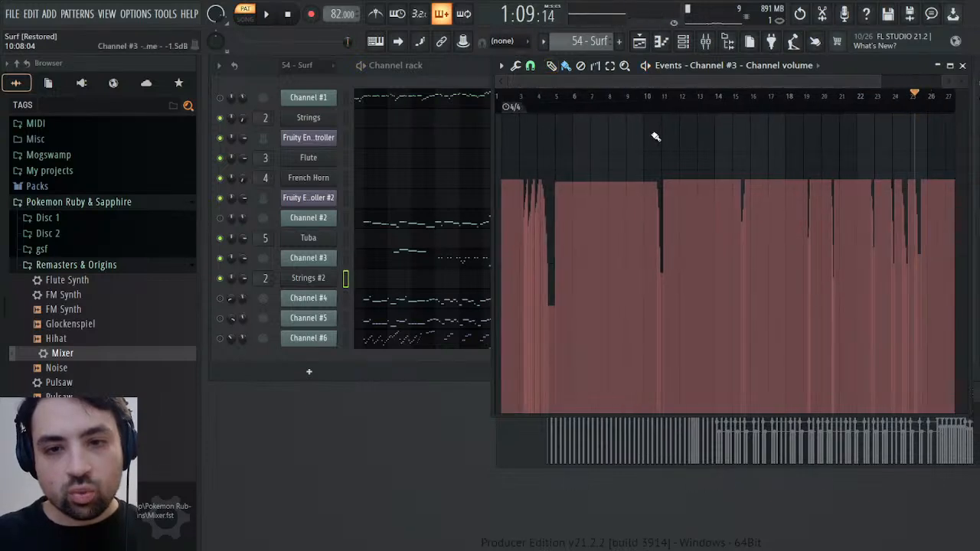
# Audition Channel #3 from bar 10, and select and copy its volume events from the start through about bar 12
pyautogui.click(657, 99)
pyautogui.press('space')
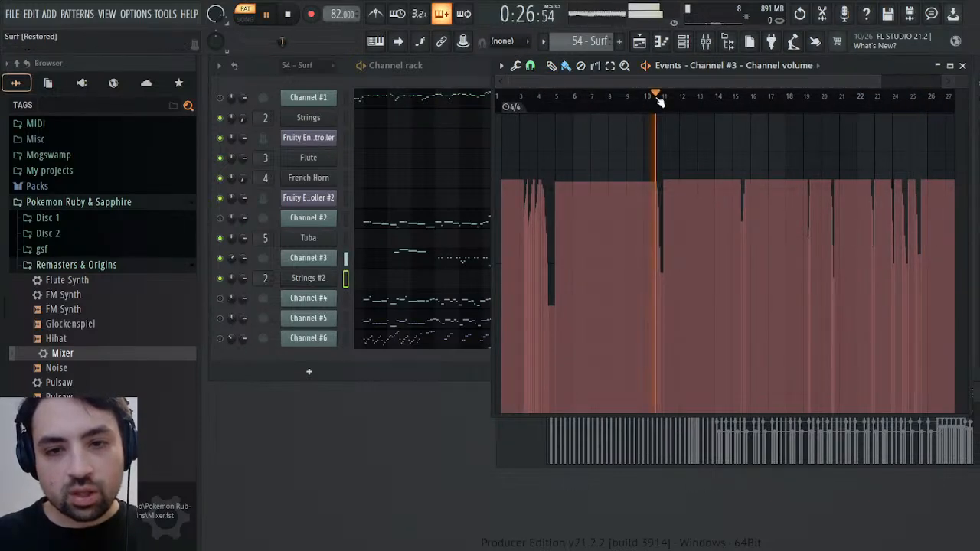
pyautogui.press('space')
pyautogui.moveTo(691, 104); pyautogui.dragTo(388, 92)
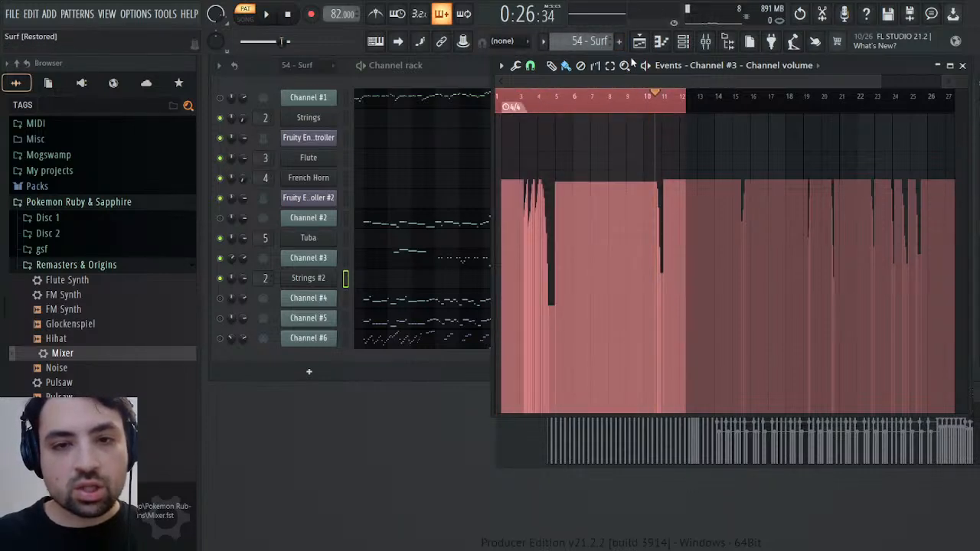
# Paste the copied volume events into the Volume 1 events of Strings #2 in the Melody pattern
pyautogui.press('KP_Add')
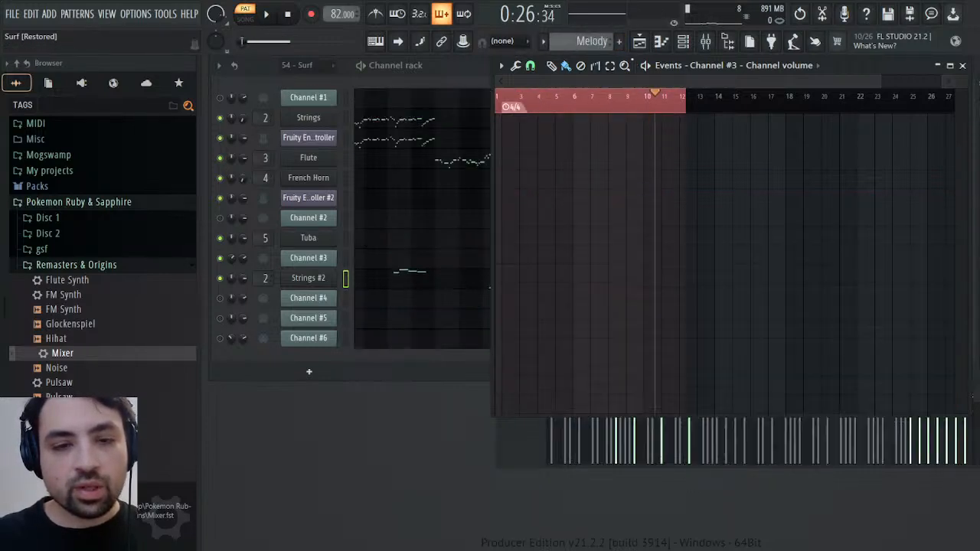
pyautogui.click(48, 83)
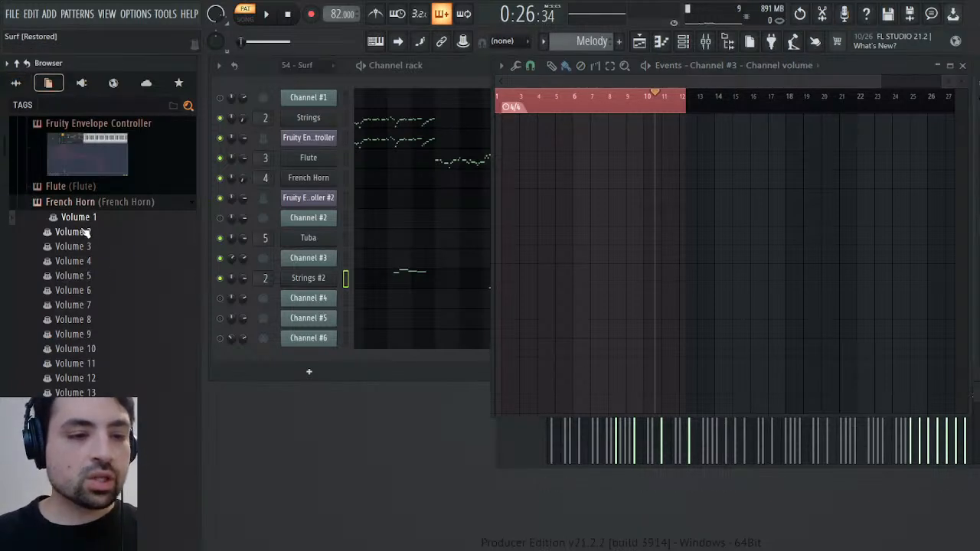
pyautogui.click(94, 202)
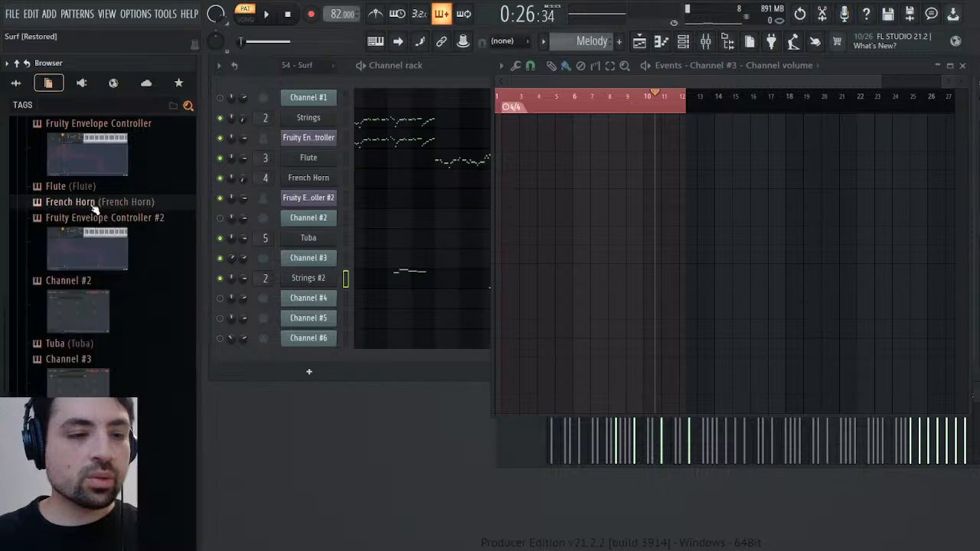
pyautogui.scroll(-2, 94, 248)
pyautogui.click(76, 340)
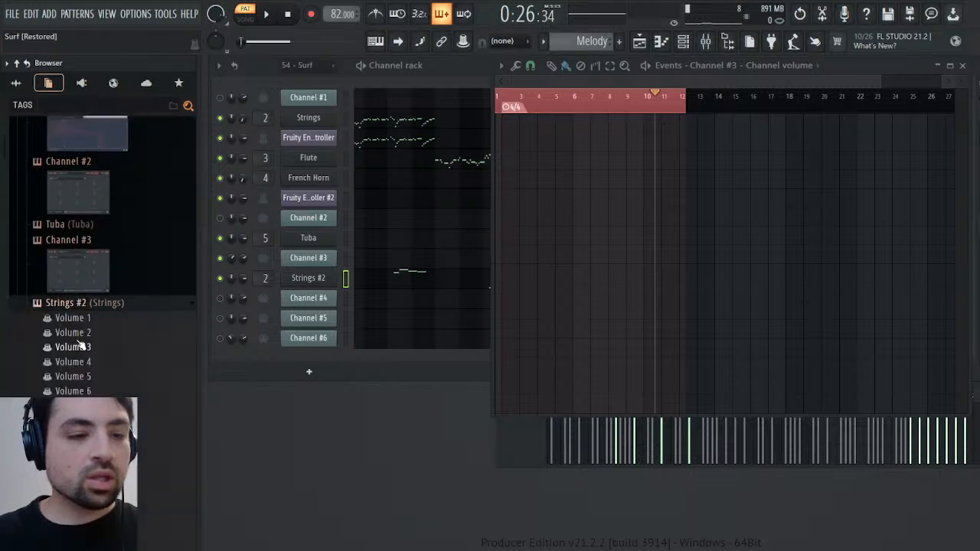
pyautogui.scroll(-4, 80, 306)
pyautogui.click(112, 185)
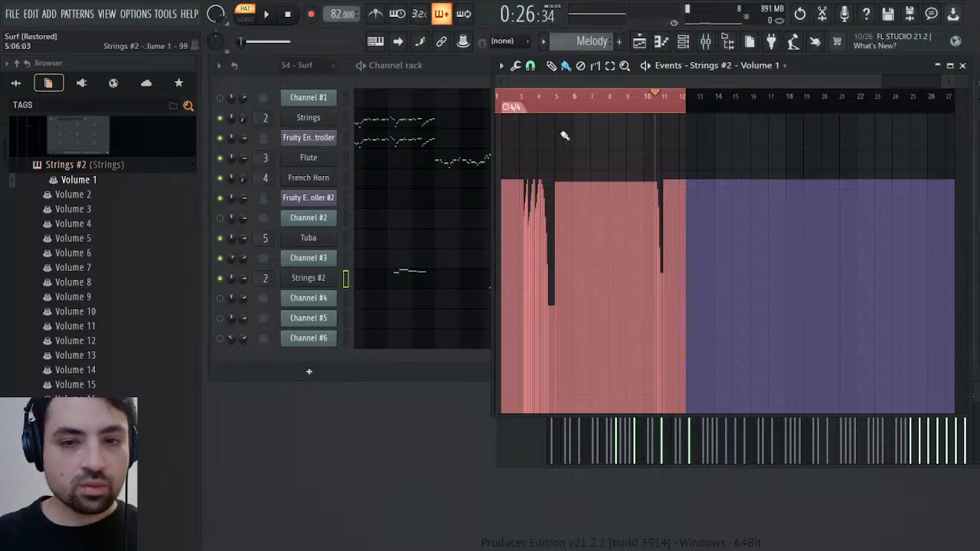
# Clear the time selection, audition the Melody pattern around bar 10, and return playback to the start
pyautogui.click(641, 106)
pyautogui.press('space')
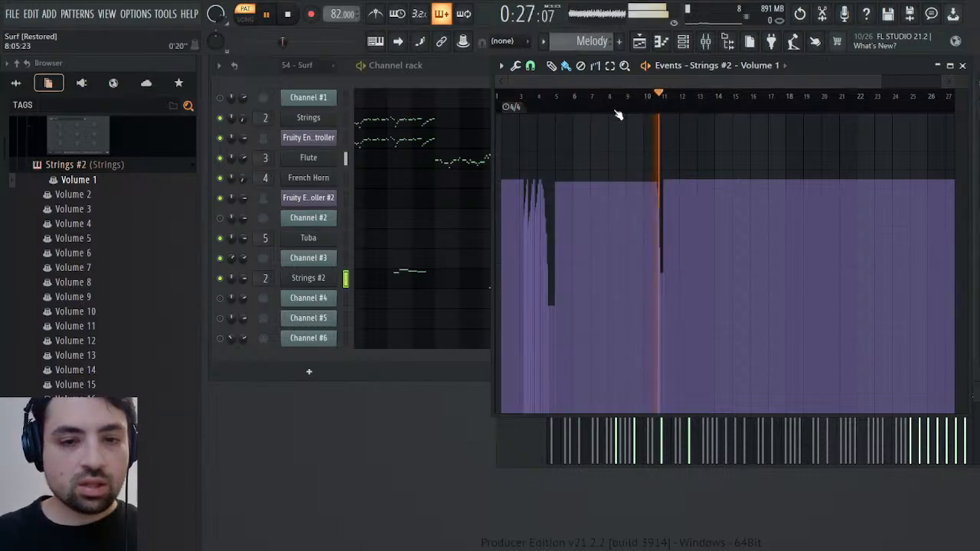
pyautogui.press('space')
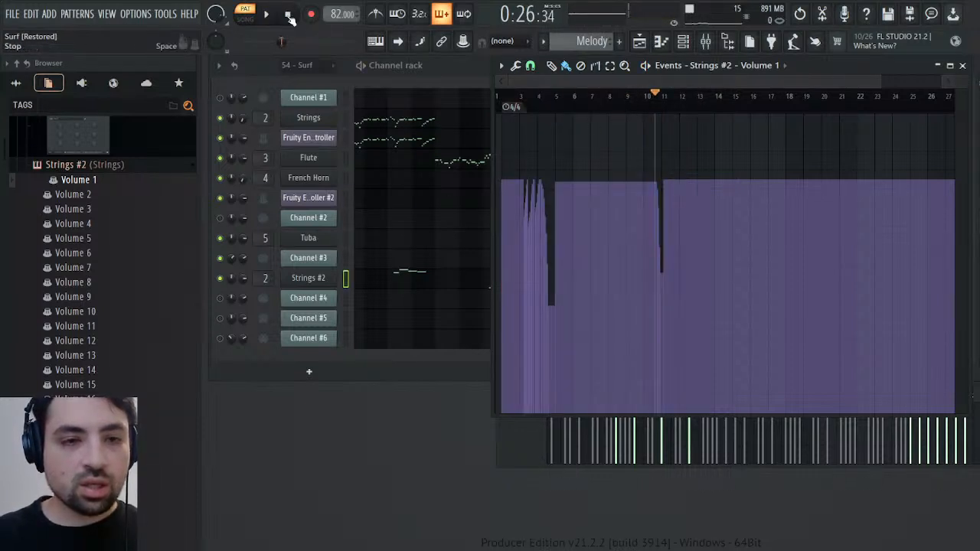
pyautogui.click(289, 15)
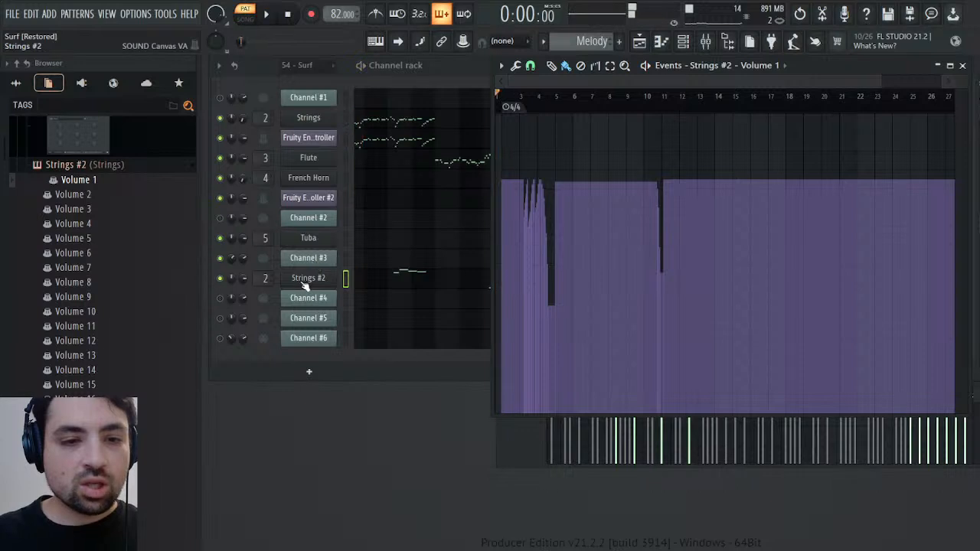
# Add a Fruity Envelope Controller to the channel rack directly below Strings #2
pyautogui.click(82, 83)
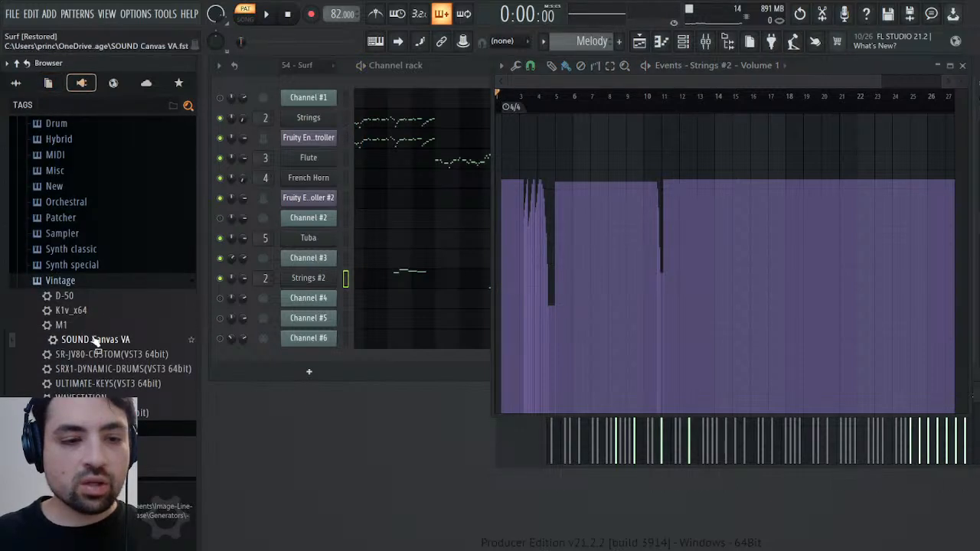
pyautogui.scroll(5, 87, 295)
pyautogui.moveTo(106, 217); pyautogui.dragTo(314, 256)
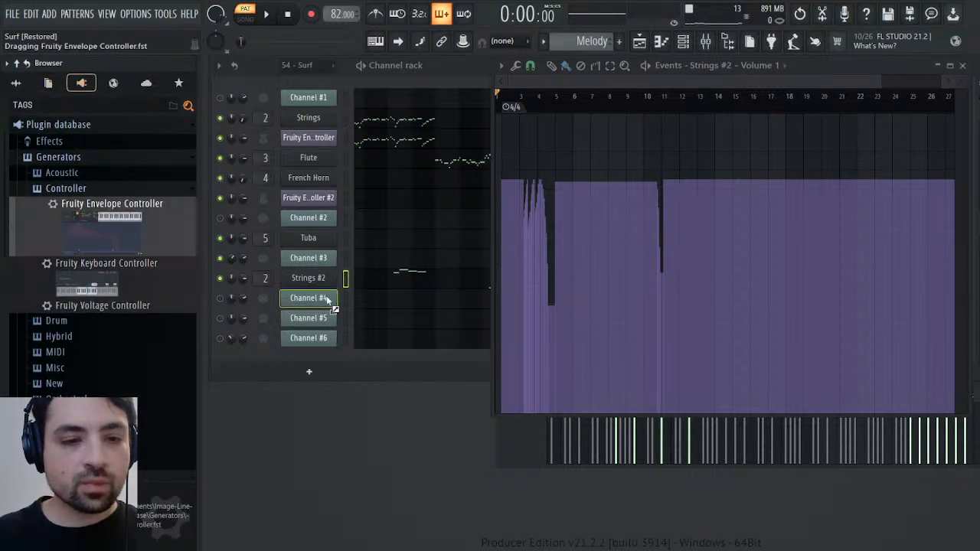
pyautogui.moveTo(317, 291); pyautogui.dragTo(318, 293)
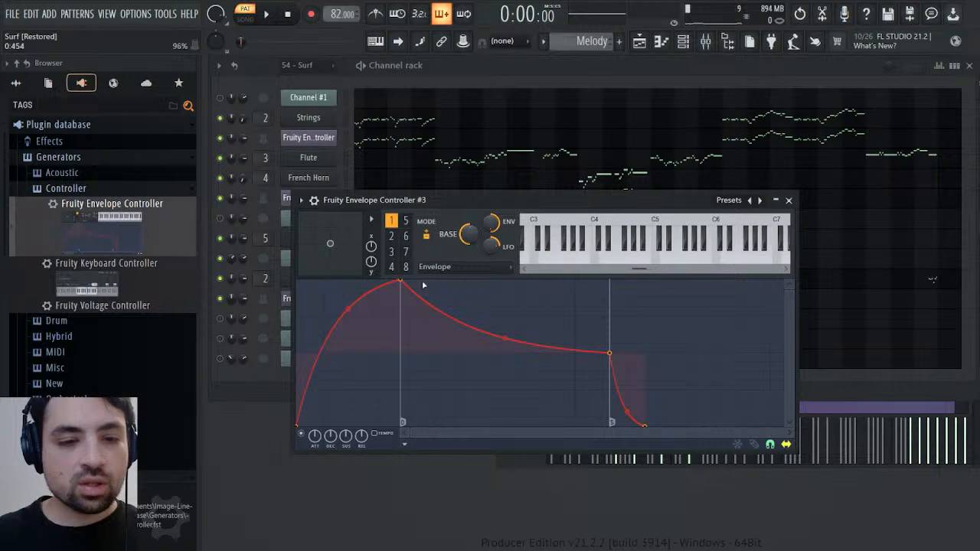
# Shape controller #3's envelope after the first controller: no attack, sustain point at 0:100 and -50%, end point at 0:200
pyautogui.moveTo(401, 282); pyautogui.dragTo(298, 283)
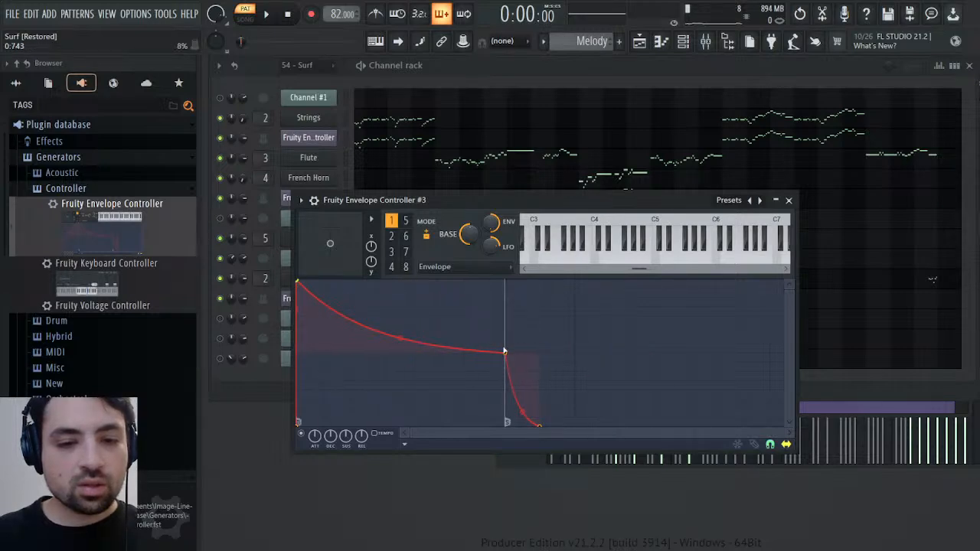
pyautogui.moveTo(506, 351); pyautogui.dragTo(379, 344)
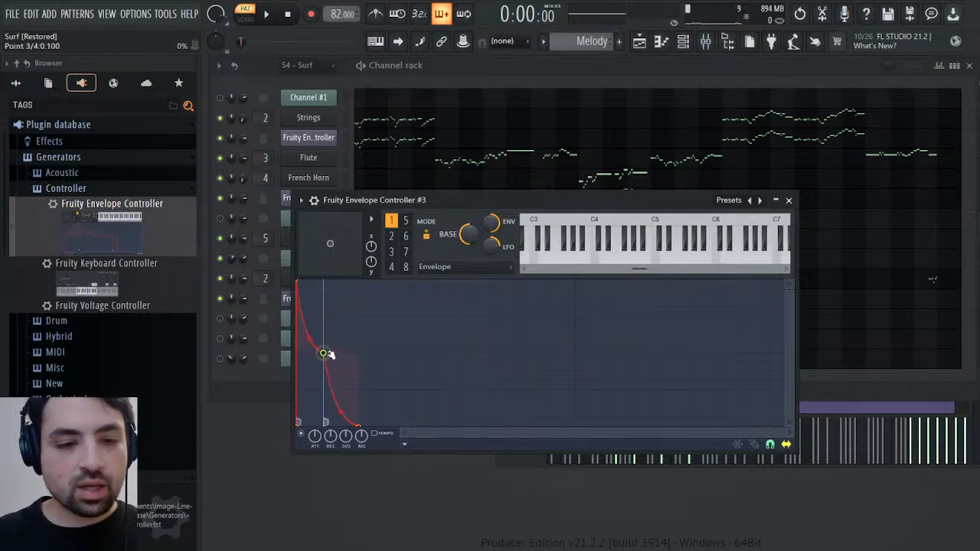
pyautogui.click(311, 140)
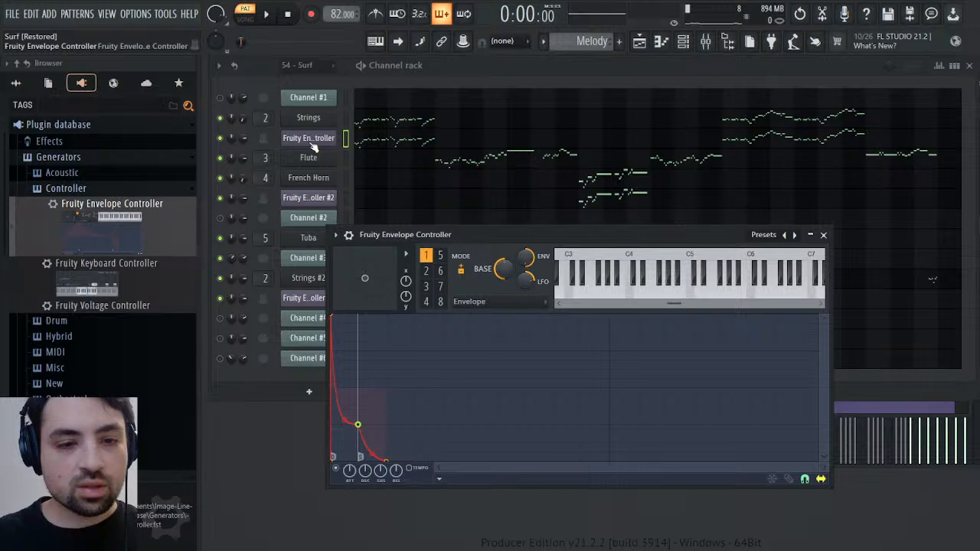
pyautogui.click(311, 143)
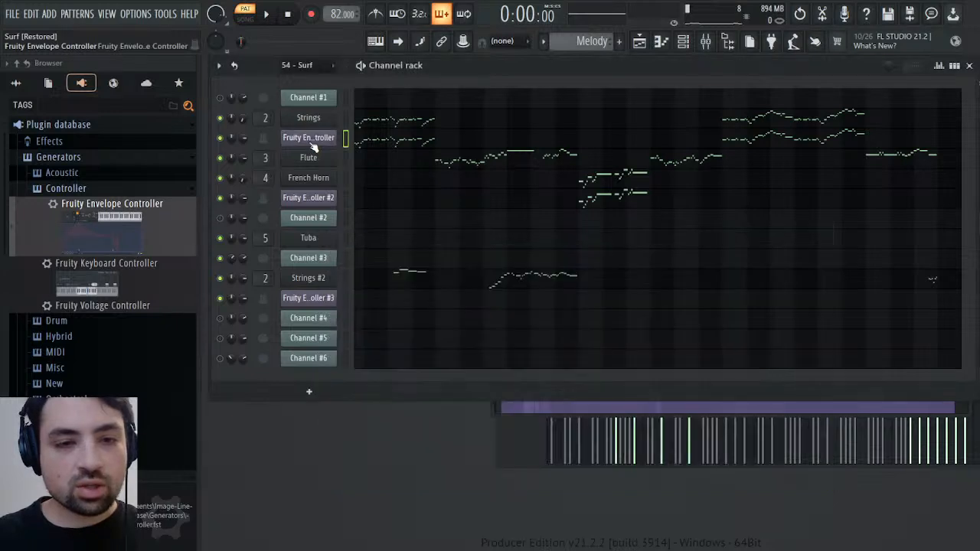
pyautogui.click(307, 299)
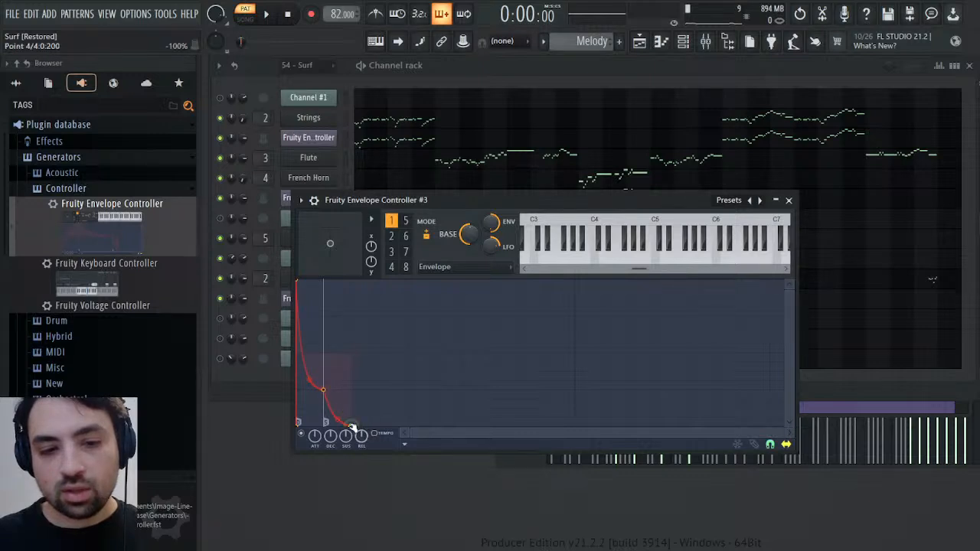
# Close the envelope controller and audition the opening of the Melody pattern up to the Strings #2 entry
pyautogui.press('space')
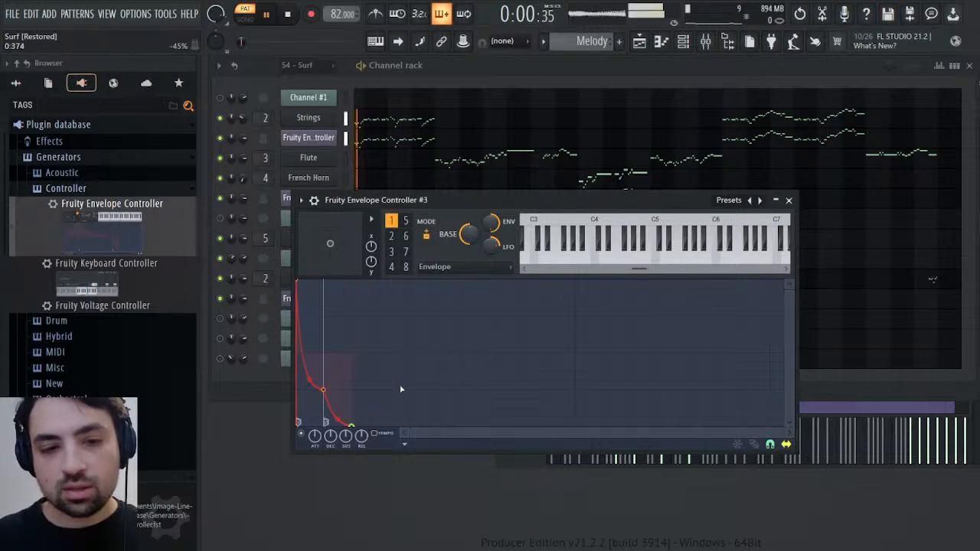
pyautogui.click(789, 200)
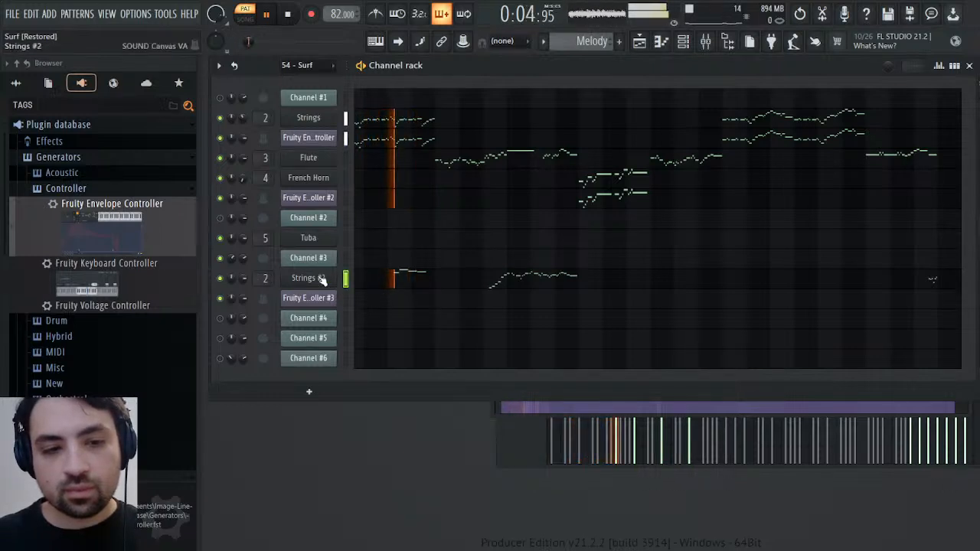
pyautogui.press('space')
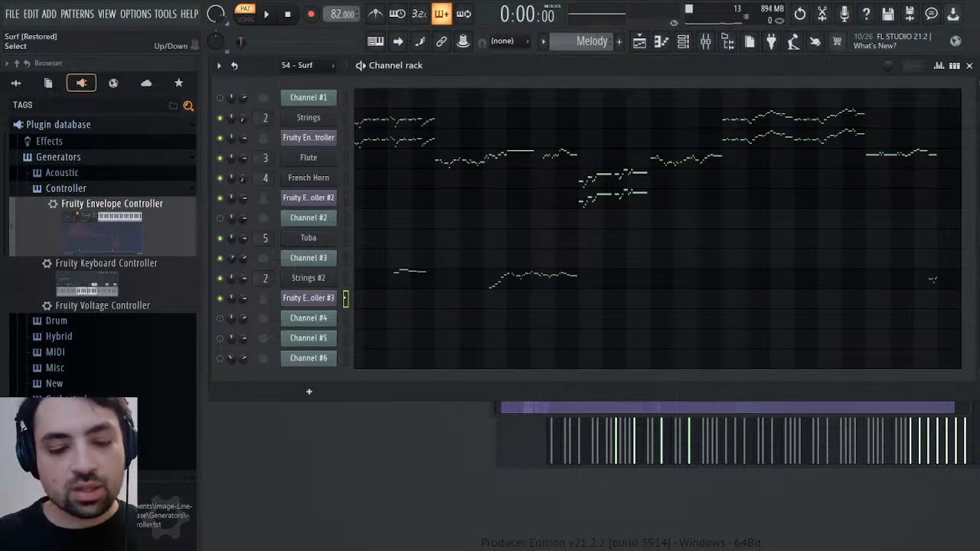
# Copy the Strings #2 notes to Fruity Envelope Controller #3 in the Melody pattern and audition them around bar 3
pyautogui.click(392, 277)
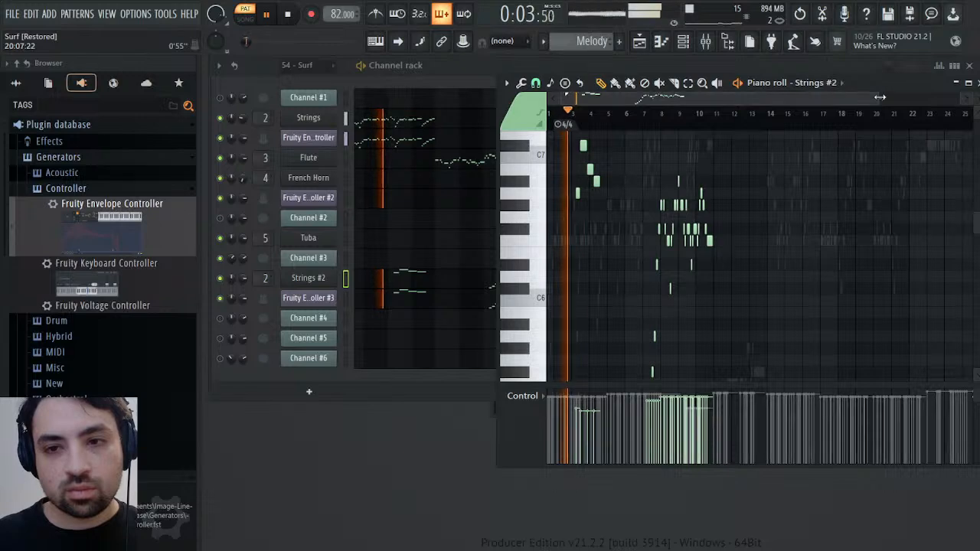
pyautogui.scroll(4, 643, 114)
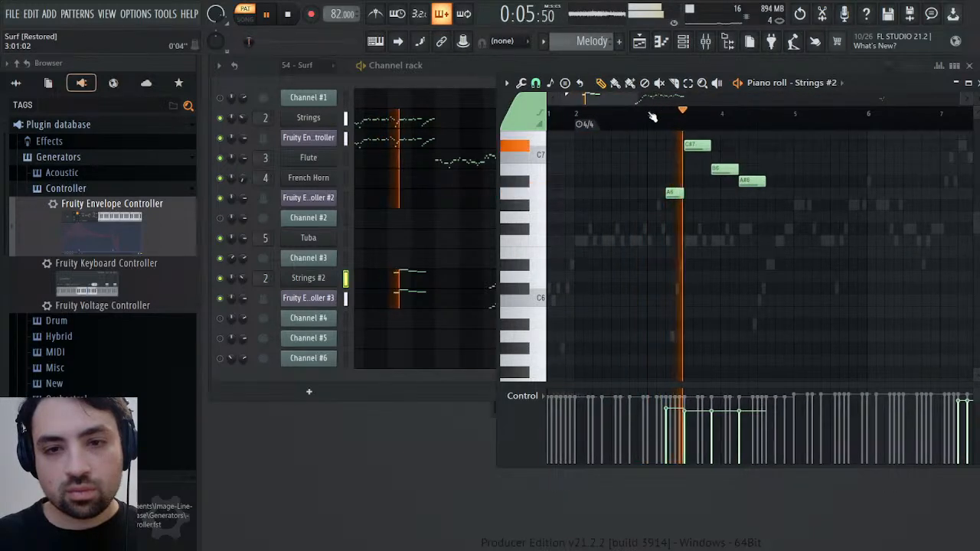
pyautogui.press('space')
# Inspect the Strings #2 channel settings, then audition the Melody pattern from the start and close its piano roll
pyautogui.click(307, 278)
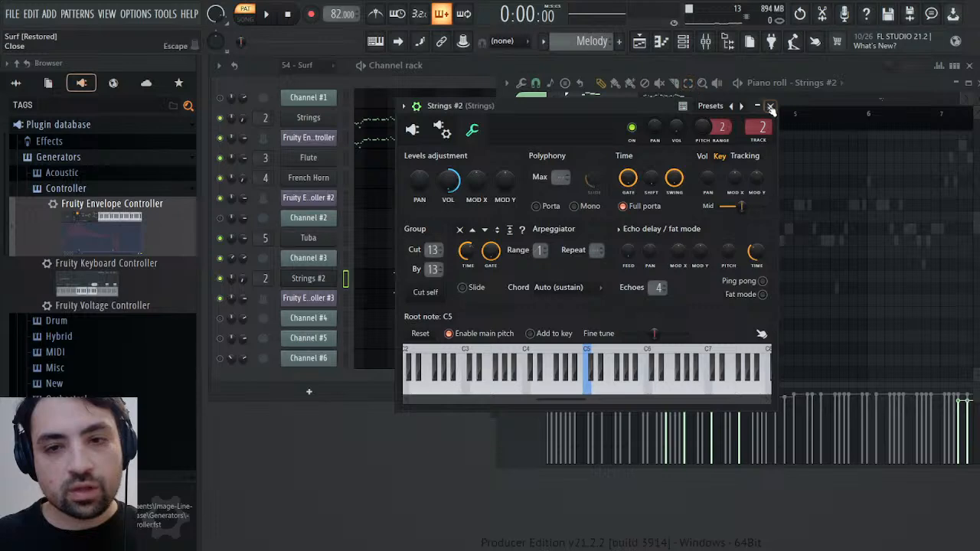
pyautogui.click(772, 109)
pyautogui.press('space')
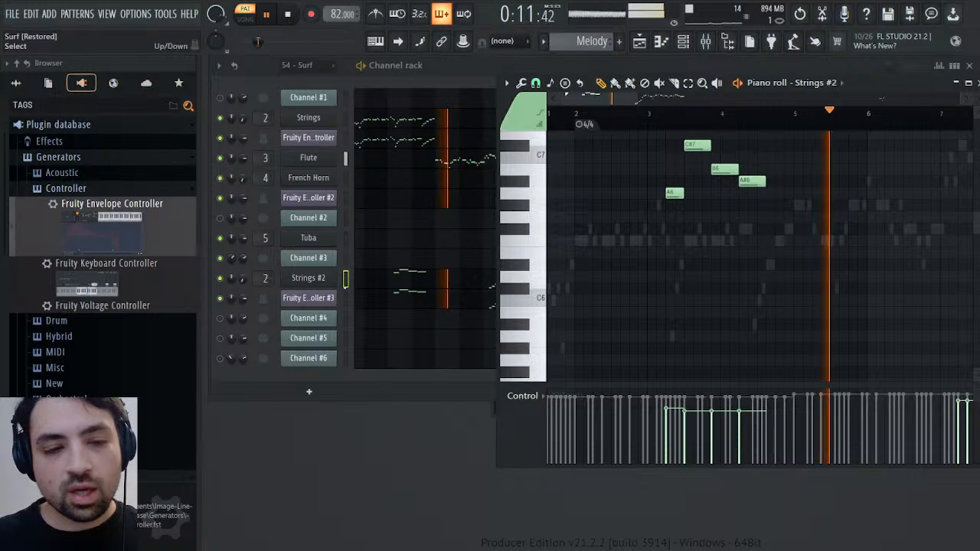
pyautogui.click(978, 83)
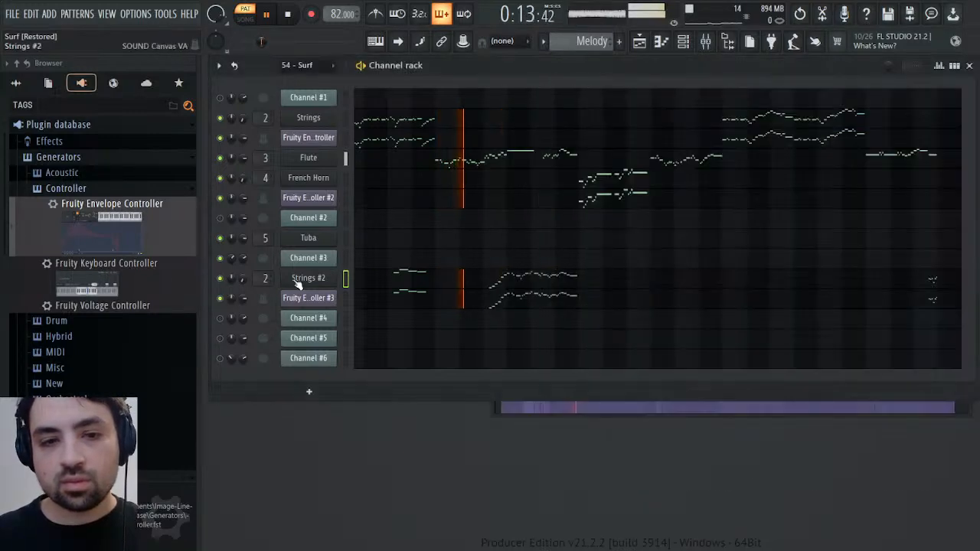
# Restart the Melody pattern from the beginning and recheck the Strings #2 notes in the piano roll
pyautogui.press('space')
pyautogui.press('space')
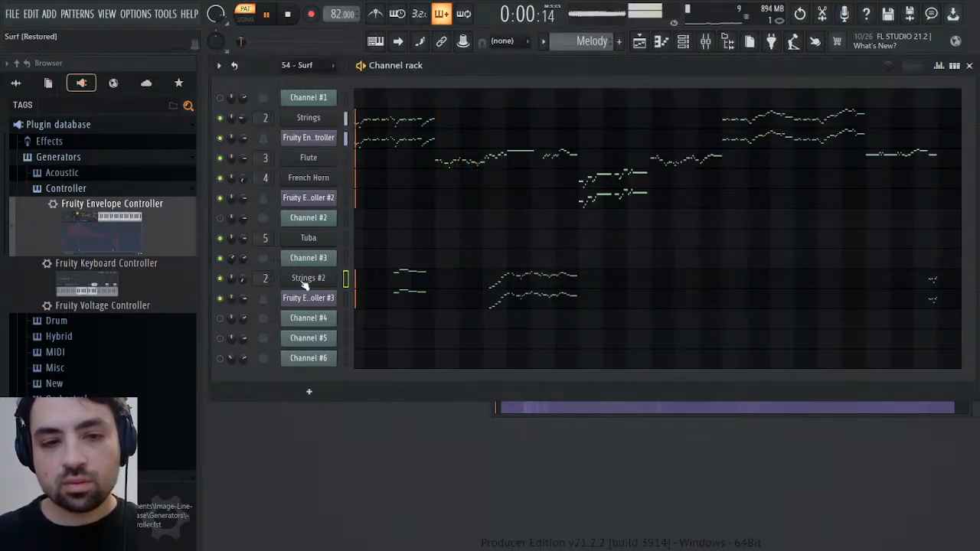
pyautogui.click(394, 278)
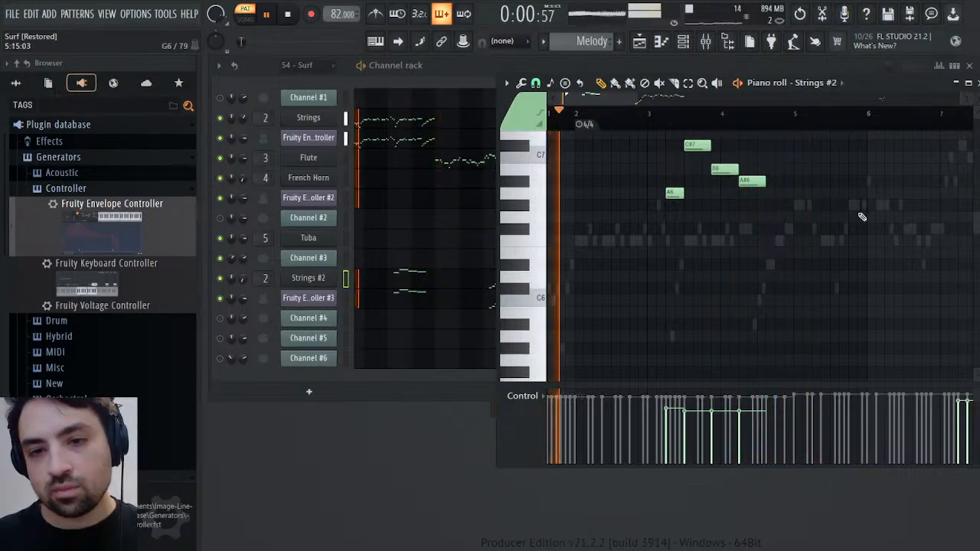
pyautogui.press('space')
pyautogui.press('Escape')
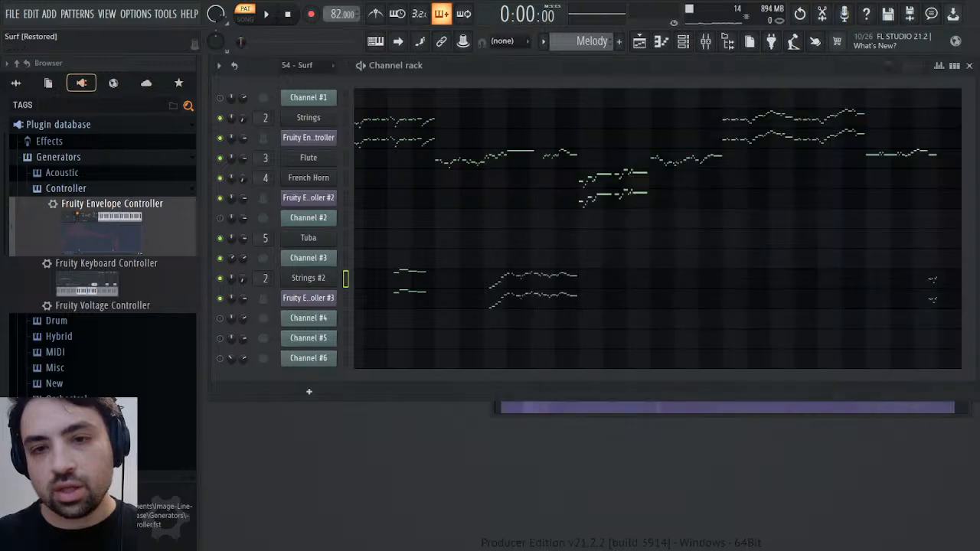
# Check Channel #3's notes in 54 - Surf, then audition the Melody pattern from bar 7 with Strings #2
pyautogui.scroll(1, 592, 41)
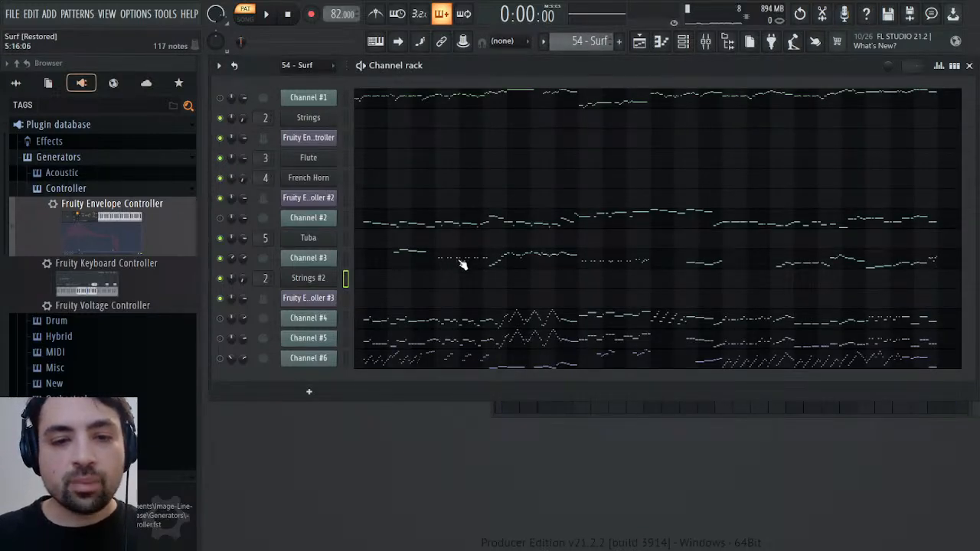
pyautogui.scroll(-1, 597, 42)
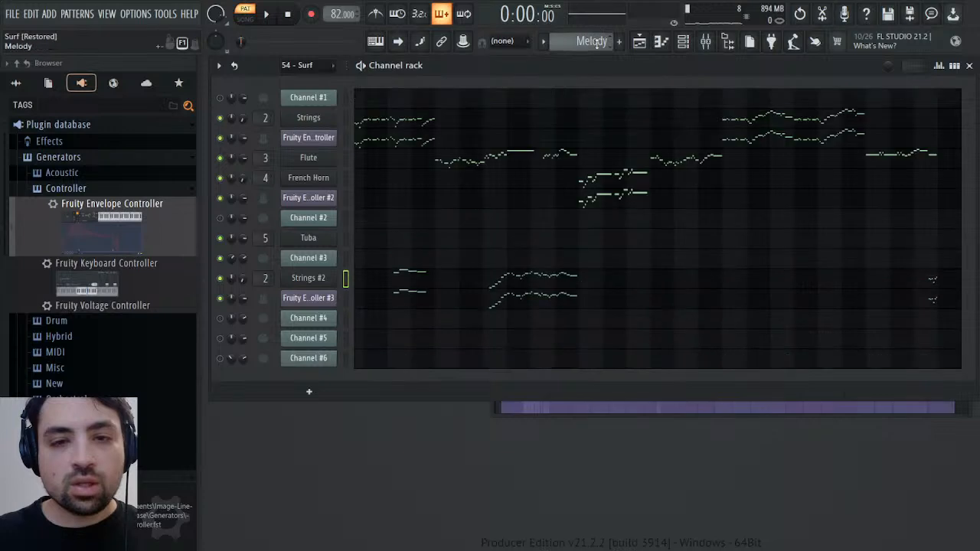
pyautogui.click(492, 282)
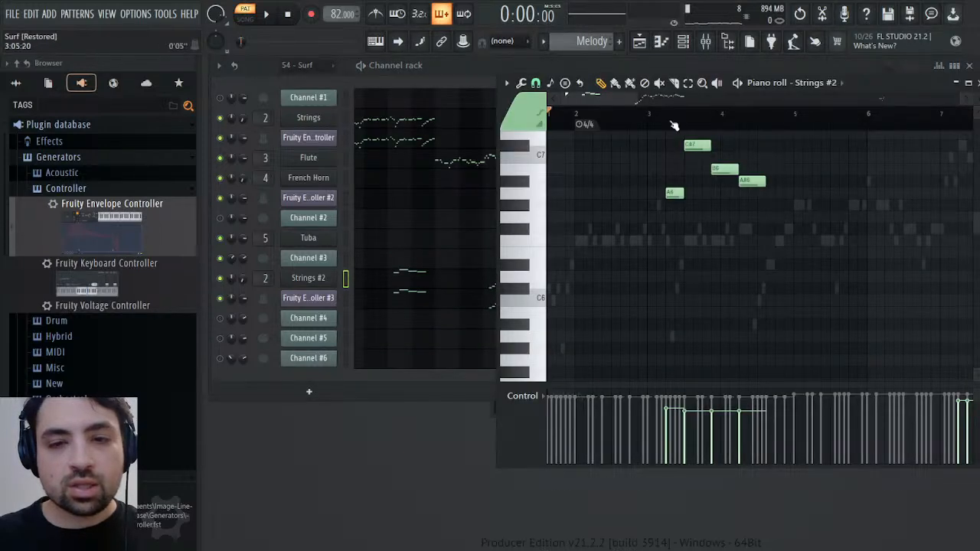
pyautogui.moveTo(674, 125); pyautogui.dragTo(748, 155)
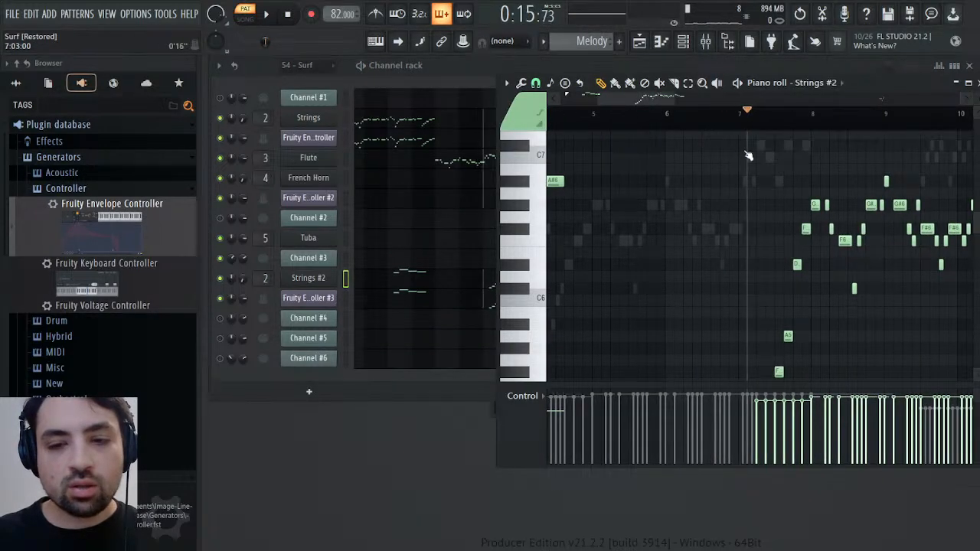
pyautogui.press('space')
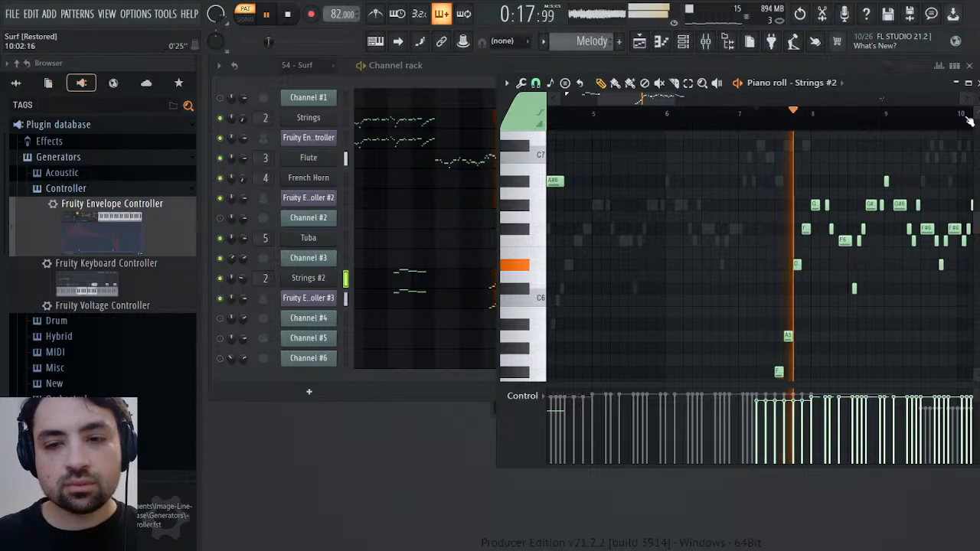
pyautogui.click(969, 83)
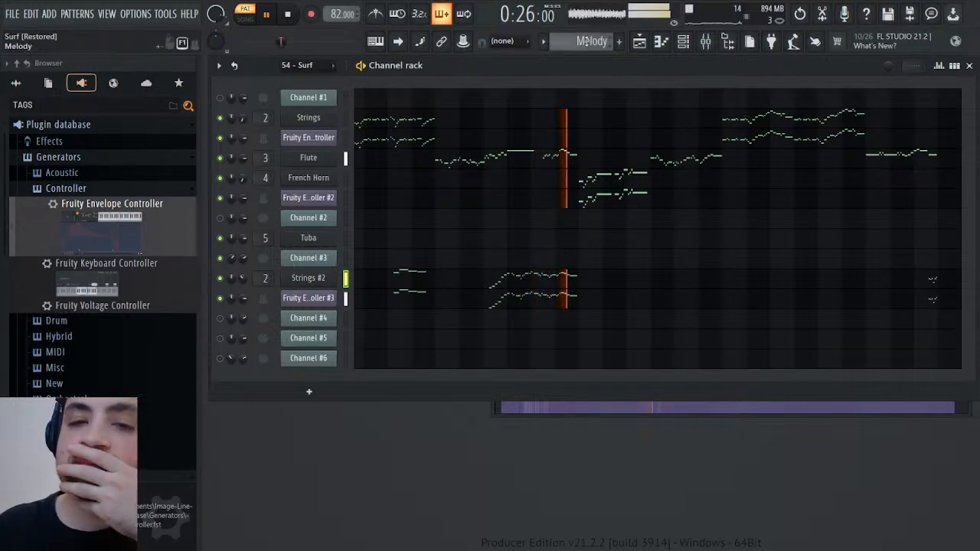
# Compare Channel #3 in 54 - Surf with Strings #2 in Melody by alternating patterns during playback from bar 7
pyautogui.scroll(1, 589, 47)
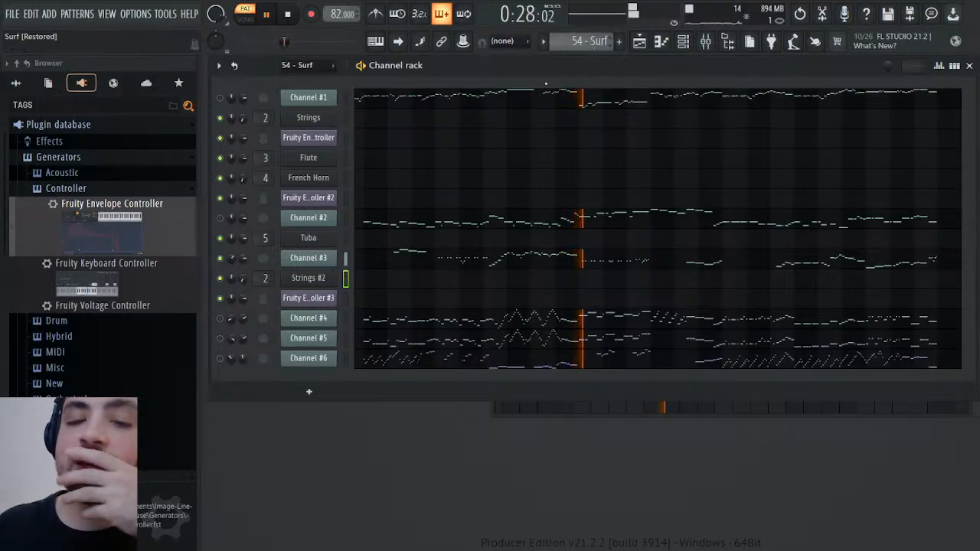
pyautogui.click(287, 16)
pyautogui.click(266, 14)
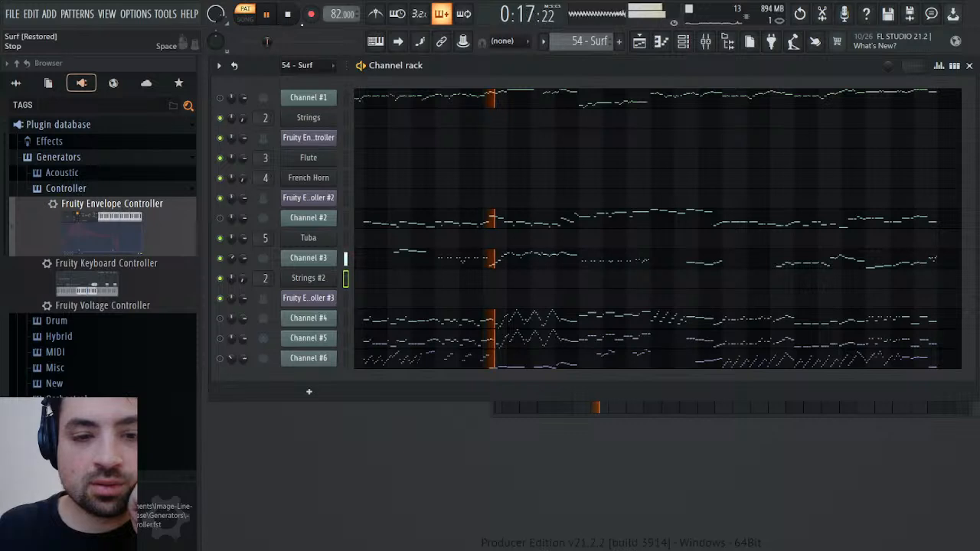
pyautogui.scroll(-1, 581, 41)
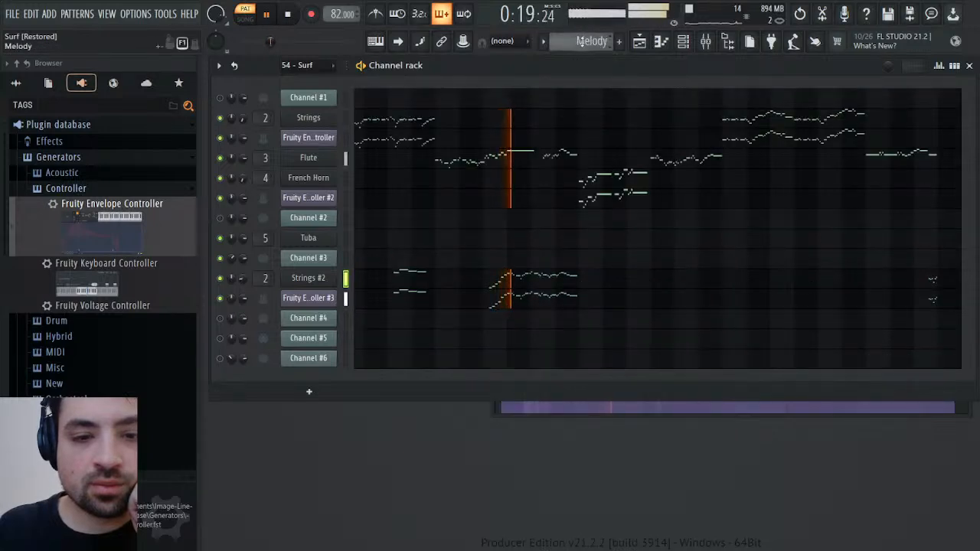
pyautogui.scroll(1, 580, 41)
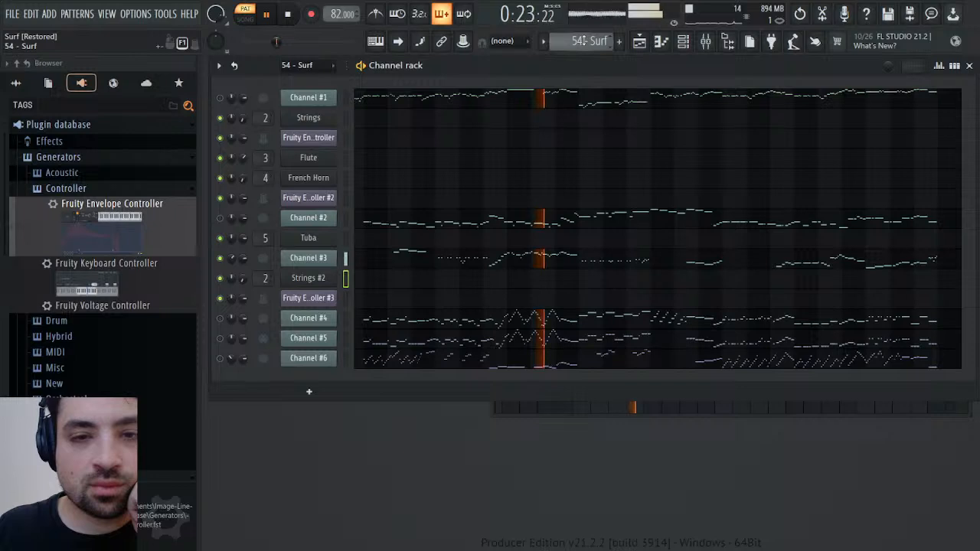
pyautogui.scroll(-1, 580, 41)
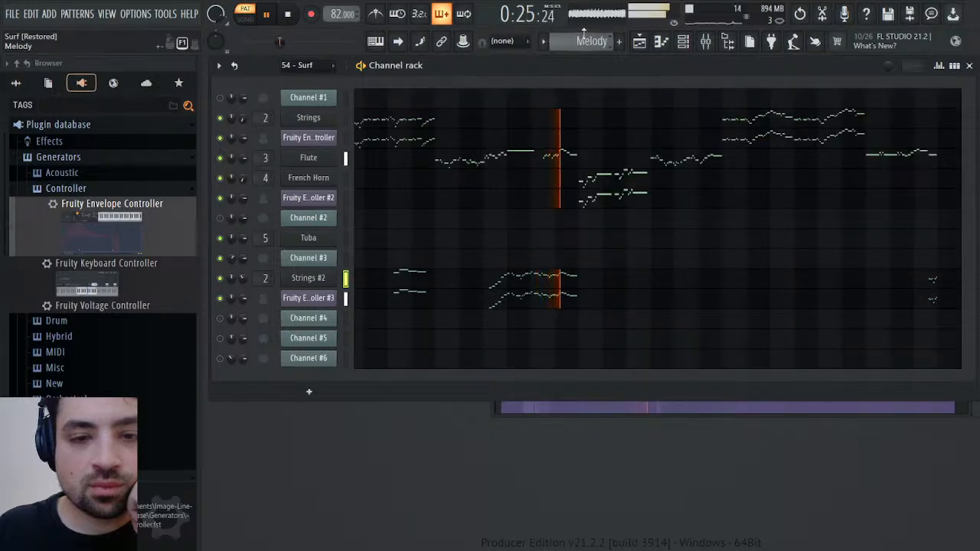
pyautogui.click(292, 18)
# Raise the sustain point of Fruity Envelope Controller #3 slightly and compare the Melody and 54 - Surf patterns during playback
pyautogui.click(307, 298)
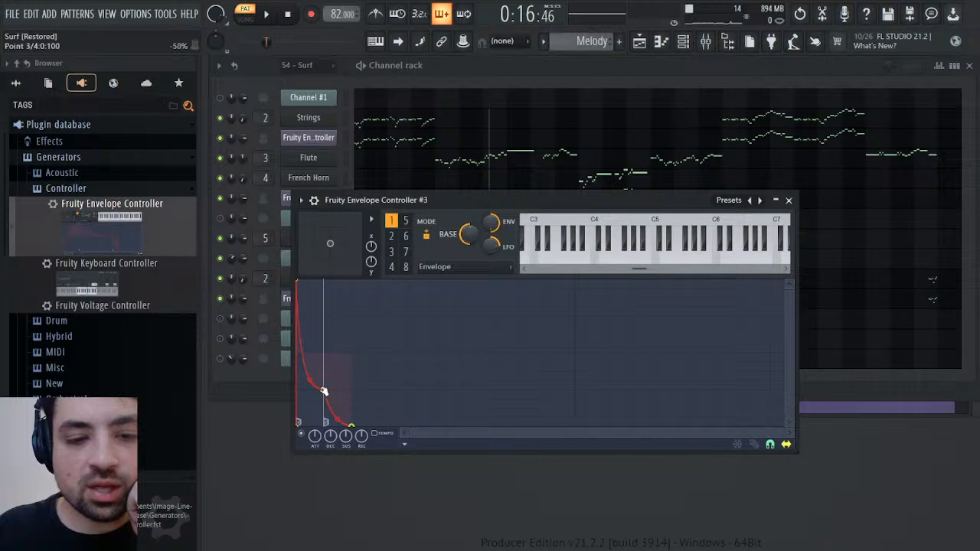
pyautogui.moveTo(323, 392); pyautogui.dragTo(325, 380)
pyautogui.click(265, 14)
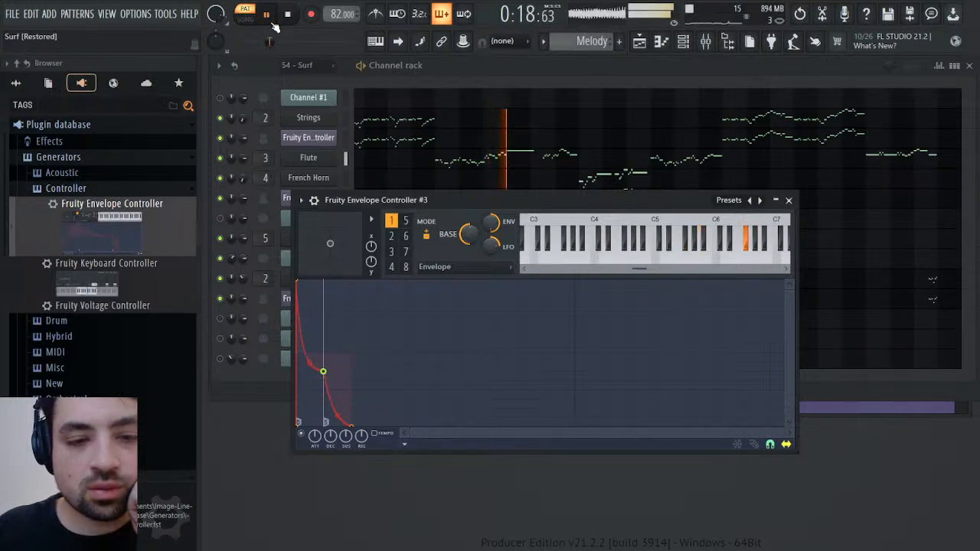
pyautogui.click(789, 200)
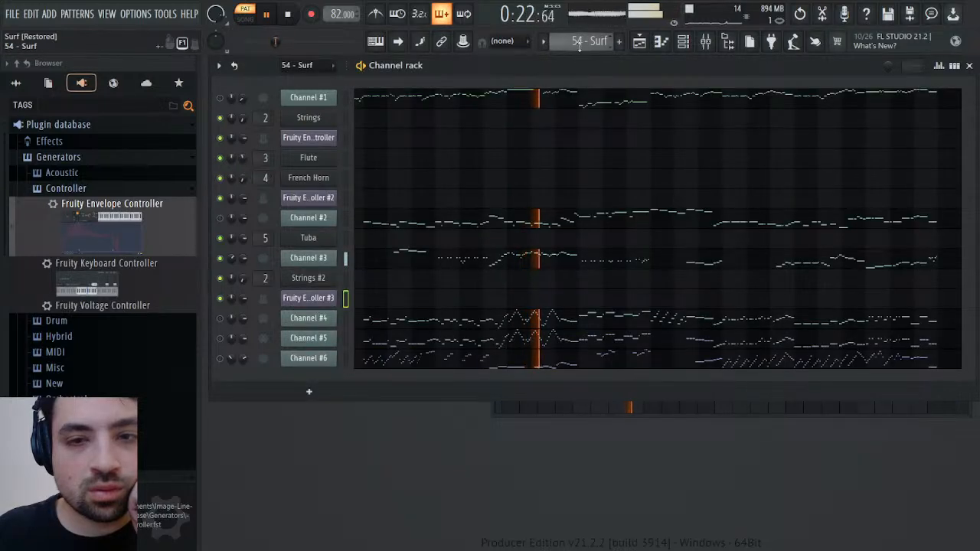
pyautogui.scroll(-1, 580, 43)
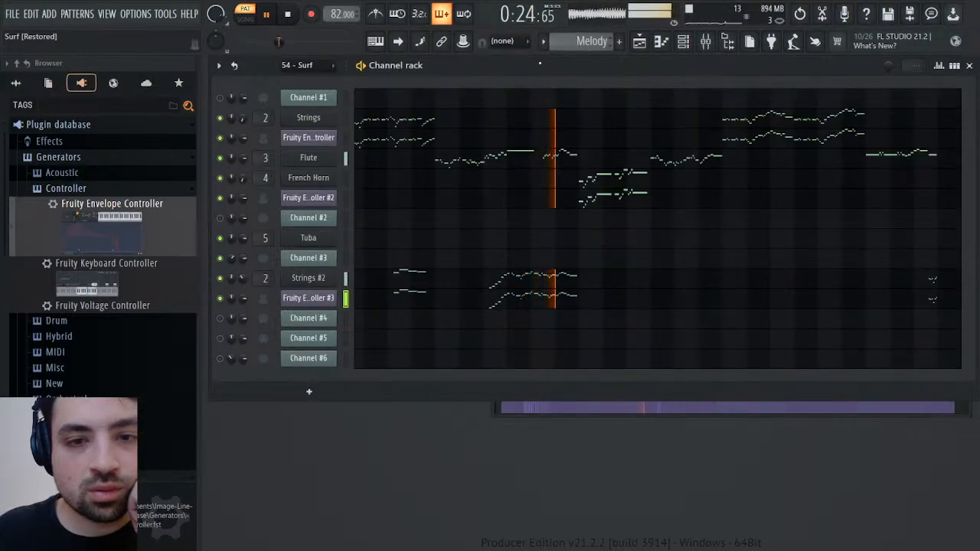
# Mute the Flute channel and replay the Melody pattern from bar 7 to hear Strings #2
pyautogui.click(220, 158)
pyautogui.click(287, 14)
pyautogui.click(268, 15)
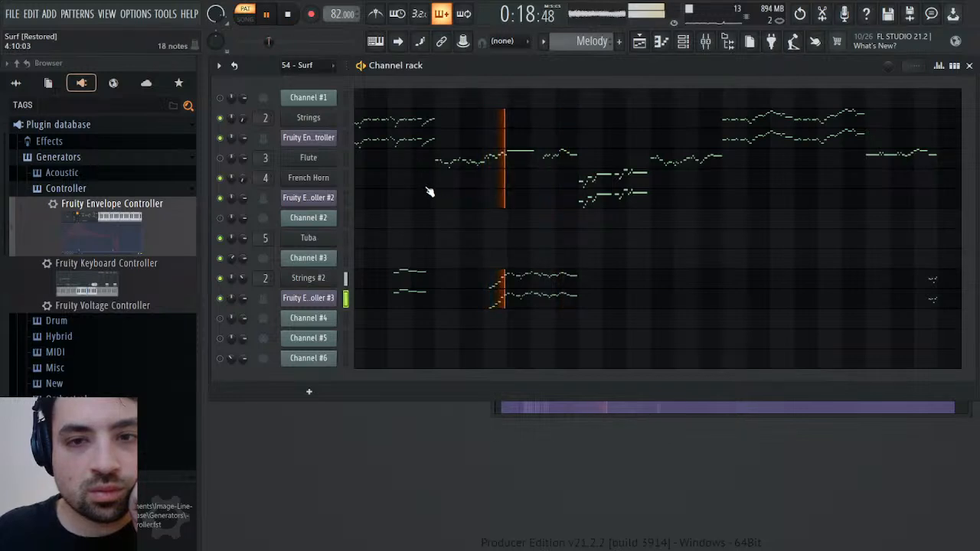
# Check Strings #2's channel settings and compare the 54 - Surf and Melody patterns during playback
pyautogui.click(320, 280)
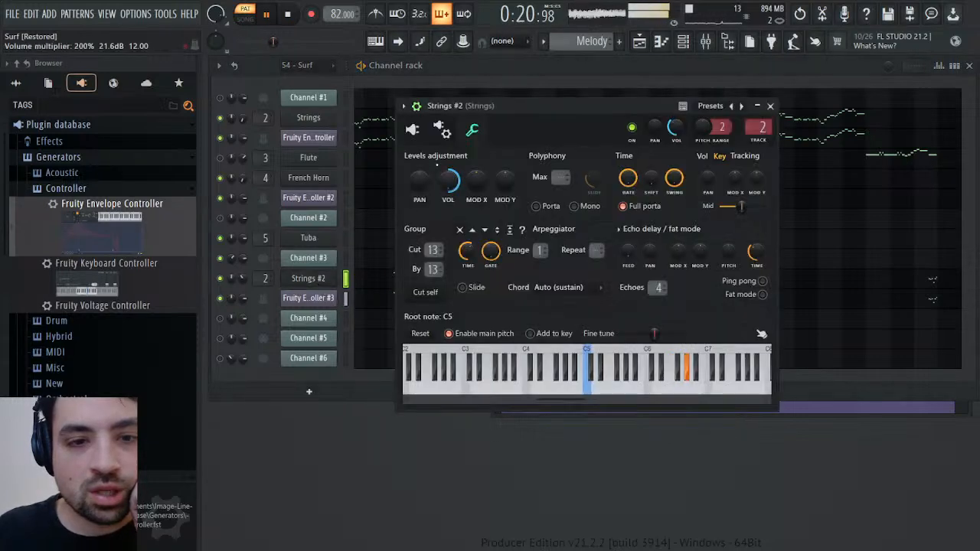
pyautogui.click(770, 105)
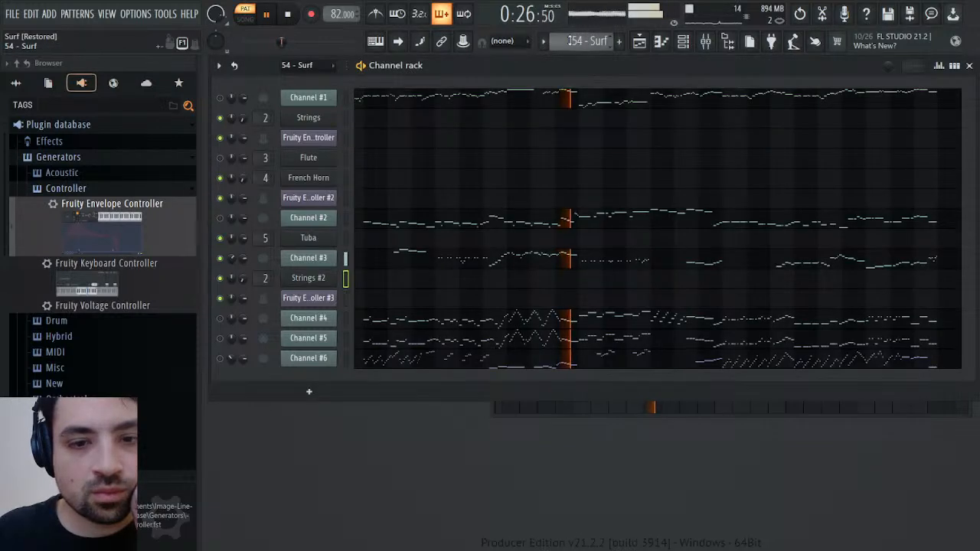
pyautogui.scroll(-1, 569, 40)
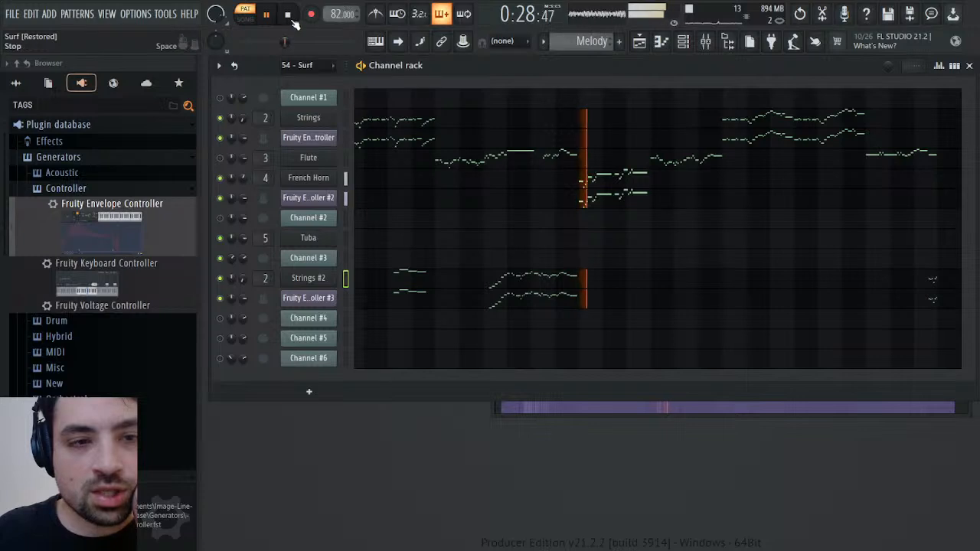
# Restart the Melody pattern from the beginning and mute the Strings channel to isolate Strings #2
pyautogui.click(267, 41)
pyautogui.click(289, 16)
pyautogui.click(268, 16)
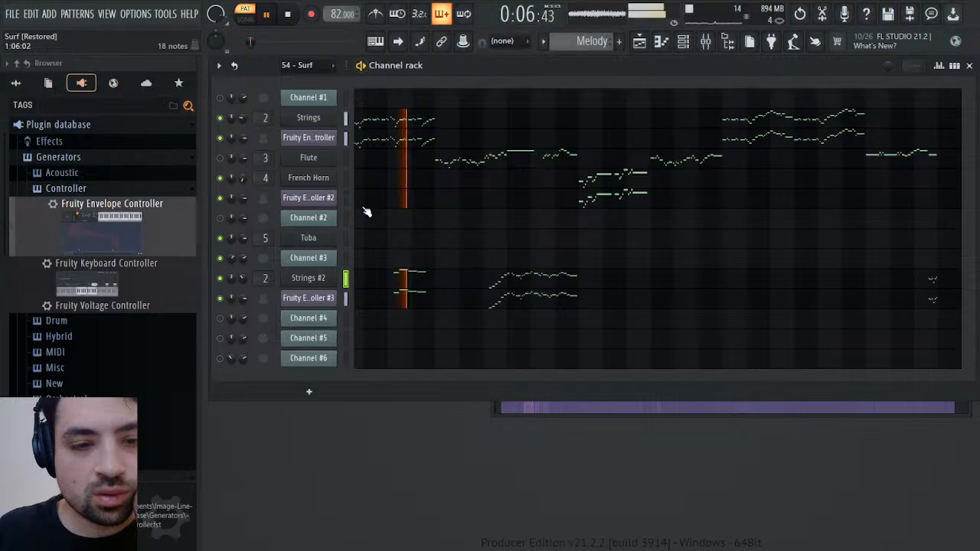
pyautogui.click(220, 118)
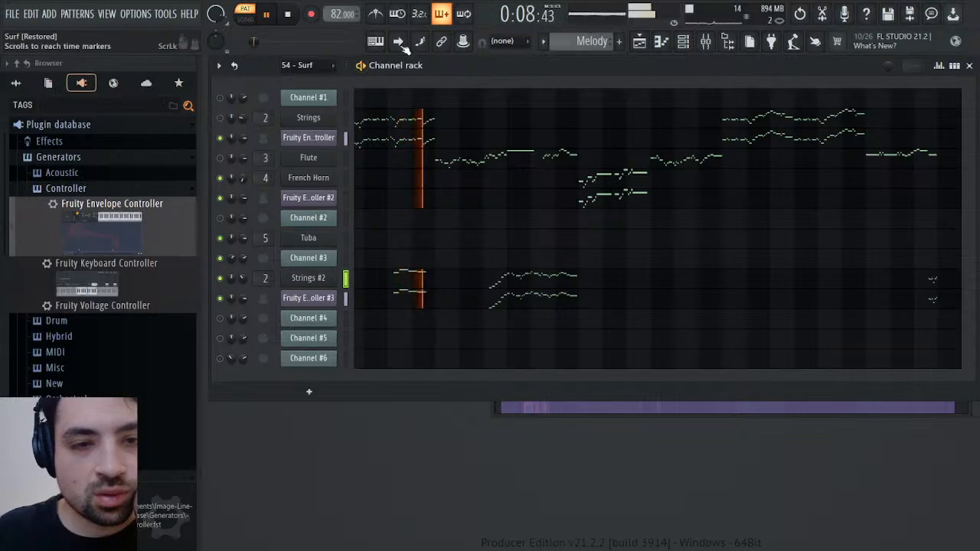
# Compare Strings #2 in Melody with Channel #3 in 54 - Surf around bars 3 and 4 by alternating patterns during playback
pyautogui.scroll(1, 559, 42)
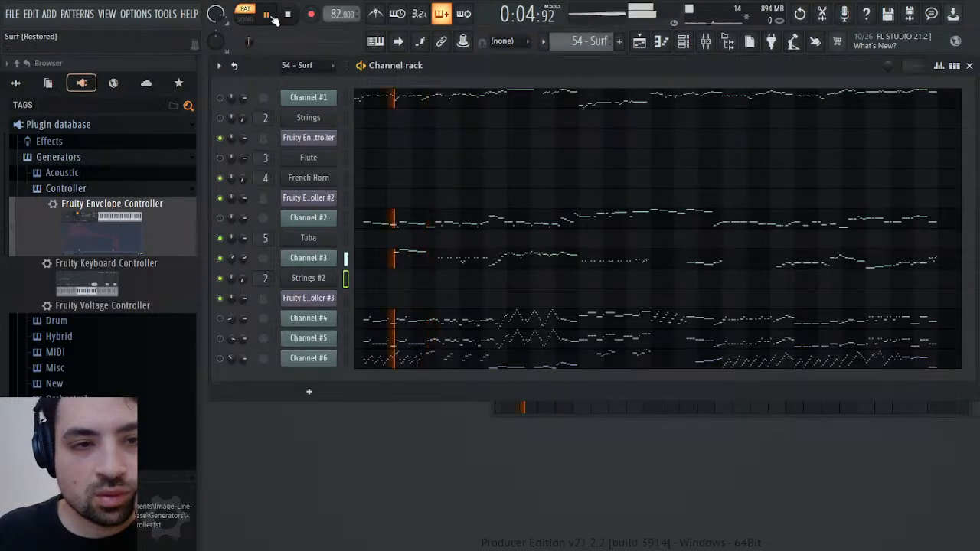
pyautogui.scroll(-1, 559, 43)
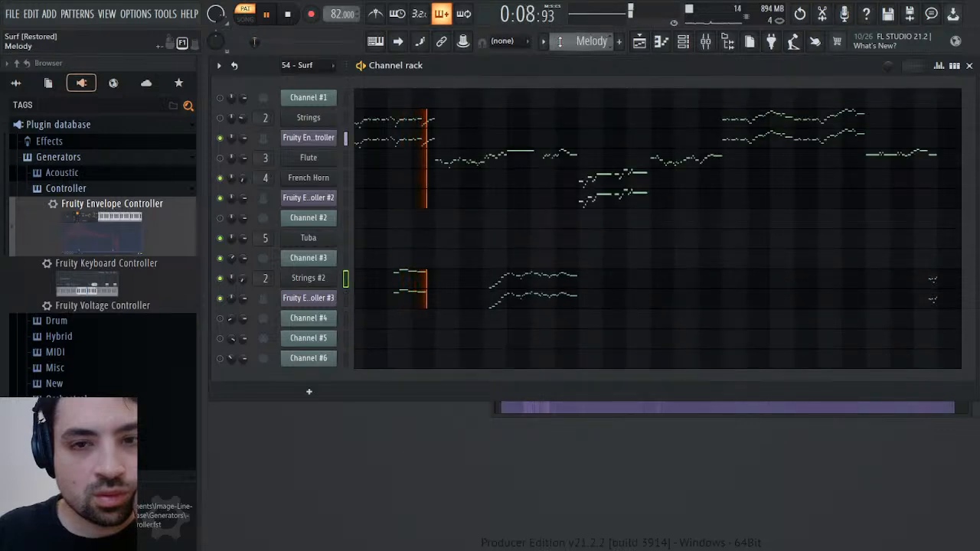
pyautogui.scroll(1, 559, 42)
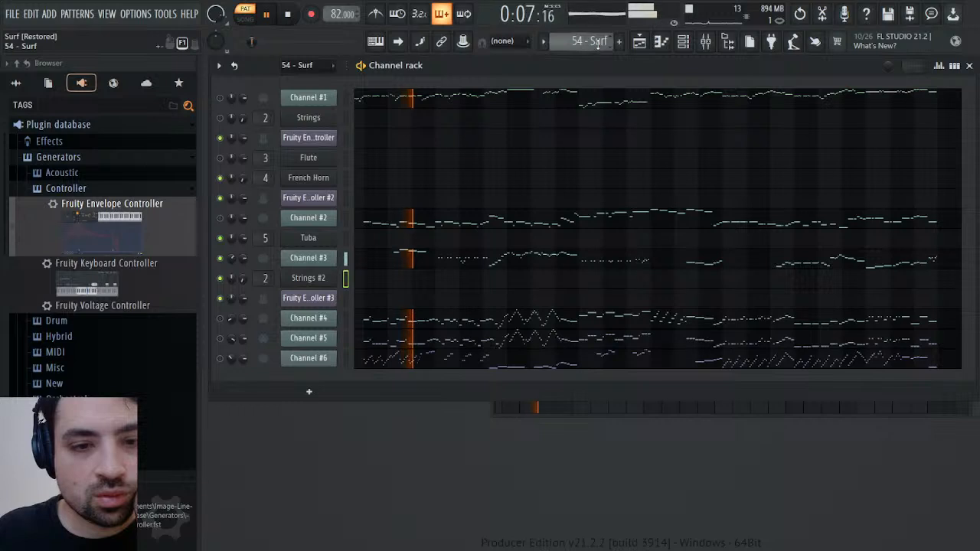
pyautogui.scroll(-1, 599, 43)
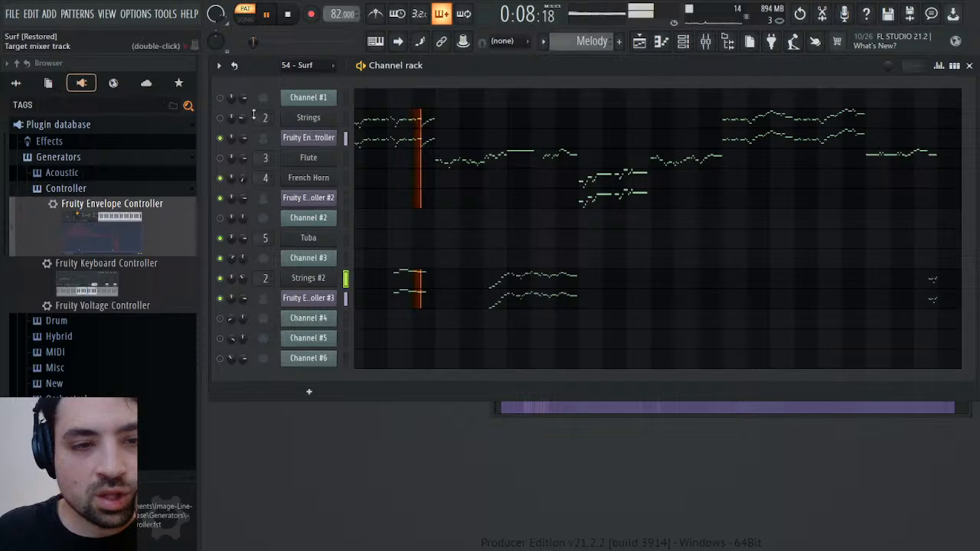
# Set the Strings channel's volume multiplier to 175% in its levels adjustment while the Melody pattern plays
pyautogui.click(309, 118)
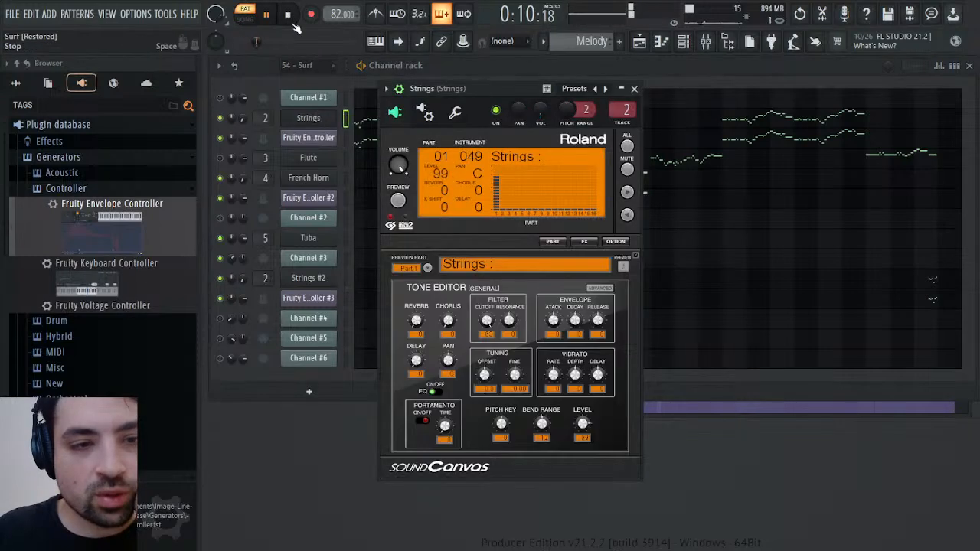
pyautogui.click(455, 112)
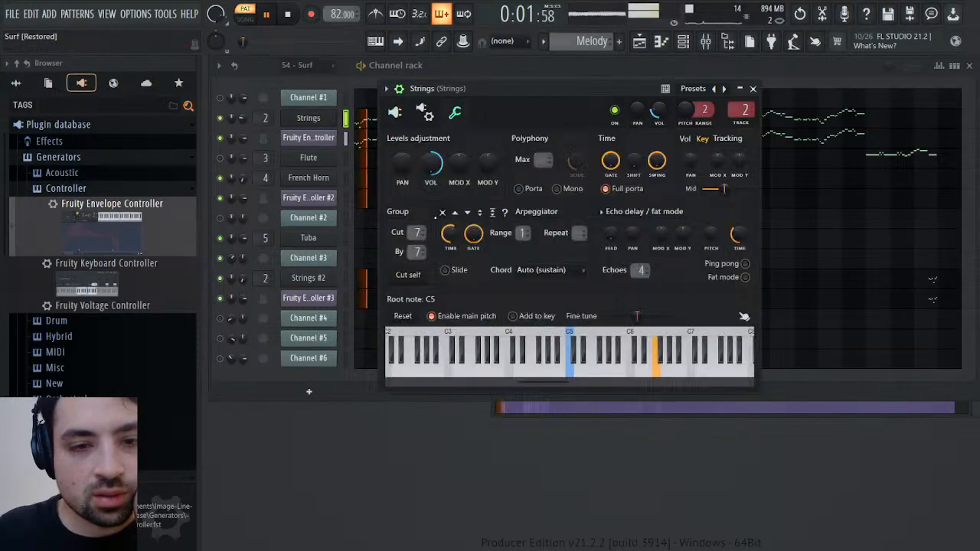
pyautogui.moveTo(431, 163); pyautogui.dragTo(431, 166)
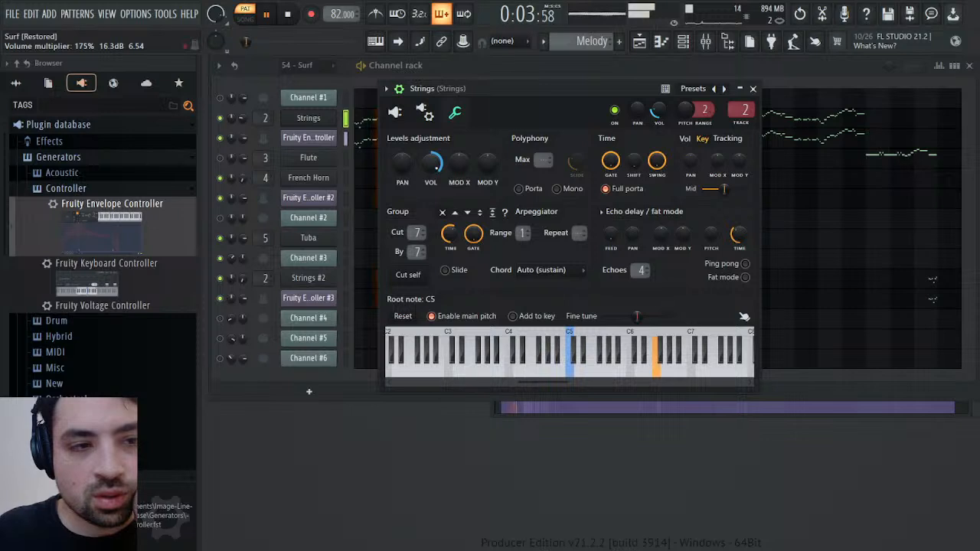
pyautogui.click(754, 89)
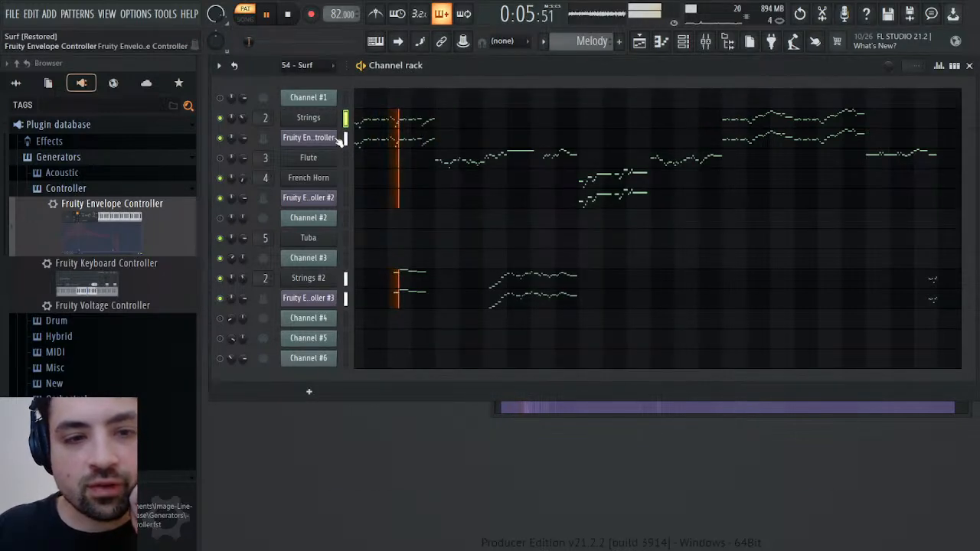
# Raise the sustain point in the Strings channel's Fruity Envelope Controller and replay the Melody pattern to hear the change
pyautogui.click(309, 138)
pyautogui.moveTo(362, 425); pyautogui.dragTo(363, 408)
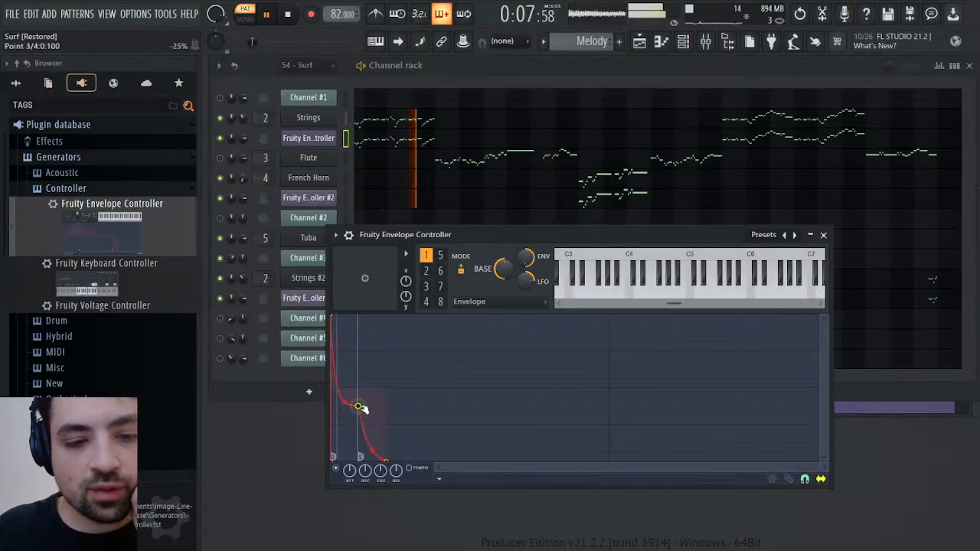
pyautogui.click(823, 234)
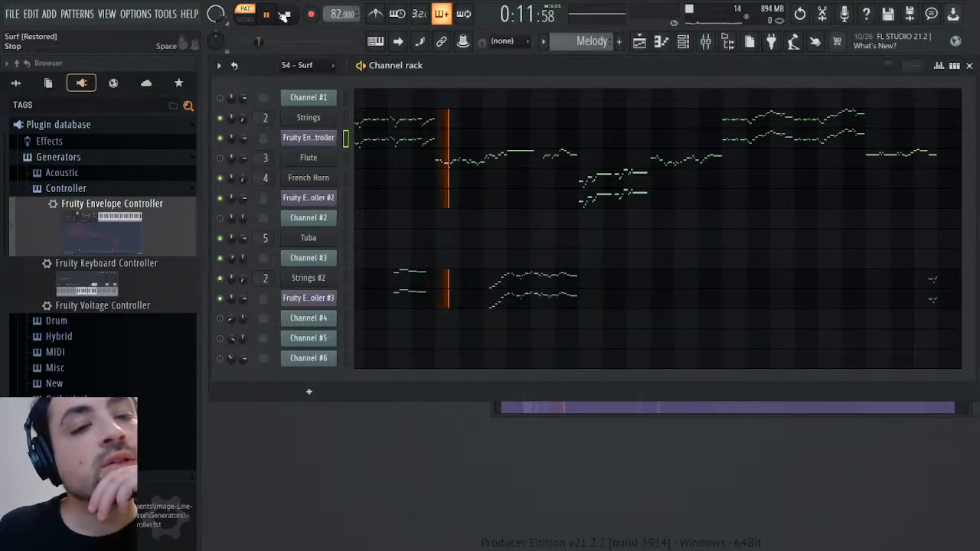
pyautogui.press('space')
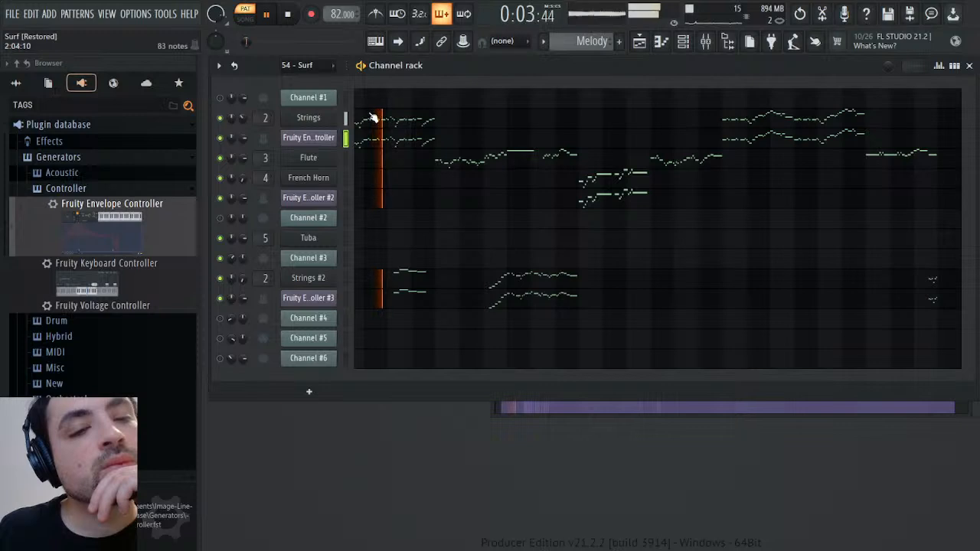
pyautogui.click(286, 17)
# Show Channel #3's notes in the 54 - Surf pattern and place the playhead at the start of the C#7 note in bar 3
pyautogui.scroll(1, 581, 40)
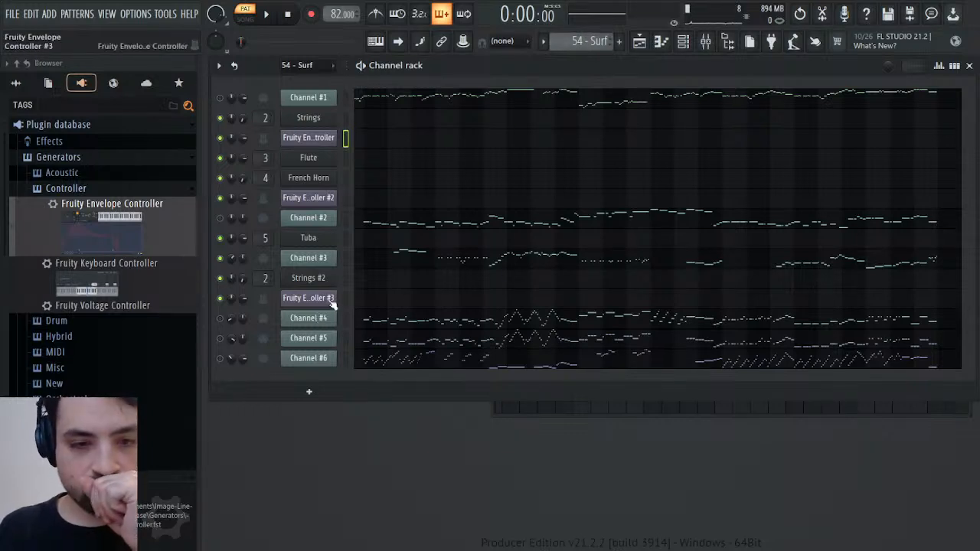
pyautogui.click(440, 264)
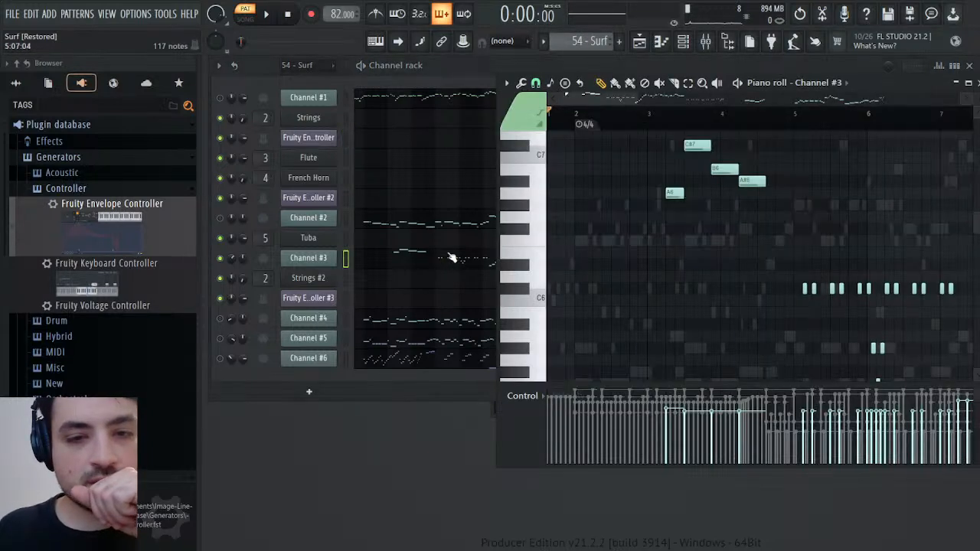
pyautogui.scroll(1, 683, 267)
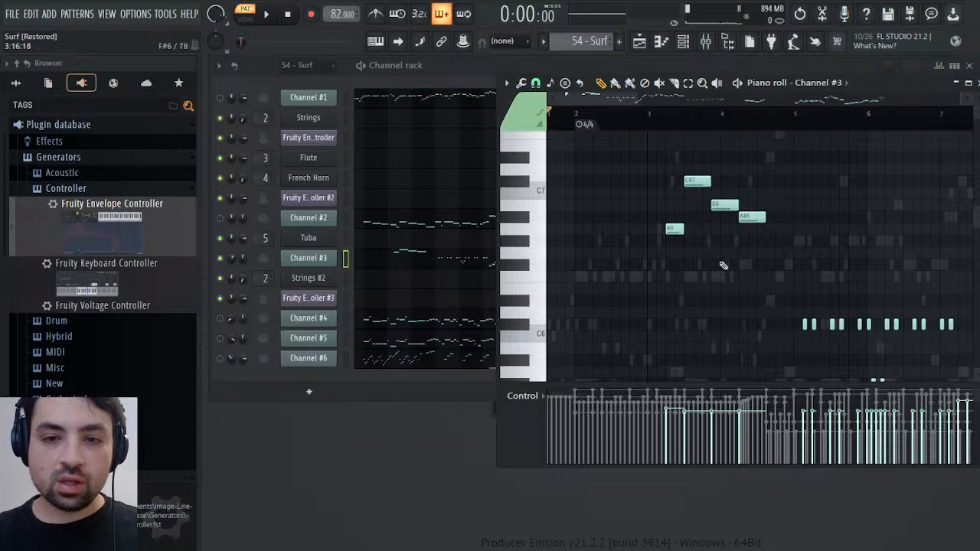
pyautogui.click(688, 118)
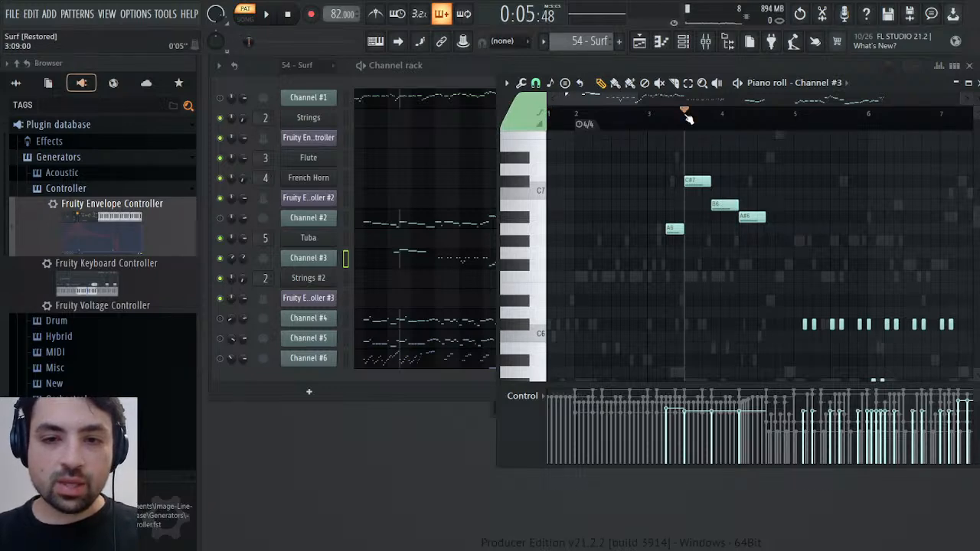
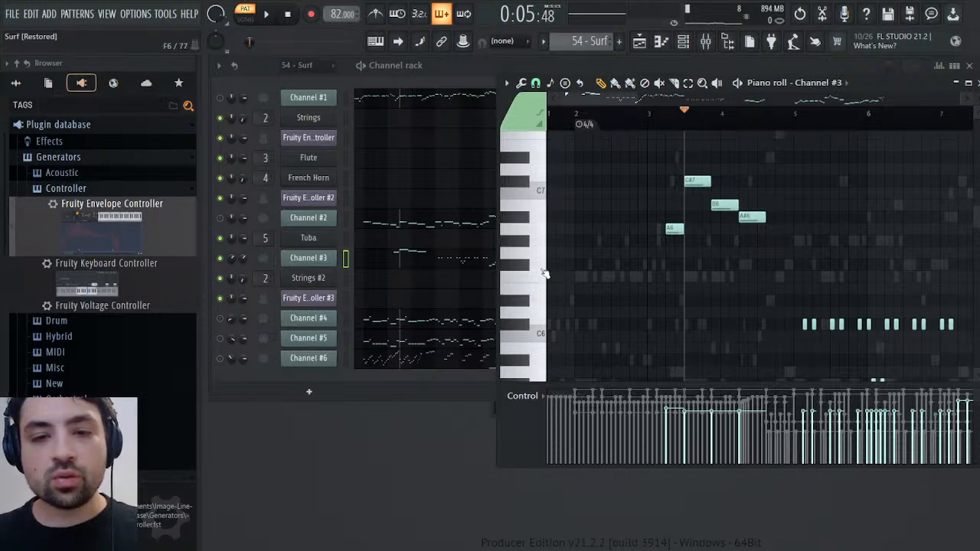
# Listen to Channel #3 in 54 - Surf from the C#7 note in bar 3 and from the start of bar 5
pyautogui.press('space')
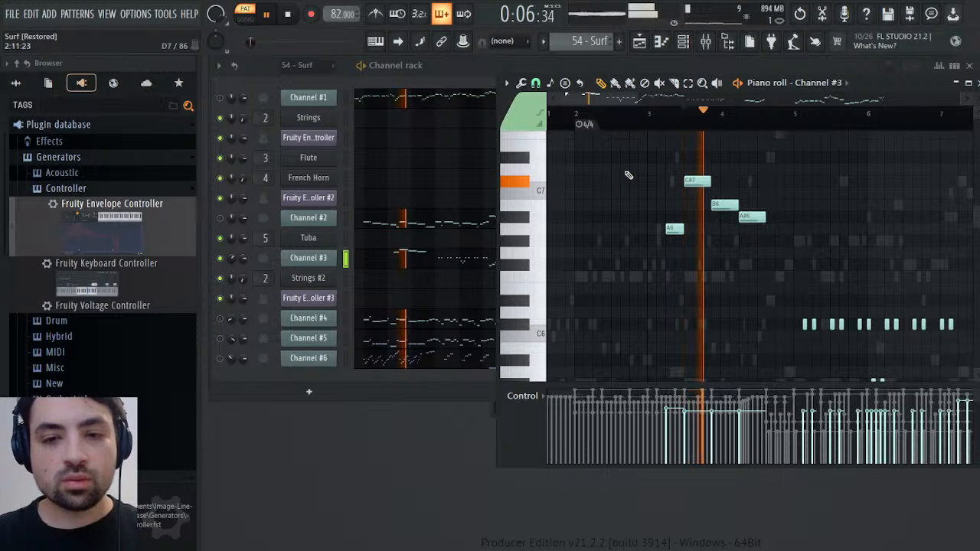
pyautogui.press('space')
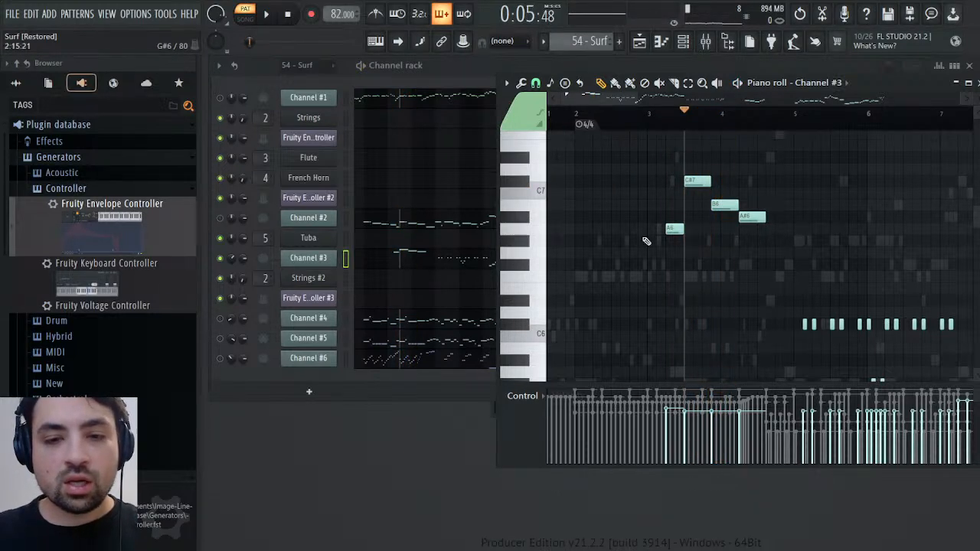
pyautogui.click(794, 122)
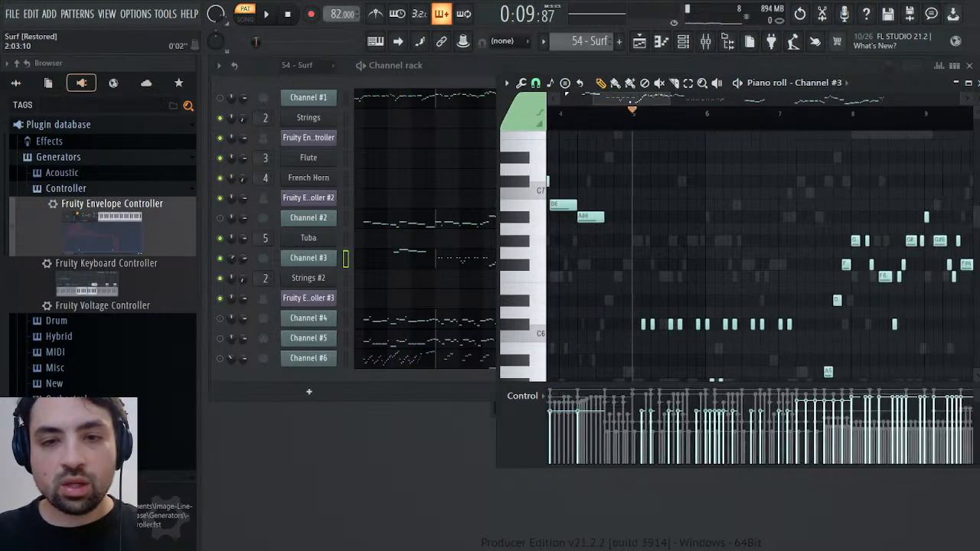
pyautogui.press('space')
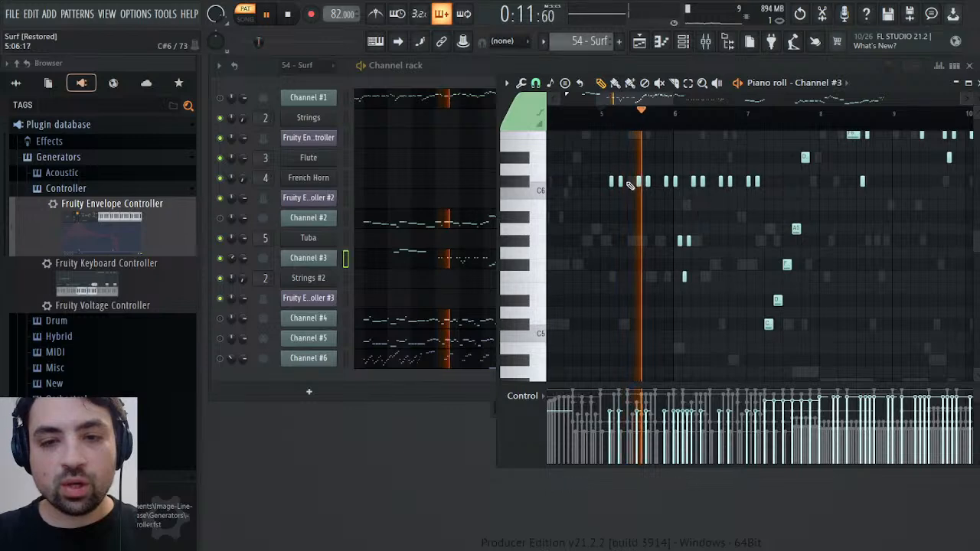
# Select Channel #3's short repeated notes in bars 5 to 7 and replay the passage from its first note
pyautogui.moveTo(602, 153); pyautogui.dragTo(759, 284)
pyautogui.press('space')
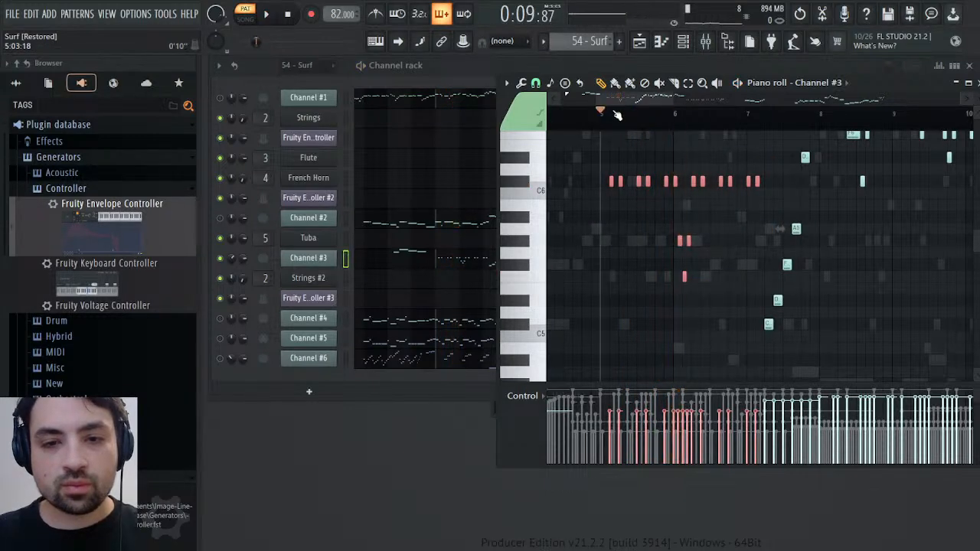
pyautogui.click(612, 117)
pyautogui.press('space')
pyautogui.scroll(3, 789, 236)
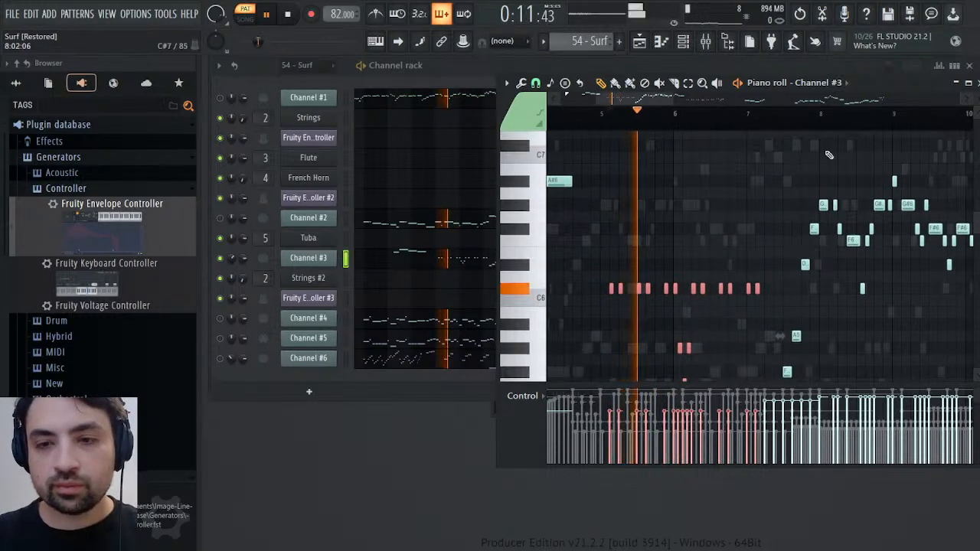
# Inspect Channel #3's short notes in bars 11 to 13 during playback, return to bar 5 and stop playback
pyautogui.moveTo(670, 100); pyautogui.dragTo(720, 99)
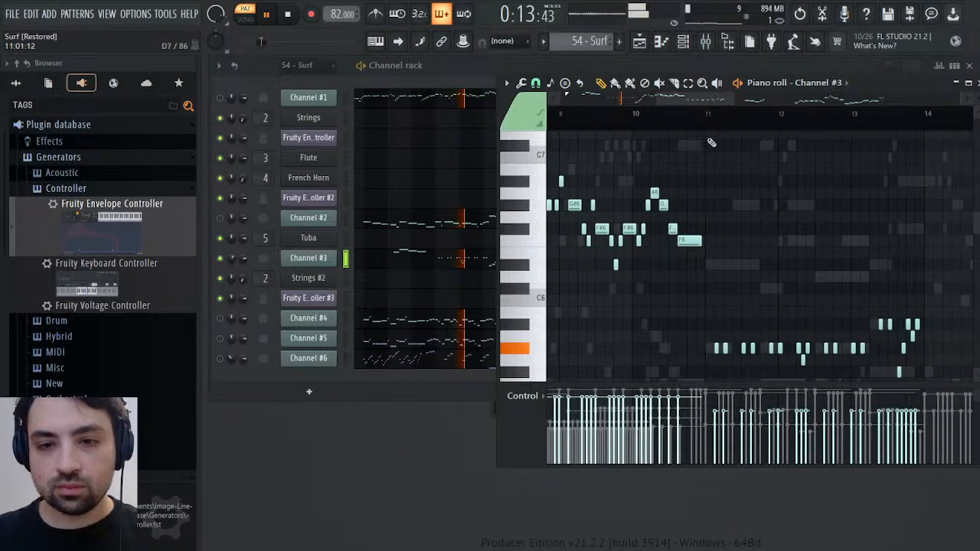
pyautogui.moveTo(702, 281); pyautogui.dragTo(970, 442)
pyautogui.moveTo(714, 99); pyautogui.dragTo(647, 142)
pyautogui.scroll(3, 801, 202)
pyautogui.press('space')
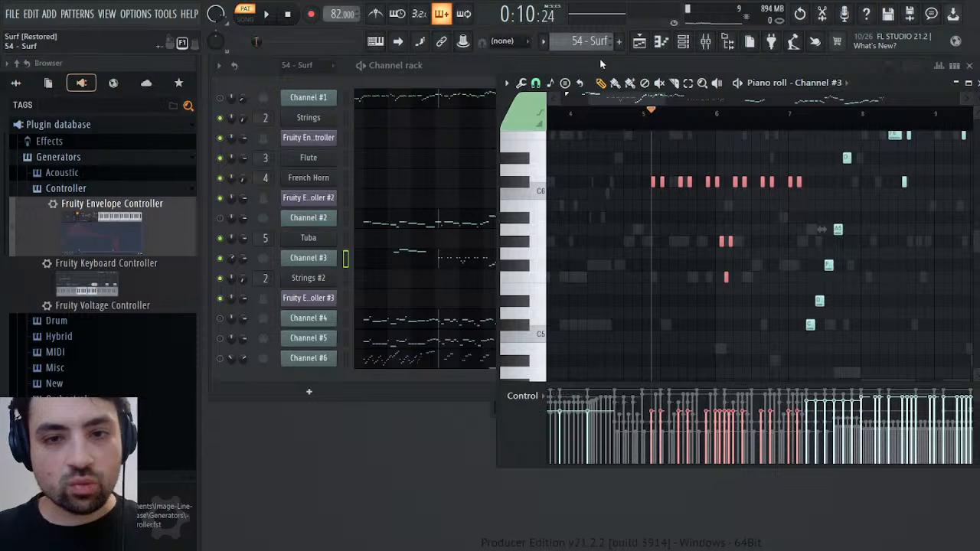
# Switch to the Melody pattern and add a SOUND Canvas VA channel directly below the third Fruity Envelope Controller
pyautogui.moveTo(601, 64); pyautogui.dragTo(600, 73)
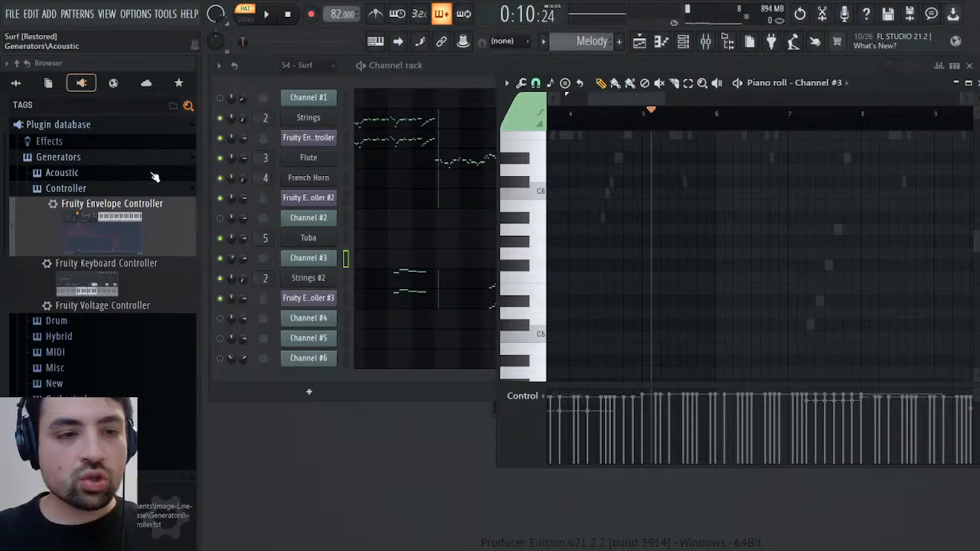
pyautogui.scroll(-5, 77, 245)
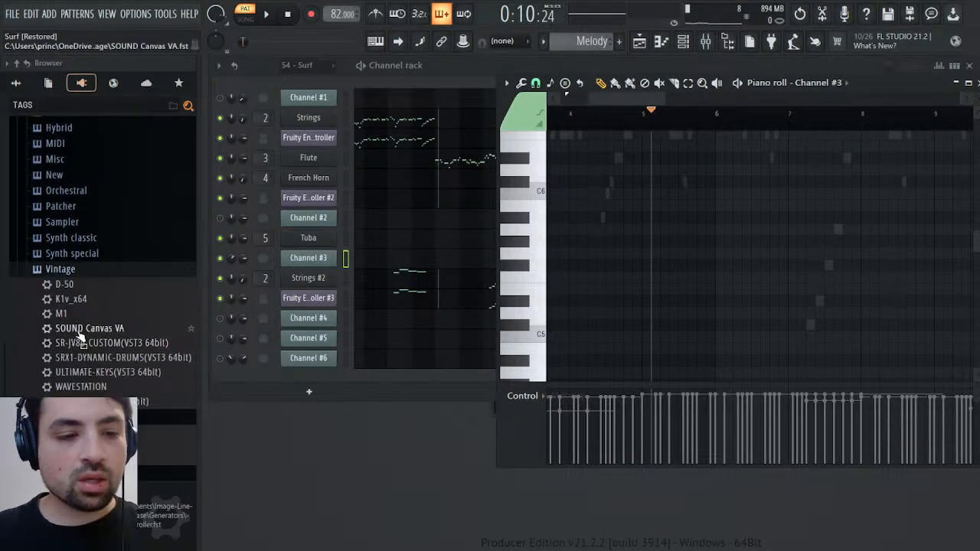
pyautogui.moveTo(80, 329); pyautogui.dragTo(324, 314)
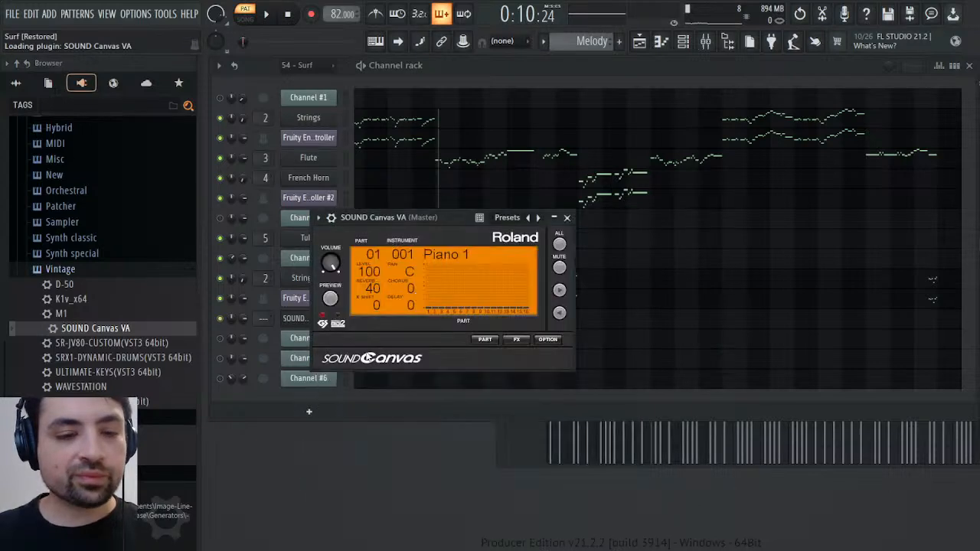
# Assign PizzicatoStr to part 1 with reverb 0, and set the channel's cut and cut-by groups to 15 and its volume multiplier to 150%
pyautogui.click(485, 340)
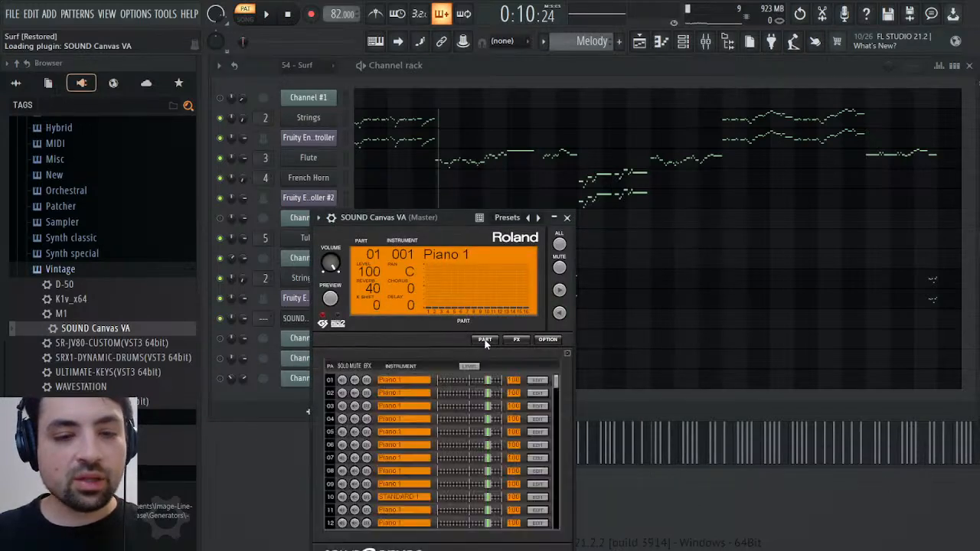
pyautogui.click(538, 382)
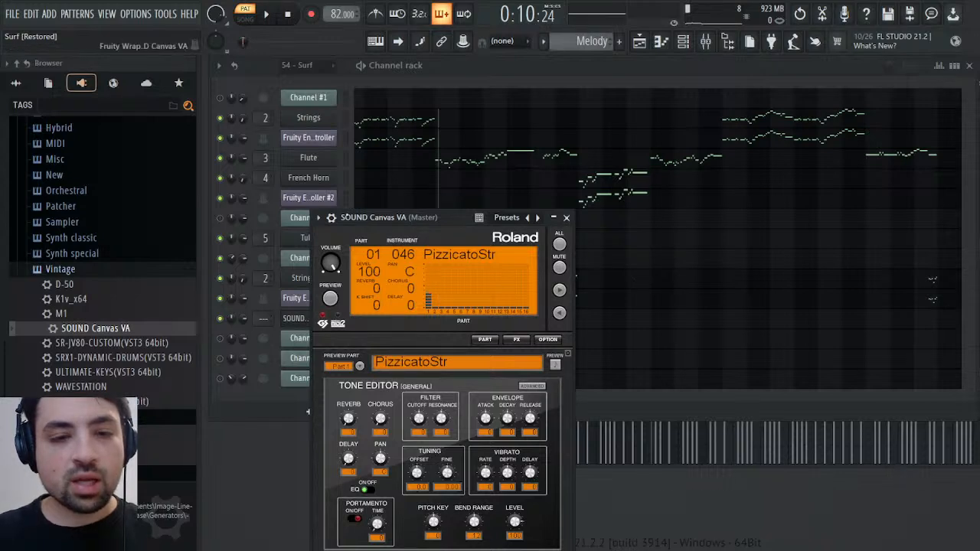
pyautogui.click(330, 218)
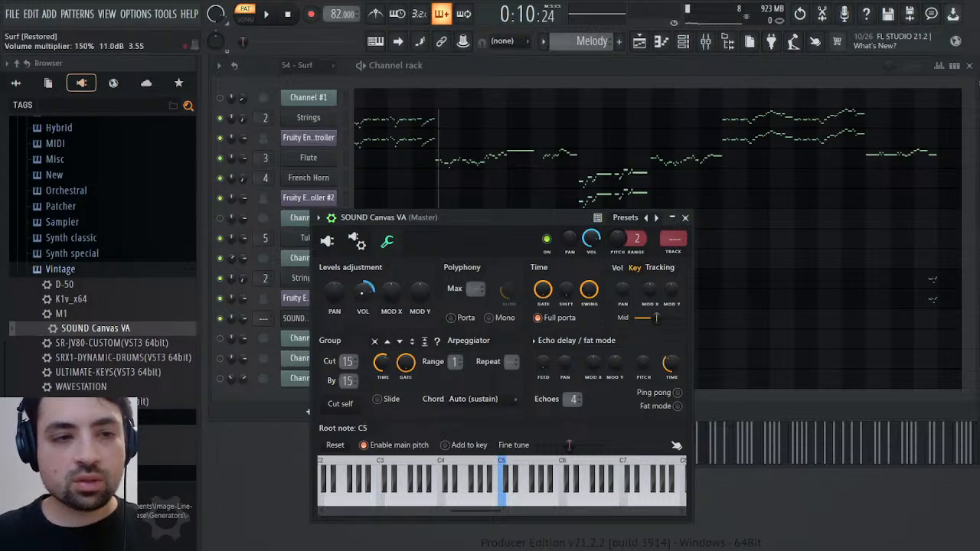
pyautogui.click(686, 218)
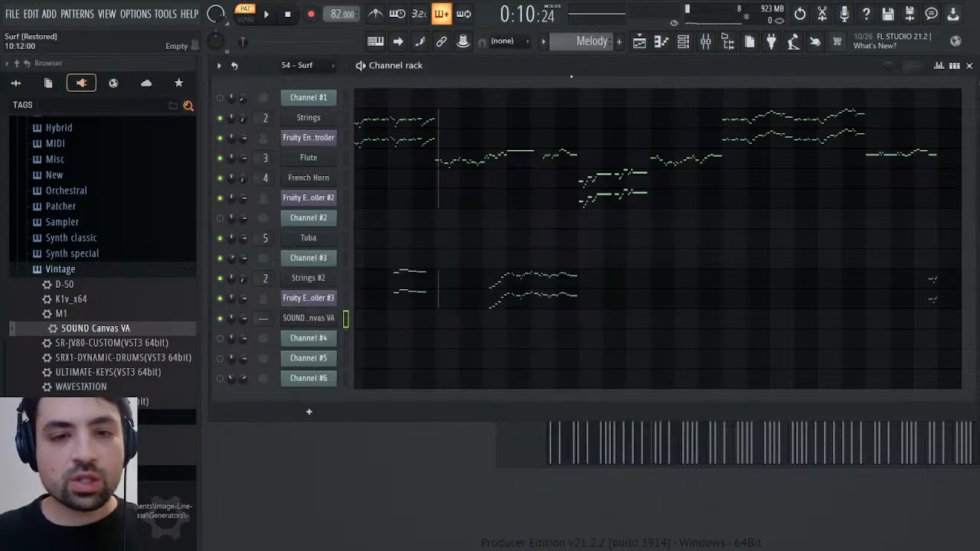
# Check Channel #3's channel panning events around bar 5 in the 54 - Surf pattern
pyautogui.scroll(1, 587, 35)
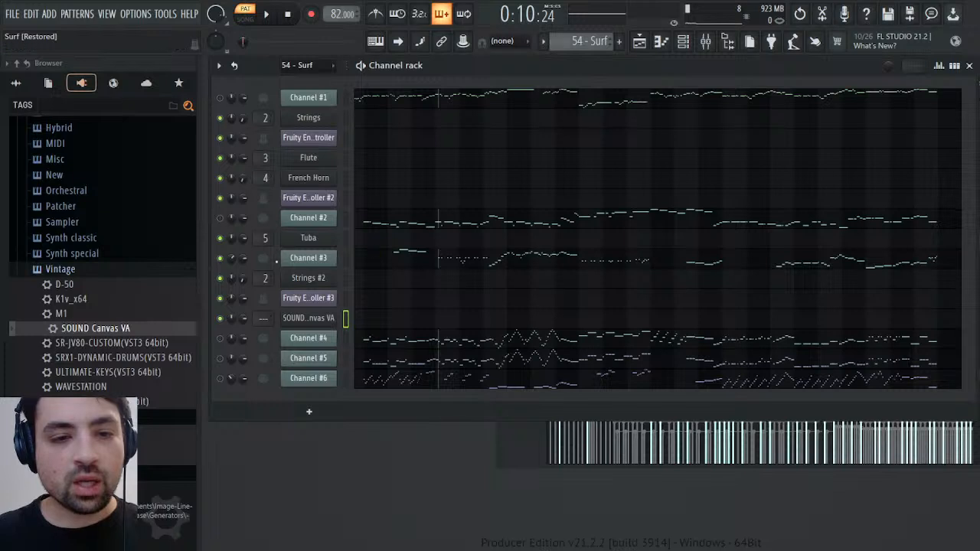
pyautogui.click(252, 281)
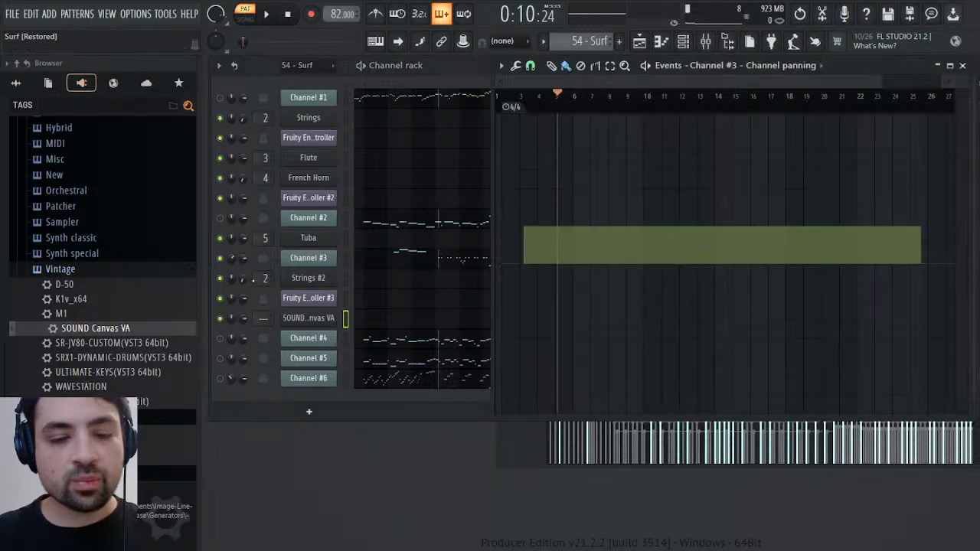
pyautogui.press('space')
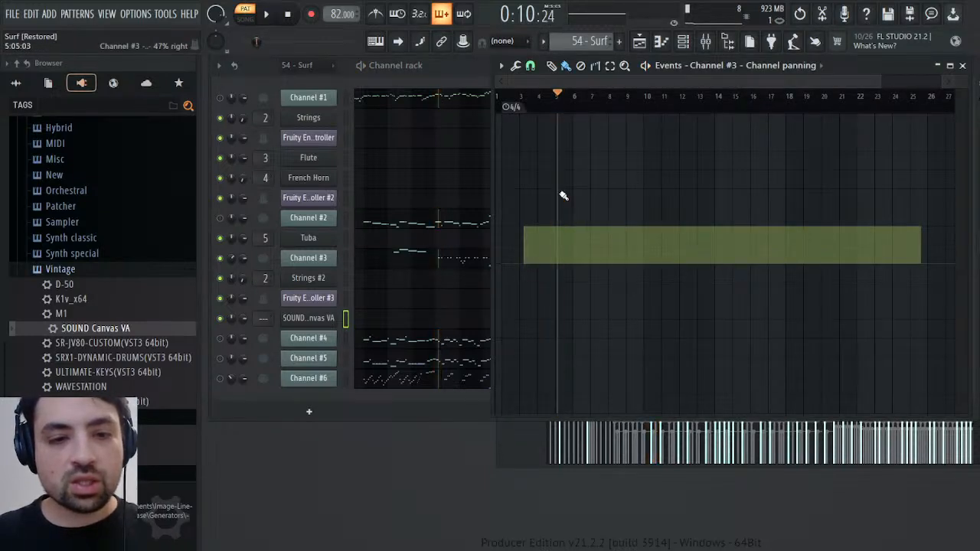
pyautogui.press('space')
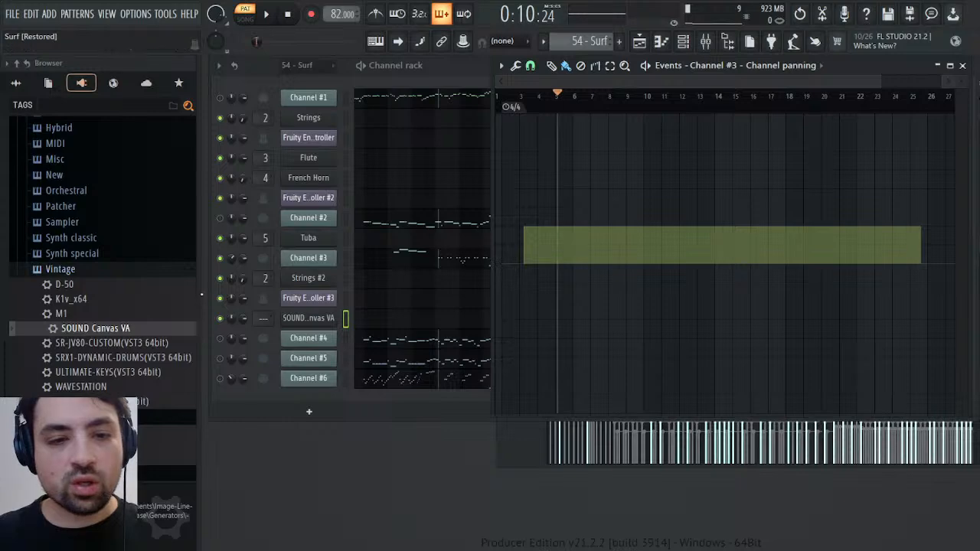
pyautogui.click(233, 260)
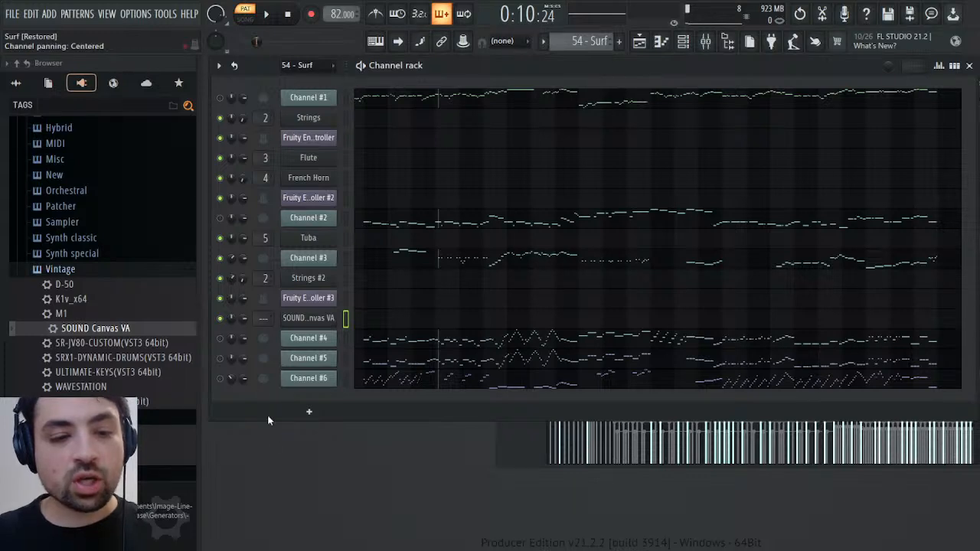
# Play 54 - Surf from bar 5 and copy Channel #3's short notes in bars 5 to 7 and 11 to 13
pyautogui.press('space')
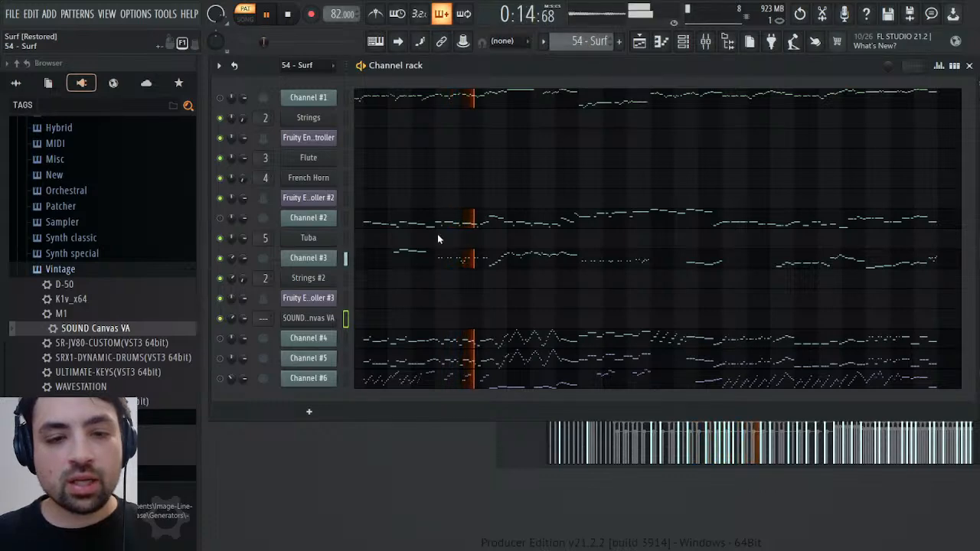
pyautogui.click(451, 258)
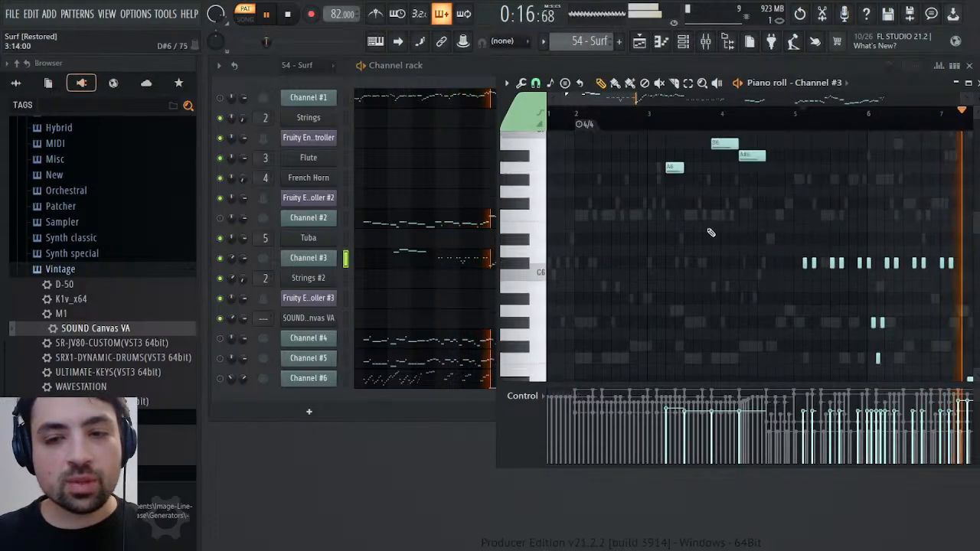
pyautogui.moveTo(737, 193); pyautogui.dragTo(818, 388)
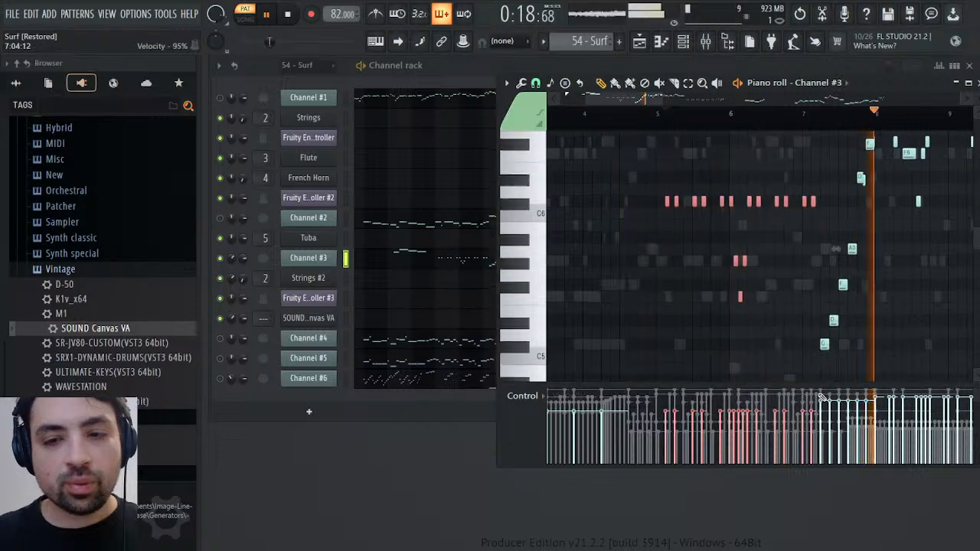
pyautogui.press('space')
pyautogui.hscroll(6, 758, 253)
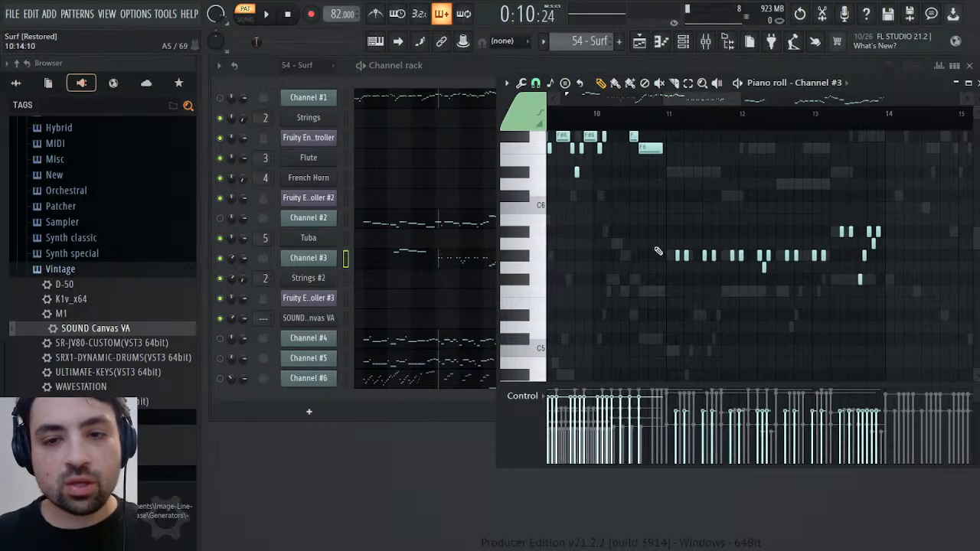
pyautogui.moveTo(645, 204); pyautogui.dragTo(867, 331)
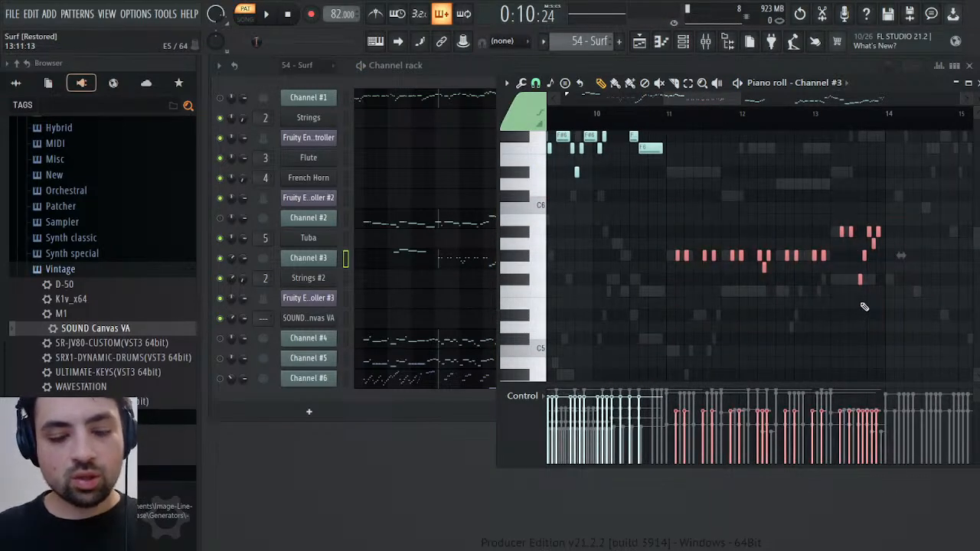
pyautogui.hscroll(-6, 697, 102)
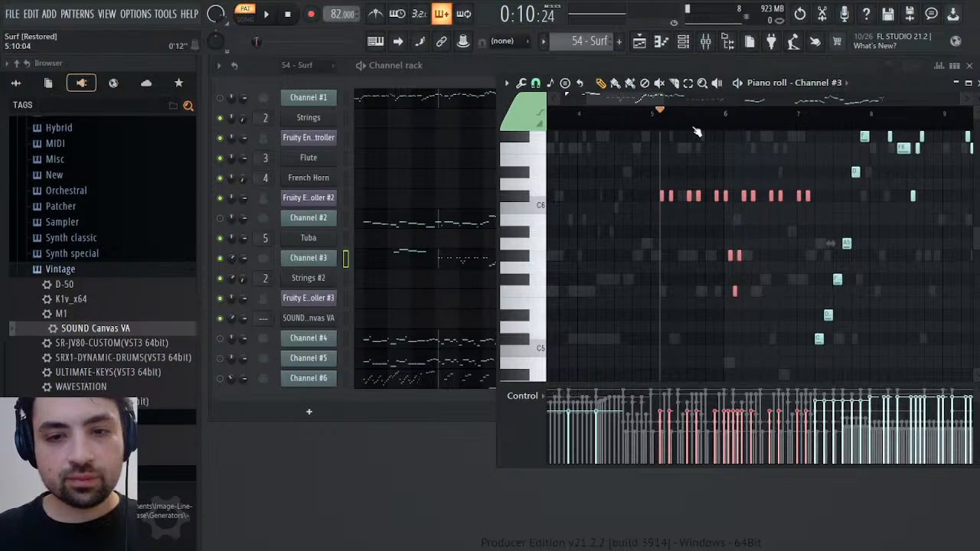
# Paste the copied notes into the new SOUND Canvas VA channel in Melody and shift them to begin at the playhead in bar 5
pyautogui.scroll(-1, 601, 43)
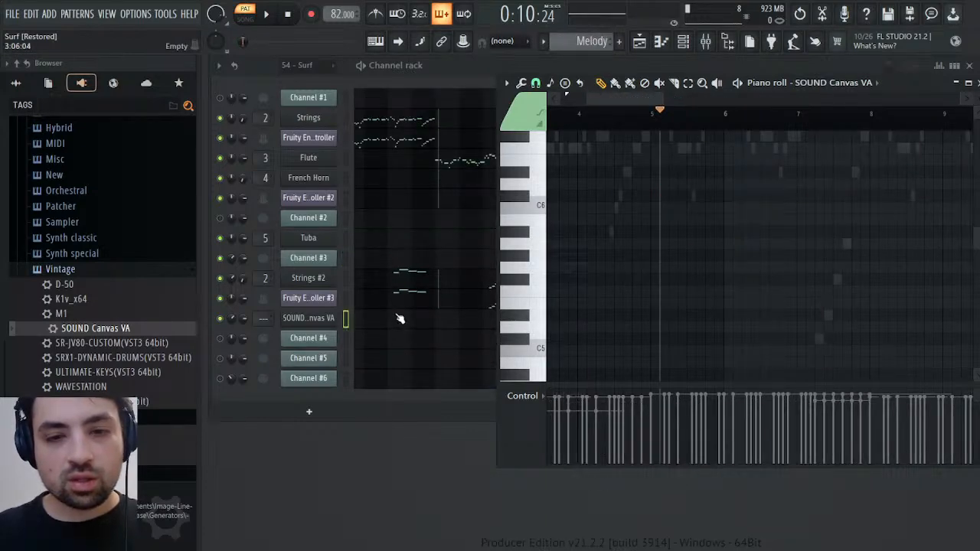
pyautogui.hotkey('ctrl', 'v')
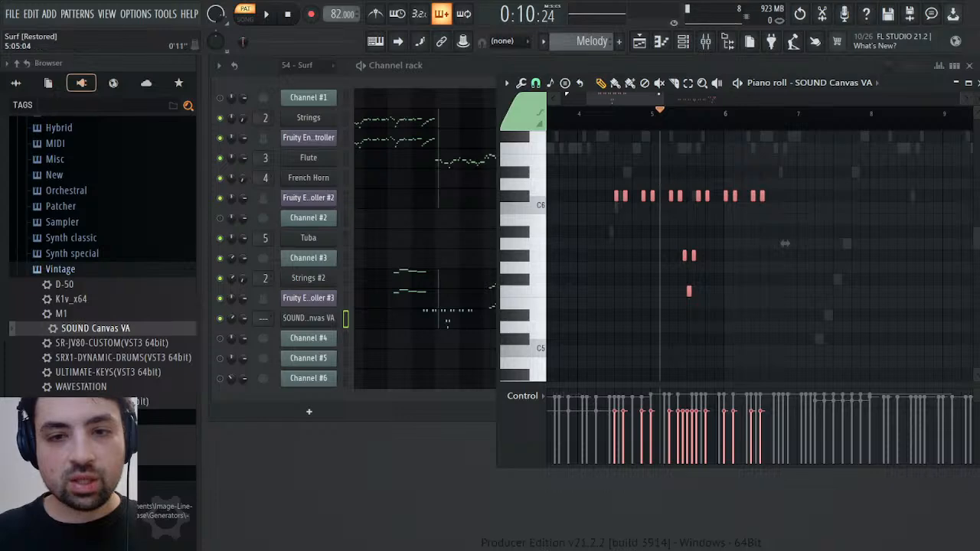
pyautogui.hscroll(-2, 758, 245)
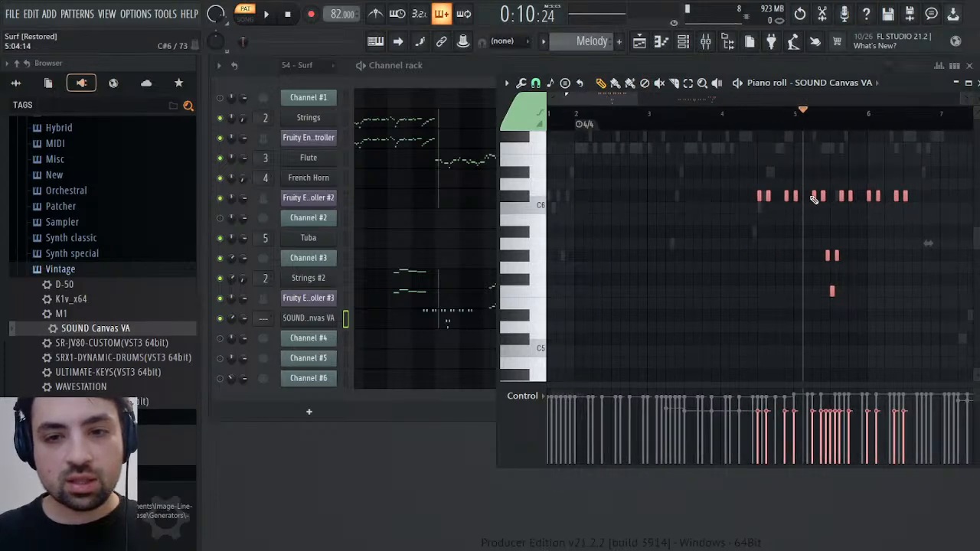
pyautogui.press('space')
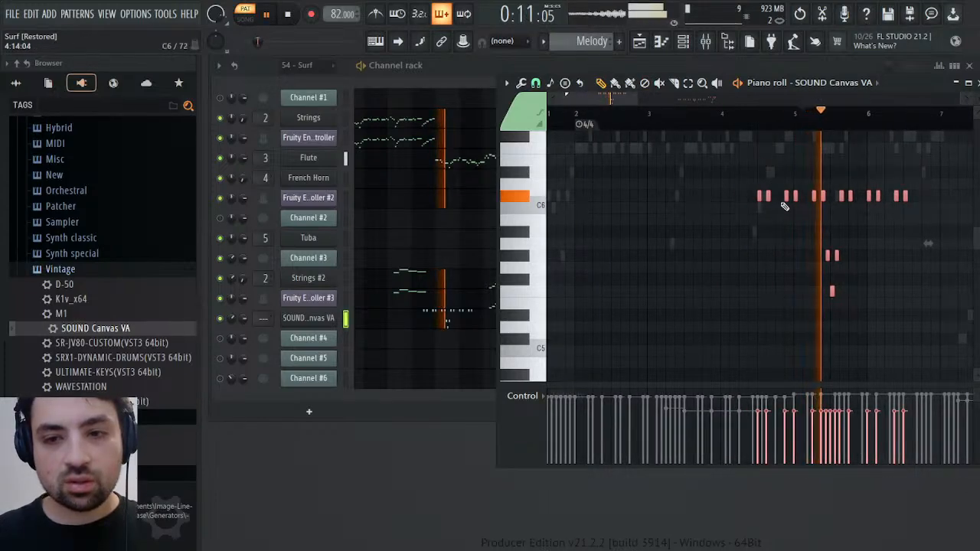
pyautogui.moveTo(761, 196); pyautogui.dragTo(807, 197)
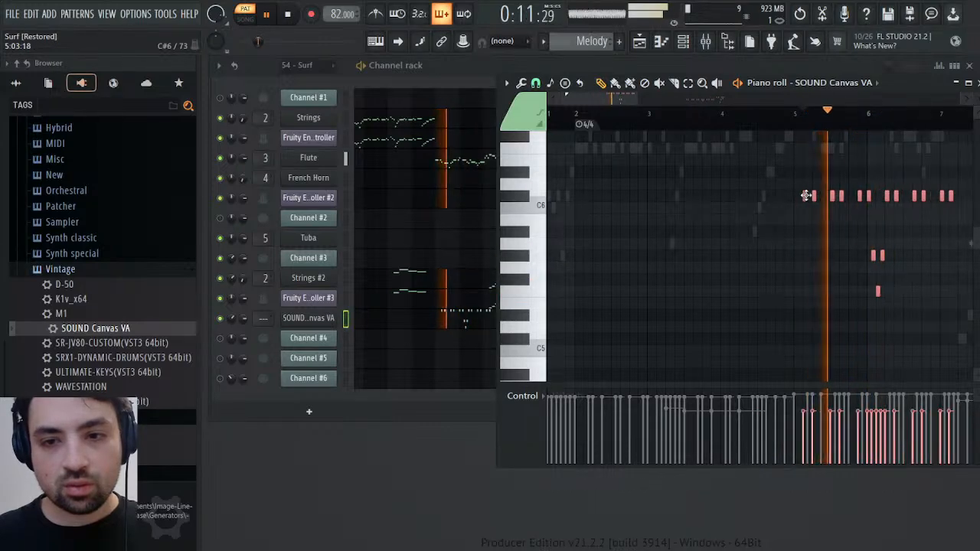
pyautogui.press('space')
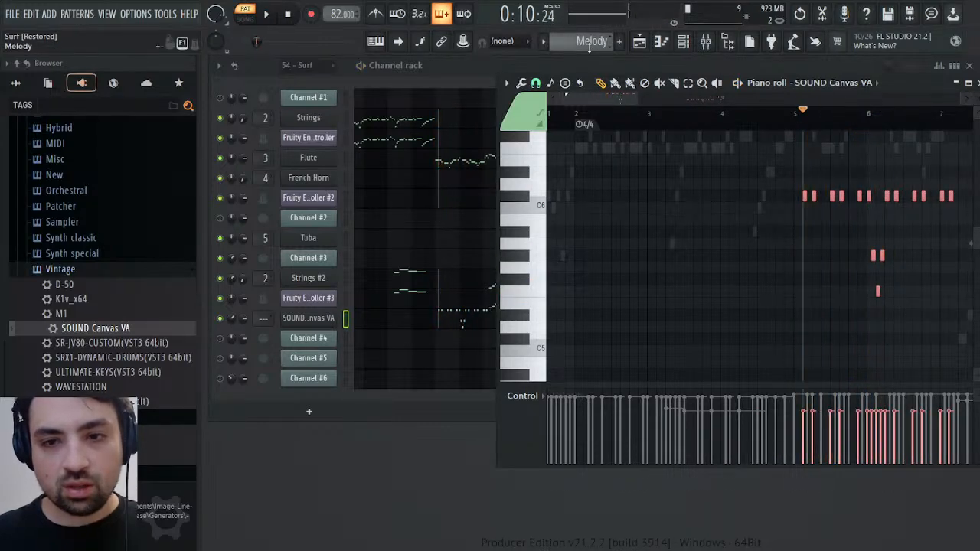
# Switch to 54 - Surf and back to Melody, and play the pasted pizzicato notes from bar 5
pyautogui.scroll(-1, 589, 46)
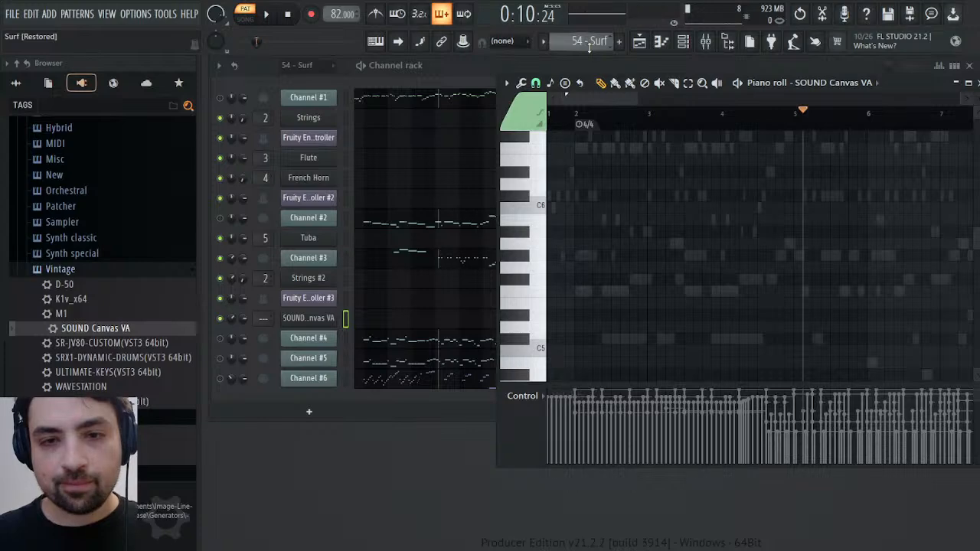
pyautogui.scroll(1, 590, 46)
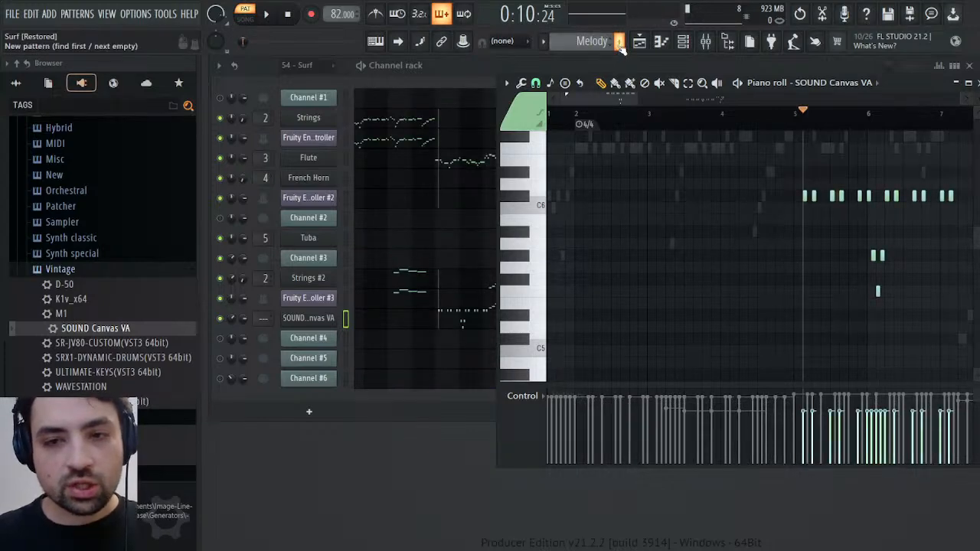
pyautogui.press('space')
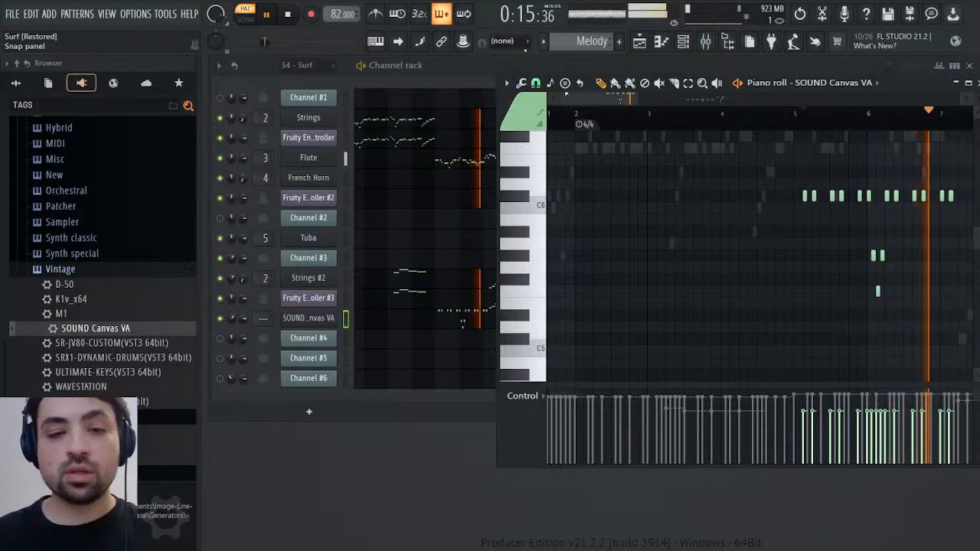
# Rename the SOUND Canvas VA channel to Pizzicato and assign it to mixer track 6
pyautogui.click(327, 319)
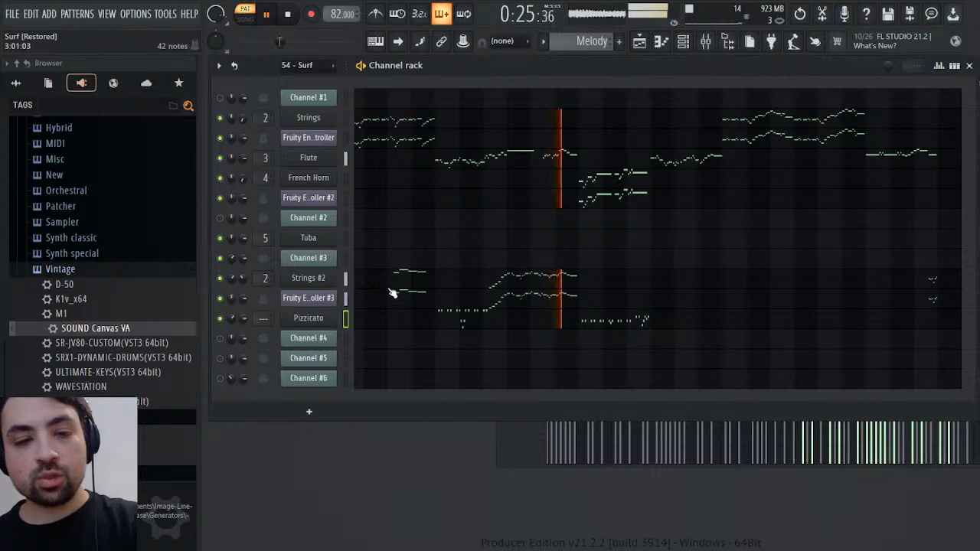
pyautogui.press('space')
pyautogui.click(305, 321)
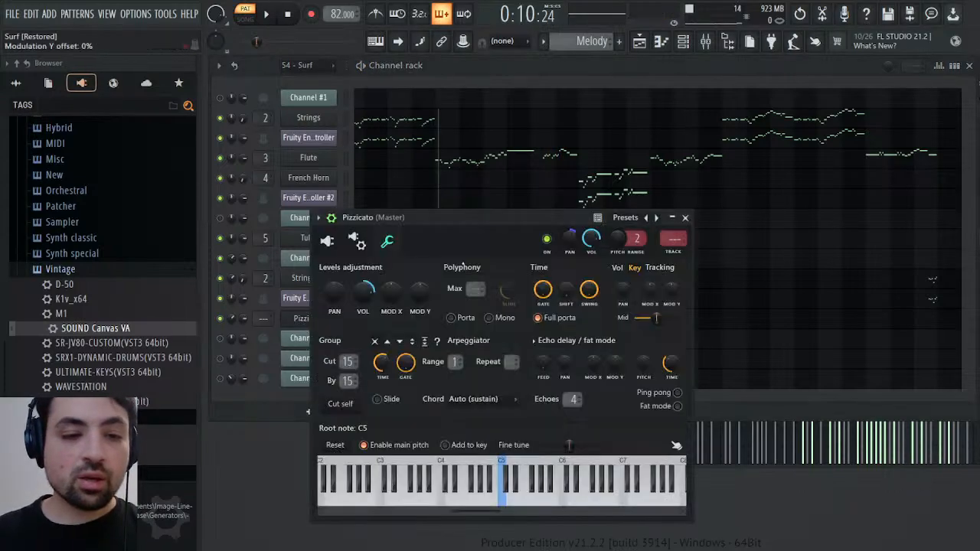
pyautogui.click(672, 253)
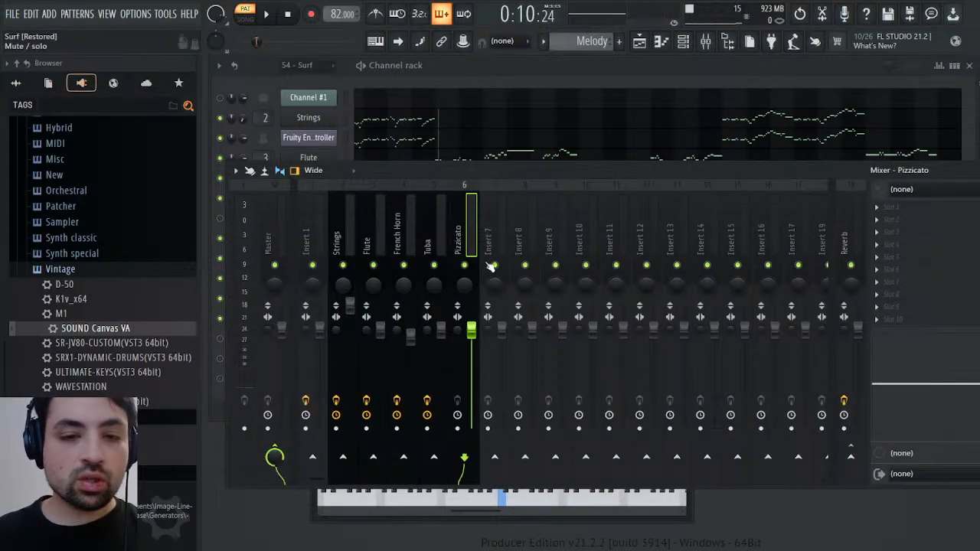
# Load the Mixer preset from Remasters & Origins onto the Pizzicato mixer track and route the track to Reverb
pyautogui.click(17, 82)
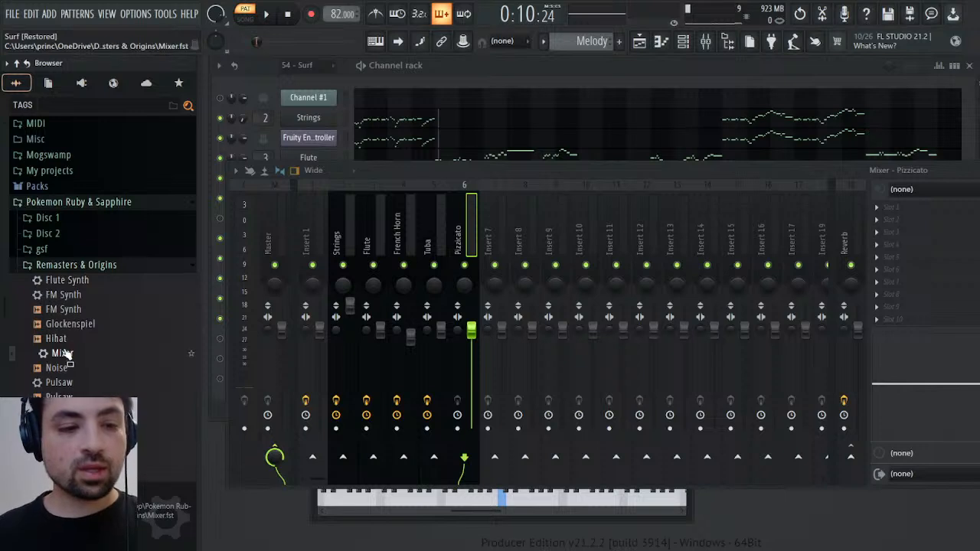
pyautogui.moveTo(62, 353); pyautogui.dragTo(586, 356)
pyautogui.moveTo(918, 263); pyautogui.dragTo(919, 264)
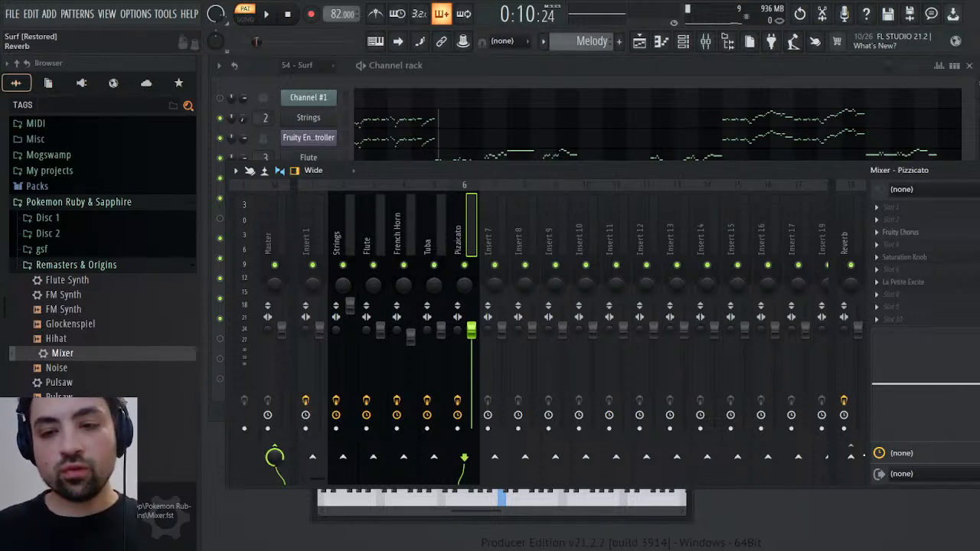
pyautogui.click(851, 457)
# Play the Melody pattern from bar 5 and check the Pizzicato channel's PizzicatoStr patch settings
pyautogui.press('space')
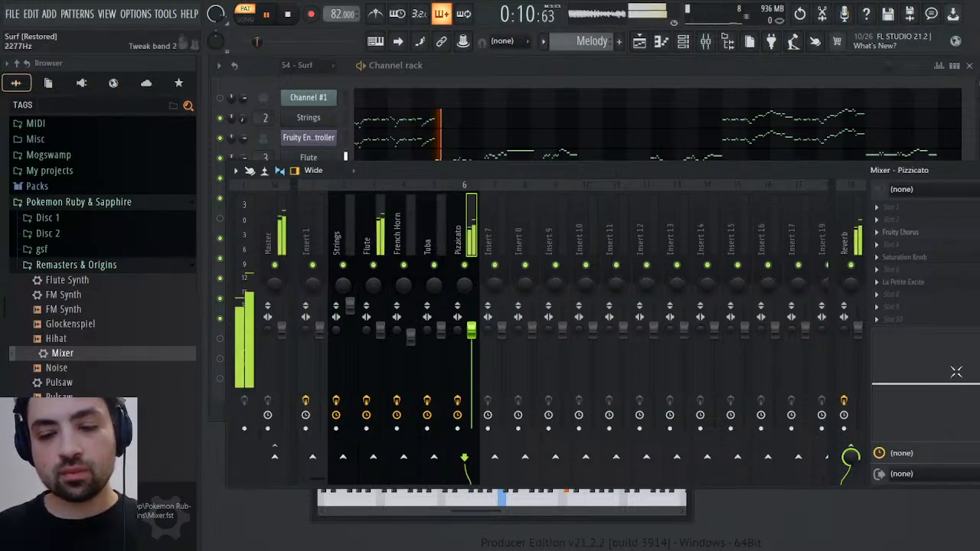
pyautogui.press('Escape')
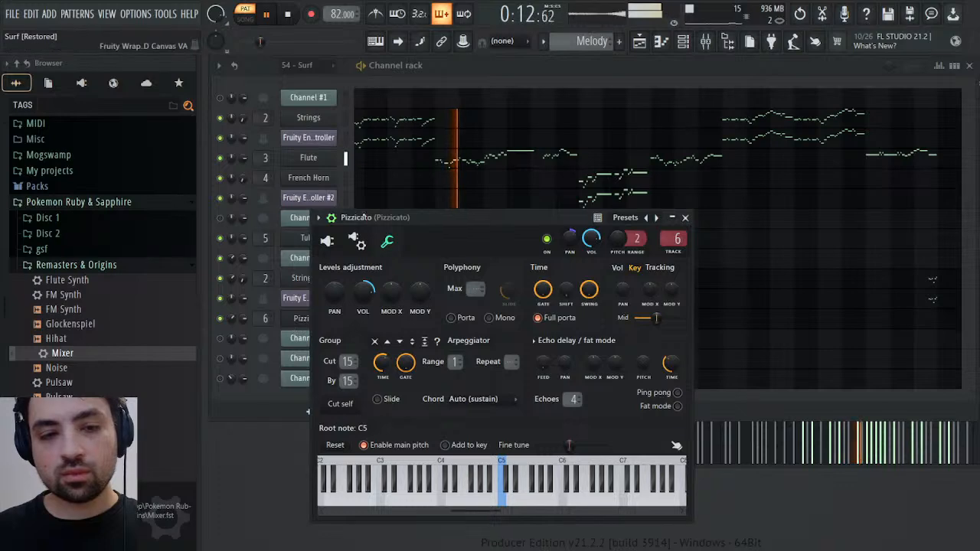
pyautogui.click(329, 242)
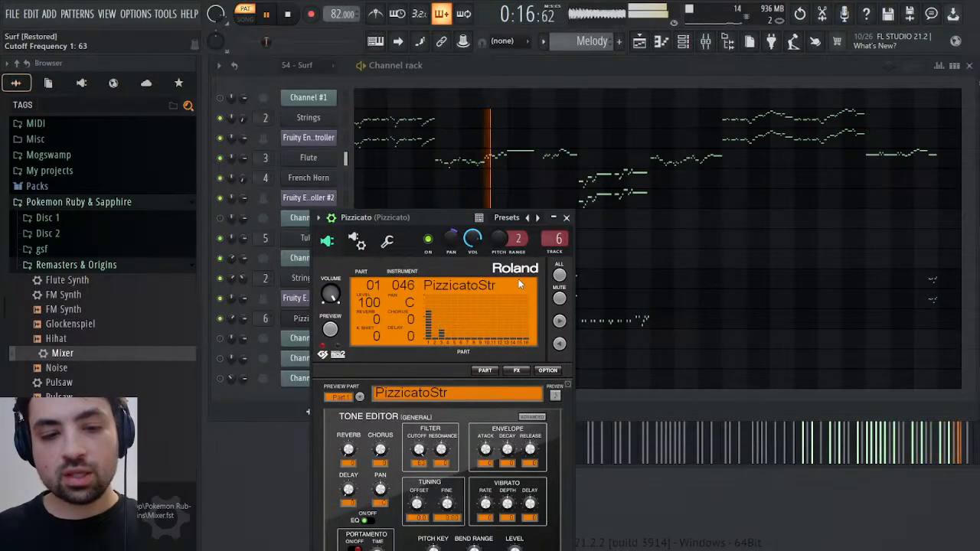
pyautogui.click(567, 218)
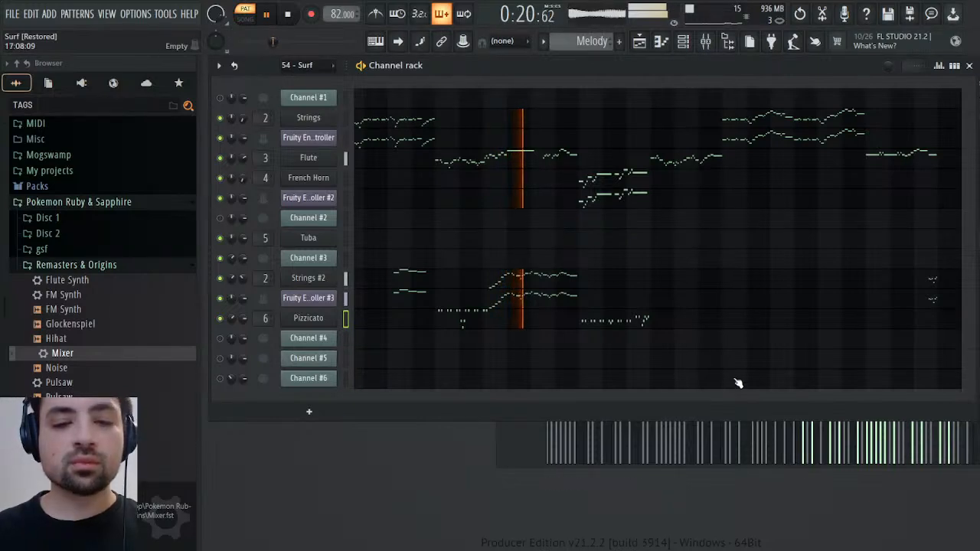
pyautogui.press('space')
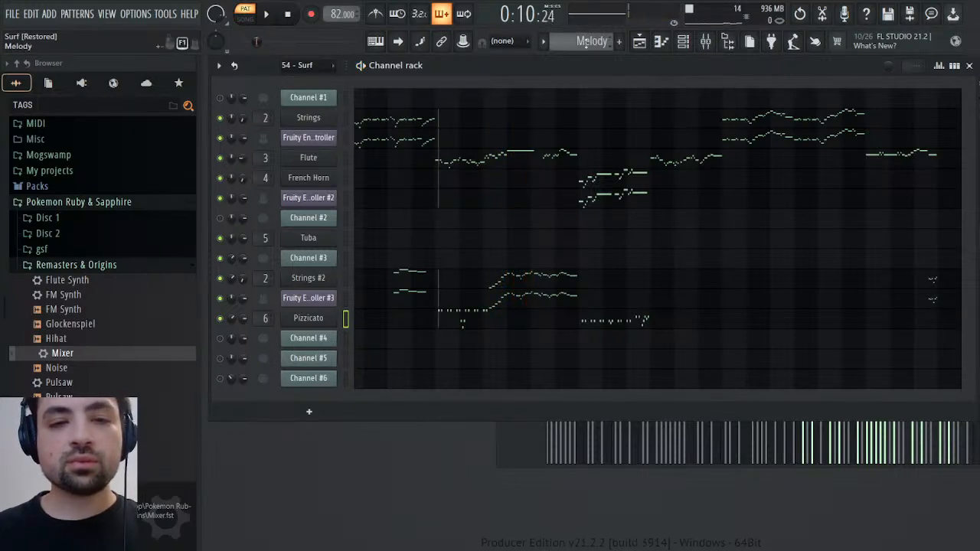
# Switch to the 54 - Surf pattern and check Channel #3's MIDI patch and controller settings
pyautogui.scroll(1, 599, 37)
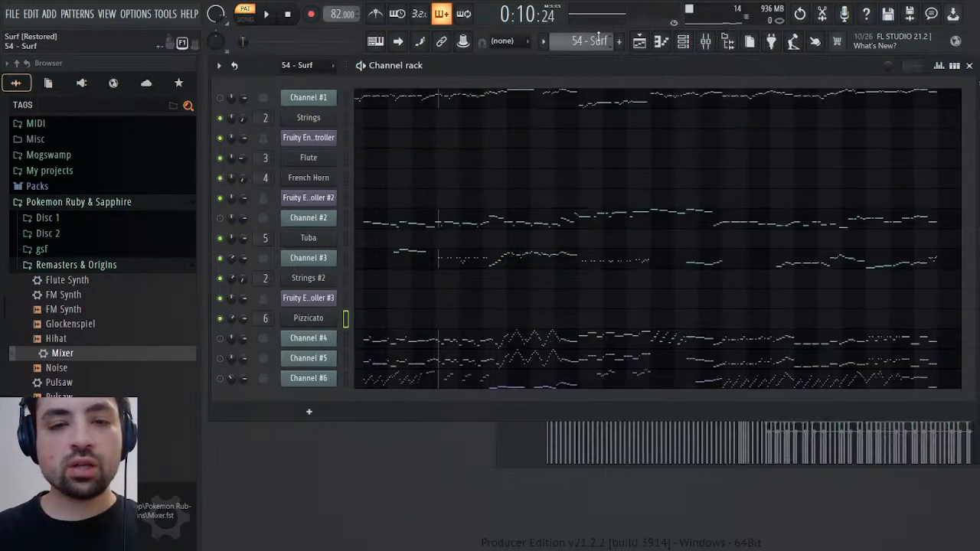
pyautogui.click(310, 240)
pyautogui.click(633, 166)
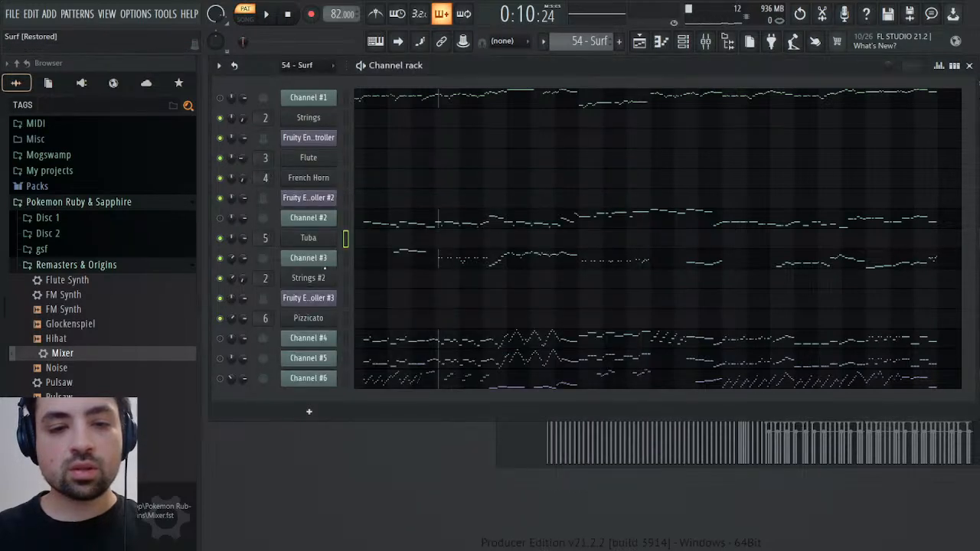
pyautogui.click(317, 258)
pyautogui.click(262, 153)
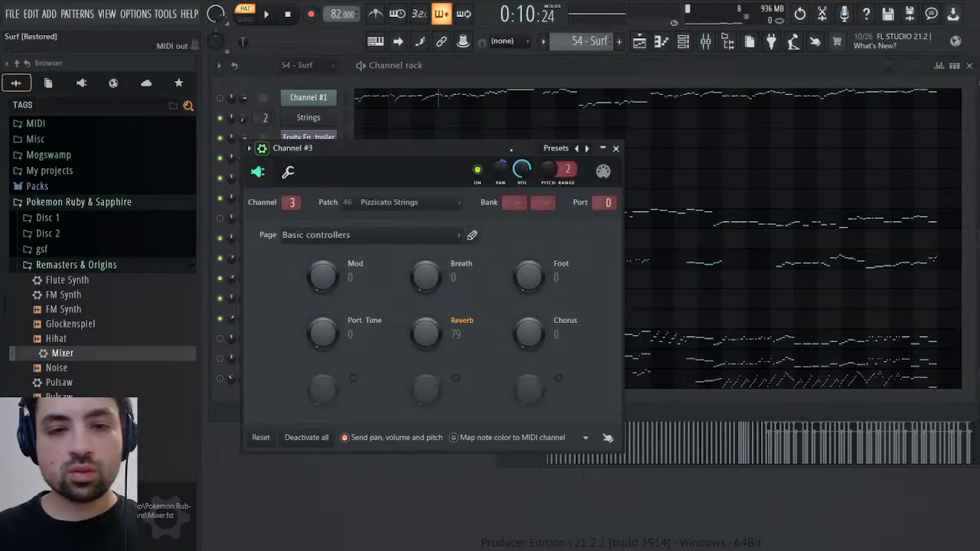
pyautogui.click(616, 149)
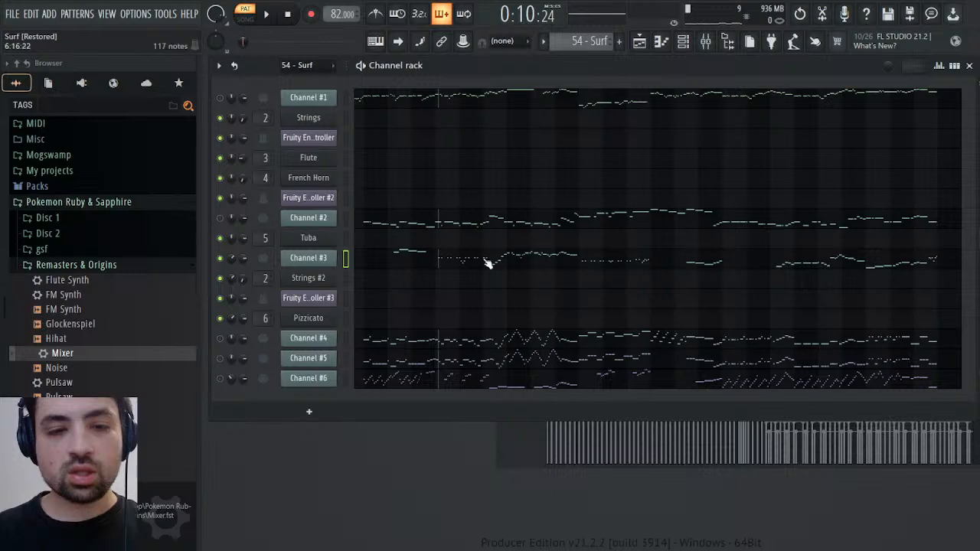
# Play Channel #3's piano roll from bar 15 and select its notes in bars 15 to 16 and 19 to 21
pyautogui.click(517, 259)
pyautogui.moveTo(583, 99); pyautogui.dragTo(775, 101)
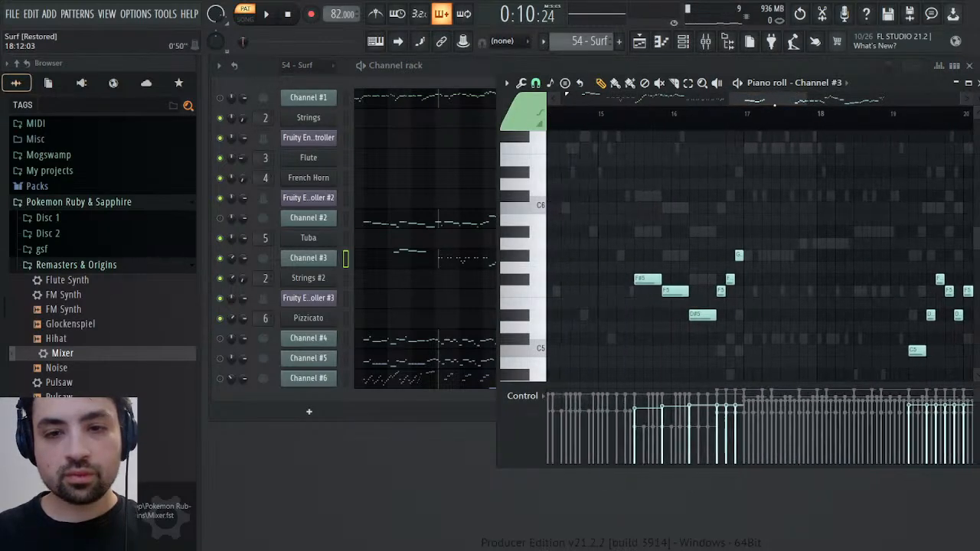
pyautogui.click(641, 116)
pyautogui.press('space')
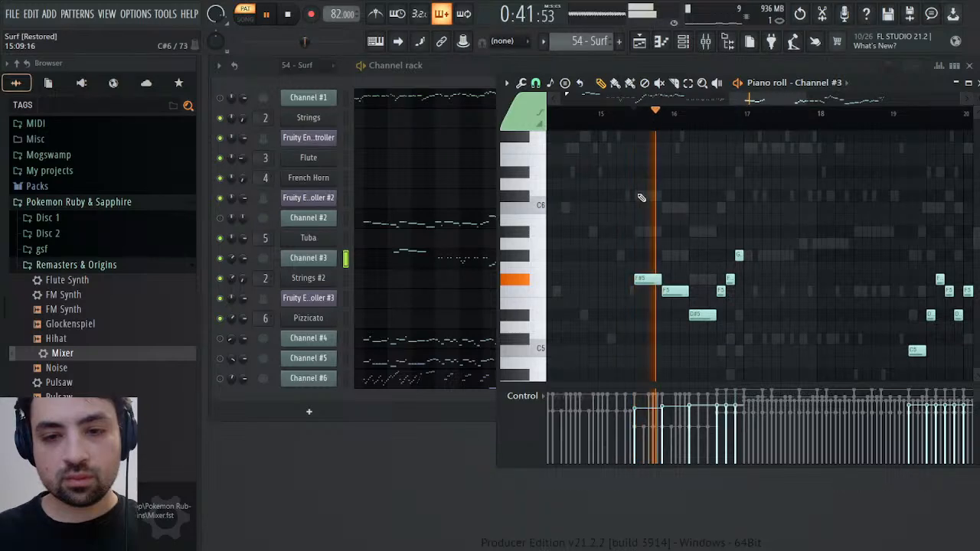
pyautogui.moveTo(638, 228); pyautogui.dragTo(772, 374)
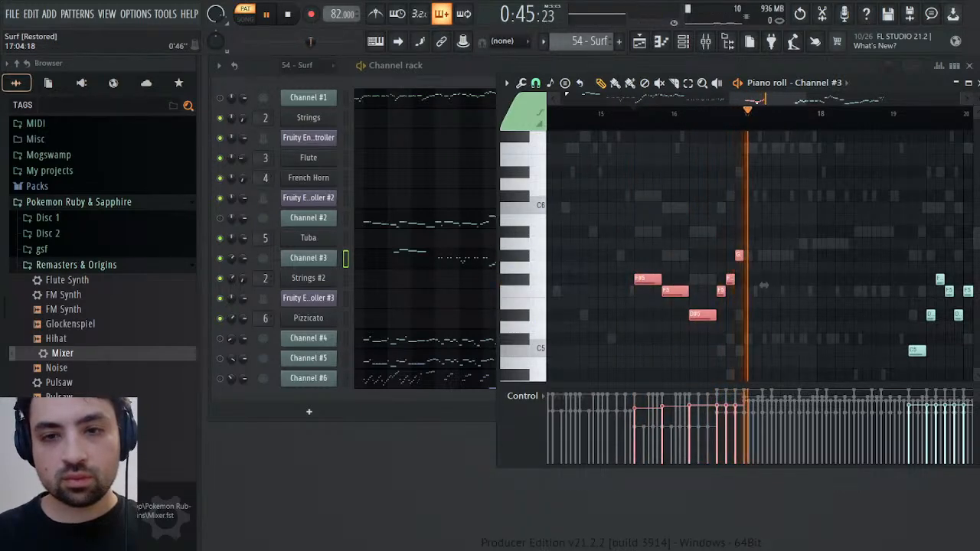
pyautogui.moveTo(764, 285); pyautogui.dragTo(592, 274)
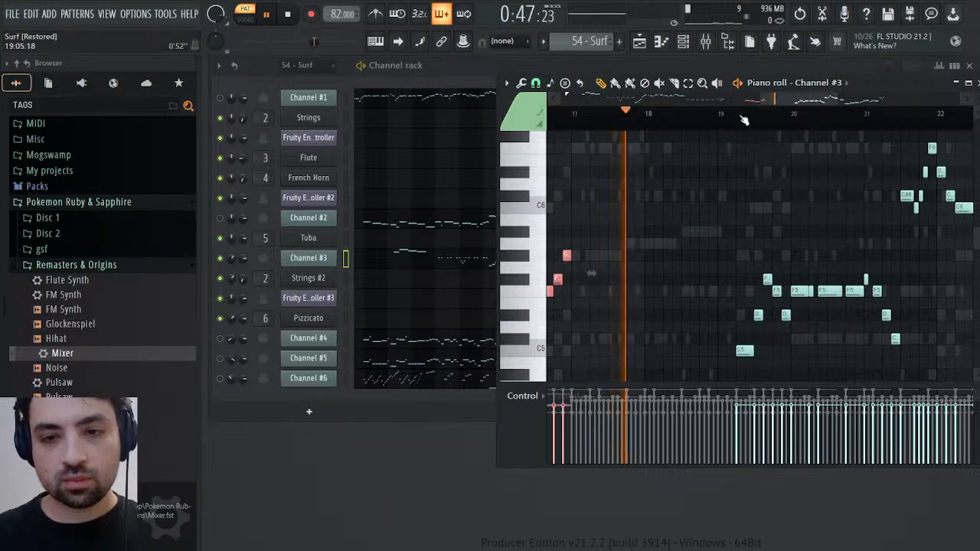
pyautogui.moveTo(716, 207); pyautogui.dragTo(898, 368)
pyautogui.moveTo(921, 290); pyautogui.dragTo(771, 301)
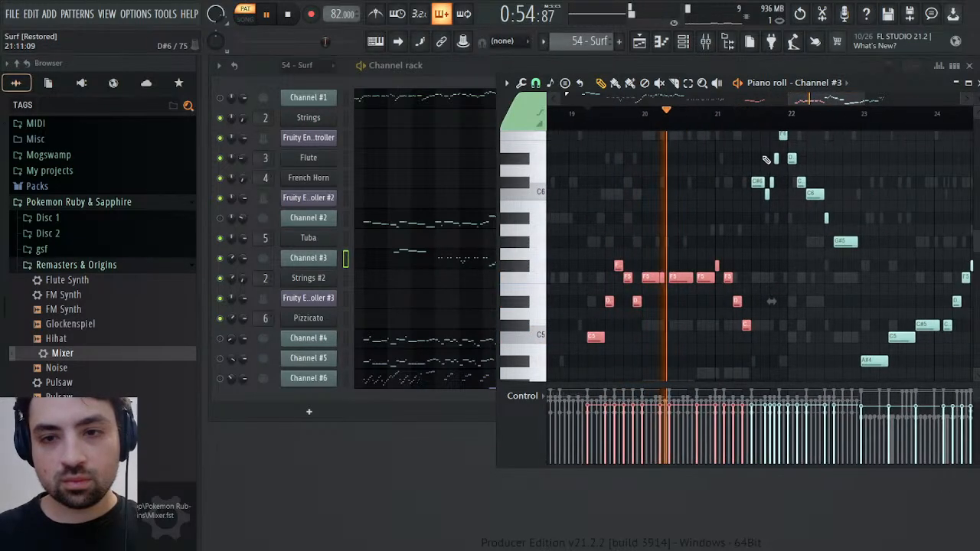
# Add Channel #3's notes from bar 21 through bar 25 to the selection, leaving out the short notes at the end, and stop playback
pyautogui.click(755, 117)
pyautogui.moveTo(754, 132); pyautogui.dragTo(851, 259)
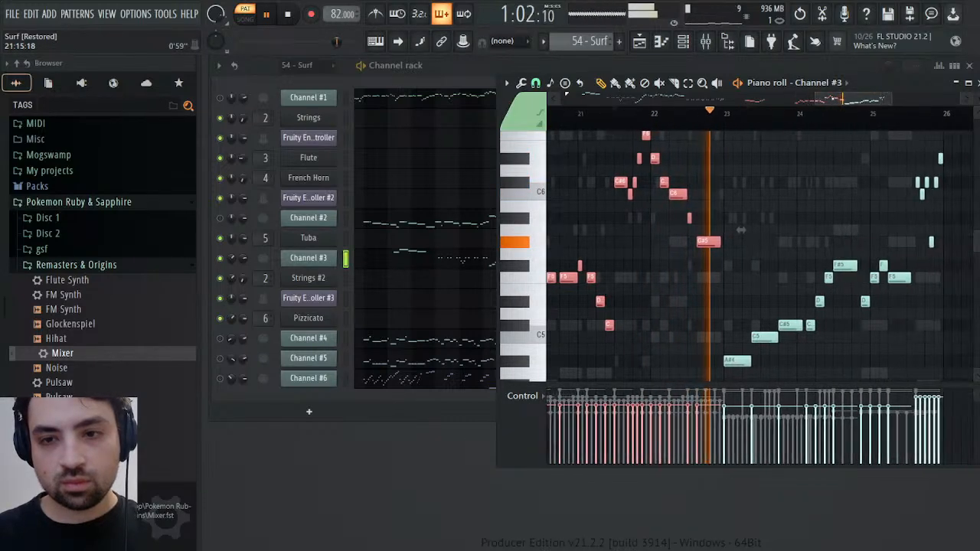
pyautogui.moveTo(741, 229); pyautogui.dragTo(730, 230)
pyautogui.scroll(-3, 835, 282)
pyautogui.keyDown('ctrl'); pyautogui.keyDown('shift'); pyautogui.click(730, 327); pyautogui.keyUp('shift'); pyautogui.keyUp('ctrl')
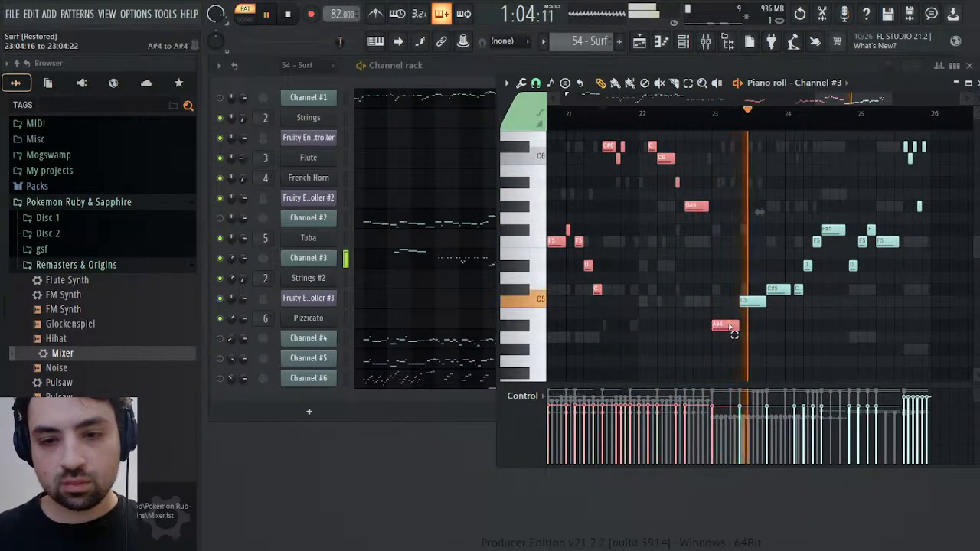
pyautogui.moveTo(731, 333); pyautogui.dragTo(892, 203)
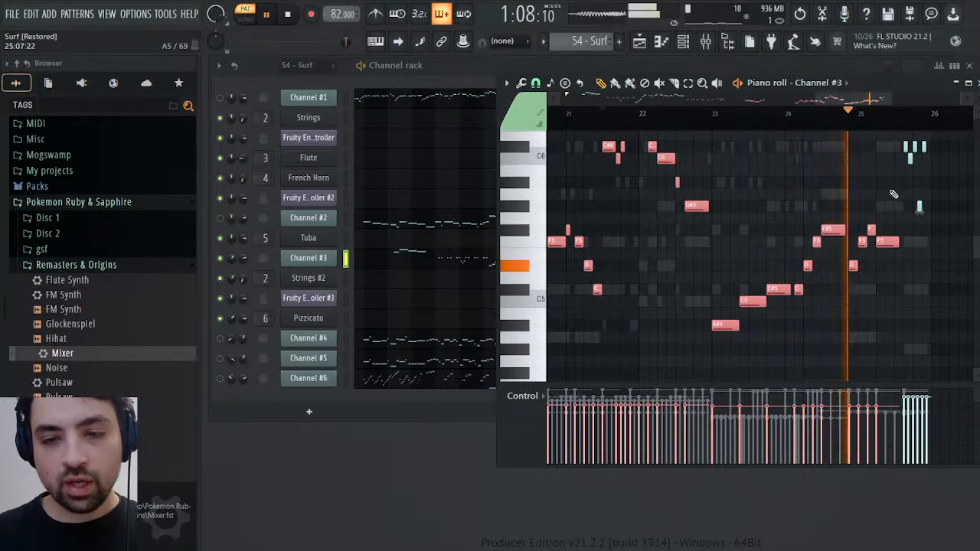
pyautogui.press('space')
# Copy the selected notes, place the playhead at their start in bar 15, and switch to the Melody pattern
pyautogui.hscroll(-8, 881, 236)
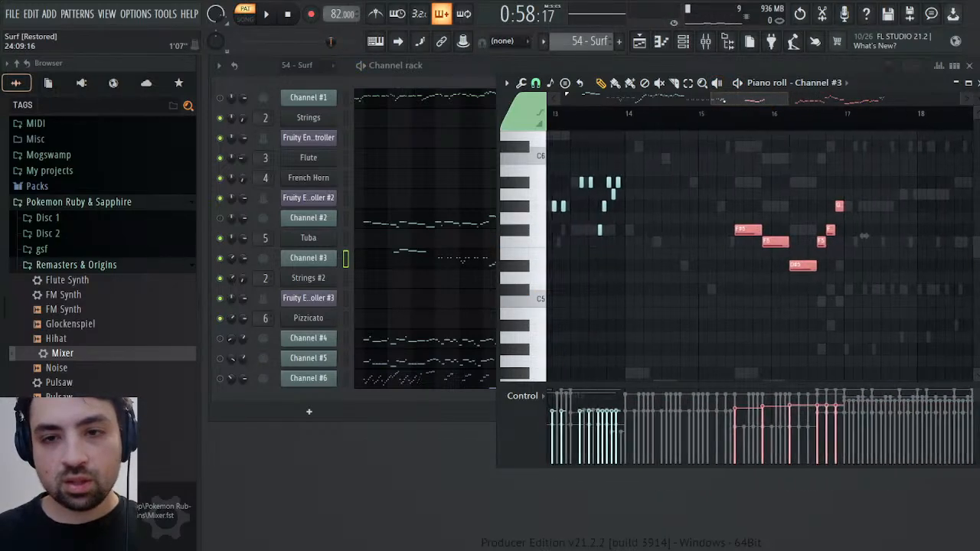
pyautogui.hscroll(2, 881, 236)
pyautogui.click(647, 112)
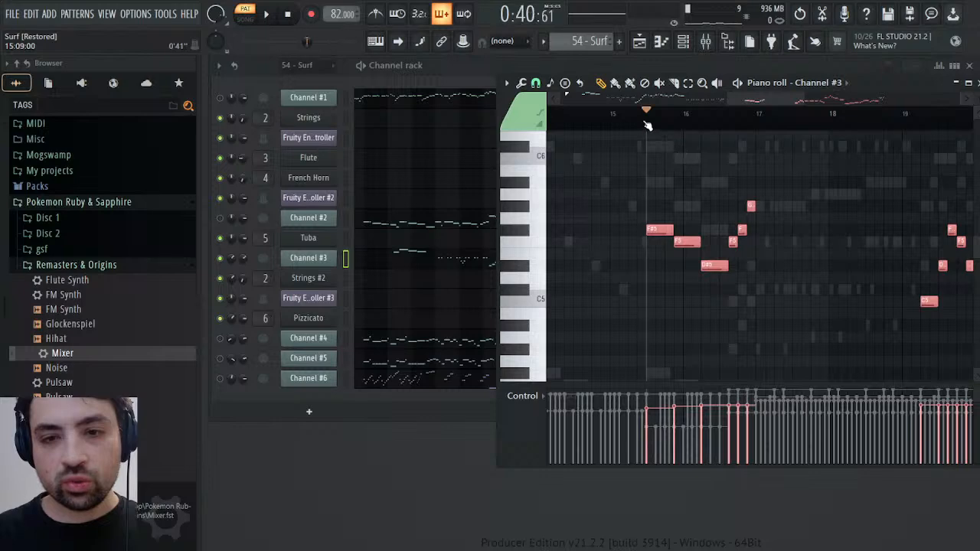
pyautogui.click(627, 74)
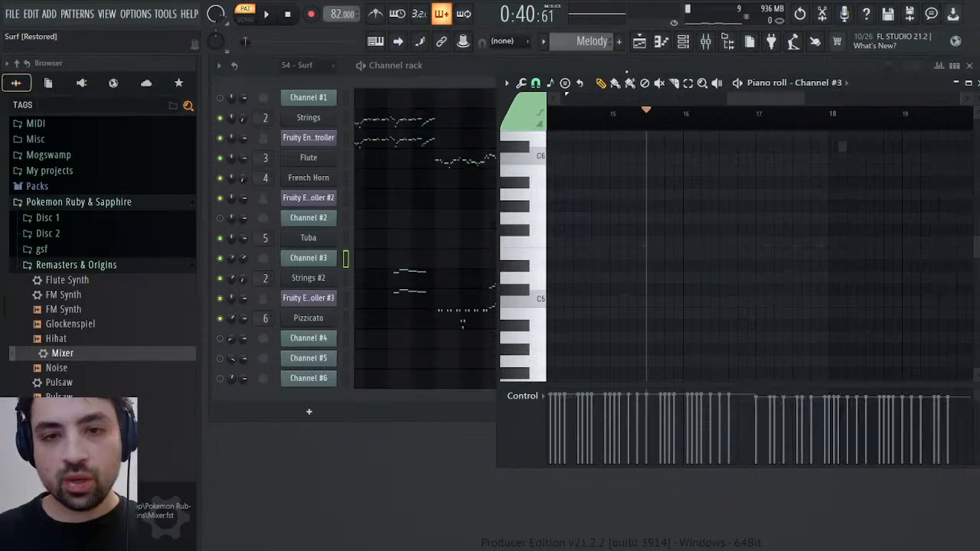
# Try pasting Channel #3's copied notes into the French Horn channel from bar 15
pyautogui.click(390, 180)
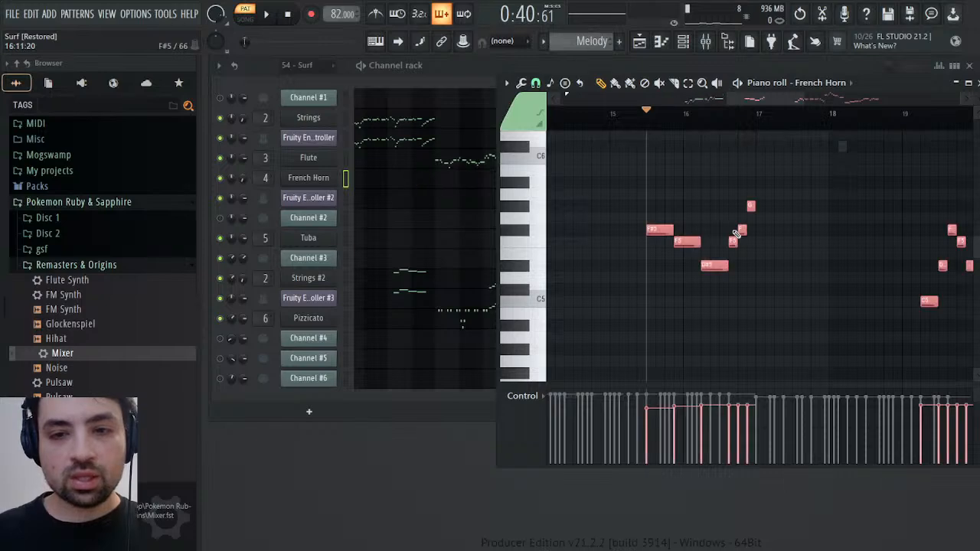
pyautogui.scroll(3, 756, 225)
pyautogui.scroll(-2, 755, 228)
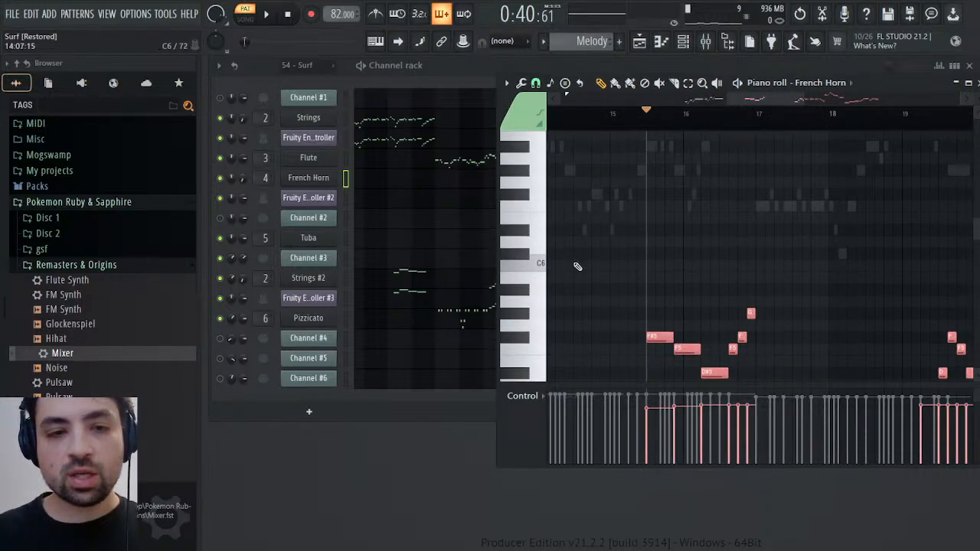
pyautogui.press('Delete')
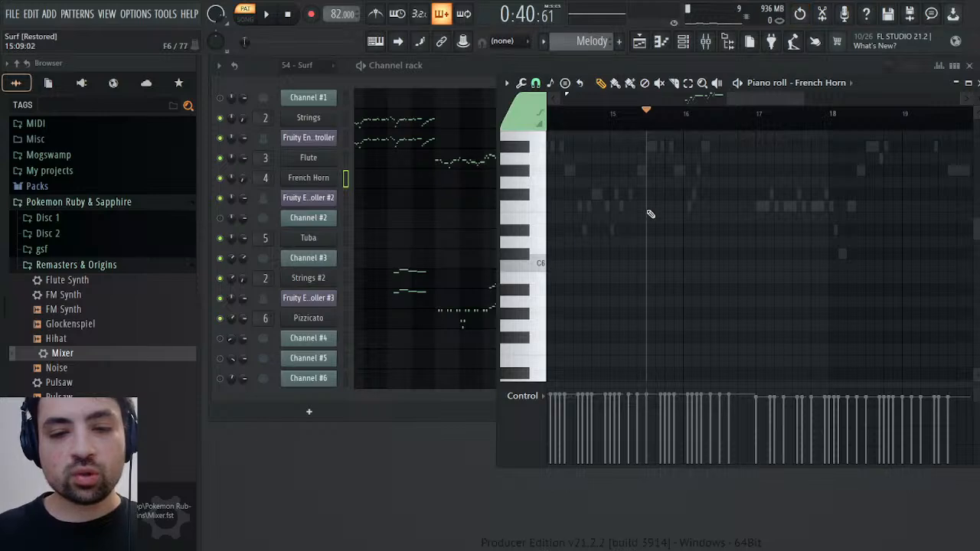
# Clone the French Horn channel and move the clone directly below Pizzicato
pyautogui.click(315, 183)
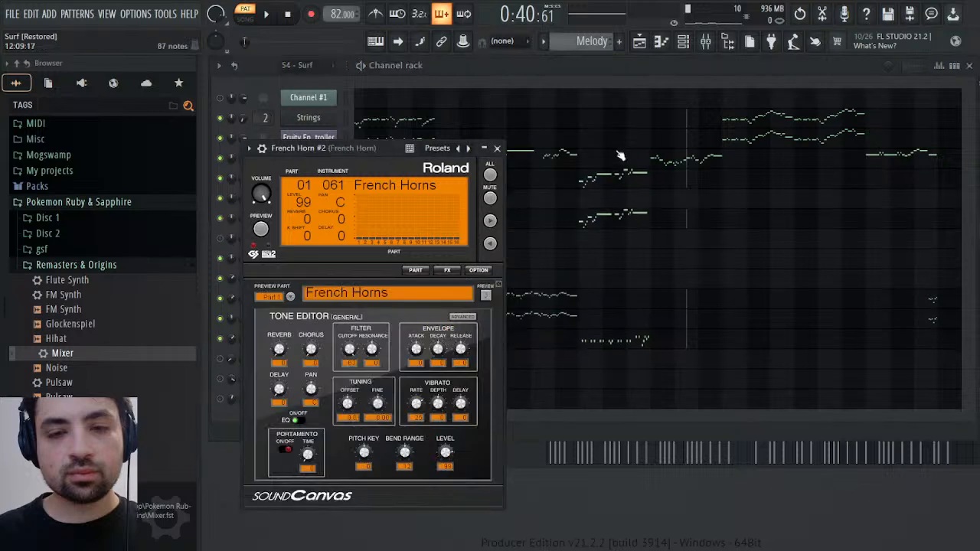
pyautogui.click(498, 149)
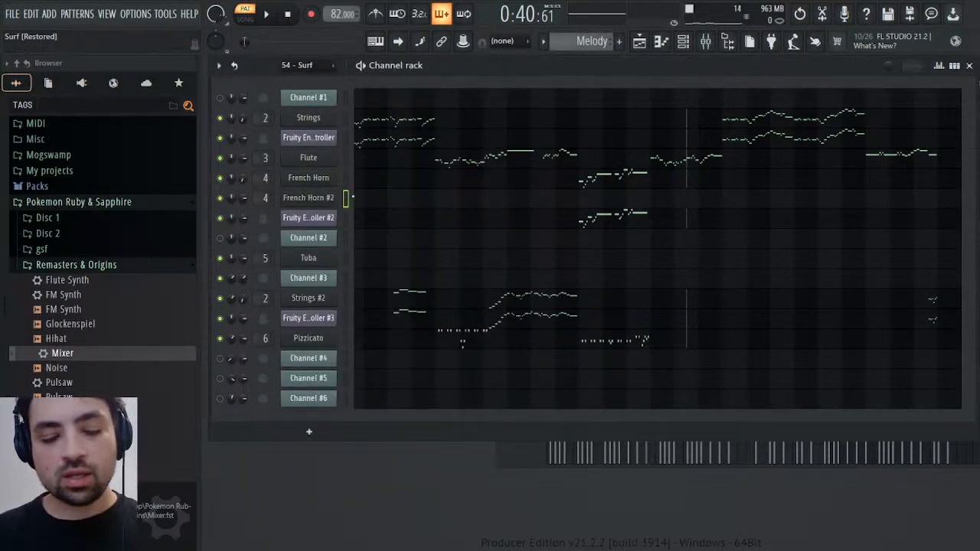
pyautogui.hotkey('alt', 'Down')
pyautogui.hotkey('alt', 'Down')
pyautogui.hotkey('alt', 'Down')
pyautogui.hotkey('alt', 'Down')
pyautogui.hotkey('alt', 'Down')
pyautogui.hotkey('alt', 'Down')
pyautogui.hotkey('alt', 'Down')
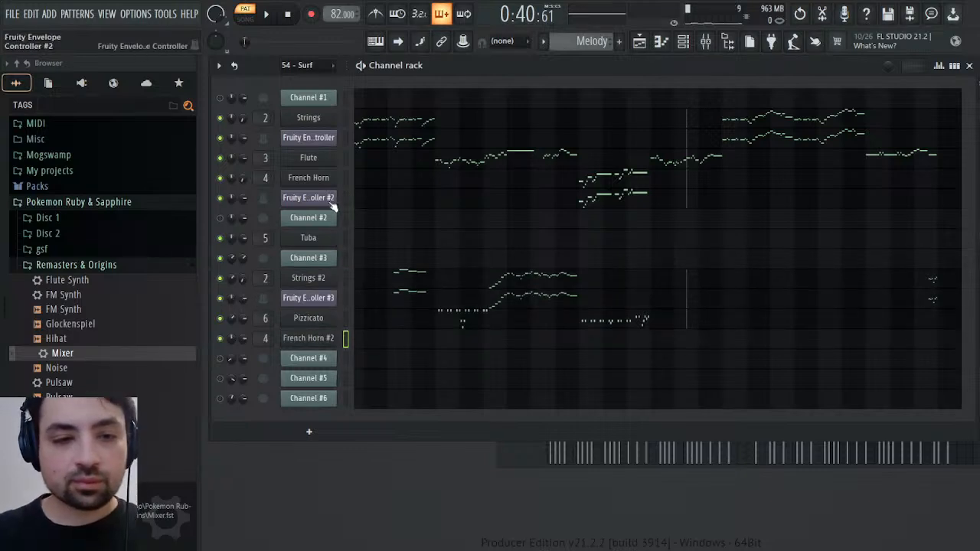
# Clone Fruity Envelope Controller #2, move the clone directly below the cloned French Horn channel, and select that French Horn clone
pyautogui.click(345, 198)
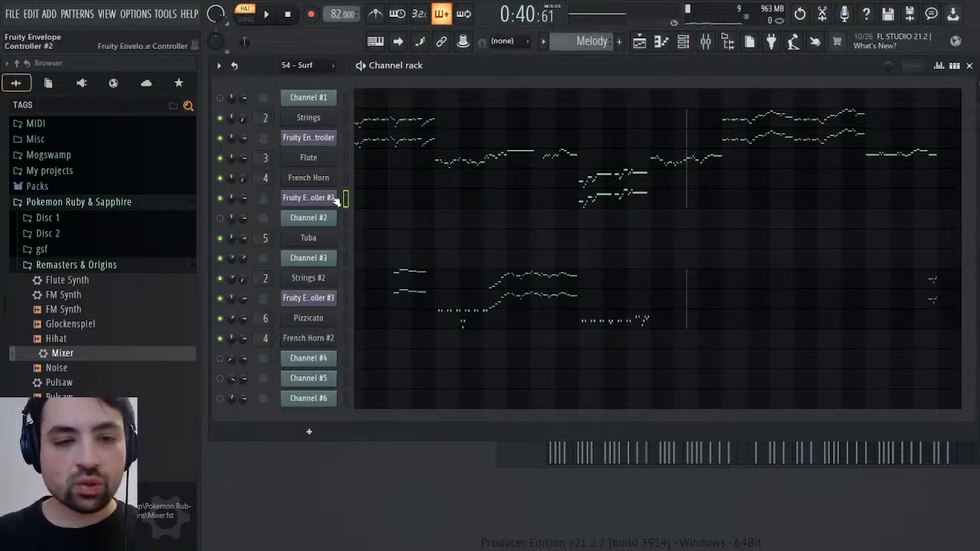
pyautogui.hotkey('alt', 'c')
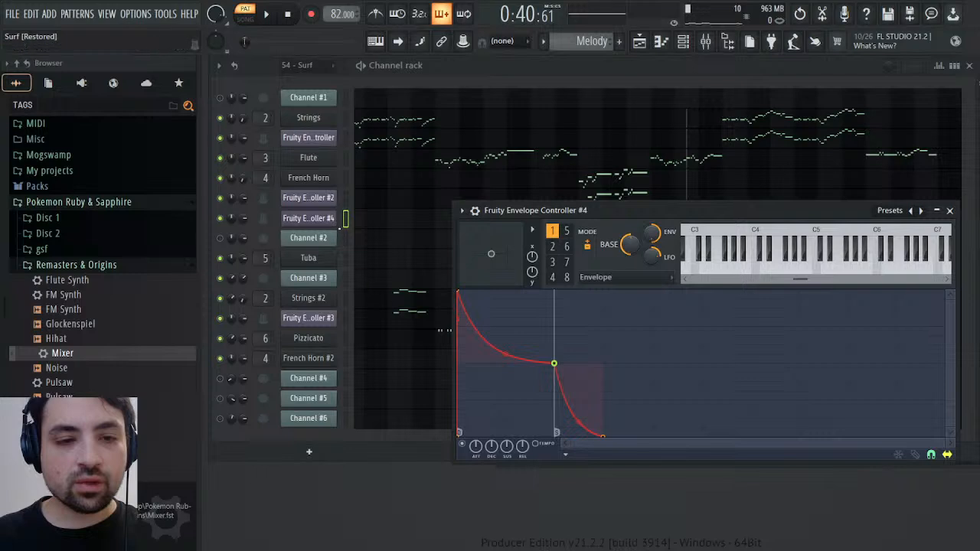
pyautogui.press('Escape')
pyautogui.hotkey('alt', 'Down')
pyautogui.hotkey('alt', 'Down')
pyautogui.hotkey('alt', 'Down')
pyautogui.hotkey('alt', 'Down')
pyautogui.hotkey('alt', 'Down')
pyautogui.hotkey('alt', 'Down')
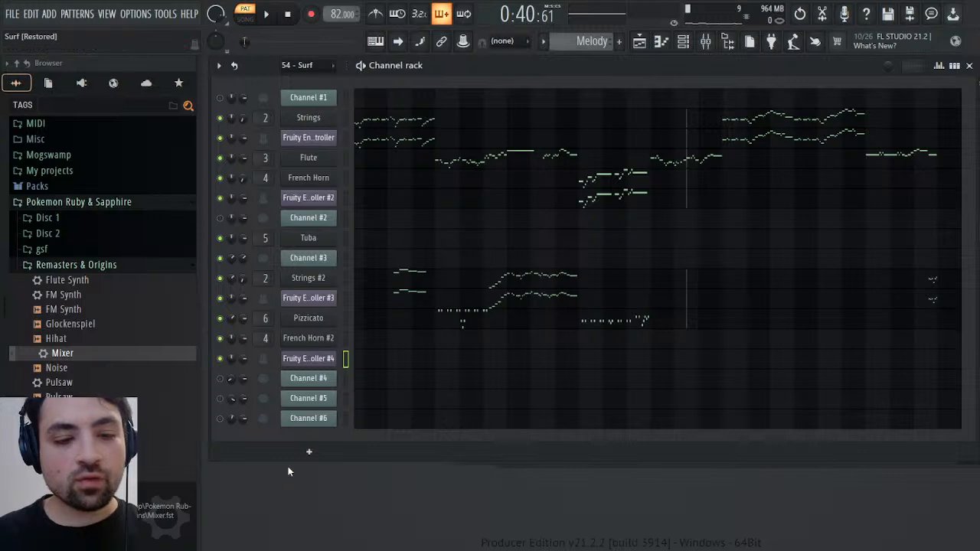
pyautogui.press('Up')
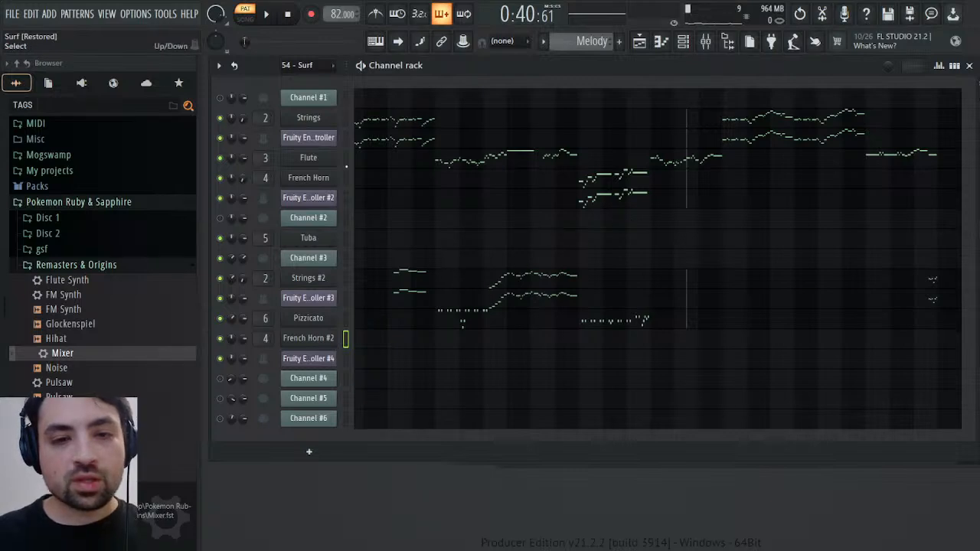
# Paste Channel #3's copied notes into French Horn #2 and Fruity Envelope Controller #4 from bar 15, and play them back
pyautogui.click(381, 345)
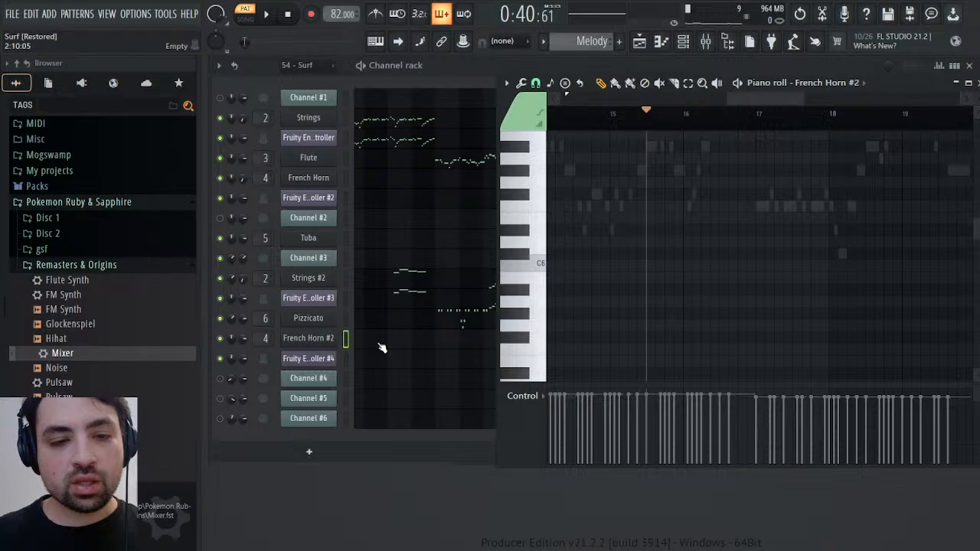
pyautogui.hotkey('ctrl', 'd')
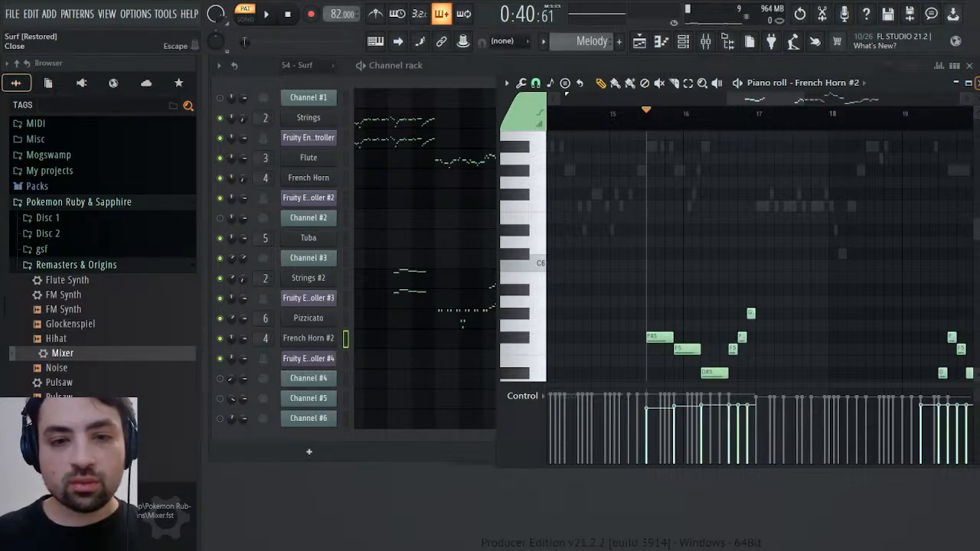
pyautogui.press('Escape')
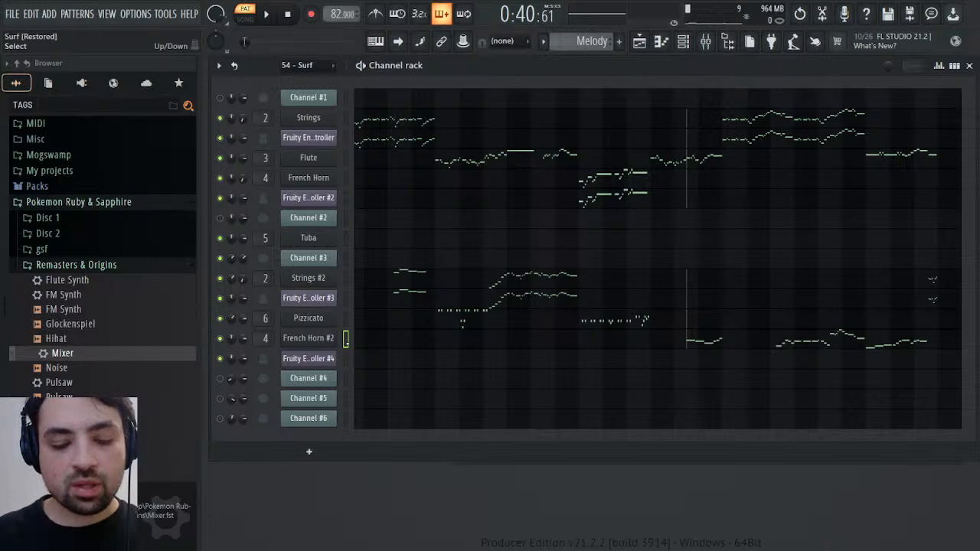
pyautogui.hotkey('ctrl', 'v')
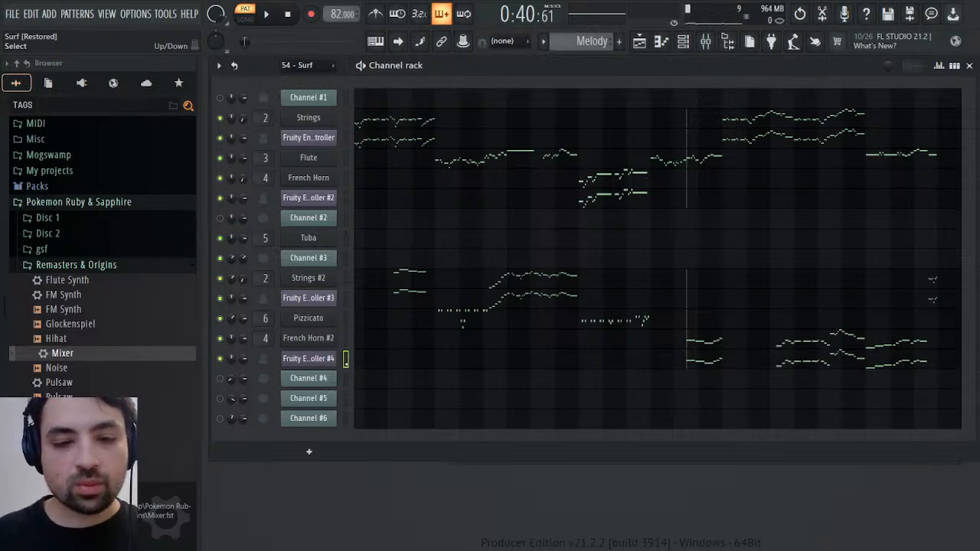
pyautogui.press('space')
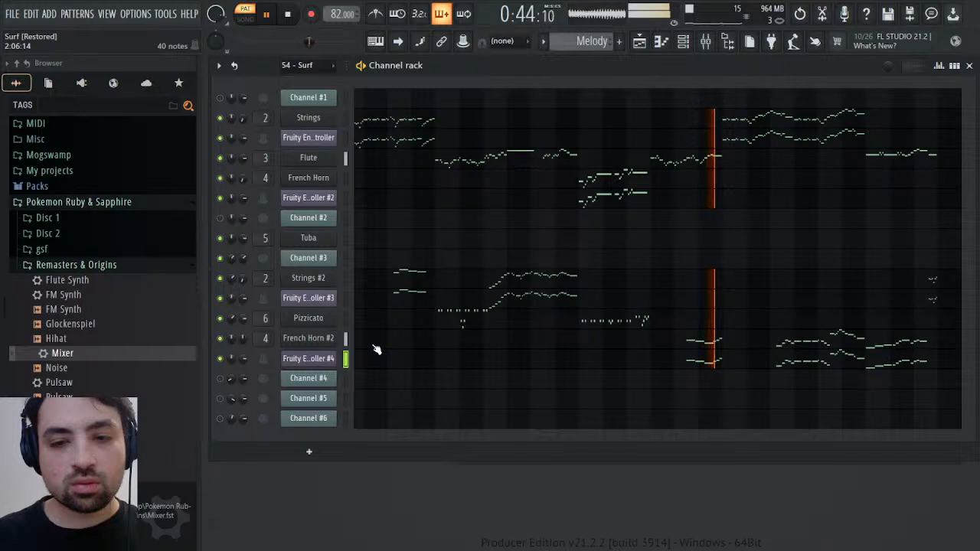
pyautogui.press('space')
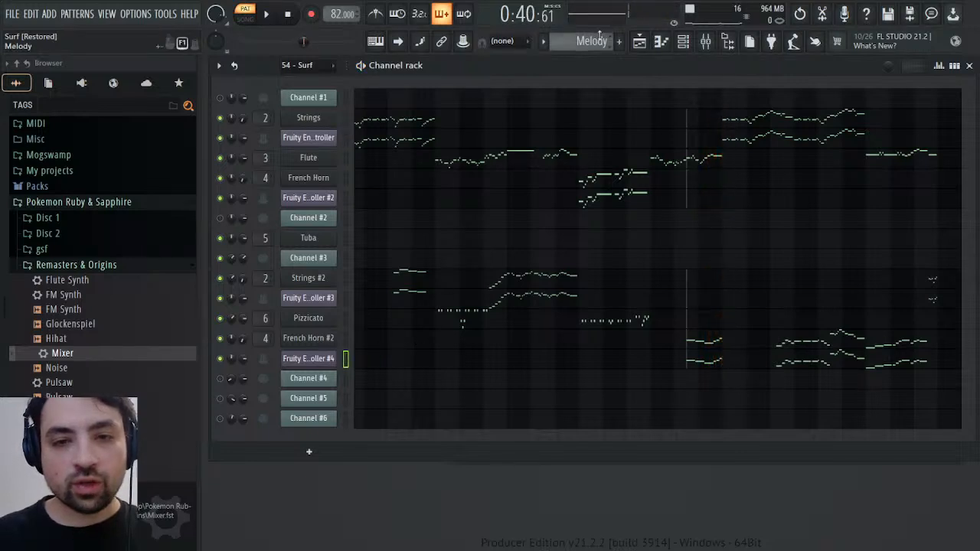
# Copy Channel #3's channel volume events from bar 15 to bar 26 in the 54 - Surf pattern
pyautogui.scroll(1, 601, 38)
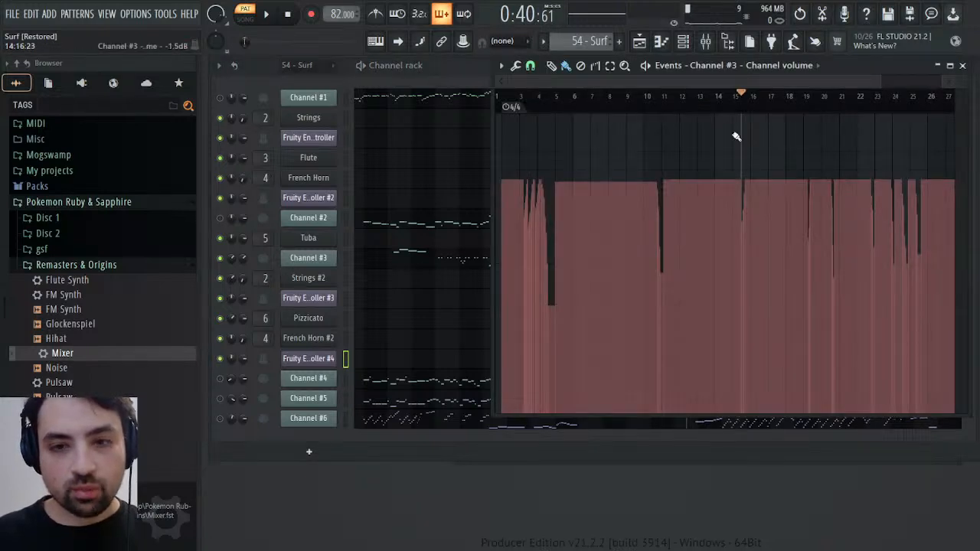
pyautogui.moveTo(742, 102)
pyautogui.mouseDown()
pyautogui.moveTo(795, 102)
pyautogui.moveTo(748, 109)
pyautogui.mouseUp()
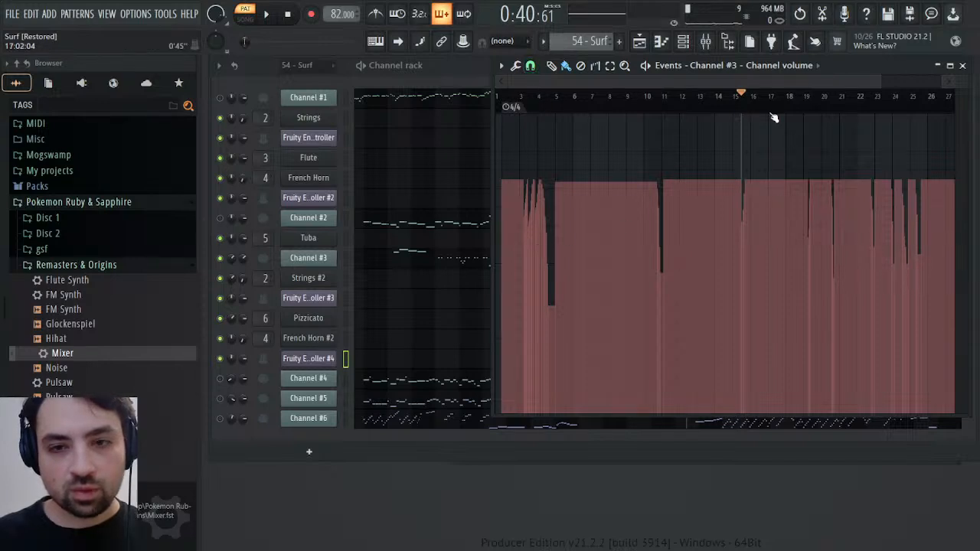
pyautogui.moveTo(747, 113); pyautogui.dragTo(791, 114)
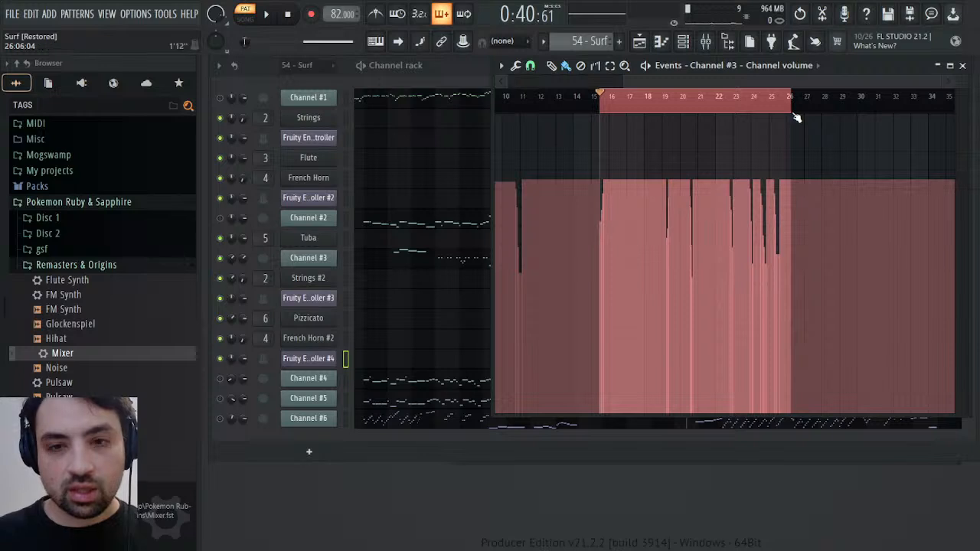
# Switch to the Melody pattern and paste the copied volume events into French Horn #2's Volume 1 events from bar 15
pyautogui.scroll(-1, 605, 42)
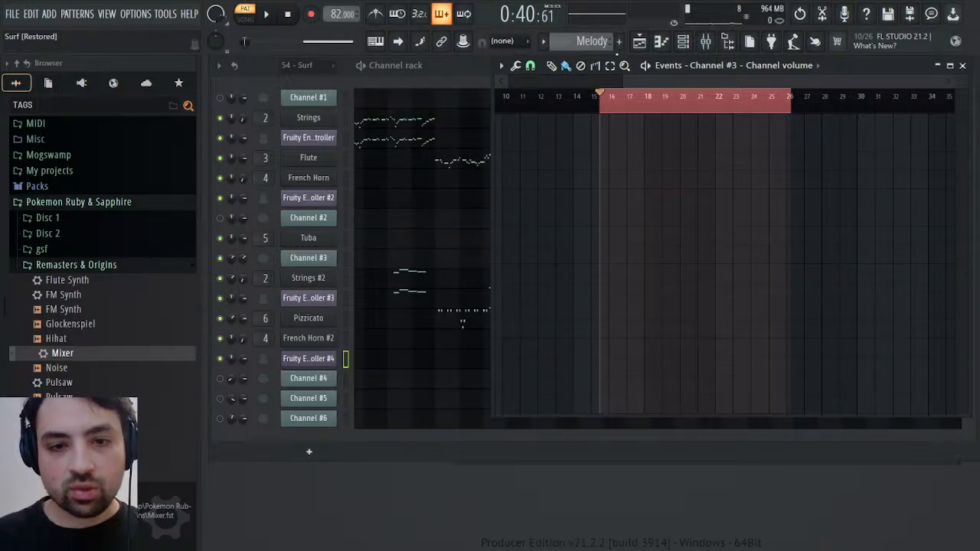
pyautogui.click(48, 82)
pyautogui.click(65, 193)
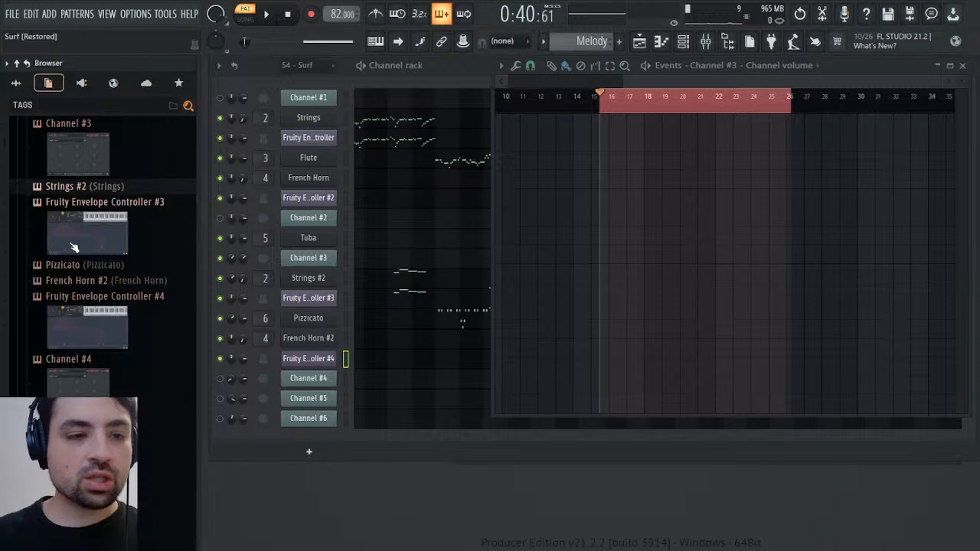
pyautogui.click(76, 278)
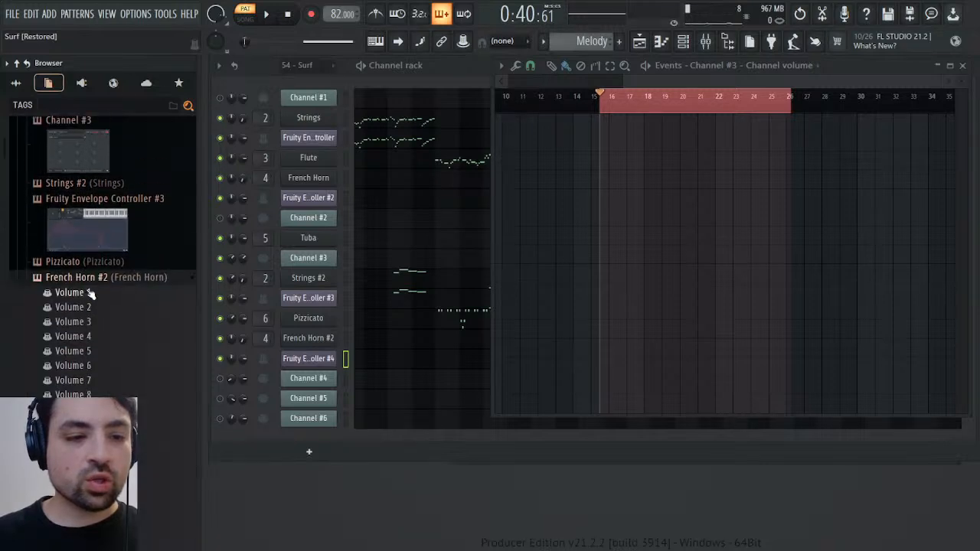
pyautogui.click(104, 300)
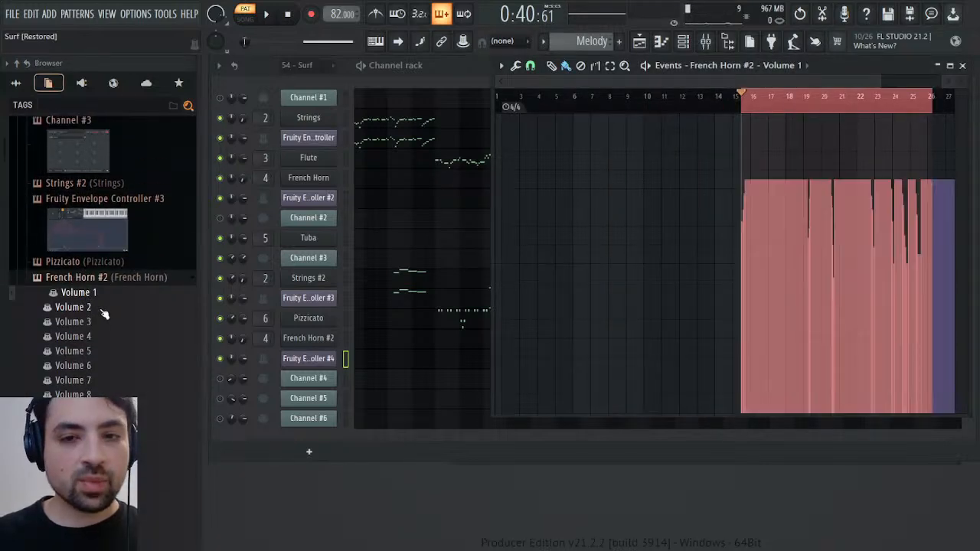
# Add a starting value to French Horn #2's Volume 1 events at bar 1, level with the first pasted event, and close the event editor
pyautogui.click(783, 107)
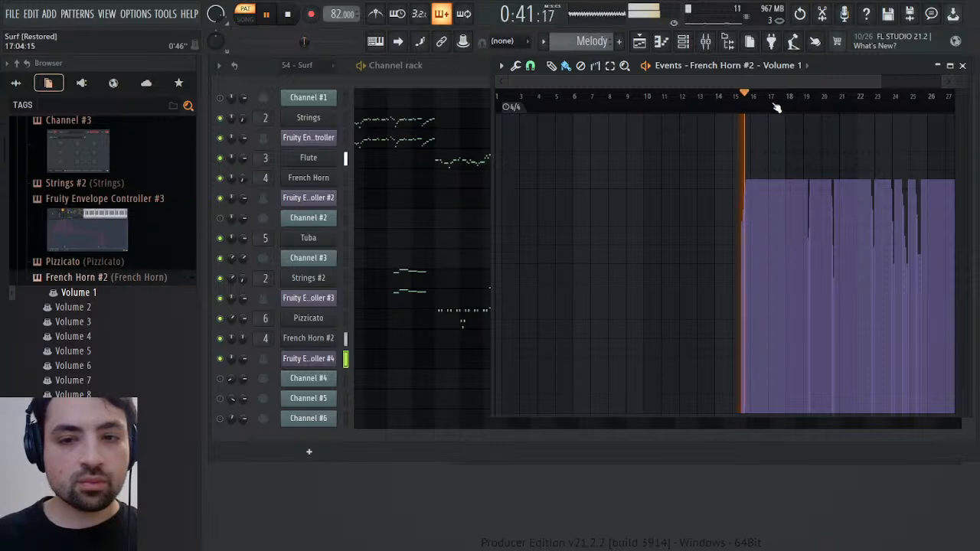
pyautogui.press('space')
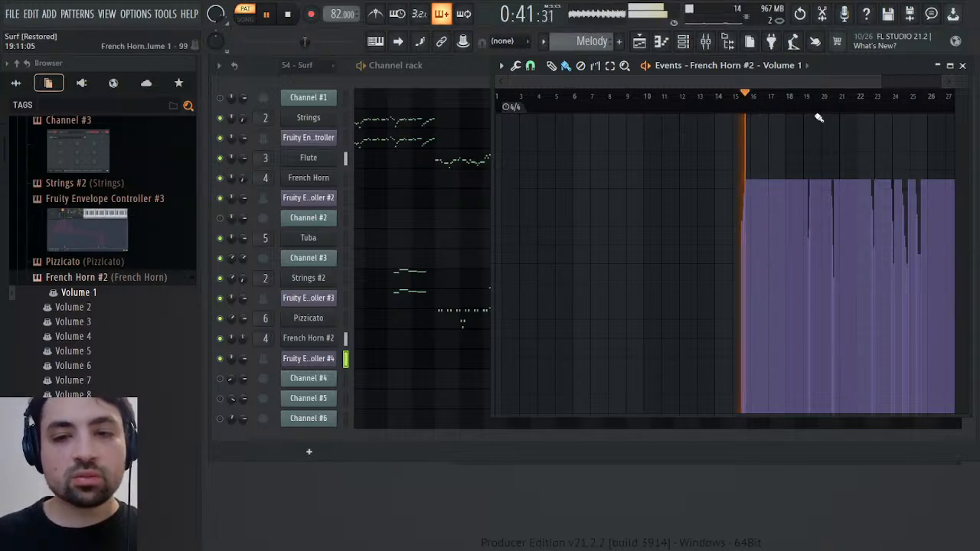
pyautogui.click(499, 222)
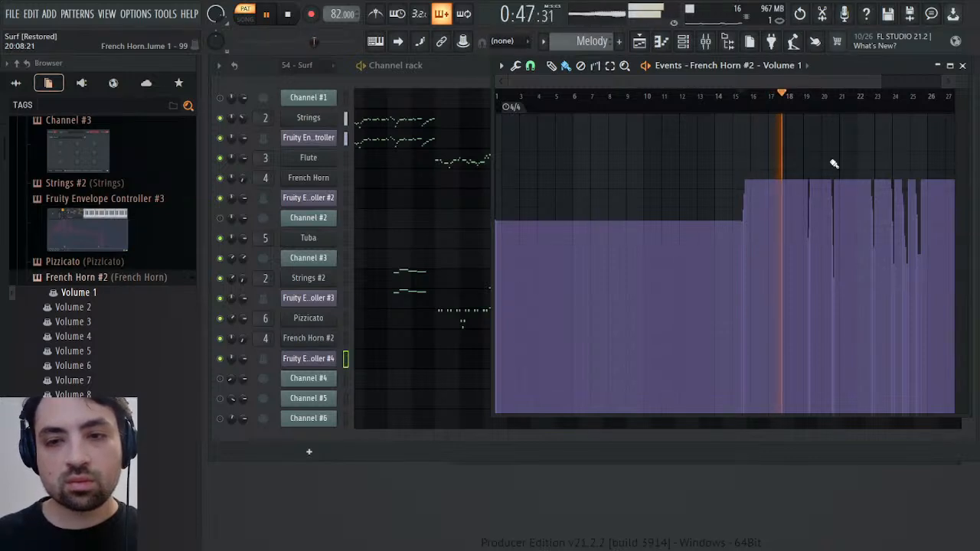
pyautogui.click(963, 65)
pyautogui.press('space')
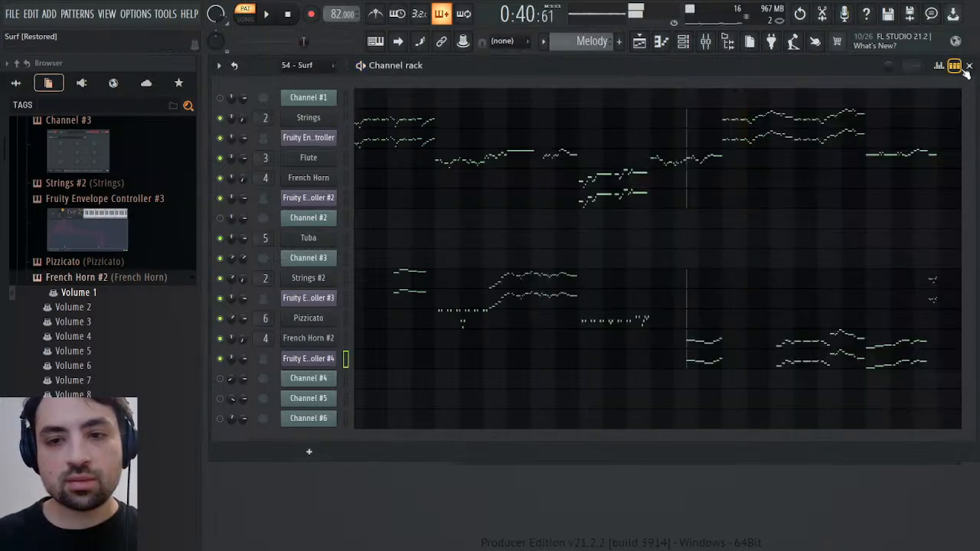
# Raise the channel volume in French Horn #2's settings and audition the passage from bar 15
pyautogui.press('space')
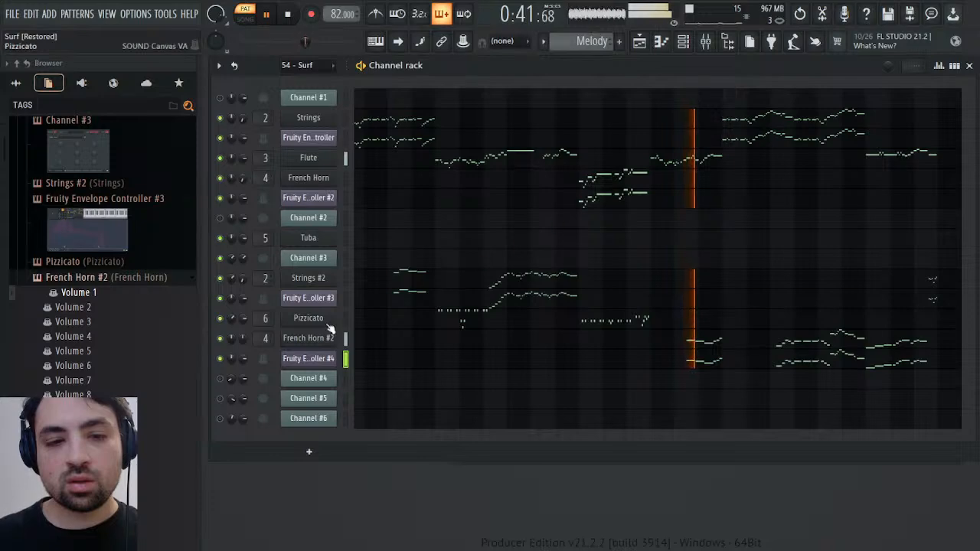
pyautogui.click(308, 340)
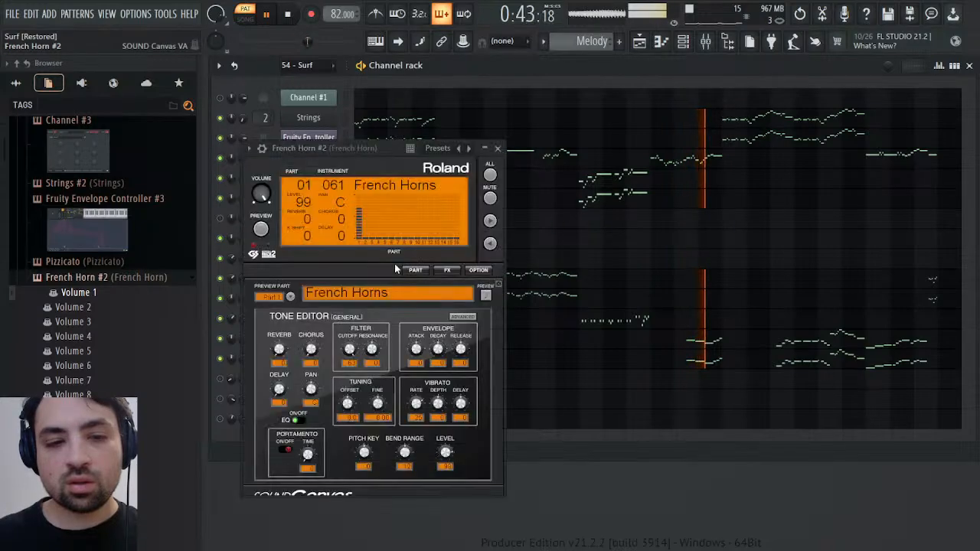
pyautogui.click(318, 171)
pyautogui.press('space')
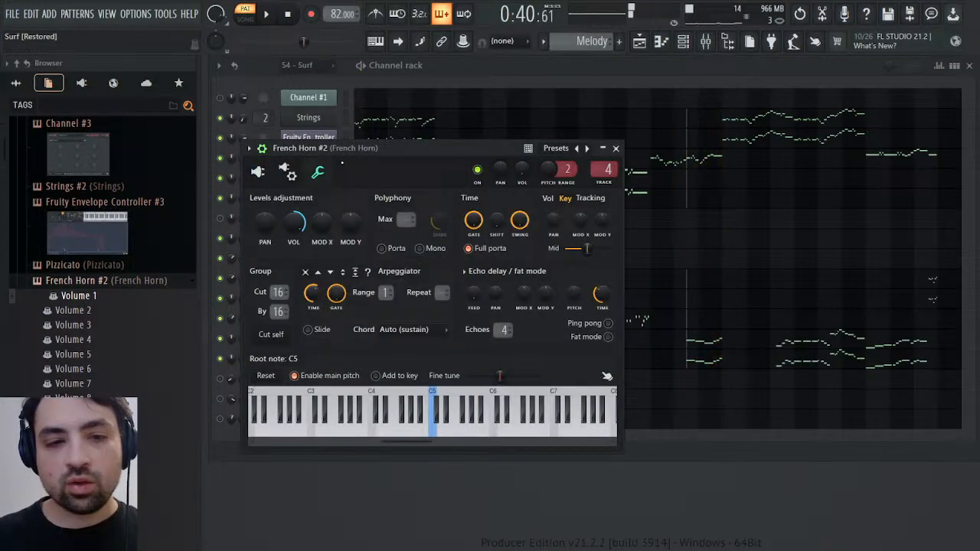
pyautogui.moveTo(354, 155); pyautogui.dragTo(632, 155)
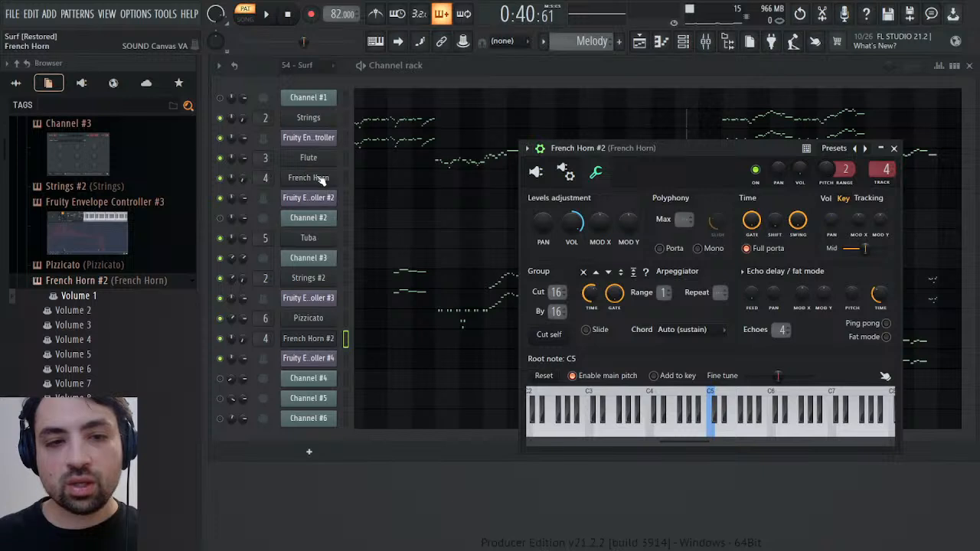
pyautogui.press('space')
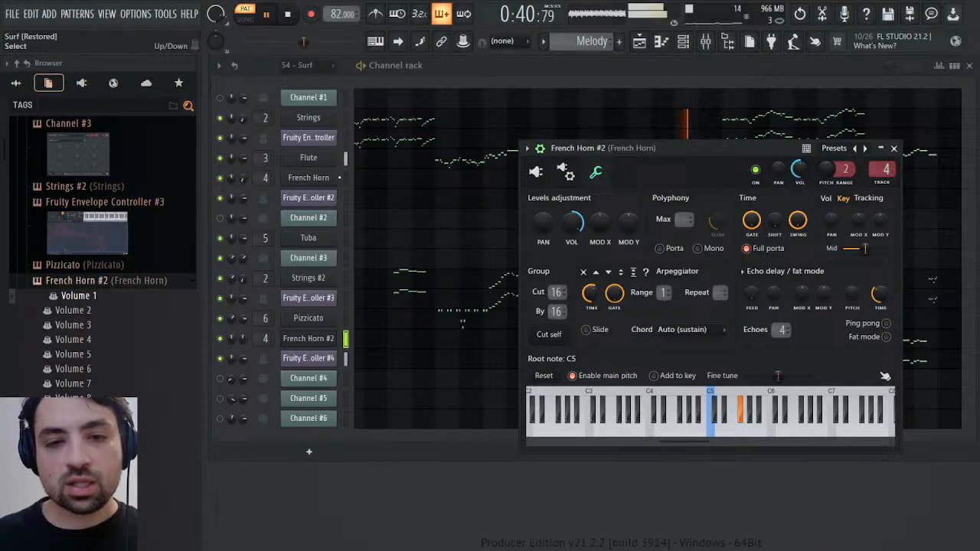
pyautogui.click(894, 149)
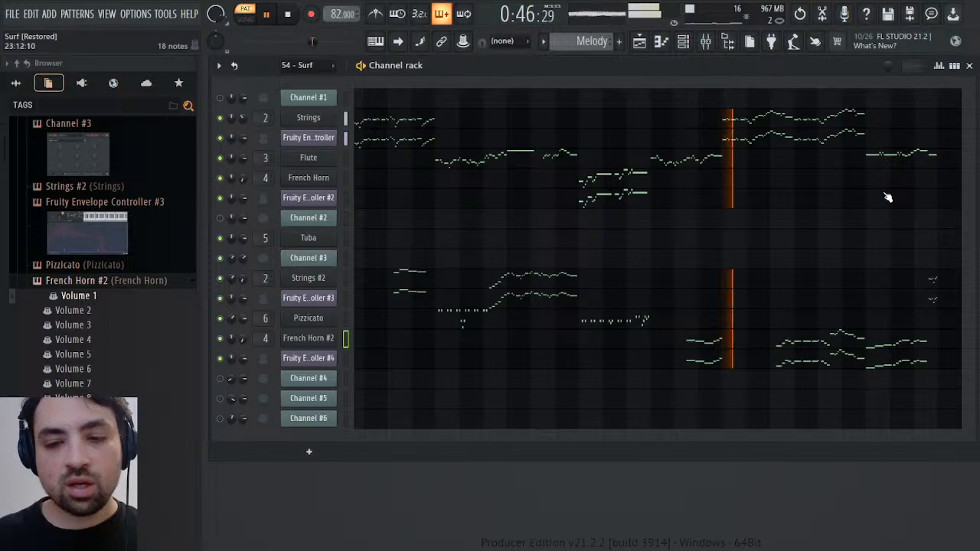
pyautogui.press('space')
# Switch to the 54 - Surf pattern, mute Channel #3, unmute Channel #4 and play from the start
pyautogui.scroll(1, 578, 42)
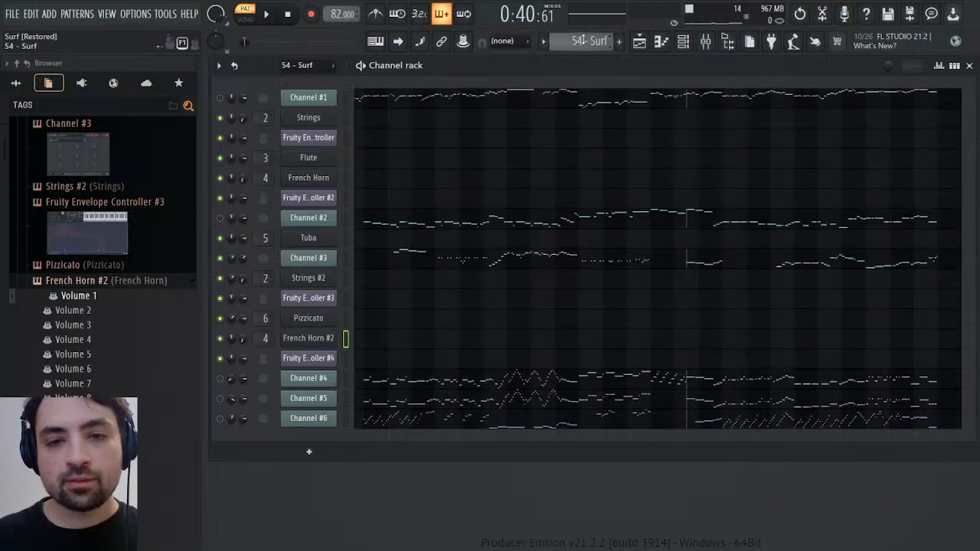
pyautogui.press('space')
pyautogui.press('space')
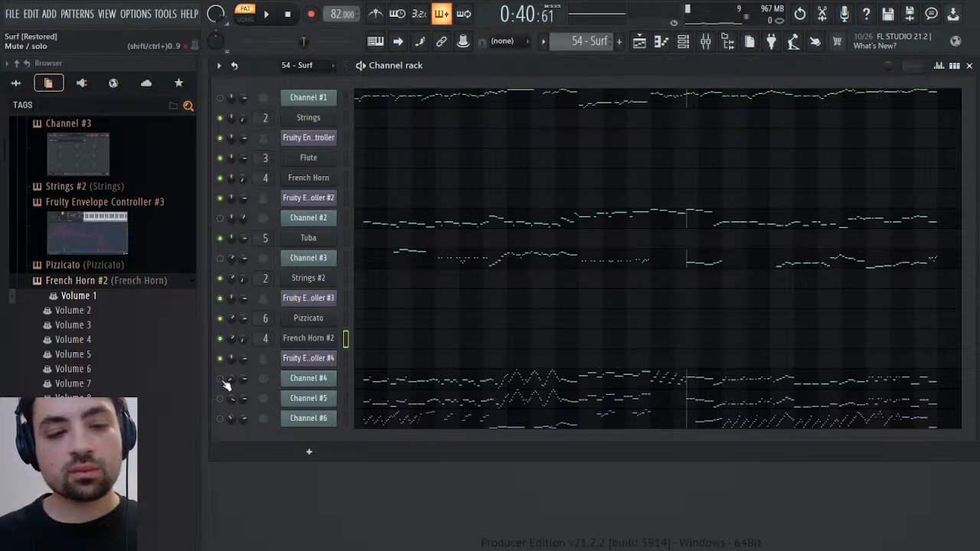
pyautogui.press('space')
pyautogui.press('space')
pyautogui.click(290, 15)
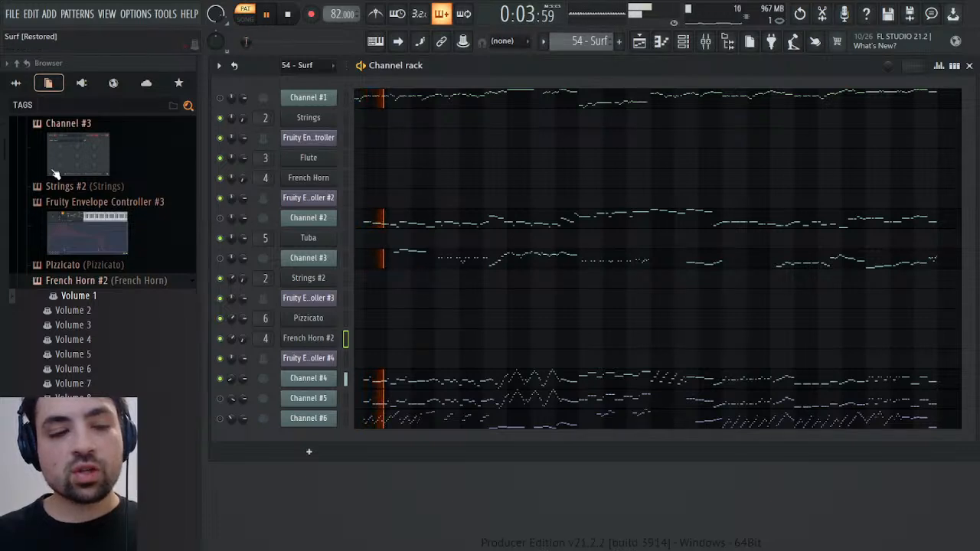
# Add the Pulse 2 and Square presets from the Remasters & Origins folder as new channels directly below Channel #4
pyautogui.click(19, 84)
pyautogui.scroll(-2, 54, 367)
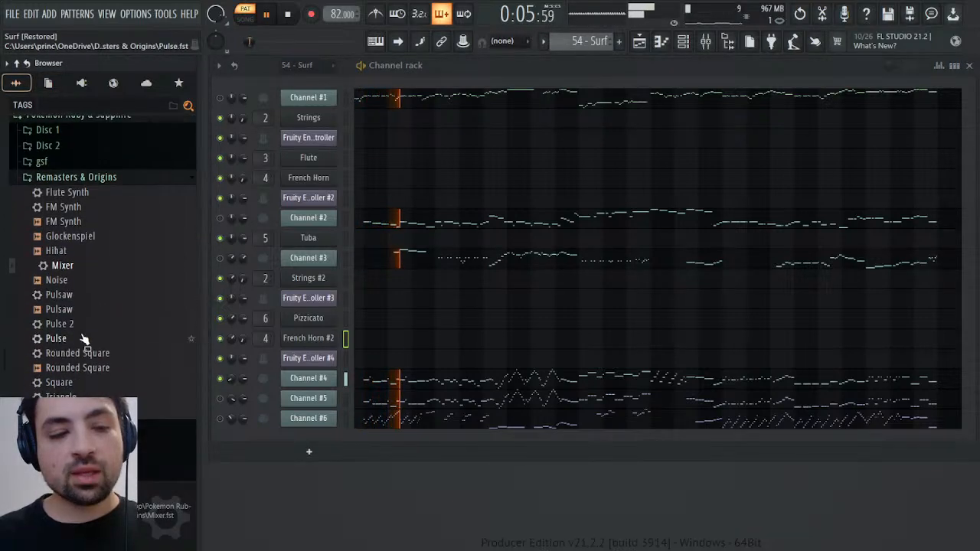
pyautogui.moveTo(75, 331); pyautogui.dragTo(328, 406)
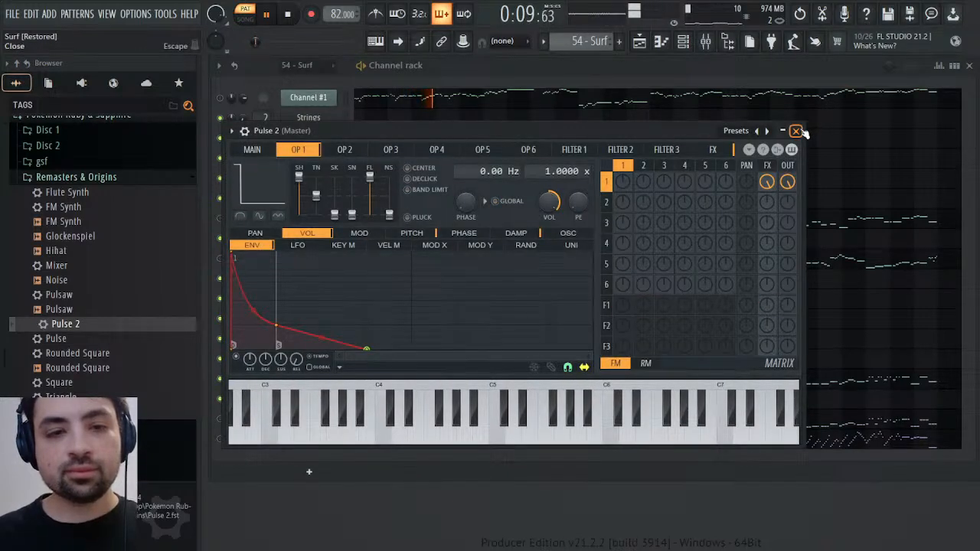
pyautogui.click(796, 131)
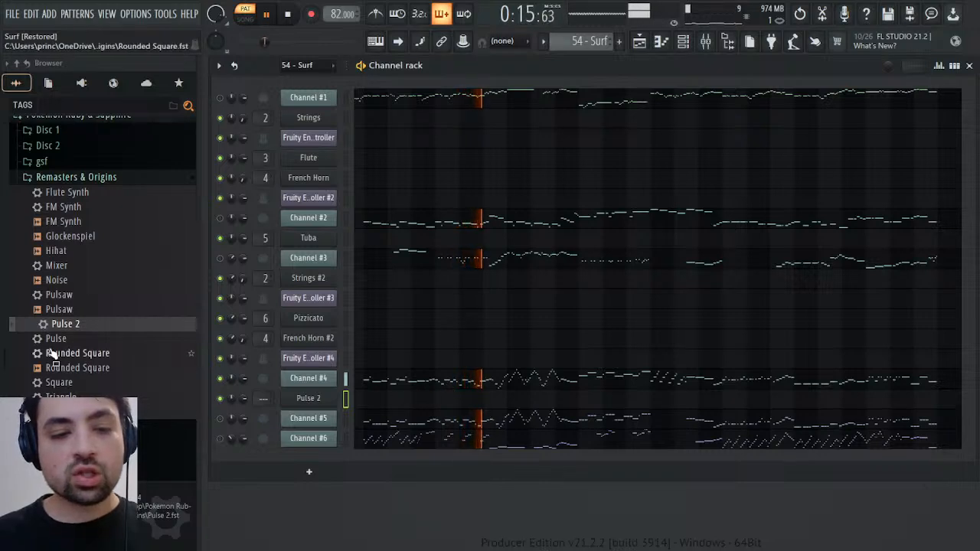
pyautogui.moveTo(59, 383); pyautogui.dragTo(325, 413)
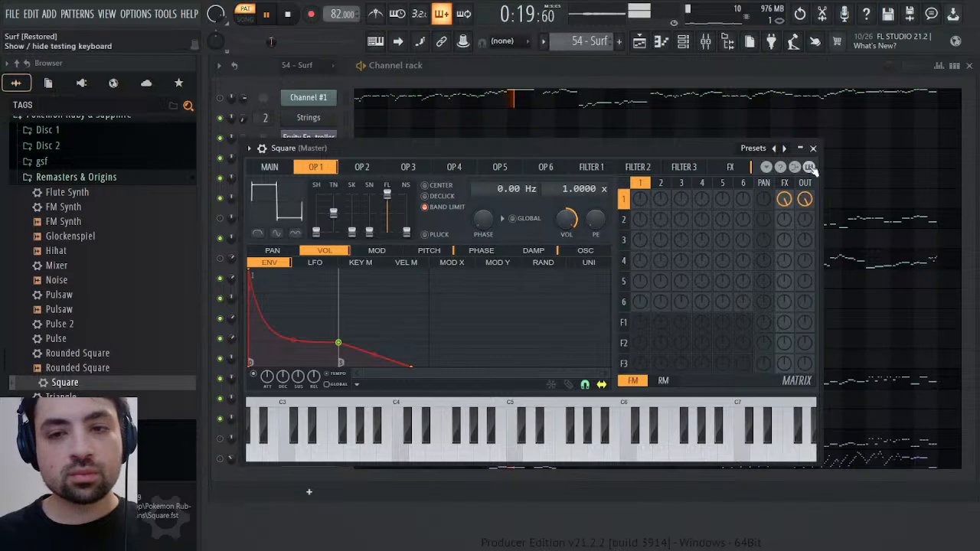
pyautogui.click(813, 148)
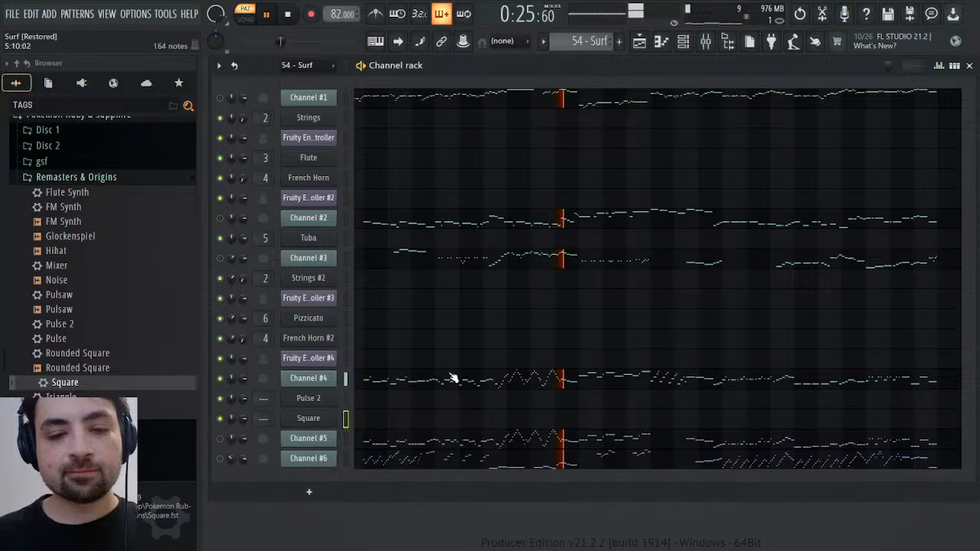
# Open Channel #4's piano roll, play from the start and select the opening notes from bar 2 to mid-bar 4
pyautogui.click(447, 386)
pyautogui.click(571, 120)
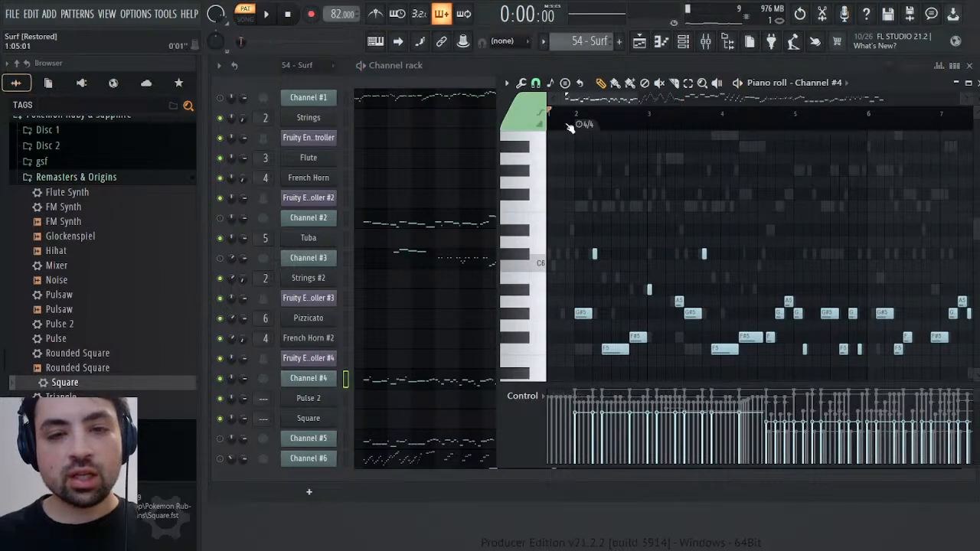
pyautogui.scroll(-3, 653, 255)
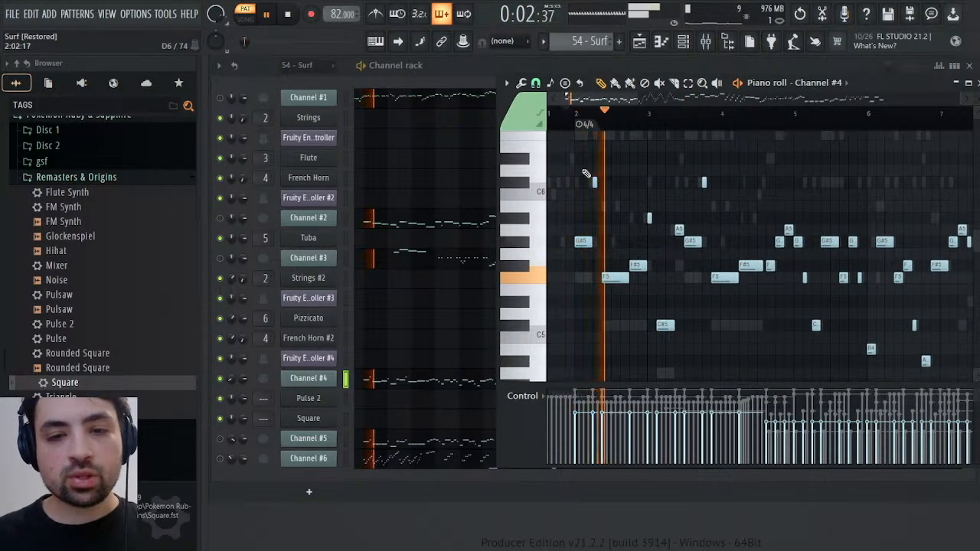
pyautogui.moveTo(583, 154); pyautogui.dragTo(761, 353)
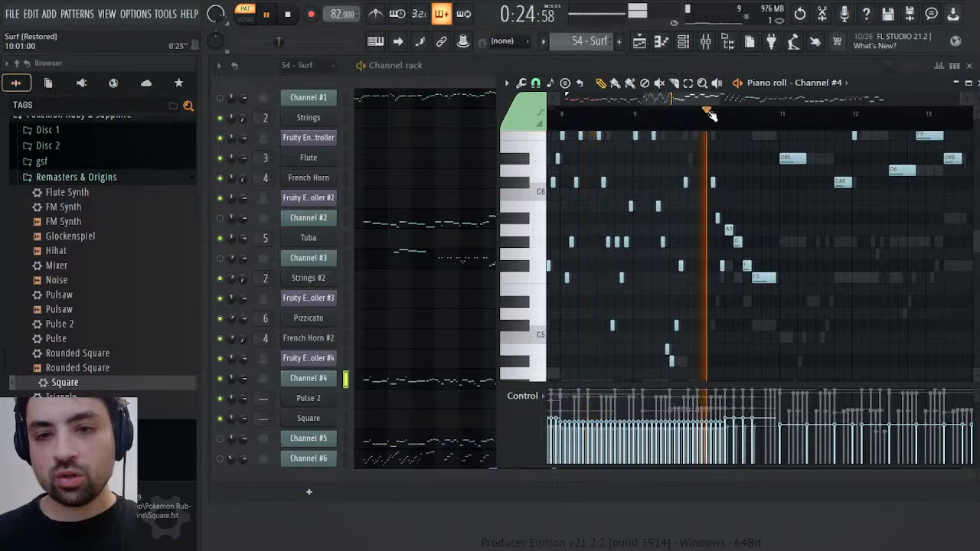
# Audition Channel #4 from bar 10 and add the notes in bars 11 to 13 to the selection, stopping playback
pyautogui.hscroll(-7, 783, 253)
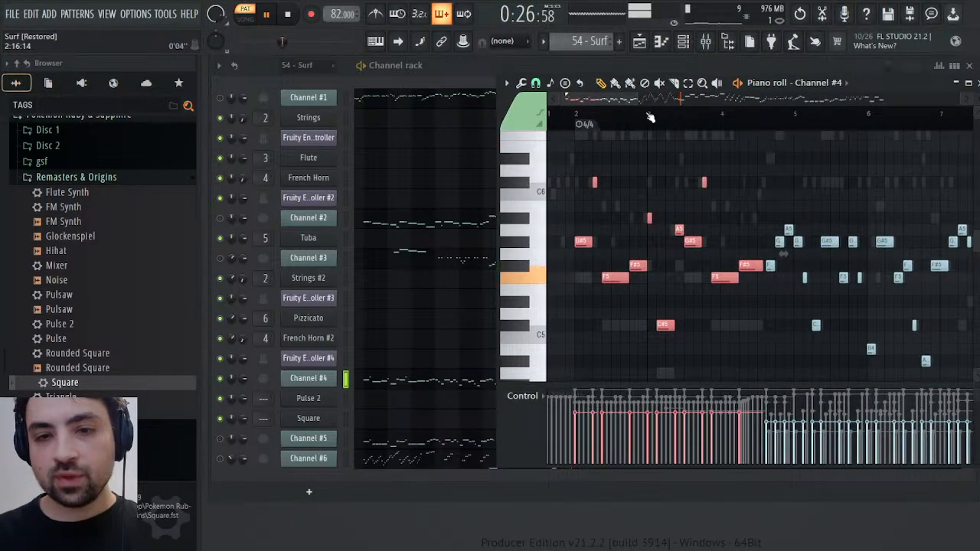
pyautogui.click(657, 120)
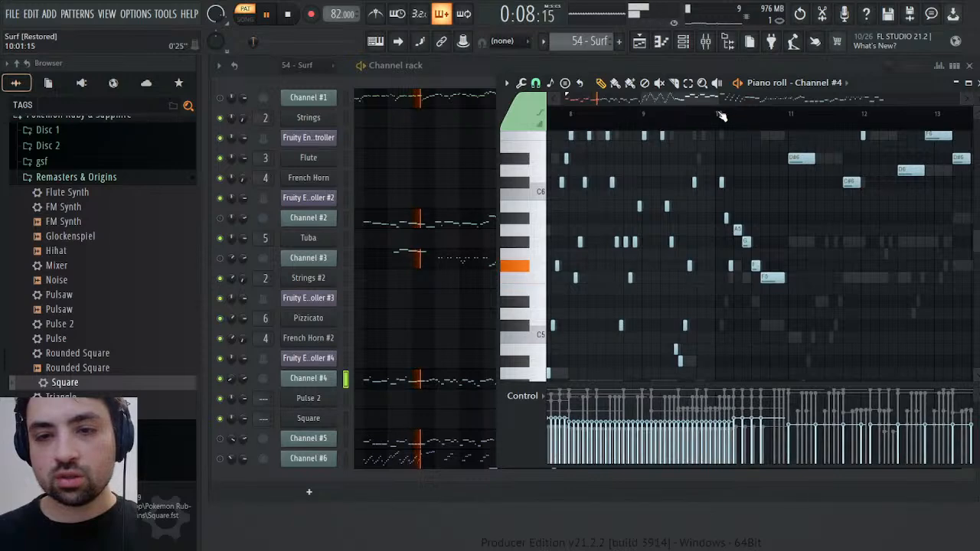
pyautogui.click(716, 117)
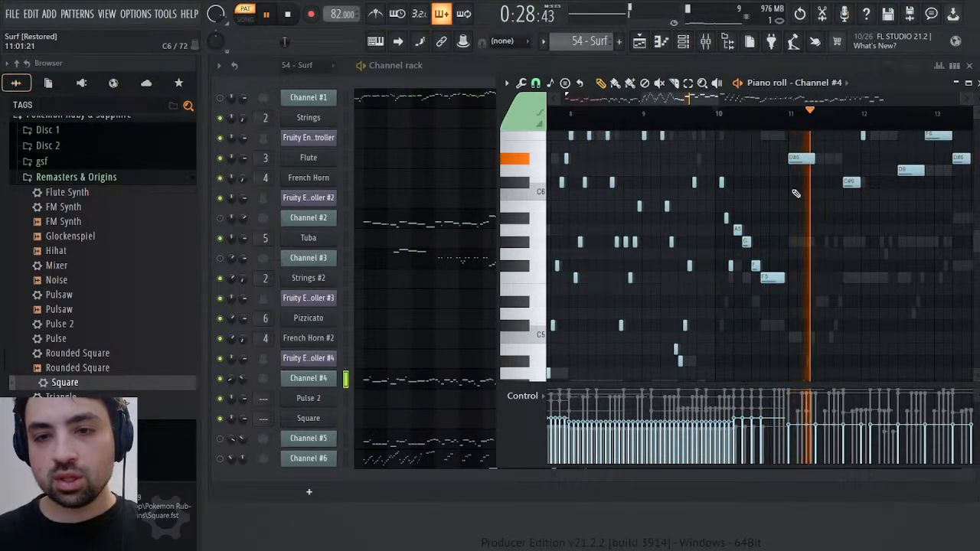
pyautogui.scroll(2, 794, 159)
pyautogui.moveTo(793, 145); pyautogui.dragTo(766, 283)
pyautogui.press('space')
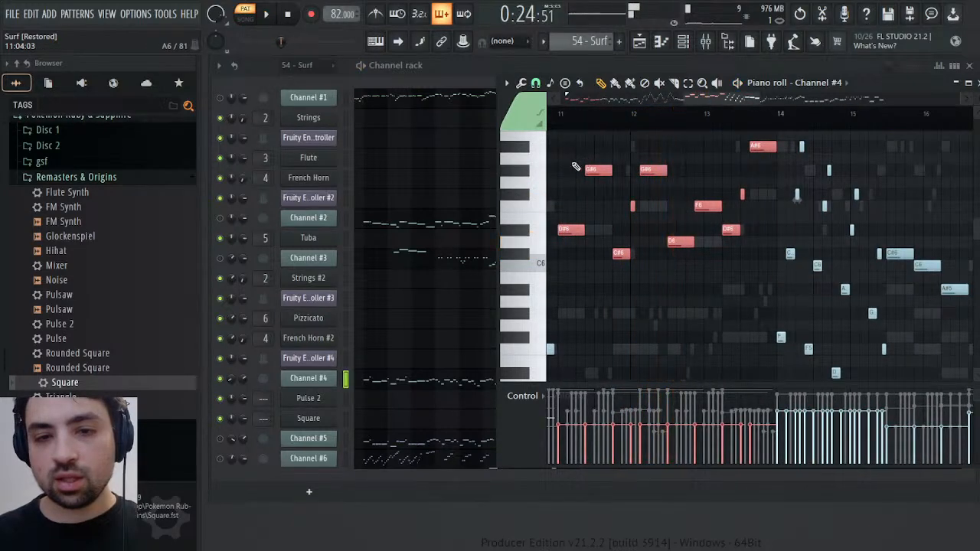
# Compare Channel #4's sound at bars 10 and 2 by auditioning keyboard notes and briefly playing the opening phrase
pyautogui.click(542, 197)
pyautogui.moveTo(540, 206); pyautogui.dragTo(539, 314)
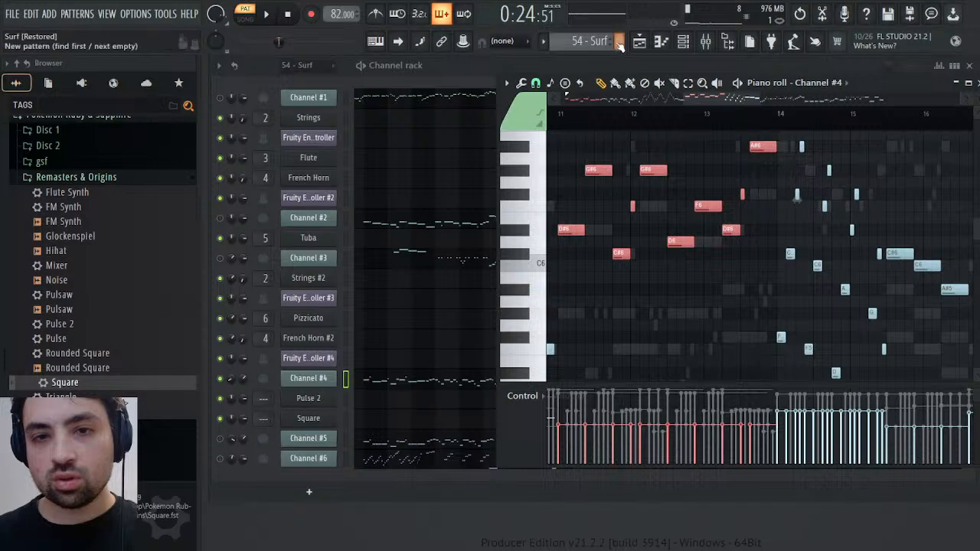
pyautogui.moveTo(533, 206); pyautogui.dragTo(540, 307)
pyautogui.moveTo(541, 305); pyautogui.dragTo(542, 238)
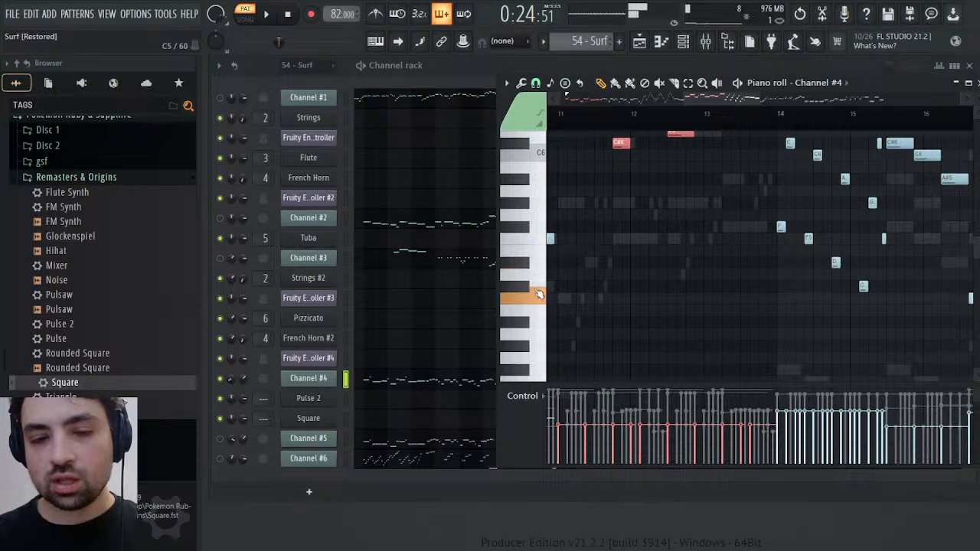
pyautogui.moveTo(711, 99); pyautogui.dragTo(593, 99)
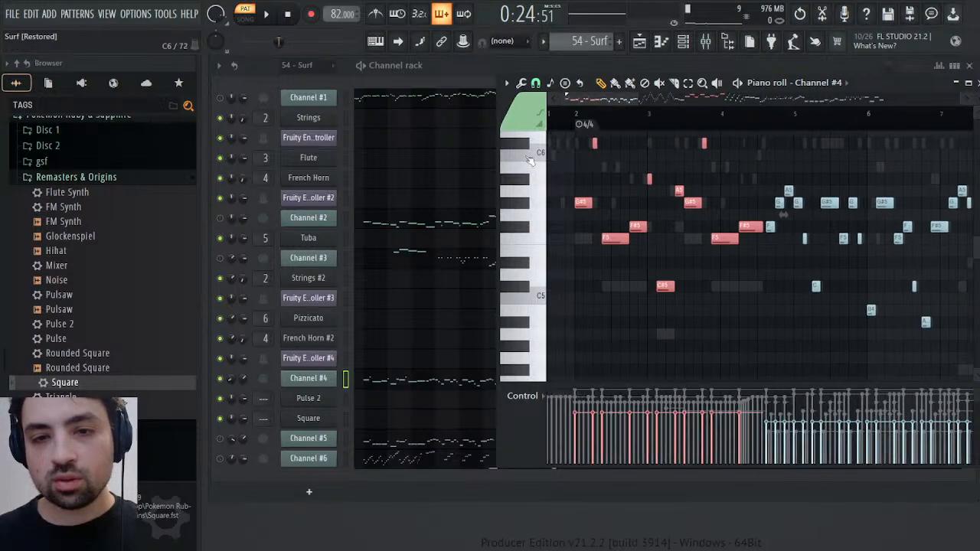
pyautogui.click(536, 225)
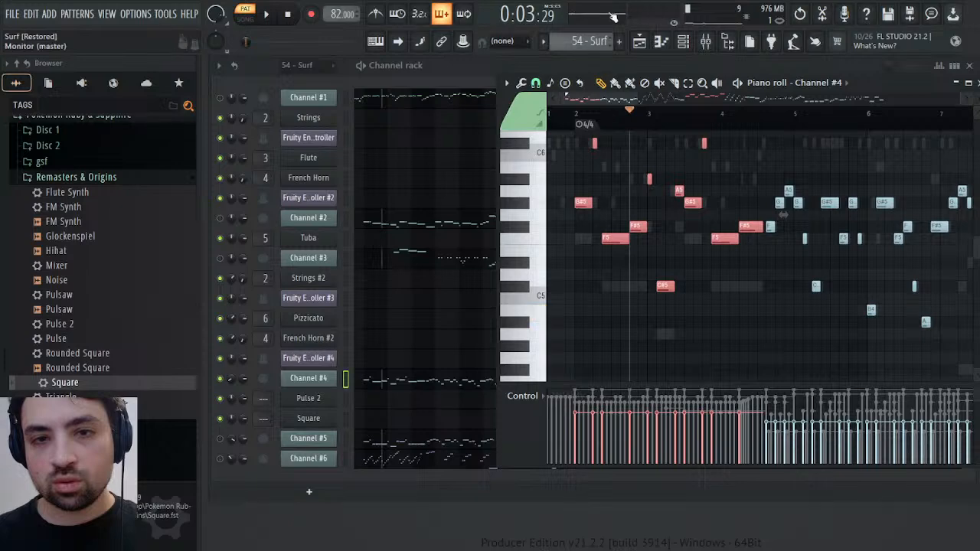
pyautogui.moveTo(541, 265); pyautogui.dragTo(541, 296)
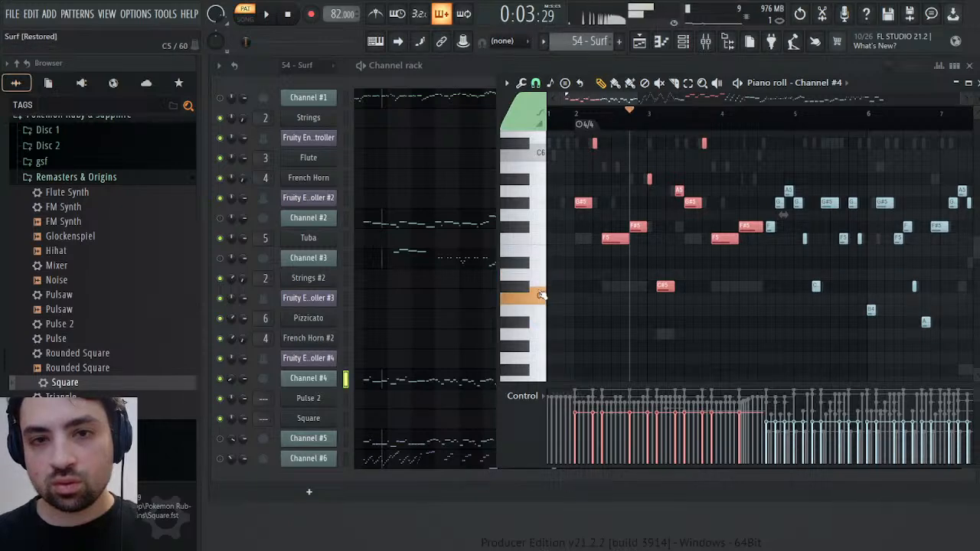
pyautogui.press('space')
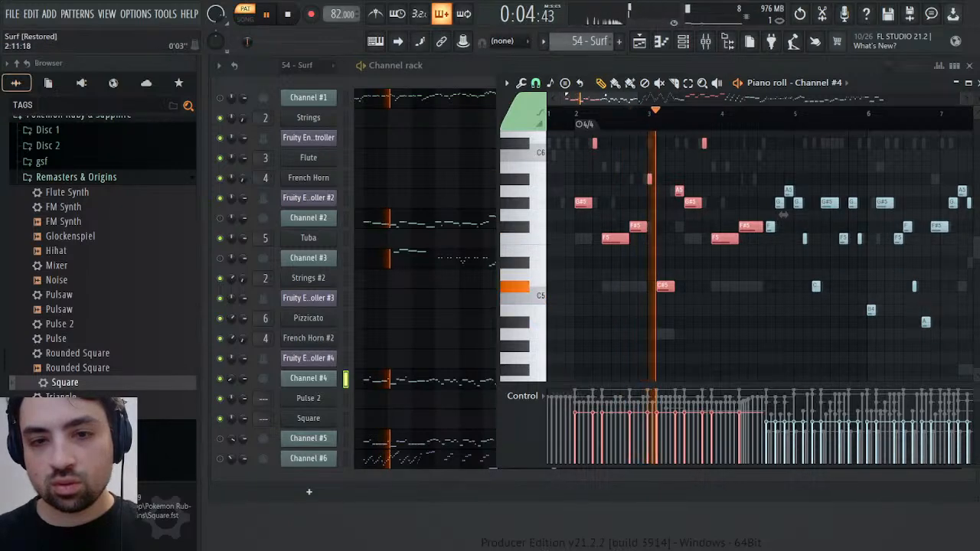
pyautogui.press('space')
# Listen to Channel #4 from bar 14 through bar 19 to identify where the synth sound changes
pyautogui.hscroll(10, 699, 120)
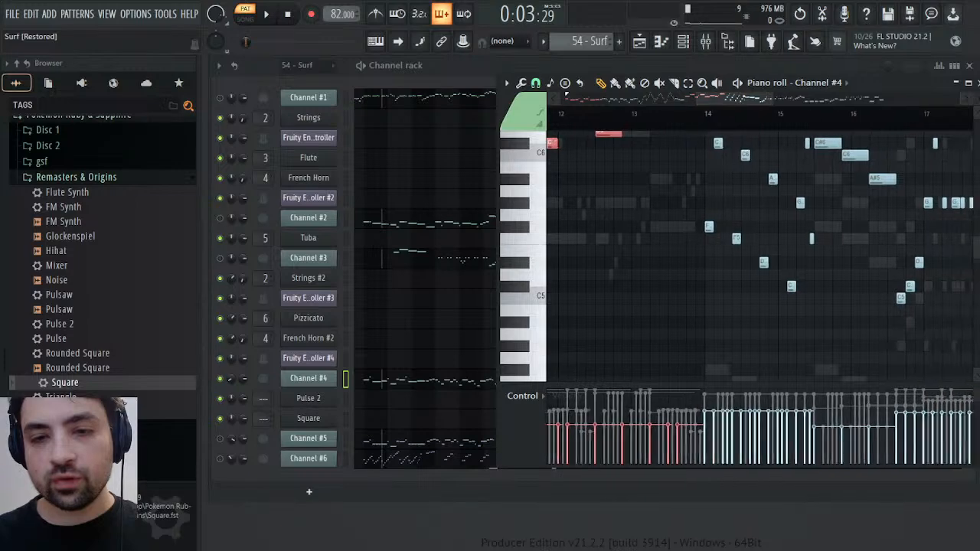
pyautogui.click(698, 120)
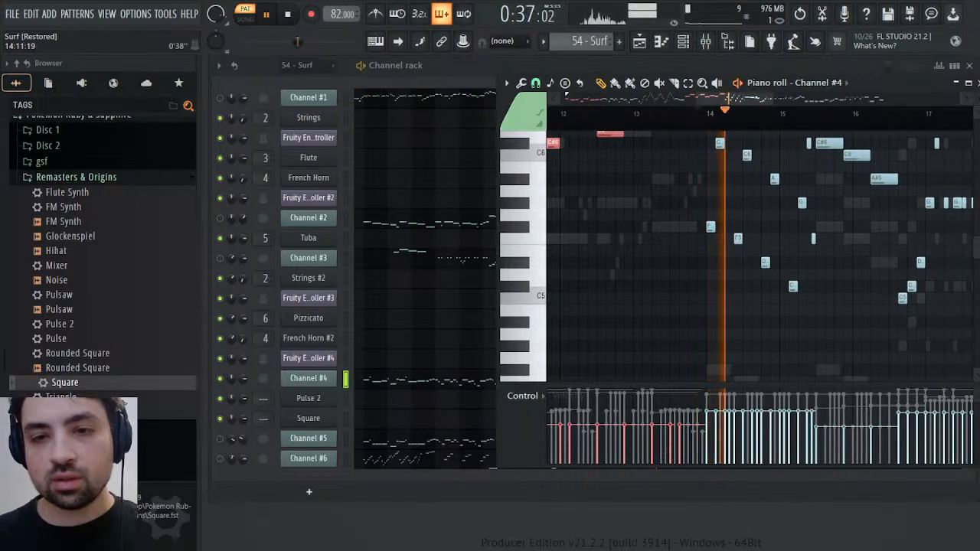
pyautogui.hscroll(1, 755, 121)
pyautogui.scroll(5, 689, 206)
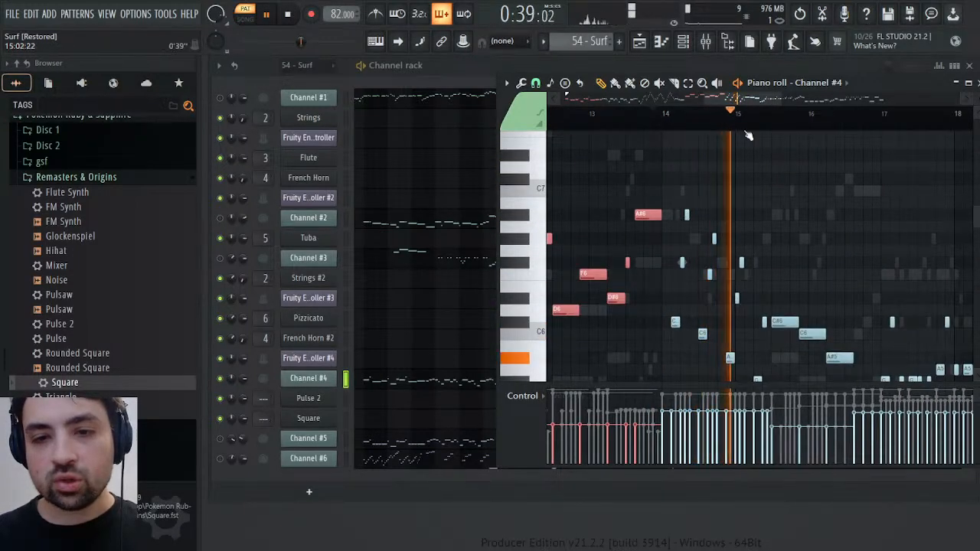
pyautogui.hscroll(2, 741, 156)
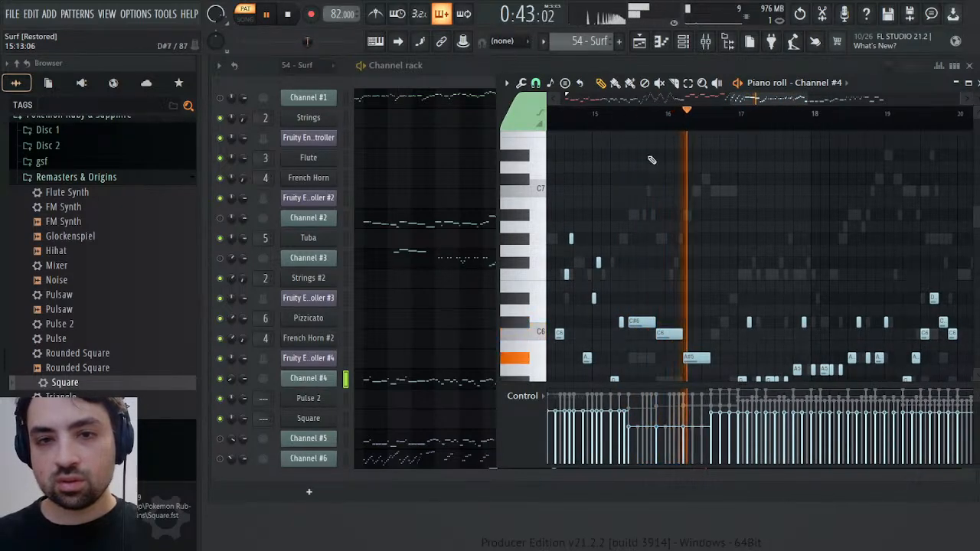
pyautogui.scroll(-3, 729, 203)
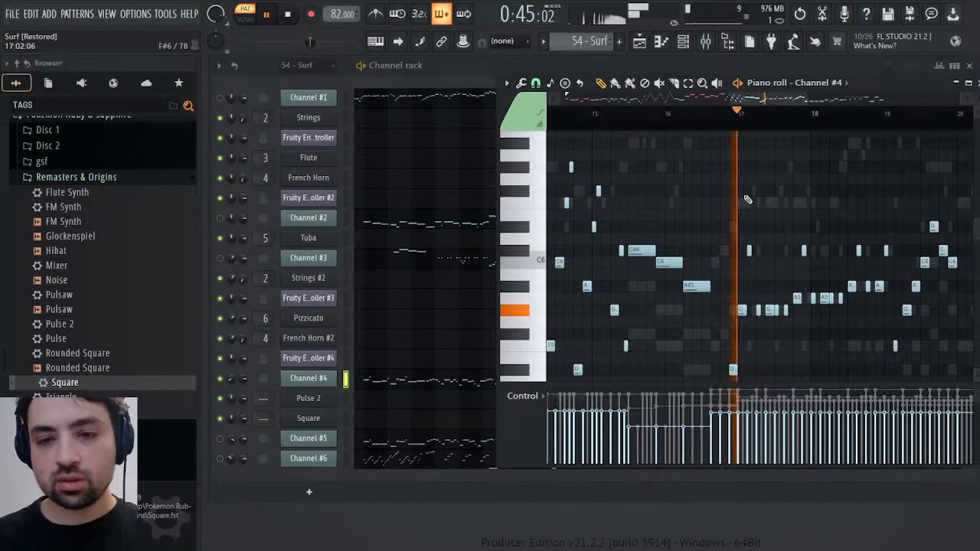
pyautogui.hscroll(3, 629, 119)
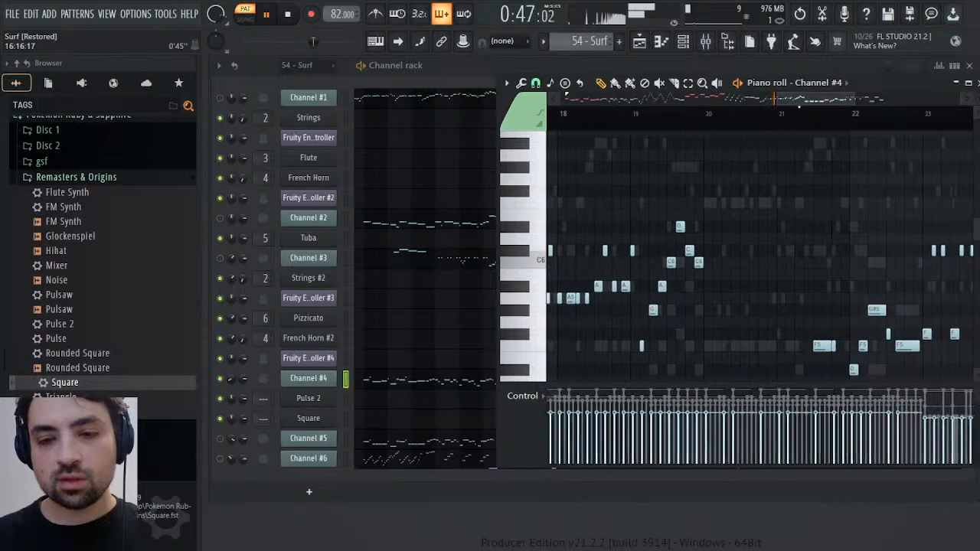
pyautogui.click(629, 119)
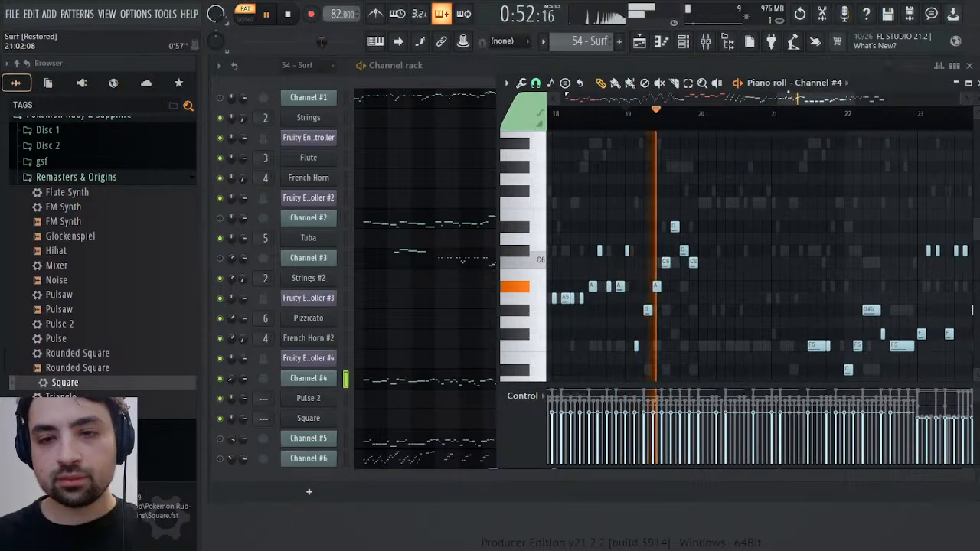
# Add Channel #4's notes in bars 20 to 22 to the selection and listen through to the end
pyautogui.moveTo(784, 99); pyautogui.dragTo(800, 99)
pyautogui.scroll(-3, 764, 230)
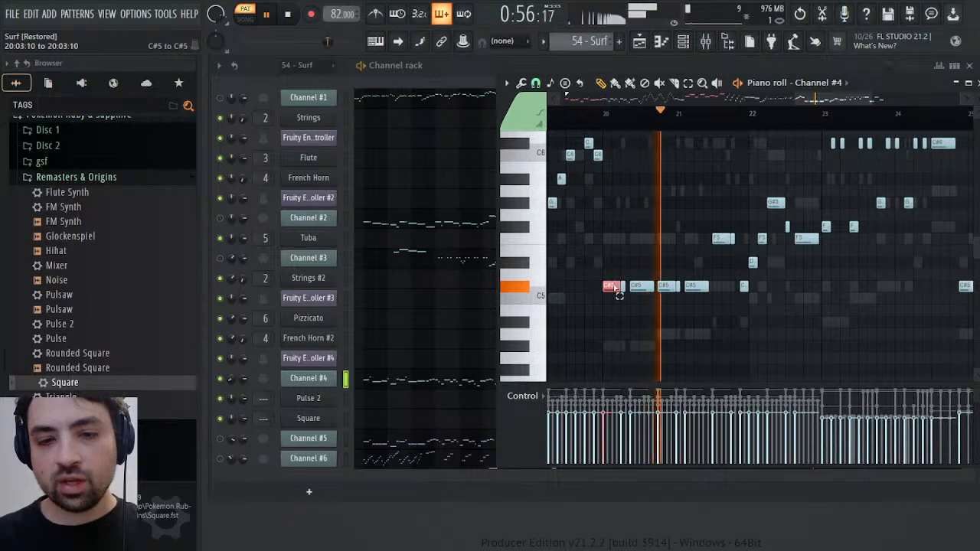
pyautogui.moveTo(614, 291); pyautogui.dragTo(814, 170)
pyautogui.moveTo(806, 99); pyautogui.dragTo(855, 98)
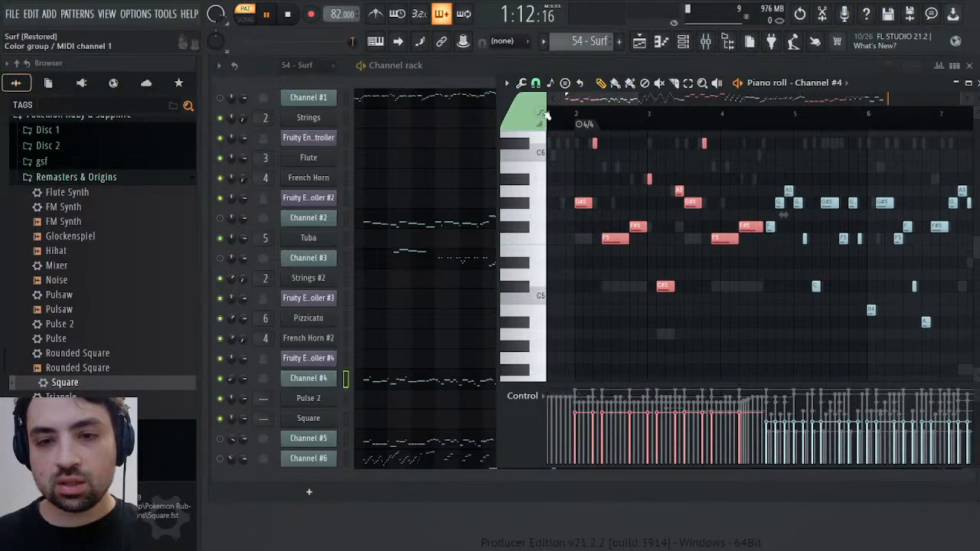
# Compare the synth sound at bar 2 with the passage at bar 20 by playing both and auditioning keyboard notes
pyautogui.click(579, 116)
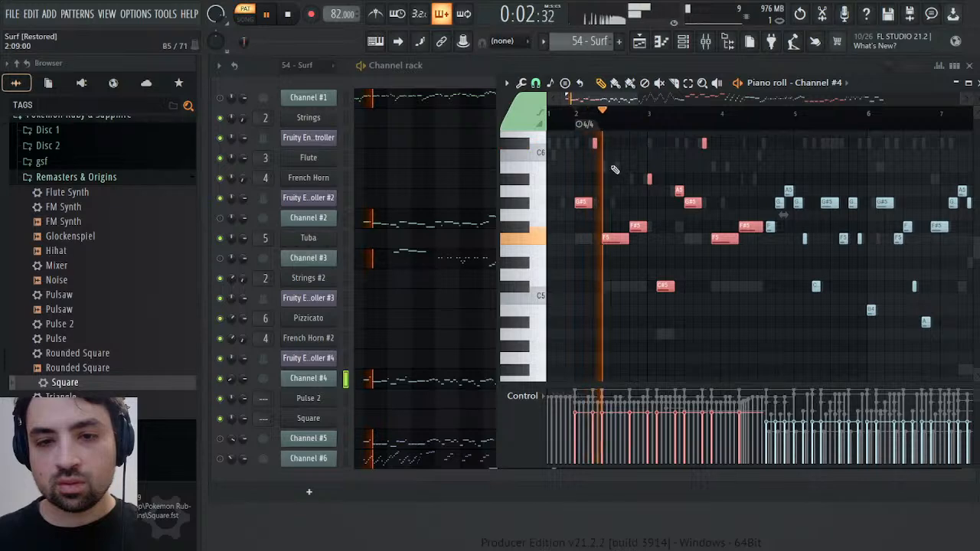
pyautogui.press('space')
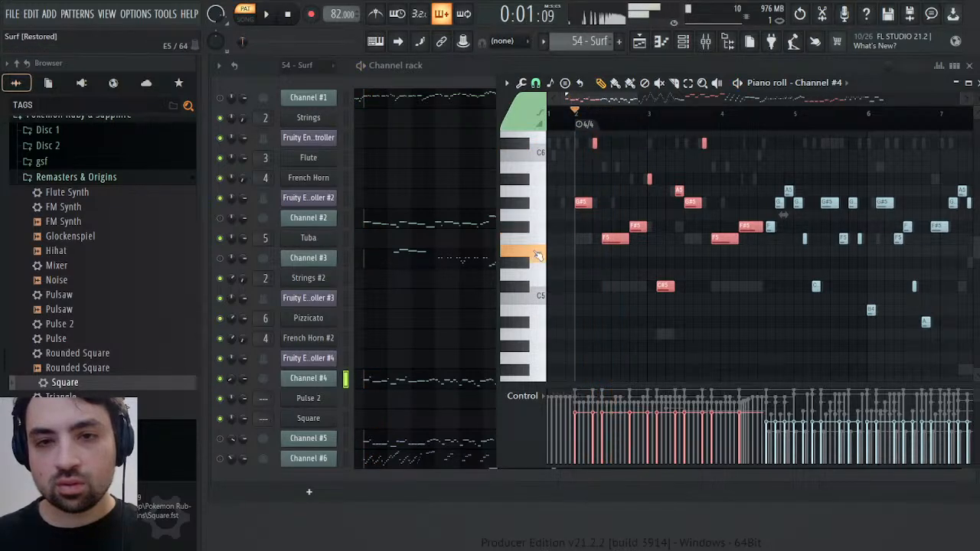
pyautogui.moveTo(783, 215); pyautogui.dragTo(969, 245)
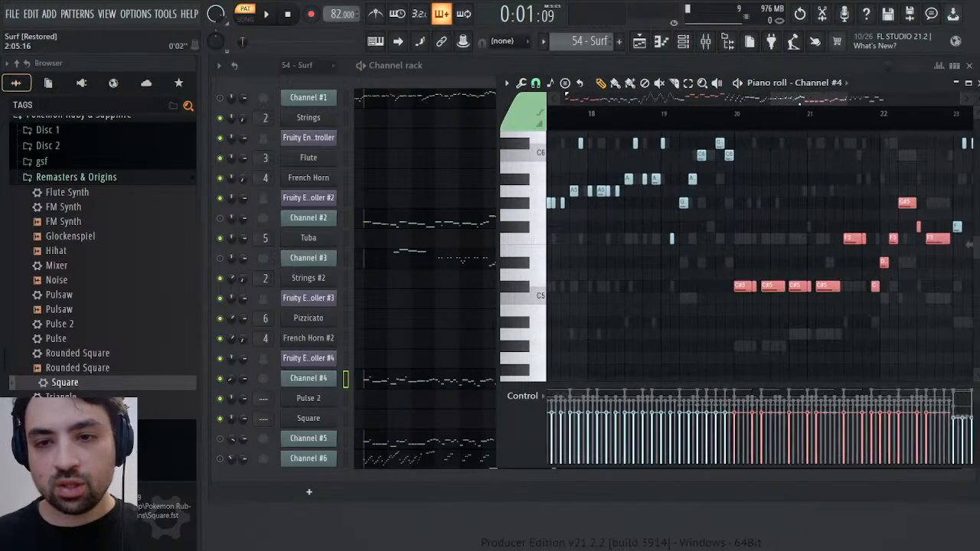
pyautogui.press('space')
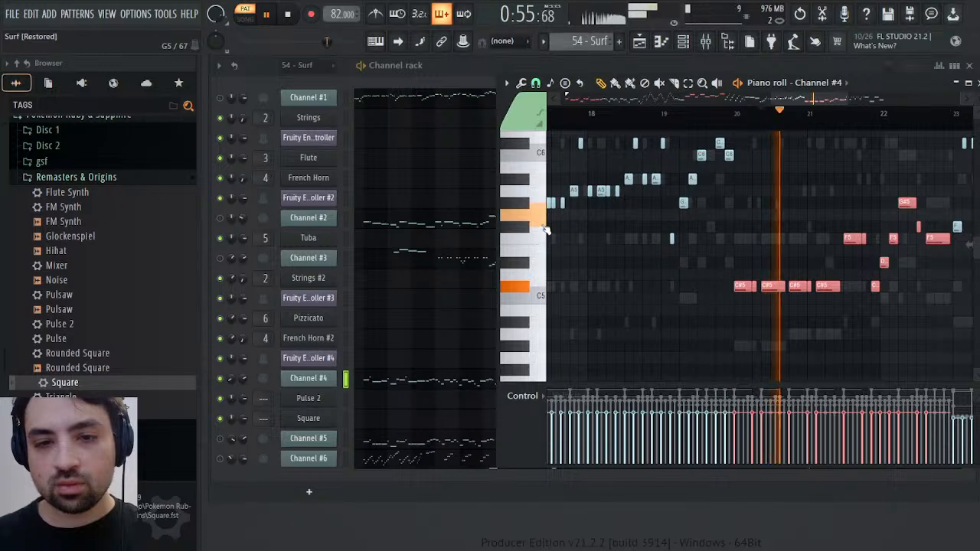
pyautogui.press('space')
pyautogui.moveTo(969, 244); pyautogui.dragTo(784, 215)
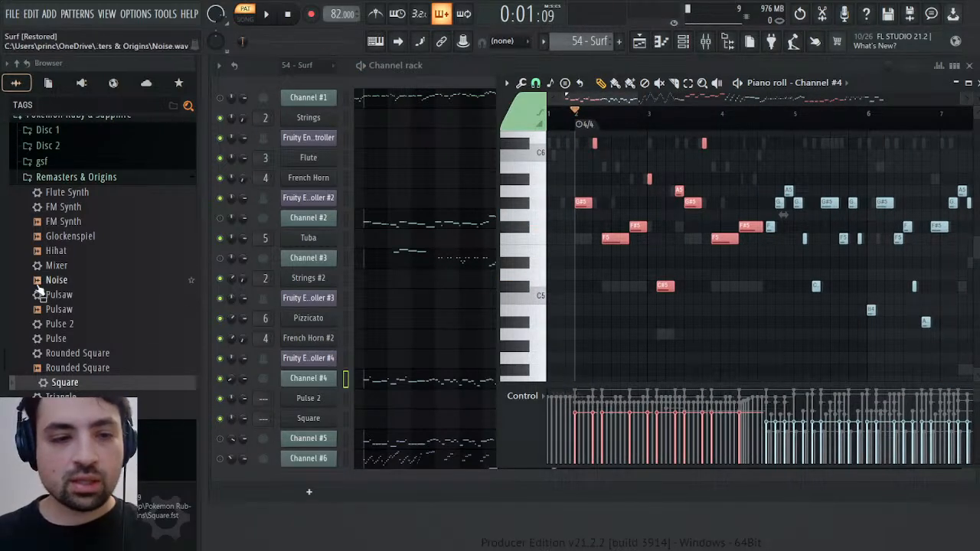
# Replace the Pulse 2 channel's preset with Pulse from the Remasters & Origins folder, check operator 1's waveform and close the synth editor
pyautogui.moveTo(61, 343); pyautogui.dragTo(312, 404)
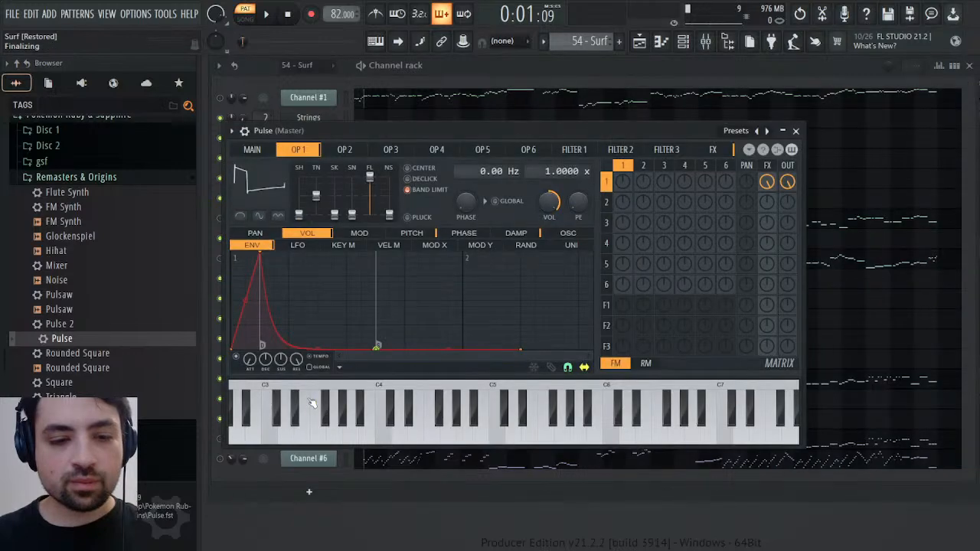
pyautogui.click(278, 188)
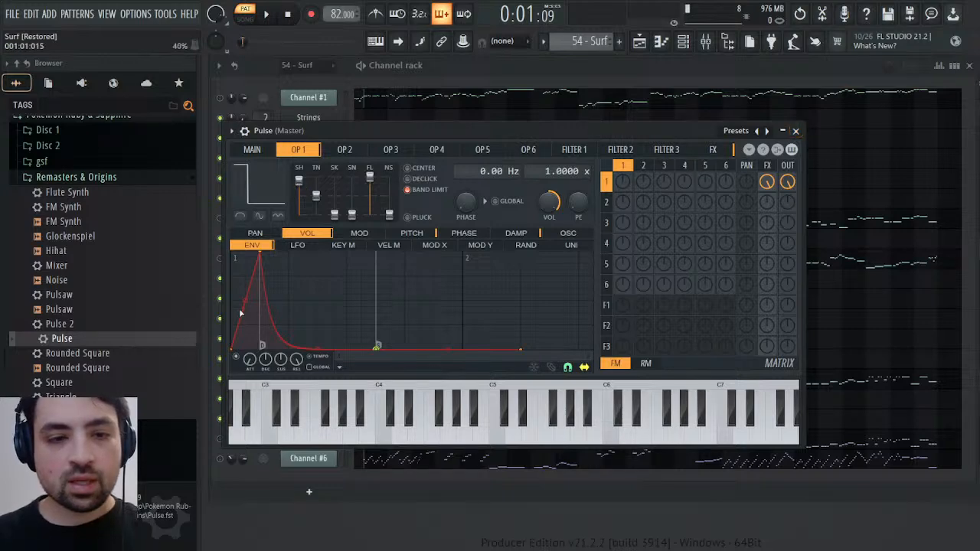
pyautogui.click(797, 131)
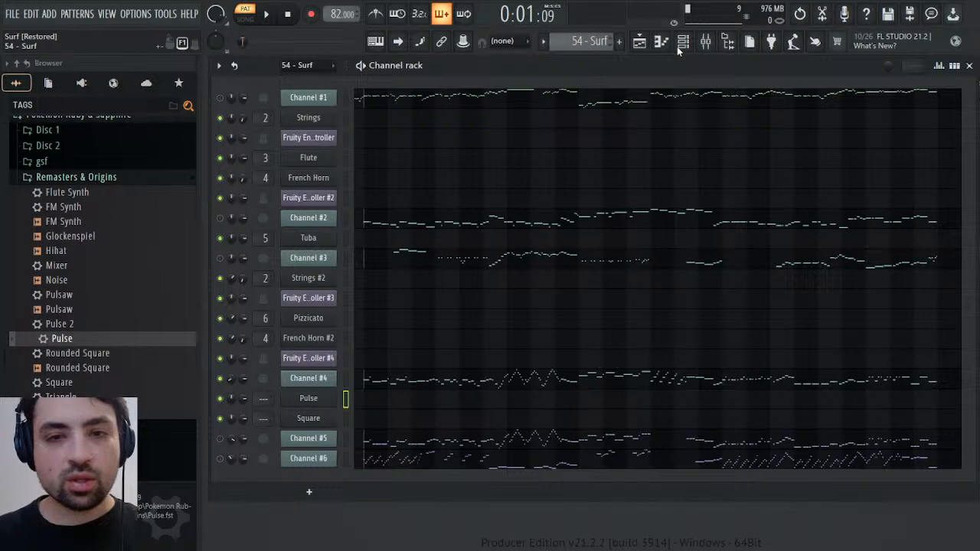
# Create a new pattern named Synths, open Pulse's piano roll in it, and switch back to the 54 - Surf pattern
pyautogui.press('F4')
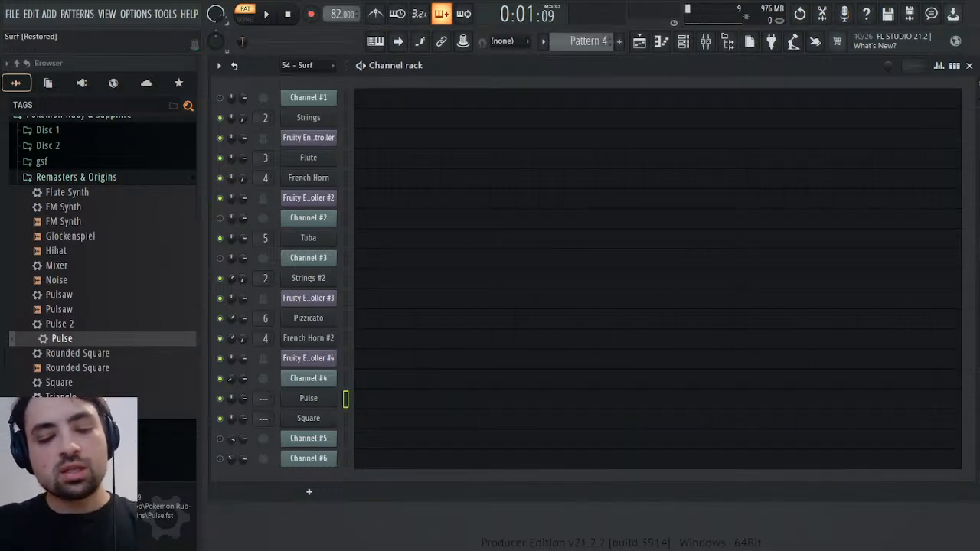
pyautogui.click(383, 403)
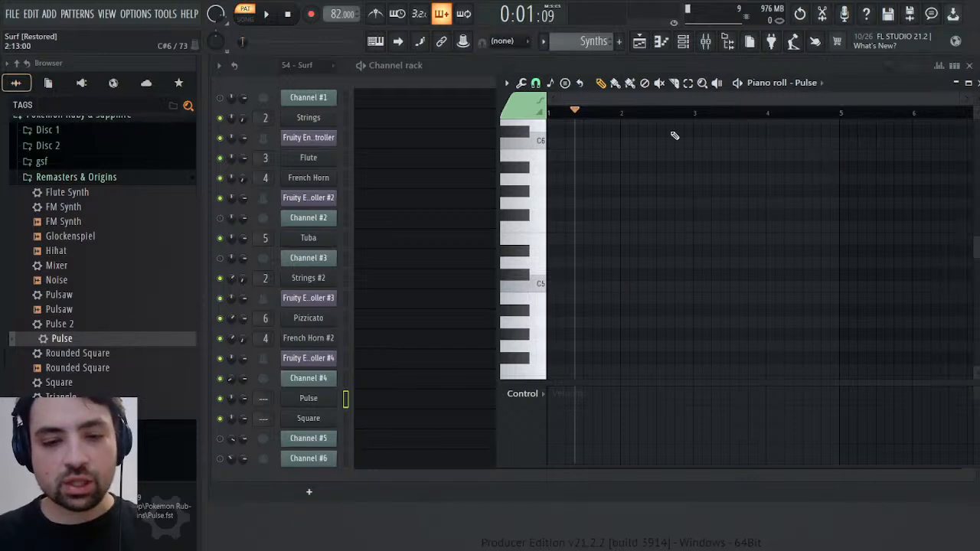
pyautogui.scroll(3, 603, 39)
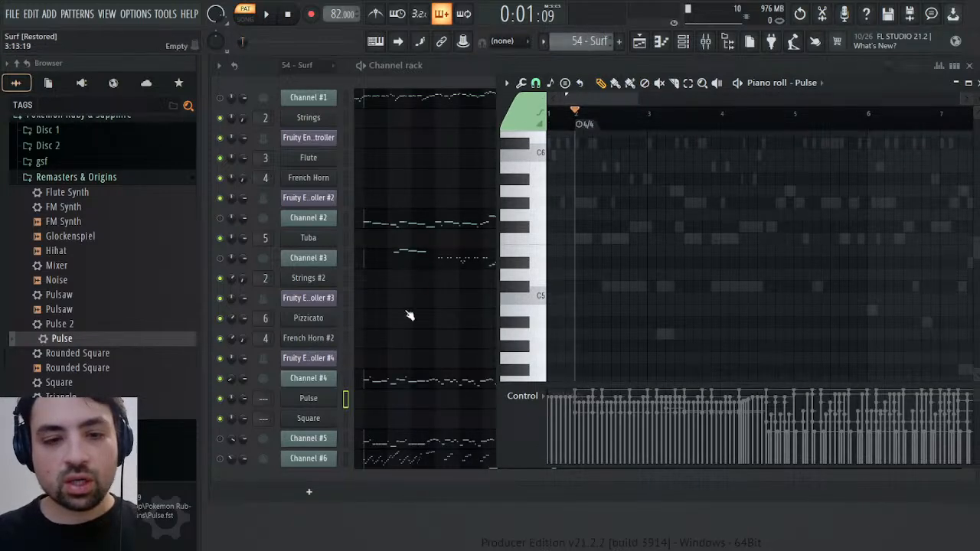
# Open Channel #4's notes in the piano roll and select the opening phrase from bar 2 to the middle of bar 4
pyautogui.click(394, 383)
pyautogui.scroll(2, 564, 180)
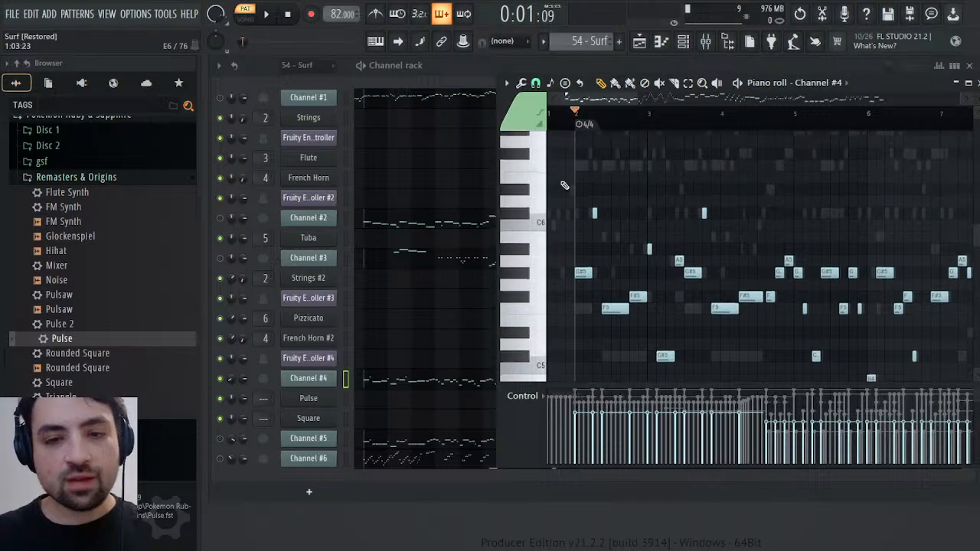
pyautogui.moveTo(570, 161); pyautogui.dragTo(758, 372)
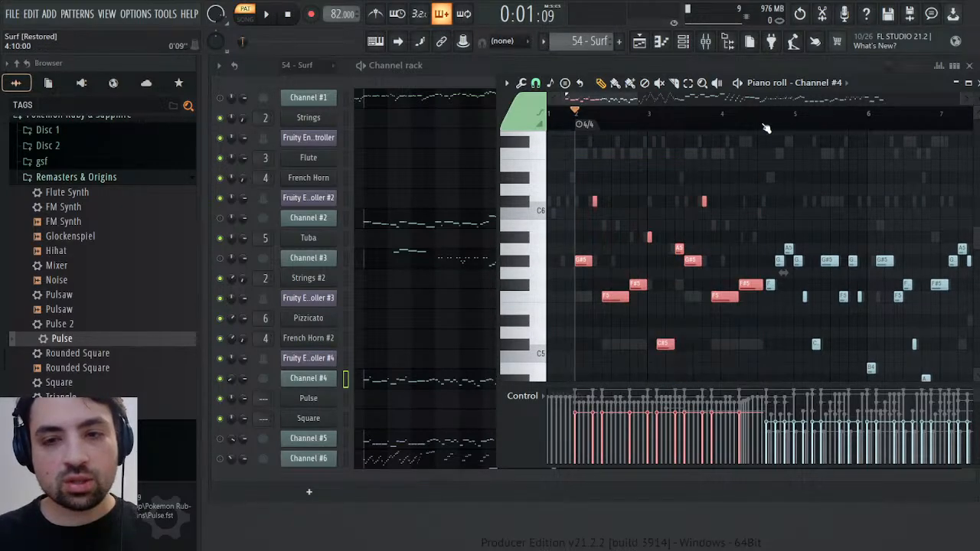
# Play Channel #4 from around bar 10 and add its phrase in bars 11 to 13 to the note selection
pyautogui.press('space')
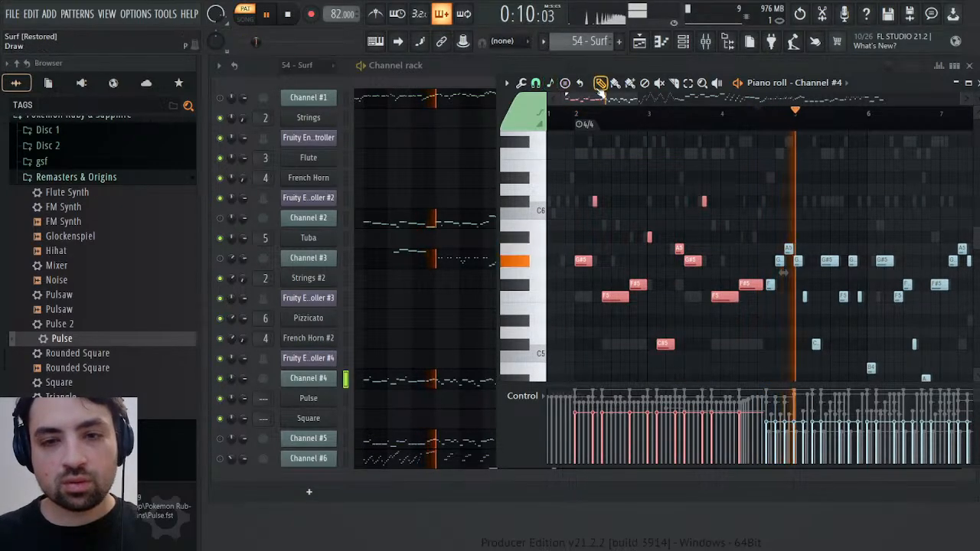
pyautogui.moveTo(598, 97); pyautogui.dragTo(681, 95)
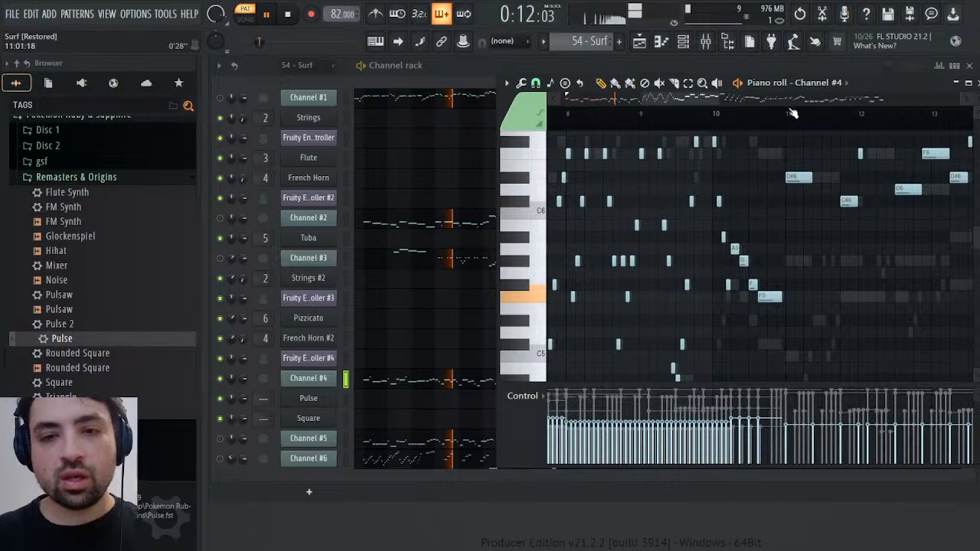
pyautogui.click(730, 115)
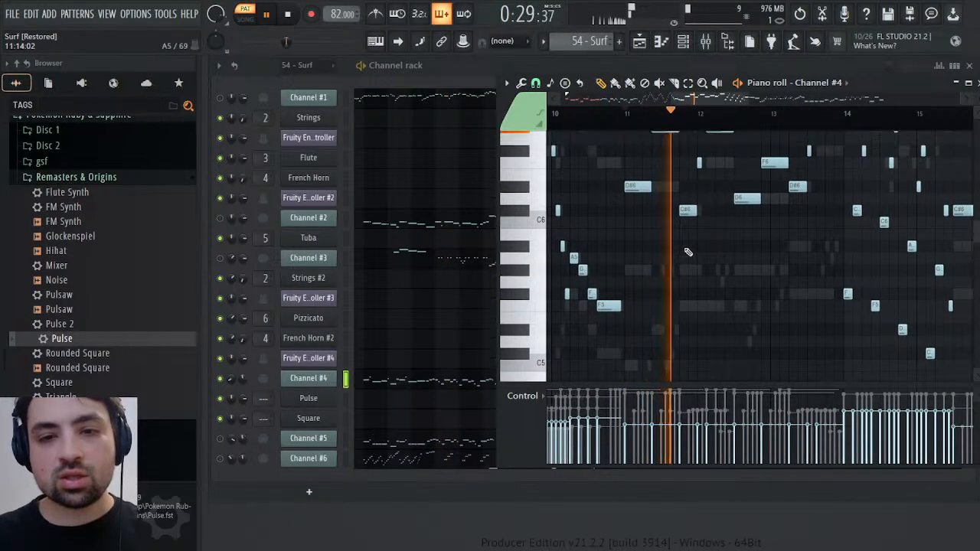
pyautogui.scroll(3, 674, 196)
pyautogui.moveTo(628, 186); pyautogui.dragTo(817, 354)
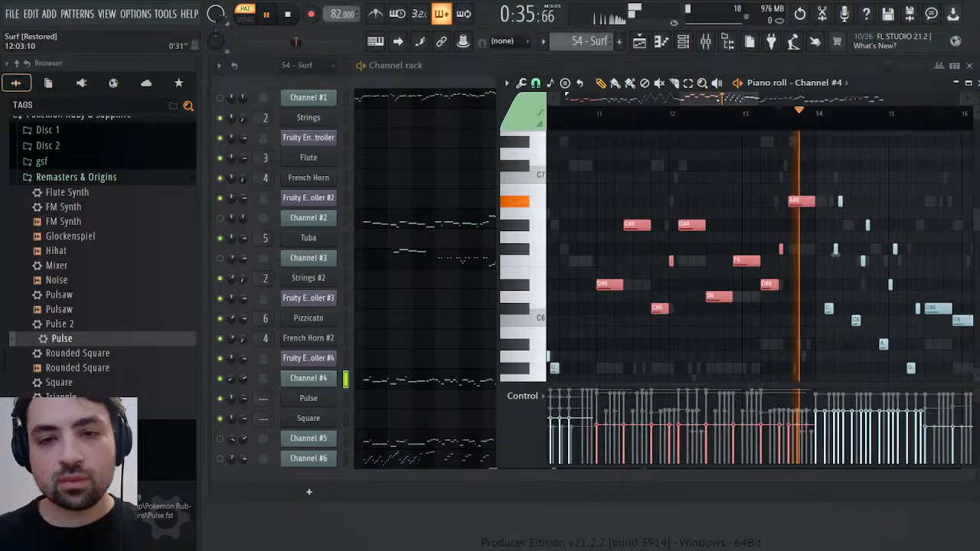
pyautogui.scroll(-2, 782, 213)
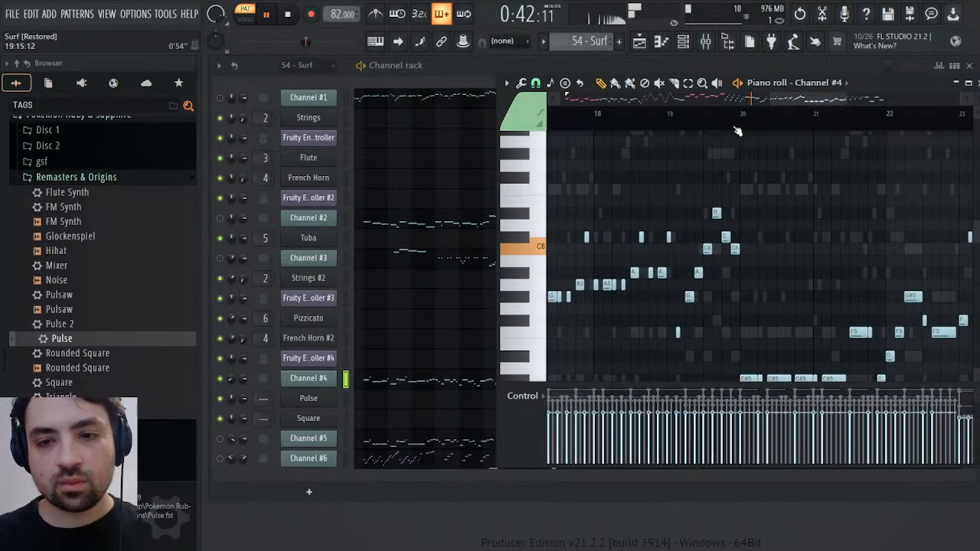
# Play from bar 20, add Channel #4's notes in bars 20 to 22 to the selection, and stop playback at the start
pyautogui.moveTo(732, 112)
pyautogui.mouseDown()
pyautogui.moveTo(618, 114)
pyautogui.moveTo(741, 113)
pyautogui.mouseUp()
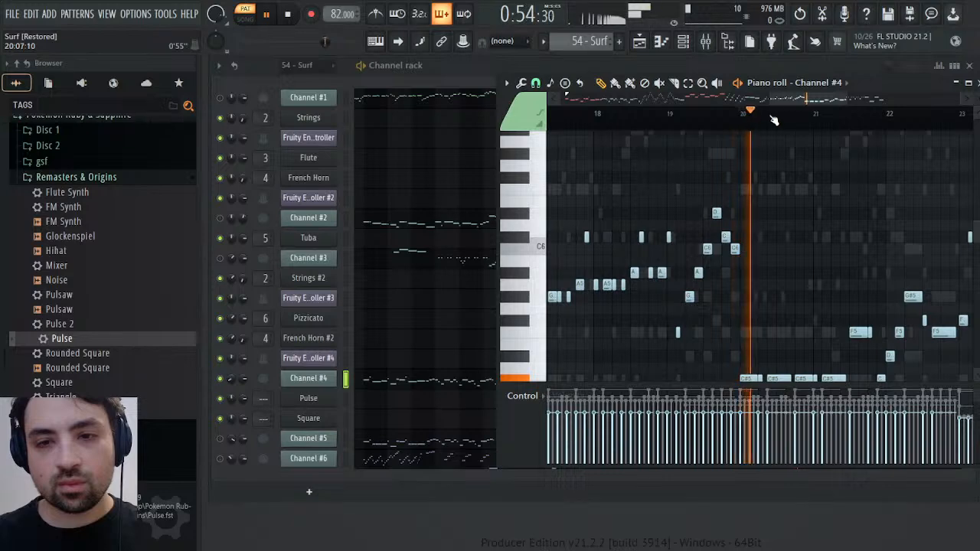
pyautogui.moveTo(744, 293); pyautogui.dragTo(760, 306)
pyautogui.scroll(4, 774, 291)
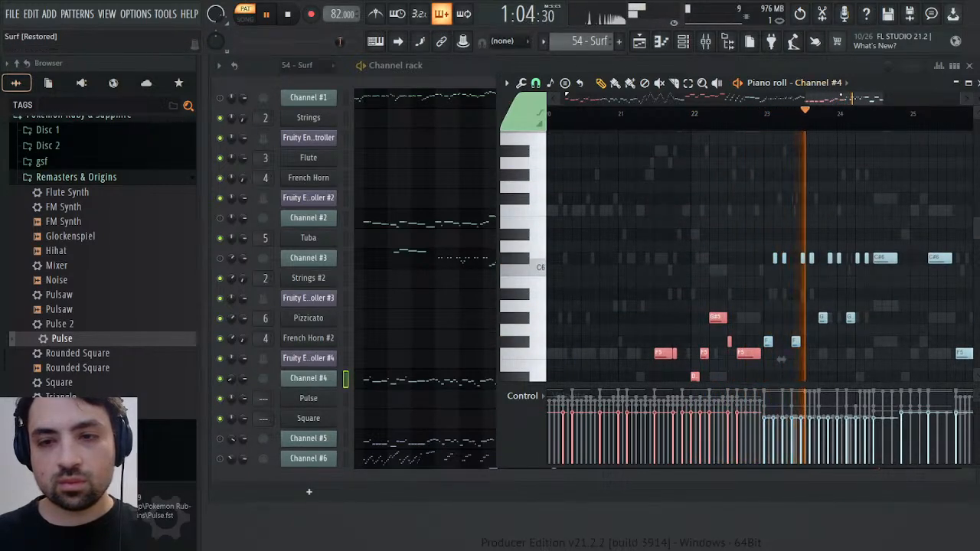
pyautogui.moveTo(833, 98)
pyautogui.mouseDown()
pyautogui.moveTo(857, 98)
pyautogui.moveTo(553, 103)
pyautogui.moveTo(580, 119)
pyautogui.mouseUp()
pyautogui.press('space')
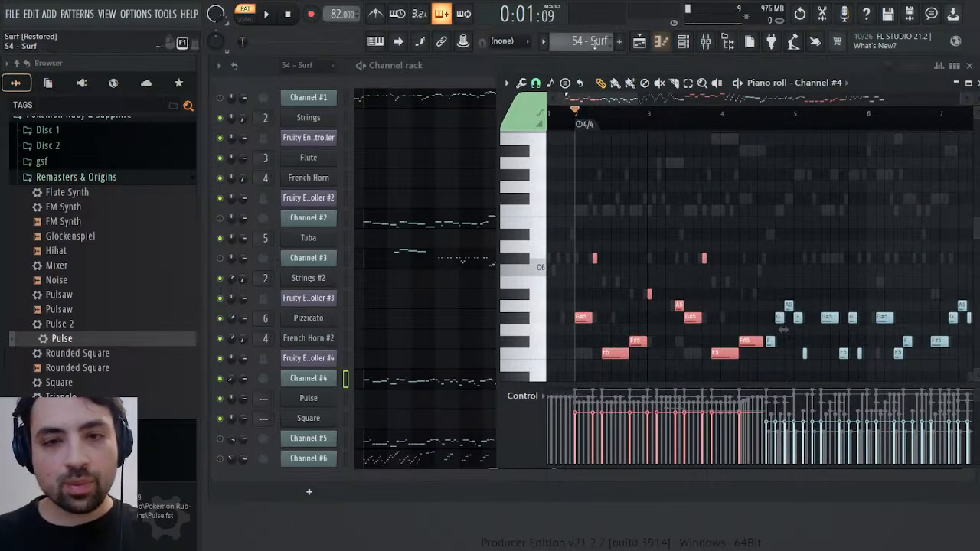
# Paste the copied Channel #4 notes into Pulse's piano roll at bar 1 of the Synths pattern and play them briefly
pyautogui.scroll(-1, 591, 41)
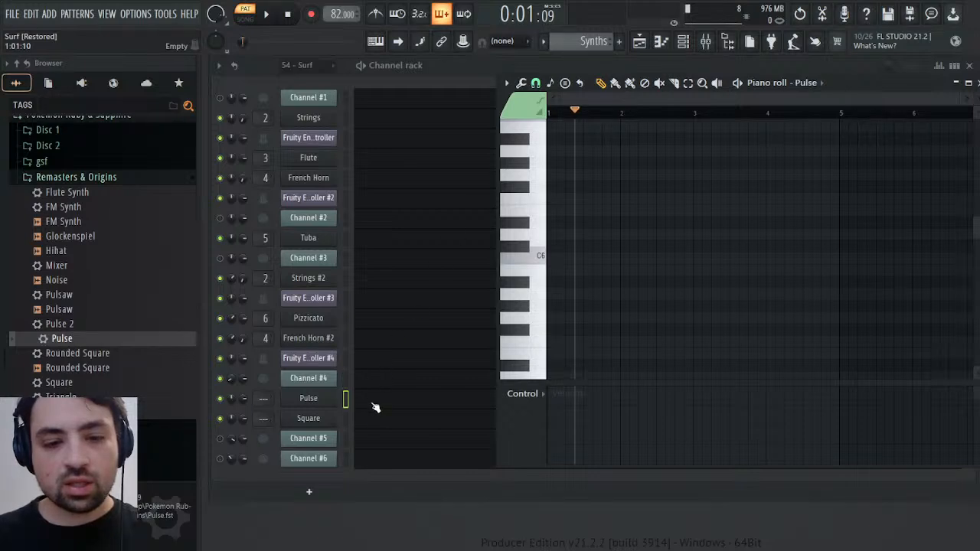
pyautogui.moveTo(574, 112); pyautogui.dragTo(524, 116)
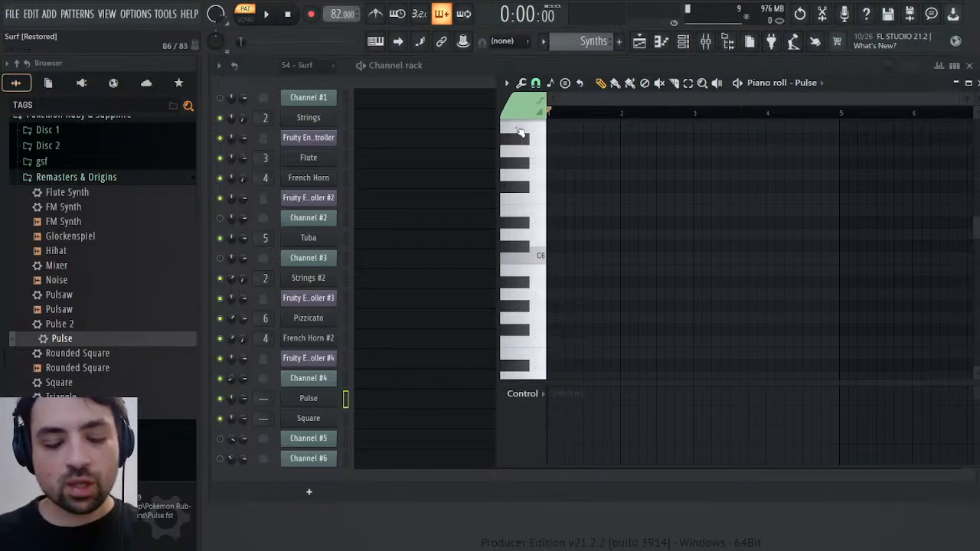
pyautogui.hotkey('ctrl', 'v')
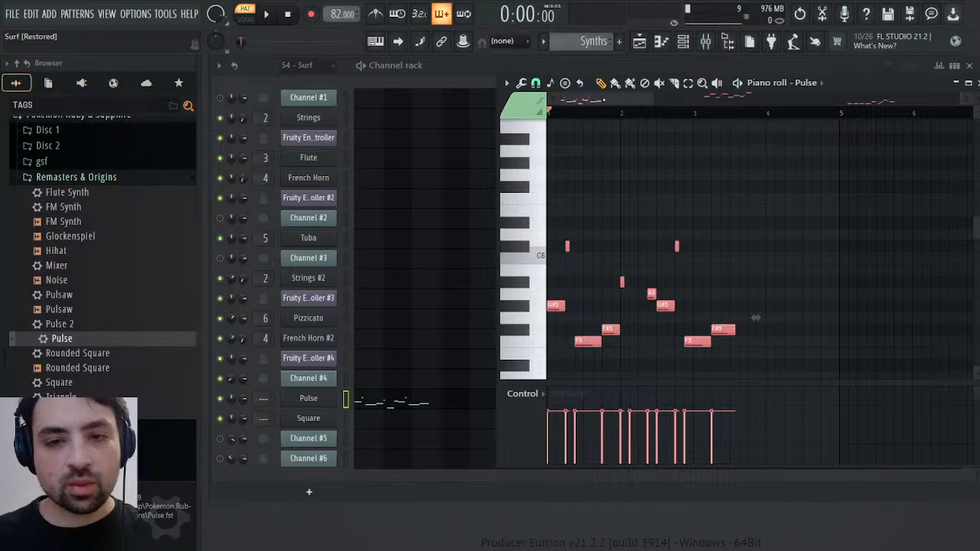
pyautogui.press('space')
pyautogui.press('space')
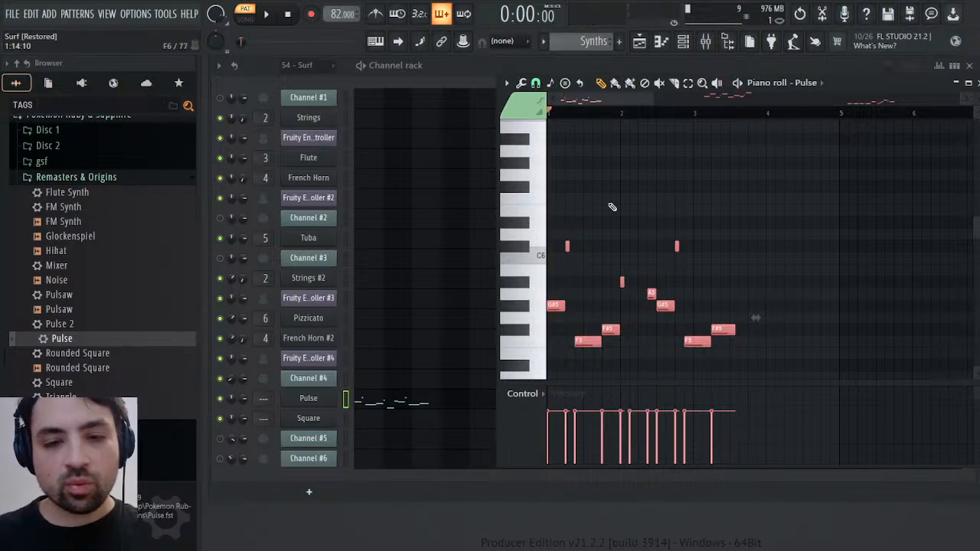
# Adjust the sustain of operator 1's volume envelope in Pulse's synth editor, audition the Synths pattern and close the editor
pyautogui.click(321, 402)
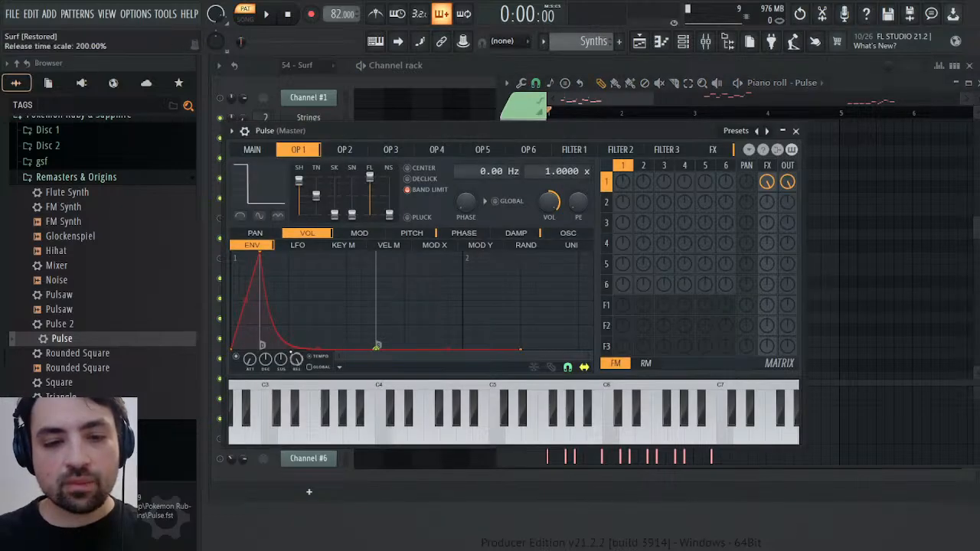
pyautogui.moveTo(280, 360)
pyautogui.mouseDown()
pyautogui.moveTo(280, 329)
pyautogui.moveTo(280, 359)
pyautogui.mouseUp()
pyautogui.press('space')
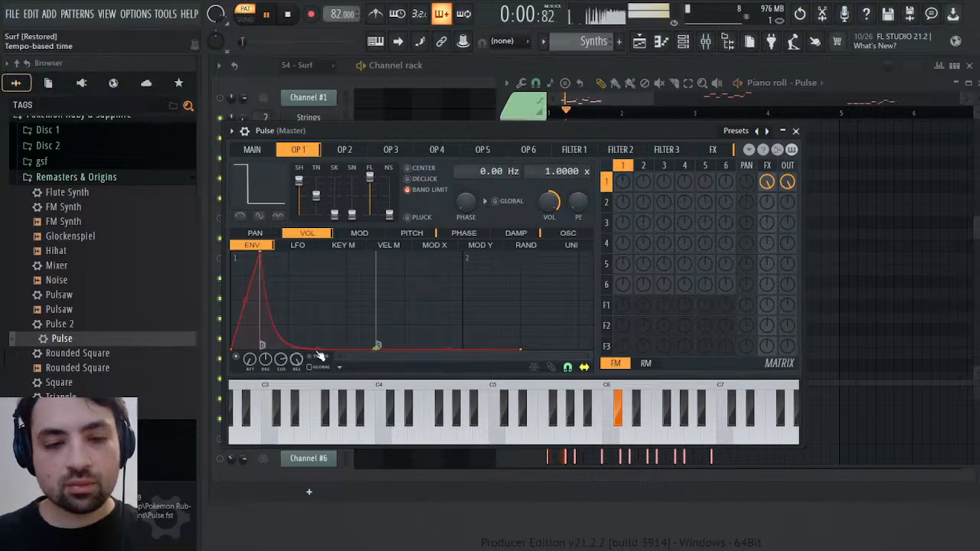
pyautogui.press('space')
pyautogui.press('space')
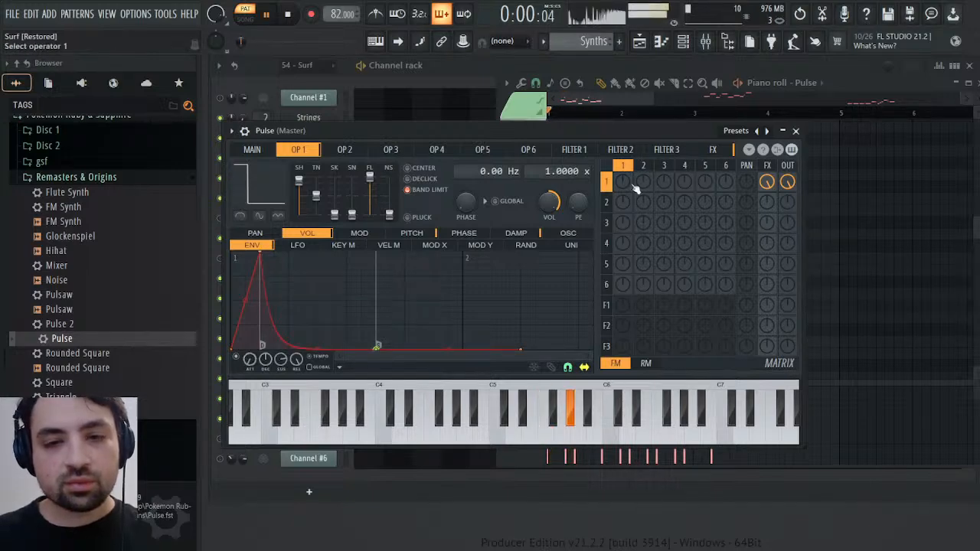
pyautogui.click(795, 131)
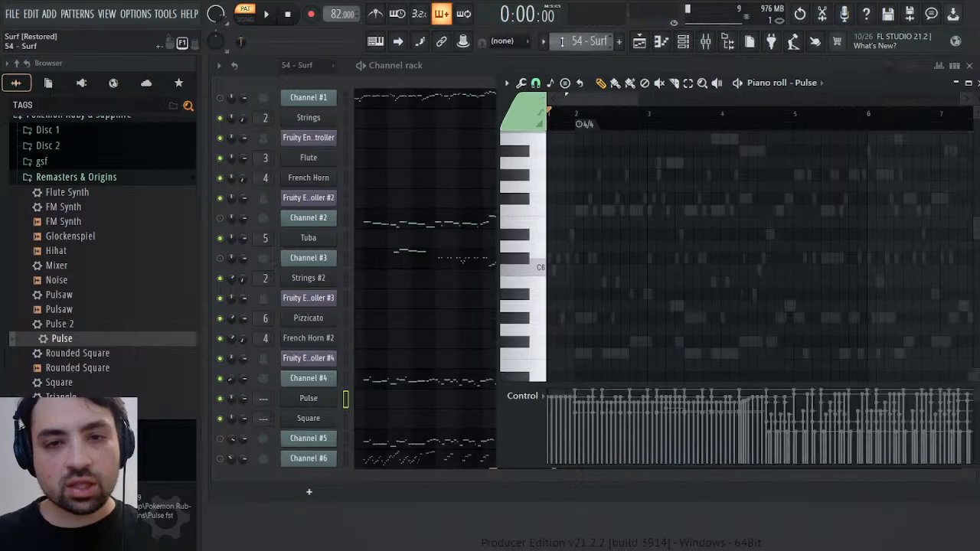
# Play the opening of the 54 - Surf pattern and of the Synths pattern to compare the original sound with Pulse
pyautogui.press('space')
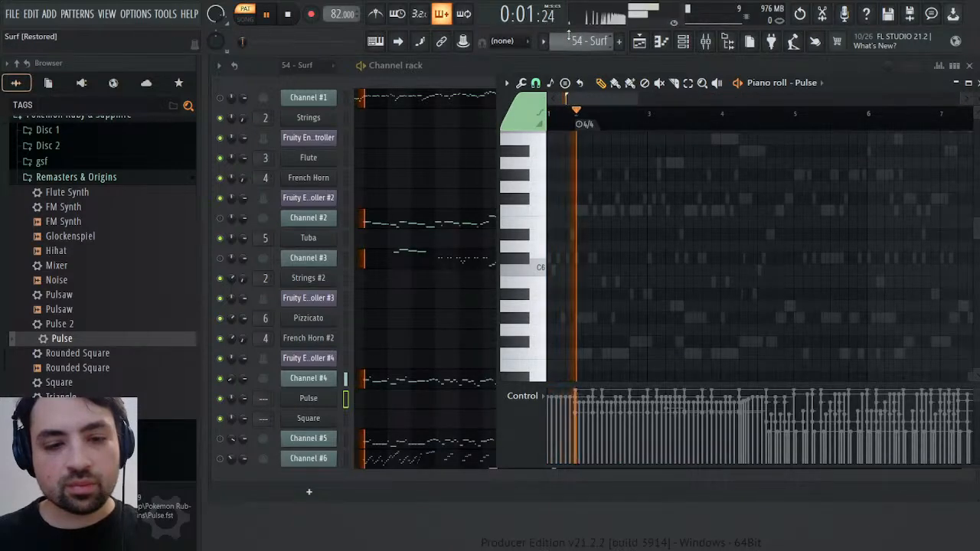
pyautogui.press('space')
pyautogui.scroll(-1, 583, 43)
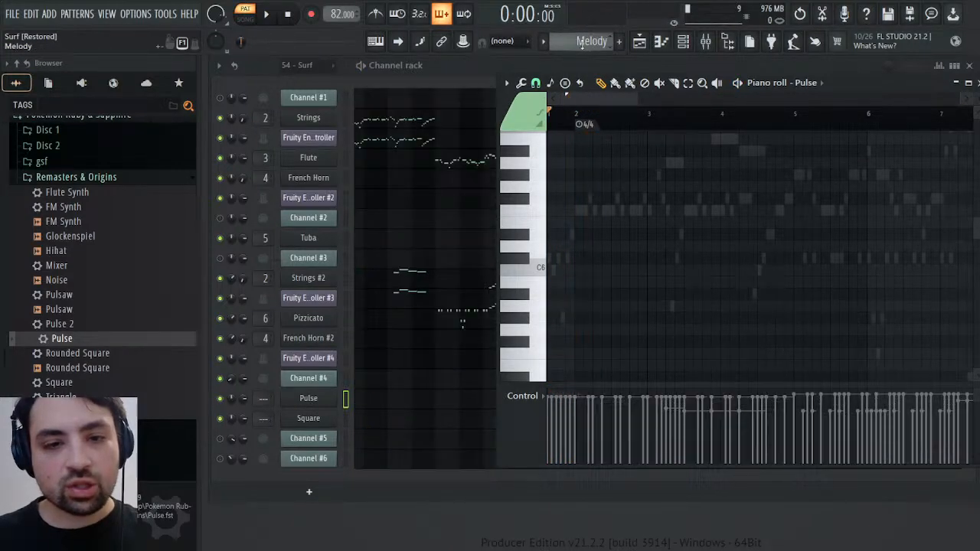
pyautogui.press('space')
pyautogui.scroll(-1, 582, 43)
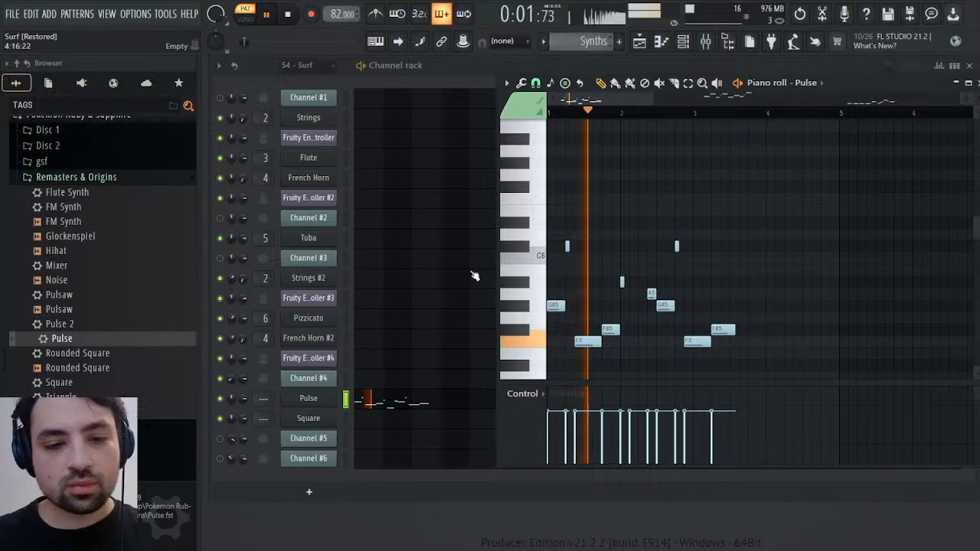
# Adjust the attack of operator 1's volume envelope on the Pulse channel while the Synths pattern plays
pyautogui.click(308, 399)
pyautogui.moveTo(250, 360)
pyautogui.mouseDown()
pyautogui.moveTo(250, 402)
pyautogui.moveTo(249, 358)
pyautogui.mouseUp()
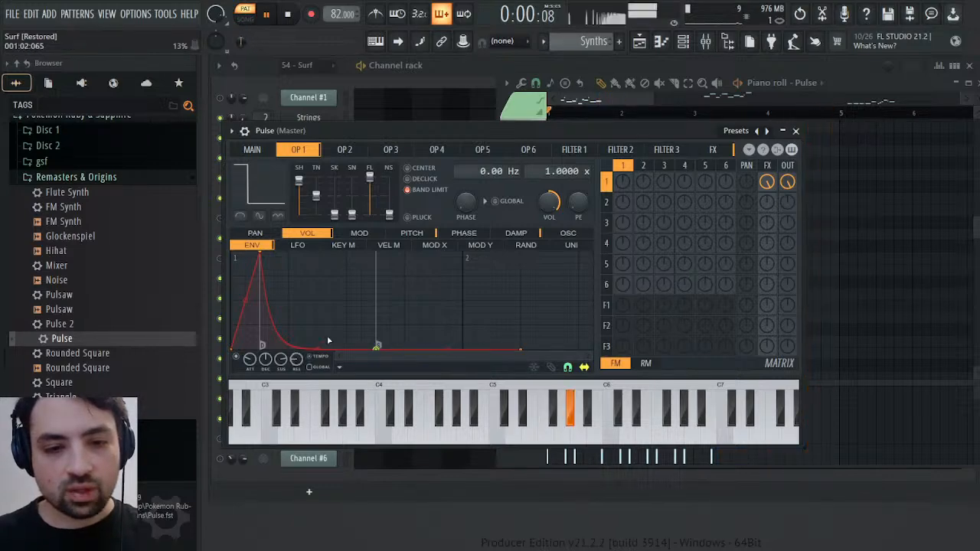
pyautogui.press('space')
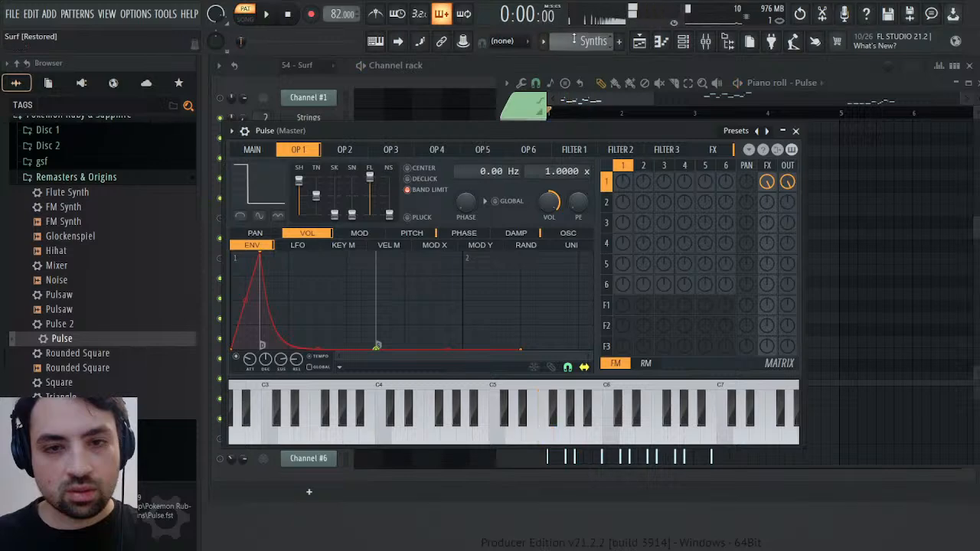
# Replay the 54 - Surf pattern and the Synths pattern to check Pulse's adjusted envelope against the original sound
pyautogui.scroll(1, 574, 39)
pyautogui.scroll(1, 574, 39)
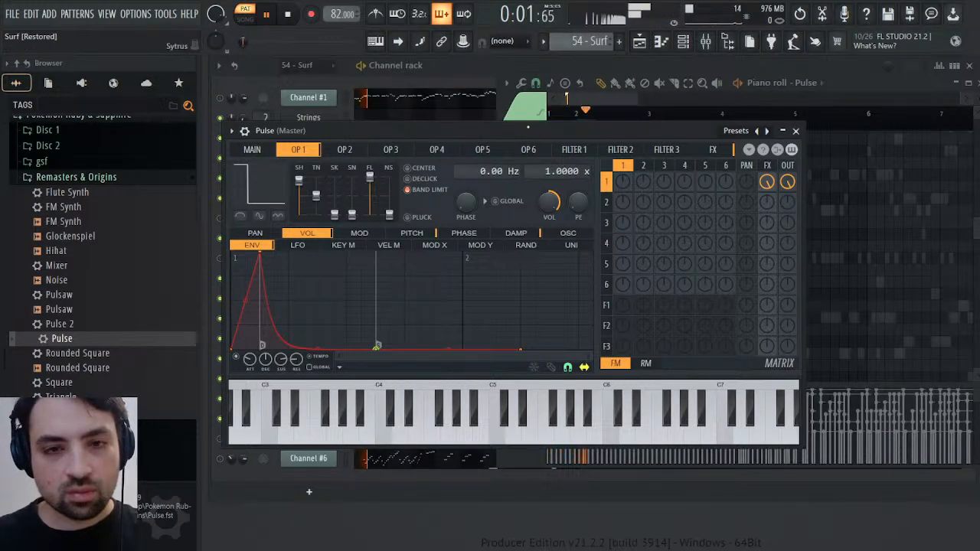
pyautogui.click(583, 99)
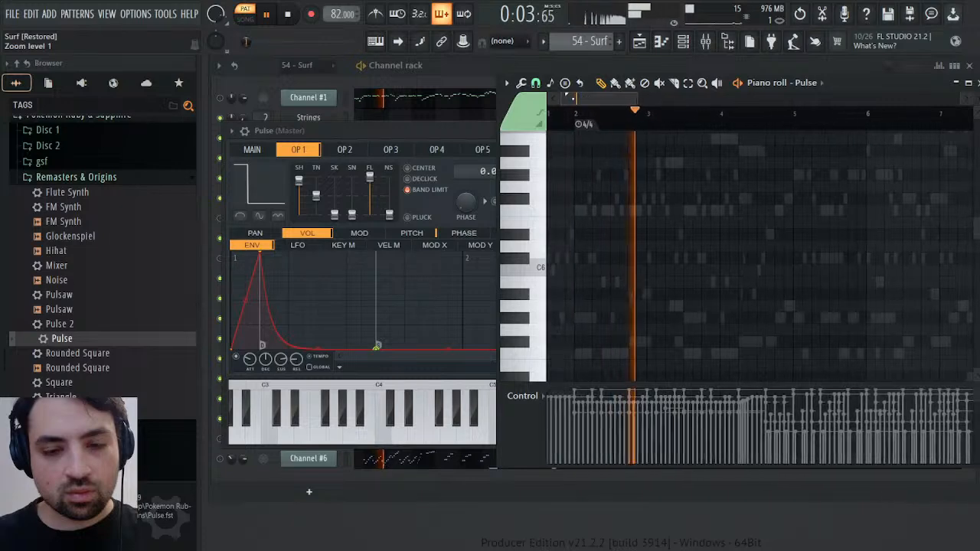
pyautogui.press('space')
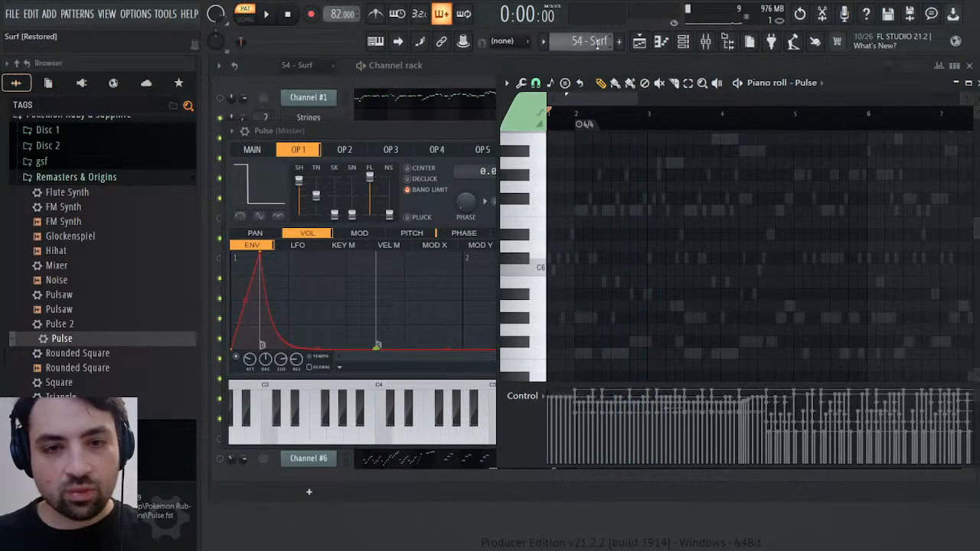
pyautogui.scroll(3, 597, 44)
pyautogui.press('space')
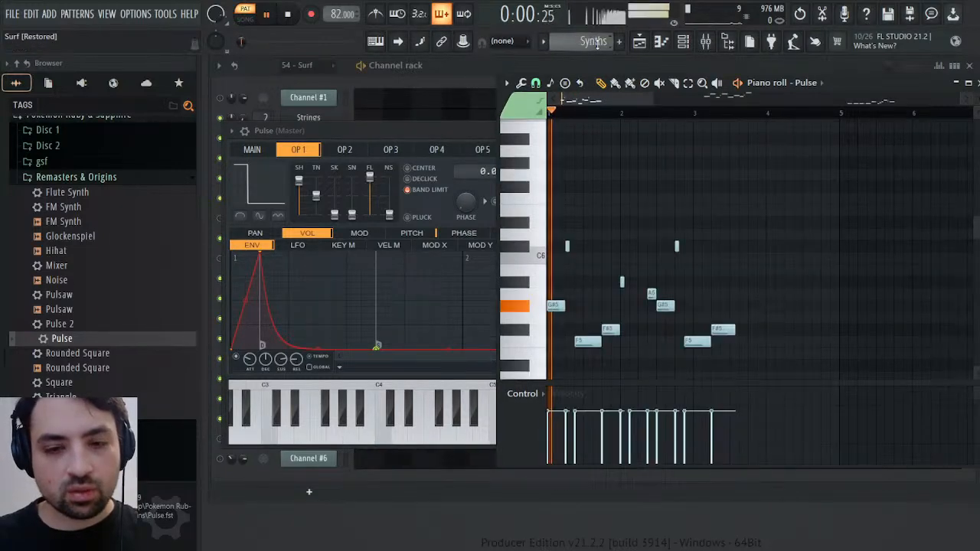
# Fine-tune the decay and sustain of operator 1's volume envelope, check Pulse's main synth settings and close the editor
pyautogui.click(356, 361)
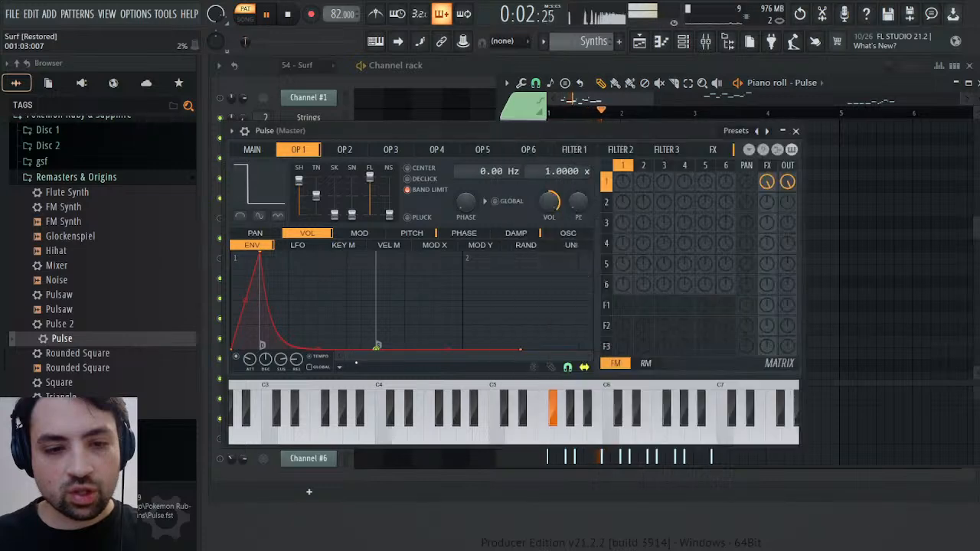
pyautogui.moveTo(281, 360)
pyautogui.mouseDown()
pyautogui.moveTo(281, 342)
pyautogui.moveTo(265, 367)
pyautogui.moveTo(265, 355)
pyautogui.moveTo(265, 372)
pyautogui.mouseUp()
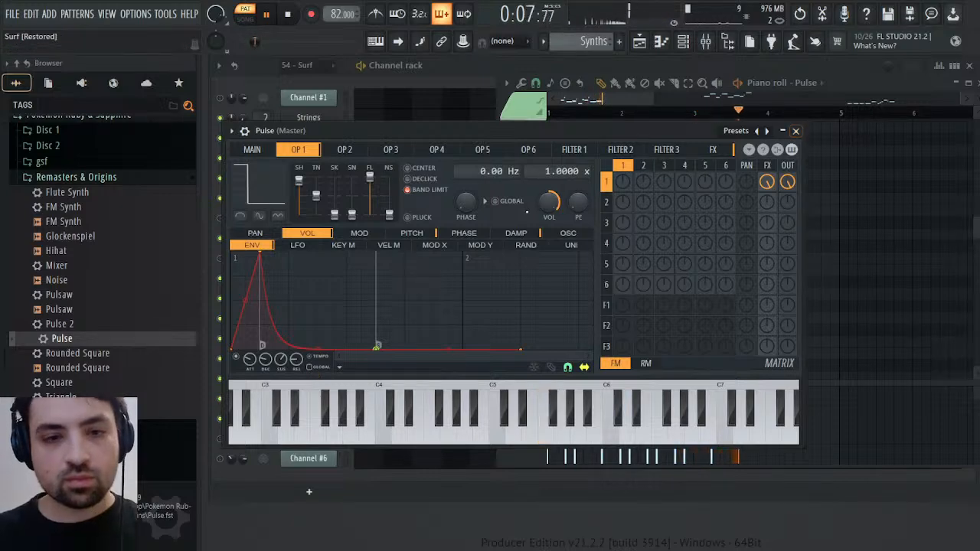
pyautogui.click(265, 151)
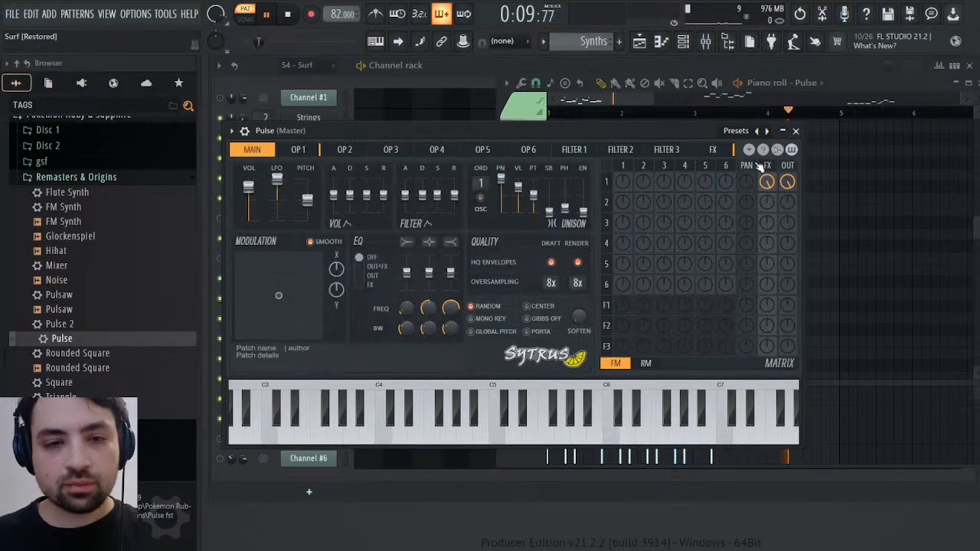
pyautogui.click(796, 131)
pyautogui.press('space')
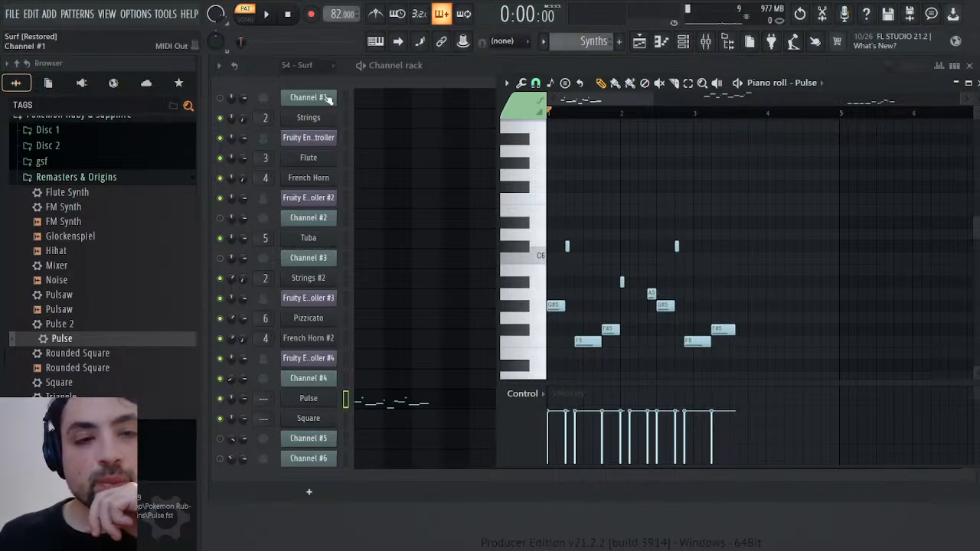
# Listen to the Synths pattern and the original 54 - Surf pattern once more, then bring the channel rack into full view
pyautogui.click(268, 14)
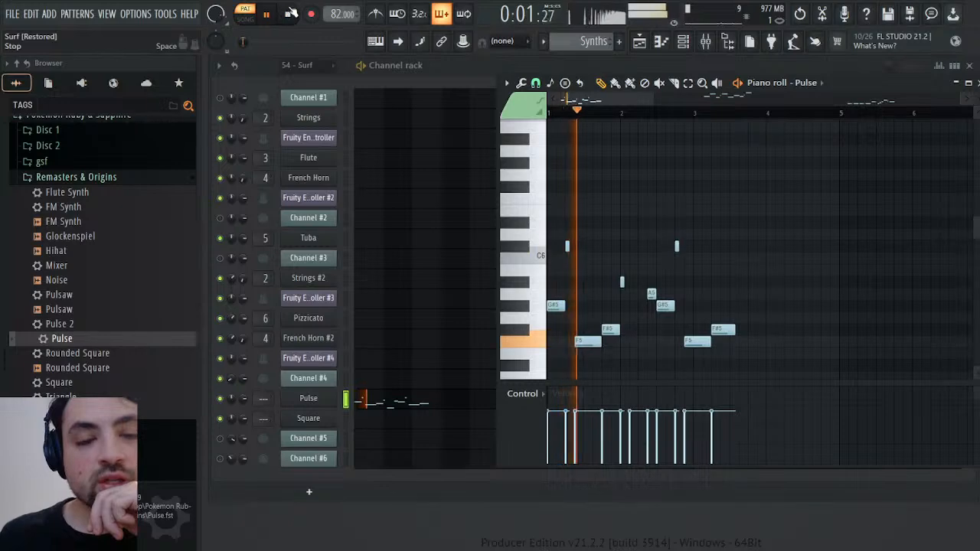
pyautogui.click(289, 14)
pyautogui.scroll(1, 592, 46)
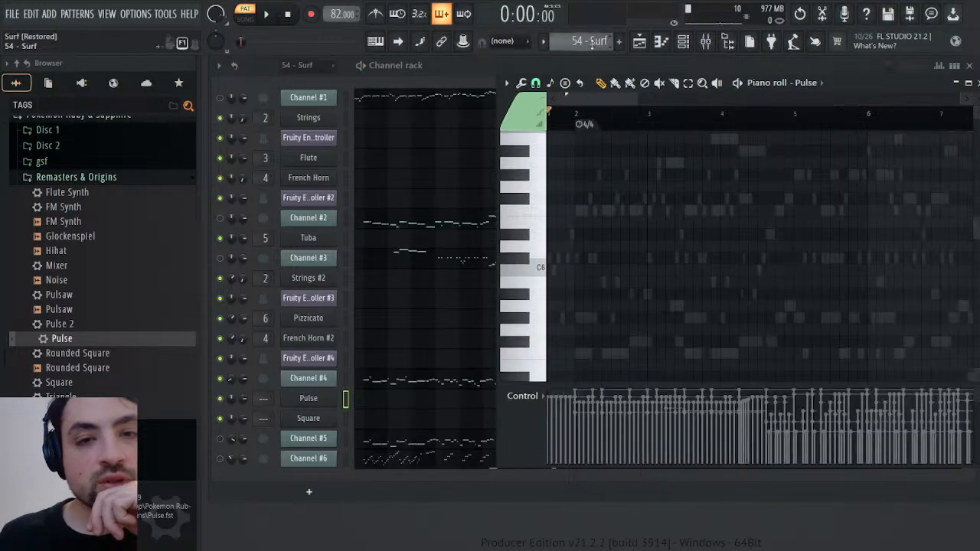
pyautogui.click(268, 15)
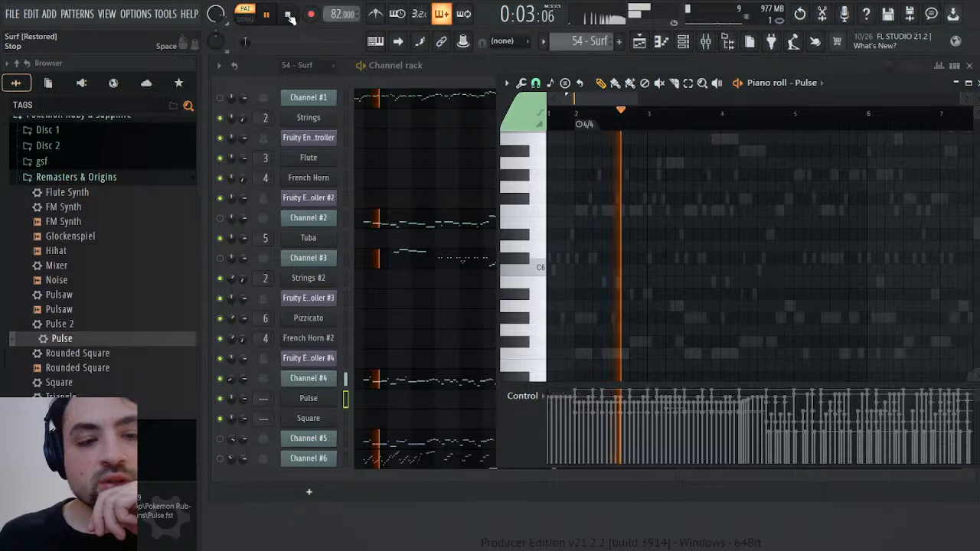
pyautogui.click(257, 394)
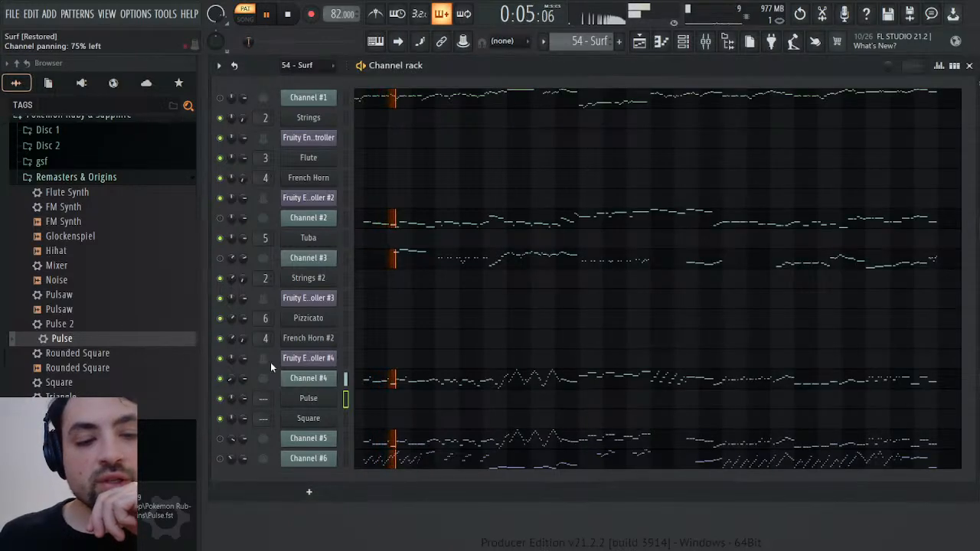
# Open Channel #4's channel panning events and listen from several bars of the 54 - Surf pattern to check where the panning changes
pyautogui.click(270, 363)
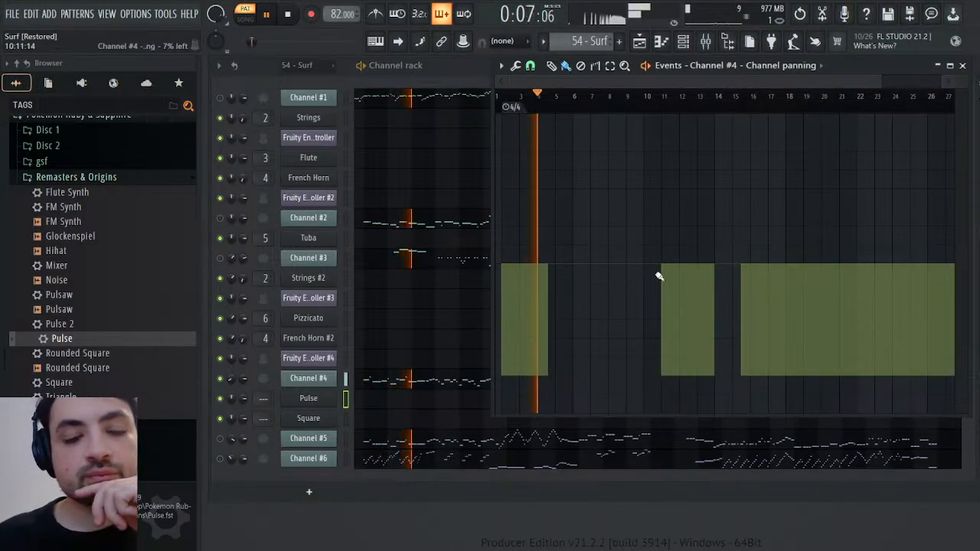
pyautogui.click(657, 107)
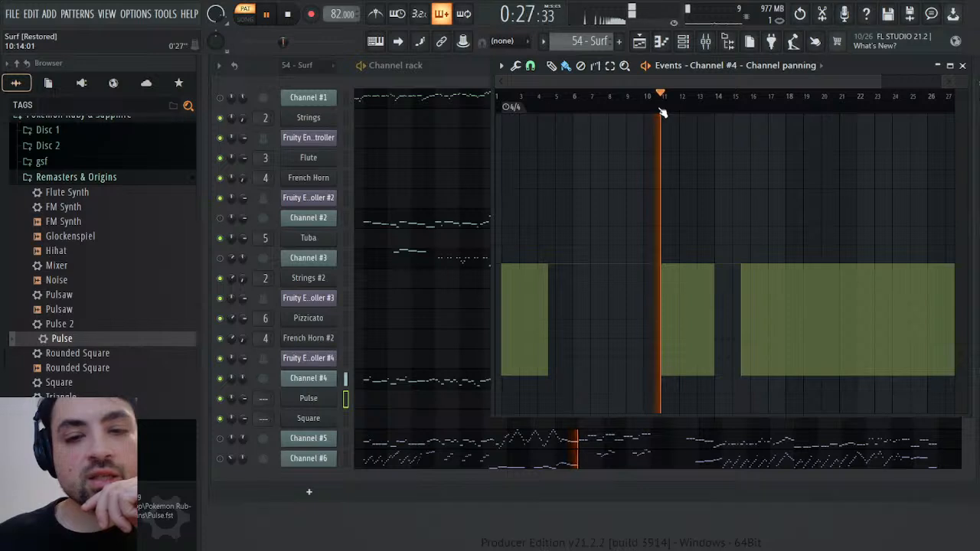
pyautogui.click(584, 108)
pyautogui.click(644, 107)
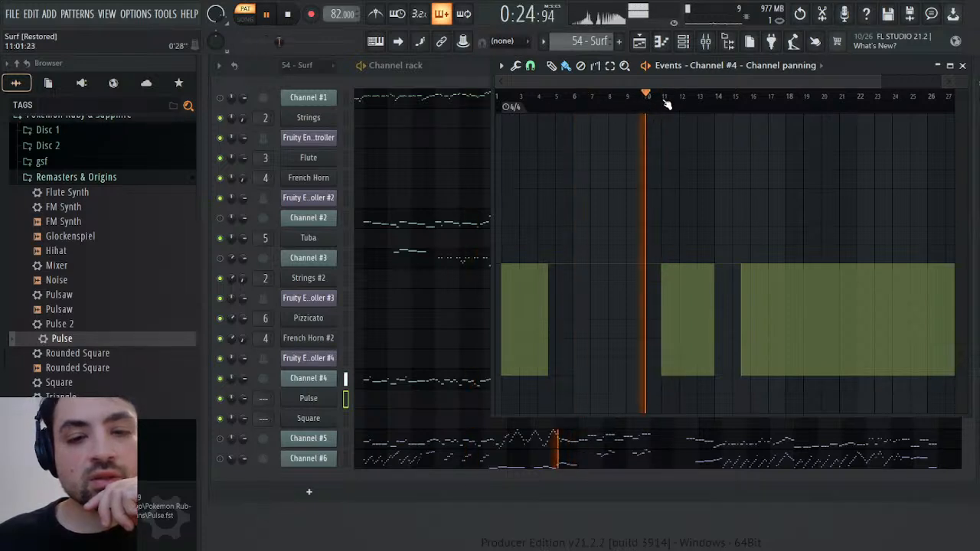
pyautogui.click(709, 106)
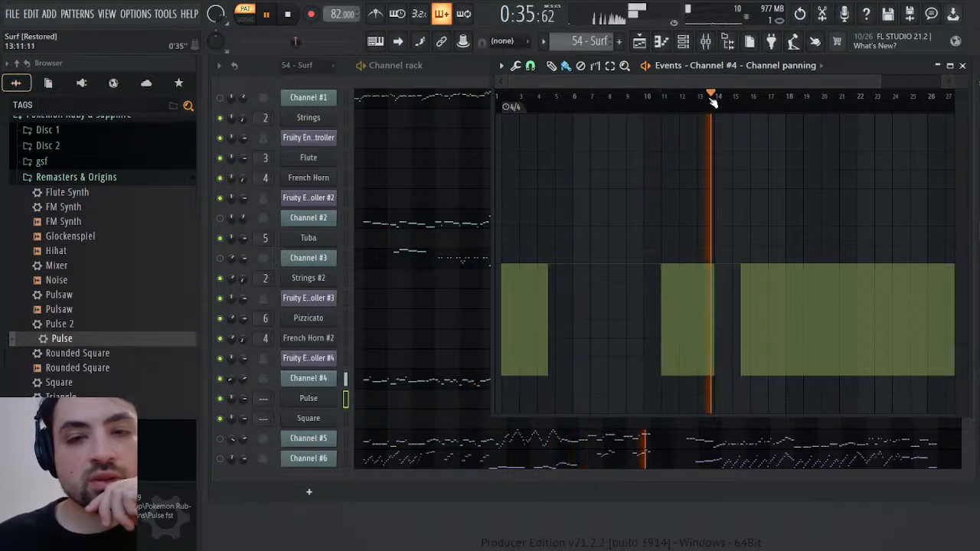
pyautogui.click(748, 105)
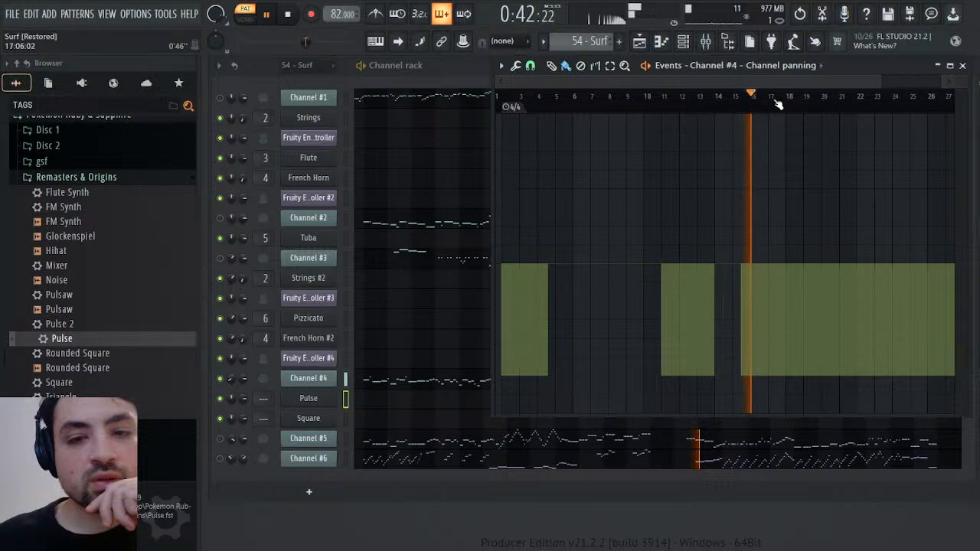
pyautogui.click(783, 106)
pyautogui.click(811, 106)
pyautogui.click(849, 105)
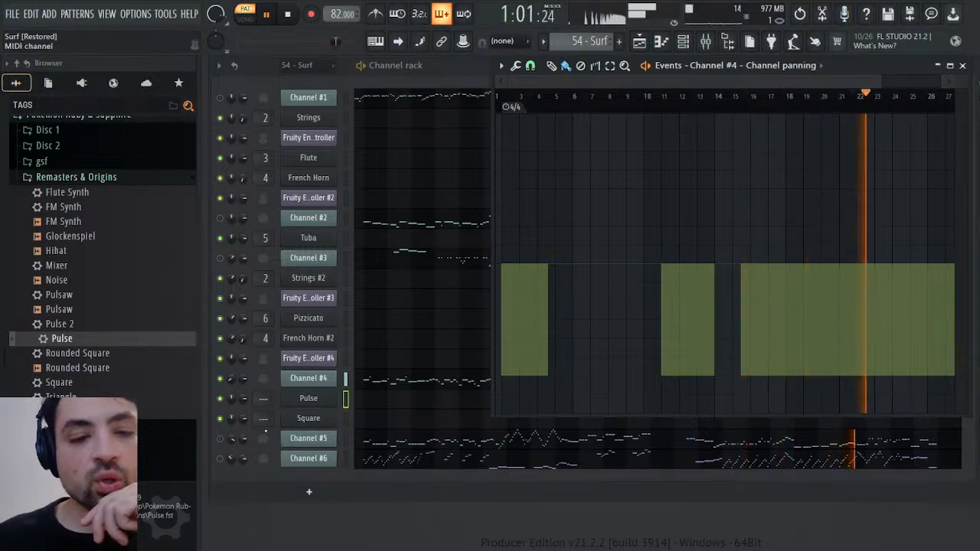
# Listen to Channel #5 together with Channel #4 in the 54 - Surf pattern, check Channel #6 briefly and stop playback
pyautogui.click(223, 439)
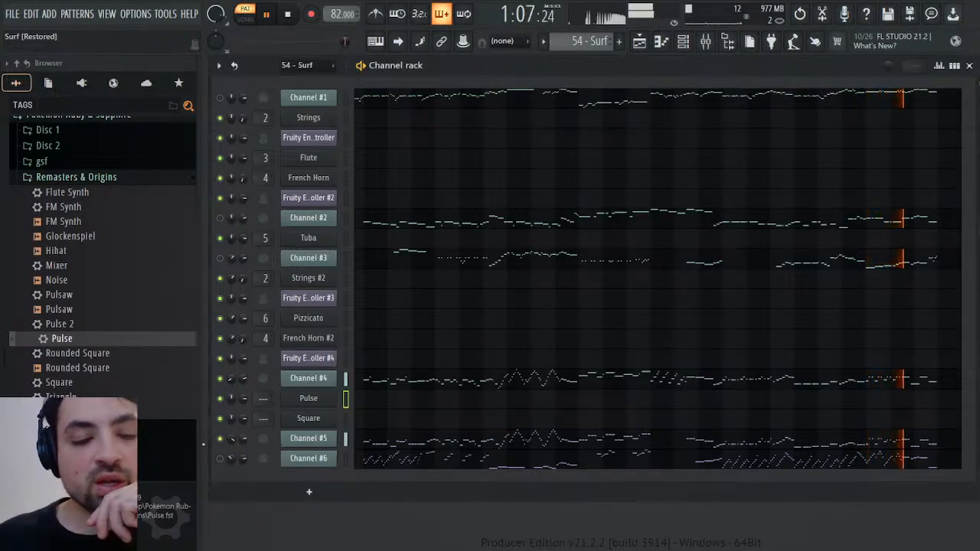
pyautogui.click(221, 459)
pyautogui.click(220, 462)
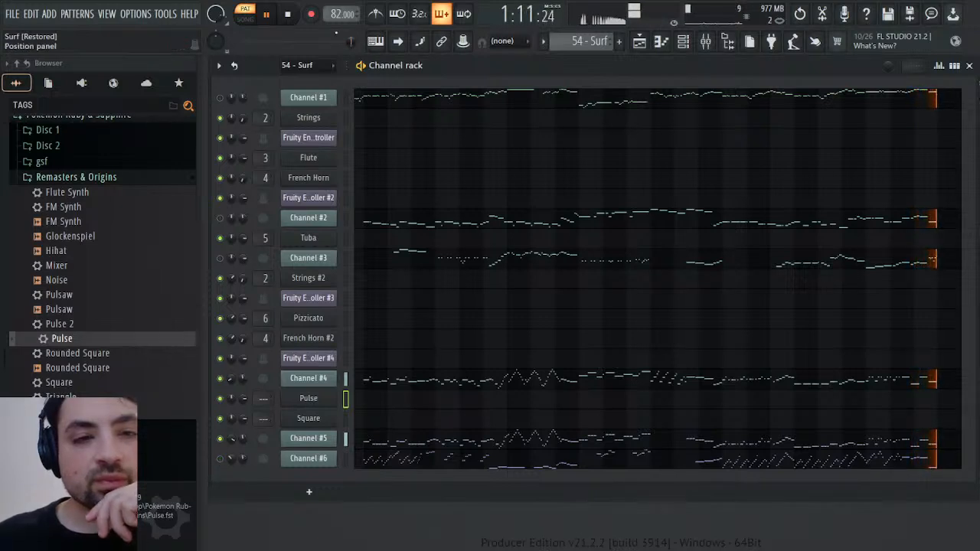
pyautogui.press('space')
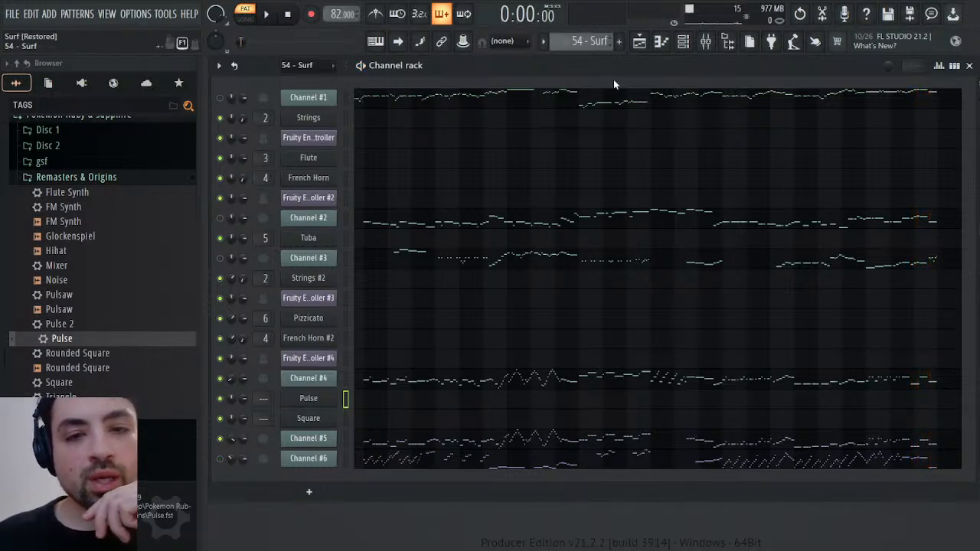
# Open Pulse's notes in the Synths pattern and display their panning values for editing
pyautogui.press('KP_Add')
pyautogui.click(404, 402)
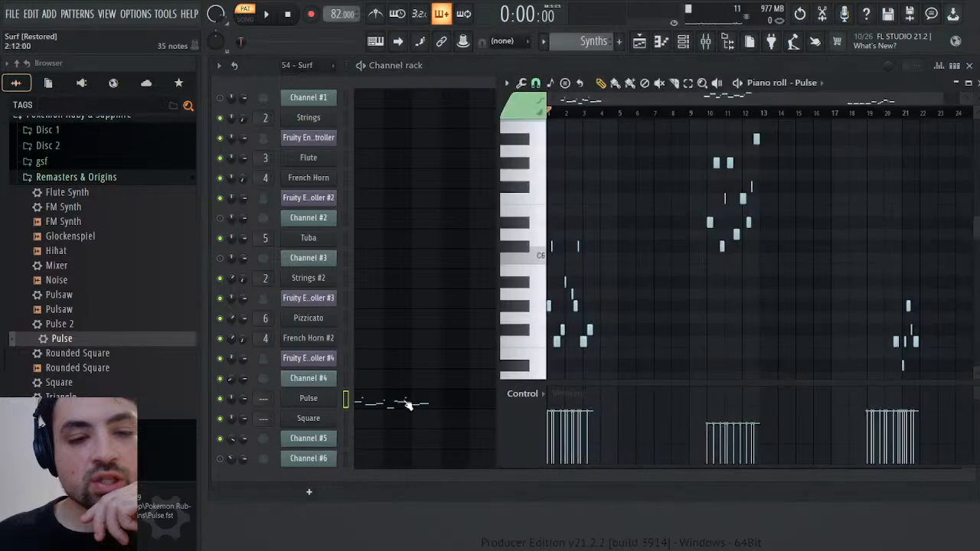
pyautogui.click(540, 281)
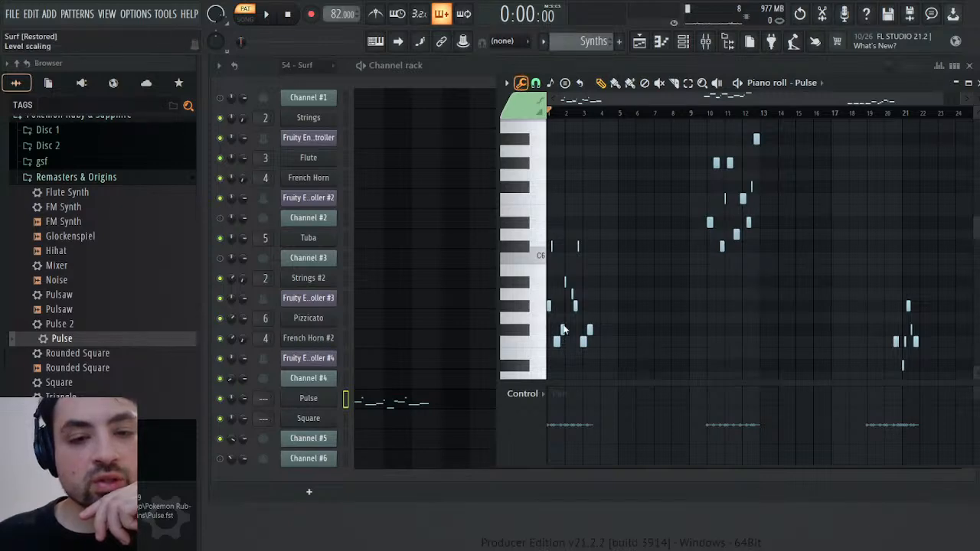
pyautogui.moveTo(564, 330); pyautogui.dragTo(563, 326)
pyautogui.click(503, 340)
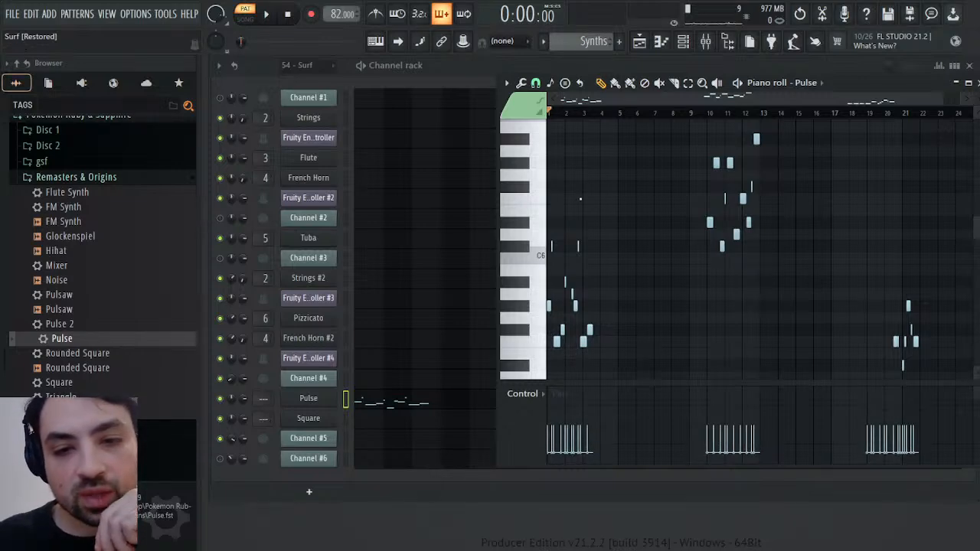
pyautogui.hotkey('ctrl', 'z')
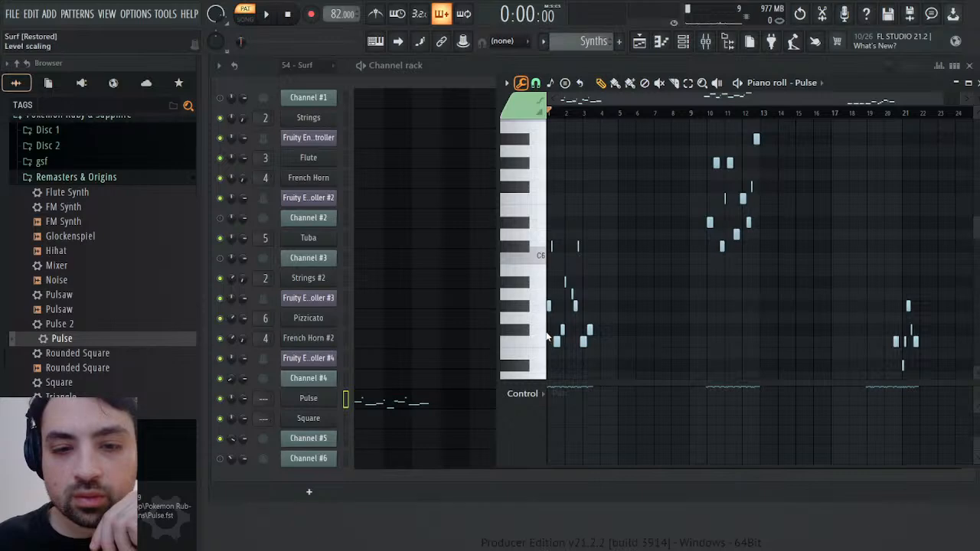
# Offset the panning of all Pulse notes to the left with level scaling, play the Synths pattern briefly and close the piano roll
pyautogui.moveTo(560, 280); pyautogui.dragTo(561, 308)
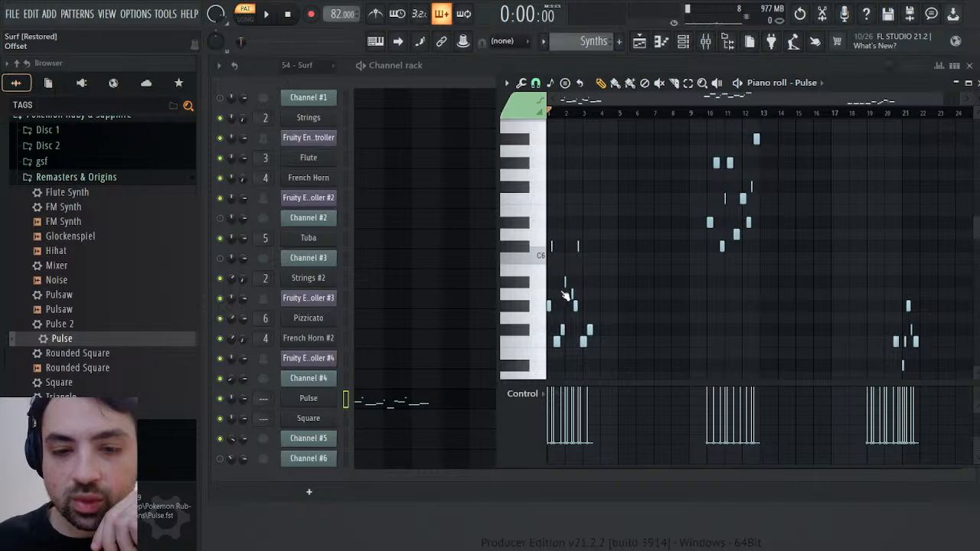
pyautogui.press('space')
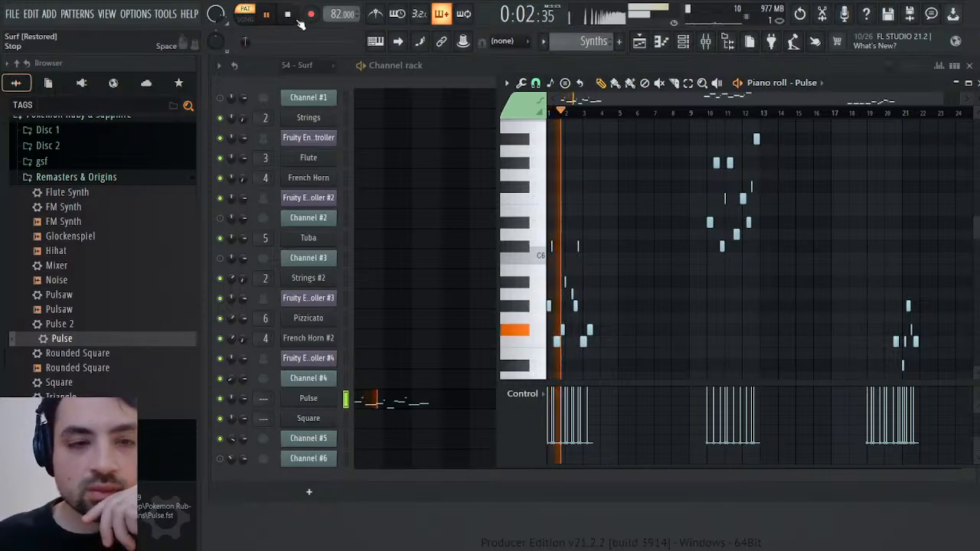
pyautogui.click(289, 15)
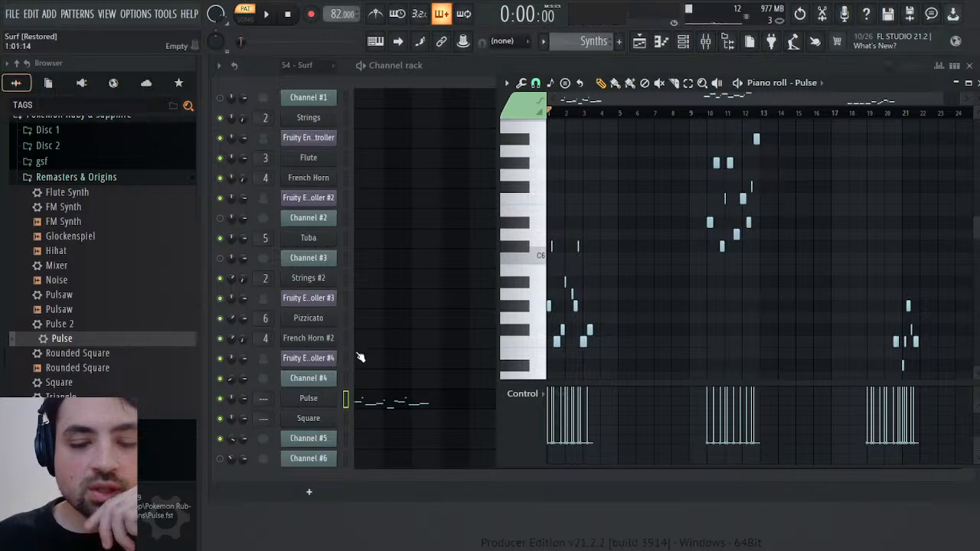
pyautogui.click(970, 82)
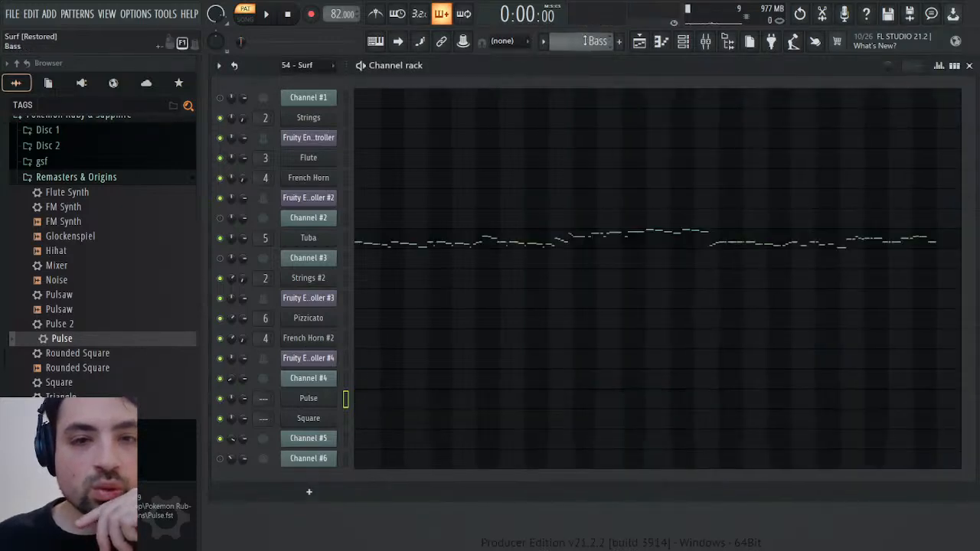
# Open Channel #4's notes in the 54 - Surf pattern and examine the lower notes around bars 2 to 8
pyautogui.click(471, 387)
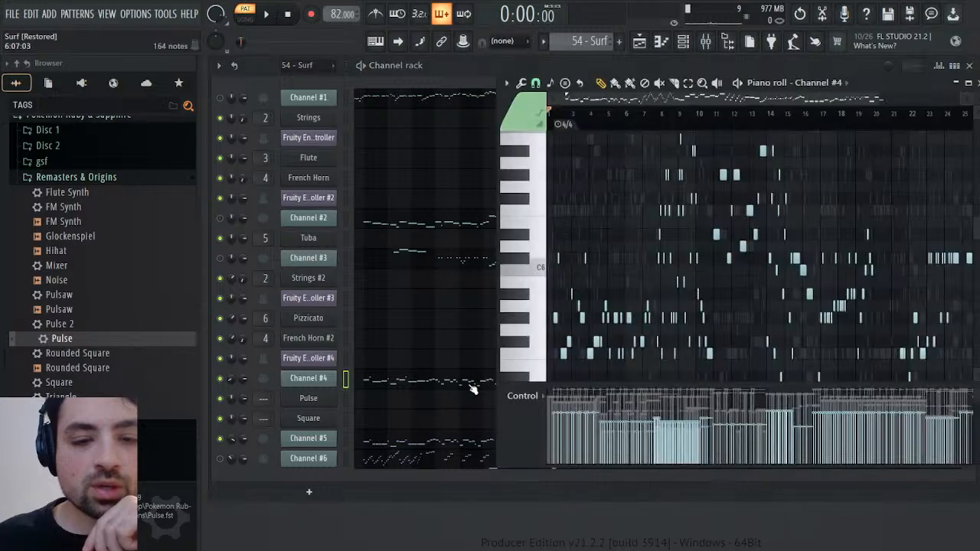
pyautogui.scroll(-4, 647, 310)
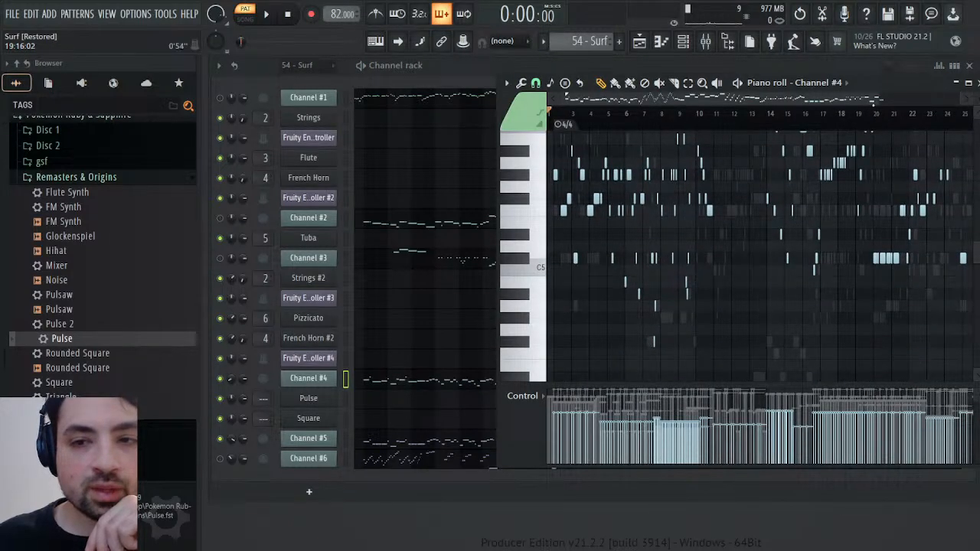
pyautogui.moveTo(876, 100); pyautogui.dragTo(674, 115)
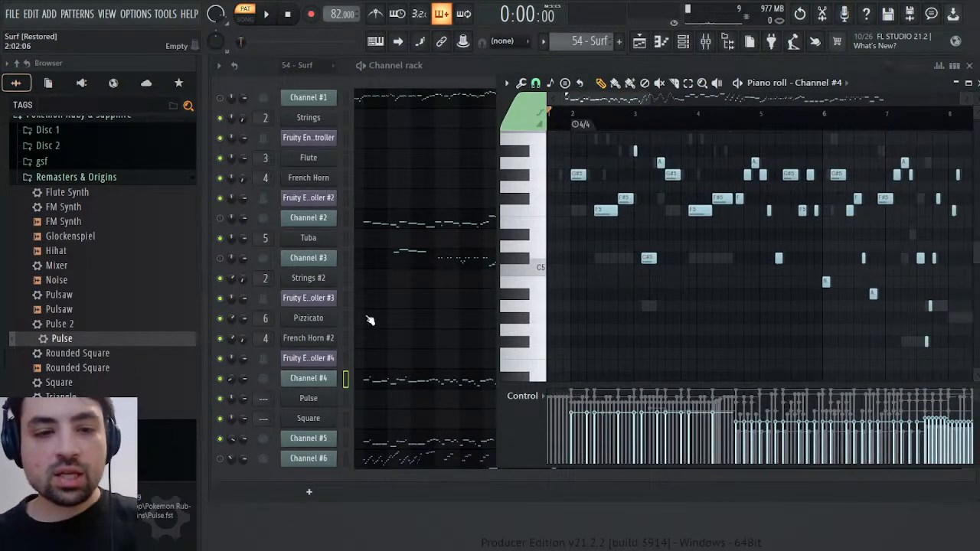
# Check Channel #4's MIDI settings and its General MIDI patch events during playback, then close both windows
pyautogui.click(325, 383)
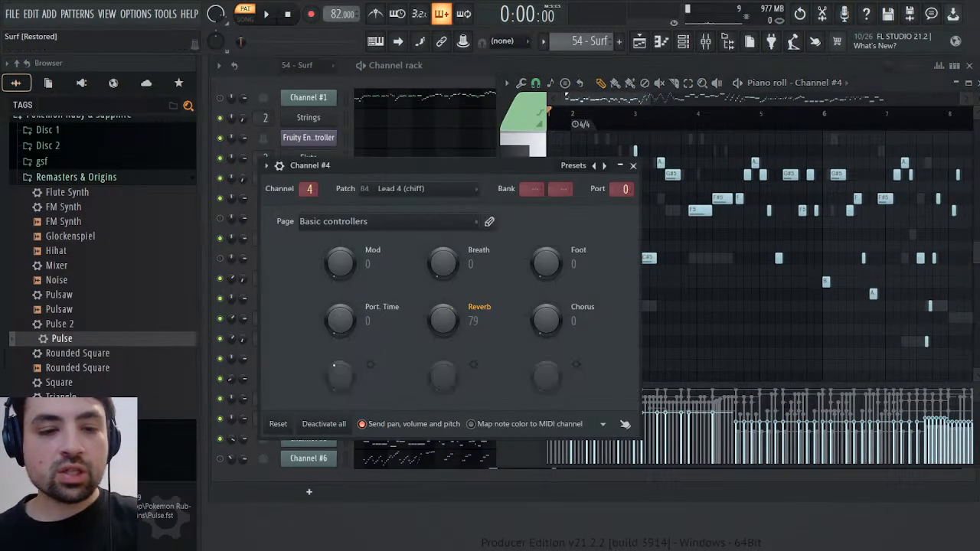
pyautogui.click(422, 216)
pyautogui.press('space')
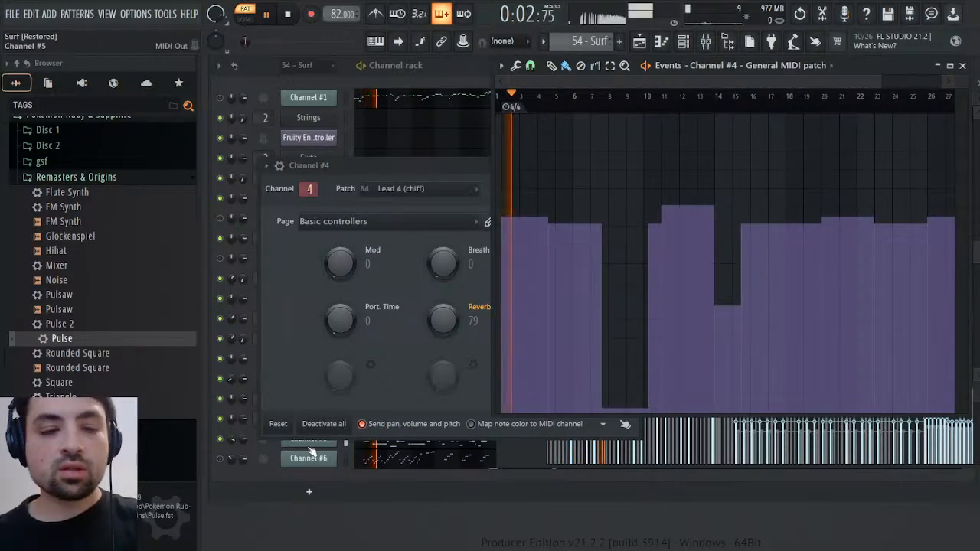
pyautogui.click(422, 165)
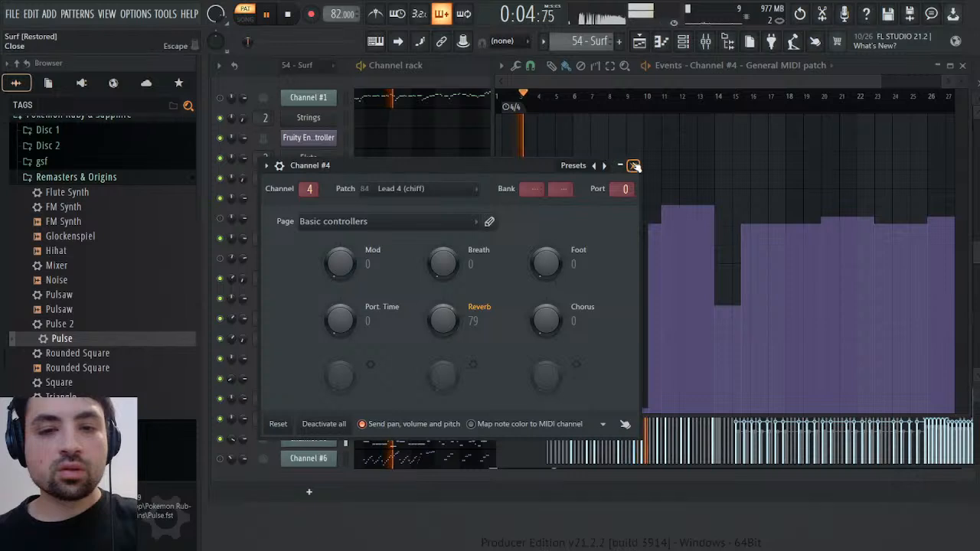
pyautogui.click(634, 166)
pyautogui.press('Escape')
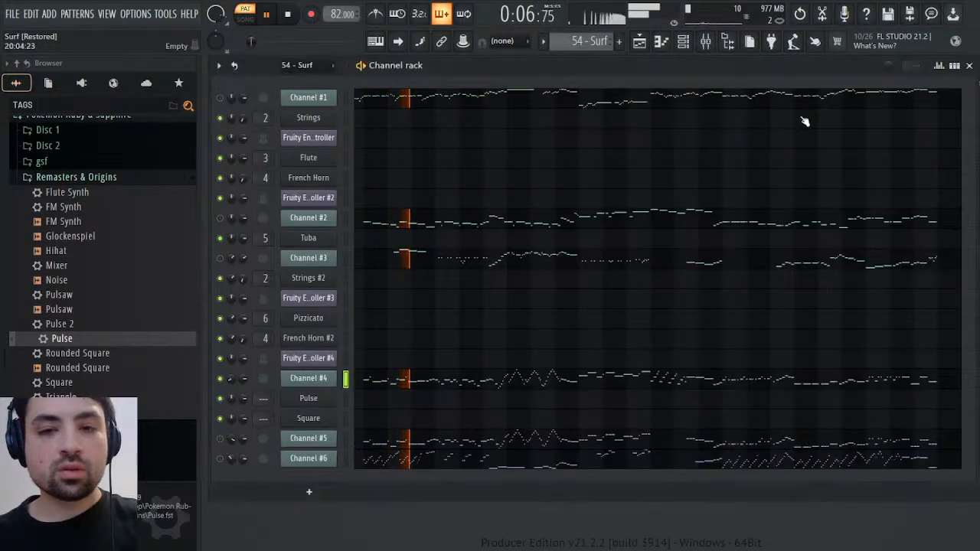
# Reopen Channel #4's piano roll and MIDI settings while 54 - Surf plays, and display its General MIDI patch events again
pyautogui.press('F7')
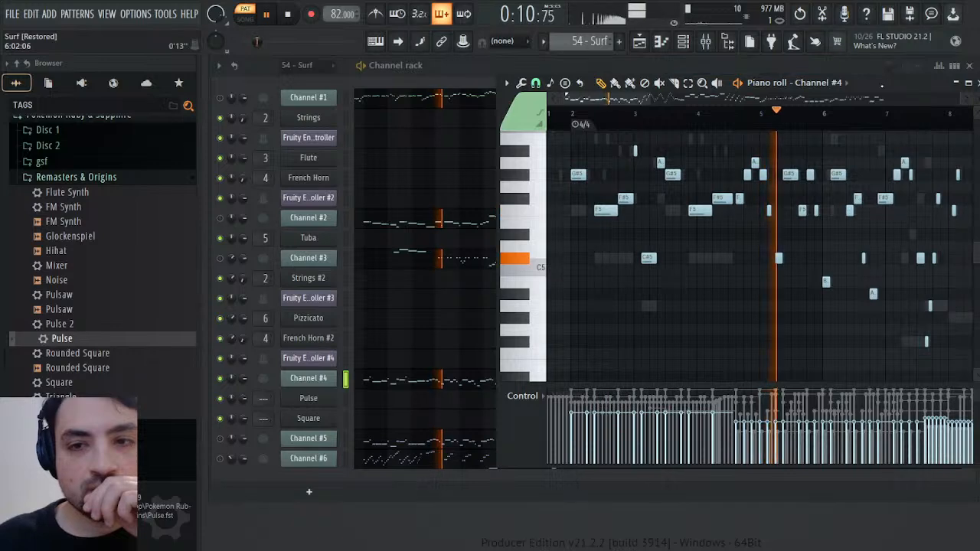
pyautogui.moveTo(874, 82); pyautogui.dragTo(829, 112)
pyautogui.click(308, 378)
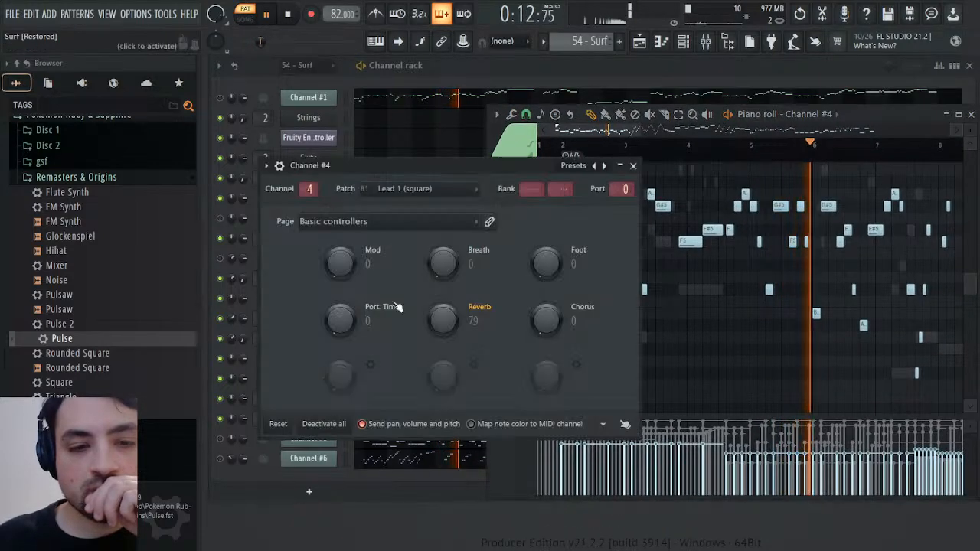
pyautogui.rightClick(419, 194)
pyautogui.click(434, 221)
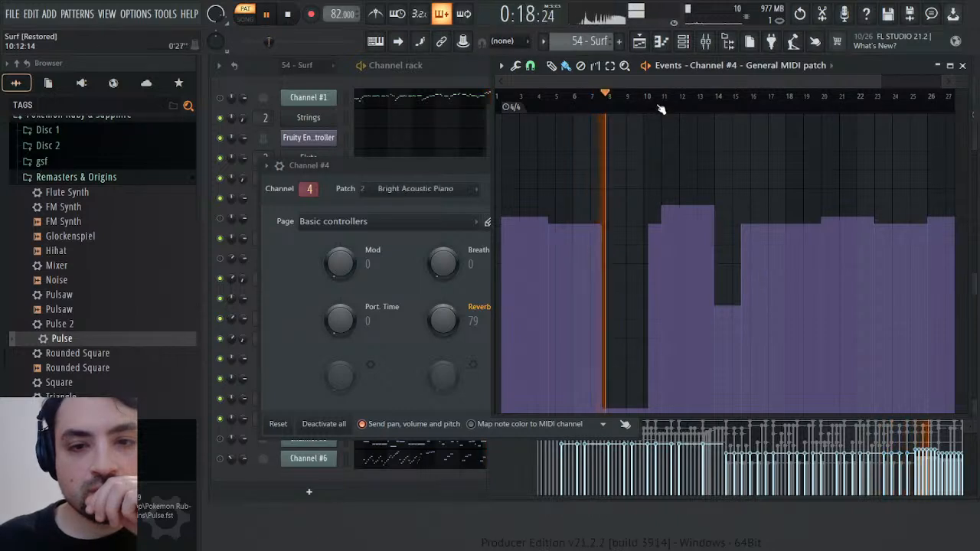
# Compare Channel #4's Lead 4 (chiff) sound around bars 3 to 4 with its Pad 1 (new age) sound around bars 11 to 12
pyautogui.click(660, 106)
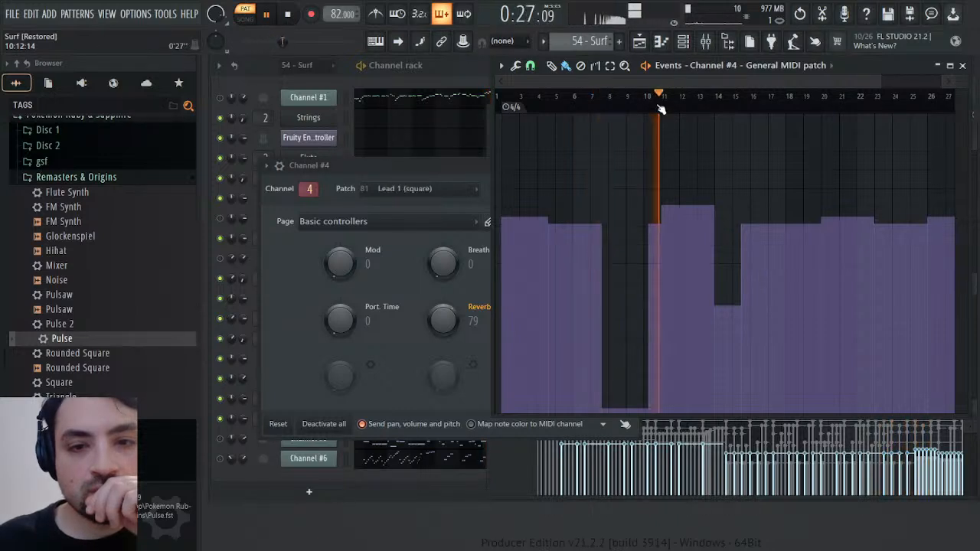
pyautogui.click(525, 106)
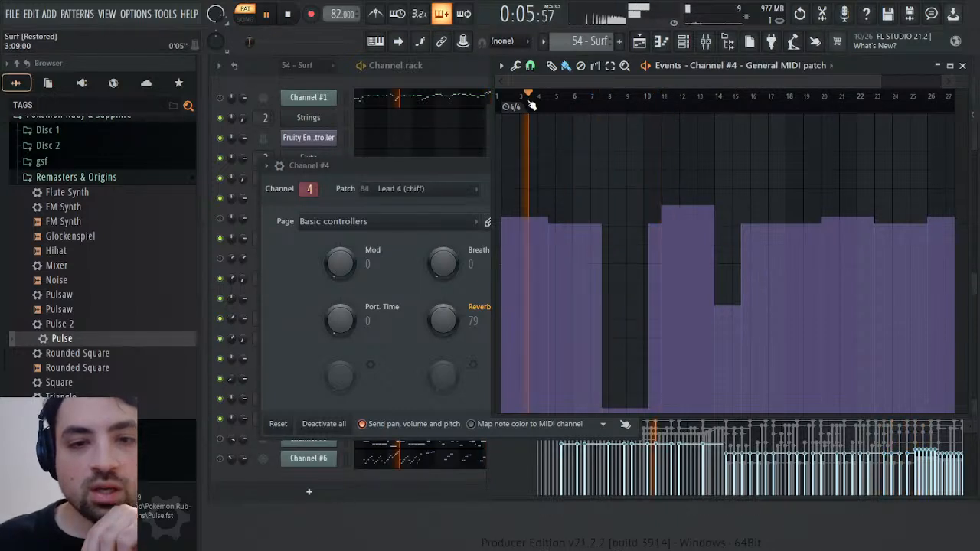
pyautogui.click(678, 107)
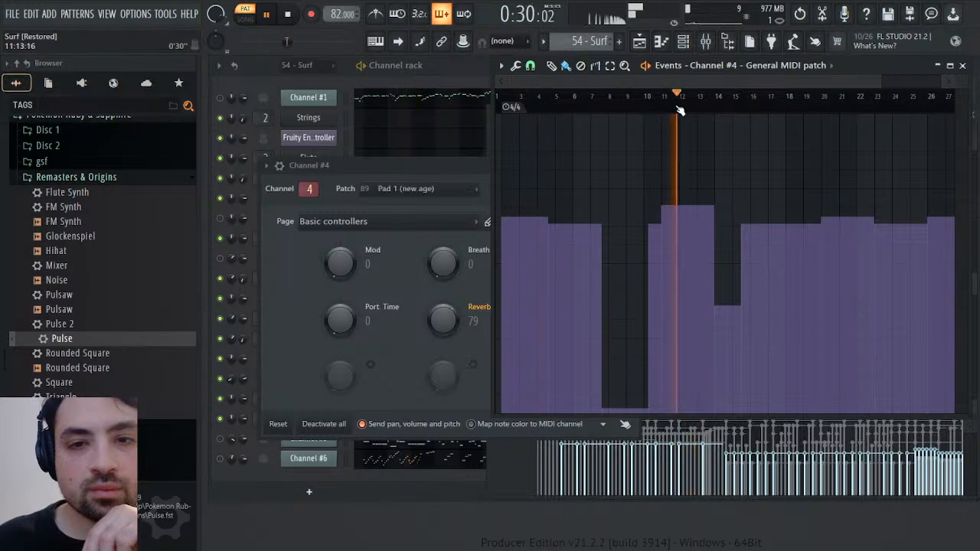
pyautogui.click(538, 108)
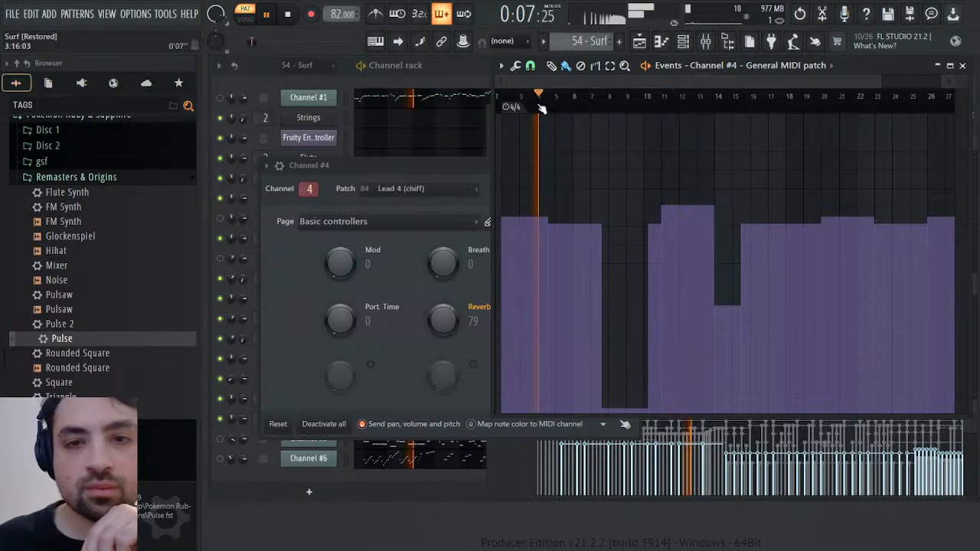
pyautogui.click(684, 108)
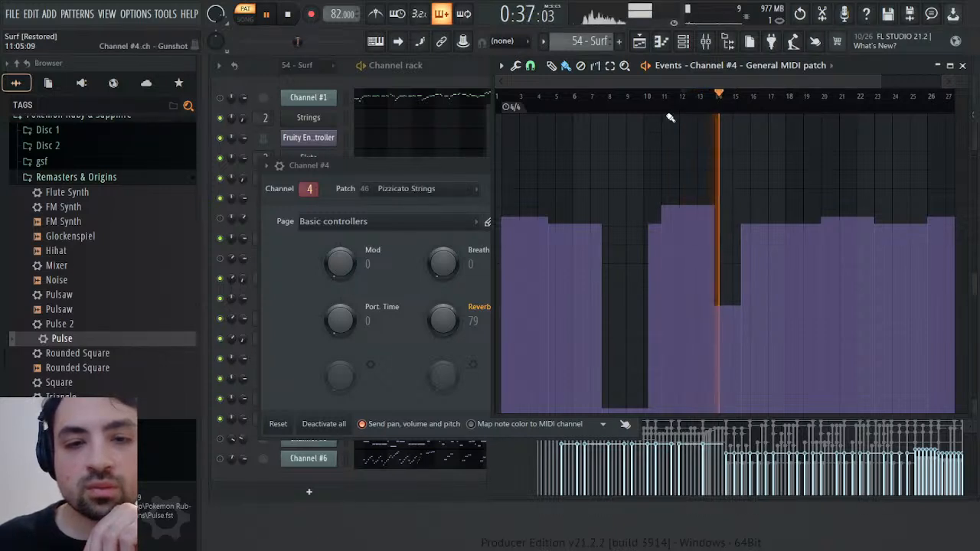
pyautogui.click(677, 104)
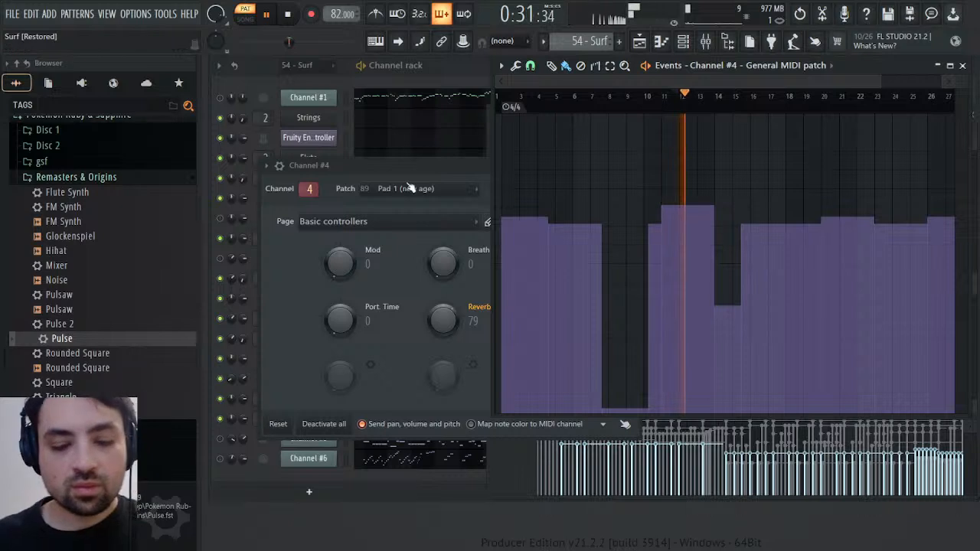
# Stop playback and open Channel #4's miscellaneous functions with its preview keyboard while the Pad 1 (new age) patch is active
pyautogui.press('space')
pyautogui.click(290, 167)
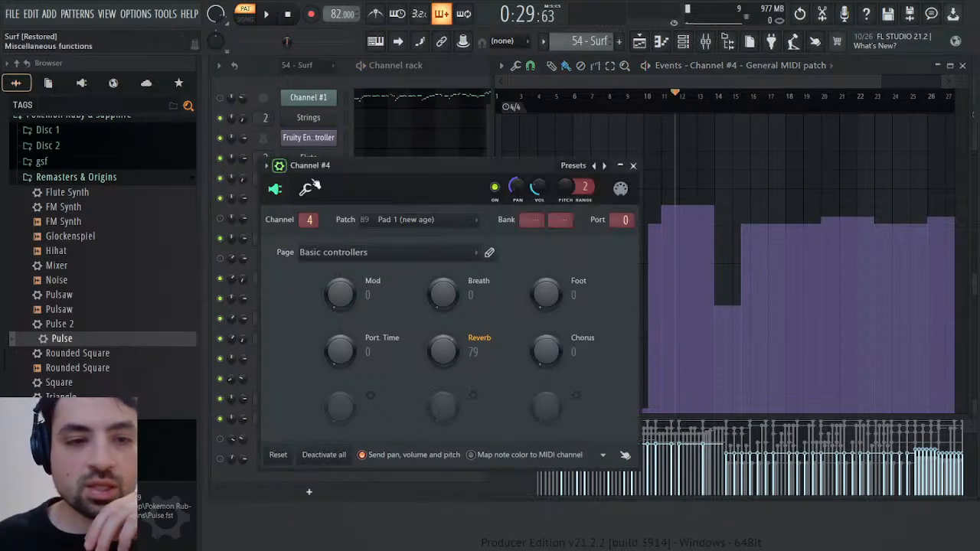
pyautogui.click(306, 191)
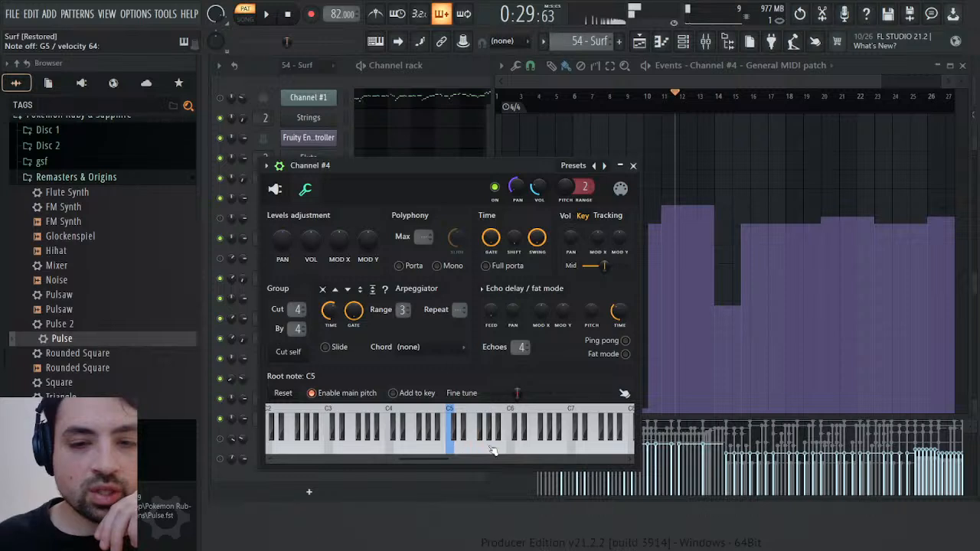
# Close Channel #4's settings and audition its patch changes between bars 3 and 20 of 54 - Surf
pyautogui.click(634, 166)
pyautogui.press('space')
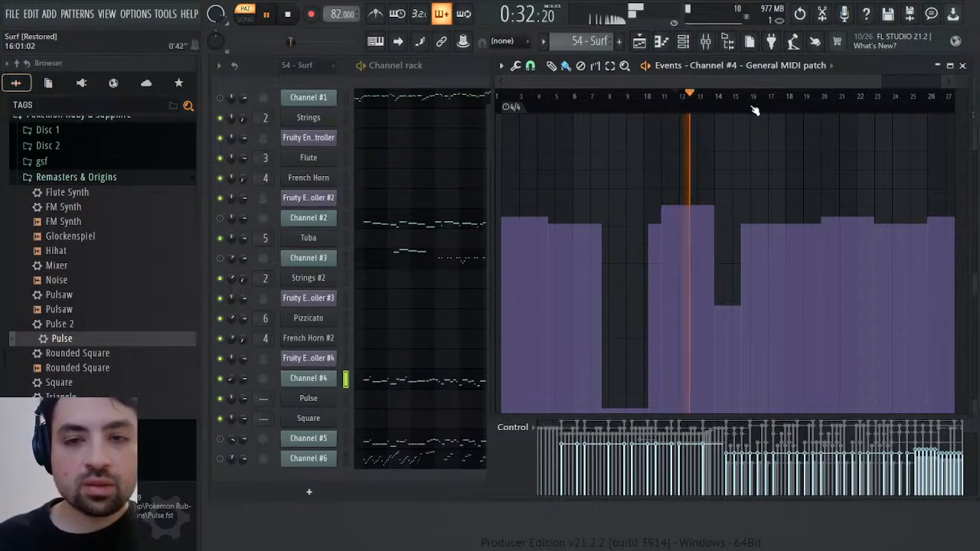
pyautogui.click(737, 96)
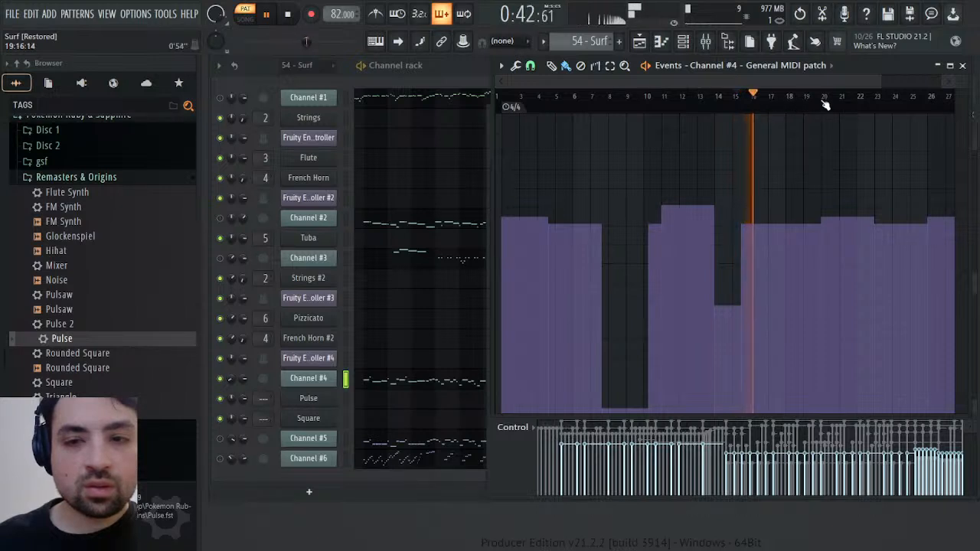
pyautogui.click(823, 101)
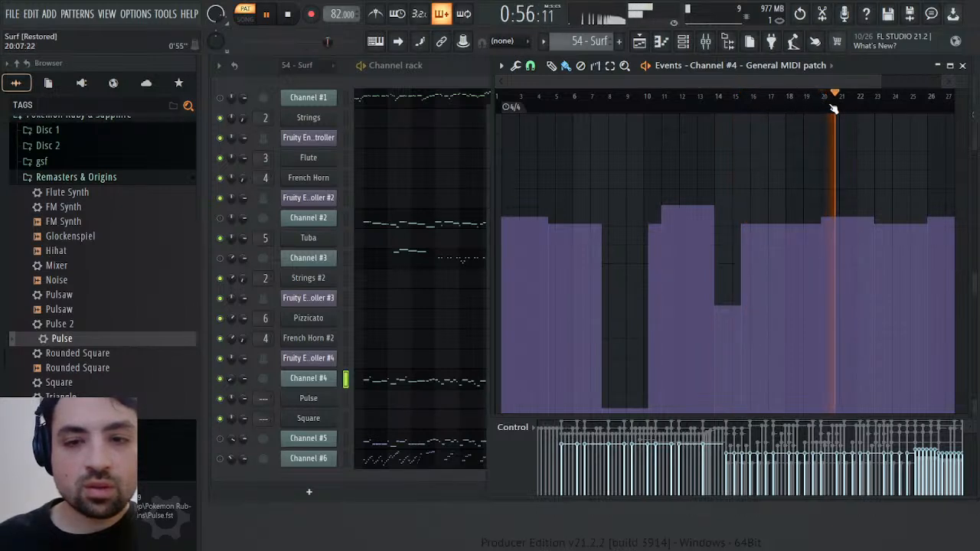
pyautogui.click(671, 95)
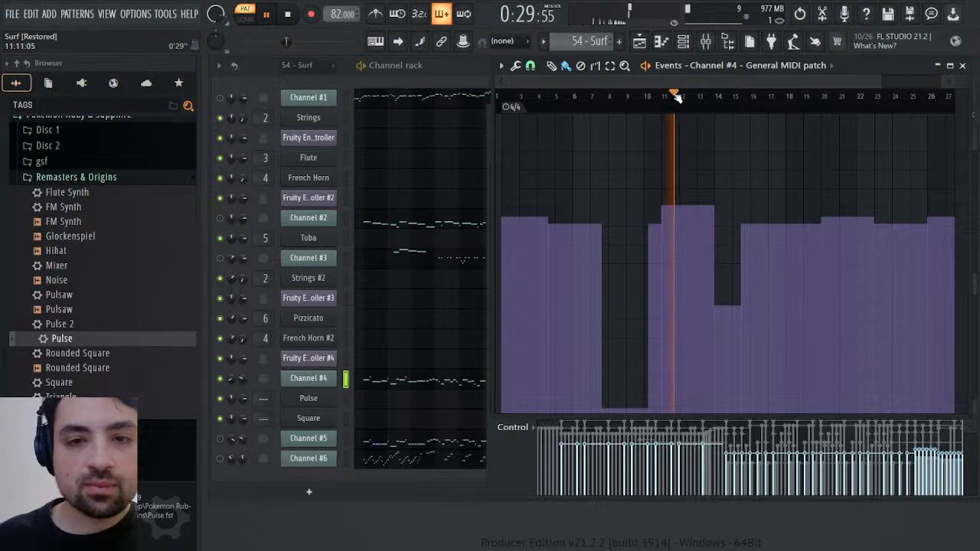
pyautogui.click(535, 95)
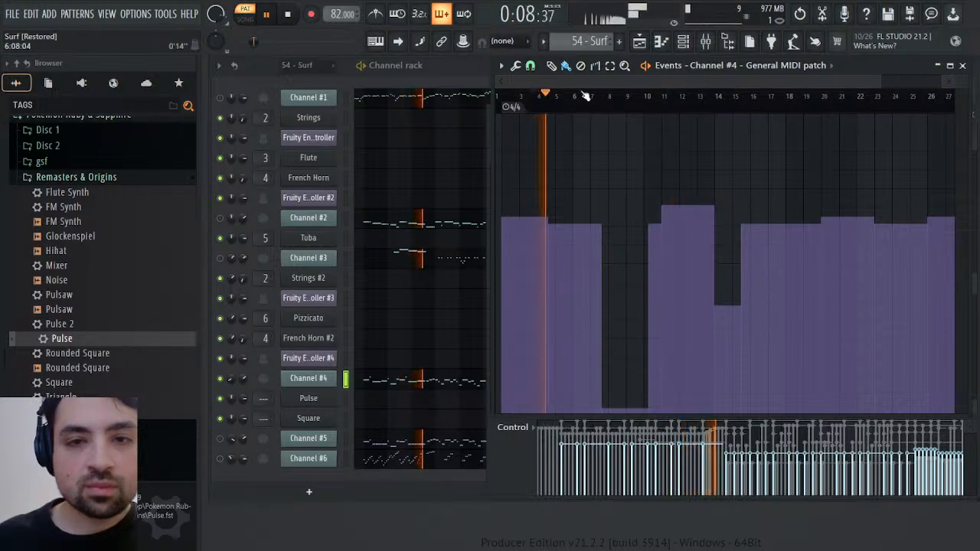
pyautogui.click(666, 95)
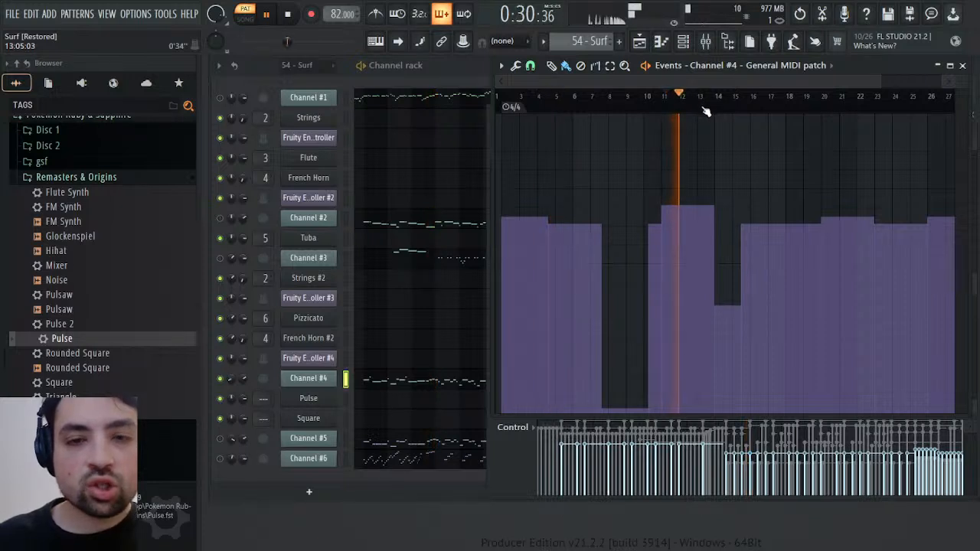
# Compare Channel #4's sound around bars 21 to 24 with its Pad 1 section around bars 12 to 13
pyautogui.click(840, 97)
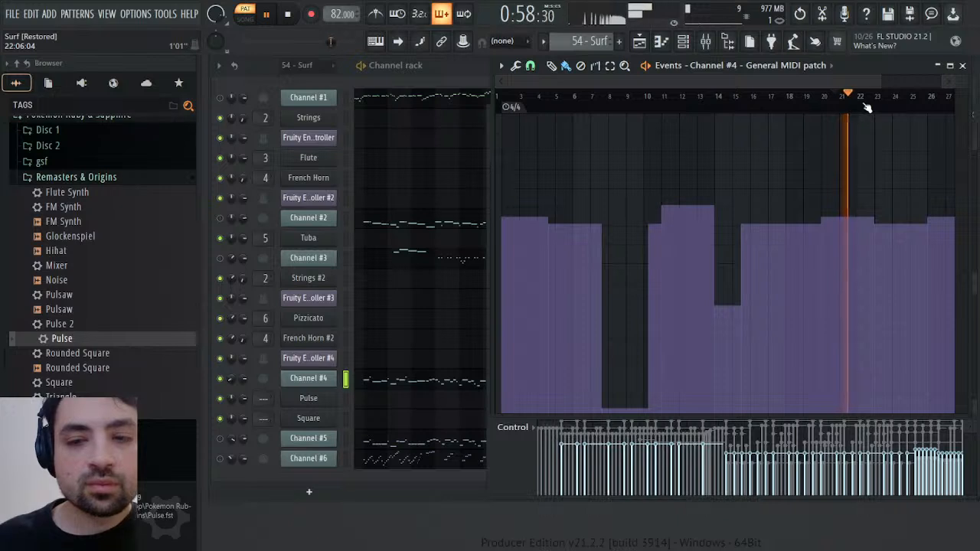
pyautogui.click(872, 108)
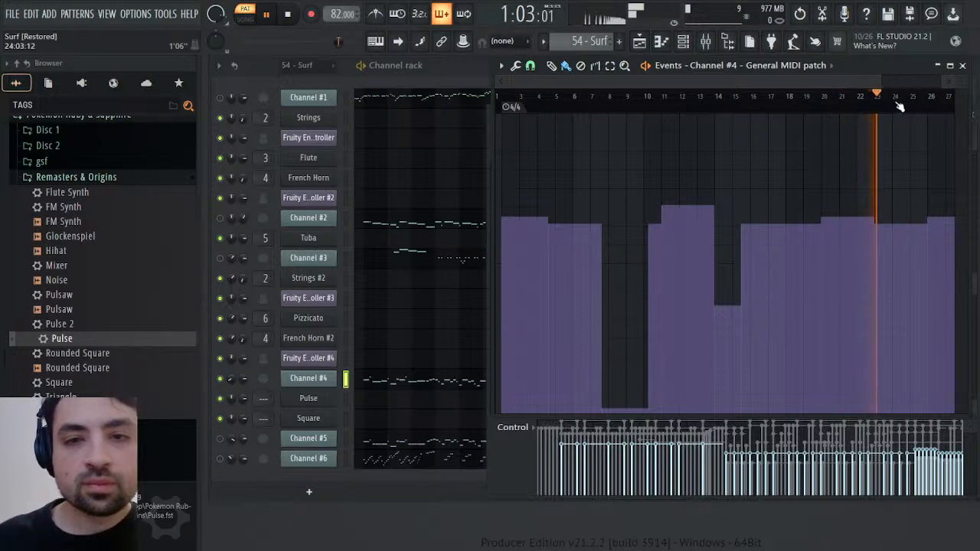
pyautogui.click(846, 108)
pyautogui.click(689, 108)
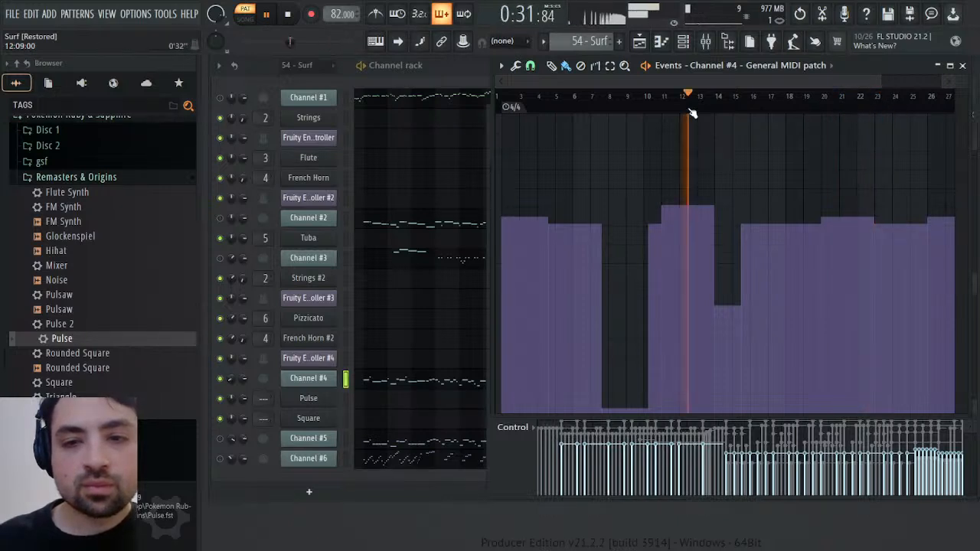
pyautogui.click(841, 108)
pyautogui.click(945, 108)
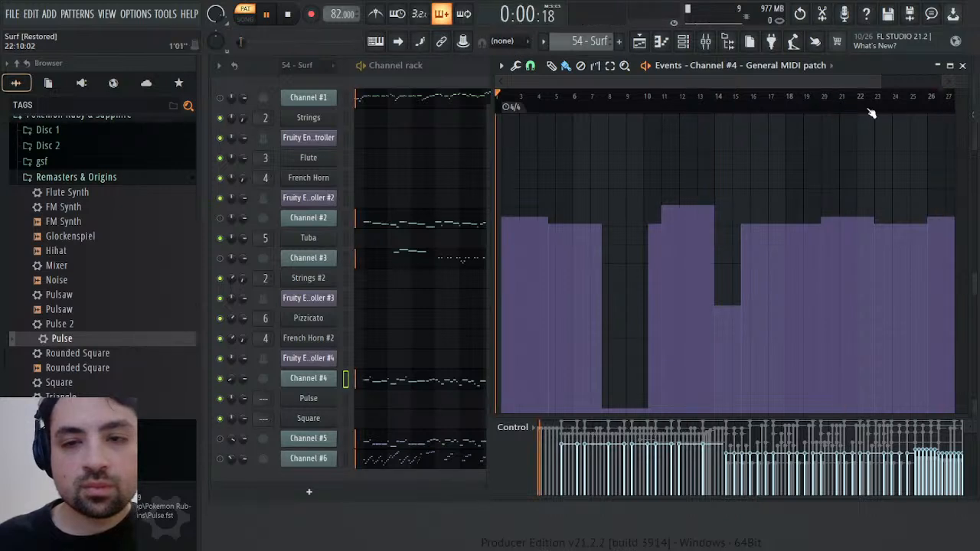
pyautogui.click(684, 96)
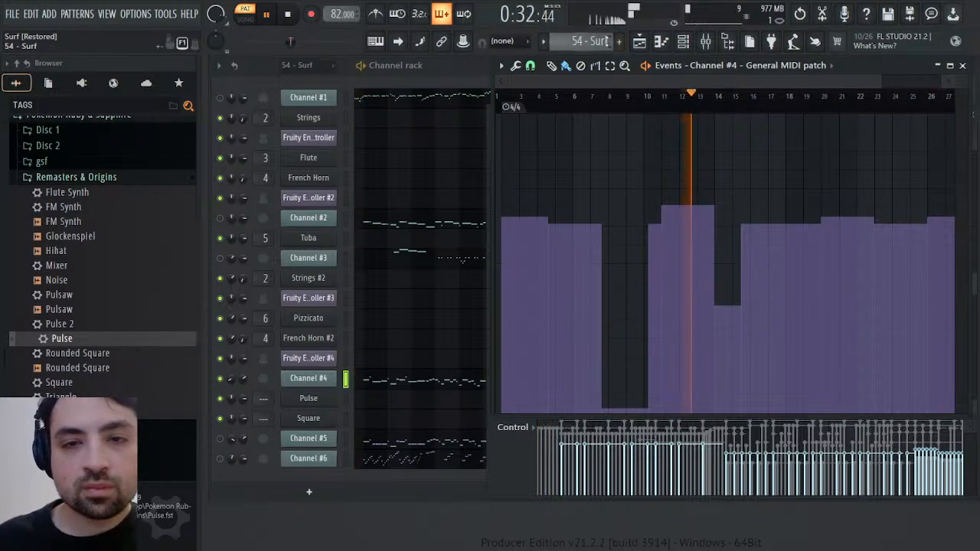
# Compare the Synths pattern's Pulse with 54 - Surf's Channel #4 around bars 12 to 13, and stop playback
pyautogui.scroll(-2, 605, 41)
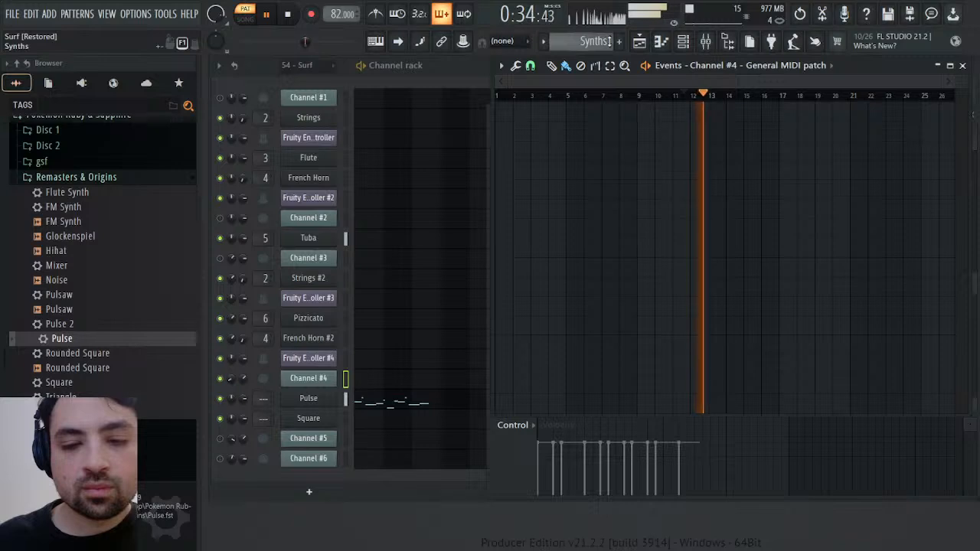
pyautogui.scroll(2, 610, 41)
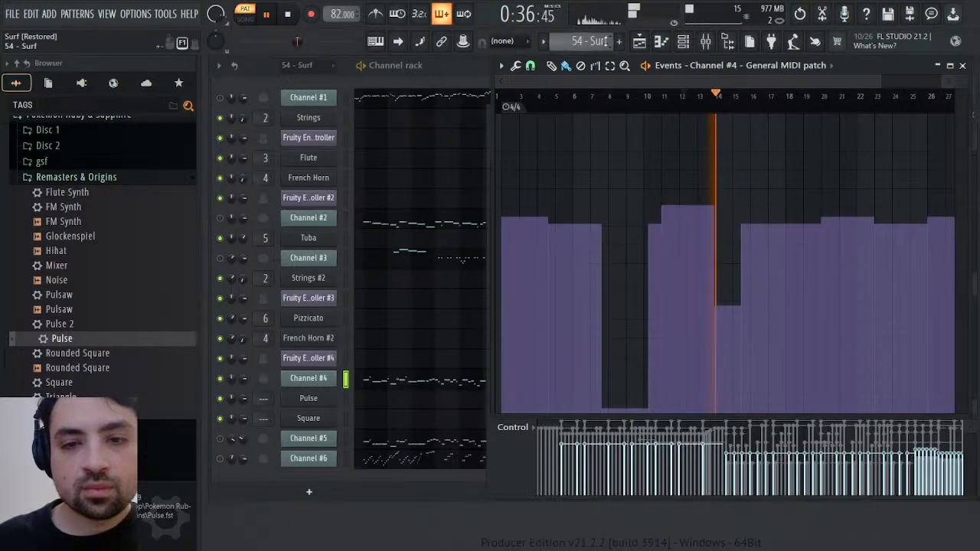
pyautogui.press('space')
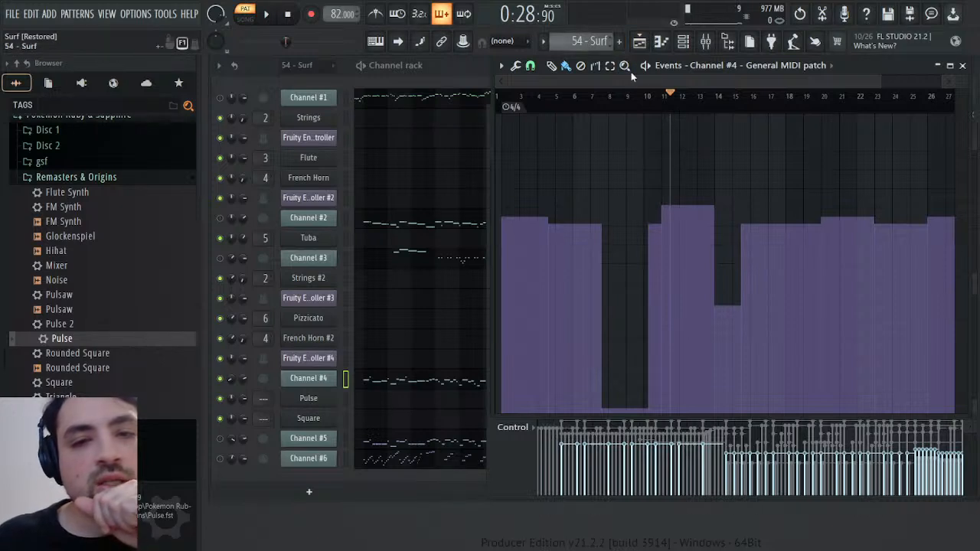
# Switch to the Synths pattern, open Pulse's piano roll and briefly play its notes around bar 11
pyautogui.click(614, 81)
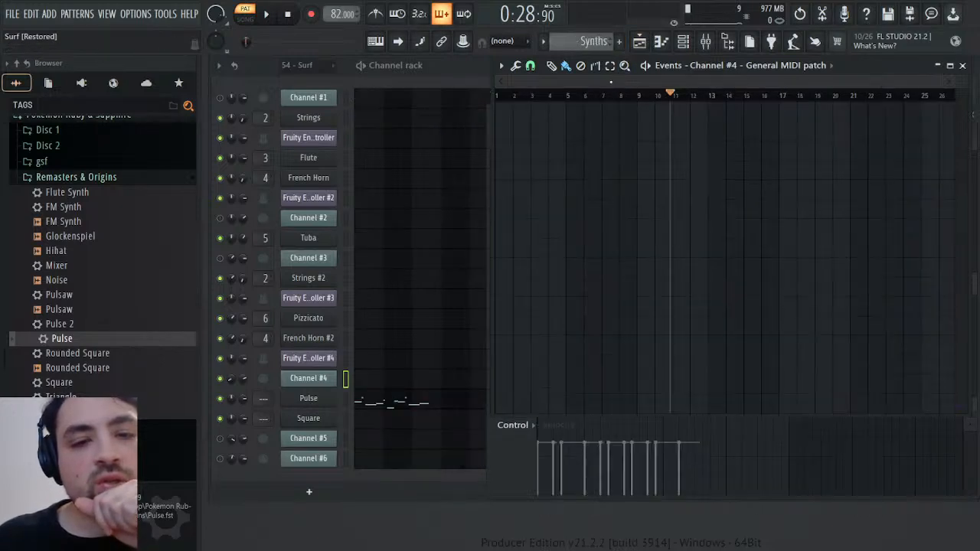
pyautogui.click(411, 405)
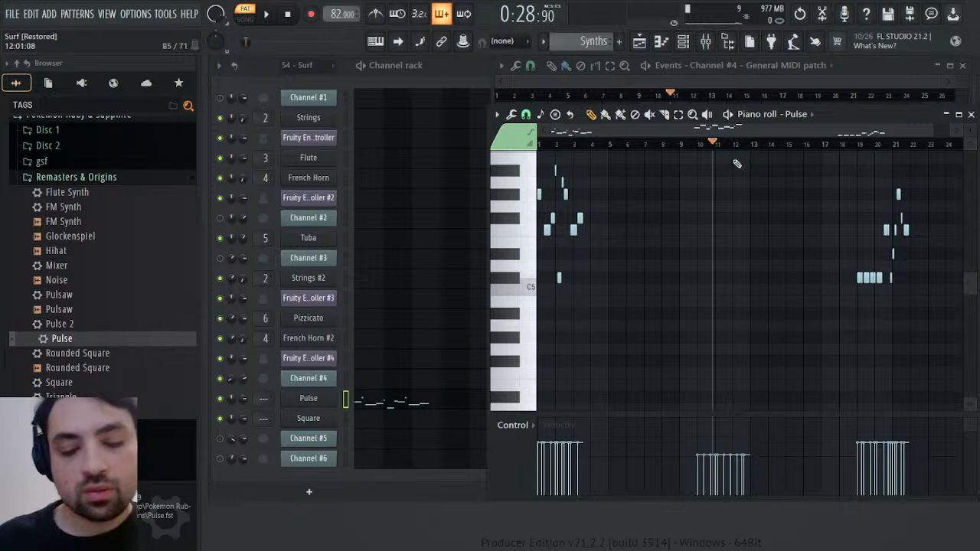
pyautogui.press('space')
pyautogui.press('space')
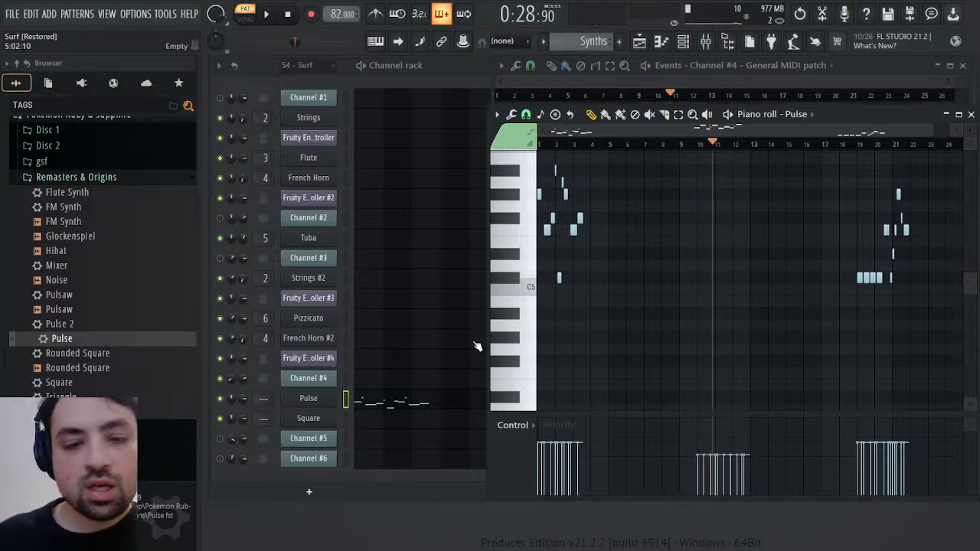
# Open Pulse's Operator 1 volume envelope and display the event automation for its sustain level offset
pyautogui.click(327, 402)
pyautogui.click(299, 150)
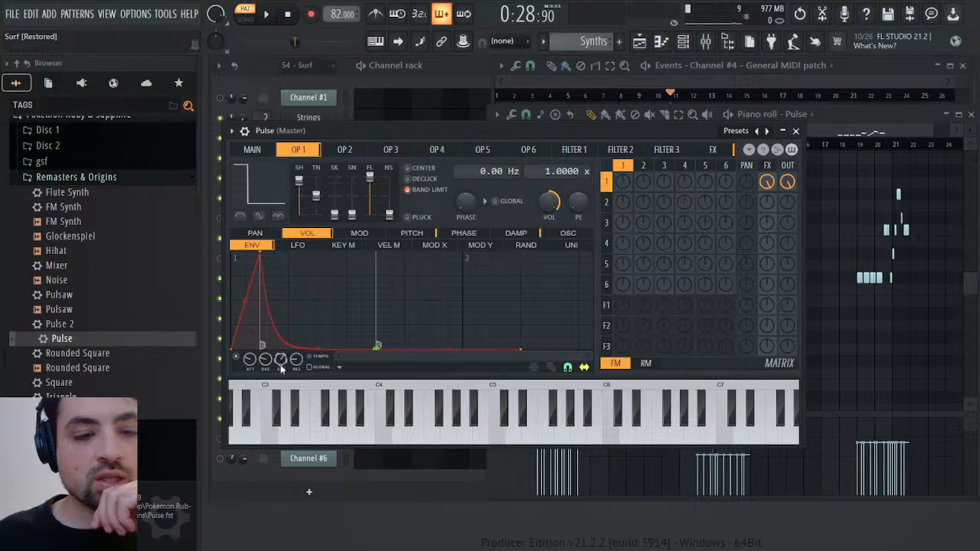
pyautogui.click(304, 372)
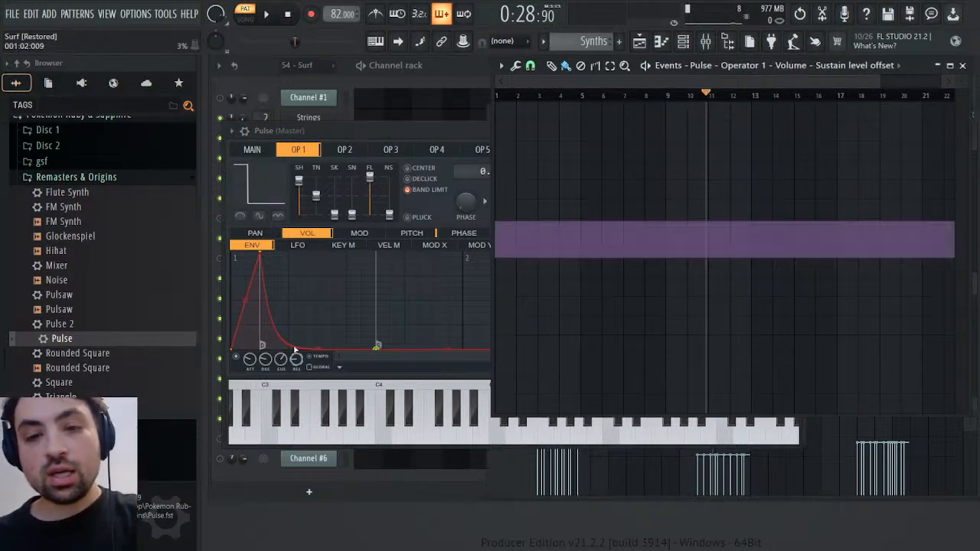
# During playback, lower Pulse's Operator 1 sustain level offset from about bar 10 and raise it again around bar 14
pyautogui.press('space')
pyautogui.click(669, 95)
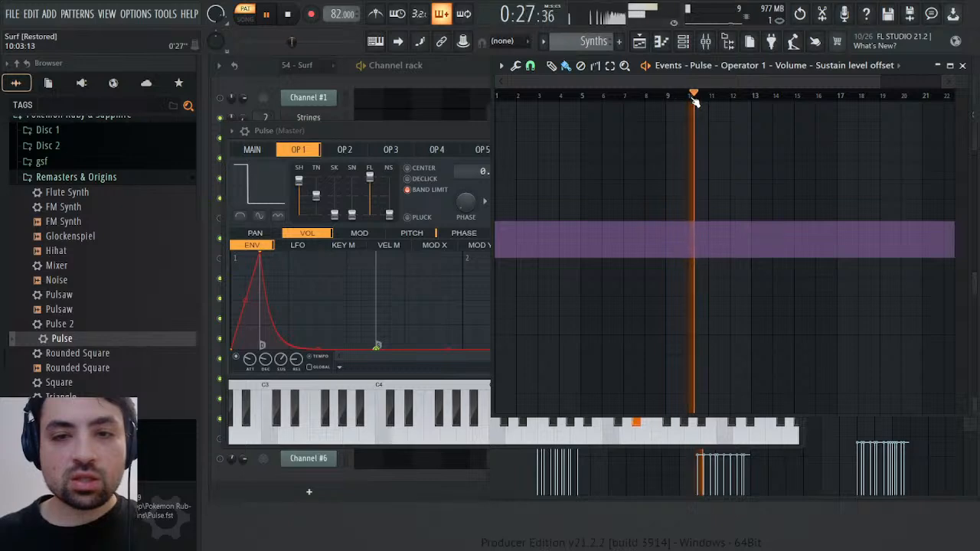
pyautogui.click(690, 96)
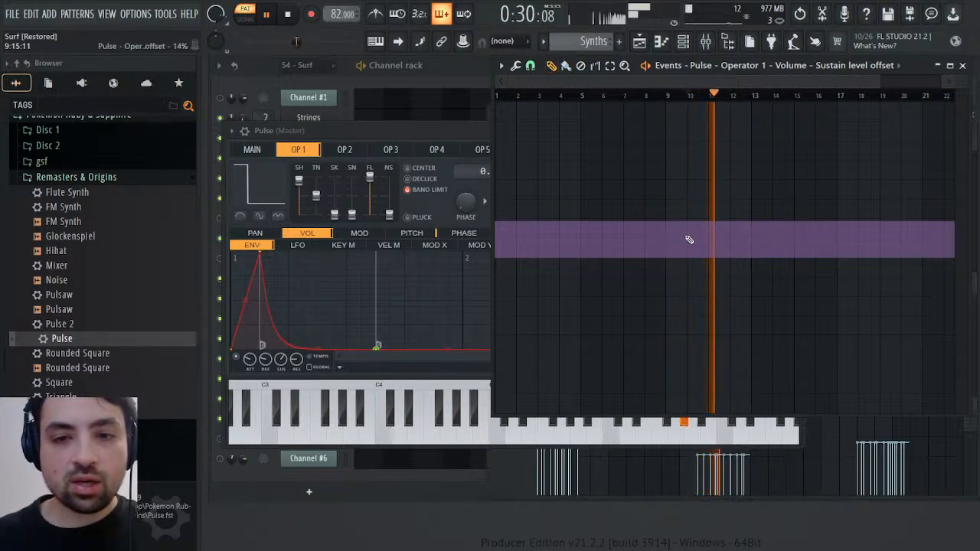
pyautogui.click(691, 240)
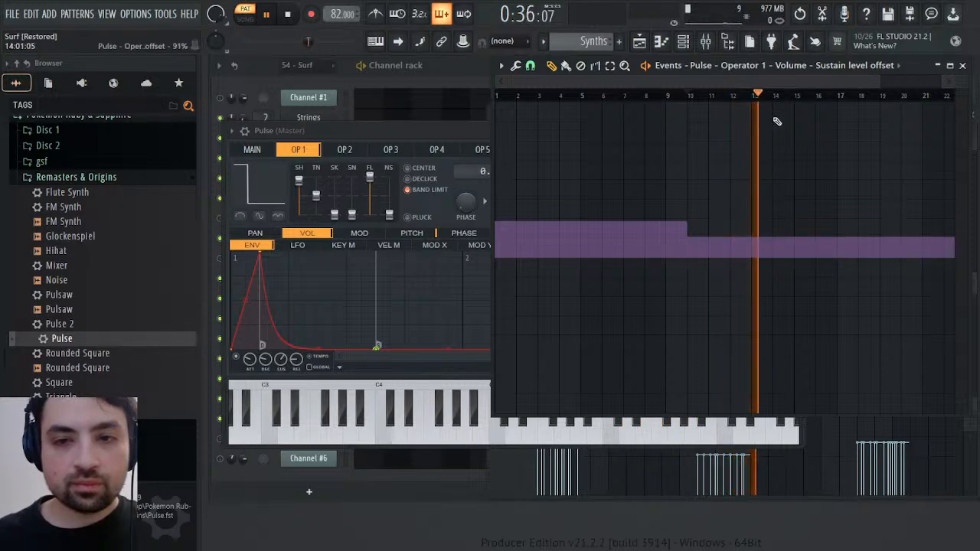
pyautogui.click(772, 220)
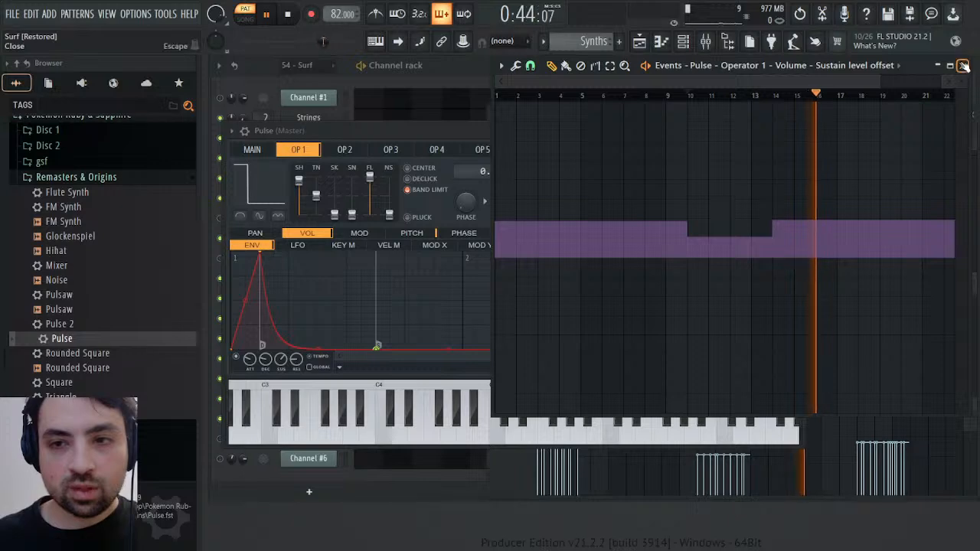
# Stop playback, return to the 54 - Surf pattern, and close Pulse's event, plugin and piano roll windows
pyautogui.click(963, 65)
pyautogui.press('space')
pyautogui.scroll(2, 596, 36)
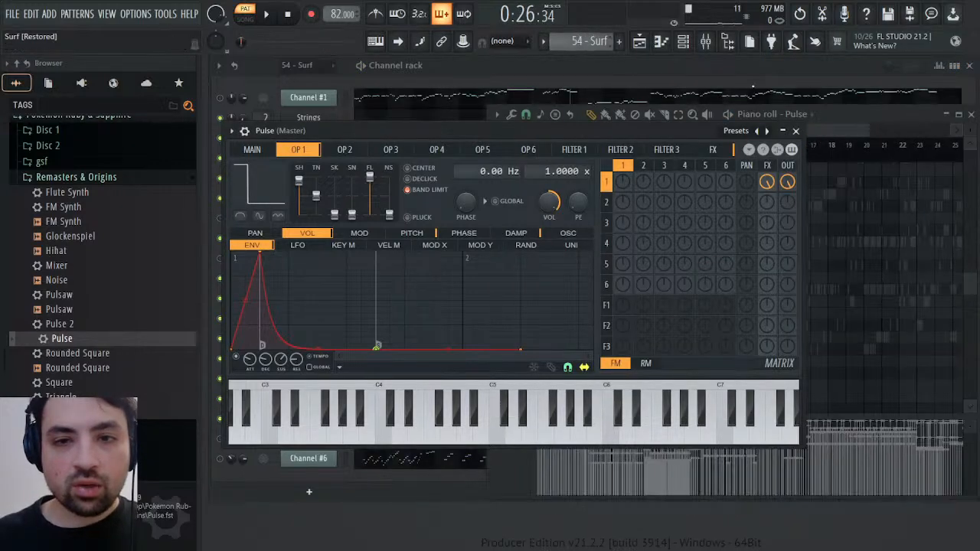
pyautogui.click(797, 130)
pyautogui.click(972, 114)
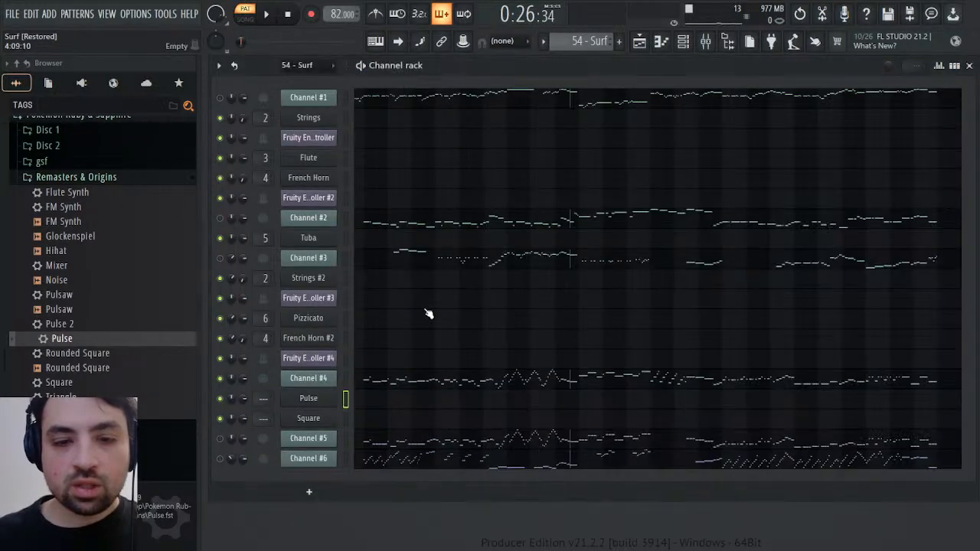
# Open Channel #4's piano roll at full size and play it from between bars 4 and 5
pyautogui.click(431, 382)
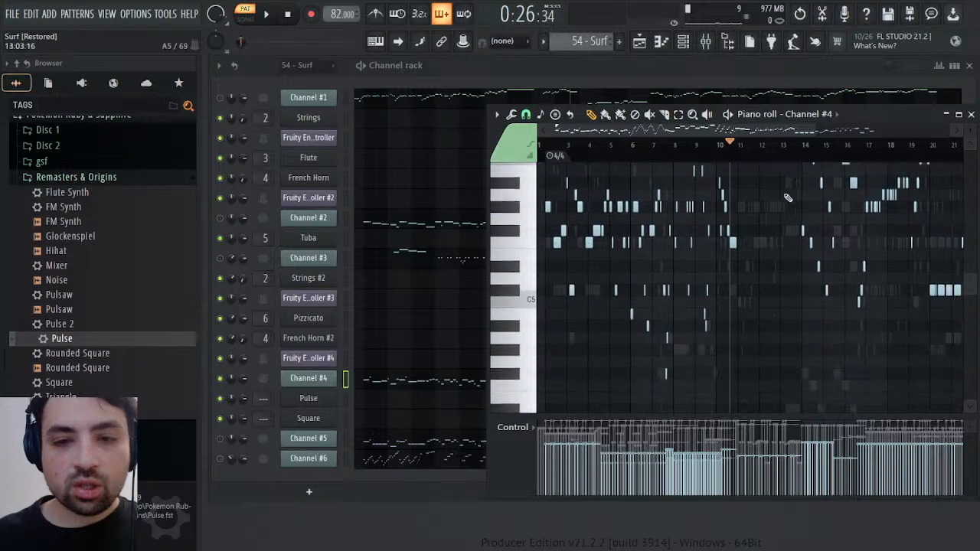
pyautogui.doubleClick(878, 112)
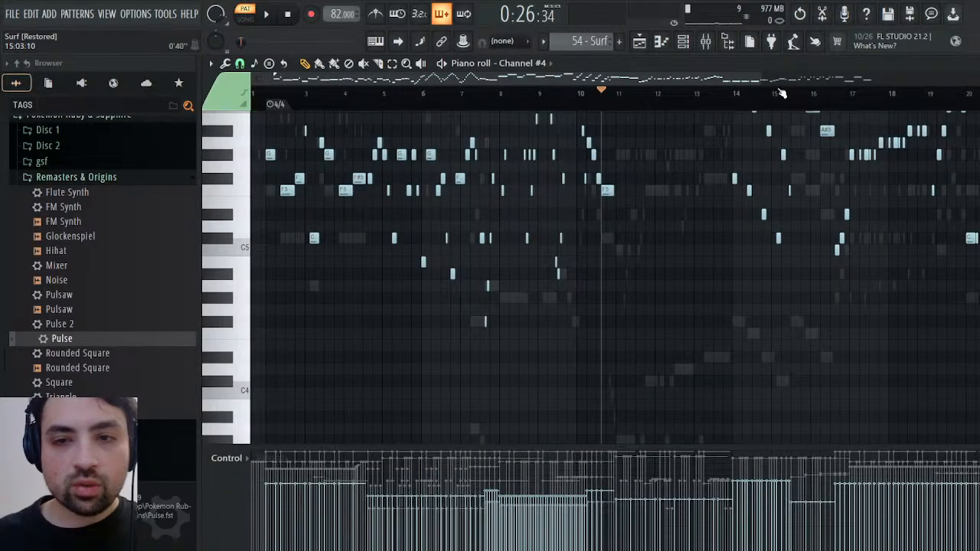
pyautogui.moveTo(762, 79); pyautogui.dragTo(544, 79)
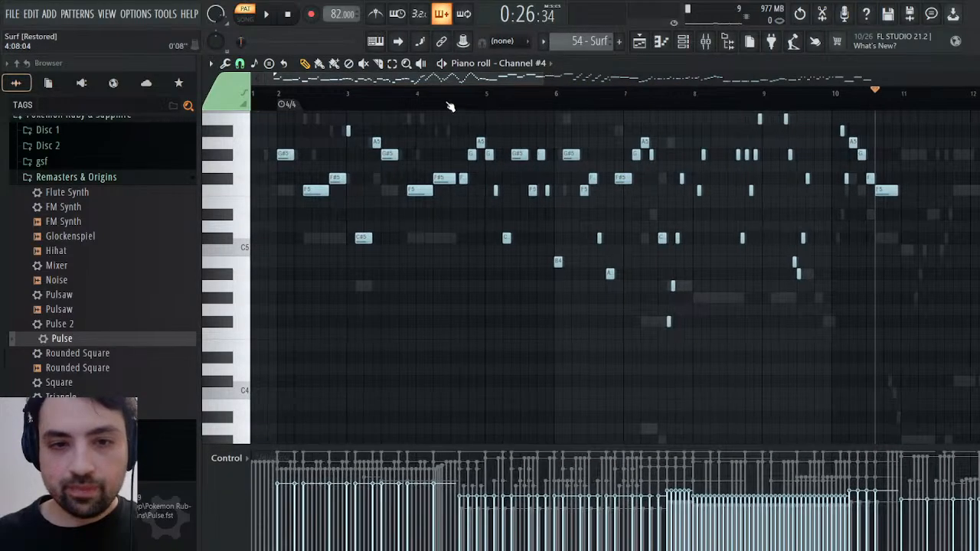
pyautogui.click(445, 91)
pyautogui.press('space')
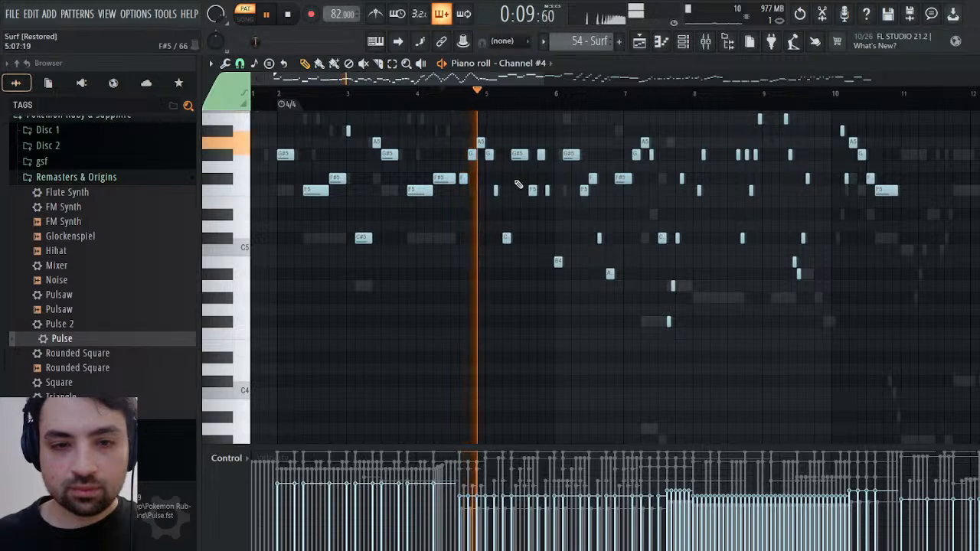
# Select Channel #4's notes from about the middle of bar 4 to the end of bar 10, including the high arpeggios
pyautogui.scroll(3, 491, 199)
pyautogui.moveTo(463, 197); pyautogui.dragTo(848, 433)
pyautogui.scroll(4, 804, 360)
pyautogui.moveTo(687, 294); pyautogui.dragTo(866, 168)
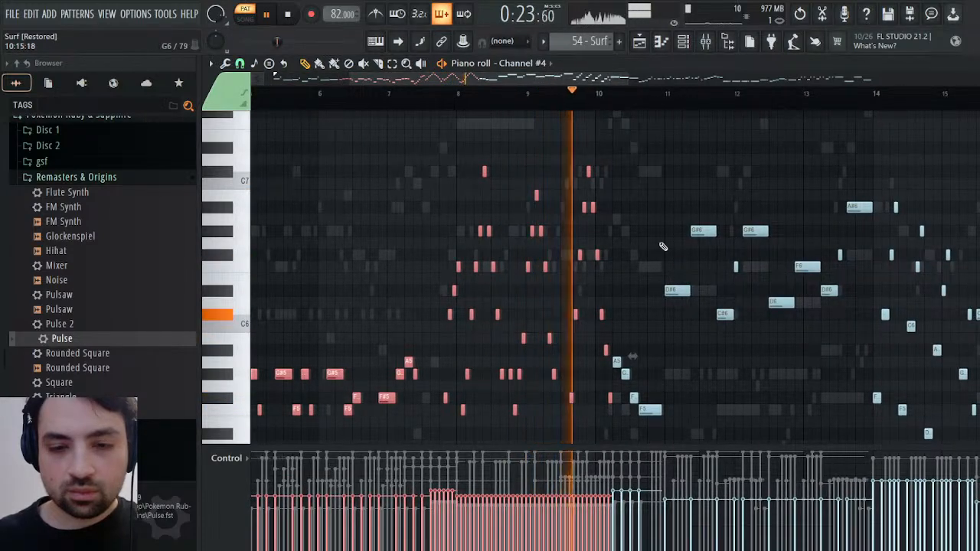
pyautogui.scroll(-2, 659, 253)
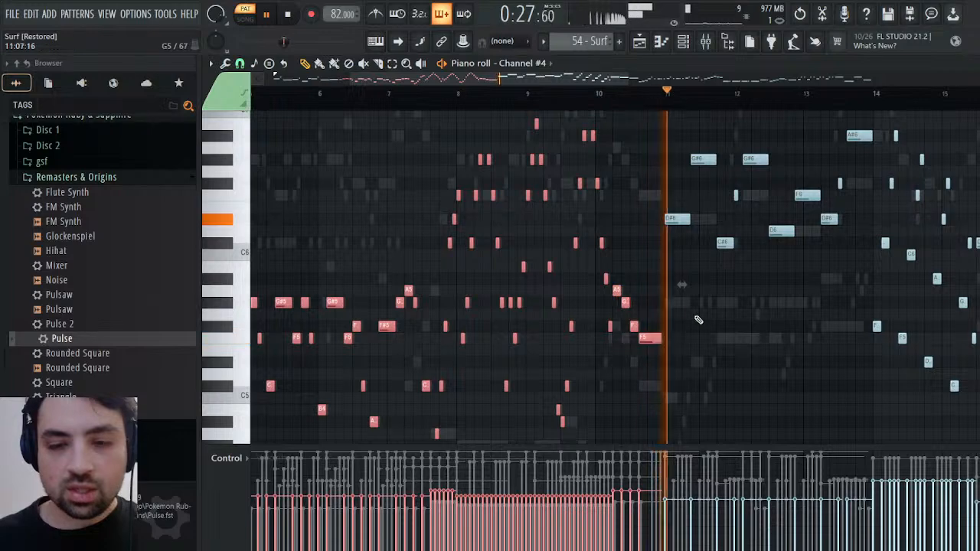
# Audition Channel #4 from about bar 14 and add the long C#6, C6 and A#5 notes in bars 15 to 16 to the selection
pyautogui.scroll(4, 689, 322)
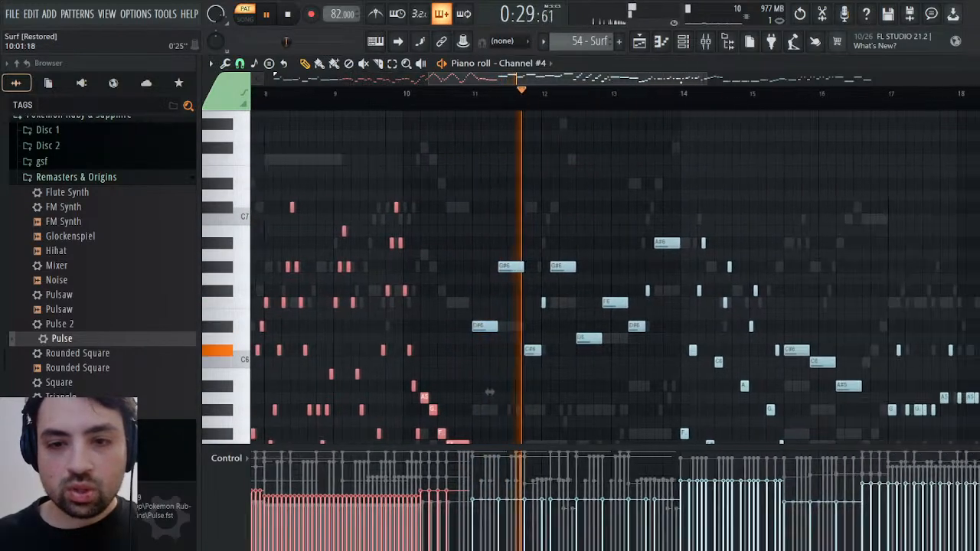
pyautogui.click(590, 92)
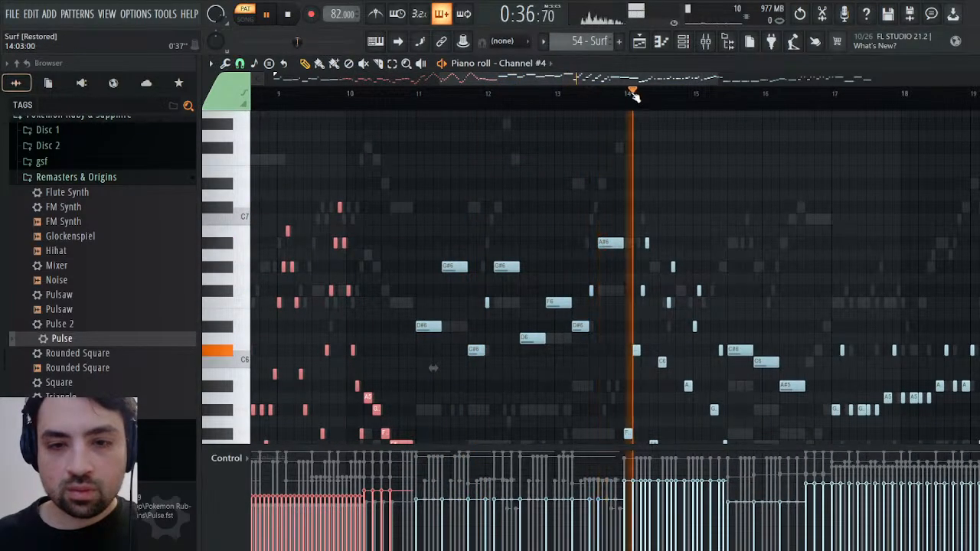
pyautogui.scroll(-1, 651, 184)
pyautogui.scroll(-2, 682, 181)
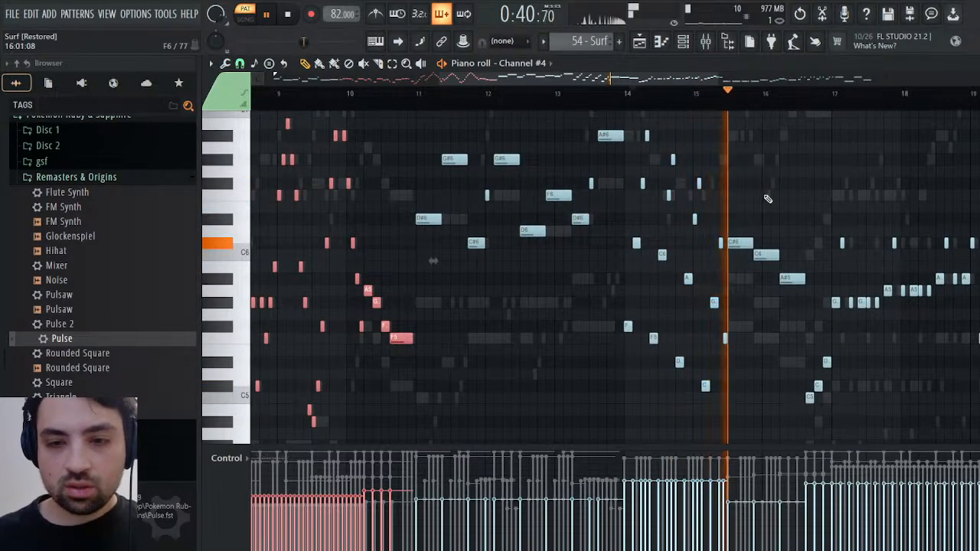
pyautogui.moveTo(733, 216); pyautogui.dragTo(798, 328)
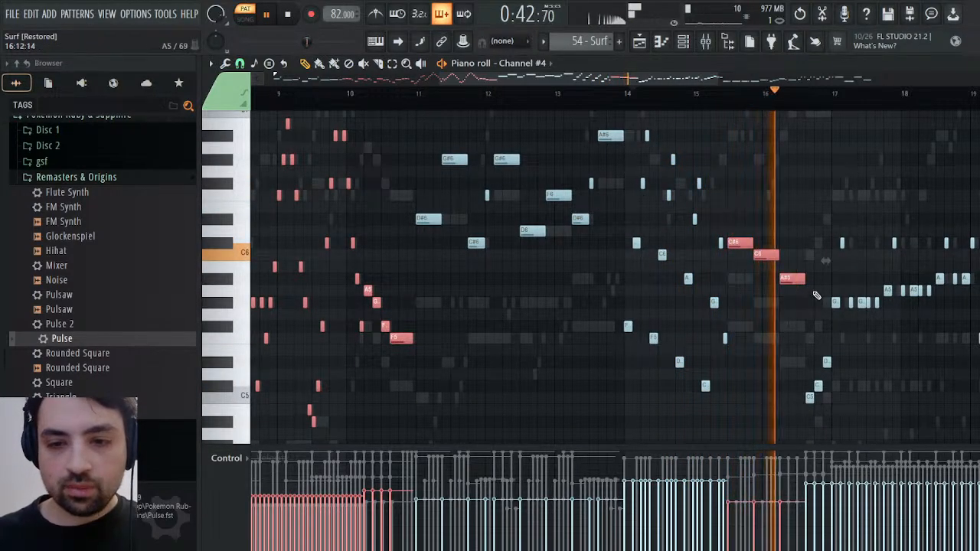
# Add Channel #4's notes from the second half of bar 16 through the end of bar 19 to the selection
pyautogui.moveTo(811, 410); pyautogui.dragTo(845, 361)
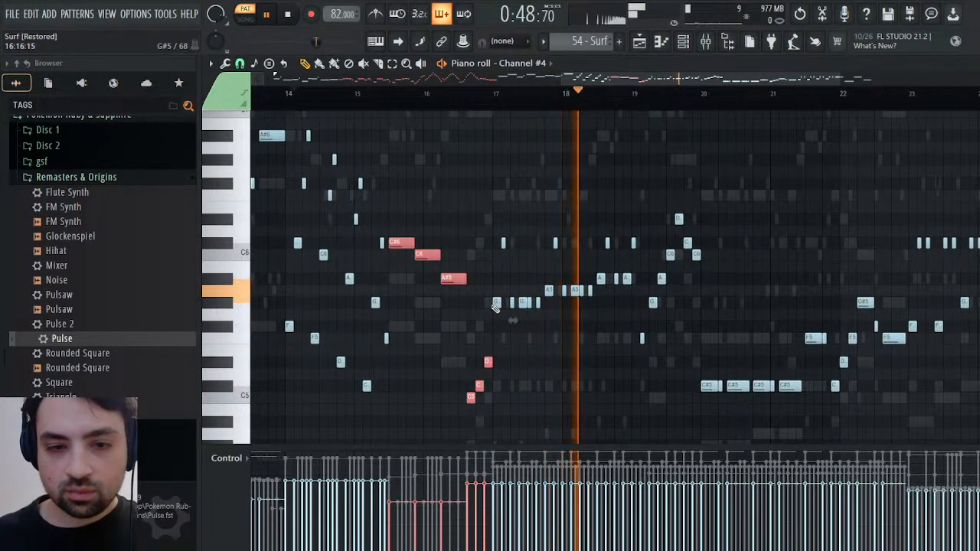
pyautogui.moveTo(497, 305); pyautogui.dragTo(637, 208)
pyautogui.moveTo(643, 341); pyautogui.dragTo(726, 208)
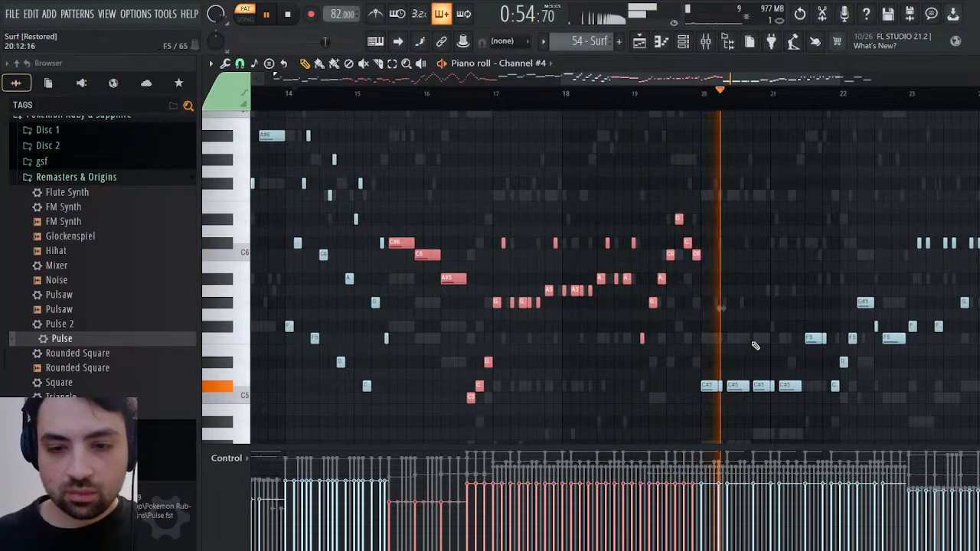
# Audition Channel #4 from about bar 21 and add the notes from bar 23 to the end of bar 25 to the selection
pyautogui.click(818, 94)
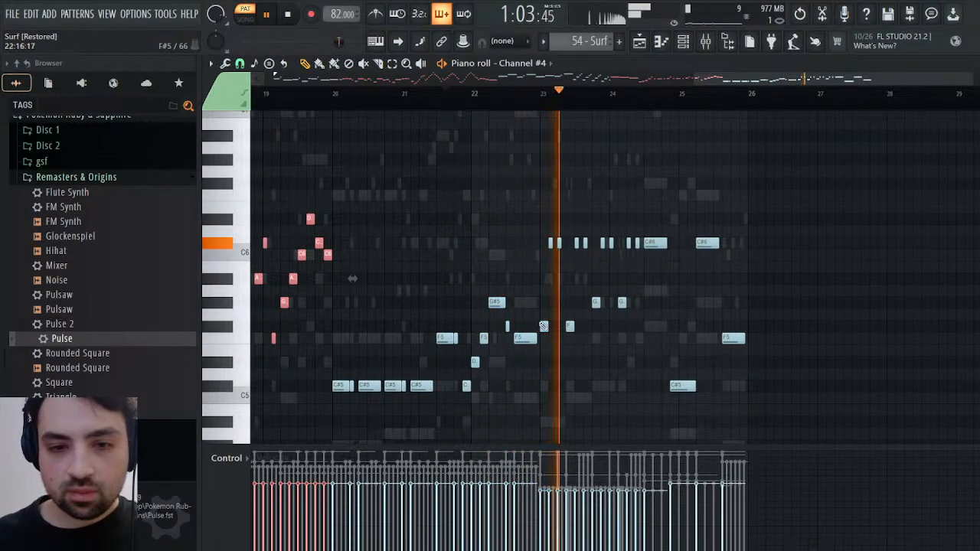
pyautogui.moveTo(545, 331); pyautogui.dragTo(786, 138)
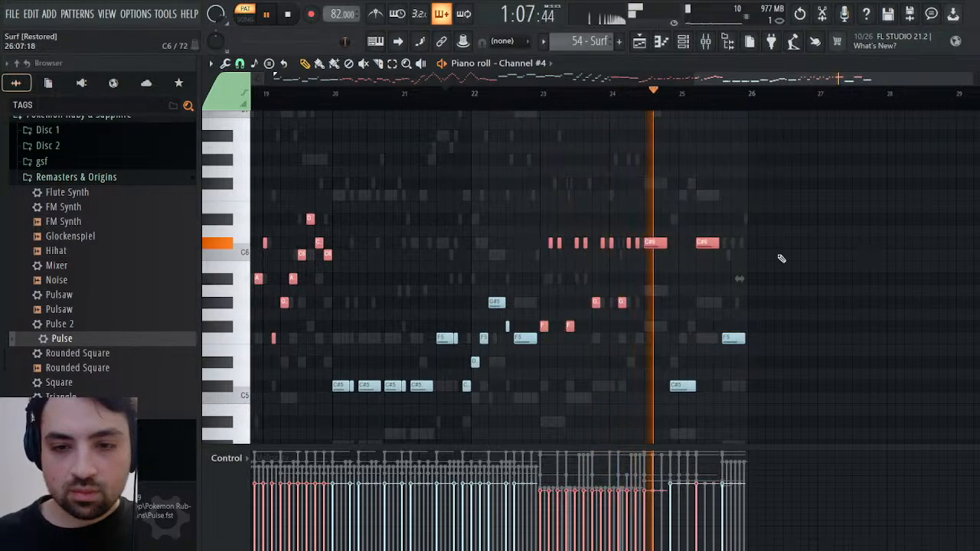
pyautogui.moveTo(737, 335); pyautogui.dragTo(666, 396)
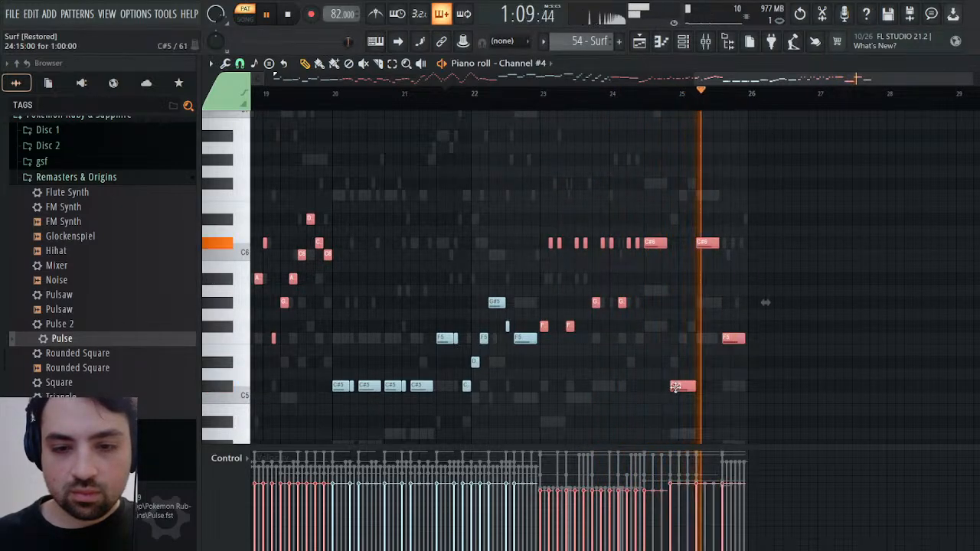
# Set the playhead at the first selected note in bar 4 and copy the selection into Square's piano roll in the Synths pattern
pyautogui.moveTo(809, 80); pyautogui.dragTo(796, 80)
pyautogui.moveTo(867, 79); pyautogui.dragTo(505, 144)
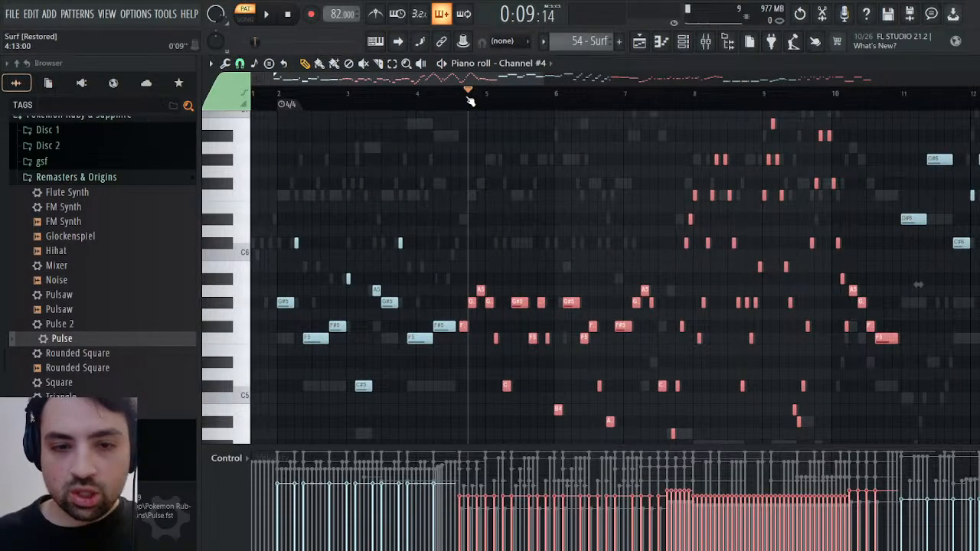
pyautogui.moveTo(470, 102); pyautogui.dragTo(464, 102)
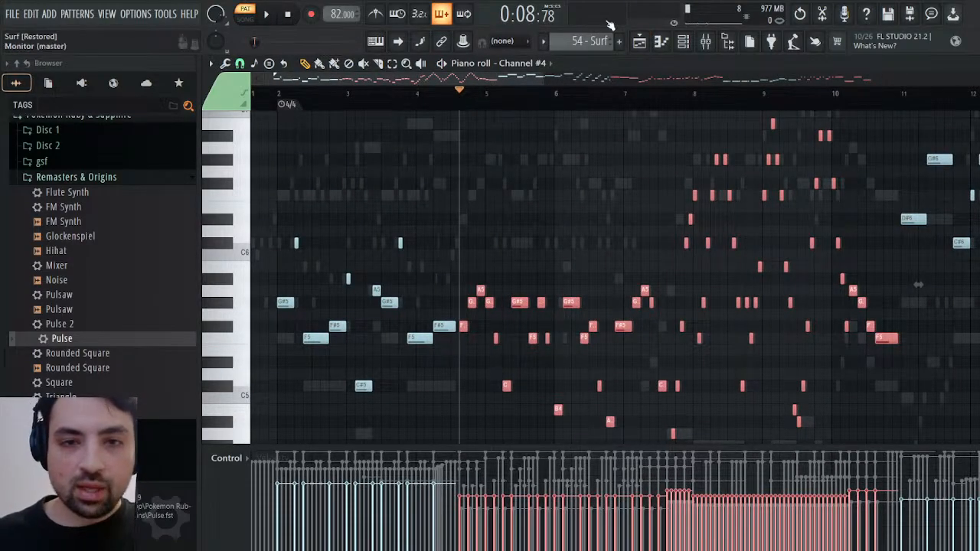
pyautogui.click(617, 82)
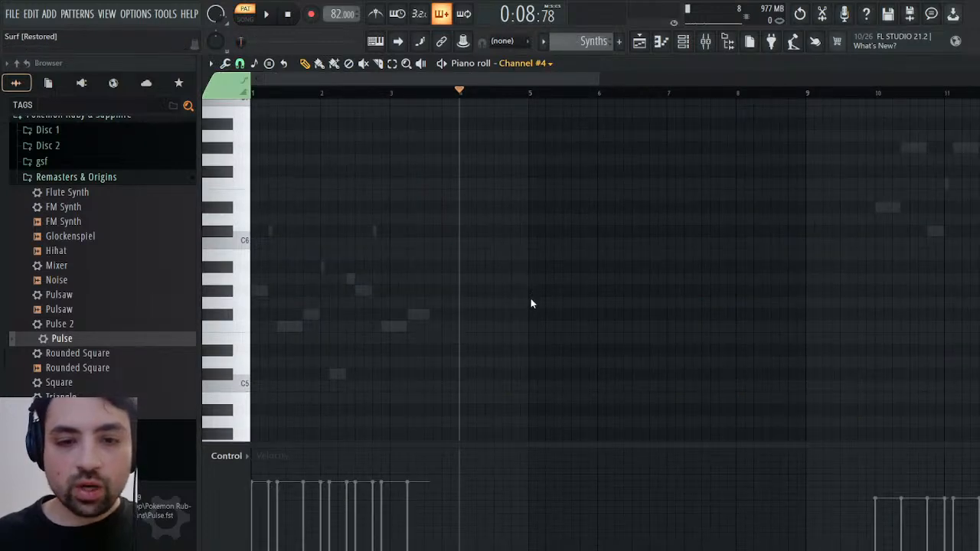
pyautogui.hotkey('ctrl', 'v')
pyautogui.press('space')
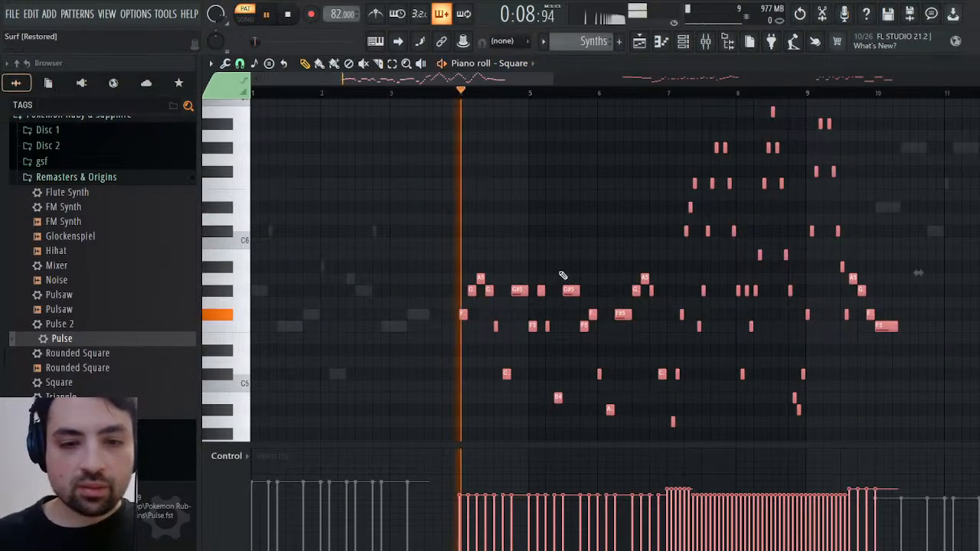
# Shift Square's pasted notes earlier to start just past the middle of bar 3, audition them and close the piano roll
pyautogui.press('space')
pyautogui.moveTo(489, 290); pyautogui.dragTo(463, 290)
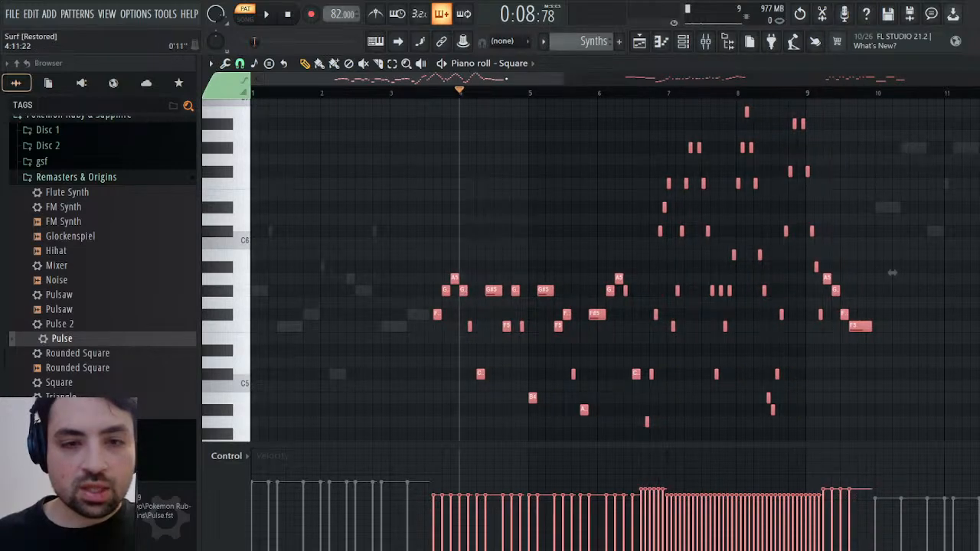
pyautogui.click(434, 95)
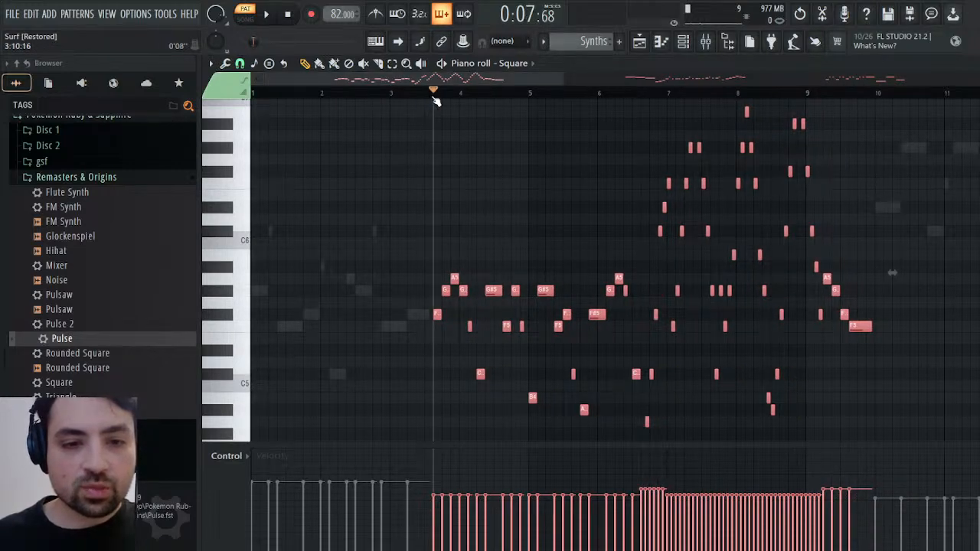
pyautogui.press('space')
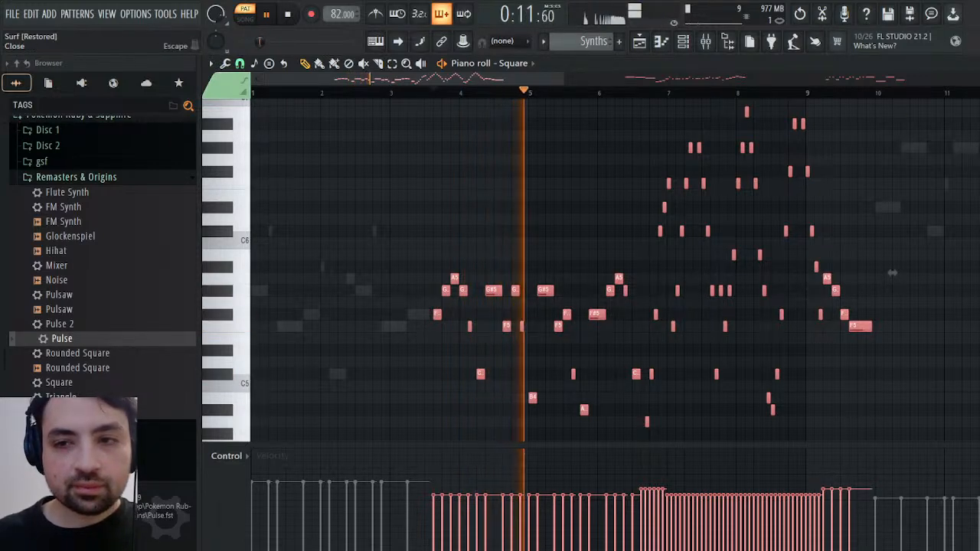
pyautogui.press('Escape')
pyautogui.press('space')
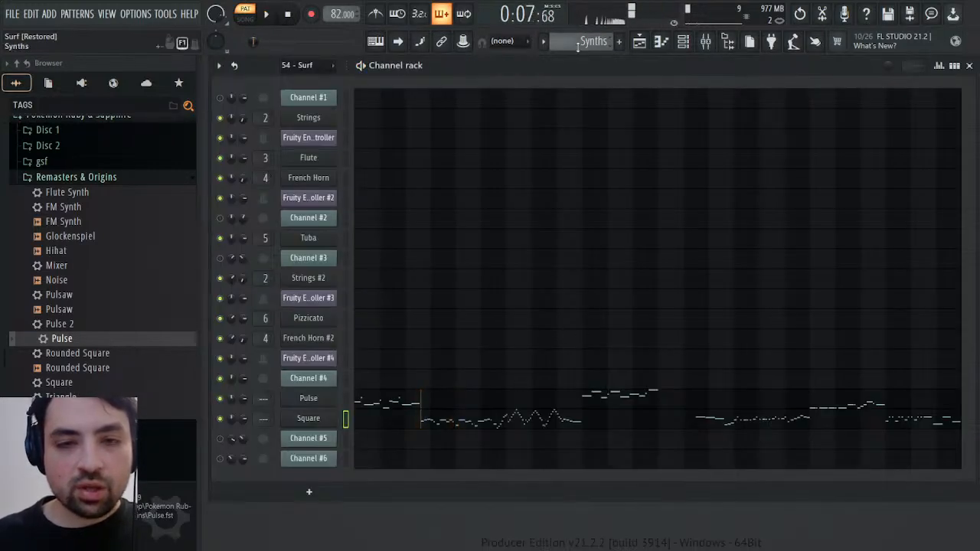
# Return to the 54 - Surf pattern and play it
pyautogui.scroll(3, 586, 43)
pyautogui.scroll(1, 587, 44)
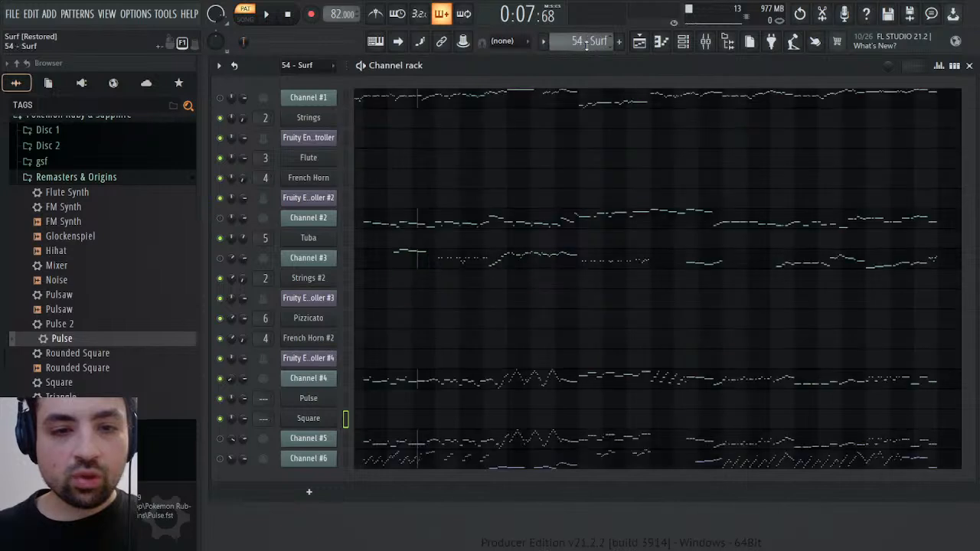
pyautogui.press('space')
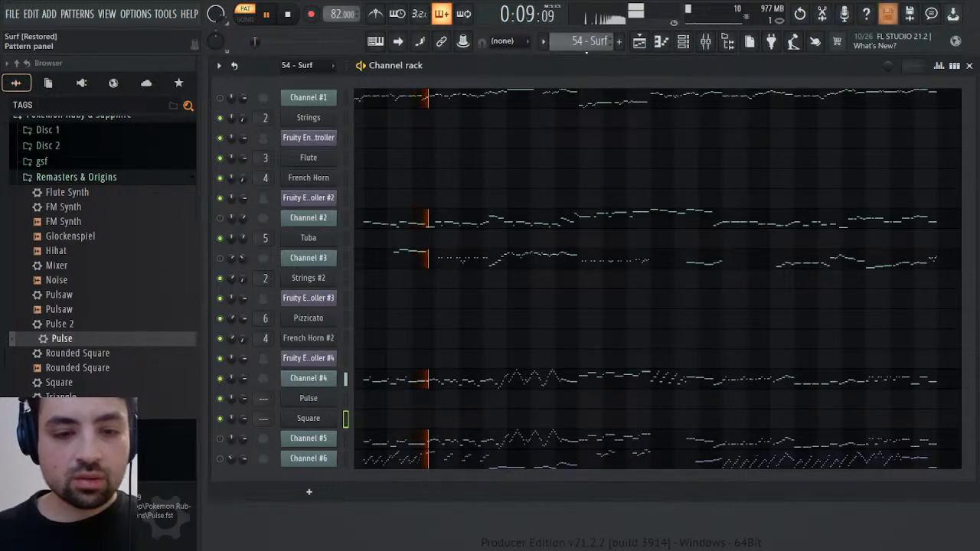
pyautogui.click(320, 443)
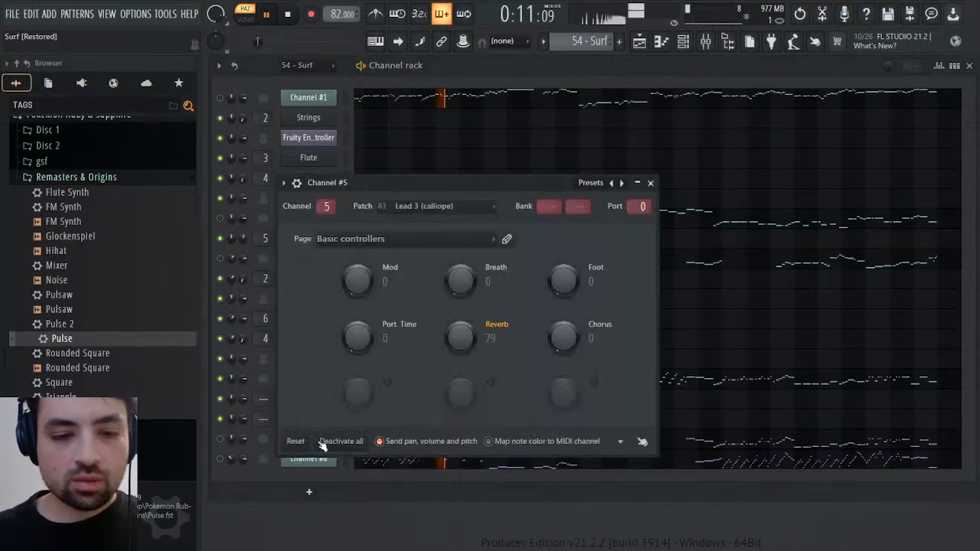
pyautogui.click(439, 240)
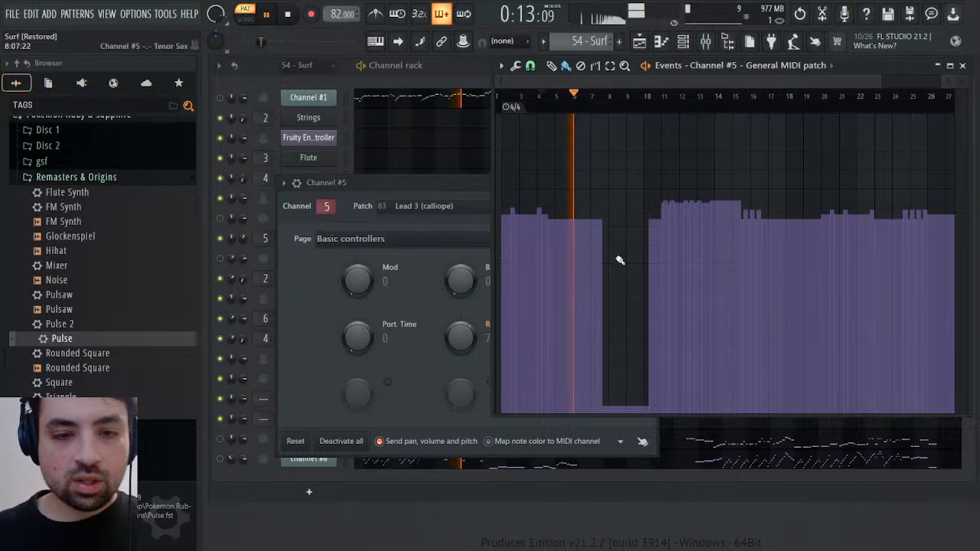
pyautogui.press('space')
pyautogui.moveTo(546, 114); pyautogui.dragTo(553, 106)
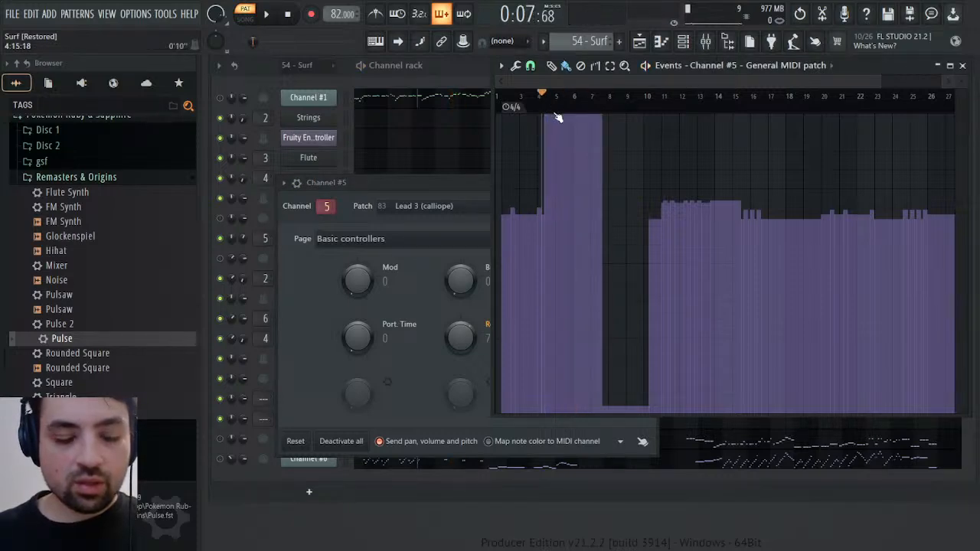
pyautogui.hotkey('ctrl', 'z')
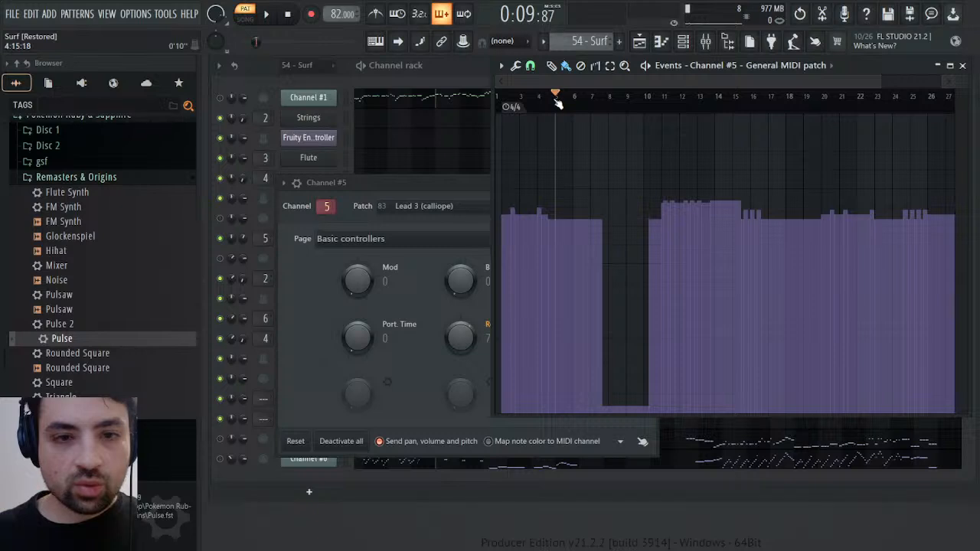
pyautogui.moveTo(346, 189); pyautogui.dragTo(573, 221)
# Open Channel #4's General MIDI patch events and play the pattern from about the middle of bar 4
pyautogui.click(310, 378)
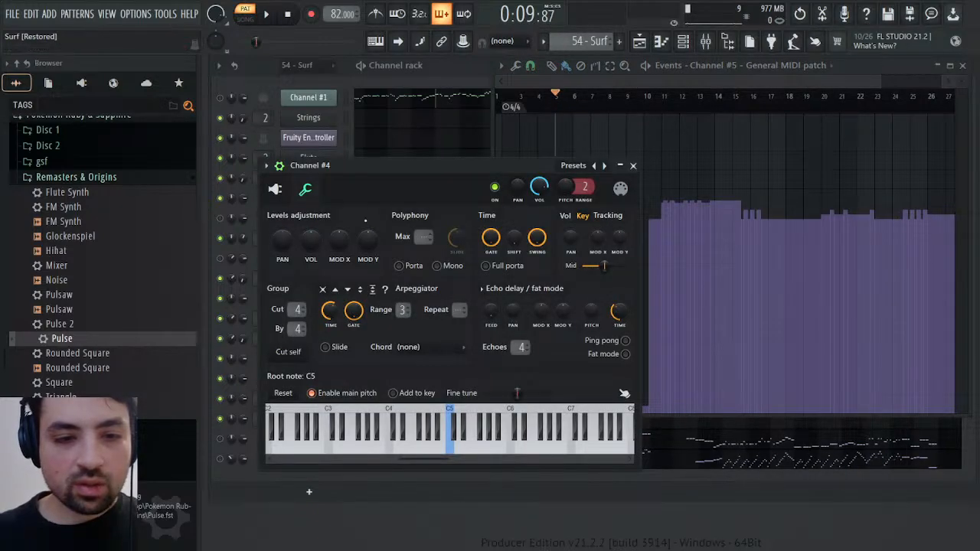
pyautogui.click(275, 192)
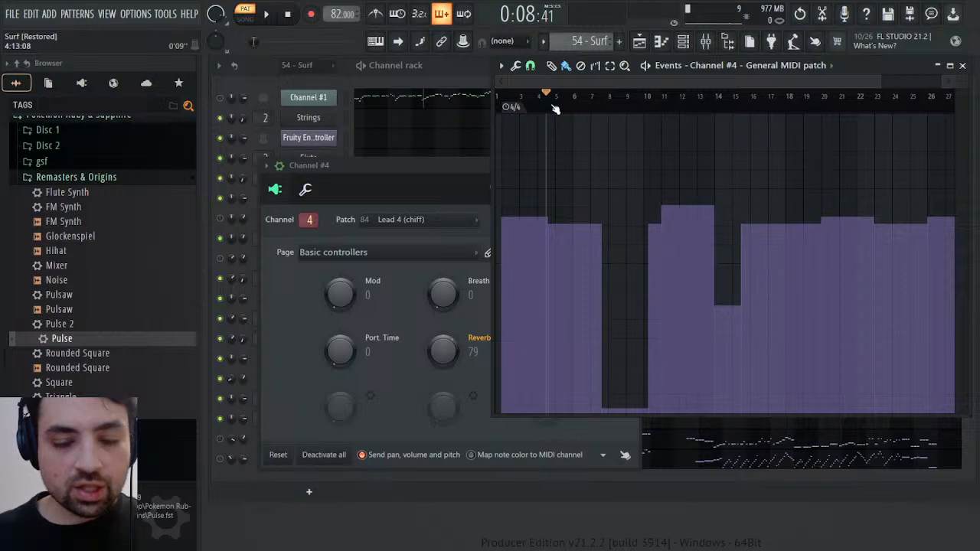
pyautogui.press('space')
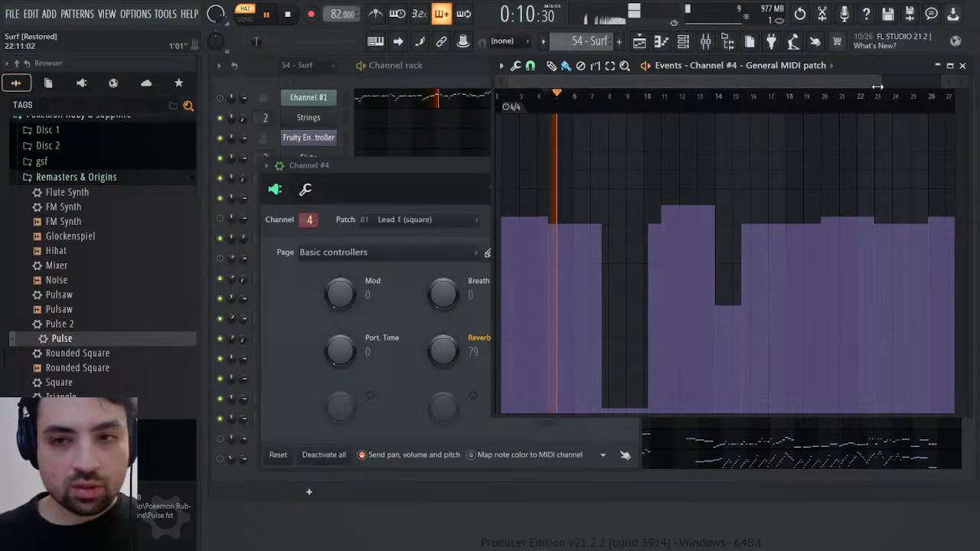
pyautogui.moveTo(878, 87); pyautogui.dragTo(609, 82)
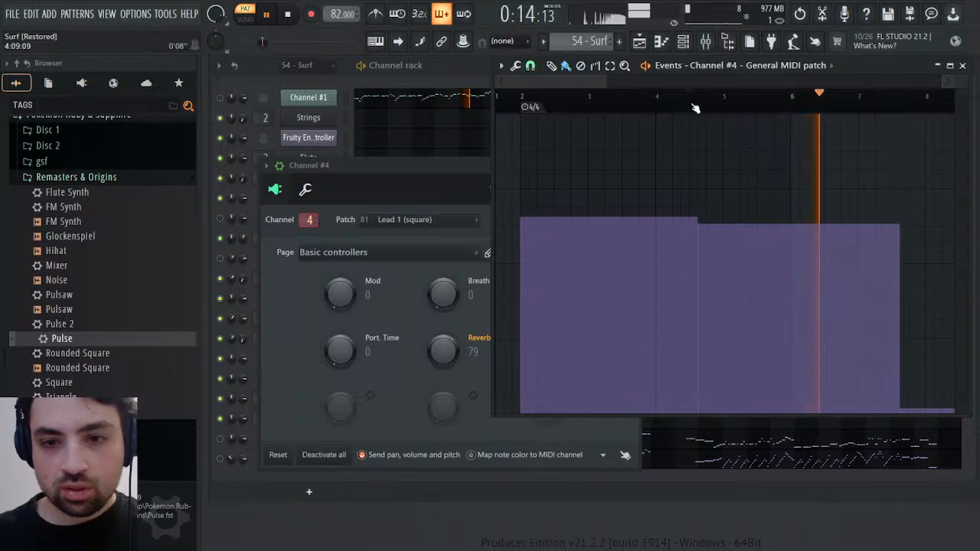
# Examine which patches Channel #4 uses between bars 4 and 14, playing again from bar 10
pyautogui.moveTo(700, 110); pyautogui.dragTo(928, 132)
pyautogui.moveTo(693, 83); pyautogui.dragTo(857, 103)
pyautogui.moveTo(793, 83); pyautogui.dragTo(725, 79)
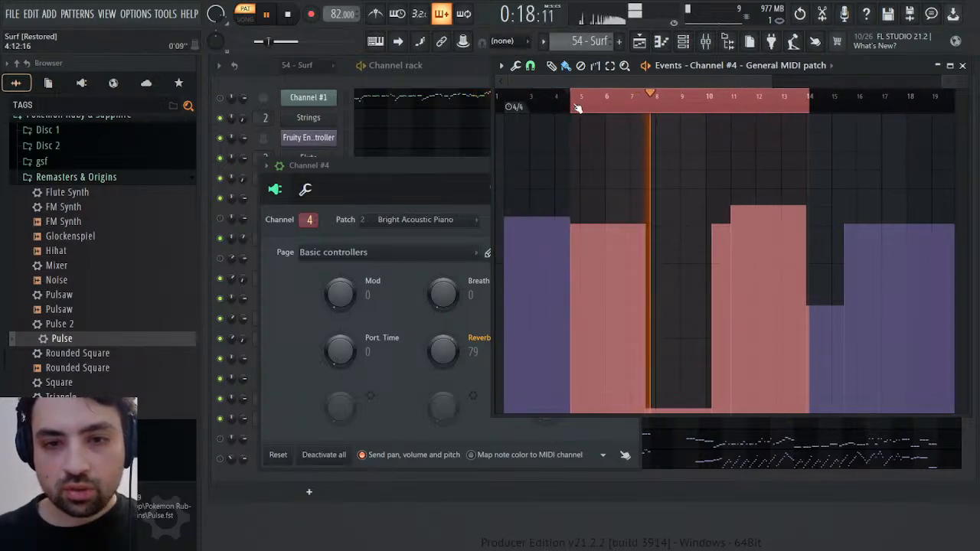
pyautogui.moveTo(578, 107); pyautogui.dragTo(806, 113)
pyautogui.keyDown('ctrl'); pyautogui.click(802, 107); pyautogui.keyUp('ctrl')
pyautogui.click(712, 104)
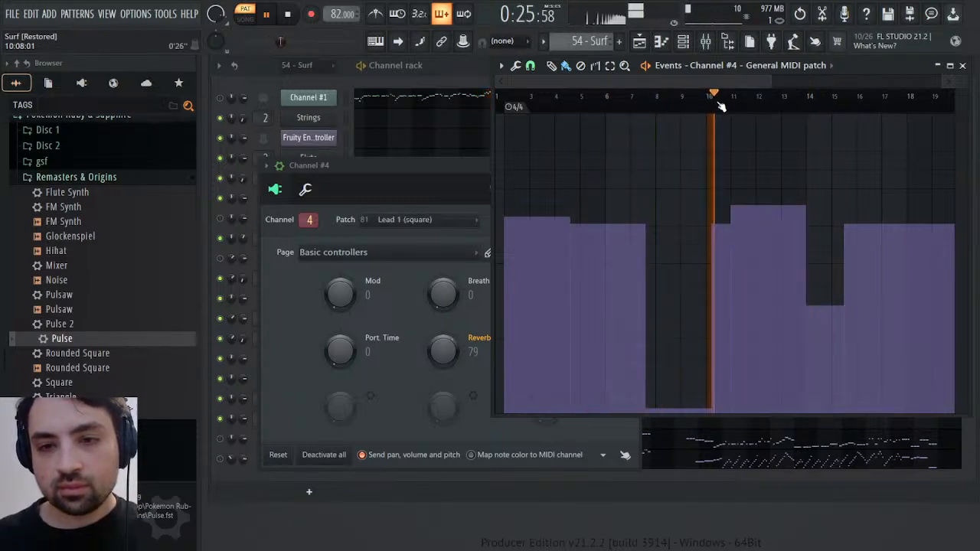
# Examine Channel #4's patch at each level change from about bar 11 to bar 25
pyautogui.click(737, 96)
pyautogui.click(731, 100)
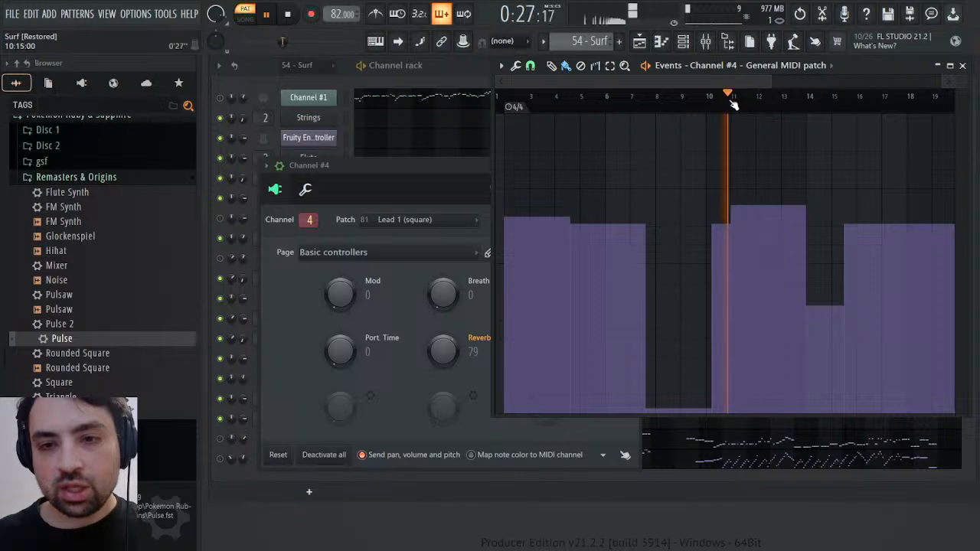
pyautogui.click(811, 105)
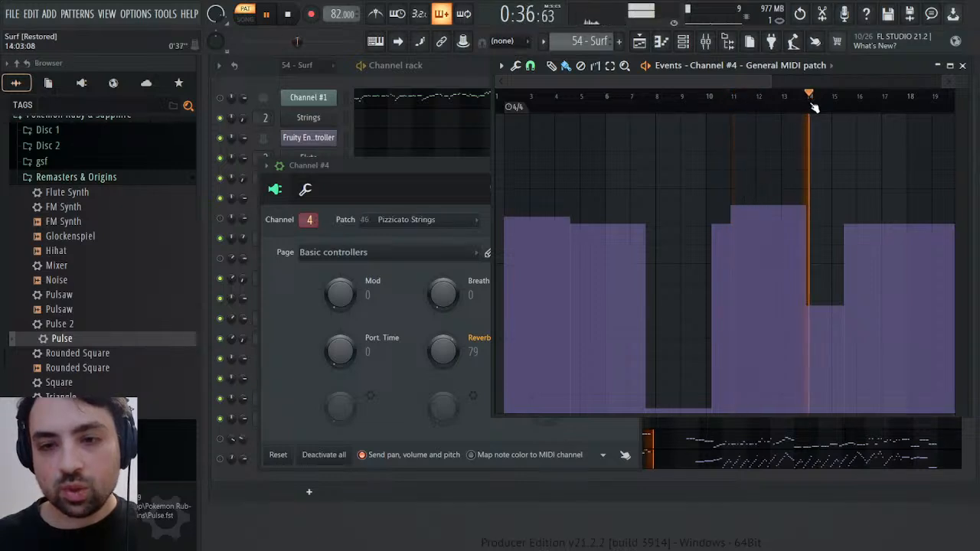
pyautogui.click(844, 100)
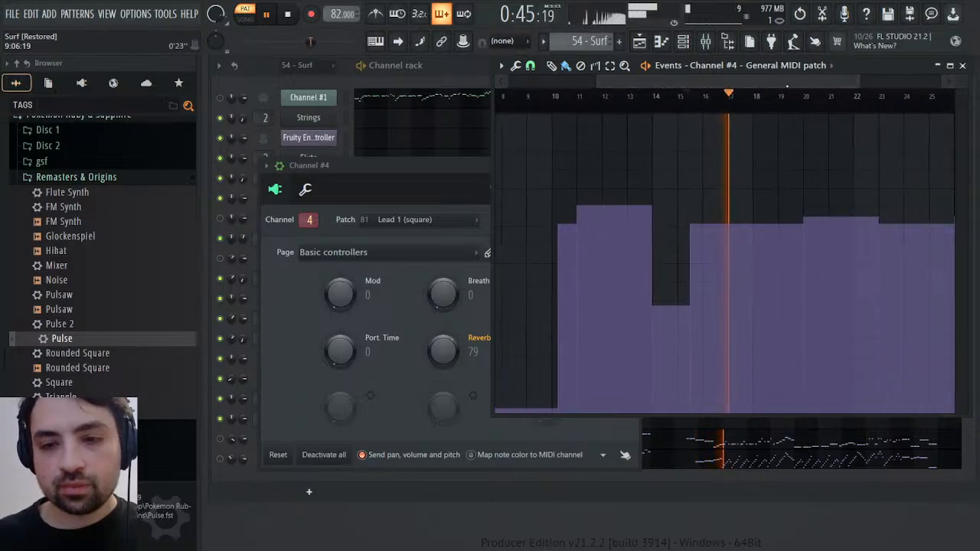
pyautogui.click(802, 103)
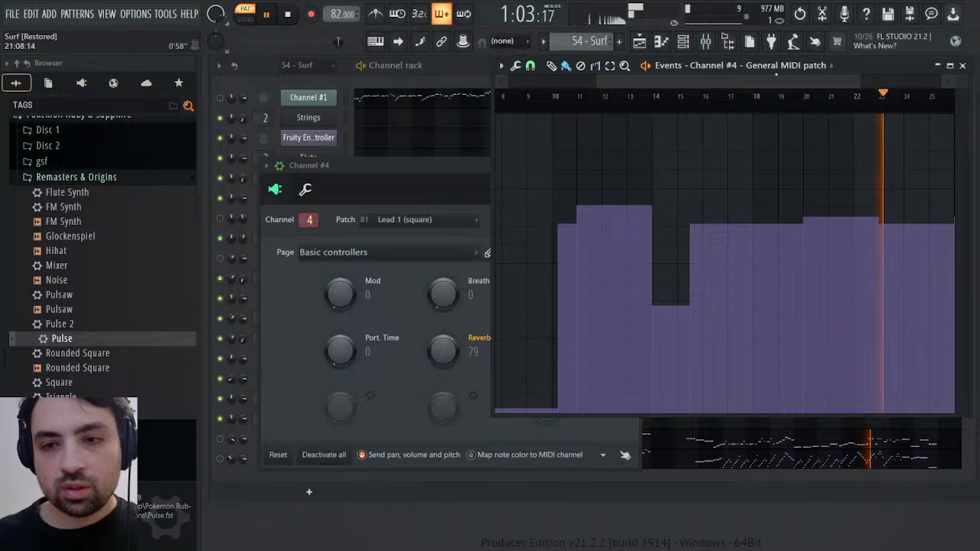
pyautogui.moveTo(839, 82); pyautogui.dragTo(710, 82)
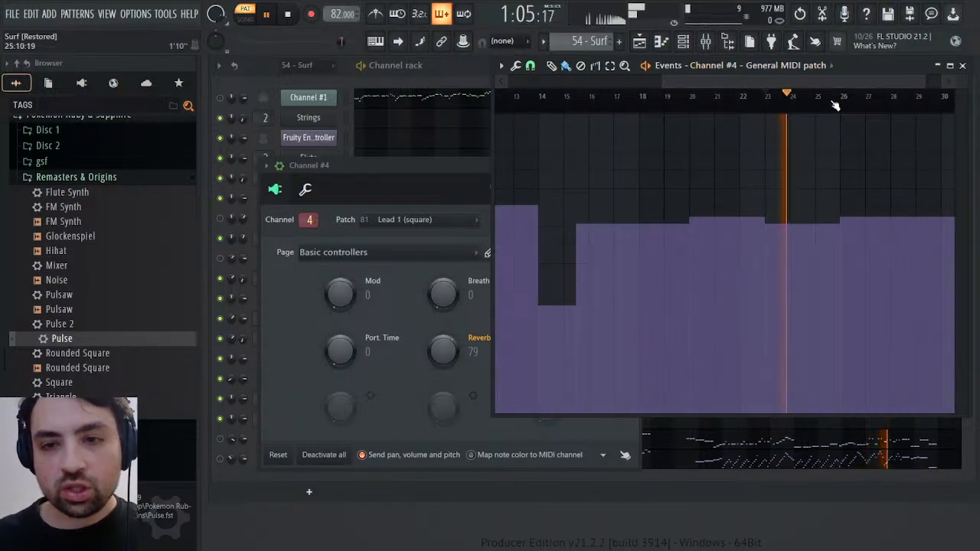
pyautogui.click(834, 98)
pyautogui.moveTo(837, 83); pyautogui.dragTo(704, 70)
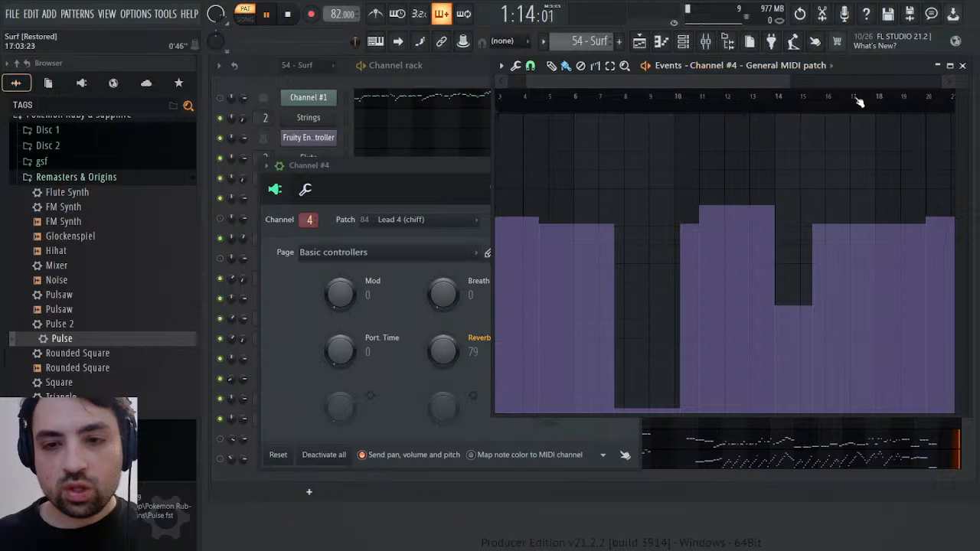
# Copy Channel #4's patch events from mid bar 4 to mid bar 16, switch to the Synths pattern and close Channel #4's window
pyautogui.moveTo(840, 98); pyautogui.dragTo(544, 107)
pyautogui.press('space')
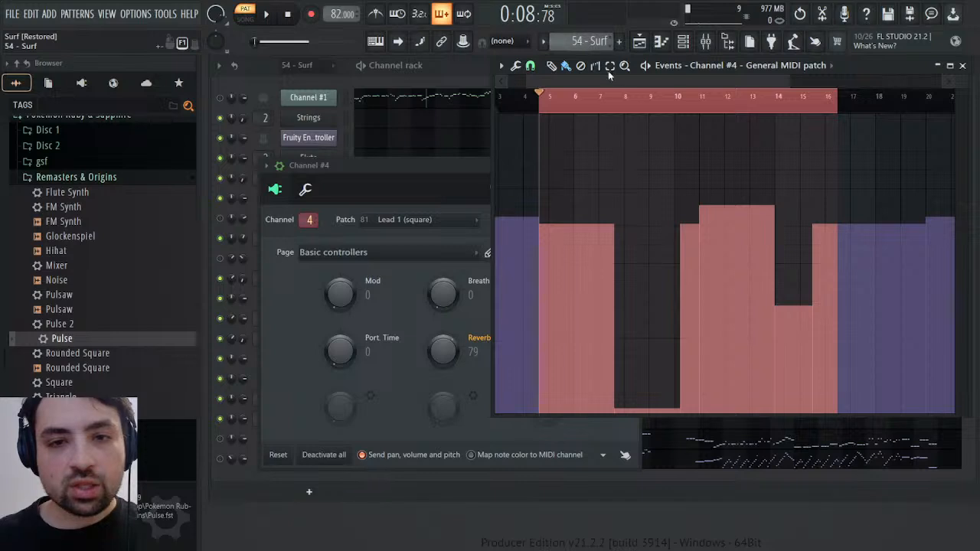
pyautogui.click(623, 87)
pyautogui.moveTo(726, 82); pyautogui.dragTo(705, 82)
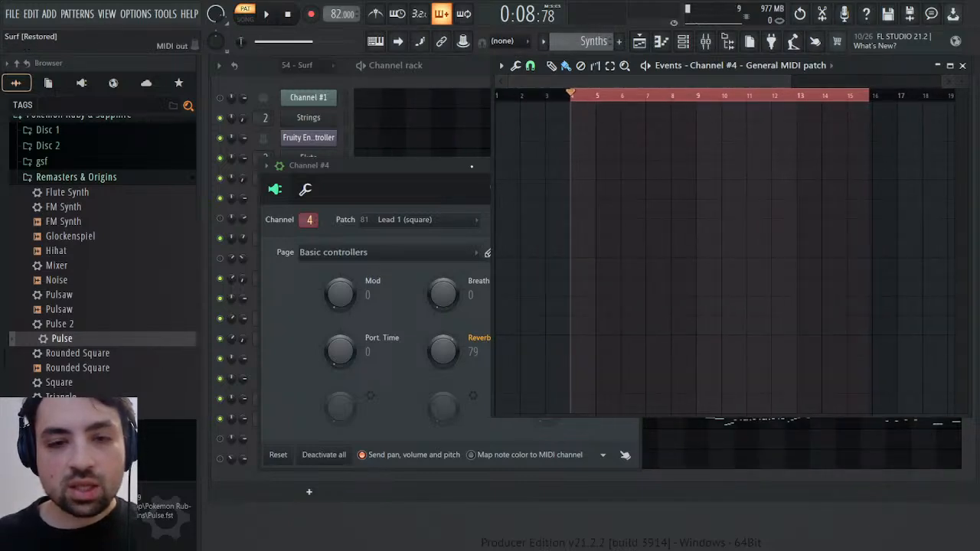
pyautogui.moveTo(472, 166); pyautogui.dragTo(372, 193)
pyautogui.click(533, 193)
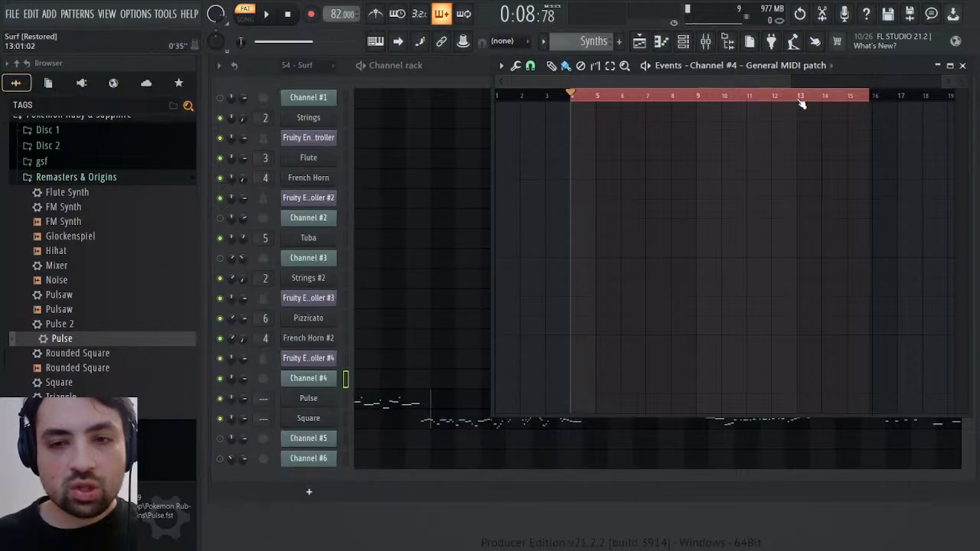
# Paste the copied patch events into the attack time scale events of Pulse's Operator 1 volume envelope
pyautogui.moveTo(796, 72); pyautogui.dragTo(958, 98)
pyautogui.moveTo(729, 80); pyautogui.dragTo(505, 80)
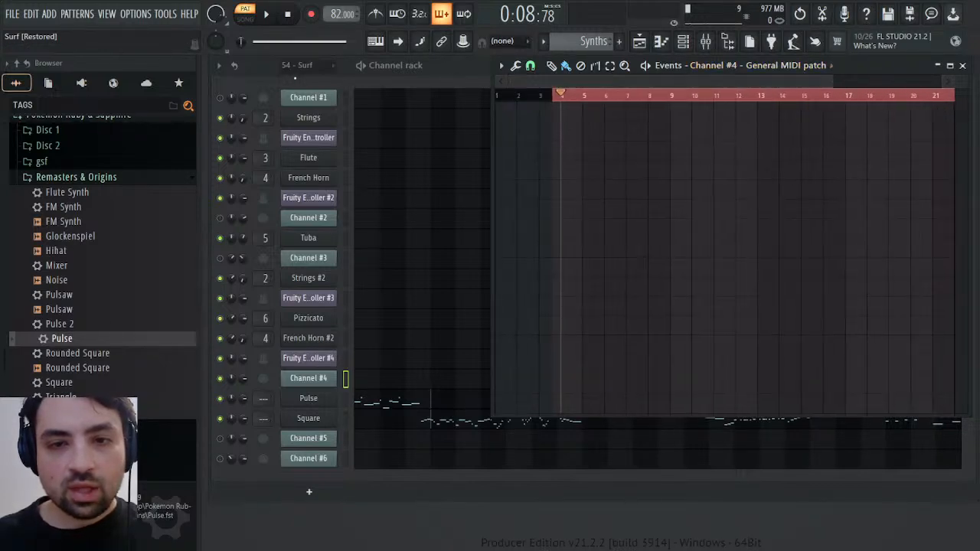
pyautogui.click(296, 400)
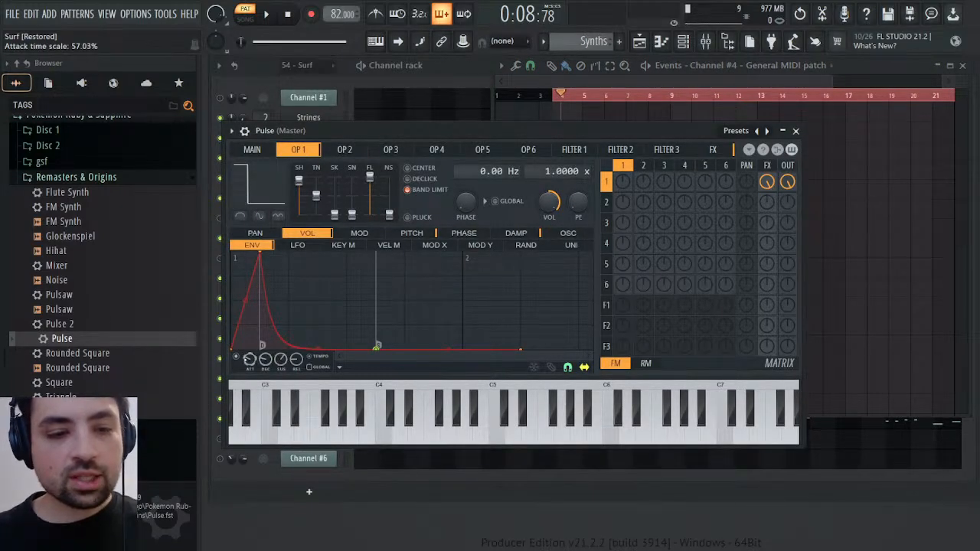
pyautogui.click(250, 363)
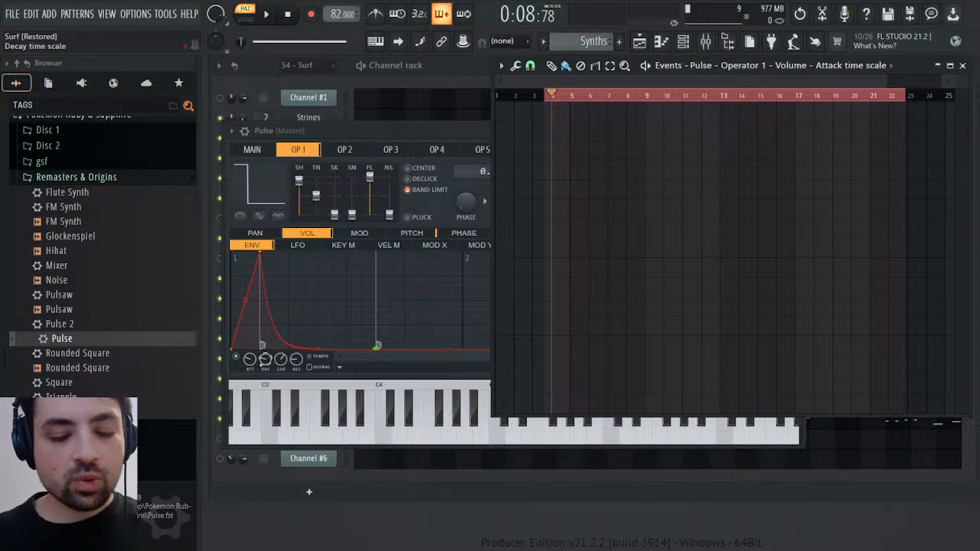
pyautogui.hotkey('ctrl', 'v')
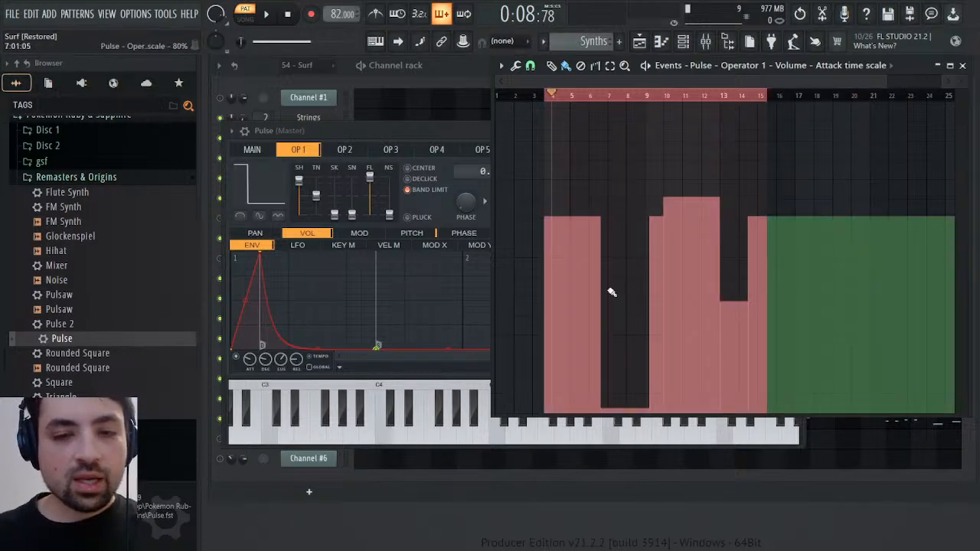
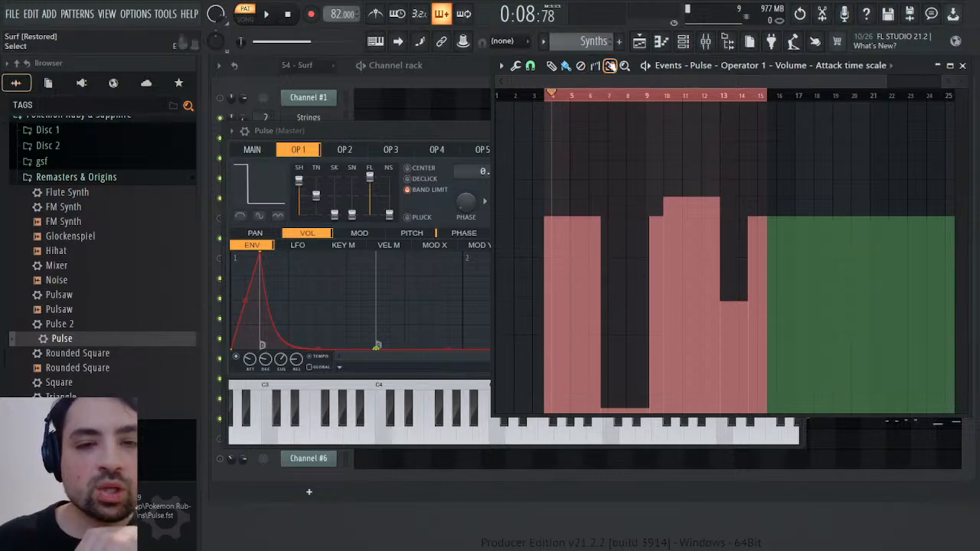
# Level out Pulse's attack time scale events between about bar 10 and bar 15 and play the pattern from mid bar 3
pyautogui.moveTo(663, 190); pyautogui.dragTo(755, 189)
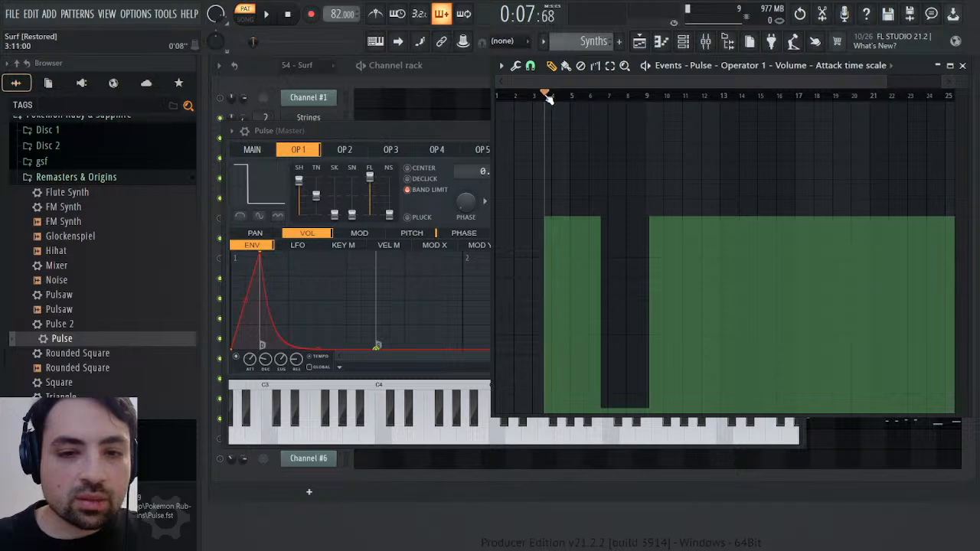
pyautogui.press('space')
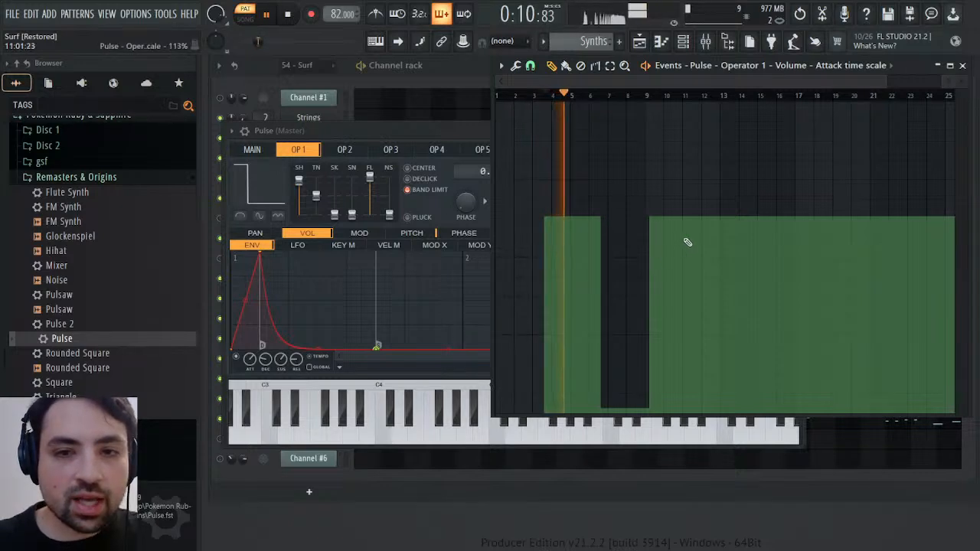
pyautogui.press('space')
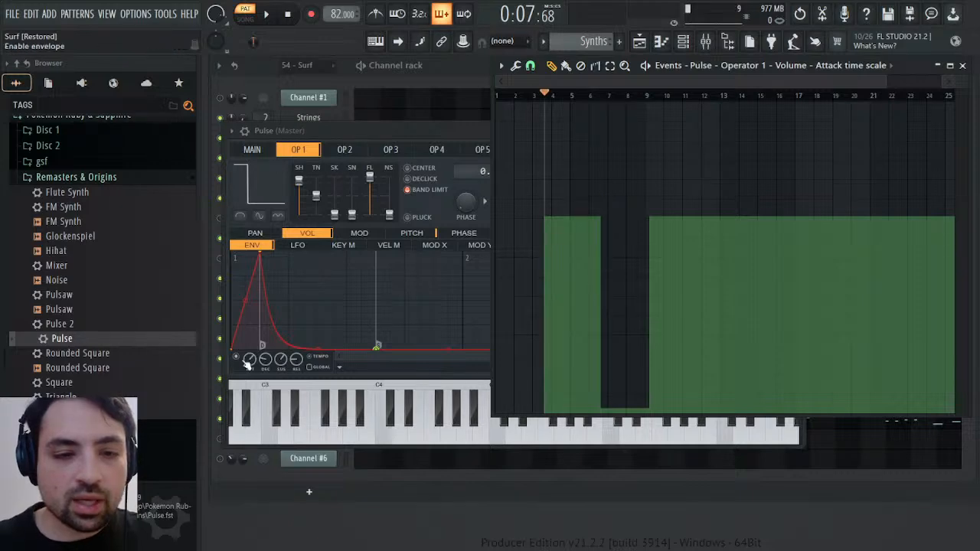
# Cut the attack time scale events from Pulse's Operator 1 volume envelope and close Pulse's window
pyautogui.keyDown('alt'); pyautogui.click(250, 359); pyautogui.keyUp('alt')
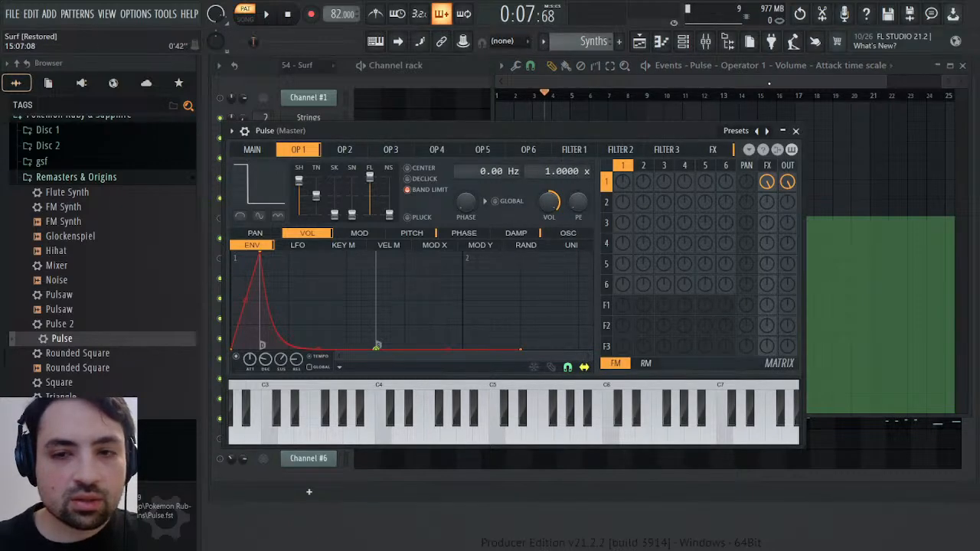
pyautogui.click(769, 84)
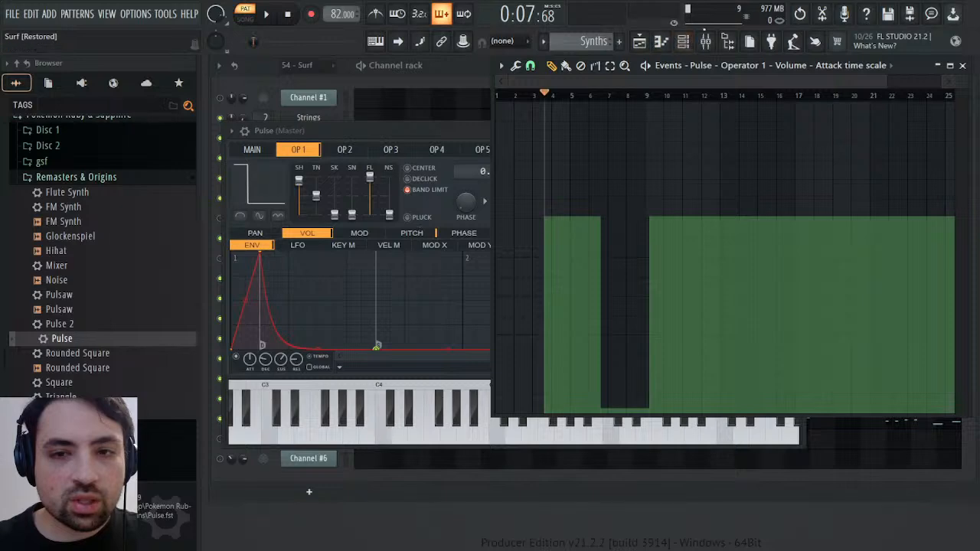
pyautogui.click(803, 14)
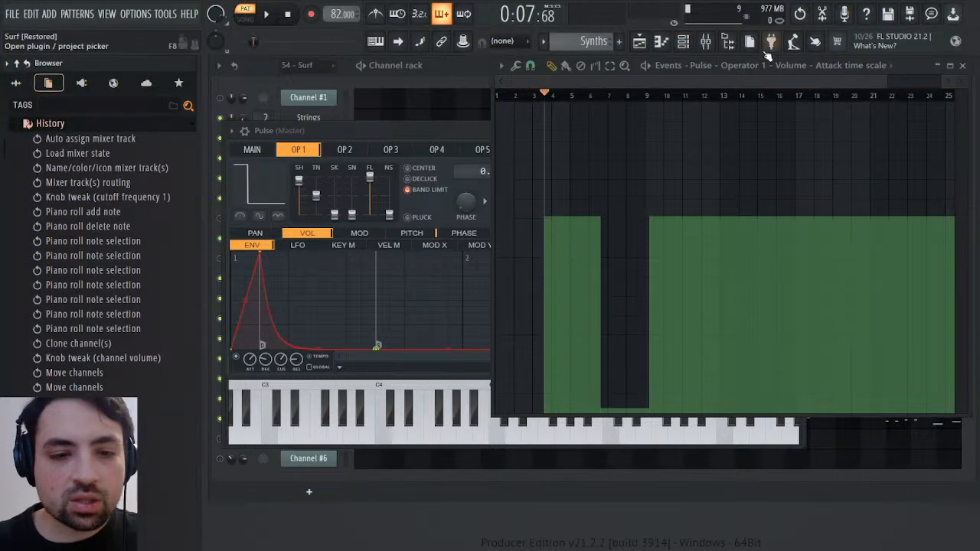
pyautogui.press('space')
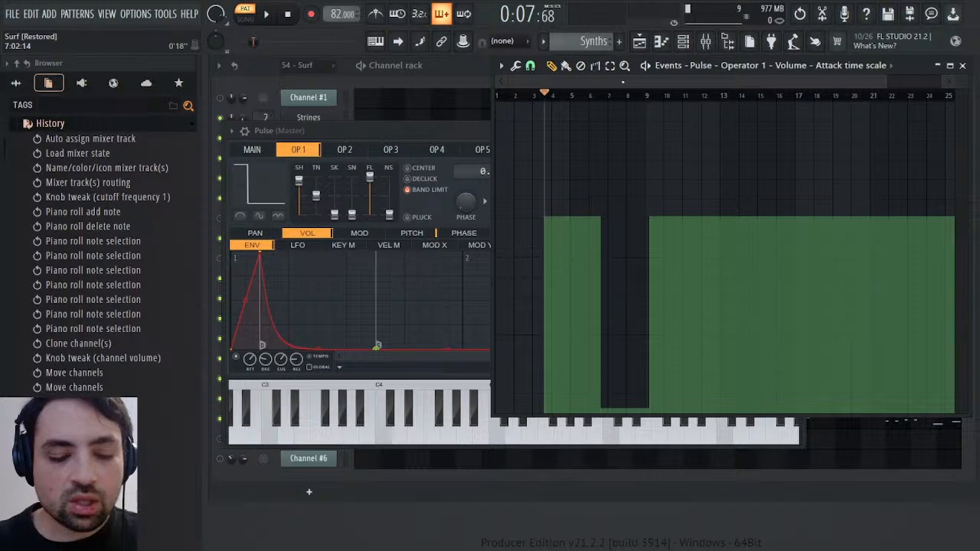
pyautogui.click(427, 130)
pyautogui.click(783, 131)
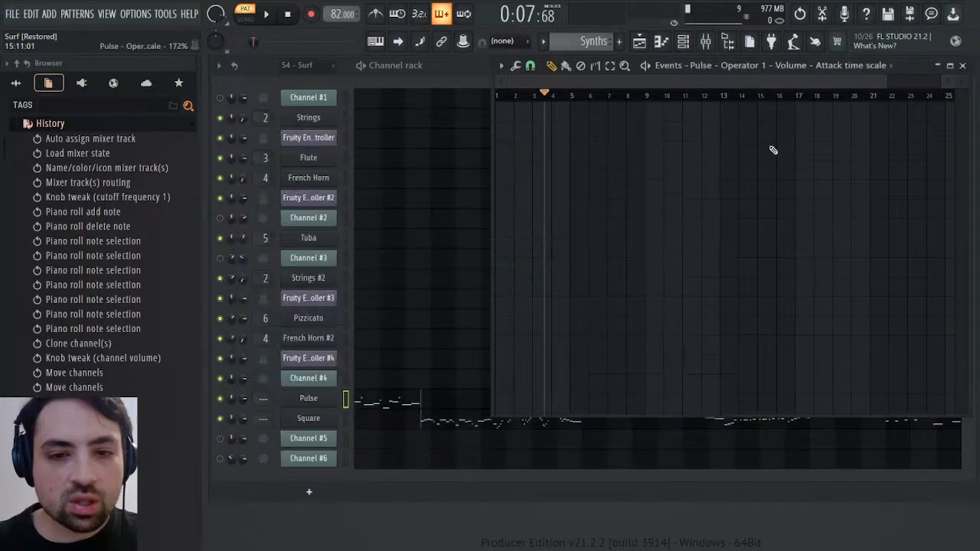
# Paste the cut events into the attack time scale events of Square's Operator 1 volume envelope, from mid bar 3 onward
pyautogui.click(327, 419)
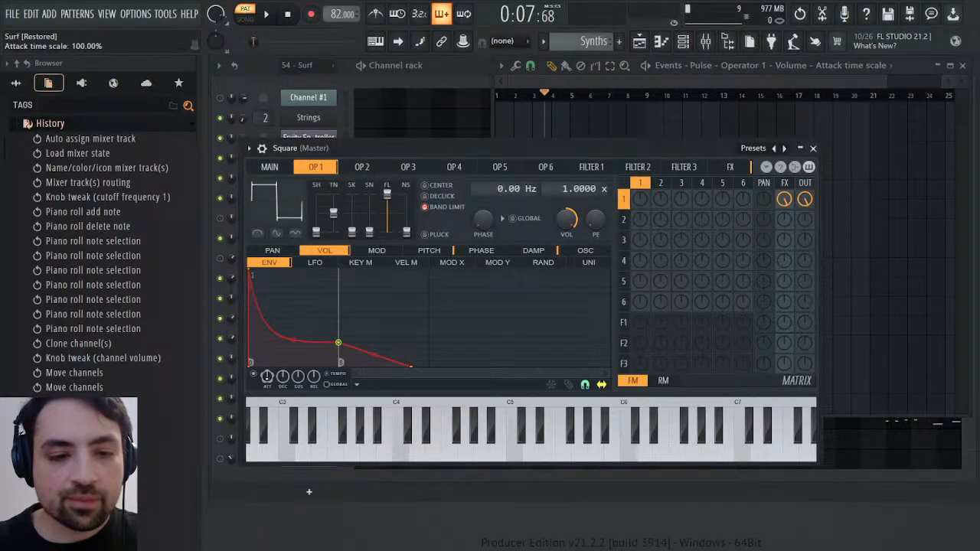
pyautogui.press('F7')
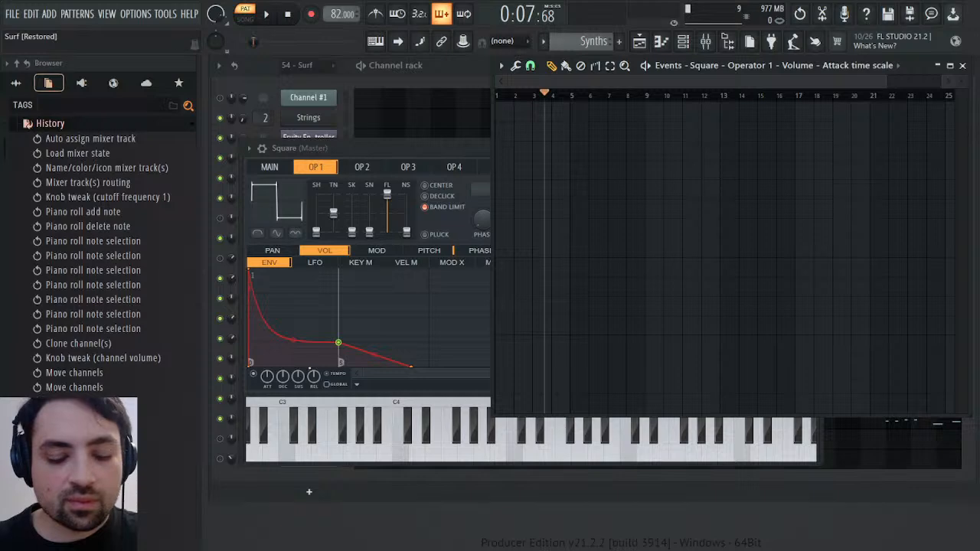
pyautogui.hotkey('ctrl', 'v')
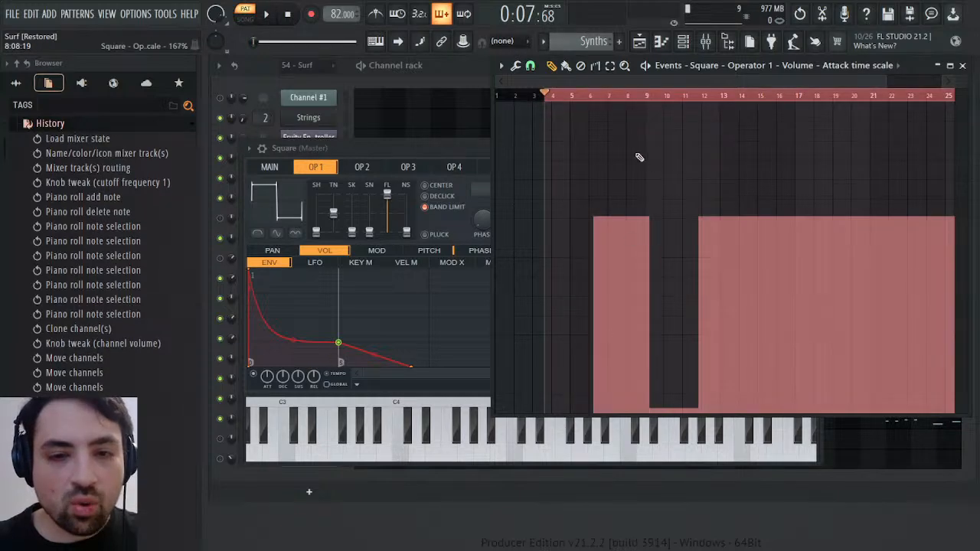
pyautogui.click(800, 14)
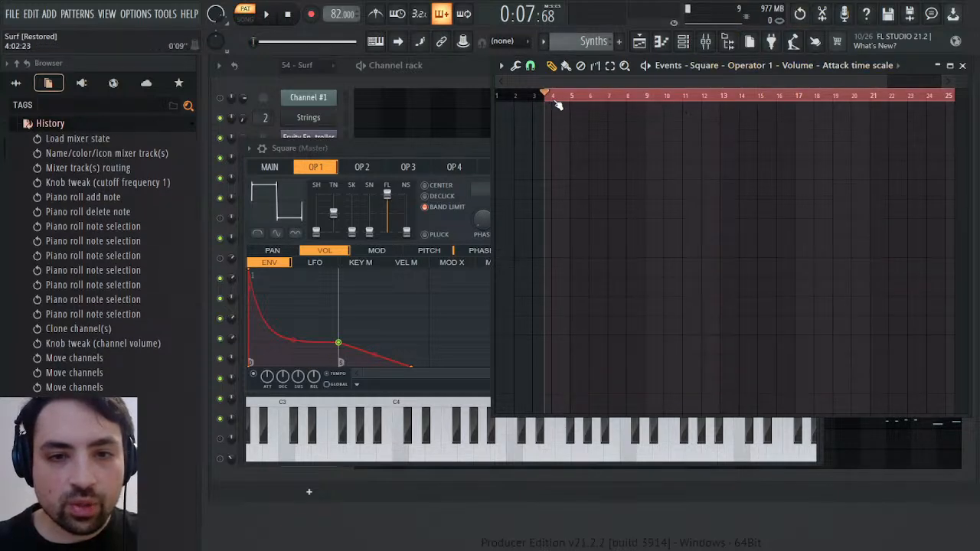
pyautogui.moveTo(548, 98); pyautogui.dragTo(958, 111)
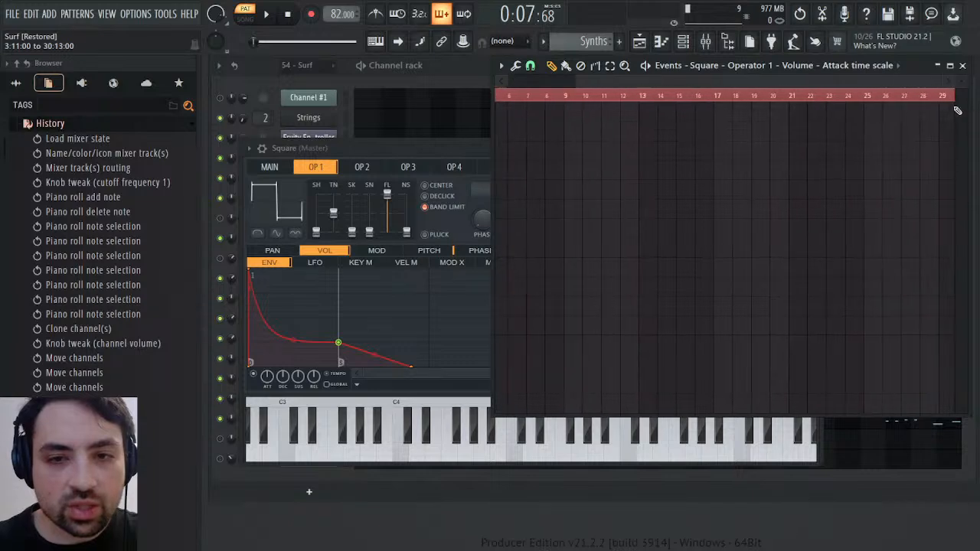
pyautogui.hotkey('ctrl', 'v')
pyautogui.moveTo(727, 76); pyautogui.dragTo(383, 82)
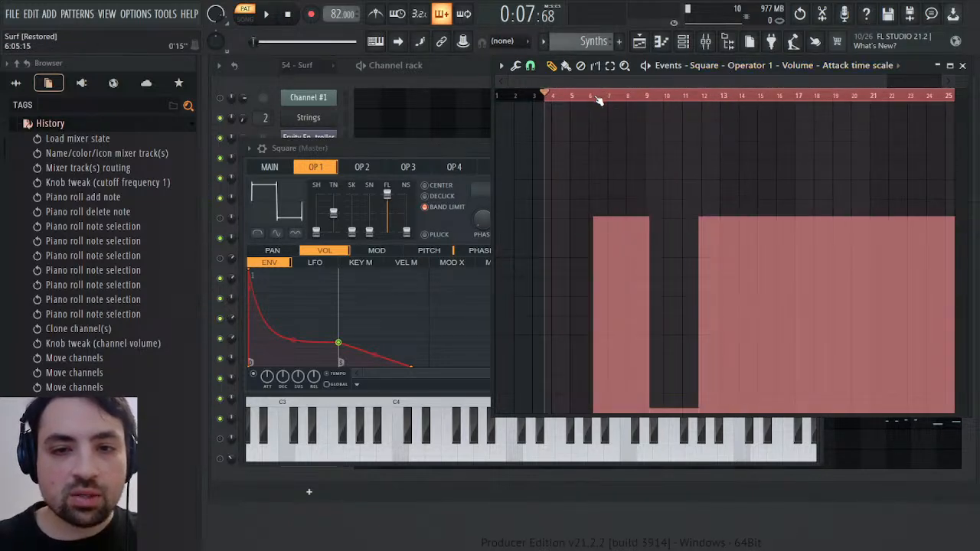
# Remove the empty gap before Square's attack events so they start in mid bar 3, and play the pattern from there
pyautogui.moveTo(592, 97); pyautogui.dragTo(583, 98)
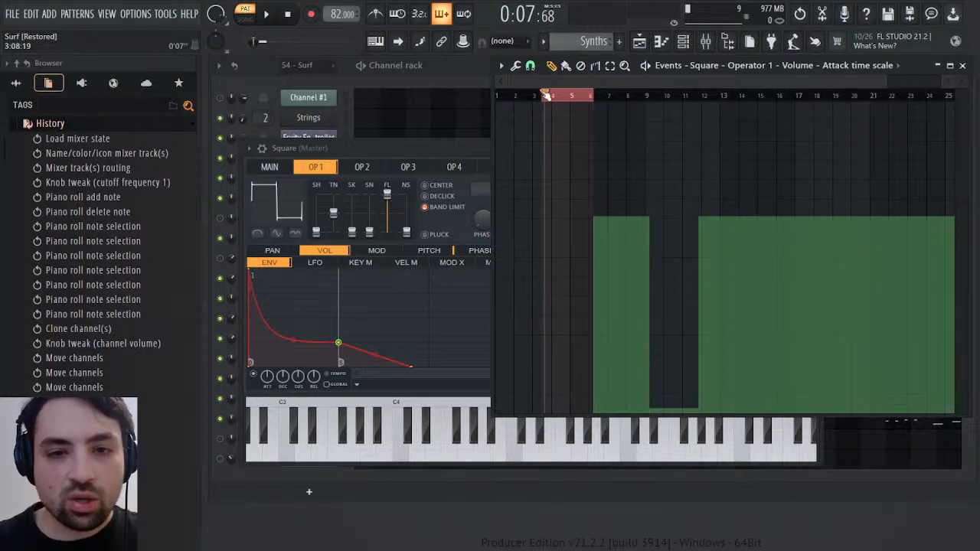
pyautogui.moveTo(547, 95); pyautogui.dragTo(576, 95)
pyautogui.moveTo(887, 88); pyautogui.dragTo(642, 79)
pyautogui.click(639, 98)
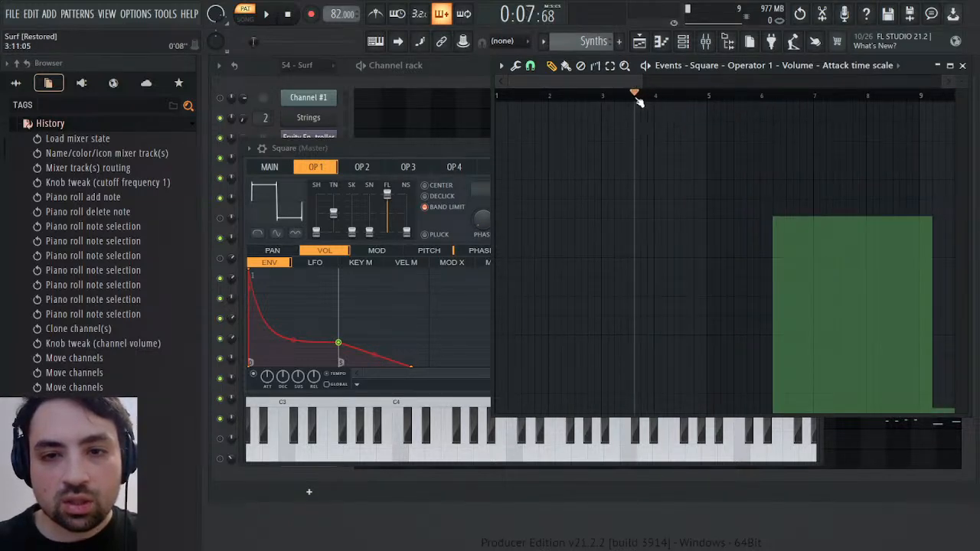
pyautogui.moveTo(640, 98); pyautogui.dragTo(774, 100)
pyautogui.rightClick(746, 100)
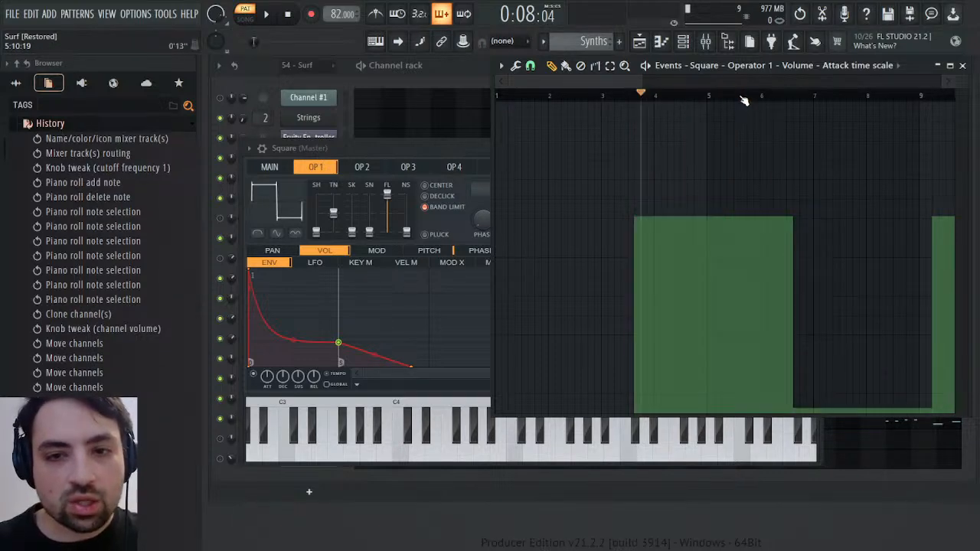
pyautogui.press('space')
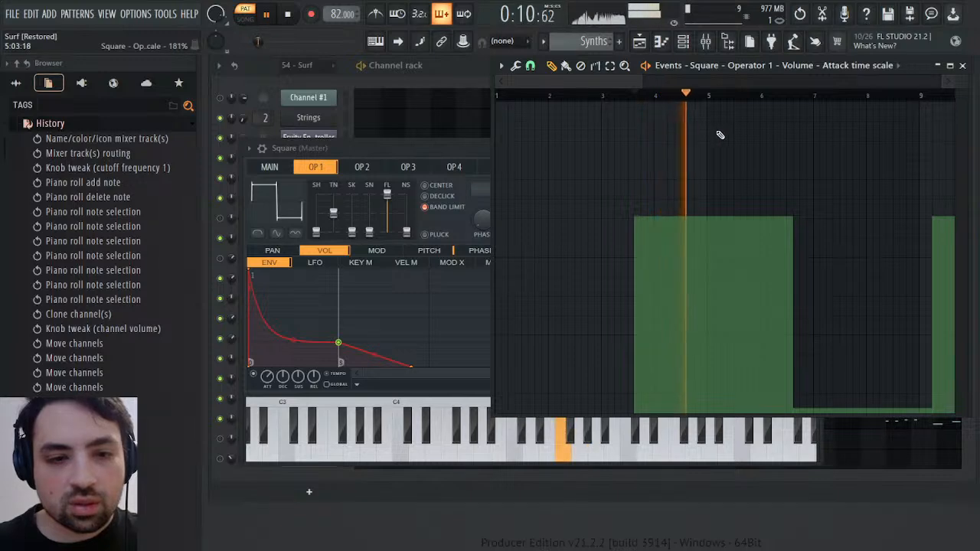
pyautogui.press('space')
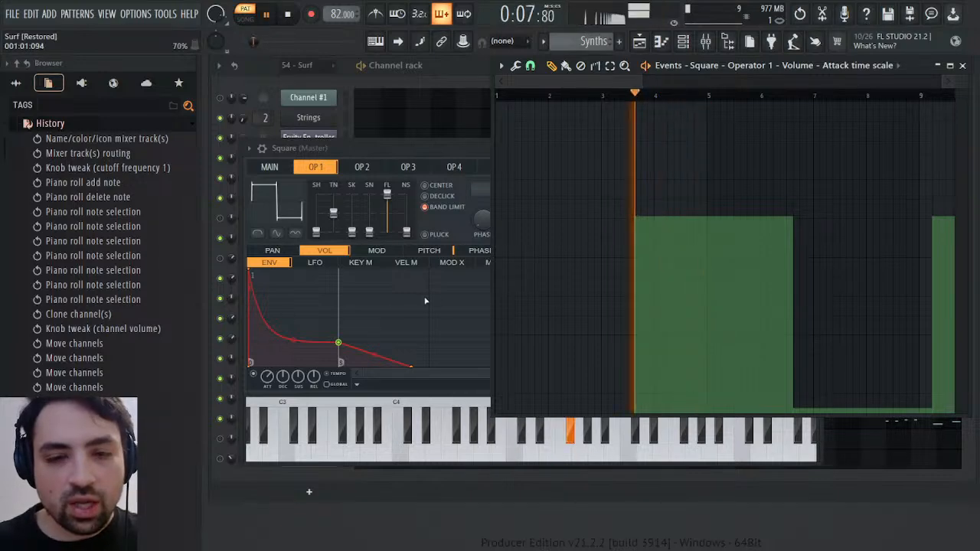
pyautogui.press('space')
pyautogui.press('space')
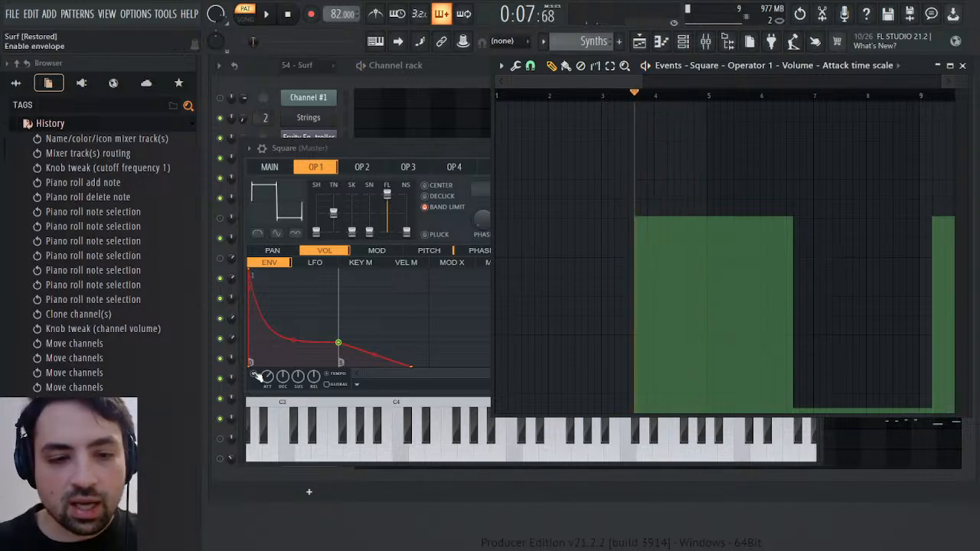
# Lengthen the attack of Square's Operator 1 volume envelope by moving its peak about a quarter of a grid division later, and play it
pyautogui.click(254, 374)
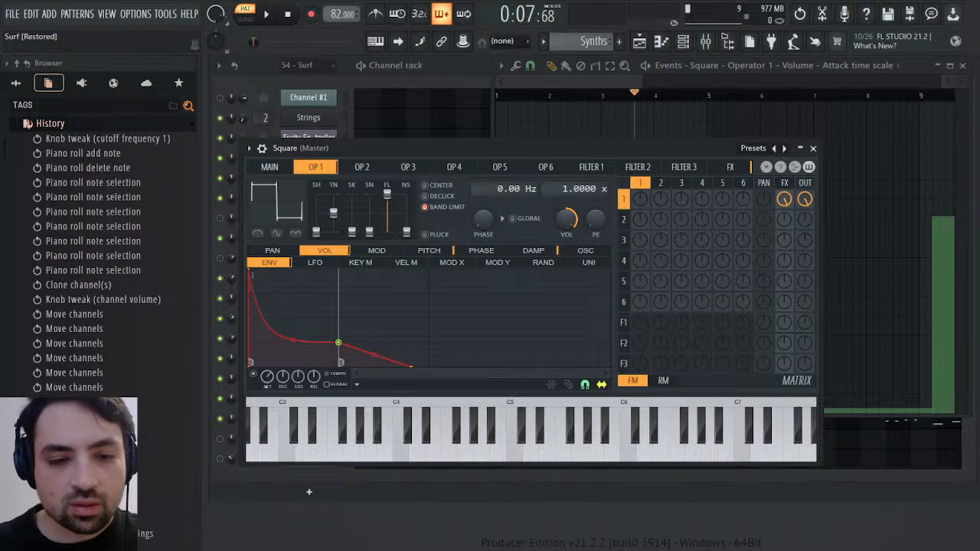
pyautogui.moveTo(267, 377); pyautogui.dragTo(267, 380)
pyautogui.press('space')
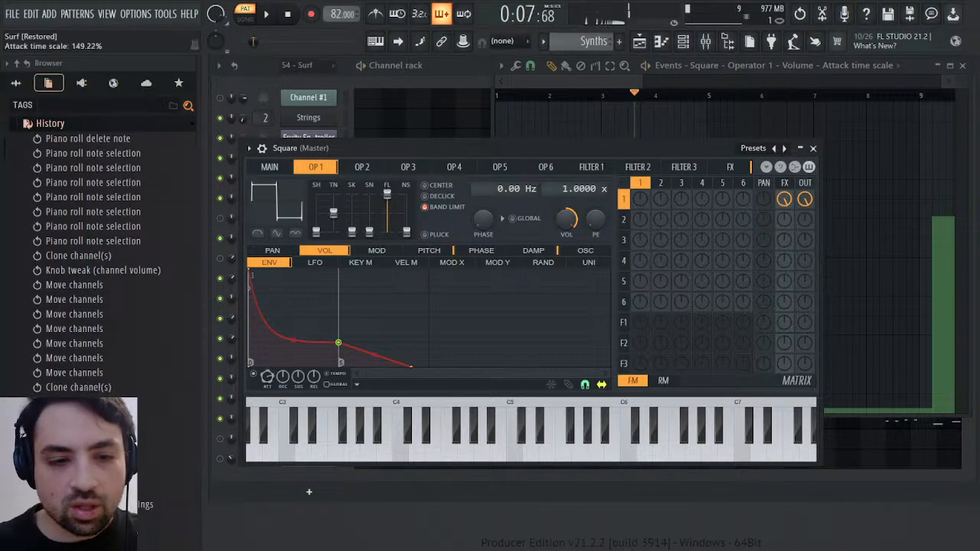
pyautogui.press('space')
pyautogui.moveTo(252, 275); pyautogui.dragTo(273, 290)
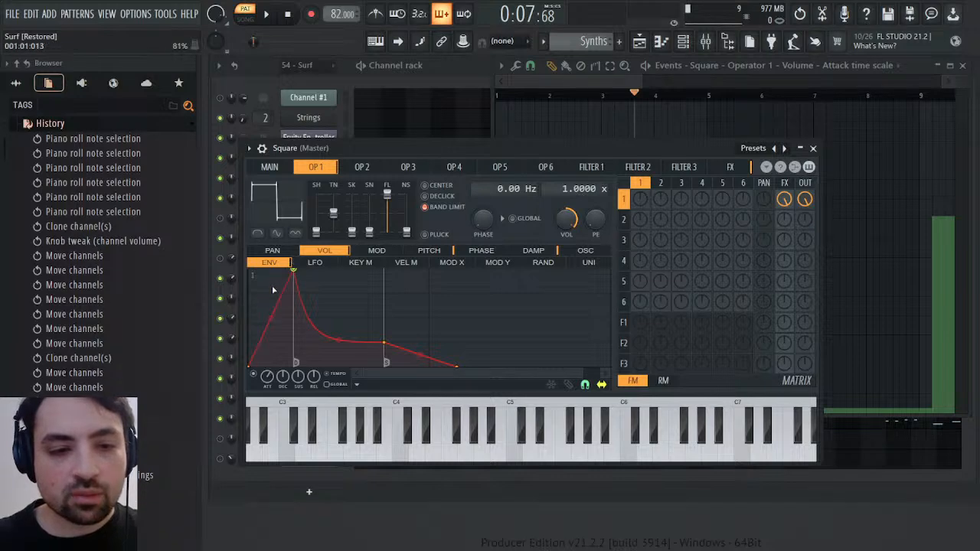
pyautogui.click(735, 129)
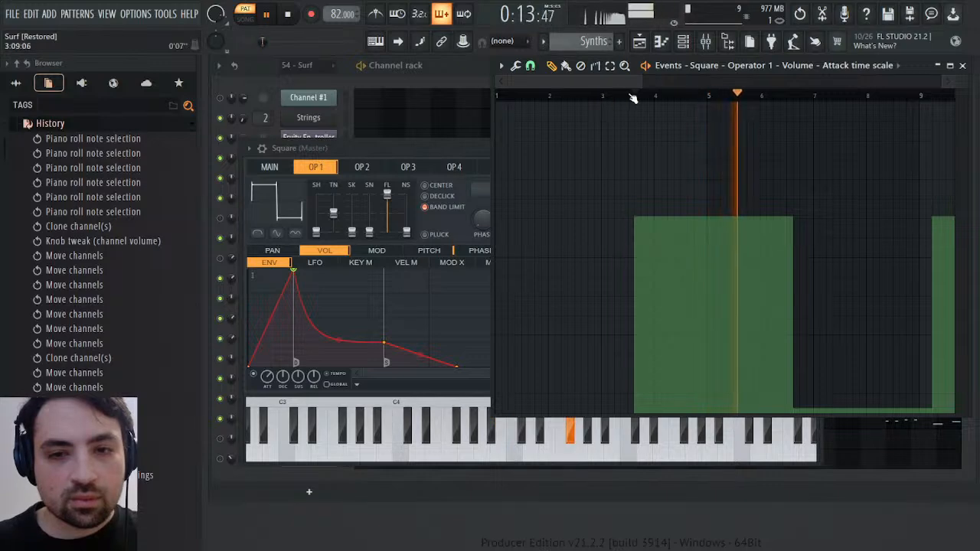
pyautogui.press('space')
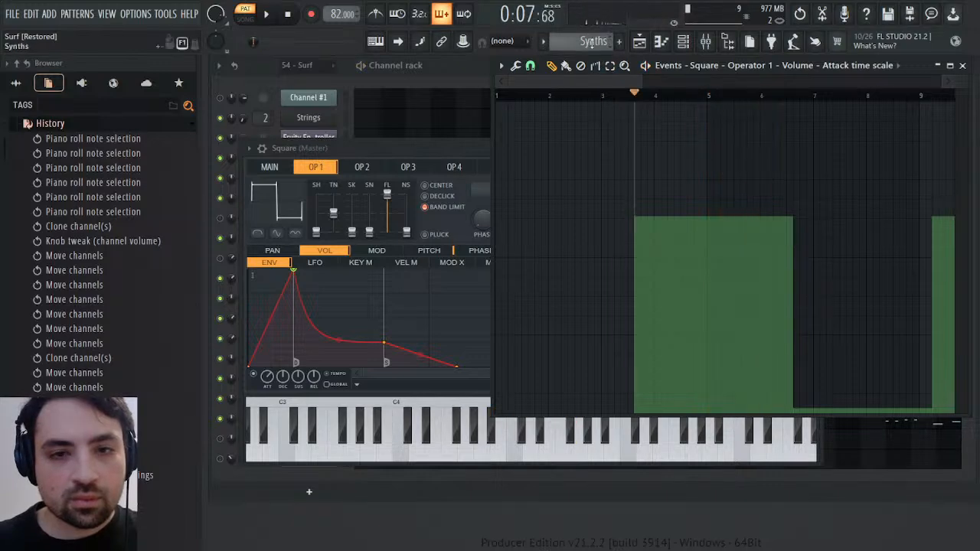
# Play the original 54 - Surf pattern around bars 4 and 5 to compare its sound with the Synths pattern
pyautogui.scroll(1, 594, 41)
pyautogui.press('space')
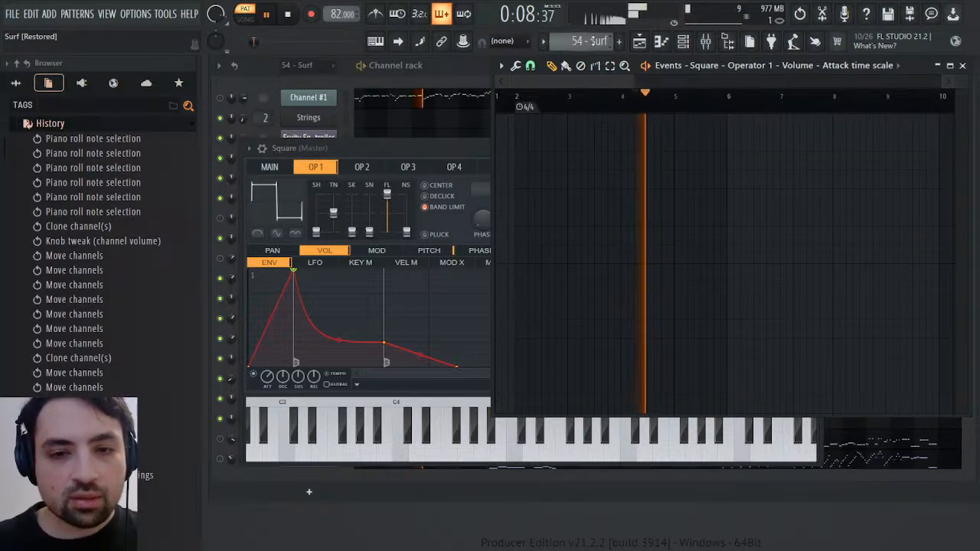
pyautogui.press('space')
pyautogui.press('space')
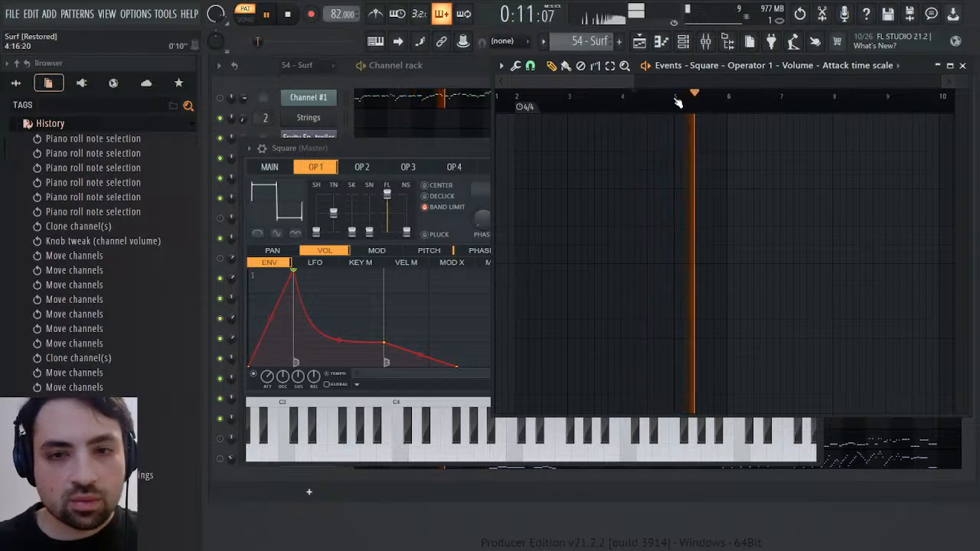
pyautogui.press('space')
pyautogui.scroll(-2, 593, 40)
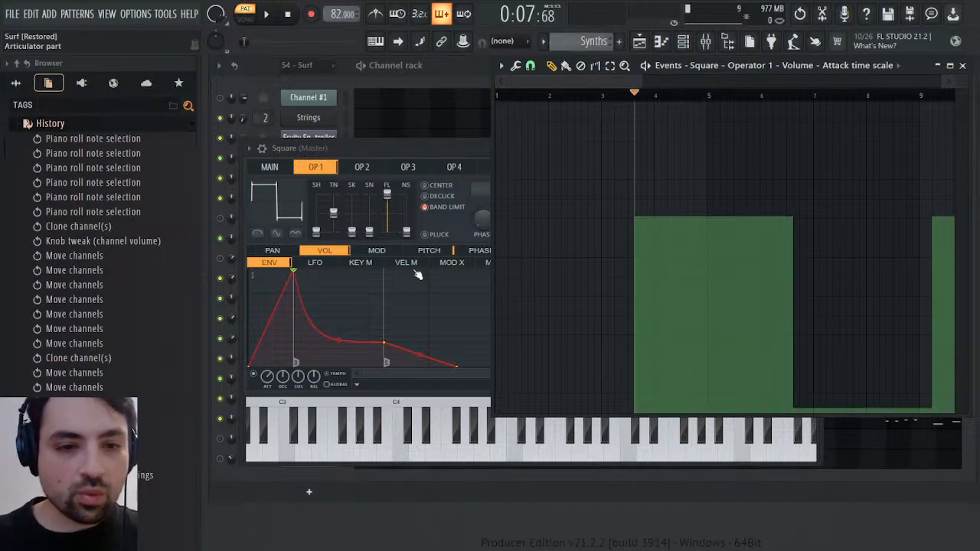
# Shorten the release time scale of Square's Operator 1 volume envelope while listening to the Synths pattern, and close Square's window
pyautogui.moveTo(314, 376); pyautogui.dragTo(313, 398)
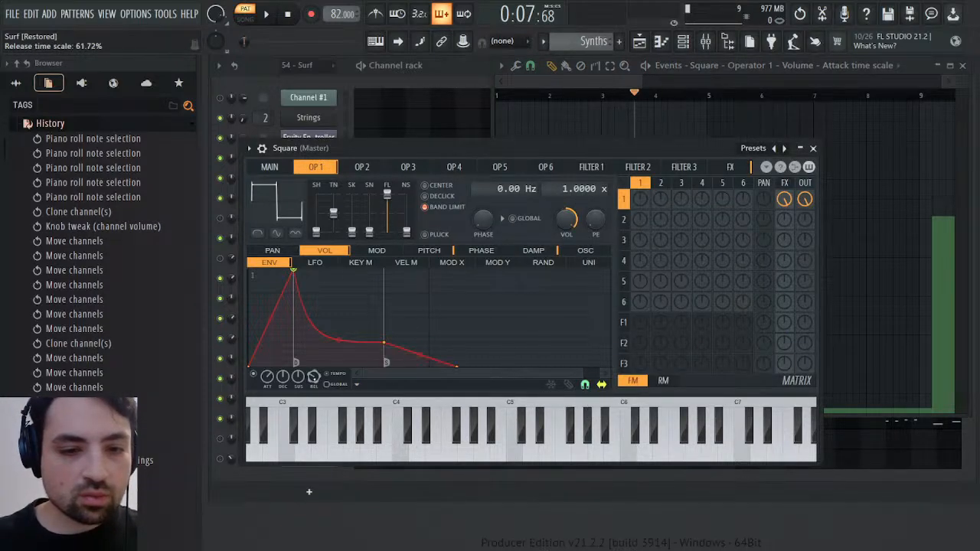
pyautogui.press('space')
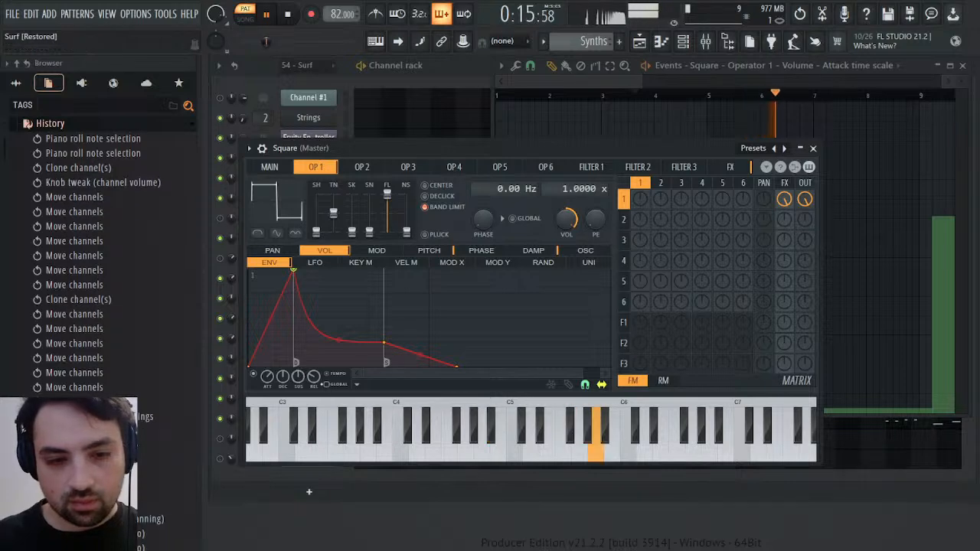
pyautogui.moveTo(313, 377)
pyautogui.mouseDown()
pyautogui.moveTo(313, 396)
pyautogui.moveTo(313, 373)
pyautogui.mouseUp()
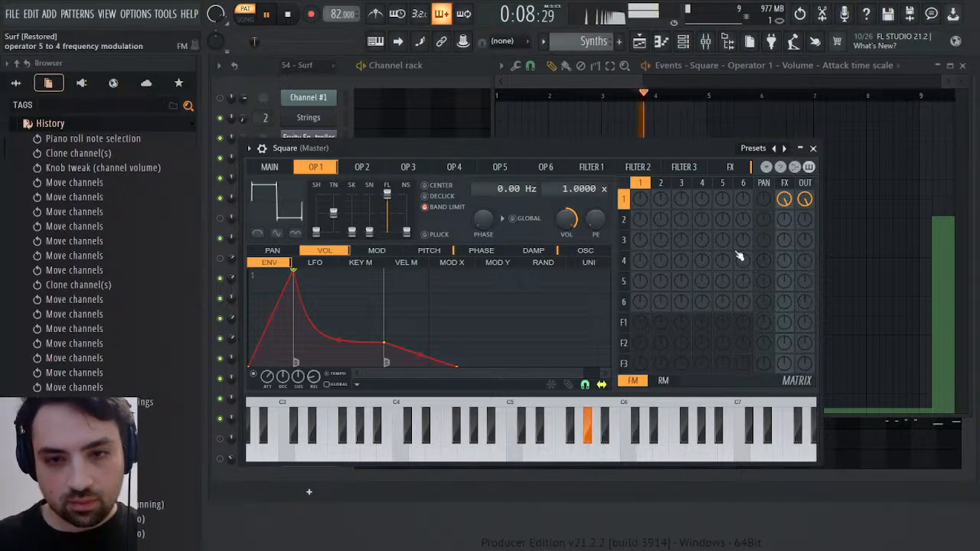
pyautogui.click(814, 148)
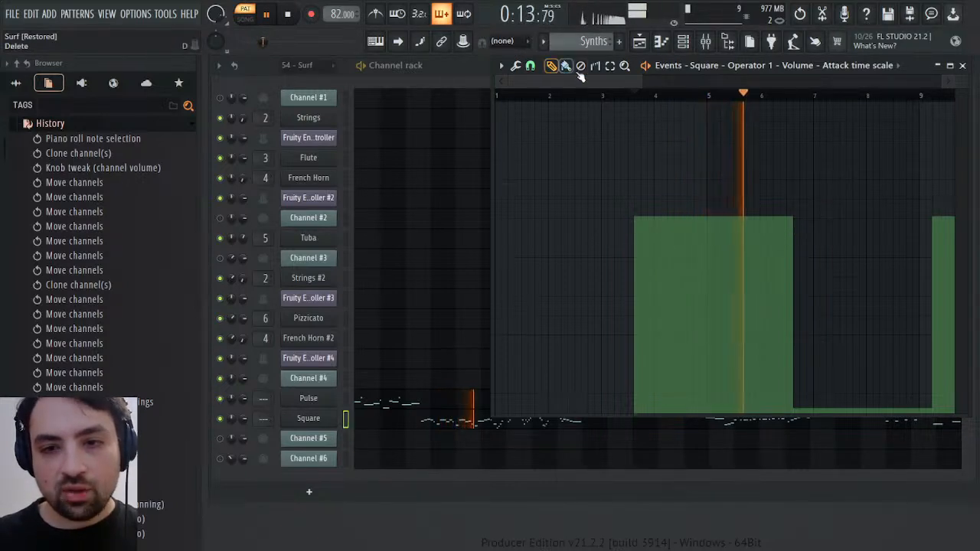
# Lower Square's attack time scale to the minimum between mid bar 6 and early bar 9, and play through the level change
pyautogui.moveTo(797, 411); pyautogui.dragTo(799, 421)
pyautogui.hotkey('ctrl', 'z')
pyautogui.press('space')
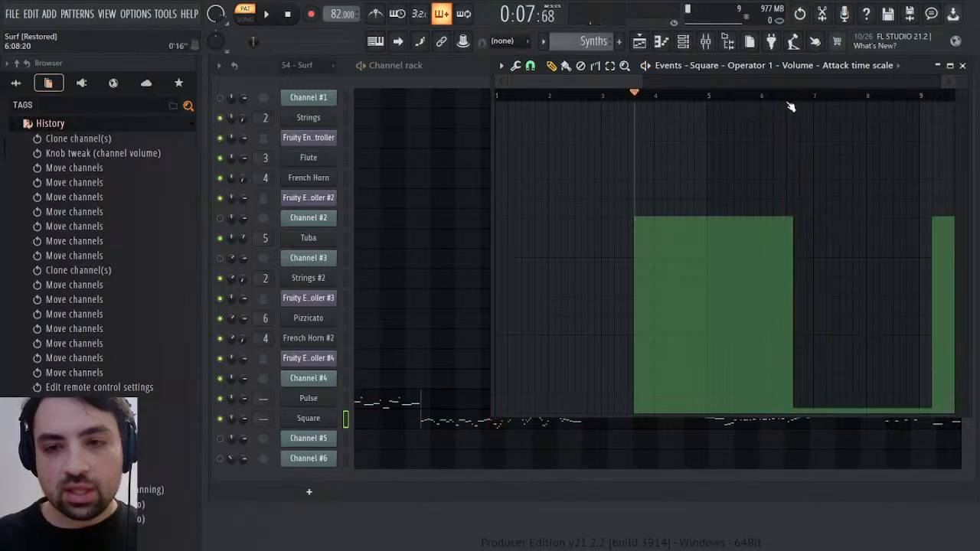
pyautogui.moveTo(618, 82); pyautogui.dragTo(683, 82)
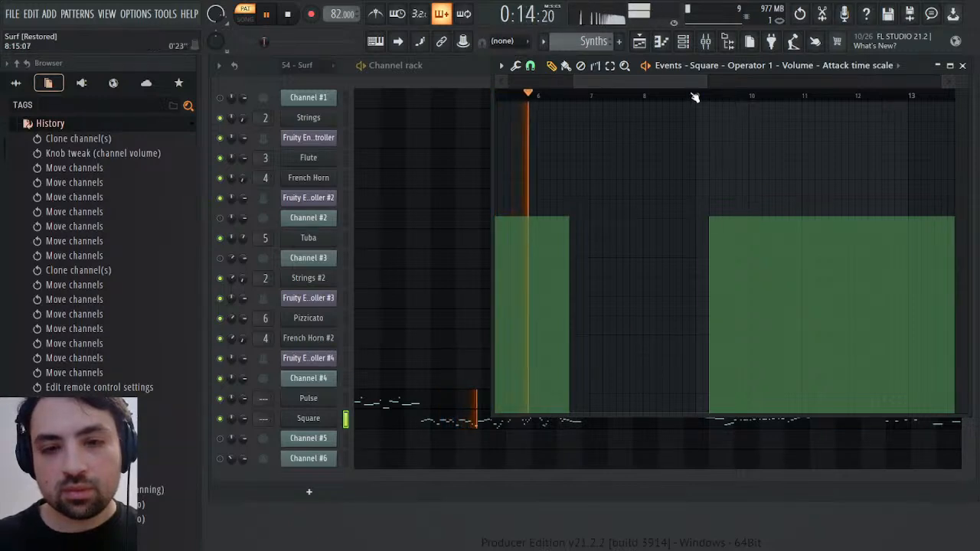
pyautogui.moveTo(676, 82); pyautogui.dragTo(635, 101)
pyautogui.press('space')
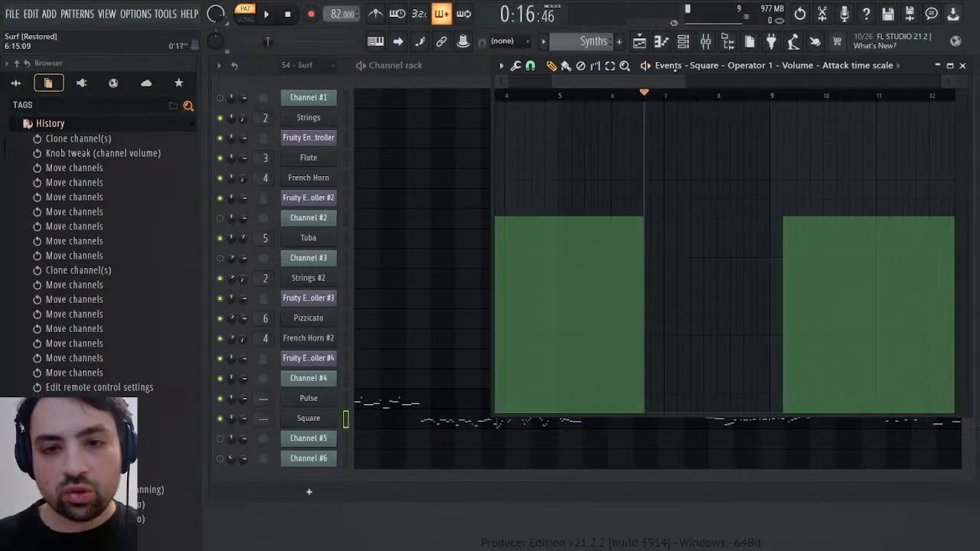
# Play the Synths and 54 - Surf patterns around bar 9 to compare them, and close Square's attack time scale events
pyautogui.press('space')
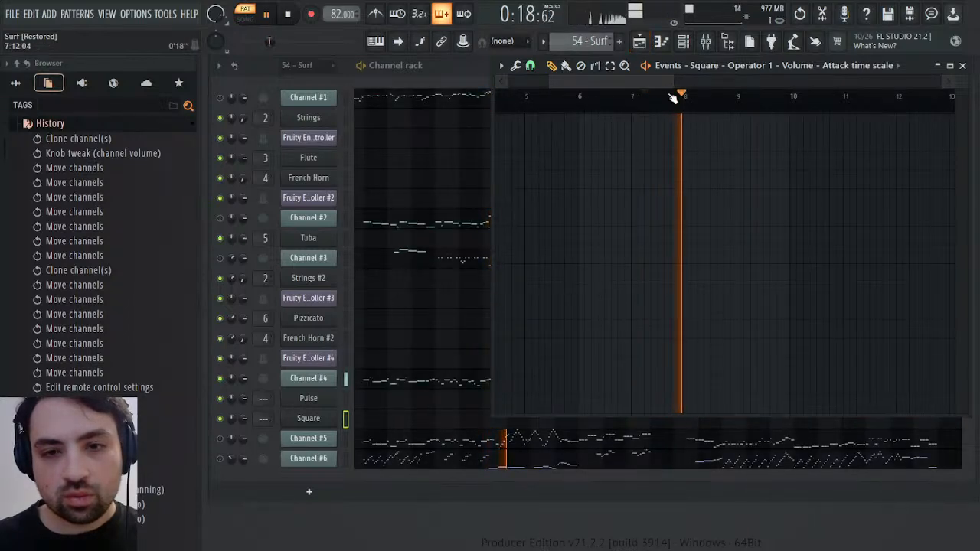
pyautogui.click(588, 41)
pyautogui.click(607, 82)
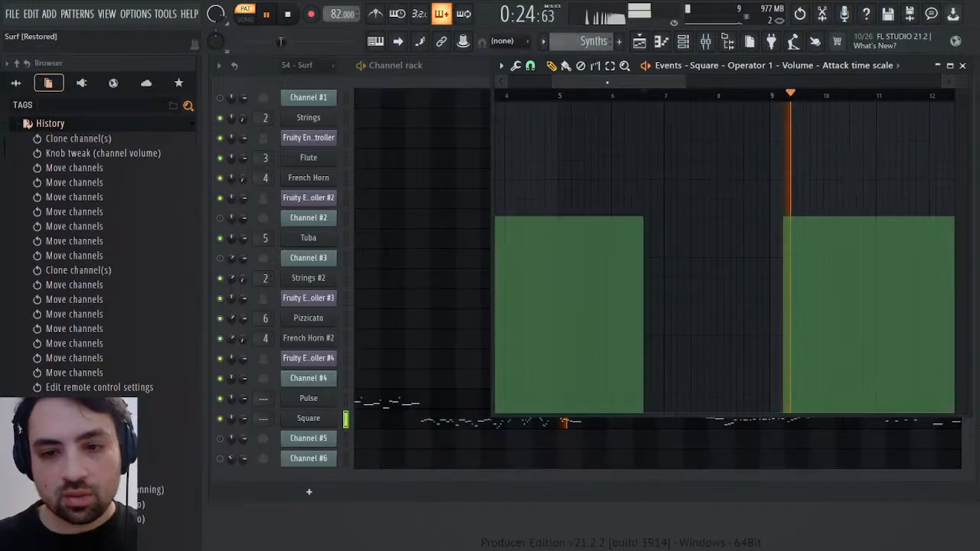
pyautogui.click(644, 95)
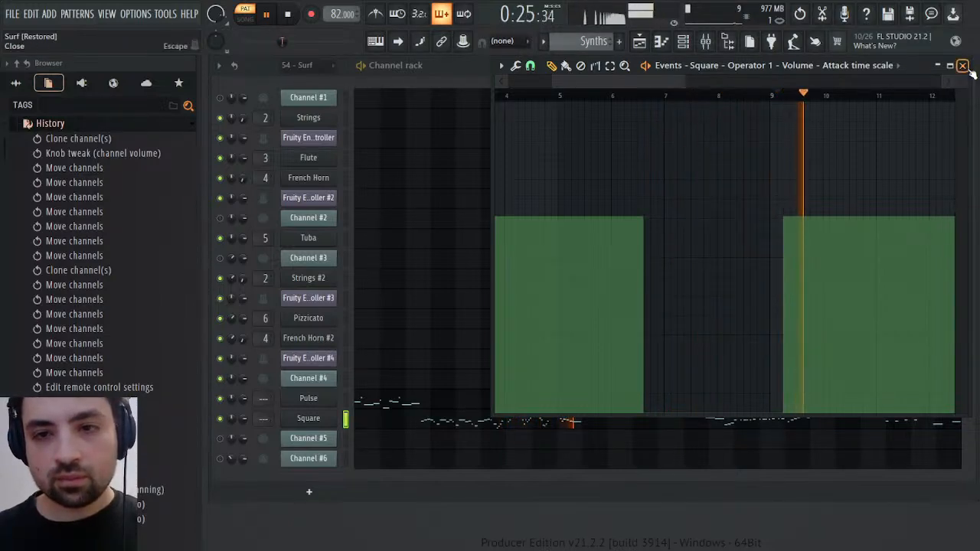
pyautogui.click(964, 66)
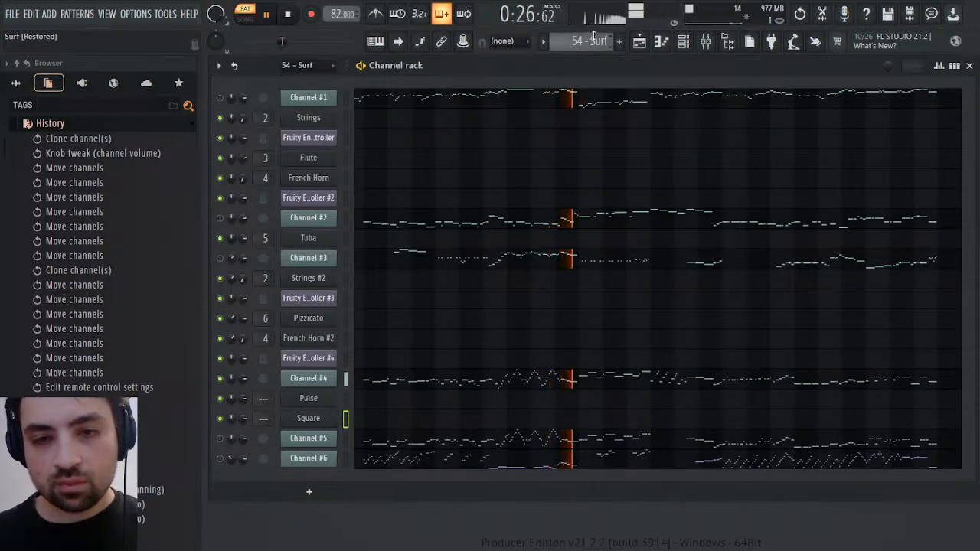
pyautogui.scroll(-3, 596, 41)
pyautogui.press('space')
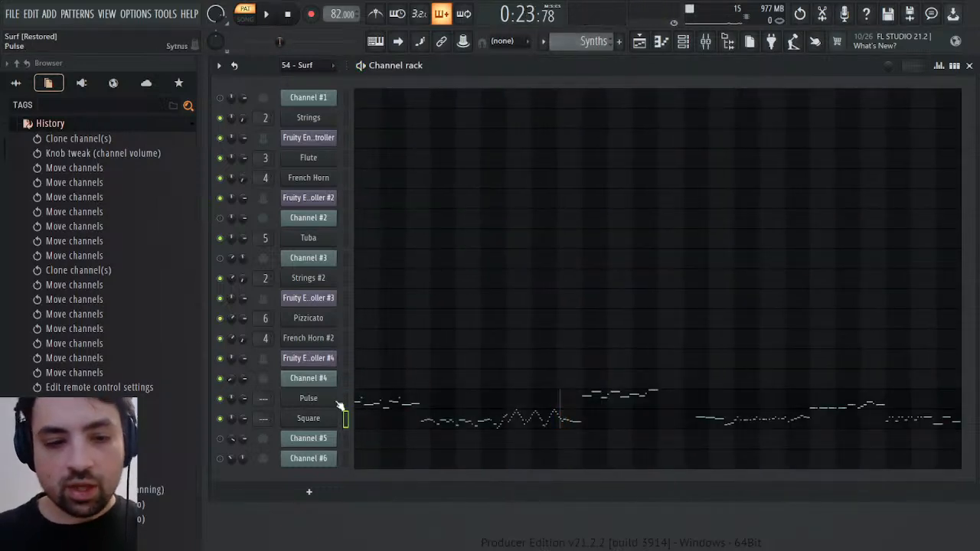
# Scale Square's Operator 1 attack time scale events down so the non-zero sections sit at about half of the range
pyautogui.click(311, 420)
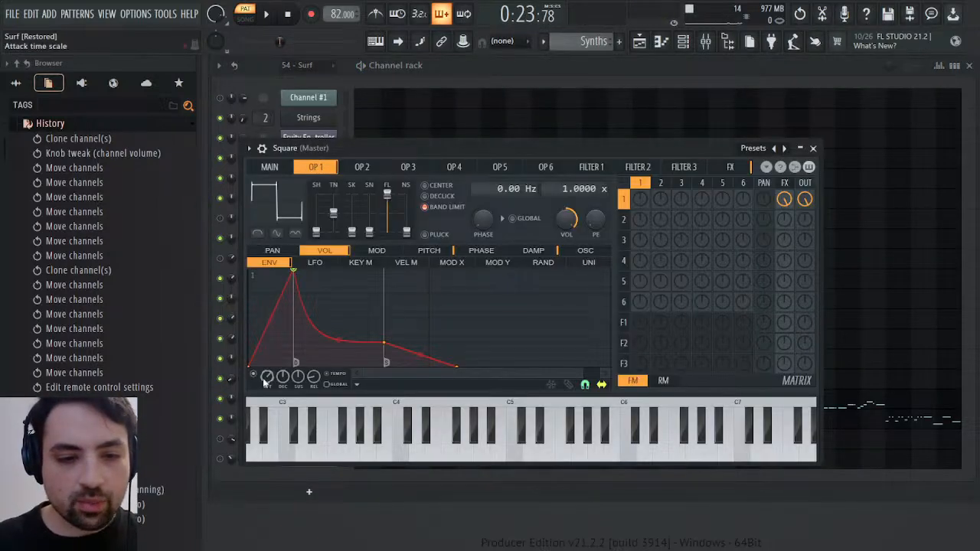
pyautogui.click(289, 373)
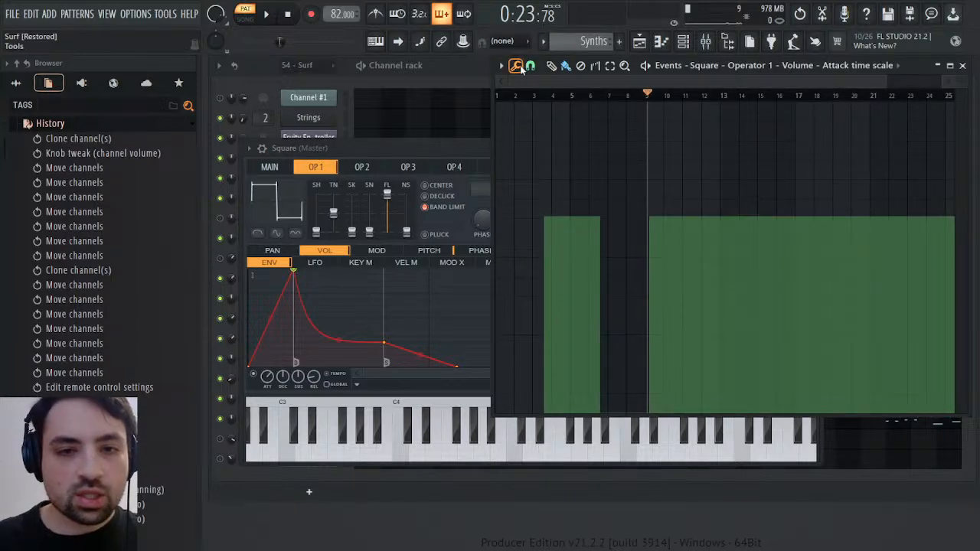
pyautogui.moveTo(521, 83); pyautogui.dragTo(627, 283)
pyautogui.click(499, 358)
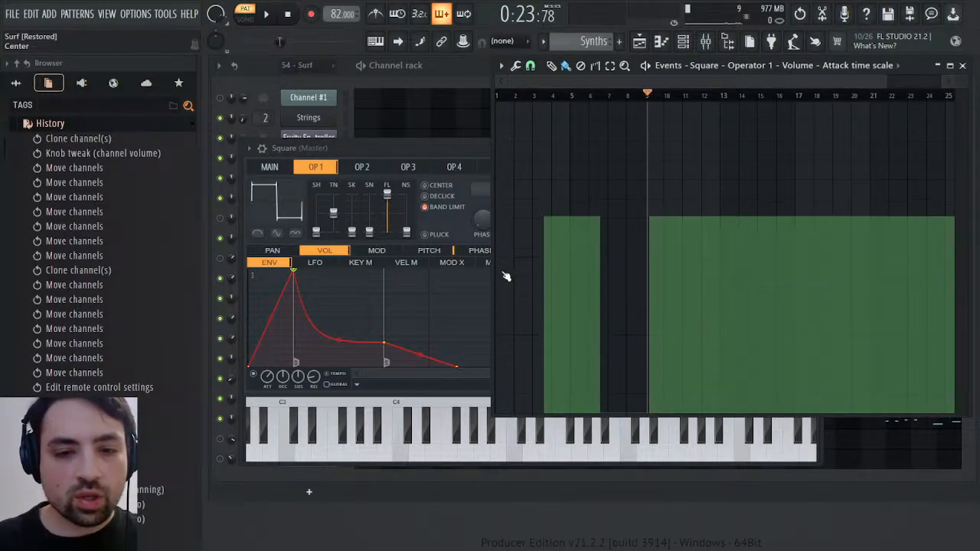
pyautogui.moveTo(491, 278); pyautogui.dragTo(491, 297)
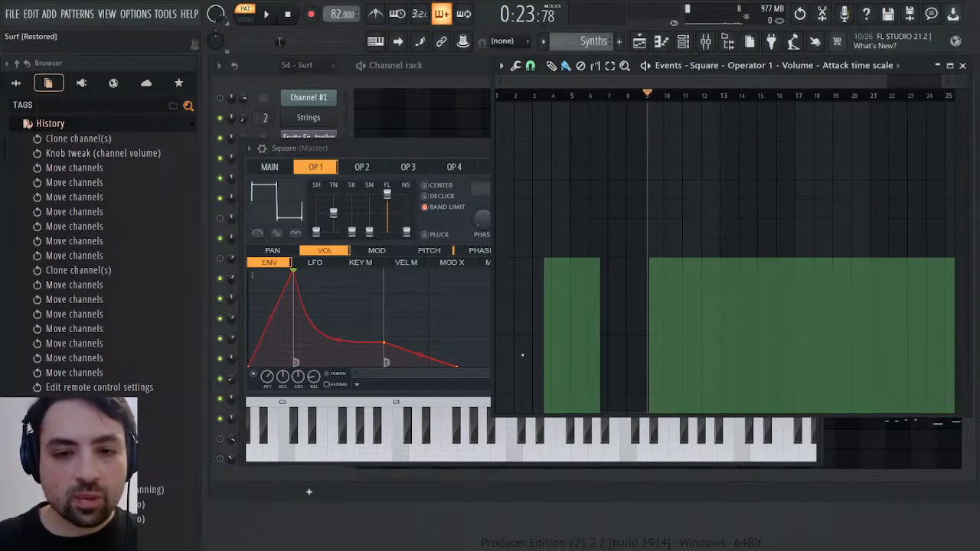
# Play Synths from mid bar 3 against 54 - Surf to compare the attack, and close the event editor and Square's window
pyautogui.click(545, 356)
pyautogui.press('space')
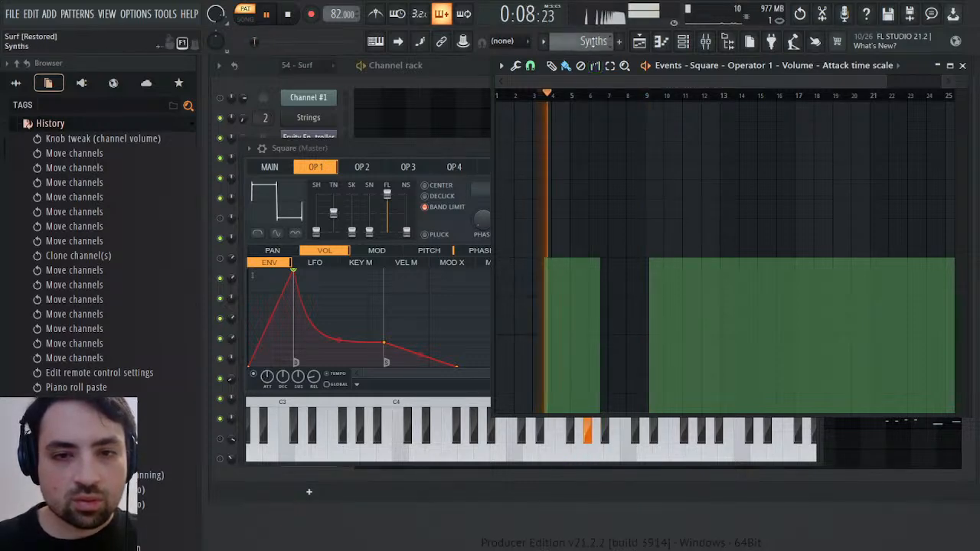
pyautogui.scroll(-1, 594, 40)
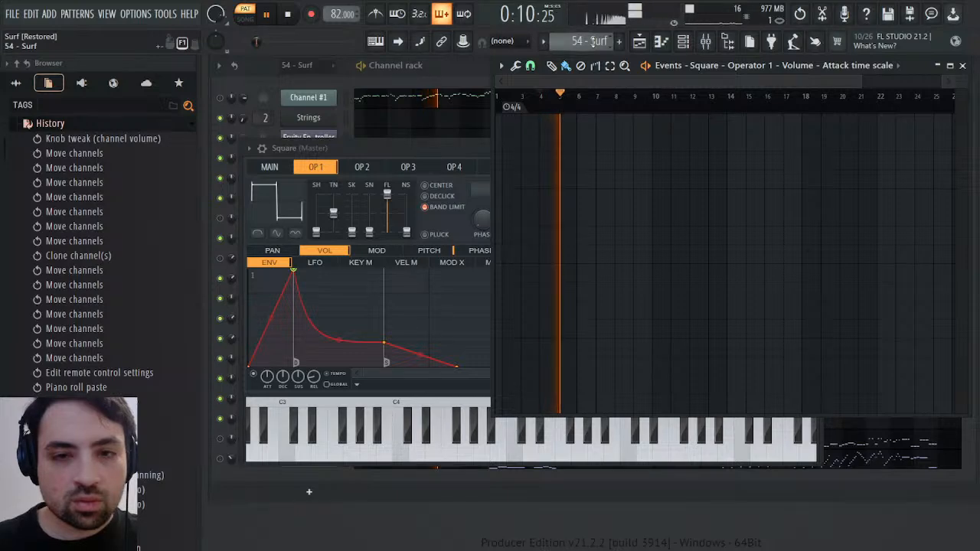
pyautogui.scroll(1, 594, 40)
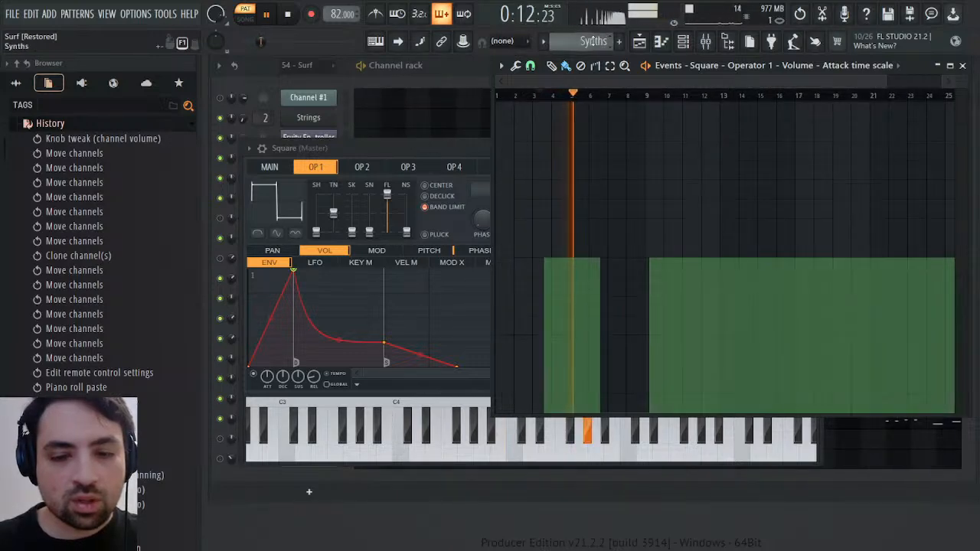
pyautogui.click(964, 66)
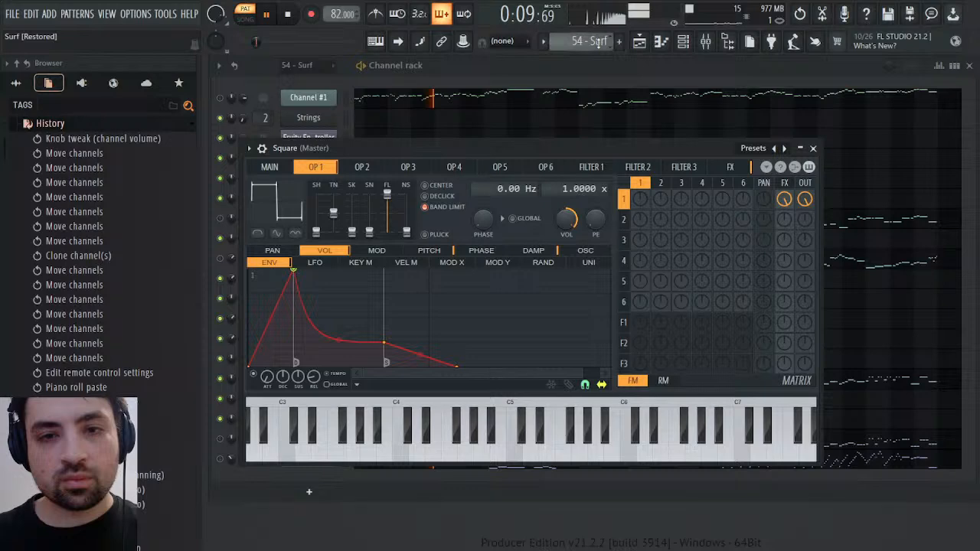
pyautogui.scroll(-1, 603, 42)
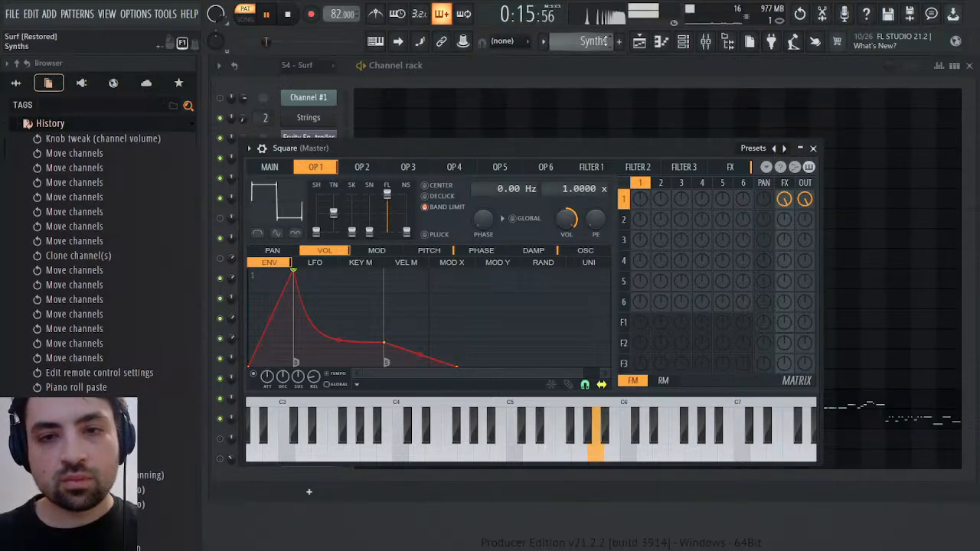
pyautogui.click(813, 148)
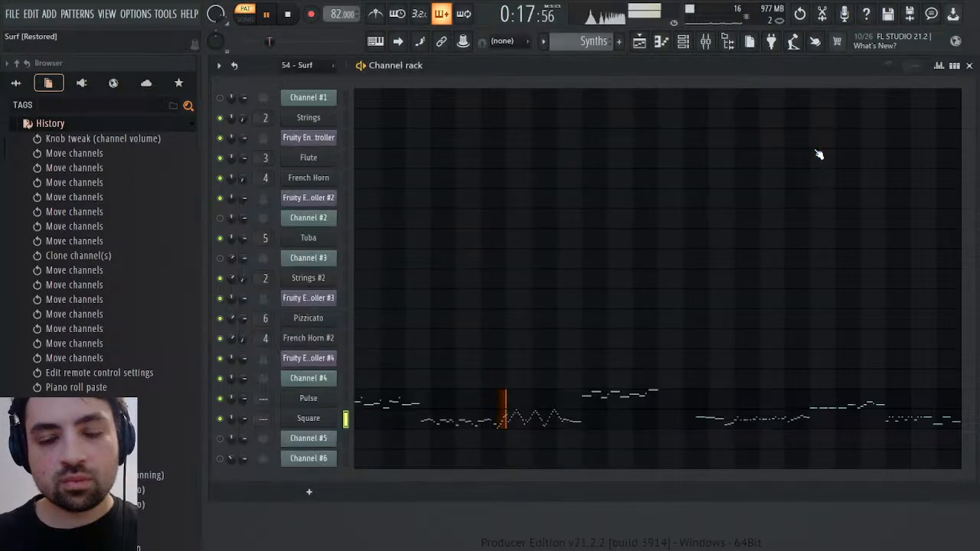
pyautogui.press('space')
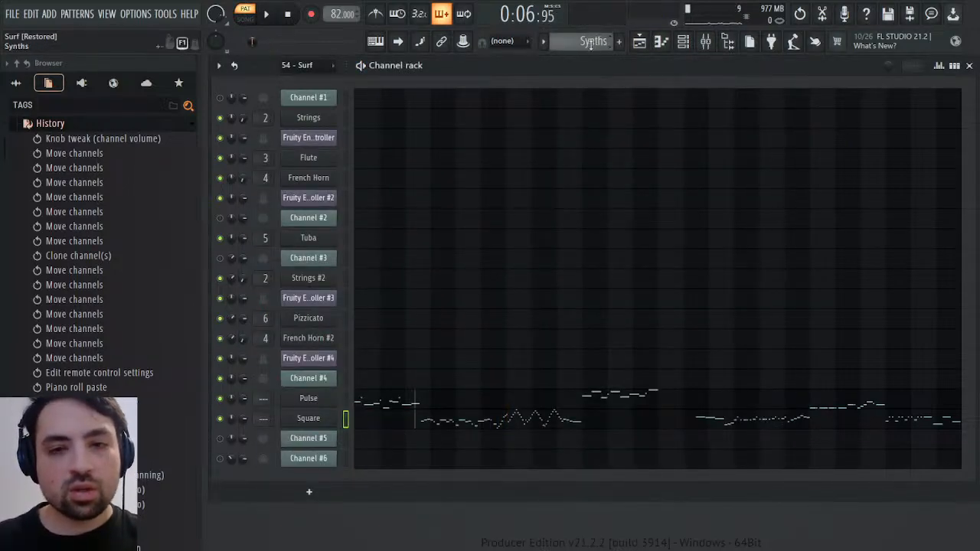
# Examine Channel #4's panning events in the 54 - Surf pattern and play the pan changes around bars 12 and 15
pyautogui.scroll(3, 592, 43)
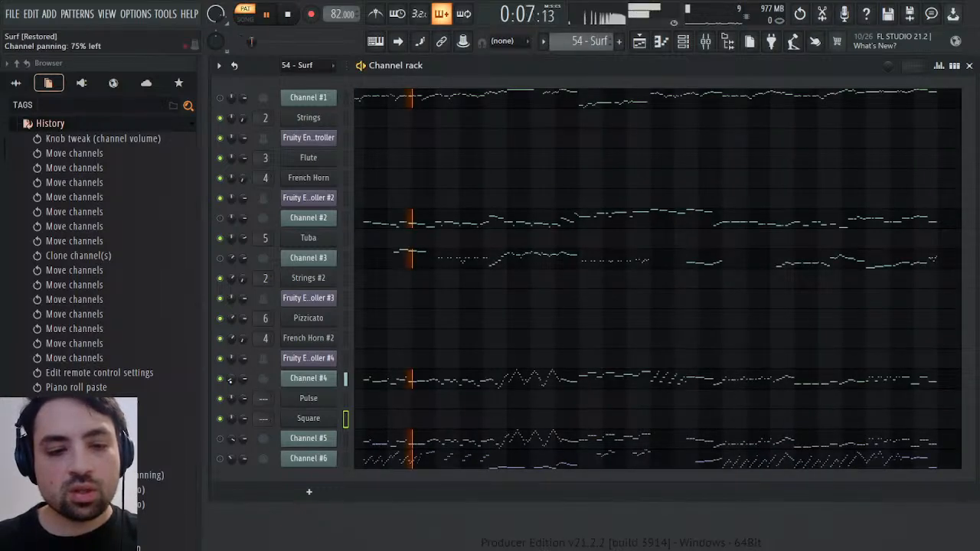
pyautogui.click(247, 385)
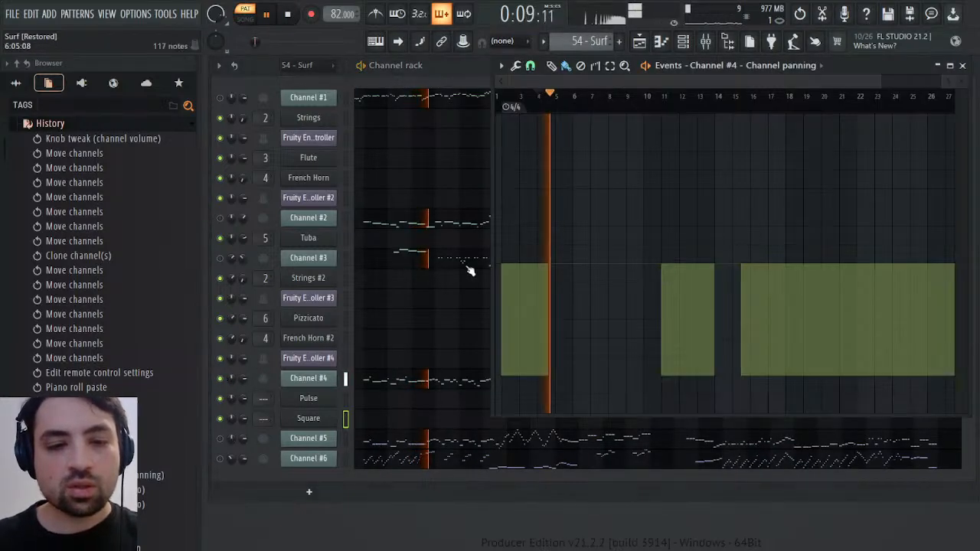
pyautogui.click(647, 98)
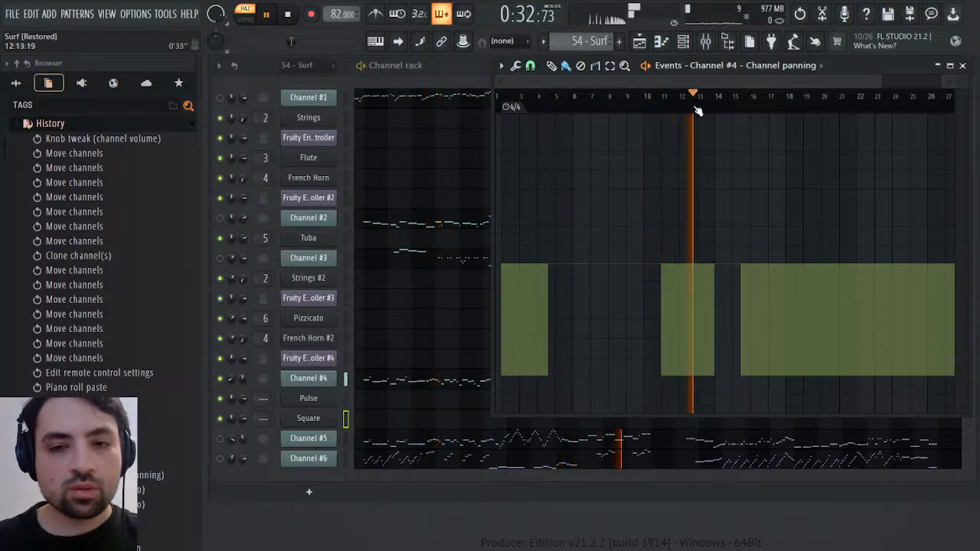
pyautogui.click(736, 99)
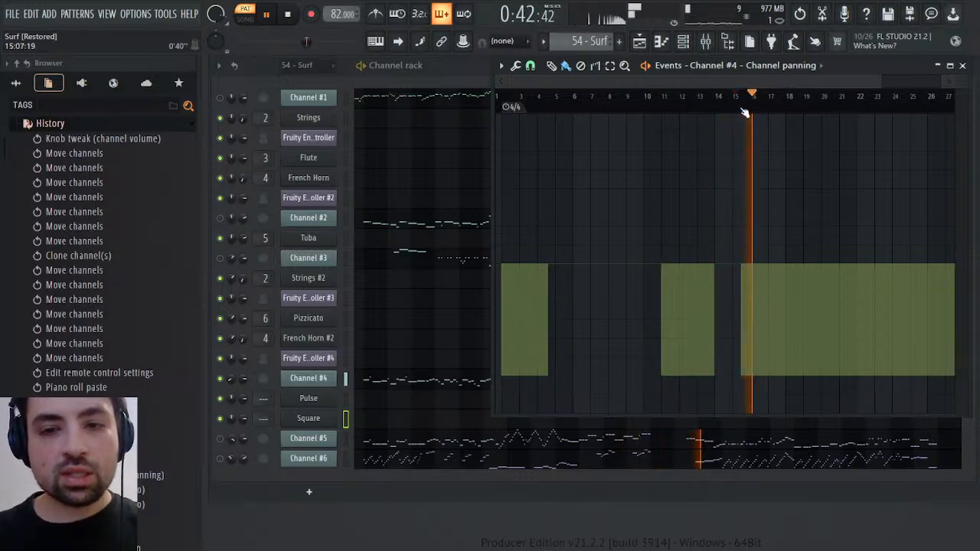
pyautogui.click(741, 106)
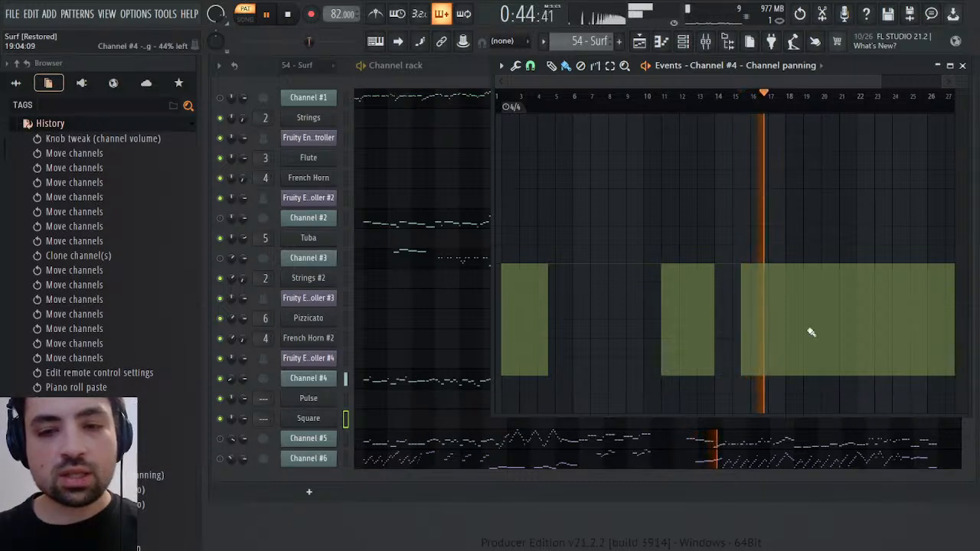
pyautogui.moveTo(788, 81); pyautogui.dragTo(818, 81)
pyautogui.press('space')
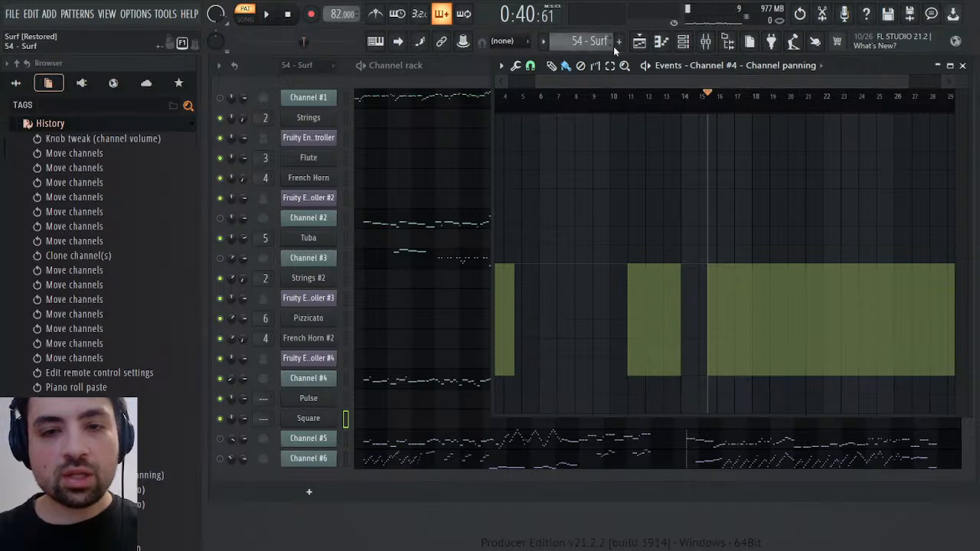
# Offset the panning of Square's notes from bar 14 onward by -37% in the Synths pattern, and play the result
pyautogui.press('KP_Add')
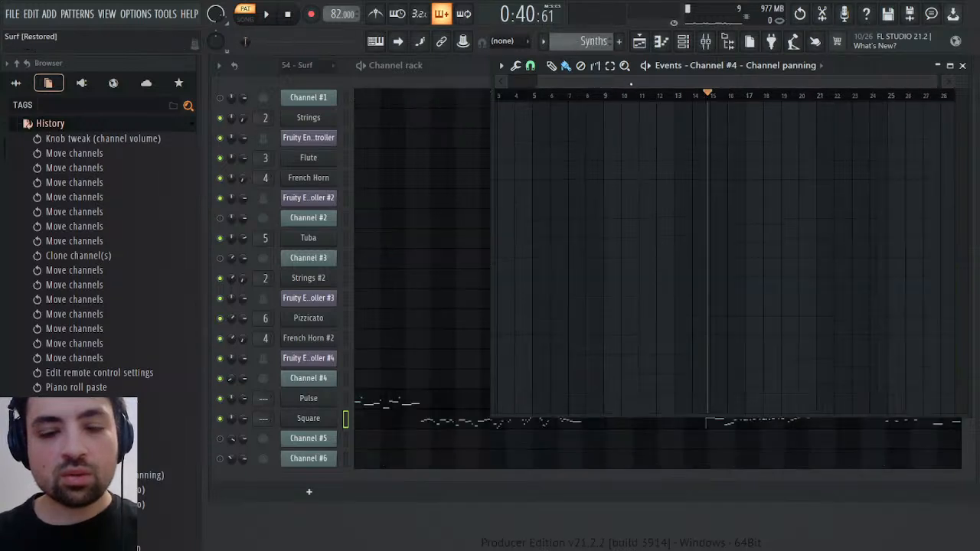
pyautogui.click(976, 68)
pyautogui.click(697, 423)
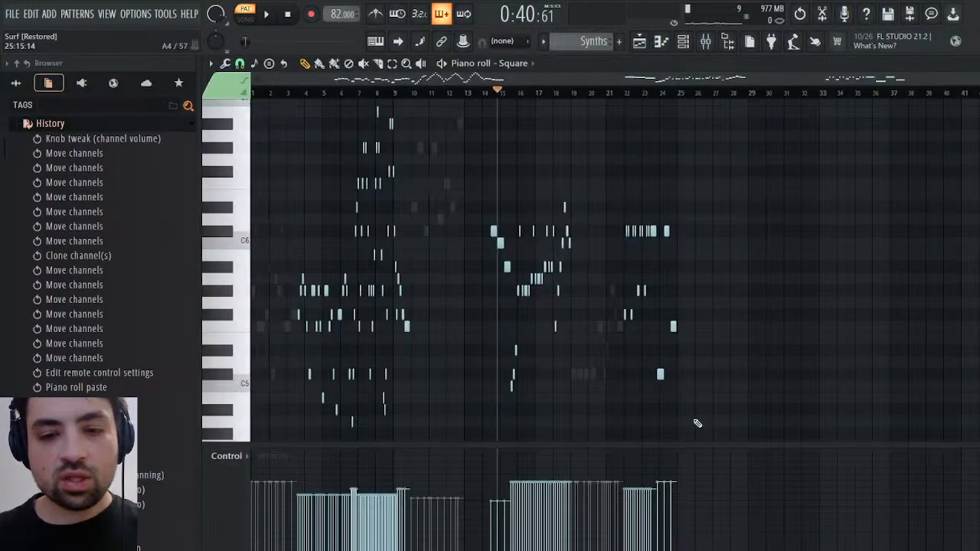
pyautogui.click(248, 186)
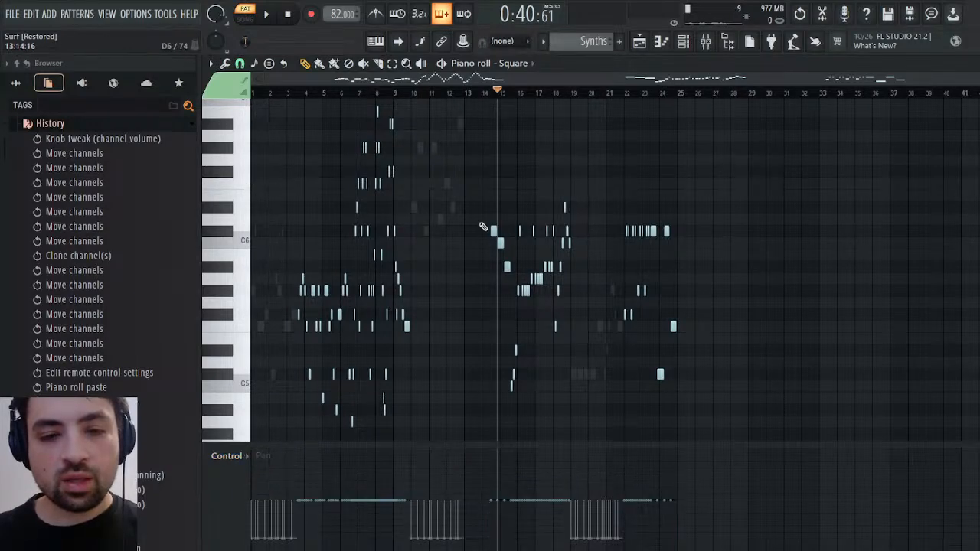
pyautogui.moveTo(485, 218); pyautogui.dragTo(718, 443)
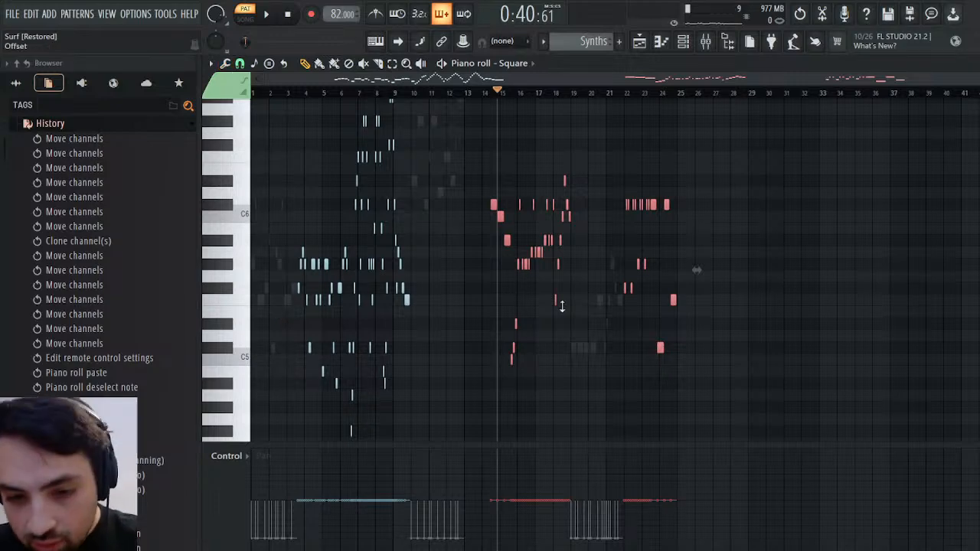
pyautogui.scroll(-10, 697, 270)
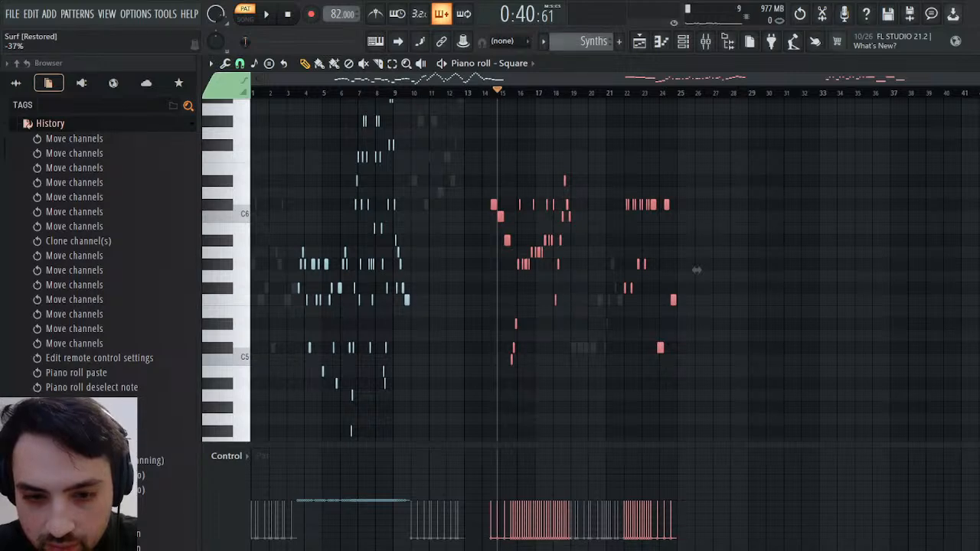
pyautogui.press('space')
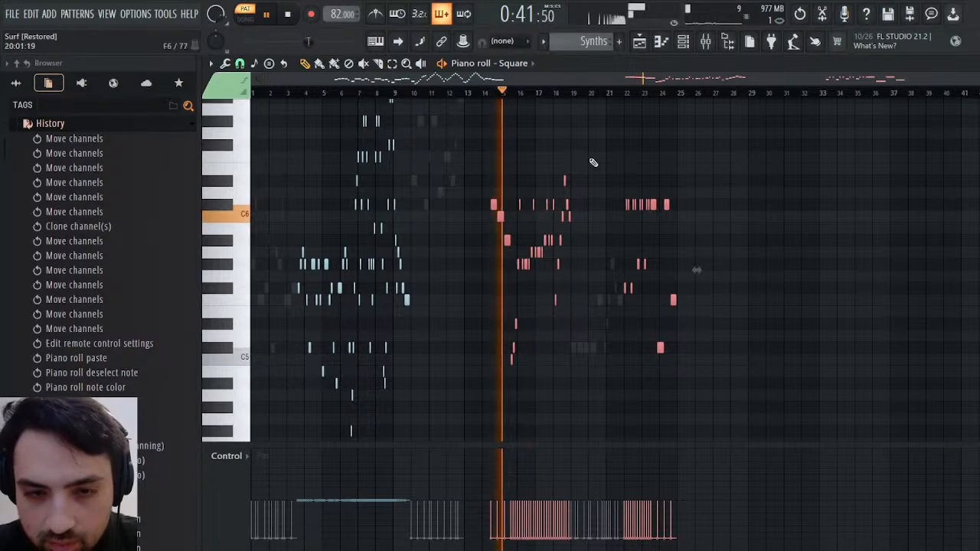
pyautogui.press('F6')
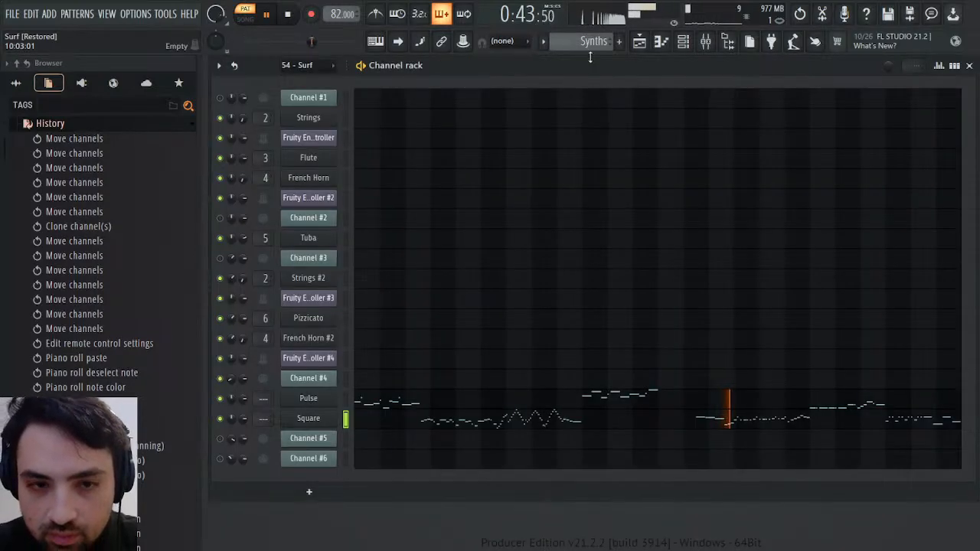
pyautogui.press('space')
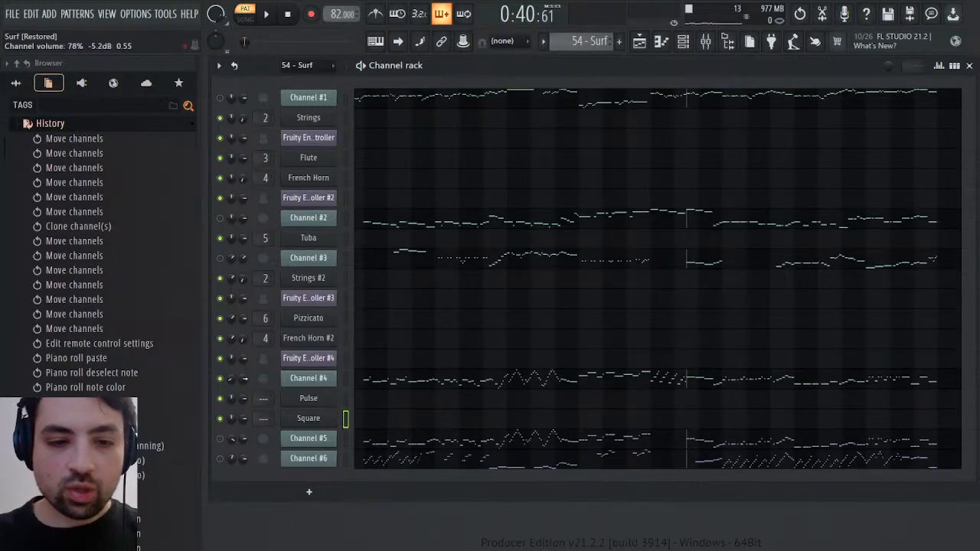
# Examine Channel #4's volume events in 54 - Surf, play the fade in bar 4, and return to the Synths pattern
pyautogui.click(268, 373)
pyautogui.press('space')
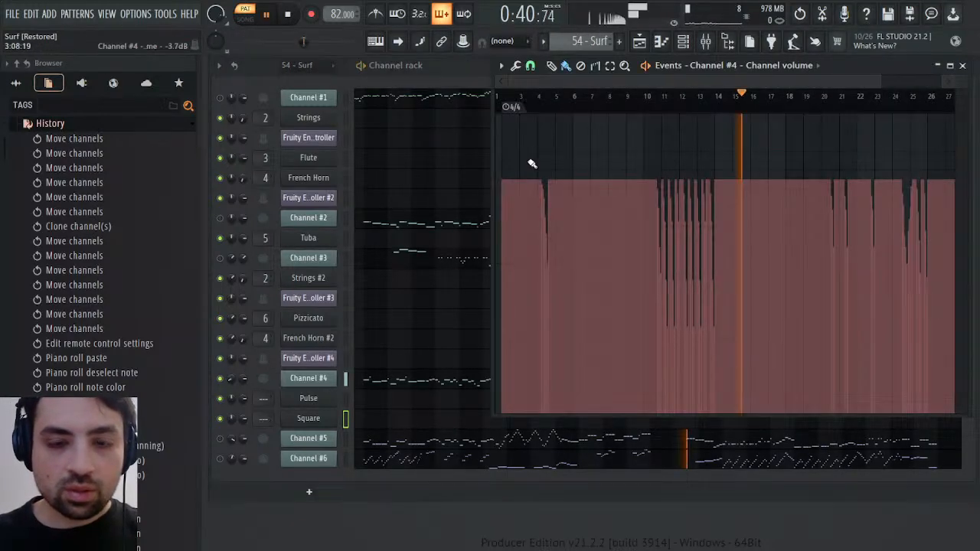
pyautogui.click(540, 101)
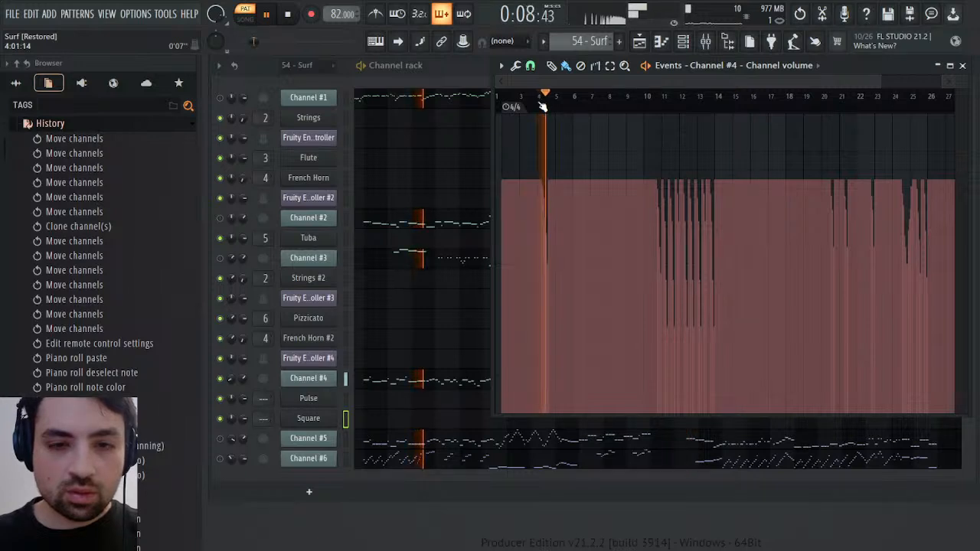
pyautogui.press('space')
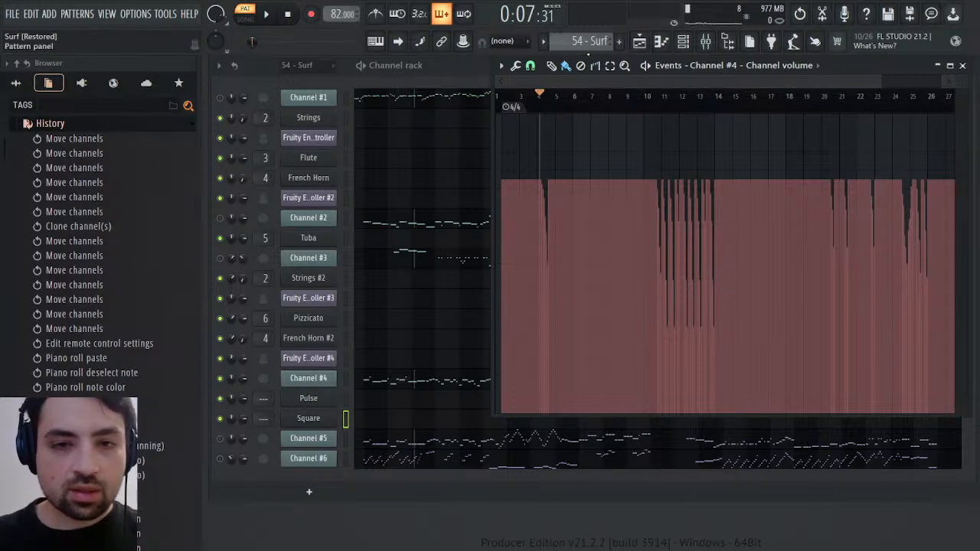
pyautogui.press('KP_Add')
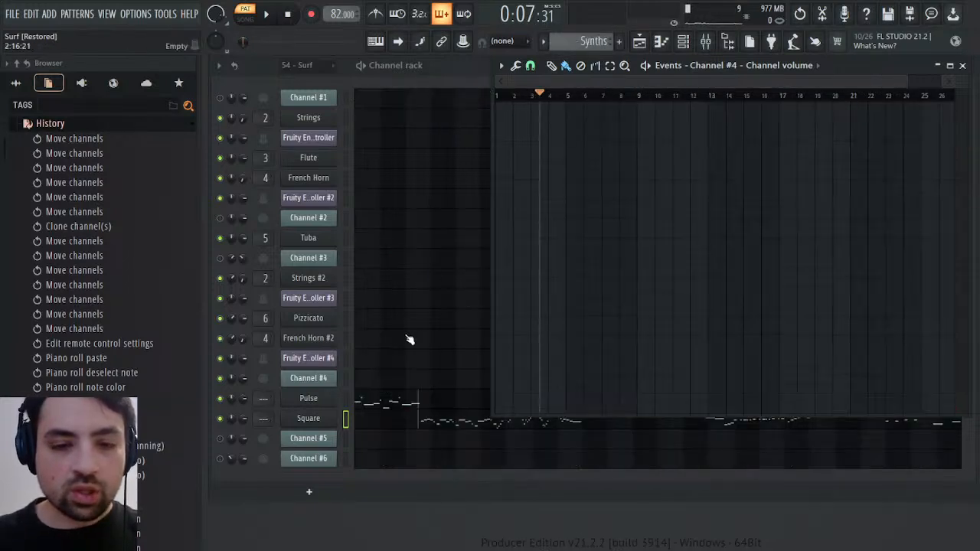
pyautogui.click(247, 419)
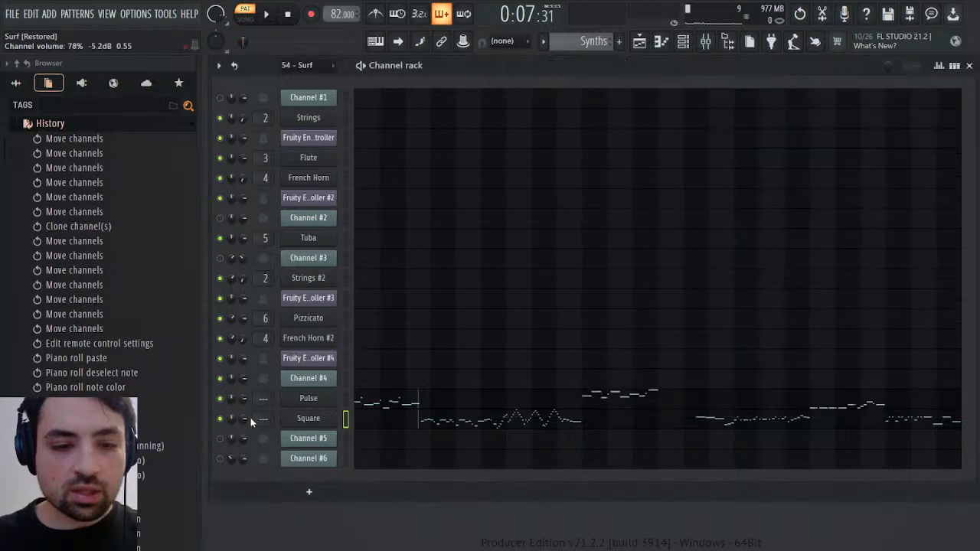
pyautogui.click(280, 370)
pyautogui.hotkey('ctrl', 'v')
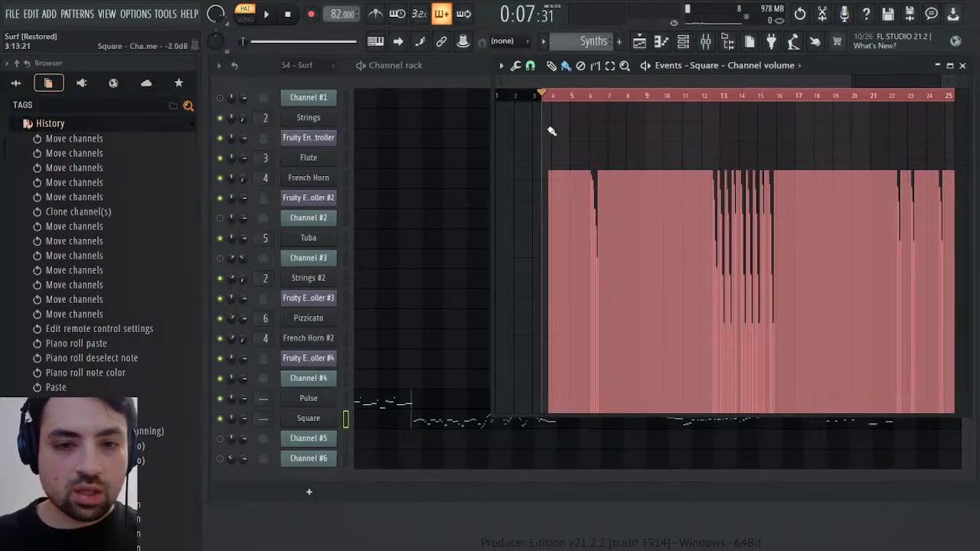
pyautogui.moveTo(849, 77); pyautogui.dragTo(606, 77)
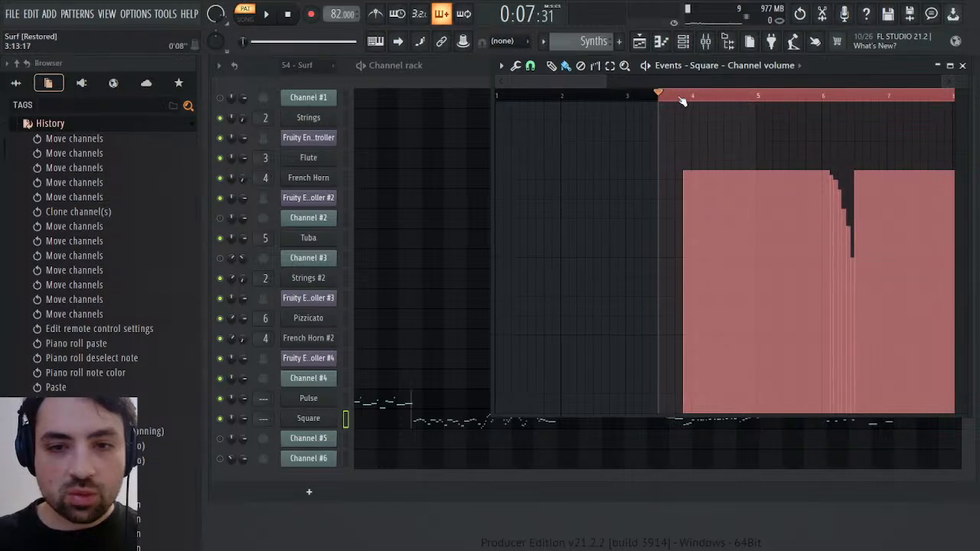
pyautogui.moveTo(682, 101); pyautogui.dragTo(240, 100)
pyautogui.hotkey('ctrl', 'v')
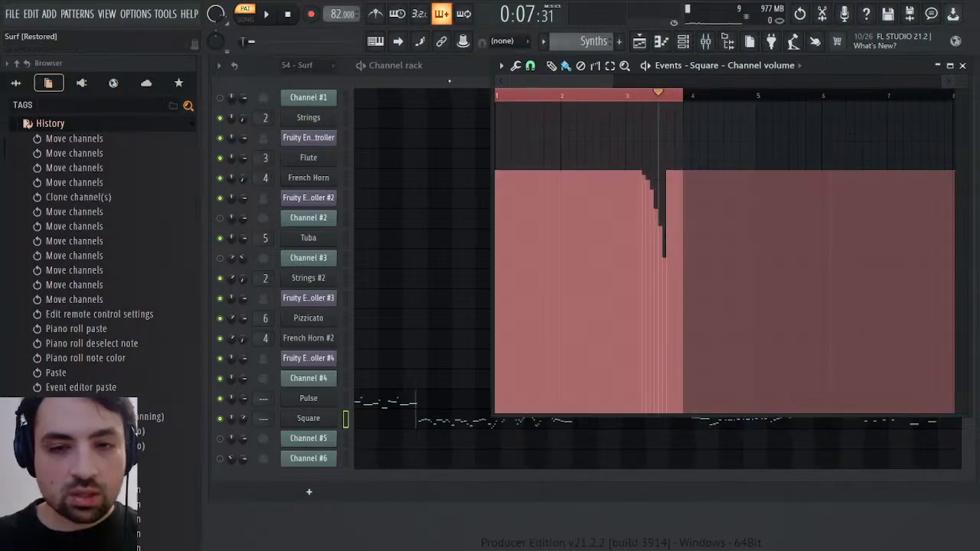
pyautogui.moveTo(614, 81); pyautogui.dragTo(320, 76)
pyautogui.hotkey('ctrl', 'd')
# Play Square's volume fade from bar 3, and erase the fade's events so the level stays flat there
pyautogui.click(626, 98)
pyautogui.press('space')
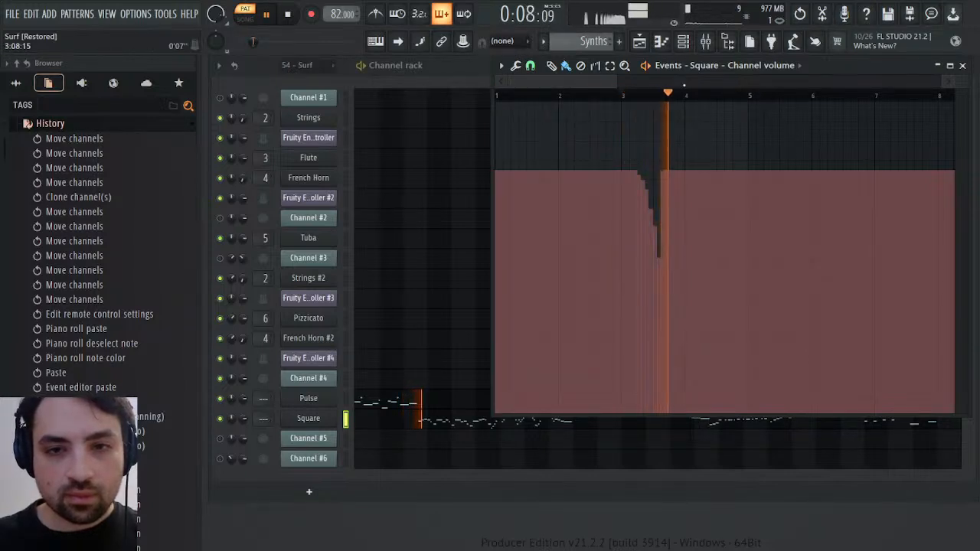
pyautogui.click(627, 98)
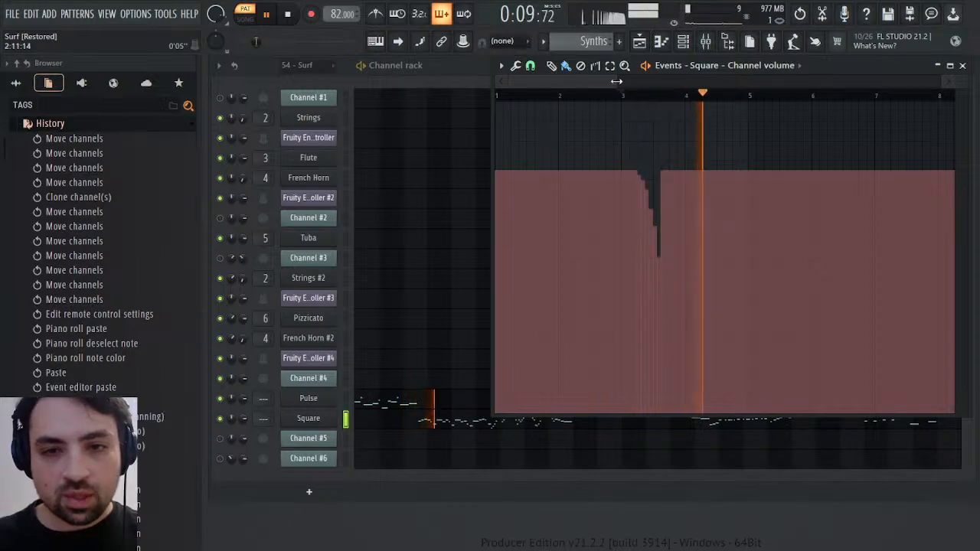
pyautogui.moveTo(617, 81); pyautogui.dragTo(753, 81)
pyautogui.click(582, 66)
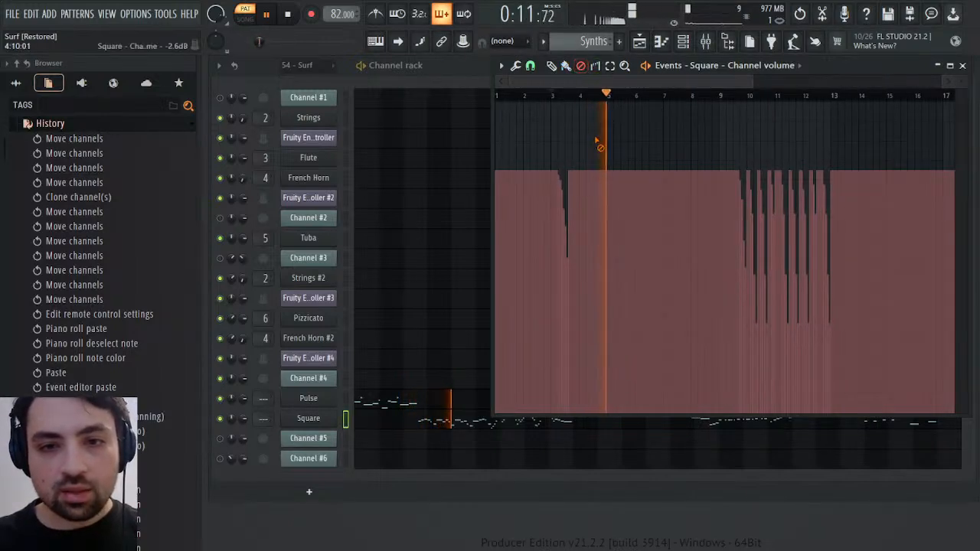
pyautogui.moveTo(600, 145); pyautogui.dragTo(511, 155)
pyautogui.click(735, 97)
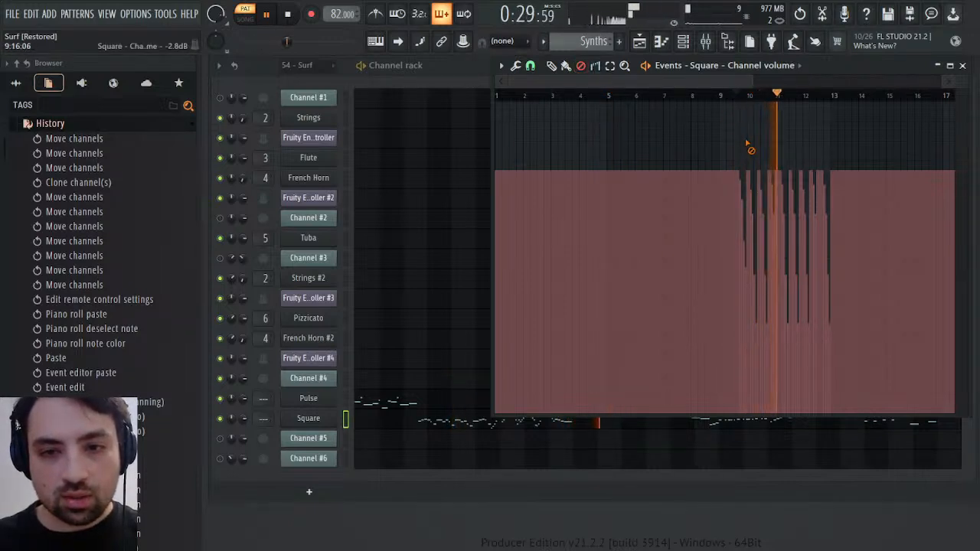
pyautogui.moveTo(749, 145); pyautogui.dragTo(837, 144)
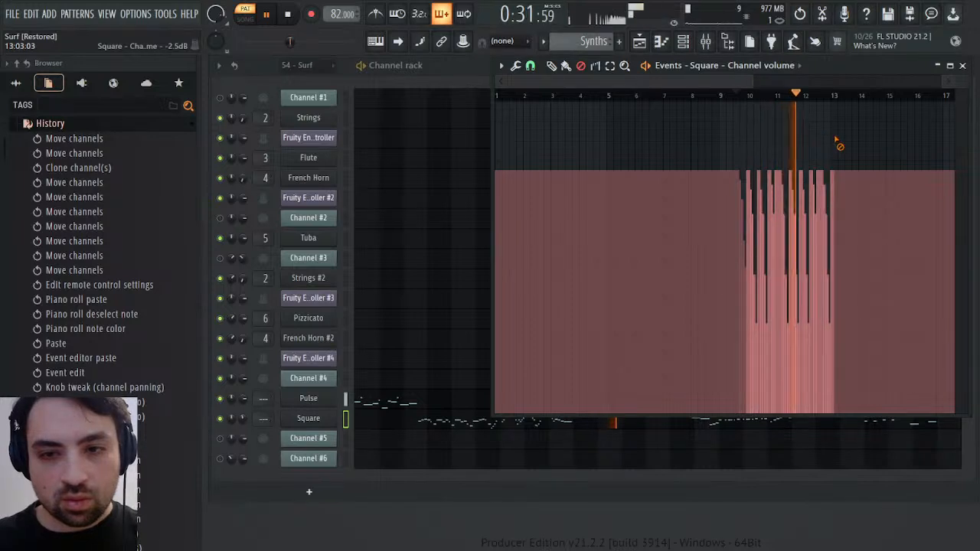
pyautogui.press('Delete')
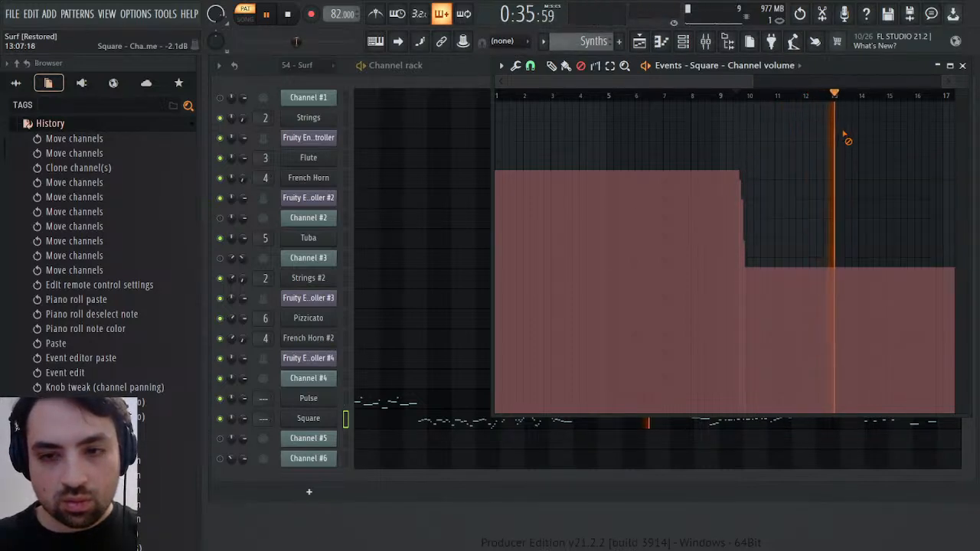
pyautogui.hotkey('ctrl', 'z')
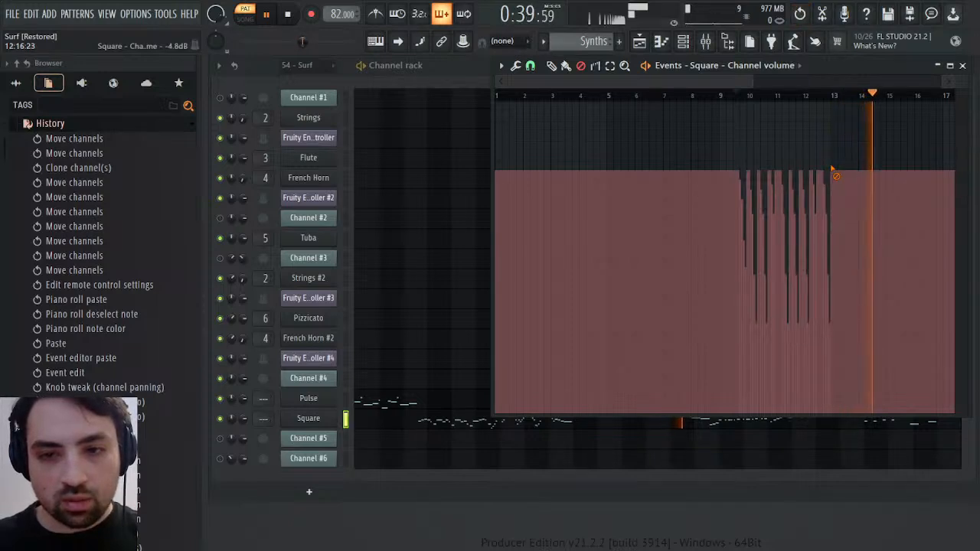
pyautogui.moveTo(833, 170); pyautogui.dragTo(756, 184)
pyautogui.press('Delete')
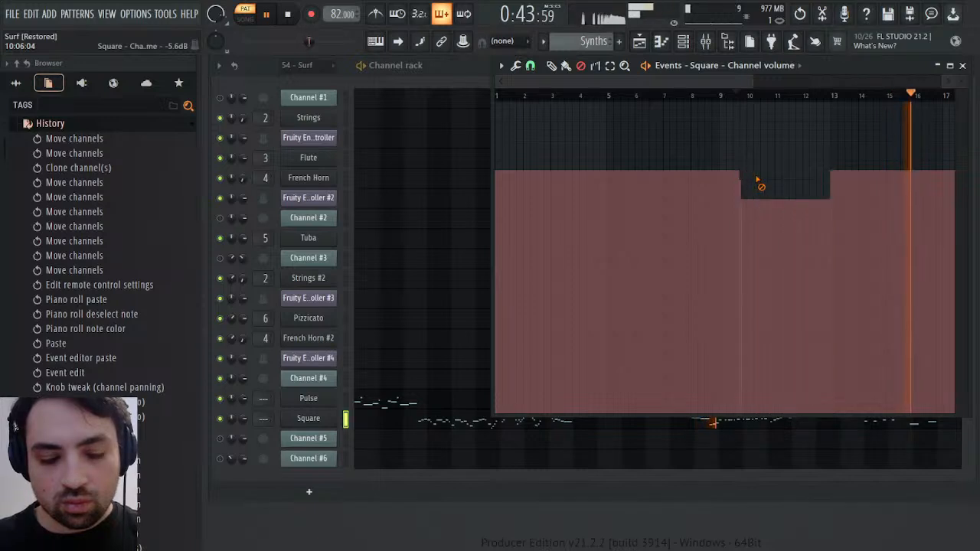
pyautogui.hotkey('ctrl', 'z')
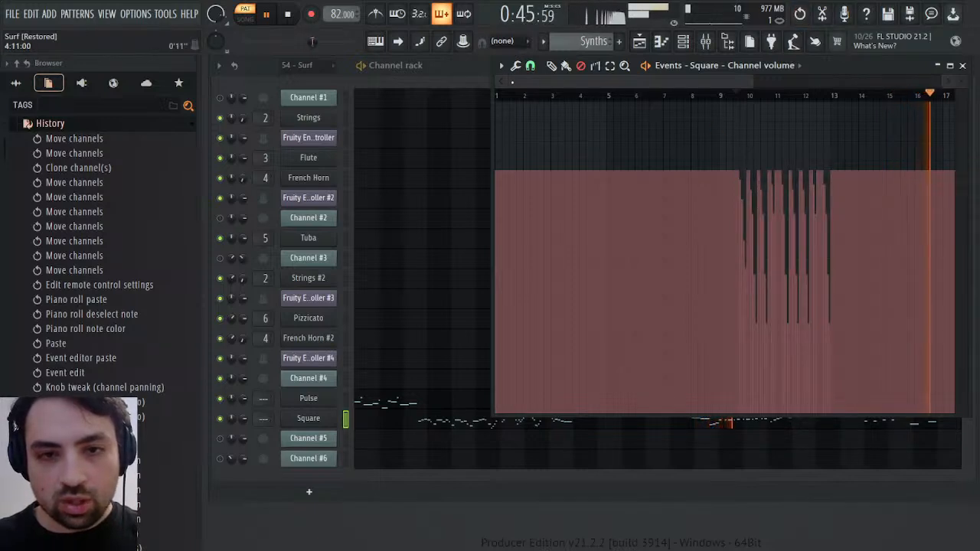
# Erase the repeated volume fades between bars 10 and 13 in Square's volume events, and play from bar 13
pyautogui.moveTo(512, 81); pyautogui.dragTo(631, 82)
pyautogui.moveTo(542, 151); pyautogui.dragTo(706, 158)
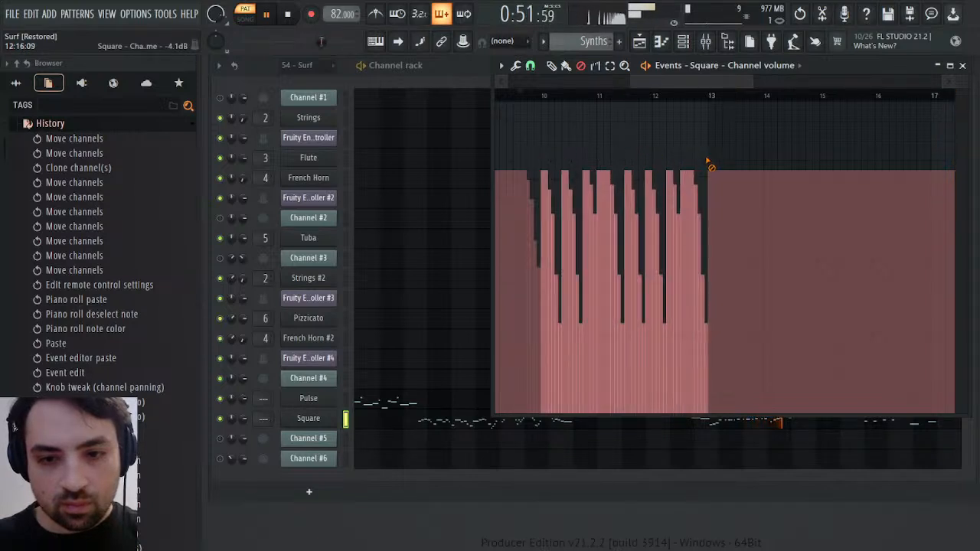
pyautogui.press('Delete')
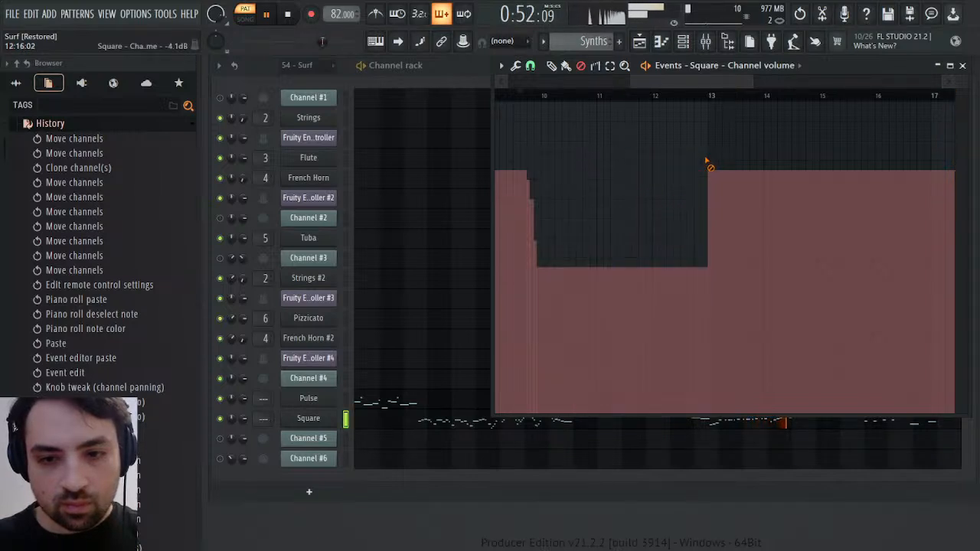
pyautogui.click(712, 100)
# Play through Square's volume fades between bars 23 and 25 and examine their stepped shape
pyautogui.click(792, 95)
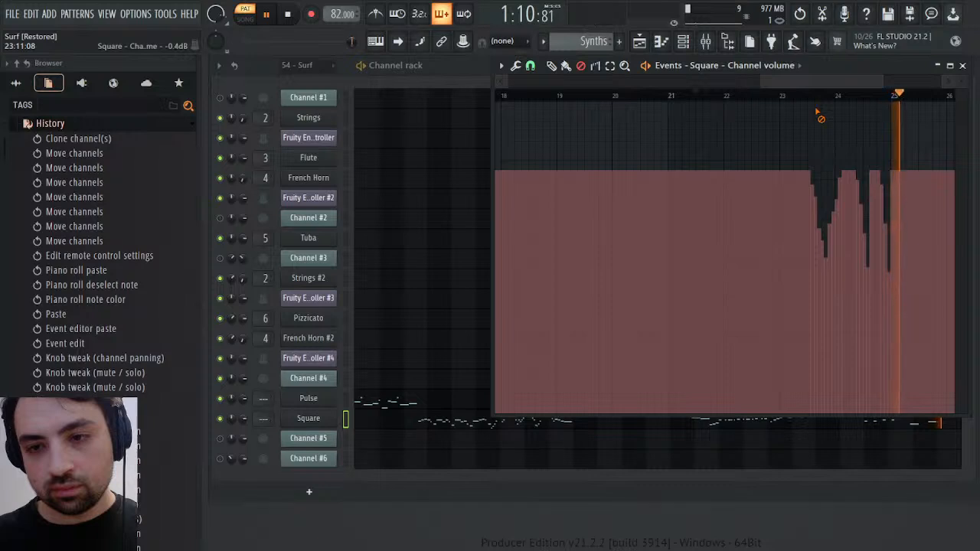
pyautogui.press('space')
pyautogui.moveTo(763, 83); pyautogui.dragTo(850, 85)
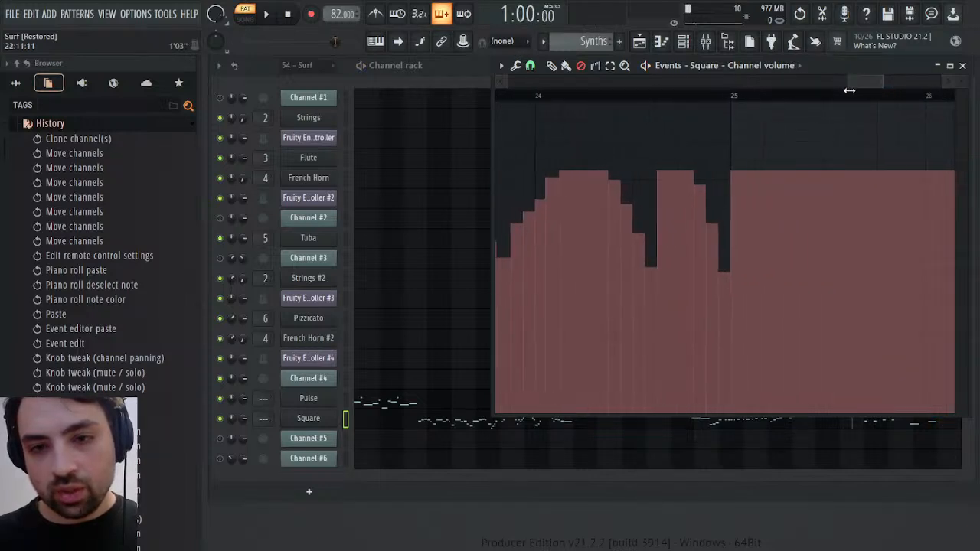
pyautogui.click(704, 178)
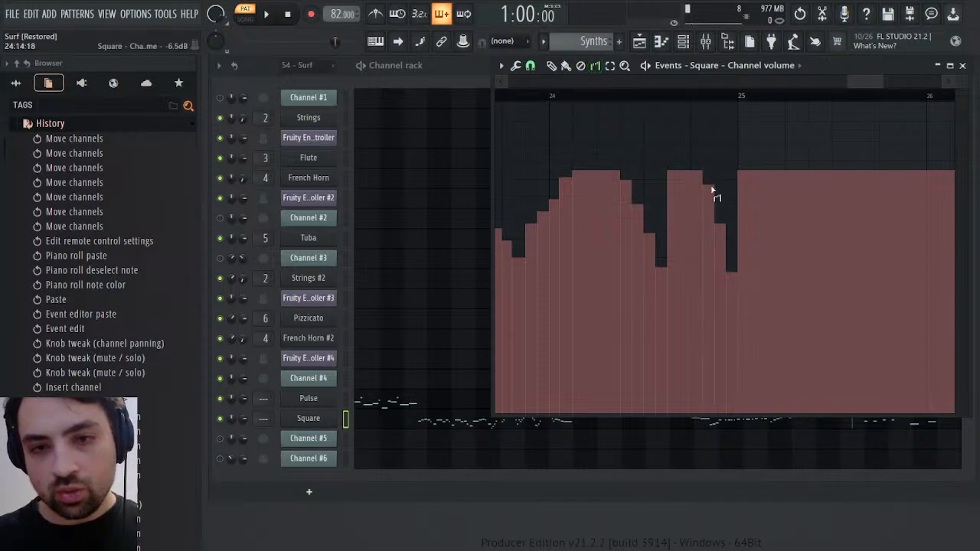
pyautogui.click(701, 184)
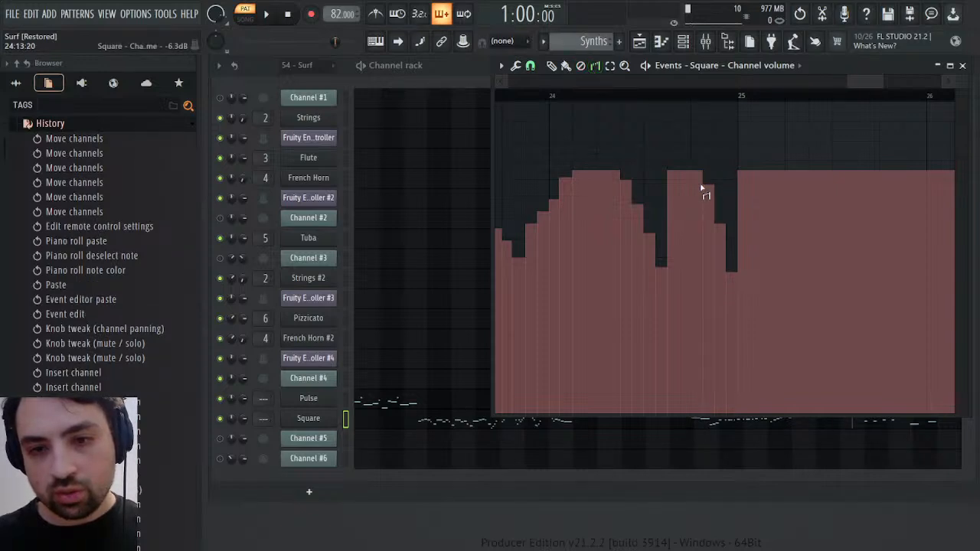
pyautogui.click(713, 186)
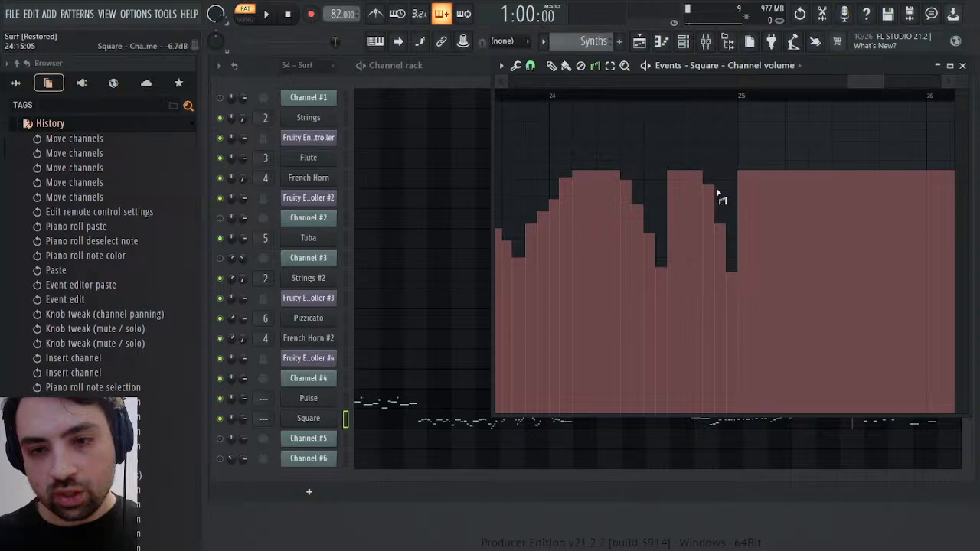
pyautogui.click(703, 197)
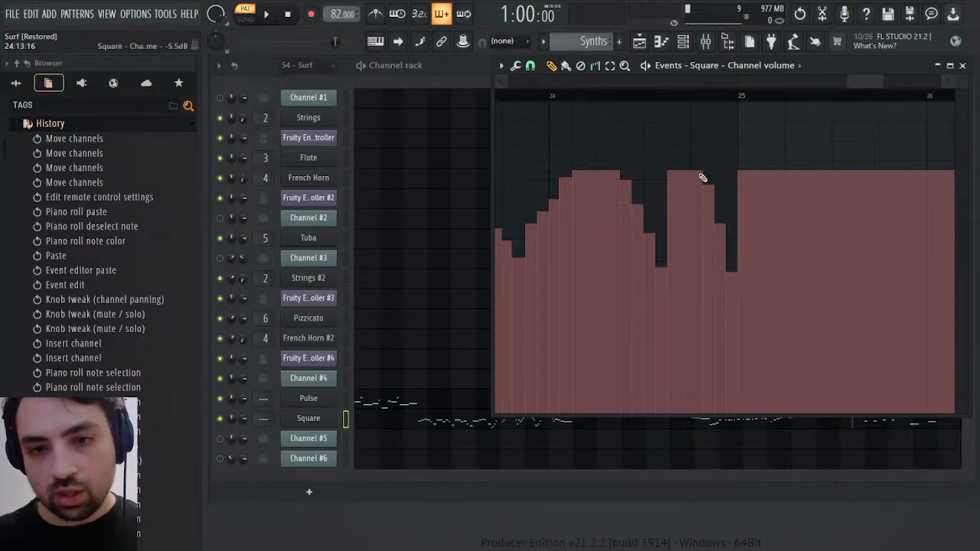
pyautogui.click(708, 177)
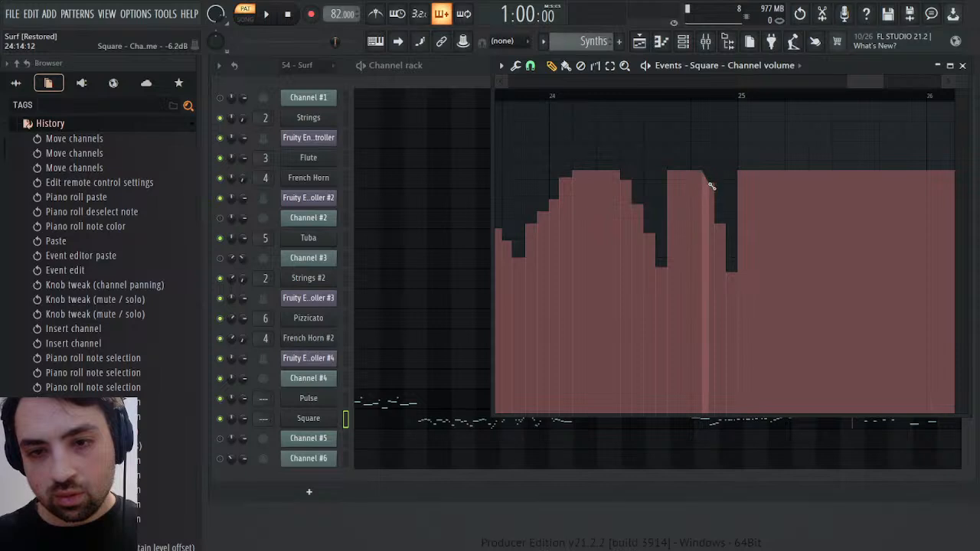
pyautogui.moveTo(715, 188); pyautogui.dragTo(741, 271)
pyautogui.hotkey('ctrl', 'z')
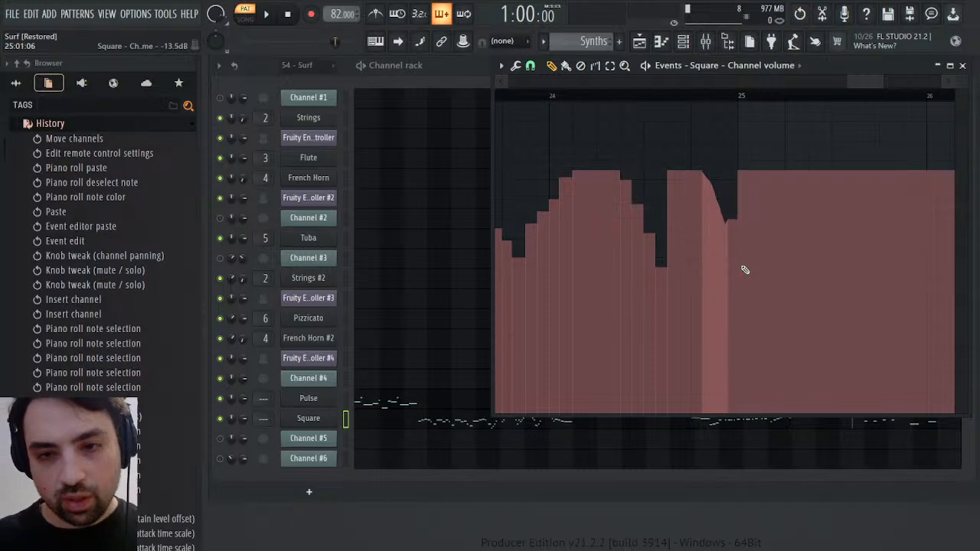
pyautogui.scroll(-10, 36, 281)
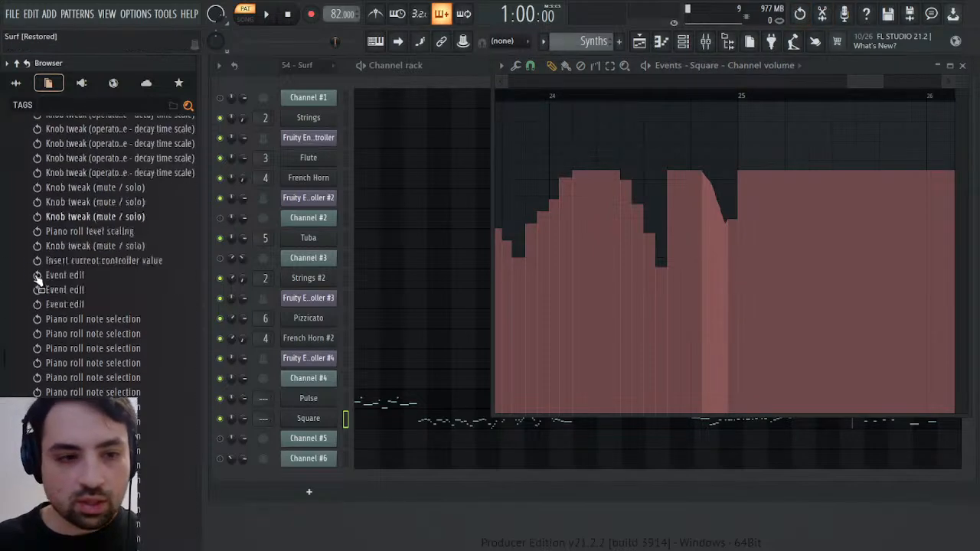
pyautogui.click(54, 454)
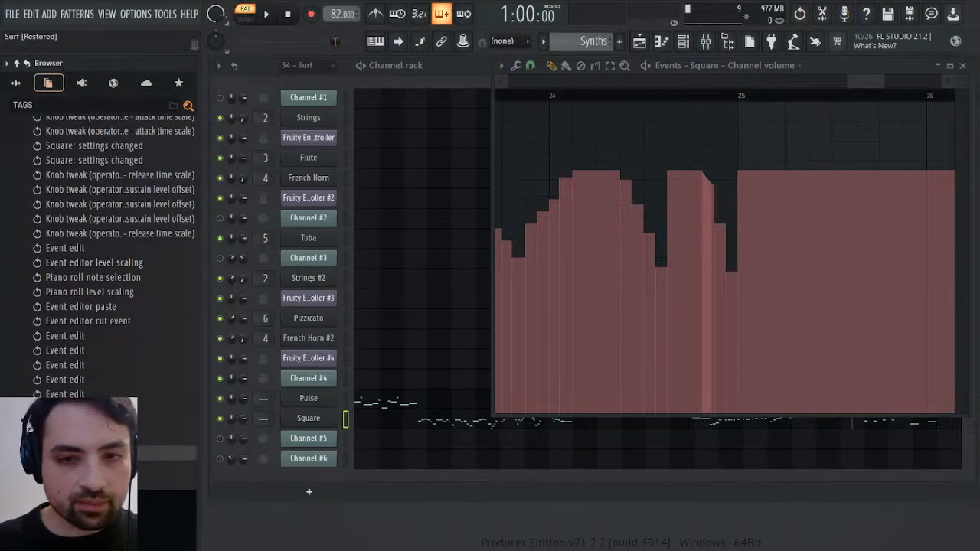
pyautogui.click(61, 439)
# Play Synths from bar 24 to hear Square's stepped volume fades
pyautogui.press('space')
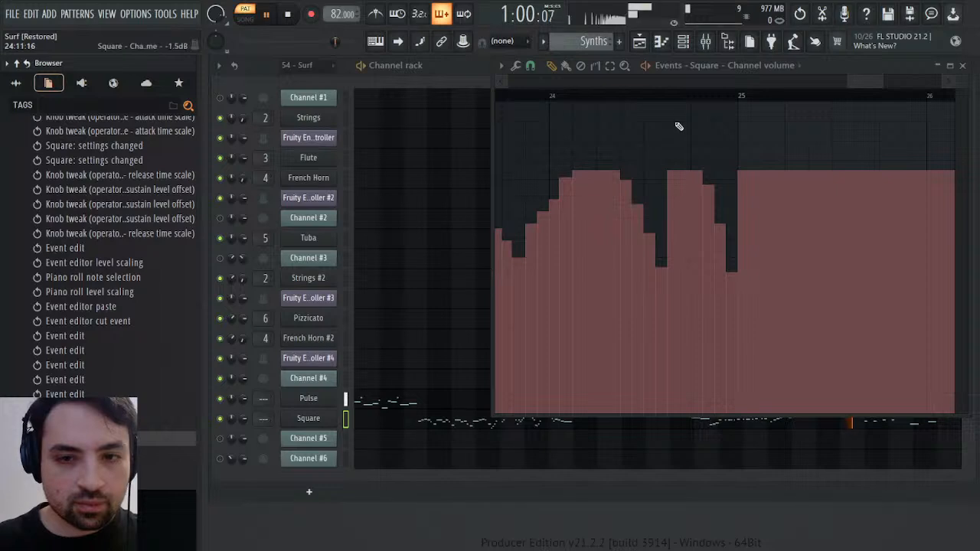
pyautogui.moveTo(547, 98); pyautogui.dragTo(648, 102)
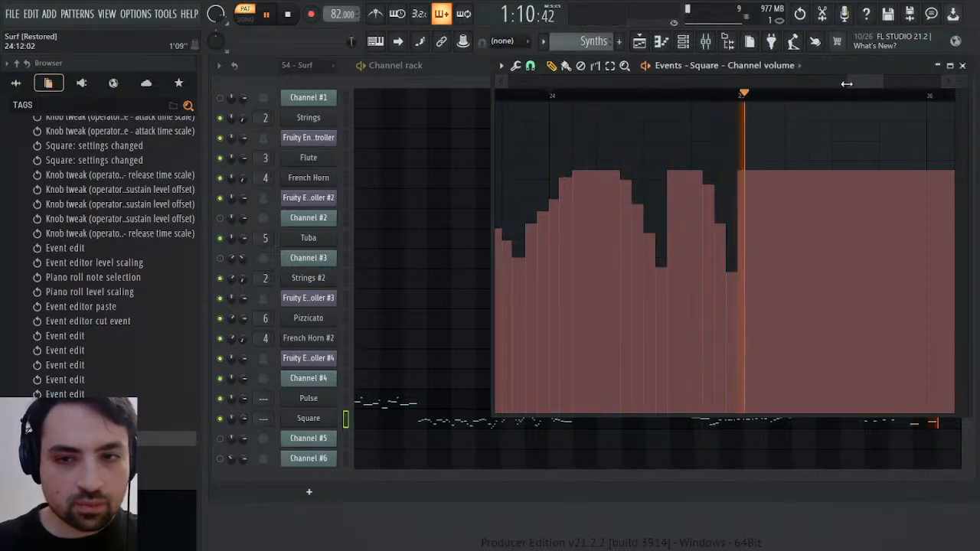
pyautogui.press('space')
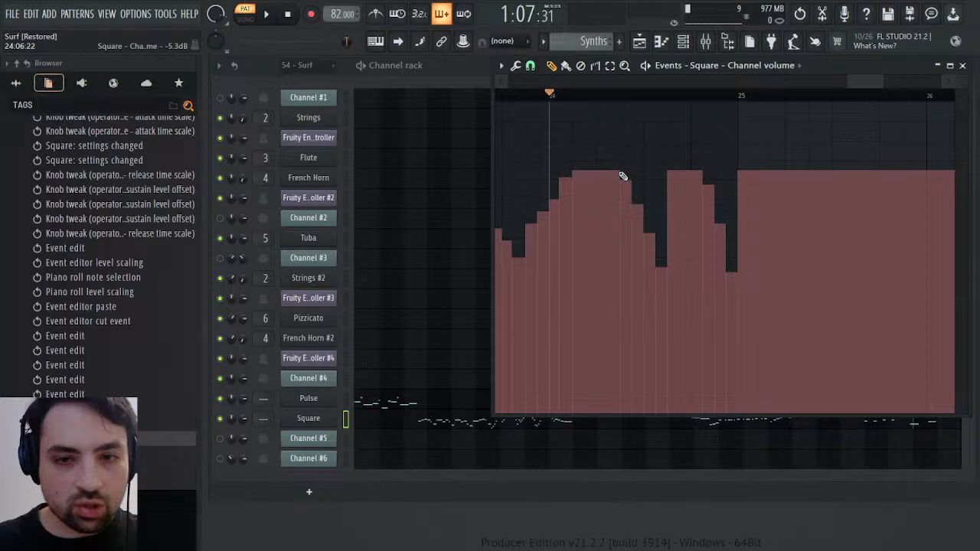
# Redraw the two stepped fades between bars 24 and 25 as smooth curves, restore the unfaded level from bar 25, and play
pyautogui.moveTo(847, 84); pyautogui.dragTo(861, 81)
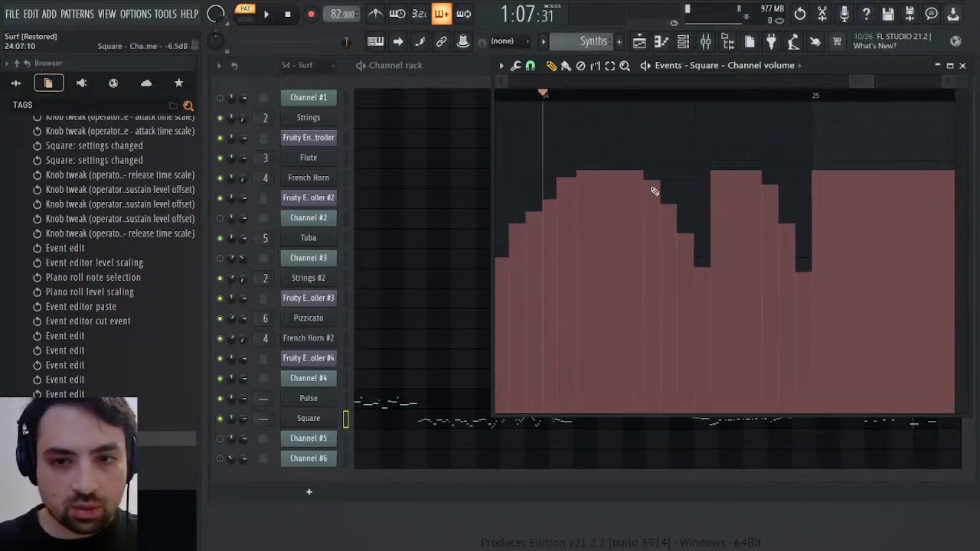
pyautogui.moveTo(646, 177)
pyautogui.mouseDown()
pyautogui.moveTo(683, 208)
pyautogui.moveTo(710, 270)
pyautogui.mouseUp()
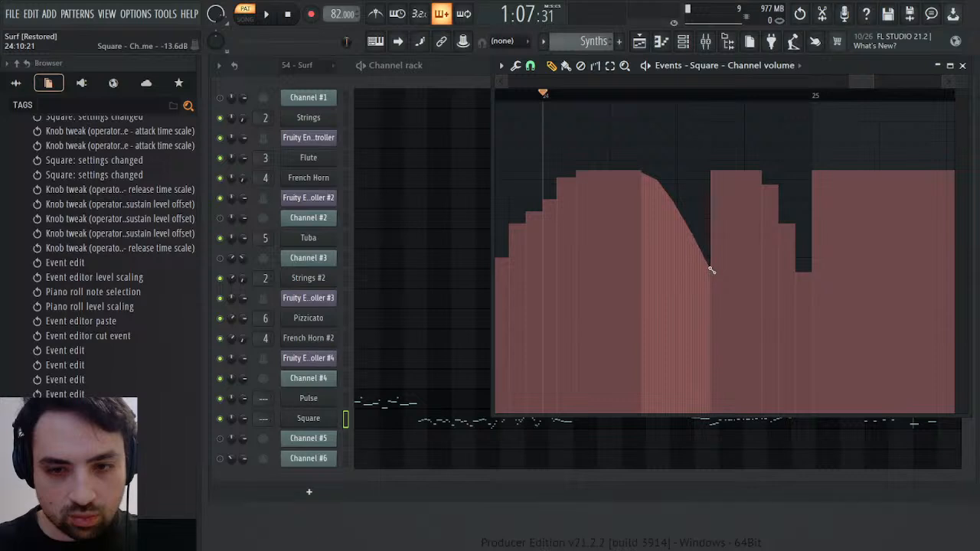
pyautogui.moveTo(763, 175)
pyautogui.mouseDown()
pyautogui.moveTo(797, 218)
pyautogui.moveTo(815, 271)
pyautogui.mouseUp()
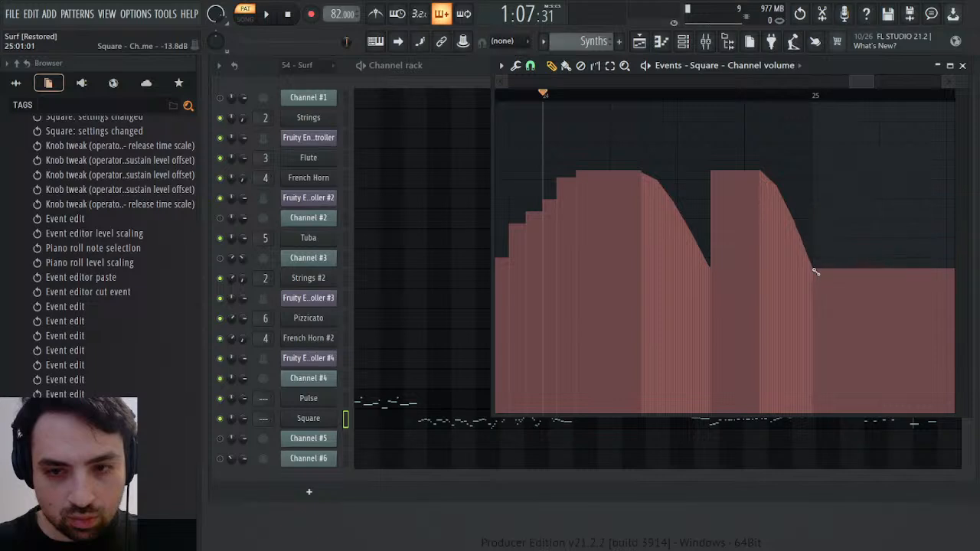
pyautogui.click(815, 173)
pyautogui.press('space')
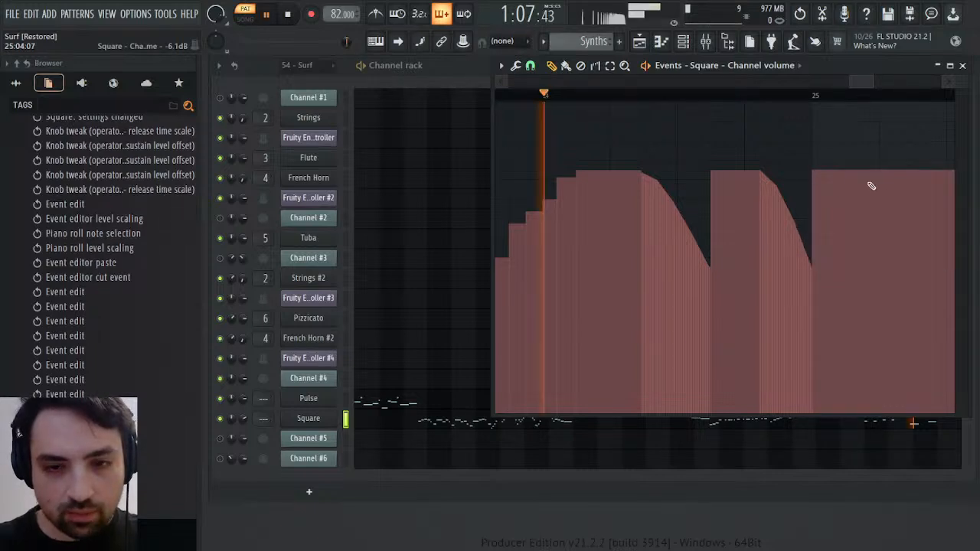
pyautogui.press('space')
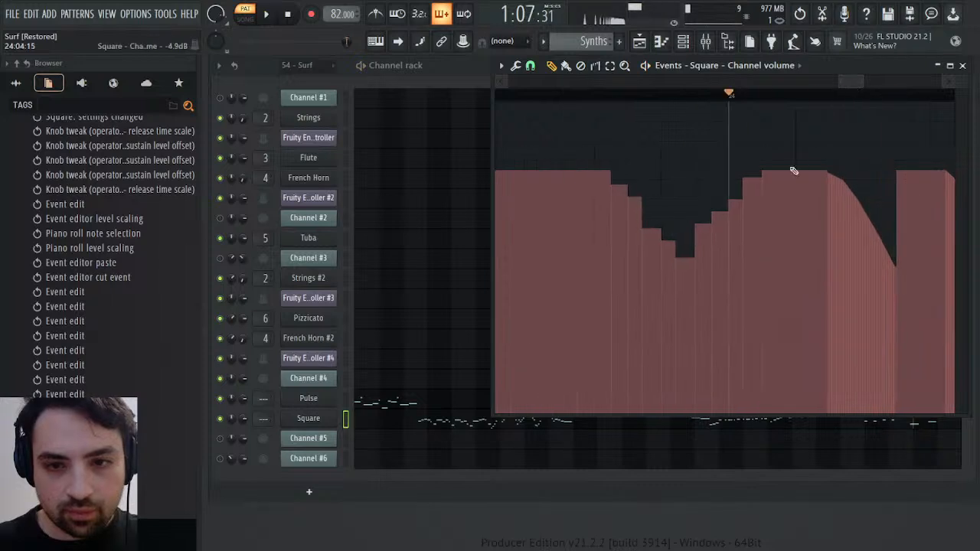
# Redraw the stepped volume dip from mid bar 23 to early bar 24 as smooth falling and rising curves, and play the result
pyautogui.moveTo(759, 180)
pyautogui.mouseDown()
pyautogui.moveTo(741, 182)
pyautogui.moveTo(739, 197)
pyautogui.moveTo(748, 182)
pyautogui.mouseUp()
pyautogui.hotkey('ctrl', 'z')
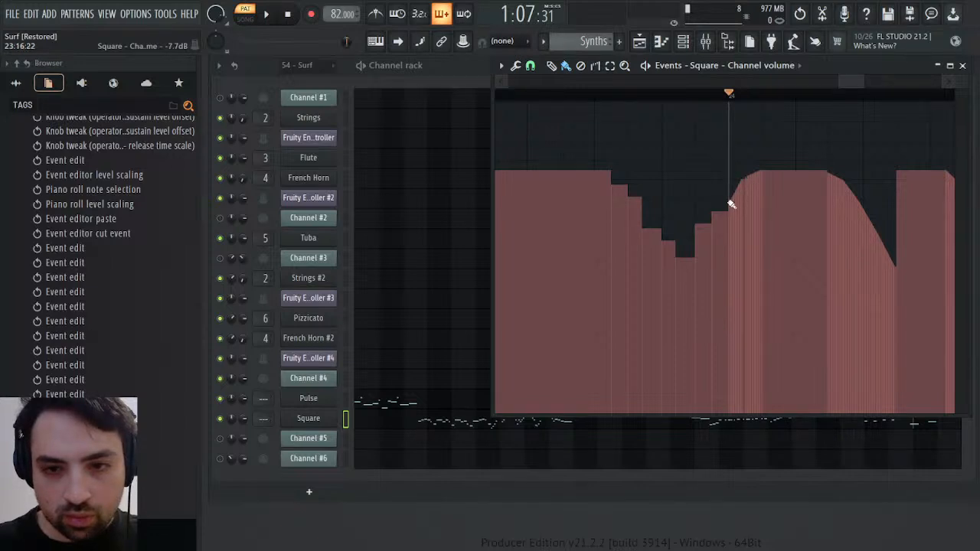
pyautogui.moveTo(732, 203)
pyautogui.mouseDown()
pyautogui.moveTo(705, 219)
pyautogui.moveTo(684, 260)
pyautogui.mouseUp()
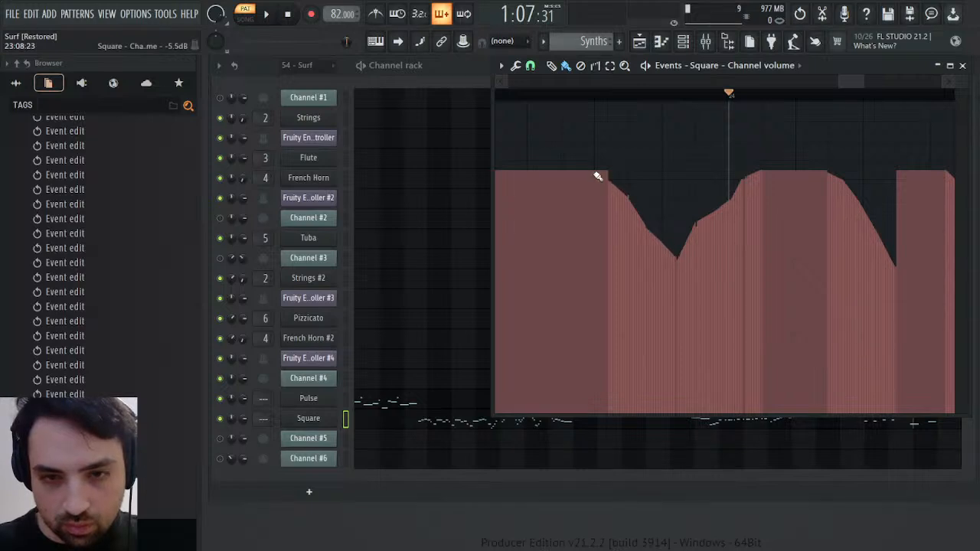
pyautogui.moveTo(598, 176); pyautogui.dragTo(613, 181)
pyautogui.press('space')
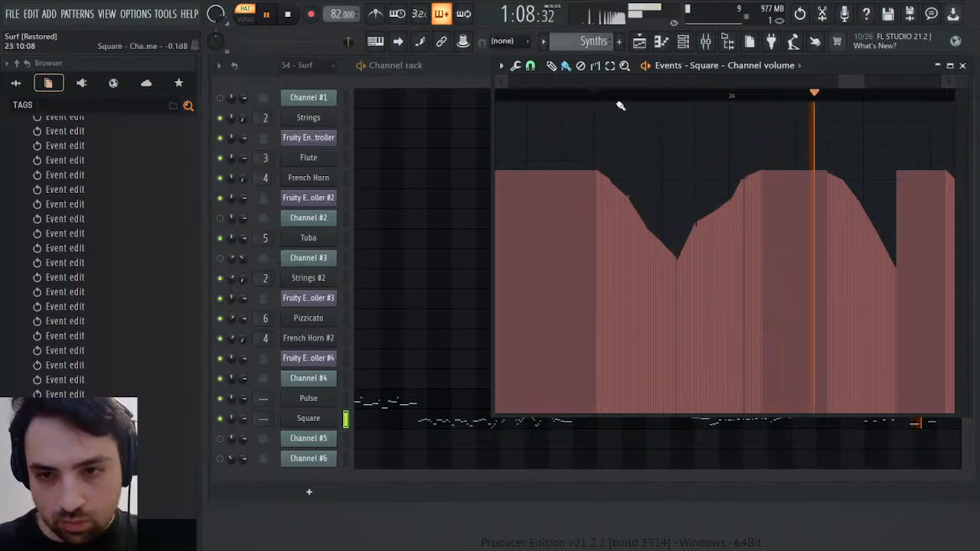
# Hold Square's volume at the faded-out level from bar 25 onward, play the result, and close the volume events
pyautogui.moveTo(864, 80); pyautogui.dragTo(909, 77)
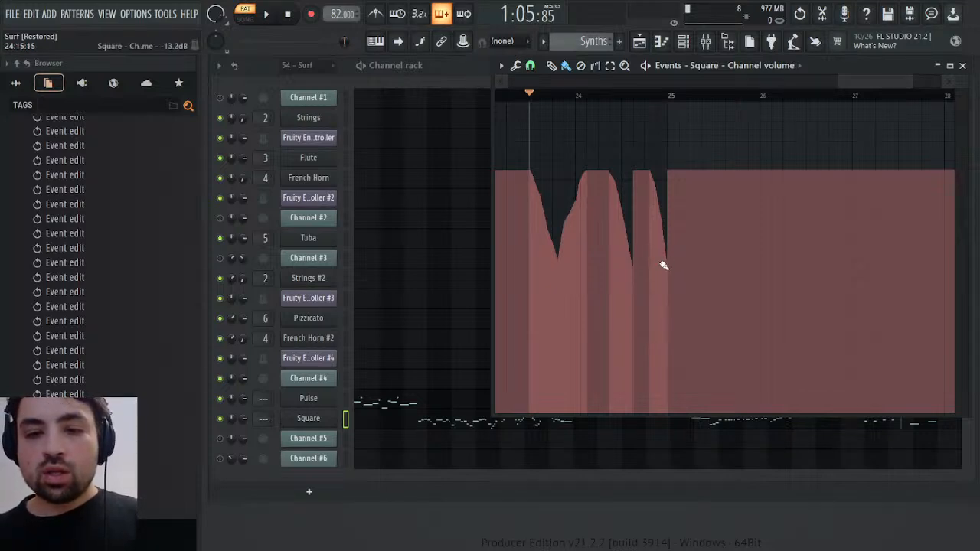
pyautogui.moveTo(674, 262); pyautogui.dragTo(671, 262)
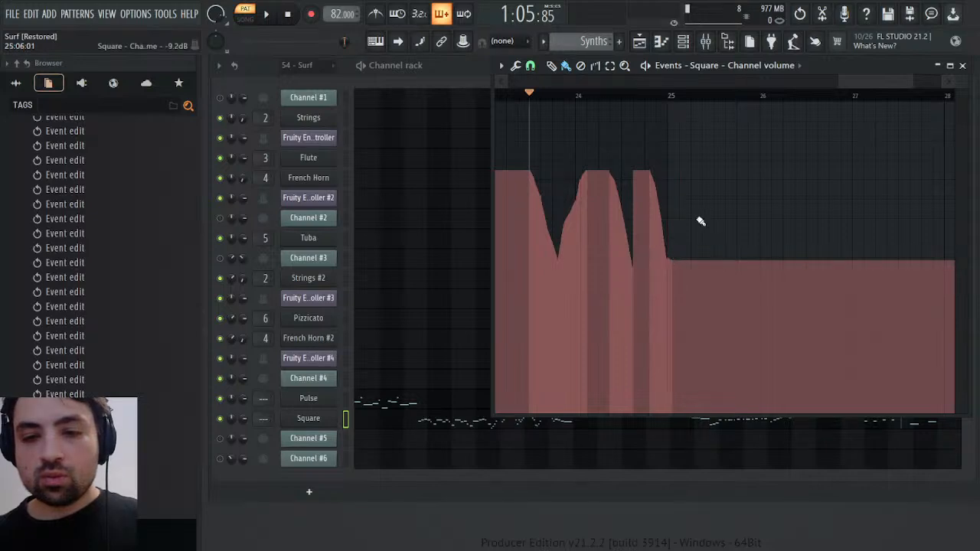
pyautogui.click(963, 66)
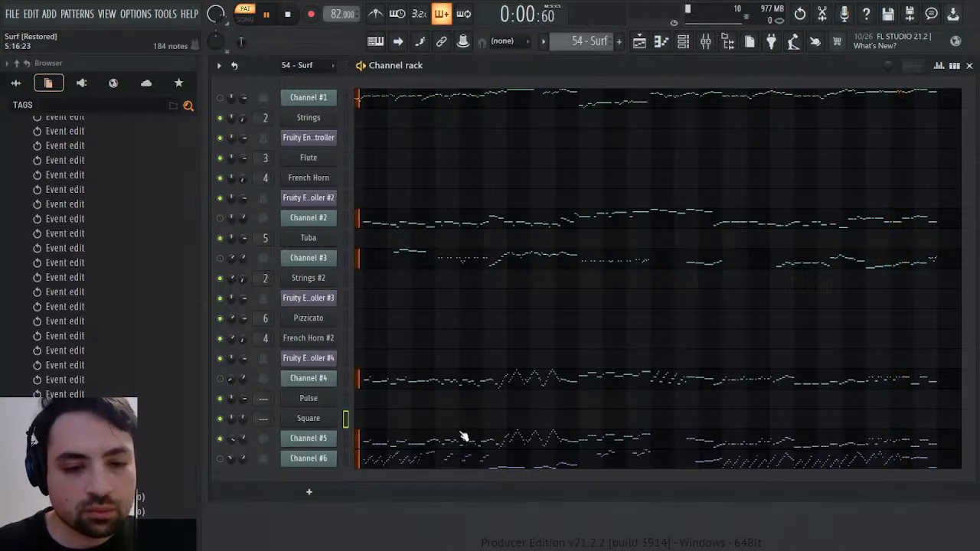
# Select Channel #5's opening notes from bar 2 to mid bar 4 in 54 - Surf and play from bar 3 and mid bar 4
pyautogui.click(385, 448)
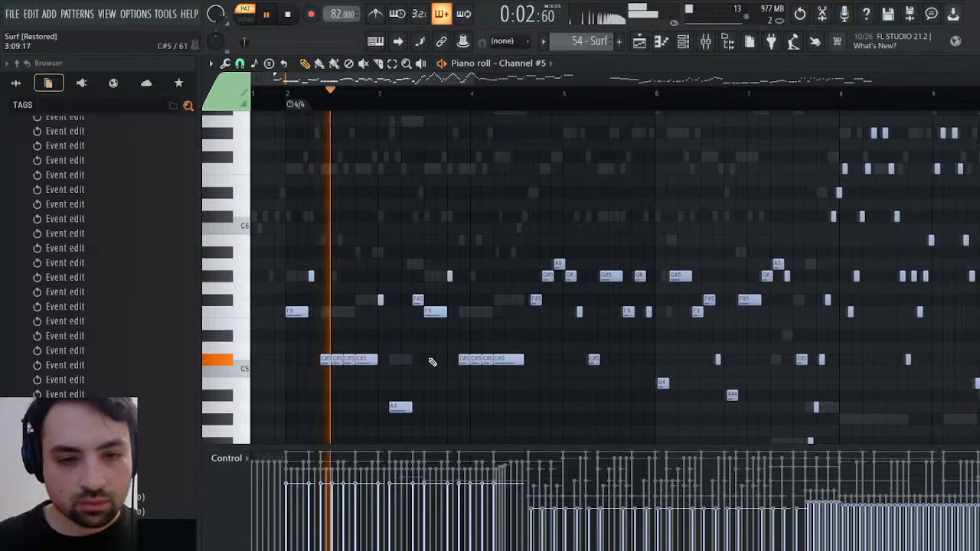
pyautogui.moveTo(290, 201); pyautogui.dragTo(531, 405)
pyautogui.click(376, 93)
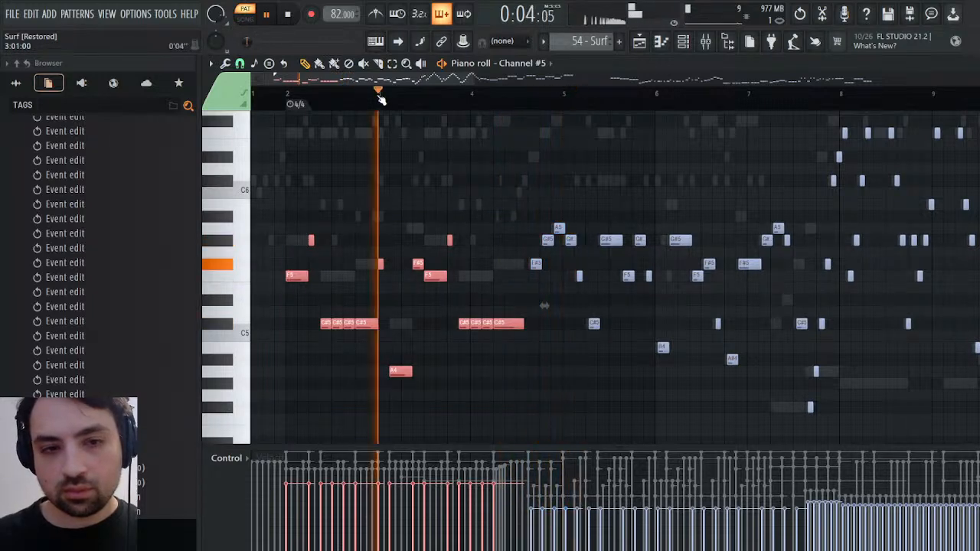
pyautogui.press('space')
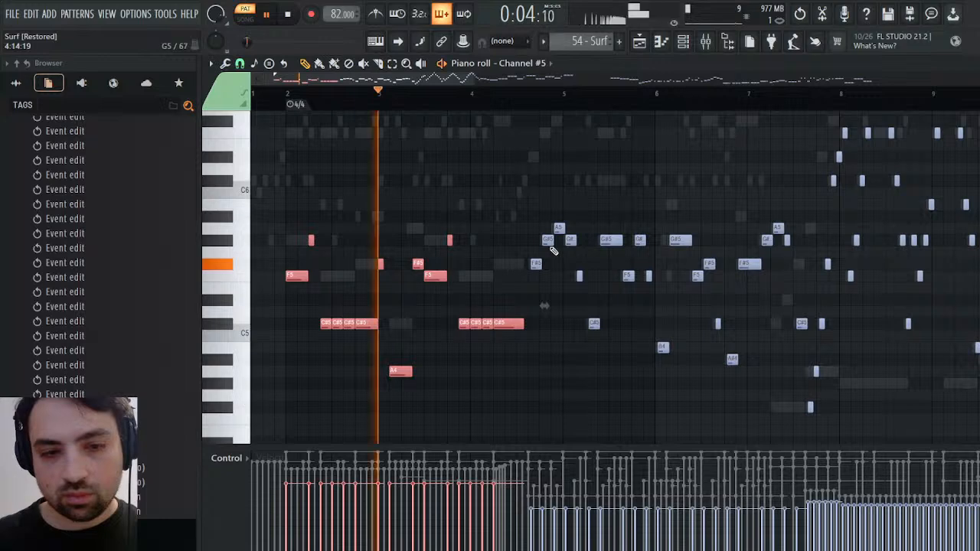
pyautogui.click(524, 93)
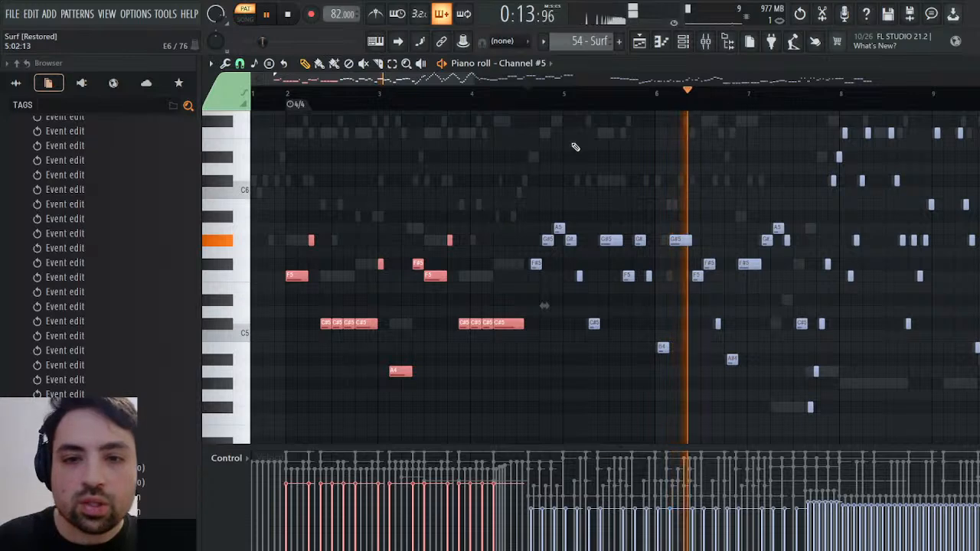
# Reopen Channel #5's notes, select those from bar 2 to mid bar 4, and play on from mid bar 4
pyautogui.press('F6')
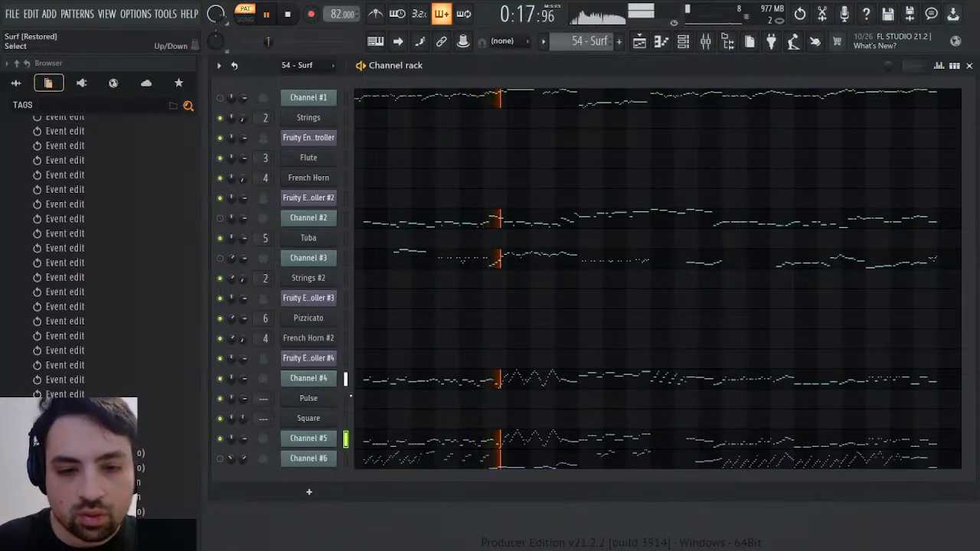
pyautogui.click(425, 444)
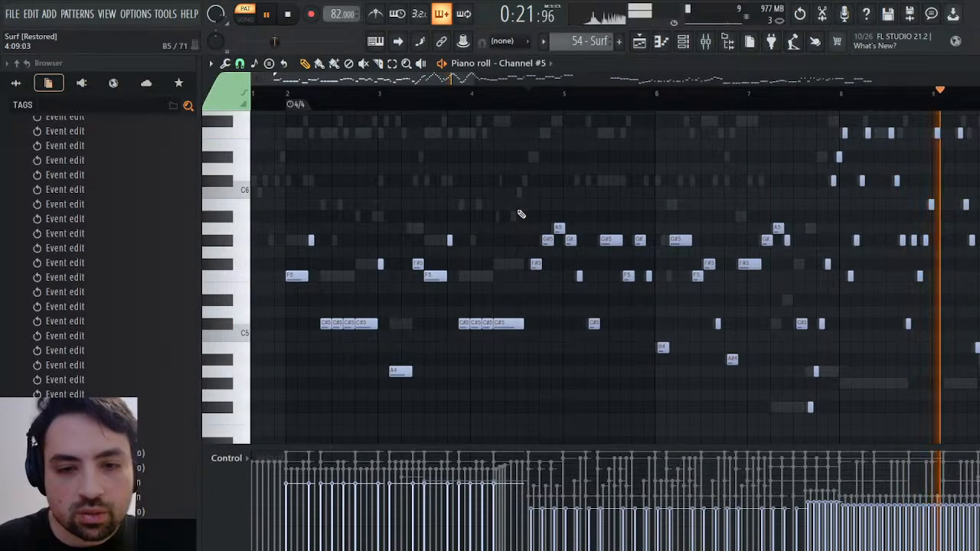
pyautogui.moveTo(515, 212); pyautogui.dragTo(285, 377)
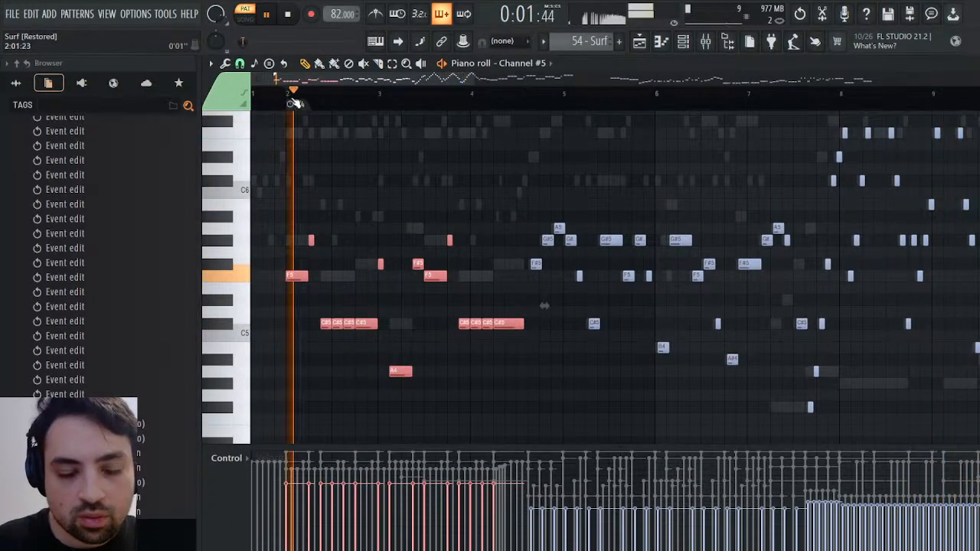
pyautogui.click(521, 94)
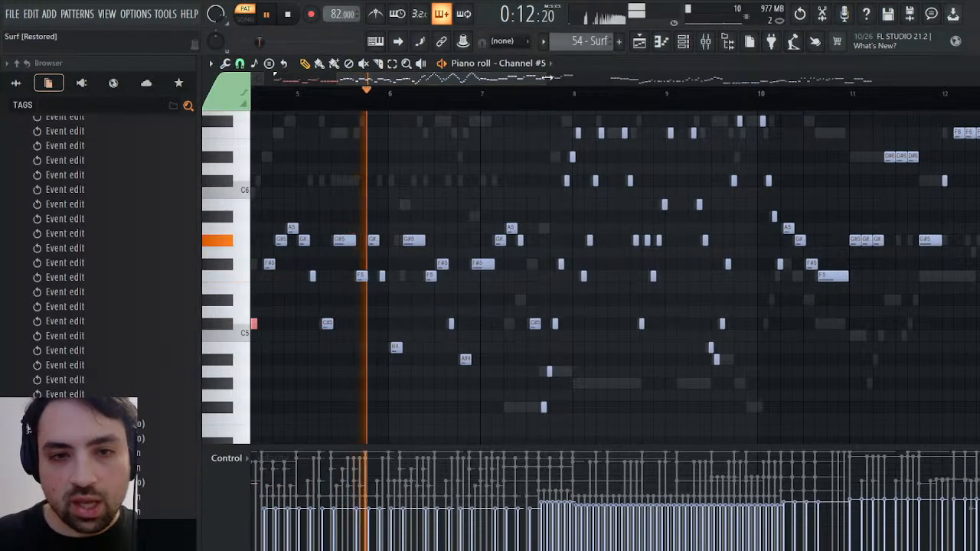
# Reduce the piano roll to a smaller window, check Channel #5's patch and controller settings, close them, and resume playback
pyautogui.moveTo(543, 81); pyautogui.dragTo(394, 87)
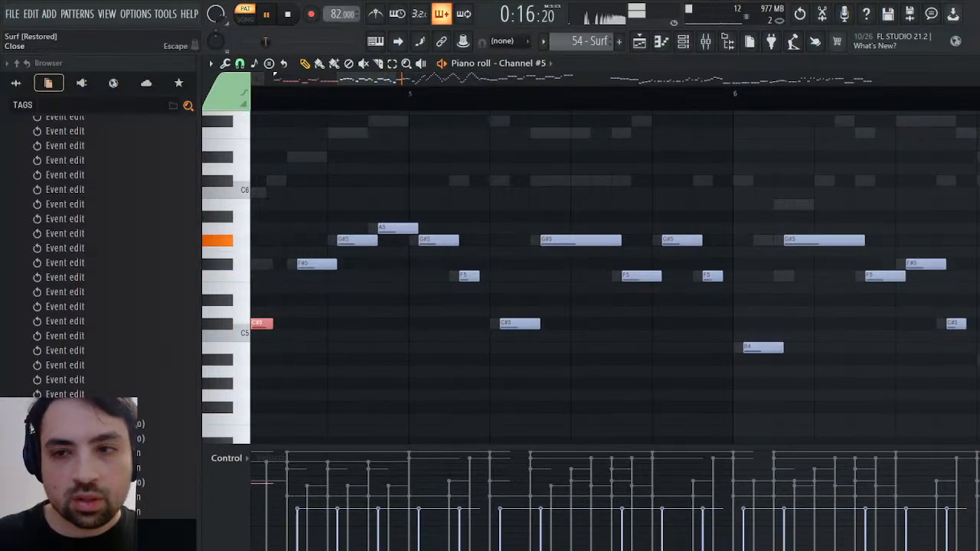
pyautogui.press('Return')
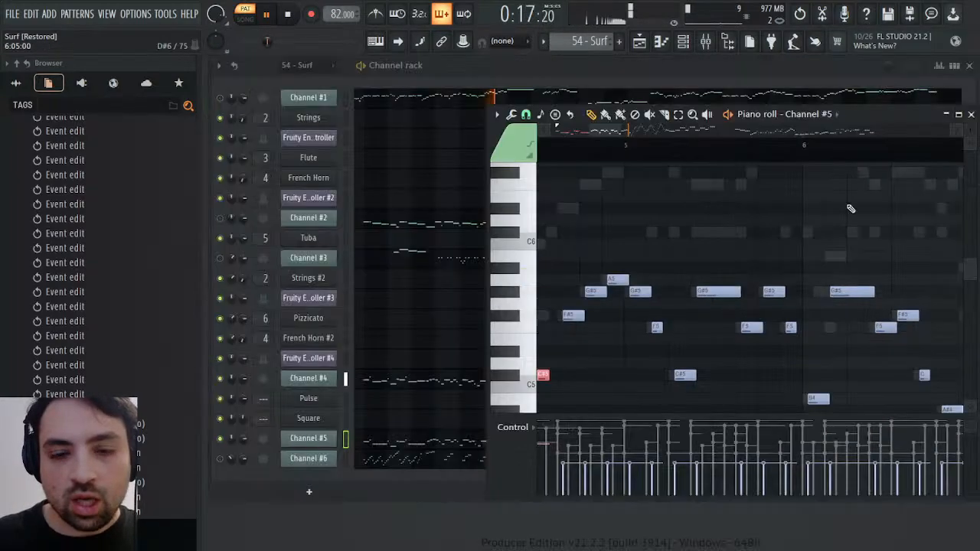
pyautogui.click(330, 439)
pyautogui.click(524, 215)
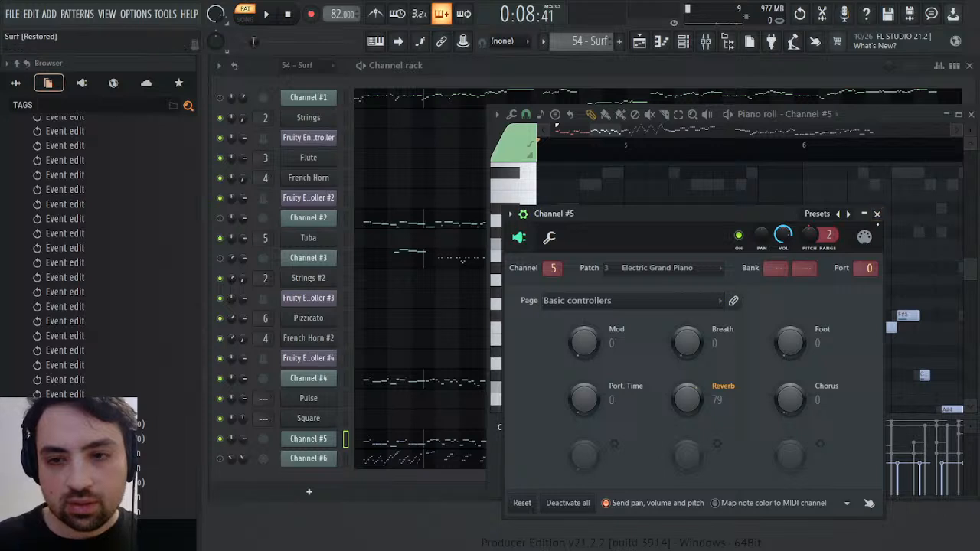
pyautogui.click(878, 214)
pyautogui.press('space')
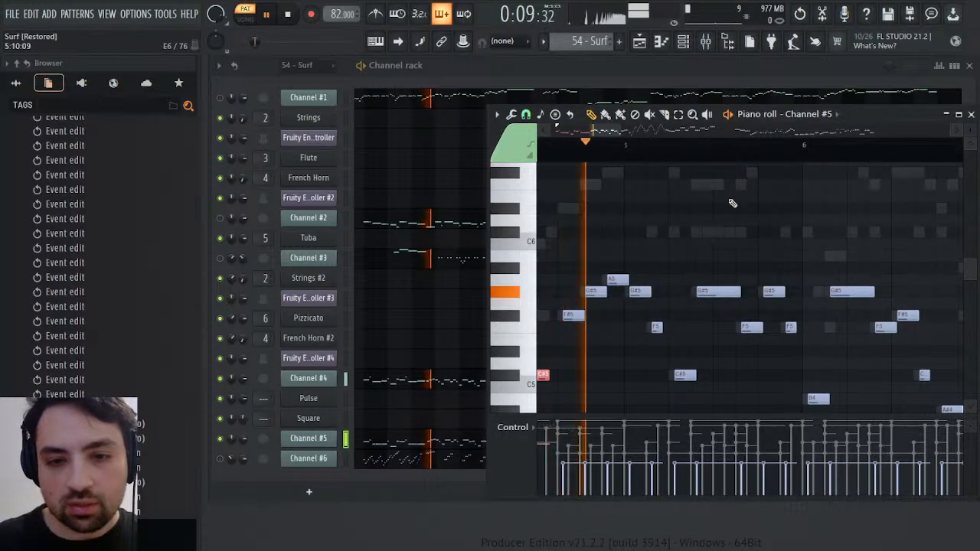
# Play Channel #5 through bars 5 to 10, jumping between passages to examine how its instrument sound changes
pyautogui.hscroll(3, 945, 358)
pyautogui.hscroll(-9, 945, 357)
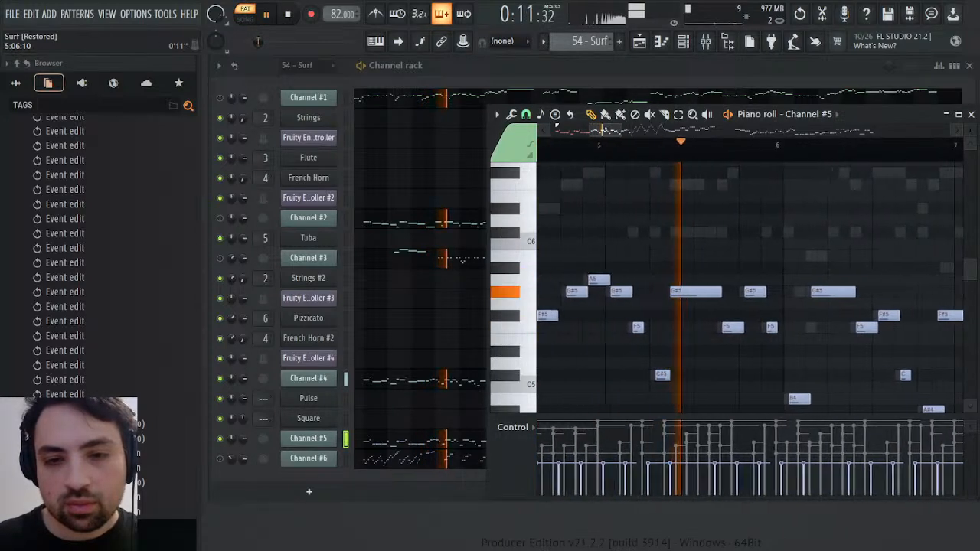
pyautogui.hscroll(10, 946, 357)
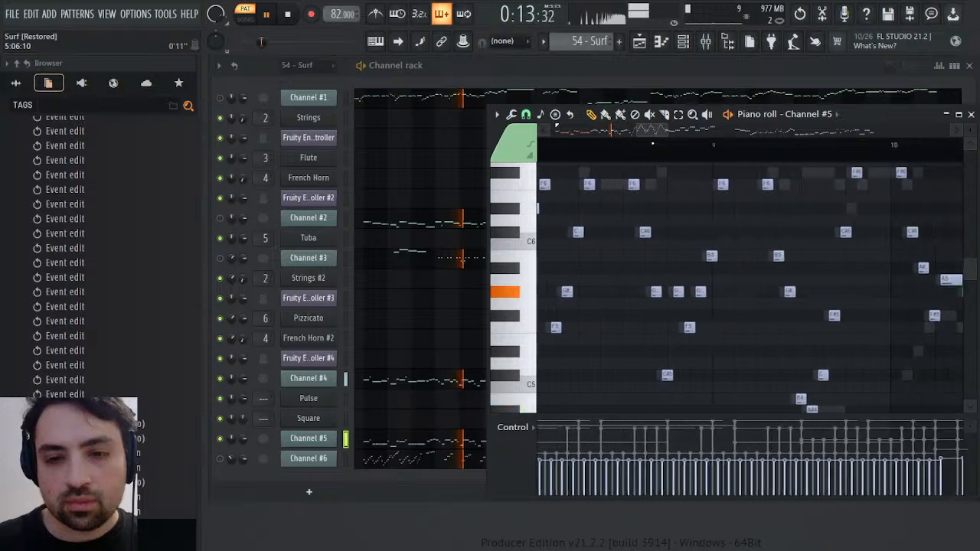
pyautogui.click(623, 146)
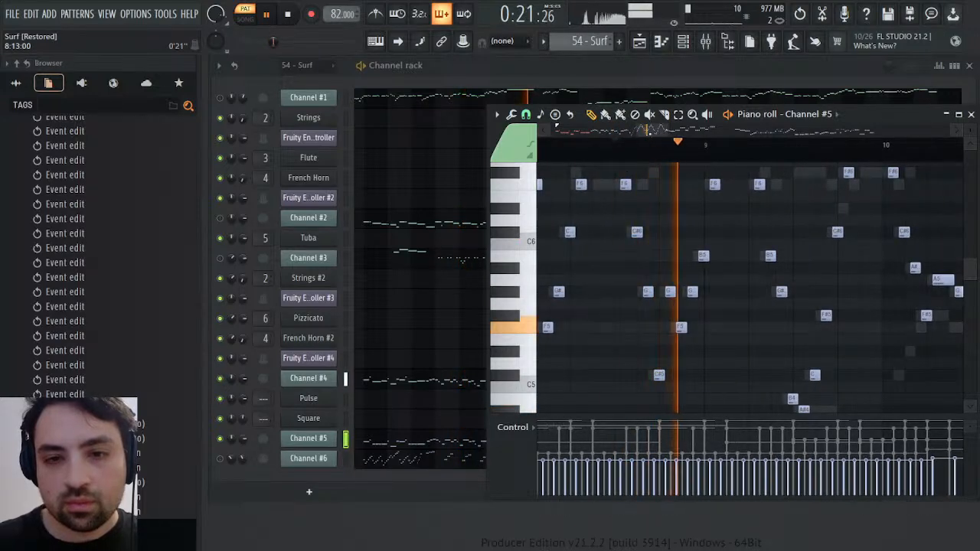
pyautogui.moveTo(650, 130); pyautogui.dragTo(636, 132)
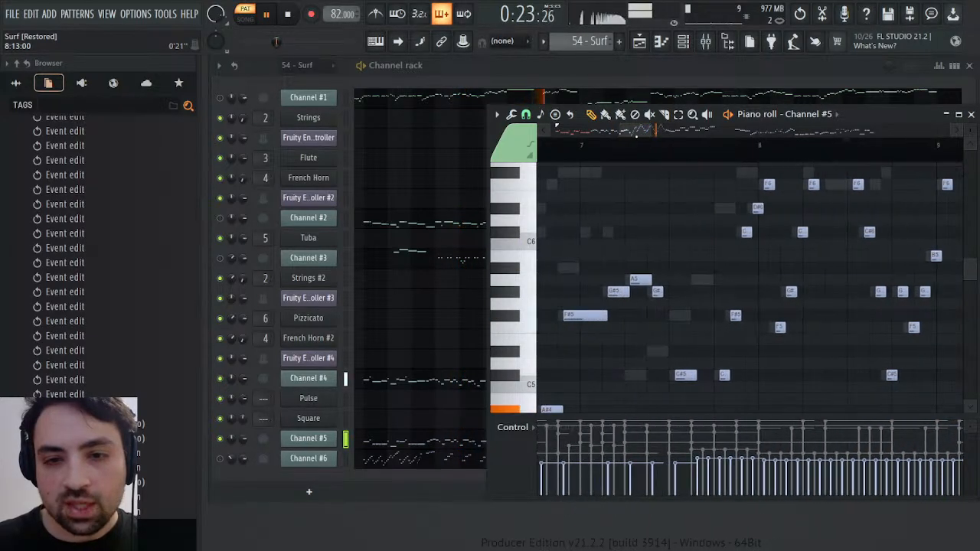
pyautogui.click(734, 159)
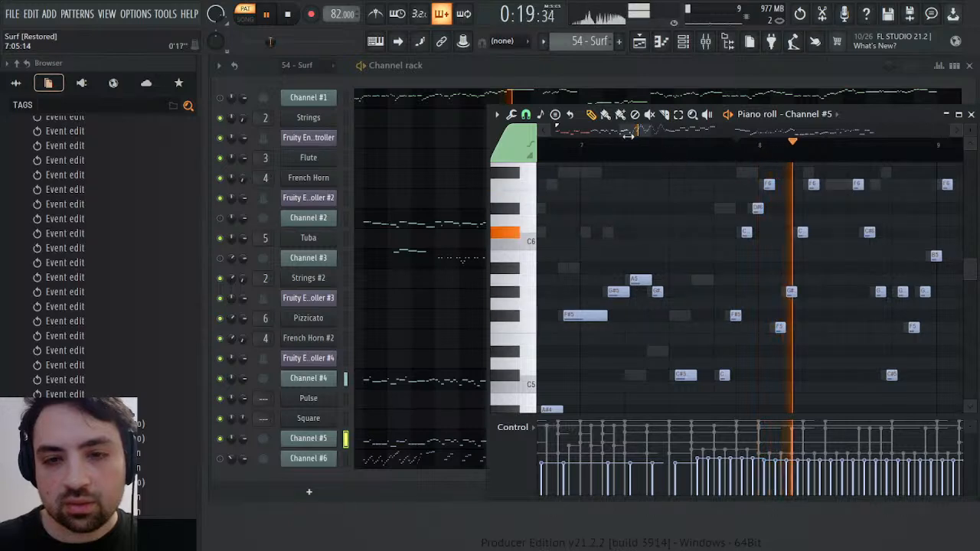
pyautogui.moveTo(640, 130); pyautogui.dragTo(618, 167)
pyautogui.click(698, 156)
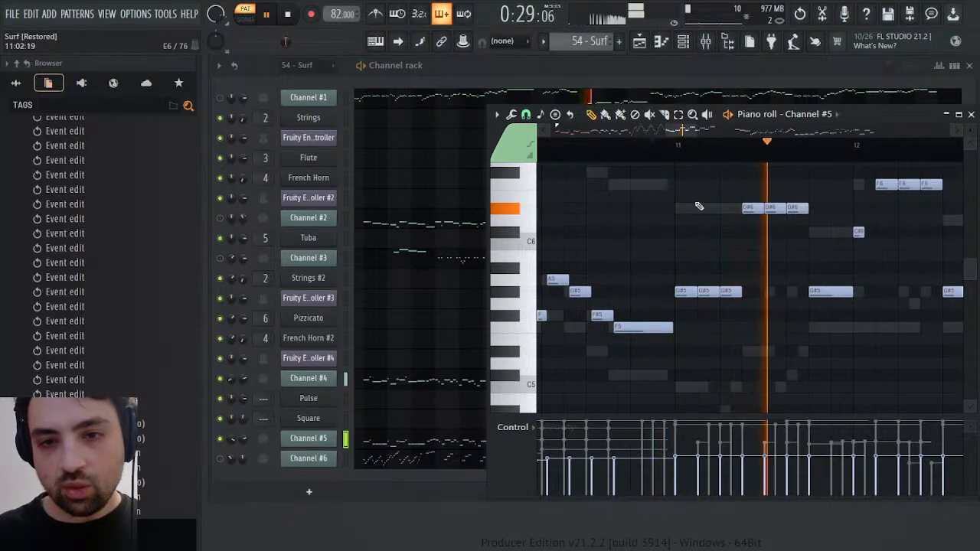
# Add Channel #5's notes from bar 11 to bar 14 to the selection and play from mid bar 15
pyautogui.moveTo(684, 325); pyautogui.dragTo(943, 200)
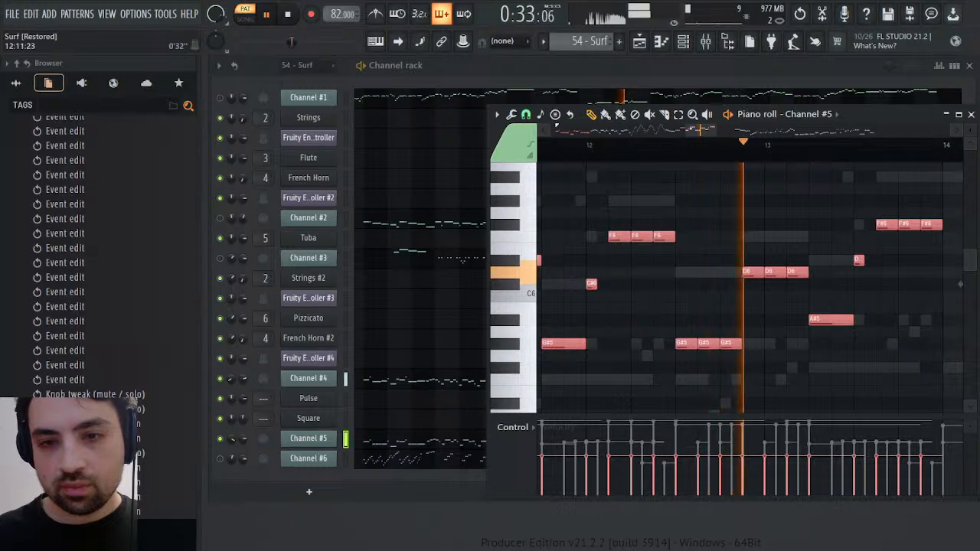
pyautogui.hscroll(3, 702, 272)
pyautogui.hscroll(2, 702, 272)
pyautogui.click(754, 153)
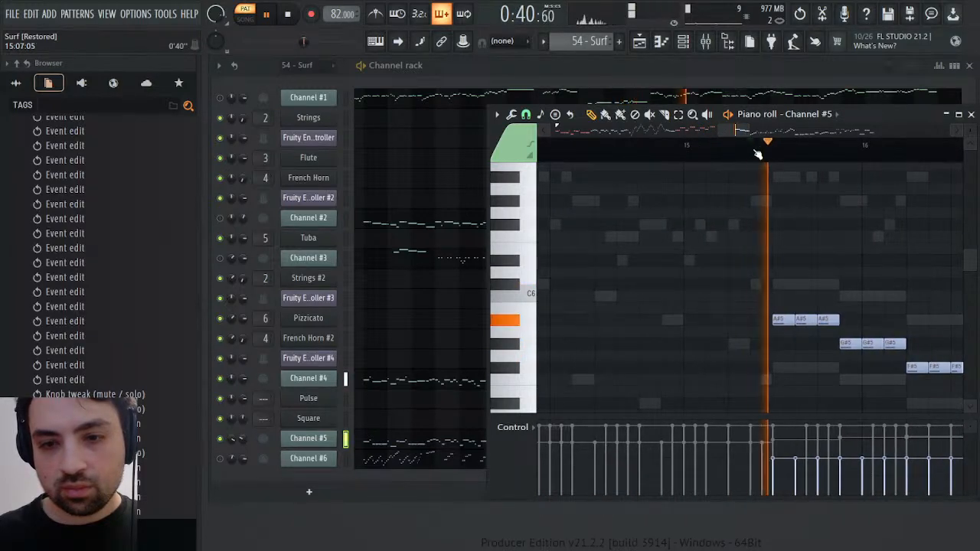
# Listen to Channel #5 from mid bar 15 to bar 20 and examine its notes while they play
pyautogui.moveTo(749, 131); pyautogui.dragTo(787, 135)
pyautogui.scroll(-3, 764, 219)
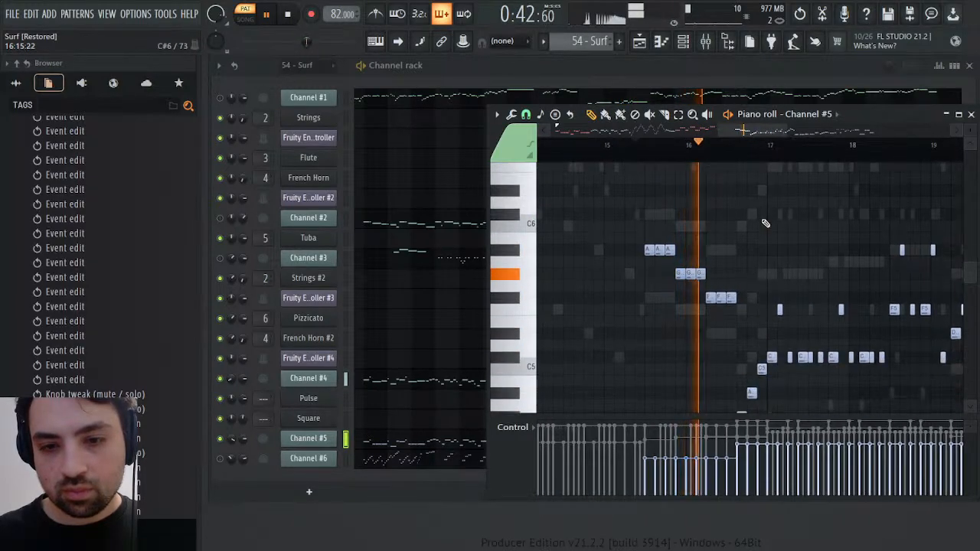
pyautogui.moveTo(651, 209)
pyautogui.mouseDown()
pyautogui.moveTo(680, 281)
pyautogui.moveTo(643, 216)
pyautogui.mouseUp()
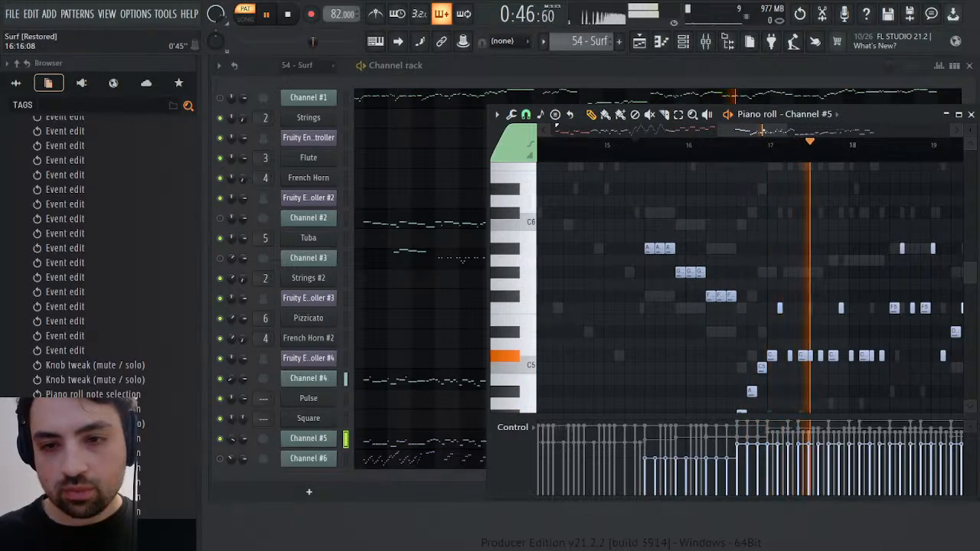
pyautogui.moveTo(760, 131); pyautogui.dragTo(787, 131)
pyautogui.scroll(-1, 777, 243)
pyautogui.scroll(-1, 777, 241)
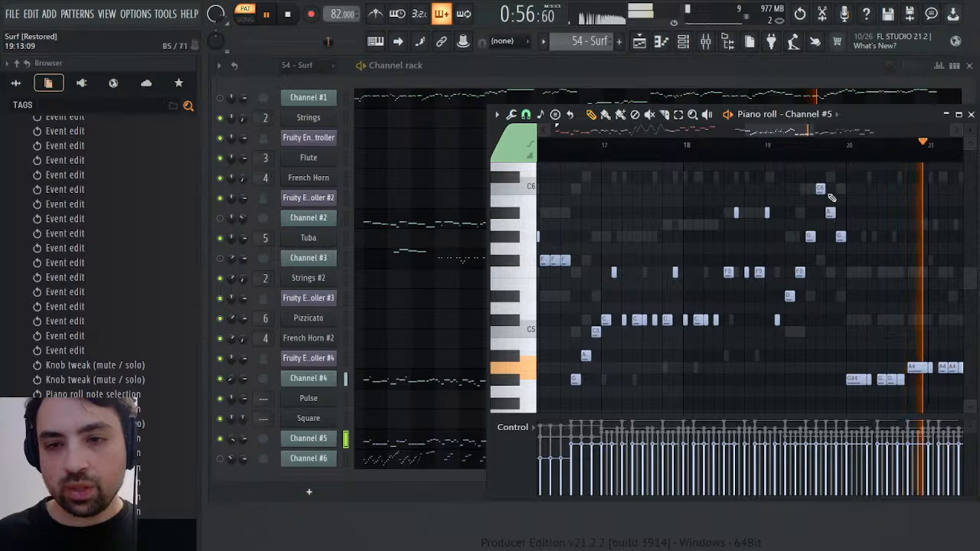
# Hide the channel rack and add Channel #5's notes from bar 20 through the first C5 after mid bar 22 to the selection
pyautogui.press('F7')
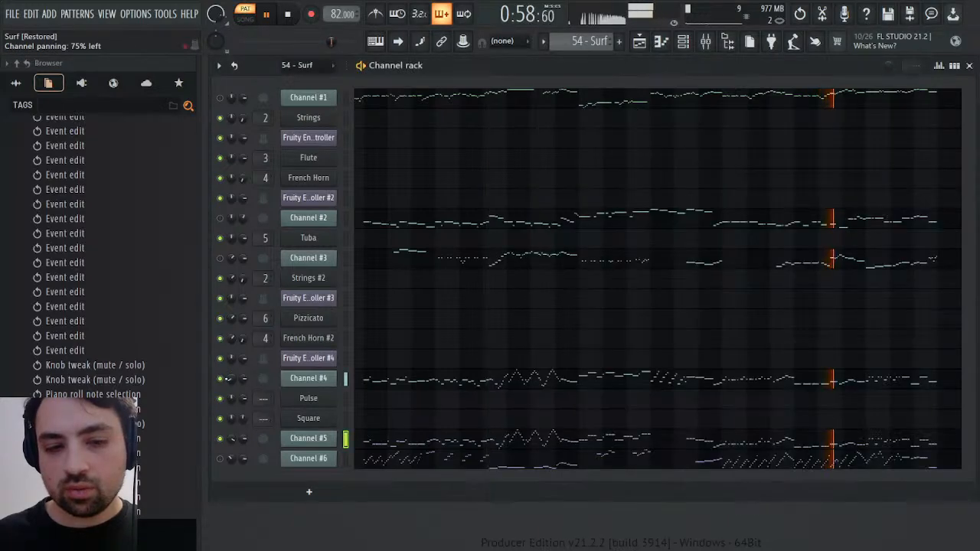
pyautogui.click(685, 44)
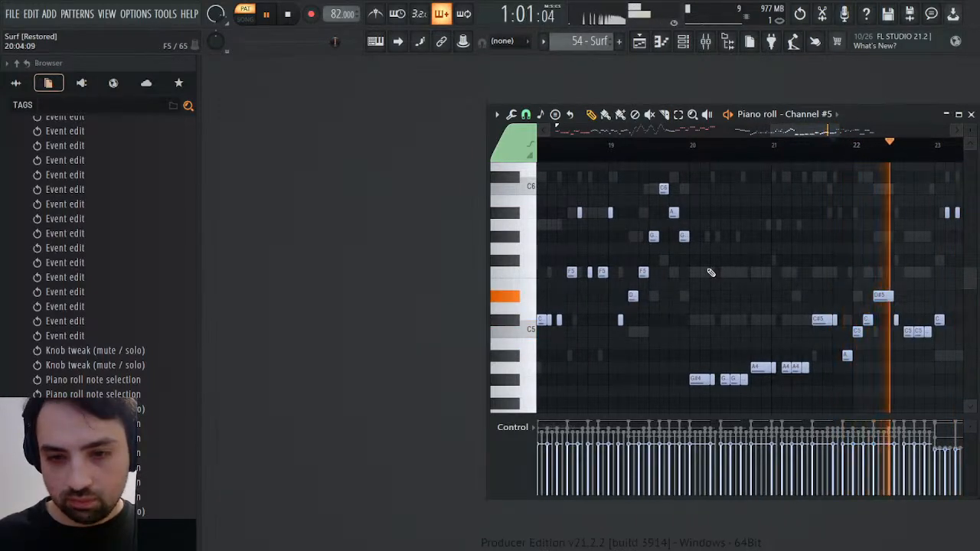
pyautogui.moveTo(700, 232); pyautogui.dragTo(898, 412)
pyautogui.click(905, 154)
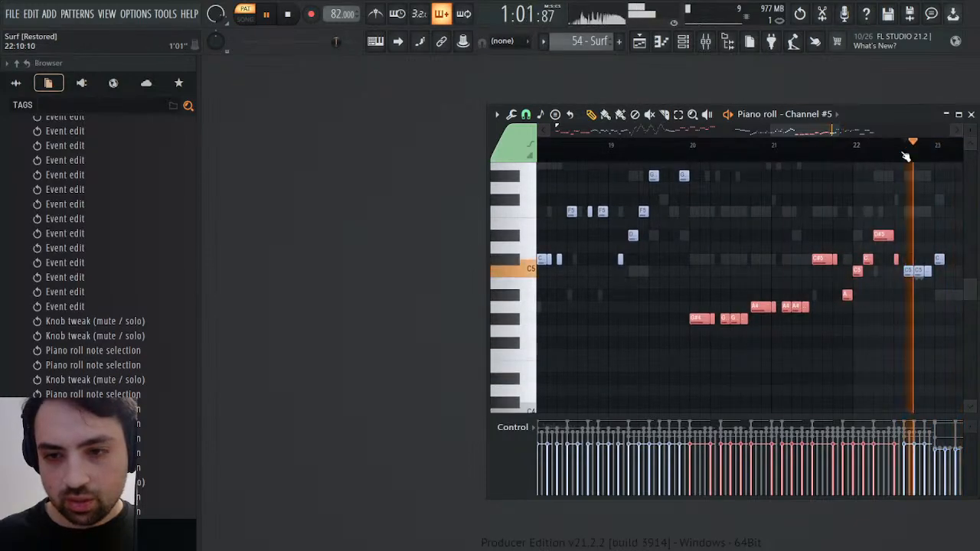
pyautogui.click(894, 146)
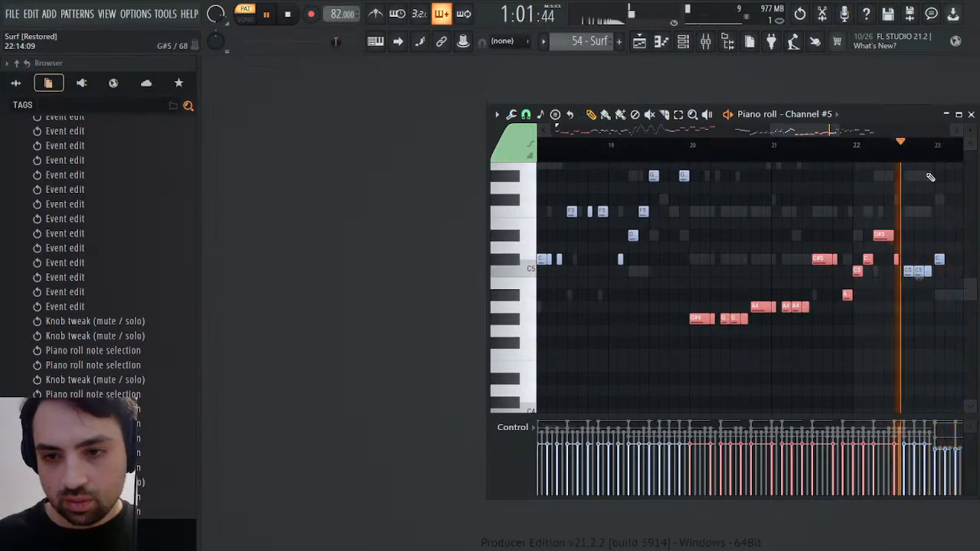
pyautogui.keyDown('ctrl'); pyautogui.keyDown('shift'); pyautogui.click(907, 273); pyautogui.keyUp('shift'); pyautogui.keyUp('ctrl')
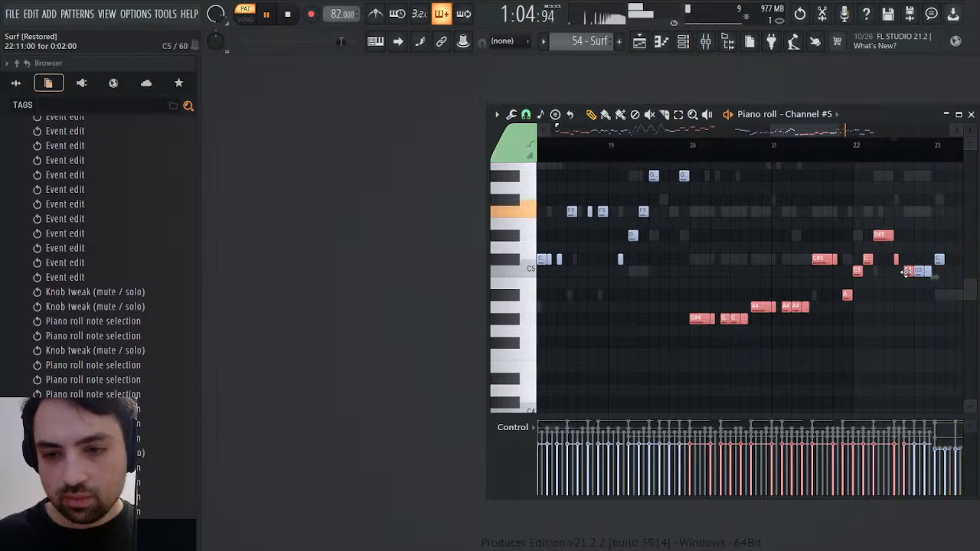
# Play Channel #5 from mid bar 22 to the end, replay the opening from bar 2, and stop playback
pyautogui.click(911, 157)
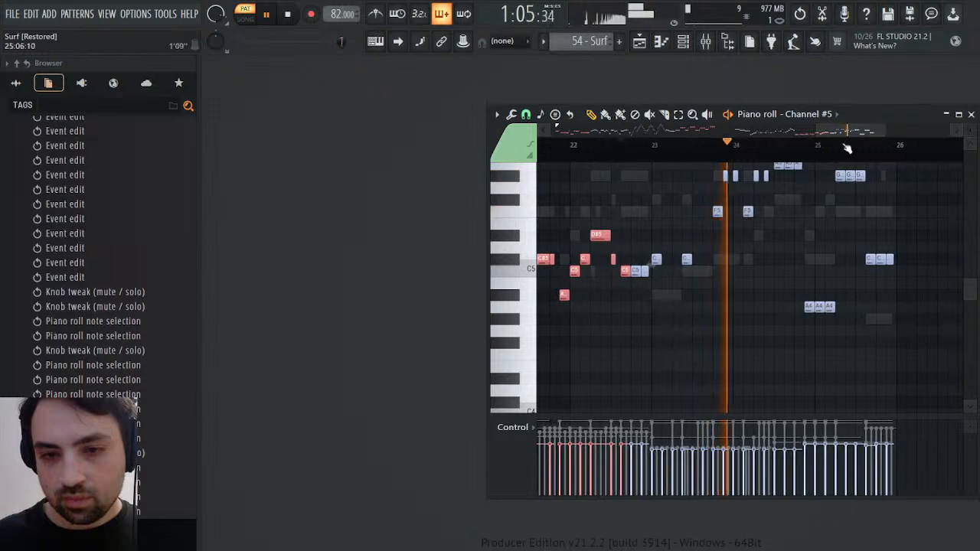
pyautogui.scroll(2, 869, 219)
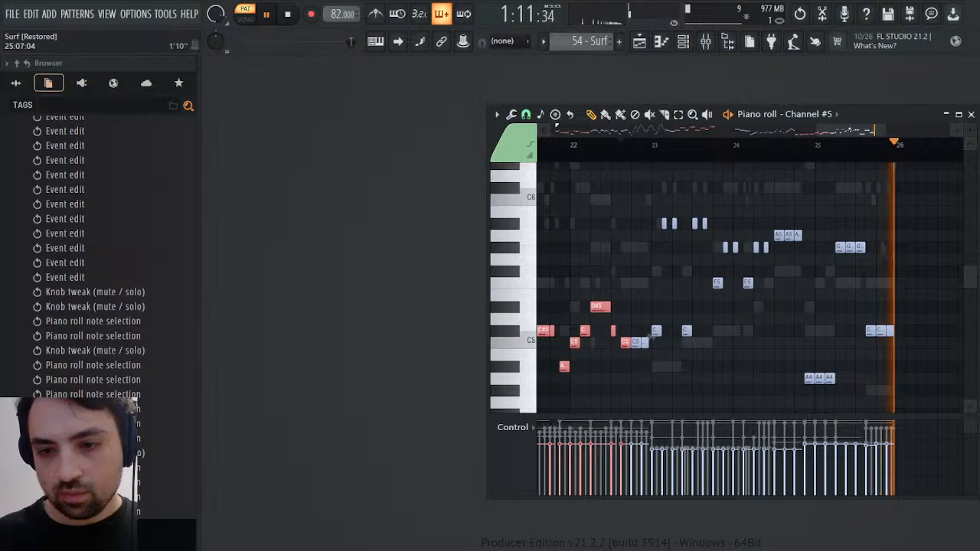
pyautogui.press('space')
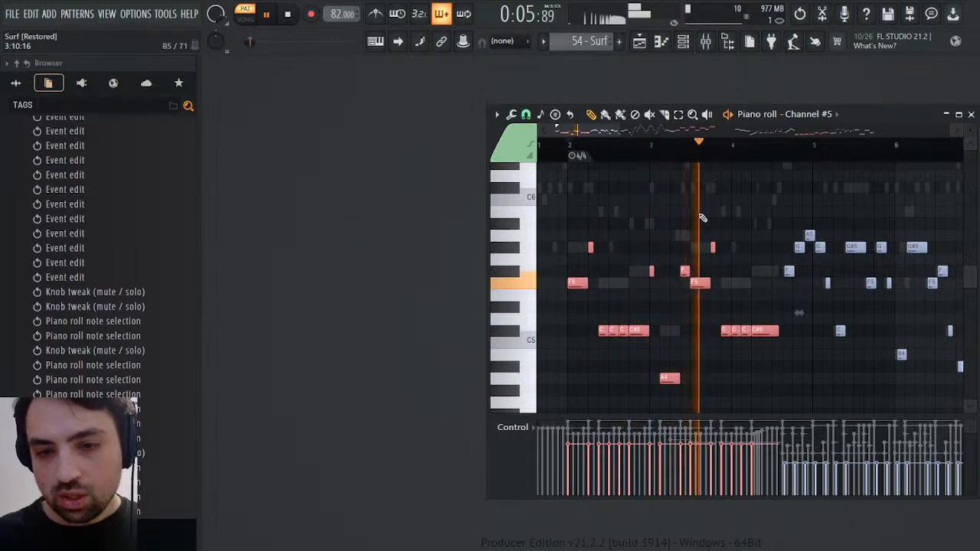
pyautogui.press('space')
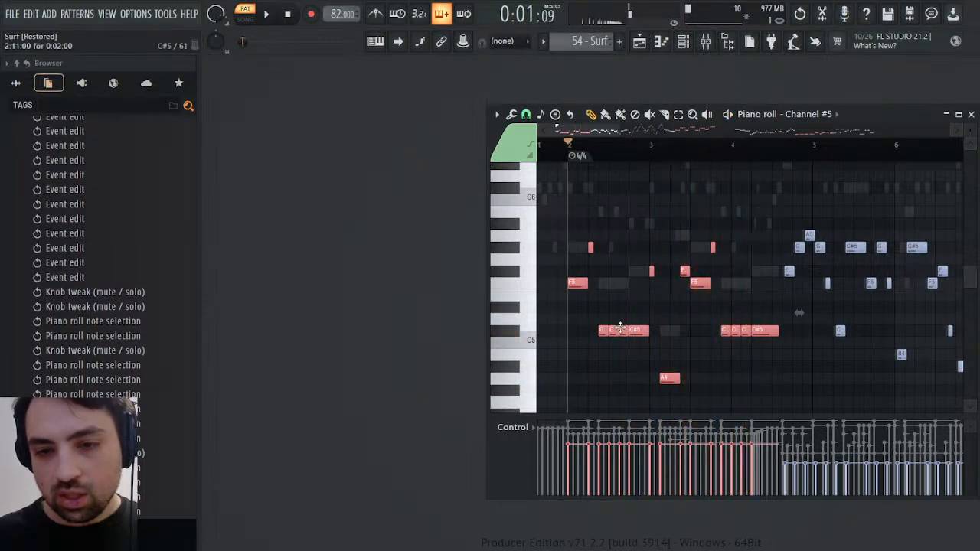
# Try dropping the middle C#5 notes of bars 2 and 4 from Channel #5's selection, play the passage, and reselect them
pyautogui.click(614, 333)
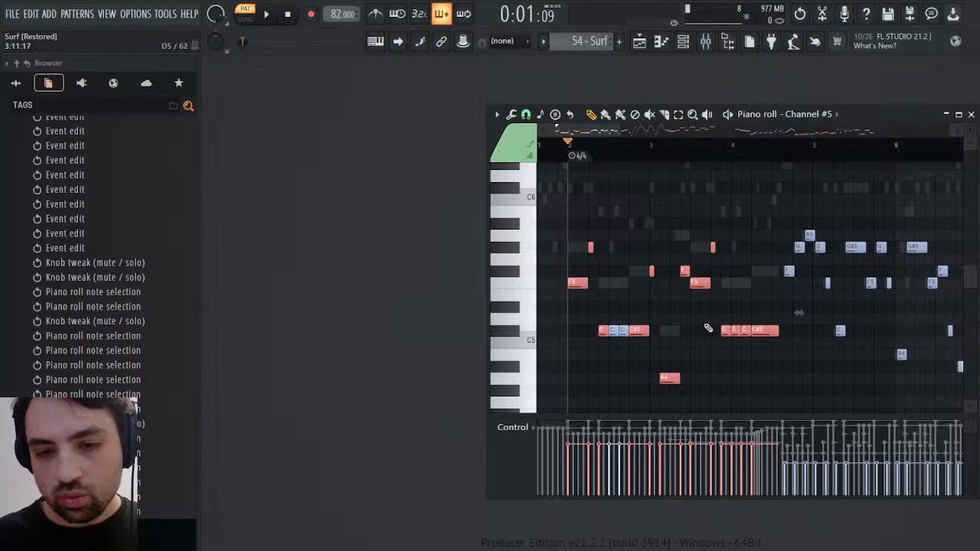
pyautogui.click(731, 331)
pyautogui.press('space')
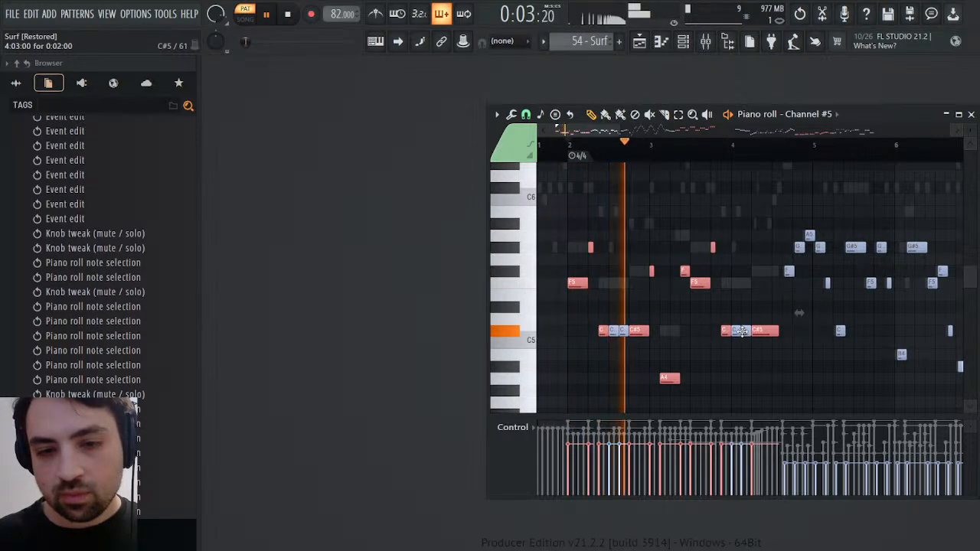
pyautogui.moveTo(745, 332); pyautogui.dragTo(736, 333)
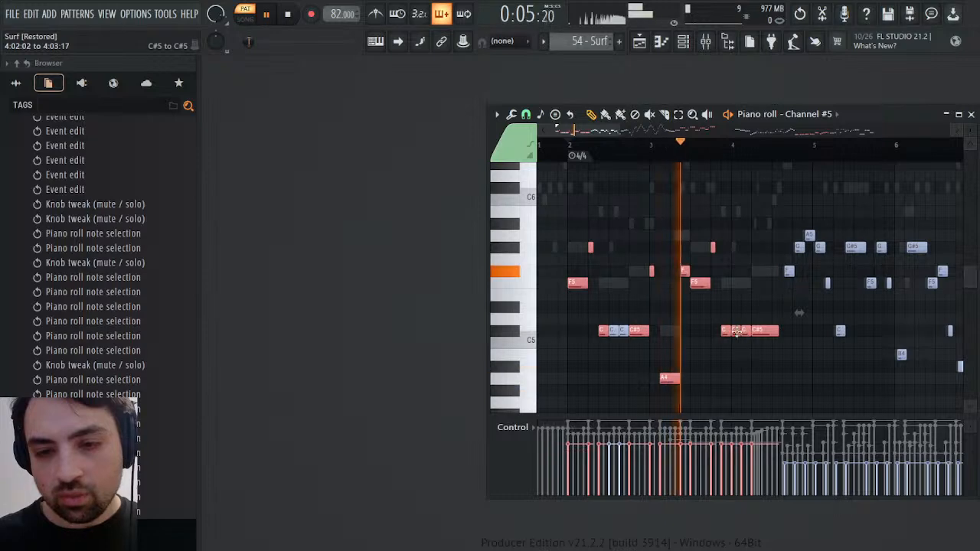
pyautogui.moveTo(624, 333); pyautogui.dragTo(616, 334)
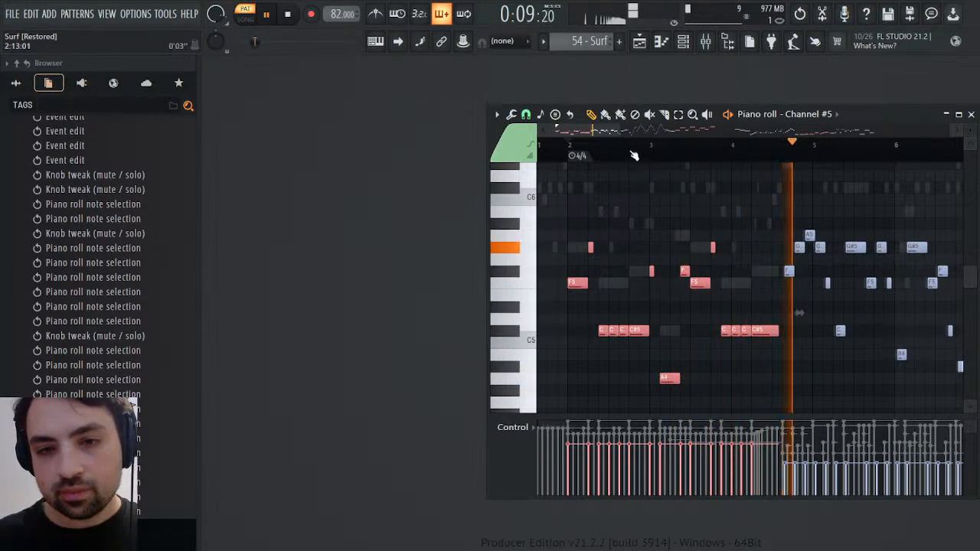
pyautogui.press('space')
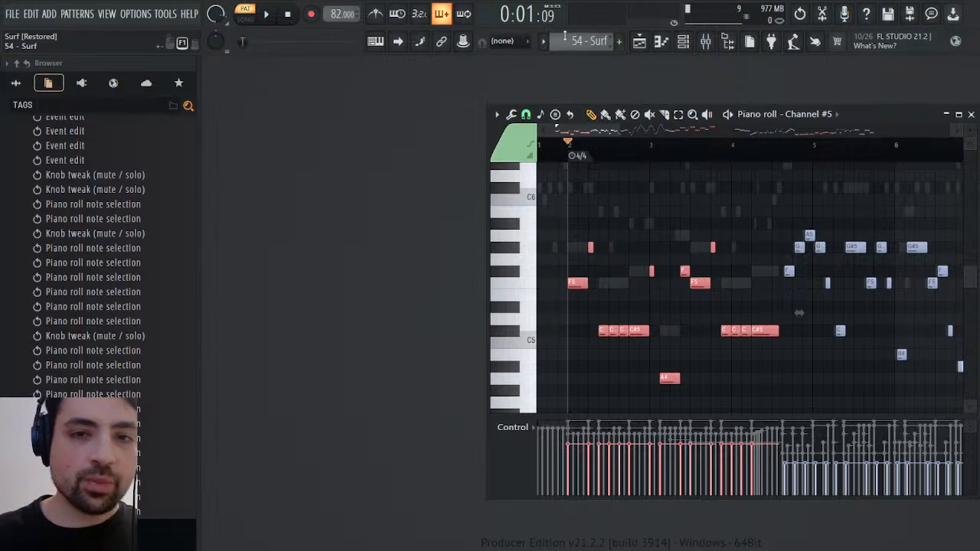
# Paste the selected Channel #5 notes into the Pulse channel of the Synths pattern, starting at bar 1
pyautogui.click(597, 89)
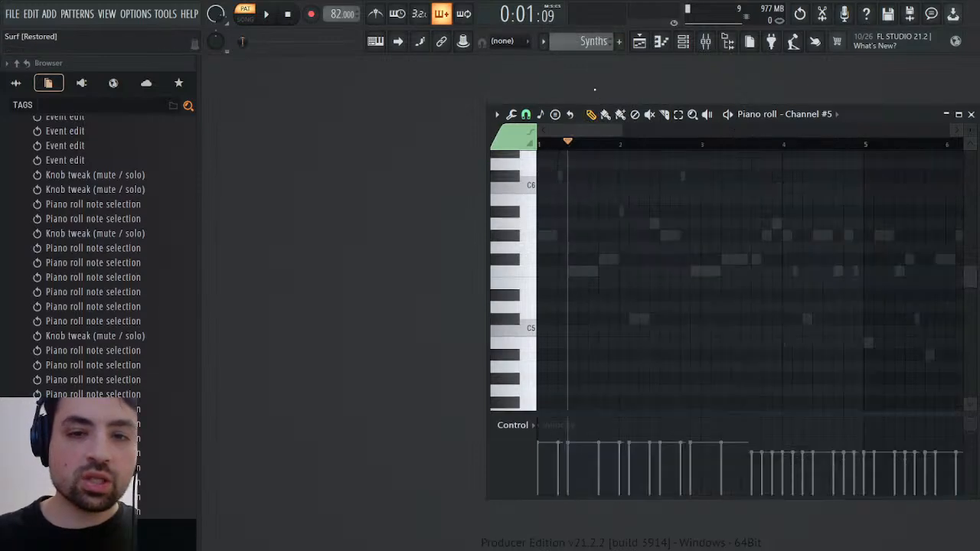
pyautogui.click(682, 42)
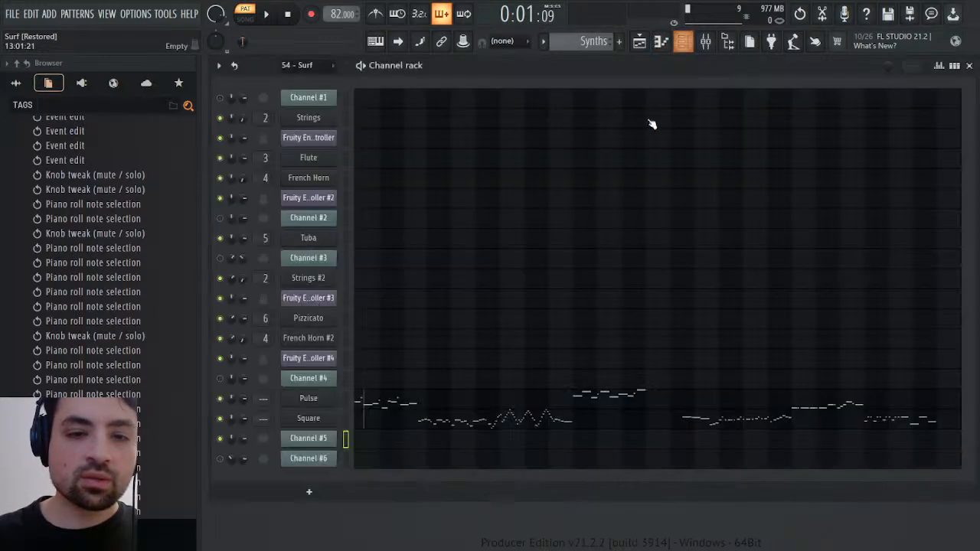
pyautogui.click(385, 403)
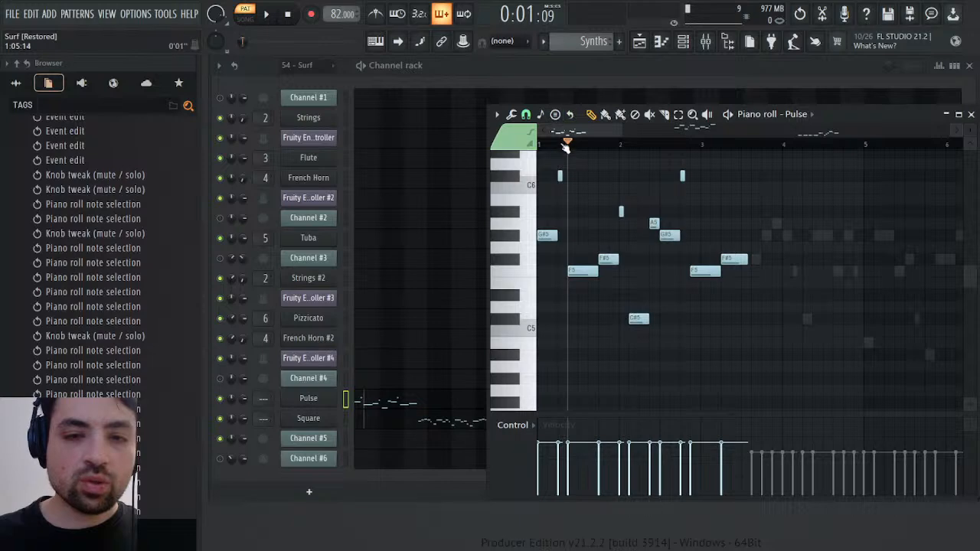
pyautogui.hotkey('ctrl', 'v')
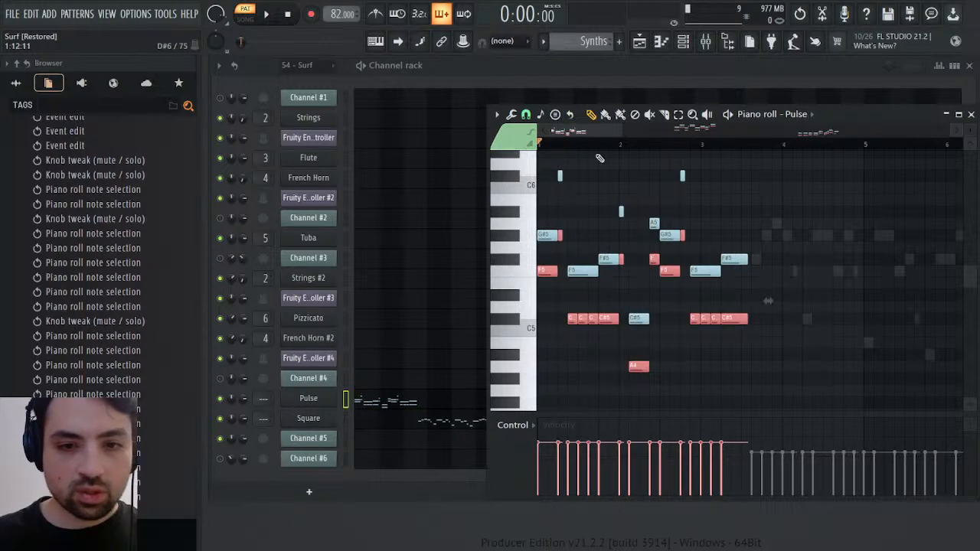
# Play the combined Pulse notes through bars 1 to 3 and close the Pulse piano roll
pyautogui.press('space')
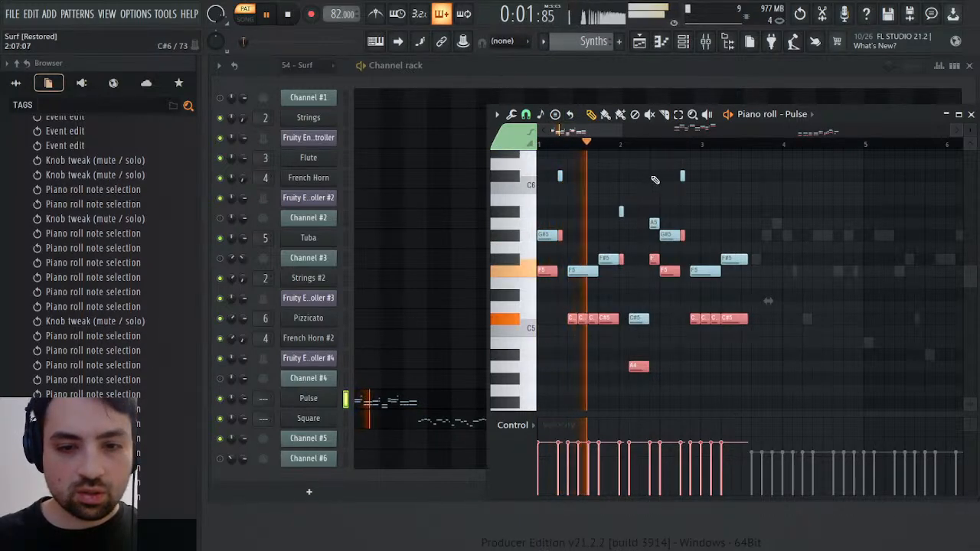
pyautogui.press('space')
pyautogui.press('space')
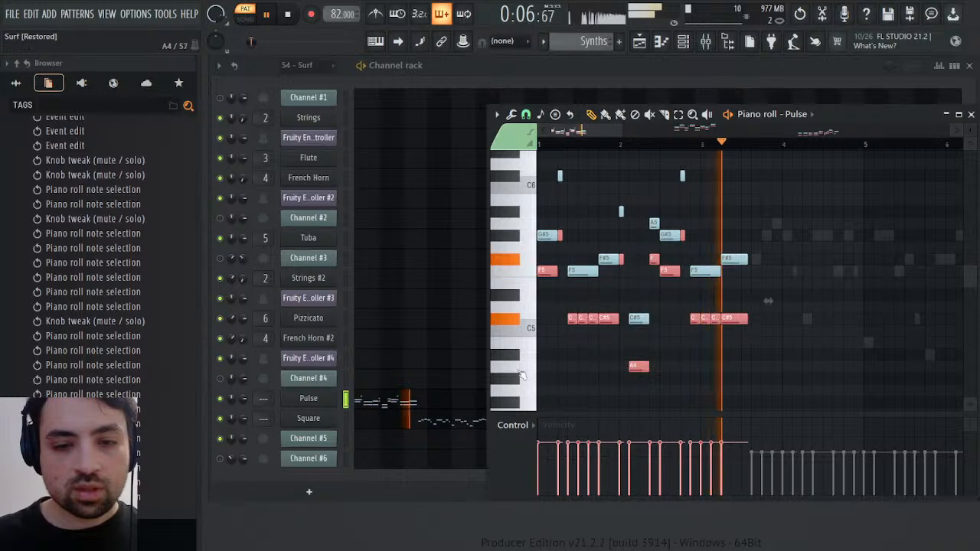
pyautogui.press('space')
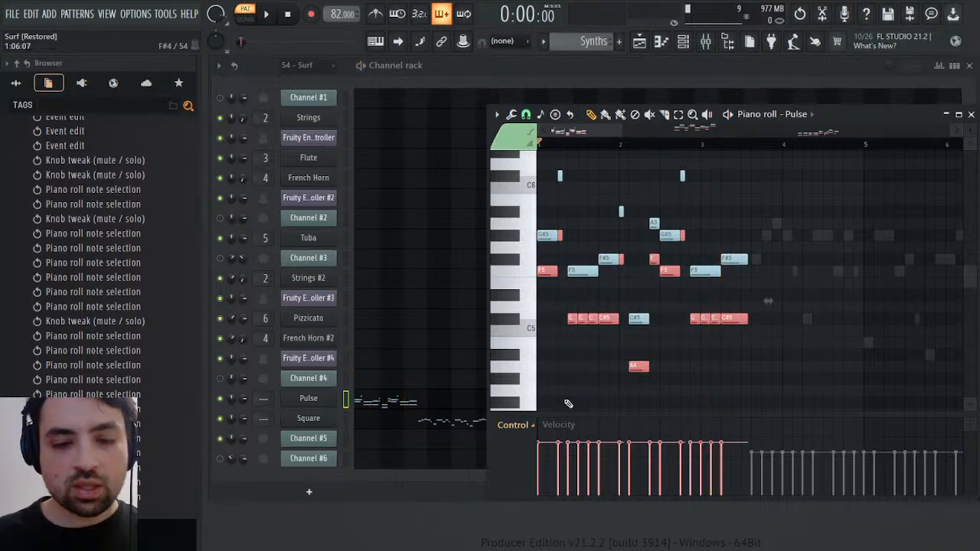
pyautogui.click(972, 114)
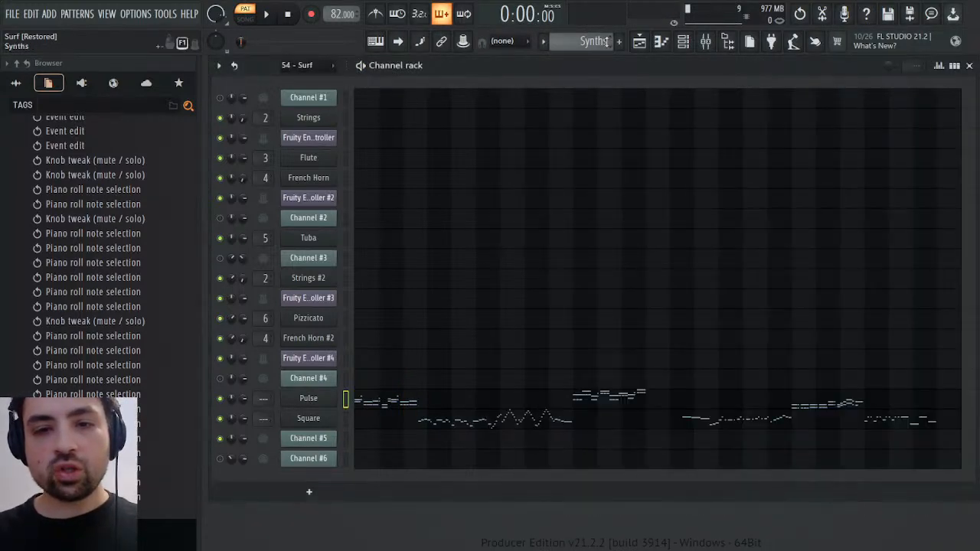
# Open Channel #5's channel panning events in the 54 - Surf pattern and play from the start
pyautogui.scroll(3, 607, 41)
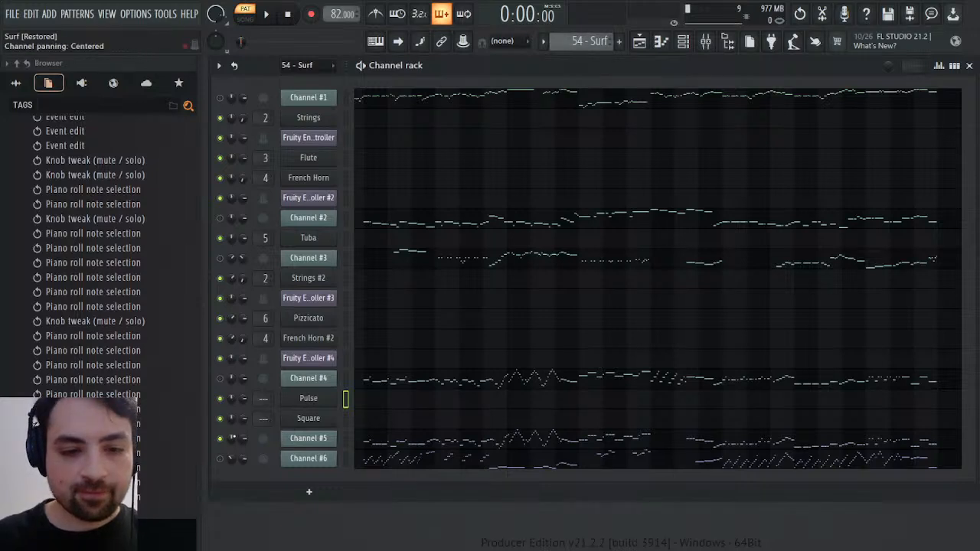
pyautogui.click(268, 369)
pyautogui.press('space')
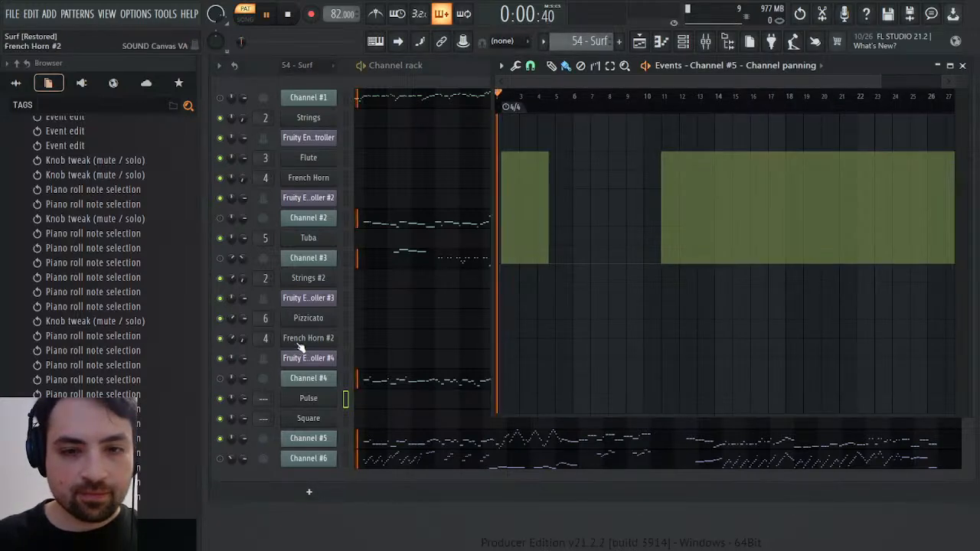
pyautogui.press('space')
pyautogui.press('space')
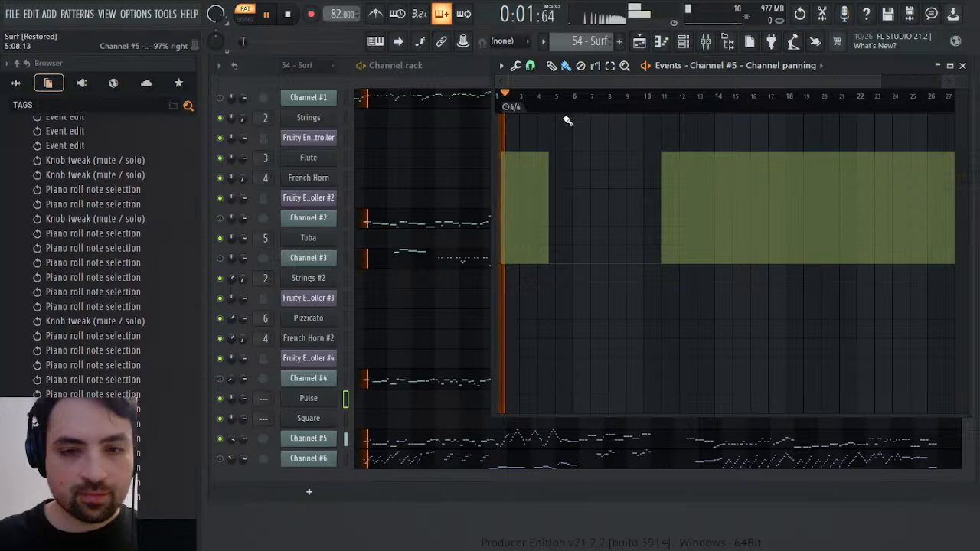
# Spot-check Channel #5's panning by playing from several points between bars 4 and 25, and close the panning events
pyautogui.click(550, 99)
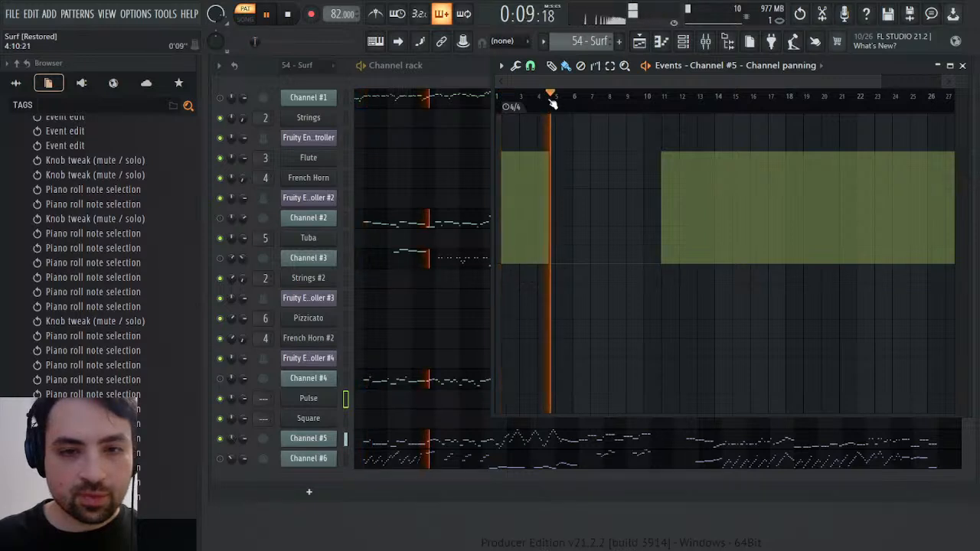
pyautogui.click(682, 101)
pyautogui.click(704, 103)
pyautogui.click(748, 103)
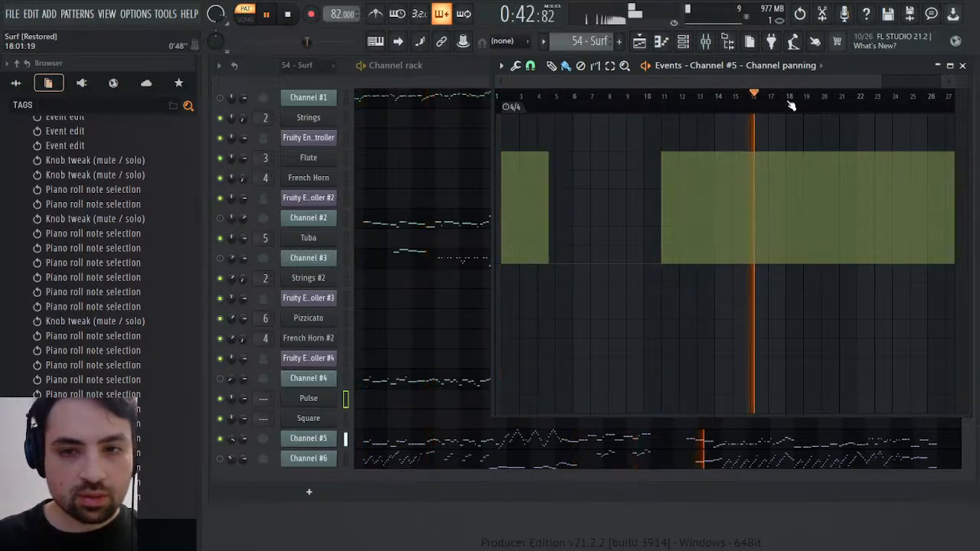
pyautogui.click(789, 104)
pyautogui.click(870, 106)
pyautogui.click(916, 104)
pyautogui.press('space')
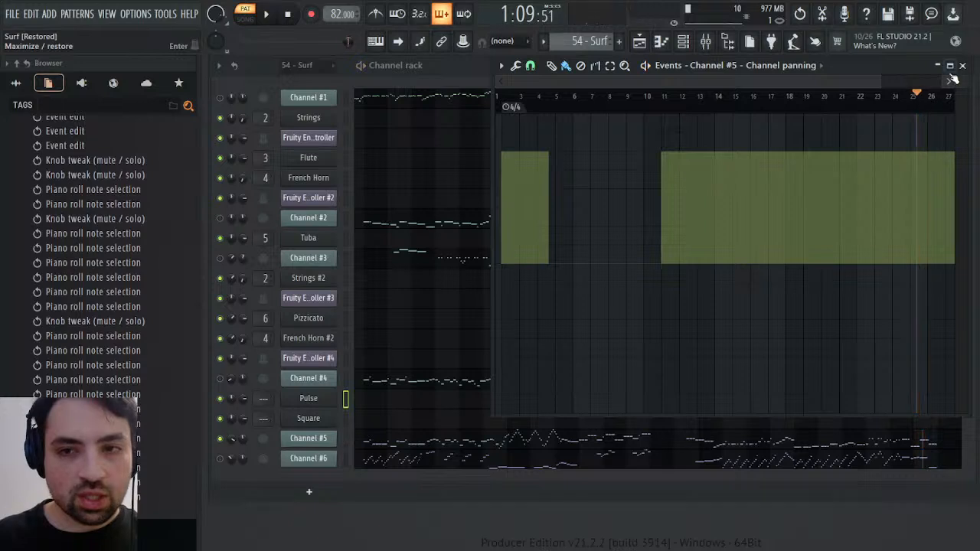
pyautogui.click(963, 65)
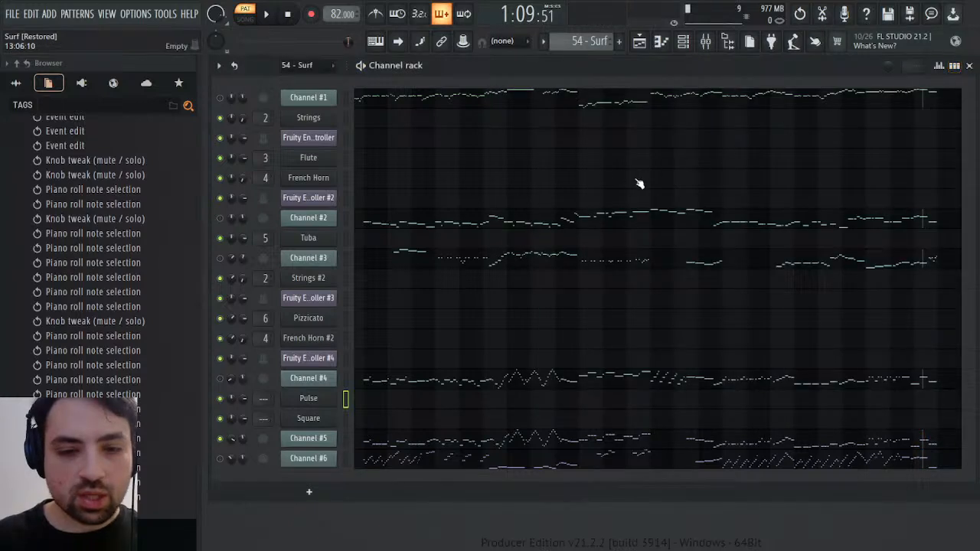
# Open the Pulse notes in the Synths pattern and select all the pasted Channel #5 notes by their colour
pyautogui.scroll(-1, 563, 37)
pyautogui.scroll(-1, 586, 42)
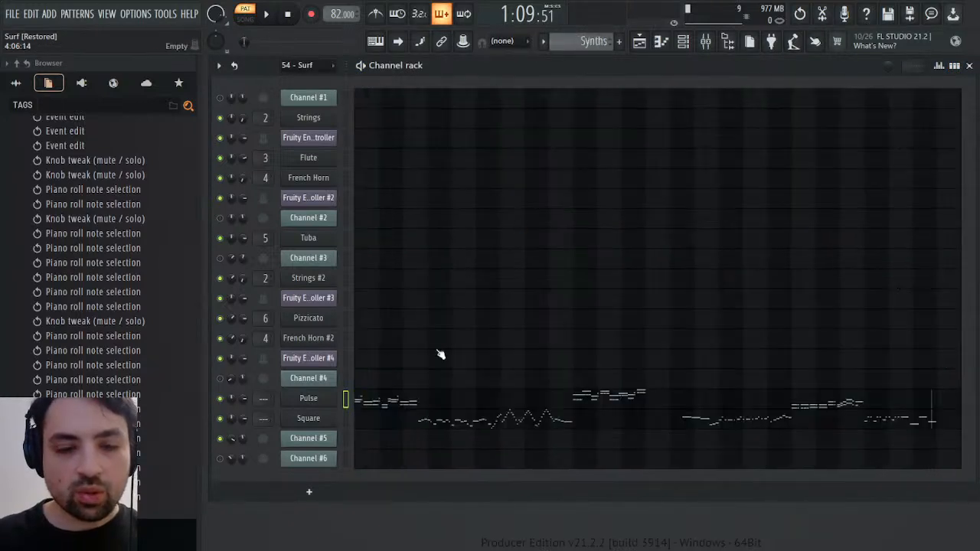
pyautogui.click(403, 402)
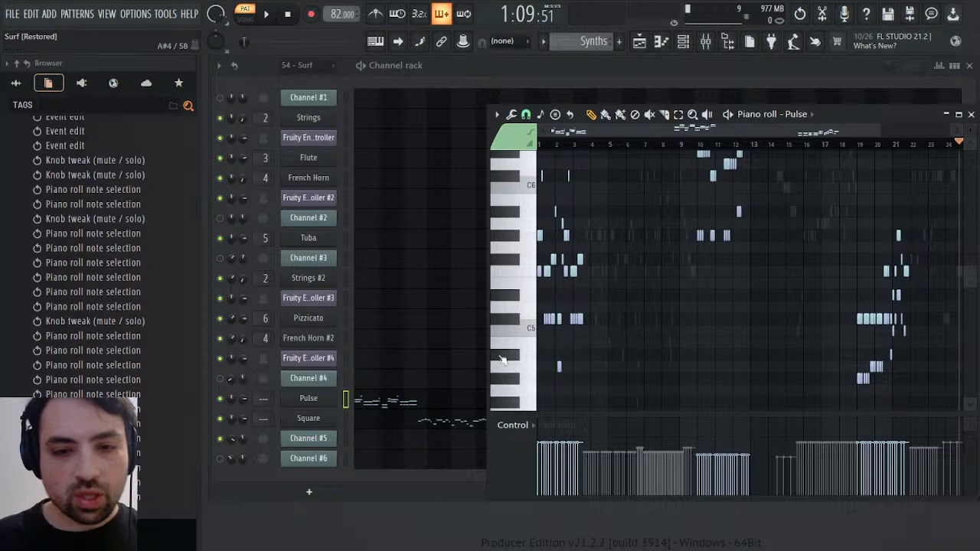
pyautogui.click(540, 268)
pyautogui.hotkey('shift', 'c')
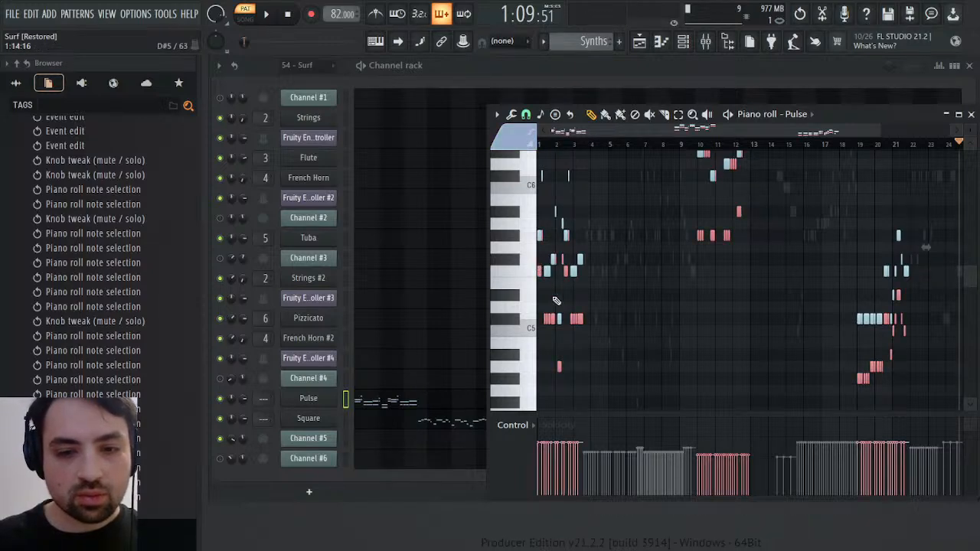
# Show the note panning of the Pulse channel and pan the selected pasted notes to the right
pyautogui.click(548, 143)
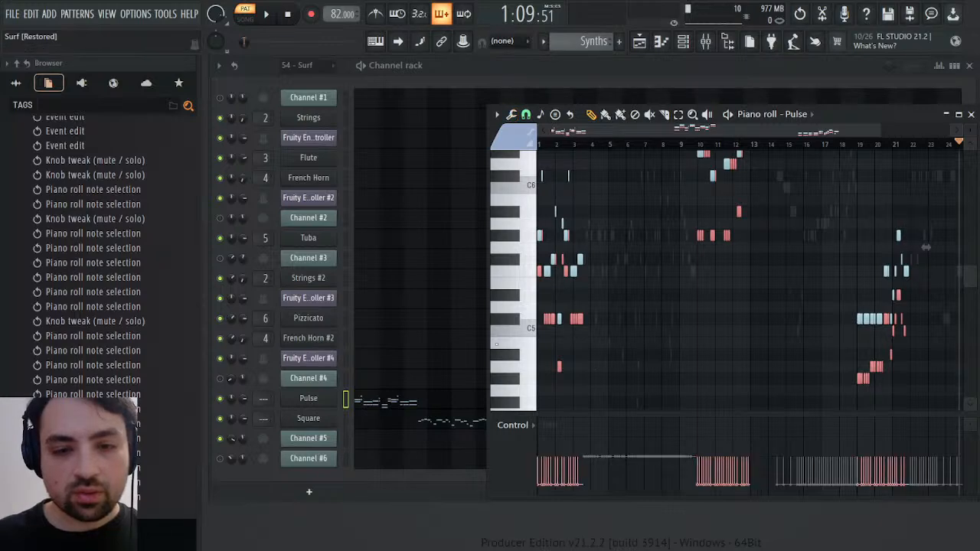
pyautogui.moveTo(552, 283); pyautogui.dragTo(553, 253)
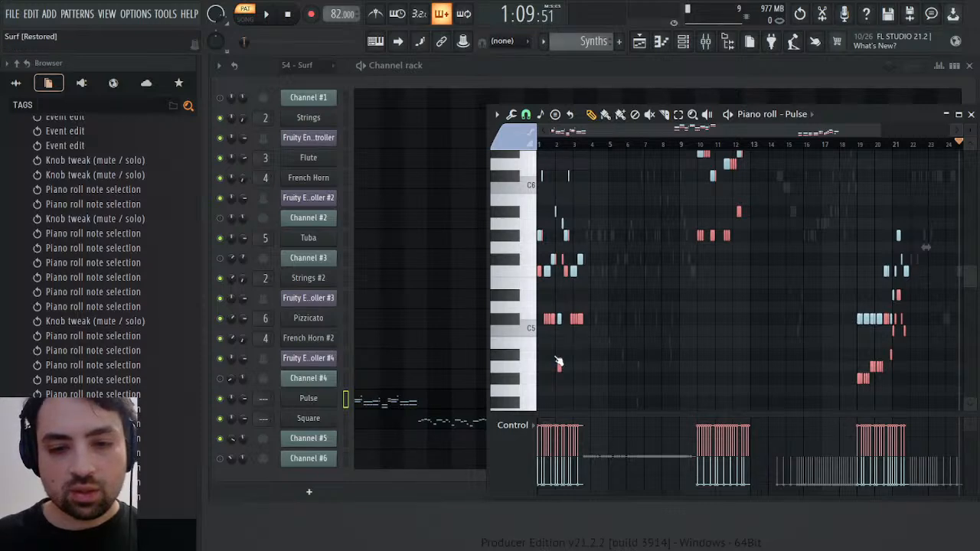
pyautogui.moveTo(970, 421); pyautogui.dragTo(970, 459)
# Play the Synths pattern to hear the Pulse panning, close the piano roll, and replay it from the start
pyautogui.press('space')
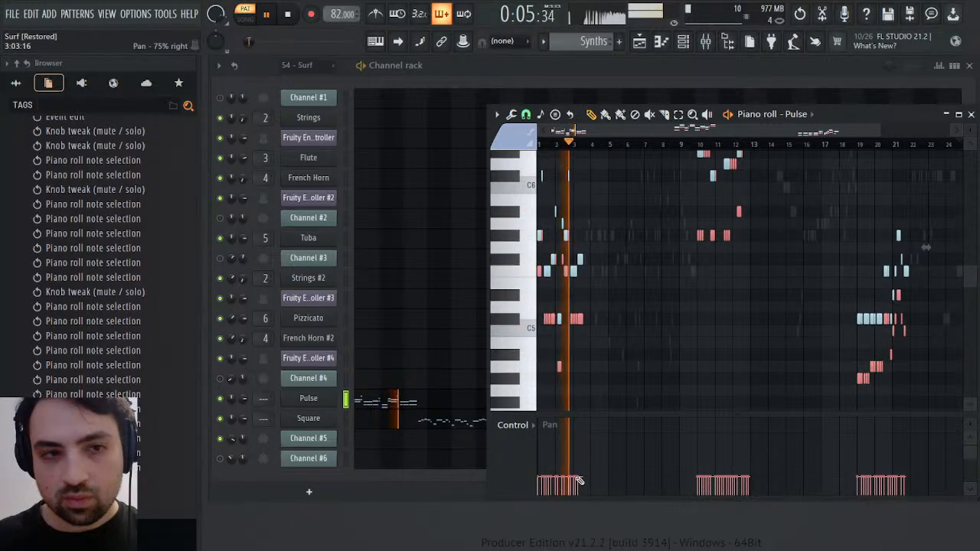
pyautogui.click(970, 115)
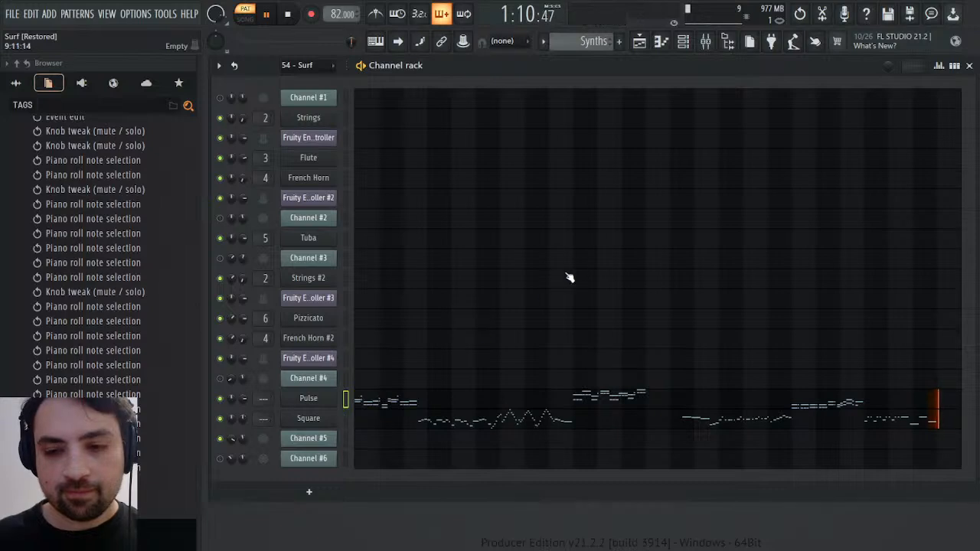
pyautogui.click(293, 15)
pyautogui.press('space')
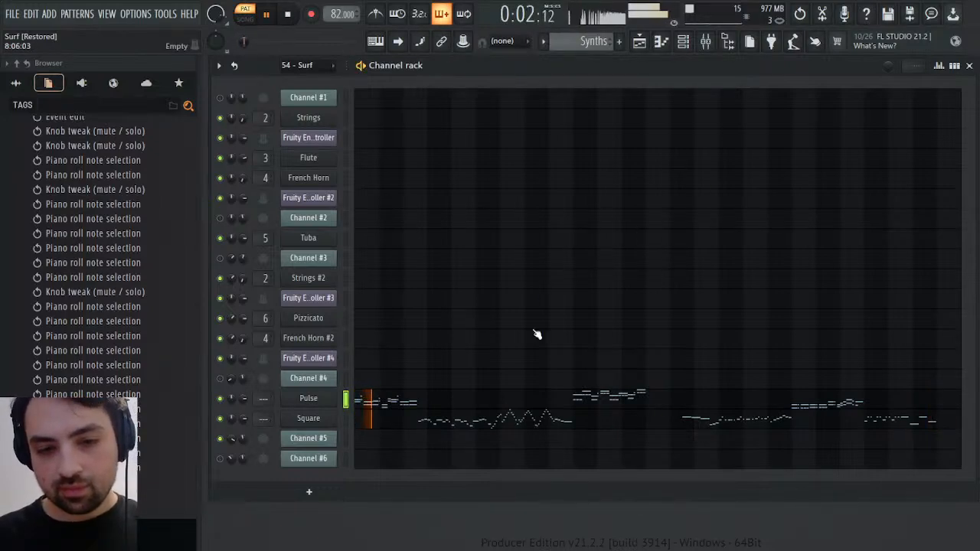
pyautogui.press('space')
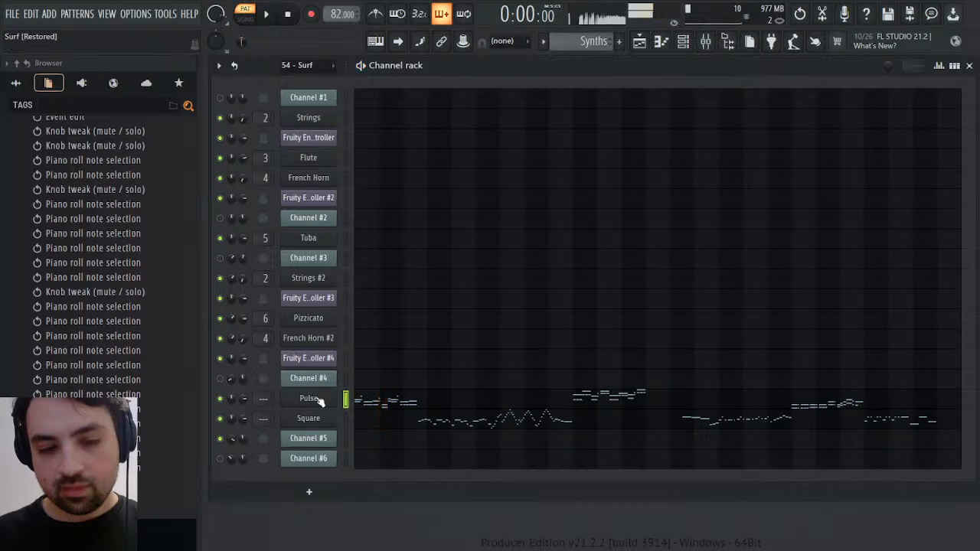
# Examine the Pulse synth's Operator 1 volume envelope and its attack time scale events, and close both windows
pyautogui.click(310, 398)
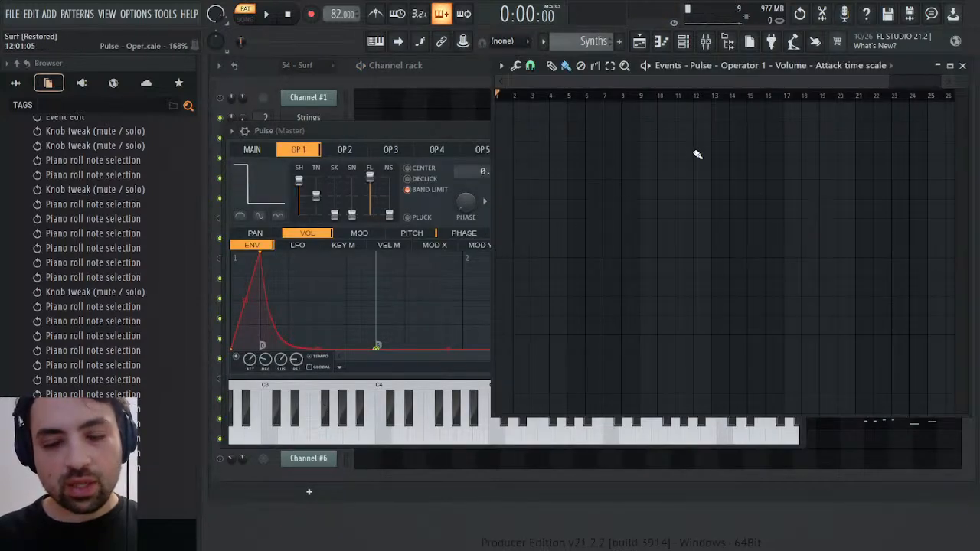
pyautogui.click(964, 65)
pyautogui.scroll(-1, 595, 38)
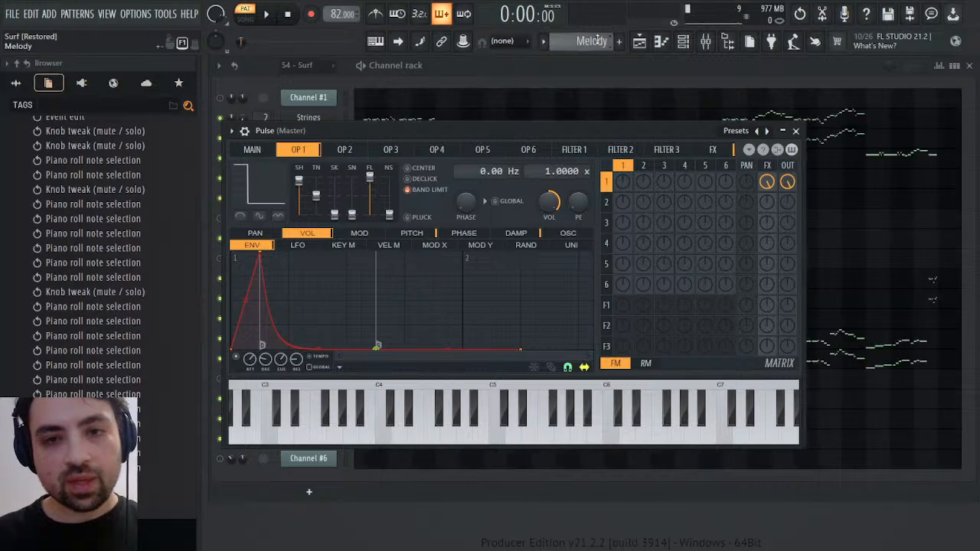
pyautogui.click(796, 131)
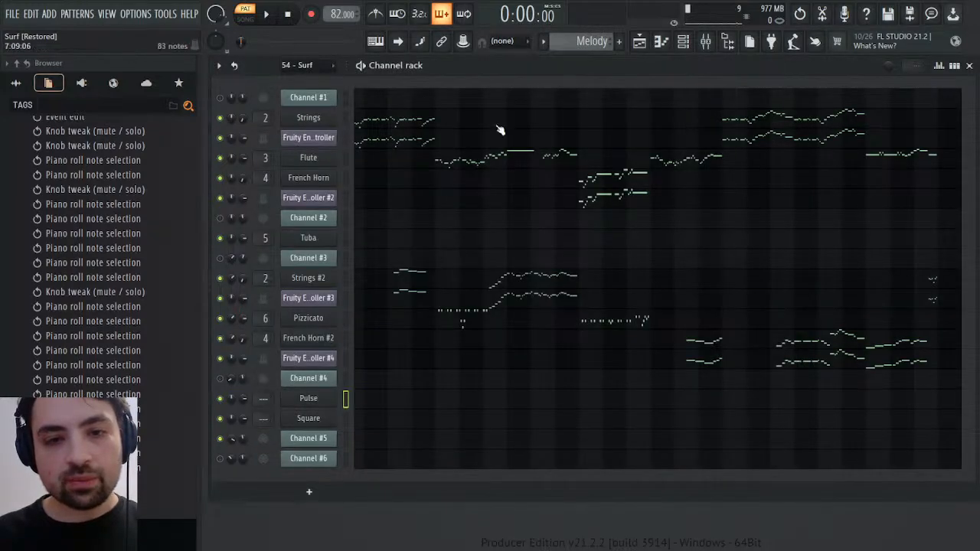
# Play the 54 - Surf pattern, examine Channel #5's General MIDI patch events including from bar 10, and close the event and channel windows
pyautogui.scroll(-1, 577, 42)
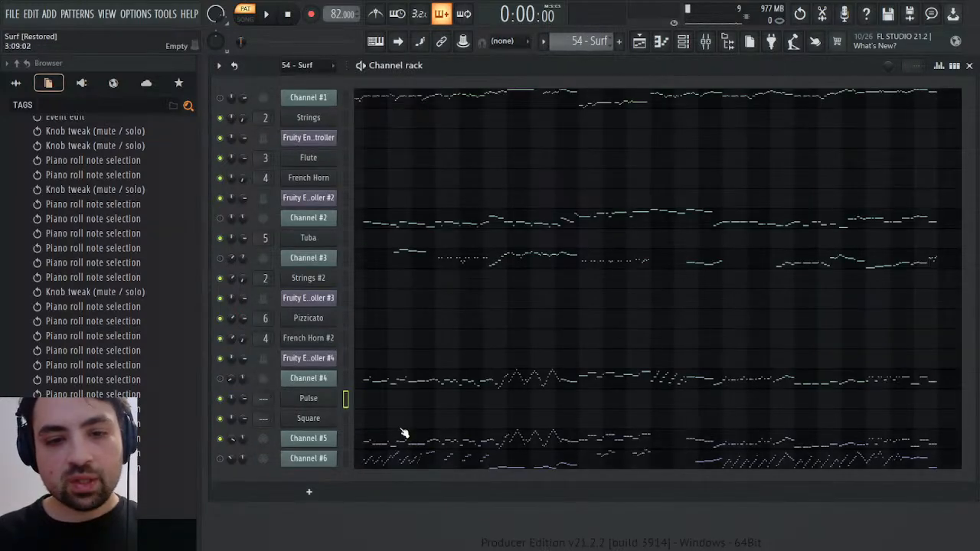
pyautogui.click(321, 446)
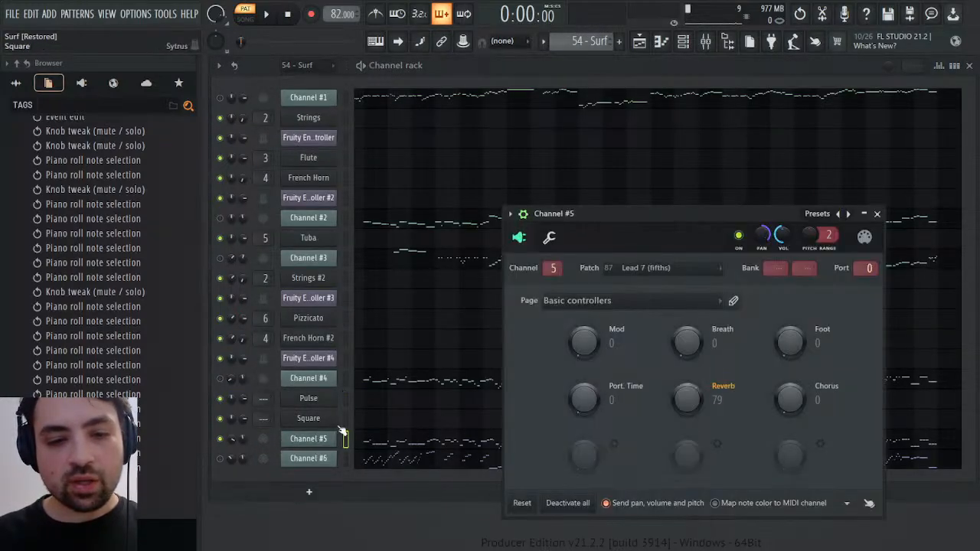
pyautogui.click(663, 305)
pyautogui.press('space')
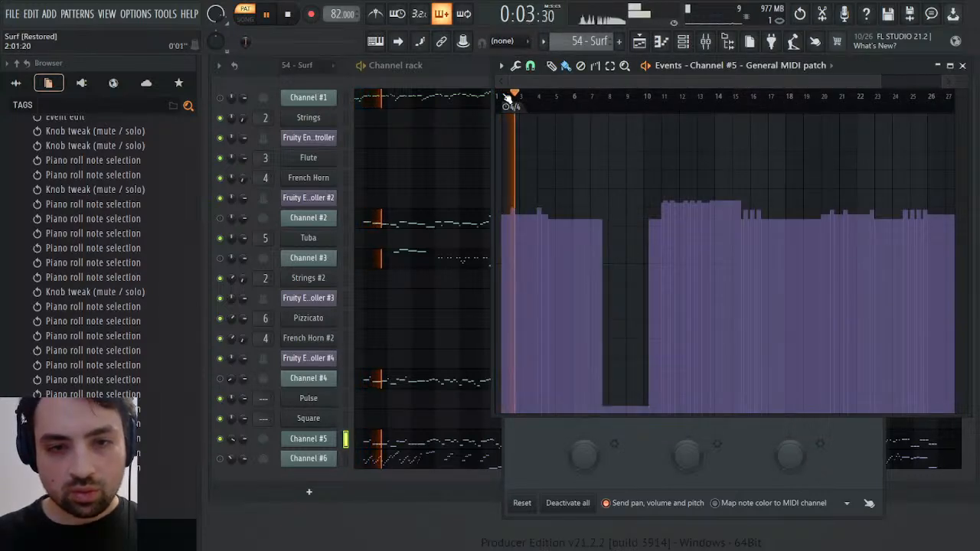
pyautogui.moveTo(507, 100); pyautogui.dragTo(771, 108)
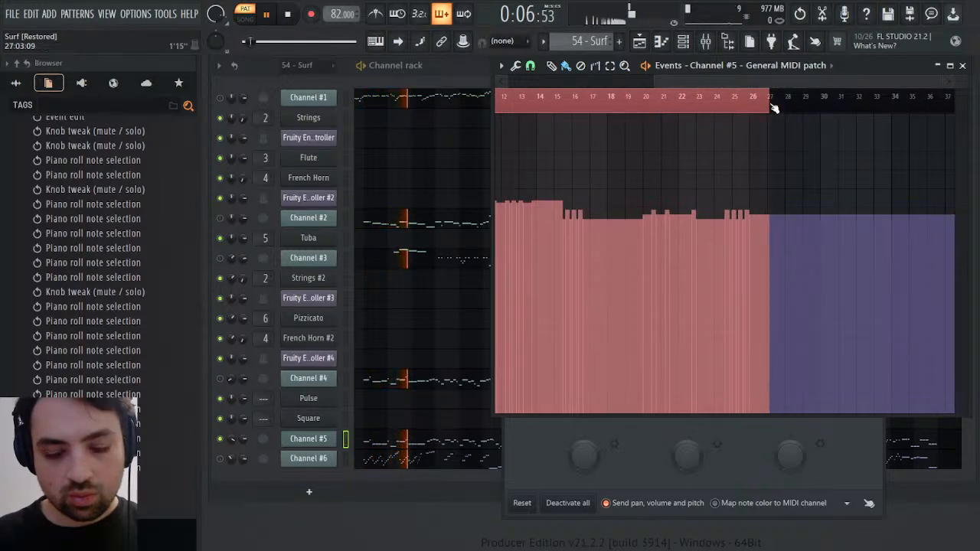
pyautogui.moveTo(753, 81); pyautogui.dragTo(622, 82)
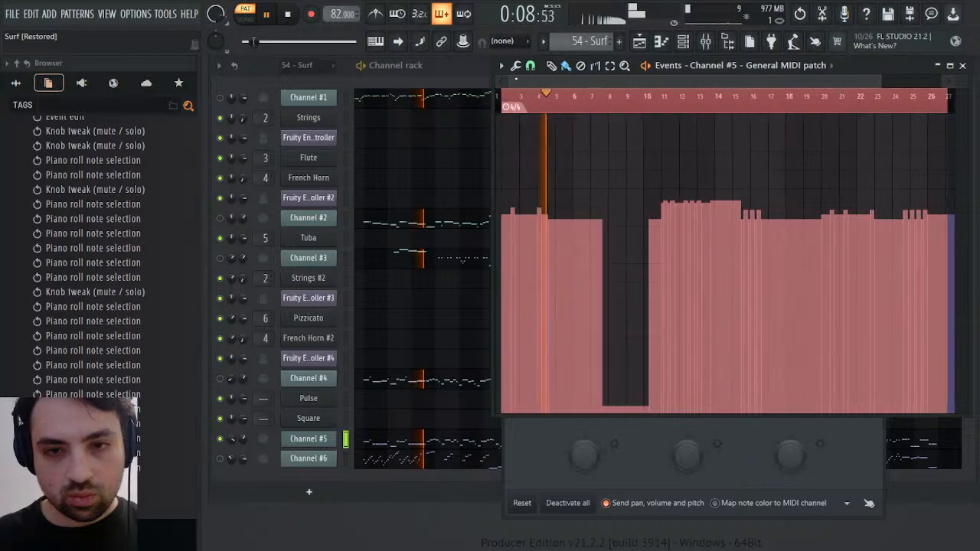
pyautogui.click(651, 99)
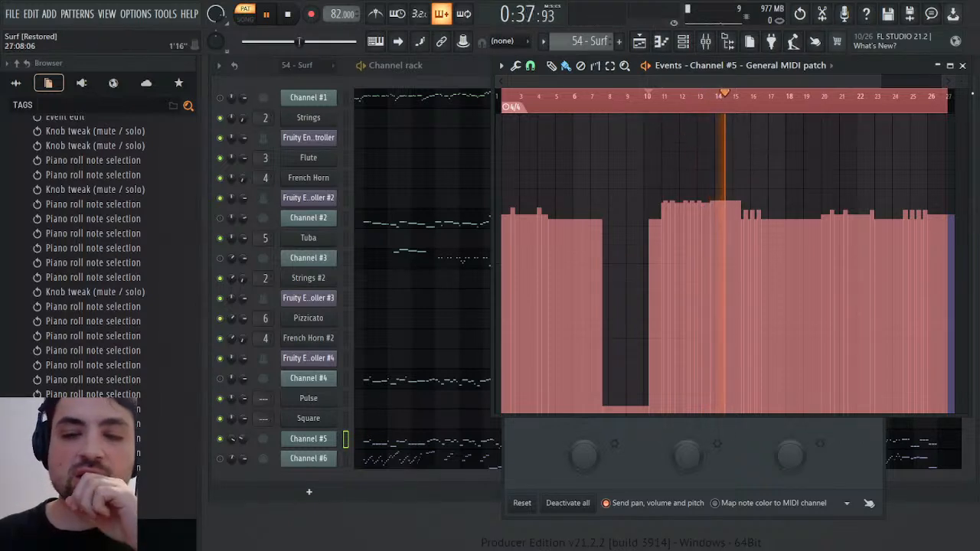
pyautogui.click(964, 65)
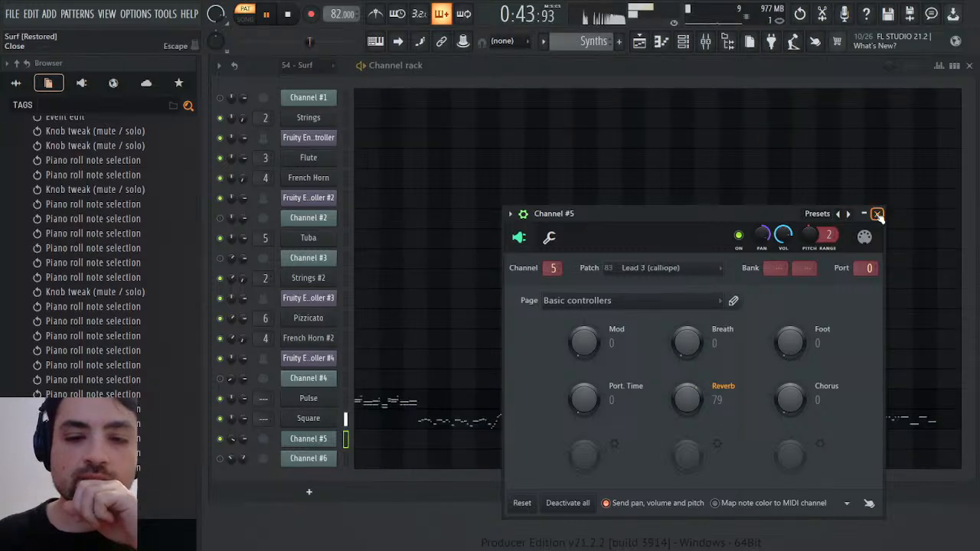
pyautogui.click(877, 215)
# Play the Synths pattern from the start and inspect the first bars of the Pulse notes in the piano roll
pyautogui.click(288, 14)
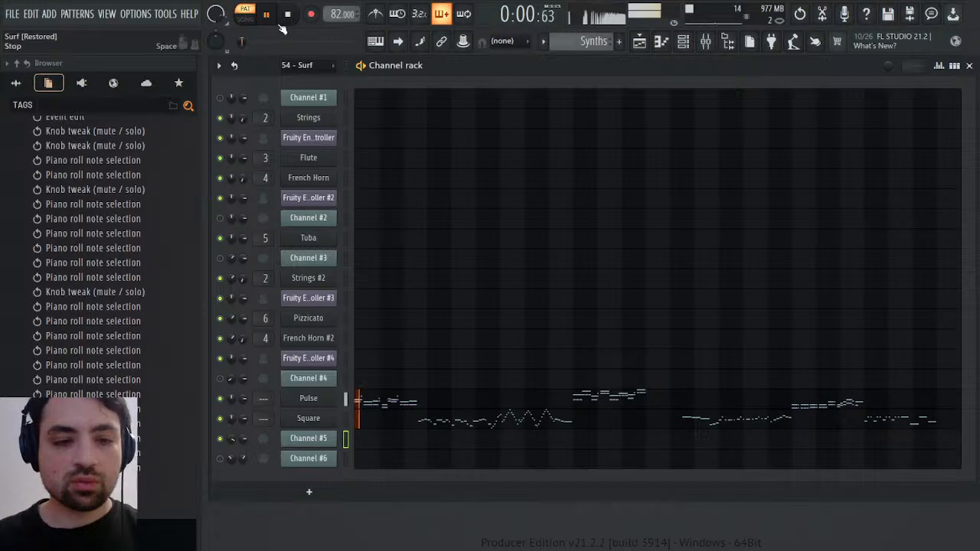
pyautogui.click(380, 403)
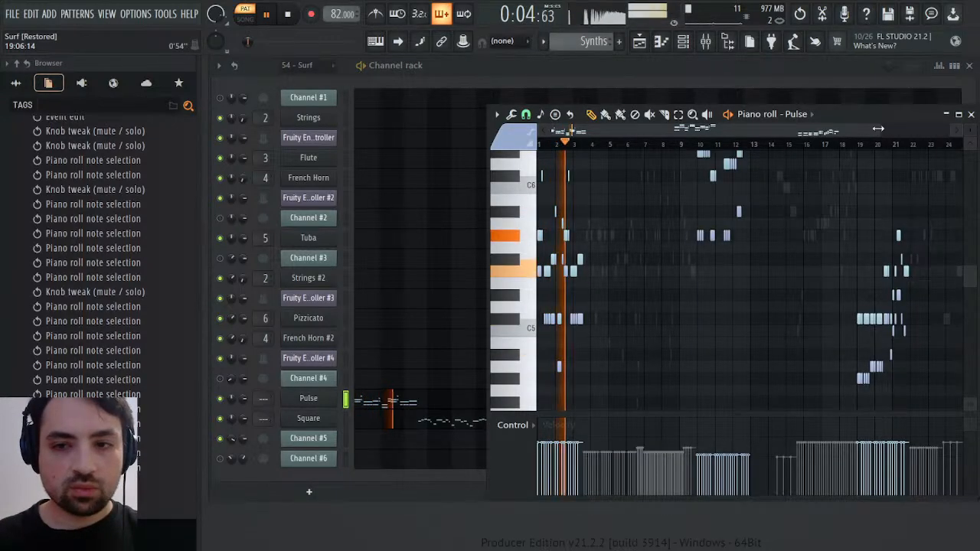
pyautogui.moveTo(880, 131); pyautogui.dragTo(596, 132)
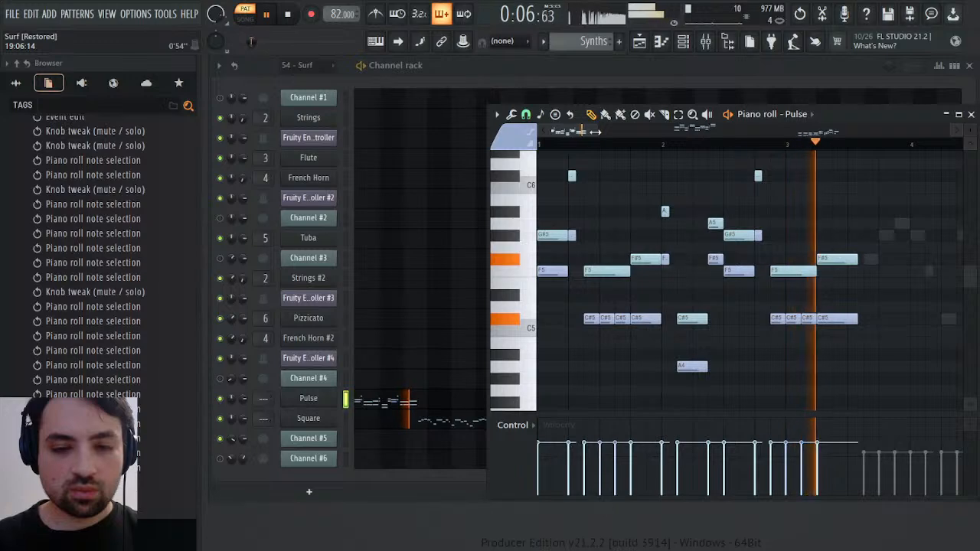
pyautogui.press('space')
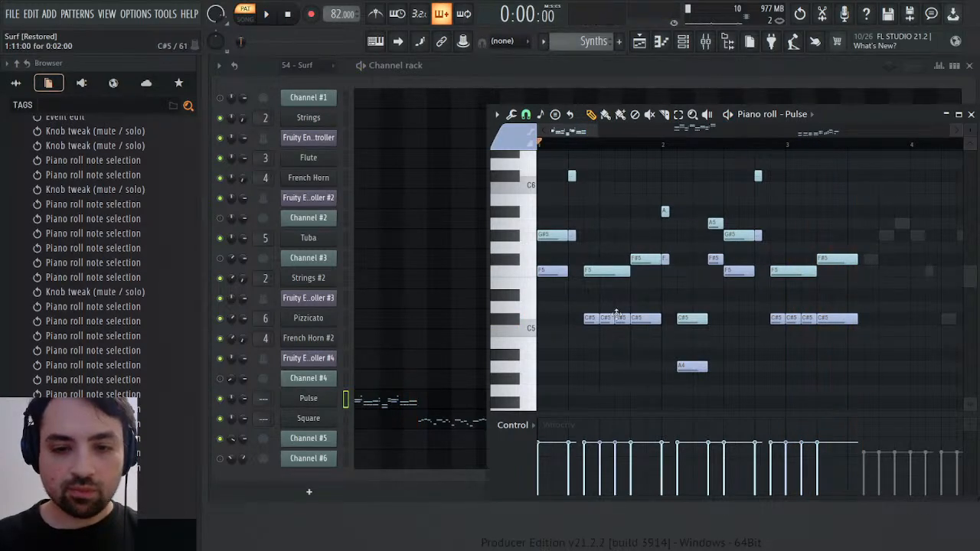
pyautogui.press('space')
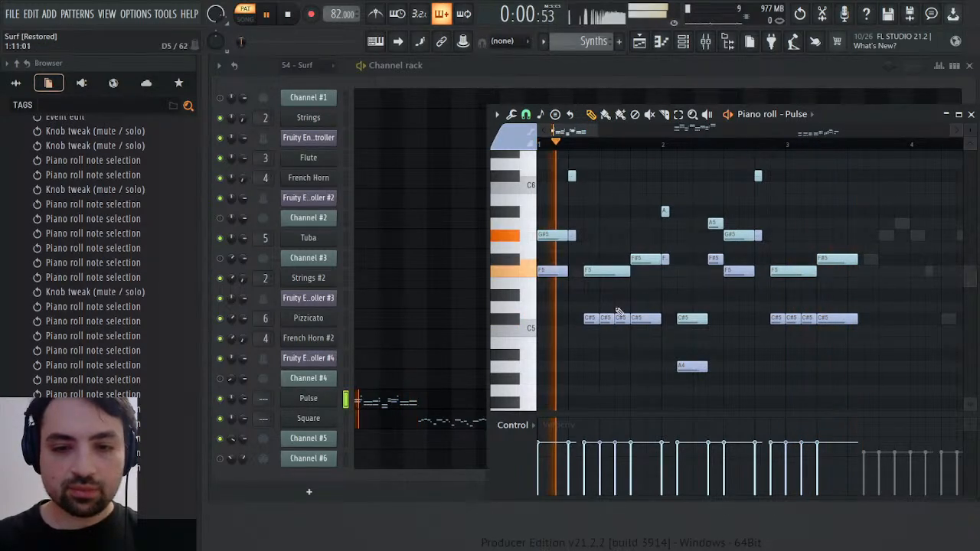
pyautogui.press('space')
# Compare the opening bars by playing the 54 - Surf pattern, the Melody pattern and the Synths pattern
pyautogui.scroll(4, 586, 40)
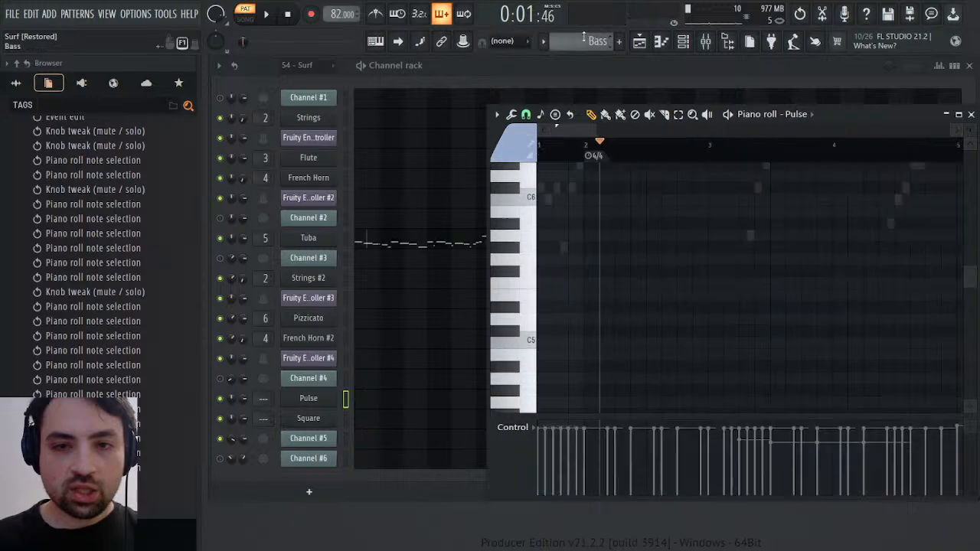
pyautogui.press('space')
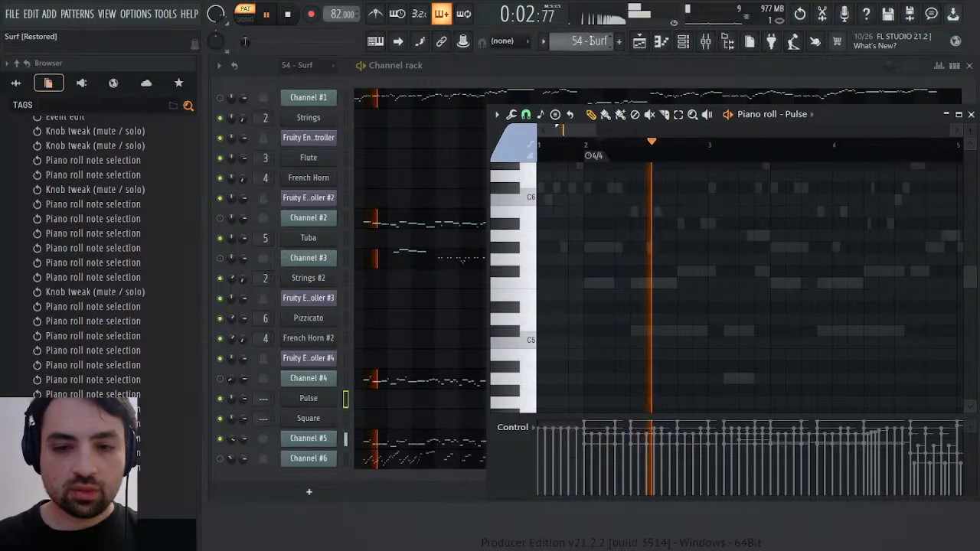
pyautogui.press('space')
pyautogui.press('space')
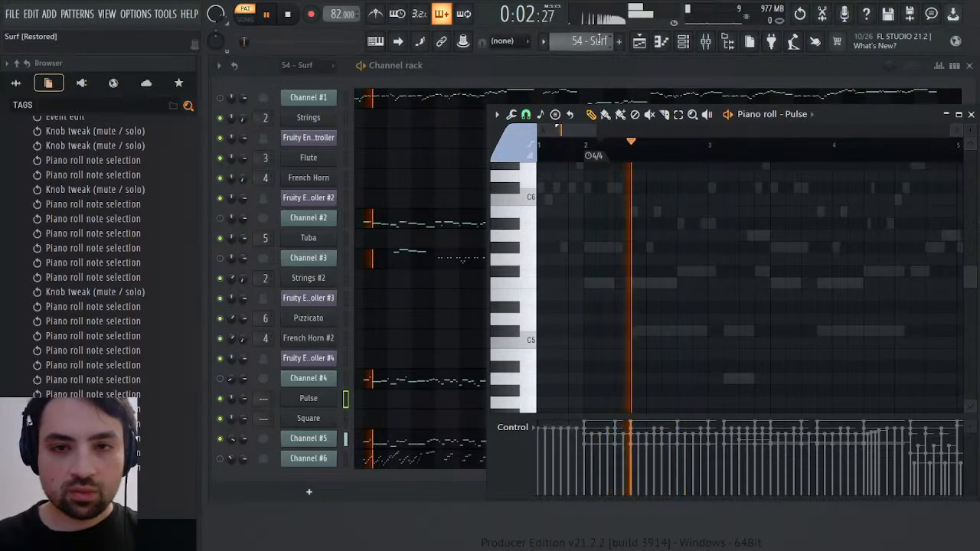
pyautogui.press('space')
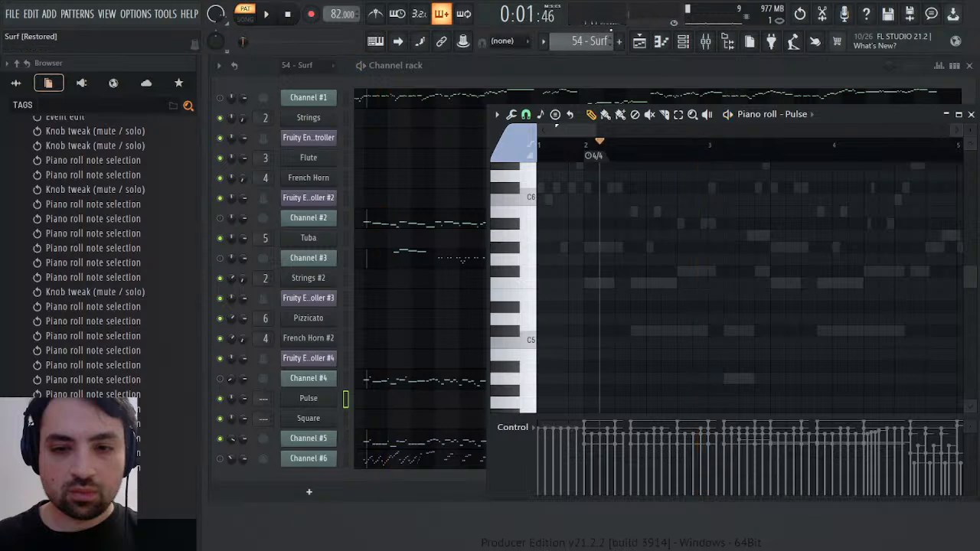
pyautogui.scroll(-1, 609, 36)
pyautogui.press('space')
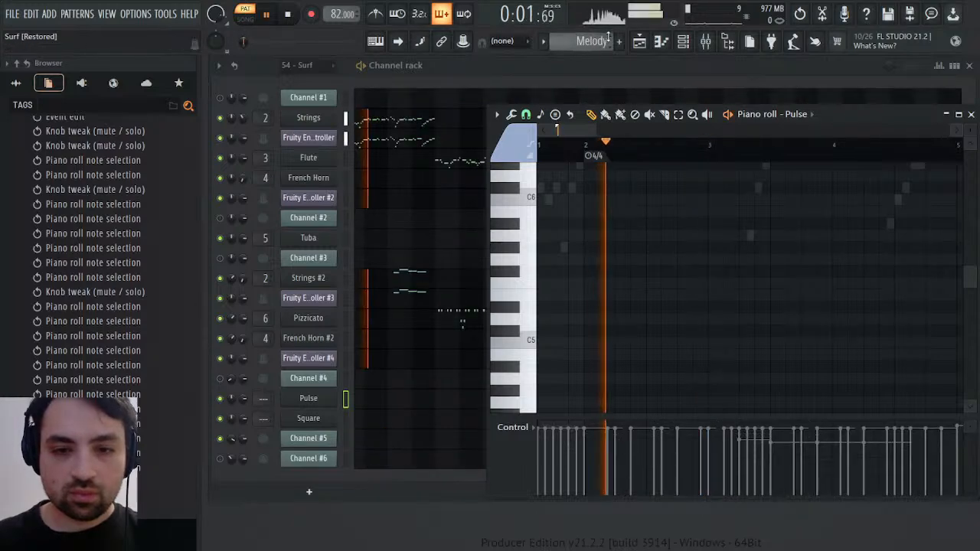
pyautogui.scroll(-1, 609, 36)
pyautogui.scroll(-1, 609, 36)
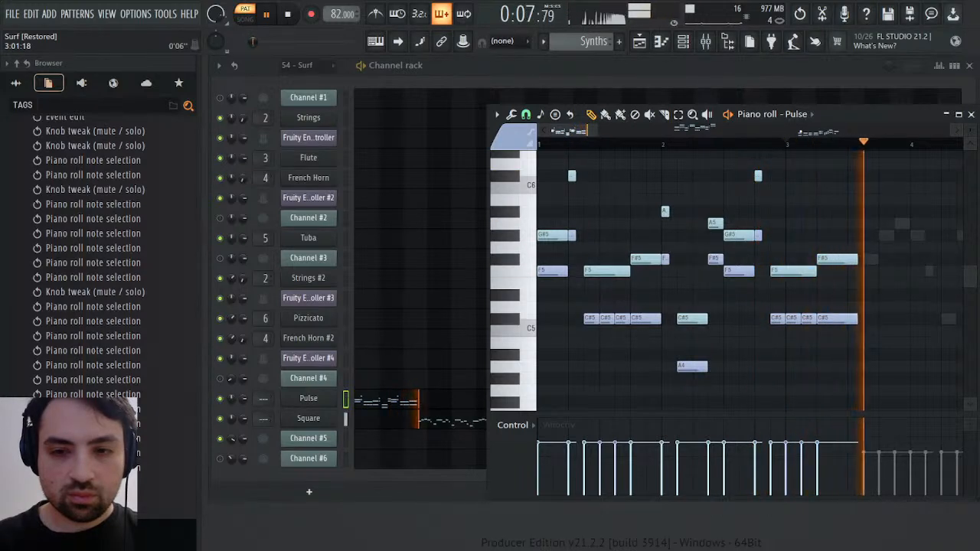
pyautogui.press('space')
# Preview the original 54 - Surf recording from the Pokemon Ruby & Sapphire Disc 1 folder, stop it, and close the piano roll
pyautogui.scroll(15, 52, 207)
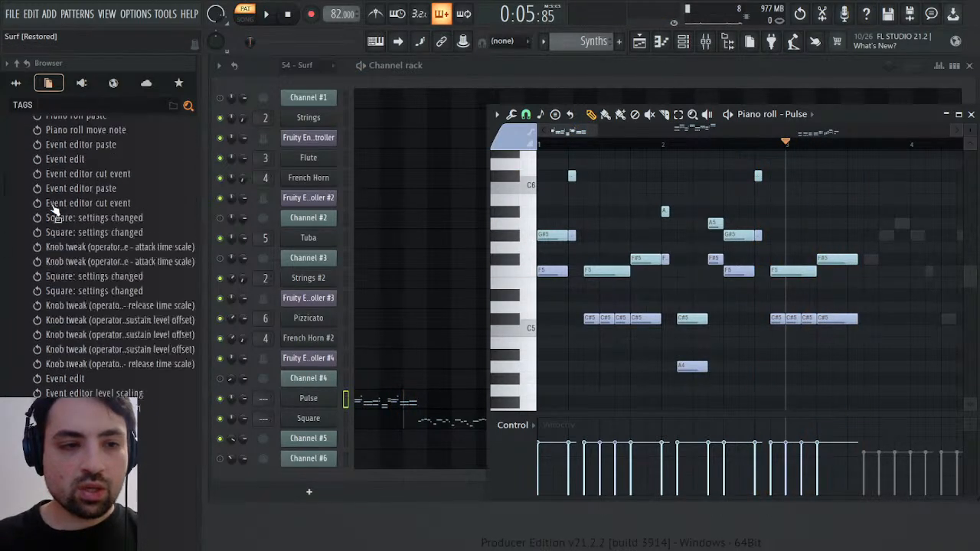
pyautogui.click(20, 83)
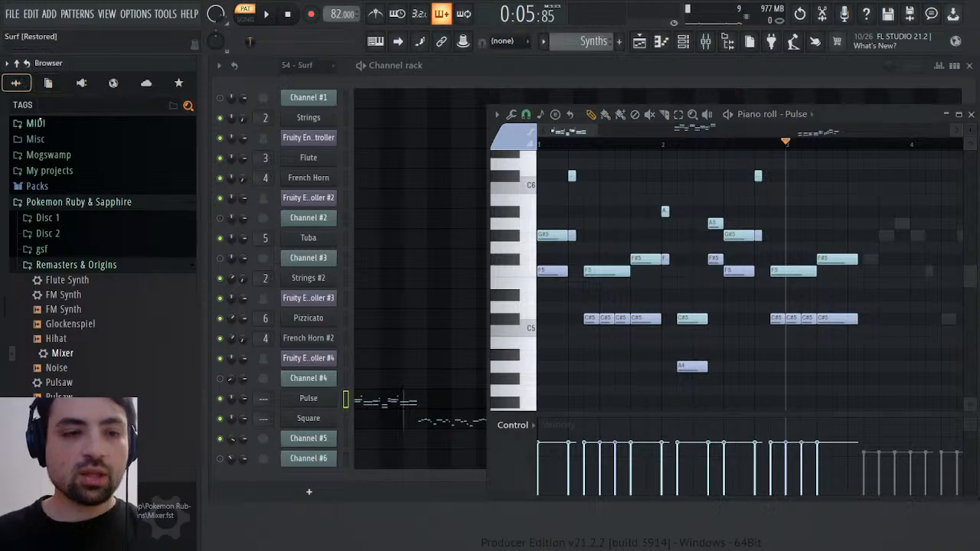
pyautogui.click(95, 266)
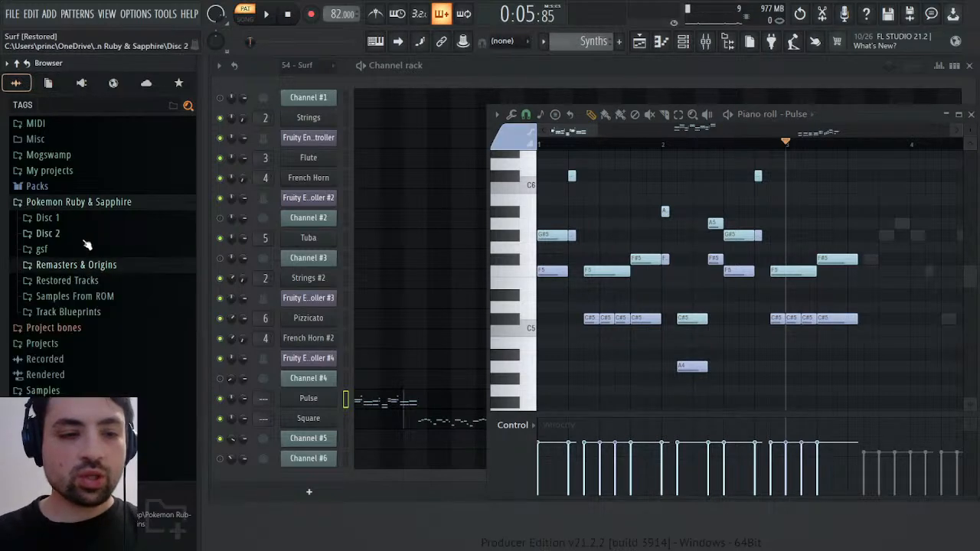
pyautogui.click(54, 217)
pyautogui.scroll(-6, 122, 291)
pyautogui.scroll(-8, 123, 301)
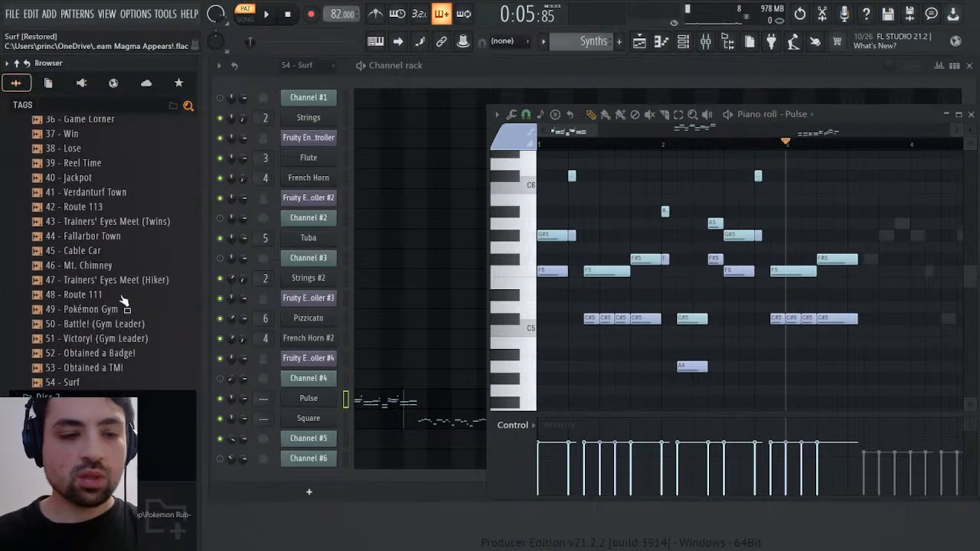
pyautogui.scroll(3, 121, 300)
pyautogui.scroll(-3, 120, 301)
pyautogui.click(76, 383)
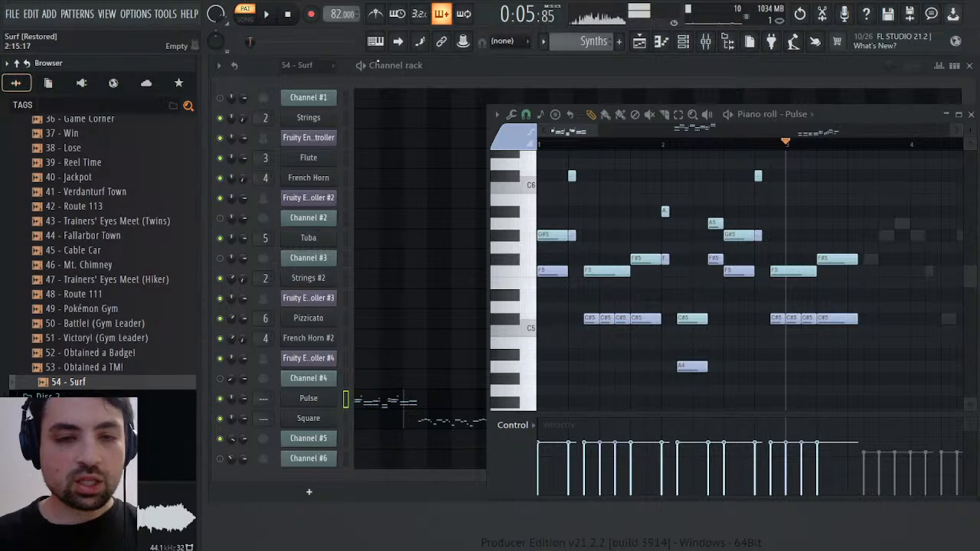
pyautogui.click(290, 15)
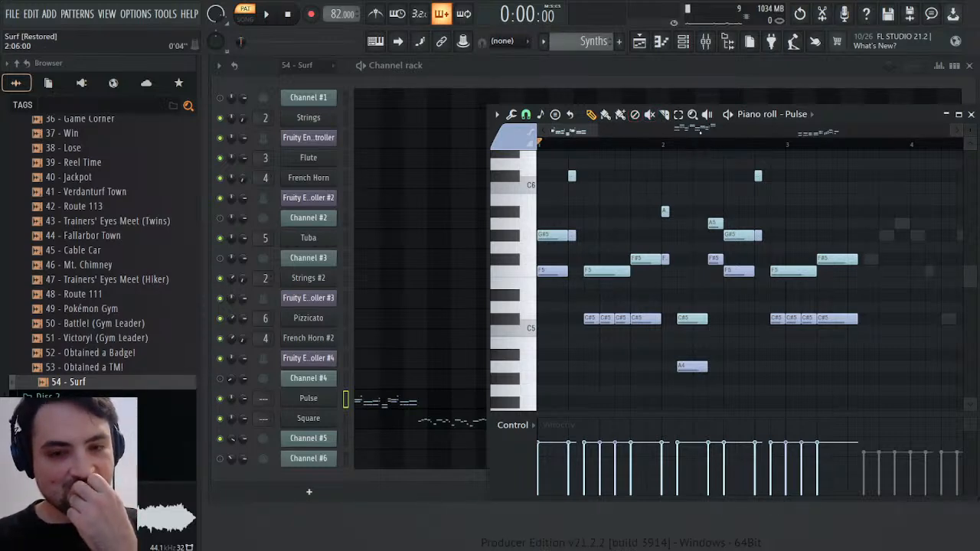
pyautogui.click(971, 115)
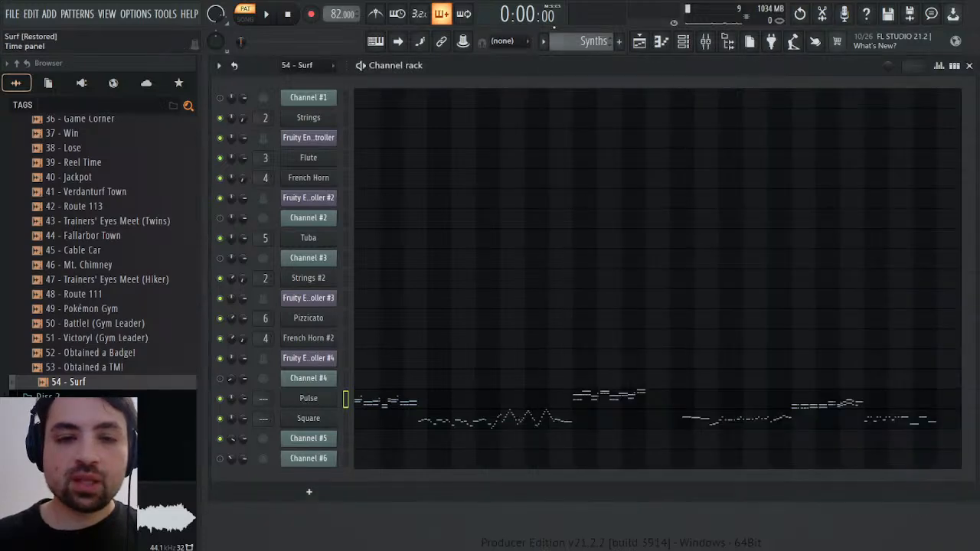
# Delete the Pulse synth's Operator 1 volume attack time scale events between about bar 4 and bar 10
pyautogui.click(328, 404)
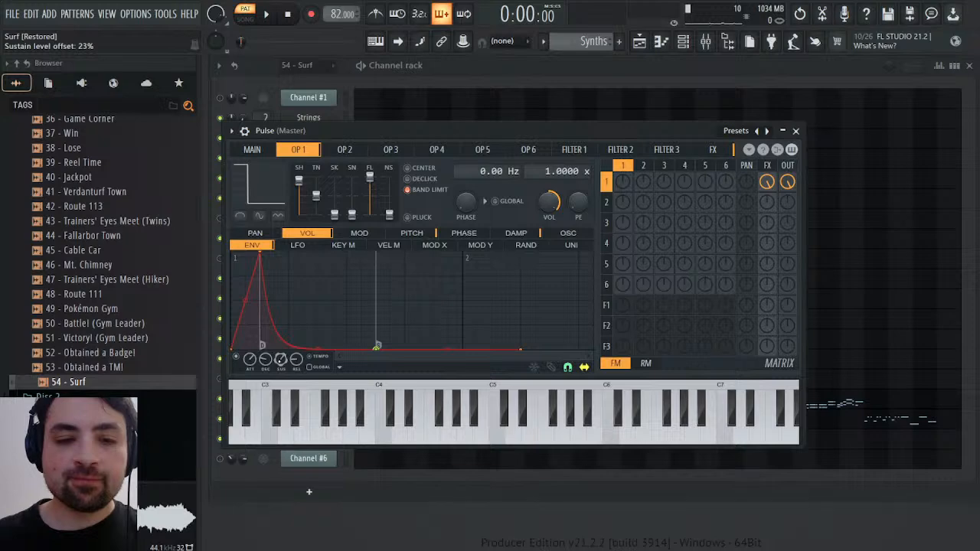
pyautogui.click(260, 370)
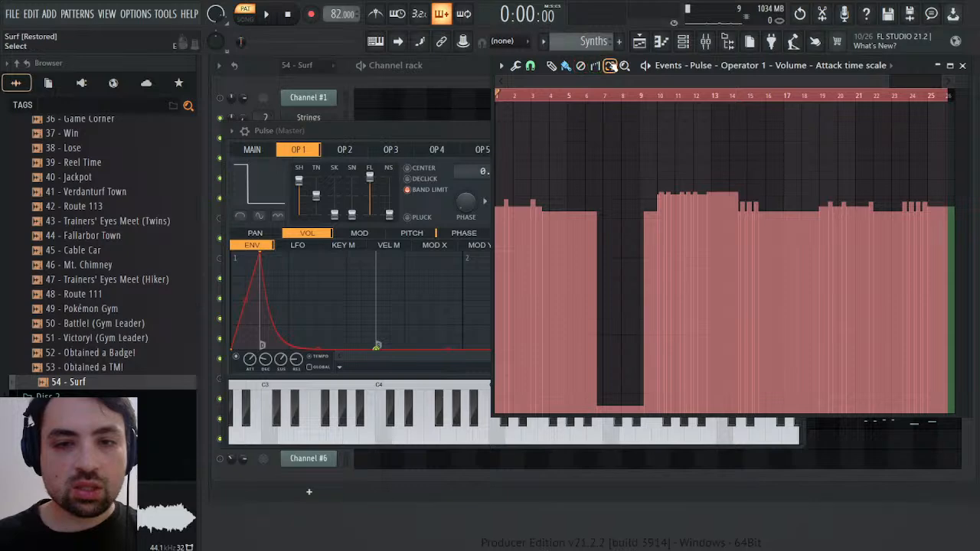
pyautogui.click(581, 66)
pyautogui.moveTo(541, 207); pyautogui.dragTo(657, 207)
# Play the Synths pattern from the start and from bar 10 to hear the edited attack, and close the Pulse synth window
pyautogui.press('space')
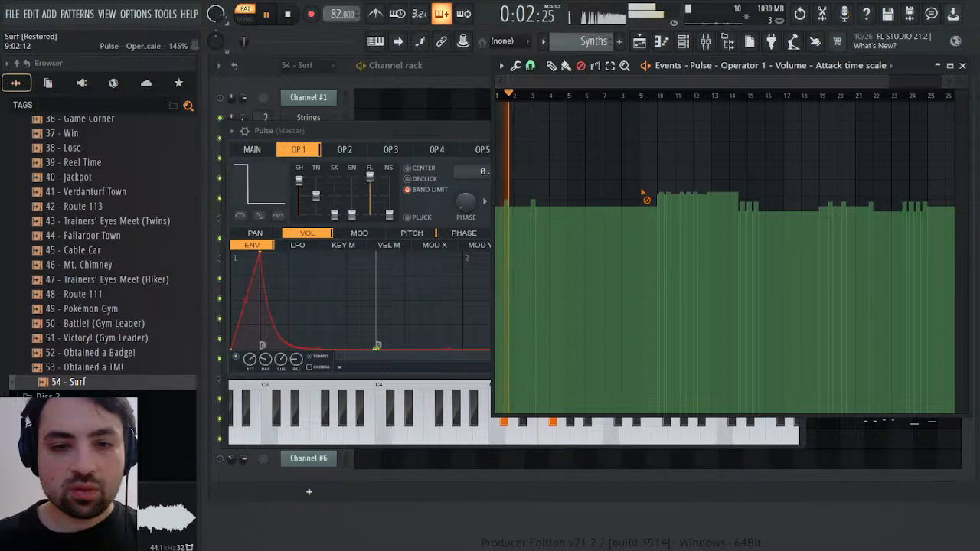
pyautogui.click(659, 95)
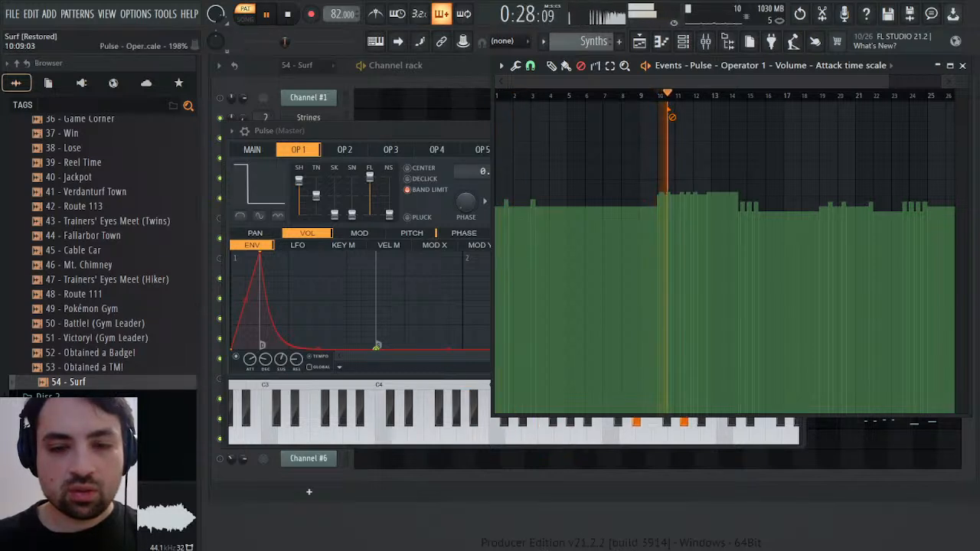
pyautogui.click(452, 131)
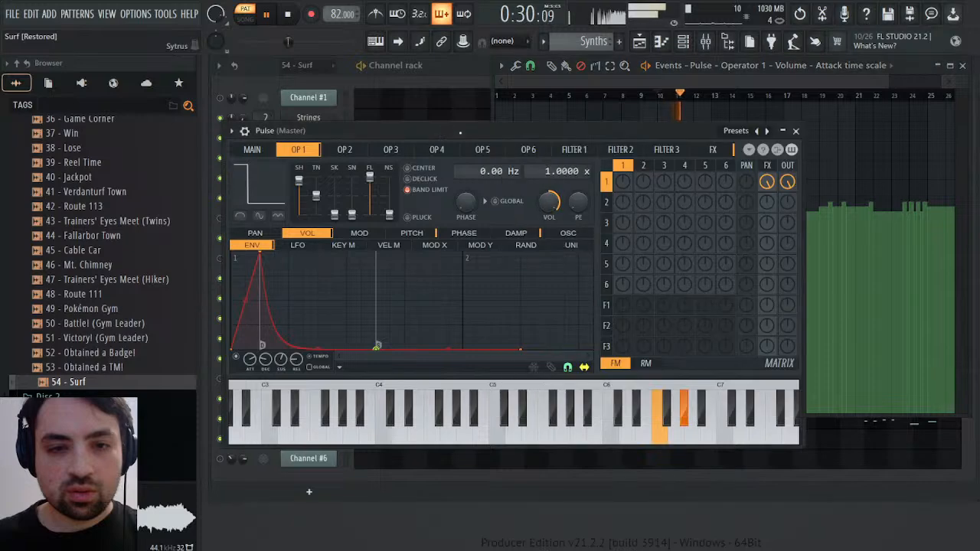
pyautogui.click(796, 131)
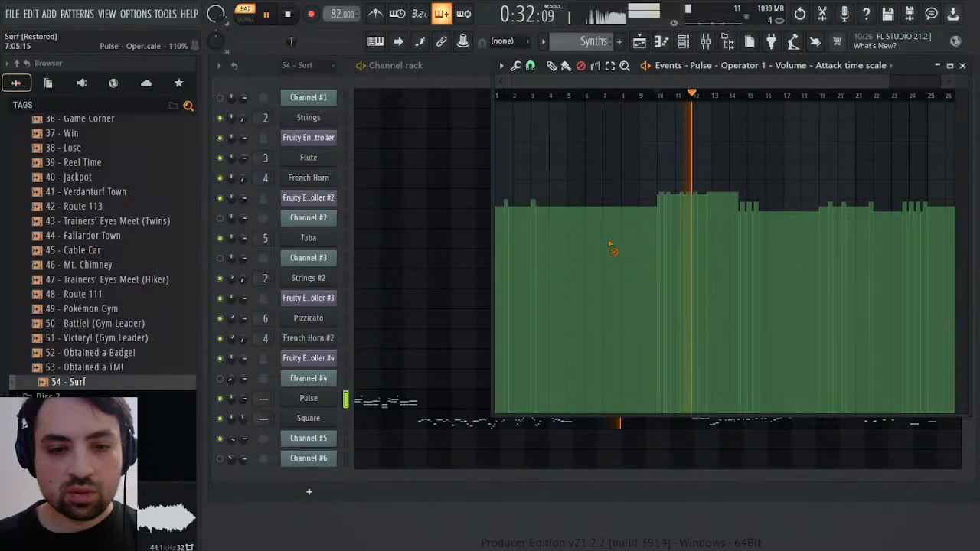
# Select the attack time scale events between about bars 10 and 14 and lower them towards the neighbouring level with the scaling tool's multiplier and offset
pyautogui.moveTo(672, 73); pyautogui.dragTo(697, 135)
pyautogui.press('space')
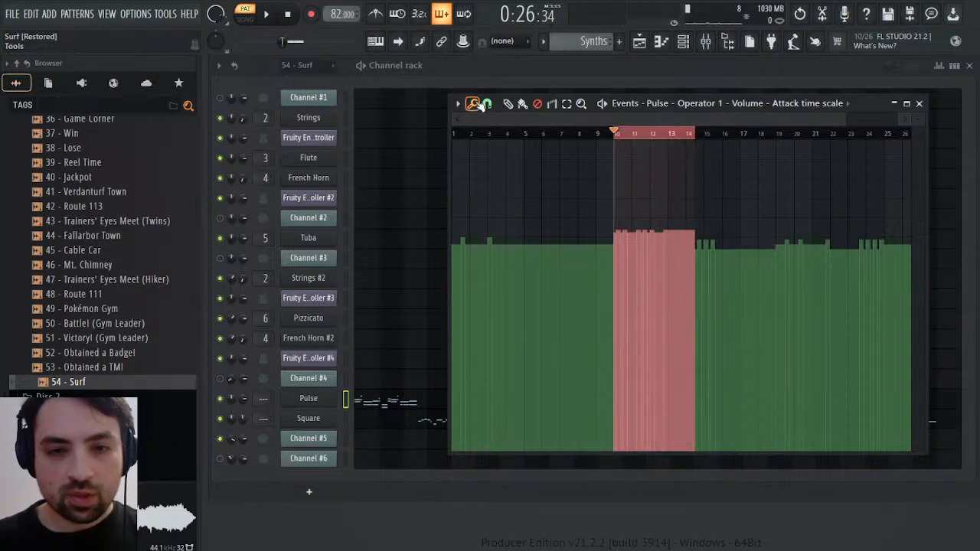
pyautogui.click(652, 238)
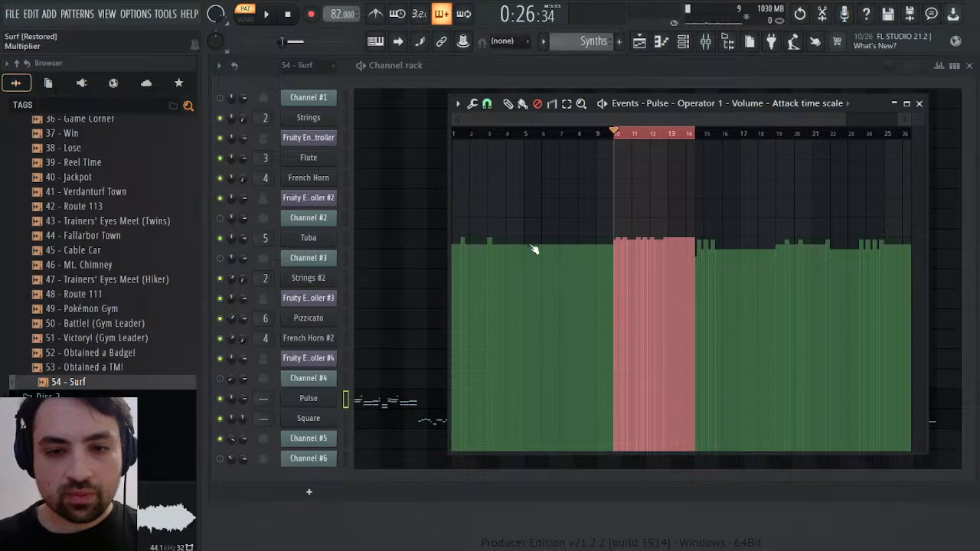
pyautogui.moveTo(557, 271)
pyautogui.mouseDown()
pyautogui.moveTo(558, 283)
pyautogui.moveTo(557, 272)
pyautogui.mouseUp()
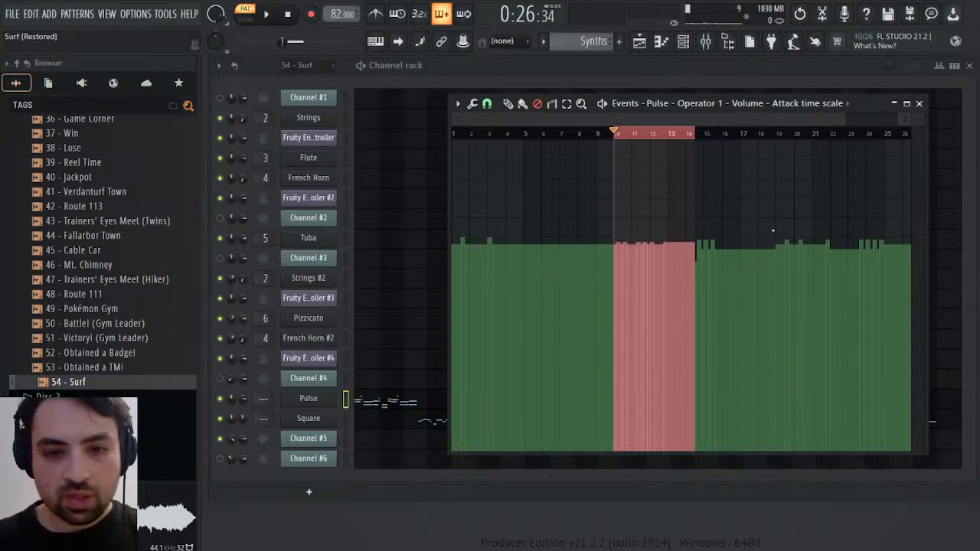
pyautogui.moveTo(857, 309); pyautogui.dragTo(856, 238)
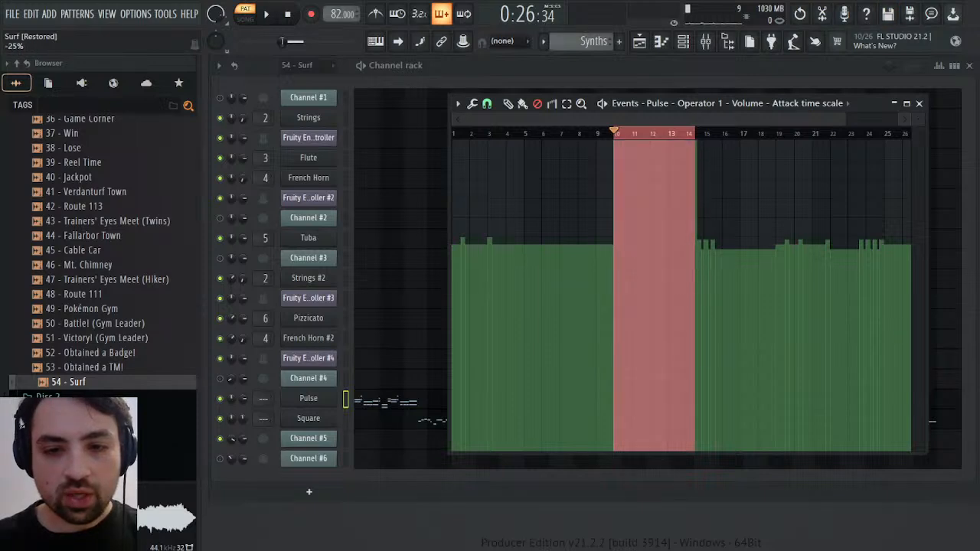
pyautogui.moveTo(856, 315); pyautogui.dragTo(856, 336)
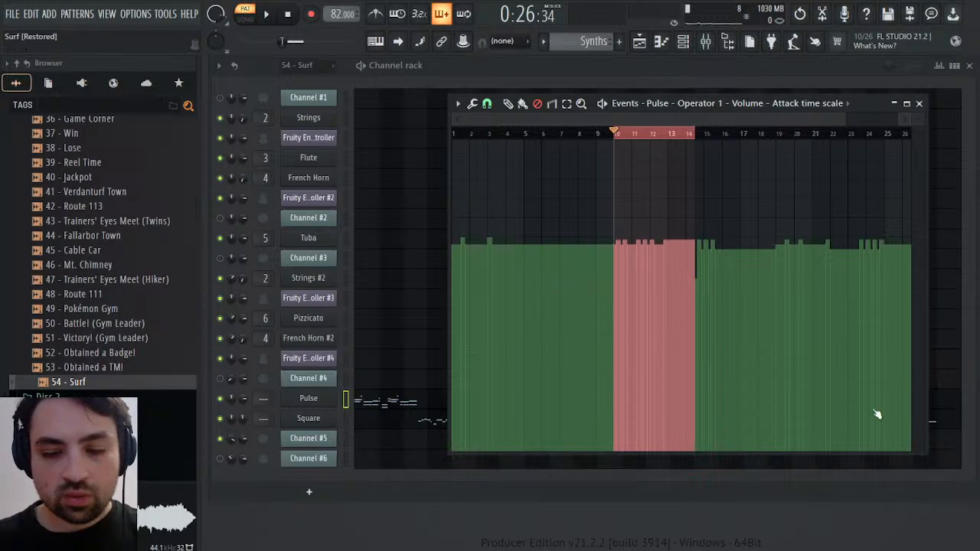
# Rescale the selected events in bars 10 to 14 with multiplier and offset so their lower level matches the preceding bars
pyautogui.click(491, 118)
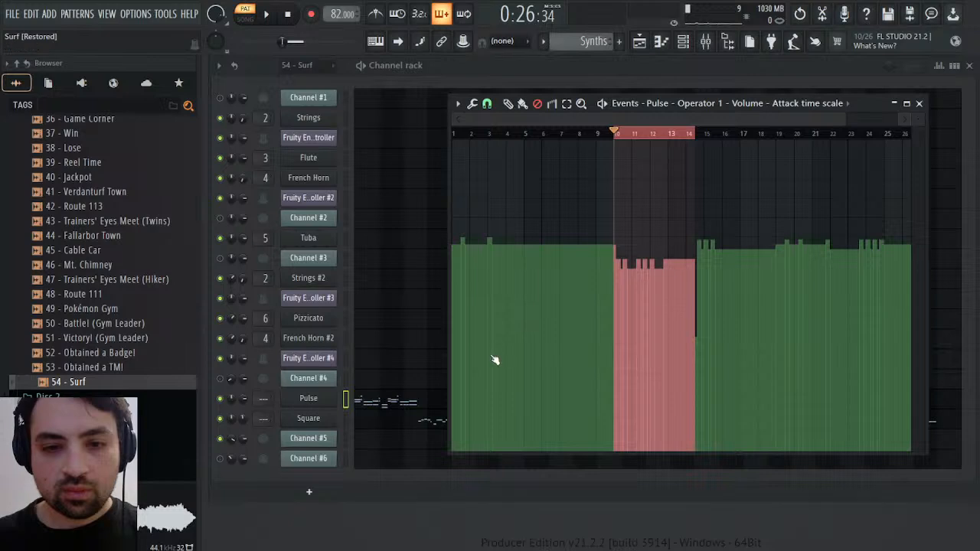
pyautogui.moveTo(495, 360); pyautogui.dragTo(549, 302)
pyautogui.moveTo(523, 243); pyautogui.dragTo(522, 192)
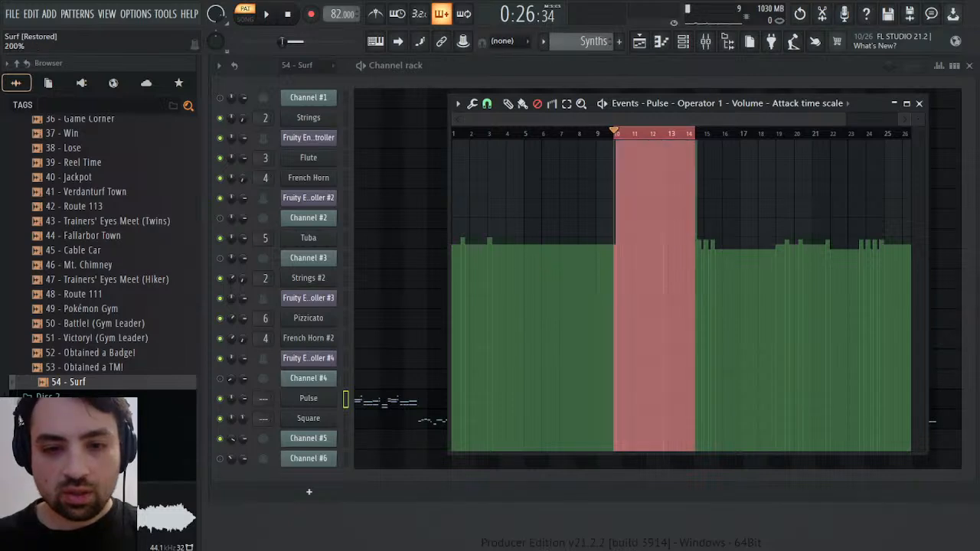
pyautogui.moveTo(549, 302); pyautogui.dragTo(549, 353)
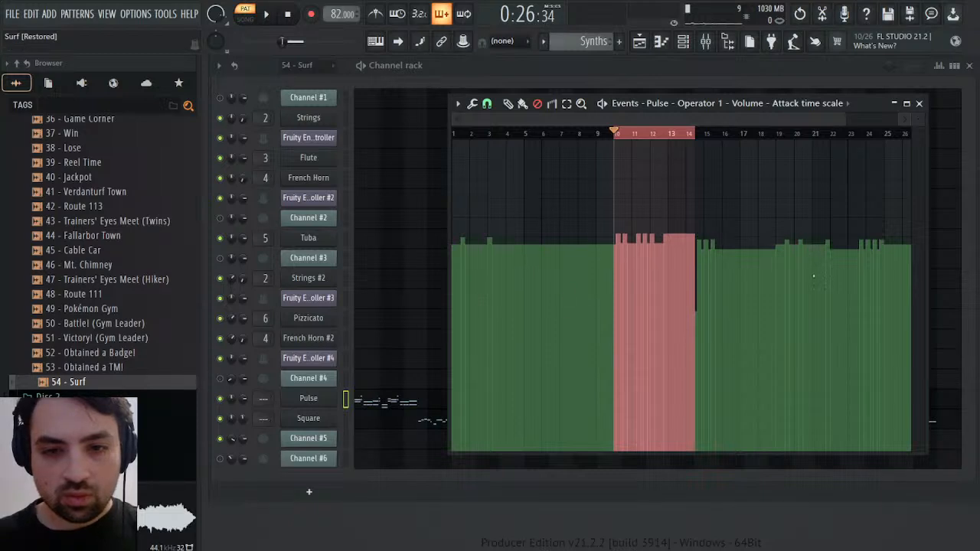
pyautogui.moveTo(823, 330); pyautogui.dragTo(813, 343)
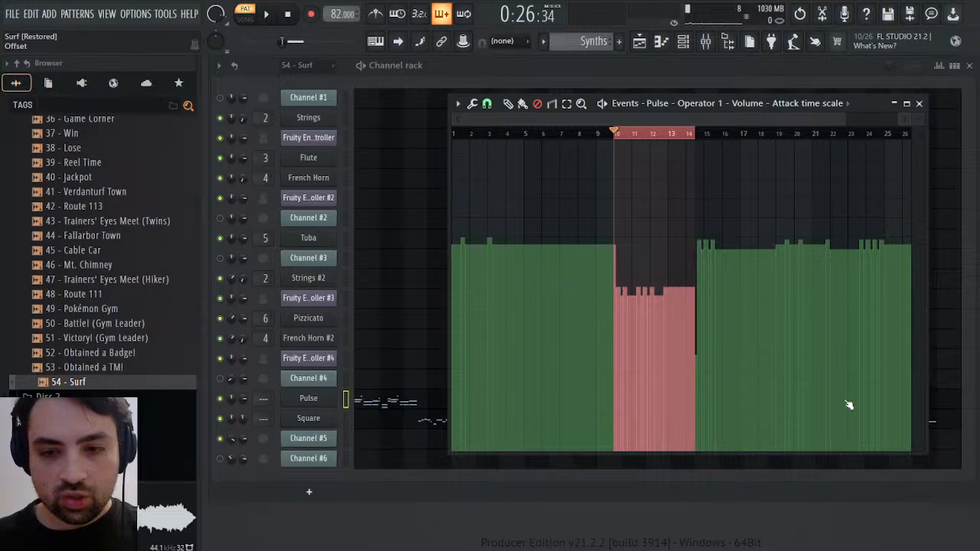
pyautogui.moveTo(848, 405); pyautogui.dragTo(848, 387)
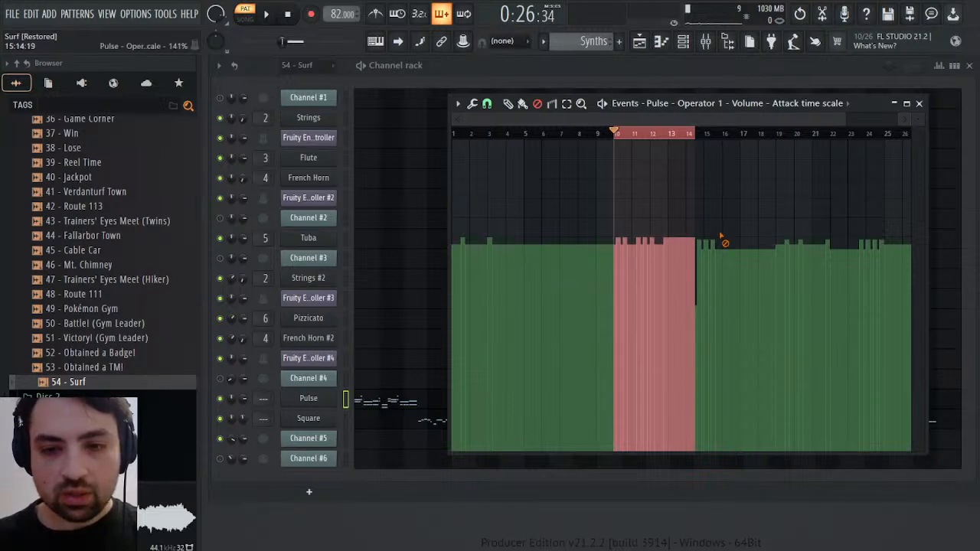
# Play the rescaled passage from bar 10, clear the time selection, and listen from about bars 14, 19 and 15
pyautogui.click(691, 134)
pyautogui.press('space')
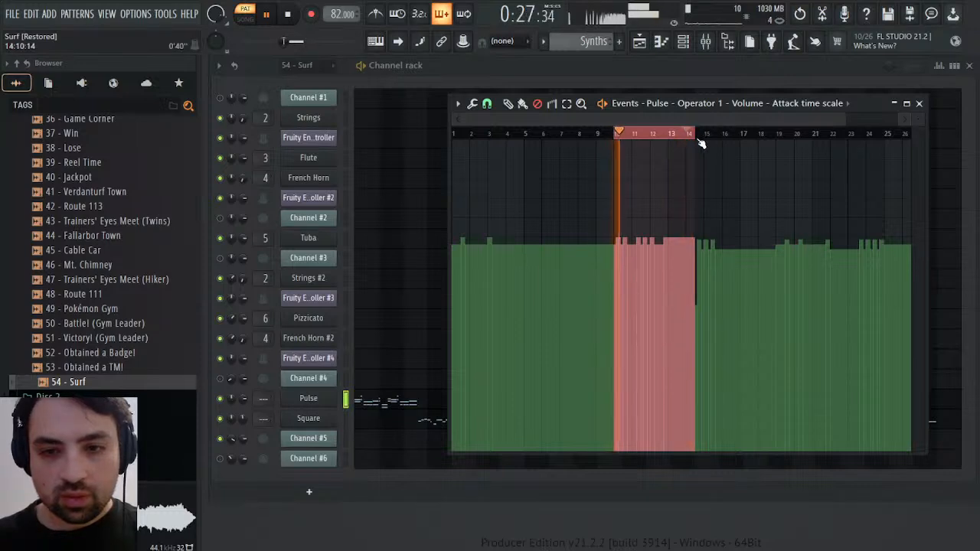
pyautogui.hotkey('ctrl', 'd')
pyautogui.click(695, 136)
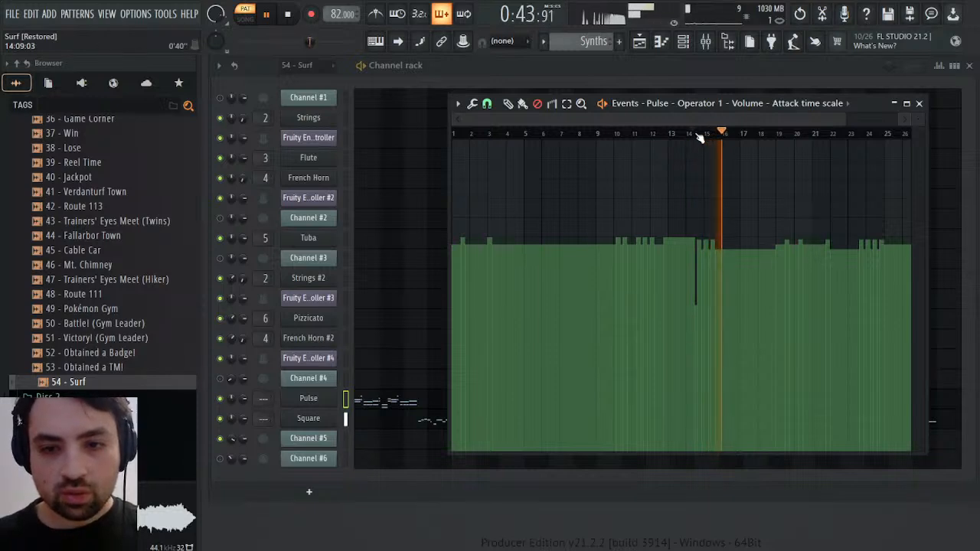
pyautogui.moveTo(696, 137)
pyautogui.mouseDown()
pyautogui.moveTo(827, 142)
pyautogui.moveTo(700, 142)
pyautogui.mouseUp()
pyautogui.click(780, 140)
pyautogui.click(717, 138)
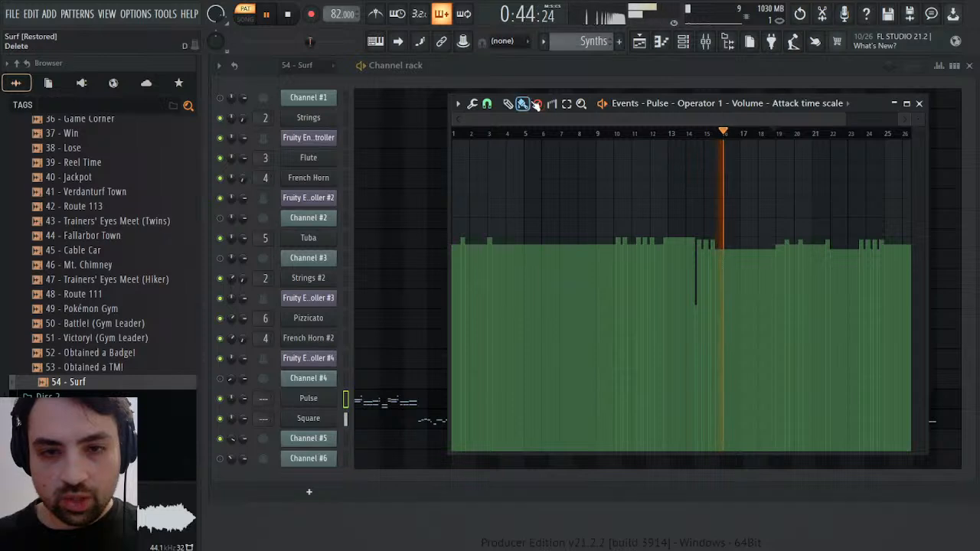
# Delete the attack time scale events between about bar 14 and bar 18, and continue playback from about bar 19
pyautogui.click(537, 104)
pyautogui.moveTo(682, 193); pyautogui.dragTo(771, 192)
pyautogui.click(772, 136)
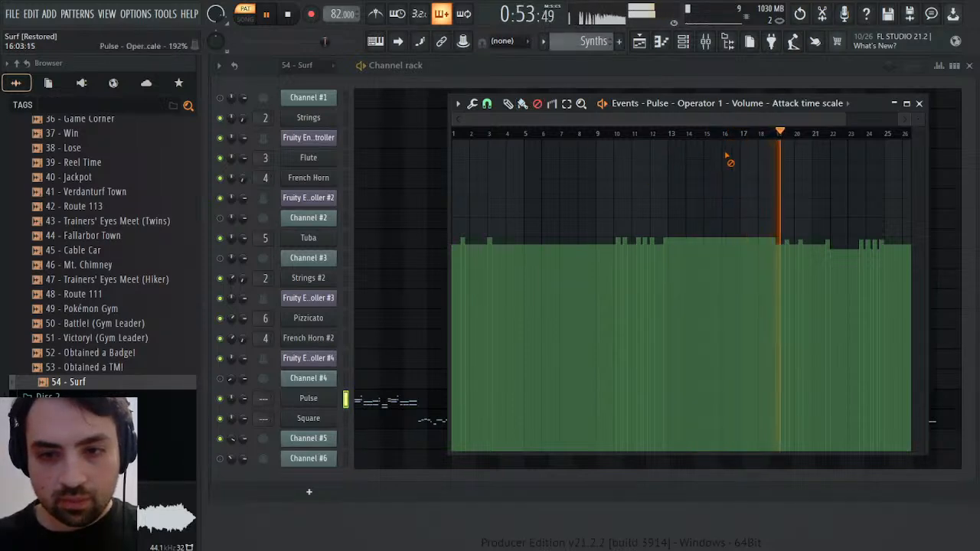
# Audition the pattern from about bars 12, 19 and 22, and delete the attack time scale events between about bars 22 and 25
pyautogui.click(659, 136)
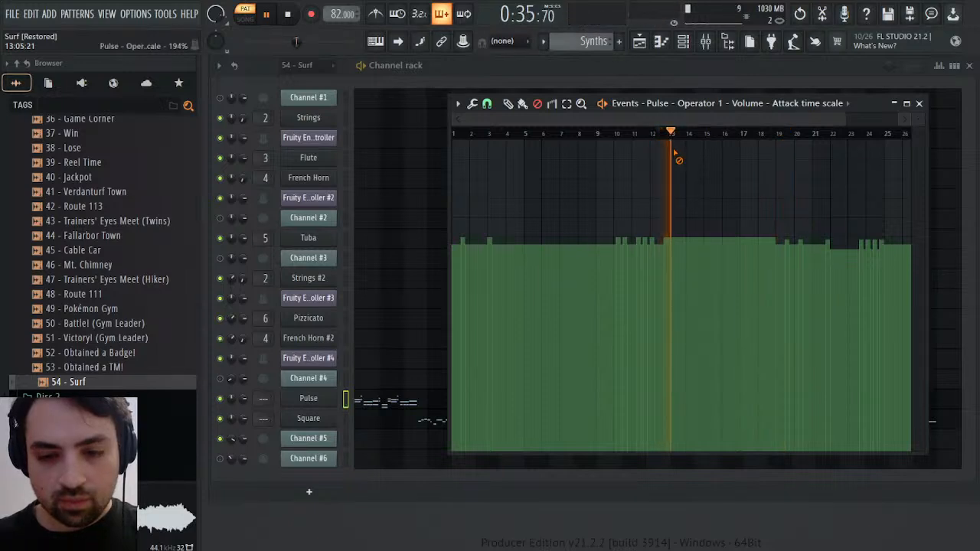
pyautogui.click(770, 137)
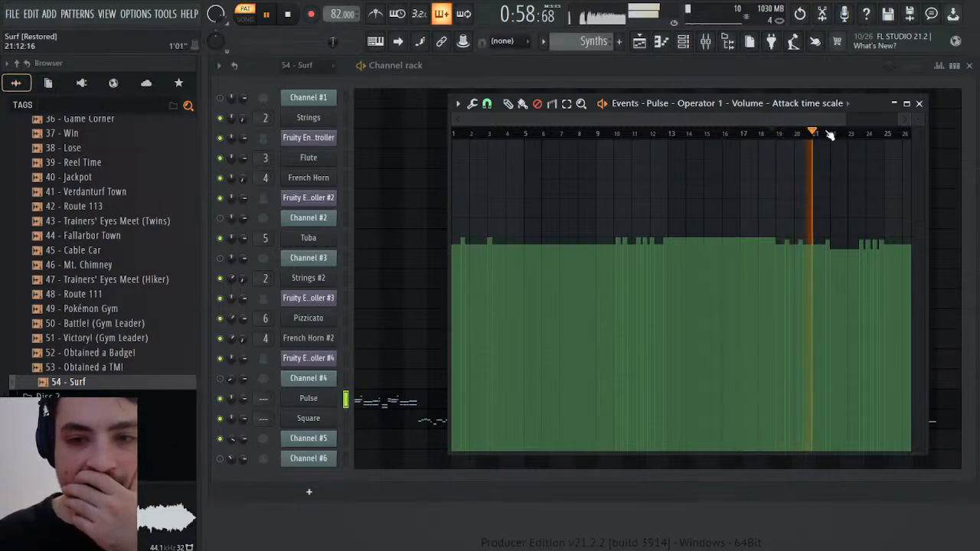
pyautogui.click(827, 136)
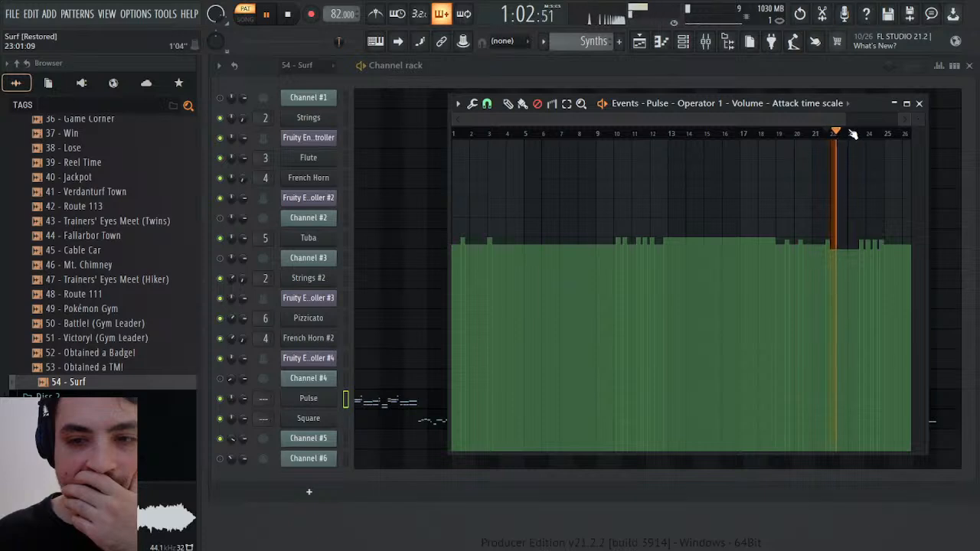
pyautogui.click(821, 136)
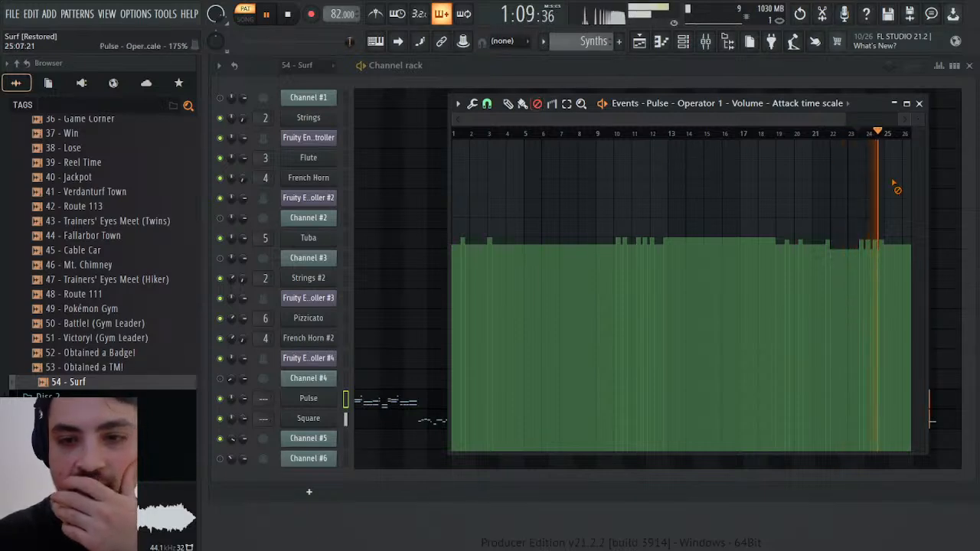
pyautogui.moveTo(832, 207); pyautogui.dragTo(890, 208)
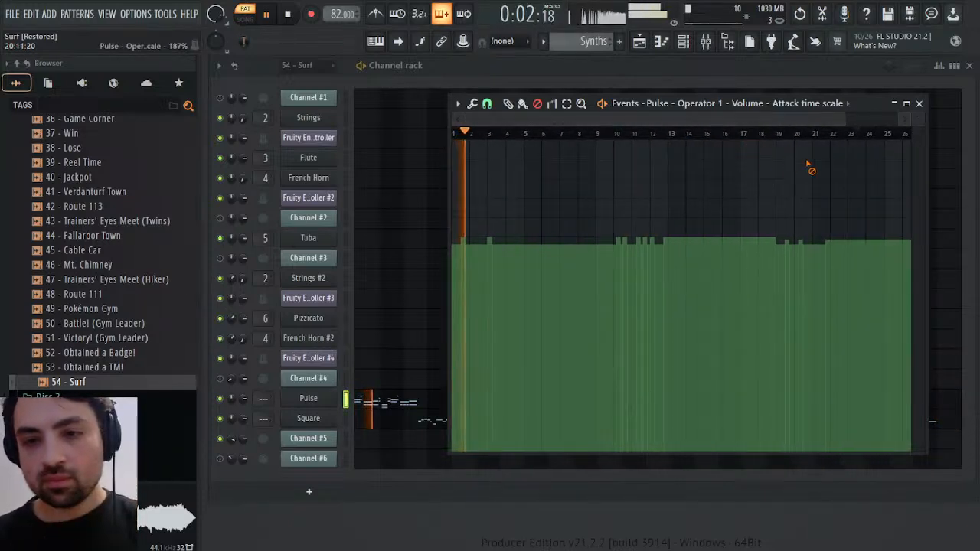
# Select the events from about bar 19 to bar 28 and rescale them with multiplier and offset so their levels match the earlier bars
pyautogui.moveTo(779, 147); pyautogui.dragTo(703, 144)
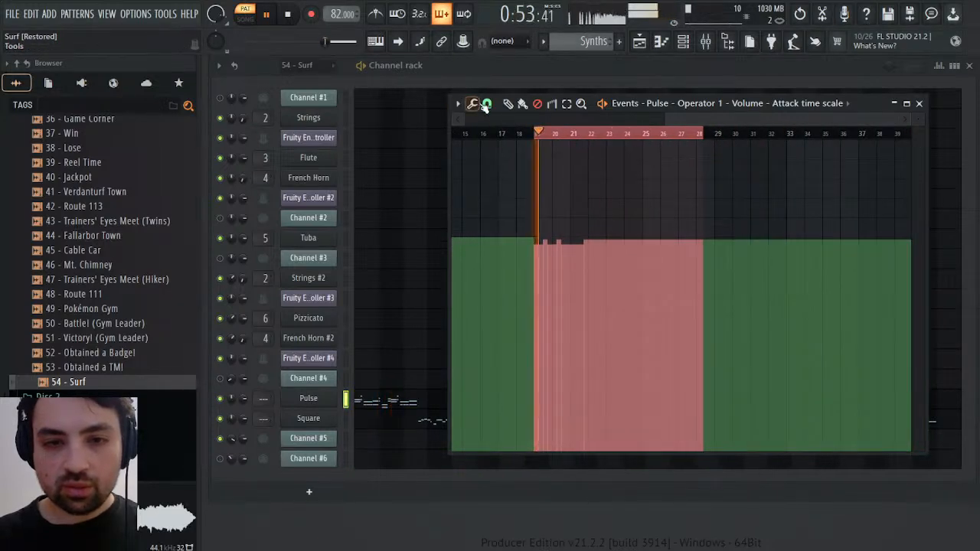
pyautogui.press('space')
pyautogui.click(499, 125)
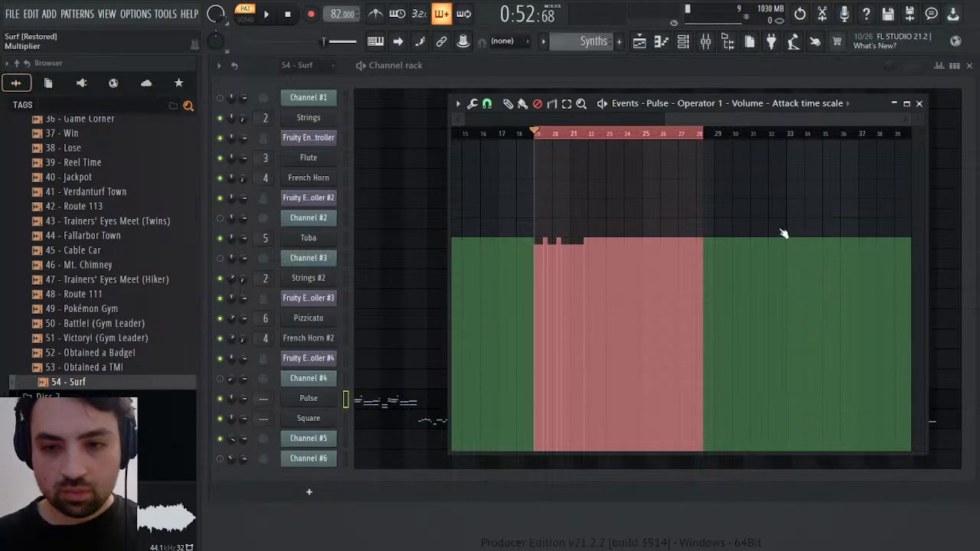
pyautogui.moveTo(783, 232); pyautogui.dragTo(783, 196)
pyautogui.moveTo(817, 292); pyautogui.dragTo(817, 332)
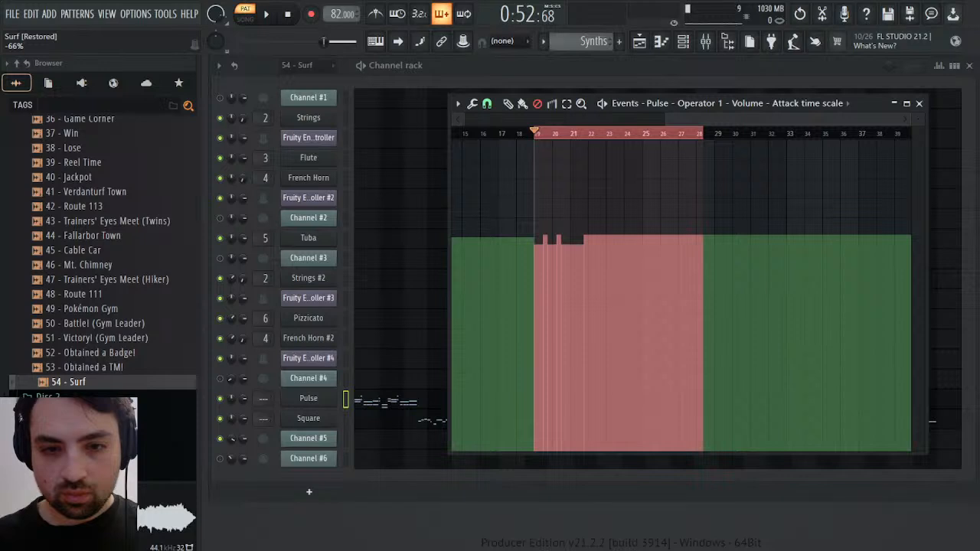
pyautogui.moveTo(810, 194); pyautogui.dragTo(786, 184)
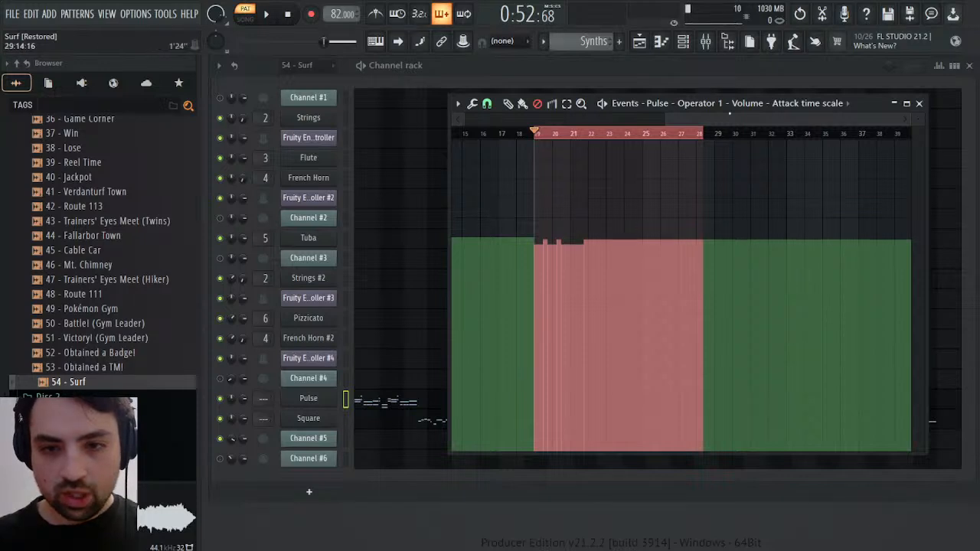
pyautogui.moveTo(730, 117); pyautogui.dragTo(584, 119)
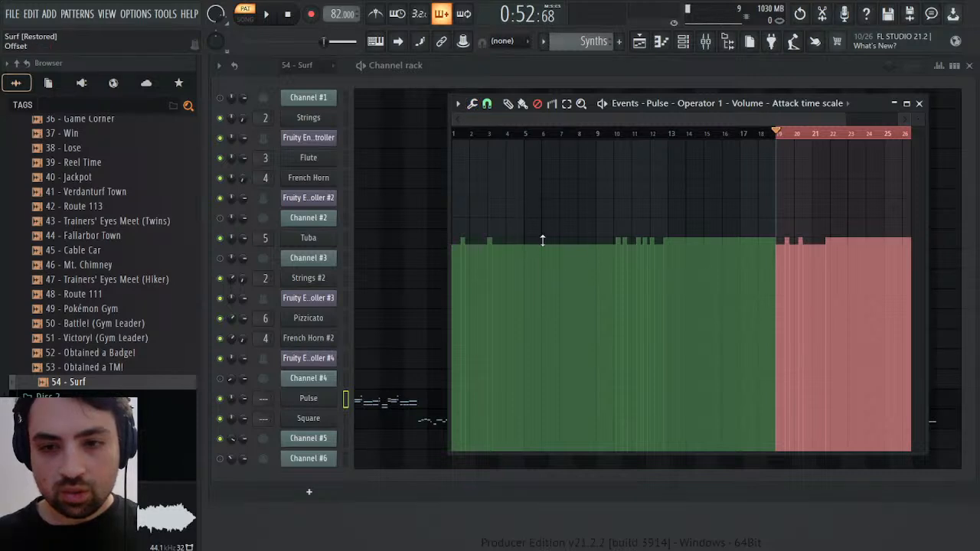
# Play the rescaled section from bar 19, clear the time selection, and stop playback
pyautogui.press('space')
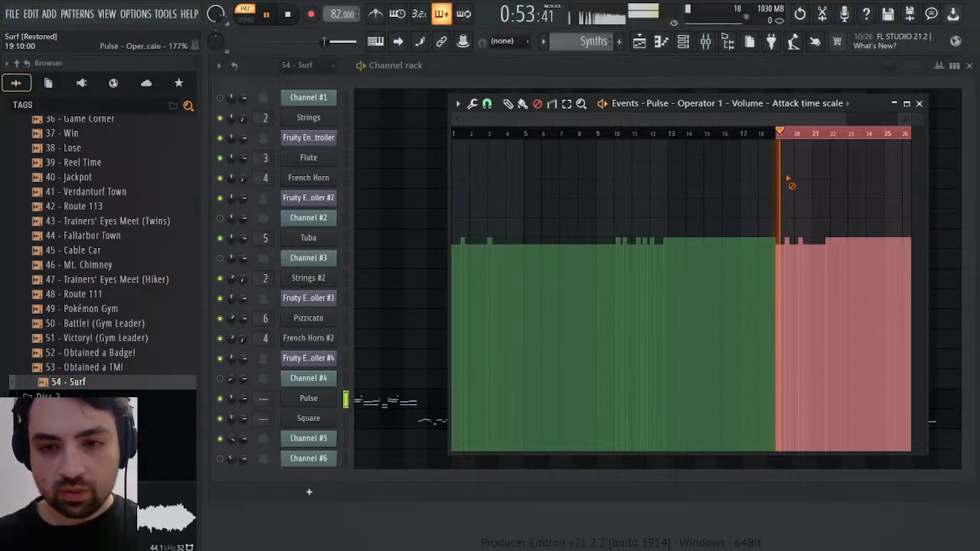
pyautogui.rightClick(809, 136)
pyautogui.press('space')
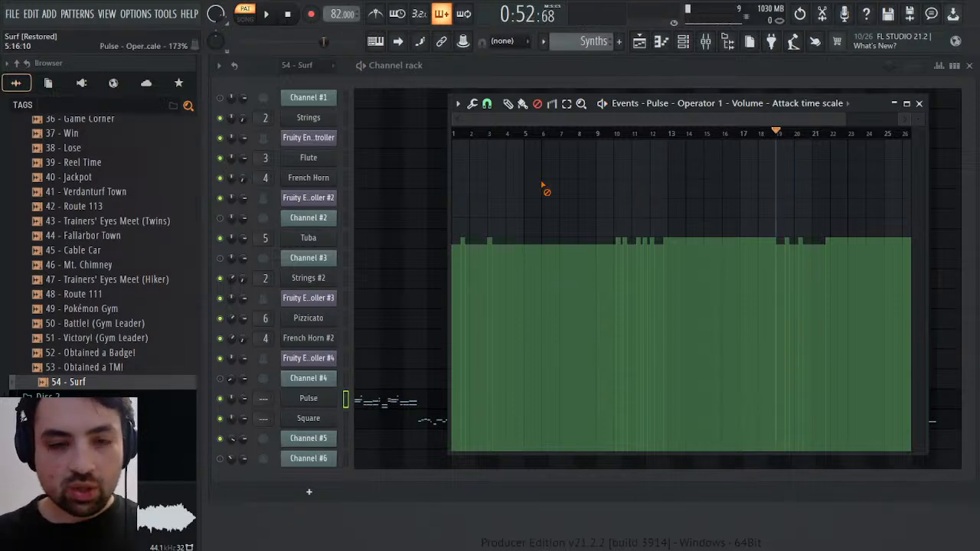
# Scale all the attack time scale events with multiplier and offset, inverting their levels and dropping them to the low end of the range
pyautogui.moveTo(480, 112); pyautogui.dragTo(491, 118)
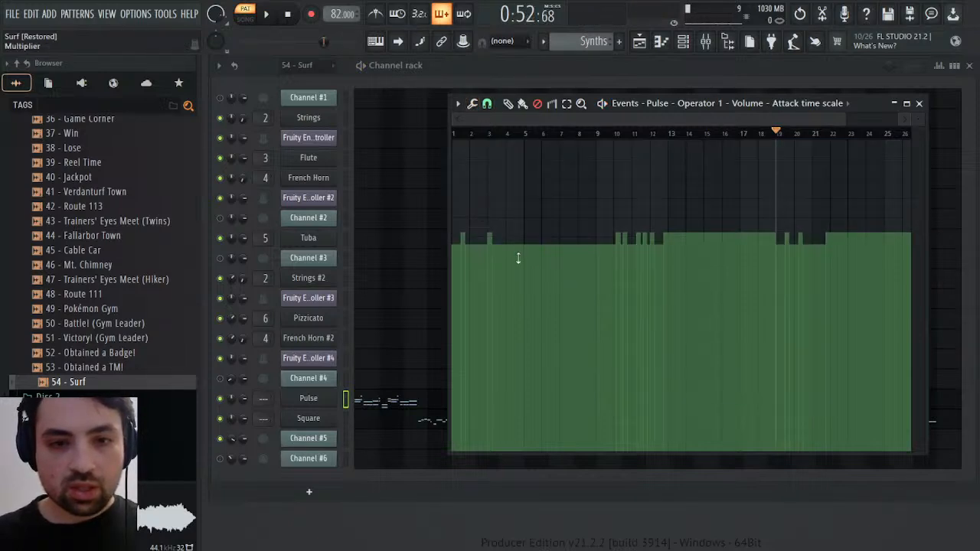
pyautogui.moveTo(512, 221); pyautogui.dragTo(513, 177)
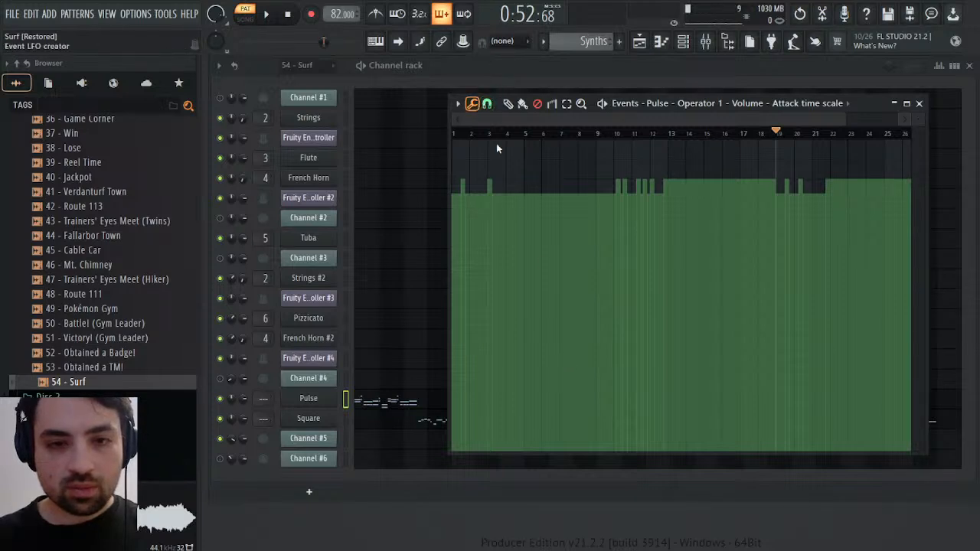
pyautogui.click(503, 120)
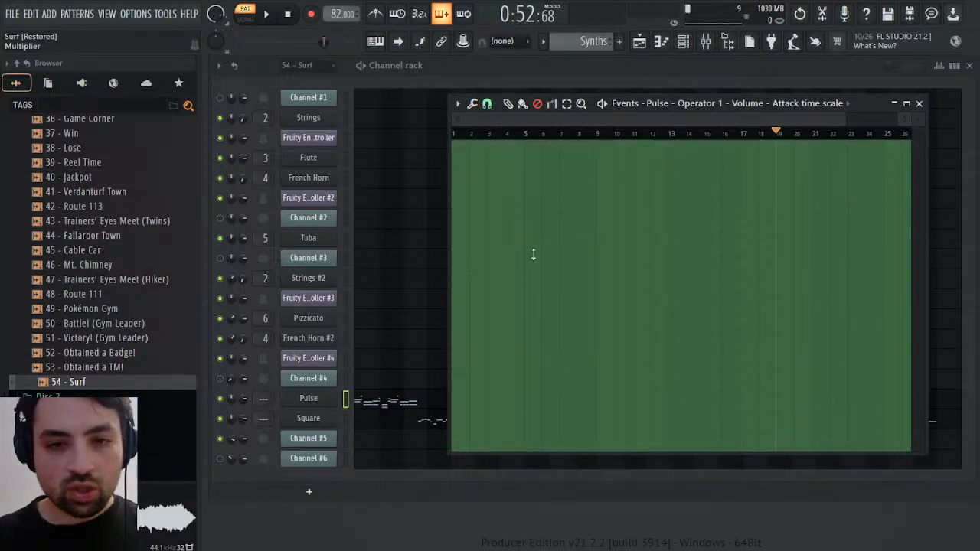
pyautogui.moveTo(517, 232); pyautogui.dragTo(517, 276)
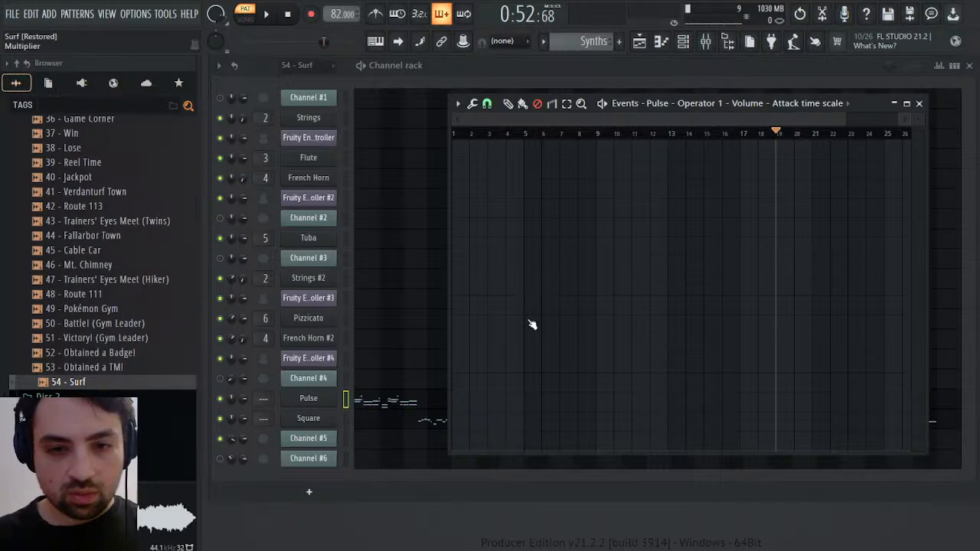
pyautogui.moveTo(518, 275)
pyautogui.mouseDown()
pyautogui.moveTo(518, 244)
pyautogui.moveTo(518, 259)
pyautogui.mouseUp()
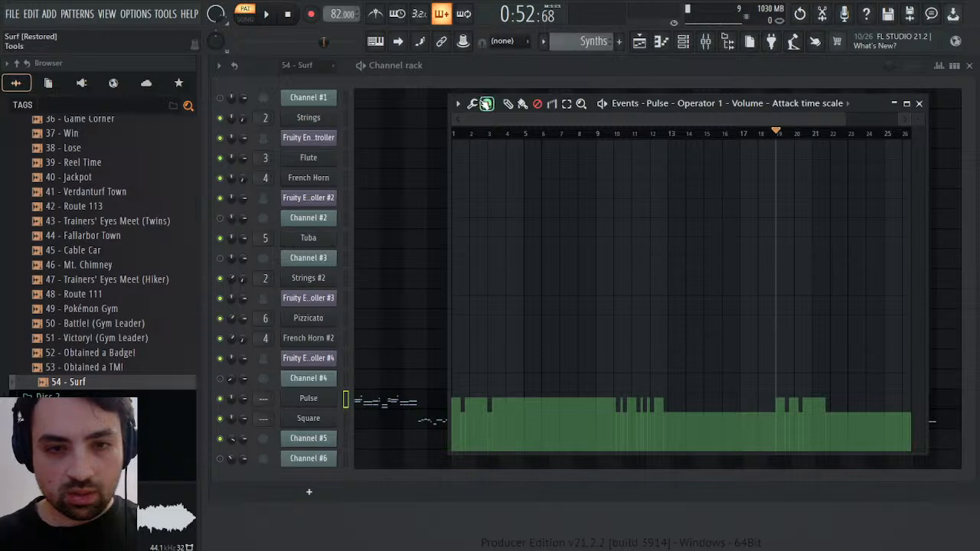
# Multiply the inverted attack time scale events further to widen the gap between their high and low levels
pyautogui.moveTo(475, 120); pyautogui.dragTo(474, 100)
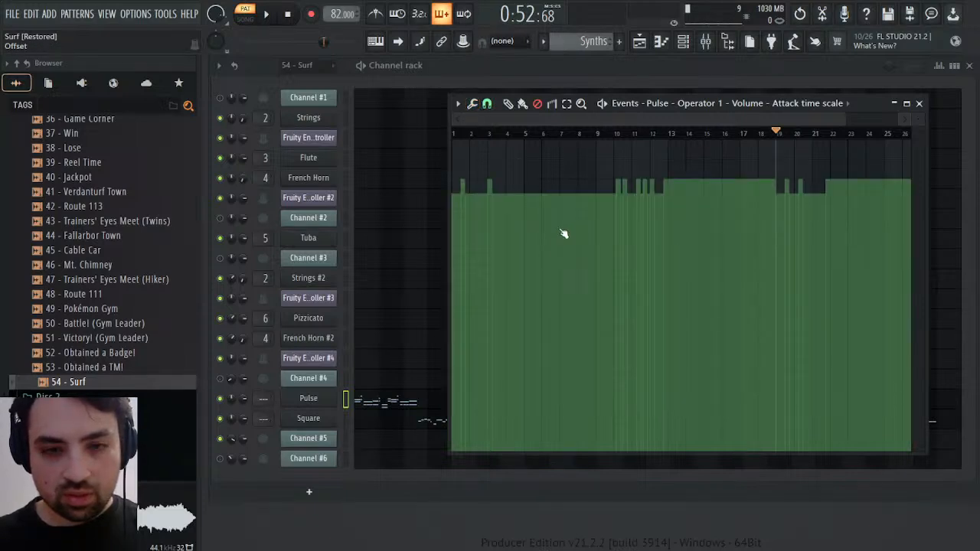
pyautogui.click(496, 362)
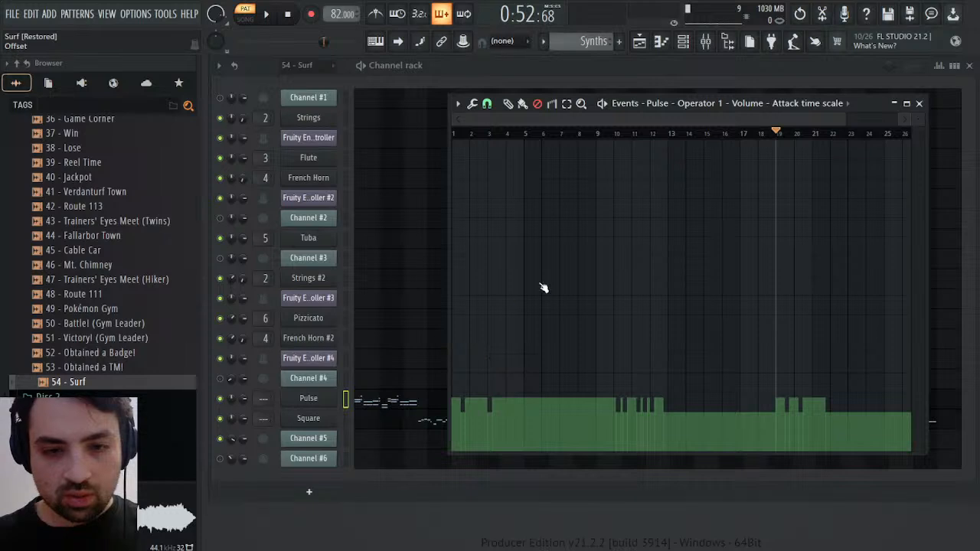
pyautogui.moveTo(530, 258); pyautogui.dragTo(530, 238)
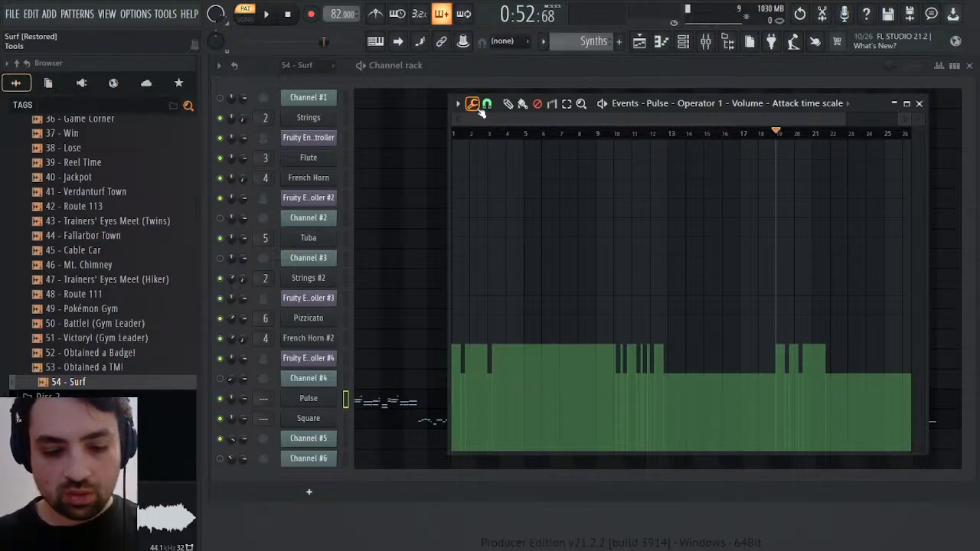
pyautogui.click(495, 129)
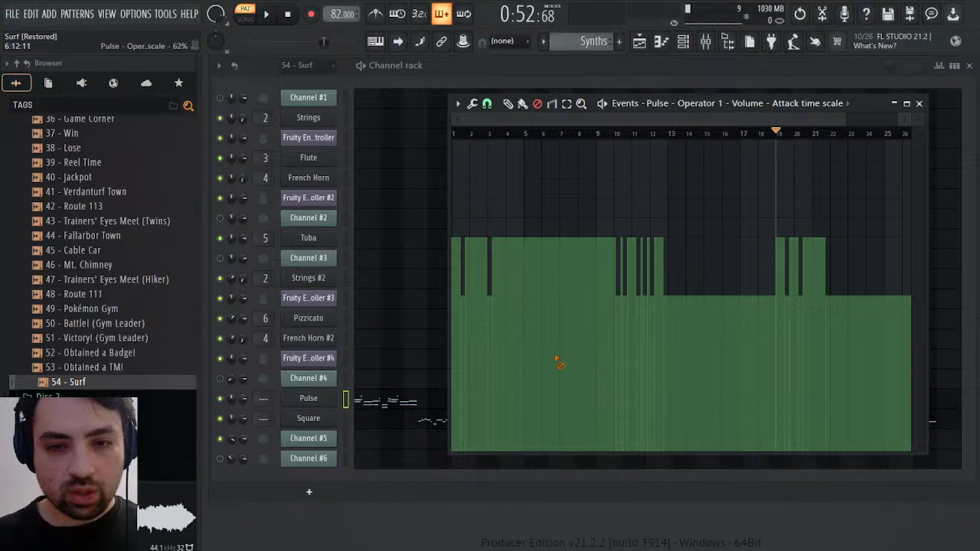
# Rescale all attack time scale events with multiplier and offset so the low levels sit at zero and the high levels near mid-range
pyautogui.hotkey('alt', 'x')
pyautogui.moveTo(546, 276); pyautogui.dragTo(561, 315)
pyautogui.moveTo(567, 354); pyautogui.dragTo(550, 290)
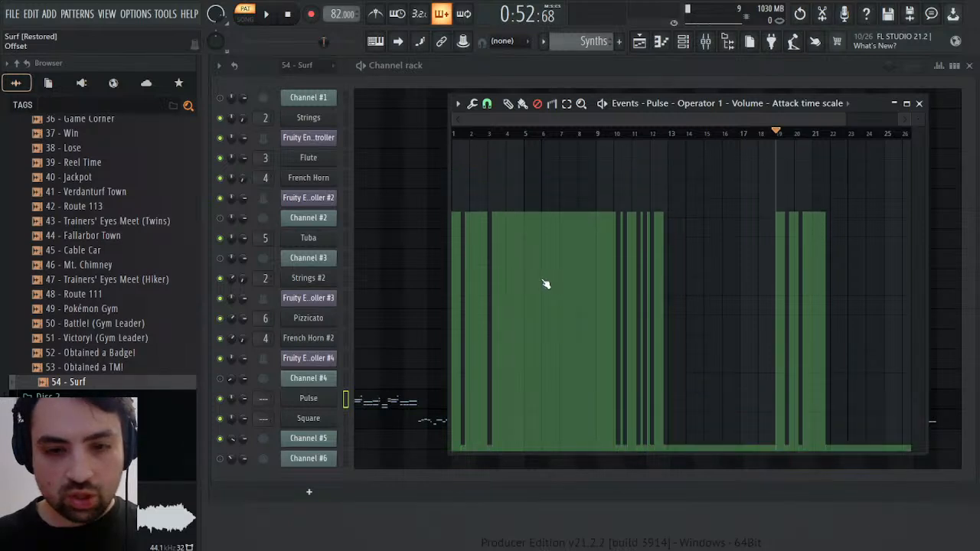
pyautogui.moveTo(527, 237)
pyautogui.mouseDown()
pyautogui.moveTo(527, 265)
pyautogui.moveTo(551, 266)
pyautogui.moveTo(520, 251)
pyautogui.mouseUp()
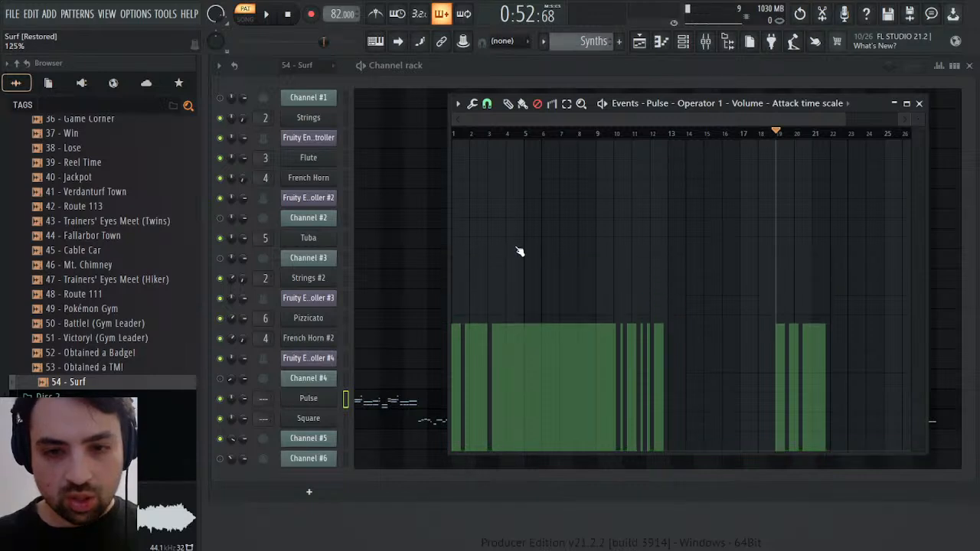
pyautogui.moveTo(549, 288); pyautogui.dragTo(534, 255)
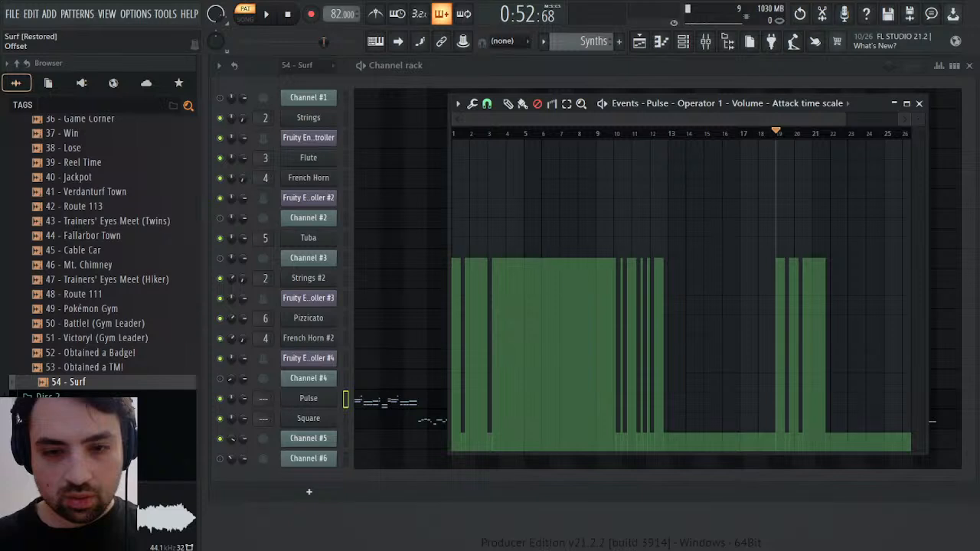
pyautogui.moveTo(490, 276); pyautogui.dragTo(490, 301)
pyautogui.moveTo(539, 262); pyautogui.dragTo(539, 243)
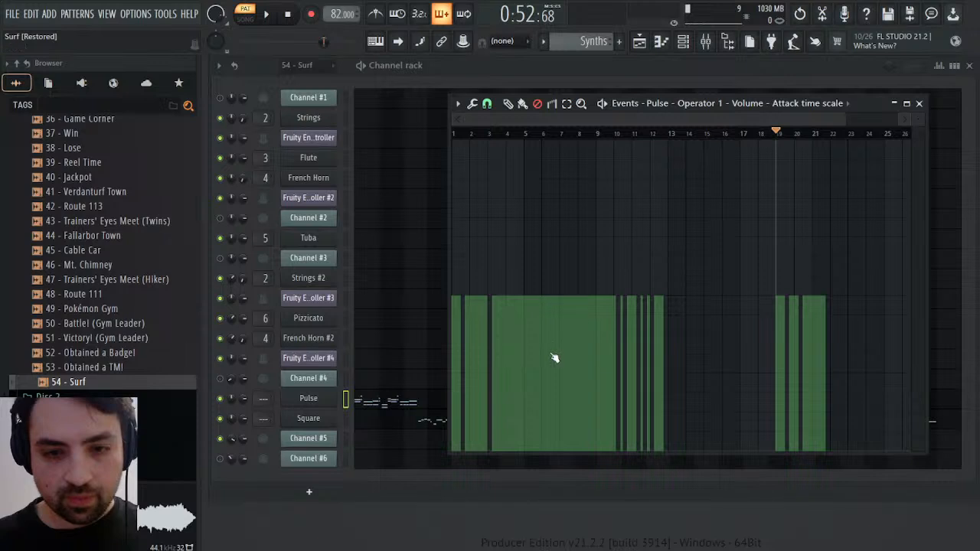
# Play the rescaled attack automation from bar 19 and from the start, and close its event editor
pyautogui.press('space')
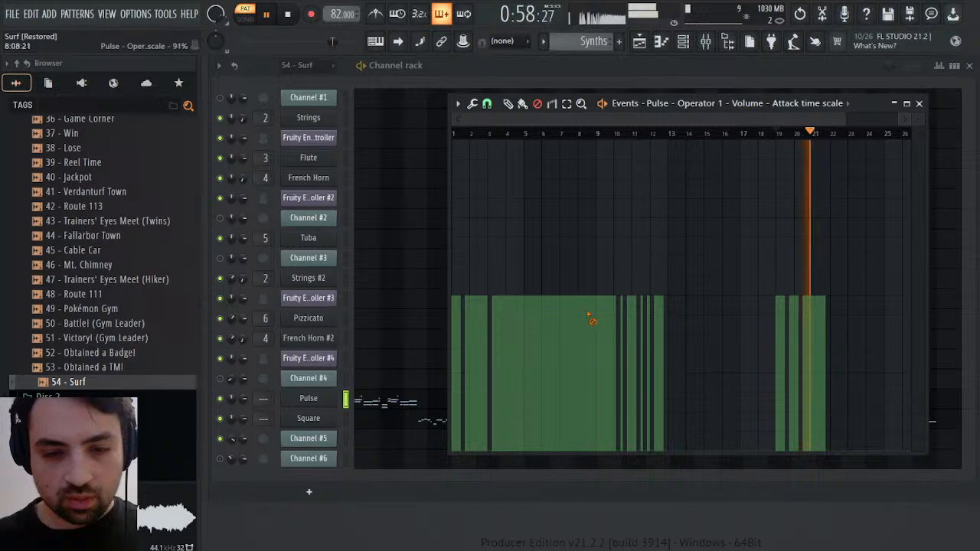
pyautogui.press('space')
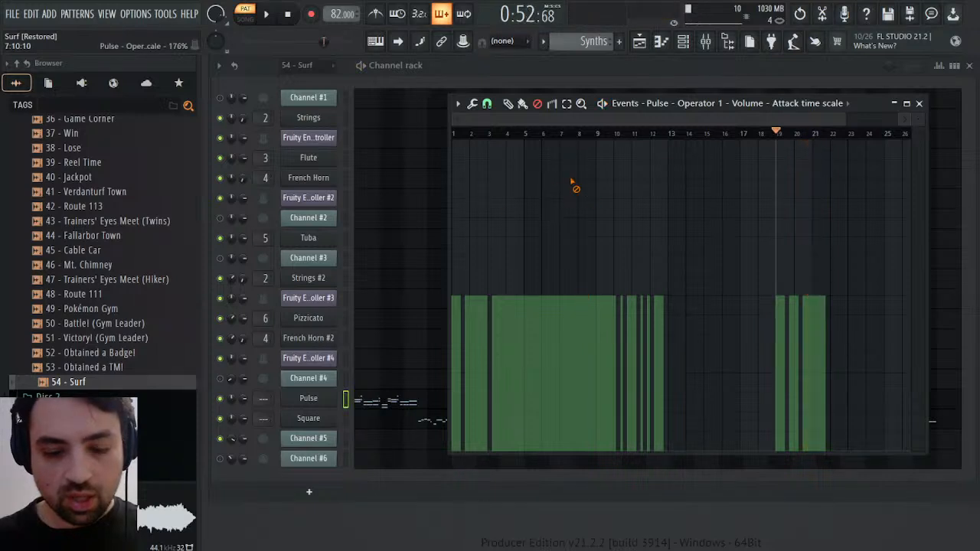
pyautogui.click(287, 15)
pyautogui.press('space')
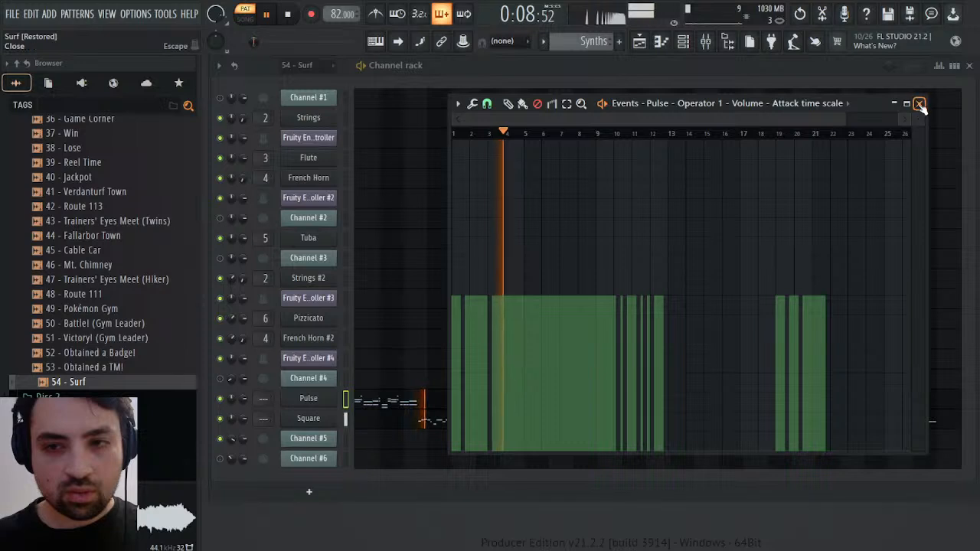
pyautogui.click(920, 104)
pyautogui.press('space')
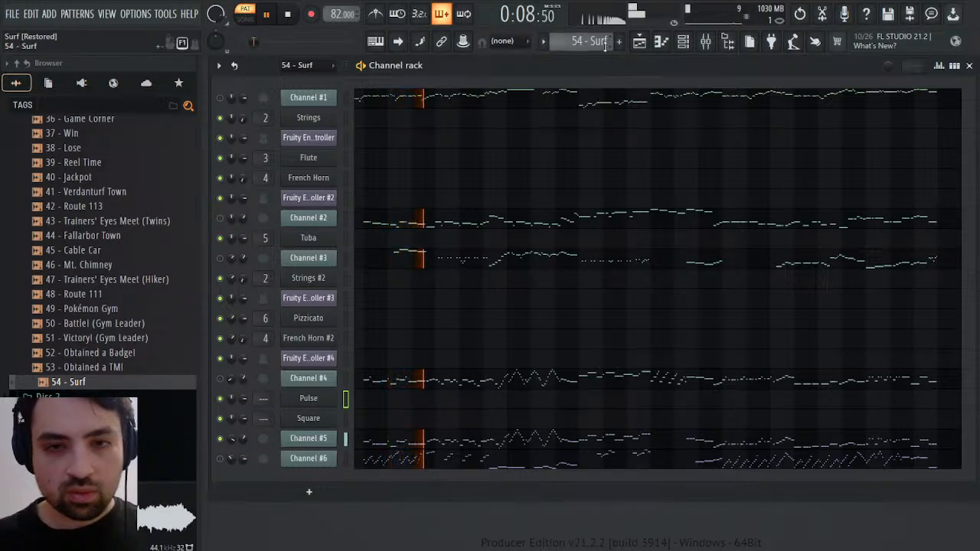
# Compare the sound of the Bass, Synths and 54 - Surf patterns by switching between them during playback
pyautogui.scroll(-2, 605, 42)
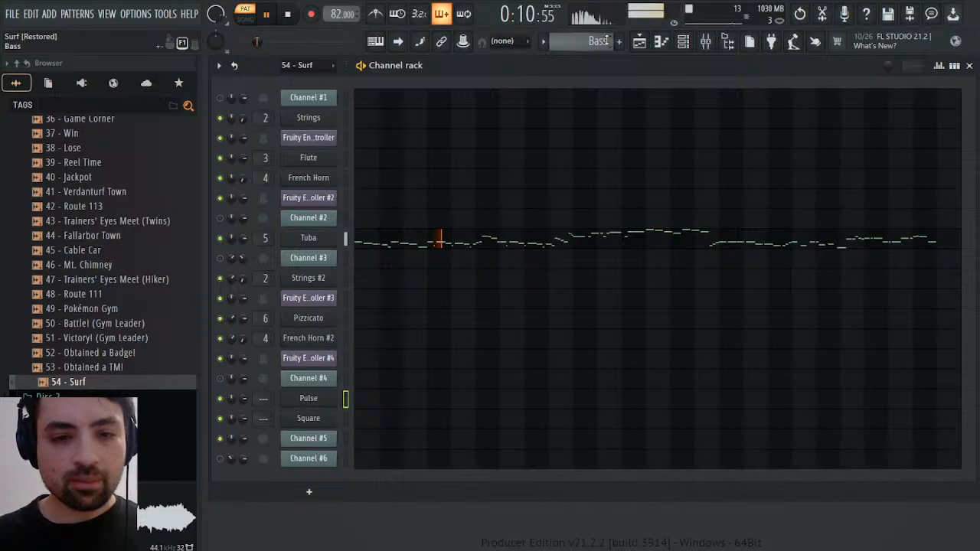
pyautogui.scroll(-1, 606, 41)
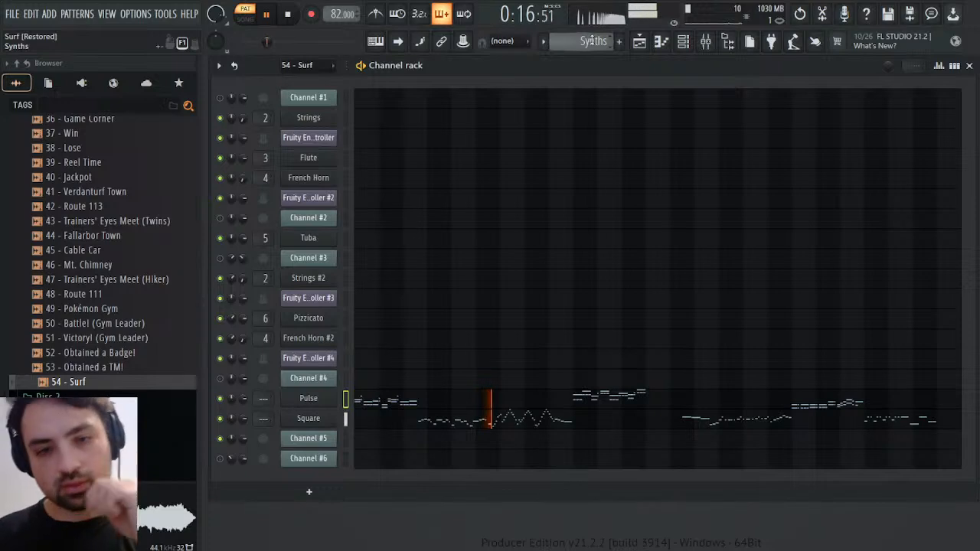
pyautogui.scroll(3, 592, 40)
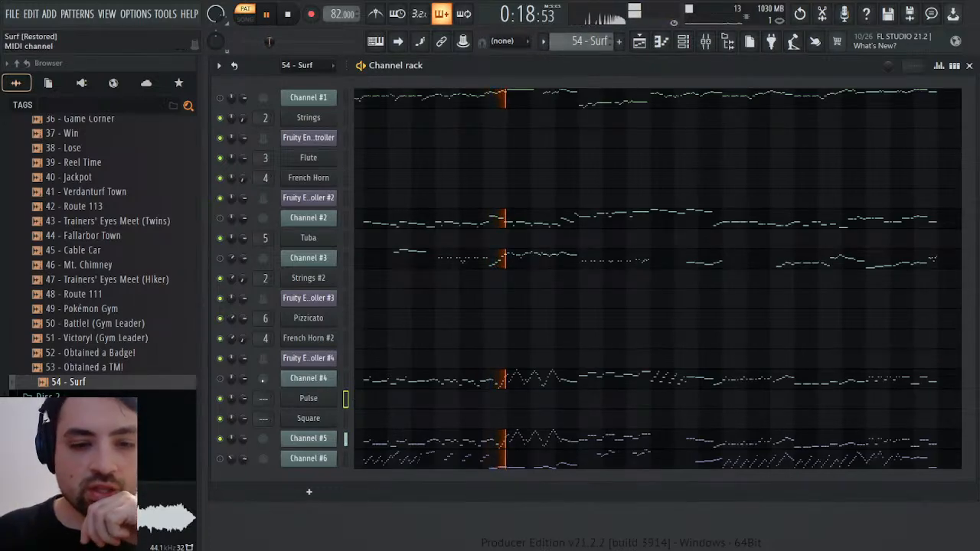
# Unmute Channel #4, listen to different spots in the 54 - Surf pattern, and stop playback
pyautogui.click(223, 378)
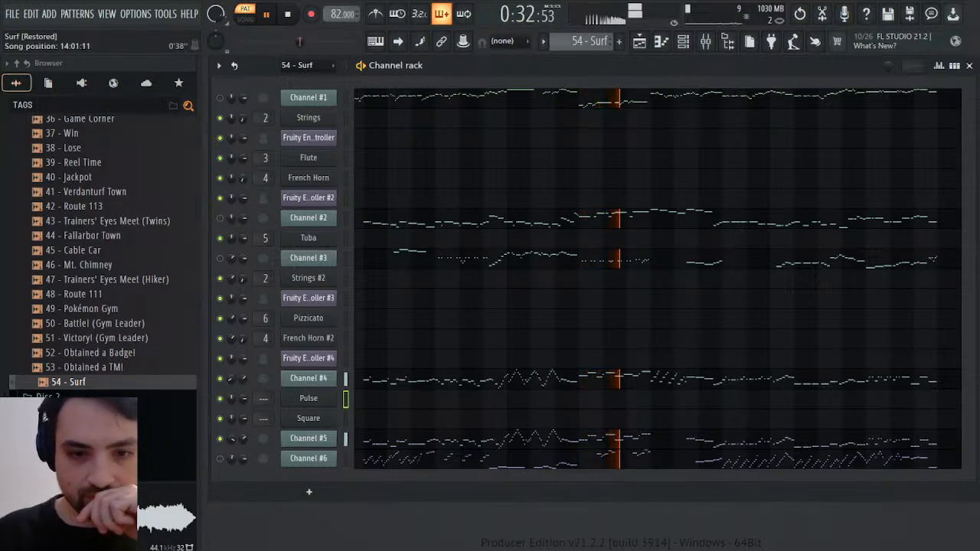
pyautogui.moveTo(299, 42); pyautogui.dragTo(305, 42)
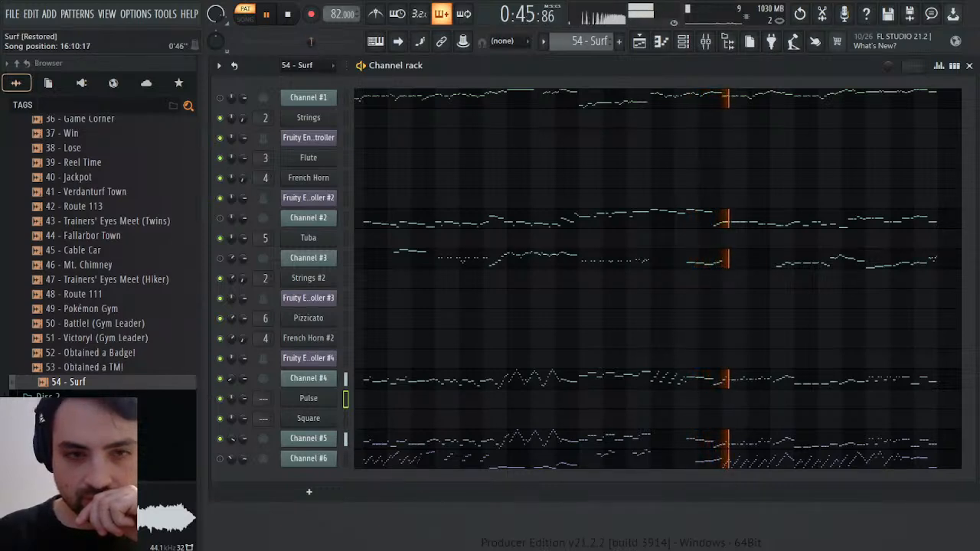
pyautogui.moveTo(310, 42); pyautogui.dragTo(306, 42)
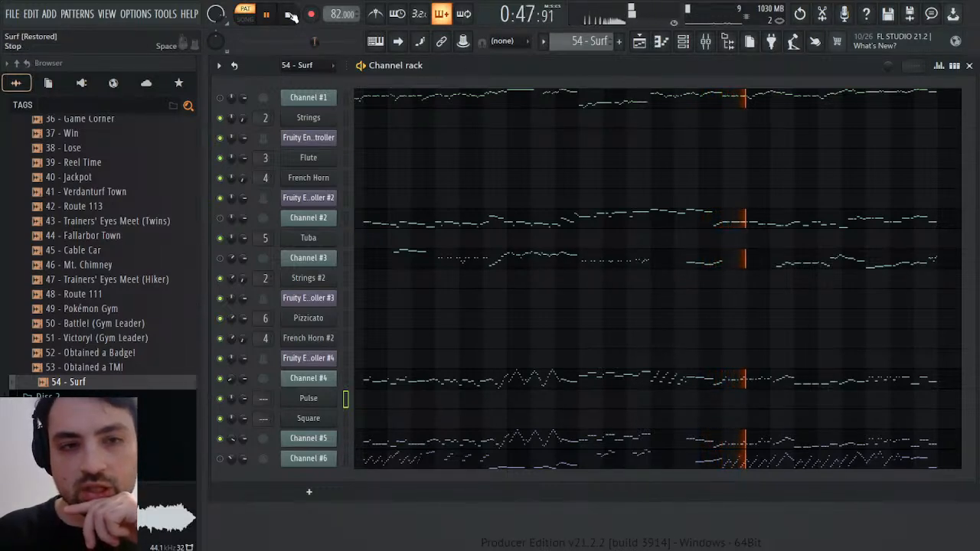
pyautogui.press('space')
# Review the Melody, Bass and Synths patterns and the Square channel's synth settings, and return to the 54 - Surf pattern
pyautogui.scroll(-1, 569, 44)
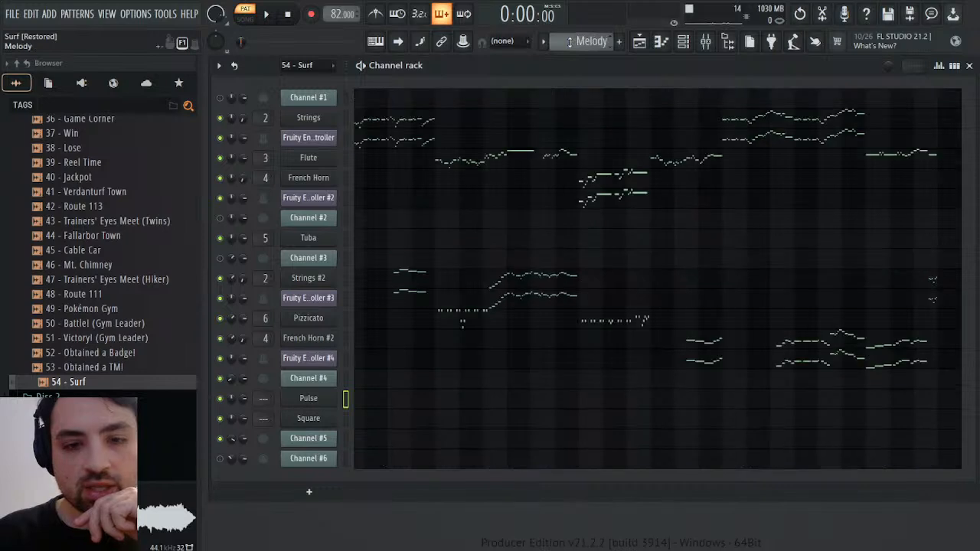
pyautogui.scroll(-1, 577, 46)
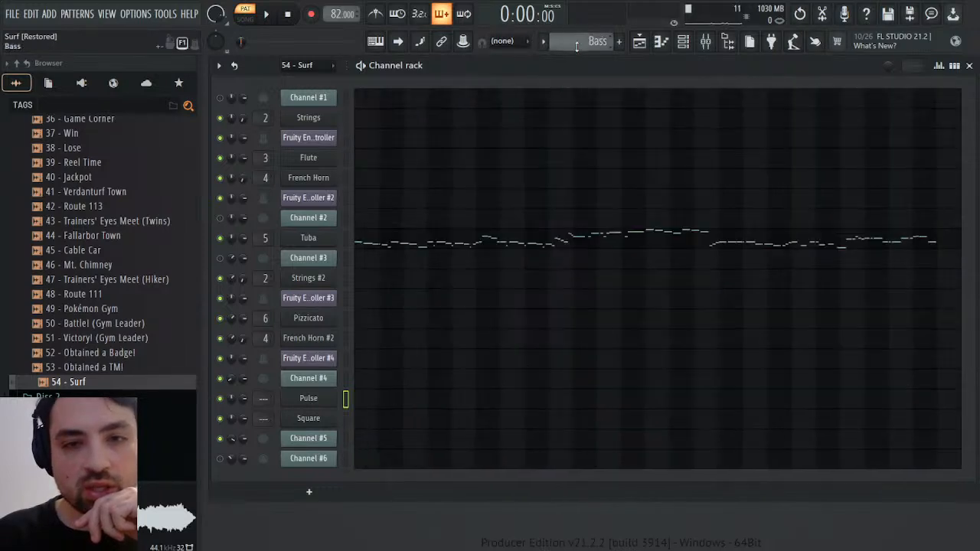
pyautogui.scroll(-1, 577, 47)
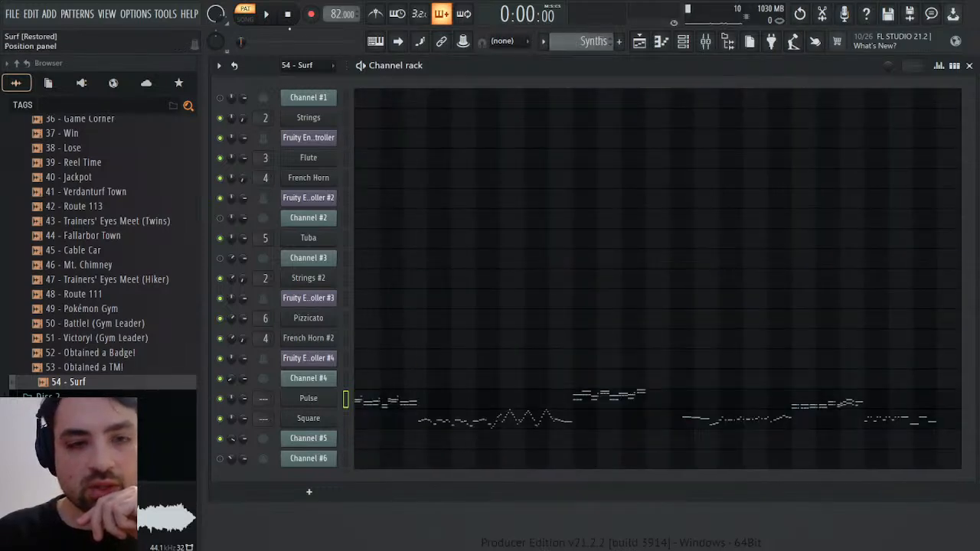
pyautogui.click(307, 420)
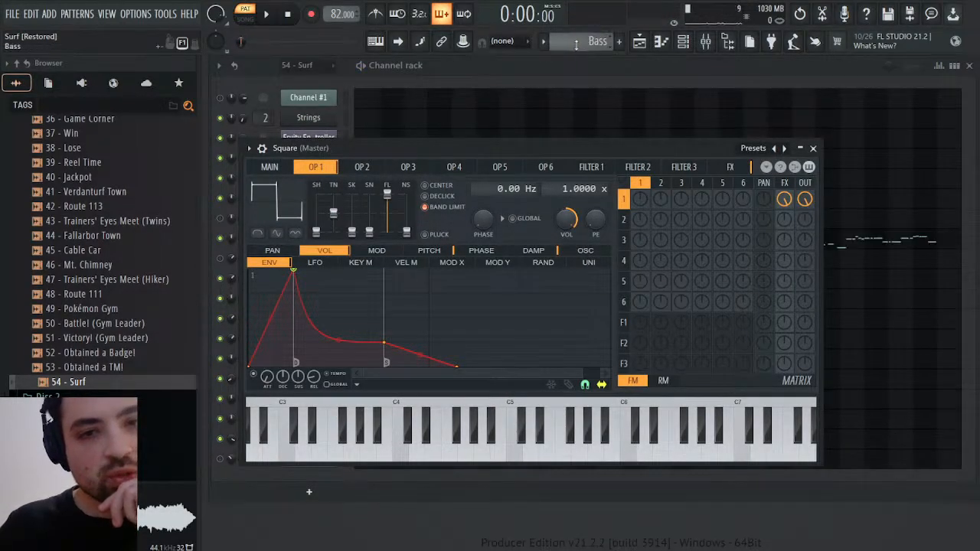
pyautogui.scroll(2, 576, 44)
pyautogui.click(814, 149)
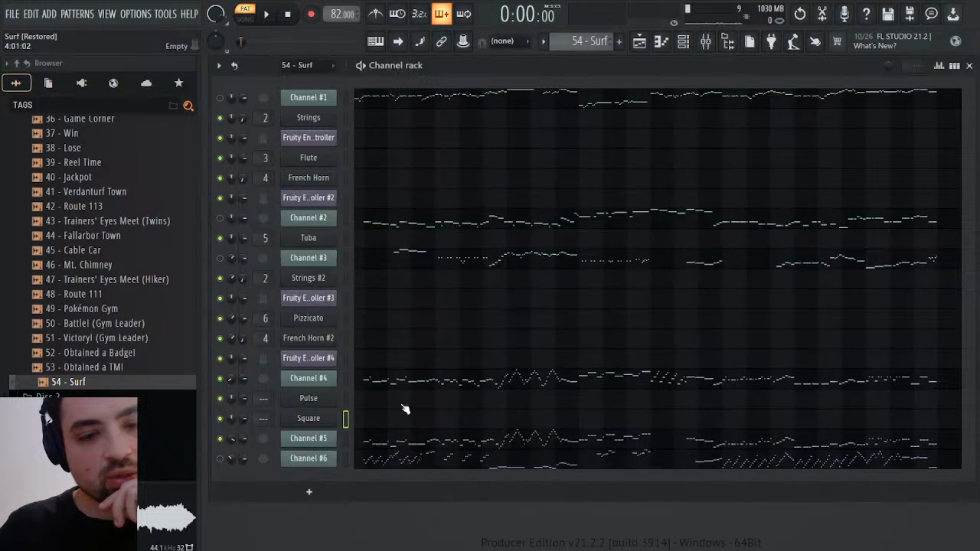
# Examine Channel #5's channel pitch events while playing from about bars 4 and 14, close the editor, and stop playback
pyautogui.click(325, 442)
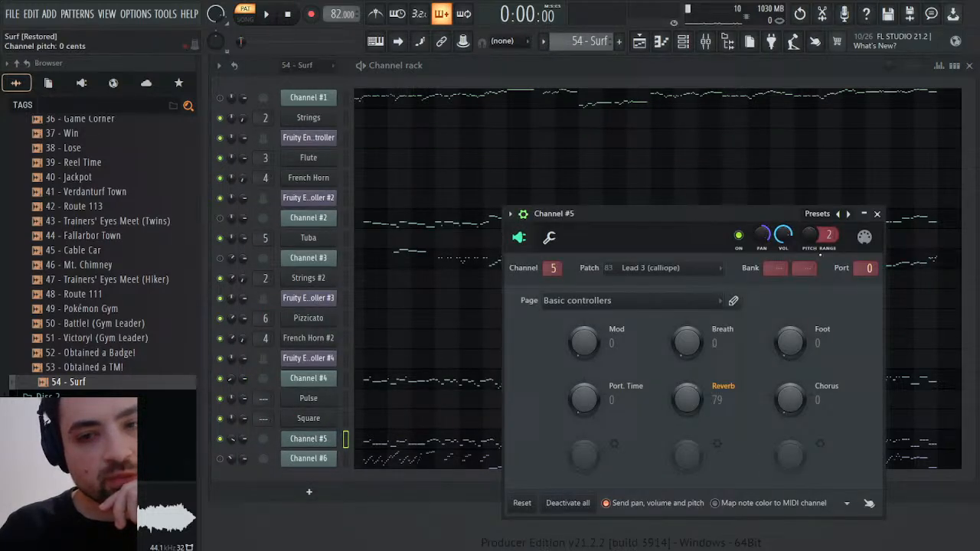
pyautogui.click(820, 255)
pyautogui.click(500, 136)
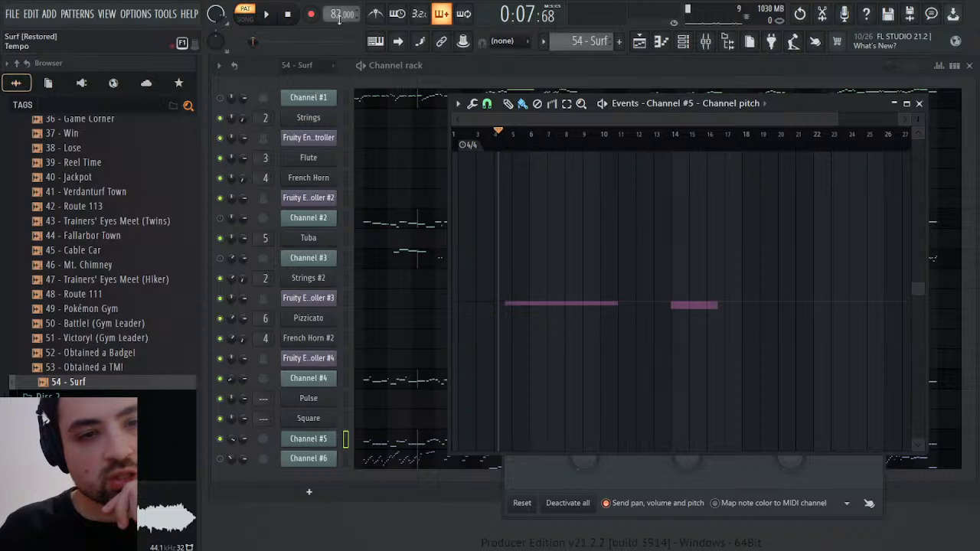
pyautogui.click(265, 15)
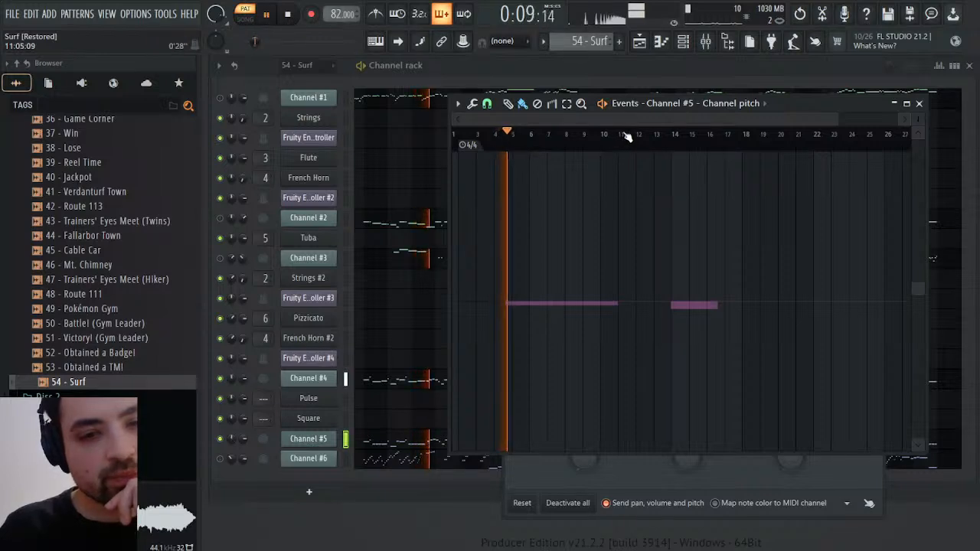
pyautogui.click(663, 136)
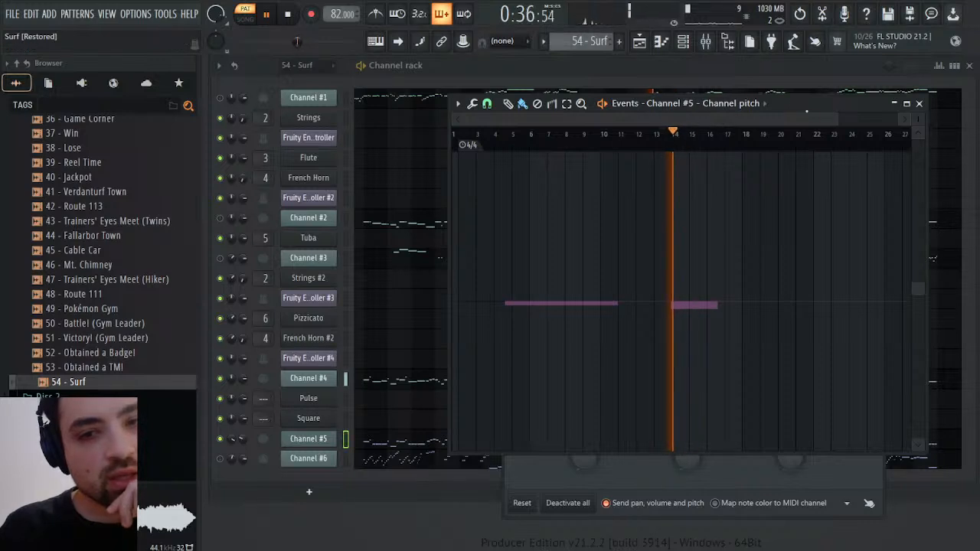
pyautogui.moveTo(807, 111); pyautogui.dragTo(595, 78)
pyautogui.click(880, 214)
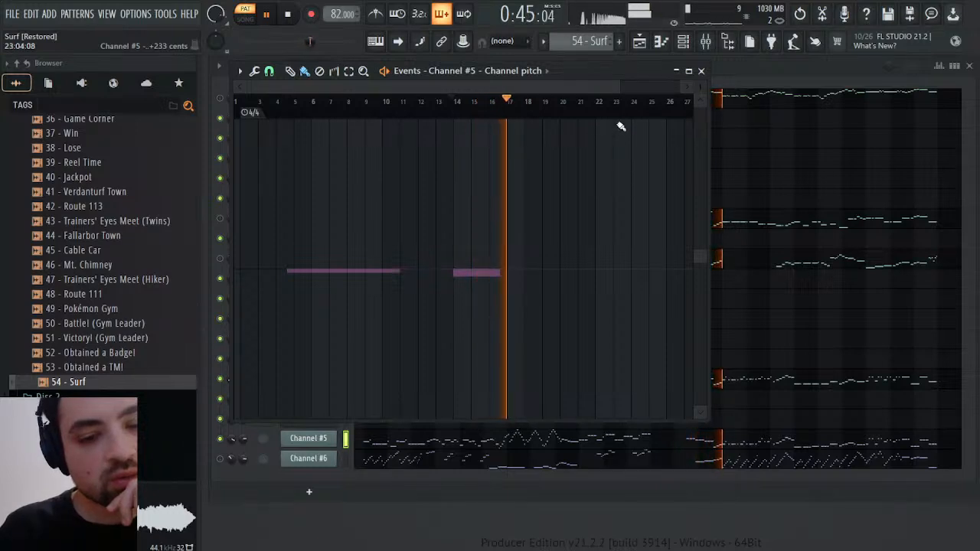
pyautogui.click(457, 103)
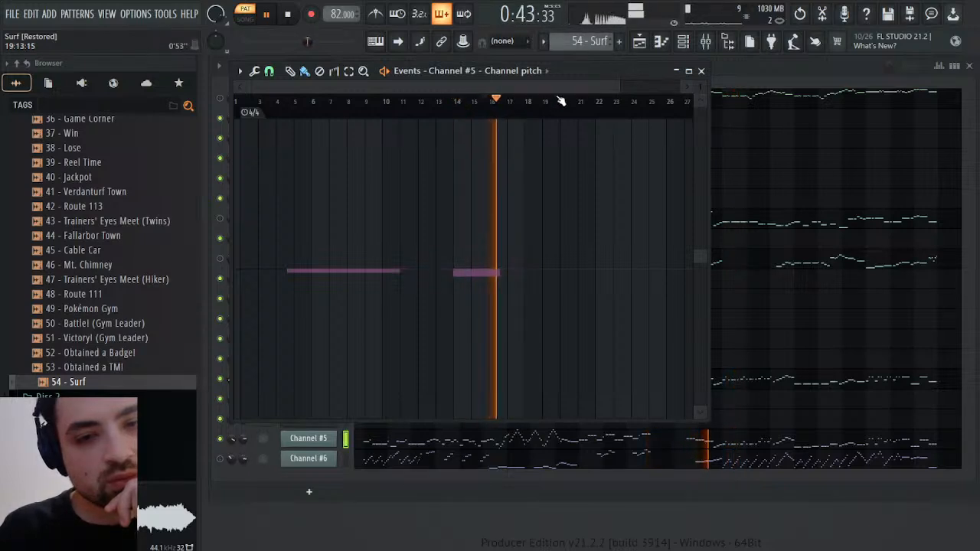
pyautogui.click(701, 70)
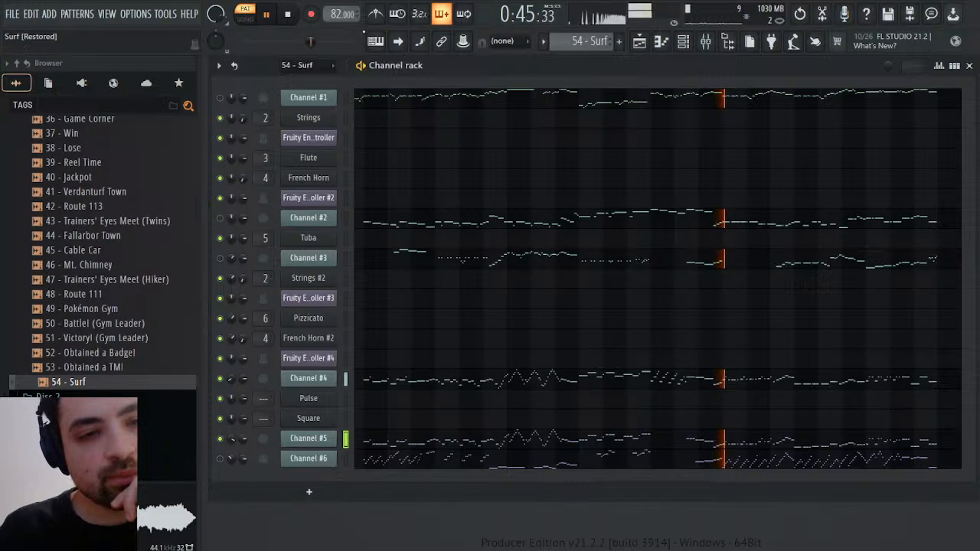
pyautogui.press('space')
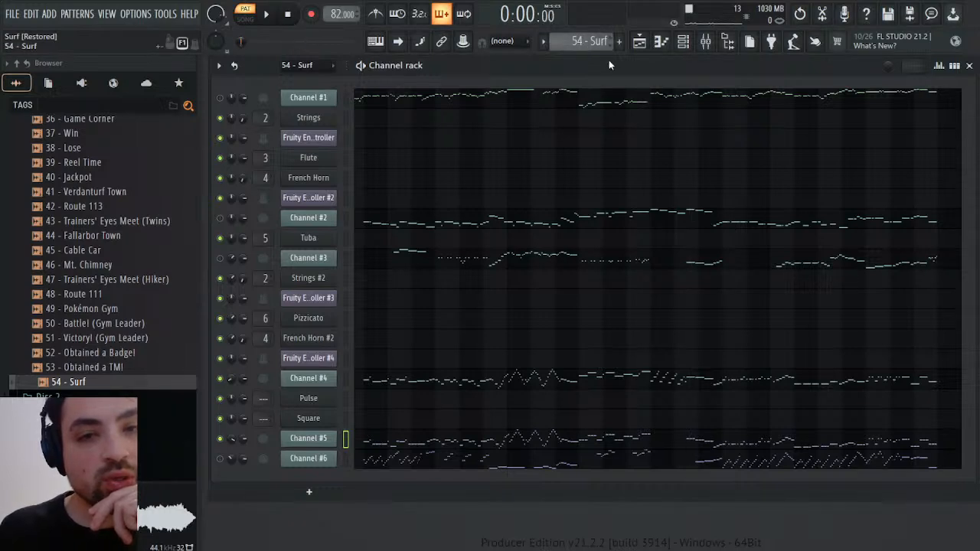
# Switch to the Synths pattern and slightly lower the chorus volume in the Square channel's effects settings
pyautogui.click(620, 91)
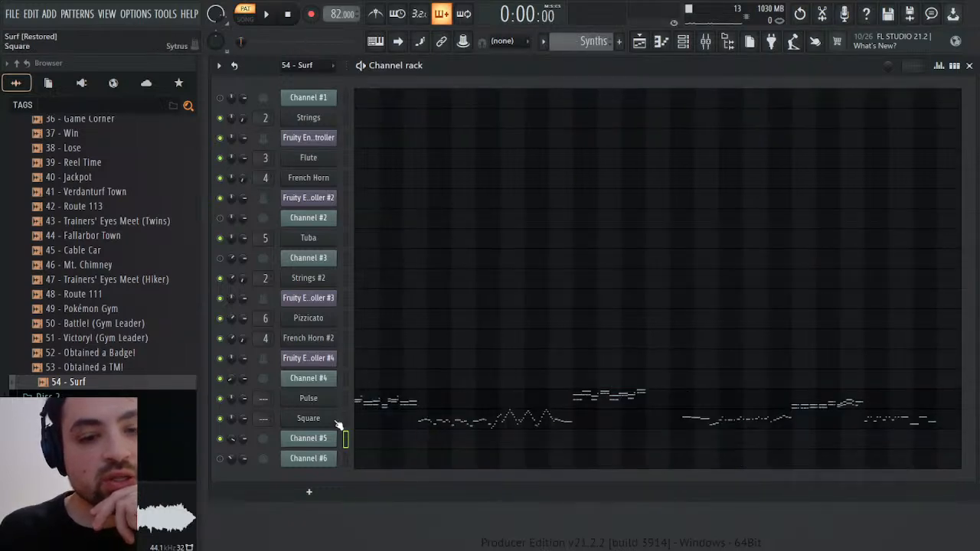
pyautogui.click(328, 420)
pyautogui.moveTo(476, 144); pyautogui.dragTo(626, 170)
pyautogui.click(880, 194)
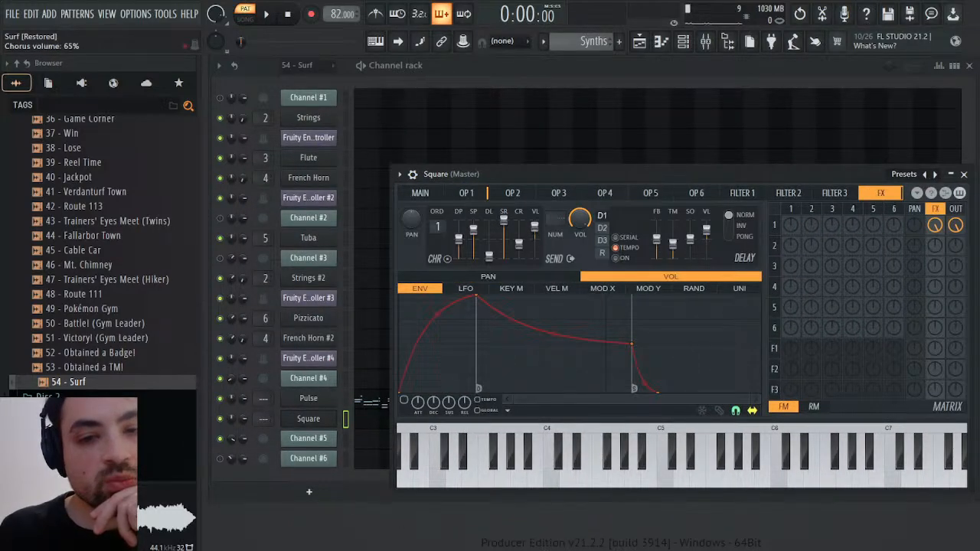
pyautogui.moveTo(536, 227); pyautogui.dragTo(535, 233)
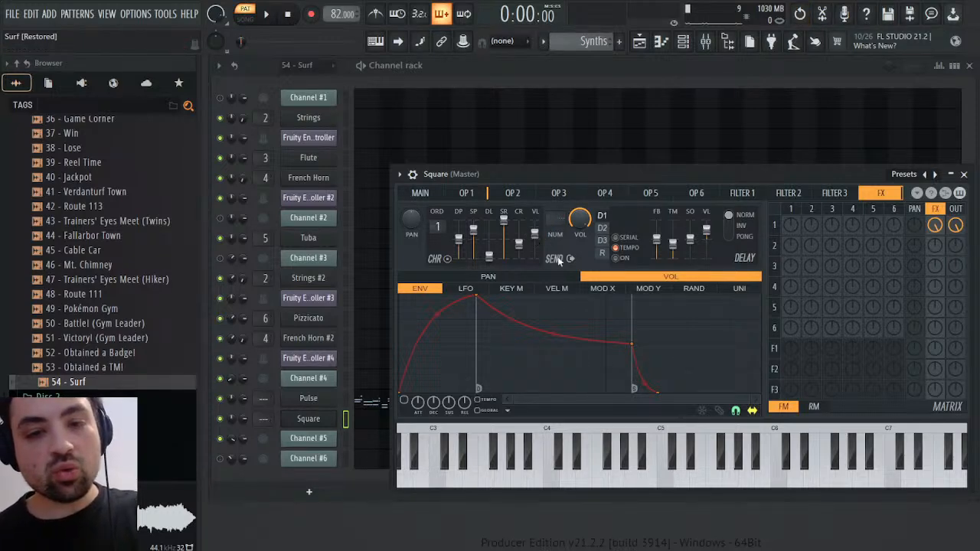
# Create chorus volume automation events for the Square channel and raise their level well above centre while playing from about bar 3
pyautogui.press('F7')
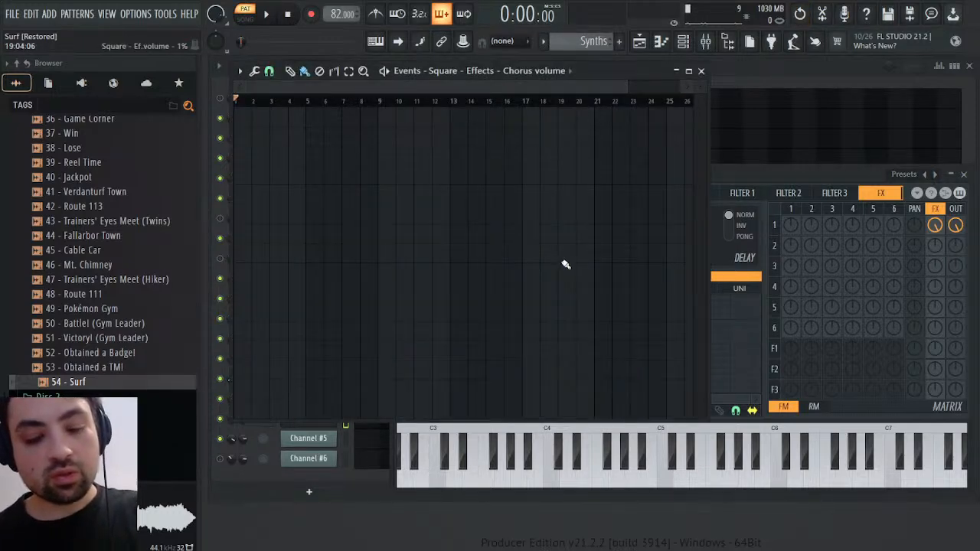
pyautogui.hotkey('ctrl', 'i')
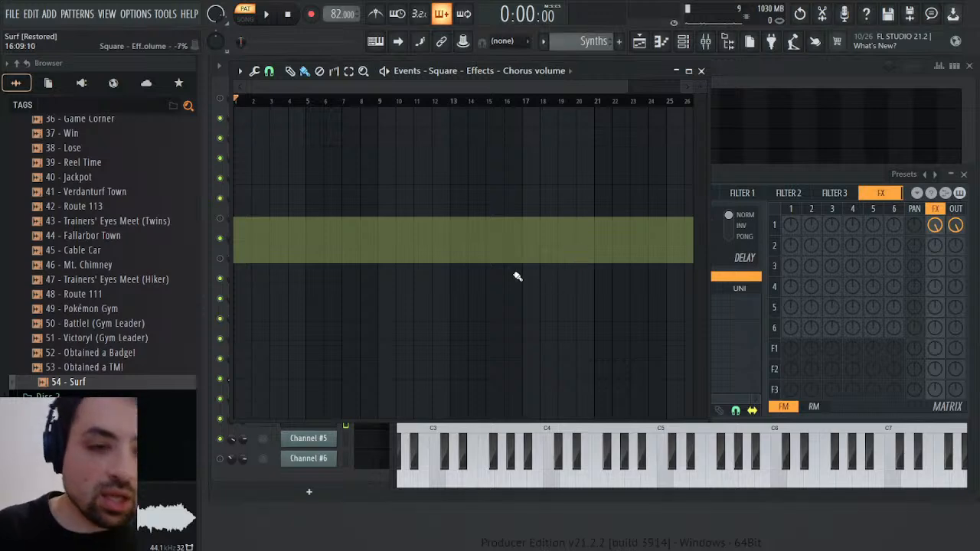
pyautogui.click(243, 184)
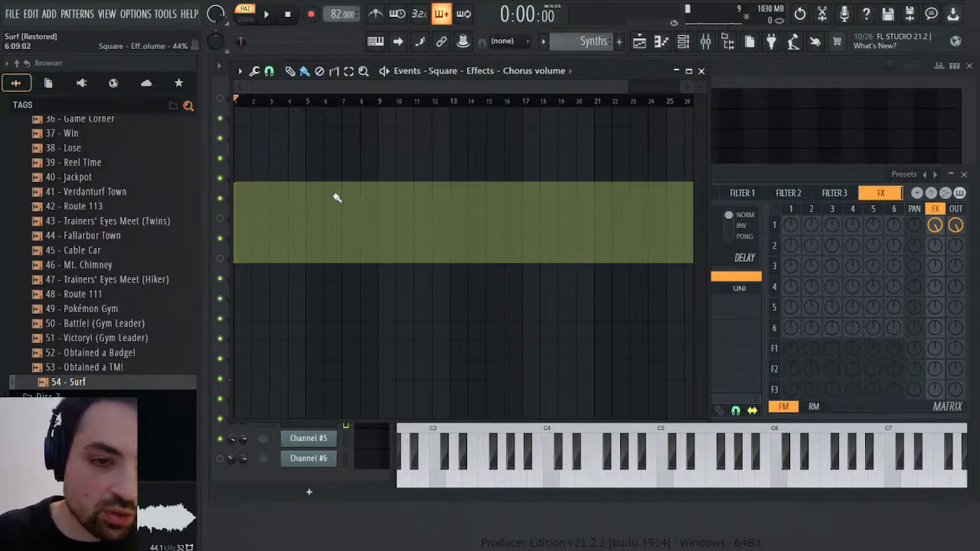
pyautogui.press('space')
pyautogui.click(285, 102)
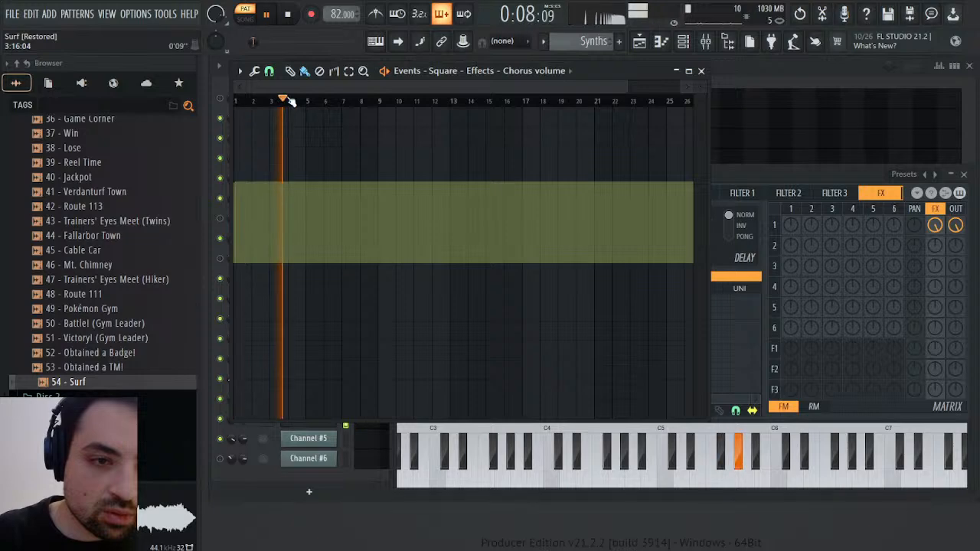
pyautogui.click(249, 147)
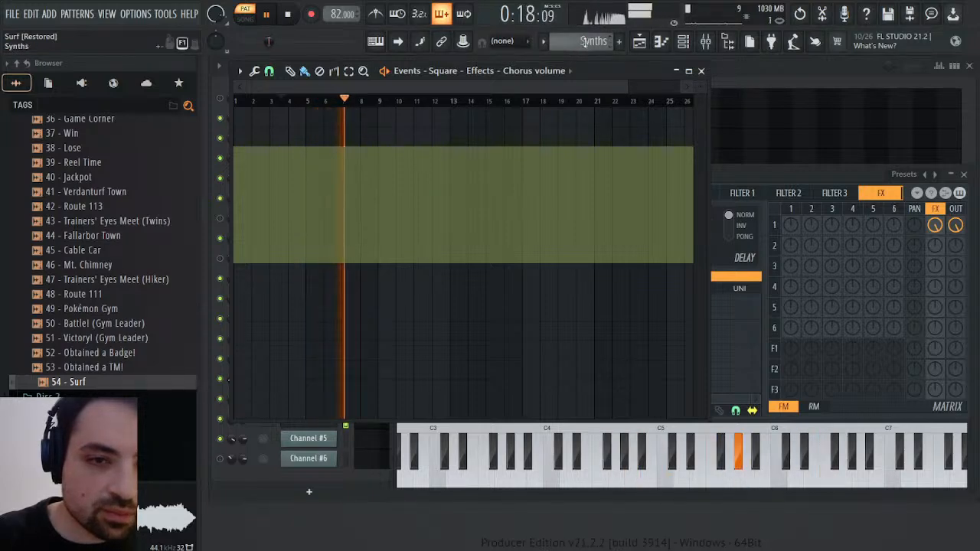
# Raise the Square channel's chorus volume events to just below maximum across the whole pattern while playing from about bar 3
pyautogui.click(277, 100)
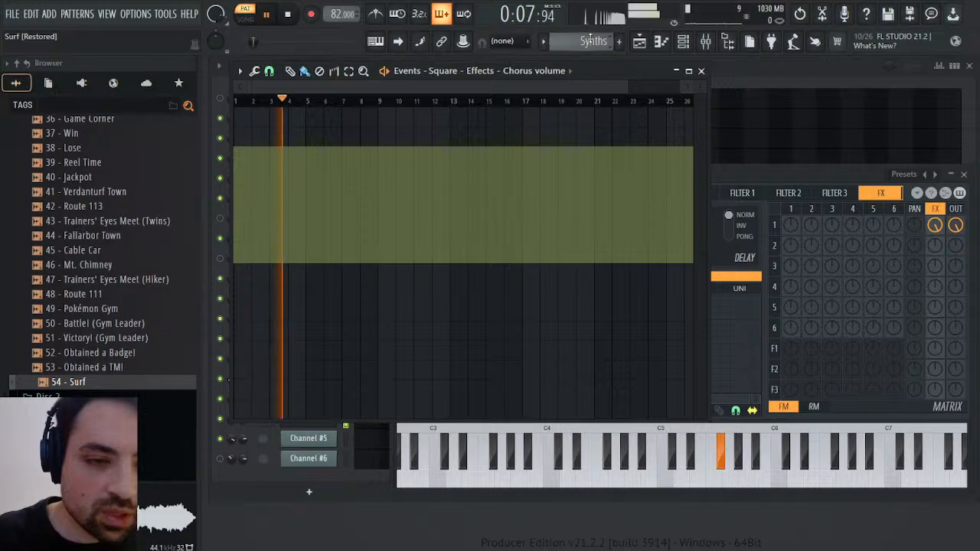
pyautogui.moveTo(306, 117)
pyautogui.mouseDown()
pyautogui.moveTo(233, 100)
pyautogui.moveTo(337, 74)
pyautogui.mouseUp()
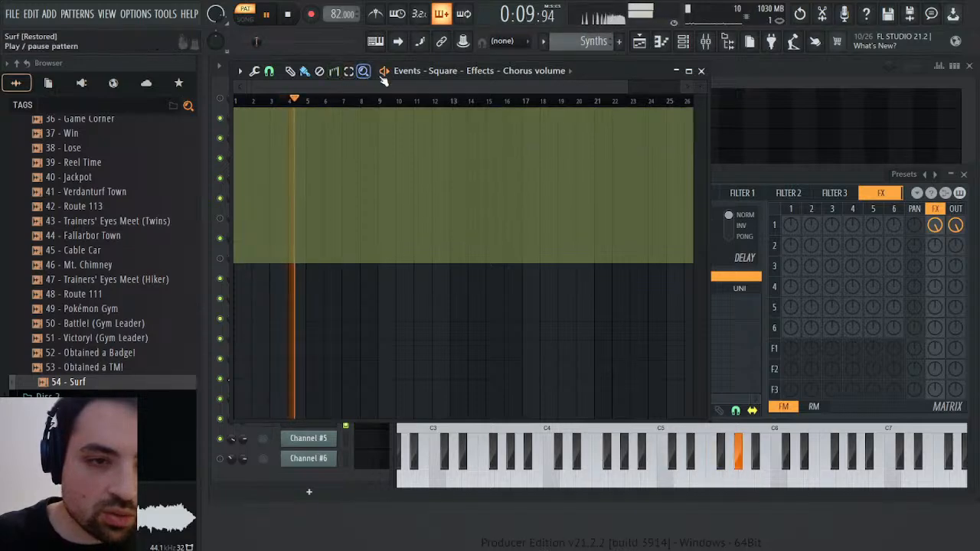
pyautogui.moveTo(271, 125)
pyautogui.mouseDown()
pyautogui.moveTo(213, 118)
pyautogui.moveTo(230, 119)
pyautogui.mouseUp()
pyautogui.press('space')
pyautogui.press('space')
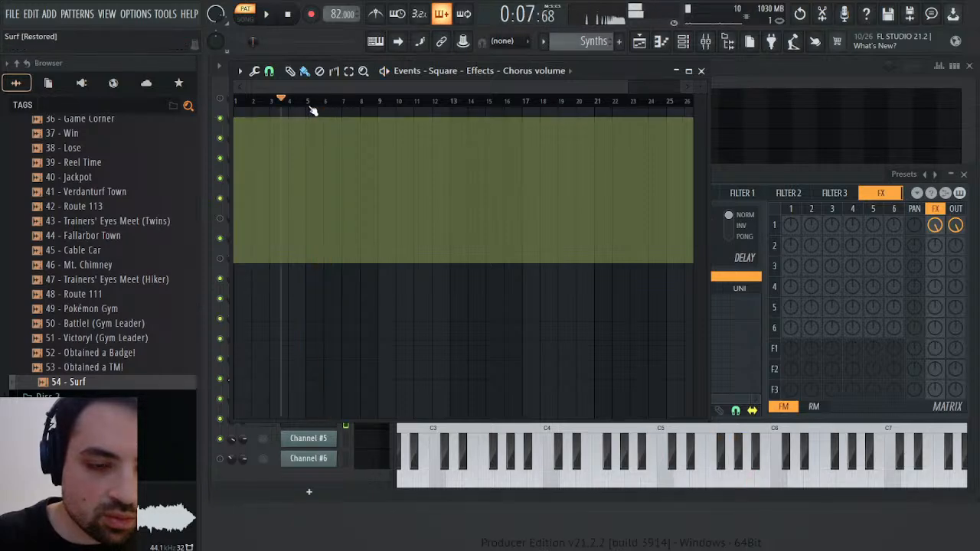
# Compare the 54 - Surf pattern with the Synths pattern during playback and close the chorus volume event editor
pyautogui.scroll(1, 588, 43)
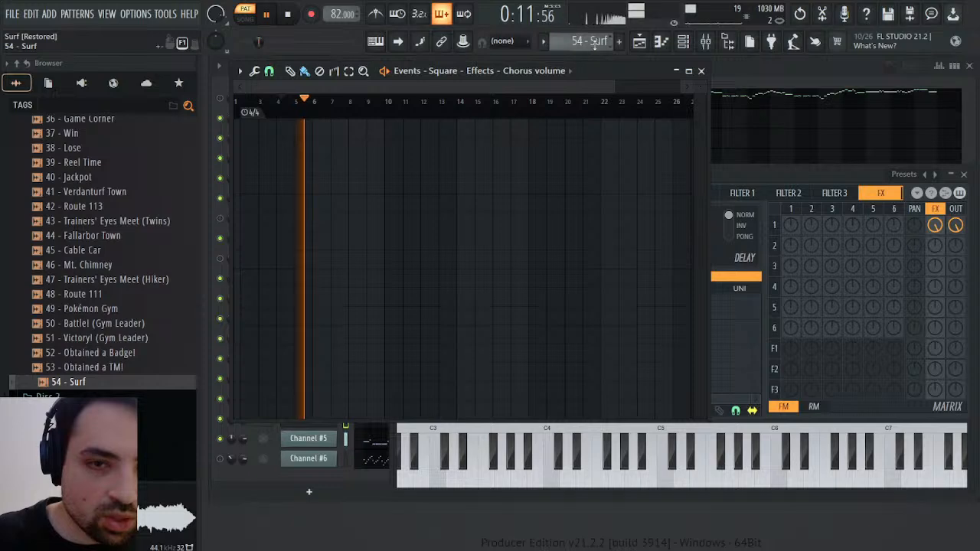
pyautogui.scroll(1, 594, 42)
pyautogui.scroll(-2, 594, 43)
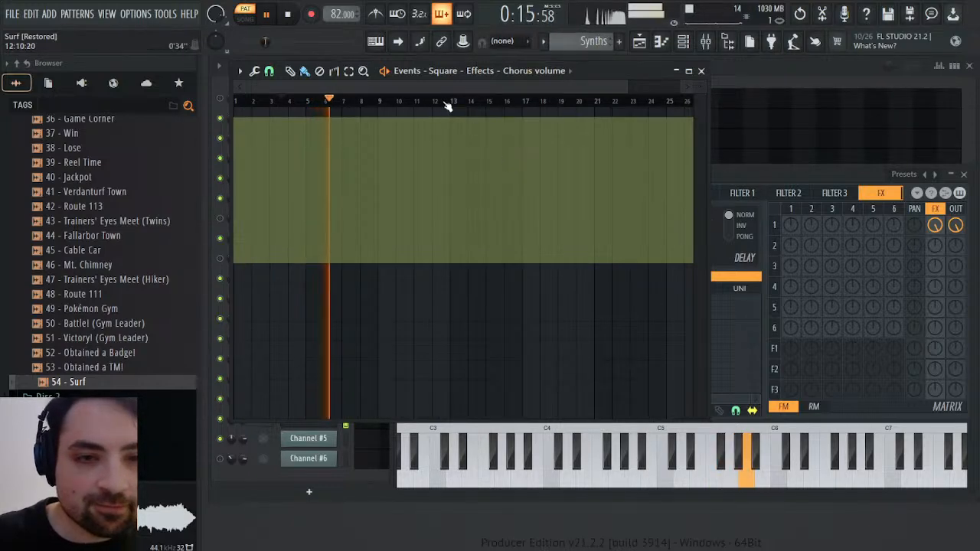
pyautogui.click(701, 71)
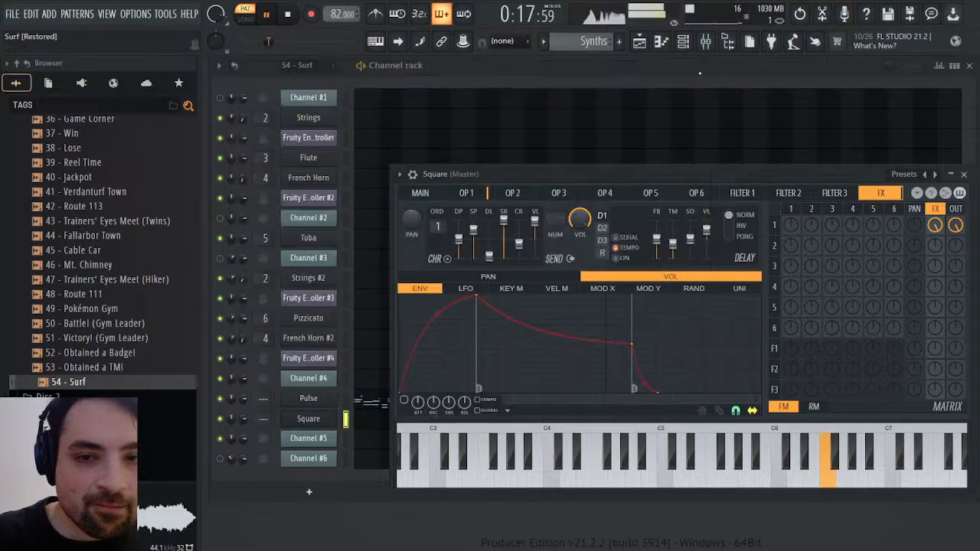
# Turn on delay 1 in the Square channel's effects and lower its feedback, time and stereo offset while playing the Synths pattern
pyautogui.press('space')
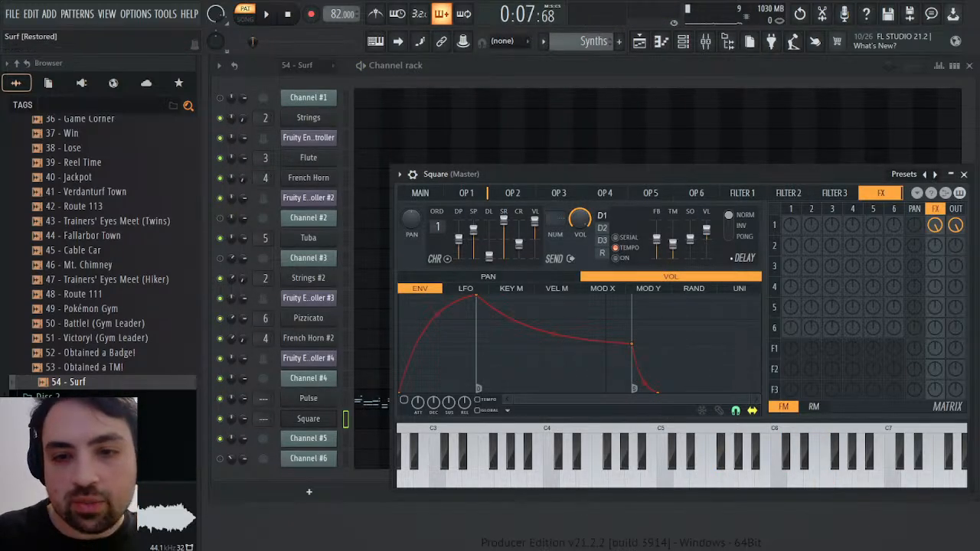
pyautogui.press('space')
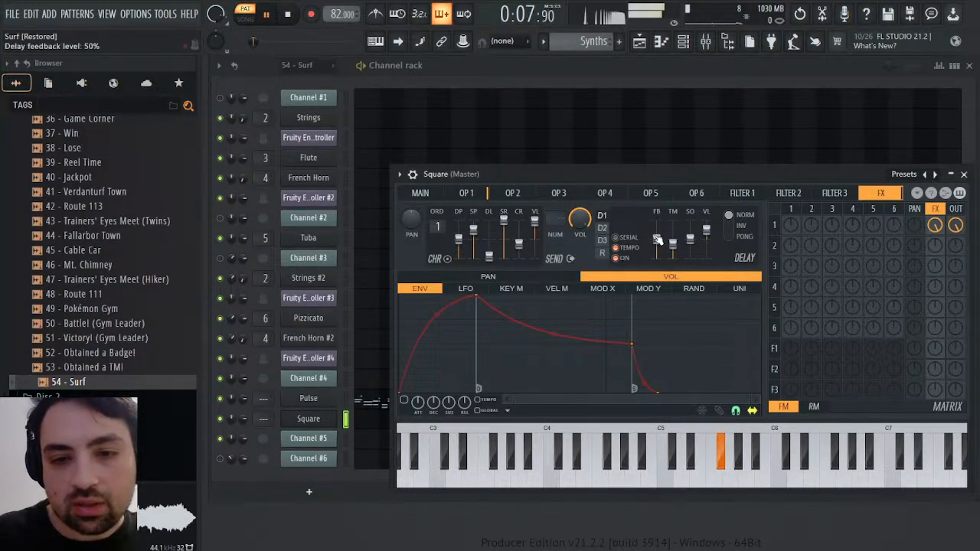
pyautogui.moveTo(676, 250); pyautogui.dragTo(675, 252)
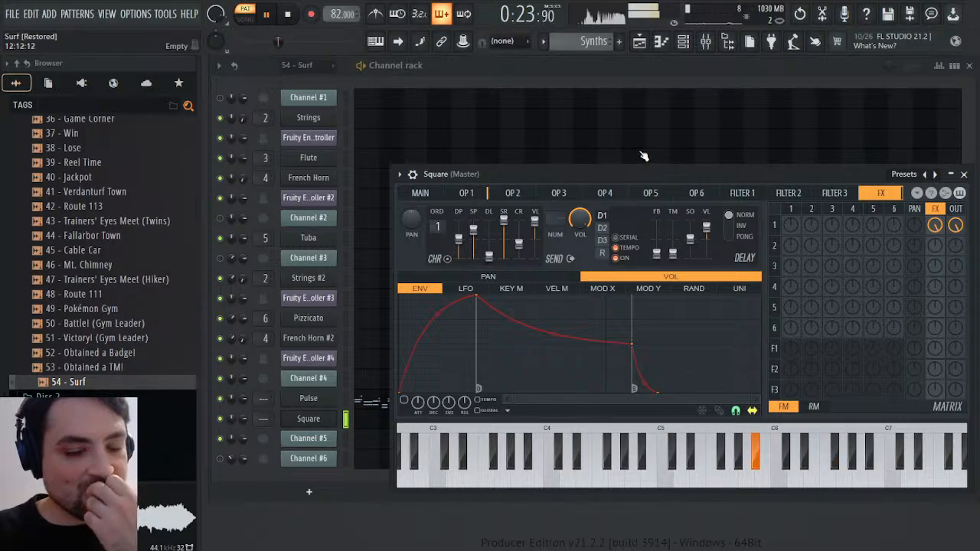
pyautogui.moveTo(690, 239); pyautogui.dragTo(690, 245)
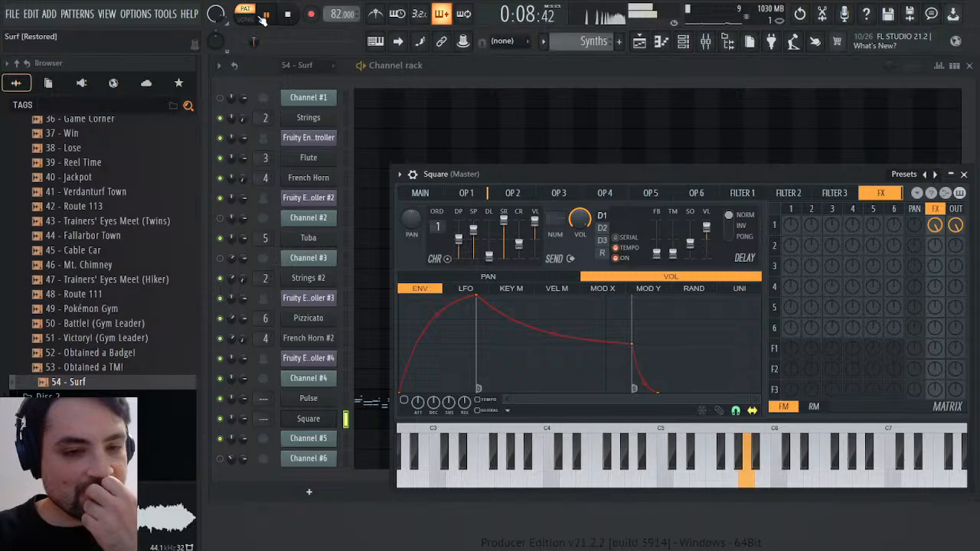
# Compare the Synths pattern with the 54 - Surf and Bass patterns during playback, ending on Synths
pyautogui.scroll(1, 579, 44)
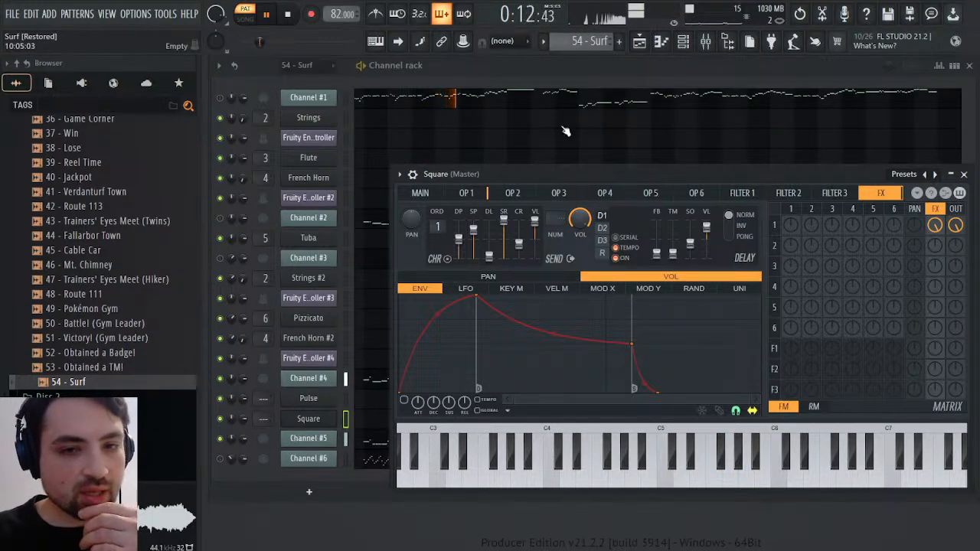
pyautogui.click(608, 82)
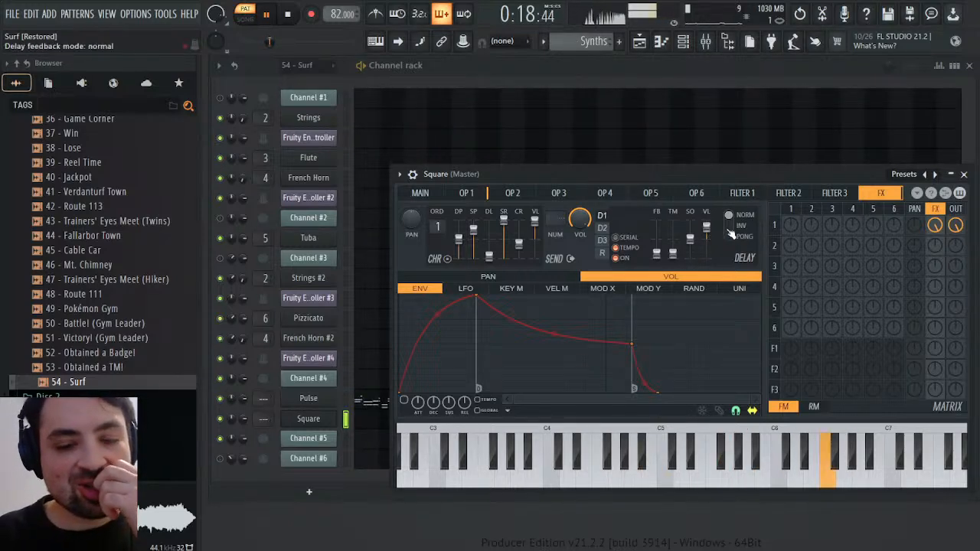
pyautogui.scroll(1, 600, 38)
pyautogui.scroll(1, 600, 38)
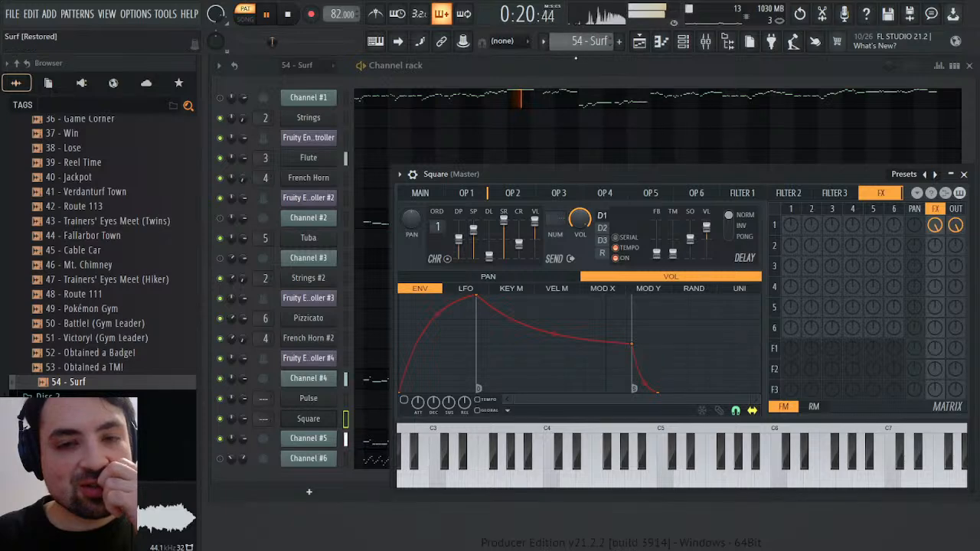
pyautogui.scroll(-1, 578, 41)
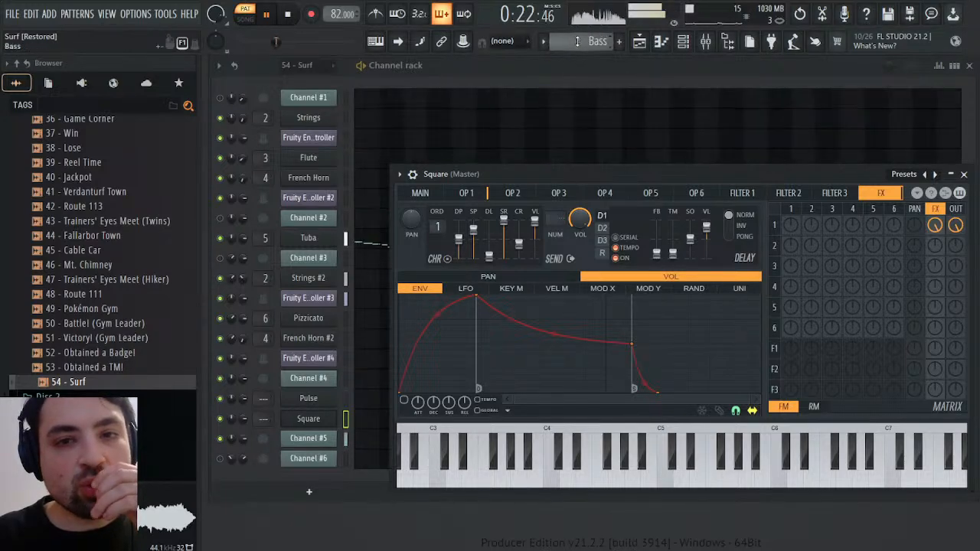
pyautogui.scroll(-1, 577, 40)
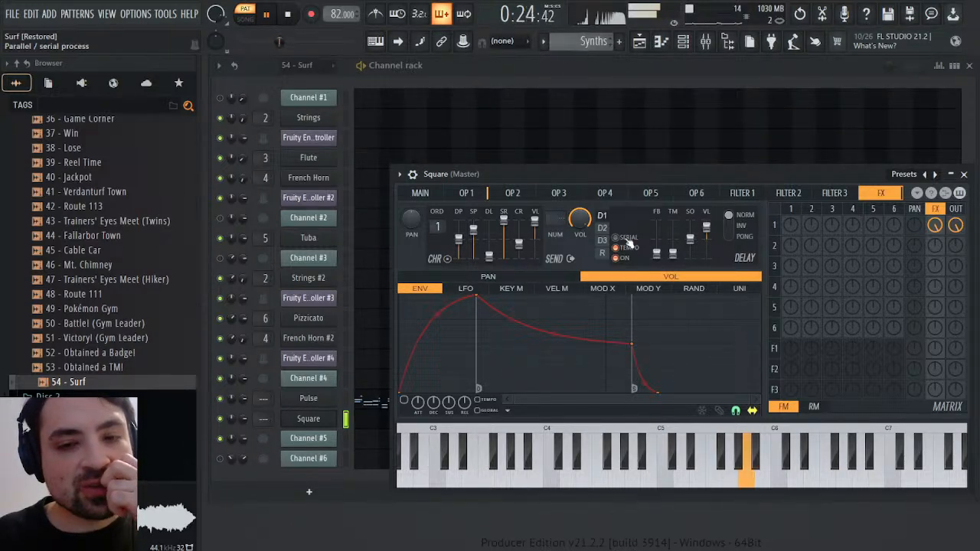
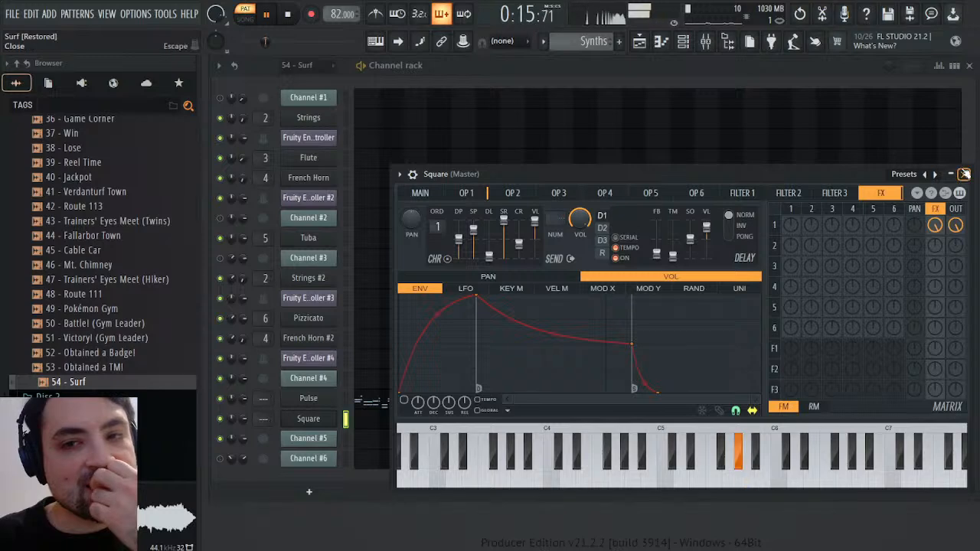
# Edit the Square synth's chorus volume automation, dropping it to about 27% from the middle of bar 10 onward
pyautogui.click(964, 174)
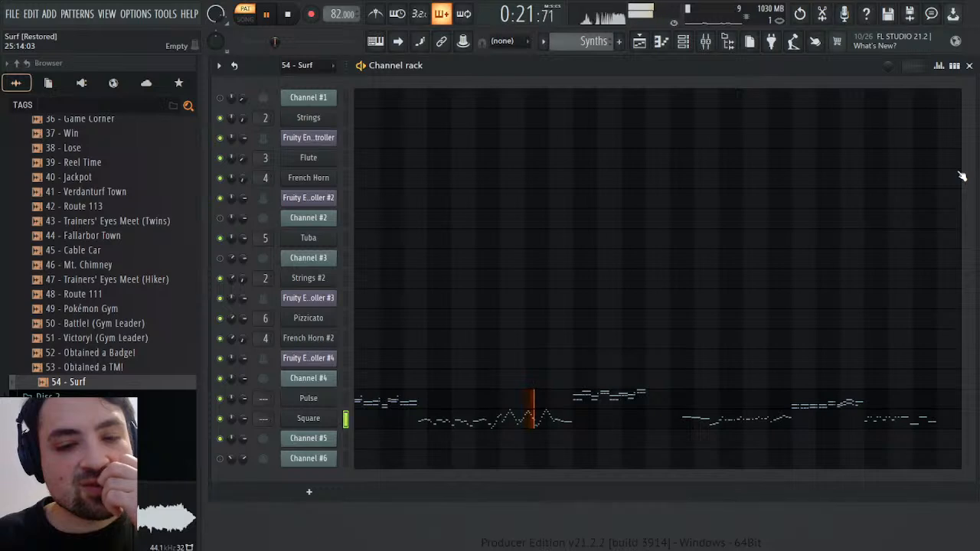
pyautogui.click(322, 420)
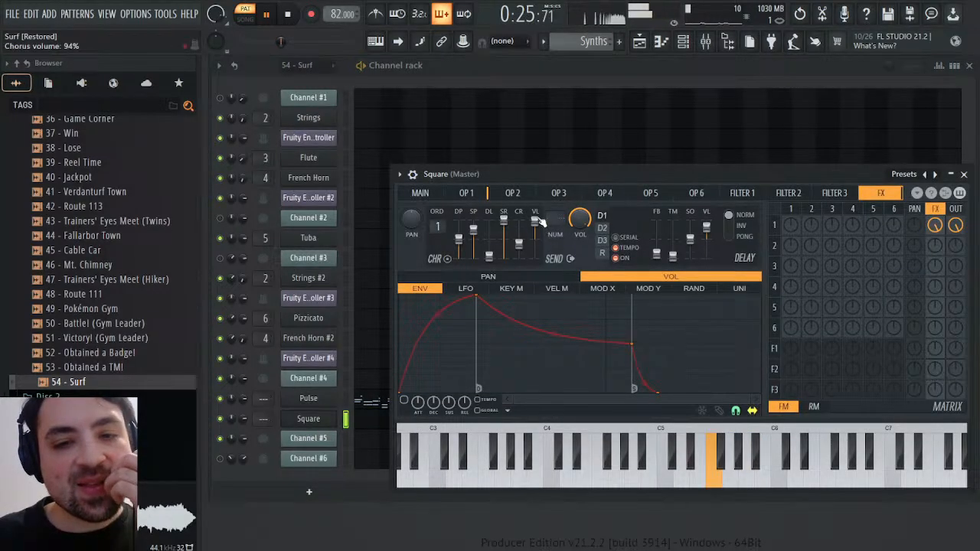
pyautogui.click(553, 252)
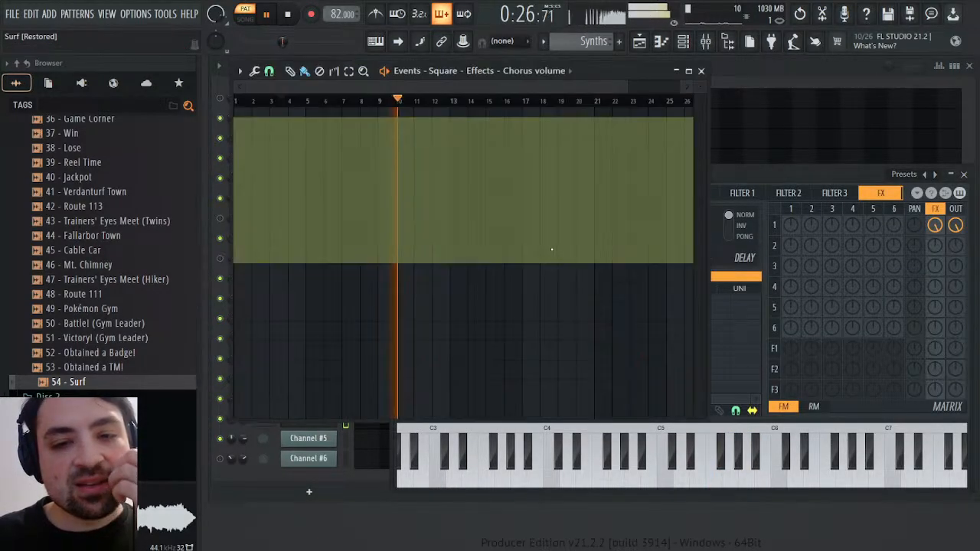
pyautogui.click(407, 223)
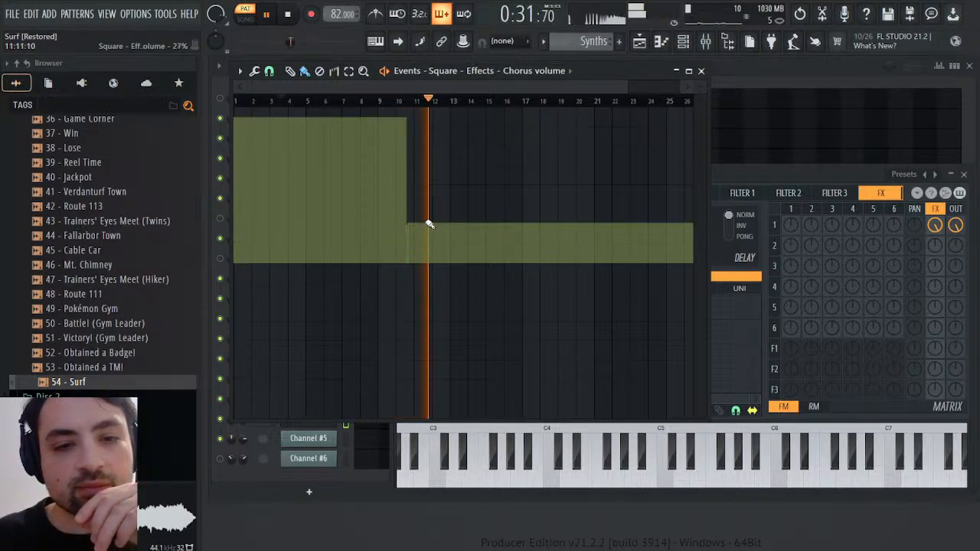
pyautogui.click(701, 71)
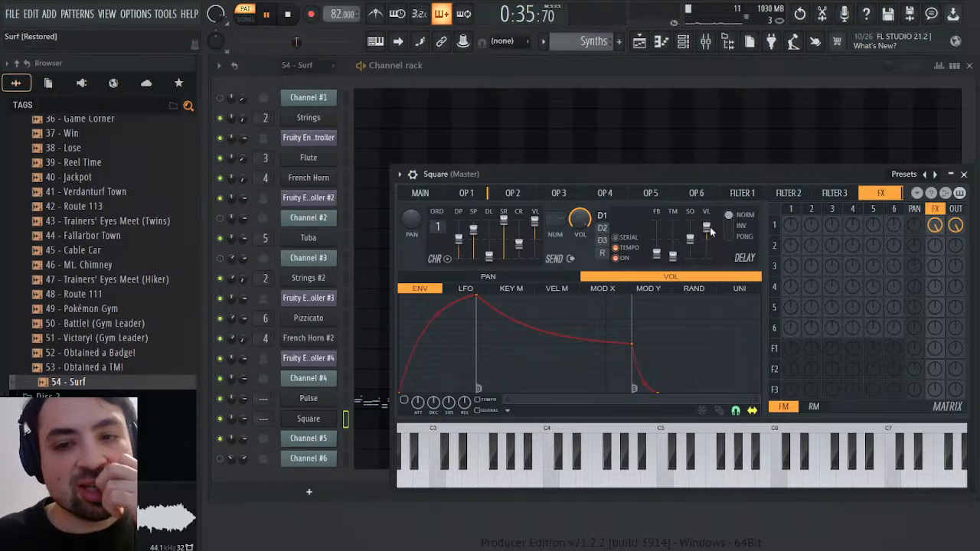
# Edit the Square synth's delay volume automation so it drops to zero from about bar 14, and close the synth
pyautogui.click(728, 263)
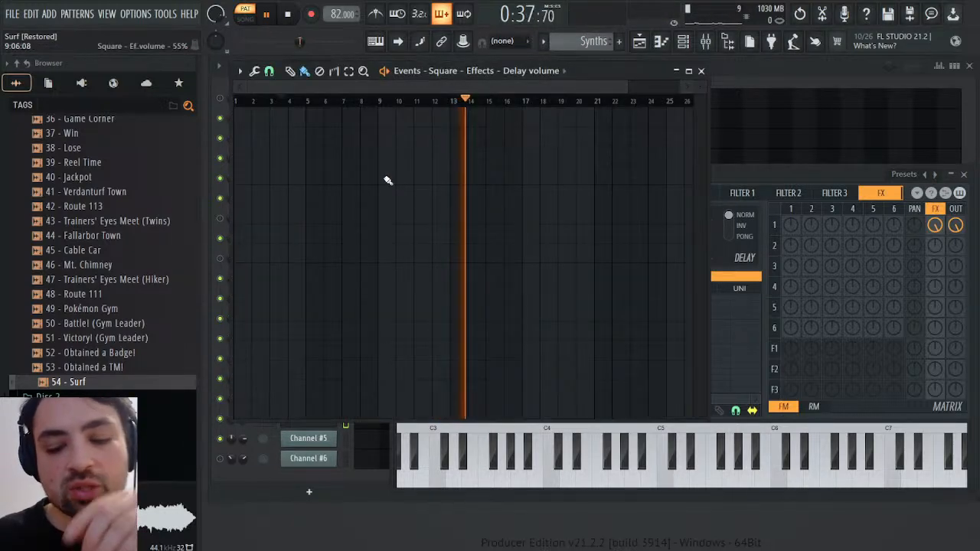
pyautogui.click(439, 167)
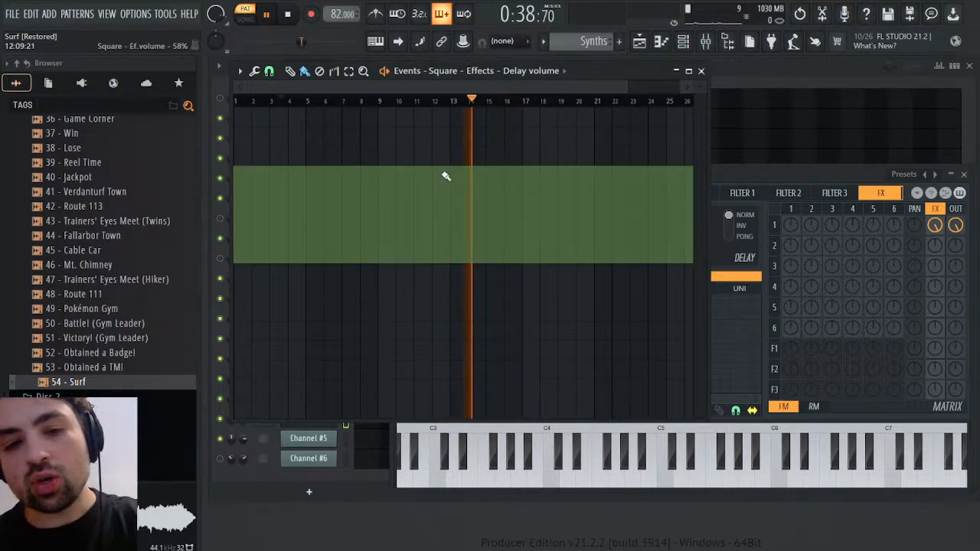
pyautogui.click(471, 264)
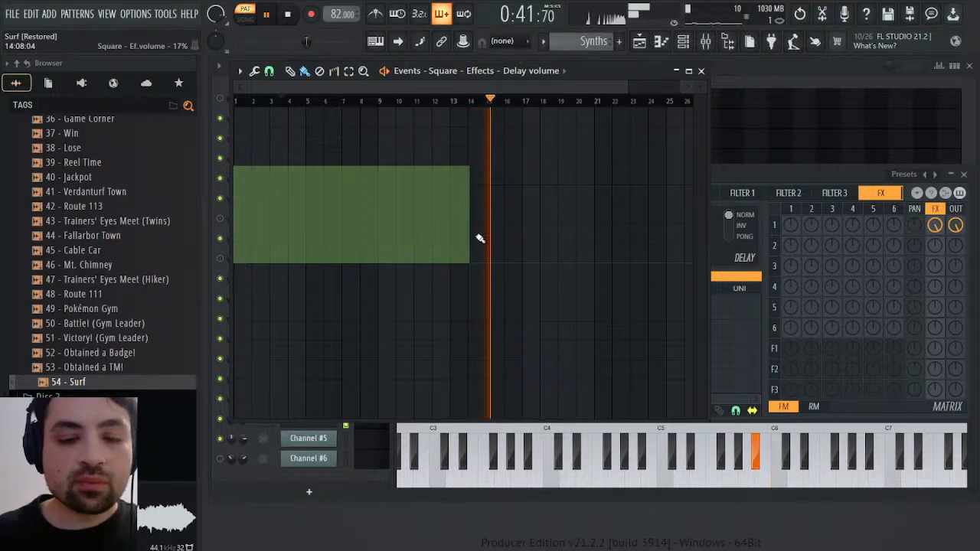
pyautogui.click(700, 71)
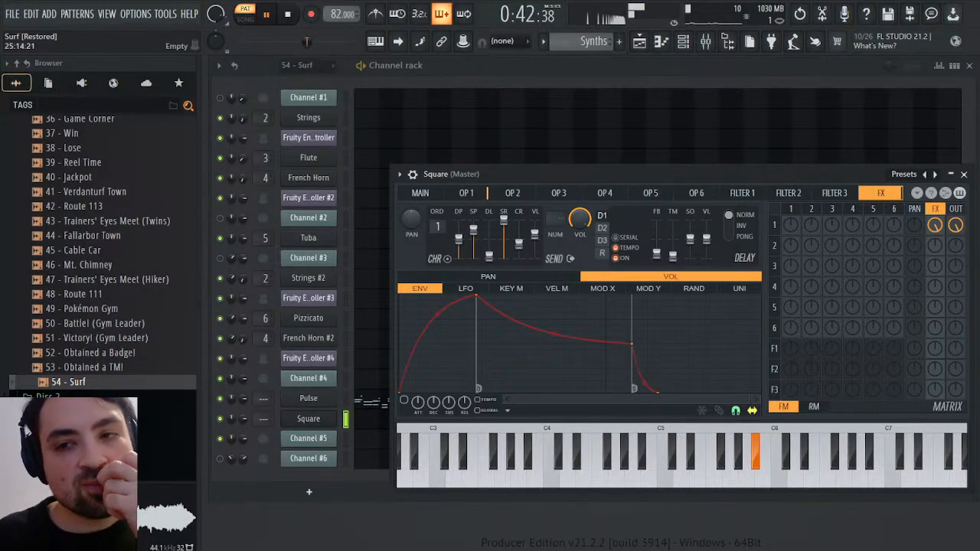
pyautogui.click(964, 174)
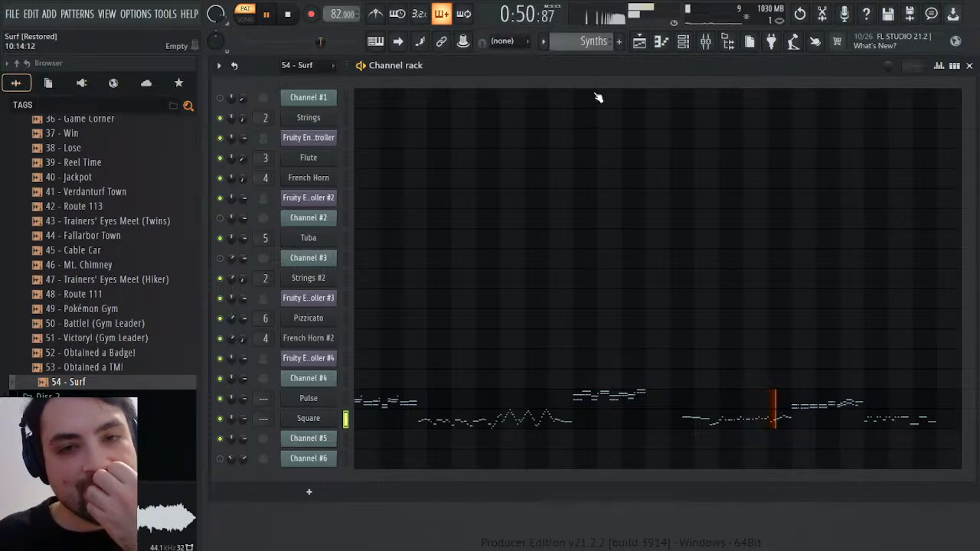
# Play back and compare the 54 - Surf, Melody and Synths patterns
pyautogui.scroll(1, 593, 40)
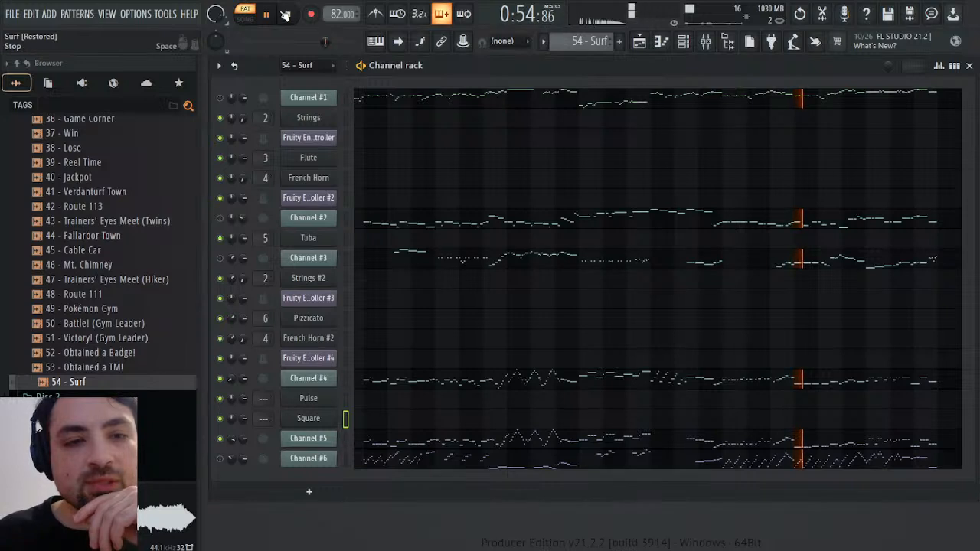
pyautogui.press('space')
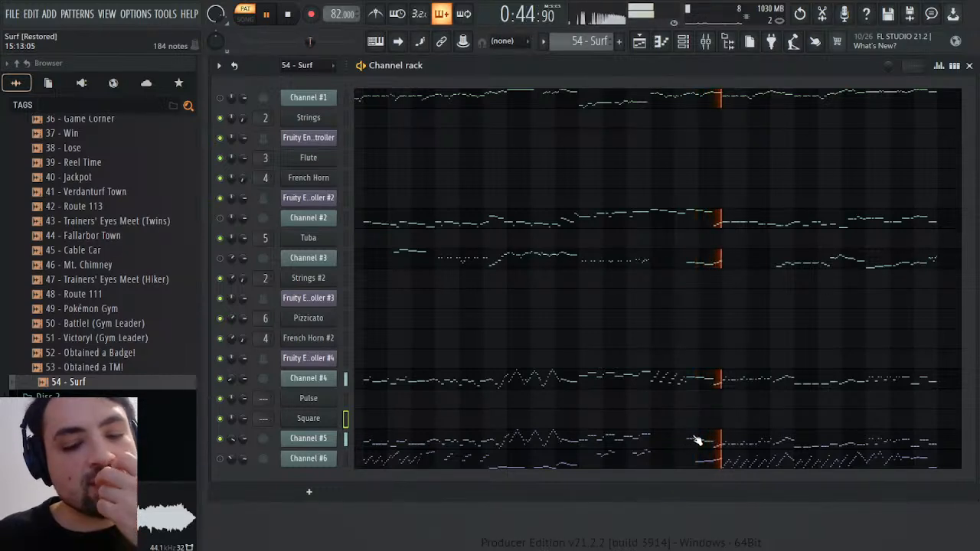
pyautogui.scroll(-2, 588, 43)
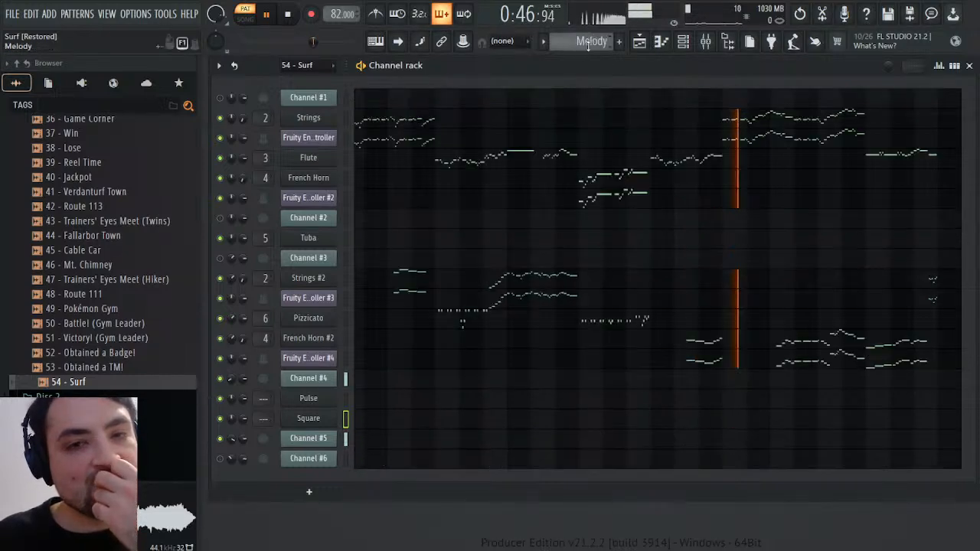
pyautogui.scroll(-1, 588, 44)
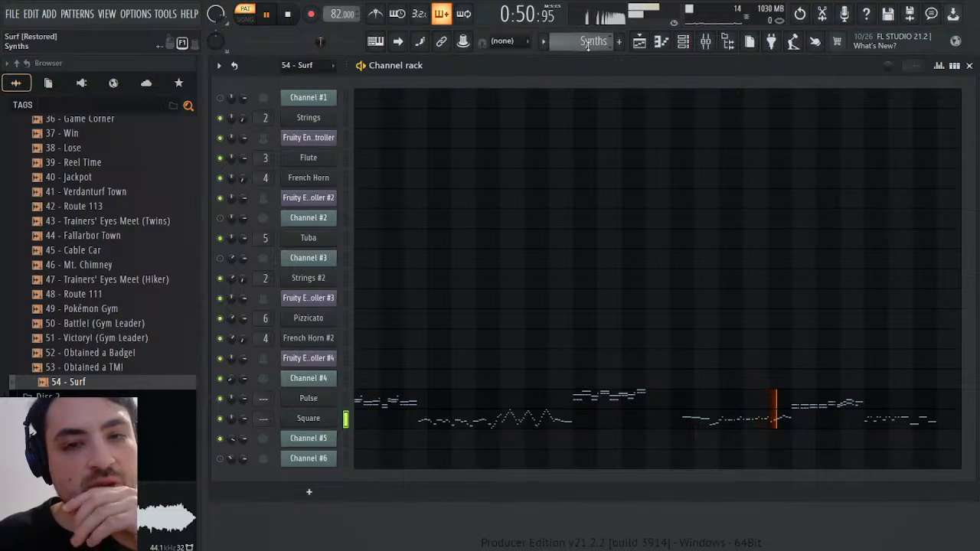
pyautogui.scroll(3, 588, 44)
pyautogui.press('space')
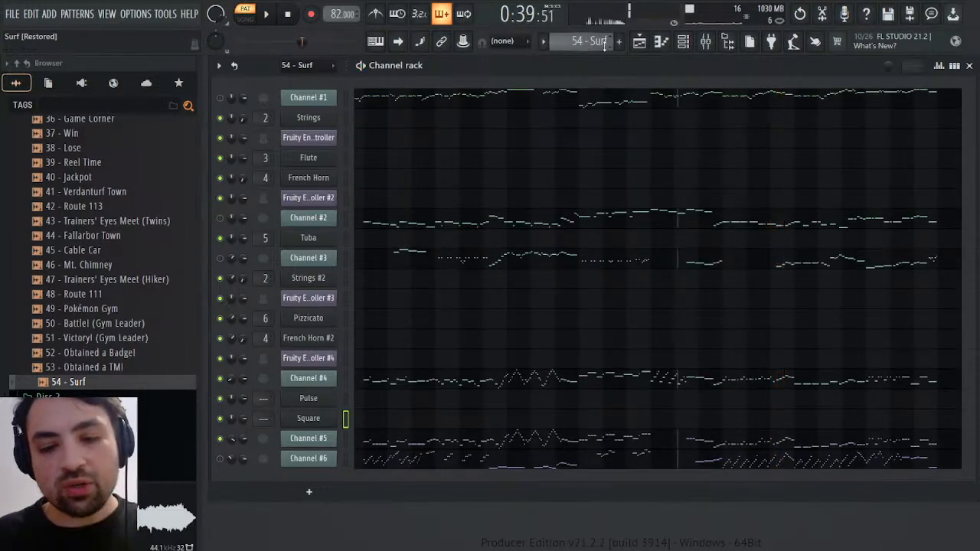
# In the 54 - Surf pattern, select Channel #5's notes from the middle of bar 15 up to bar 20 in the piano roll
pyautogui.click(699, 442)
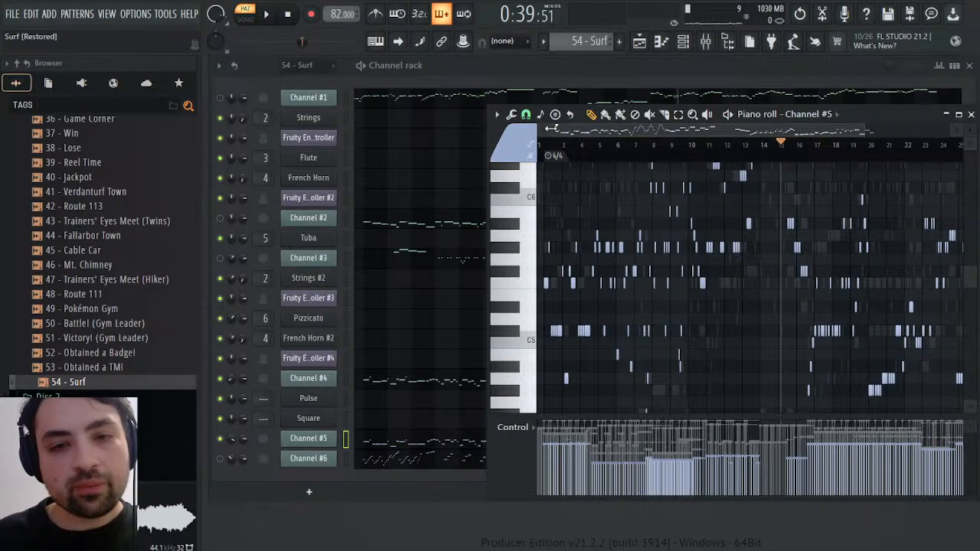
pyautogui.moveTo(552, 129); pyautogui.dragTo(723, 137)
pyautogui.press('space')
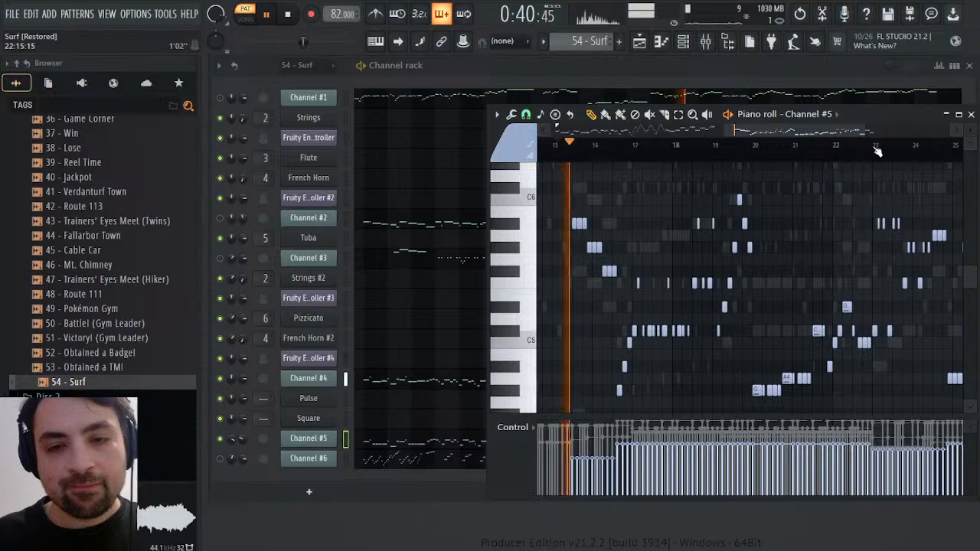
pyautogui.moveTo(571, 195); pyautogui.dragTo(755, 394)
pyautogui.scroll(4, 765, 354)
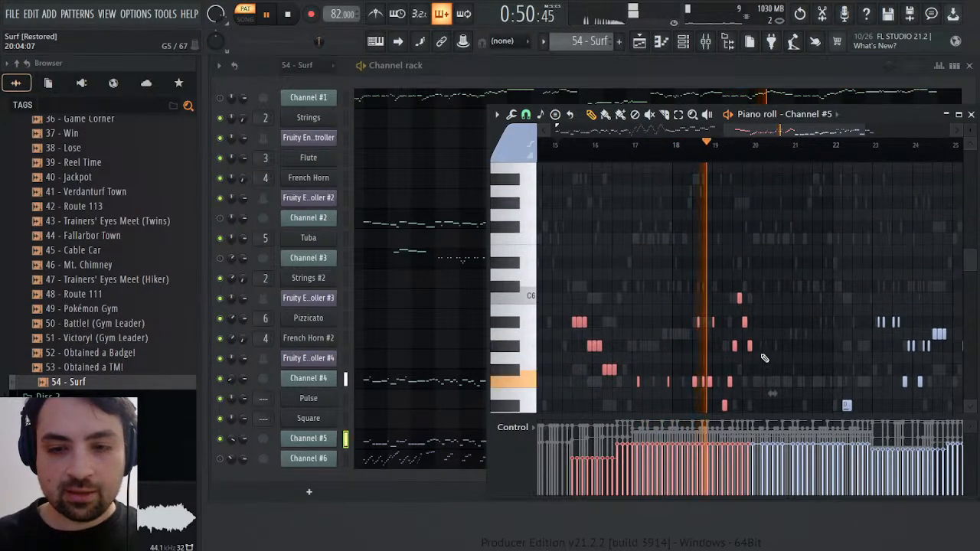
pyautogui.scroll(-4, 764, 354)
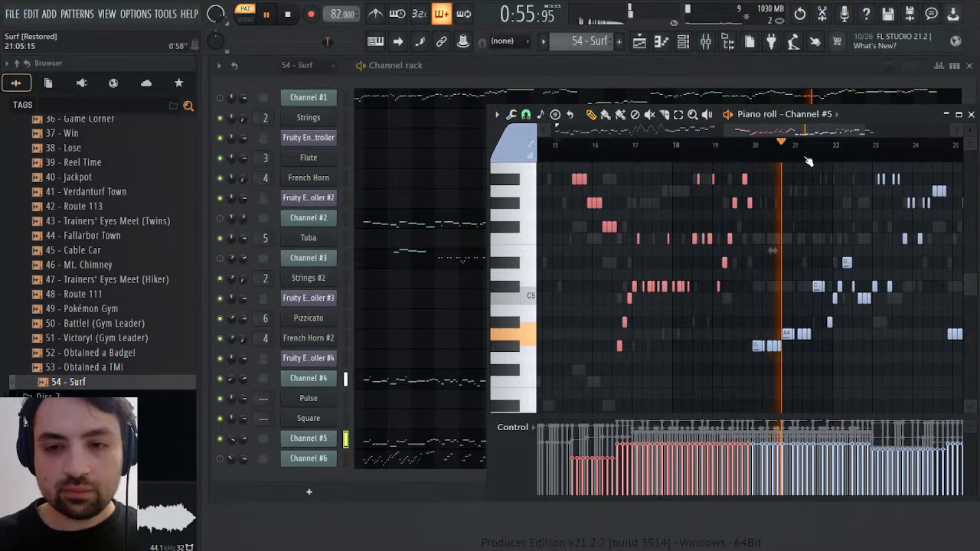
# Add Channel #5's notes from late bar 22 through the final notes in bar 25 to the selection
pyautogui.click(823, 147)
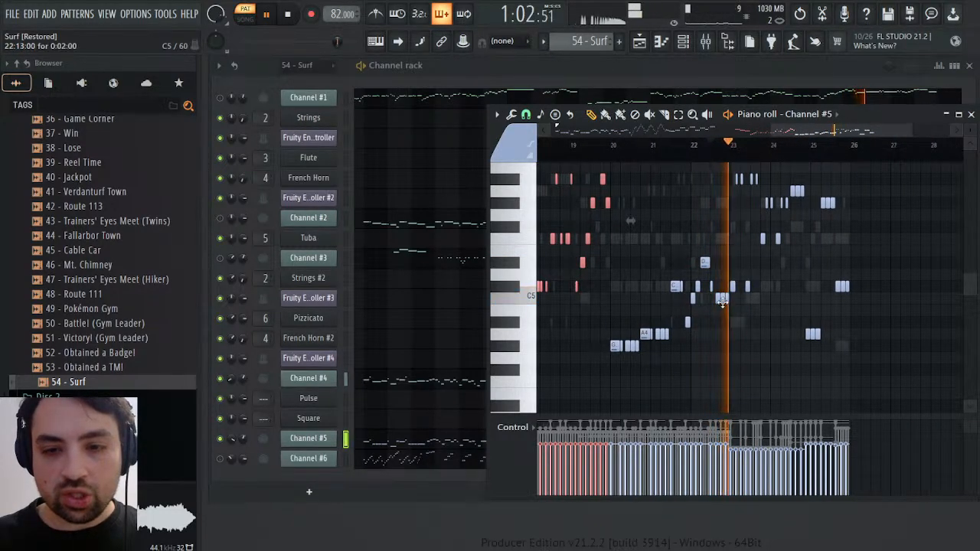
pyautogui.moveTo(722, 301); pyautogui.dragTo(858, 168)
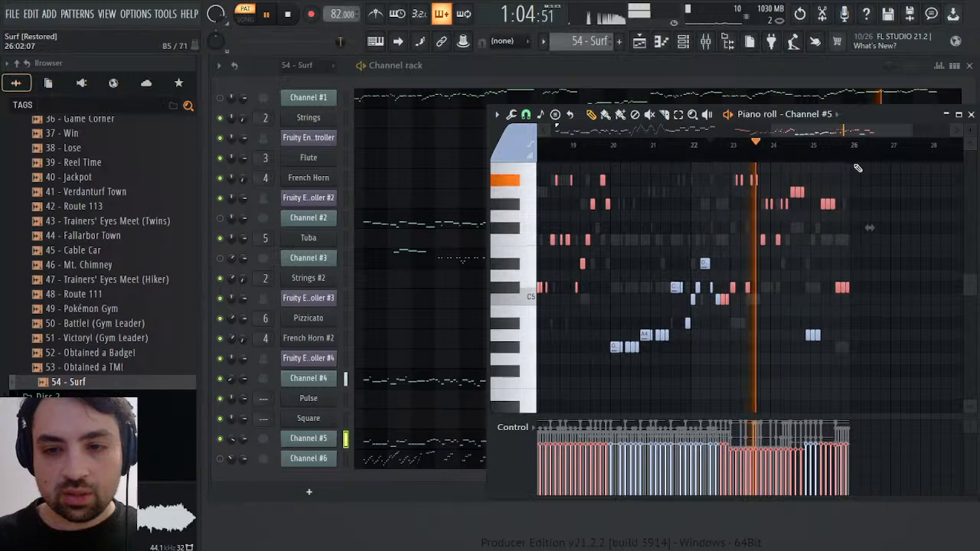
pyautogui.moveTo(792, 317); pyautogui.dragTo(847, 344)
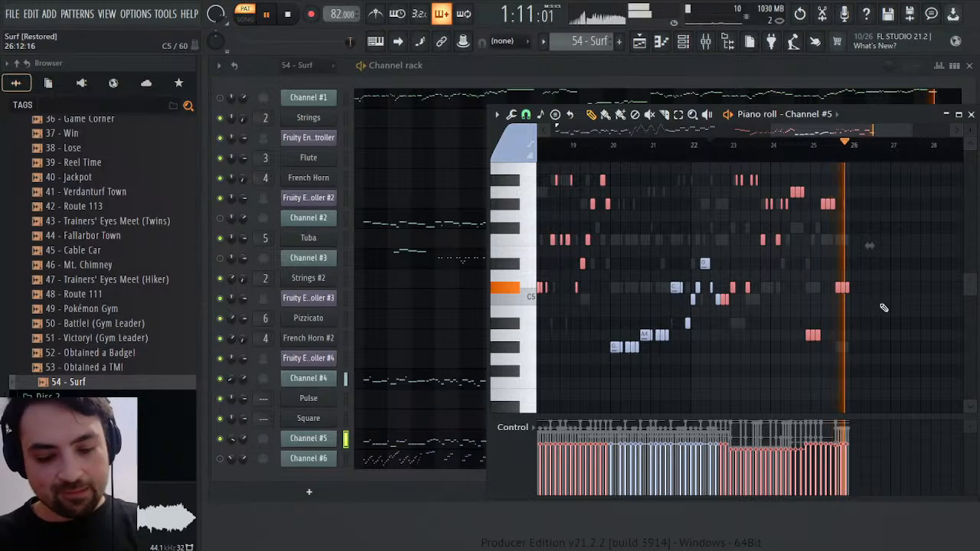
pyautogui.press('space')
pyautogui.moveTo(869, 246); pyautogui.dragTo(943, 252)
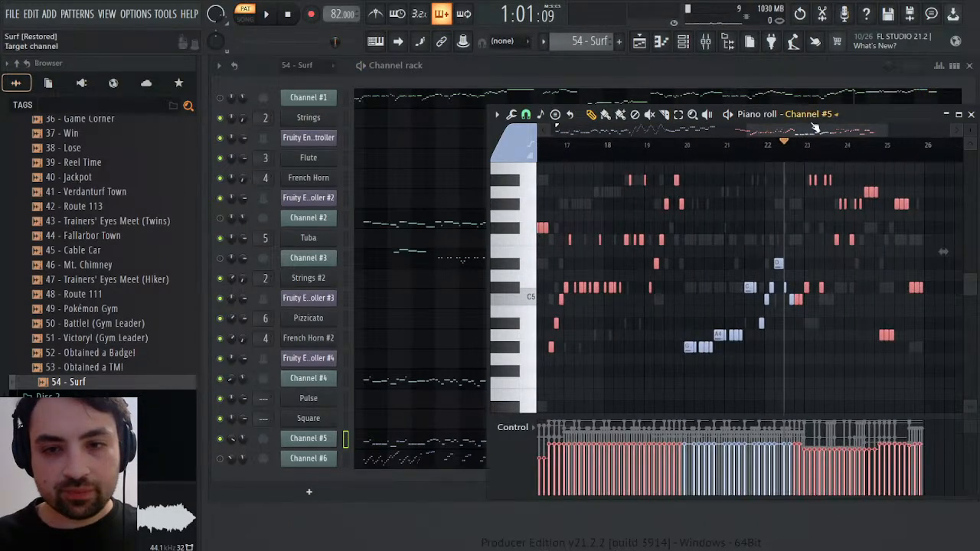
# Copy the selected notes into the Square channel of the Synths pattern, shifting them earlier to align with the existing notes from bar 14
pyautogui.moveTo(815, 128); pyautogui.dragTo(750, 130)
pyautogui.click(709, 153)
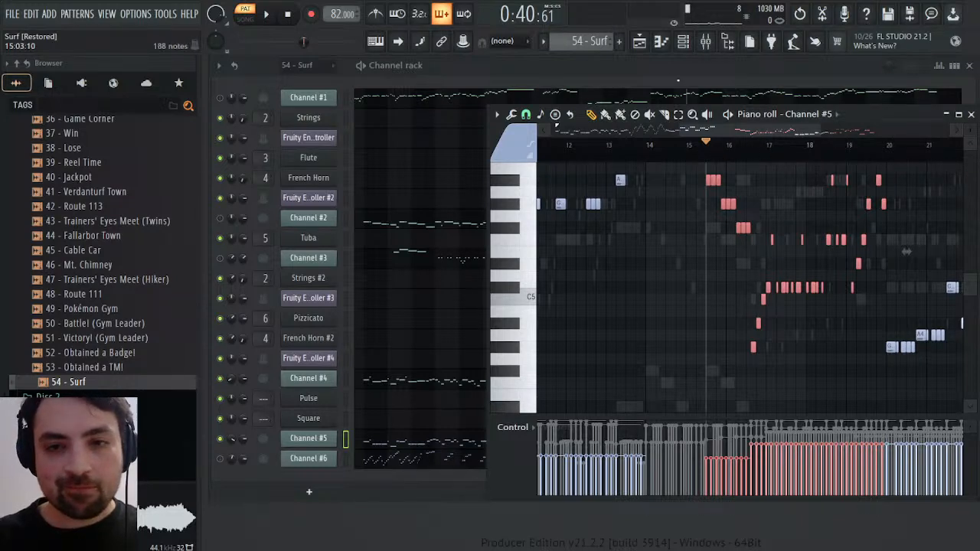
pyautogui.press('KP_Add')
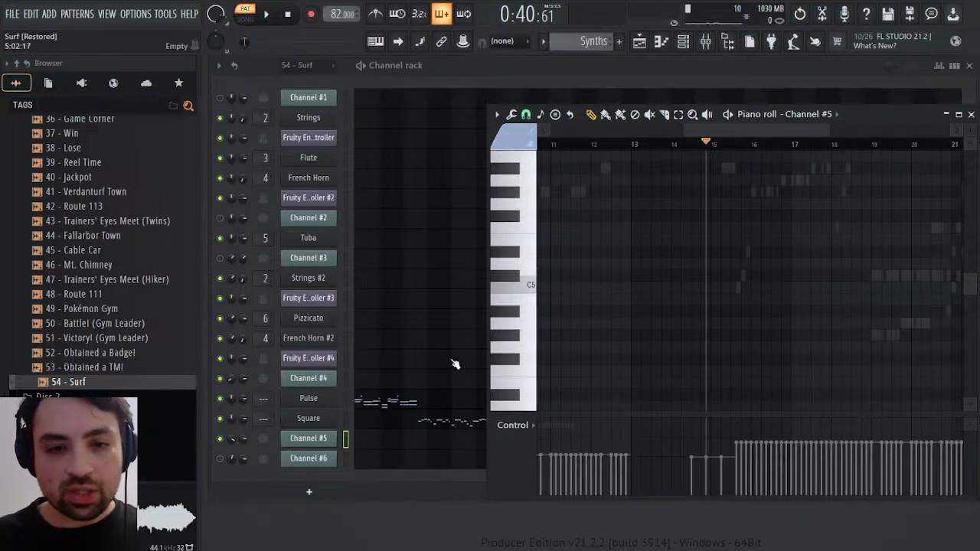
pyautogui.click(399, 426)
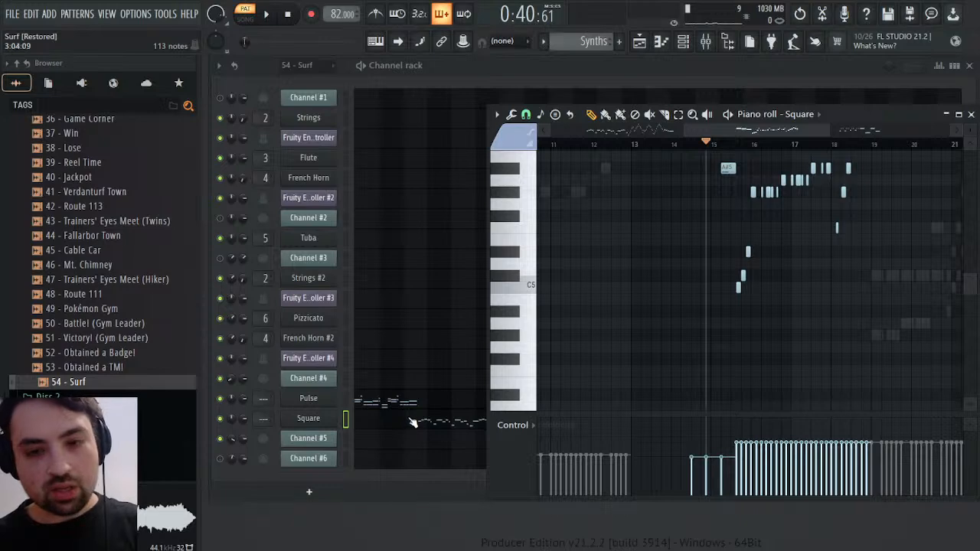
pyautogui.press('space')
pyautogui.scroll(4, 661, 294)
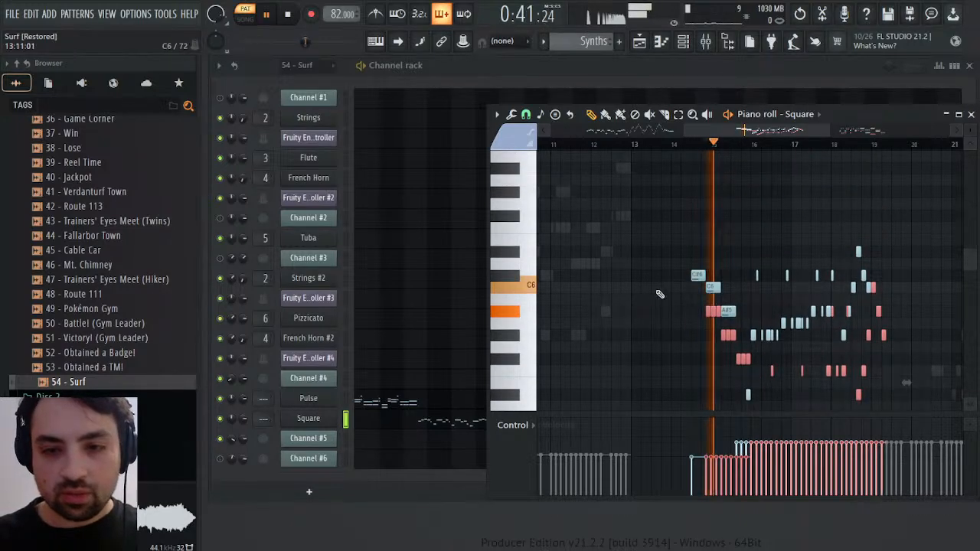
pyautogui.moveTo(713, 311); pyautogui.dragTo(699, 310)
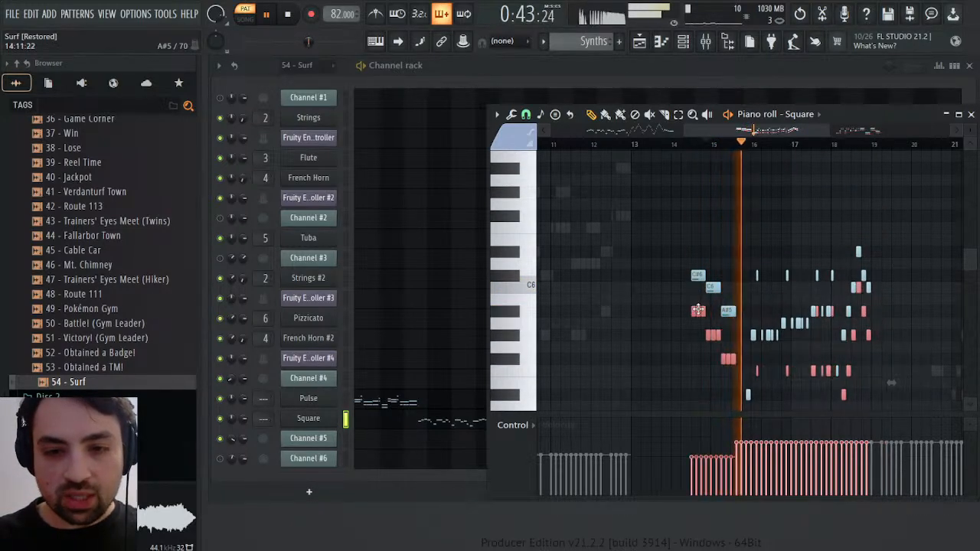
# Play back the layered Square part from bar 14 and check the pasted notes against the original line
pyautogui.click(697, 144)
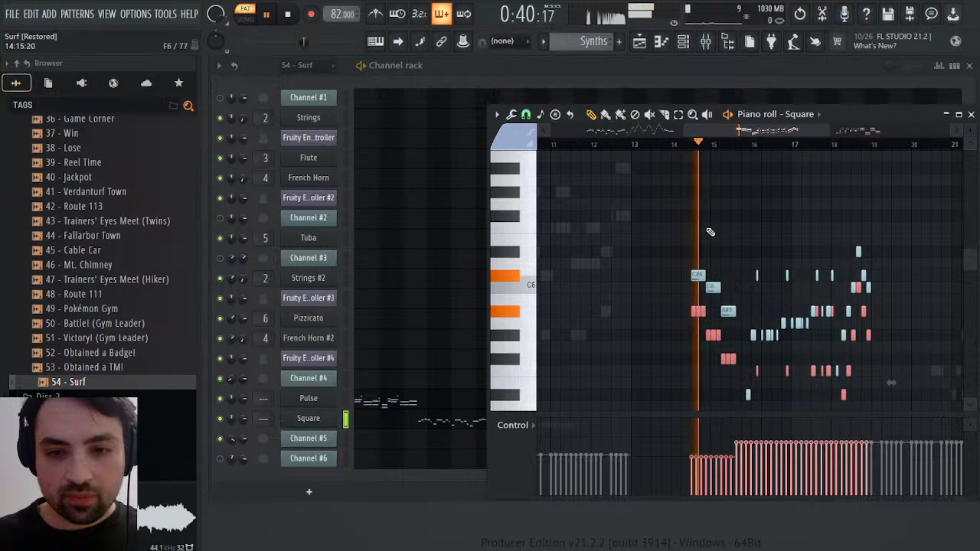
pyautogui.scroll(-4, 763, 243)
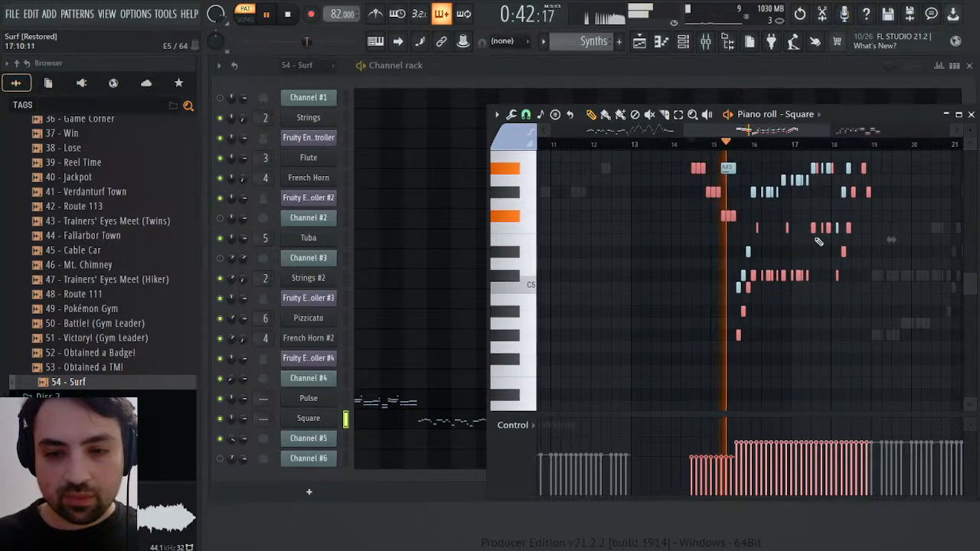
pyautogui.scroll(2, 819, 242)
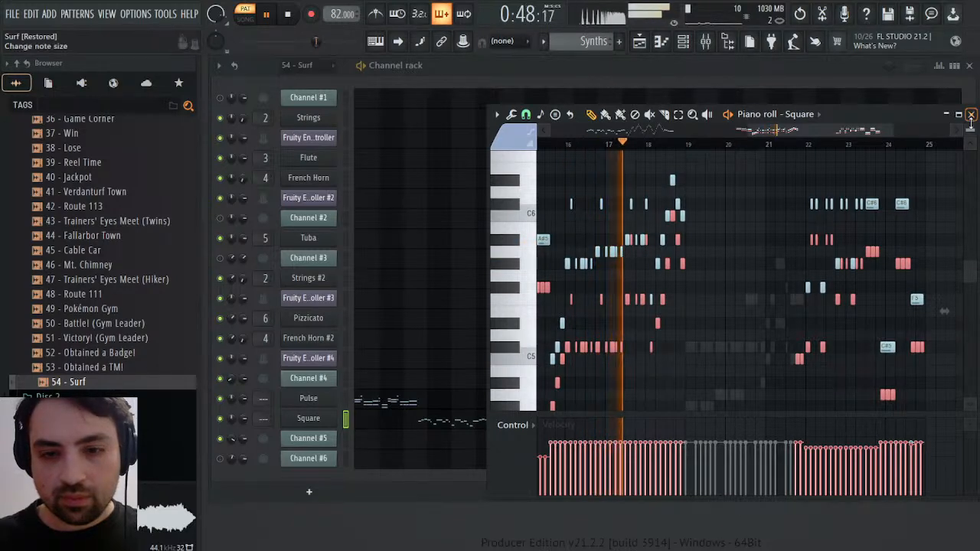
pyautogui.press('space')
pyautogui.hscroll(-3, 944, 311)
pyautogui.press('space')
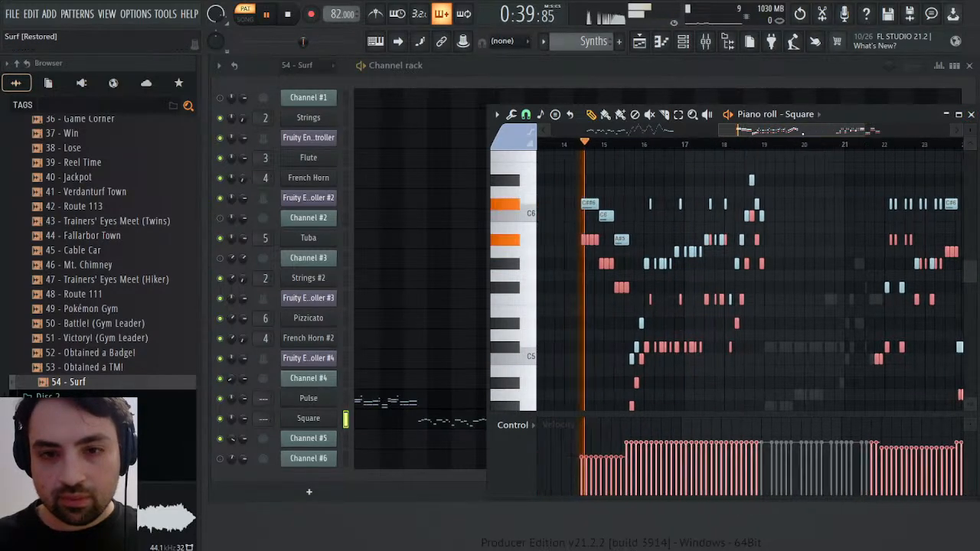
# Switch to the 54 - Surf pattern and audition the original arrangement at successive points from bar 17 to bar 22
pyautogui.scroll(1, 606, 43)
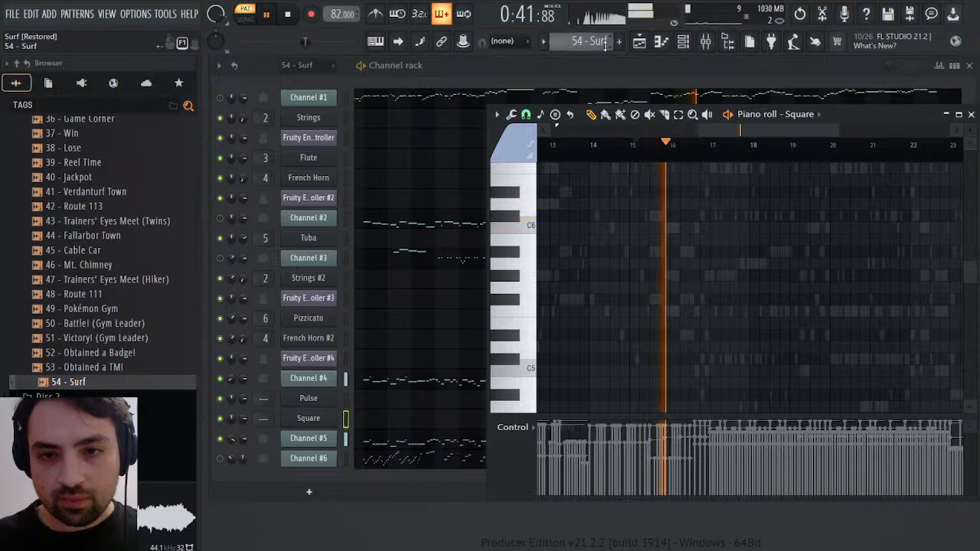
pyautogui.click(712, 150)
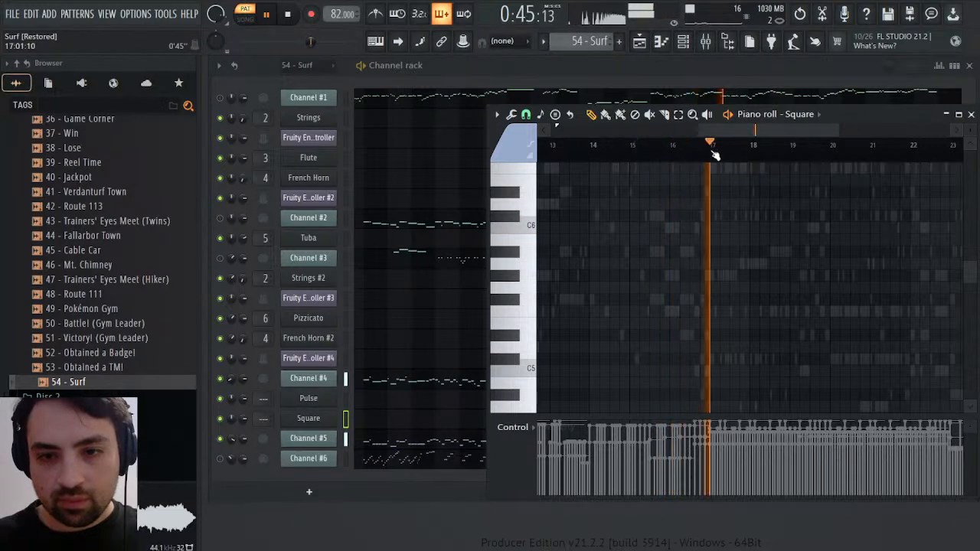
pyautogui.click(753, 147)
pyautogui.click(789, 147)
pyautogui.click(829, 148)
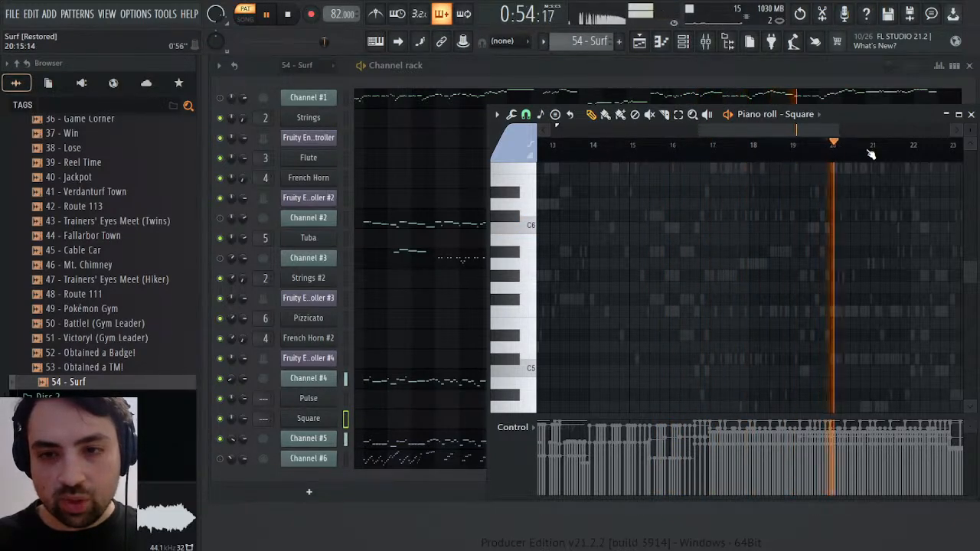
pyautogui.click(864, 148)
pyautogui.click(898, 148)
pyautogui.click(919, 148)
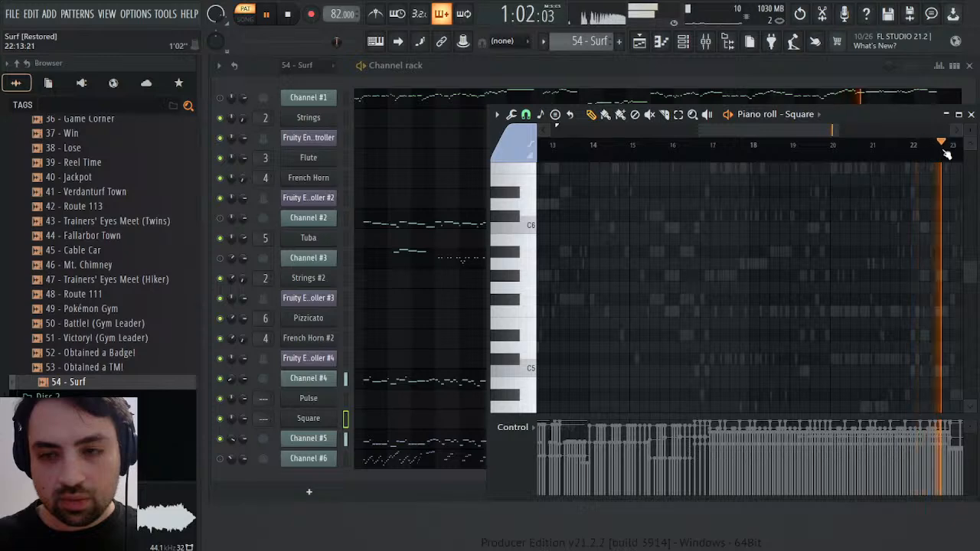
pyautogui.press('space')
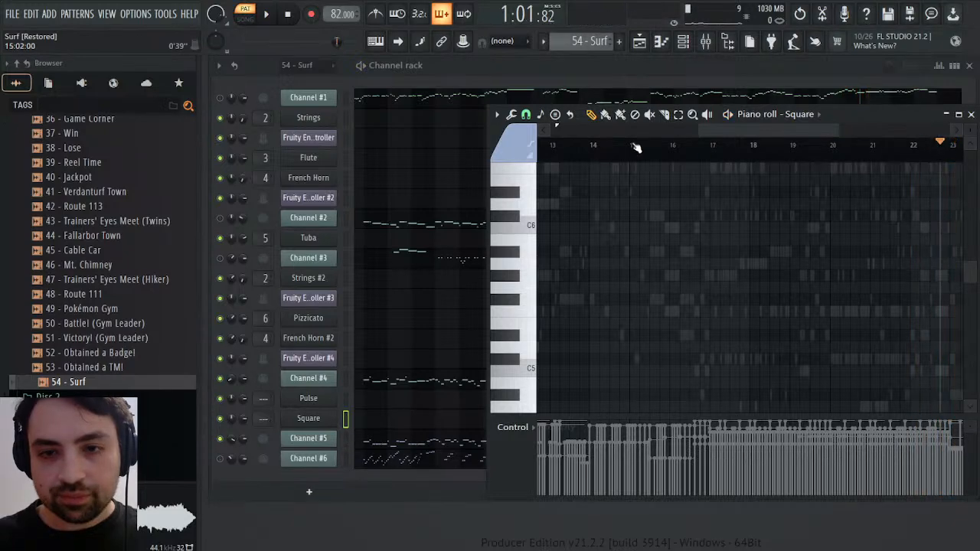
# Close the piano roll, show Channel #4's General MIDI patch events, and play the pattern to compare them with the sound
pyautogui.click(971, 115)
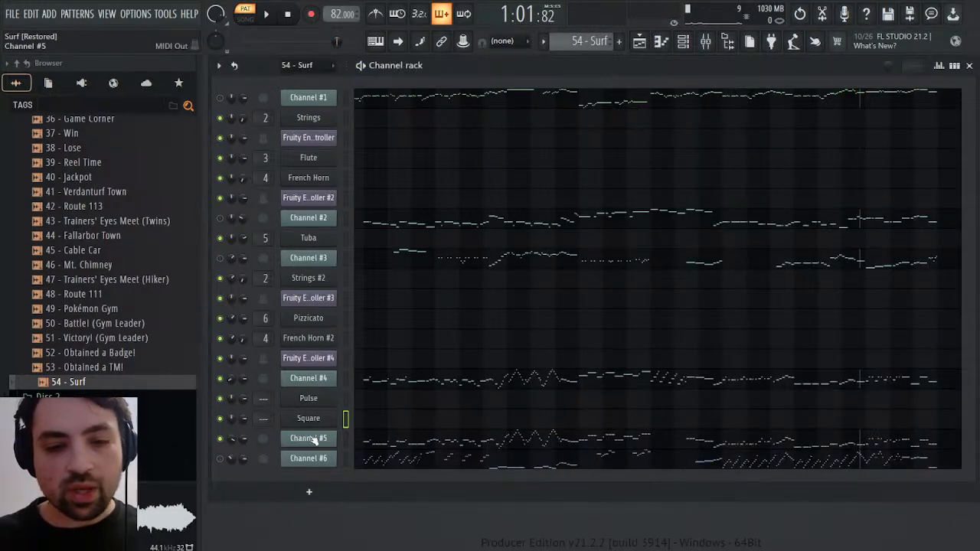
pyautogui.click(322, 383)
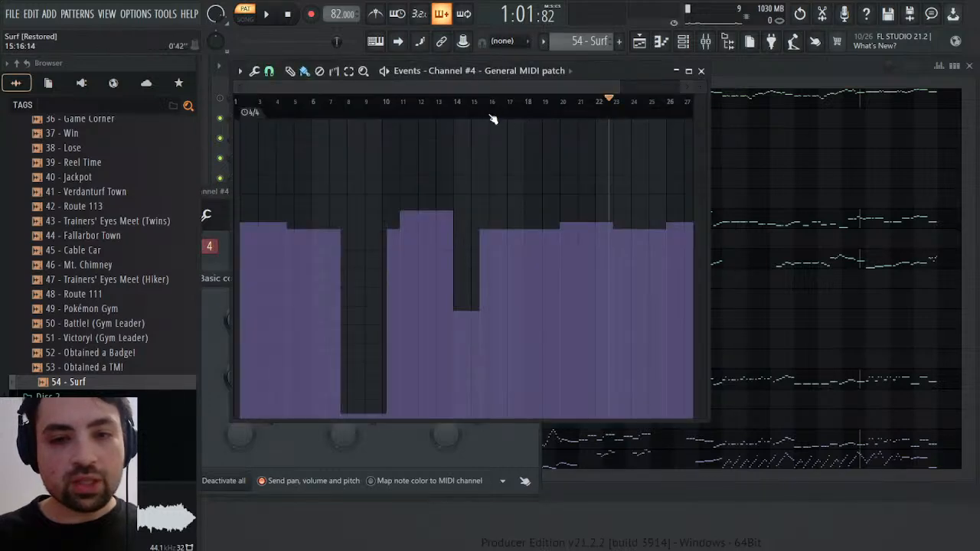
pyautogui.click(490, 105)
pyautogui.press('space')
pyautogui.moveTo(609, 71); pyautogui.dragTo(946, 57)
pyautogui.click(536, 193)
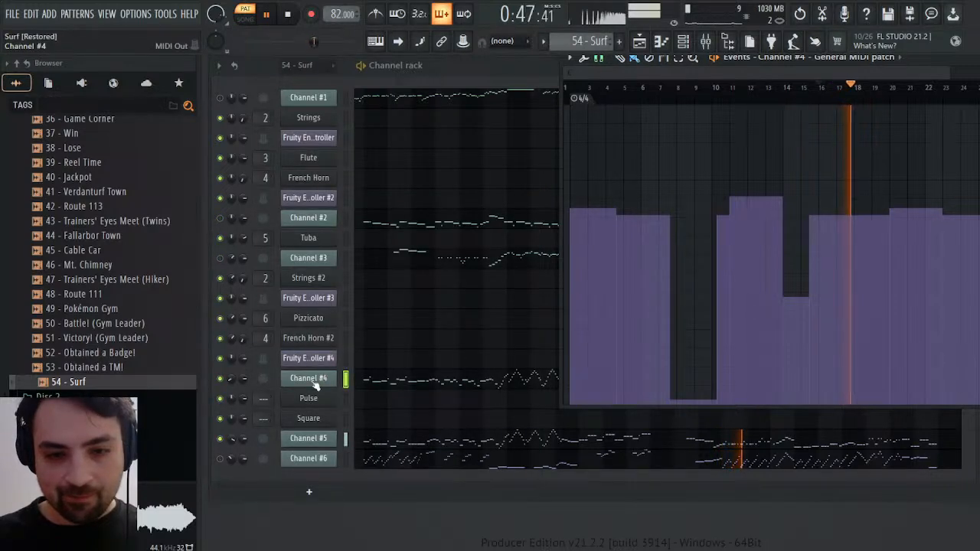
# Show Channel #5's General MIDI patch events and play them from bar 11 through the changes around bar 15
pyautogui.click(321, 437)
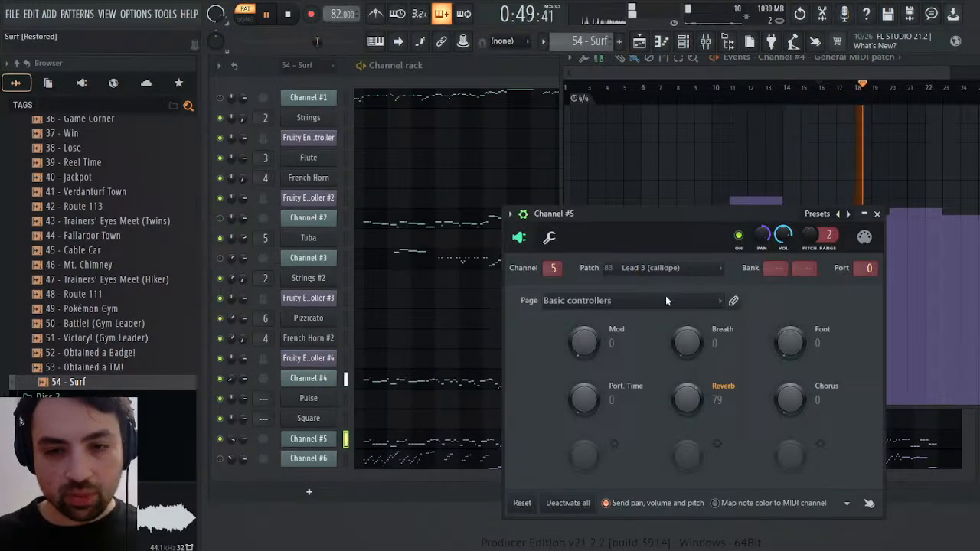
pyautogui.click(734, 94)
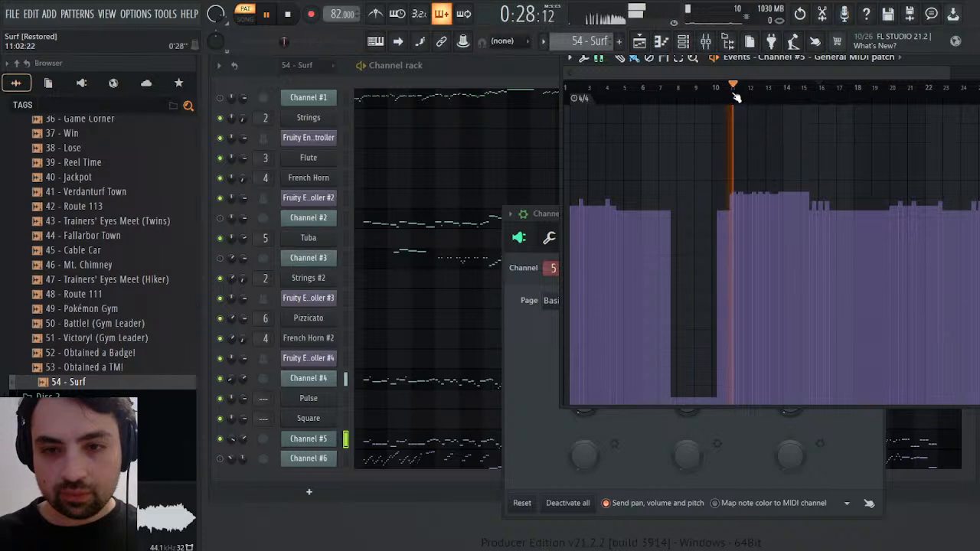
pyautogui.moveTo(764, 92); pyautogui.dragTo(812, 94)
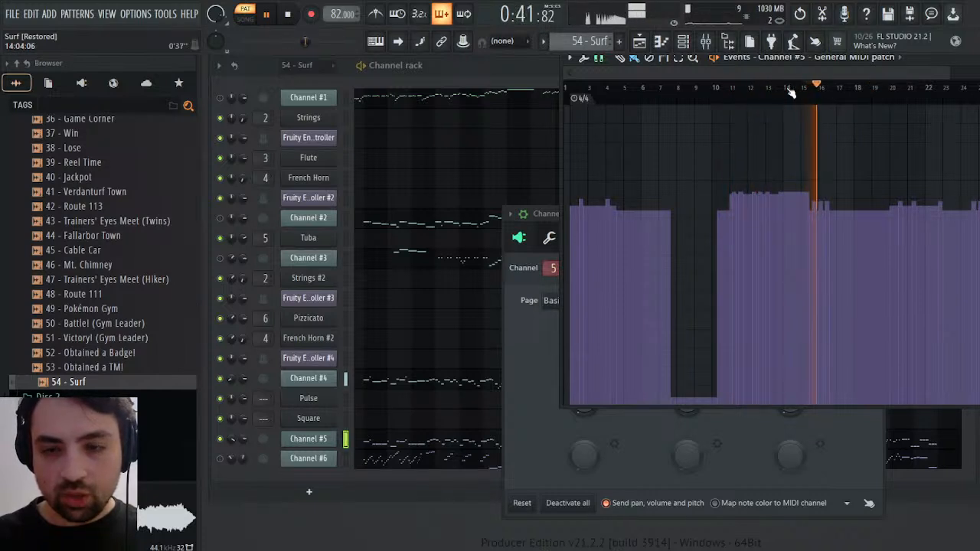
pyautogui.moveTo(578, 72); pyautogui.dragTo(752, 75)
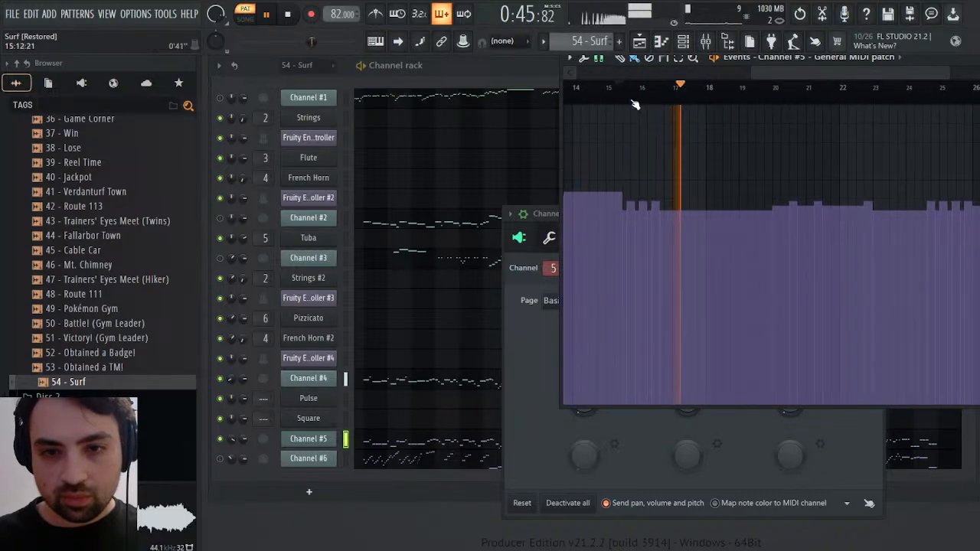
pyautogui.click(629, 95)
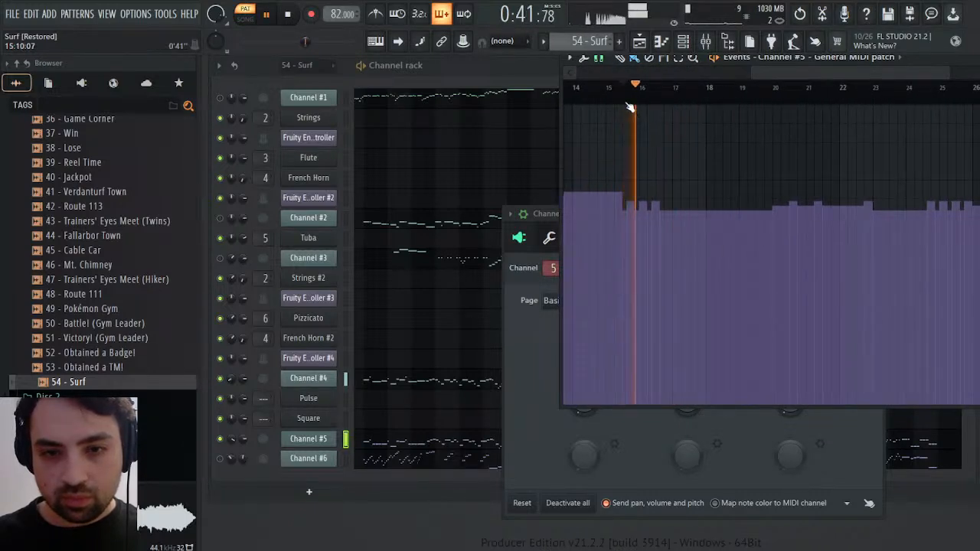
# Select and copy Channel #5's General MIDI patch events from the middle of bar 15 up to about bar 26
pyautogui.moveTo(624, 104); pyautogui.dragTo(973, 111)
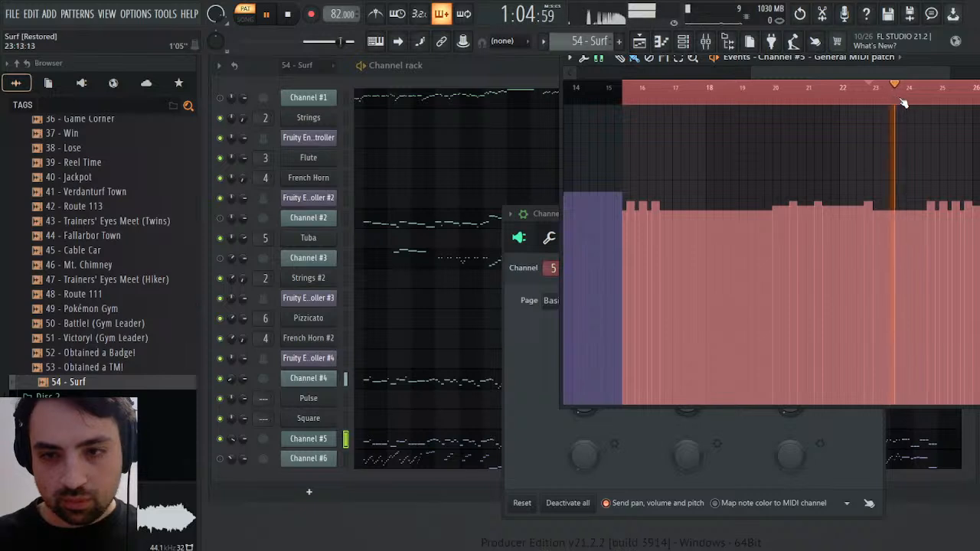
pyautogui.press('space')
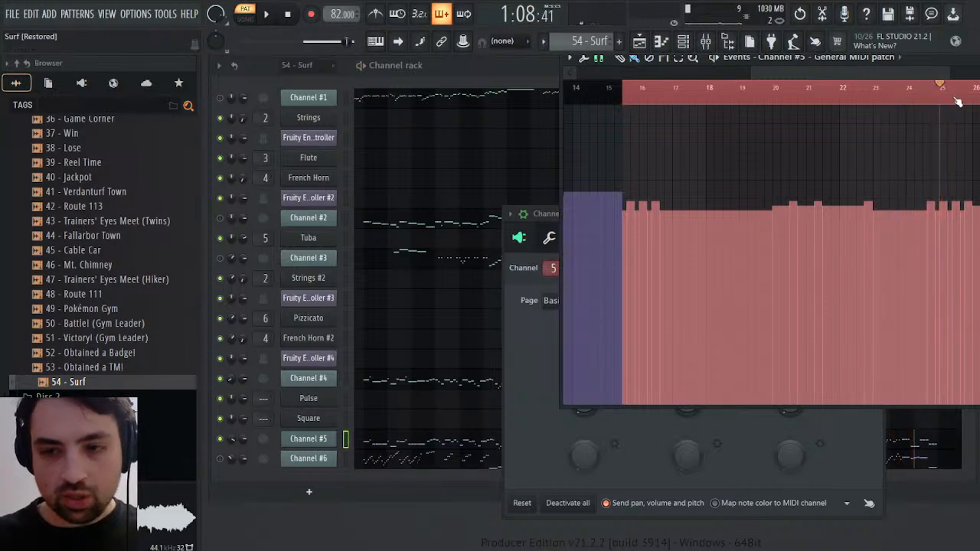
pyautogui.moveTo(975, 94); pyautogui.dragTo(625, 121)
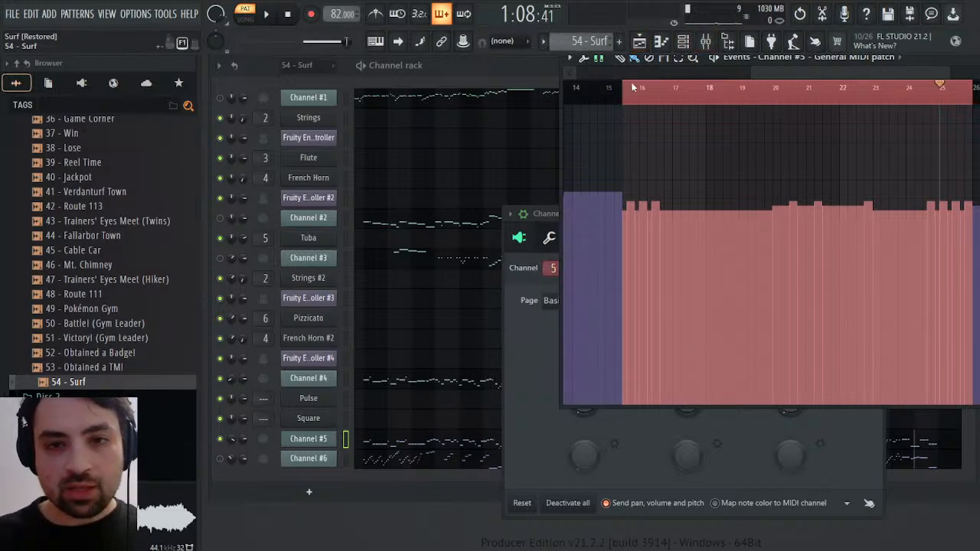
# In the Synths pattern, open the events for the attack time scale of Square's Operator 1 volume envelope
pyautogui.press('KP_Add')
pyautogui.click(309, 418)
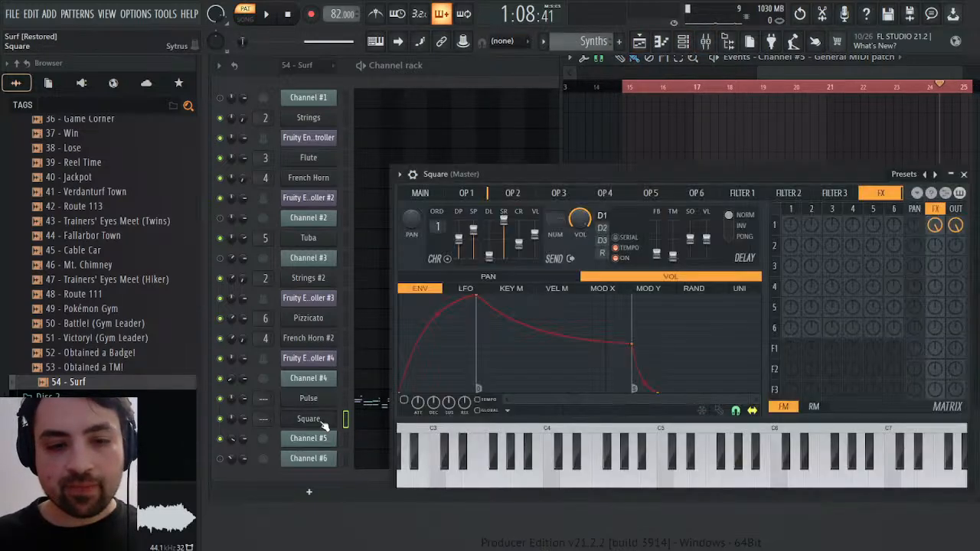
pyautogui.click(467, 193)
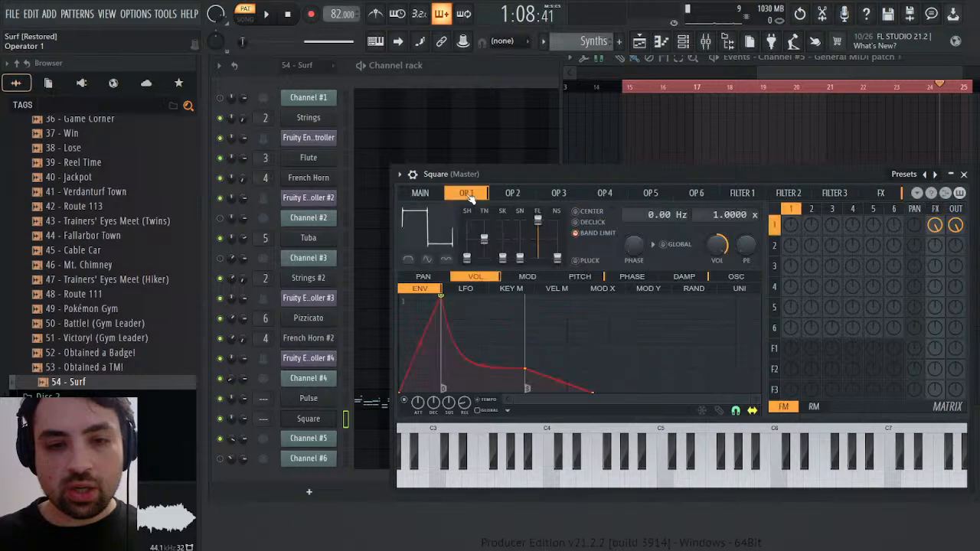
pyautogui.click(455, 365)
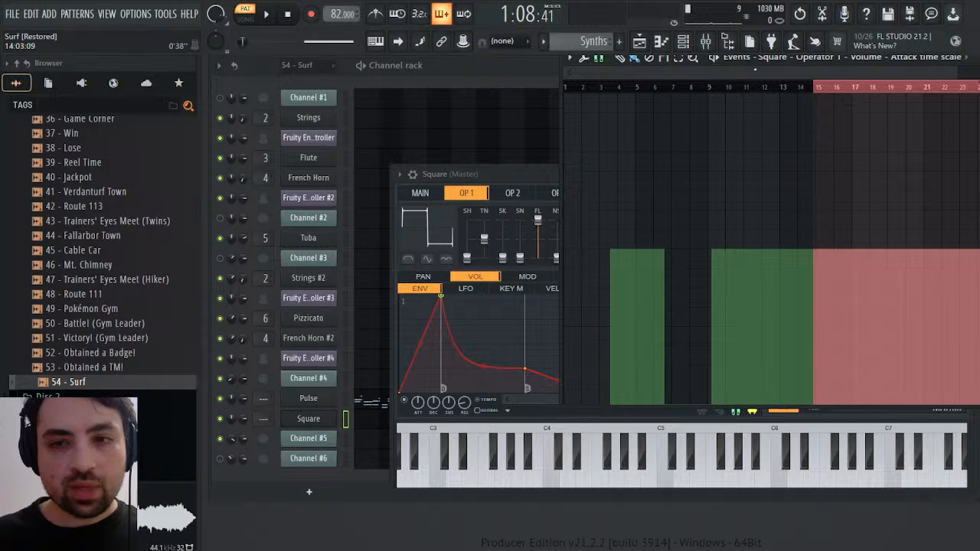
# Clear the event selection and play short passages around bar 14 to find where the Square phrase starts
pyautogui.moveTo(580, 72); pyautogui.dragTo(787, 73)
pyautogui.moveTo(957, 71); pyautogui.dragTo(843, 72)
pyautogui.click(678, 91)
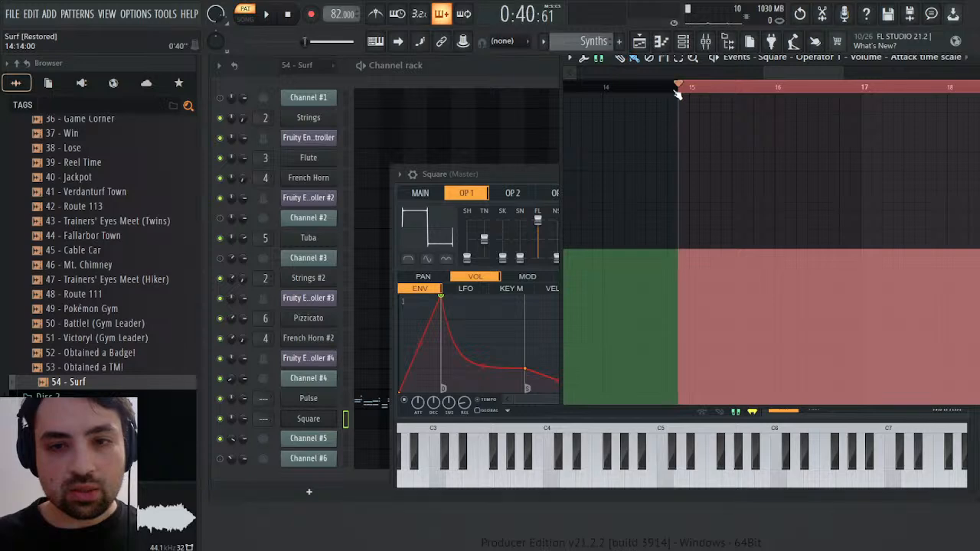
pyautogui.hotkey('ctrl', 'd')
pyautogui.press('space')
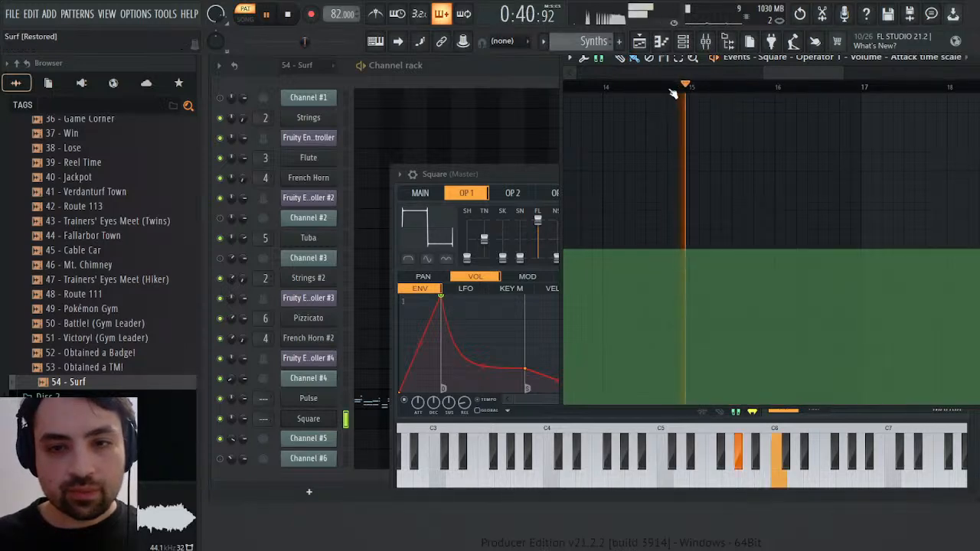
pyautogui.click(670, 90)
pyautogui.click(640, 90)
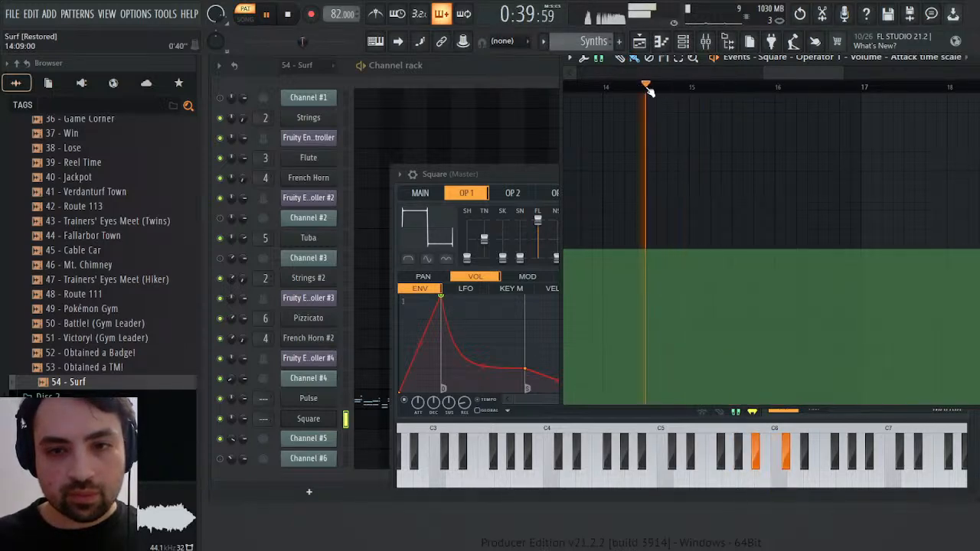
pyautogui.click(628, 90)
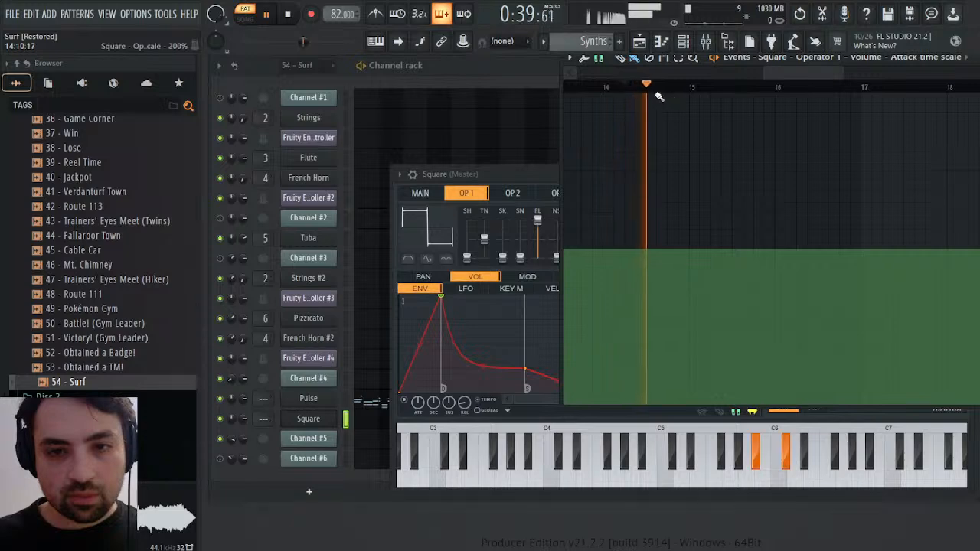
pyautogui.press('space')
pyautogui.click(649, 90)
pyautogui.press('space')
pyautogui.press('space')
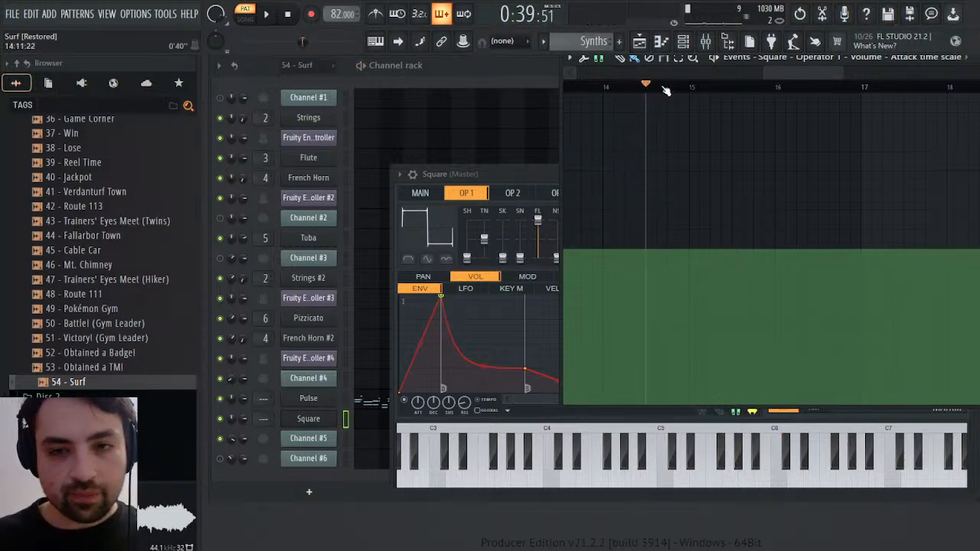
# Paste the copied patch events over Square's Operator 1 attack time scale events from mid-bar 14 to about bar 25
pyautogui.moveTo(650, 86); pyautogui.dragTo(979, 73)
pyautogui.moveTo(873, 73); pyautogui.dragTo(814, 74)
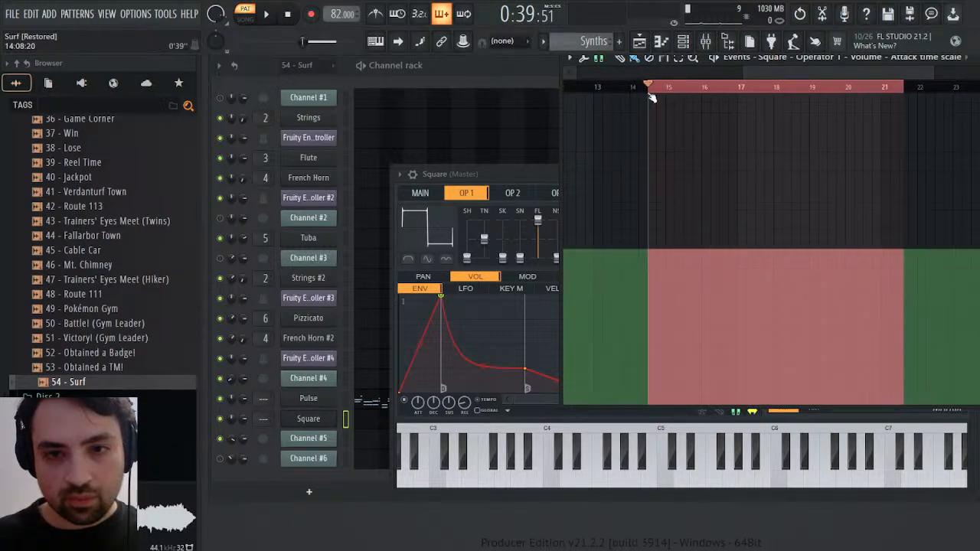
pyautogui.moveTo(651, 98); pyautogui.dragTo(976, 95)
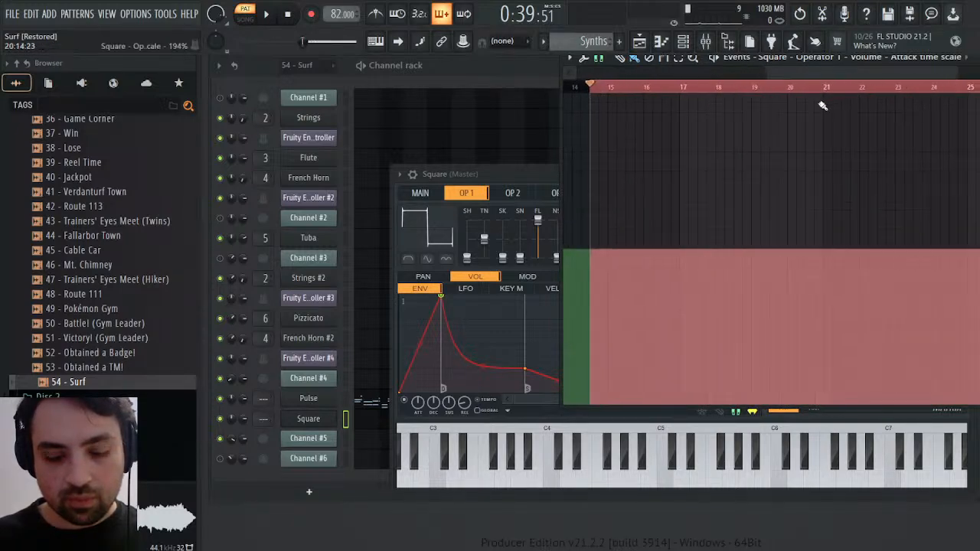
pyautogui.hotkey('ctrl', 'v')
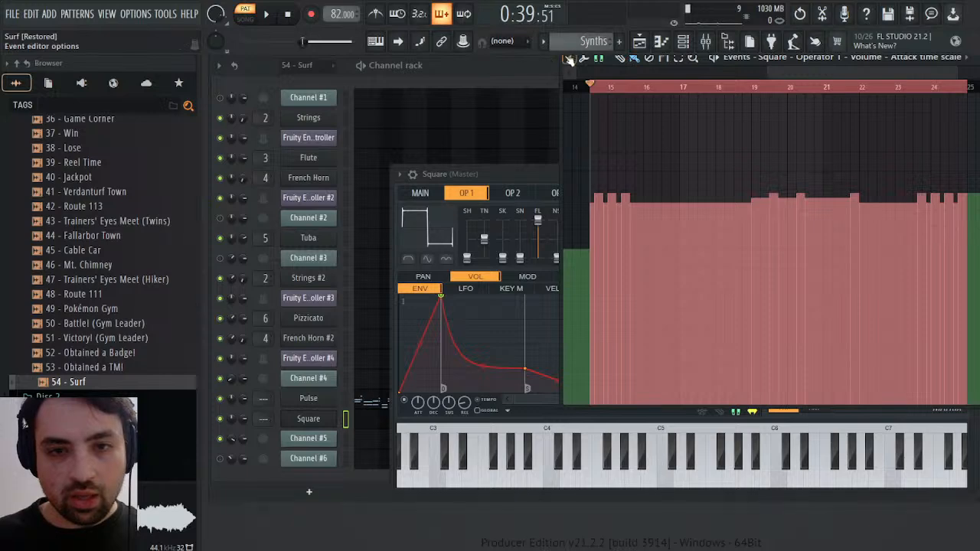
# Scale and invert the levels of the pasted attack time scale events, adjusting the multiplier and offset to widen their steps
pyautogui.moveTo(619, 74); pyautogui.dragTo(636, 76)
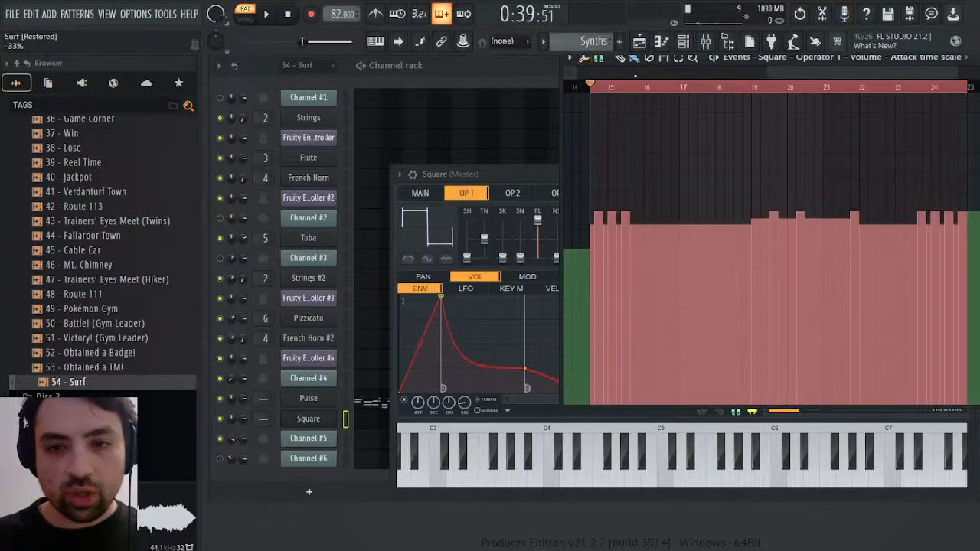
pyautogui.click(494, 364)
pyautogui.moveTo(526, 258); pyautogui.dragTo(525, 345)
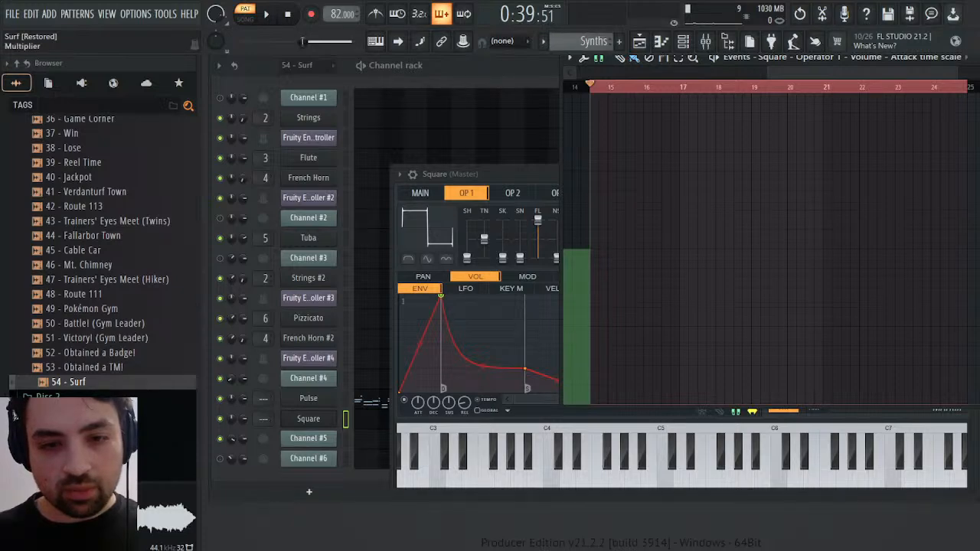
pyautogui.moveTo(525, 344)
pyautogui.mouseDown()
pyautogui.moveTo(525, 316)
pyautogui.moveTo(525, 345)
pyautogui.mouseUp()
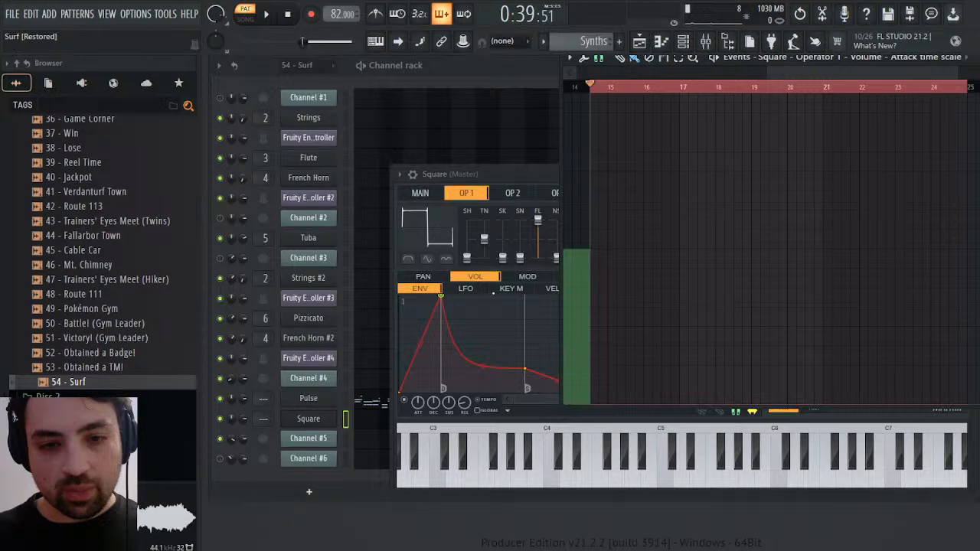
pyautogui.moveTo(525, 345)
pyautogui.mouseDown()
pyautogui.moveTo(525, 320)
pyautogui.moveTo(526, 333)
pyautogui.mouseUp()
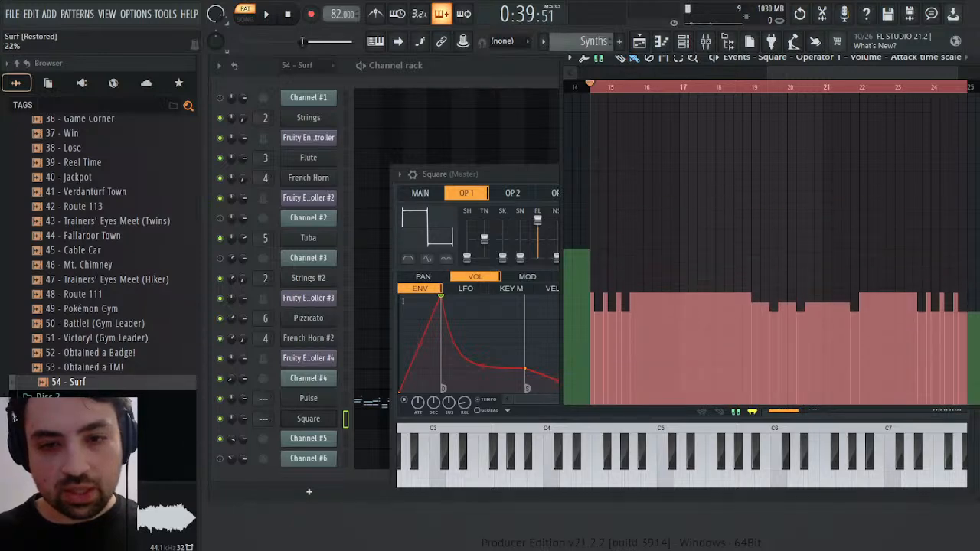
pyautogui.moveTo(441, 296); pyautogui.dragTo(441, 290)
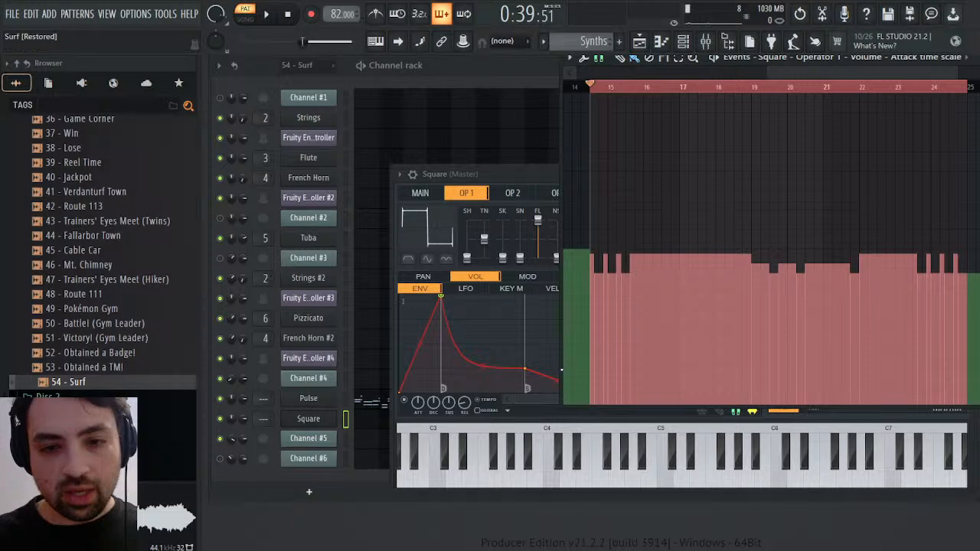
# Rescale the selected attack time scale events so the lowest steps reach zero and the highest match the level before bar 14
pyautogui.hotkey('alt', 'x')
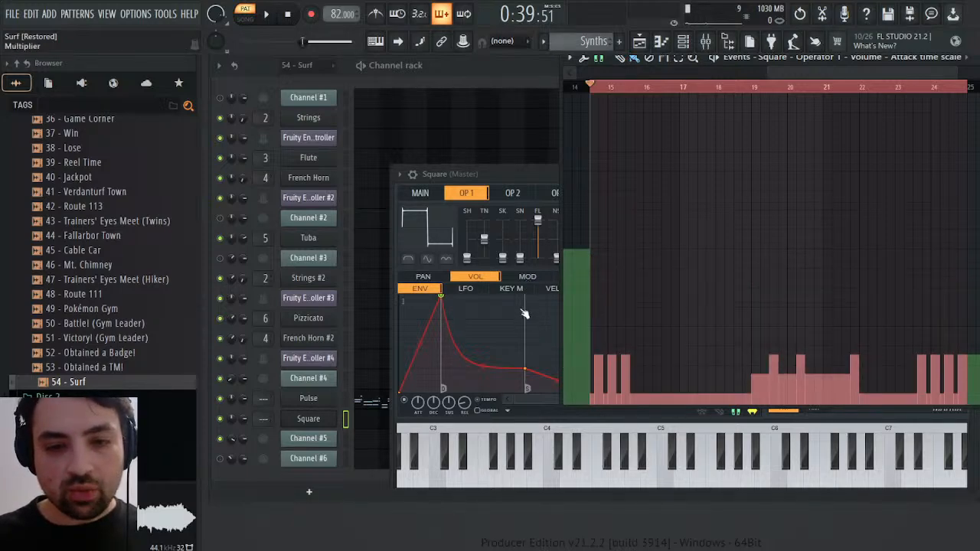
pyautogui.moveTo(525, 313); pyautogui.dragTo(524, 340)
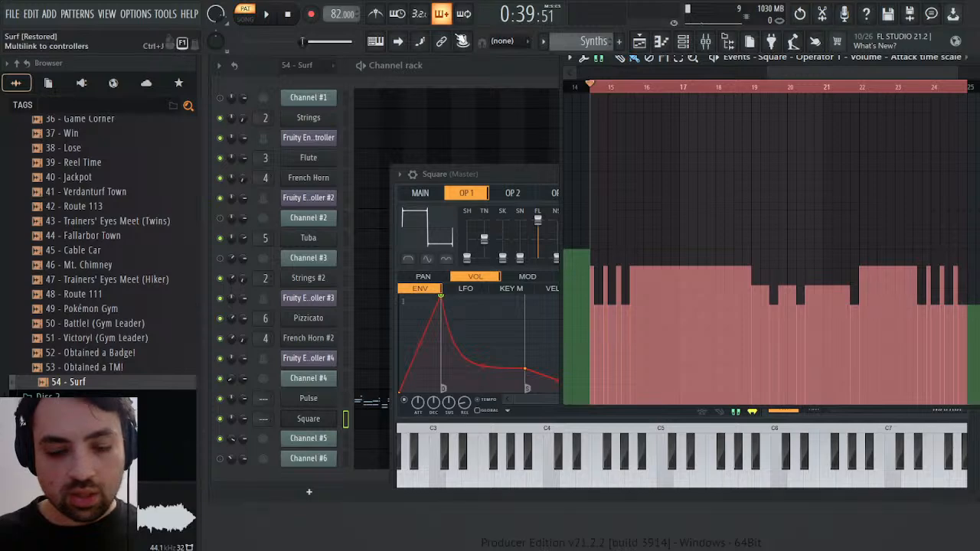
pyautogui.hotkey('ctrl', 'z')
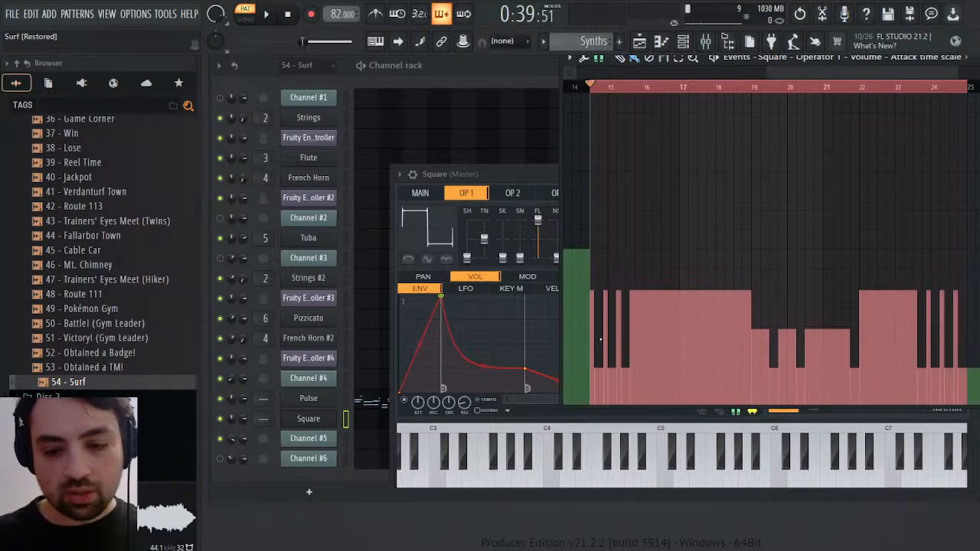
pyautogui.moveTo(604, 342); pyautogui.dragTo(600, 313)
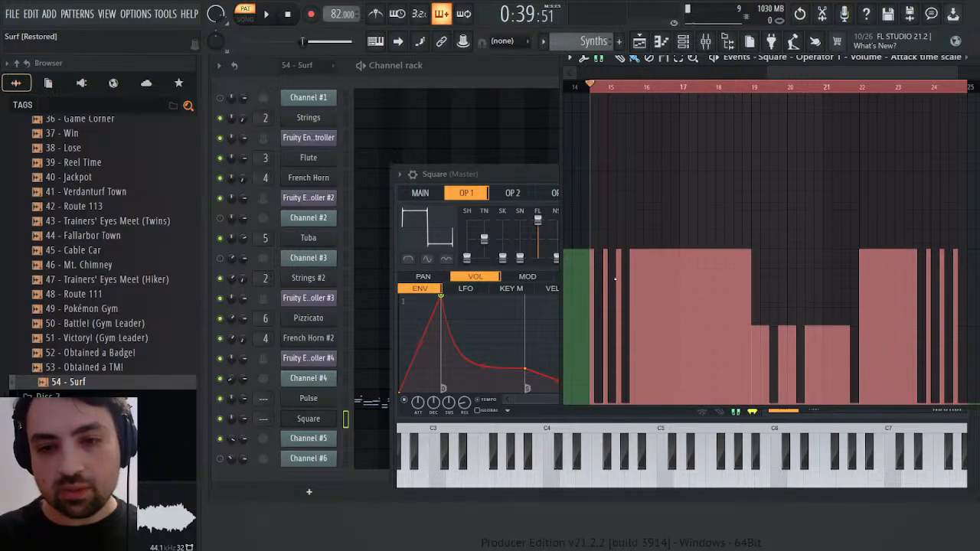
# Play the Square part from mid-bar 14 and bar 19, and clear the mid-level attack events between bar 19 and about bar 22
pyautogui.press('space')
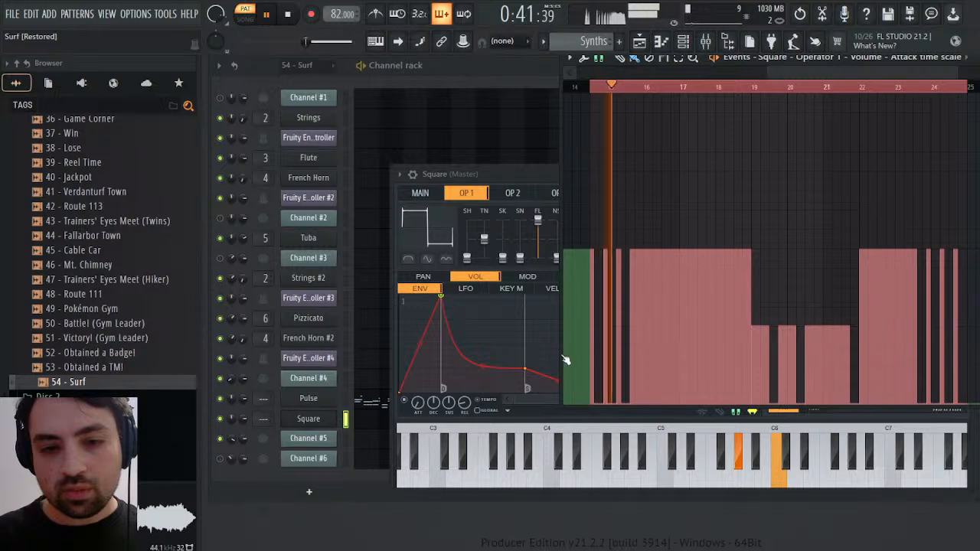
pyautogui.click(753, 86)
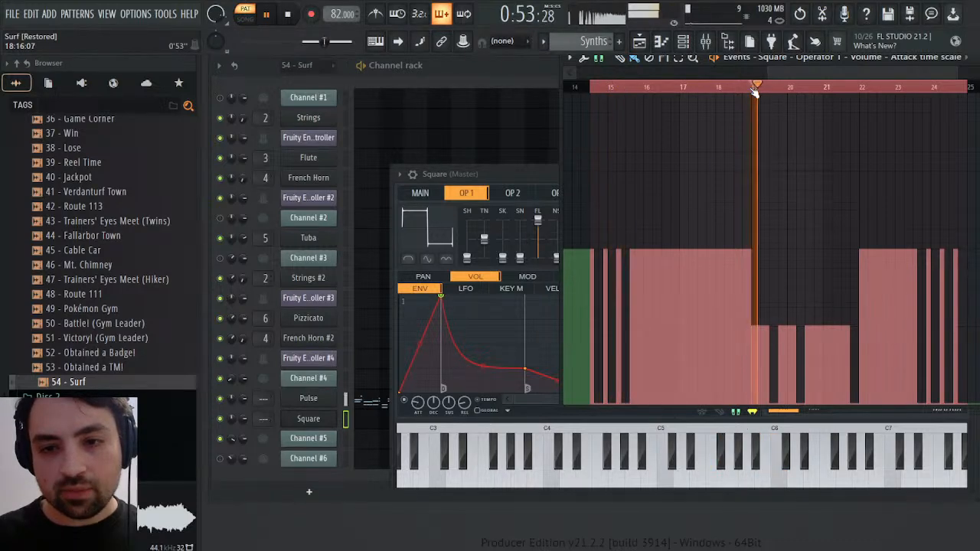
pyautogui.press('space')
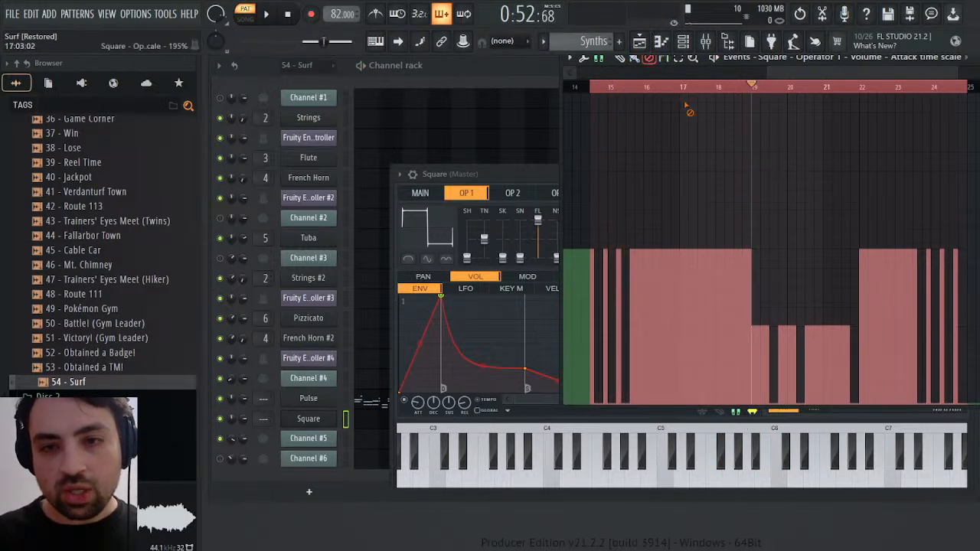
pyautogui.moveTo(720, 175); pyautogui.dragTo(885, 184)
# Play short passages between bars 19 and 24 to check the attack automation, and close the event editor and Square's window
pyautogui.press('space')
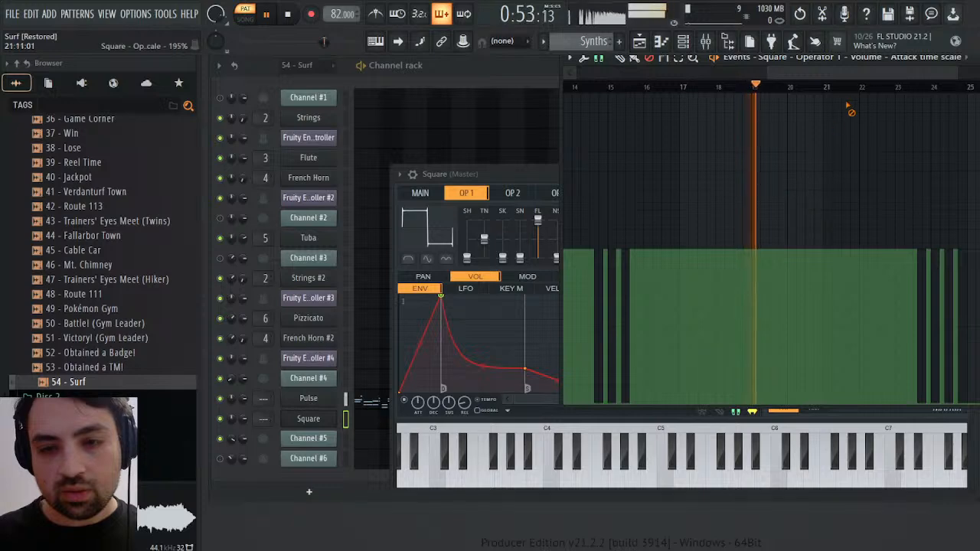
pyautogui.click(907, 86)
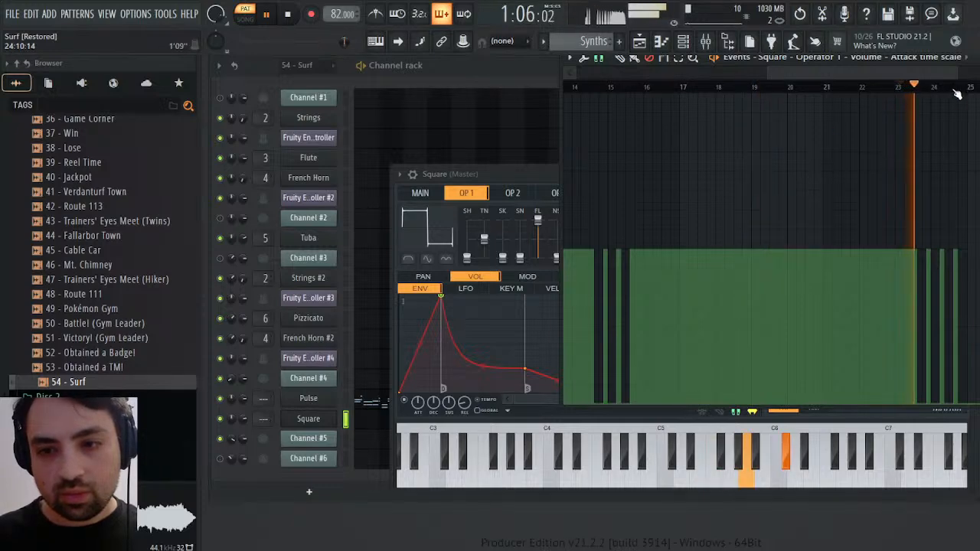
pyautogui.click(875, 87)
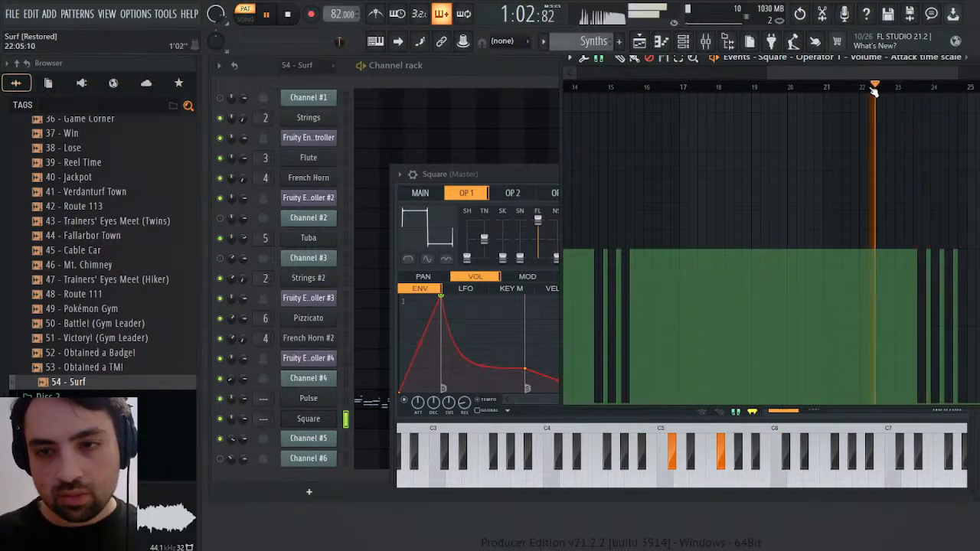
pyautogui.click(914, 87)
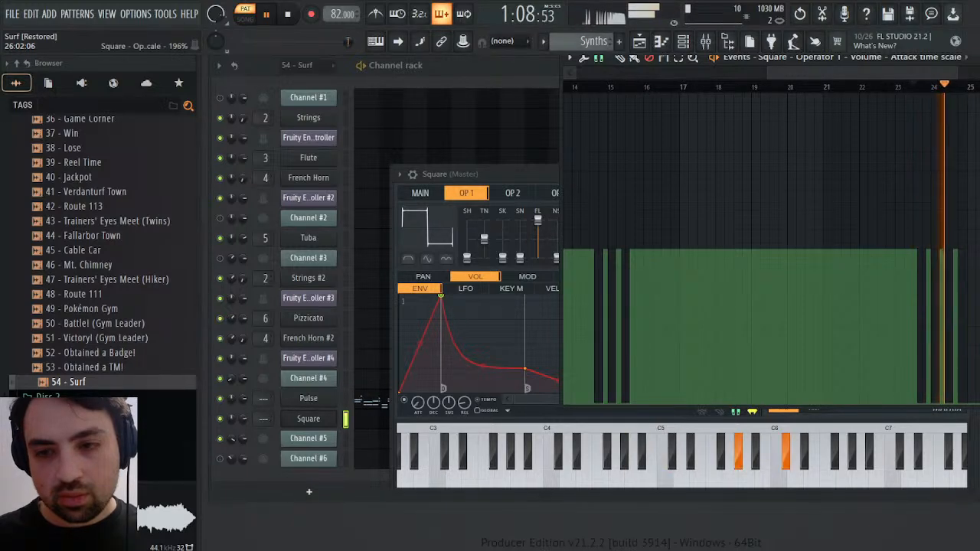
pyautogui.press('space')
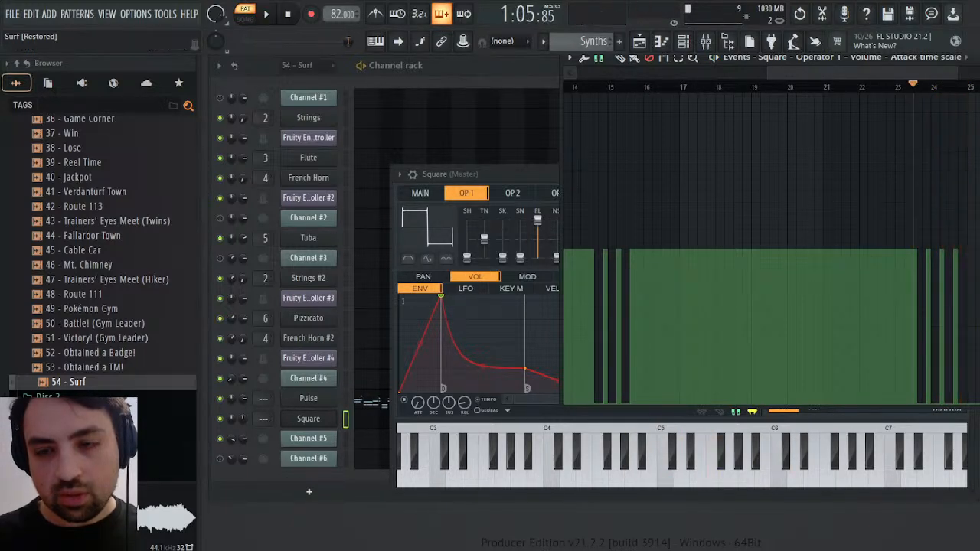
pyautogui.press('Escape')
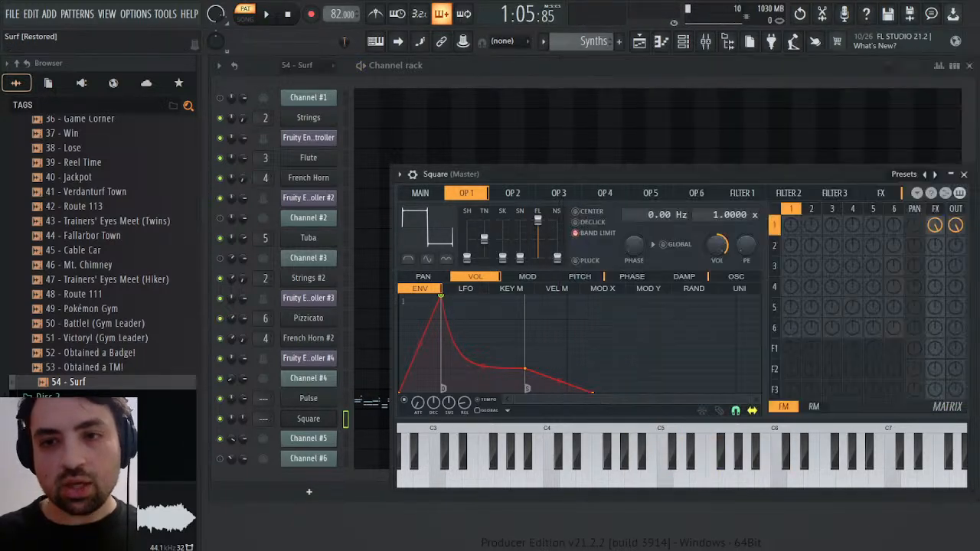
pyautogui.click(964, 174)
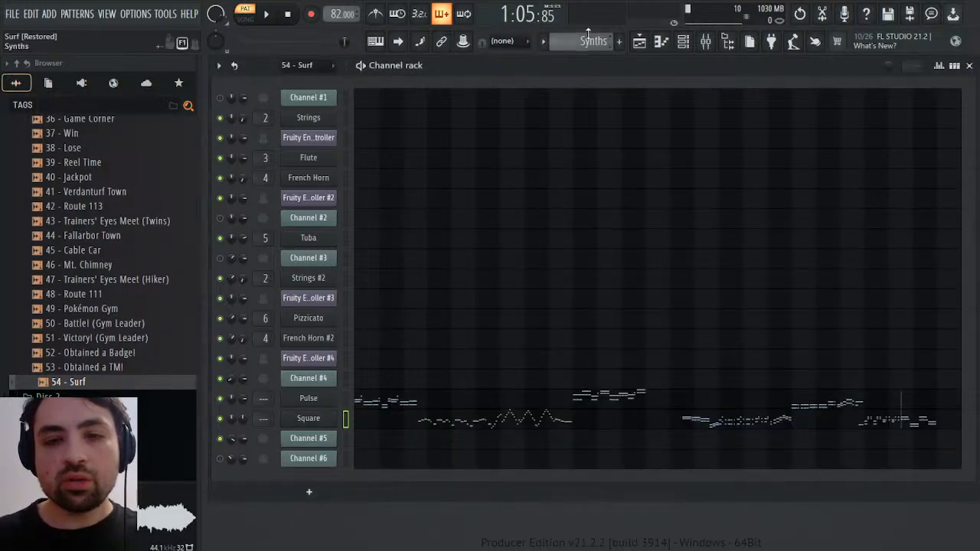
# In the 54 - Surf pattern, open Channel #5's channel volume events and play from about bar 10
pyautogui.scroll(2, 595, 44)
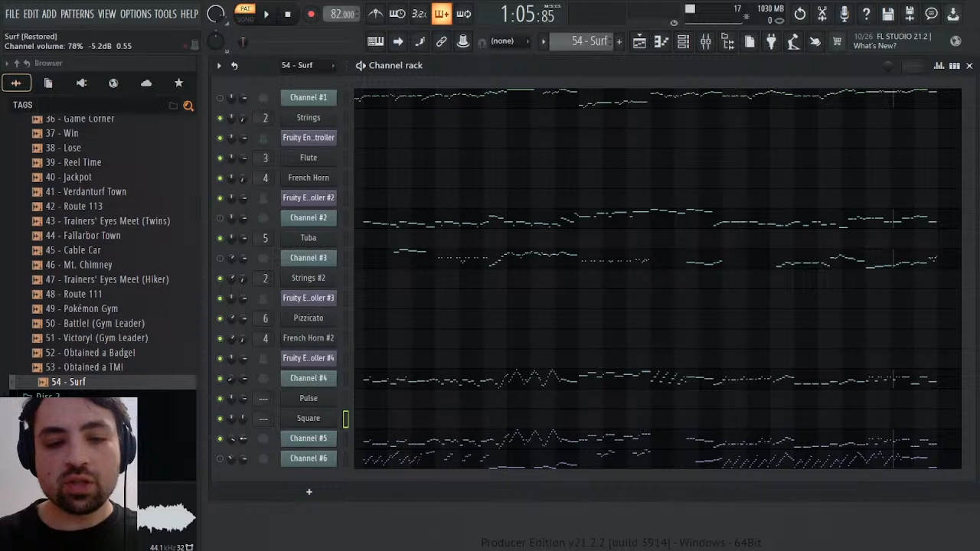
pyautogui.click(264, 376)
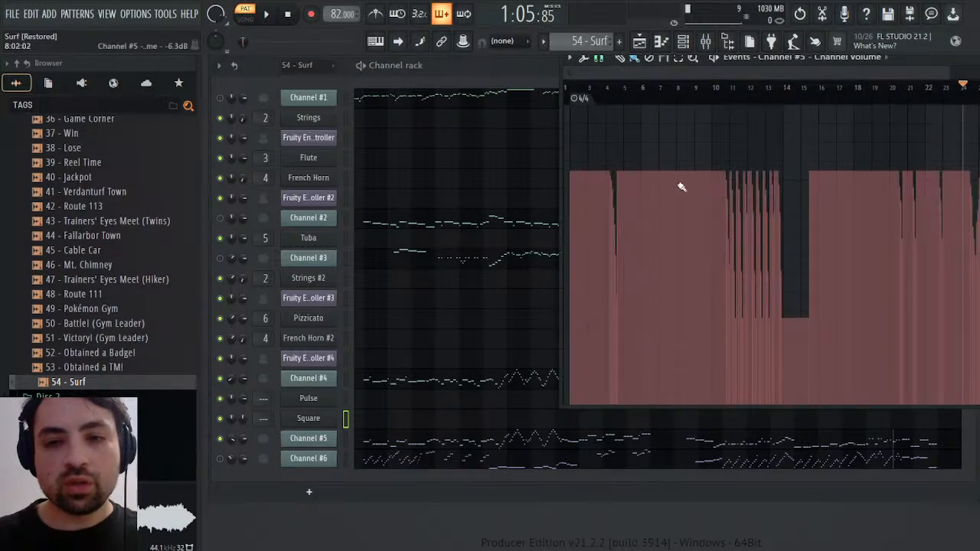
pyautogui.click(613, 100)
pyautogui.click(724, 95)
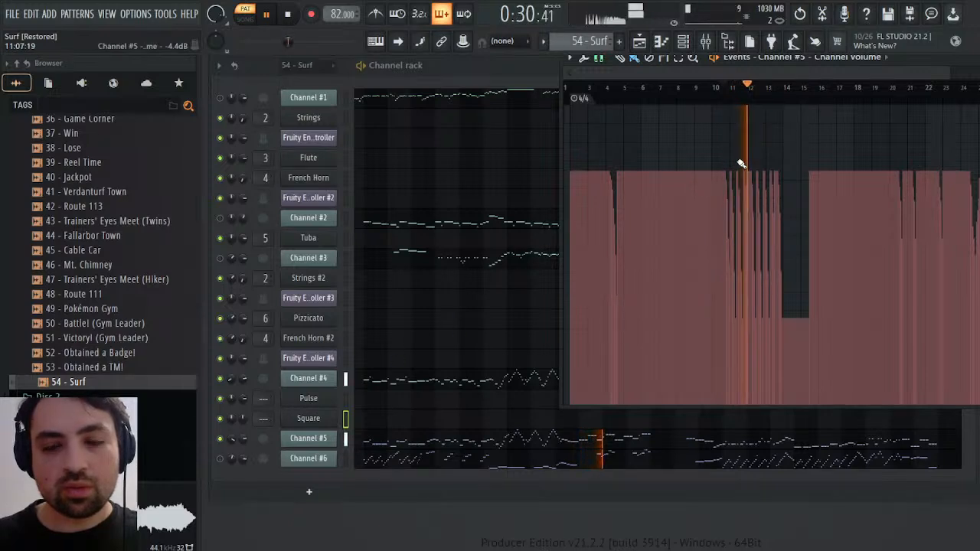
# Compare the channel volume events of Channel #4 and Channel #5 during playback of bars 11 to 14
pyautogui.rightClick(244, 379)
pyautogui.click(275, 382)
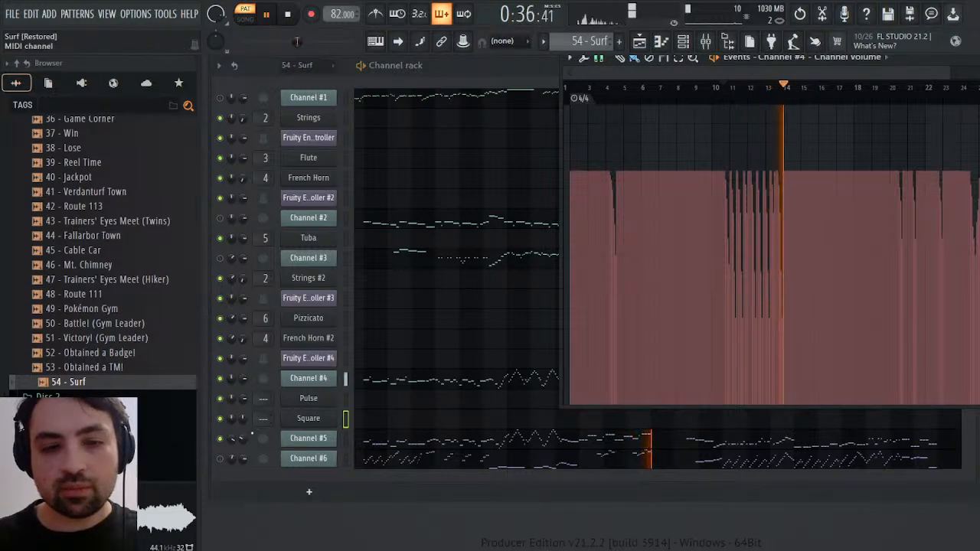
pyautogui.rightClick(250, 435)
pyautogui.click(283, 369)
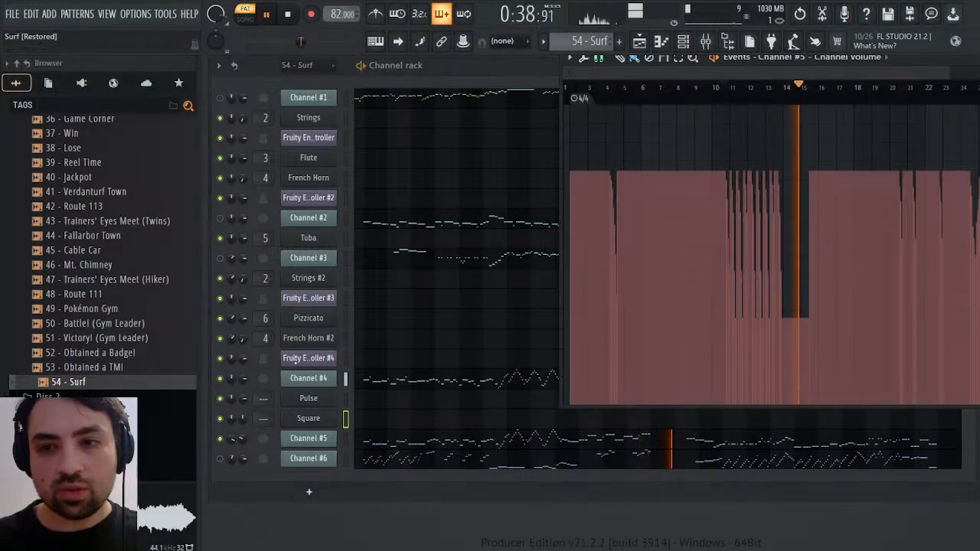
pyautogui.press('space')
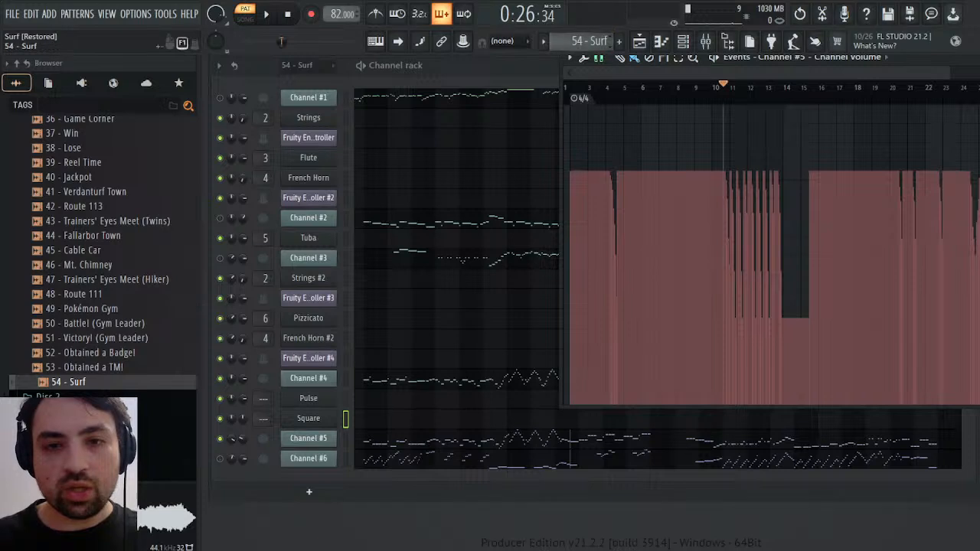
pyautogui.click(598, 86)
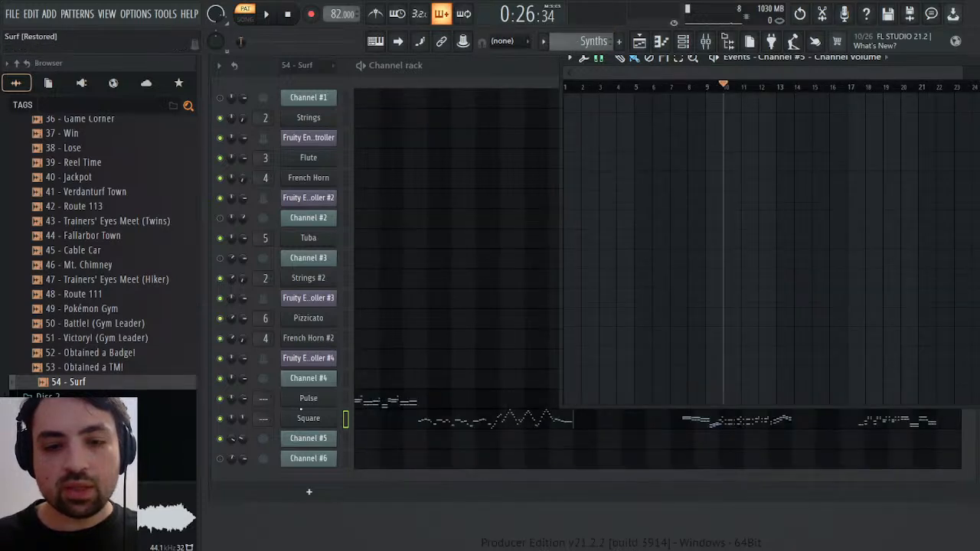
pyautogui.click(244, 399)
pyautogui.click(293, 375)
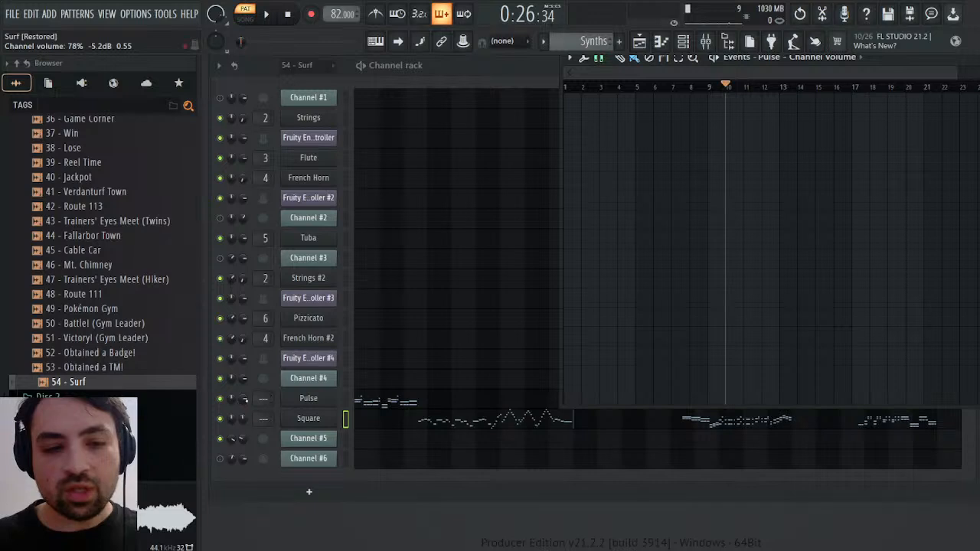
# In the 54 - Surf pattern, open Channel #4's channel volume events and copy them
pyautogui.scroll(1, 608, 41)
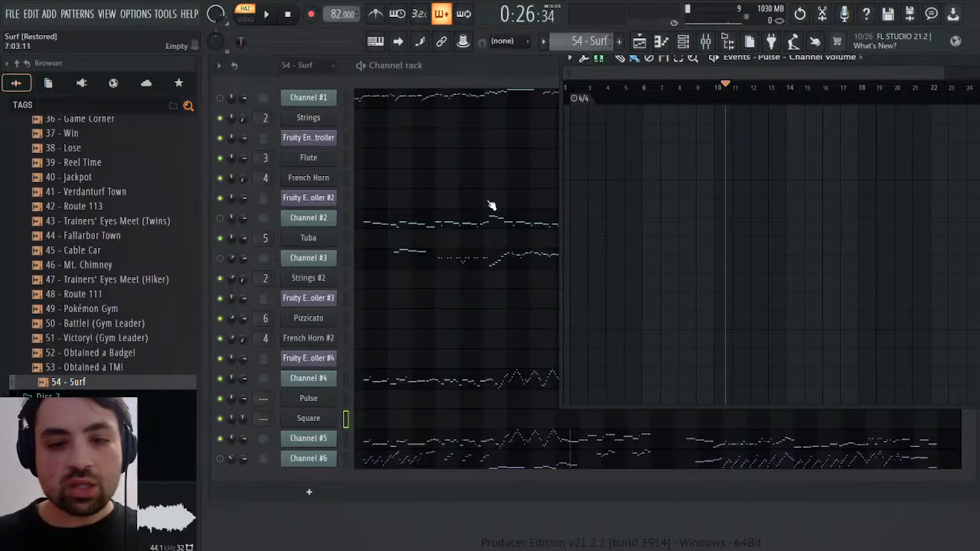
pyautogui.rightClick(244, 380)
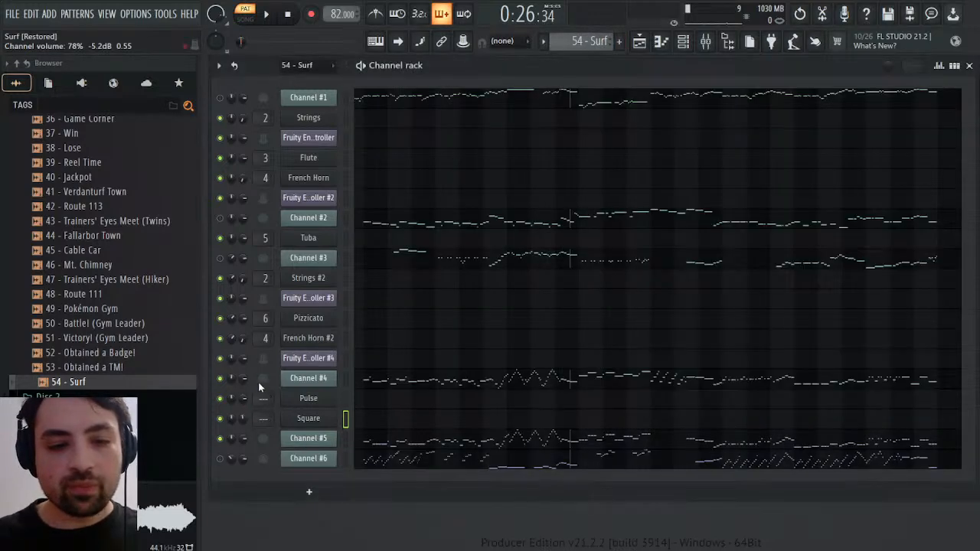
pyautogui.click(271, 369)
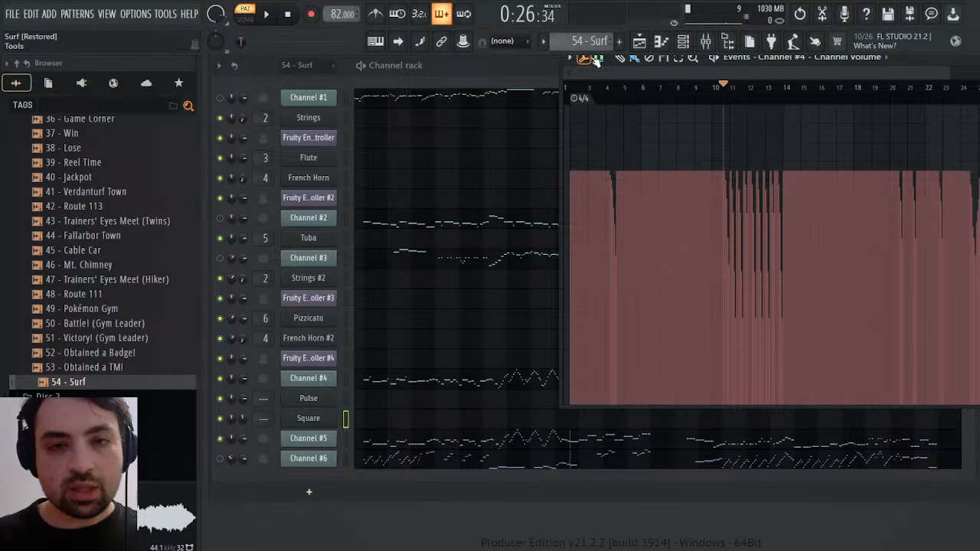
# In the Synths pattern, open the channel volume events of the Pulse channel
pyautogui.scroll(-1, 611, 40)
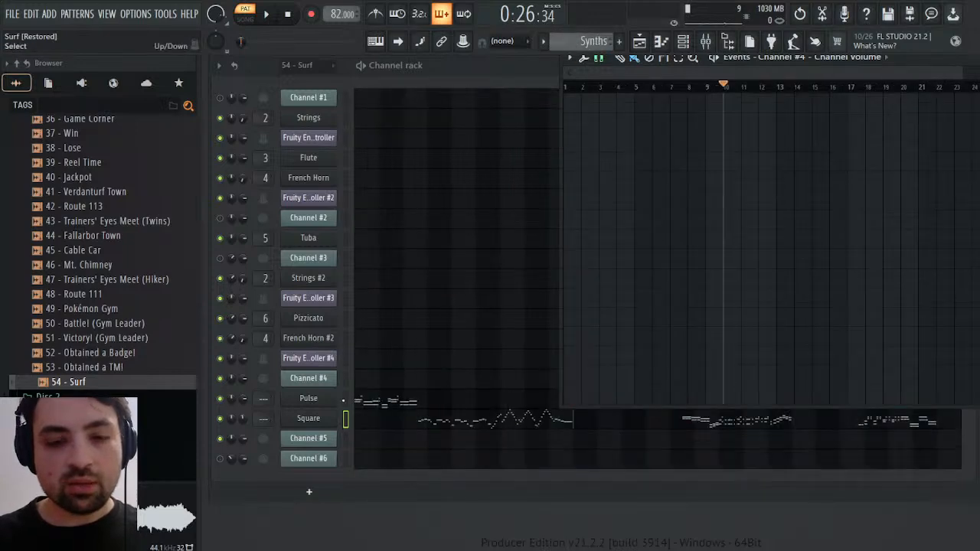
pyautogui.click(256, 400)
pyautogui.click(279, 359)
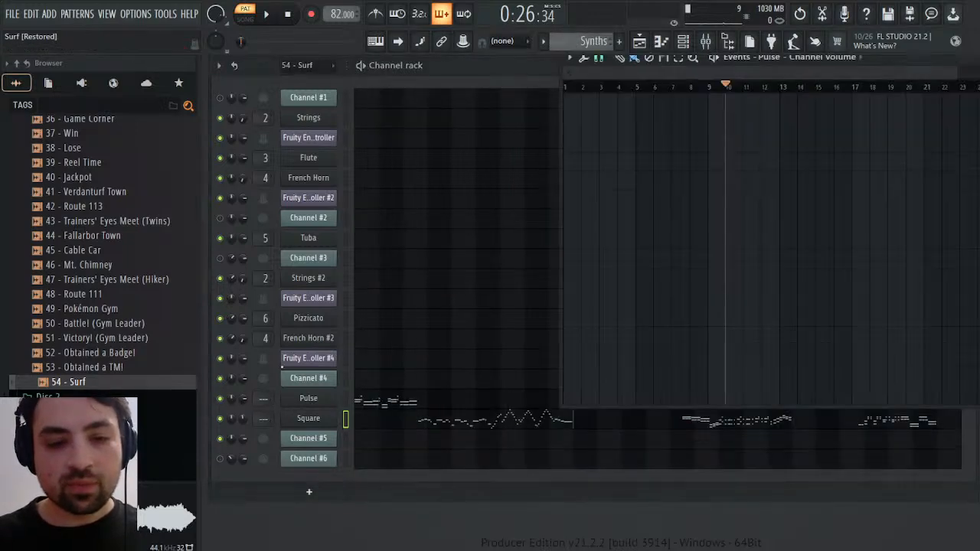
pyautogui.hotkey('ctrl', 'v')
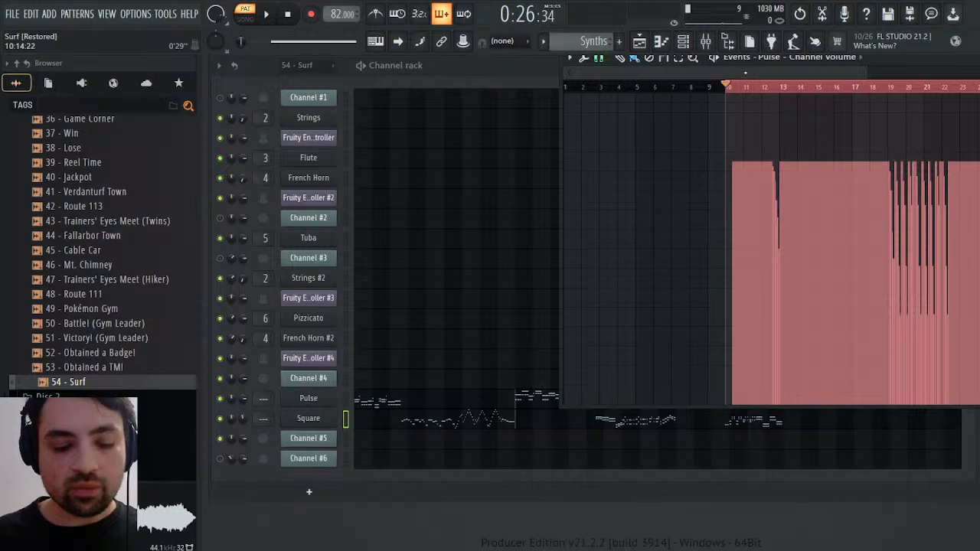
pyautogui.hotkey('ctrl', 'z')
pyautogui.moveTo(726, 88); pyautogui.dragTo(440, 98)
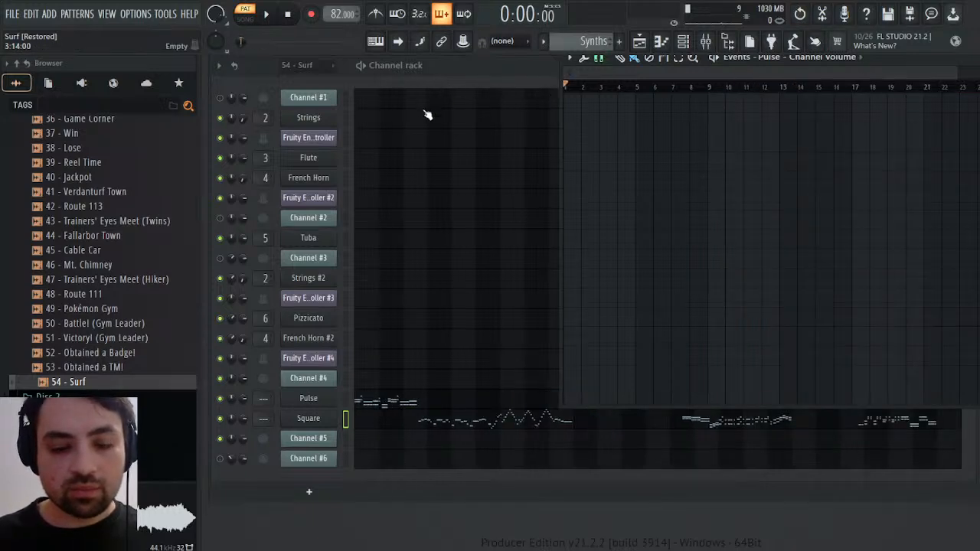
pyautogui.hotkey('ctrl', 'v')
pyautogui.click(570, 91)
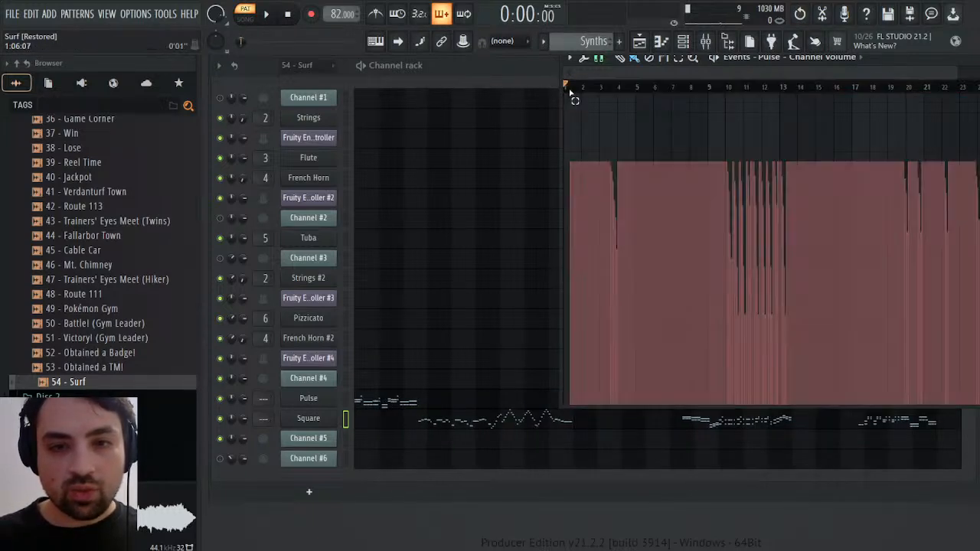
pyautogui.hotkey('ctrl', 'Delete')
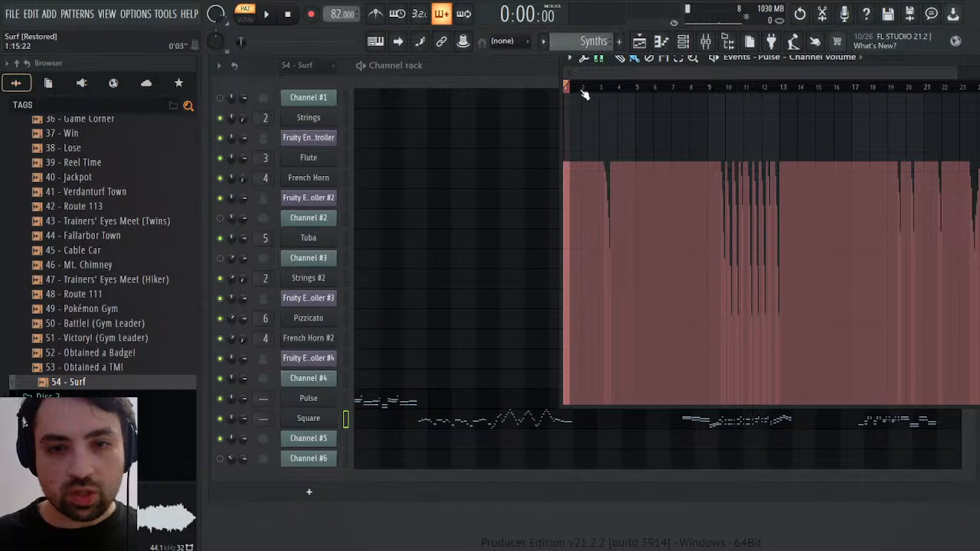
# Play the Synths pattern from bar 2 and around bars 9 to 11, clearing Pulse's volume dip just before bar 10
pyautogui.click(596, 88)
pyautogui.press('space')
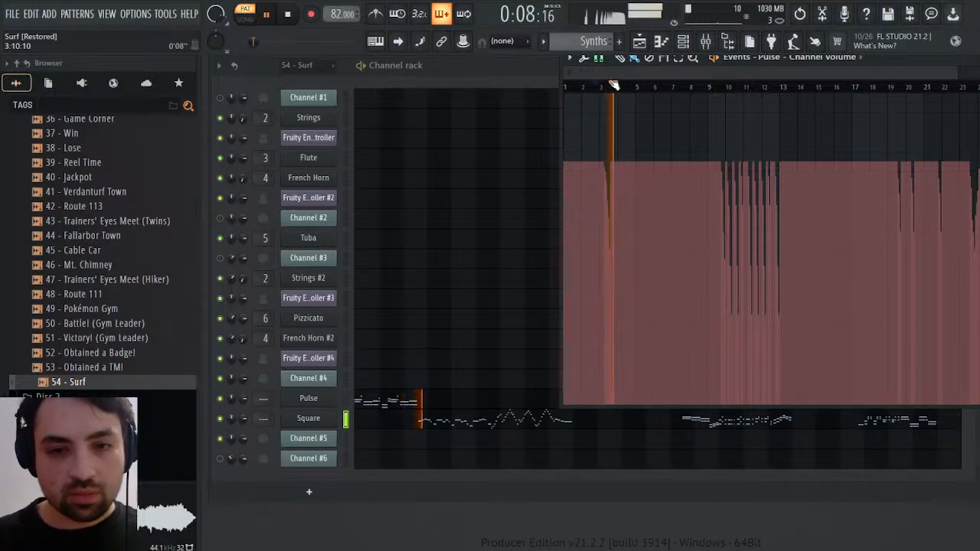
pyautogui.click(720, 87)
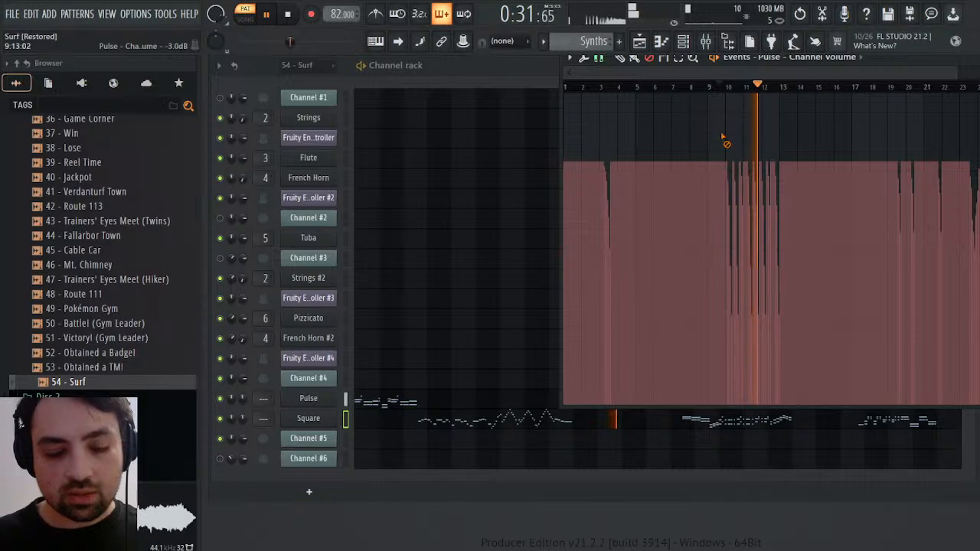
pyautogui.click(729, 85)
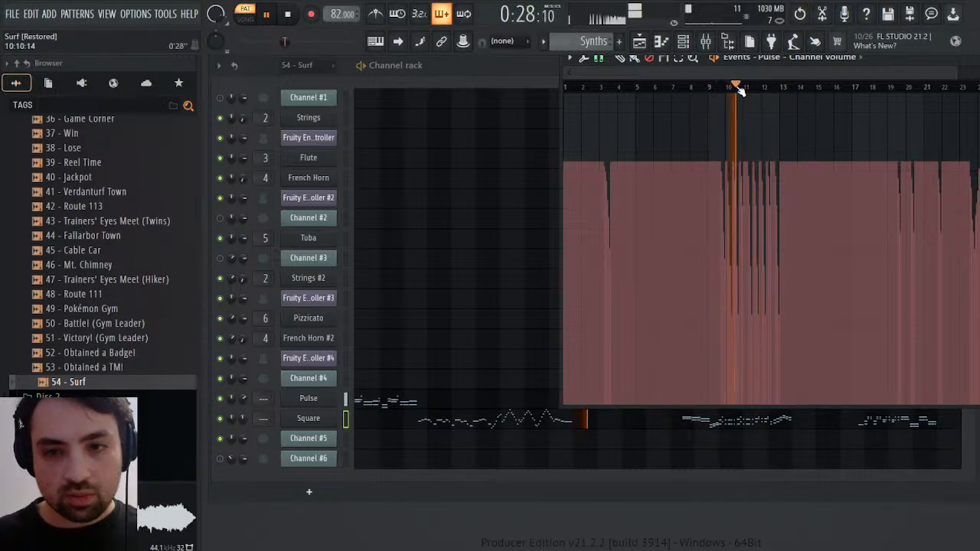
pyautogui.click(718, 86)
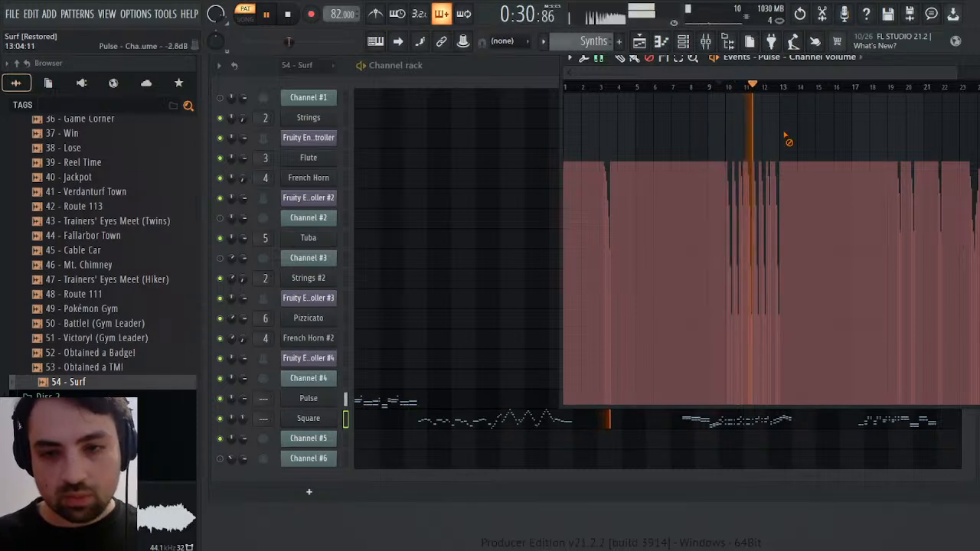
# Play the Synths pattern around bars 12, 19, 21 and 23 to check Pulse's remaining volume dips
pyautogui.click(775, 86)
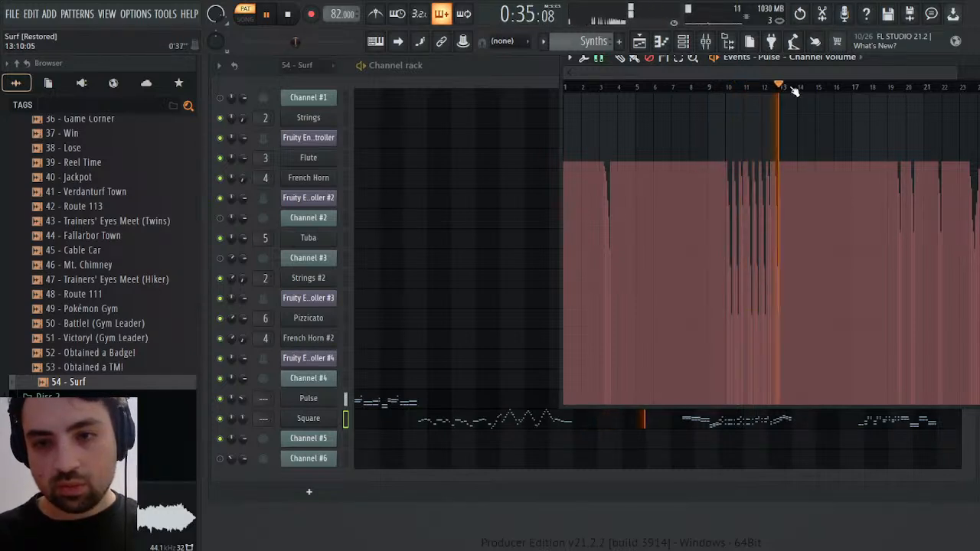
pyautogui.click(893, 87)
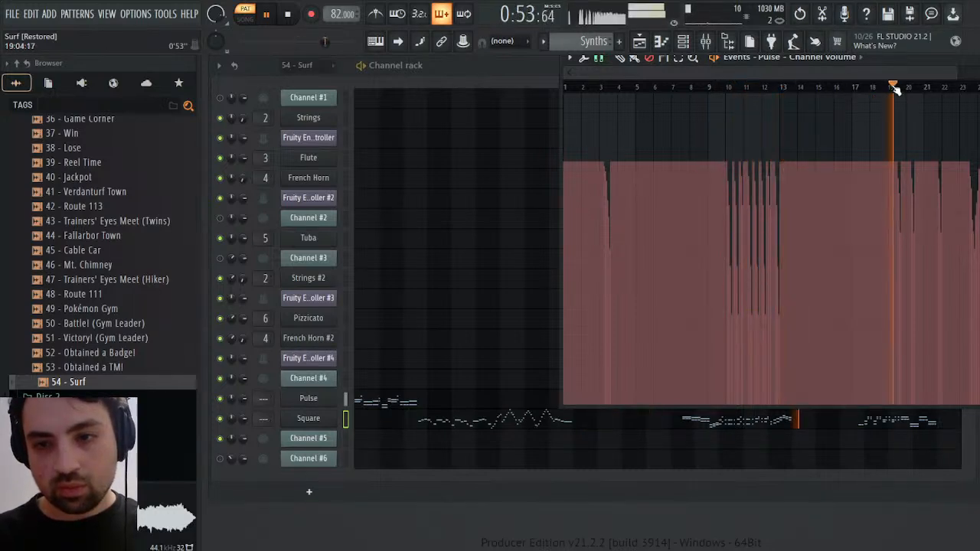
pyautogui.click(941, 87)
pyautogui.click(940, 86)
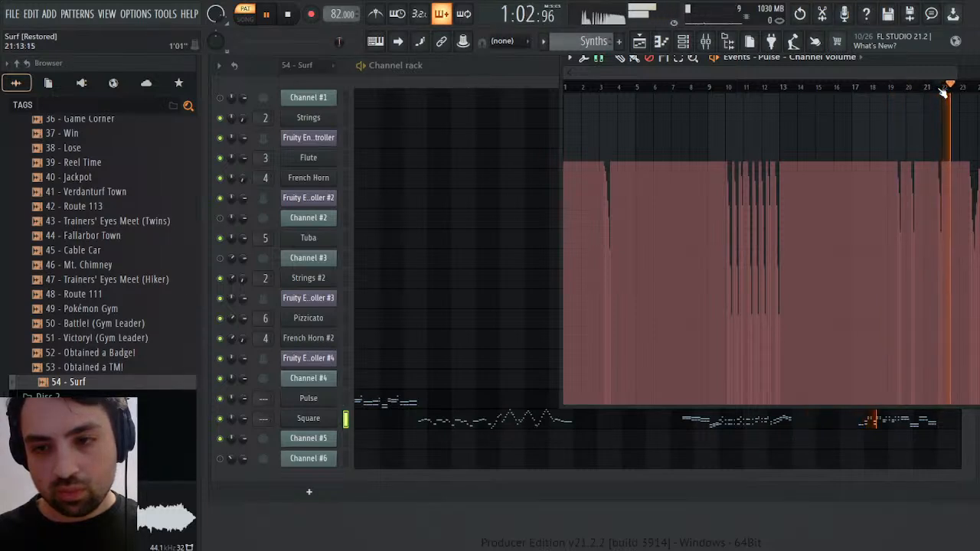
pyautogui.click(966, 87)
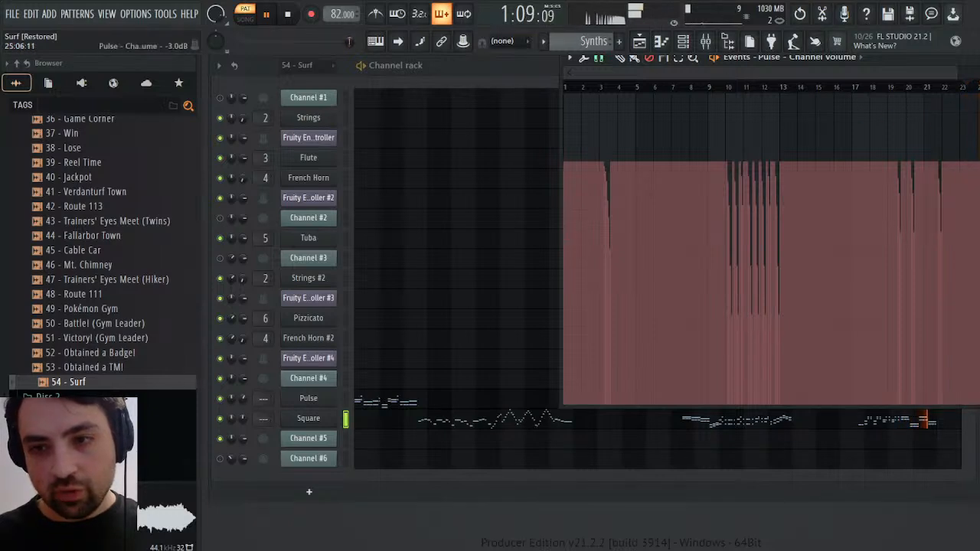
pyautogui.press('space')
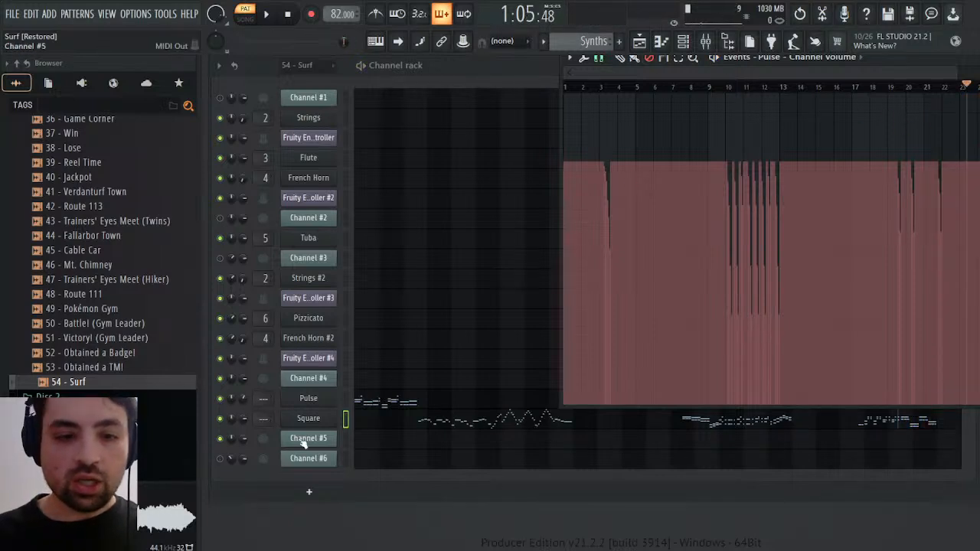
pyautogui.rightClick(245, 419)
pyautogui.click(288, 373)
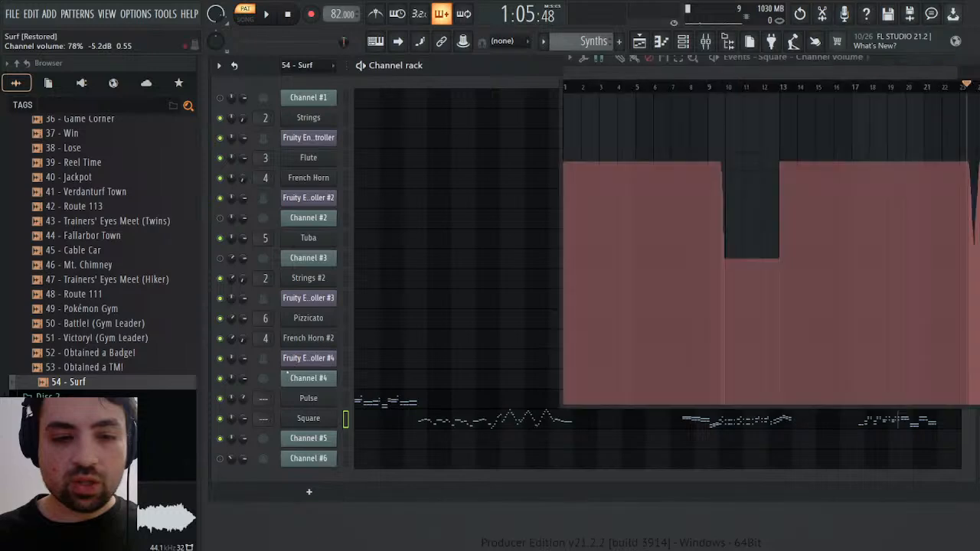
pyautogui.click(716, 87)
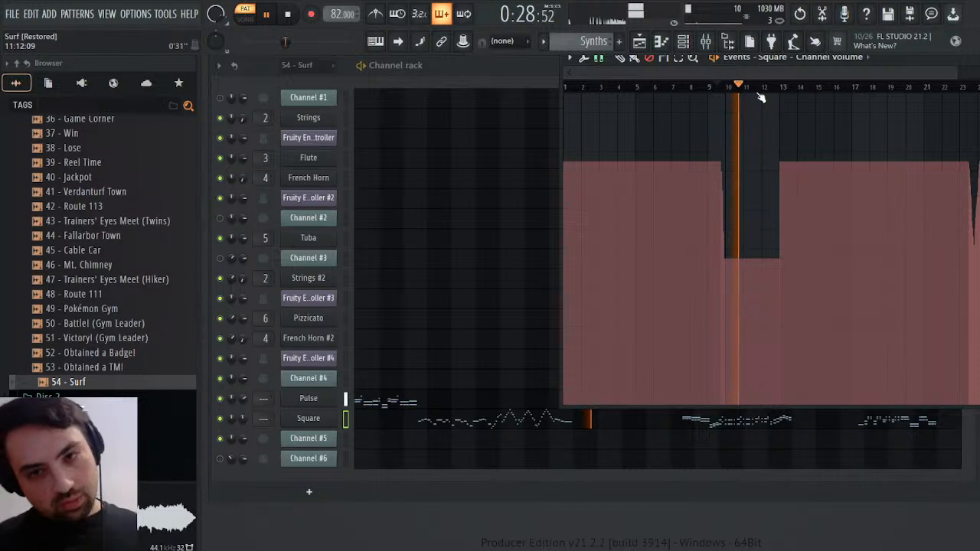
pyautogui.click(695, 88)
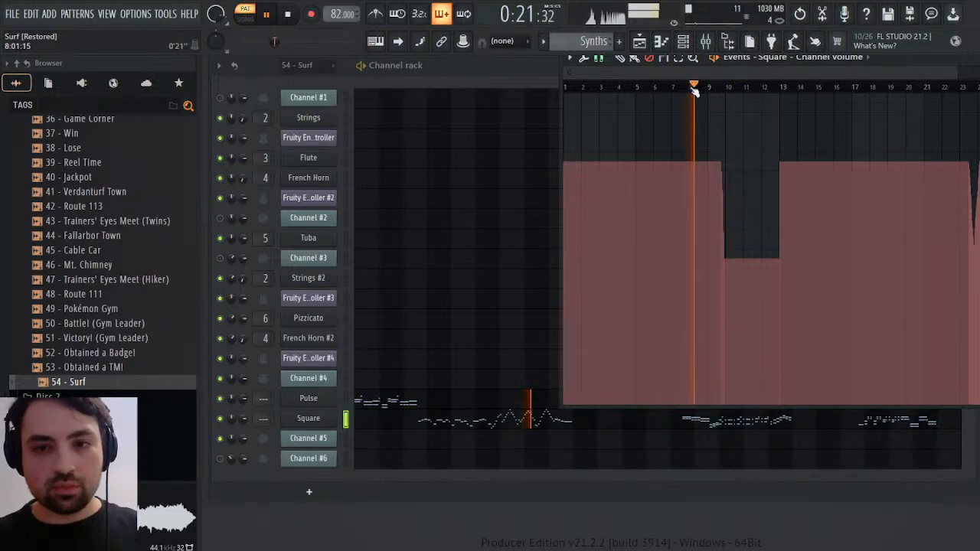
pyautogui.click(639, 87)
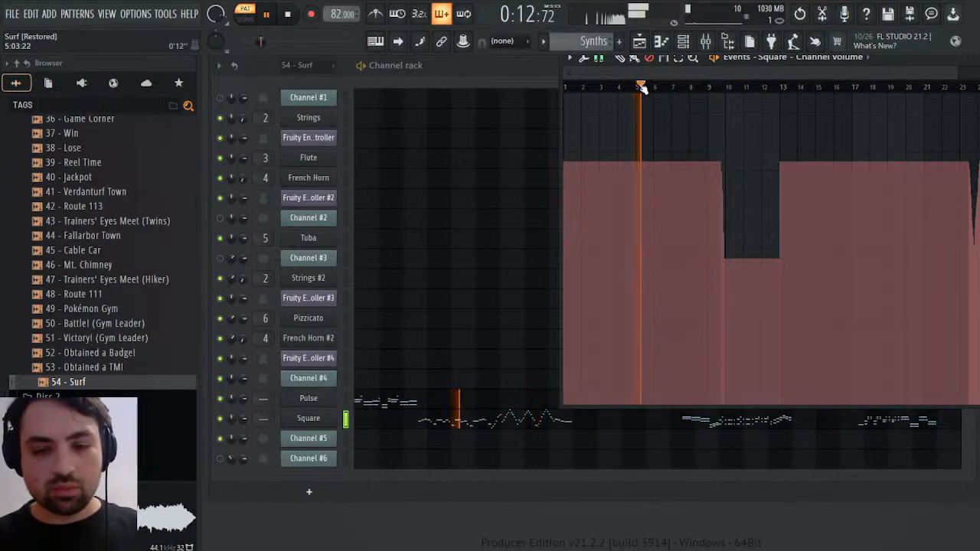
pyautogui.press('space')
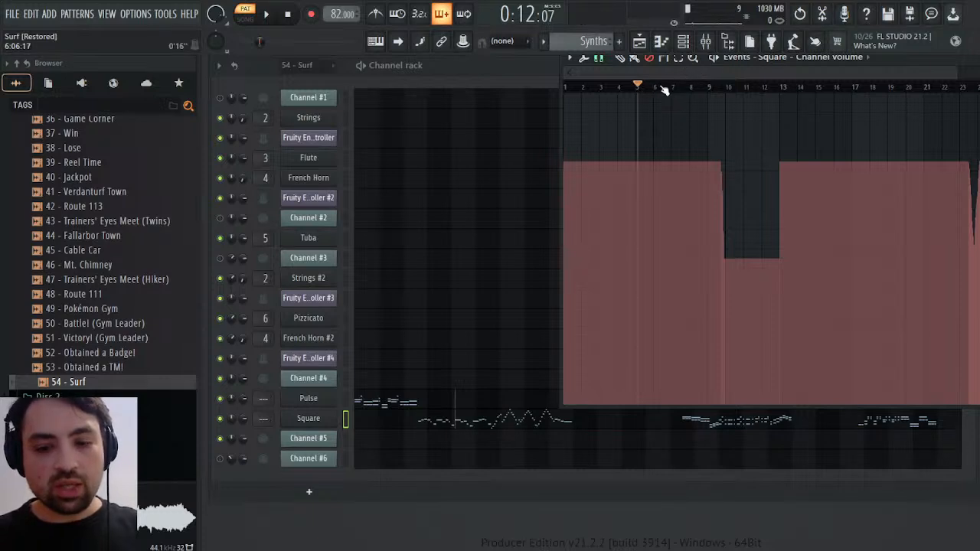
pyautogui.press('Delete')
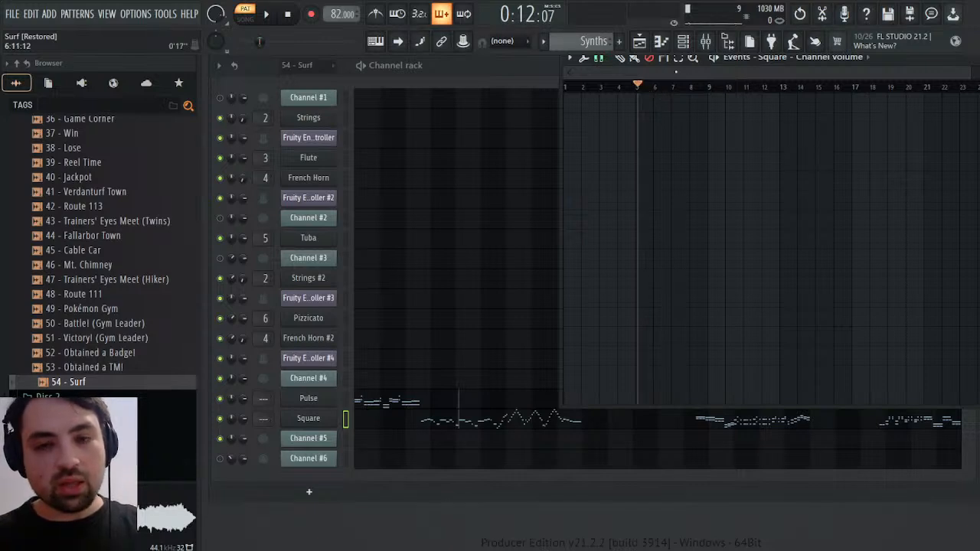
pyautogui.click(48, 83)
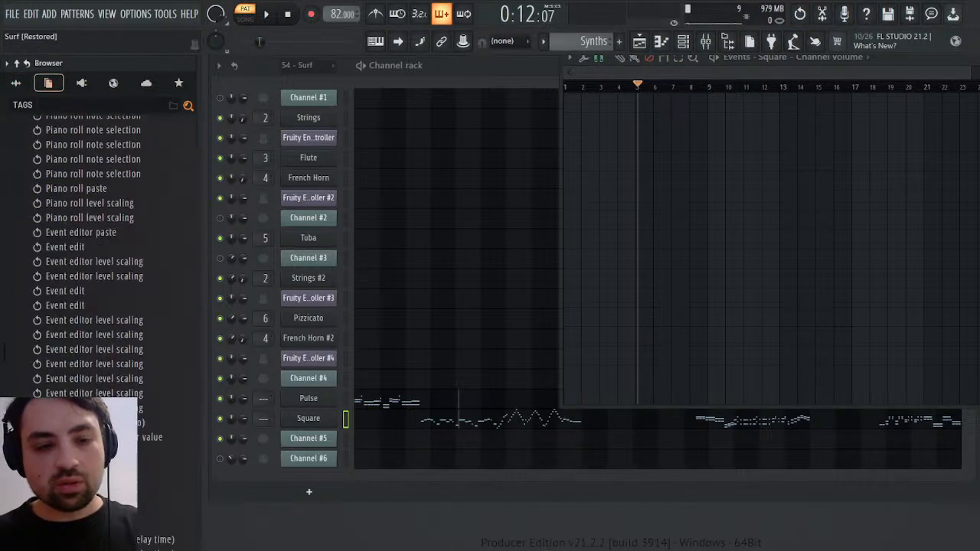
pyautogui.scroll(5, 92, 306)
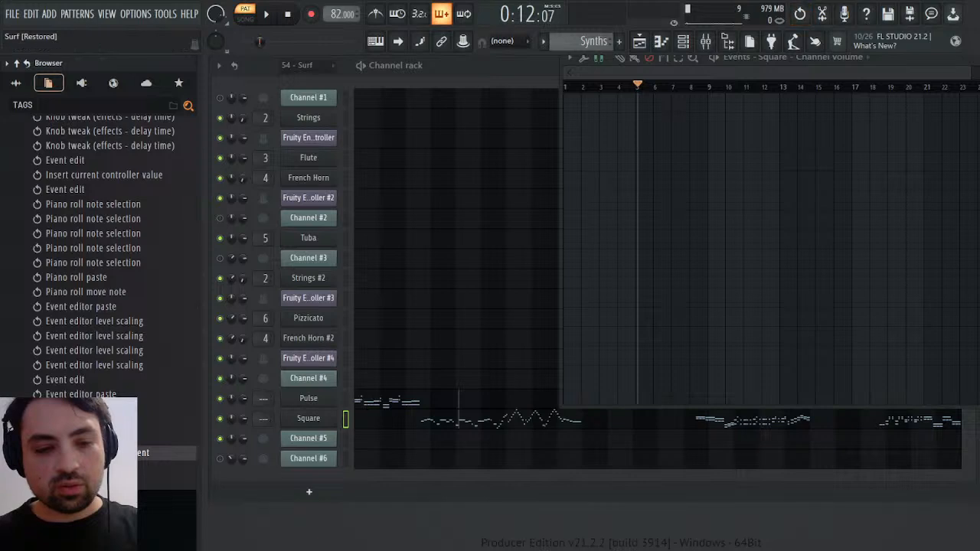
pyautogui.hotkey('ctrl', 'z')
pyautogui.hotkey('ctrl', 'z')
pyautogui.hotkey('ctrl', 'z')
pyautogui.hotkey('ctrl', 'z')
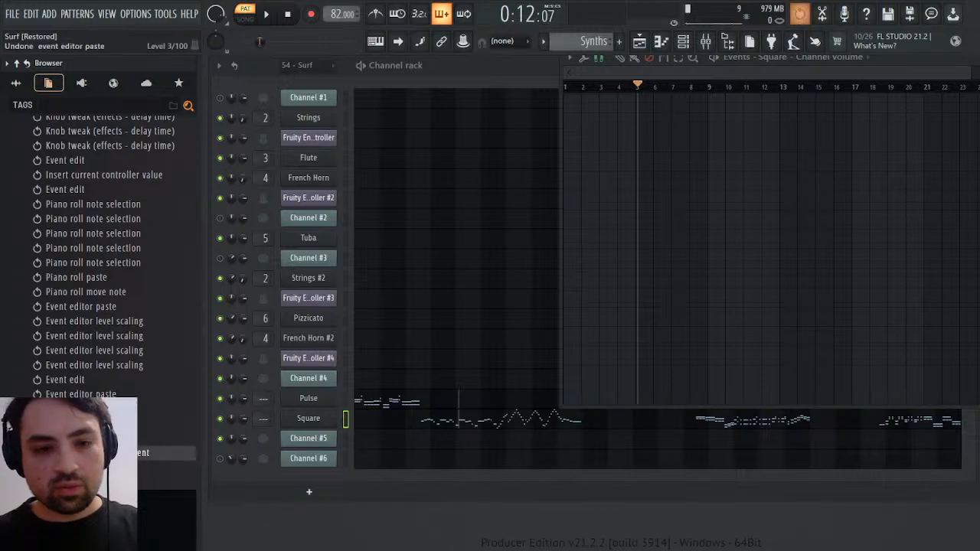
pyautogui.hotkey('ctrl', 'z')
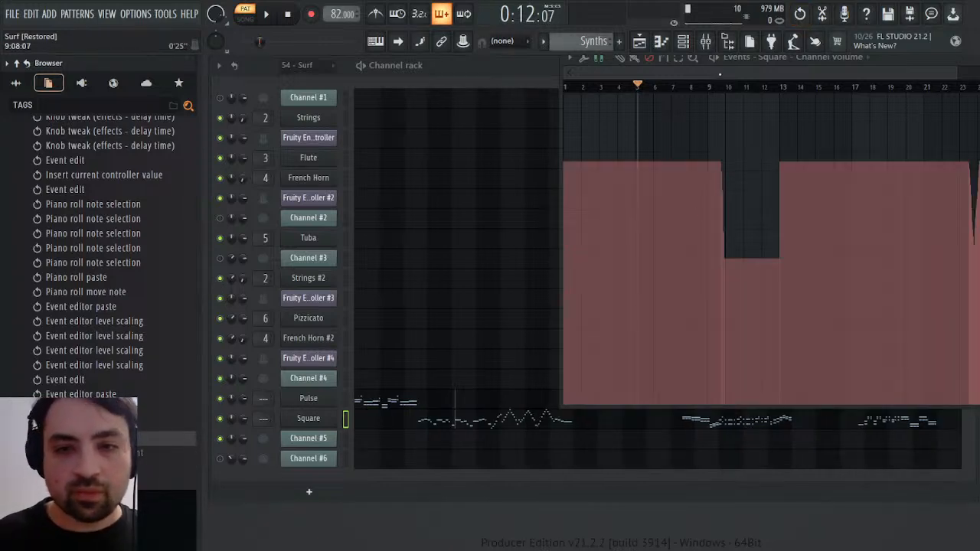
# In the 54 - Surf pattern, open Channel #5's channel volume events and play from about bar 10
pyautogui.scroll(1, 580, 43)
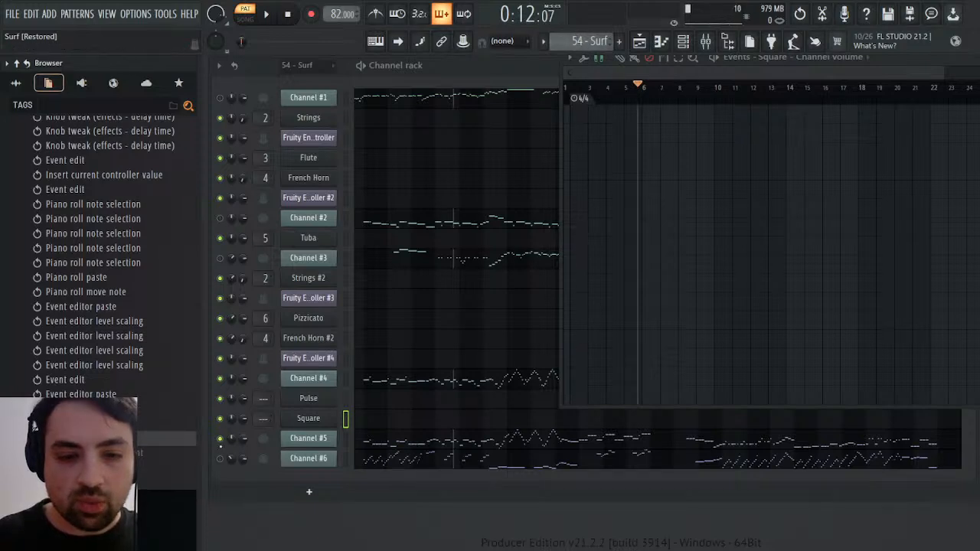
pyautogui.click(244, 442)
pyautogui.click(266, 383)
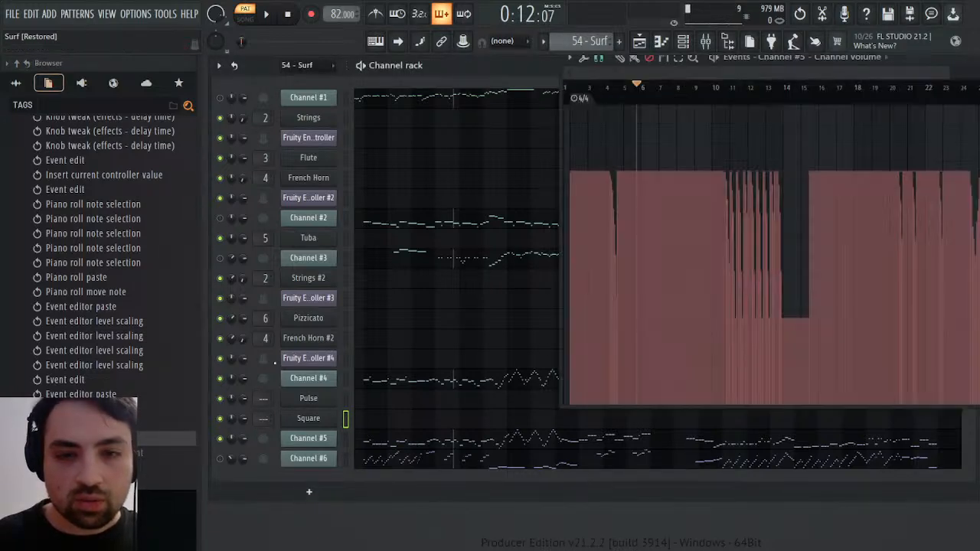
pyautogui.click(720, 87)
pyautogui.press('space')
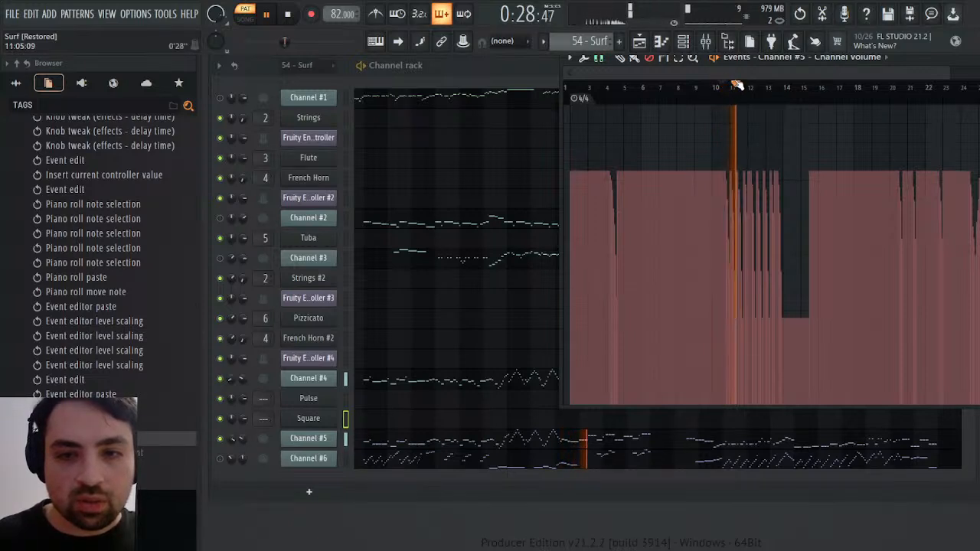
pyautogui.press('space')
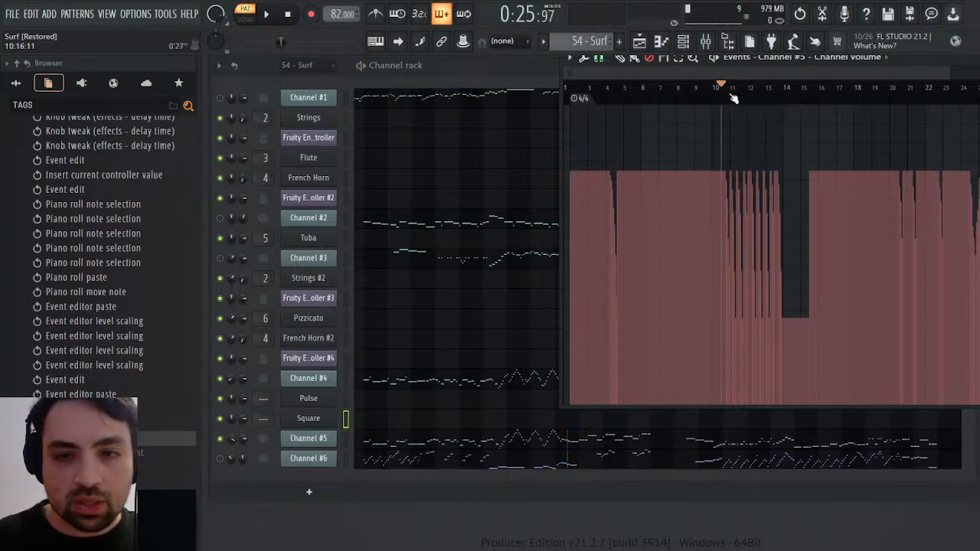
# Try carrying Channel #5's volume events around bars 9 to 10 from 54 - Surf into the Synths pattern, then undo the paste
pyautogui.moveTo(731, 92); pyautogui.dragTo(700, 90)
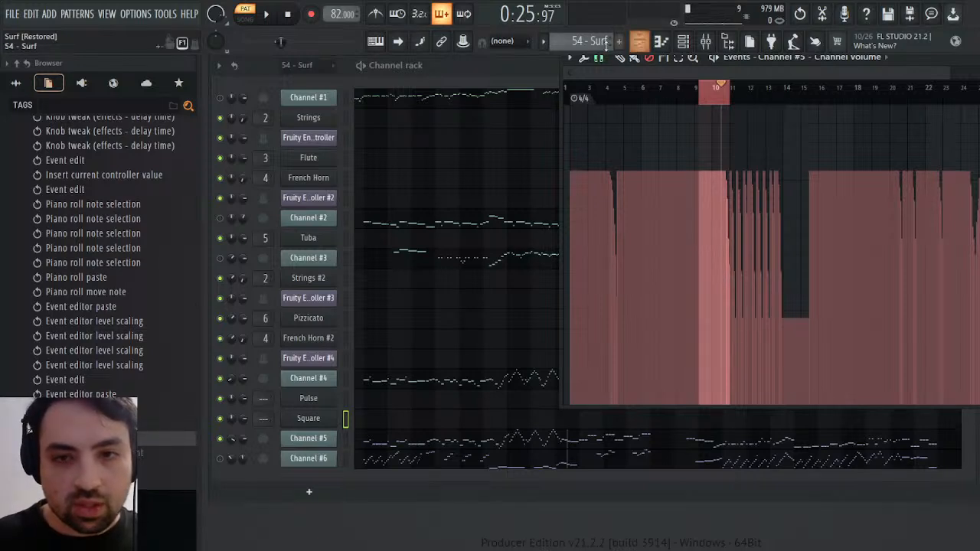
pyautogui.scroll(-3, 602, 43)
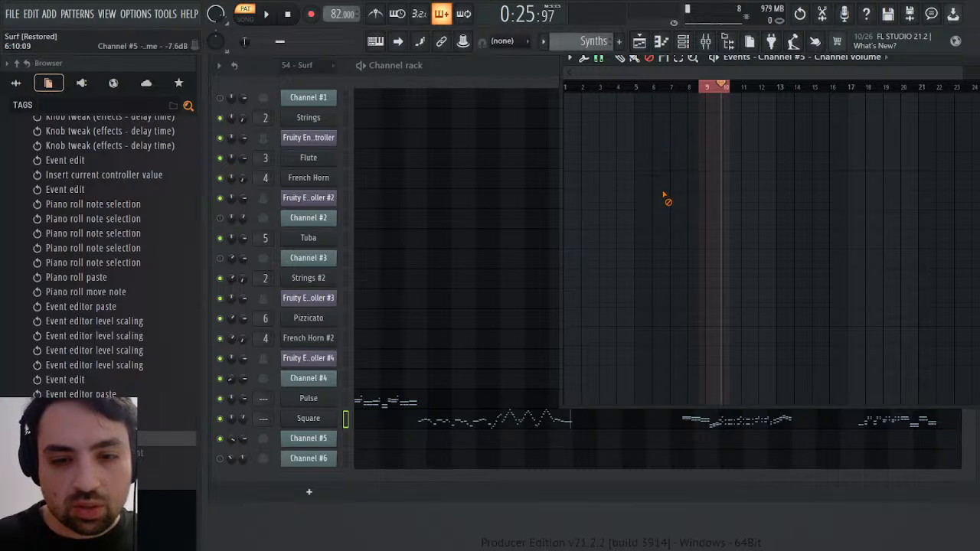
pyautogui.press('space')
pyautogui.press('space')
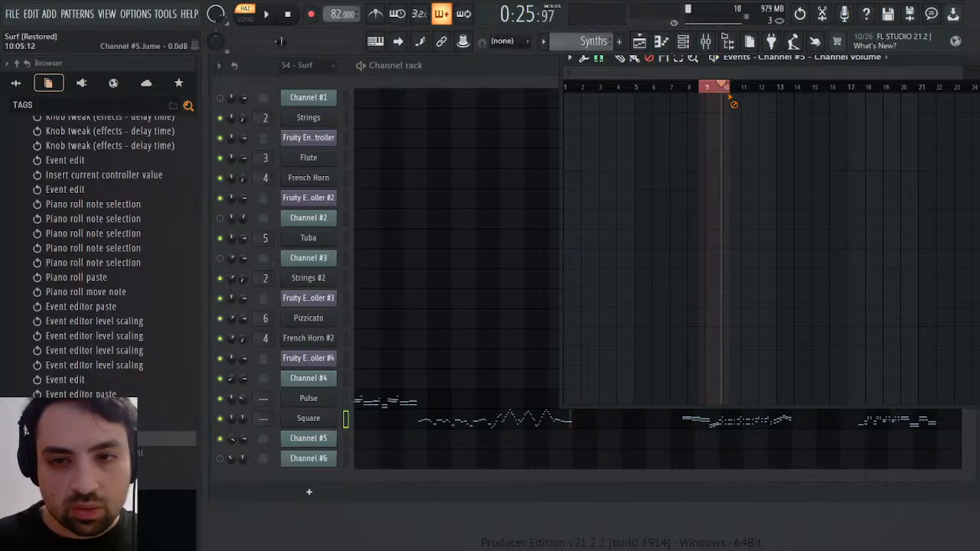
pyautogui.moveTo(725, 91); pyautogui.dragTo(687, 89)
pyautogui.hotkey('ctrl', 'v')
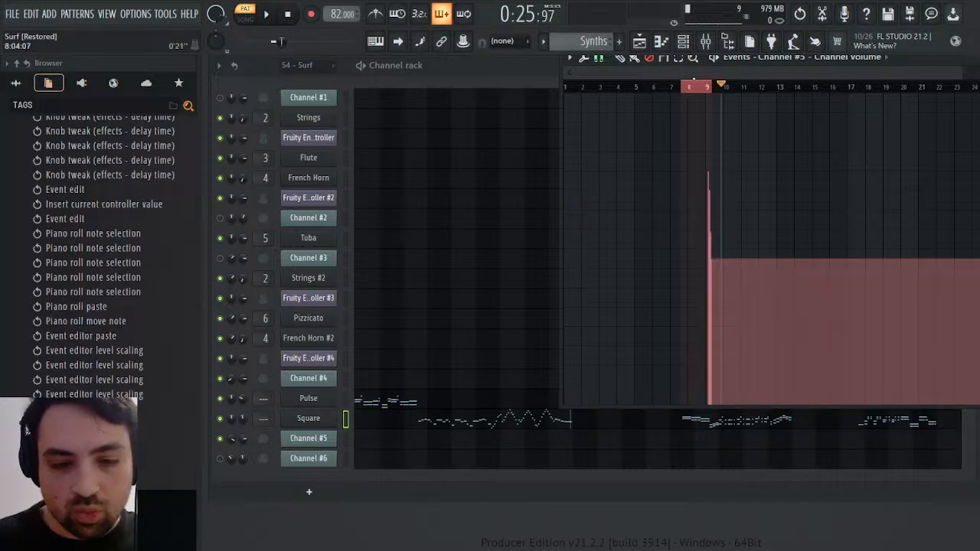
pyautogui.hotkey('ctrl', 'z')
pyautogui.keyDown('ctrl'); pyautogui.click(708, 87); pyautogui.keyUp('ctrl')
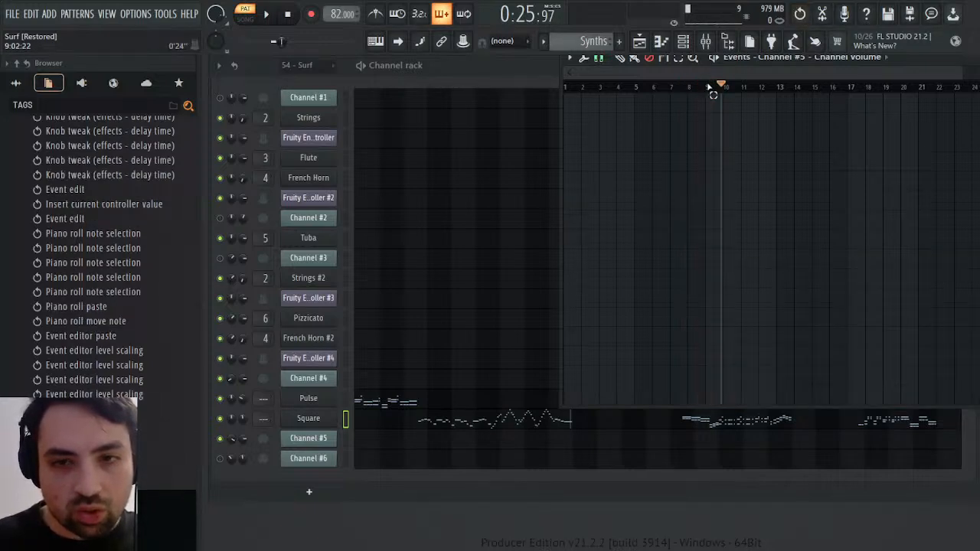
pyautogui.scroll(2, 603, 41)
pyautogui.scroll(-2, 603, 40)
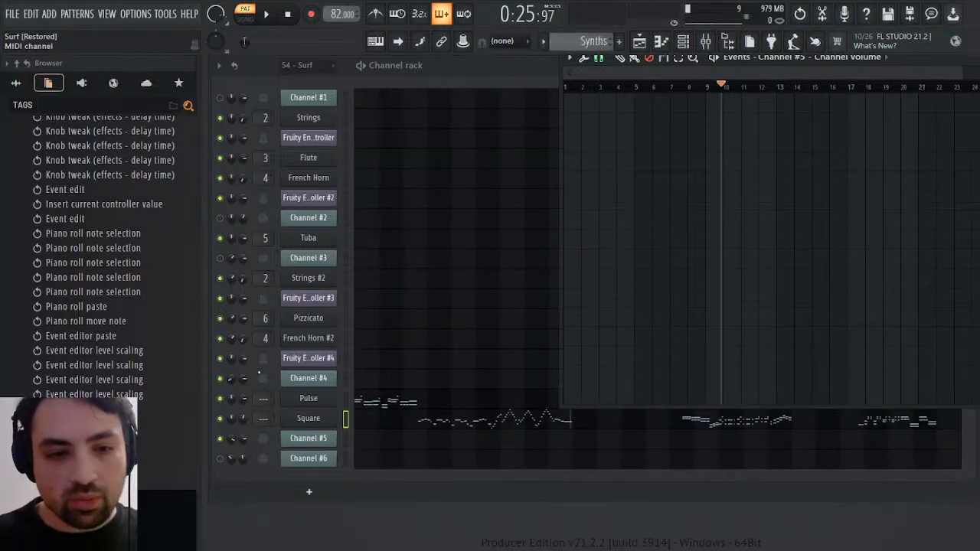
pyautogui.rightClick(243, 380)
pyautogui.click(250, 388)
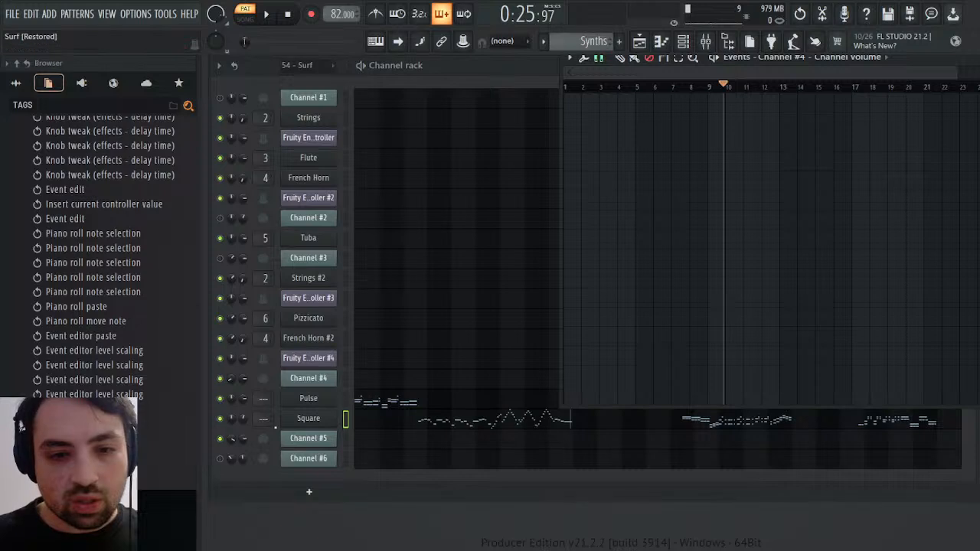
pyautogui.rightClick(244, 442)
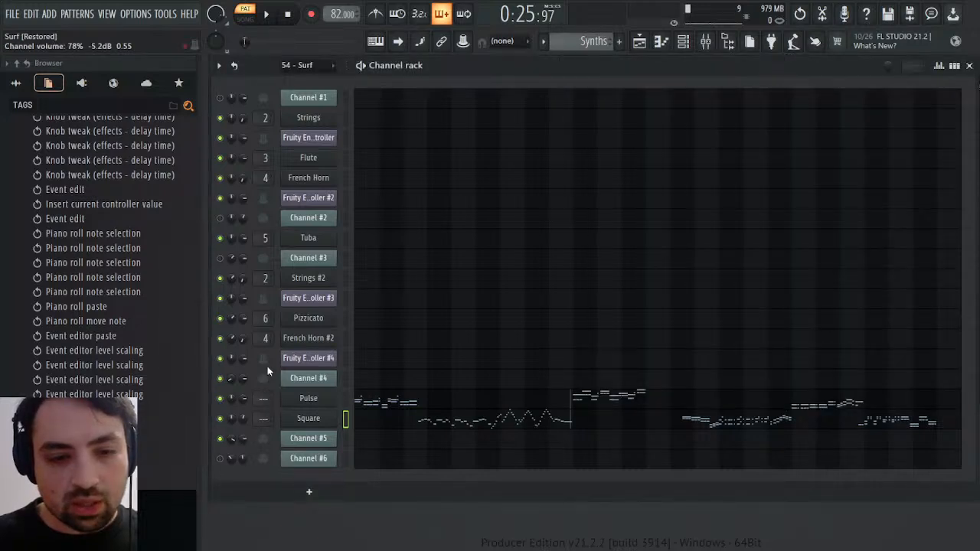
pyautogui.rightClick(244, 419)
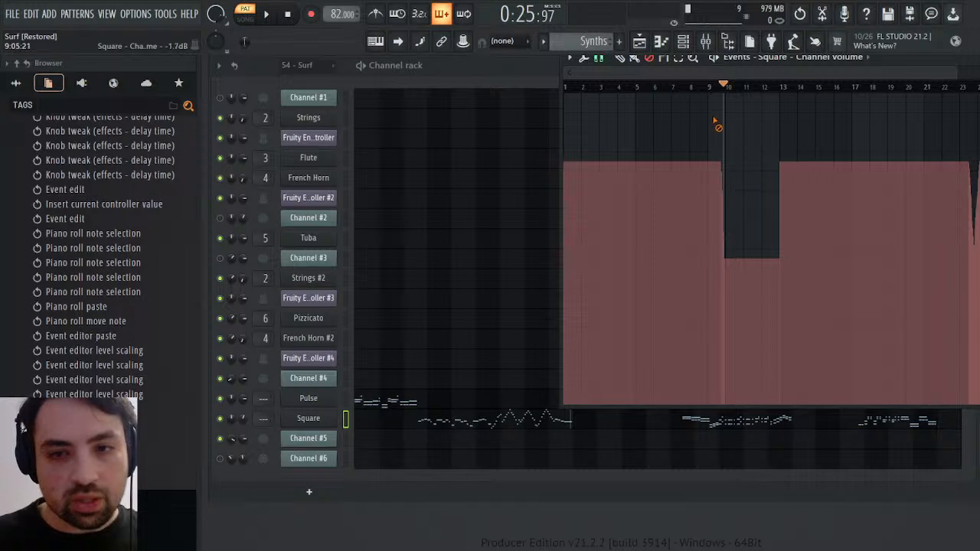
pyautogui.click(729, 87)
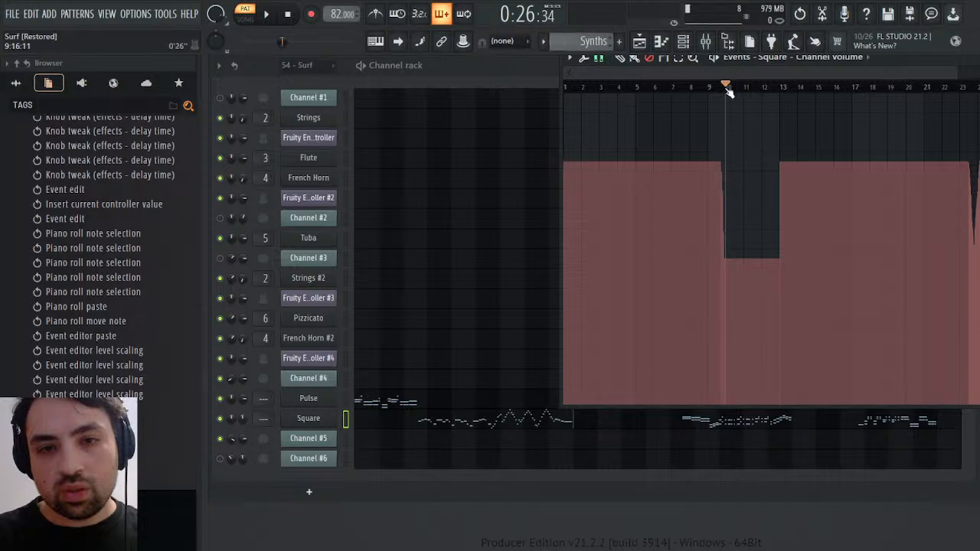
pyautogui.moveTo(958, 76); pyautogui.dragTo(703, 72)
# In the 54 - Surf pattern, reopen Channel #5's channel volume events and play from about bars 3, 9 and 20
pyautogui.scroll(2, 578, 49)
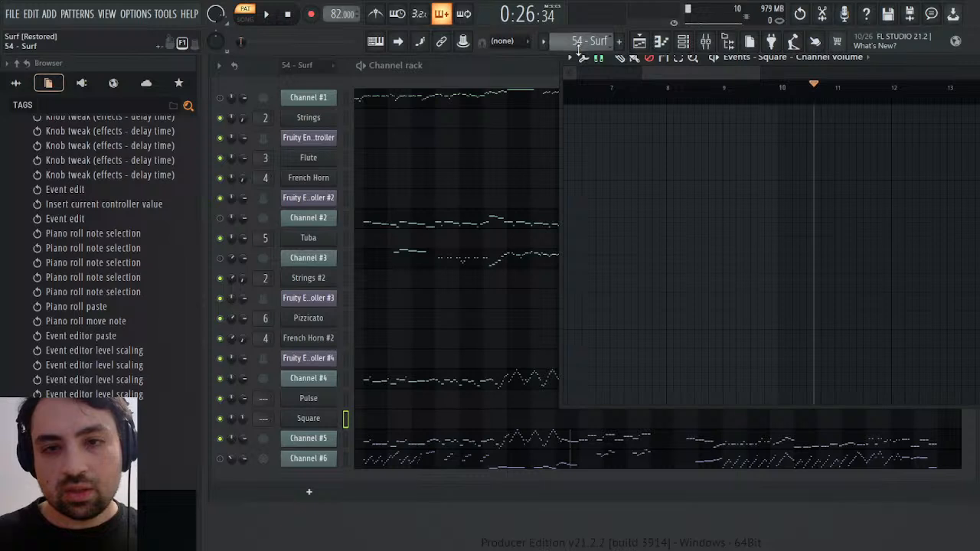
pyautogui.click(244, 438)
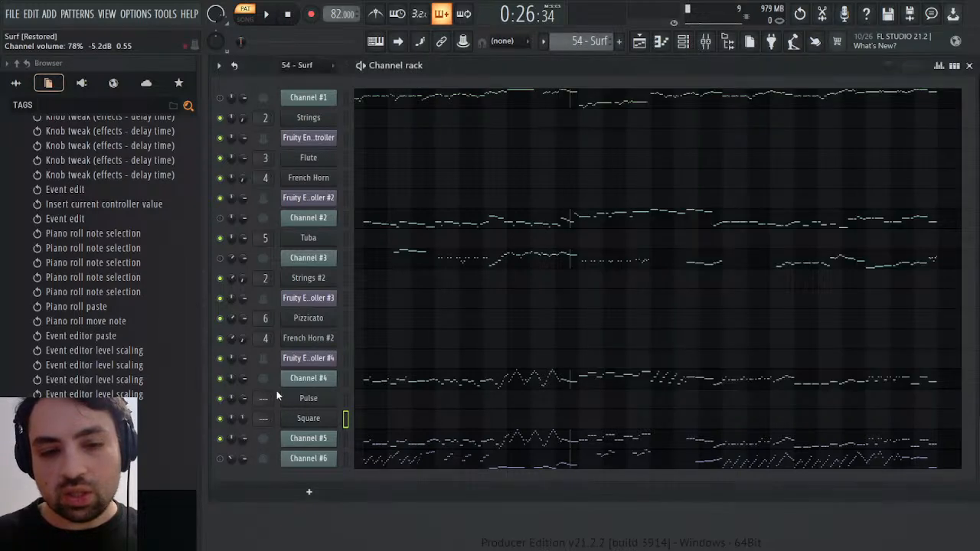
pyautogui.click(275, 371)
pyautogui.click(613, 99)
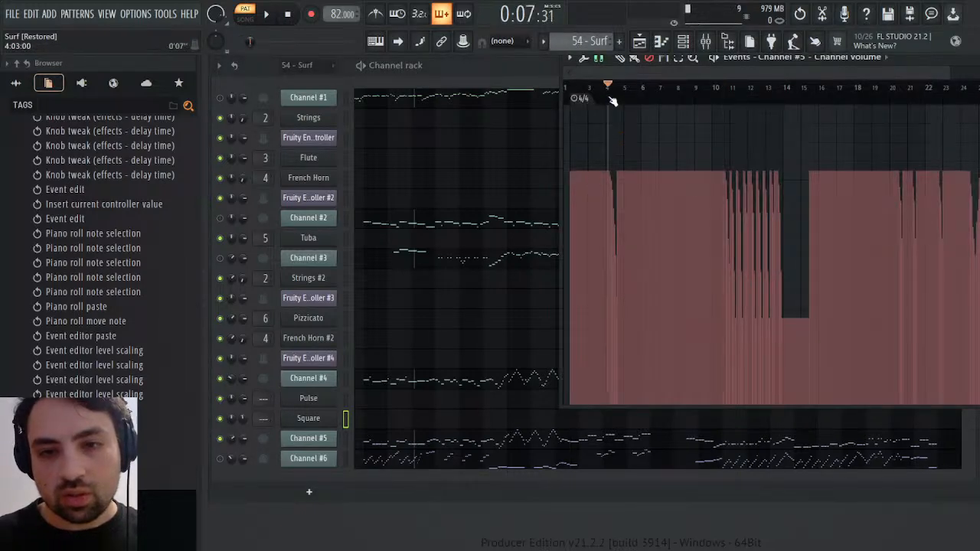
pyautogui.press('space')
pyautogui.click(710, 95)
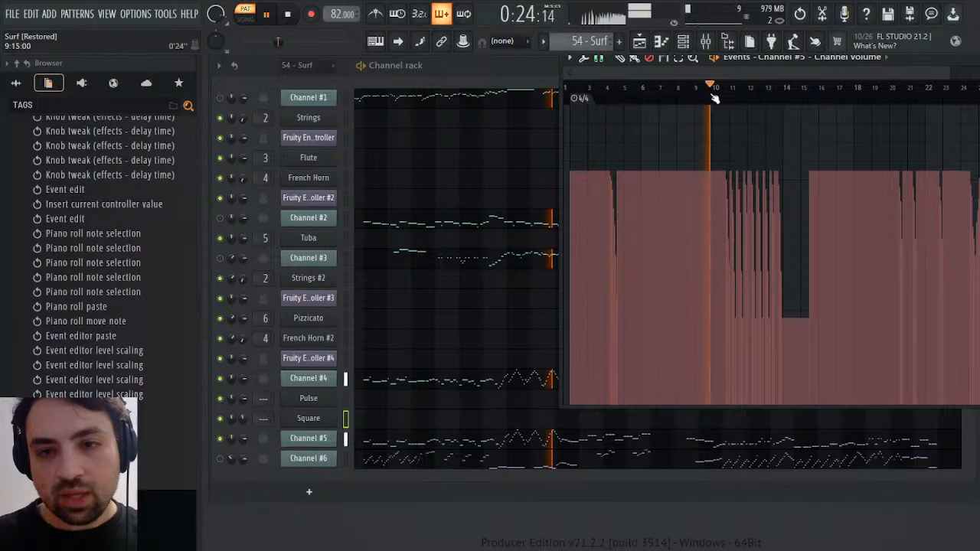
pyautogui.click(896, 87)
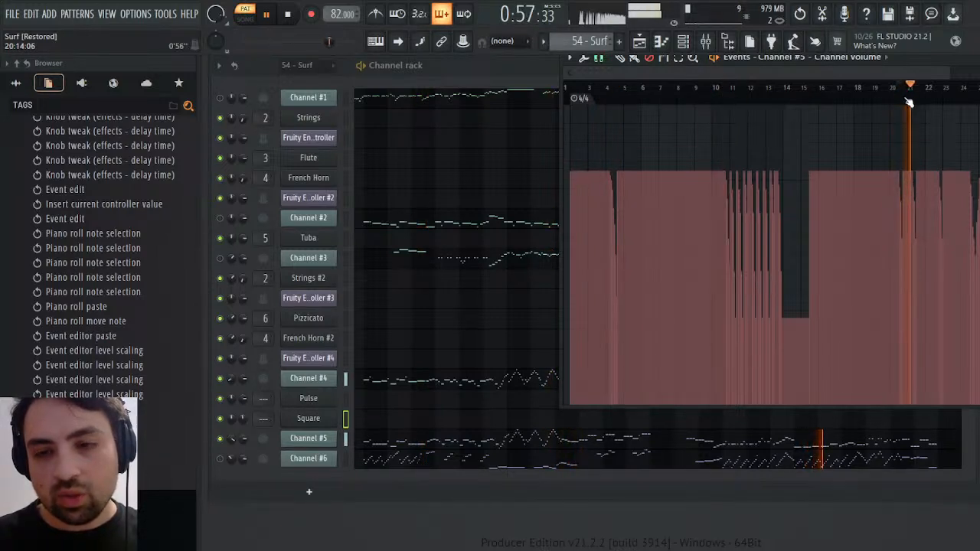
pyautogui.press('space')
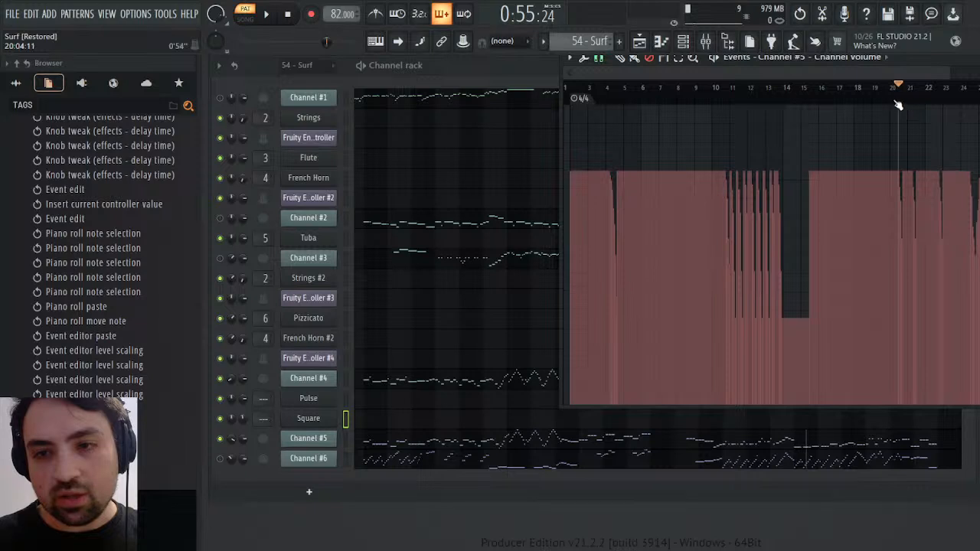
pyautogui.click(603, 86)
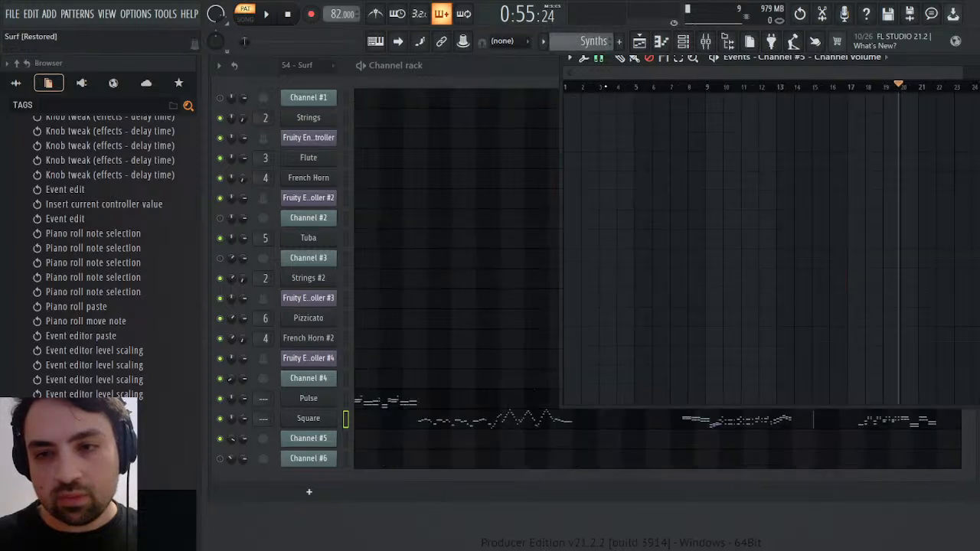
pyautogui.rightClick(246, 424)
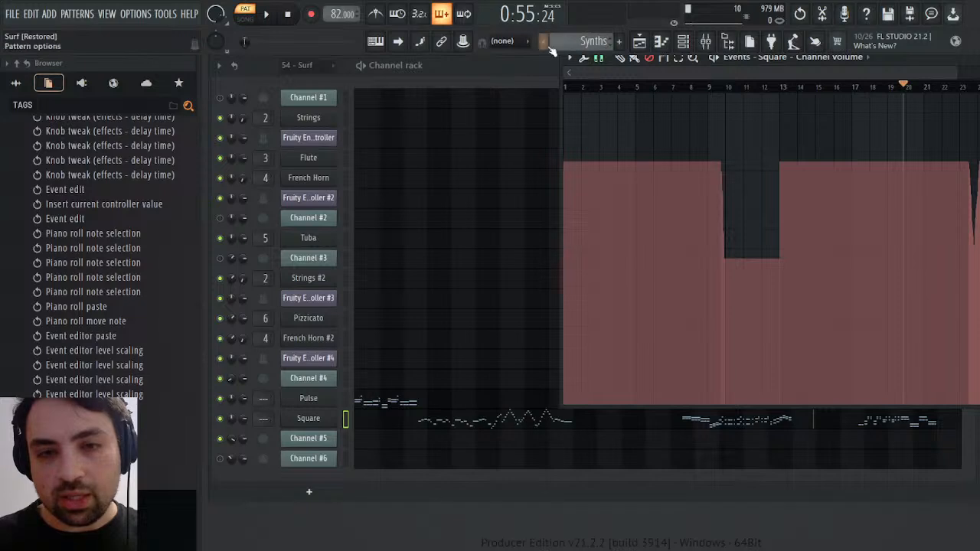
pyautogui.scroll(1, 562, 42)
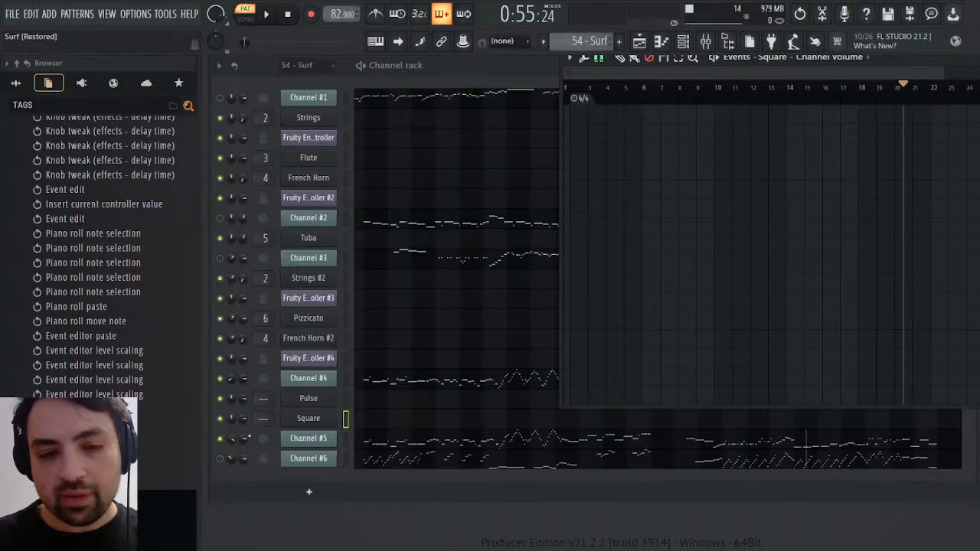
pyautogui.click(244, 438)
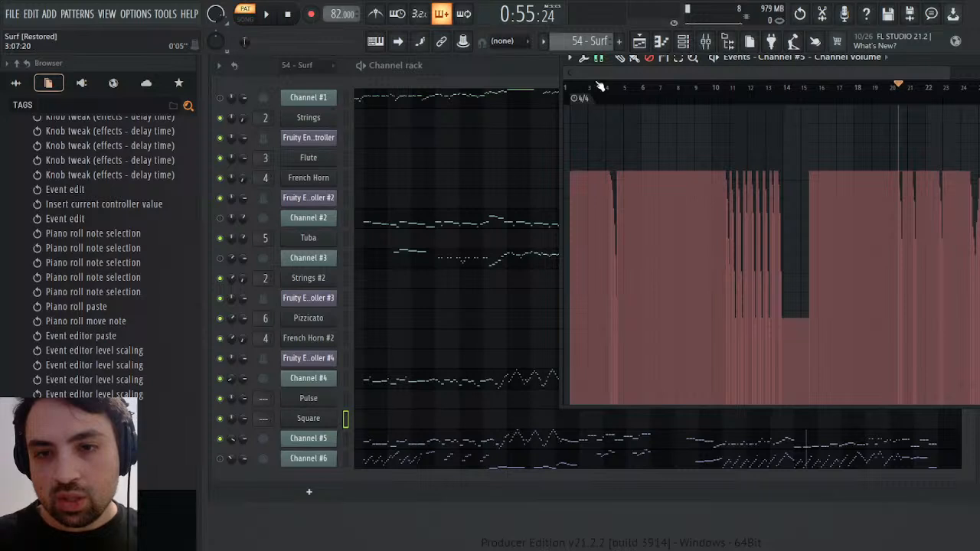
# Play and copy Channel #5's channel volume events from about bar 20 to bar 23, covering all three dips
pyautogui.scroll(5, 840, 88)
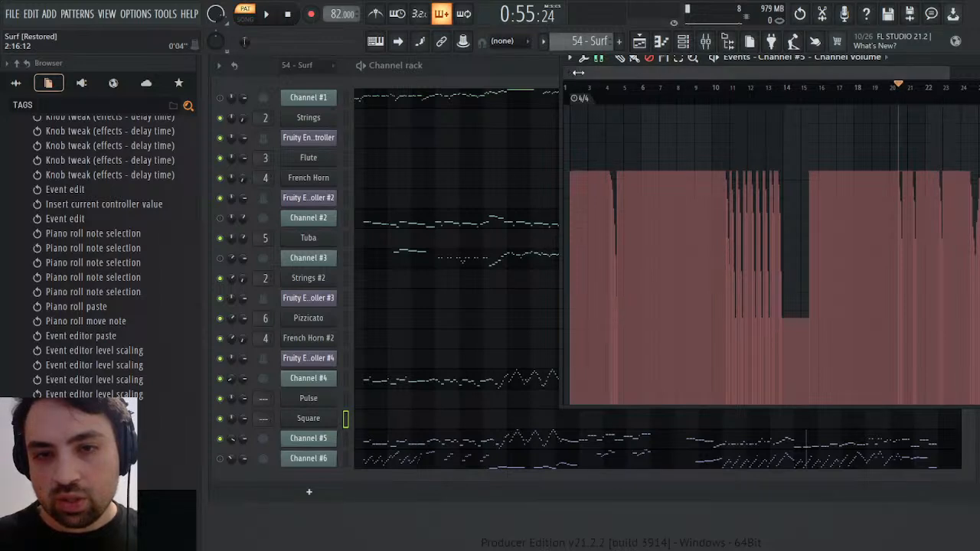
pyautogui.hscroll(-3, 771, 103)
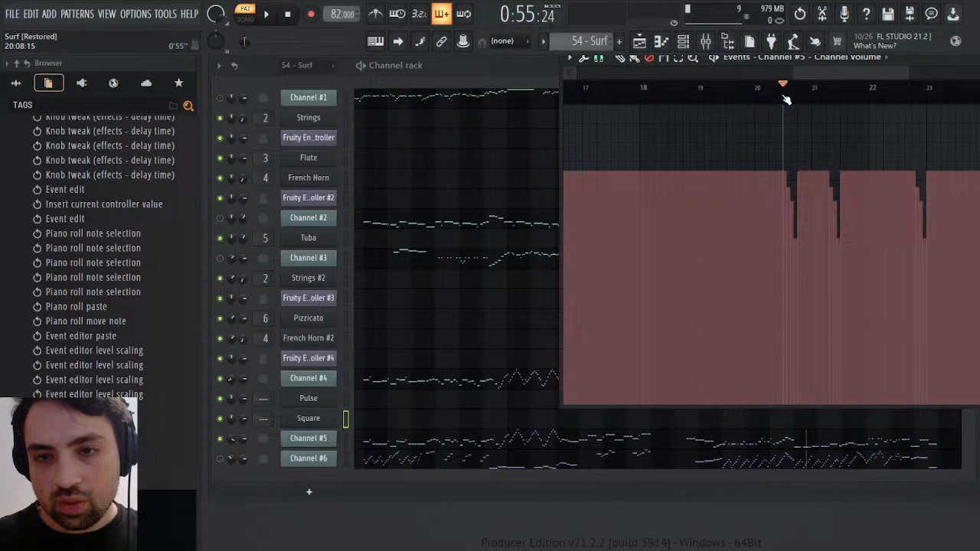
pyautogui.moveTo(785, 97); pyautogui.dragTo(850, 96)
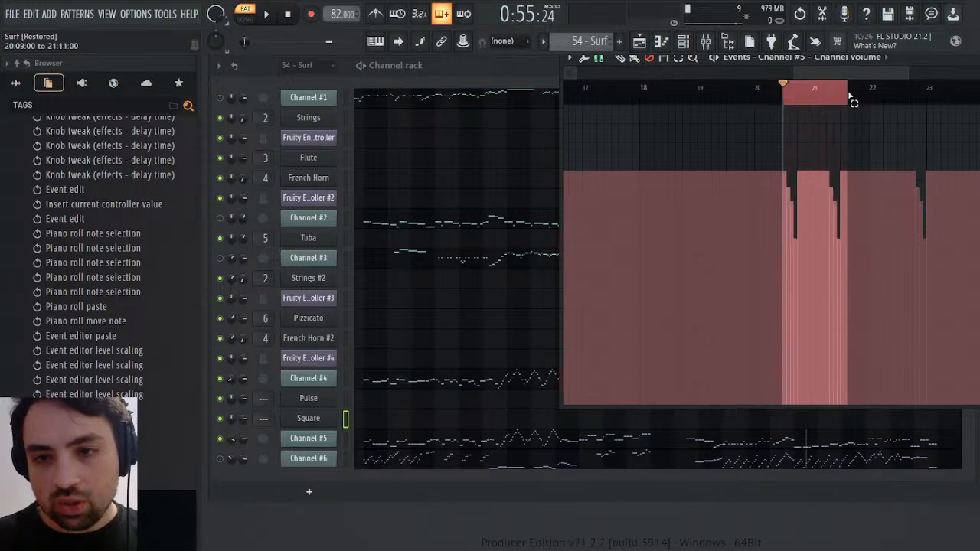
pyautogui.press('space')
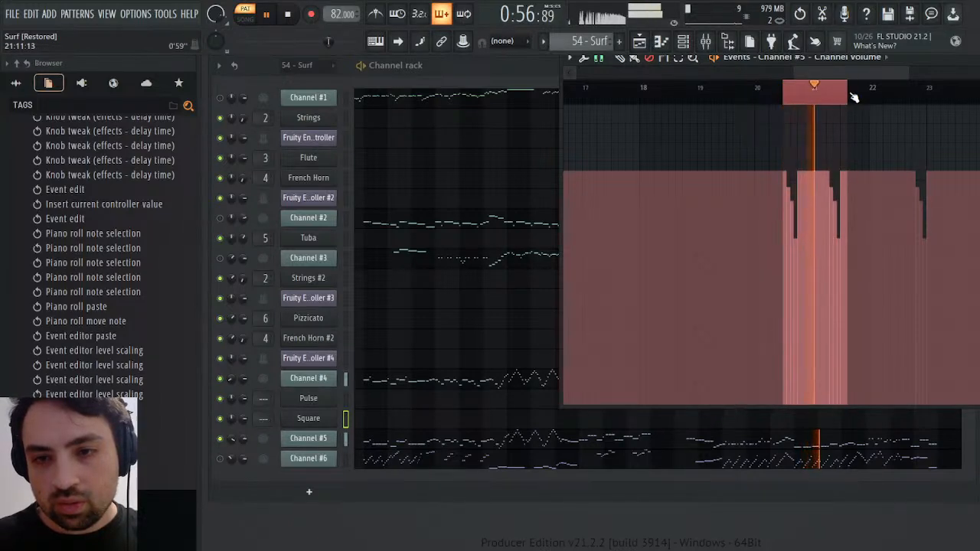
pyautogui.keyDown('ctrl'); pyautogui.click(914, 96); pyautogui.keyUp('ctrl')
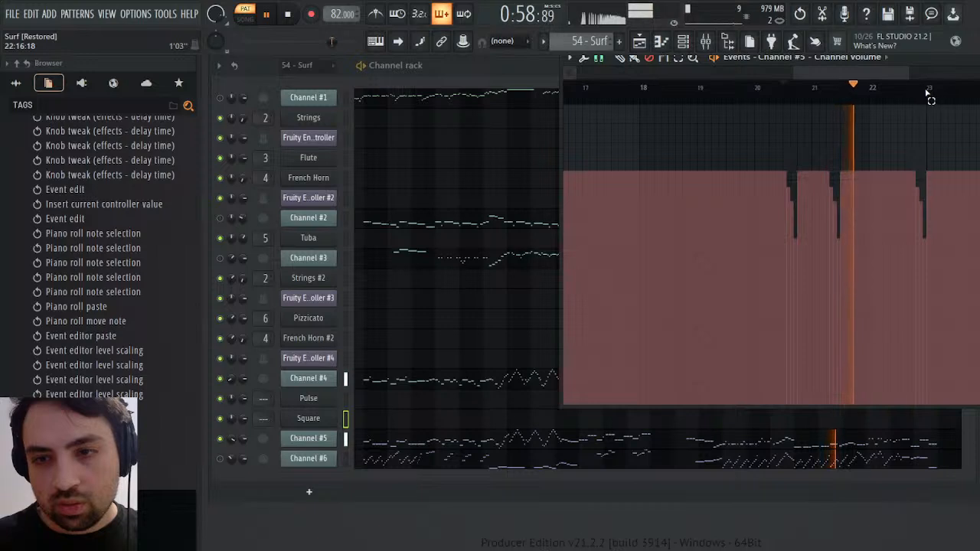
pyautogui.moveTo(928, 95); pyautogui.dragTo(783, 100)
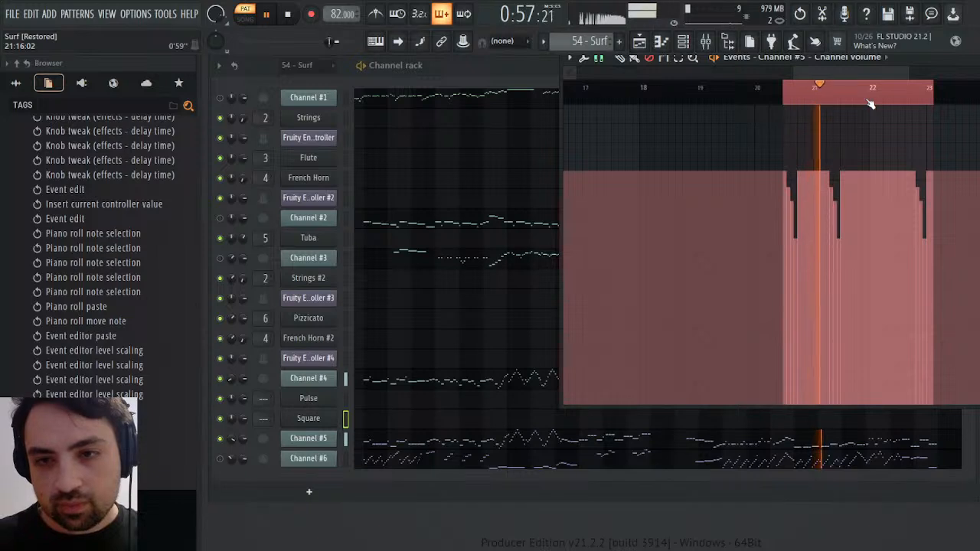
pyautogui.press('space')
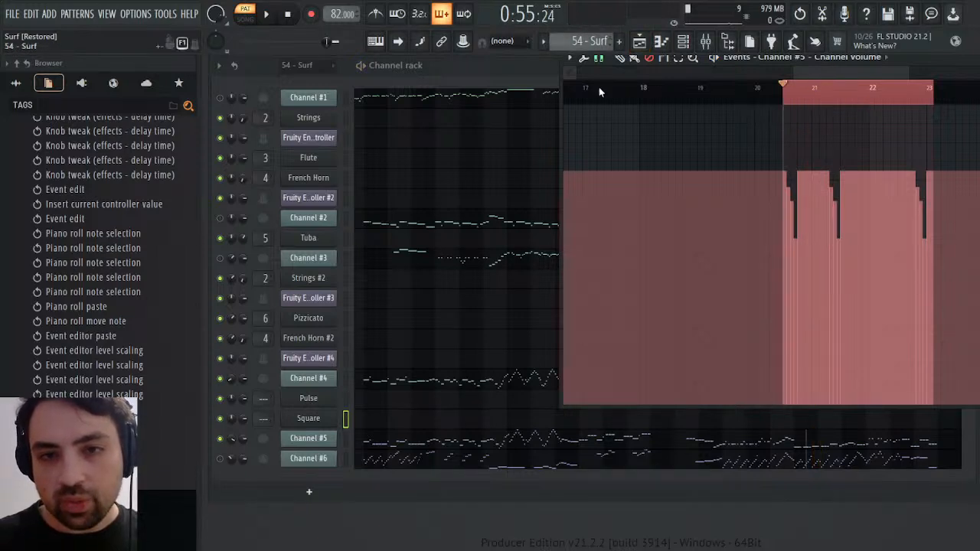
pyautogui.press('KP_Add')
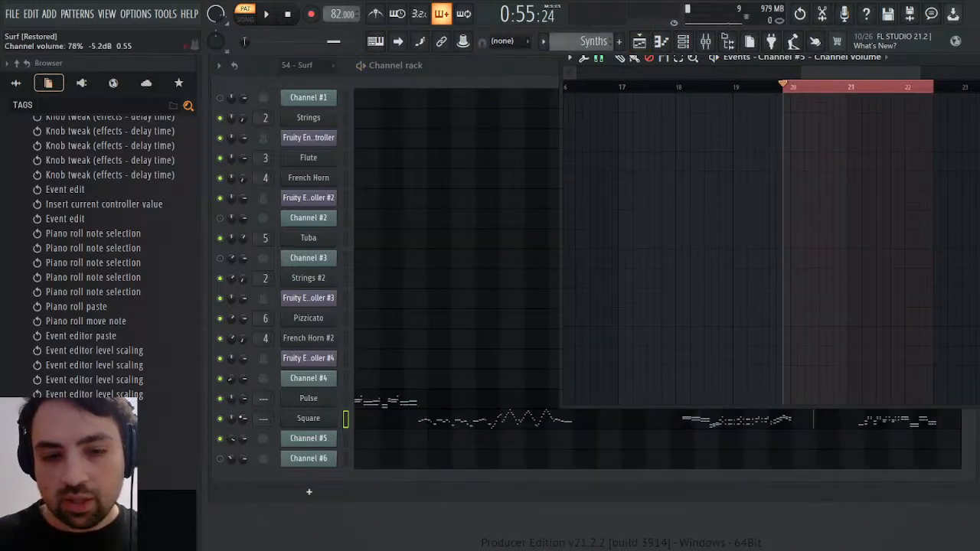
pyautogui.rightClick(245, 419)
pyautogui.click(276, 366)
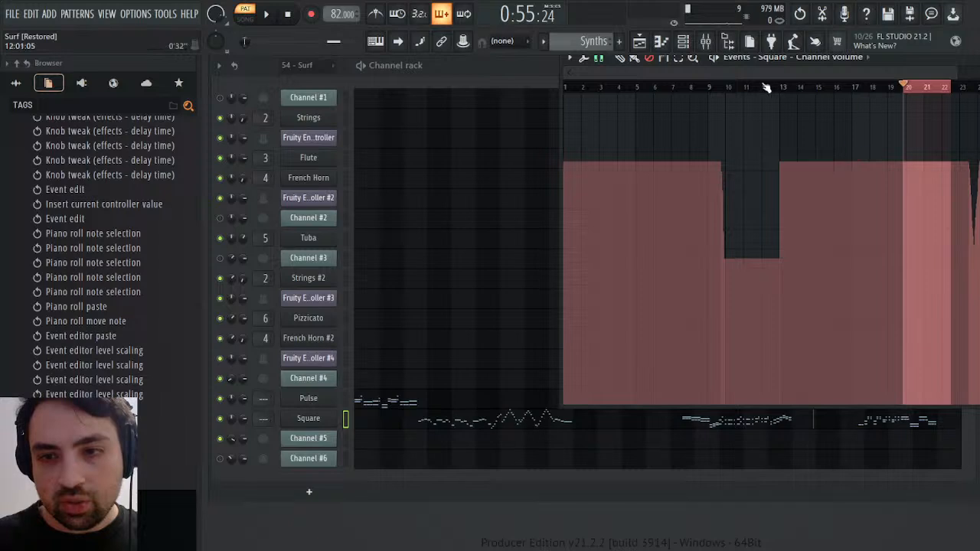
pyautogui.scroll(5, 628, 87)
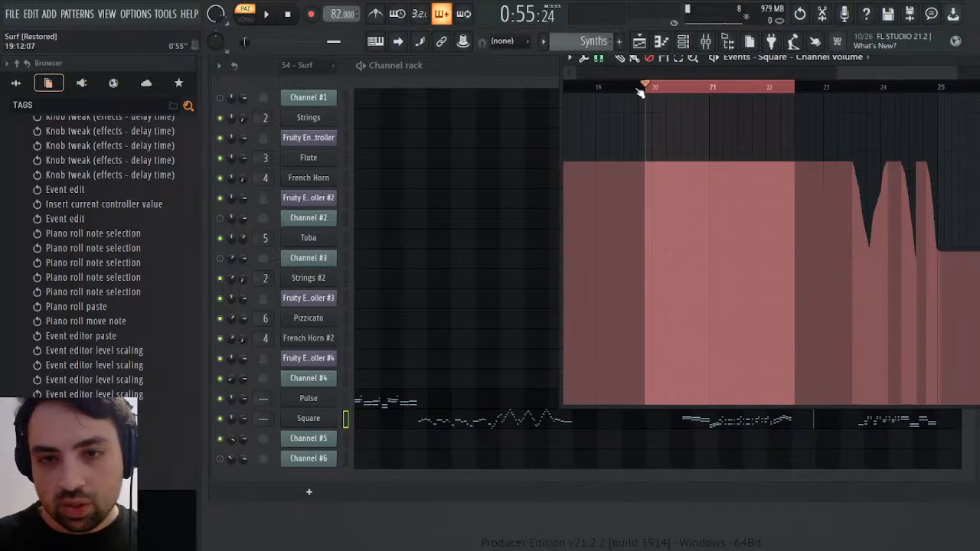
pyautogui.moveTo(625, 89); pyautogui.dragTo(818, 90)
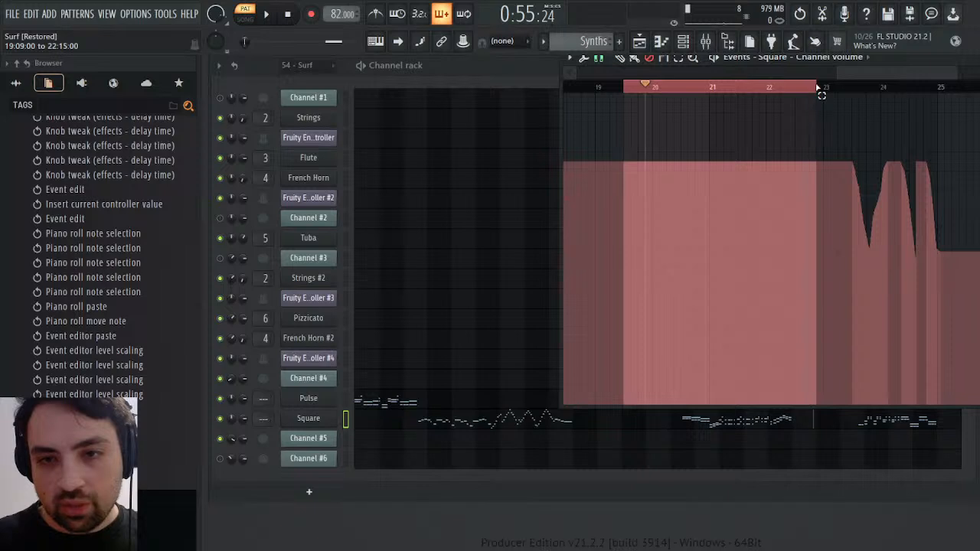
pyautogui.hotkey('ctrl', 'v')
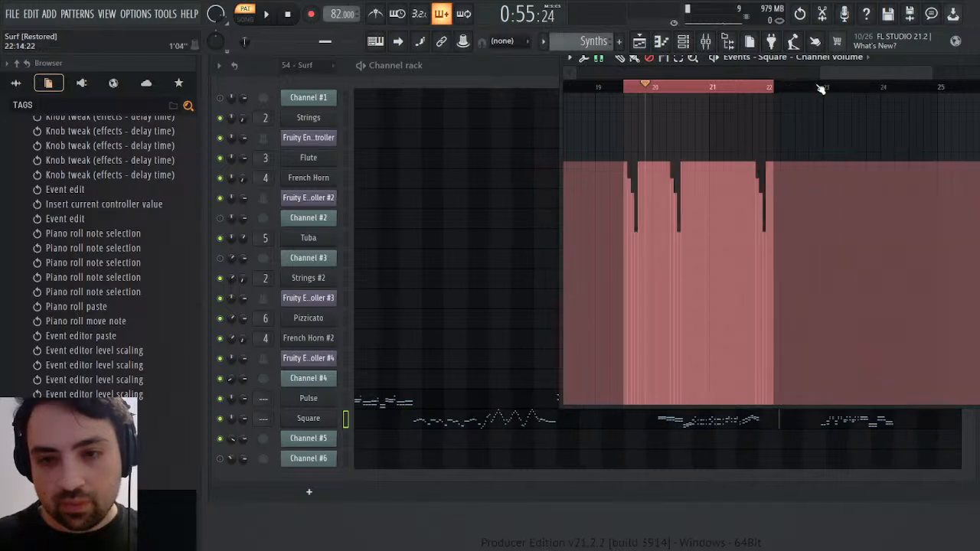
pyautogui.click(808, 88)
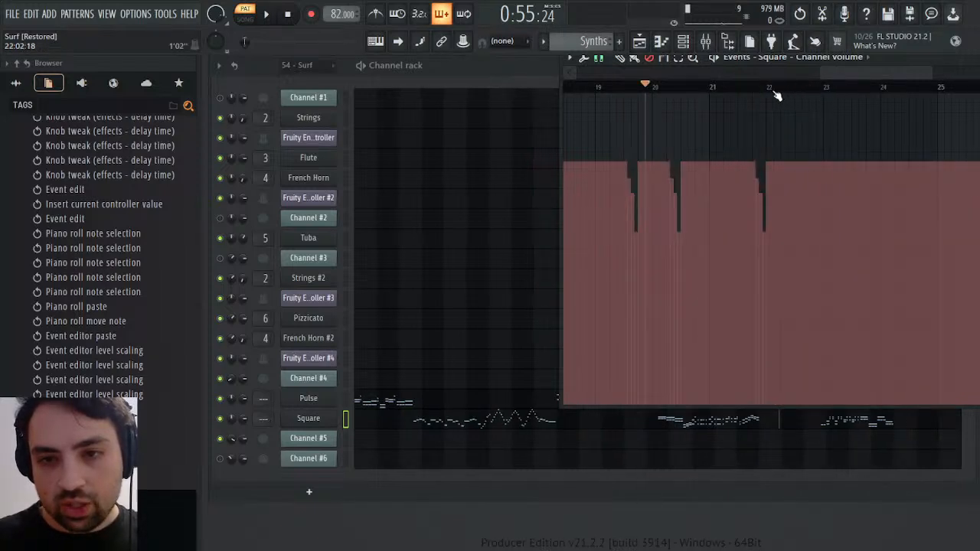
# Play the Synths pattern from about bar 22 and compare it with the same passage in the 54 - Surf pattern
pyautogui.click(772, 88)
pyautogui.press('space')
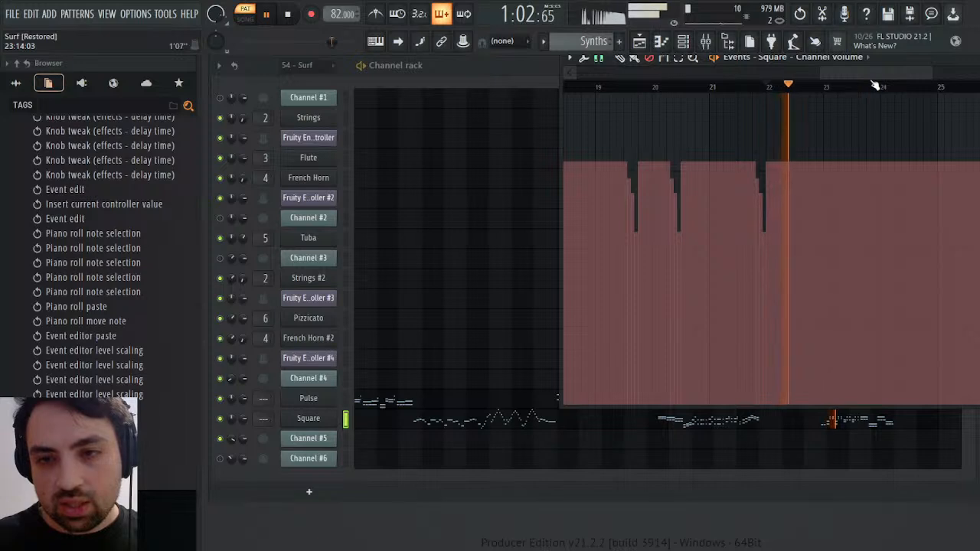
pyautogui.click(909, 87)
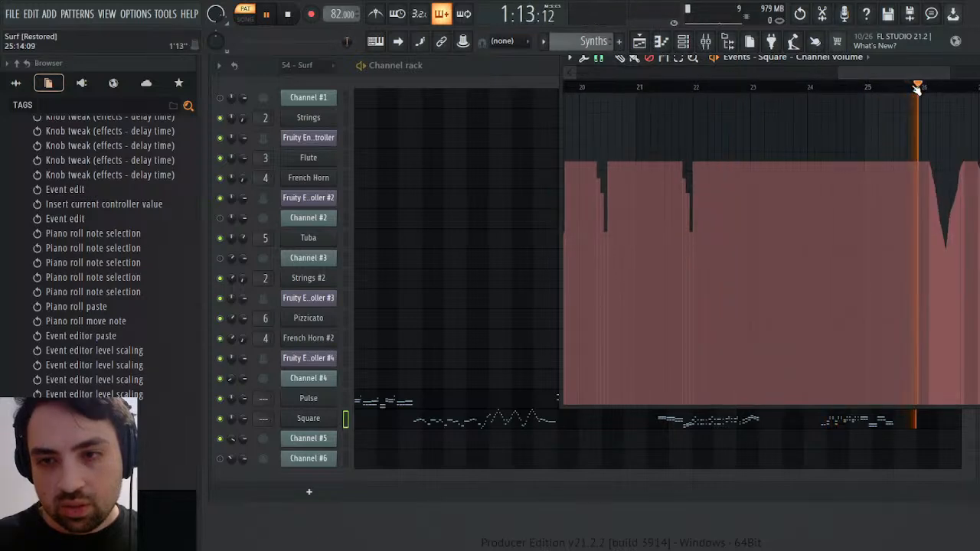
pyautogui.click(705, 87)
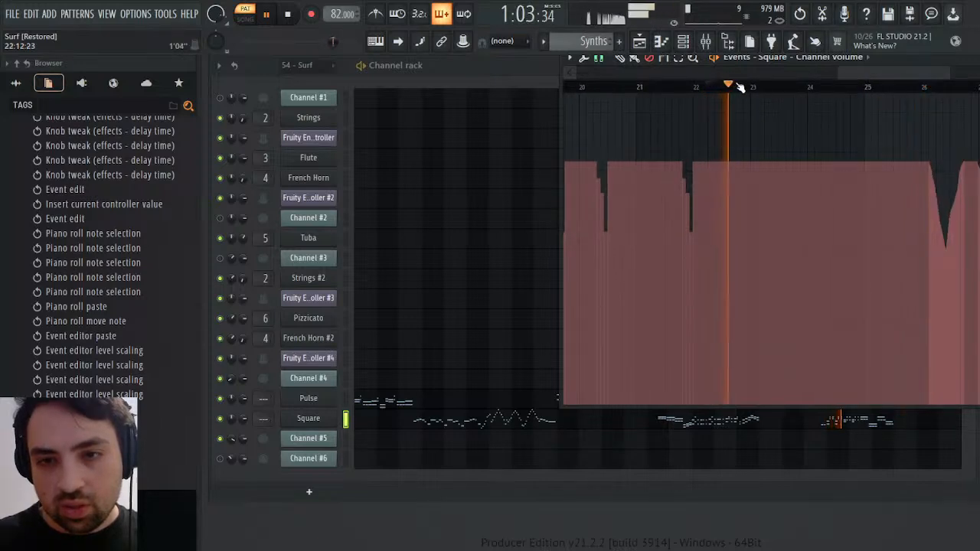
pyautogui.press('space')
pyautogui.scroll(1, 570, 41)
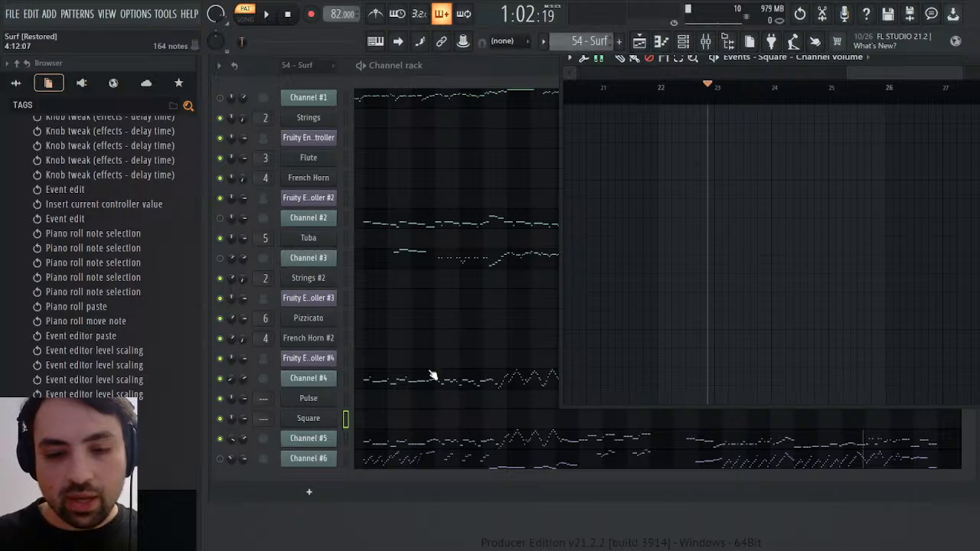
pyautogui.press('space')
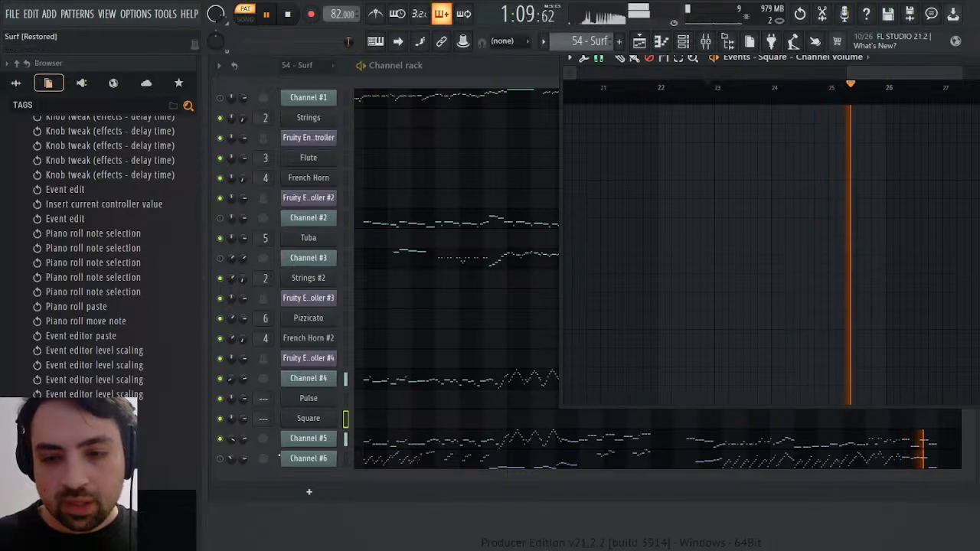
pyautogui.press('space')
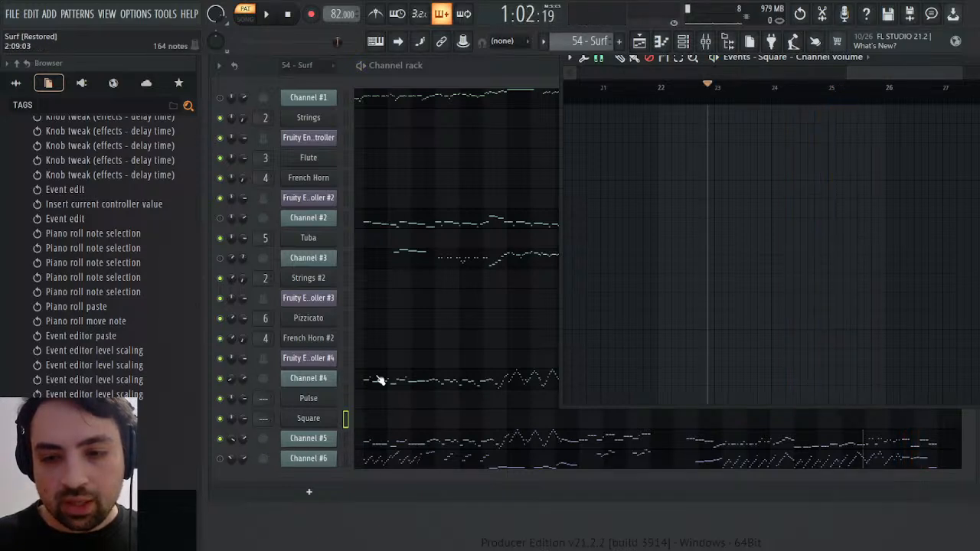
pyautogui.click(611, 86)
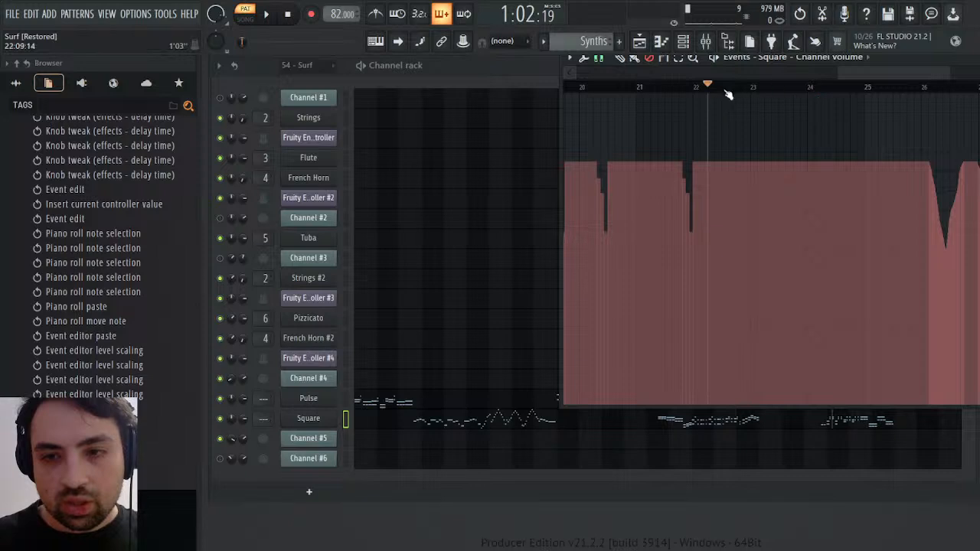
pyautogui.press('space')
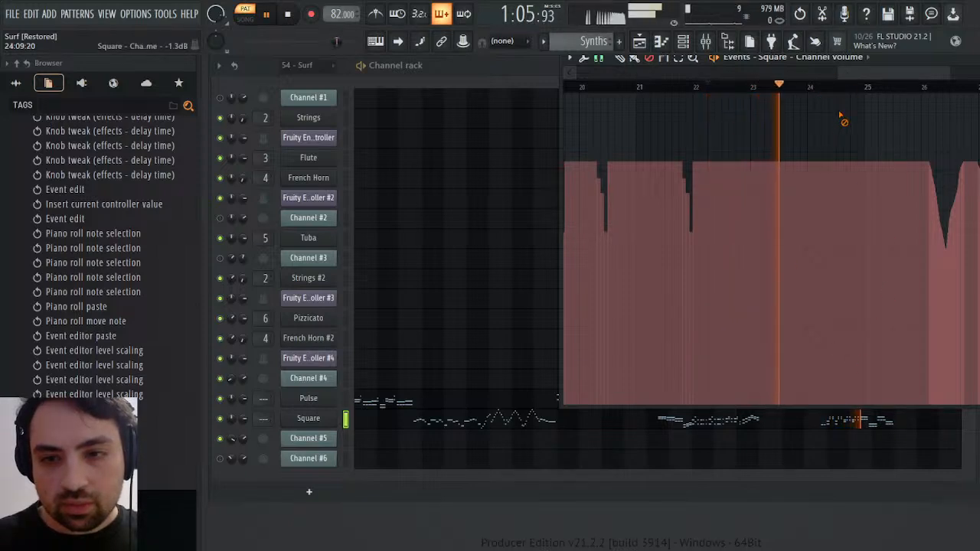
pyautogui.press('space')
pyautogui.moveTo(780, 87); pyautogui.dragTo(933, 91)
pyautogui.hotkey('ctrl', 'Delete')
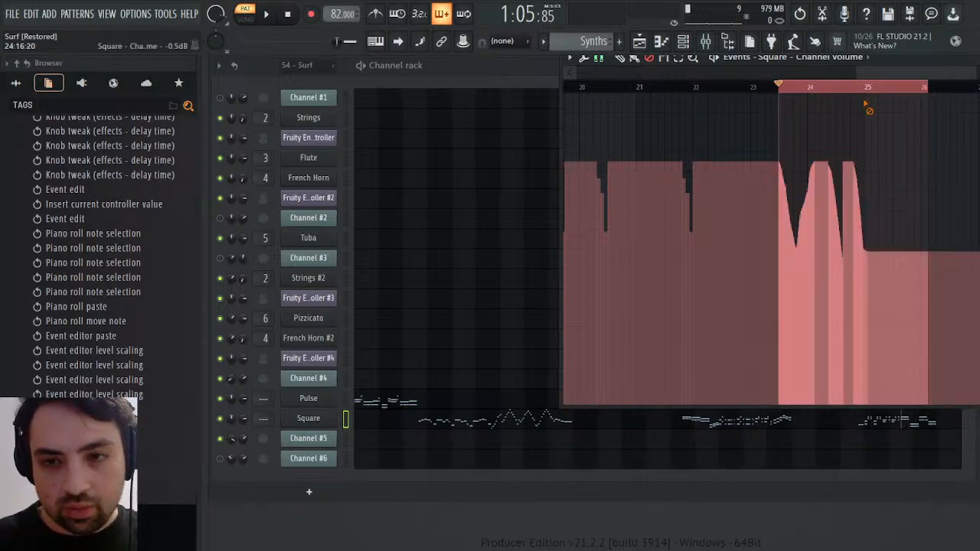
pyautogui.rightClick(828, 87)
# Replay Square's volume dips around bars 24 to 25 and set the channel volume from bar 25 onward to about -12.6 dB
pyautogui.press('space')
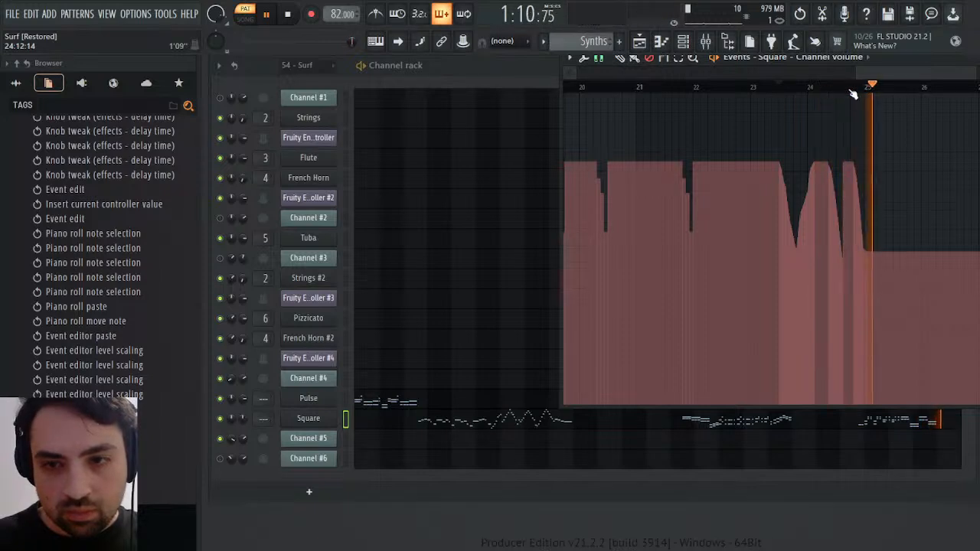
pyautogui.click(837, 87)
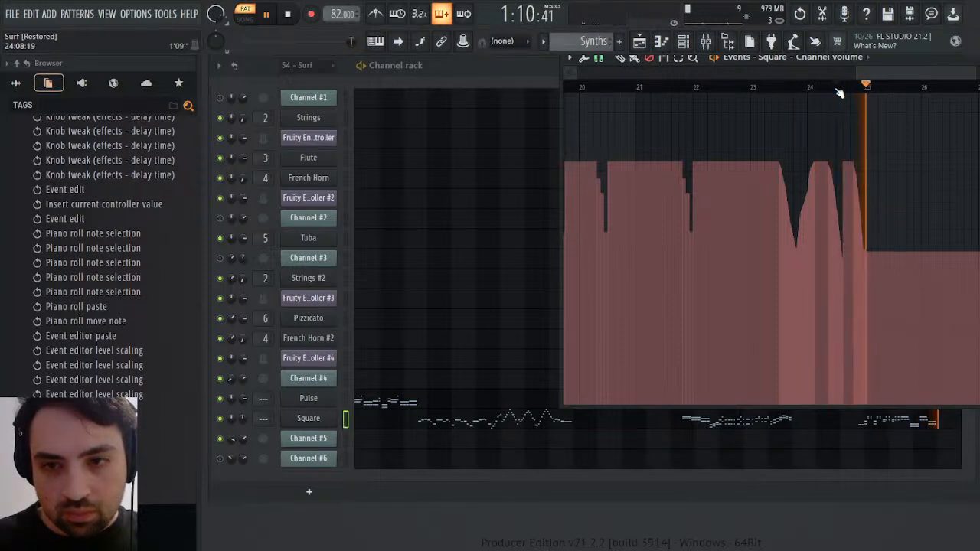
pyautogui.click(846, 87)
pyautogui.click(847, 87)
pyautogui.click(846, 87)
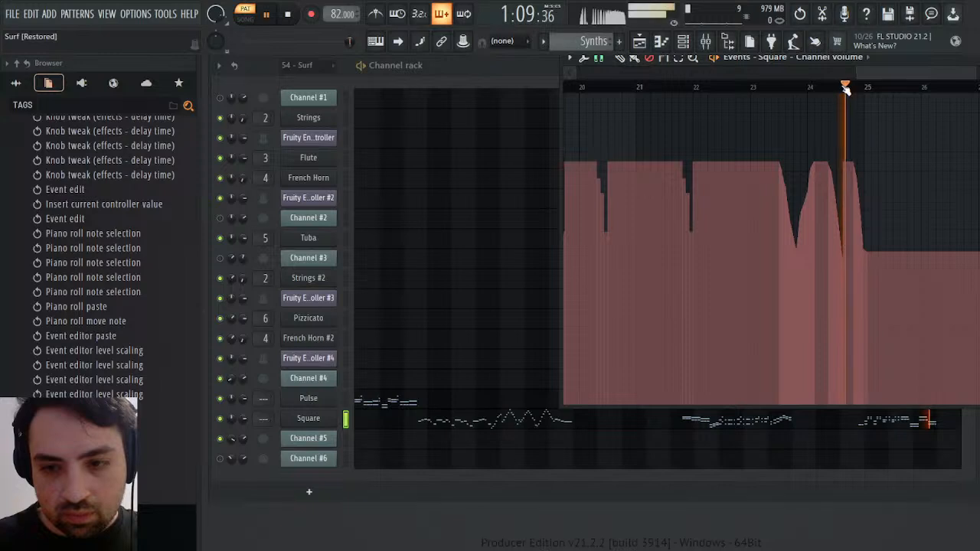
pyautogui.click(847, 88)
pyautogui.press('space')
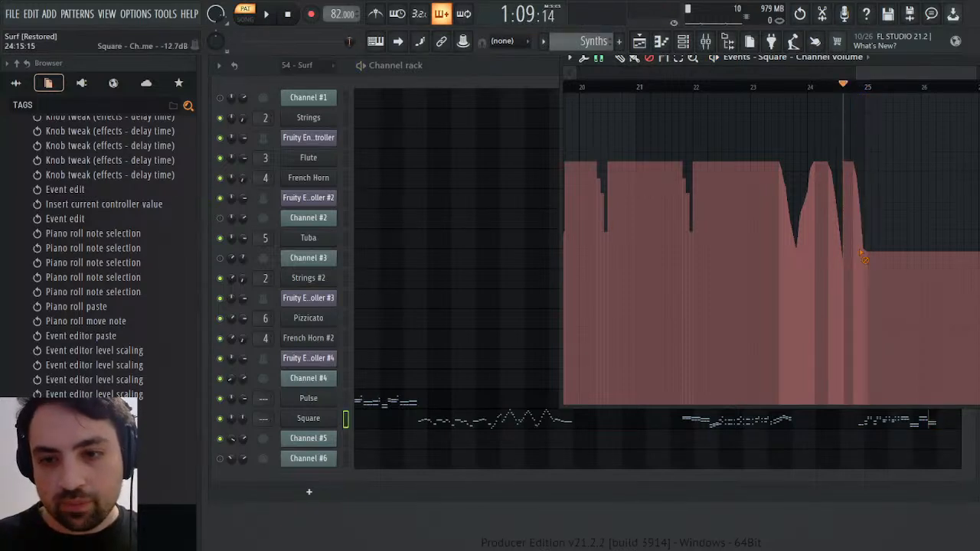
pyautogui.click(870, 250)
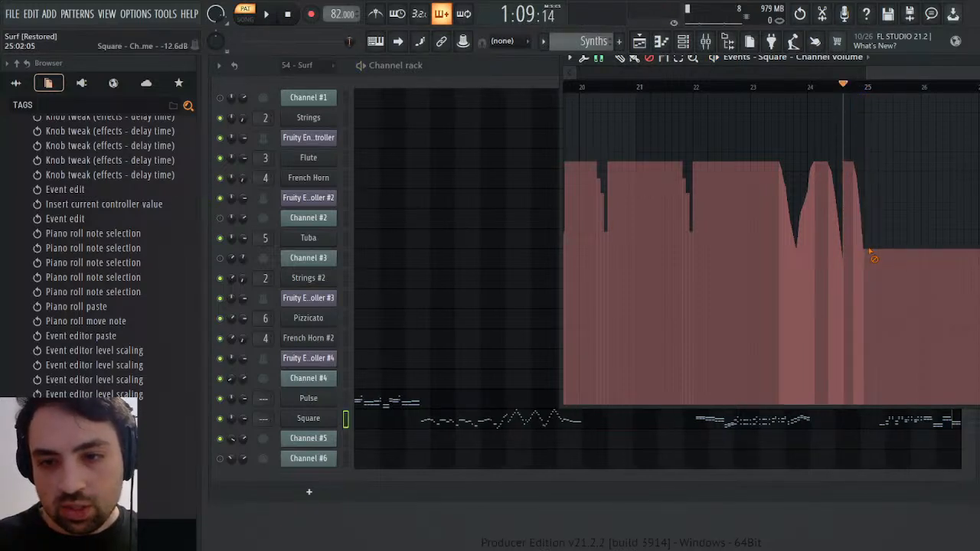
# Play the end of the Synths pattern briefly, close Square's event editor and switch to the 54 - Surf pattern
pyautogui.press('space')
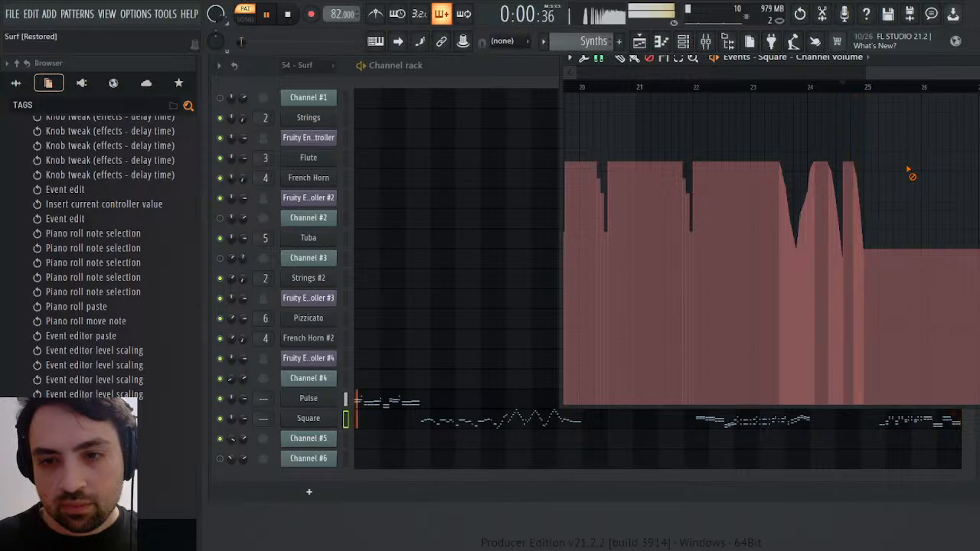
pyautogui.press('space')
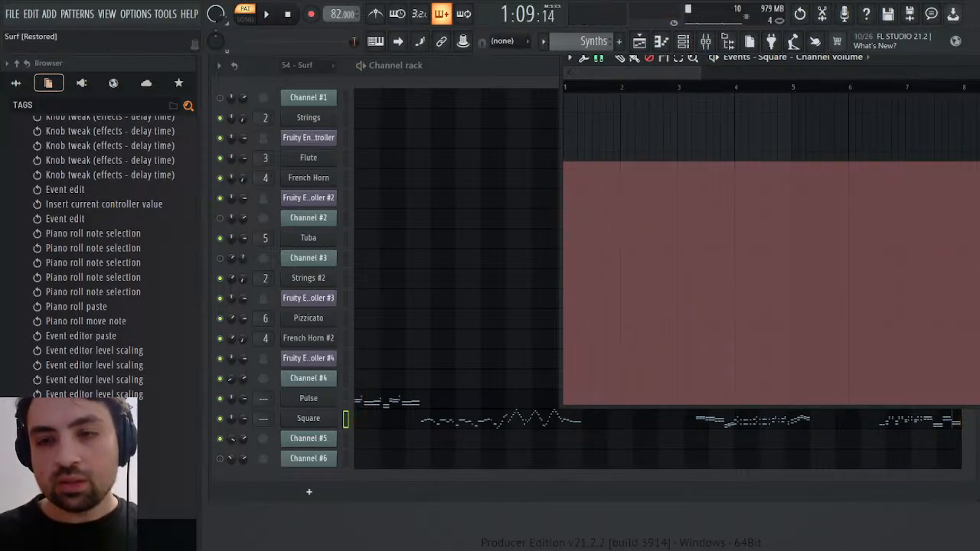
pyautogui.press('Escape')
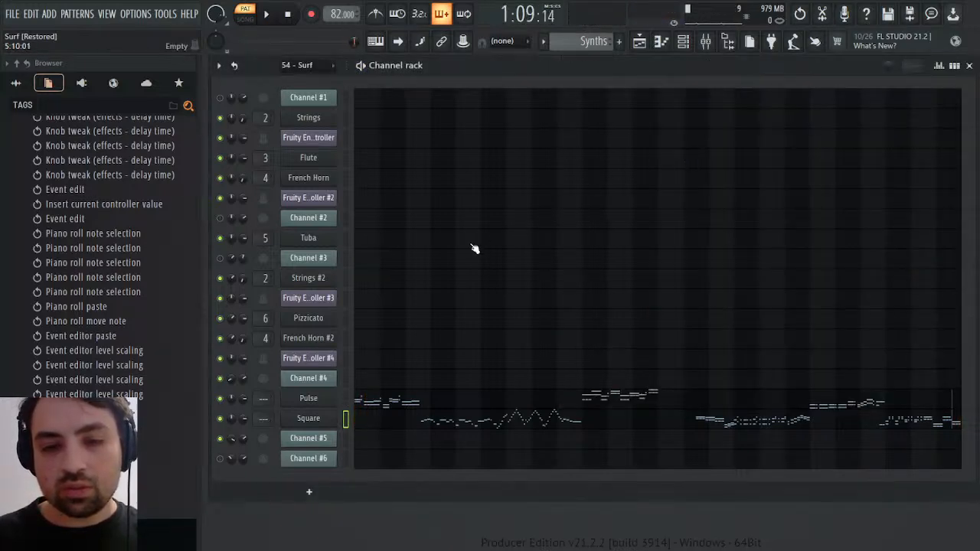
pyautogui.scroll(1, 587, 40)
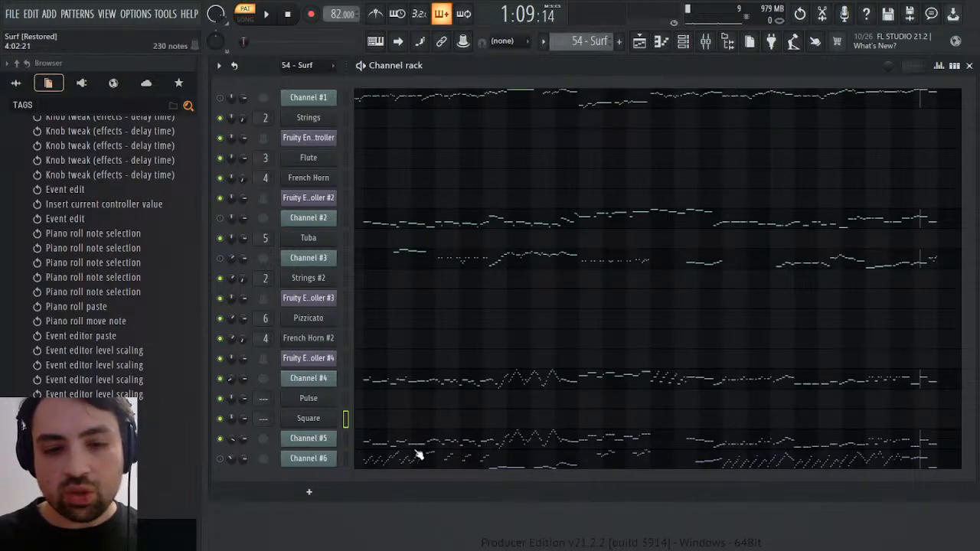
# Open Channel #5's notes in the 54 - Surf pattern and play the passages between about bars 12.5 and 16
pyautogui.click(494, 446)
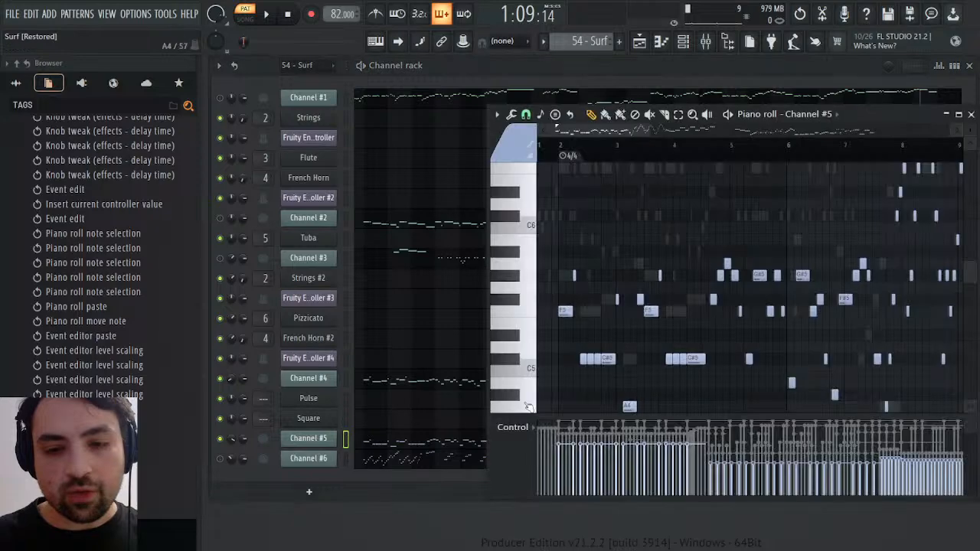
pyautogui.press('space')
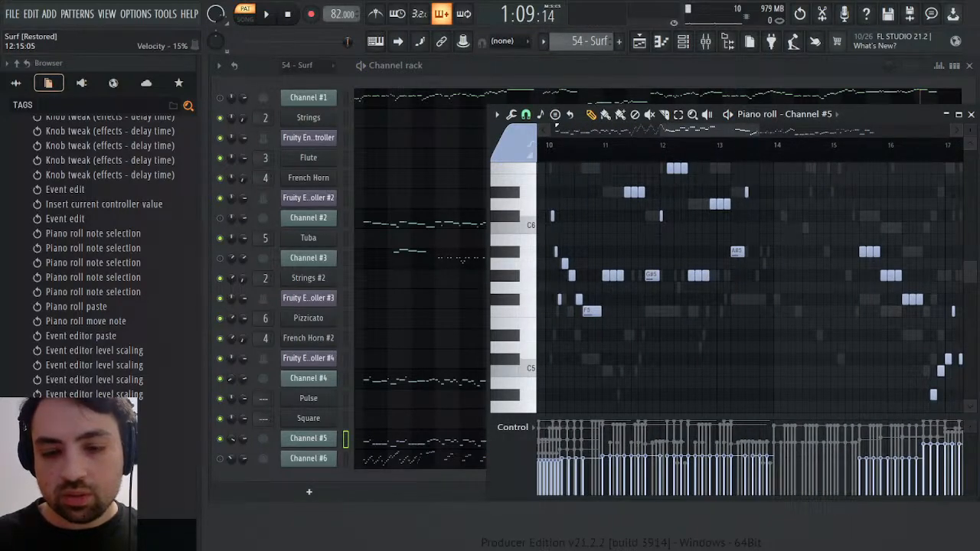
pyautogui.click(709, 149)
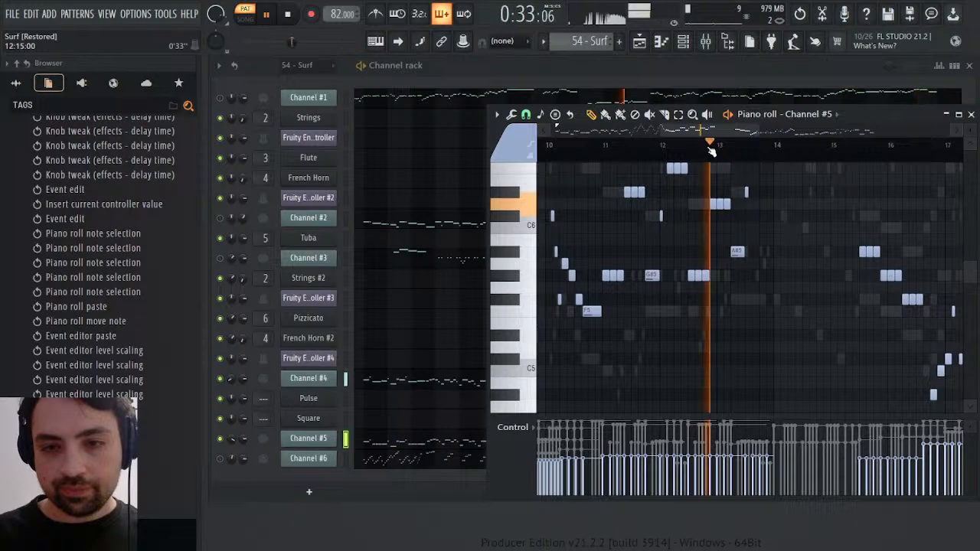
pyautogui.hscroll(3, 723, 154)
pyautogui.click(651, 144)
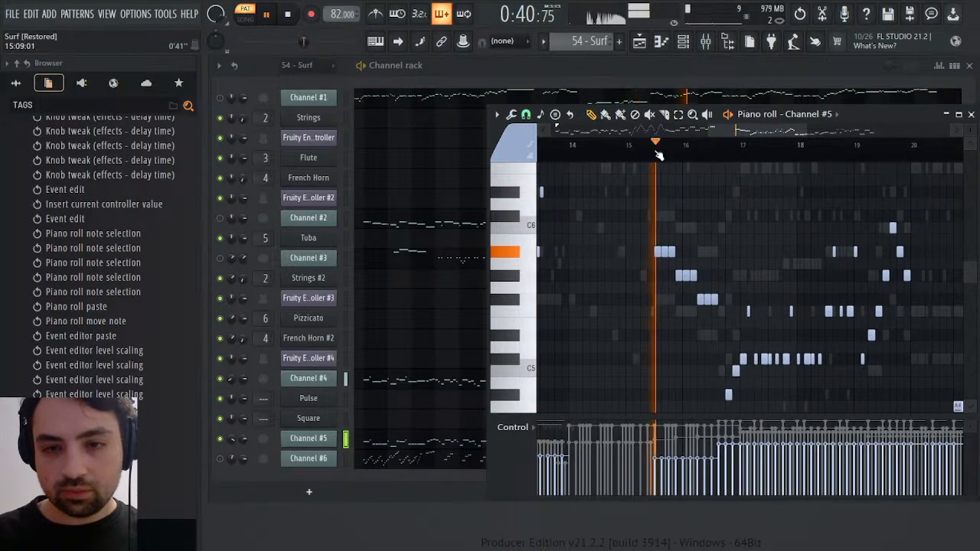
pyautogui.click(576, 144)
pyautogui.scroll(3, 617, 199)
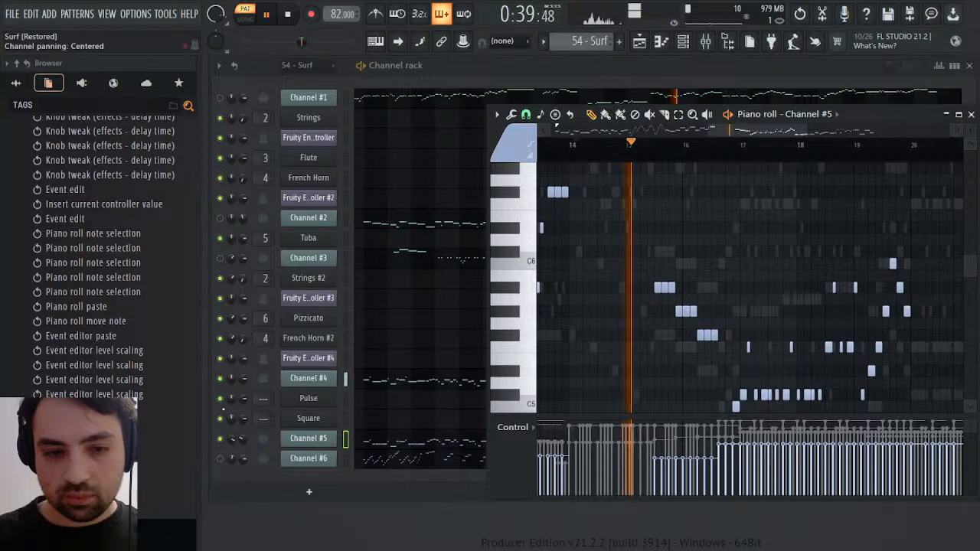
# Mute Channel #5 and play Channel #4's notes from bar 14 in its piano roll
pyautogui.click(220, 439)
pyautogui.click(373, 383)
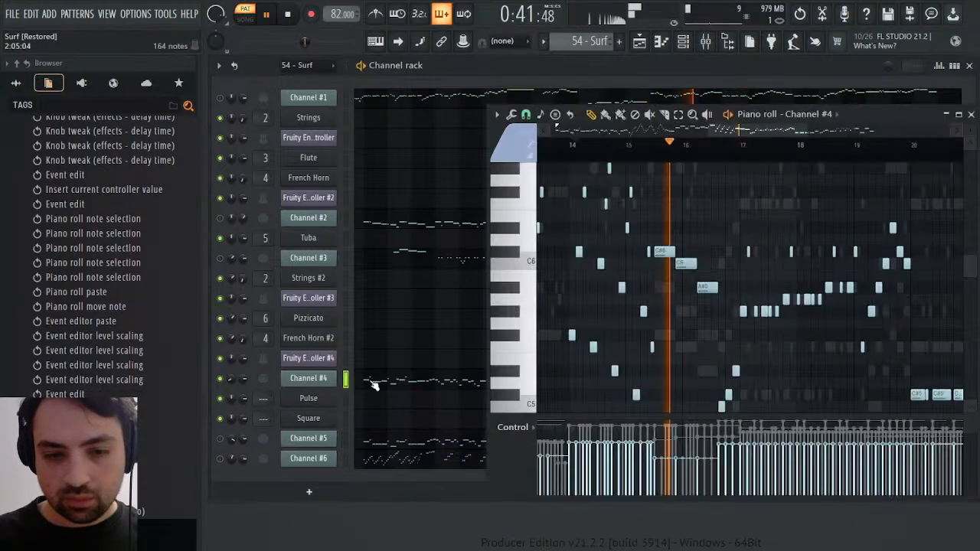
pyautogui.press('space')
pyautogui.press('space')
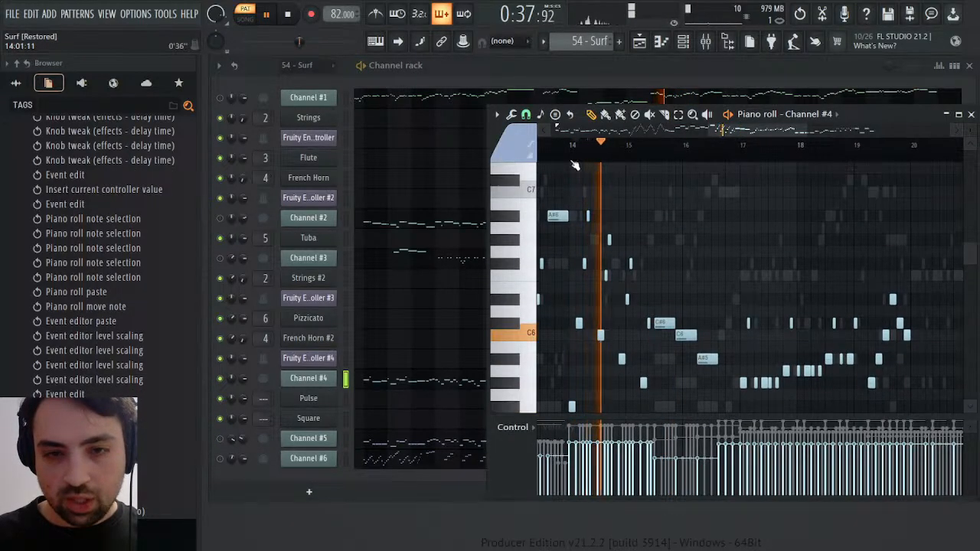
# Copy Channel #4's notes from bar 14 to about bar 15.5, close its piano roll and replay the passage
pyautogui.scroll(3, 568, 214)
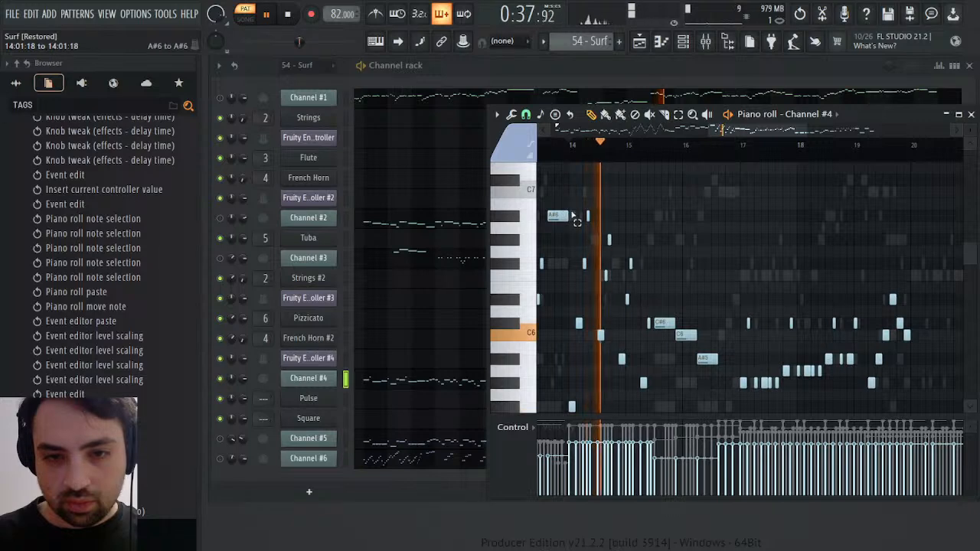
pyautogui.moveTo(573, 217); pyautogui.dragTo(657, 408)
pyautogui.press('space')
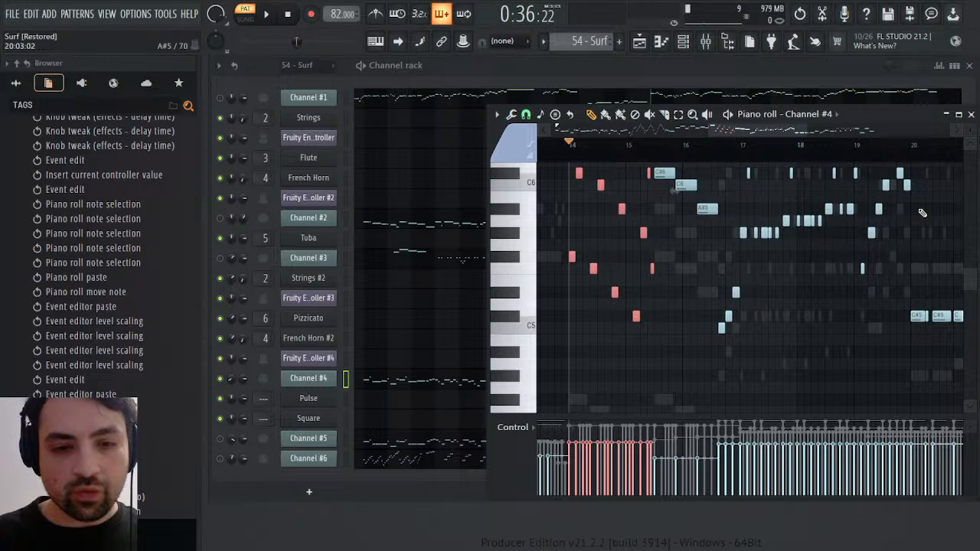
pyautogui.click(971, 114)
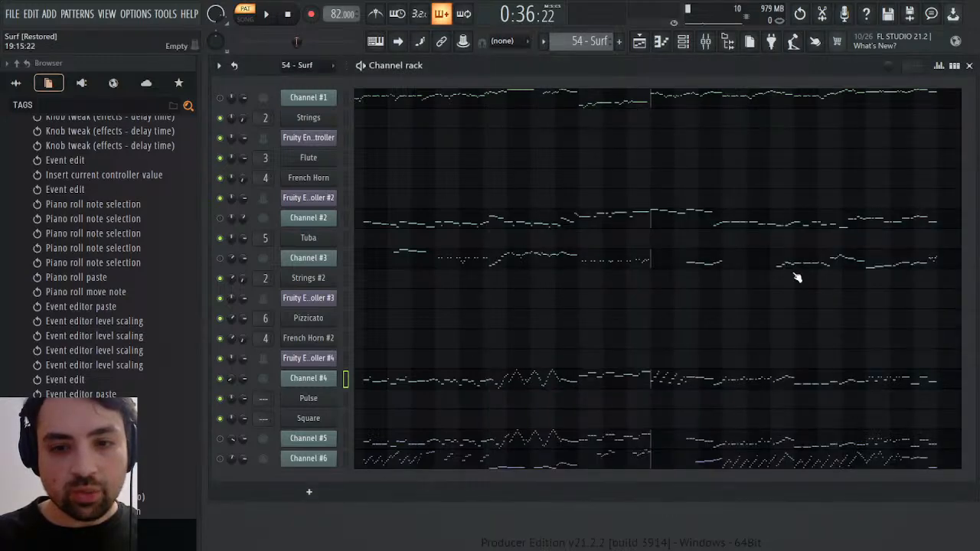
pyautogui.press('space')
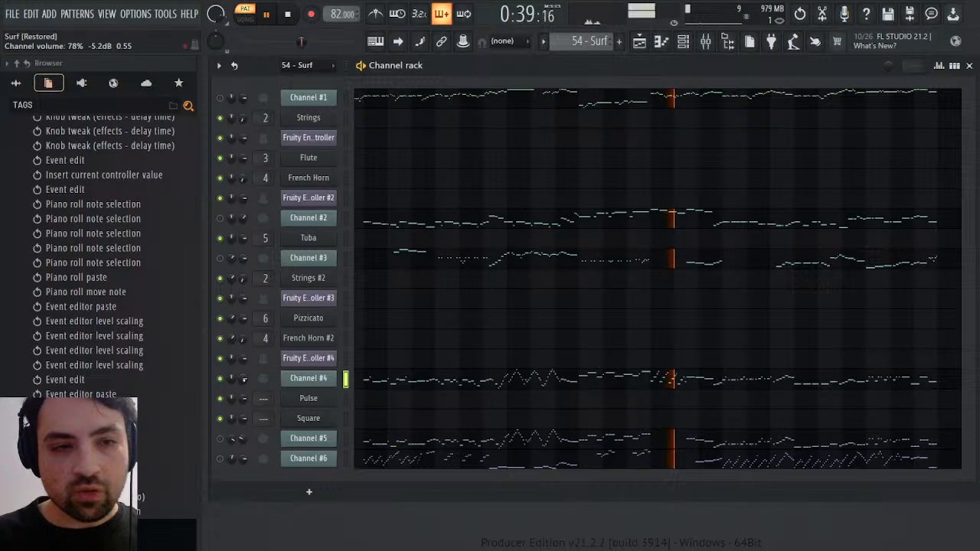
pyautogui.press('space')
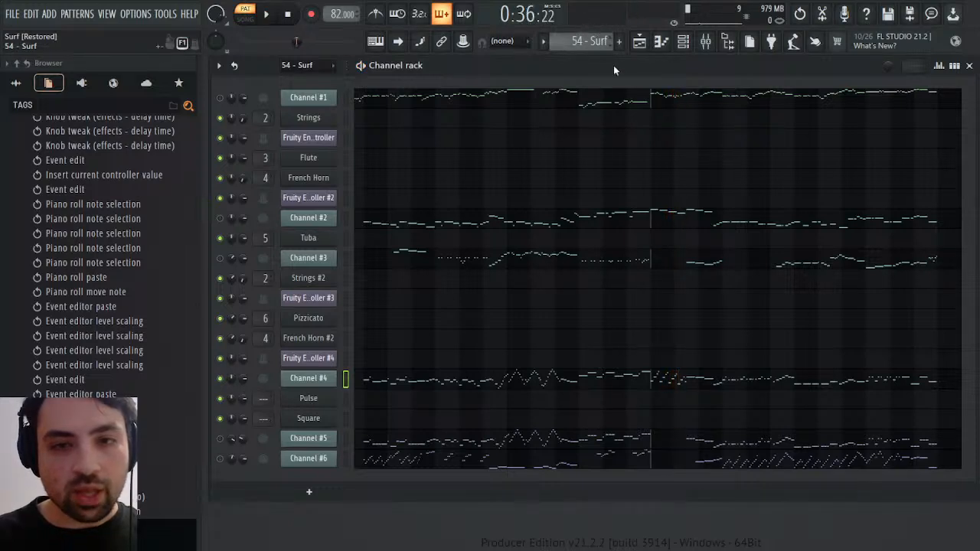
# In the Melody pattern, paste the copied notes into Pizzicato and move them to start at bar 14
pyautogui.press('KP_Add')
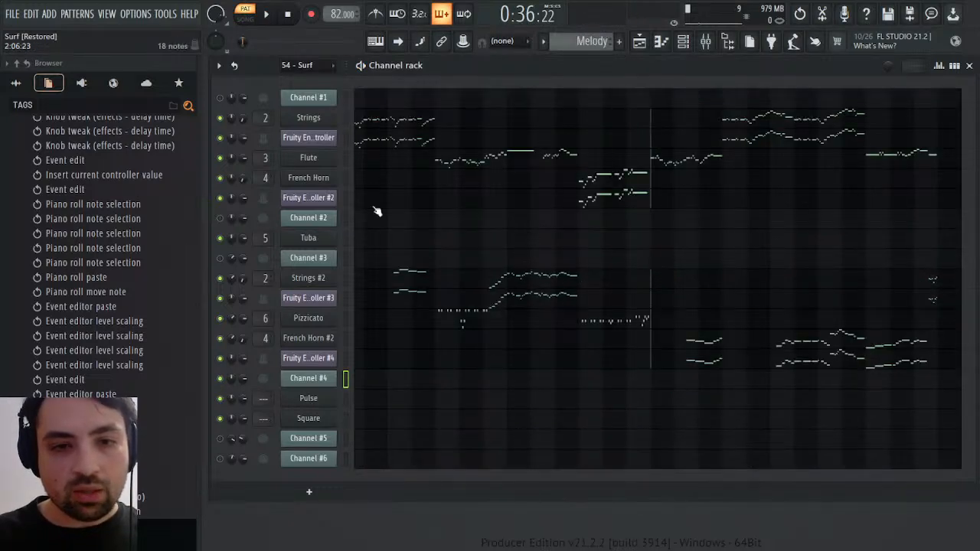
pyautogui.click(374, 320)
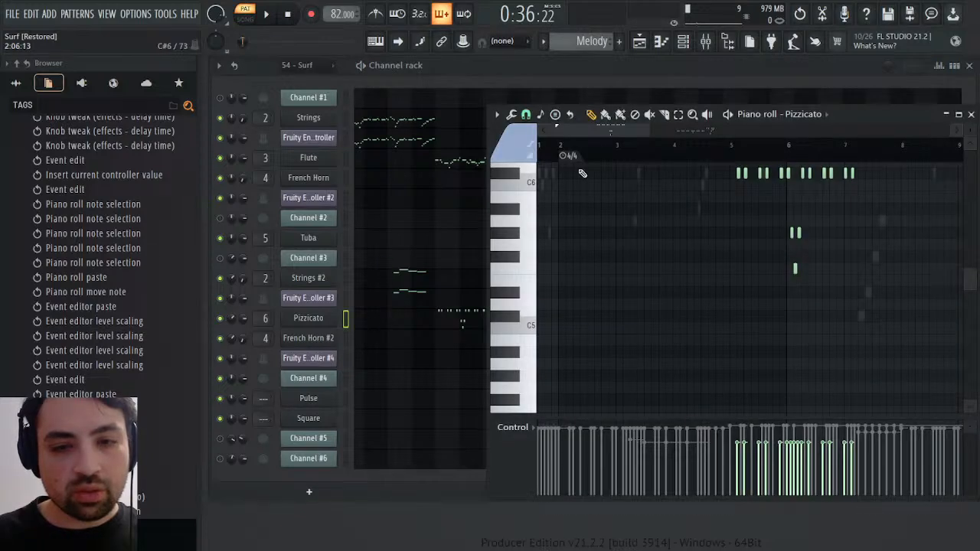
pyautogui.moveTo(619, 132); pyautogui.dragTo(782, 131)
pyautogui.hotkey('ctrl', 'v')
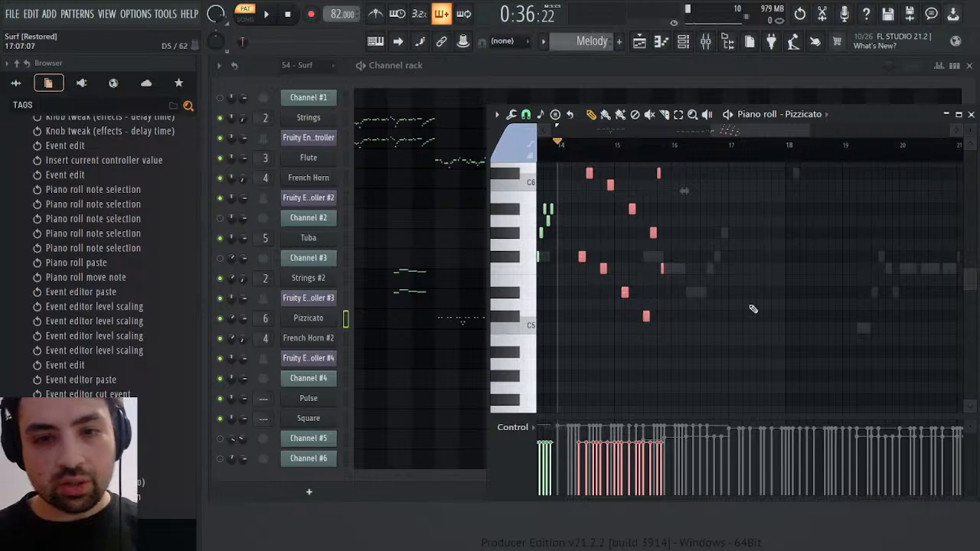
pyautogui.scroll(5, 753, 309)
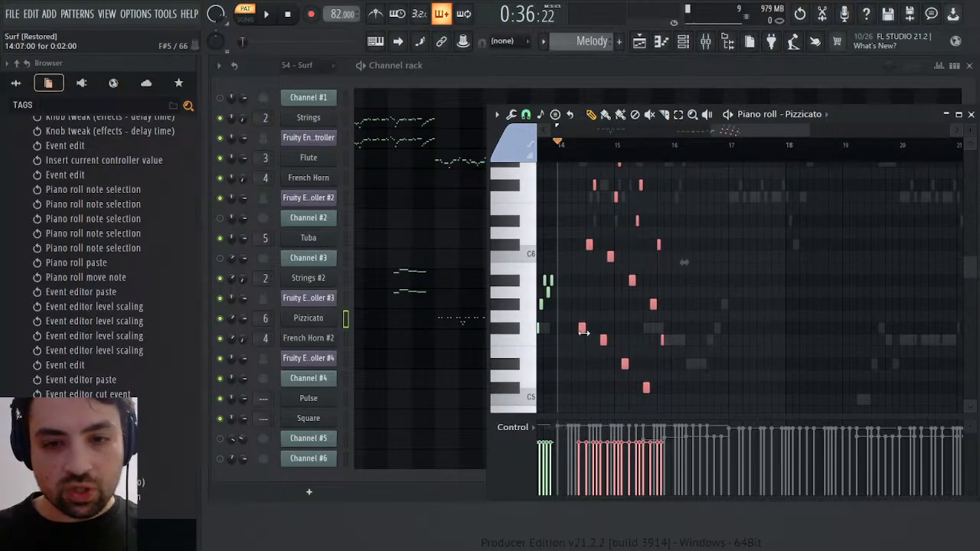
pyautogui.moveTo(581, 330); pyautogui.dragTo(562, 331)
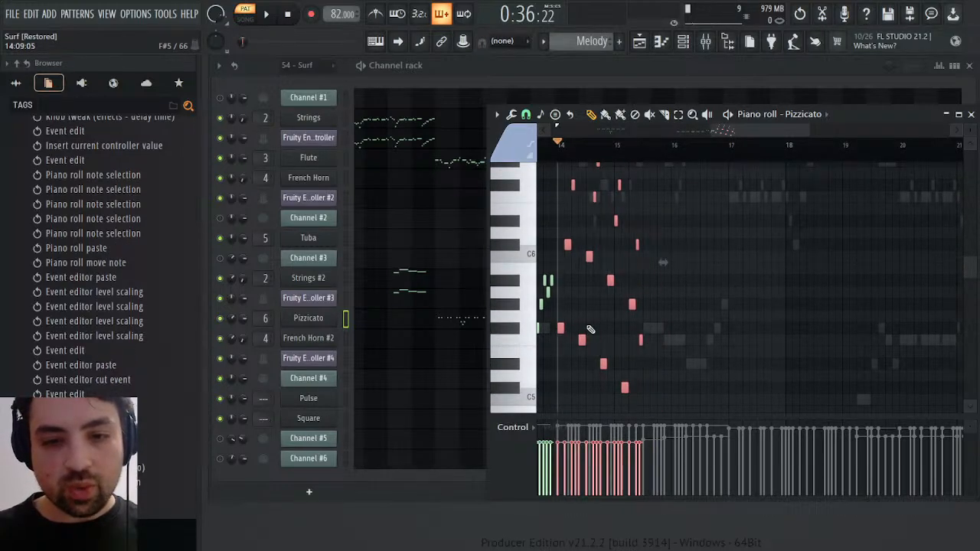
# Deselect the pasted Pizzicato notes, play the Melody pattern from bar 14 and close the piano roll
pyautogui.press('space')
pyautogui.press('space')
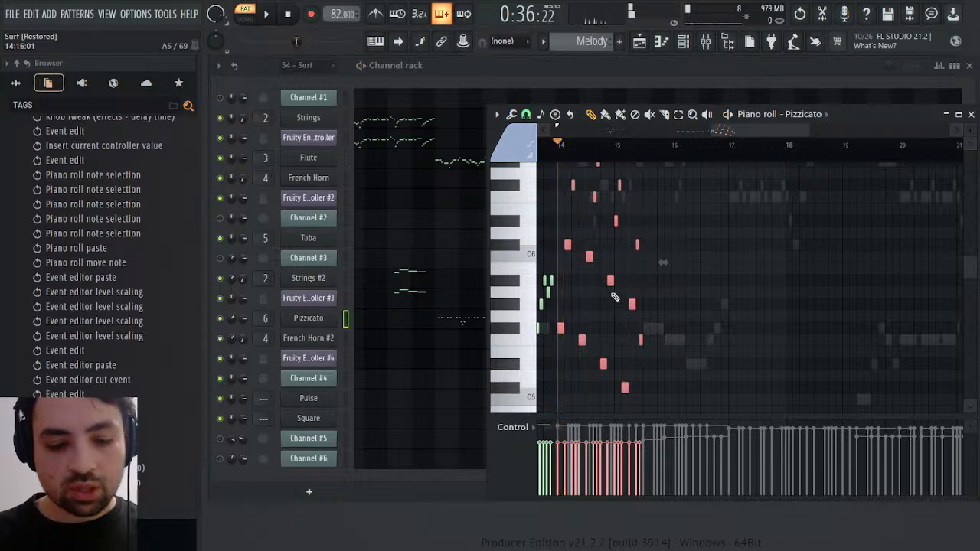
pyautogui.hotkey('ctrl', 'd')
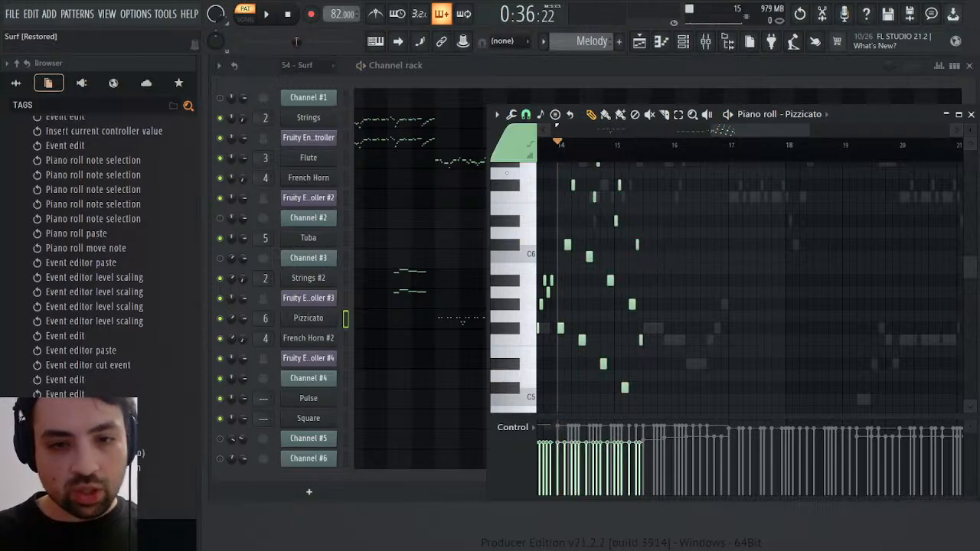
pyautogui.press('space')
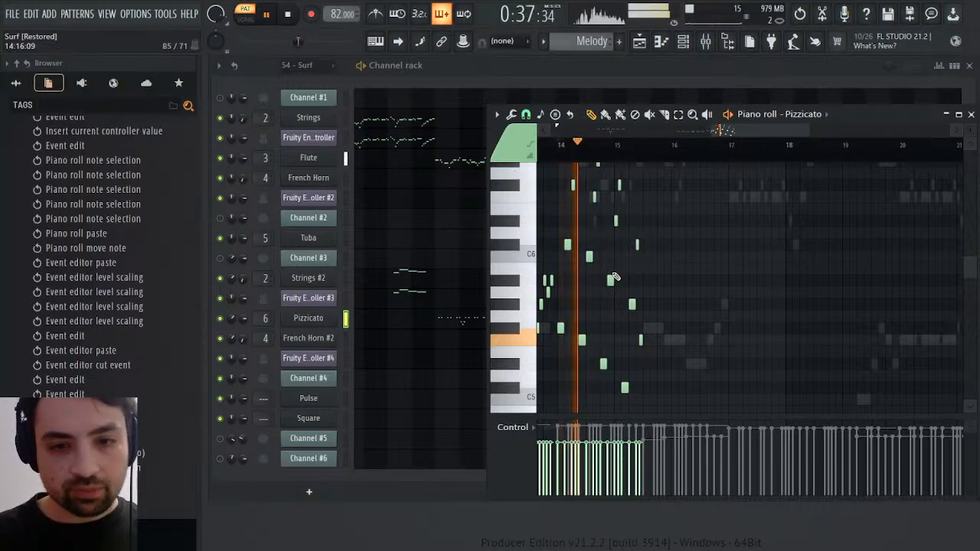
pyautogui.scroll(2, 754, 246)
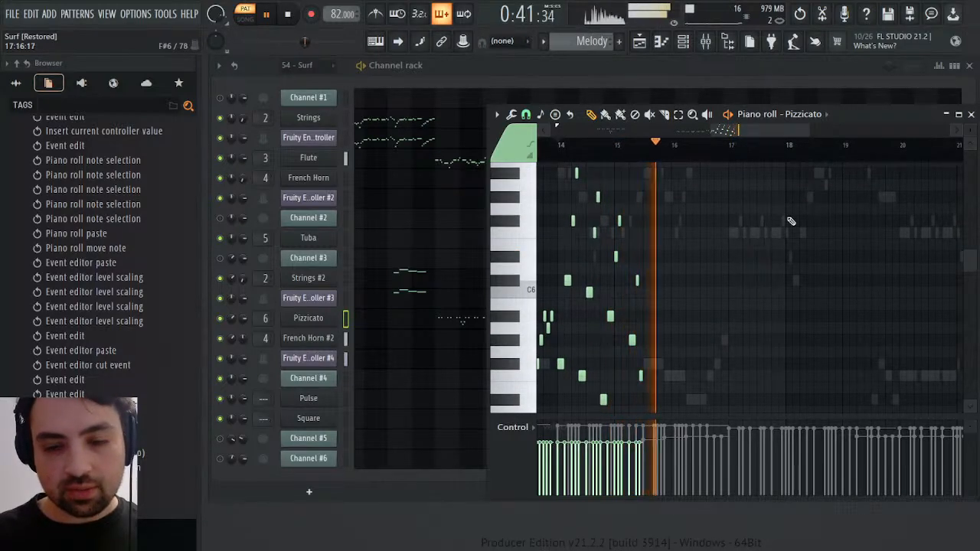
pyautogui.click(971, 115)
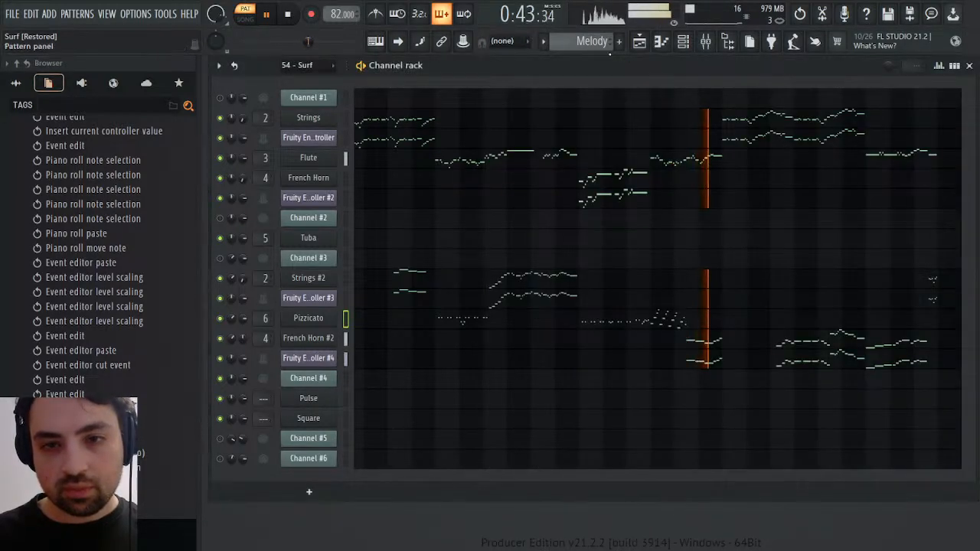
pyautogui.press('space')
# Go through the Synths and Bass patterns with brief playback and return to the 54 - Surf pattern
pyautogui.scroll(-1, 604, 41)
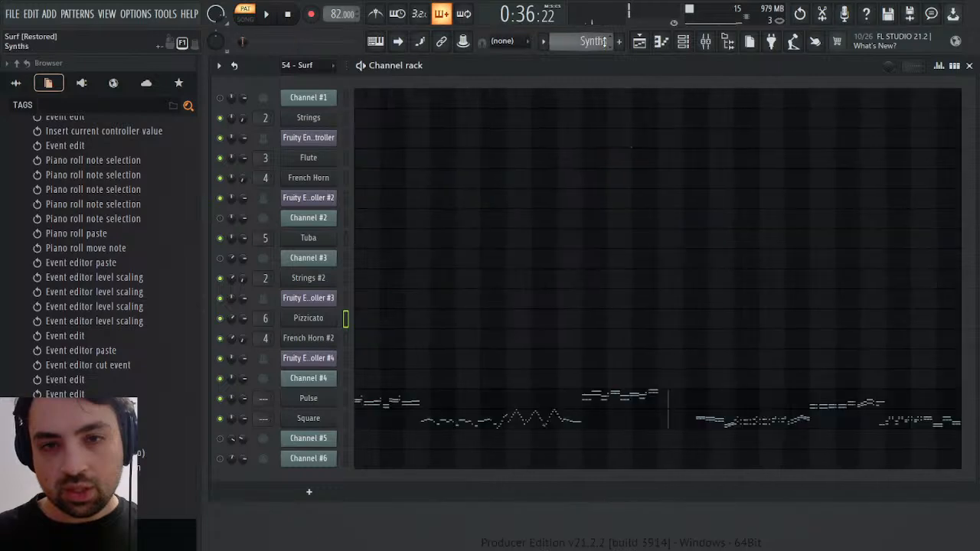
pyautogui.scroll(-1, 604, 41)
pyautogui.scroll(1, 605, 42)
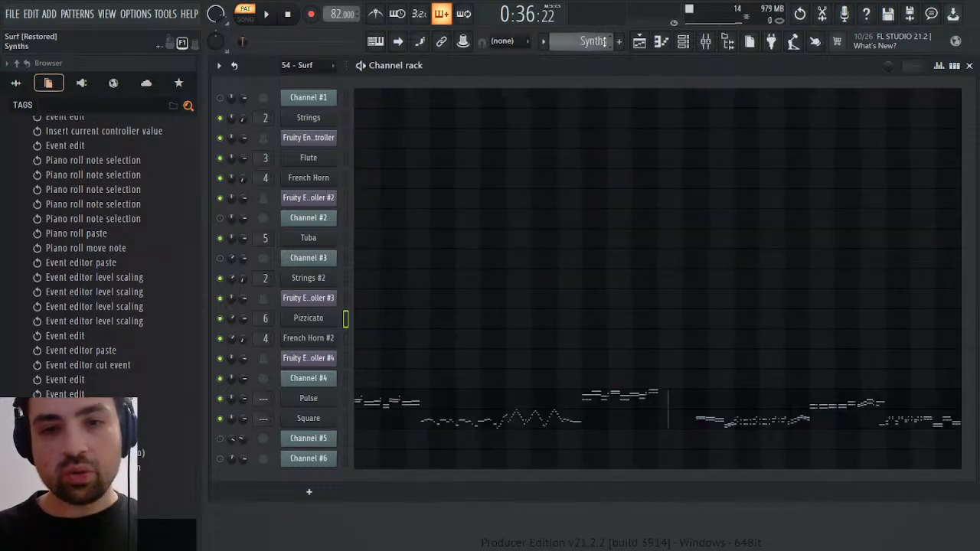
pyautogui.scroll(-1, 604, 41)
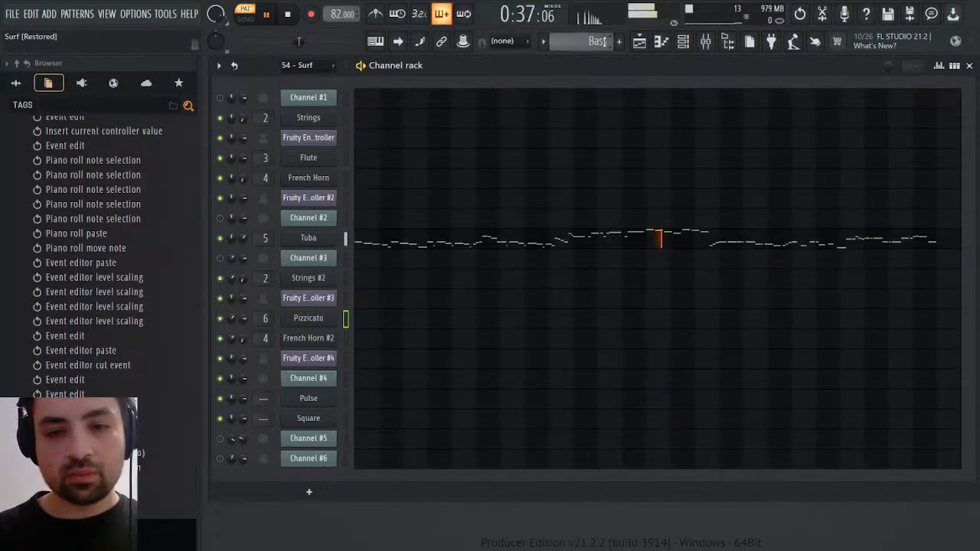
pyautogui.scroll(1, 604, 42)
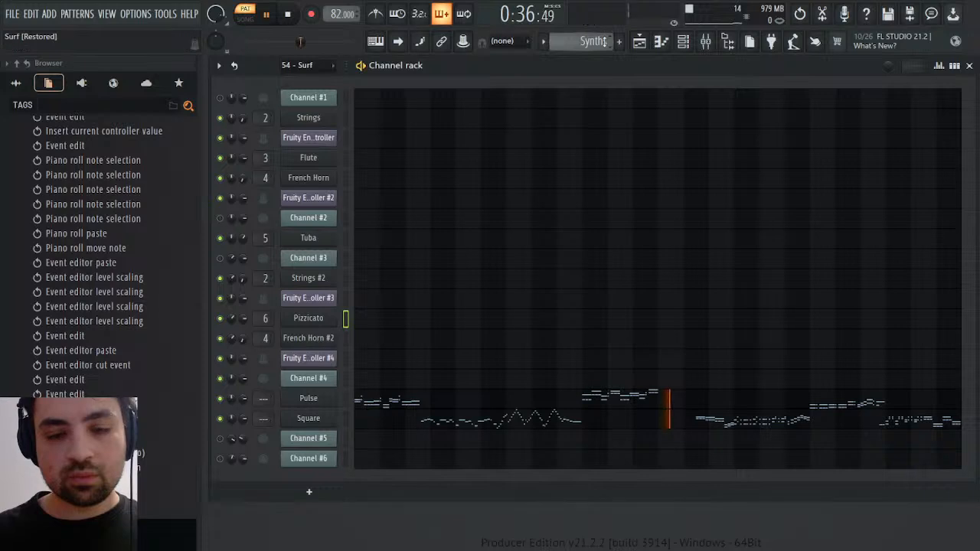
pyautogui.scroll(3, 605, 42)
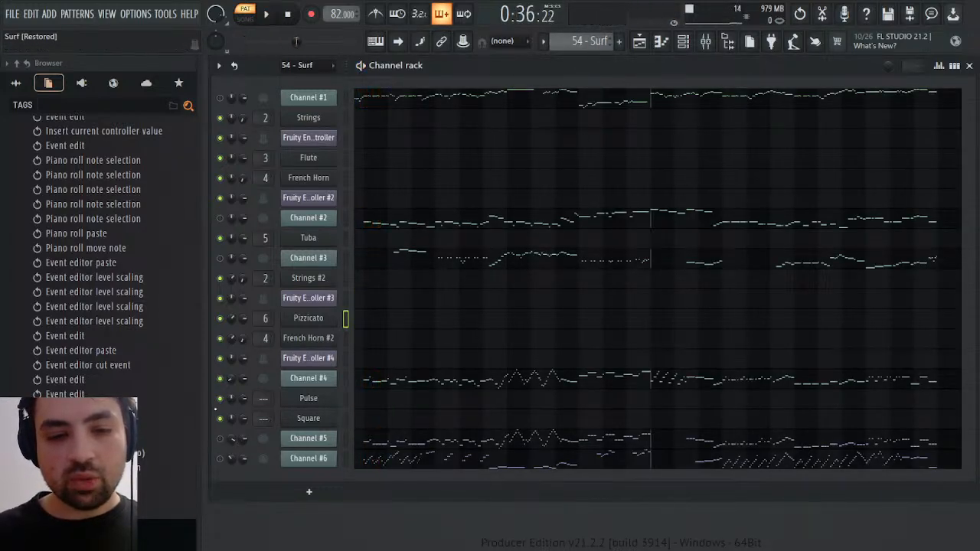
# Mute Channel #4, unmute Channel #6 and play the 54 - Surf pattern from the start
pyautogui.click(220, 379)
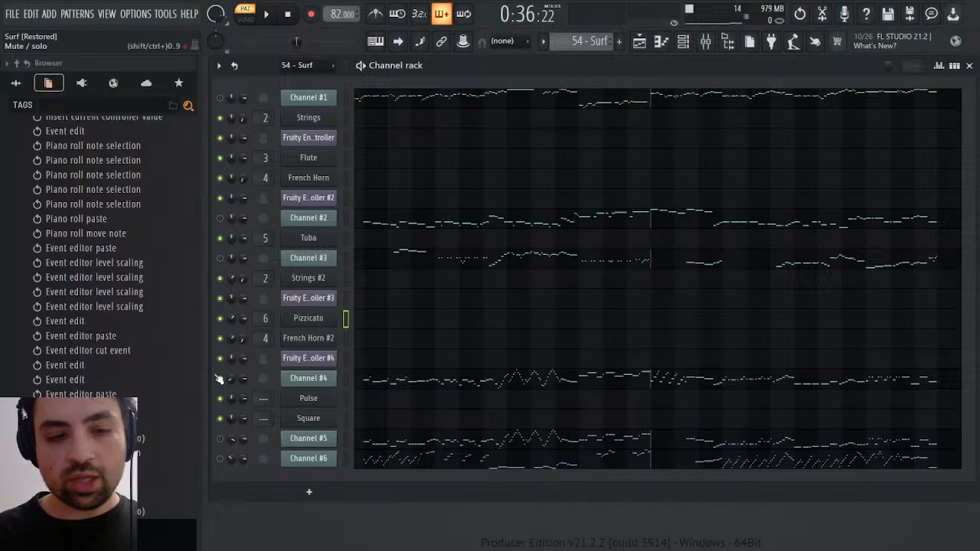
pyautogui.click(221, 459)
pyautogui.press('space')
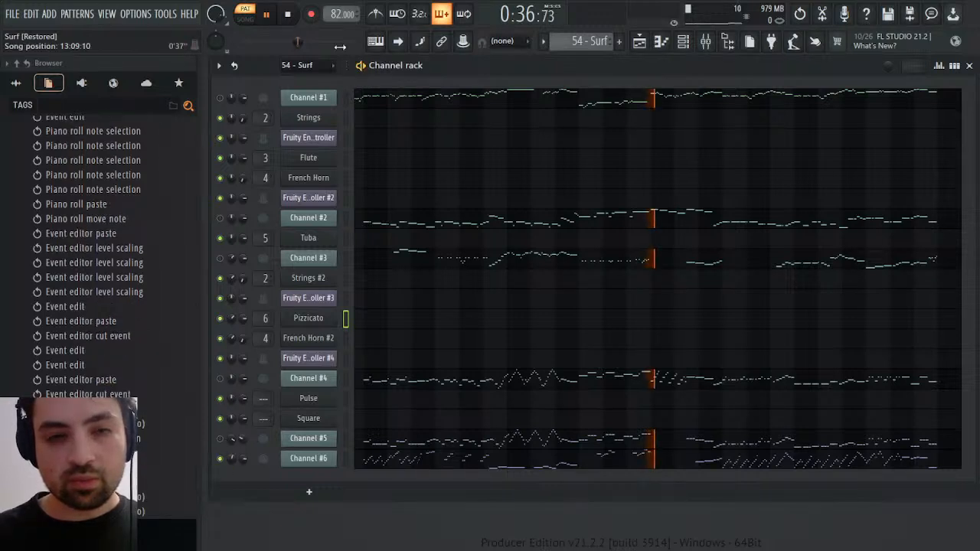
pyautogui.click(289, 14)
pyautogui.click(268, 14)
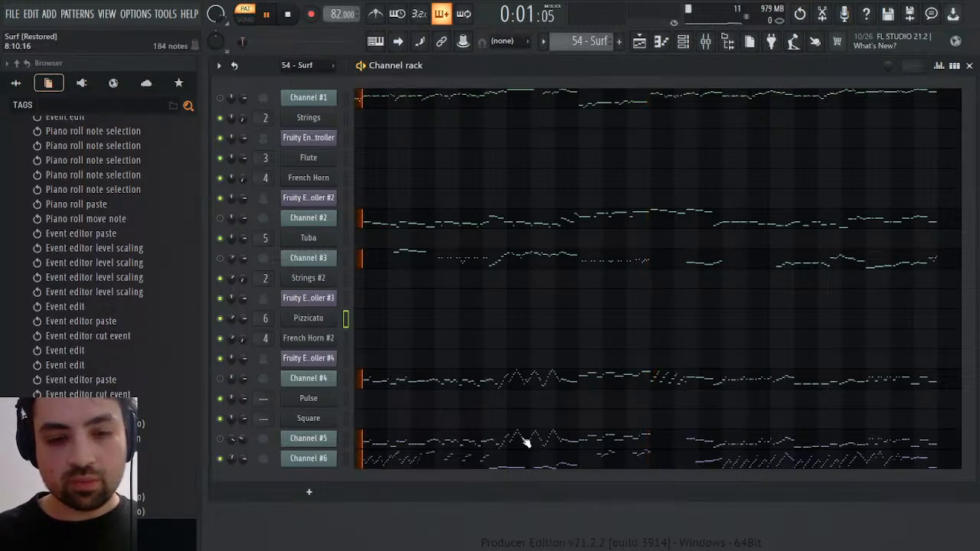
# Check which MIDI patch Channel #6 uses and look at its notes
pyautogui.click(329, 461)
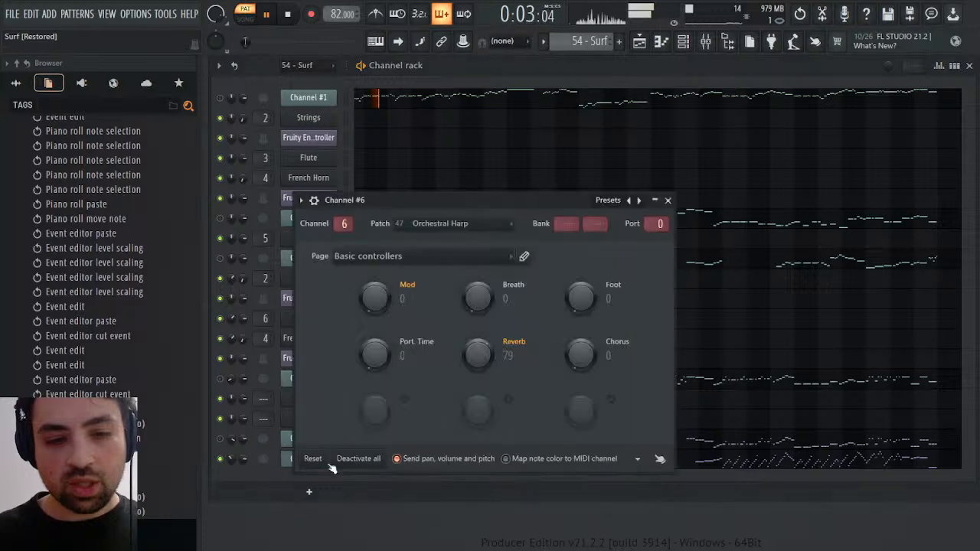
pyautogui.click(291, 458)
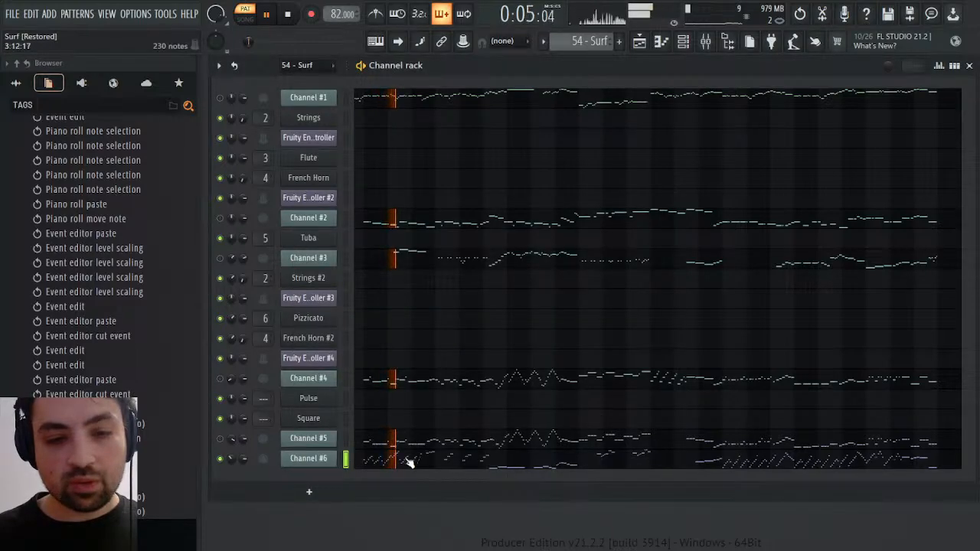
pyautogui.click(410, 463)
pyautogui.click(410, 462)
# Add a SOUND Canvas VA channel below Channel #6, choose instrument 047 Harp and set its reverb to 0
pyautogui.click(80, 84)
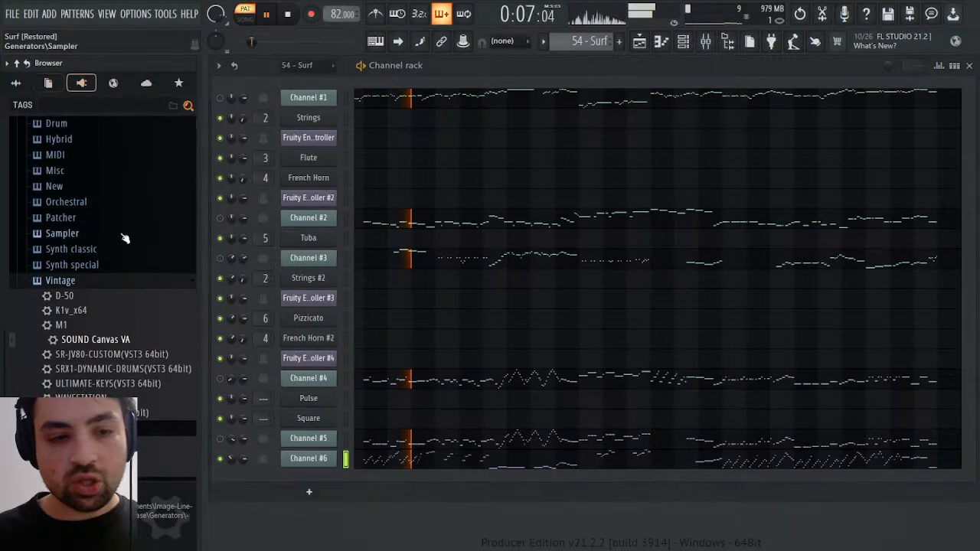
pyautogui.moveTo(127, 341); pyautogui.dragTo(312, 475)
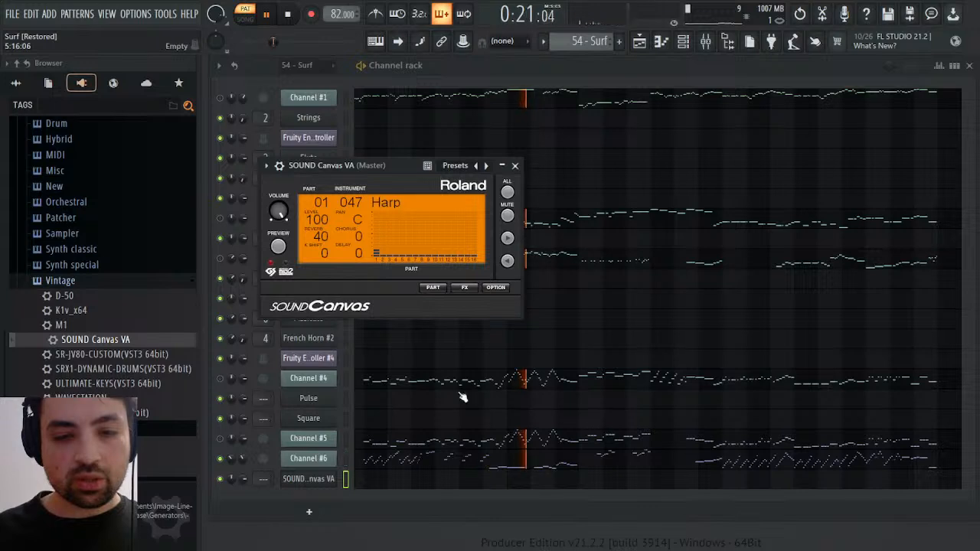
pyautogui.click(433, 287)
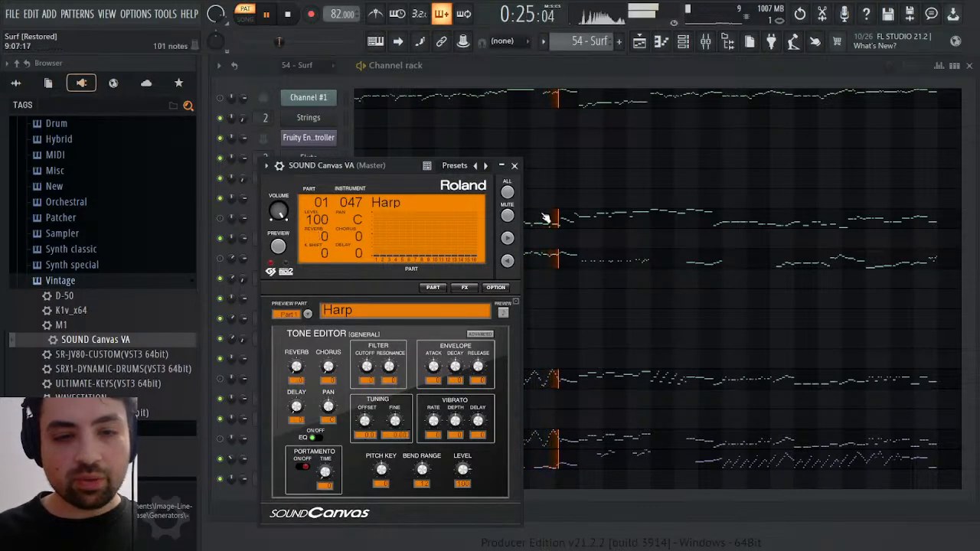
# Close the harp plugin window and select the arpeggio notes from bar 2 to bar 7 in Channel #6's piano roll
pyautogui.click(515, 166)
pyautogui.click(484, 461)
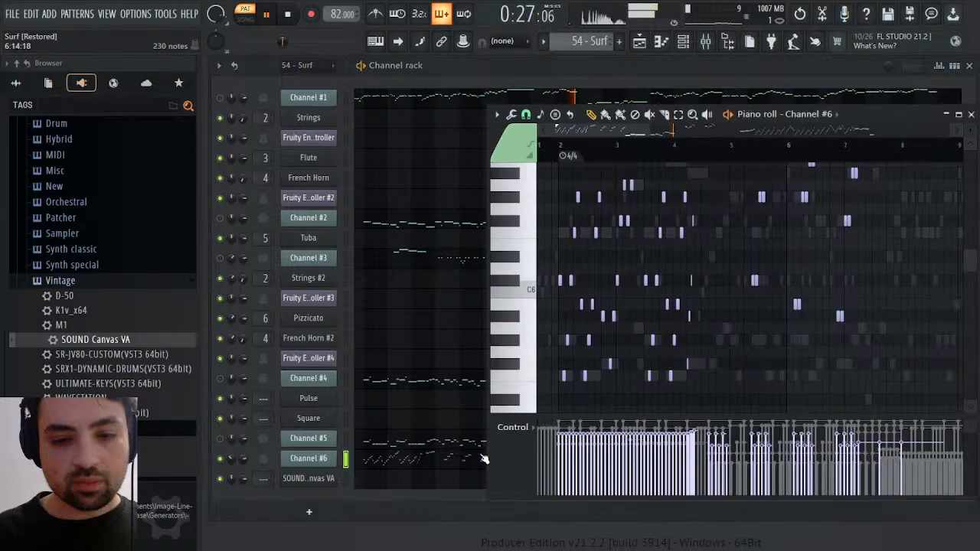
pyautogui.click(441, 458)
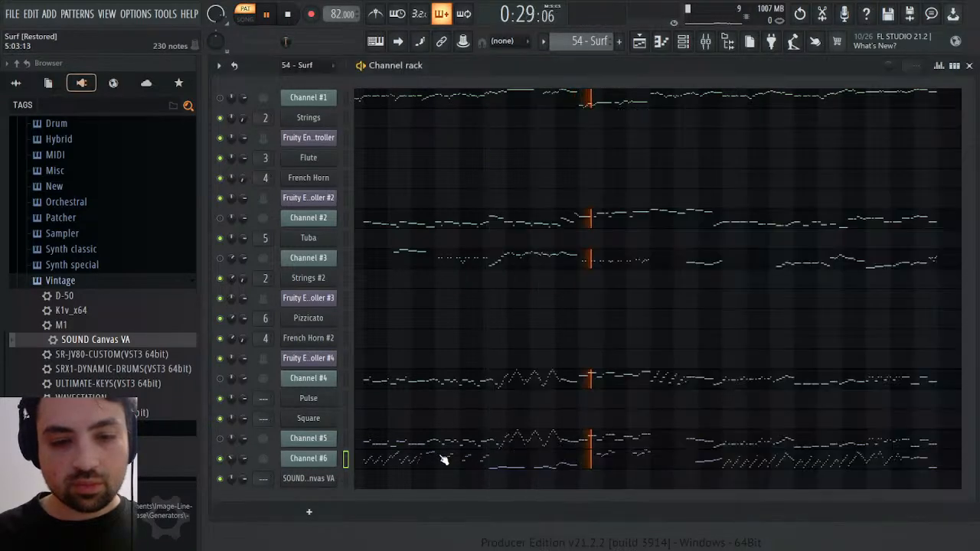
pyautogui.click(440, 458)
pyautogui.scroll(5, 686, 278)
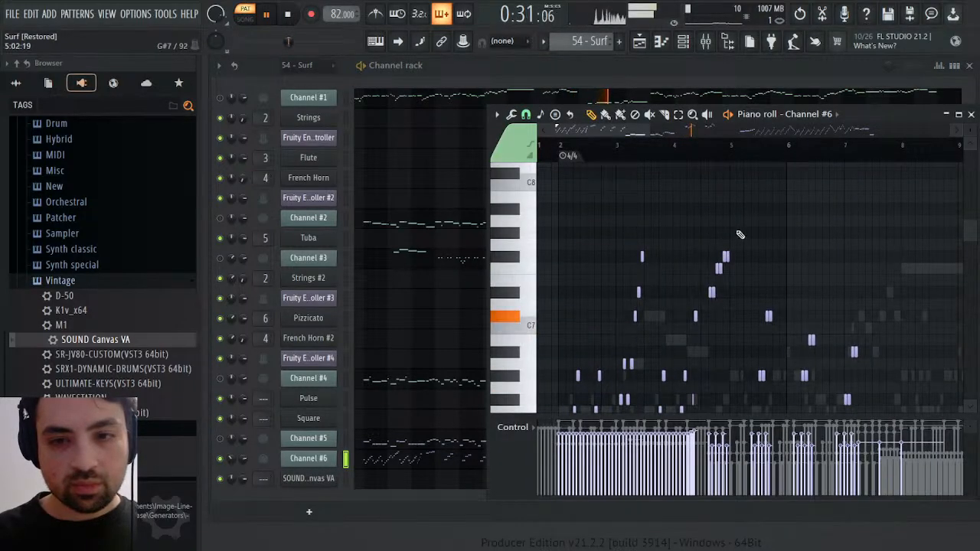
pyautogui.scroll(-4, 741, 234)
pyautogui.scroll(3, 857, 215)
pyautogui.moveTo(874, 206); pyautogui.dragTo(563, 469)
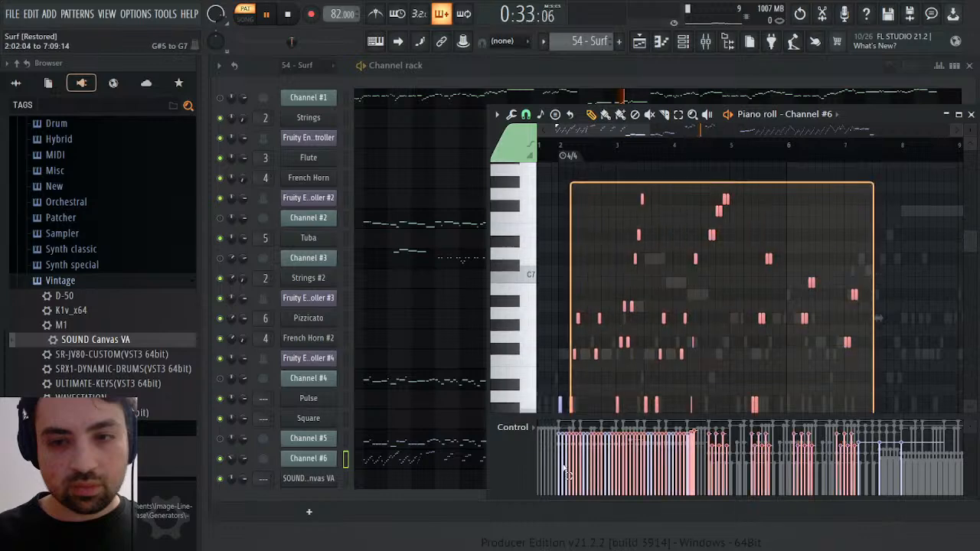
# Listen to Channel #6 around bars 14 to 17 and add its arpeggio notes from bar 17 onward to the selection
pyautogui.scroll(-5, 728, 322)
pyautogui.scroll(-3, 827, 357)
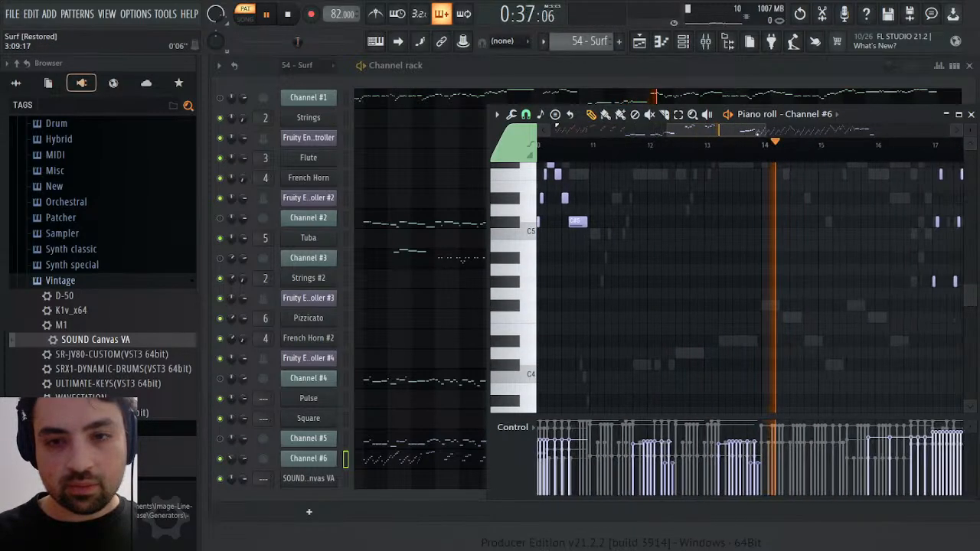
pyautogui.click(815, 145)
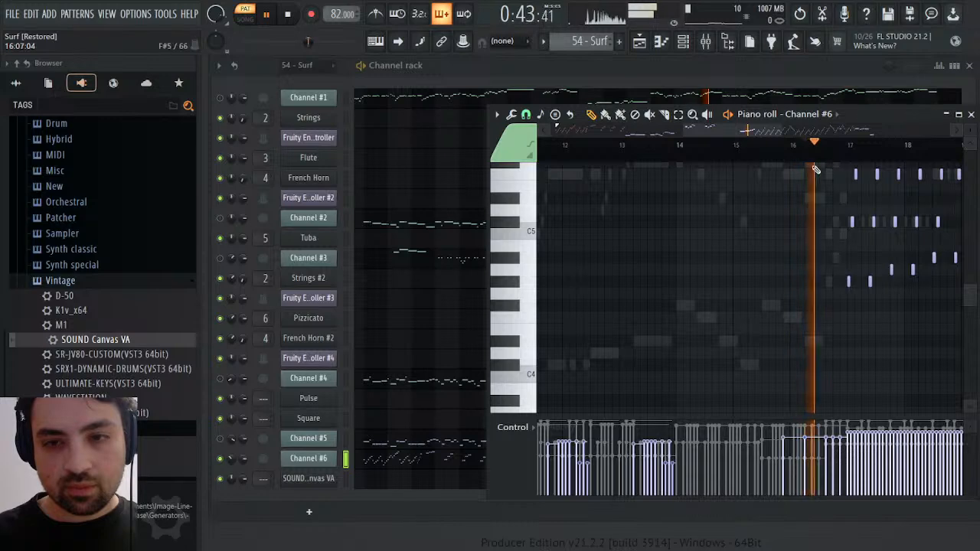
pyautogui.click(864, 145)
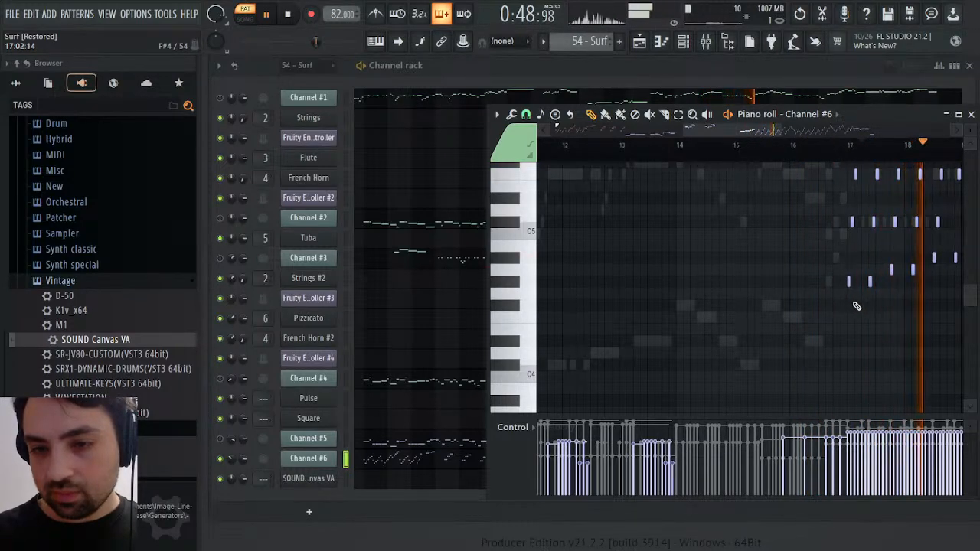
pyautogui.moveTo(853, 306); pyautogui.dragTo(826, 177)
pyautogui.moveTo(835, 132); pyautogui.dragTo(789, 134)
pyautogui.scroll(-5, 763, 201)
pyautogui.scroll(-1, 691, 228)
pyautogui.scroll(1, 692, 229)
# Listen to bars 22 to 24 and remove all Channel #6 notes from bar 23 onward from the selection
pyautogui.click(764, 145)
pyautogui.click(813, 150)
pyautogui.click(859, 147)
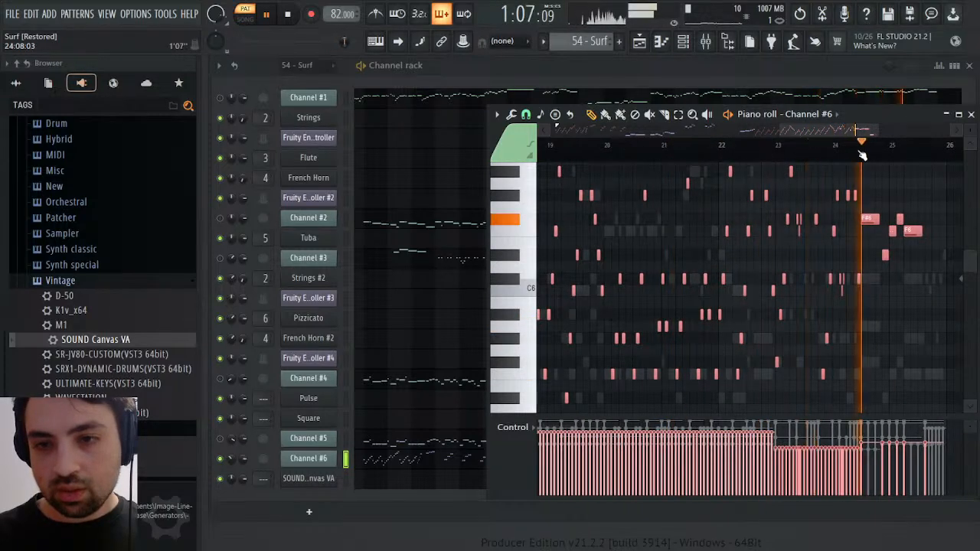
pyautogui.click(788, 148)
pyautogui.click(769, 145)
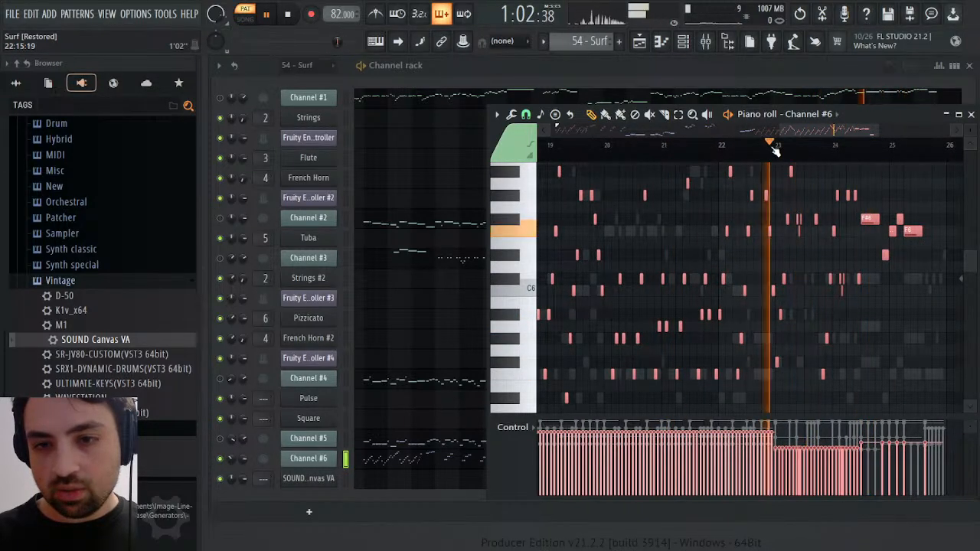
pyautogui.moveTo(784, 355); pyautogui.dragTo(968, 148)
pyautogui.scroll(-4, 804, 240)
pyautogui.scroll(-2, 635, 389)
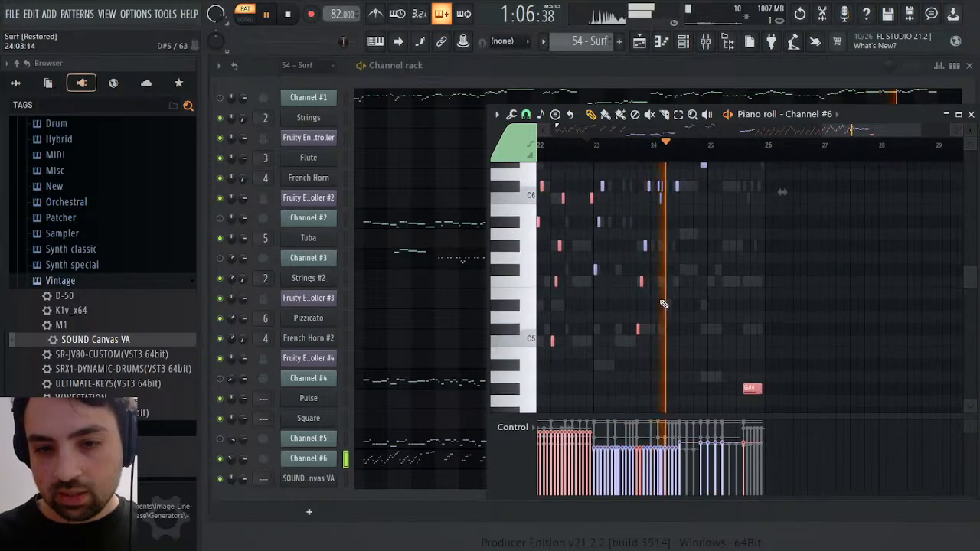
pyautogui.moveTo(636, 278); pyautogui.dragTo(676, 364)
pyautogui.scroll(-3, 735, 340)
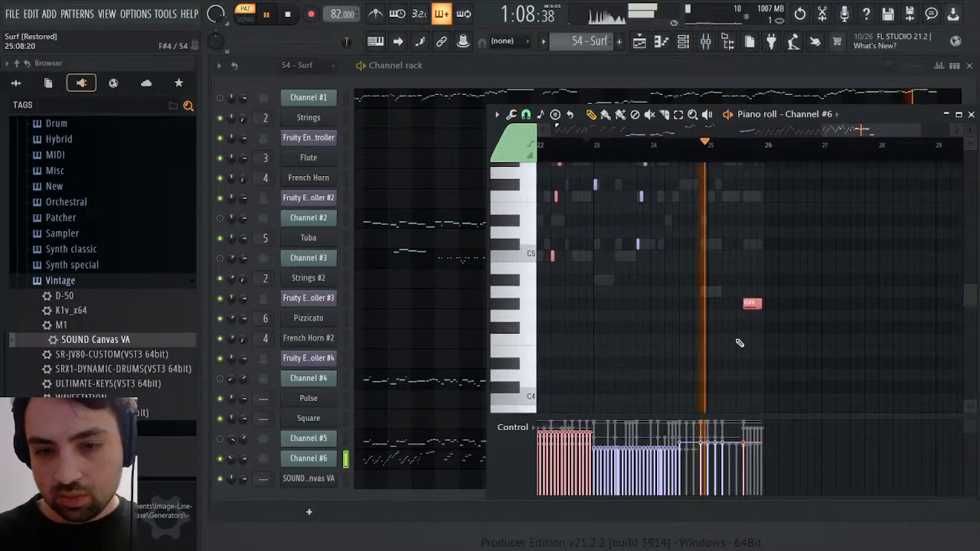
pyautogui.keyDown('ctrl'); pyautogui.keyDown('shift'); pyautogui.click(755, 285); pyautogui.keyUp('shift'); pyautogui.keyUp('ctrl')
pyautogui.scroll(3, 769, 284)
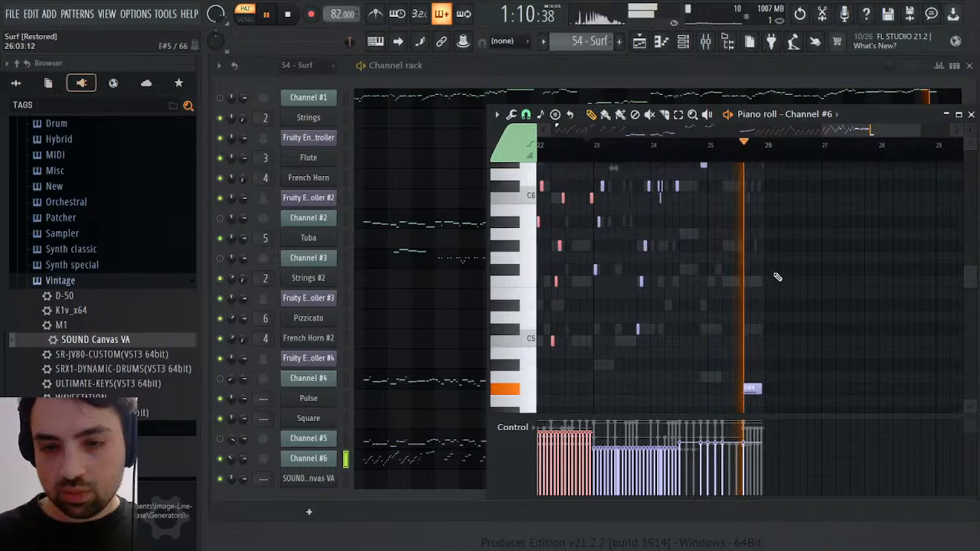
# Return to bar 2, copy the selected Channel #6 notes and switch to the Melody pattern
pyautogui.moveTo(864, 130); pyautogui.dragTo(423, 111)
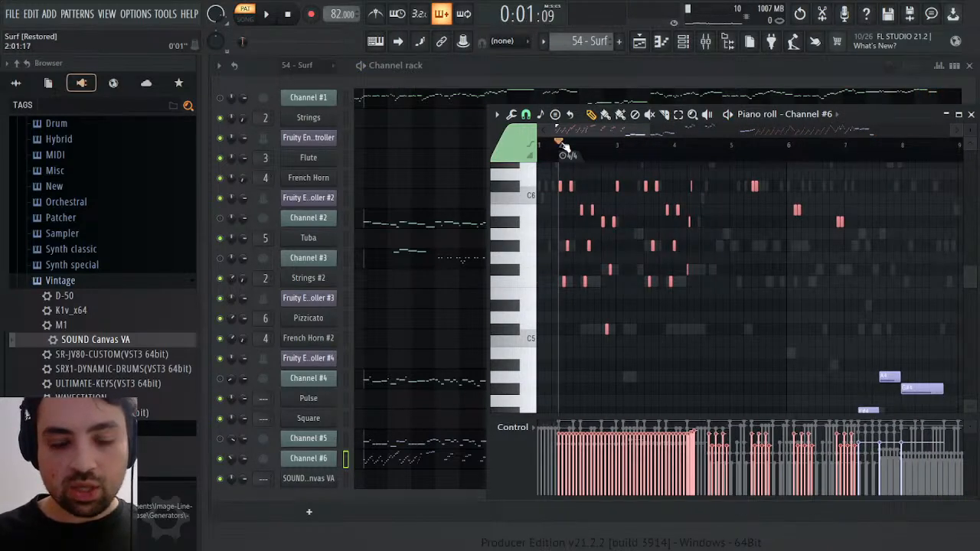
pyautogui.click(636, 59)
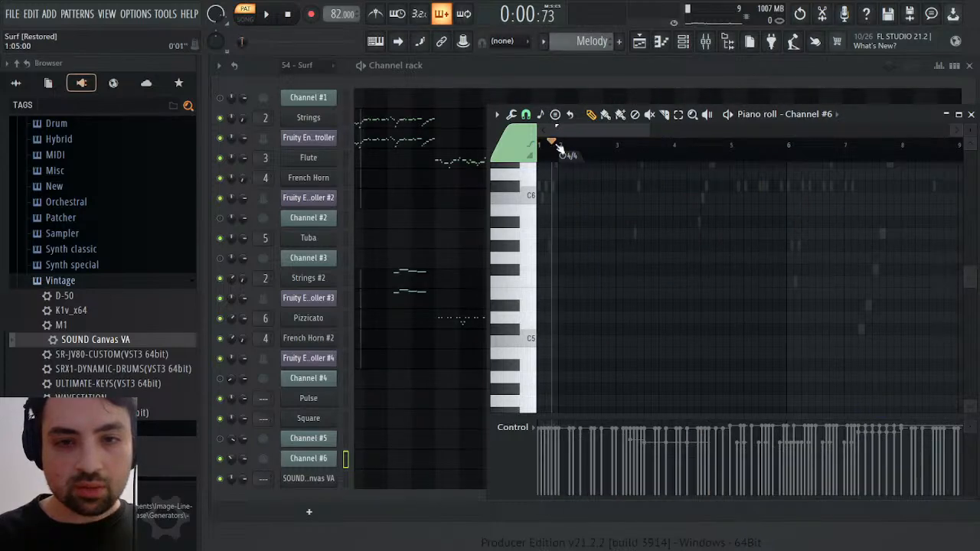
pyautogui.hotkey('ctrl', 'v')
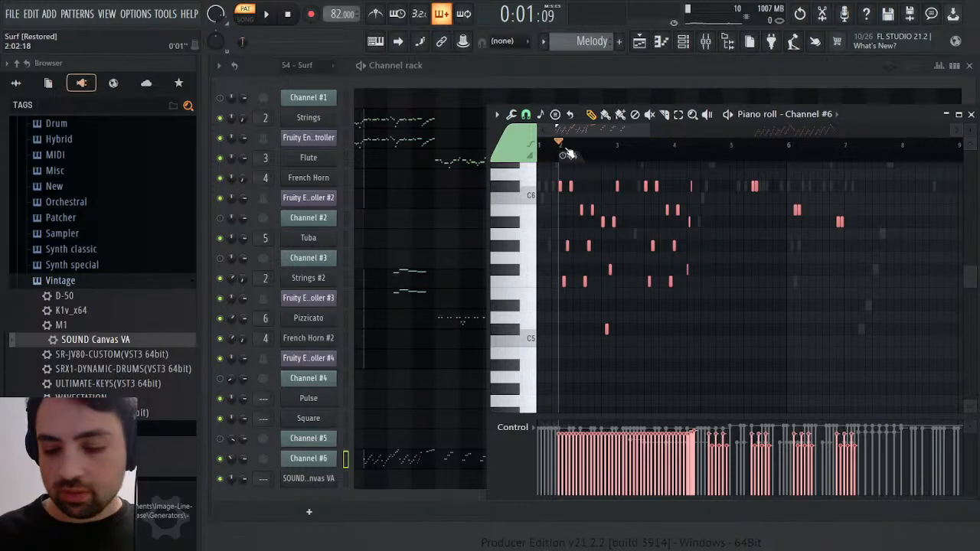
pyautogui.press('space')
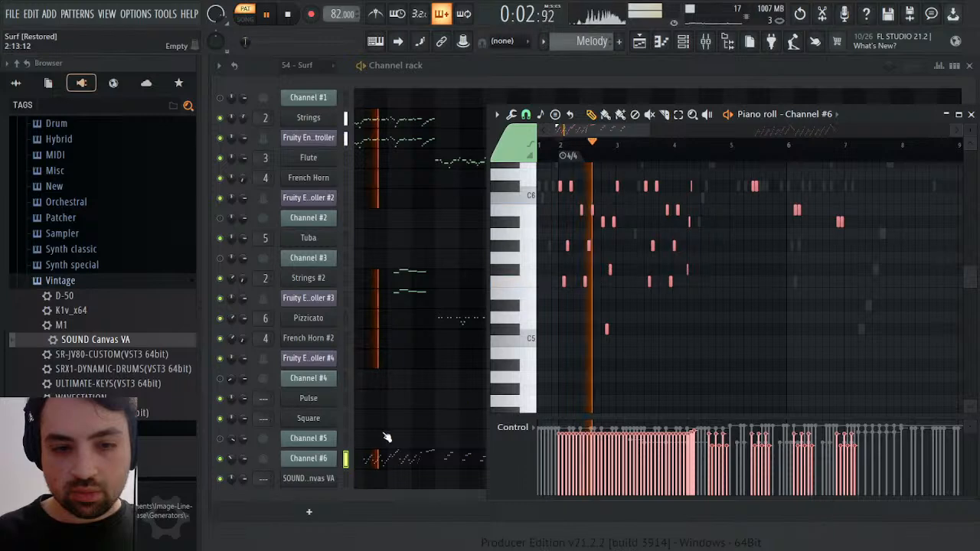
pyautogui.press('space')
pyautogui.press('Delete')
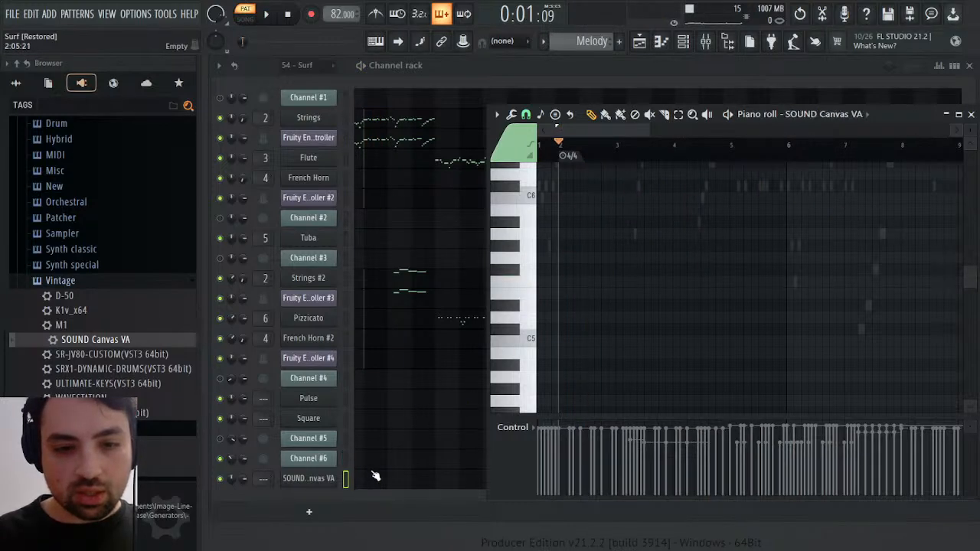
# Paste the copied arpeggio notes into the SOUND Canvas VA channel of the Melody pattern, deselect them and start playback
pyautogui.hotkey('ctrl', 'v')
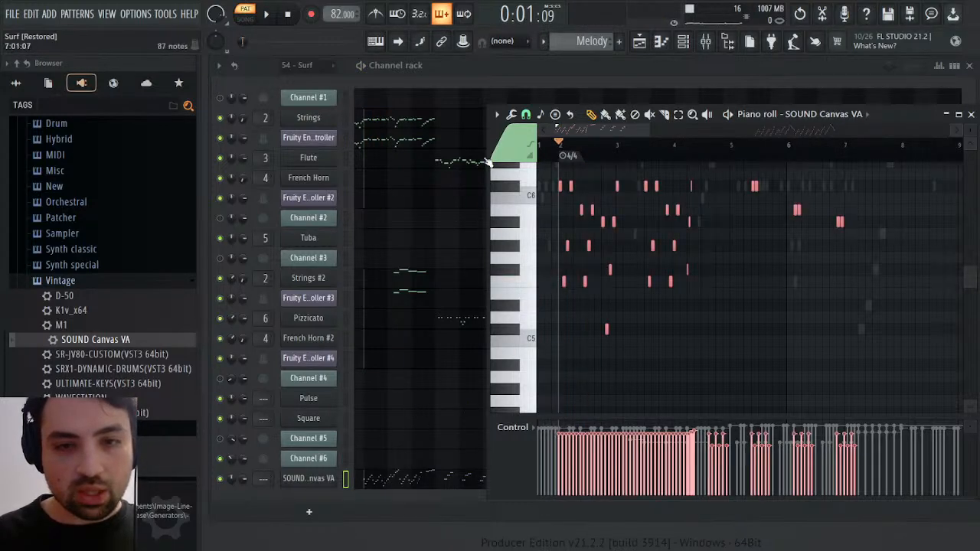
pyautogui.hotkey('ctrl', 'd')
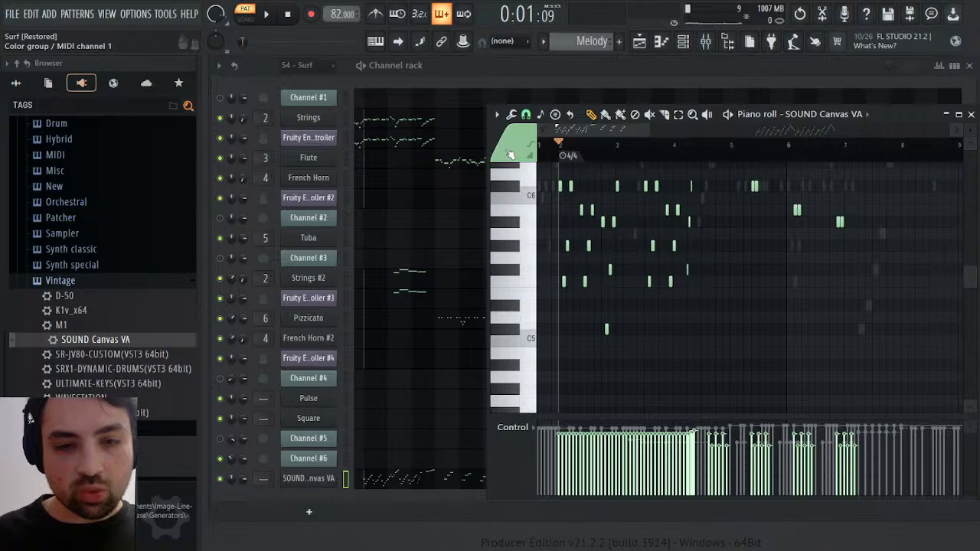
pyautogui.press('space')
# Raise the harp channel's volume multiplier to 153% and return to its plugin view
pyautogui.click(306, 478)
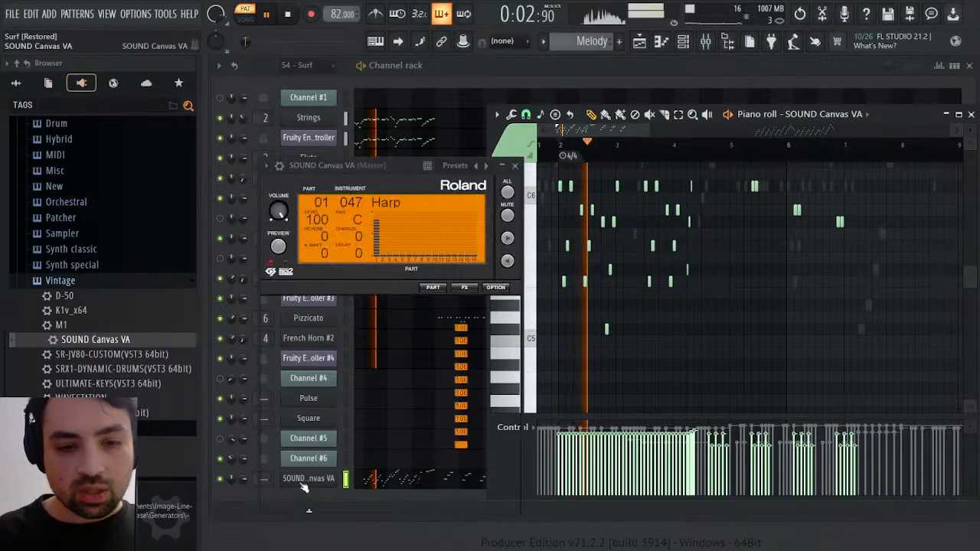
pyautogui.click(279, 166)
pyautogui.click(335, 189)
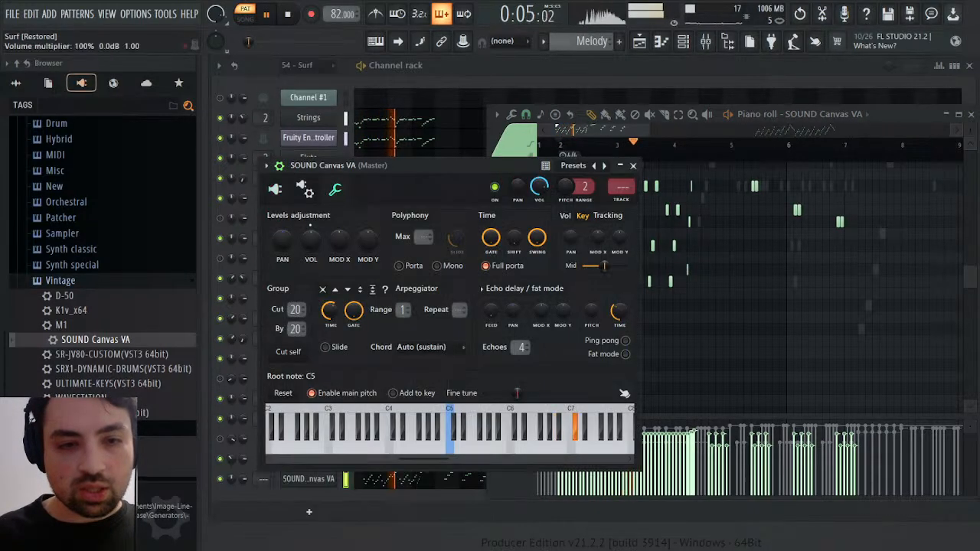
pyautogui.moveTo(310, 239); pyautogui.dragTo(310, 222)
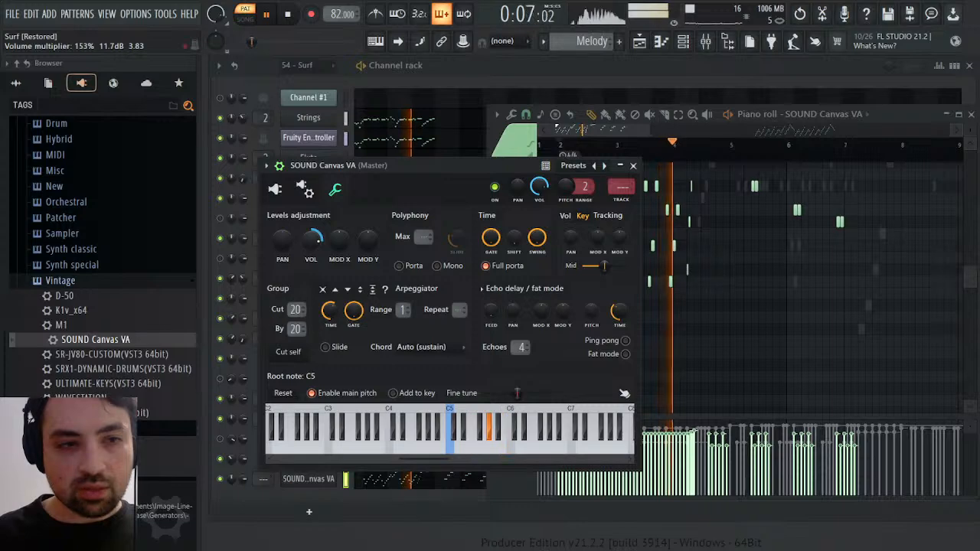
pyautogui.click(275, 189)
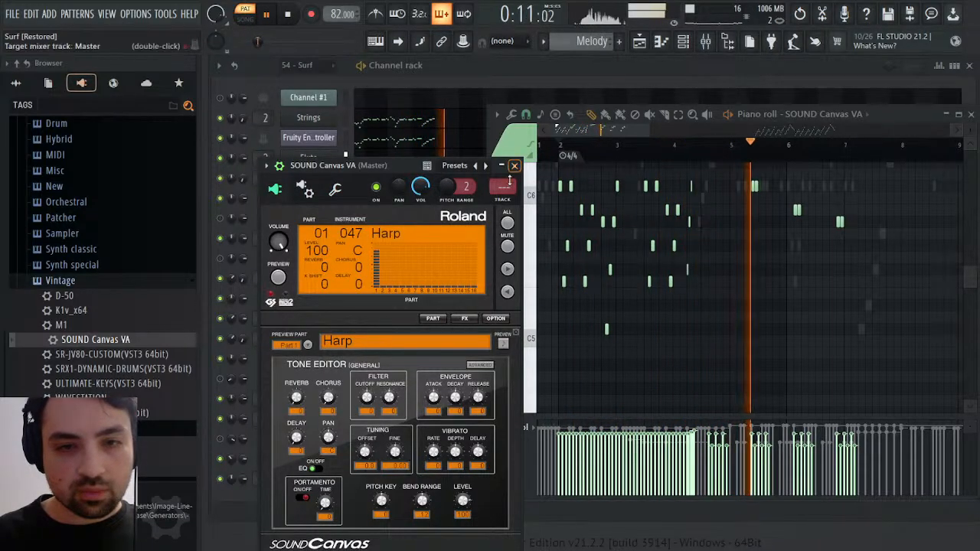
# Maximize the harp's piano roll and delete the second note of each doubled pair at the end of bar 4 and in bar 5
pyautogui.click(785, 118)
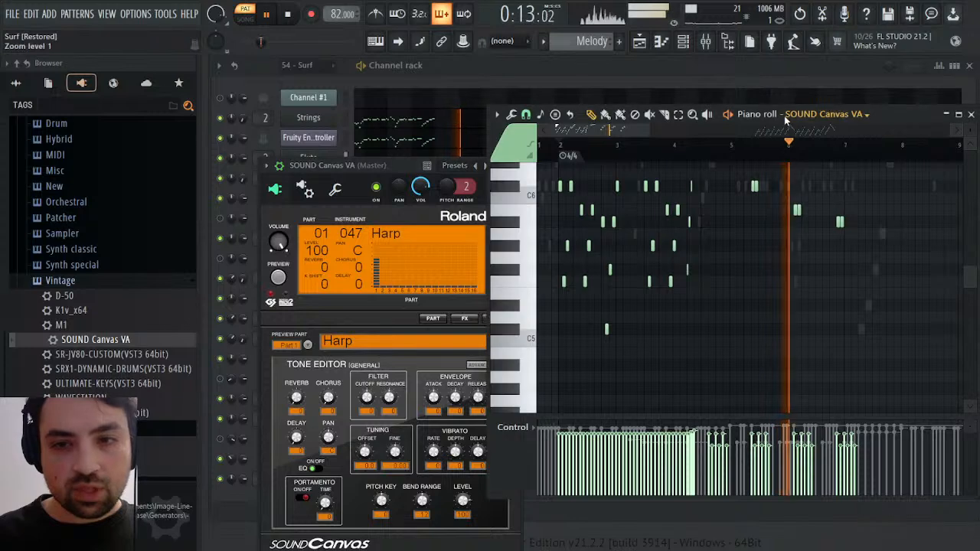
pyautogui.doubleClick(785, 115)
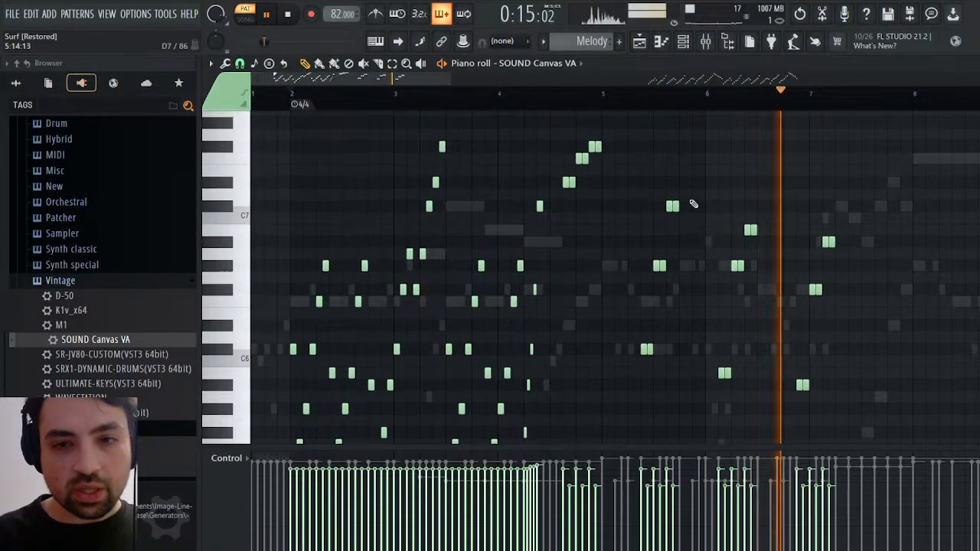
pyautogui.scroll(3, 693, 205)
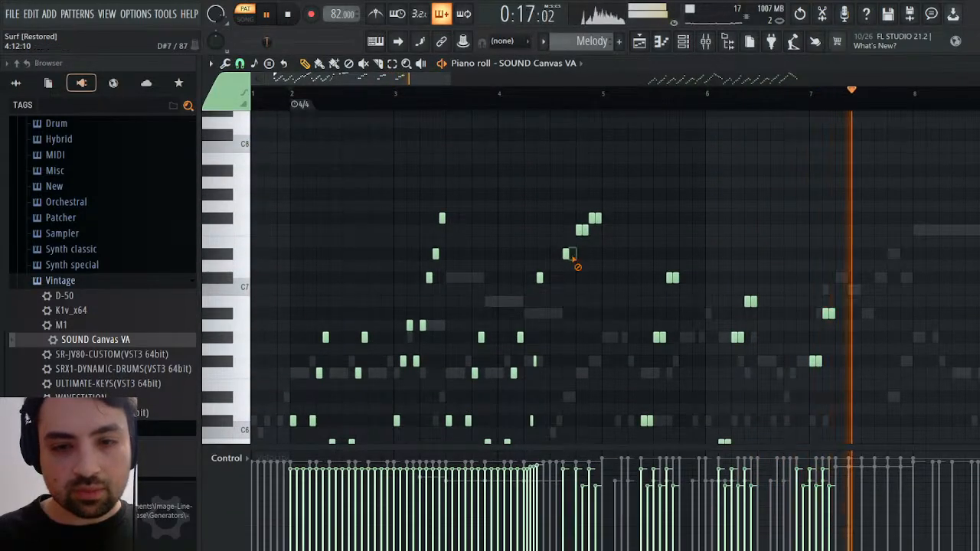
pyautogui.rightClick(585, 232)
pyautogui.rightClick(598, 220)
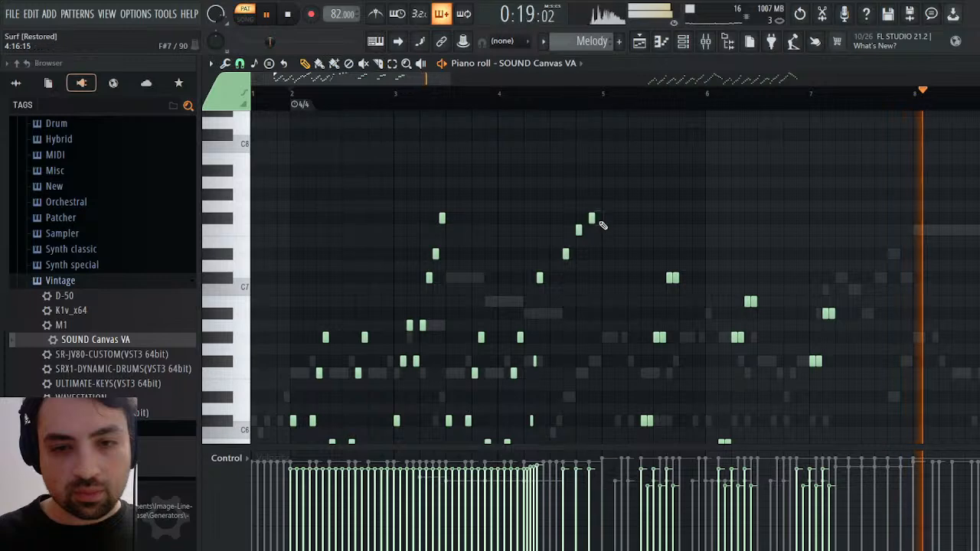
pyautogui.scroll(-6, 605, 241)
pyautogui.rightClick(650, 280)
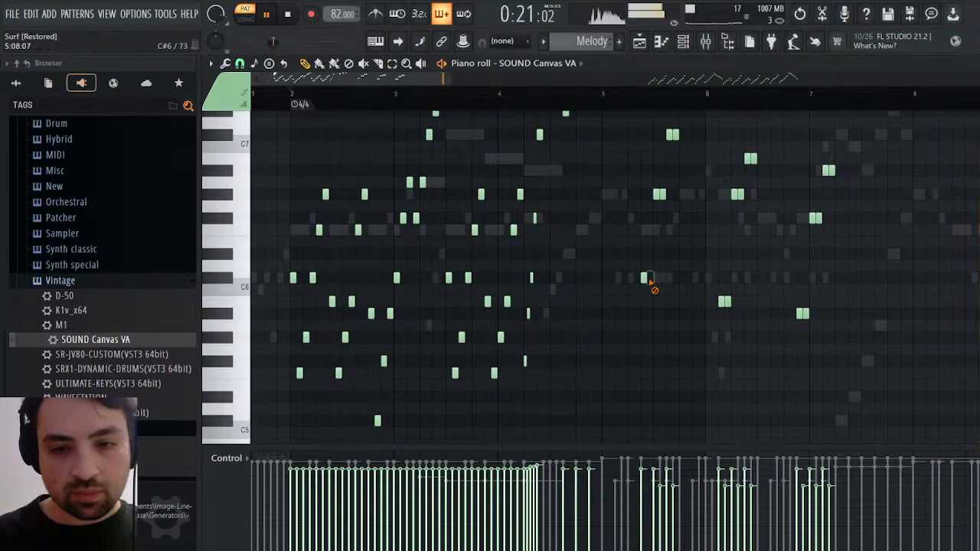
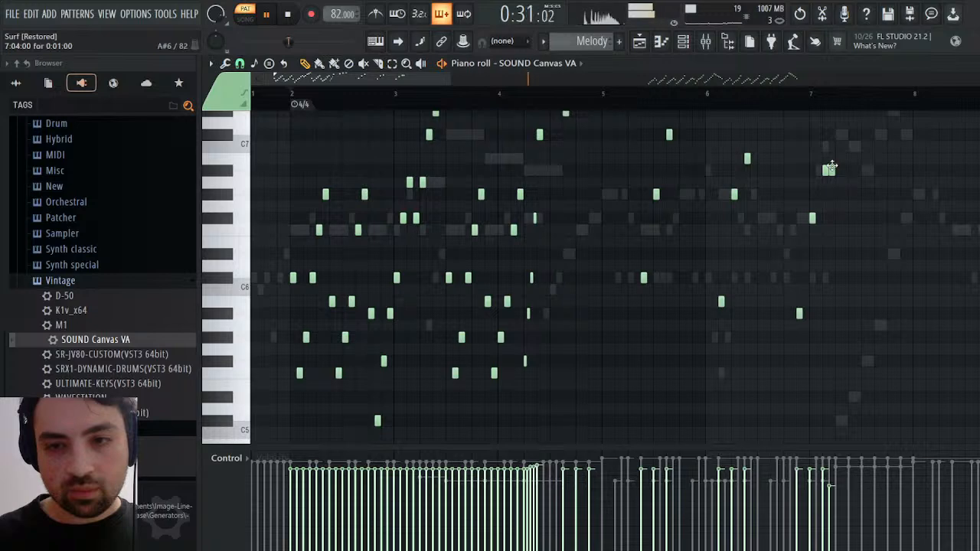
# Play the harp arpeggios of the Melody pattern from bar 17 and close the piano roll
pyautogui.scroll(5, 833, 192)
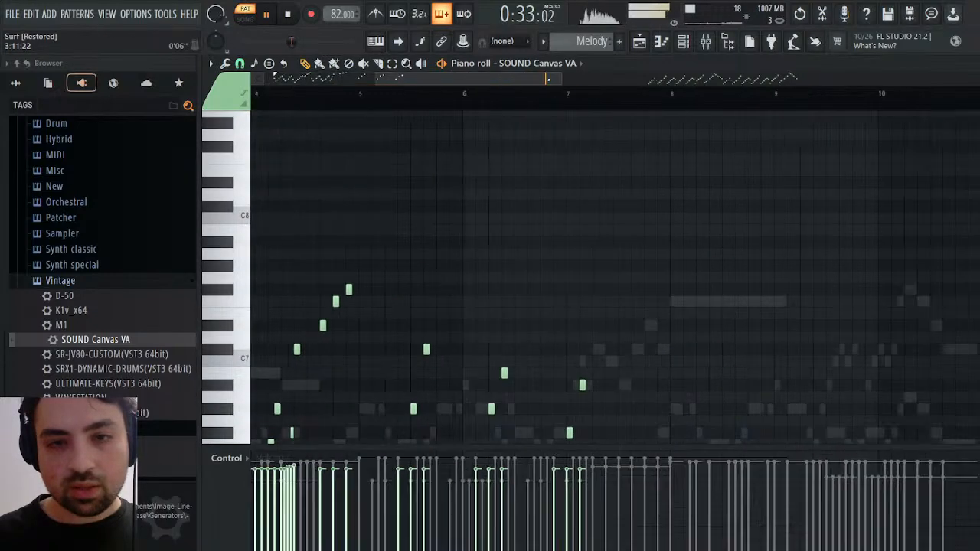
pyautogui.scroll(-6, 764, 191)
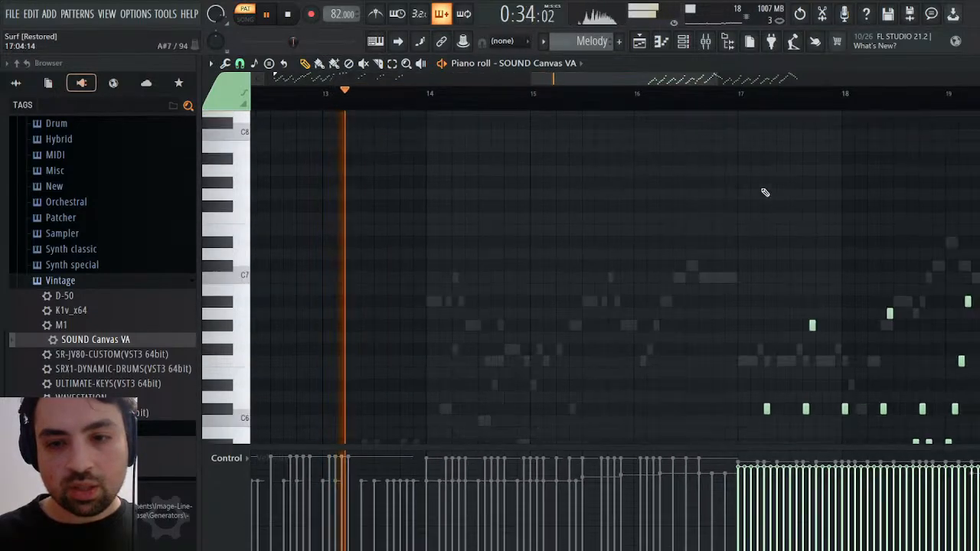
pyautogui.click(748, 94)
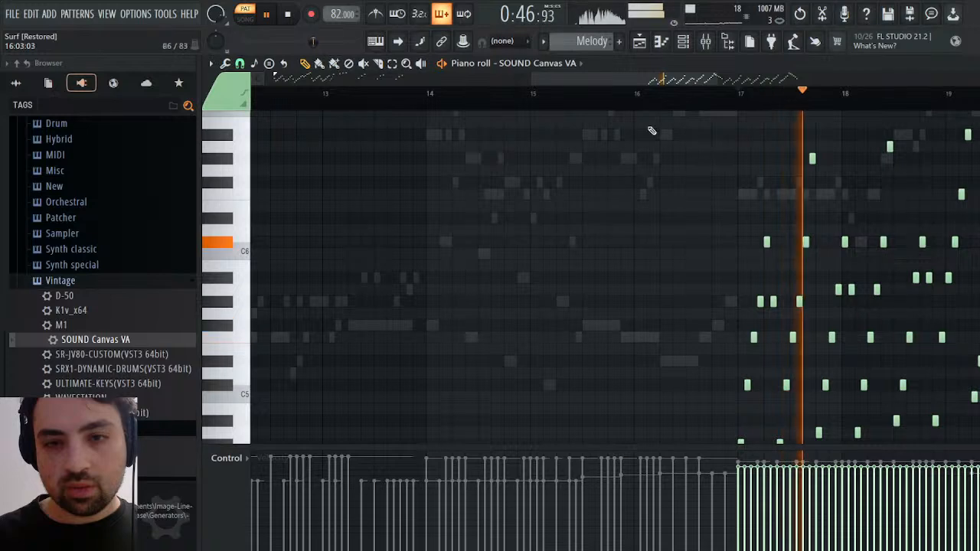
pyautogui.click(970, 65)
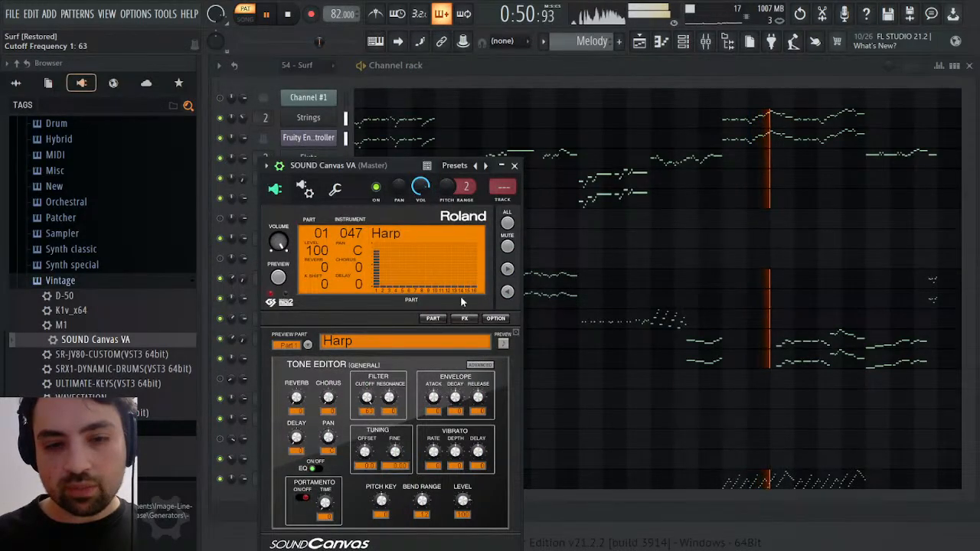
# Name the SOUND Canvas VA channel Harp and assign it to free mixer track 7
pyautogui.click(516, 166)
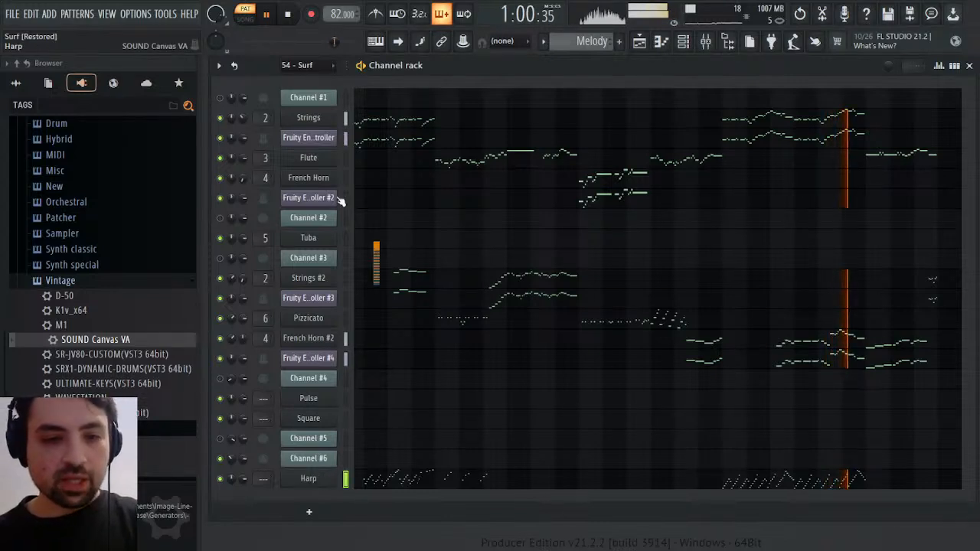
pyautogui.click(504, 200)
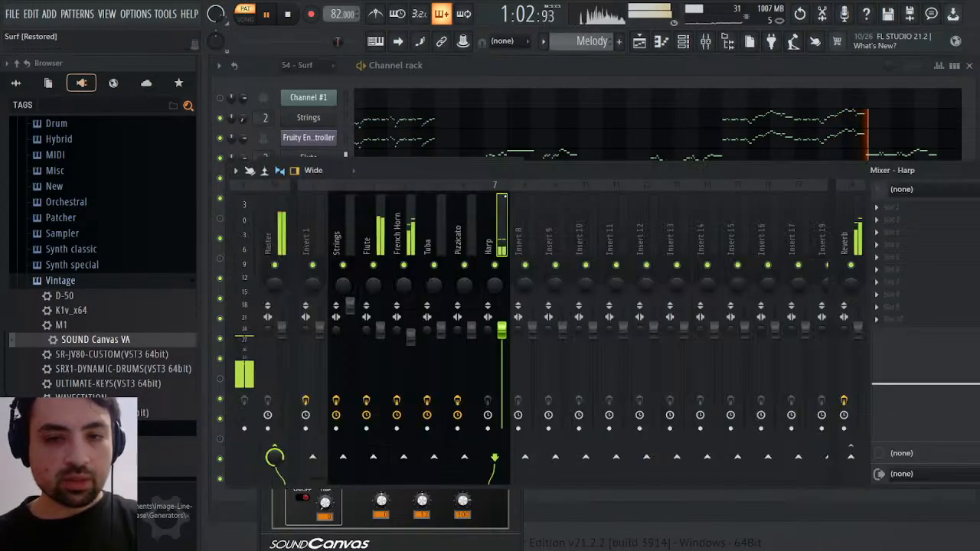
pyautogui.click(970, 170)
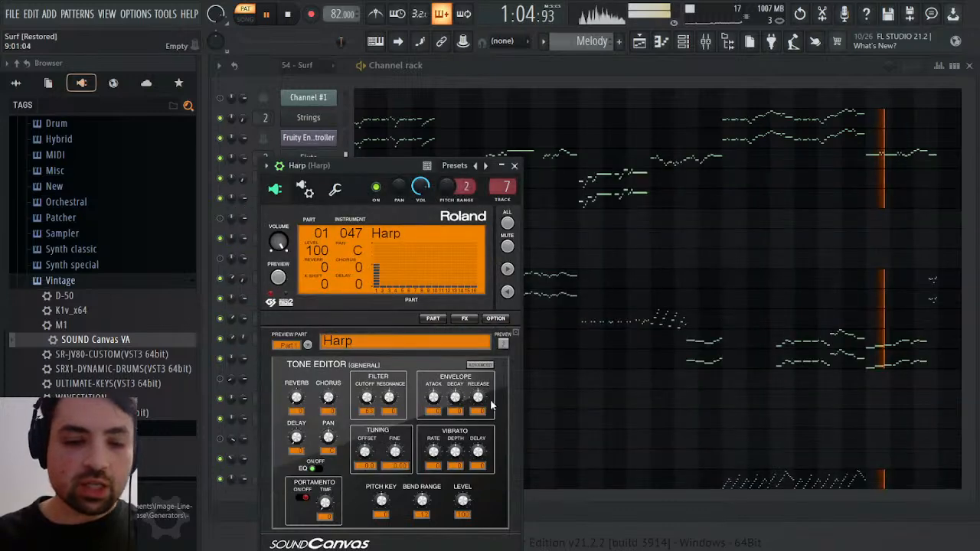
pyautogui.click(515, 167)
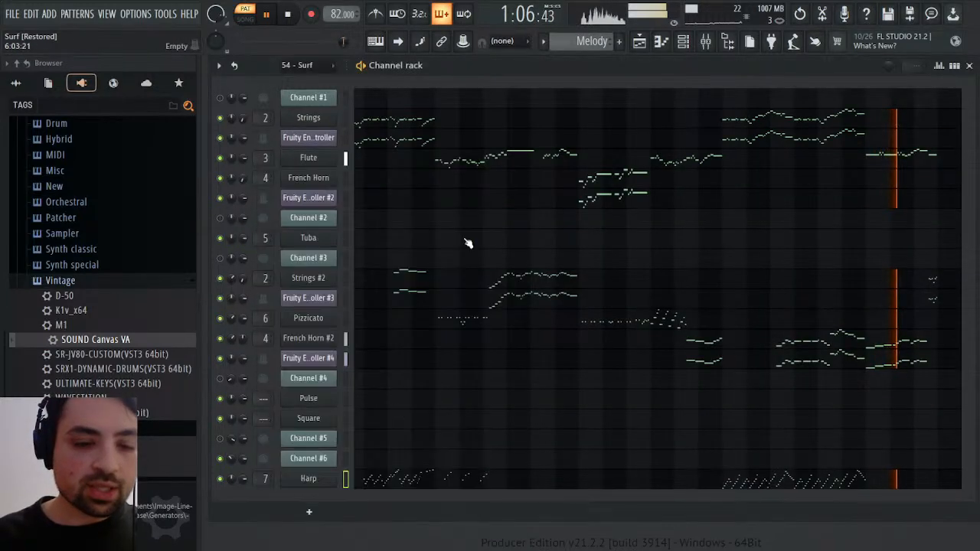
# Assign the Pulse channel to free mixer track 8 and close the mixer
pyautogui.click(307, 400)
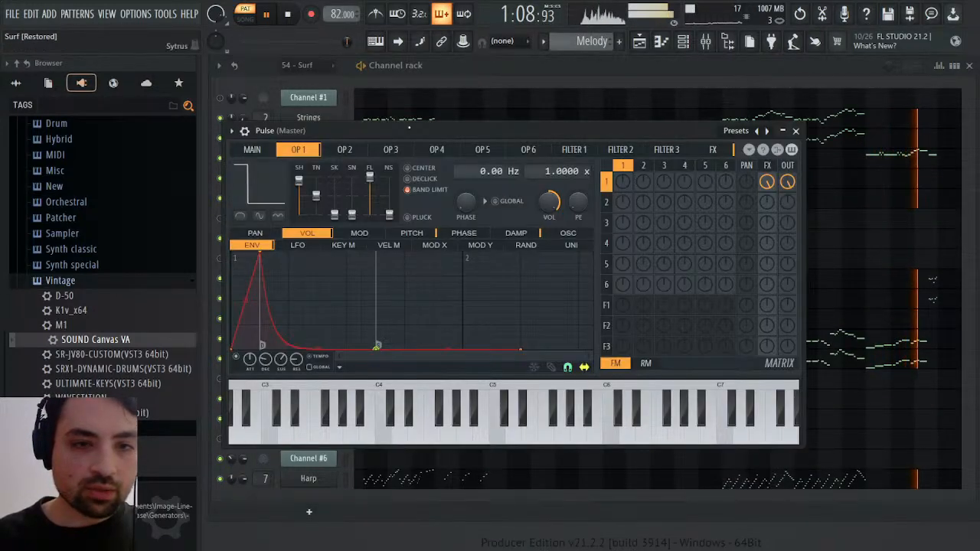
pyautogui.click(246, 131)
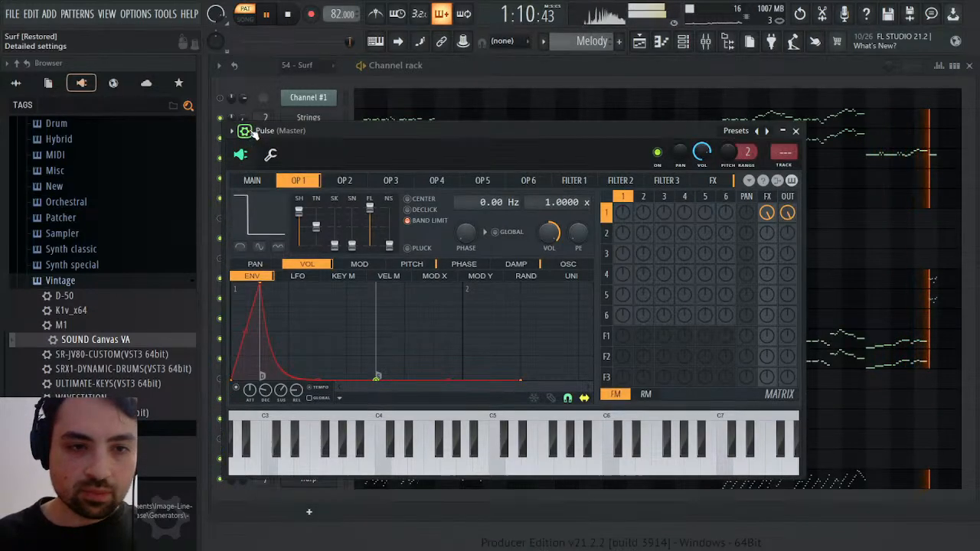
pyautogui.click(787, 165)
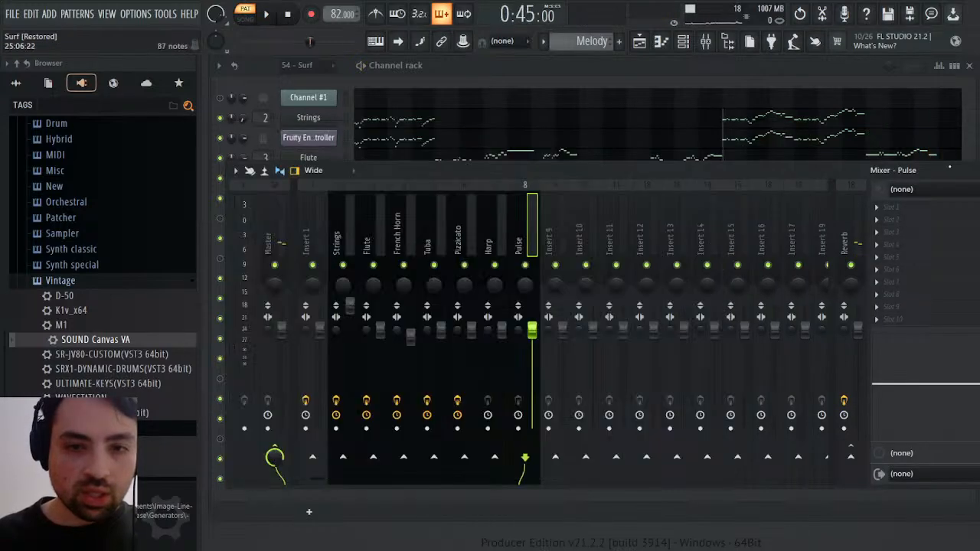
pyautogui.press('Escape')
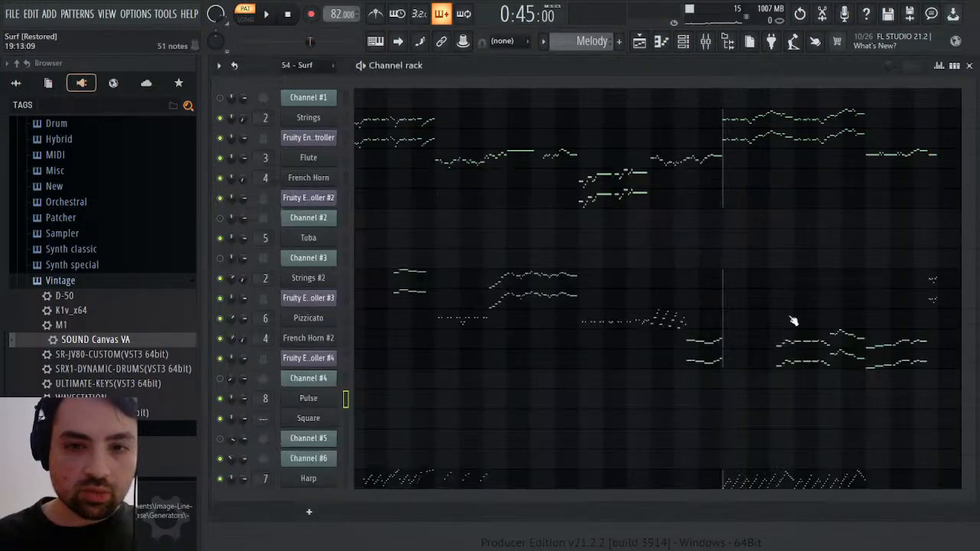
# Assign the Square channel to free mixer track 9
pyautogui.click(315, 423)
pyautogui.click(420, 175)
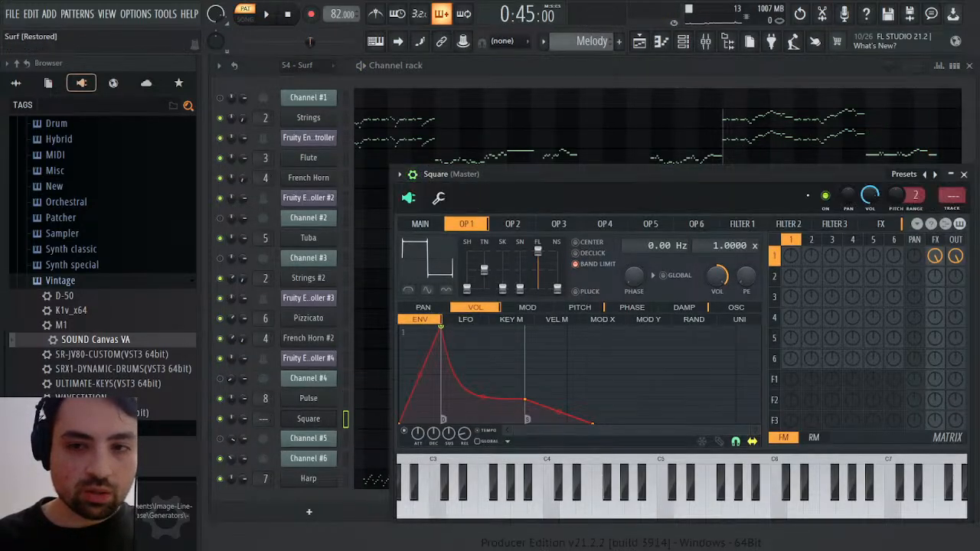
pyautogui.click(957, 201)
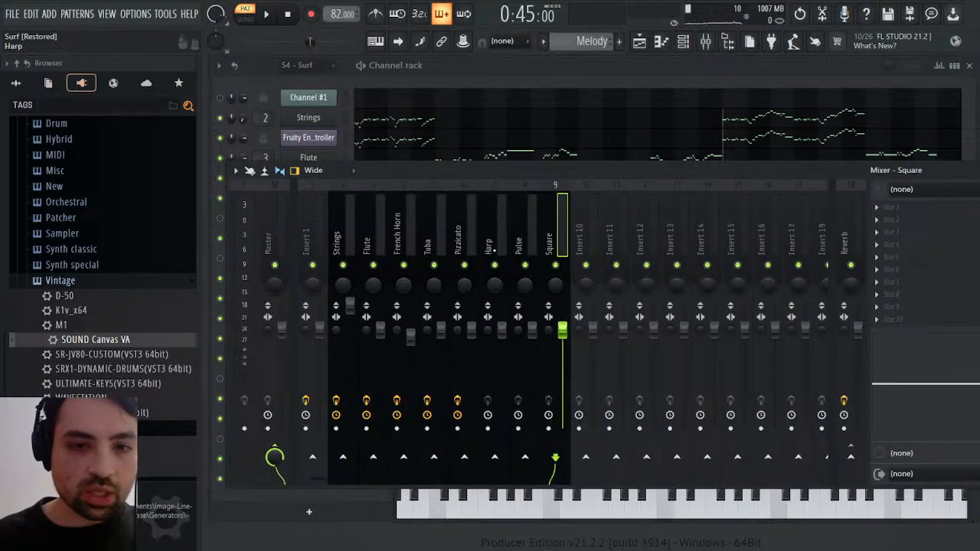
# Select the Harp mixer track, collapse the Disc 1 folder and expand Remasters & Origins under Pokemon Ruby & Sapphire
pyautogui.click(492, 250)
pyautogui.click(19, 84)
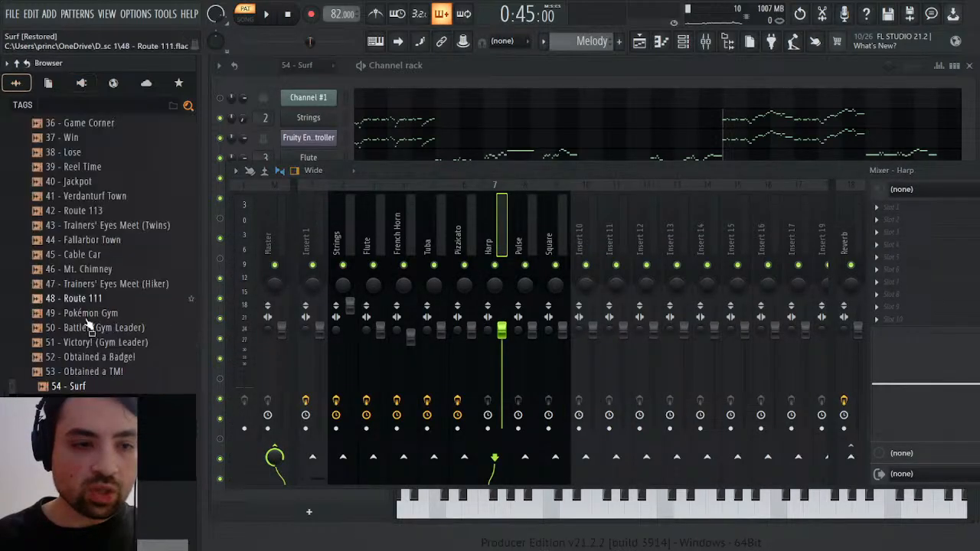
pyautogui.scroll(10, 46, 184)
pyautogui.scroll(-10, 45, 183)
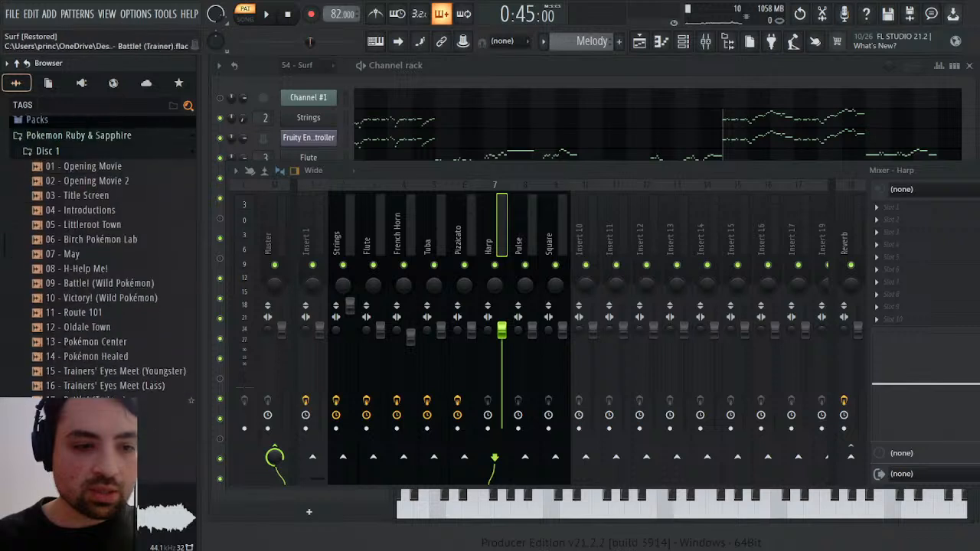
pyautogui.click(60, 146)
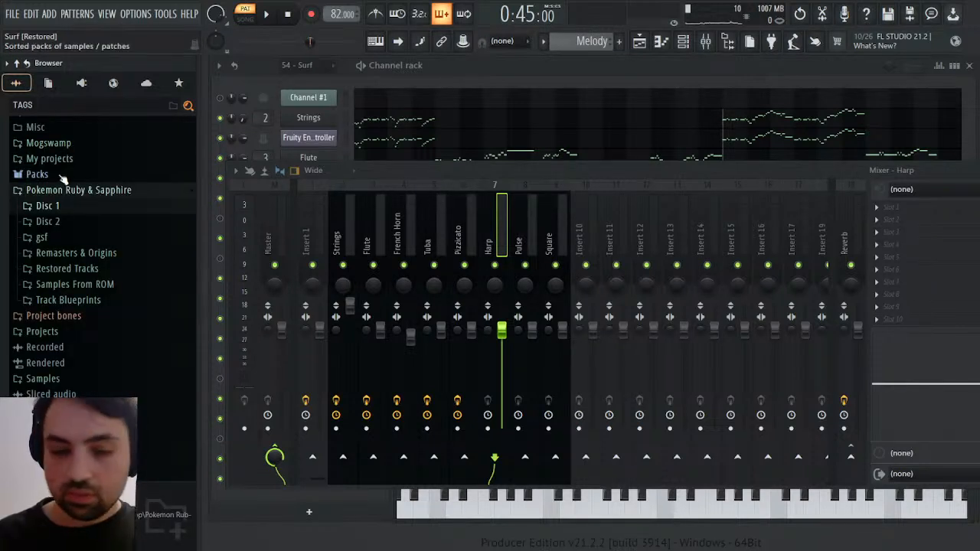
pyautogui.click(61, 253)
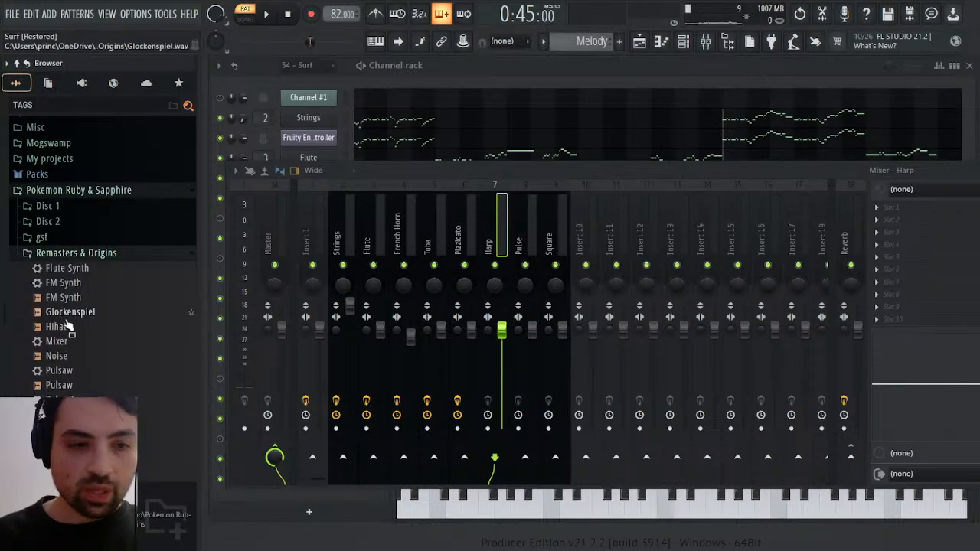
# Load the Mixer preset from Remasters & Origins onto the Harp, Pulse and Square mixer tracks
pyautogui.moveTo(56, 341); pyautogui.dragTo(779, 280)
pyautogui.moveTo(901, 238); pyautogui.dragTo(901, 238)
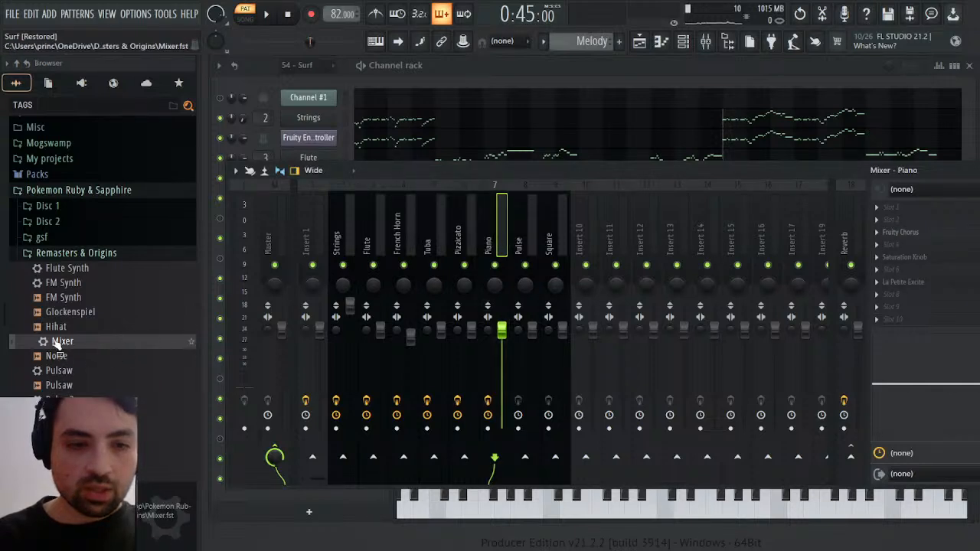
pyautogui.moveTo(55, 343); pyautogui.dragTo(527, 247)
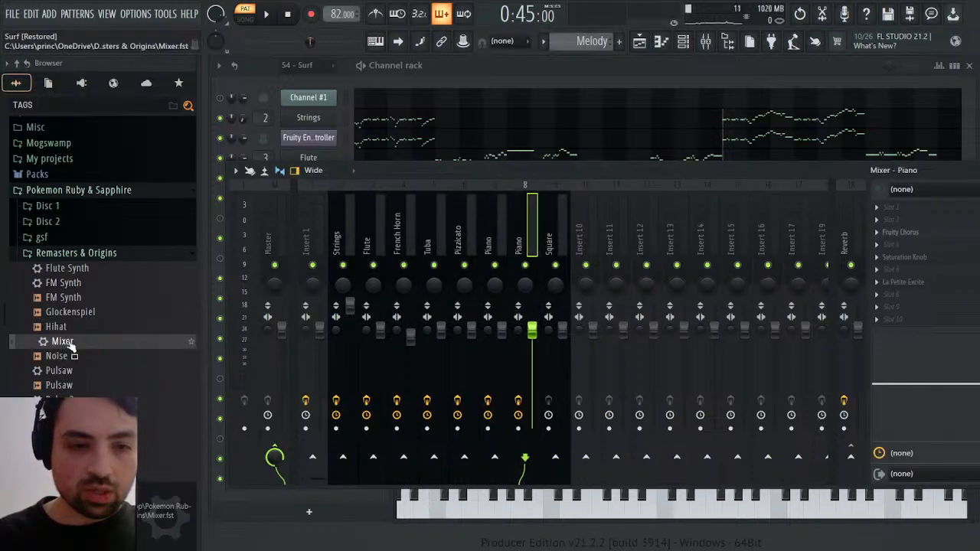
pyautogui.moveTo(69, 346); pyautogui.dragTo(548, 243)
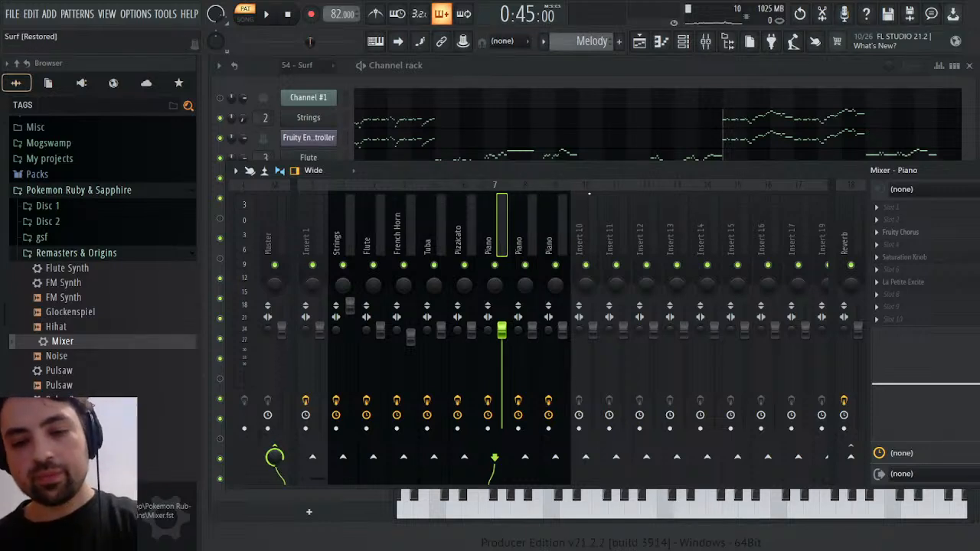
# Rename mixer tracks 7, 8 and 9 as Harp, Pulse and Square
pyautogui.click(536, 223)
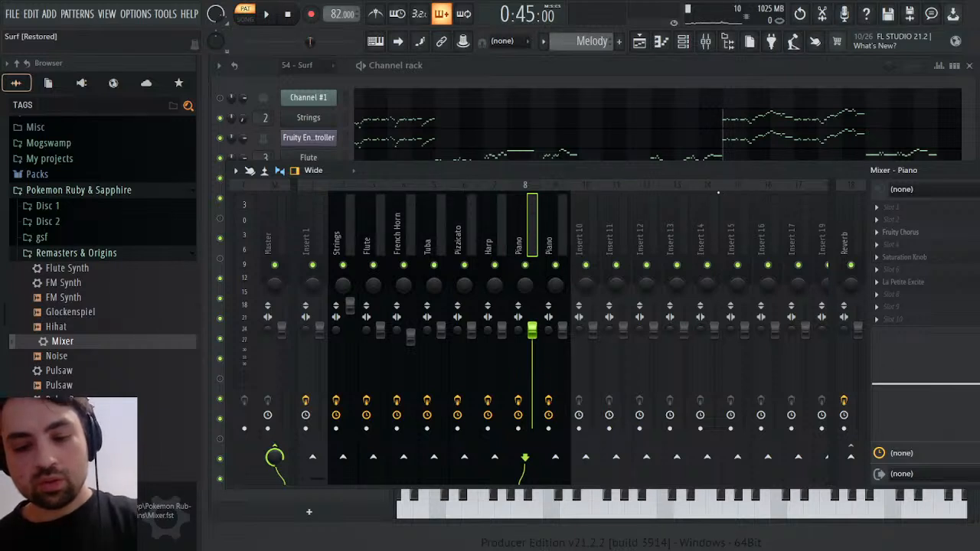
pyautogui.click(563, 230)
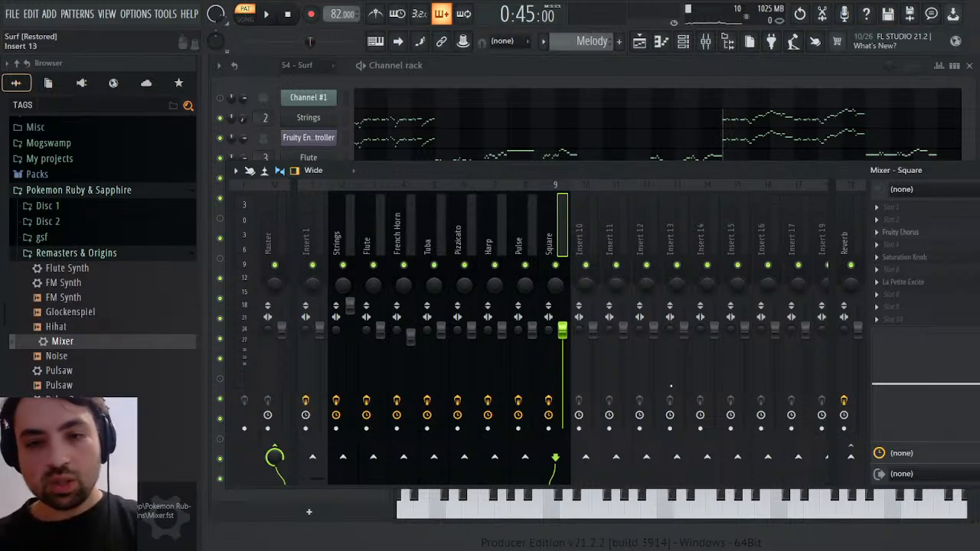
# Route the Harp mixer track to the Reverb track, play it back and close the mixer
pyautogui.click(494, 230)
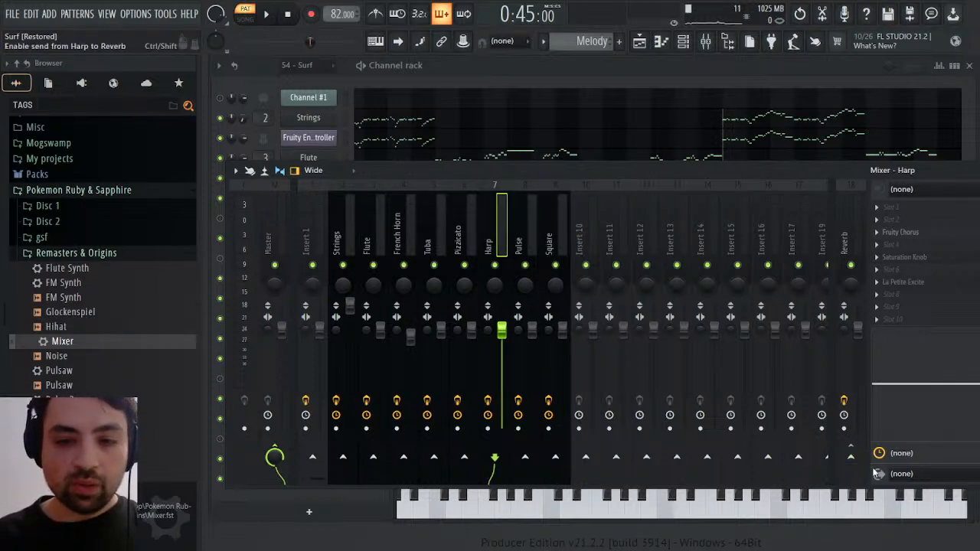
pyautogui.press('space')
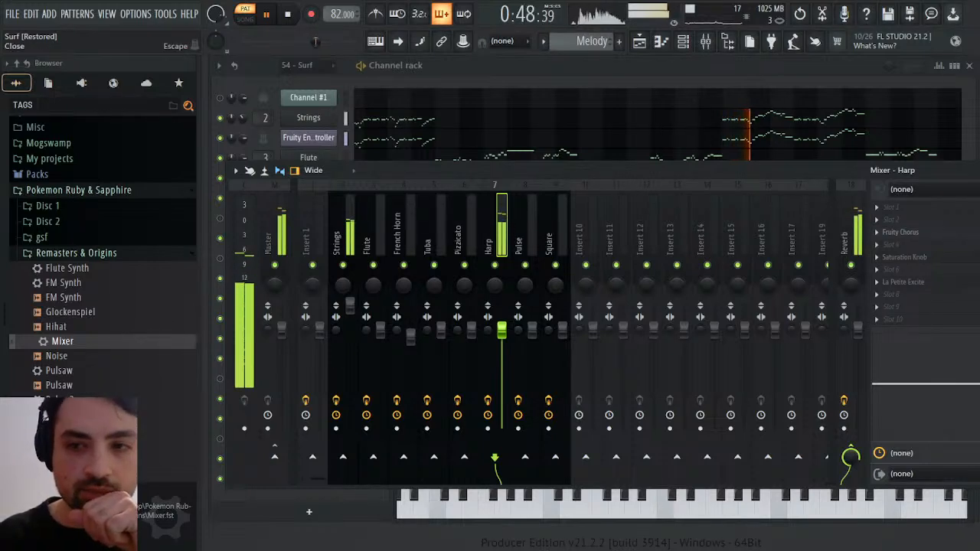
pyautogui.press('Escape')
pyautogui.click(955, 175)
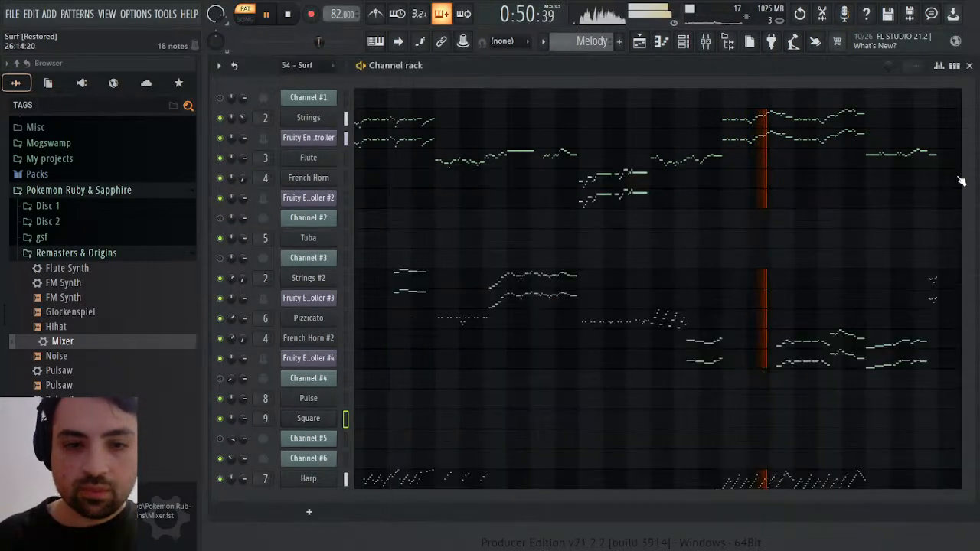
# Stop playback, switch to the 54 - Surf pattern and open the panning events of Channel #6
pyautogui.press('space')
pyautogui.scroll(1, 582, 42)
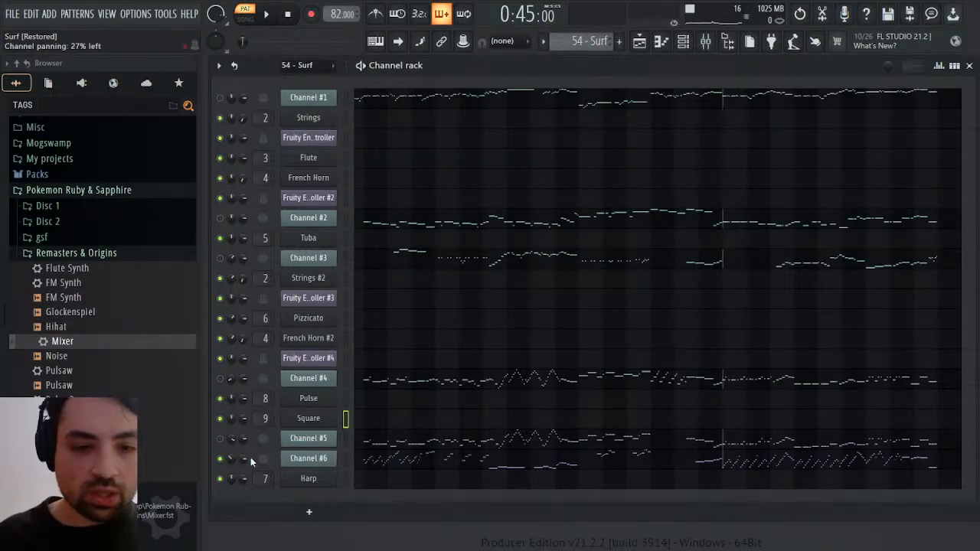
pyautogui.click(257, 371)
# Play Channel #6 from several bars to compare its panning events with the sound, then stop and close the events
pyautogui.press('space')
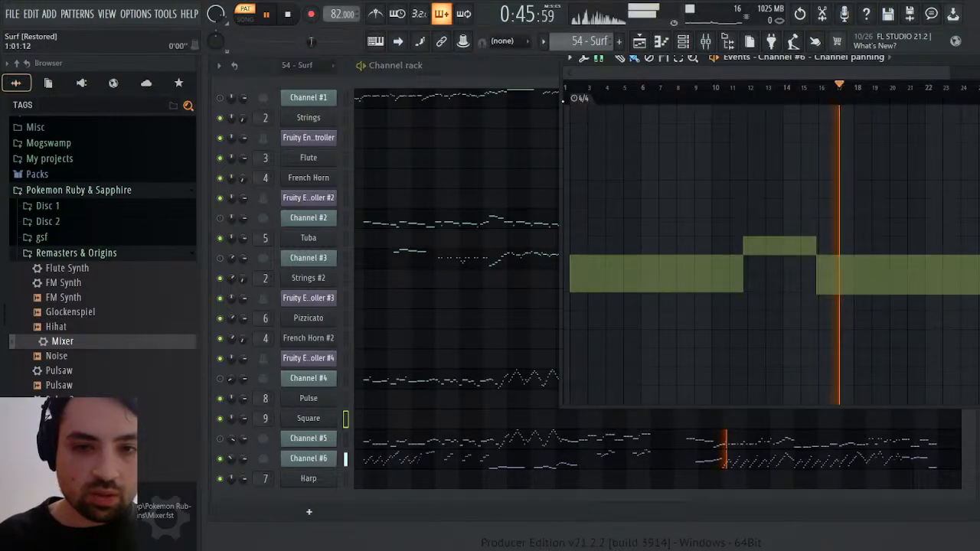
pyautogui.click(572, 88)
pyautogui.moveTo(576, 92)
pyautogui.mouseDown()
pyautogui.moveTo(972, 88)
pyautogui.moveTo(918, 85)
pyautogui.mouseUp()
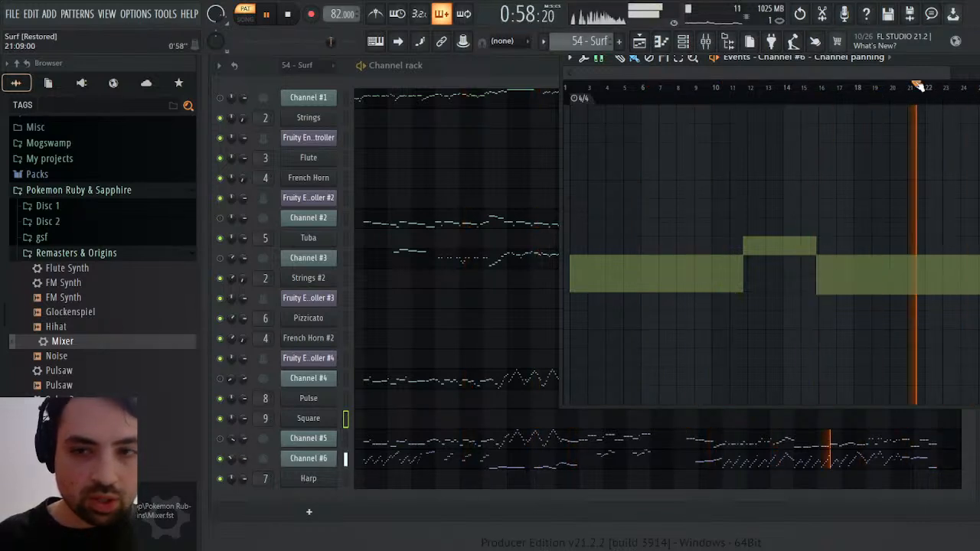
pyautogui.click(872, 92)
pyautogui.press('space')
pyautogui.click(635, 93)
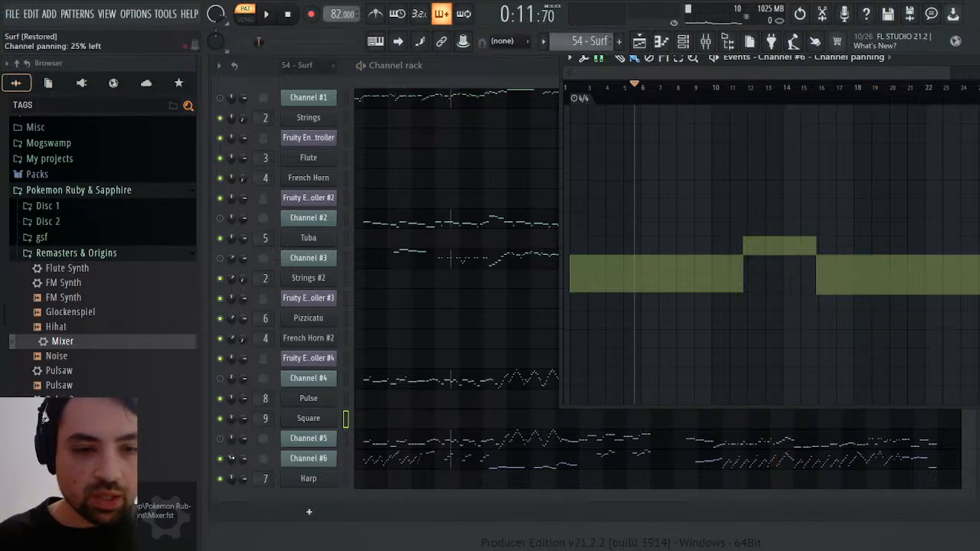
pyautogui.click(232, 458)
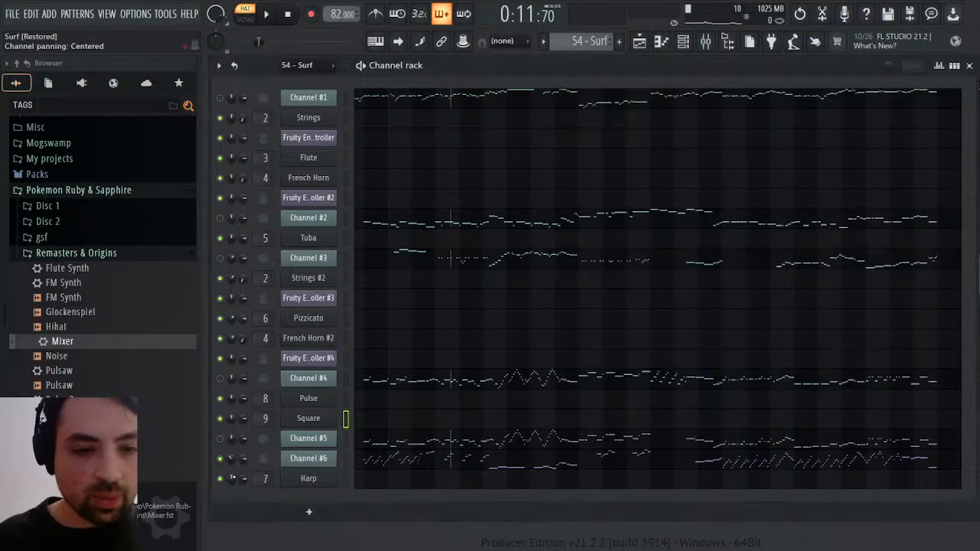
# Close and reopen the channel rack and open the volume events of Channel #6
pyautogui.click(970, 66)
pyautogui.click(971, 60)
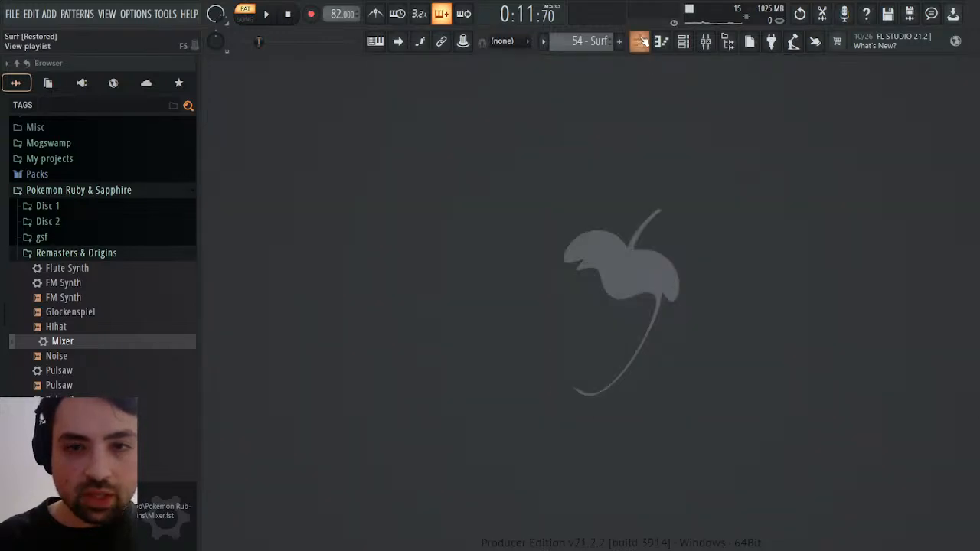
pyautogui.click(683, 44)
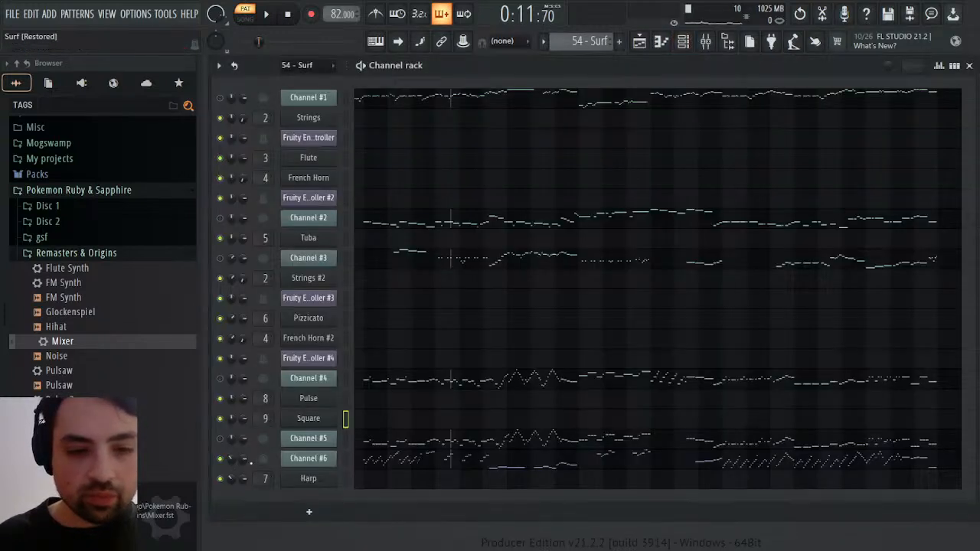
pyautogui.click(288, 367)
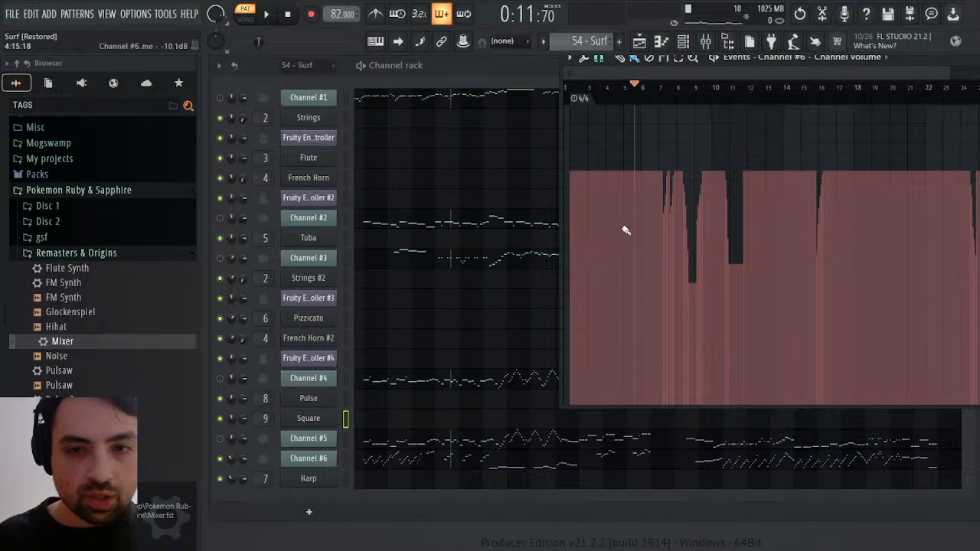
# Play Channel #6 from several bars between 9 and 24 to compare its volume events with the sound, then stop and close the events
pyautogui.press('space')
pyautogui.click(704, 86)
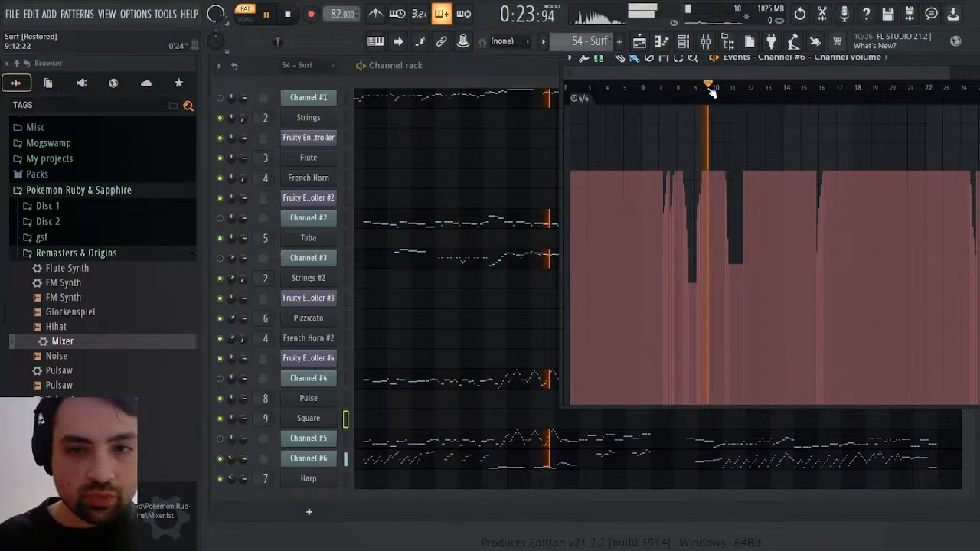
pyautogui.click(755, 92)
pyautogui.click(781, 93)
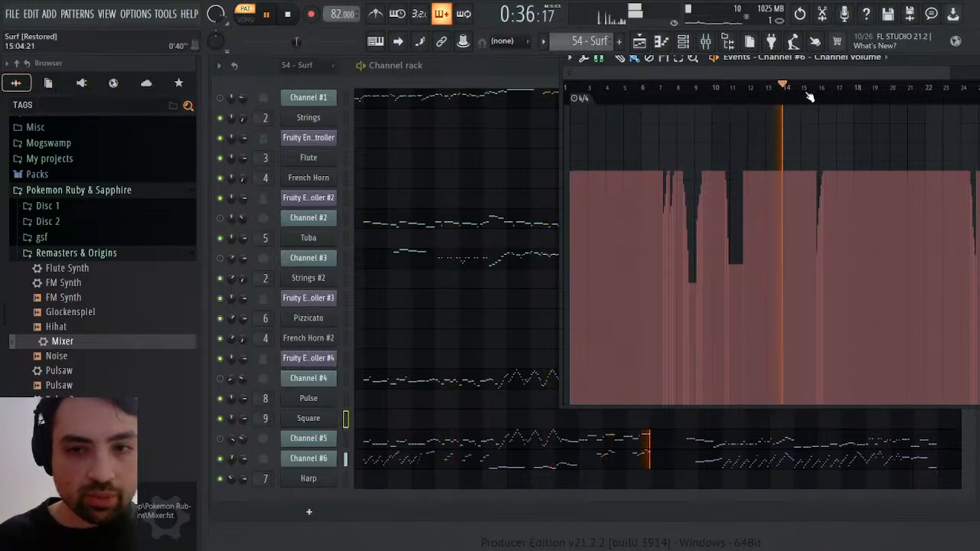
pyautogui.click(804, 90)
pyautogui.click(850, 89)
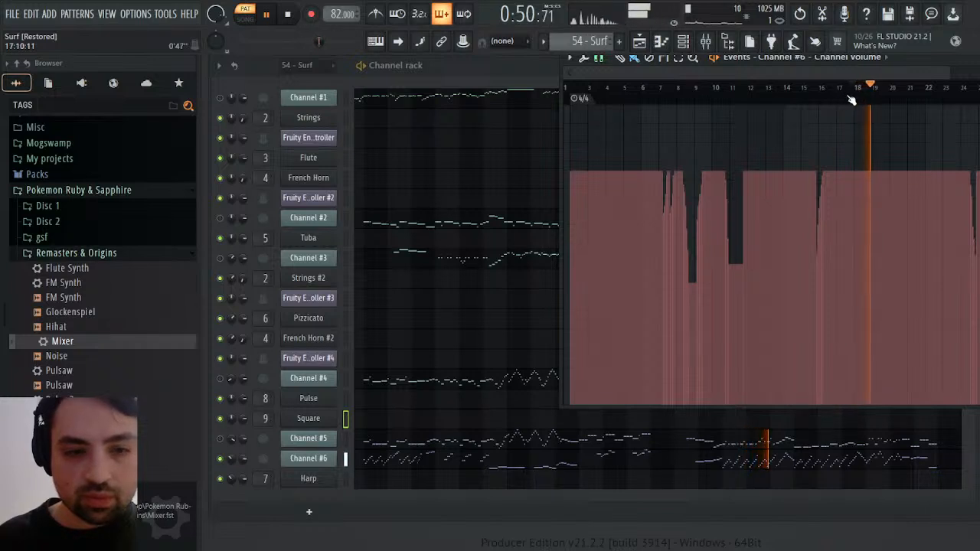
pyautogui.click(953, 90)
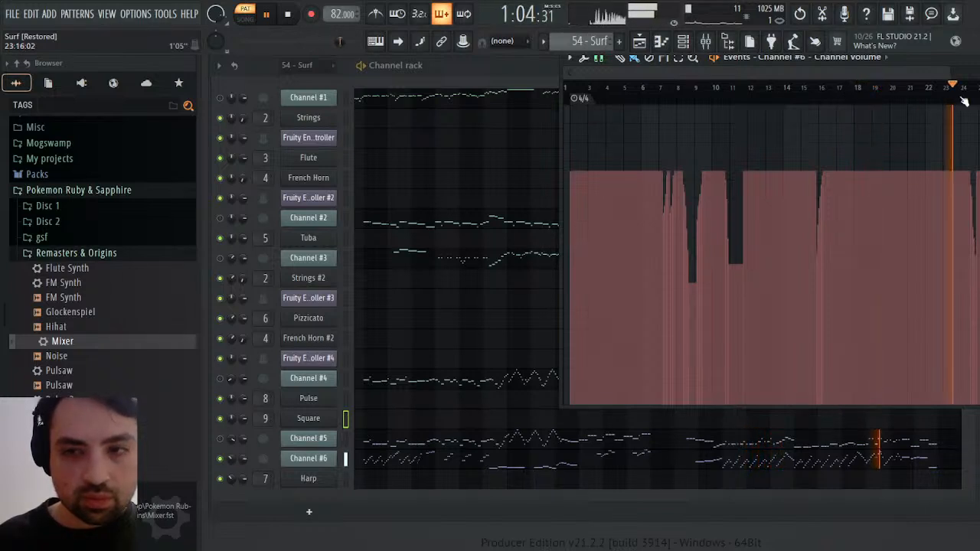
pyautogui.click(971, 91)
pyautogui.press('space')
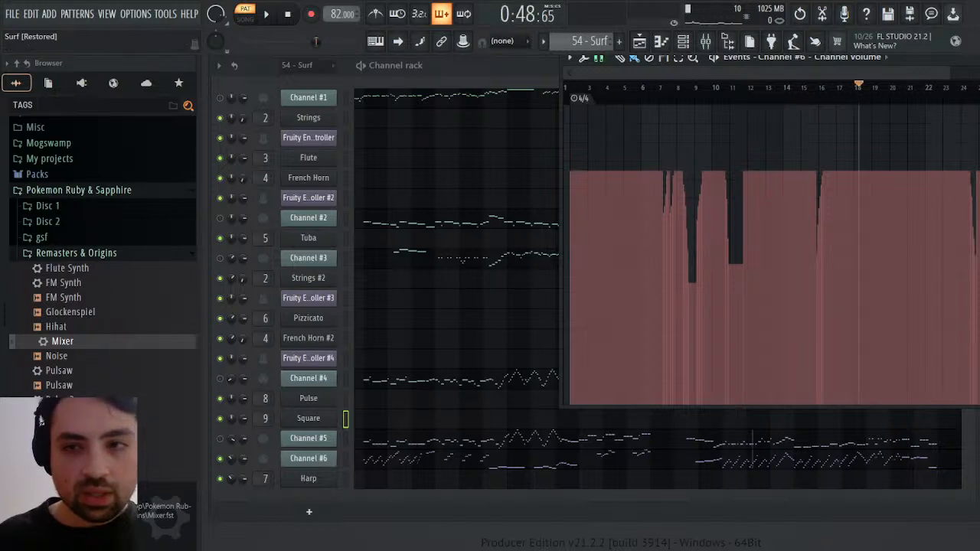
pyautogui.press('Escape')
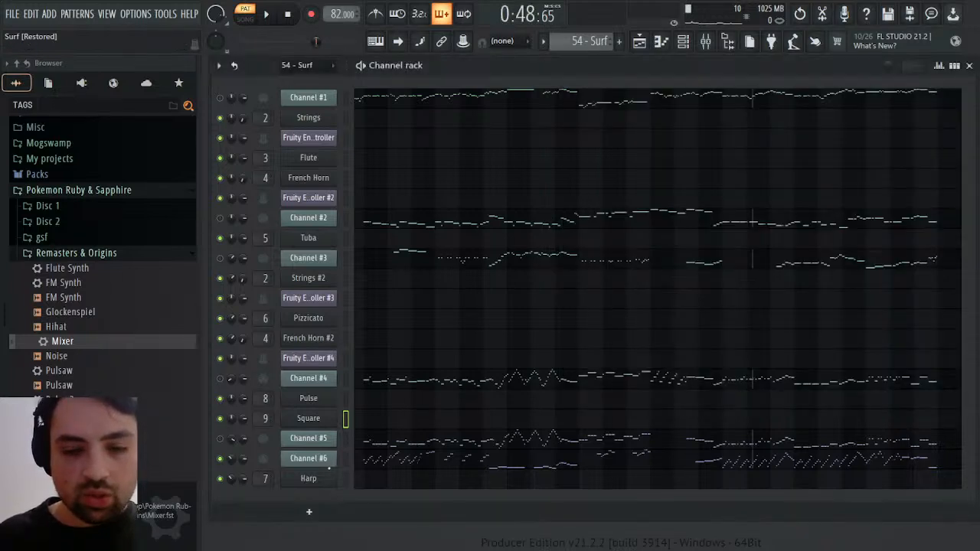
# Open Channel #6 in the piano roll, play it from about bar 5 and select the low melody notes in bars 7 to 10
pyautogui.click(483, 462)
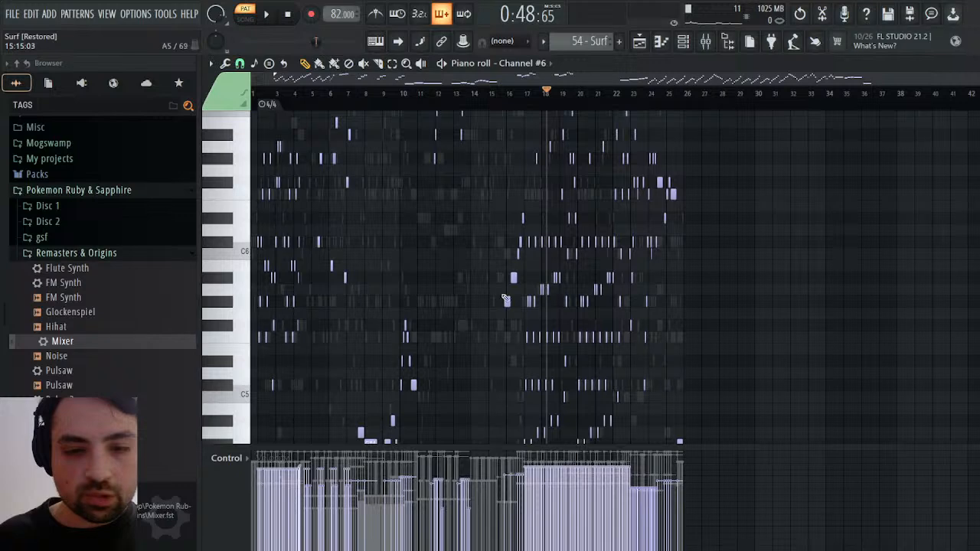
pyautogui.click(407, 98)
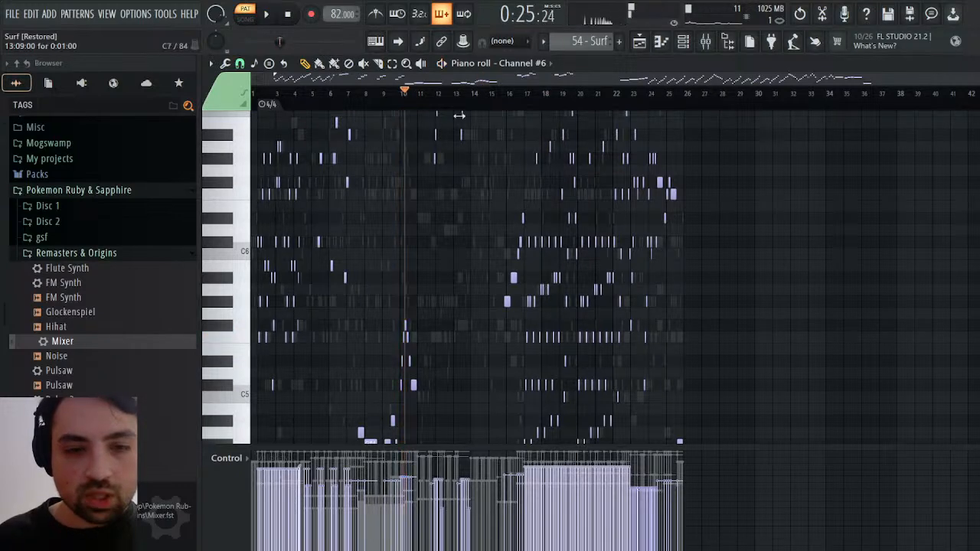
pyautogui.click(320, 95)
pyautogui.press('space')
pyautogui.scroll(-3, 360, 200)
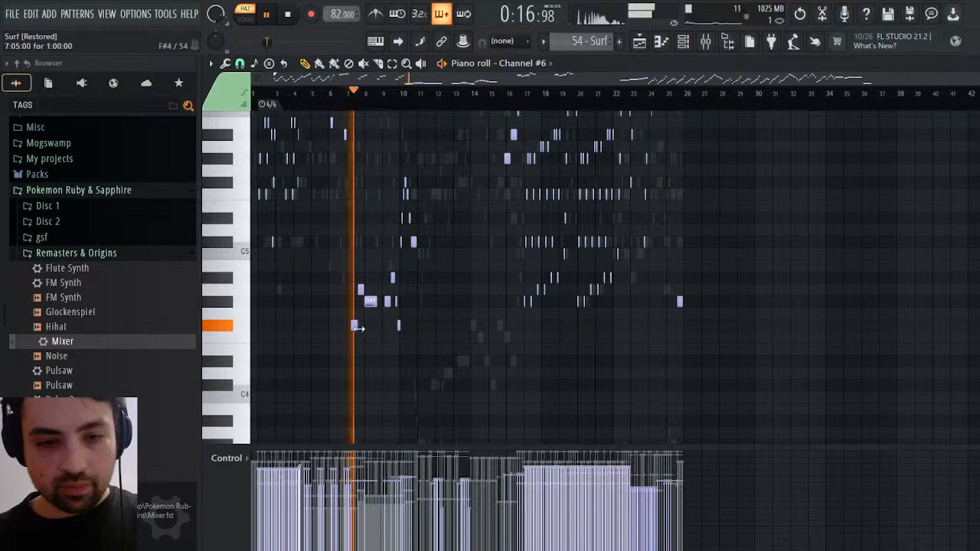
pyautogui.moveTo(351, 329); pyautogui.dragTo(455, 173)
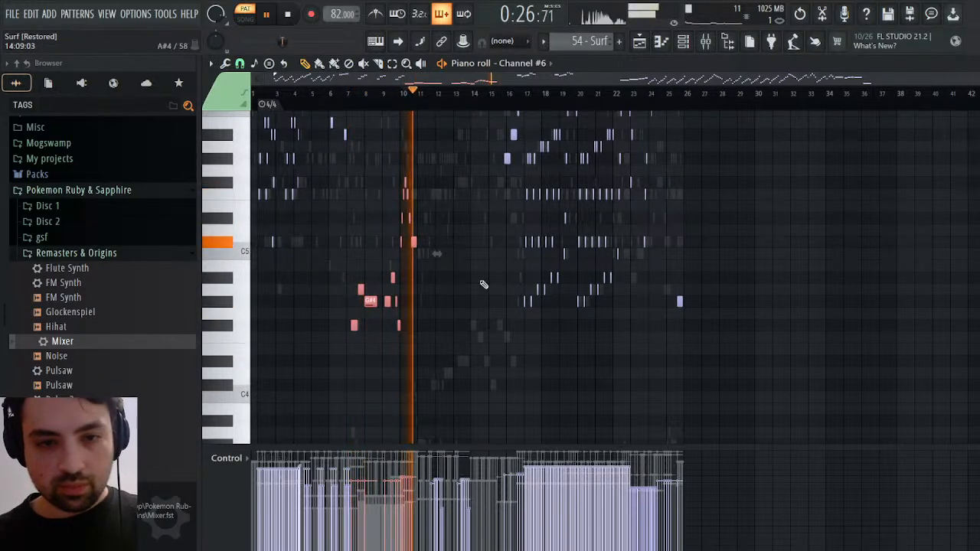
# Listen on past bar 15, reselect the low notes of bars 7 to 10 and add the rising notes around bar 16
pyautogui.scroll(4, 488, 320)
pyautogui.scroll(5, 489, 320)
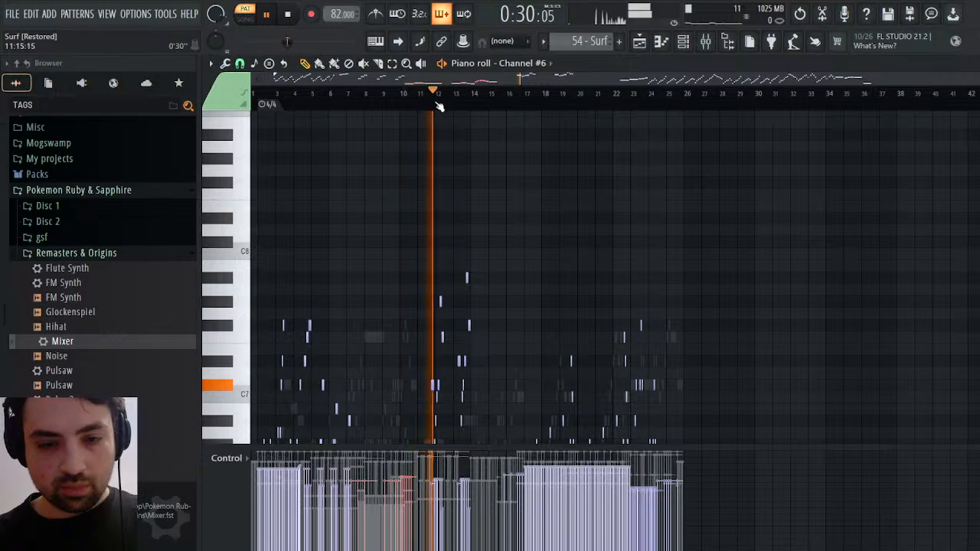
pyautogui.scroll(-8, 492, 246)
pyautogui.click(510, 97)
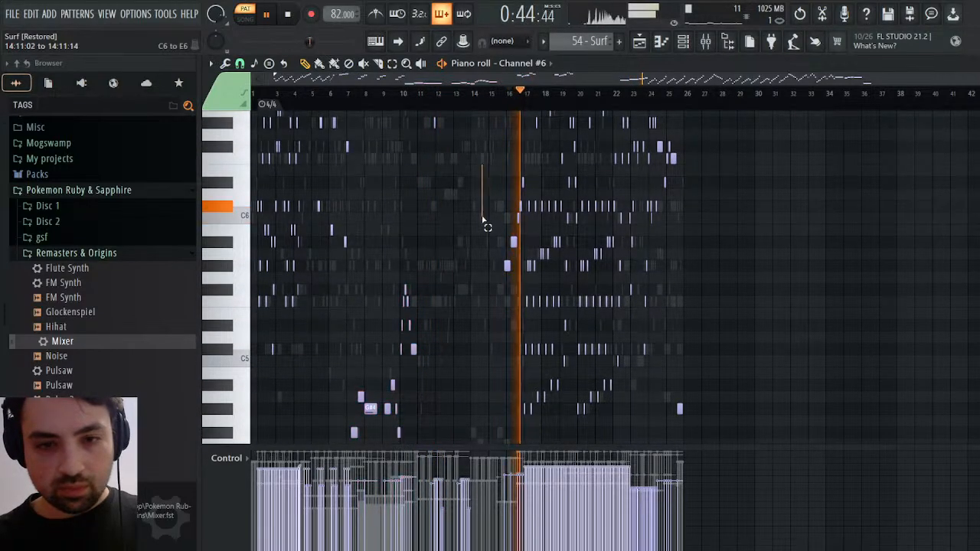
pyautogui.moveTo(483, 166); pyautogui.dragTo(516, 271)
pyautogui.moveTo(440, 284); pyautogui.dragTo(337, 452)
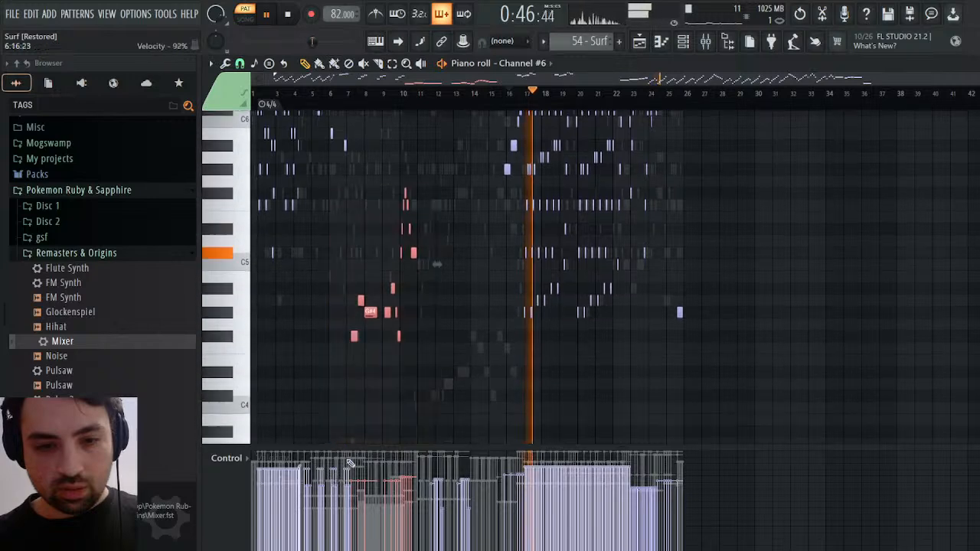
pyautogui.scroll(6, 461, 327)
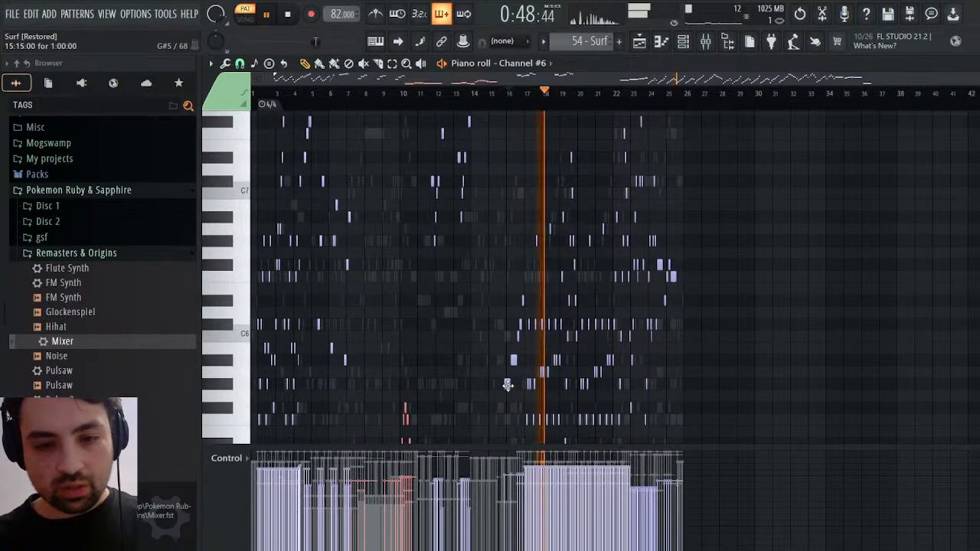
pyautogui.moveTo(507, 389); pyautogui.dragTo(523, 298)
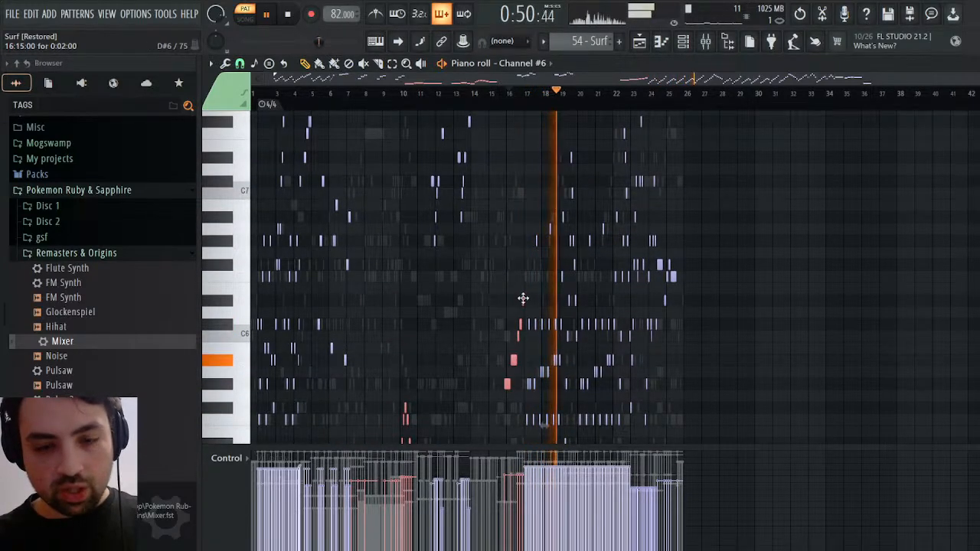
# Play Channel #6 from bars 12 and 21 onward and add the closing notes of bars 24 and 25 to the selection
pyautogui.click(464, 98)
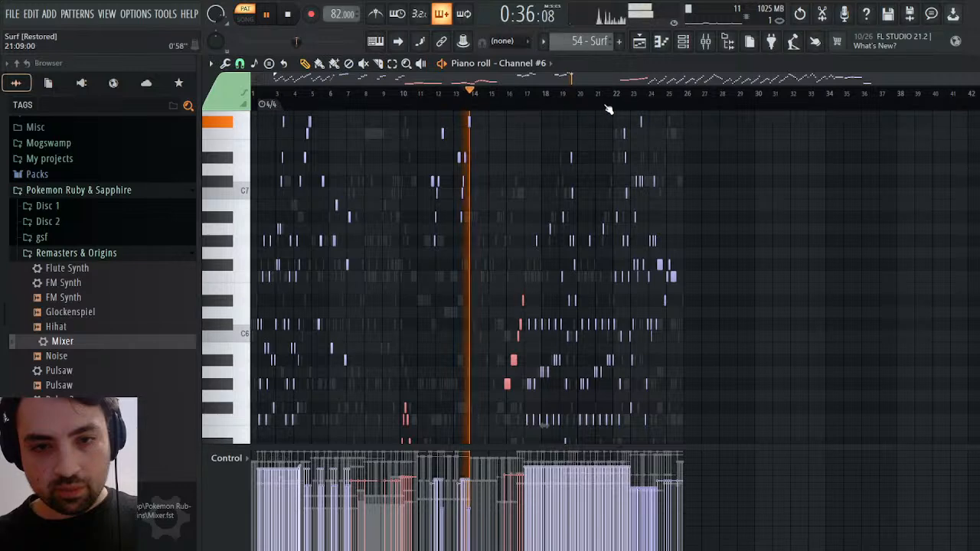
pyautogui.click(607, 98)
pyautogui.click(624, 98)
pyautogui.click(652, 99)
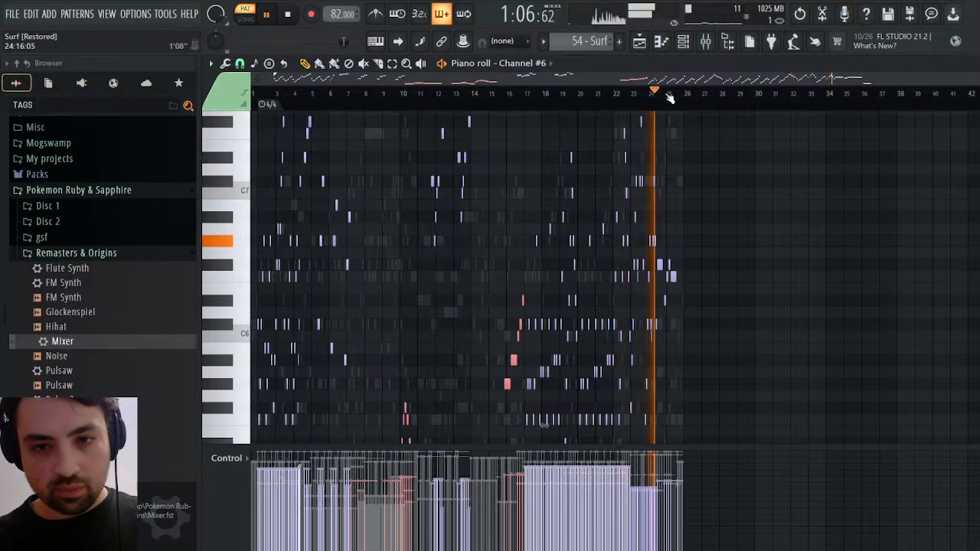
pyautogui.moveTo(701, 213); pyautogui.dragTo(651, 343)
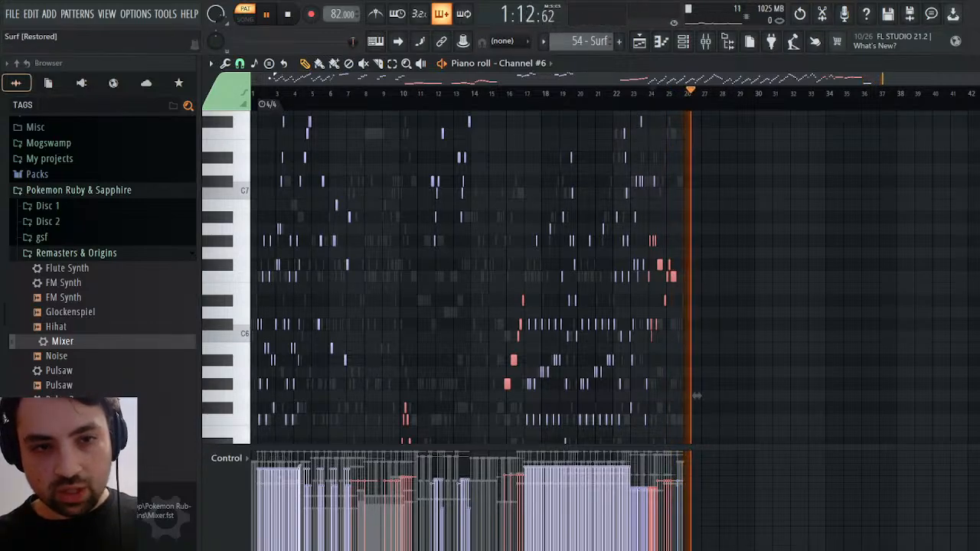
# Add the rising notes at the end of bar 23 and the final low note of bar 25 to the selection
pyautogui.moveTo(269, 78); pyautogui.dragTo(768, 114)
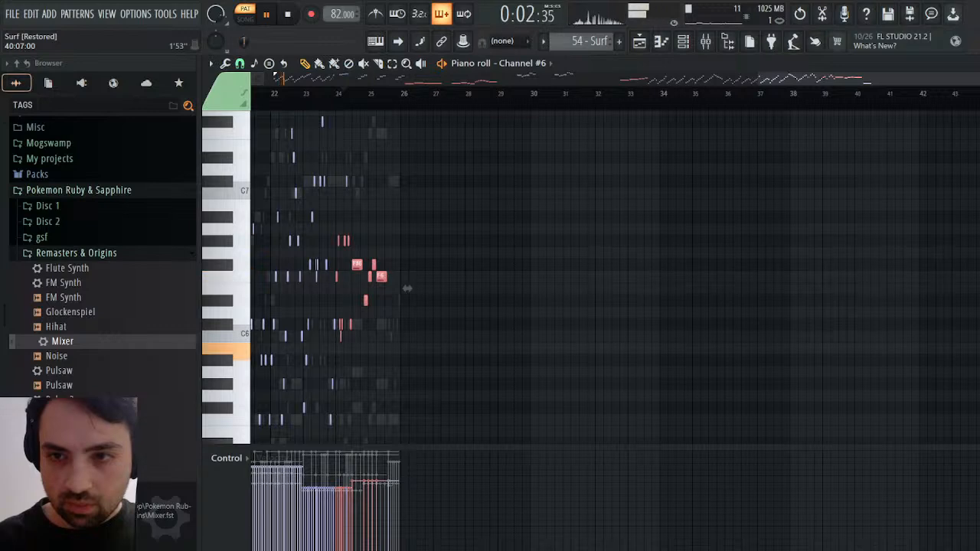
pyautogui.moveTo(976, 78); pyautogui.dragTo(895, 79)
pyautogui.scroll(-3, 644, 268)
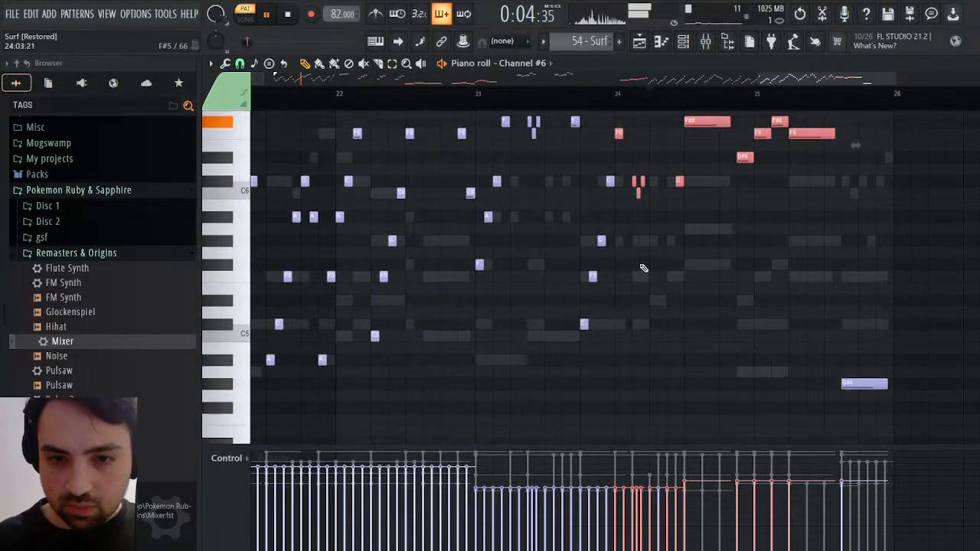
pyautogui.moveTo(610, 178); pyautogui.dragTo(542, 346)
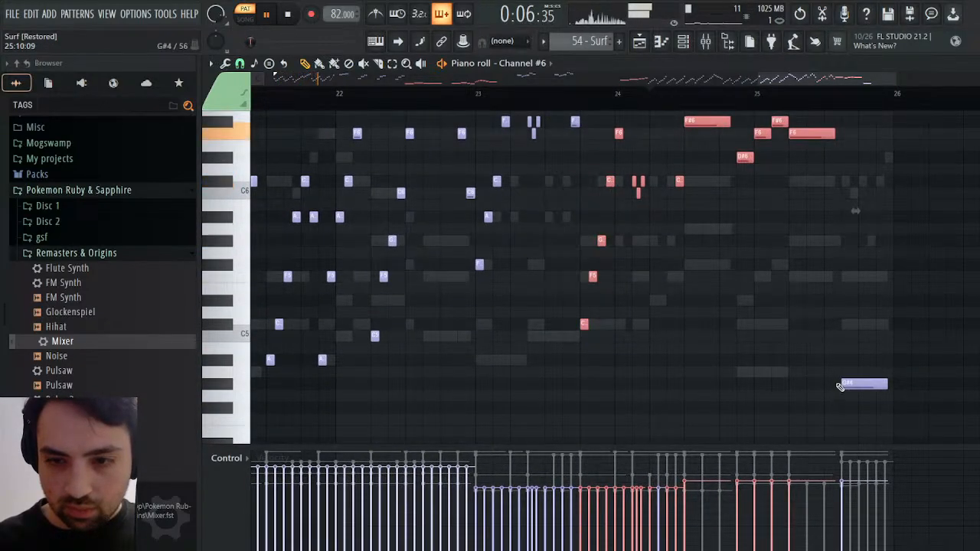
pyautogui.keyDown('ctrl'); pyautogui.keyDown('shift'); pyautogui.click(850, 387); pyautogui.keyUp('shift'); pyautogui.keyUp('ctrl')
pyautogui.scroll(3, 774, 337)
# Play from the end of bar 23, add the high C7 note in bar 24 to the selection and stop playback
pyautogui.click(572, 107)
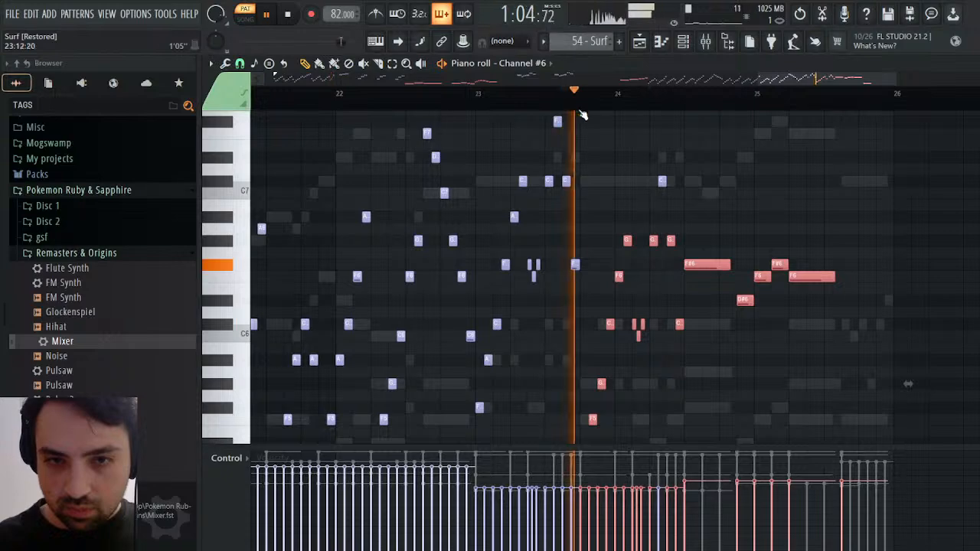
pyautogui.scroll(4, 684, 220)
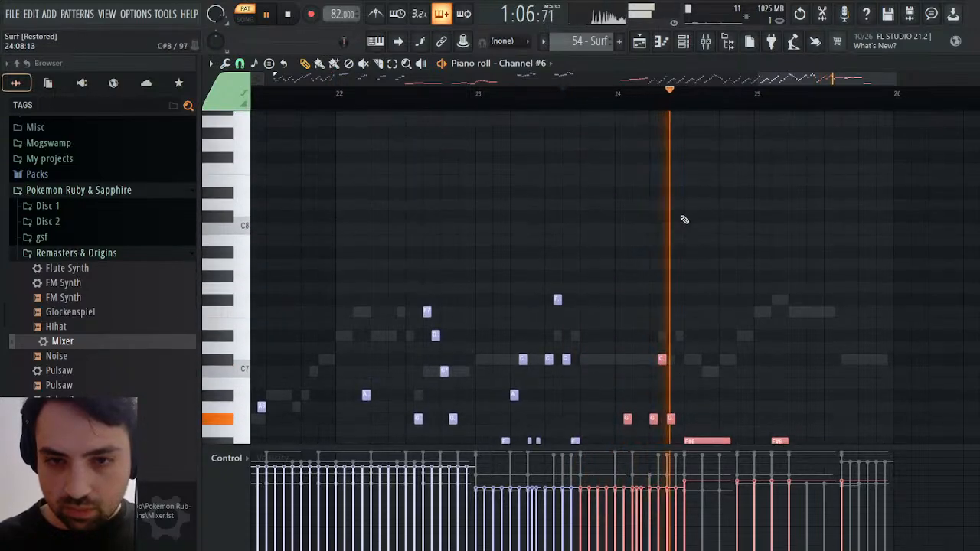
pyautogui.scroll(-5, 684, 220)
pyautogui.press('space')
# Play the selected Channel #6 phrase from bar 7 through bar 10 and stop playback
pyautogui.hscroll(-10, 908, 318)
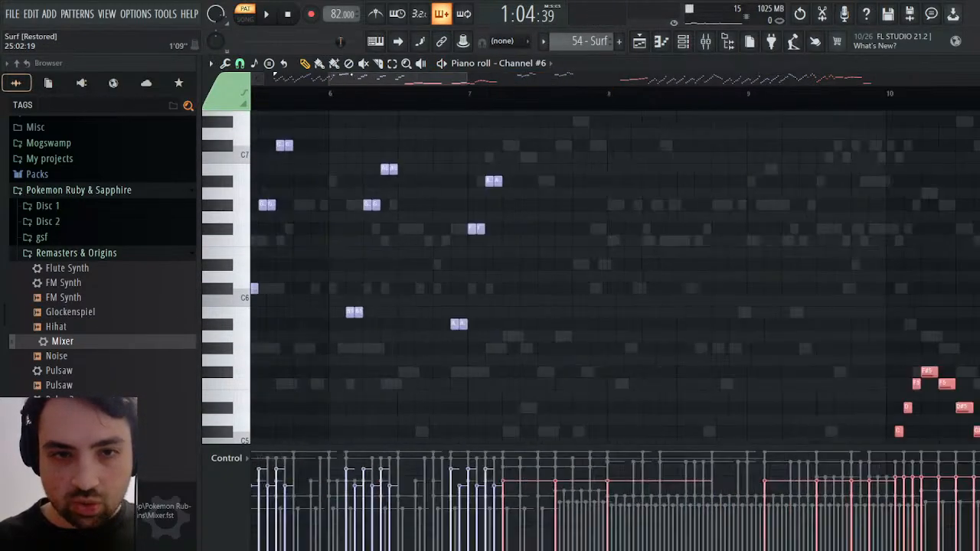
pyautogui.hscroll(3, 486, 100)
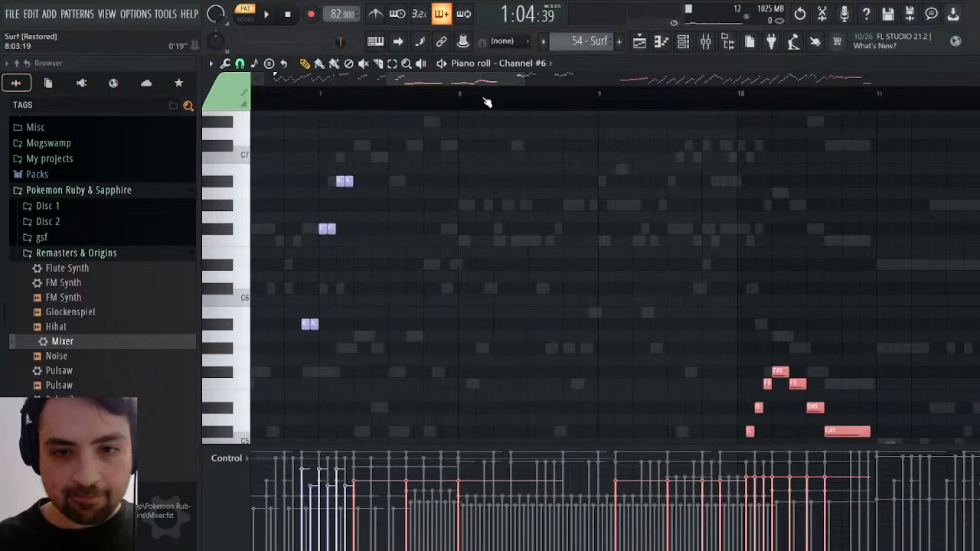
pyautogui.scroll(-5, 526, 166)
pyautogui.click(355, 99)
pyautogui.press('space')
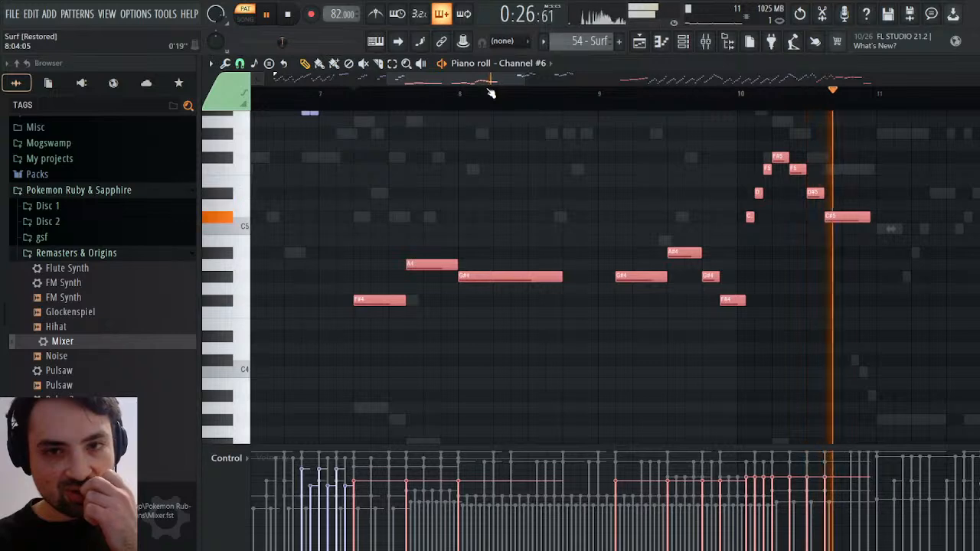
pyautogui.press('space')
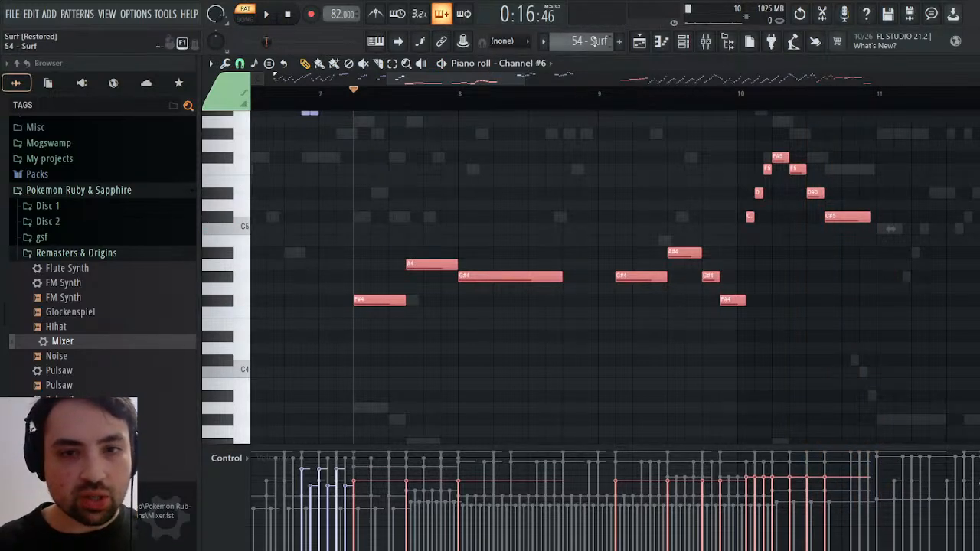
# Switch to the Melody pattern and open the Strings #2 piano roll at bars 7 to 11
pyautogui.click(622, 70)
pyautogui.press('Escape')
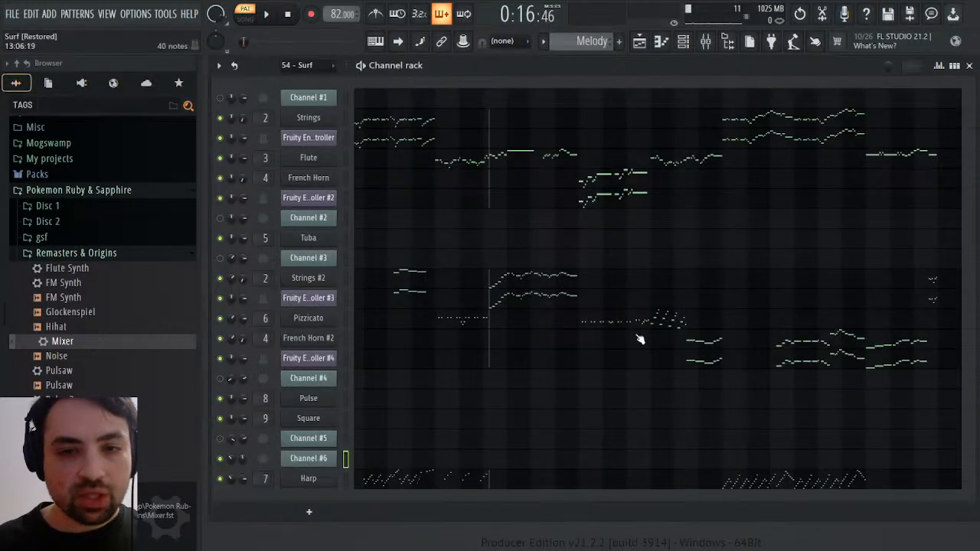
pyautogui.click(506, 288)
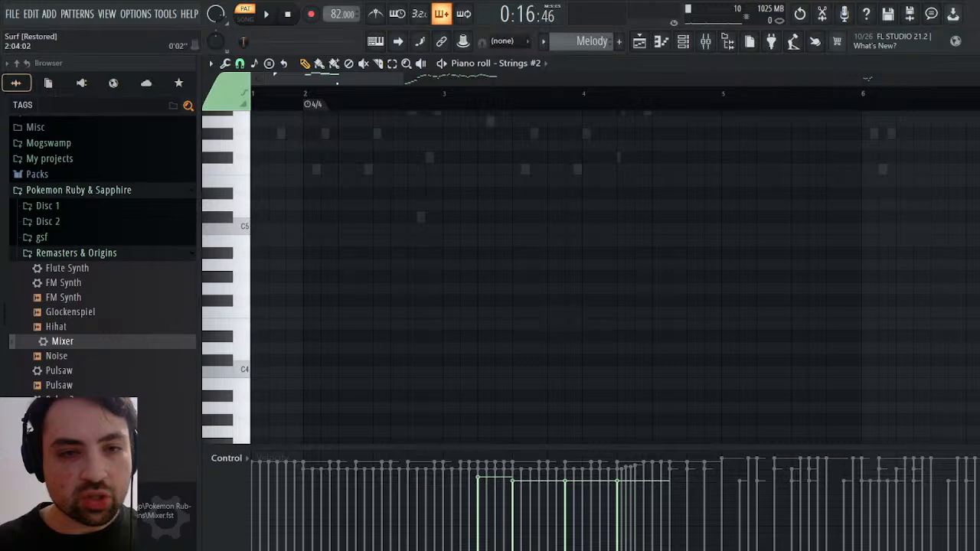
pyautogui.moveTo(337, 79); pyautogui.dragTo(474, 93)
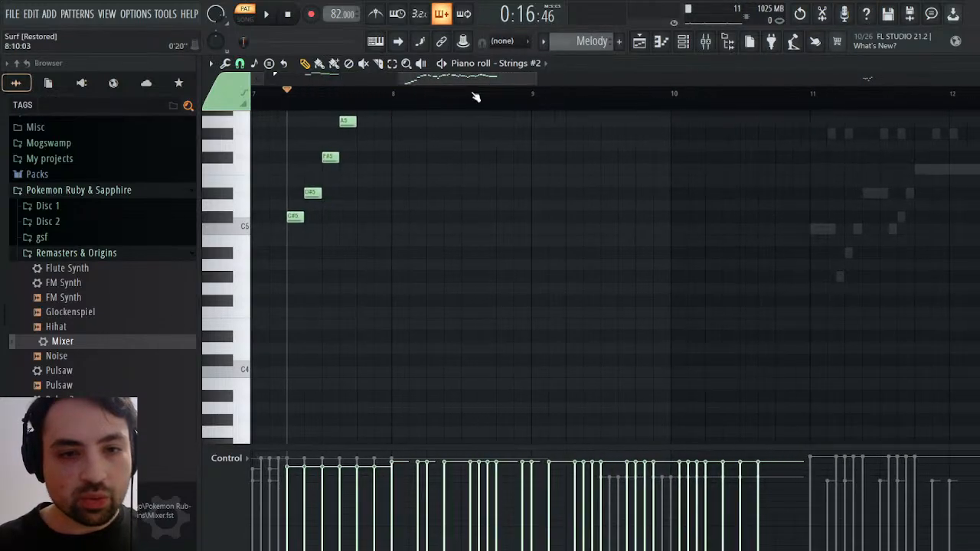
# Paste the selected Channel #6 notes into Strings #2 and shift them earlier to start at the playhead in bar 7
pyautogui.hotkey('ctrl', 'v')
pyautogui.scroll(4, 403, 282)
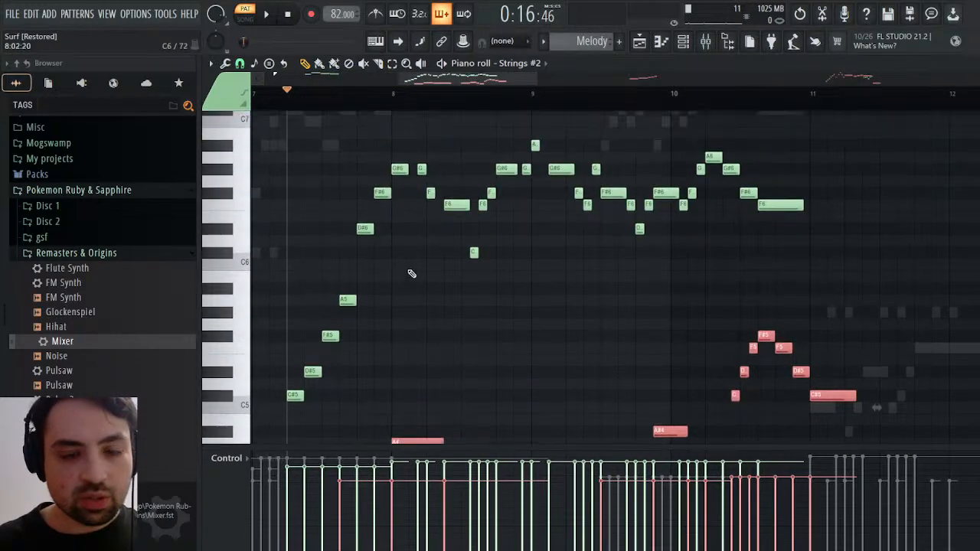
pyautogui.scroll(-4, 413, 273)
pyautogui.moveTo(427, 265); pyautogui.dragTo(375, 265)
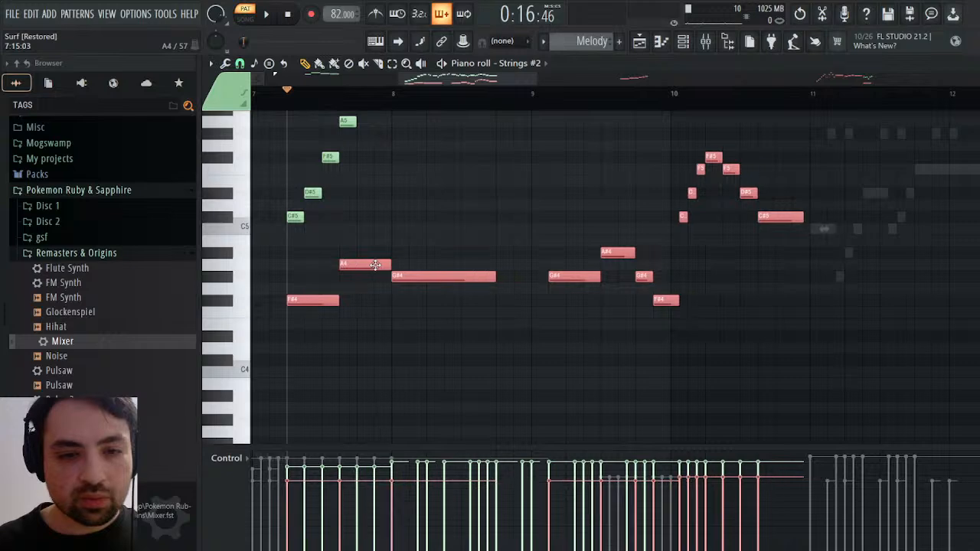
pyautogui.scroll(5, 375, 265)
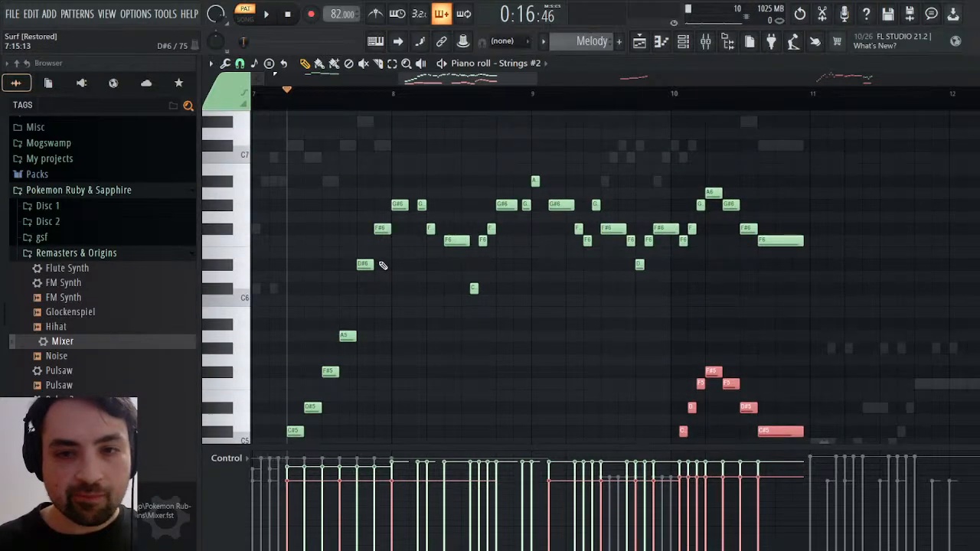
# Delete the pasted Channel #6 notes from Strings #2
pyautogui.scroll(-5, 383, 265)
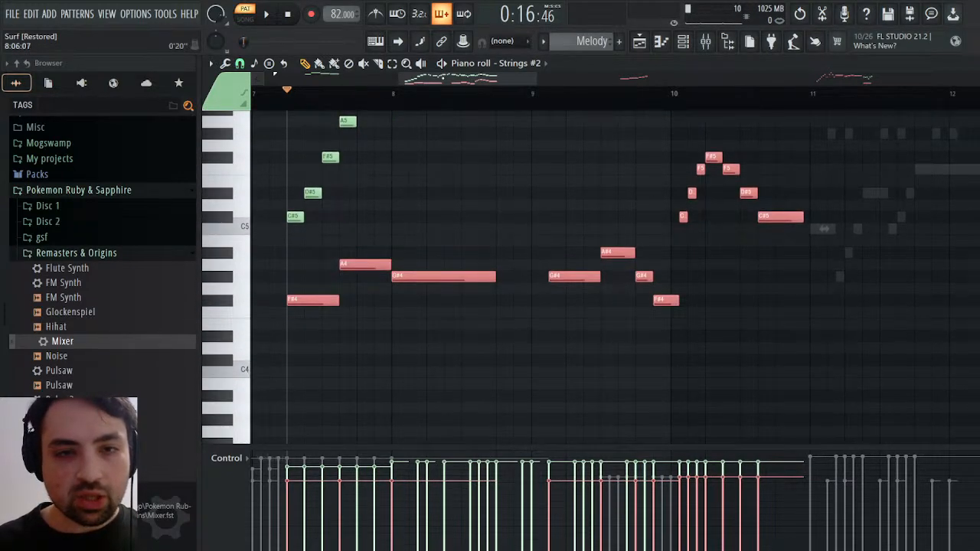
pyautogui.moveTo(443, 78); pyautogui.dragTo(376, 77)
pyautogui.press('Delete')
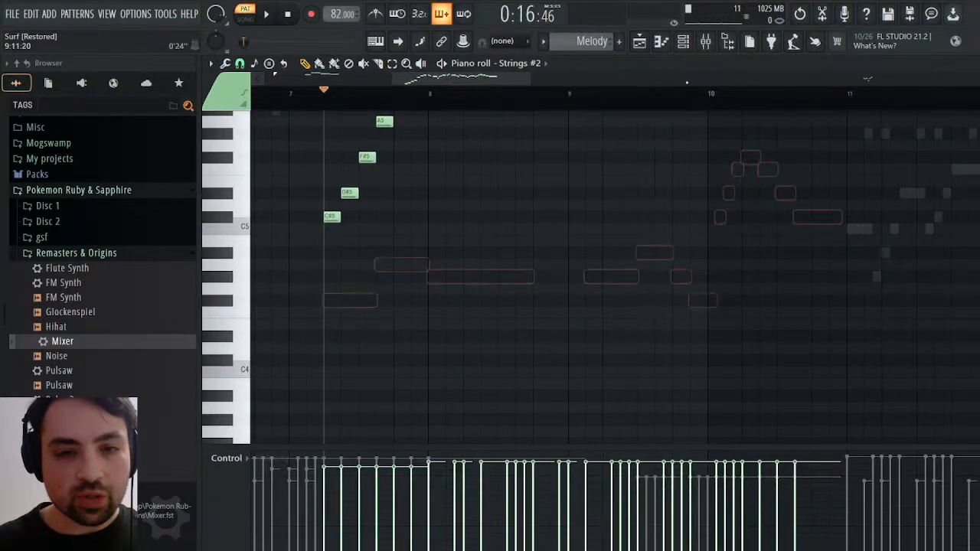
# Paste the Channel #6 notes into Melody's Strings piano roll and shift them to start at the playhead in bar 7
pyautogui.click(970, 64)
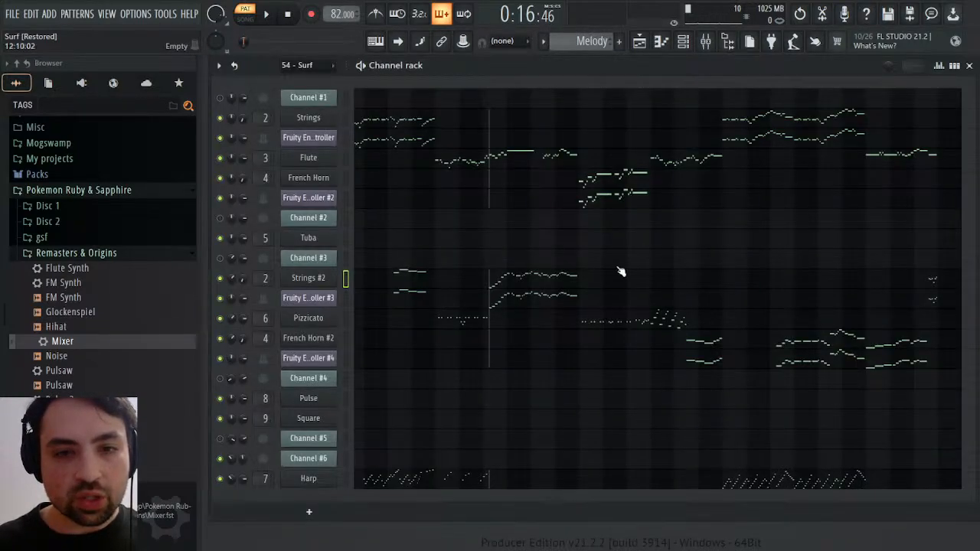
pyautogui.click(516, 119)
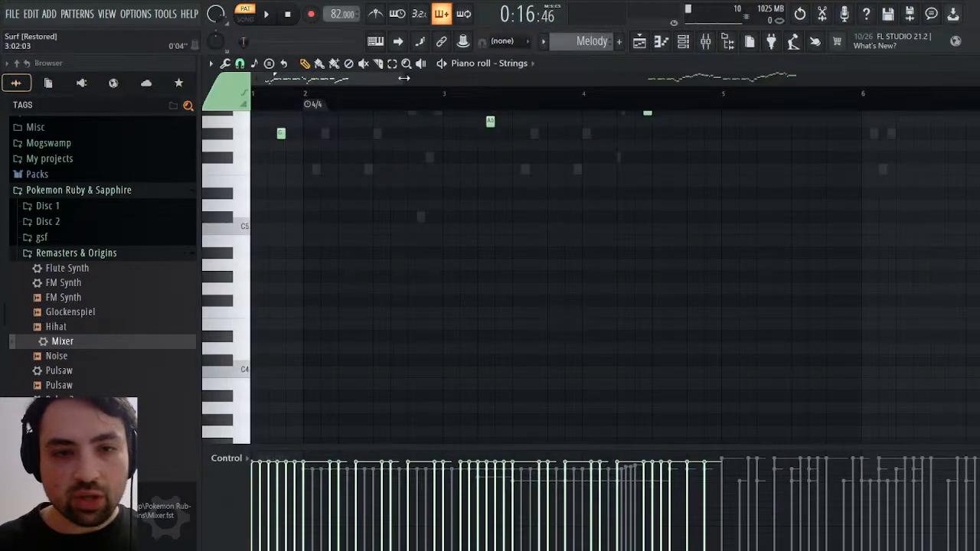
pyautogui.moveTo(404, 78); pyautogui.dragTo(722, 79)
pyautogui.hotkey('ctrl', 'v')
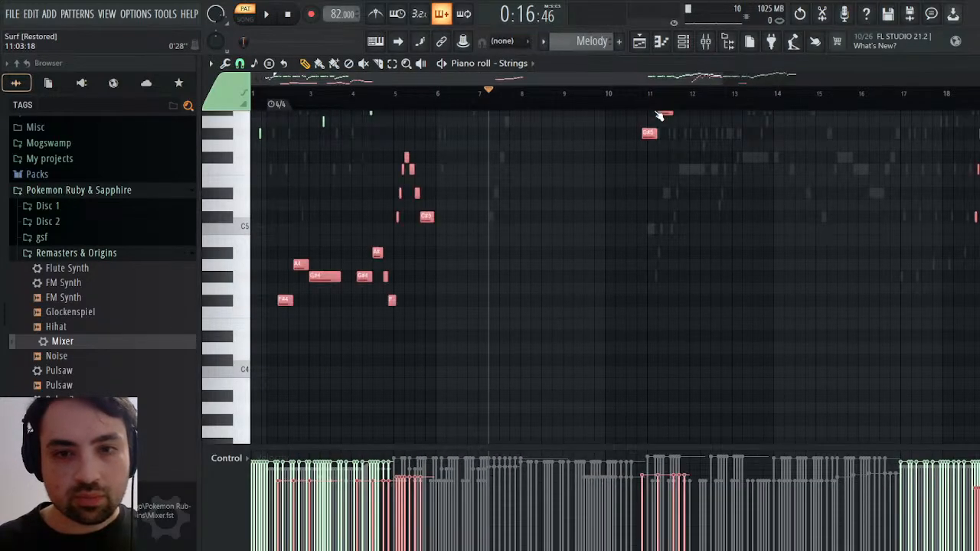
pyautogui.moveTo(315, 277); pyautogui.dragTo(527, 278)
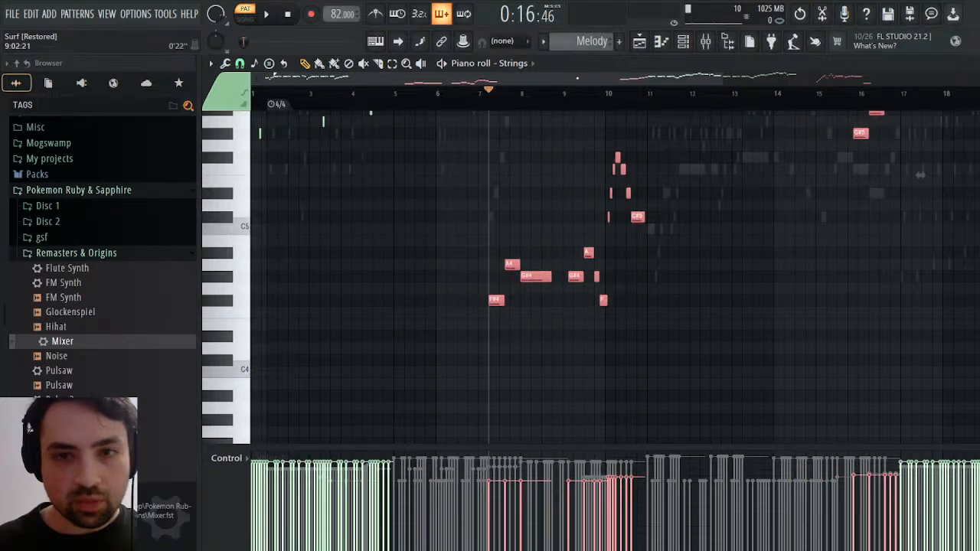
pyautogui.moveTo(564, 77); pyautogui.dragTo(732, 78)
pyautogui.scroll(6, 636, 213)
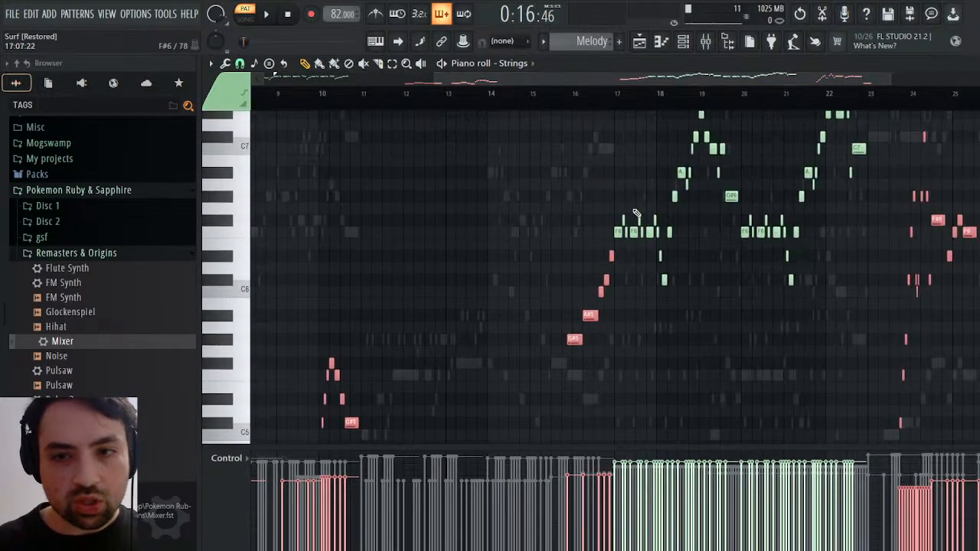
pyautogui.scroll(-3, 639, 210)
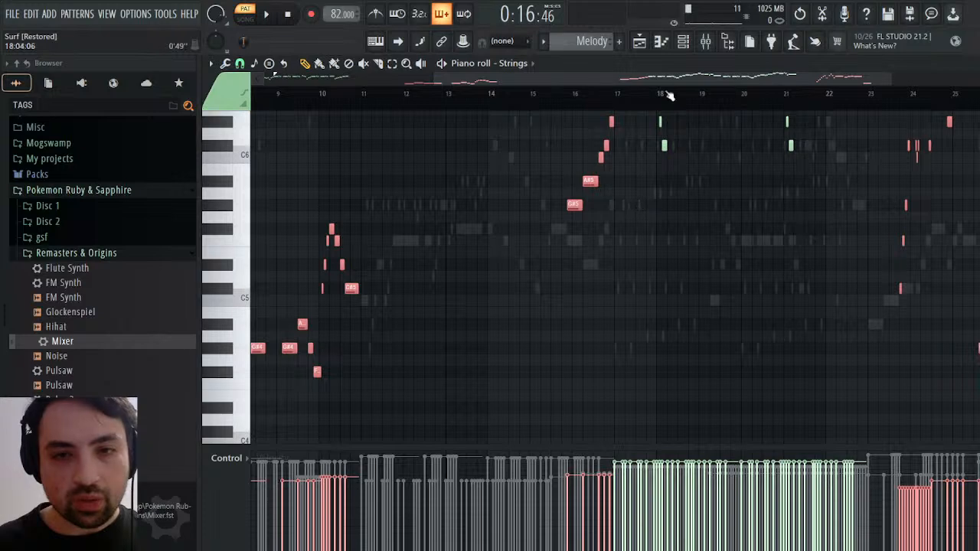
pyautogui.moveTo(681, 79); pyautogui.dragTo(509, 81)
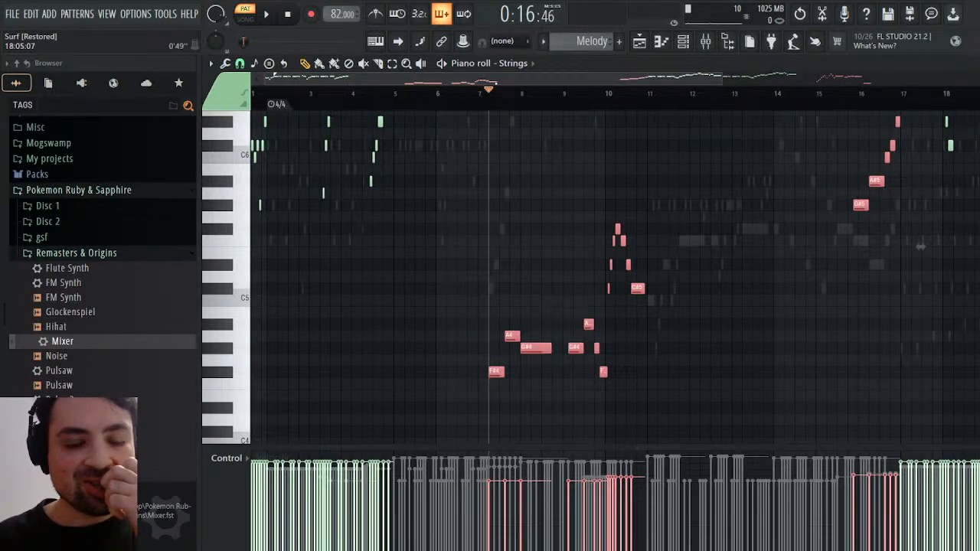
# Select the purple pasted notes in Strings and recolor them to match the channel's green notes
pyautogui.click(551, 155)
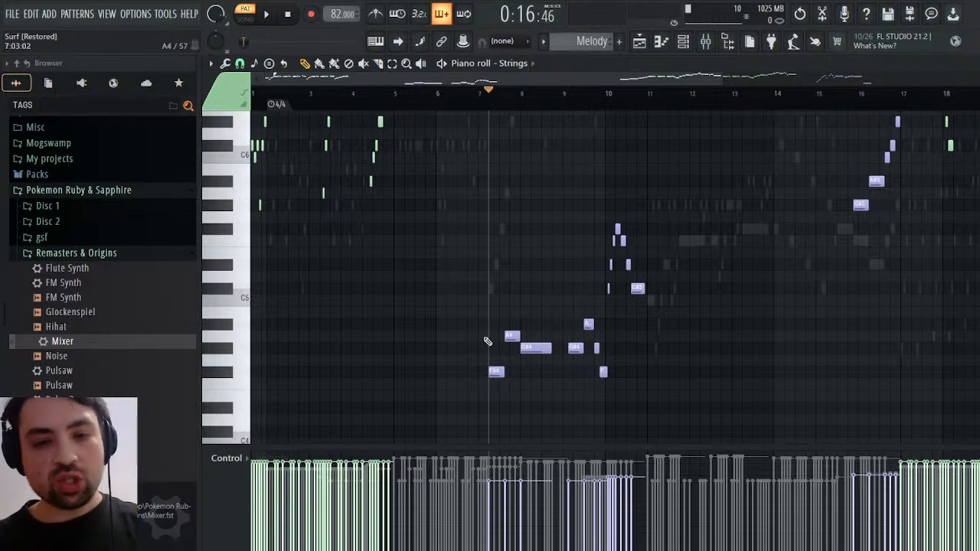
pyautogui.click(513, 336)
pyautogui.hotkey('ctrl', 'a')
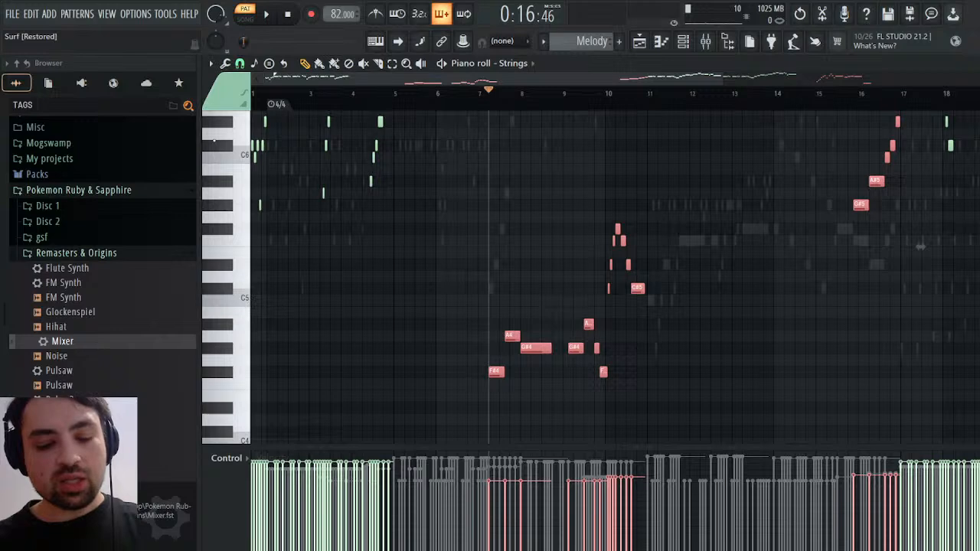
pyautogui.hotkey('alt', 'c')
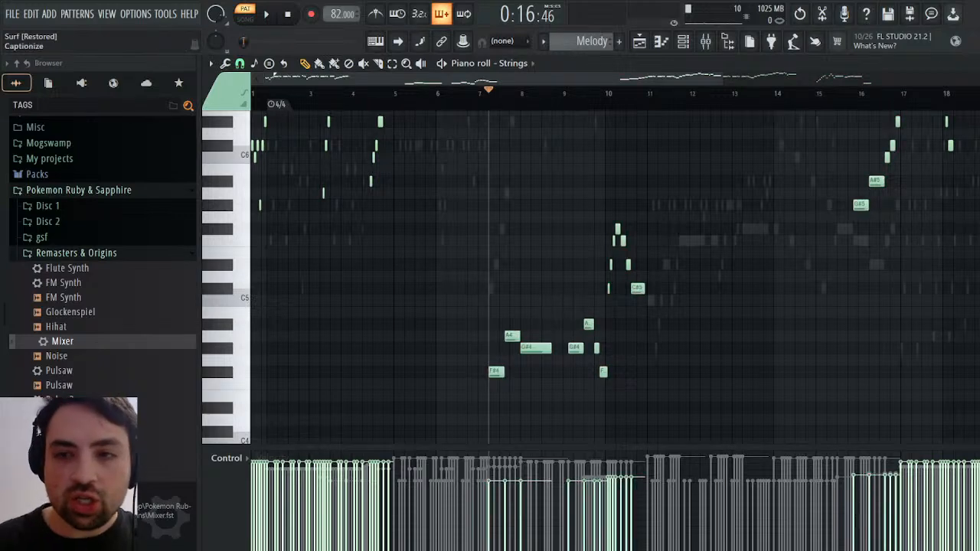
pyautogui.press('Escape')
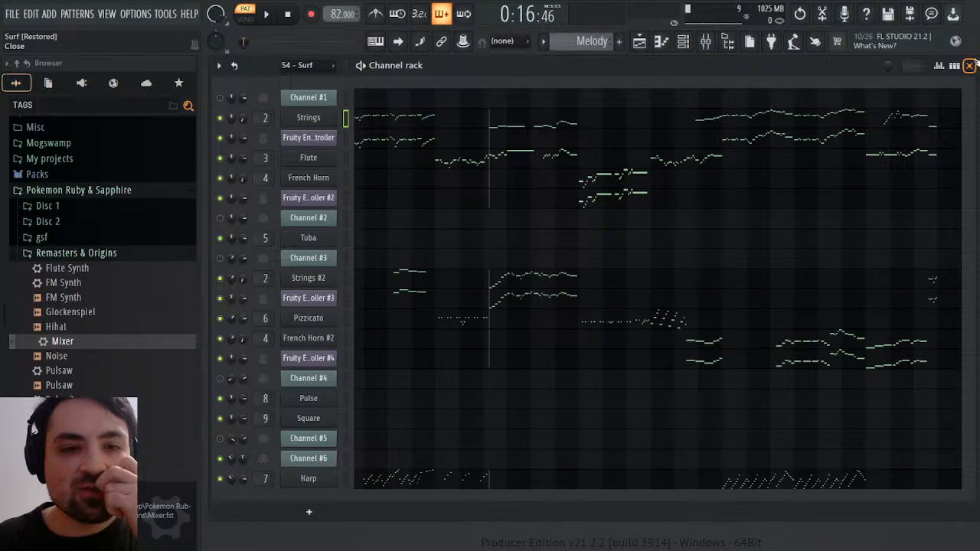
pyautogui.click(490, 124)
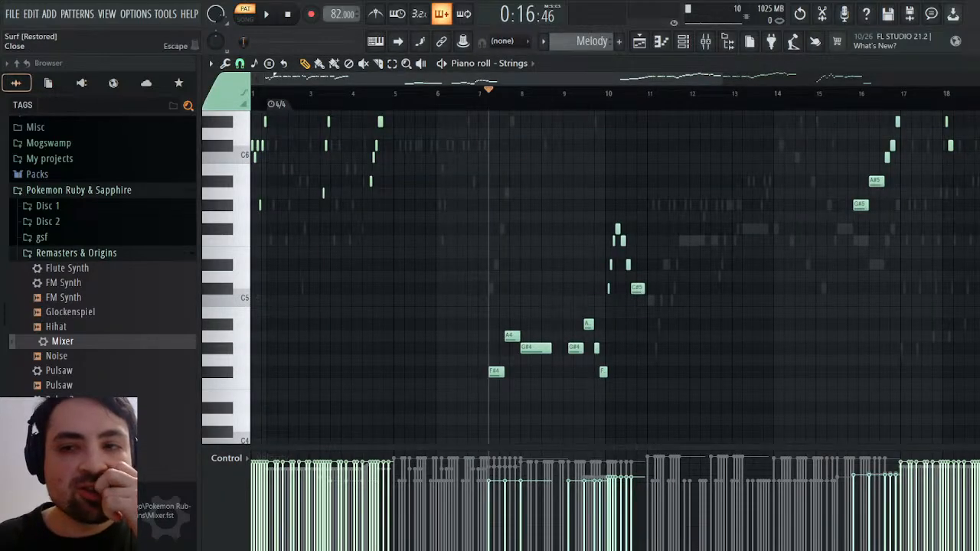
pyautogui.press('Escape')
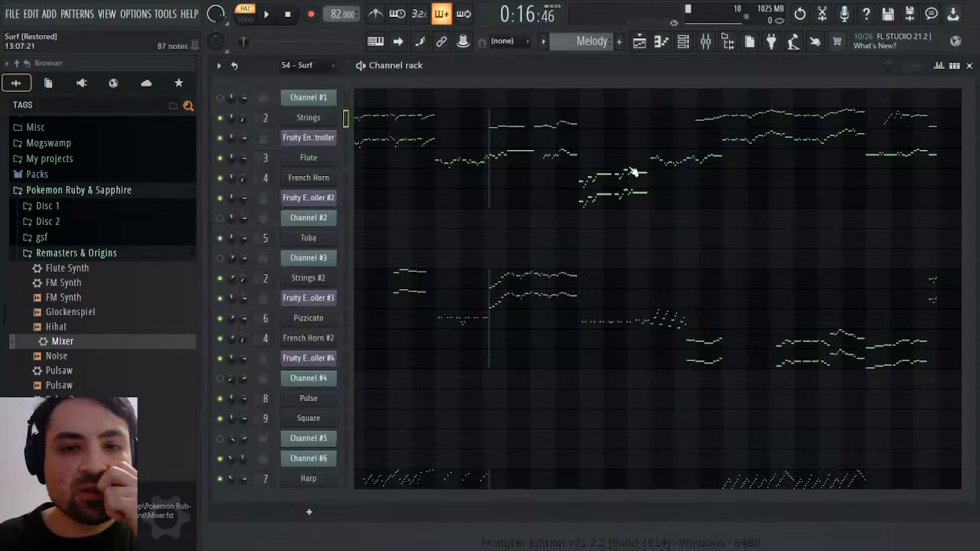
# Paste the same notes into Strings' Fruity Envelope Controller, align them to the bar 7 playhead, and audition the result
pyautogui.click(505, 142)
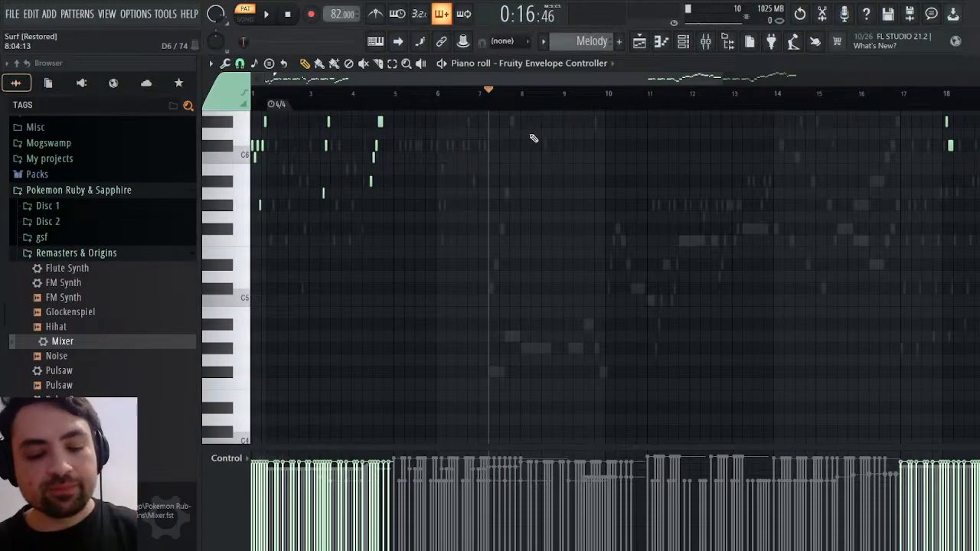
pyautogui.hotkey('ctrl', 'v')
pyautogui.moveTo(318, 349); pyautogui.dragTo(534, 344)
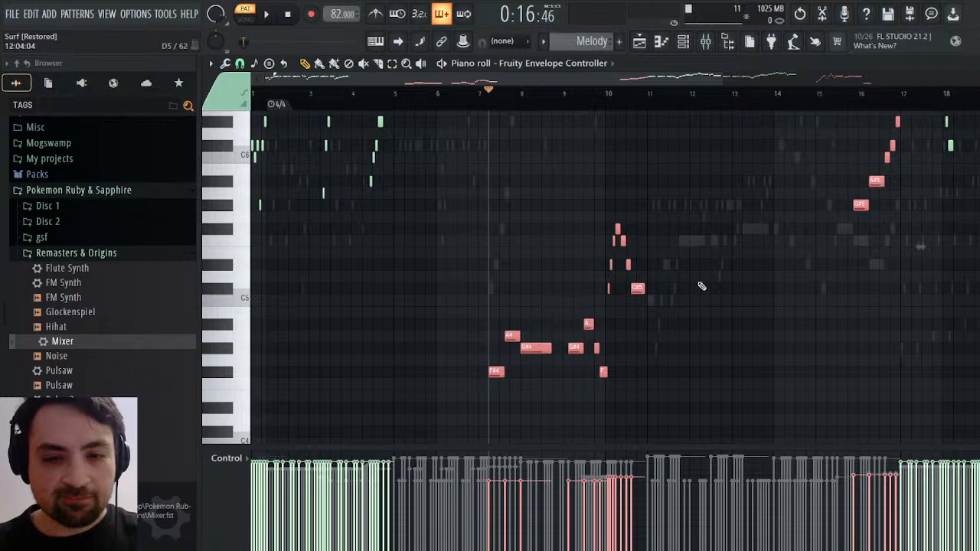
pyautogui.press('space')
pyautogui.press('Escape')
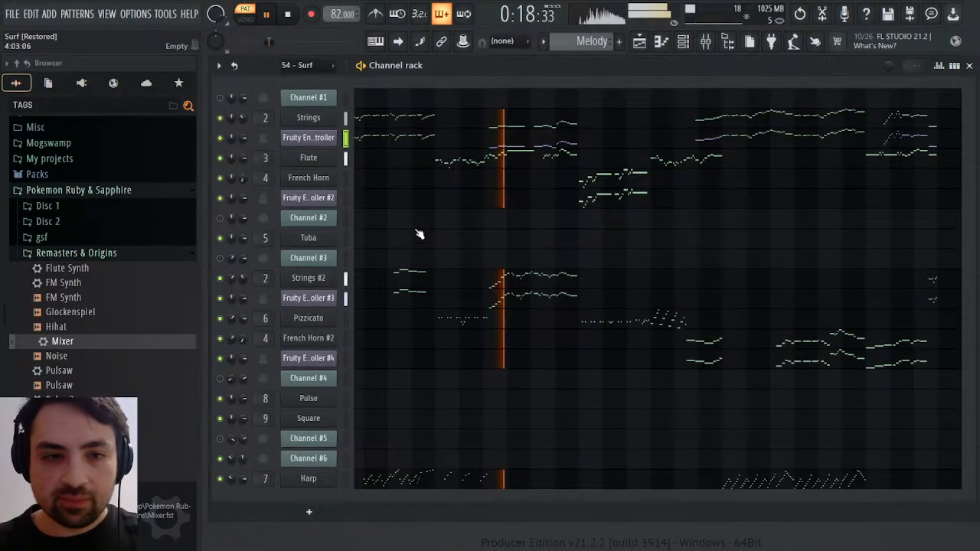
pyautogui.press('space')
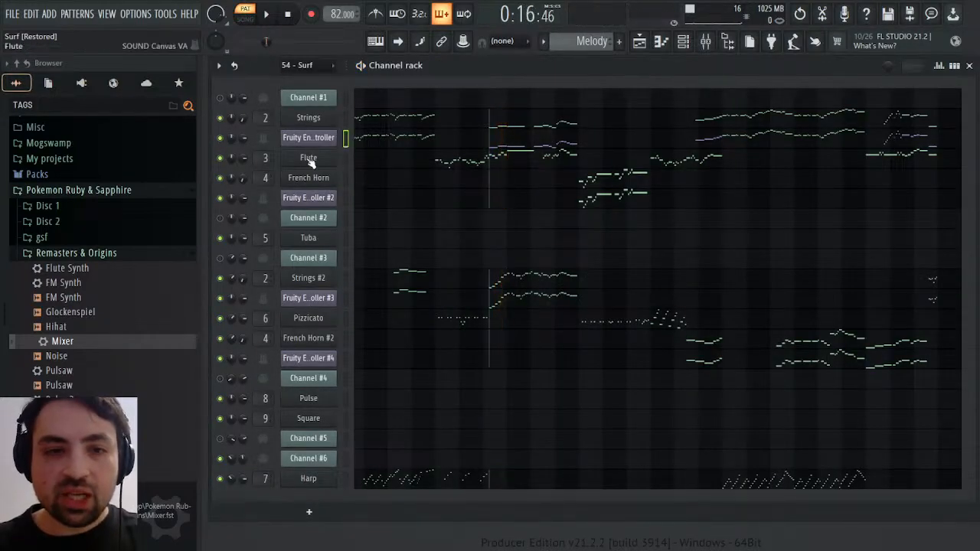
# Examine the Strings instrument's Sound Canvas settings, then play Melody again from bar 7 and stop
pyautogui.click(309, 117)
pyautogui.click(393, 114)
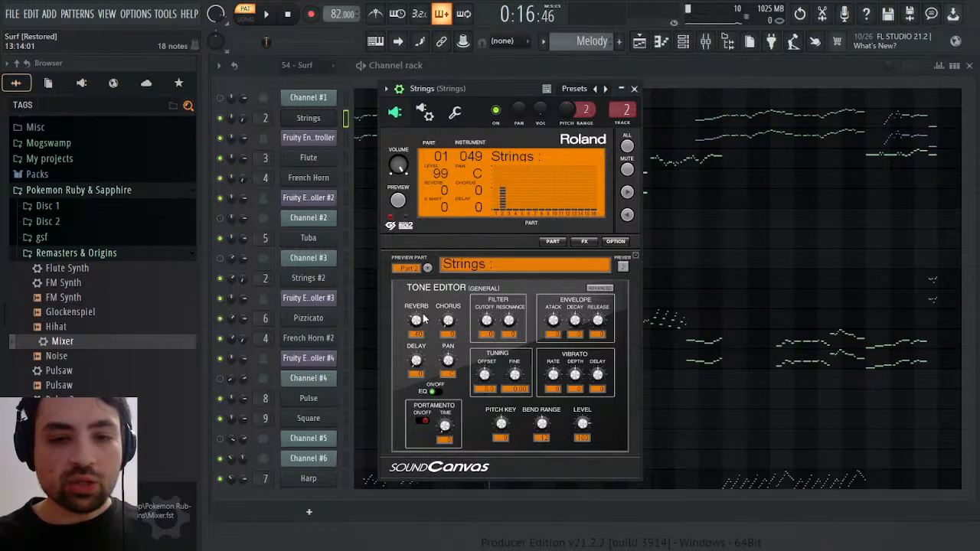
pyautogui.click(634, 89)
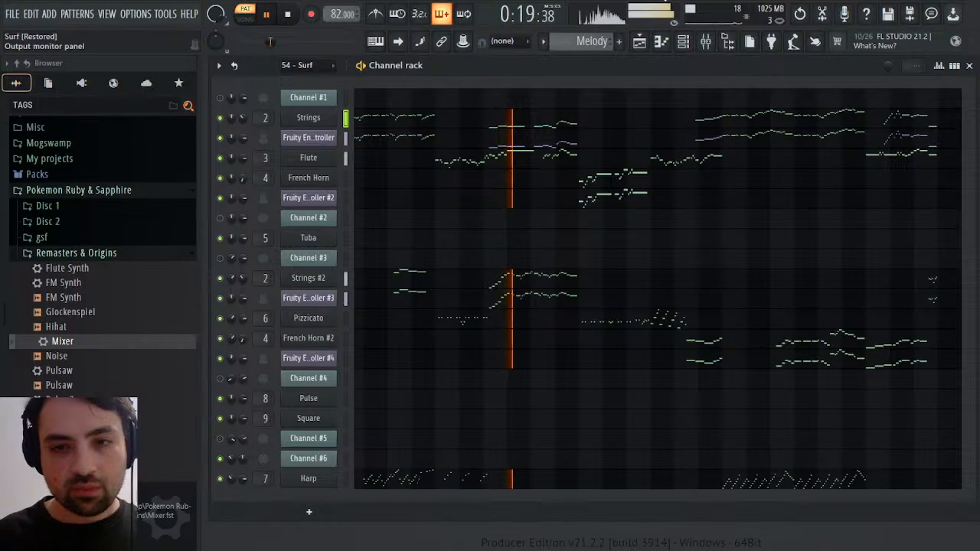
pyautogui.press('space')
# Copy Channel #6's channel volume events from the 54 - Surf pattern
pyautogui.scroll(1, 575, 38)
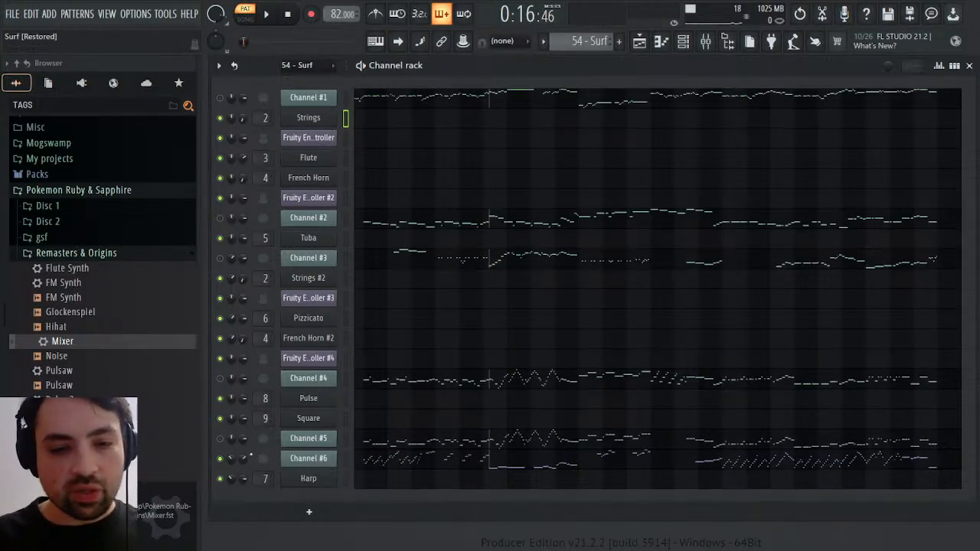
pyautogui.click(266, 368)
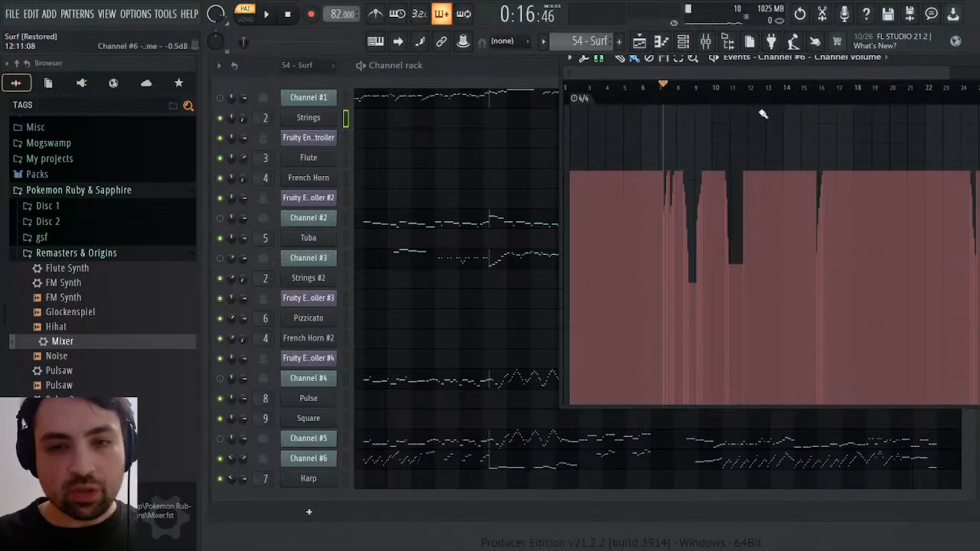
pyautogui.click(629, 63)
# Find Strings among the current project's generators and paste the copied volume events into its Volume 2 parameter in Melody
pyautogui.click(48, 84)
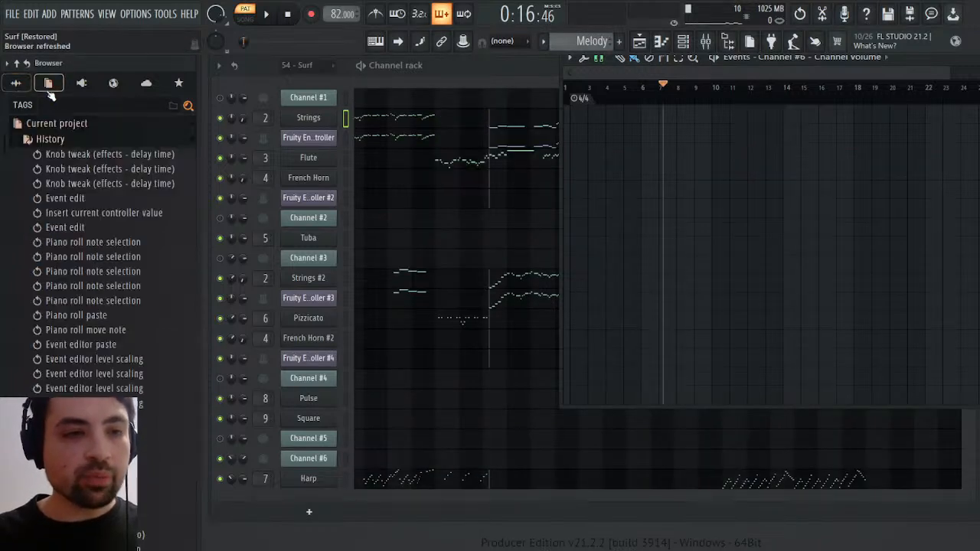
pyautogui.click(49, 139)
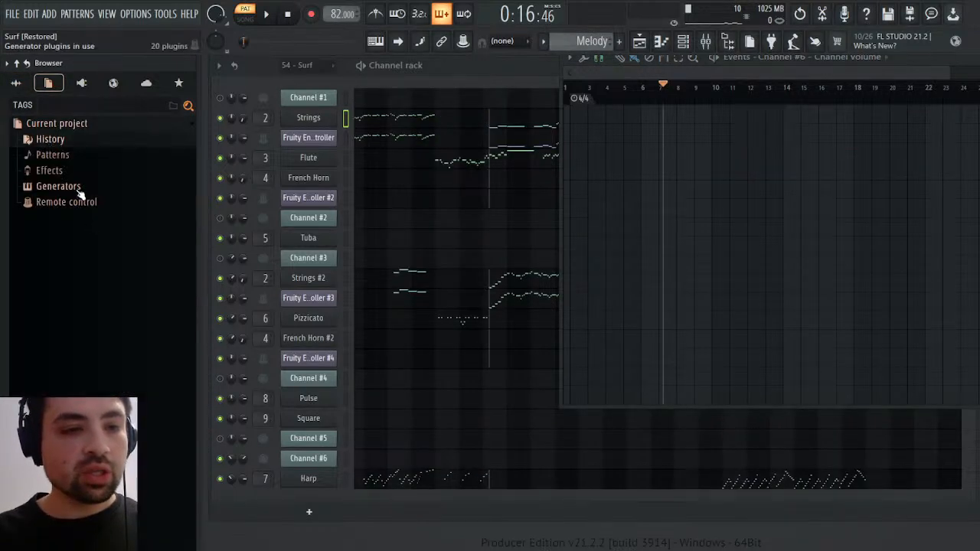
pyautogui.click(78, 189)
pyautogui.scroll(-8, 90, 270)
pyautogui.scroll(8, 90, 271)
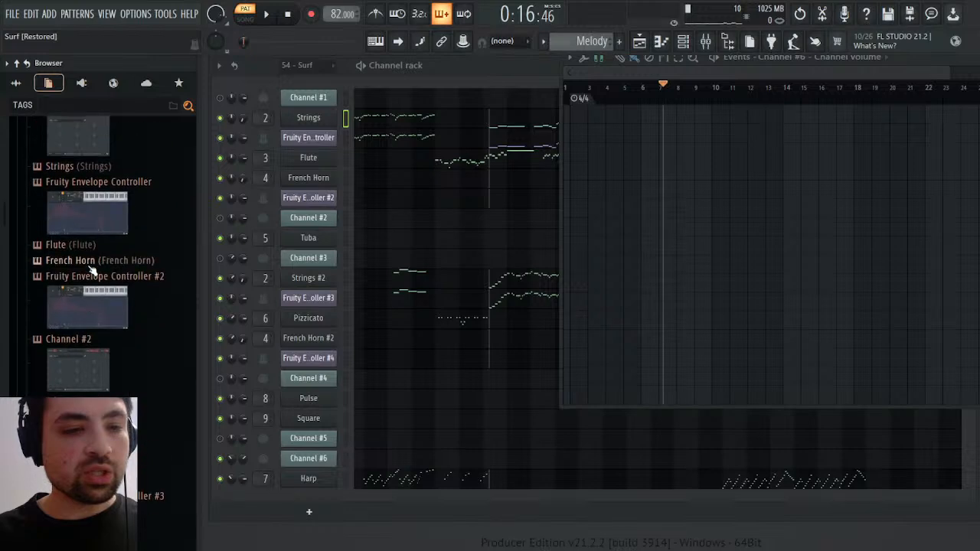
pyautogui.scroll(-5, 91, 360)
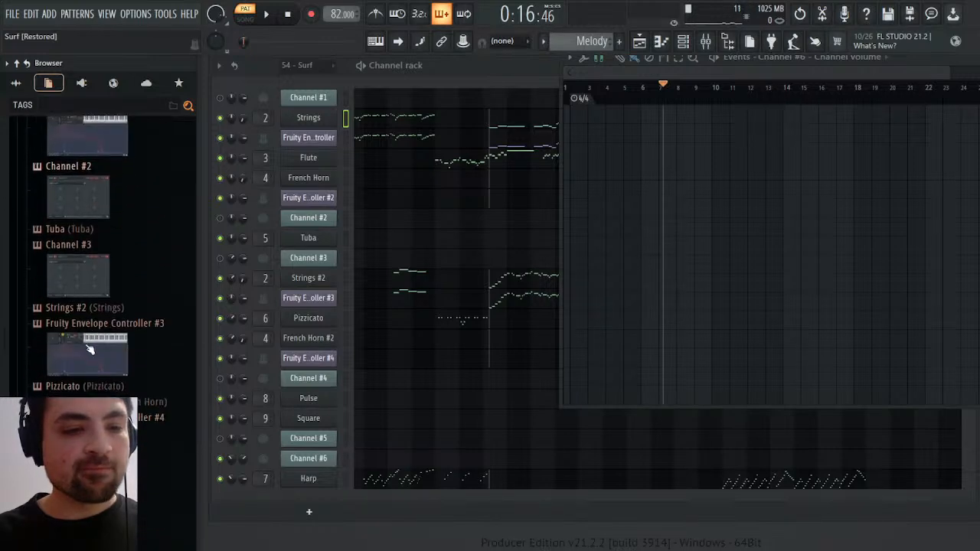
pyautogui.scroll(5, 84, 303)
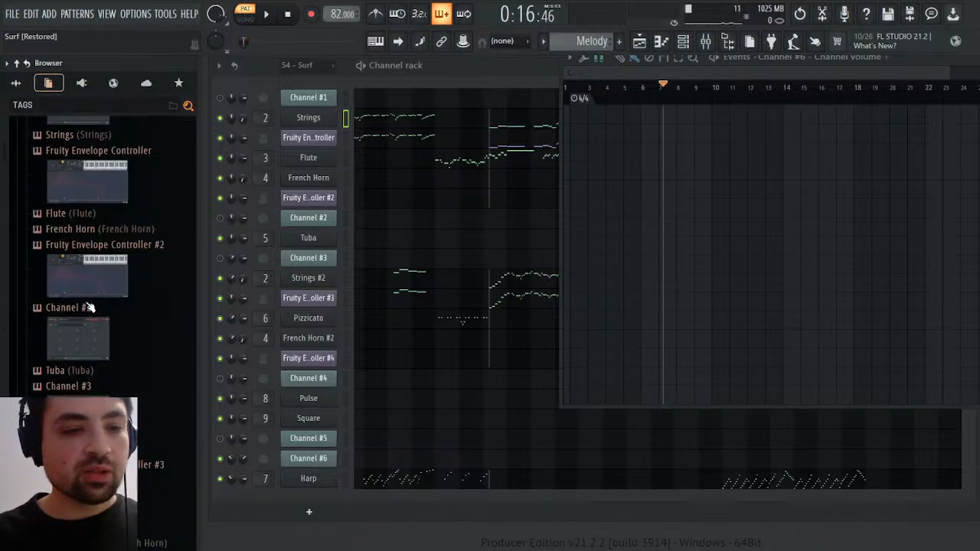
pyautogui.click(69, 268)
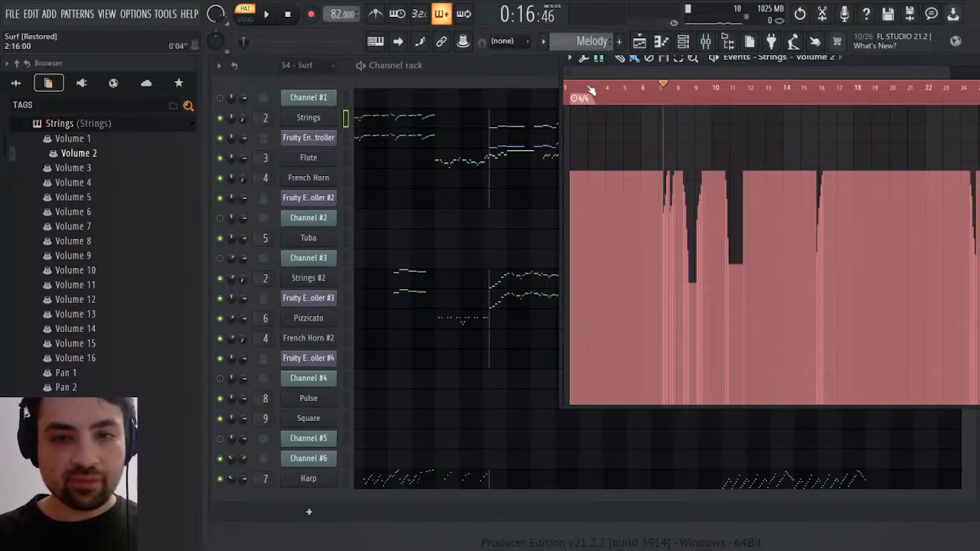
# Play Melody at the Strings Volume 2 changes around bars 7, 11, 15 and 24, then stop and close the event editor
pyautogui.click(652, 91)
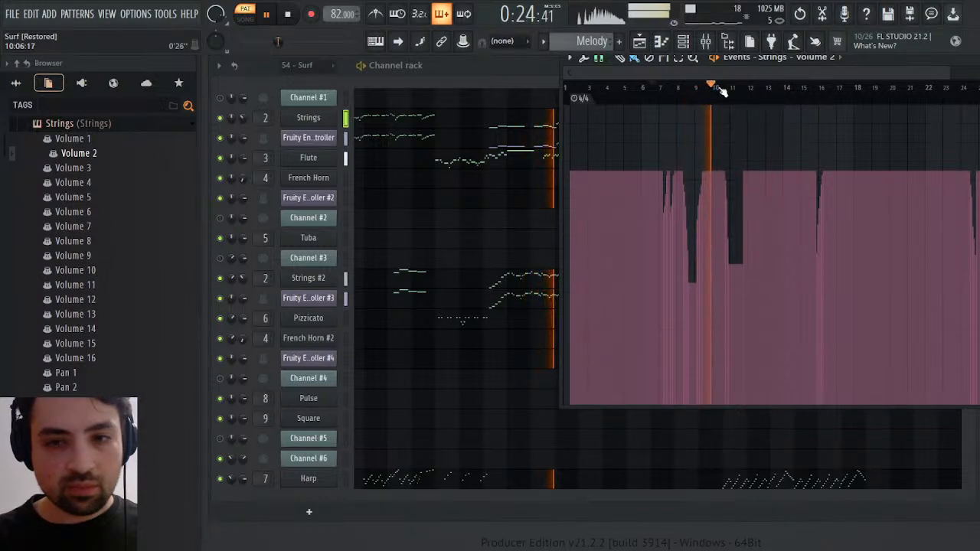
pyautogui.moveTo(711, 87); pyautogui.dragTo(754, 92)
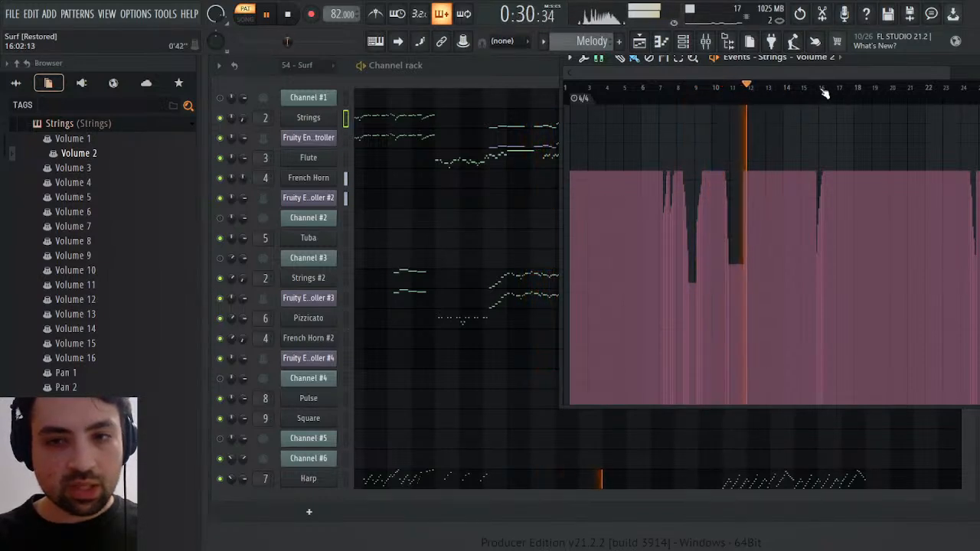
pyautogui.click(810, 88)
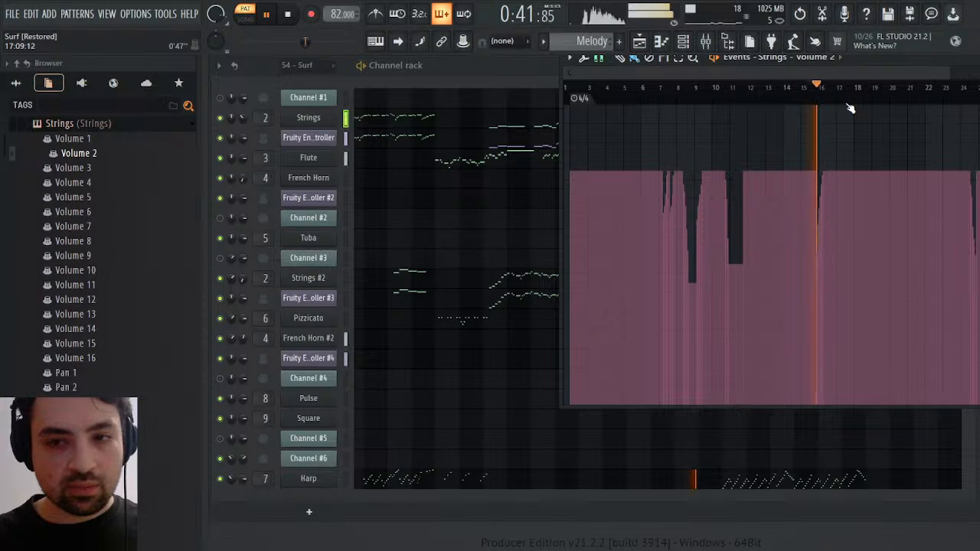
pyautogui.moveTo(858, 56); pyautogui.dragTo(821, 159)
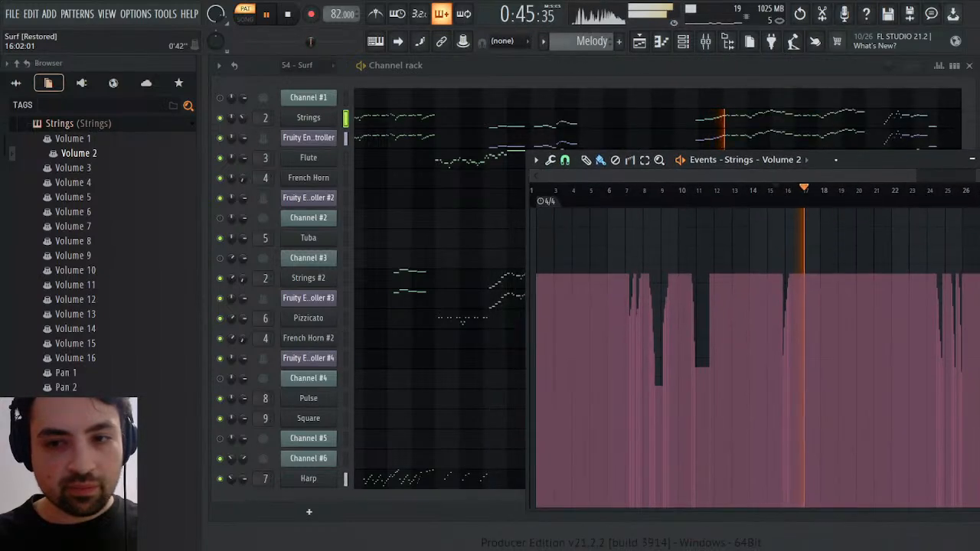
pyautogui.click(931, 191)
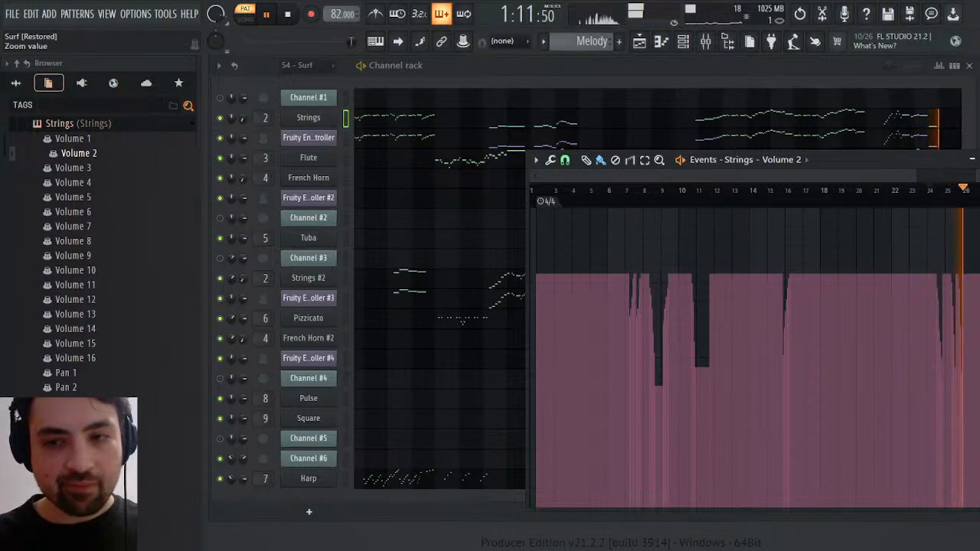
pyautogui.press('space')
pyautogui.click(979, 160)
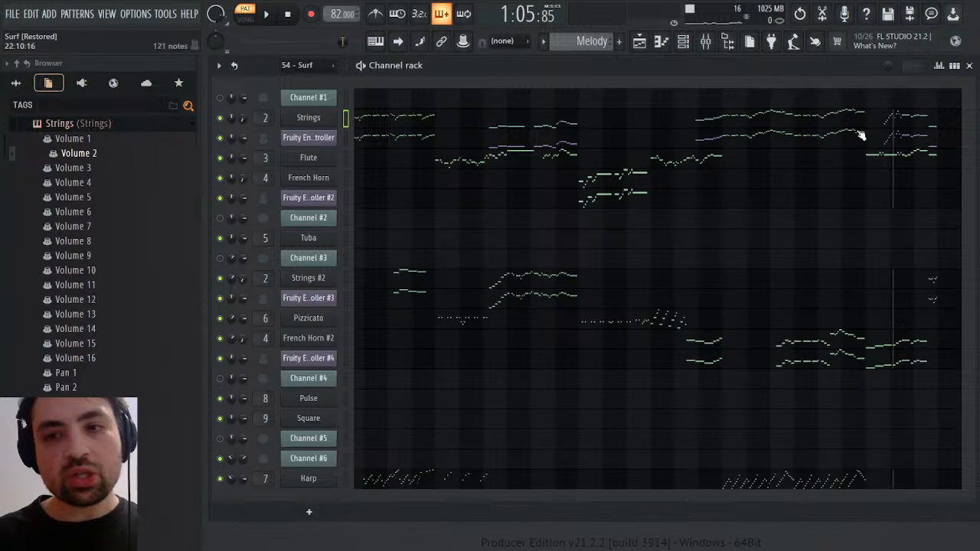
# Select Channel #6's high note groups between bars 11 and 14 in the 54 - Surf pattern
pyautogui.scroll(-1, 580, 41)
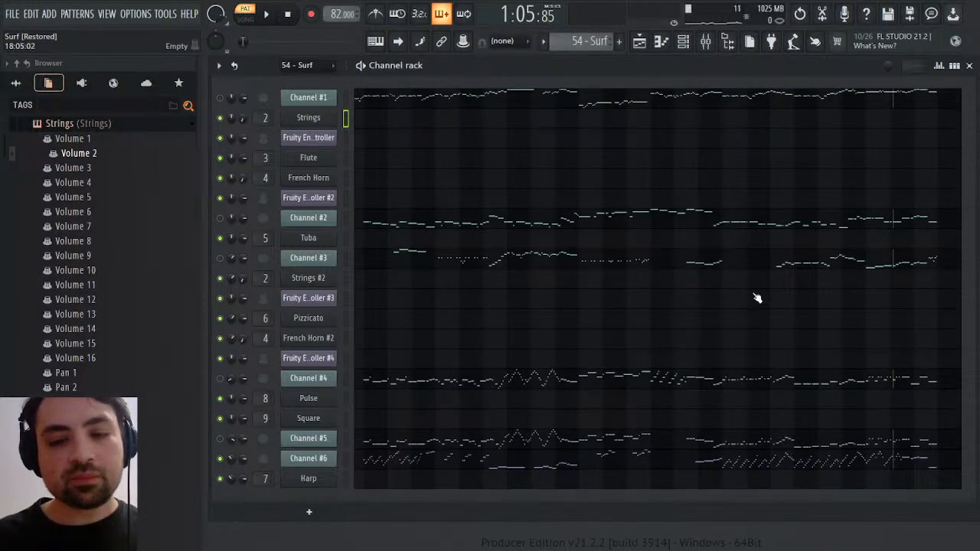
pyautogui.click(490, 463)
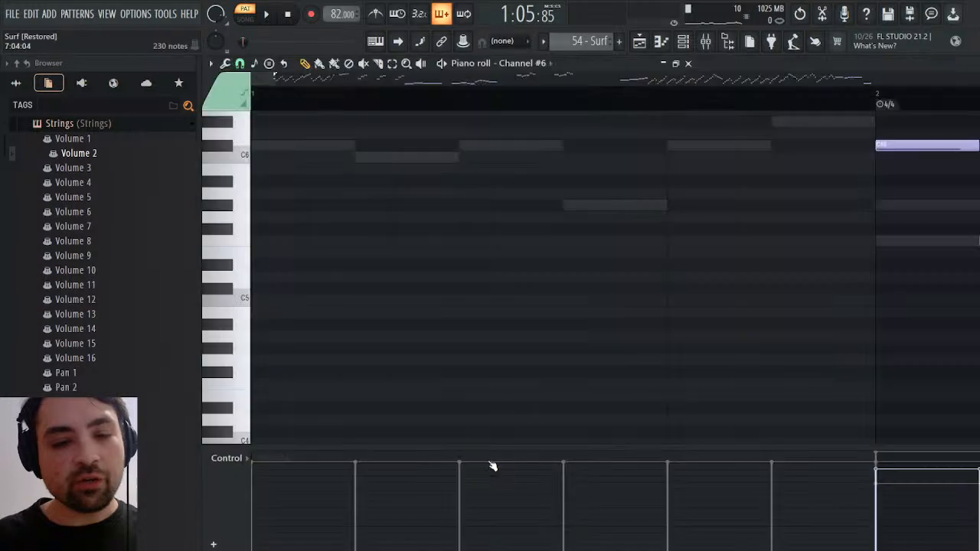
pyautogui.scroll(3, 476, 235)
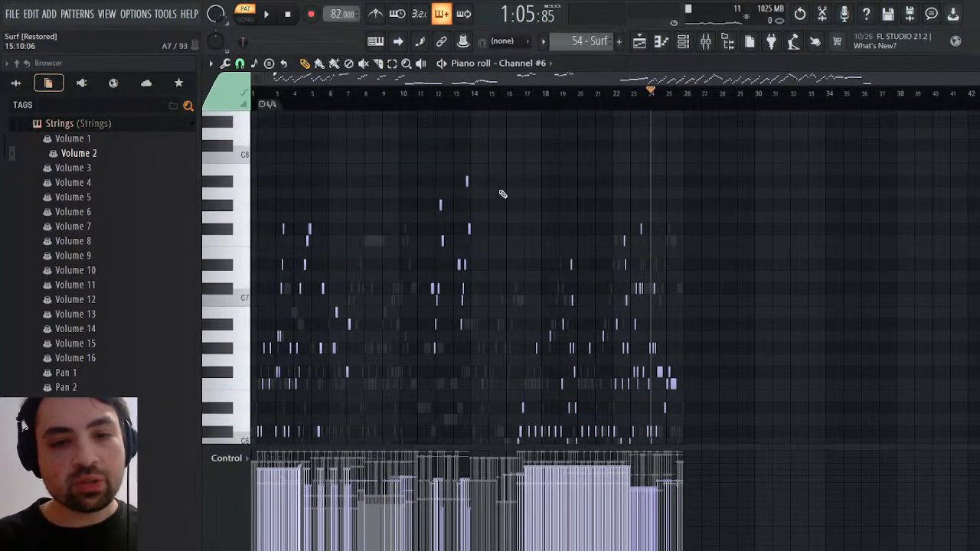
pyautogui.moveTo(498, 153); pyautogui.dragTo(430, 368)
pyautogui.click(429, 93)
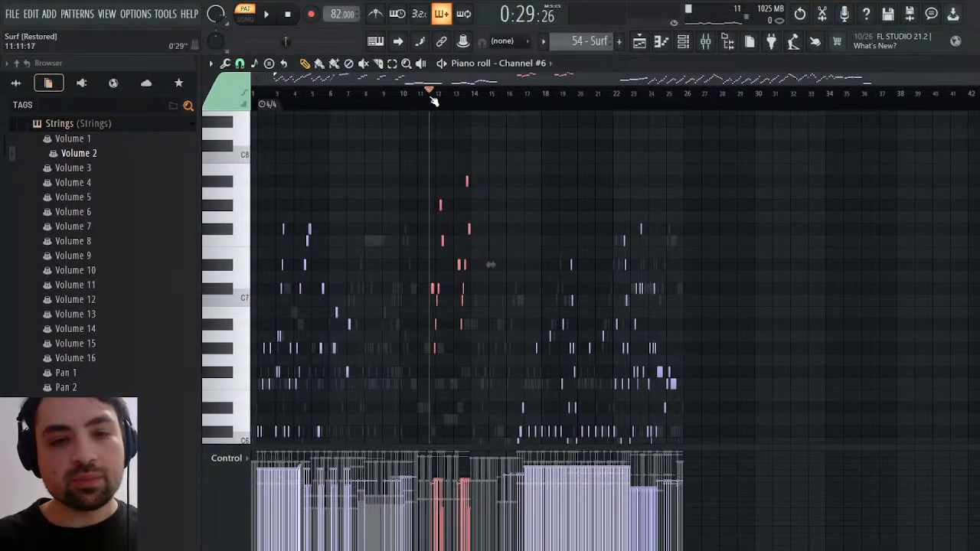
# Play the selected Channel #6 notes from late in bar 11, replay them once, and stop
pyautogui.press('space')
pyautogui.scroll(-2, 489, 232)
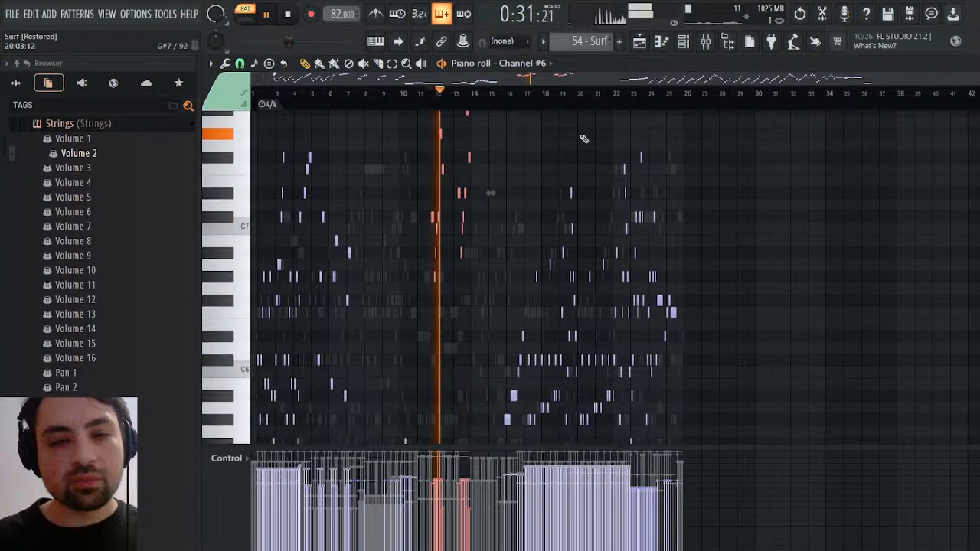
pyautogui.moveTo(979, 78); pyautogui.dragTo(689, 79)
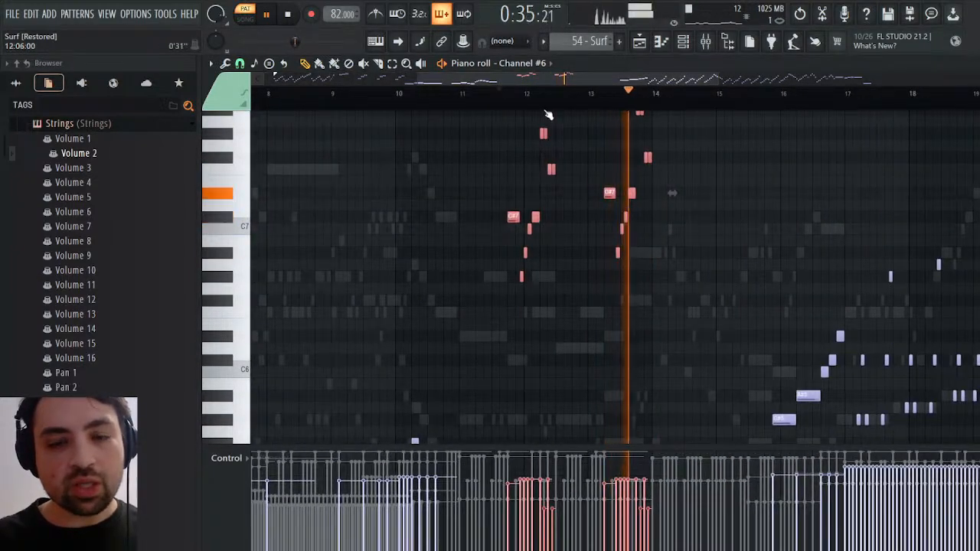
pyautogui.click(513, 92)
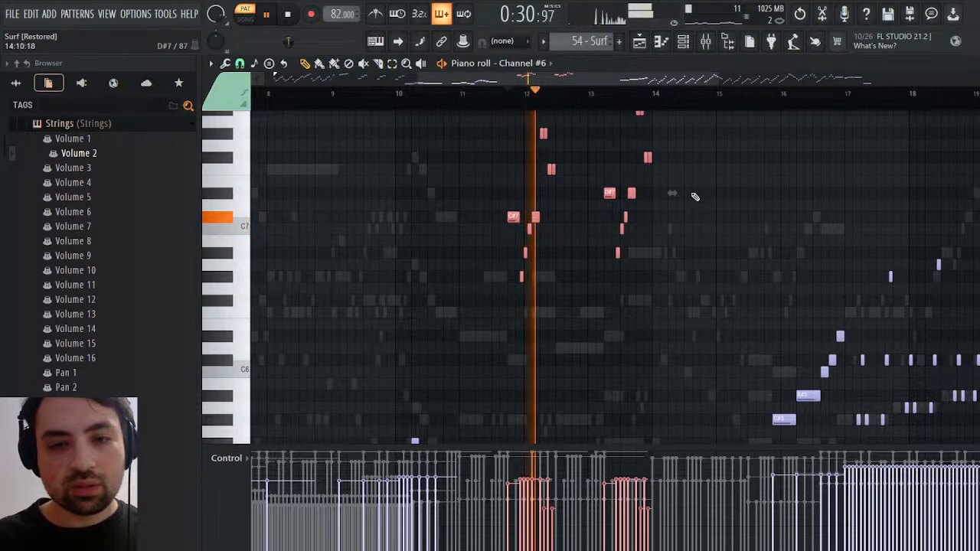
pyautogui.scroll(3, 693, 196)
pyautogui.press('space')
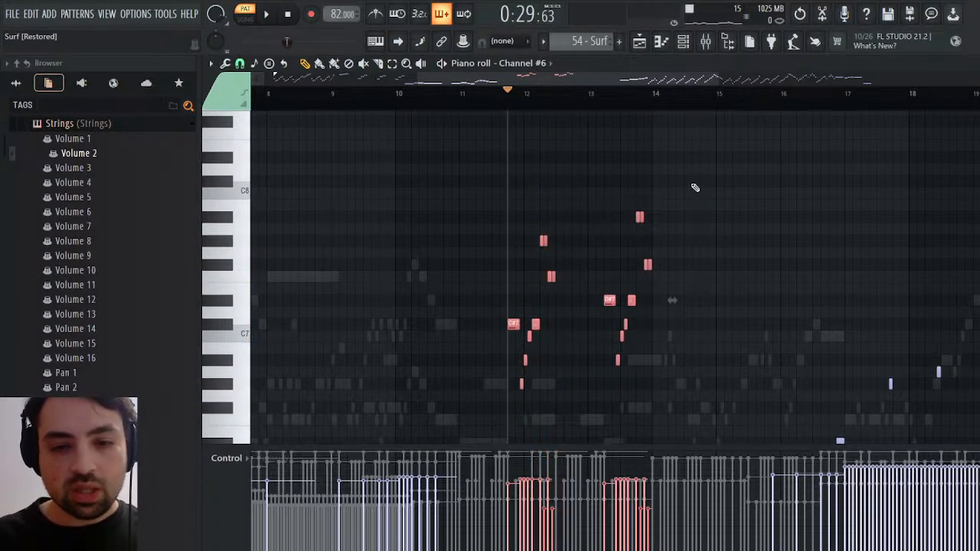
# Copy the selected Channel #6 notes and paste them into Flute in the Melody pattern
pyautogui.scroll(-5, 696, 187)
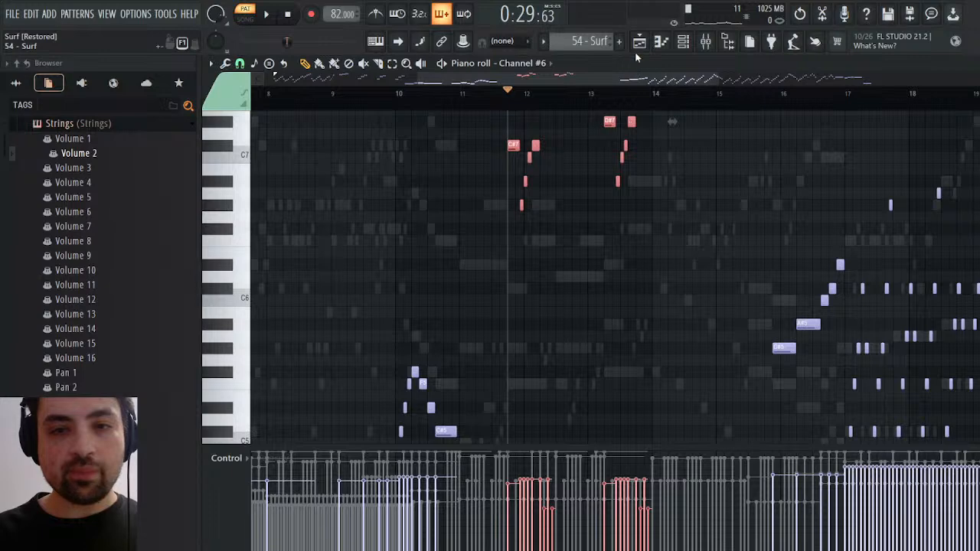
pyautogui.press('KP_Add')
pyautogui.press('Escape')
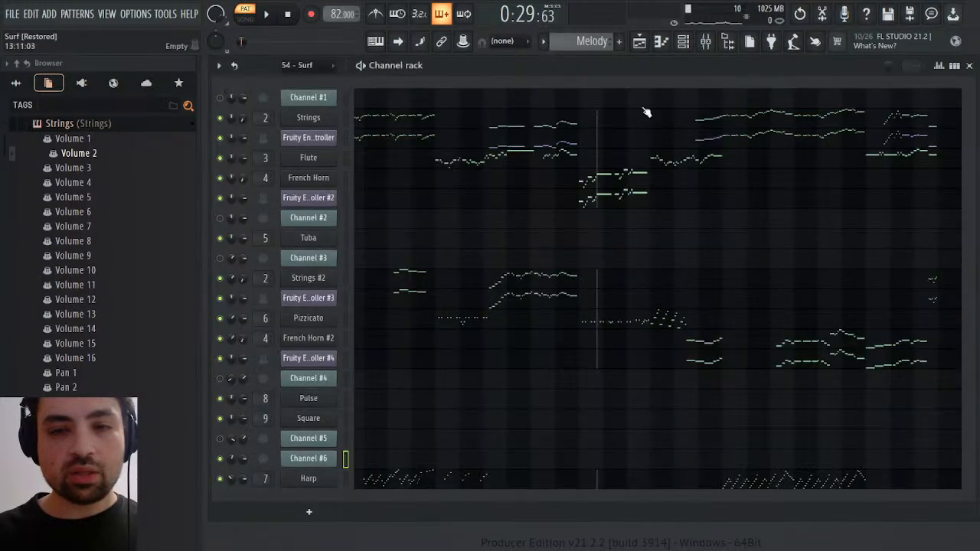
pyautogui.click(548, 157)
pyautogui.moveTo(383, 81); pyautogui.dragTo(615, 89)
pyautogui.hotkey('ctrl', 'v')
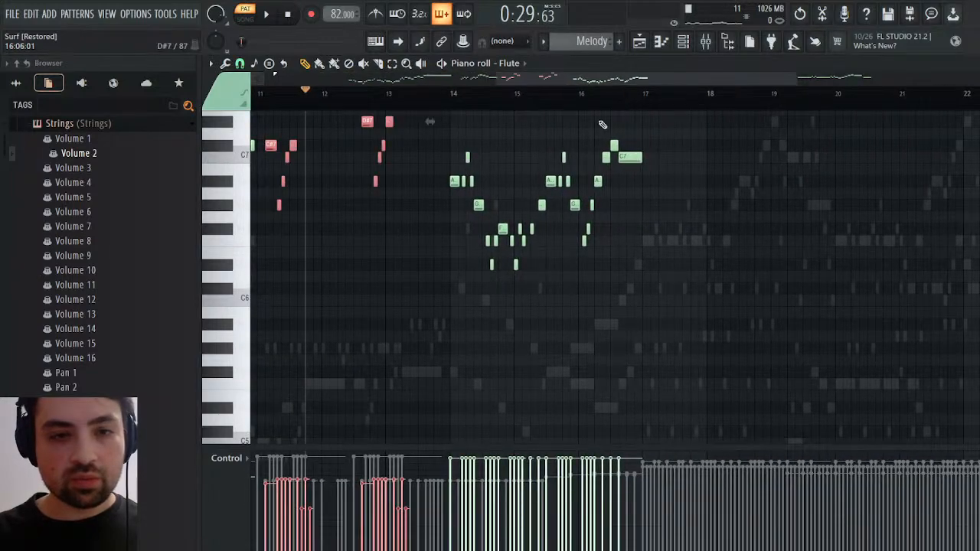
# Move the pasted Flute notes so the first C#7 starts late in bar 11, and recolor them green
pyautogui.moveTo(270, 144); pyautogui.dragTo(308, 145)
pyautogui.press('space')
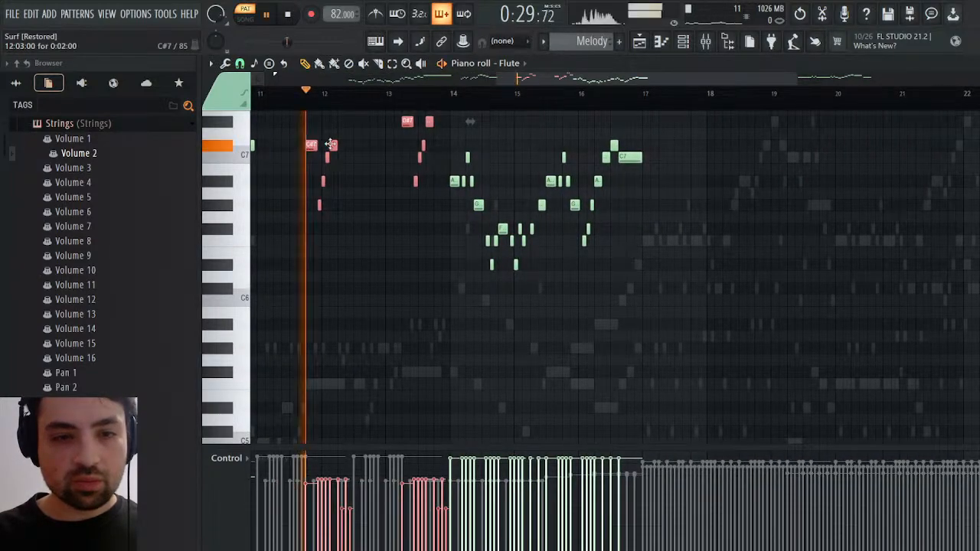
pyautogui.scroll(4, 432, 201)
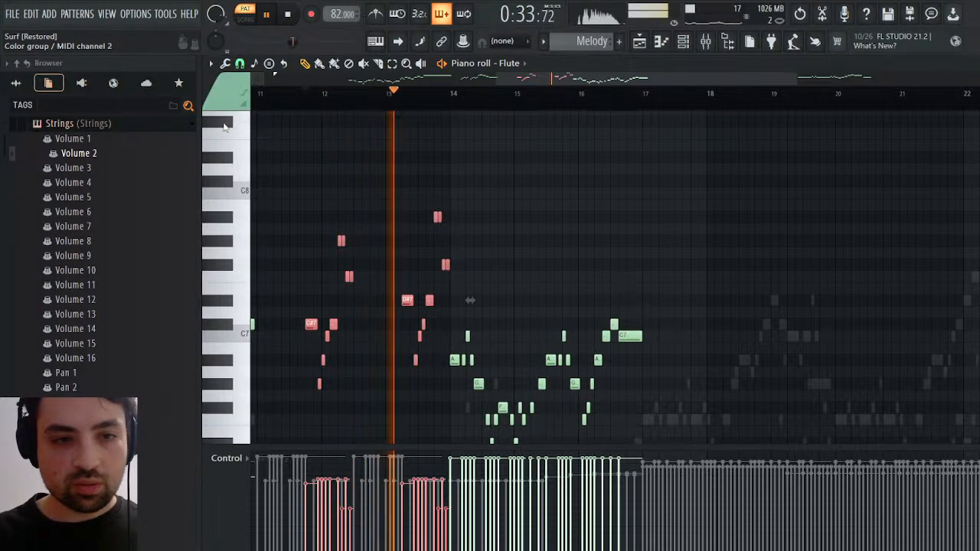
pyautogui.keyDown('ctrl'); pyautogui.click(404, 129); pyautogui.keyUp('ctrl')
pyautogui.click(297, 95)
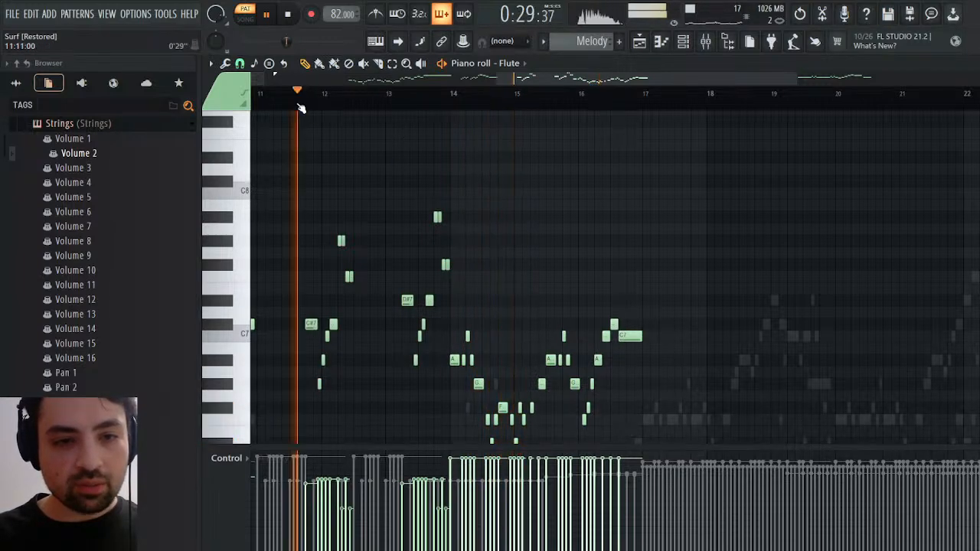
pyautogui.press('space')
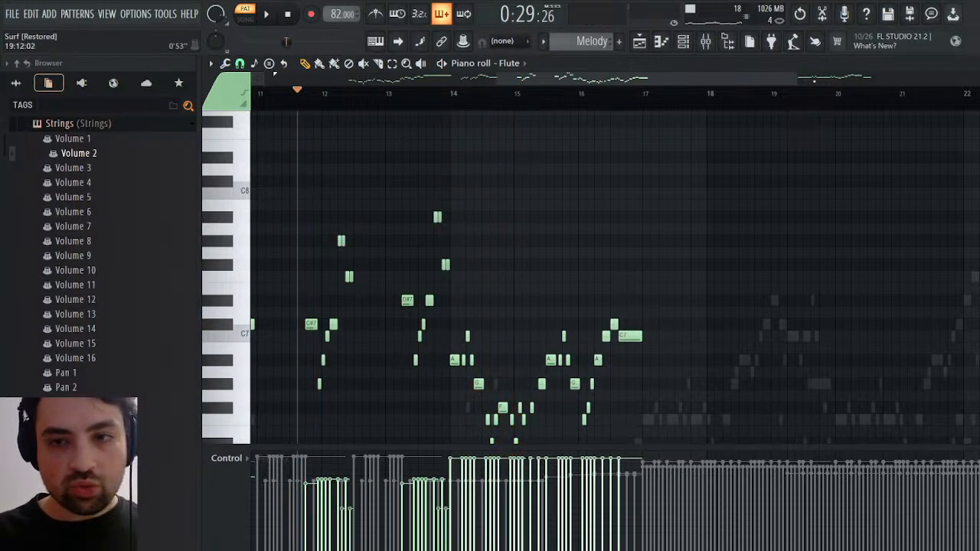
# Look through the edit history, then undo and restore the recoloring of the pasted Flute notes
pyautogui.moveTo(794, 76); pyautogui.dragTo(563, 76)
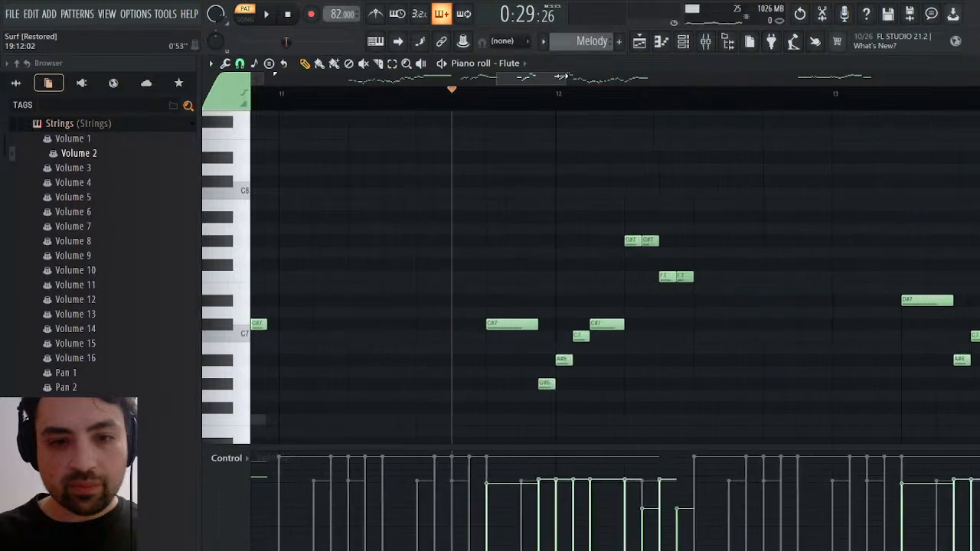
pyautogui.click(487, 105)
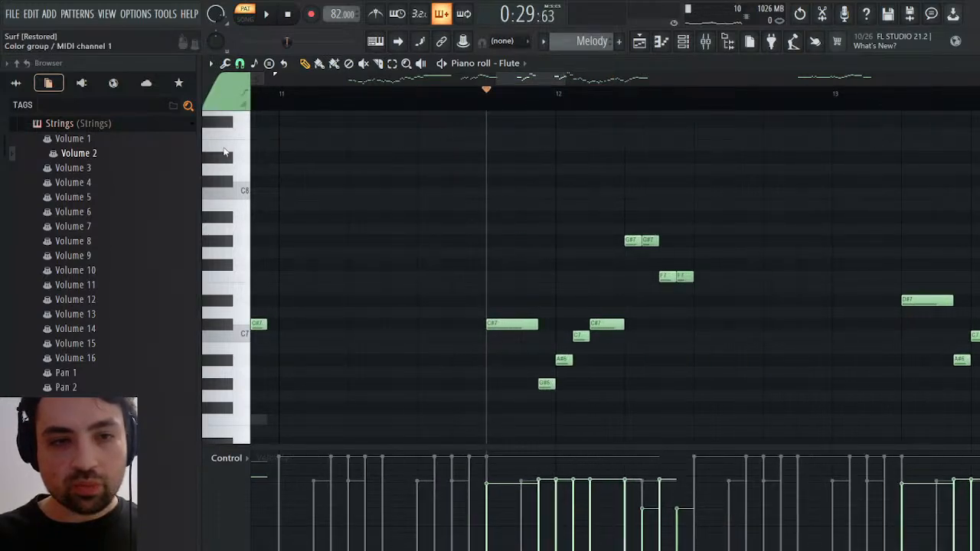
pyautogui.click(800, 13)
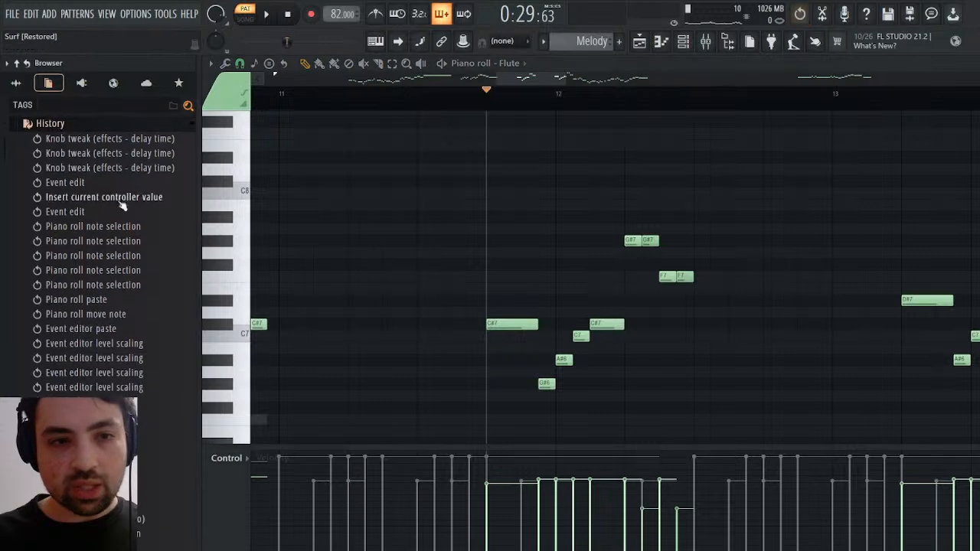
pyautogui.scroll(-10, 107, 230)
pyautogui.hotkey('ctrl', 'z')
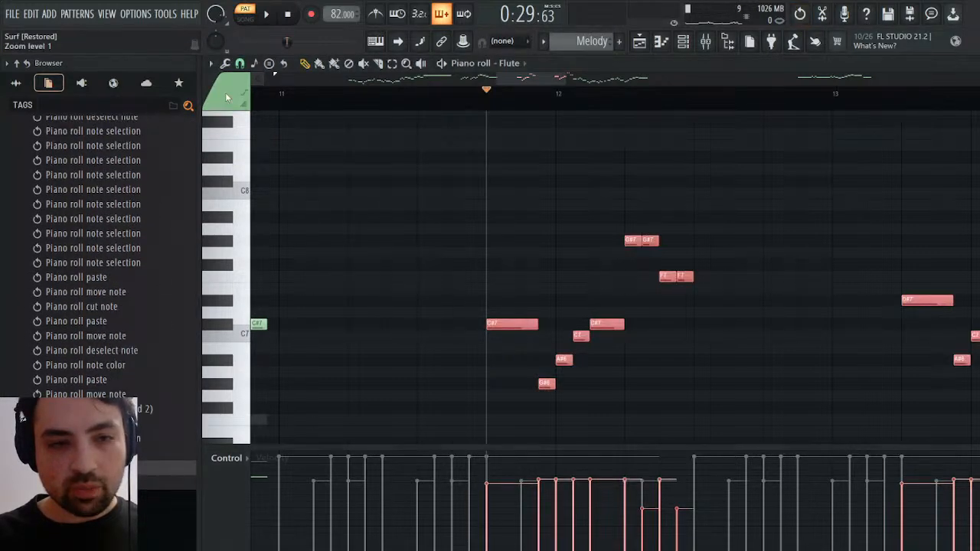
pyautogui.hotkey('ctrl', 'z')
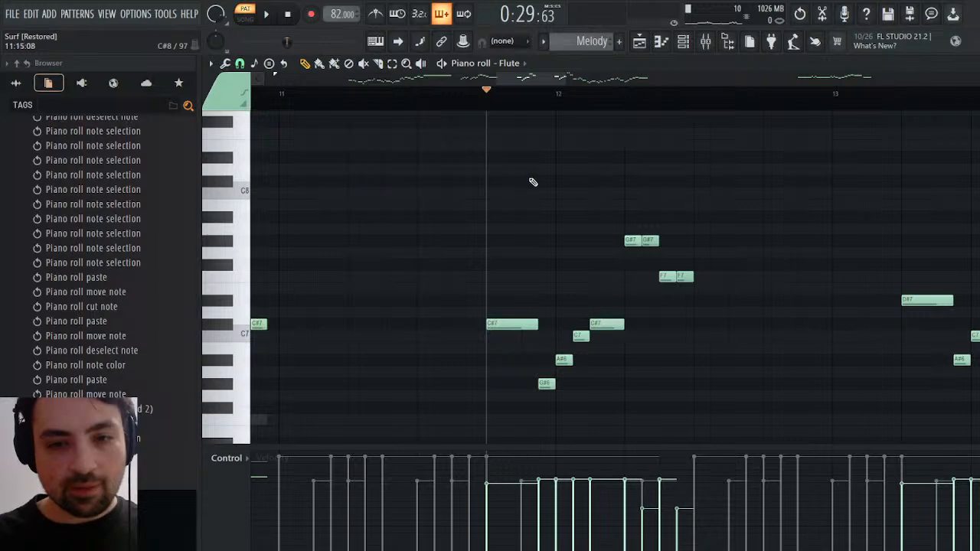
# Delete the second of each doubled Flute note: G#7 and F7 in bar 12, A#7 and F#7 in bar 13
pyautogui.rightClick(645, 240)
pyautogui.rightClick(688, 278)
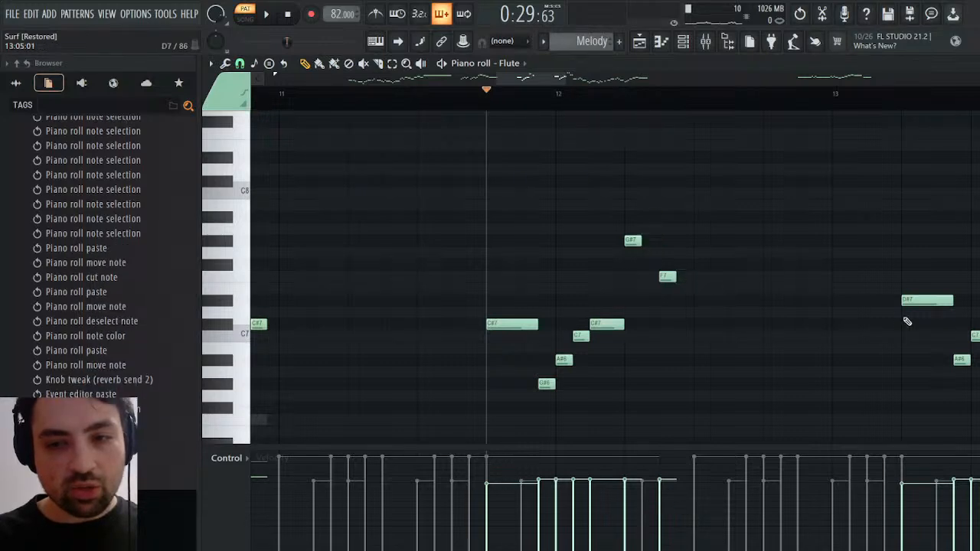
pyautogui.keyDown('ctrl'); pyautogui.scroll(-2, 733, 232); pyautogui.keyUp('ctrl')
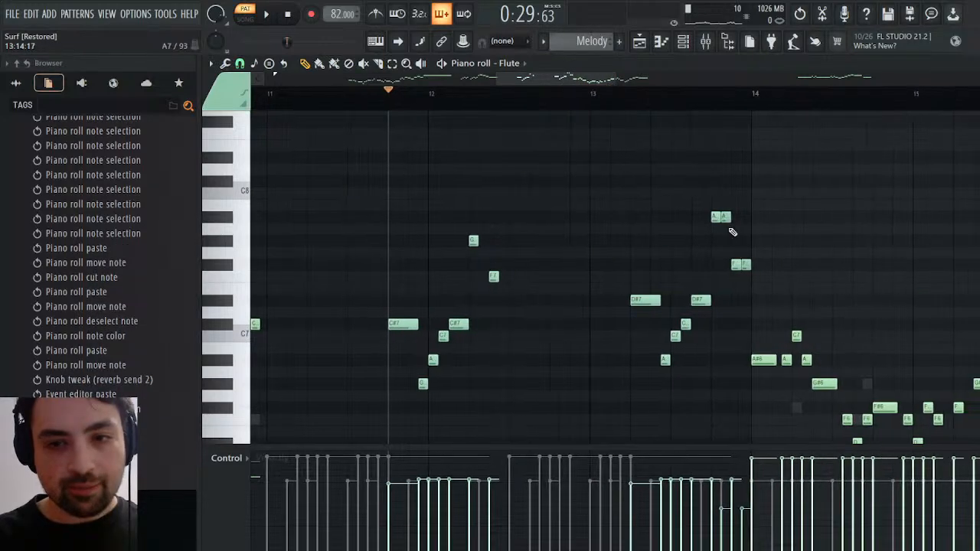
pyautogui.rightClick(726, 217)
pyautogui.rightClick(746, 265)
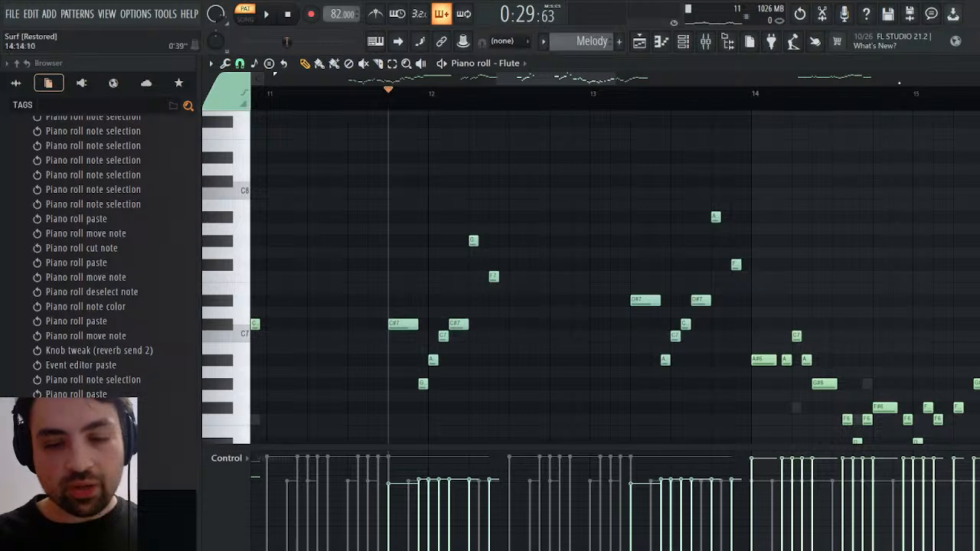
pyautogui.press('Escape')
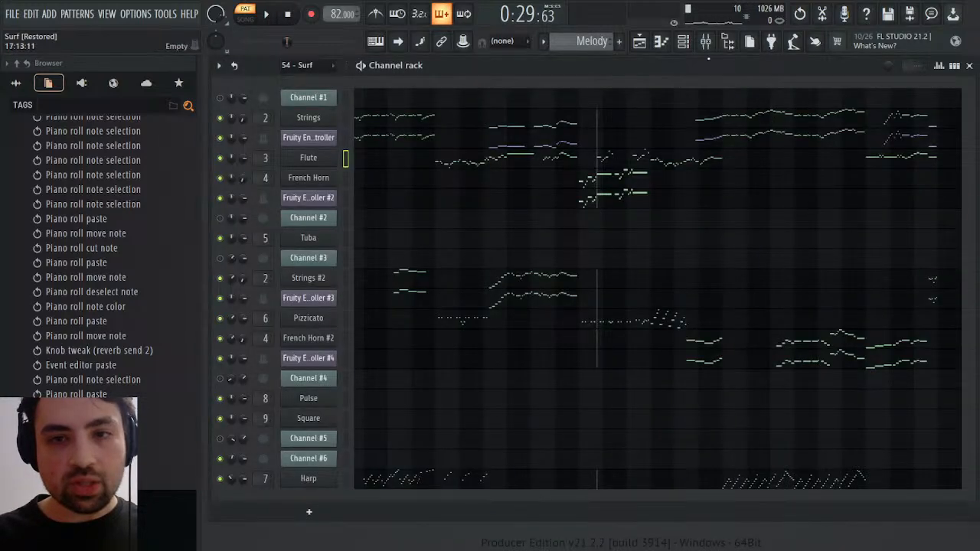
# Insert Fruity Delay 3 in slot 9 of the Harp mixer track and lower its delay time
pyautogui.click(706, 41)
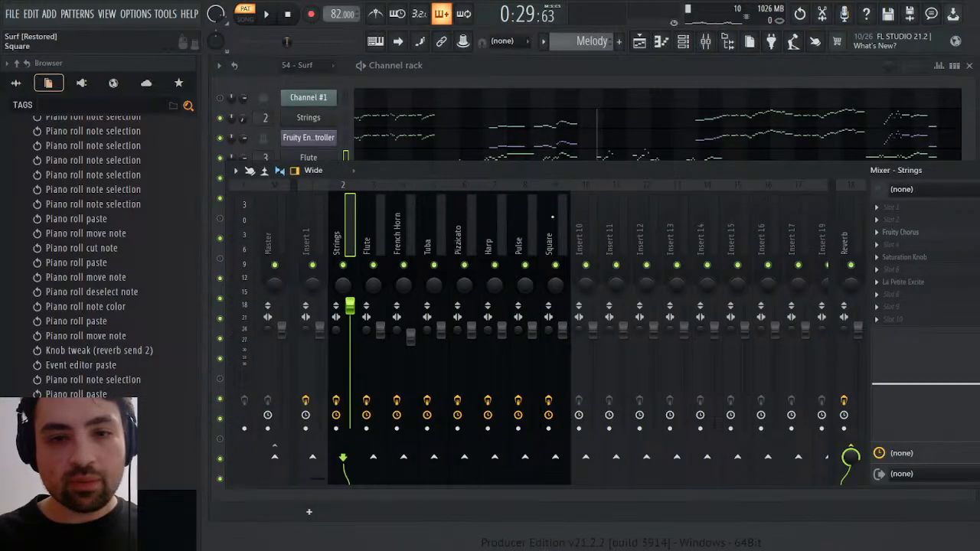
pyautogui.click(487, 226)
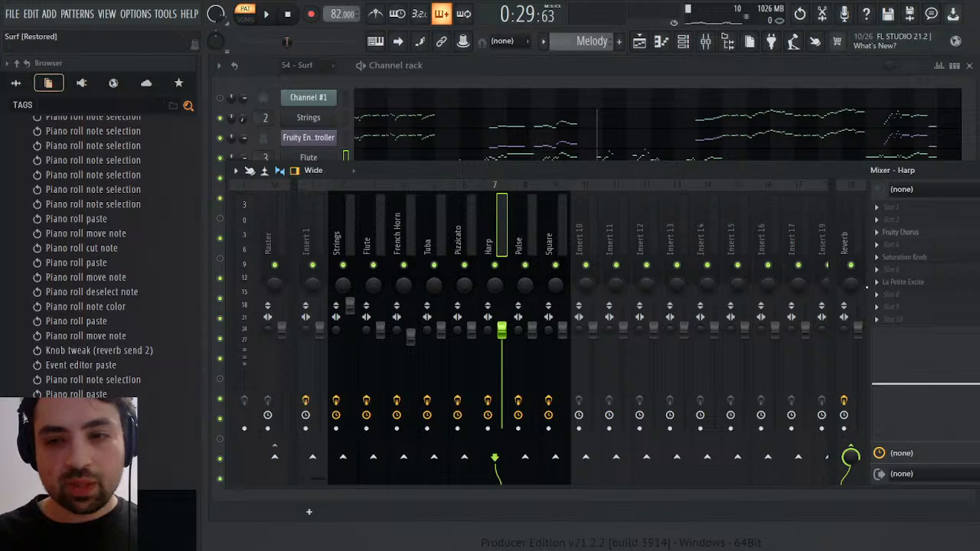
pyautogui.click(601, 193)
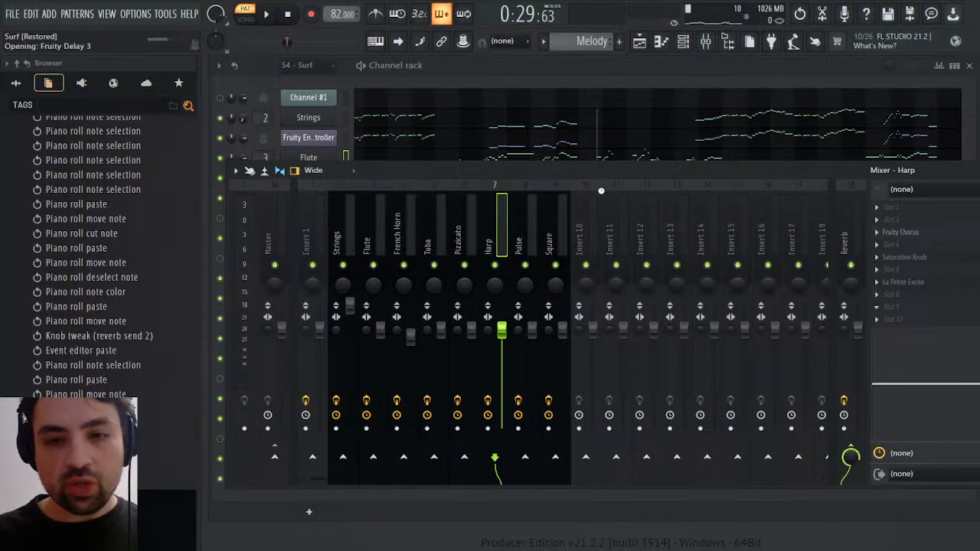
pyautogui.moveTo(275, 162); pyautogui.dragTo(275, 178)
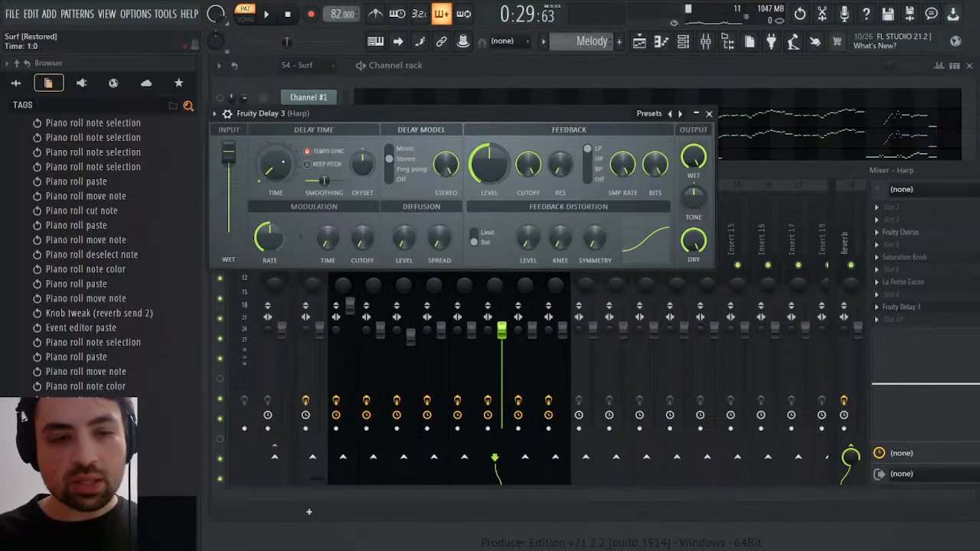
# Lower the Harp delay's feedback level to about 22% and reduce its wet output while Melody plays from the start
pyautogui.click(267, 14)
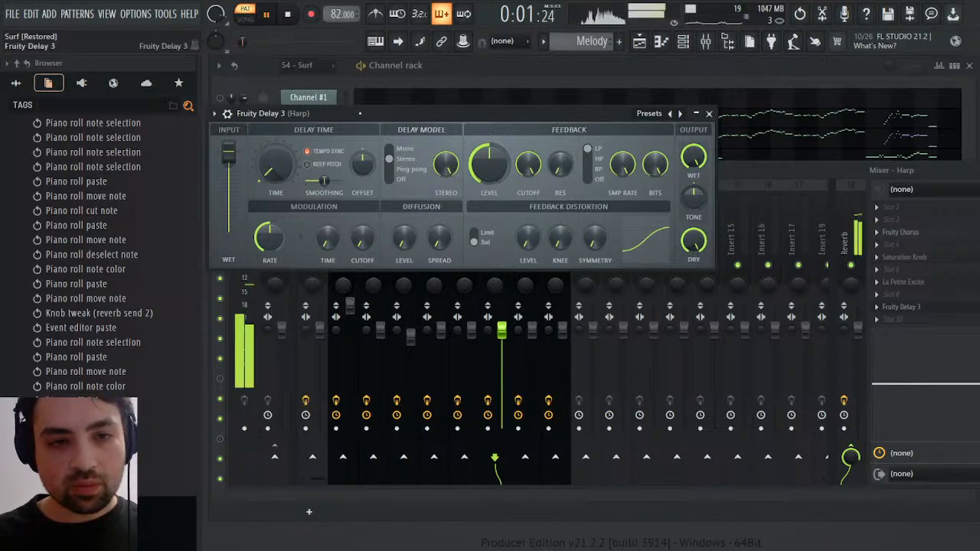
pyautogui.moveTo(504, 184); pyautogui.dragTo(504, 222)
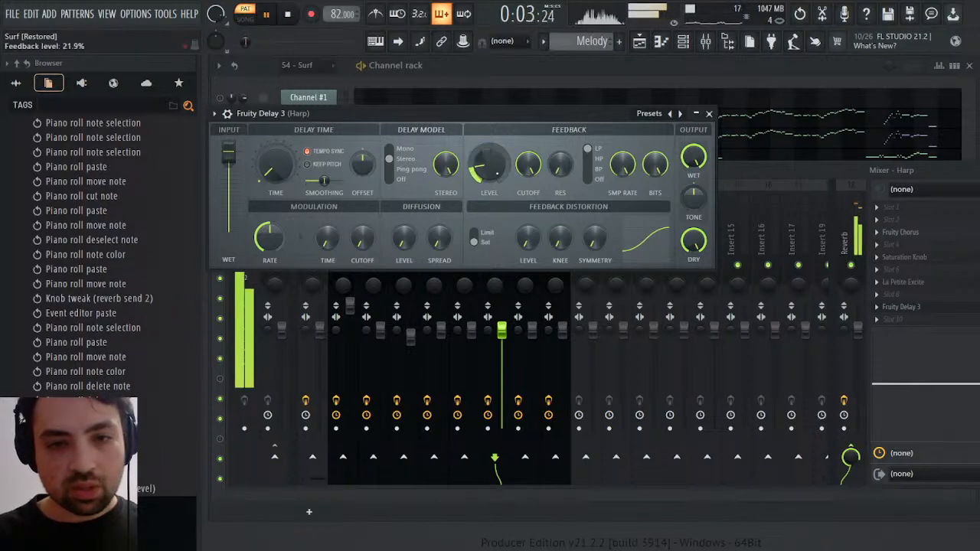
pyautogui.moveTo(497, 174); pyautogui.dragTo(497, 170)
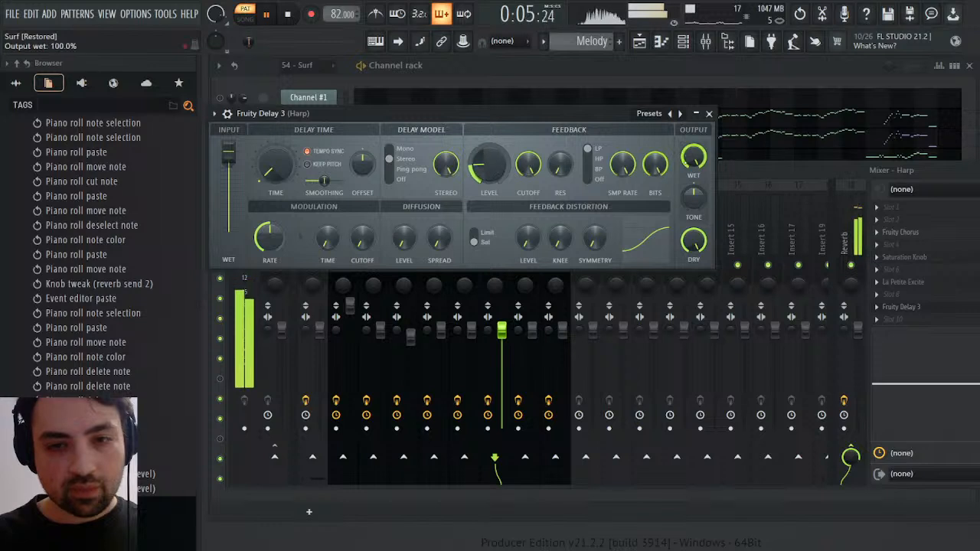
pyautogui.moveTo(694, 158); pyautogui.dragTo(694, 224)
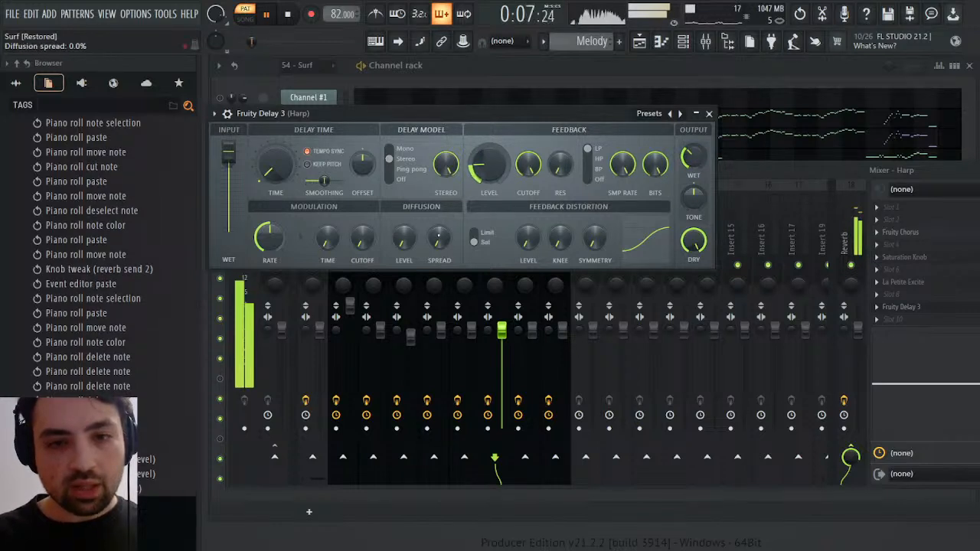
# Raise the Harp delay's diffusion spread and level to about half, lower its stereo offset, and close the delay and mixer
pyautogui.moveTo(439, 239); pyautogui.dragTo(440, 206)
pyautogui.moveTo(404, 238); pyautogui.dragTo(404, 203)
pyautogui.moveTo(362, 163); pyautogui.dragTo(362, 180)
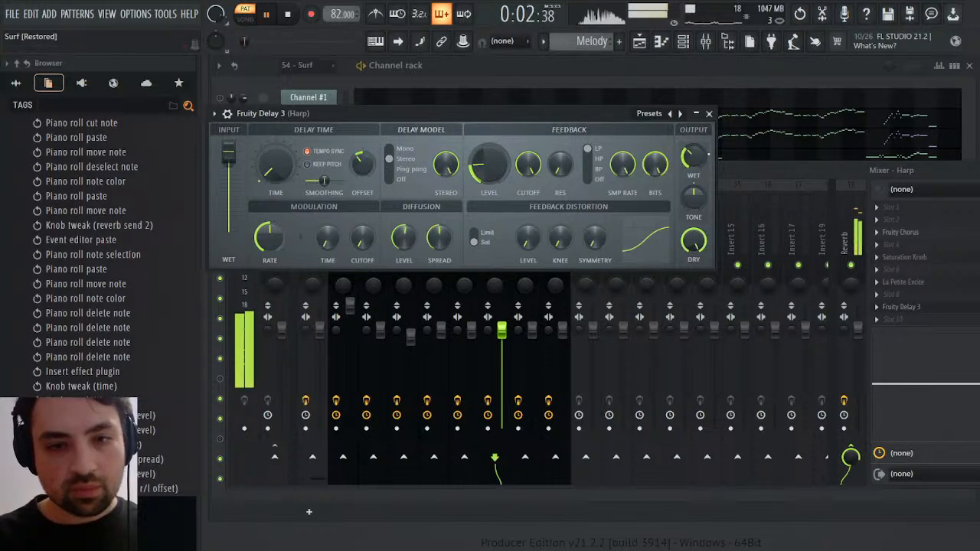
pyautogui.click(710, 113)
pyautogui.click(971, 170)
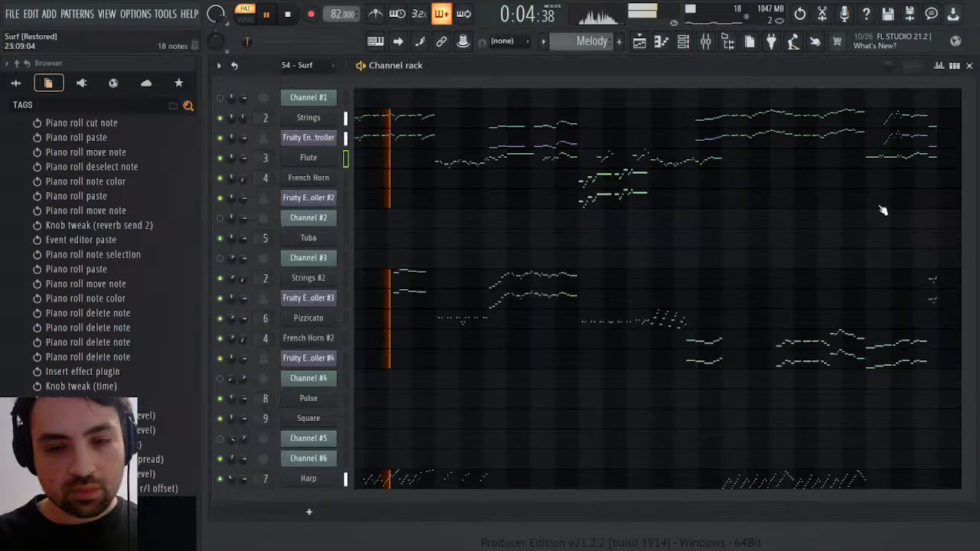
# Examine the Harp and Flute notes in the piano roll while Melody plays
pyautogui.click(444, 473)
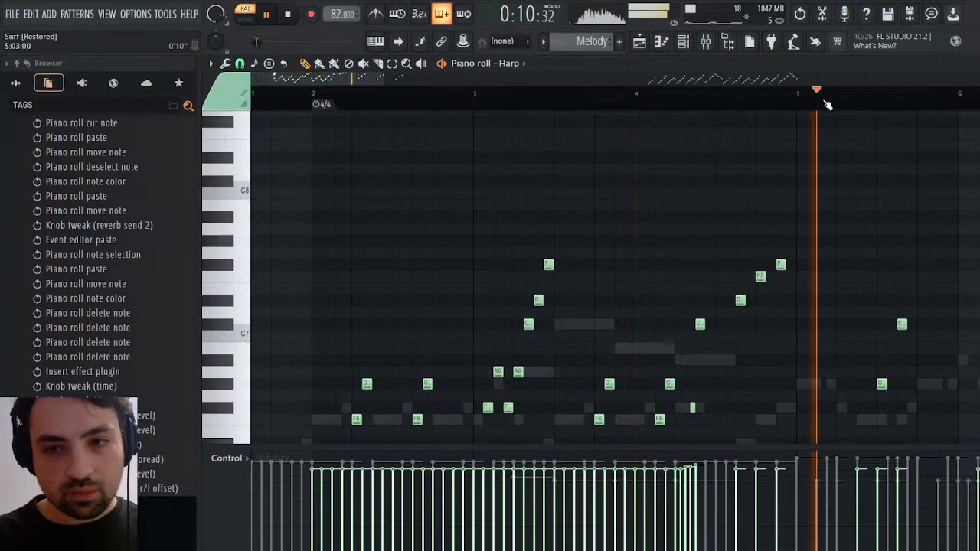
pyautogui.scroll(-4, 827, 161)
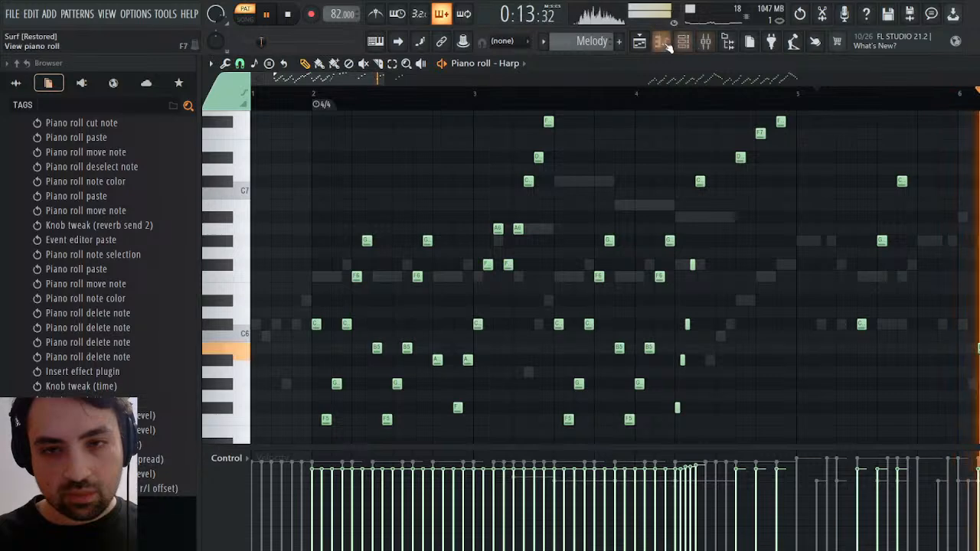
pyautogui.click(642, 43)
pyautogui.click(644, 44)
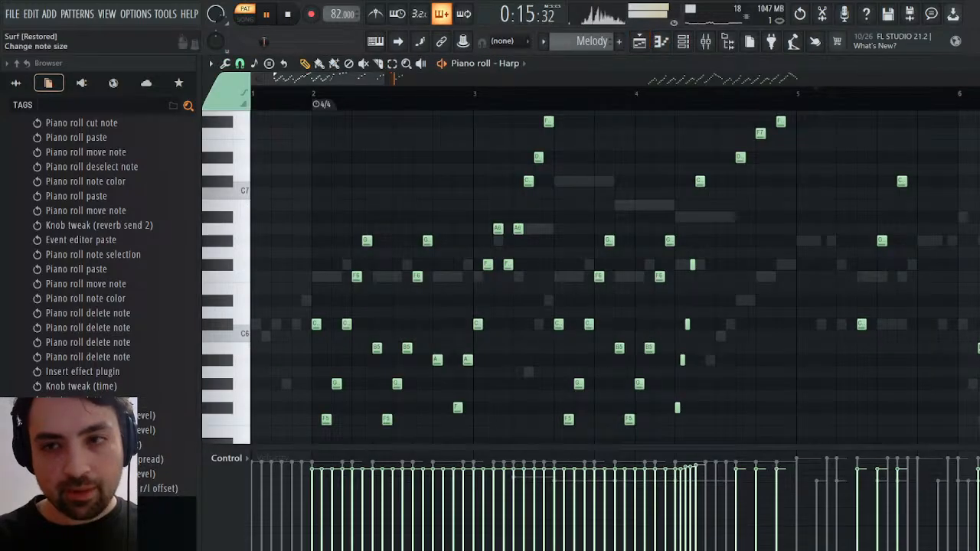
pyautogui.click(970, 64)
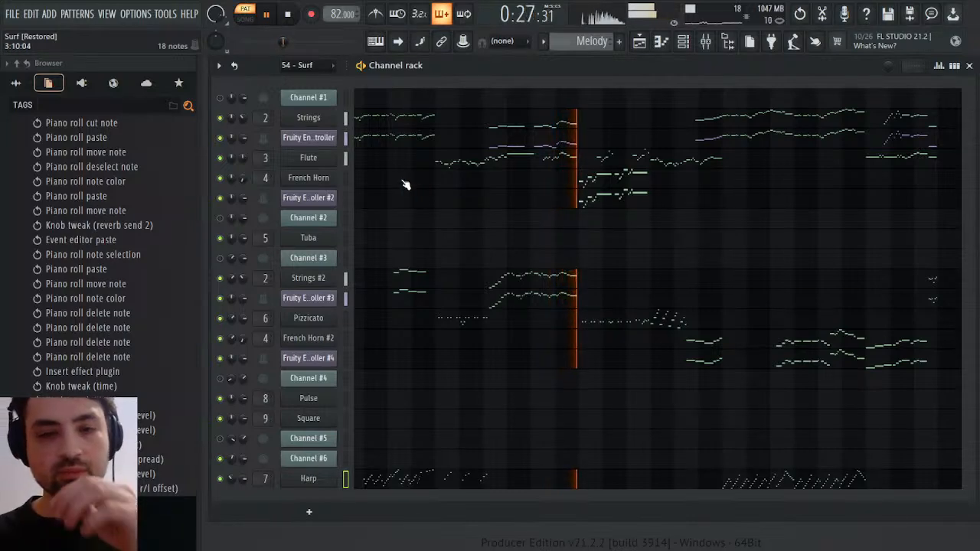
pyautogui.click(649, 43)
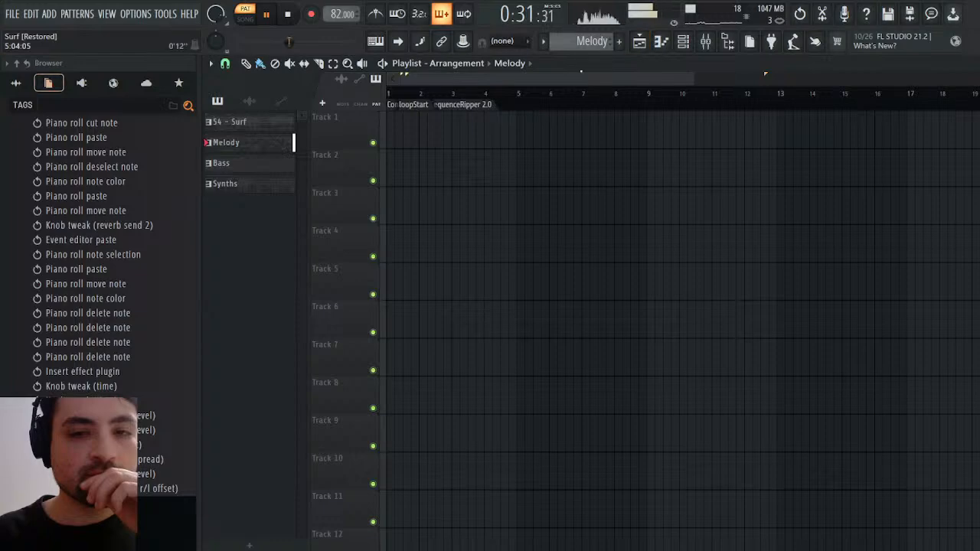
pyautogui.click(644, 42)
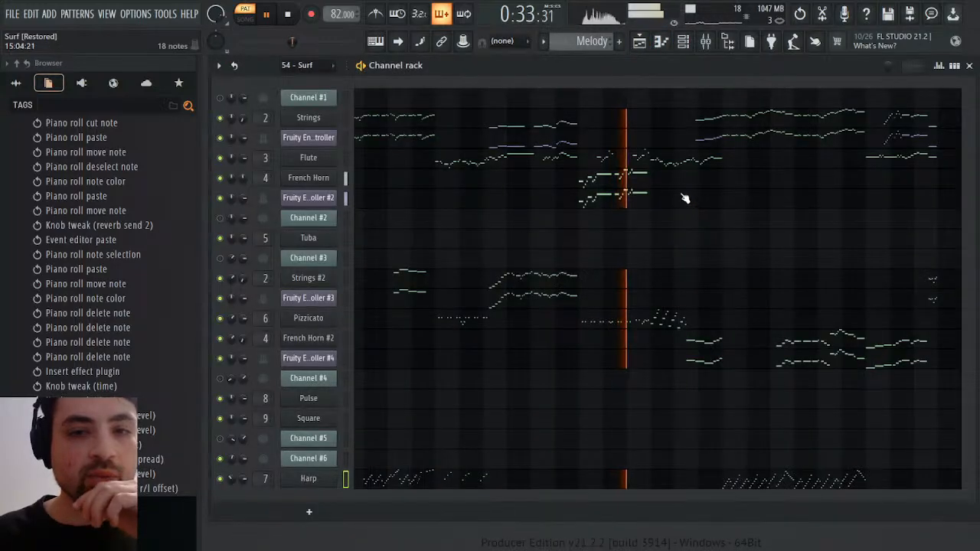
pyautogui.click(605, 162)
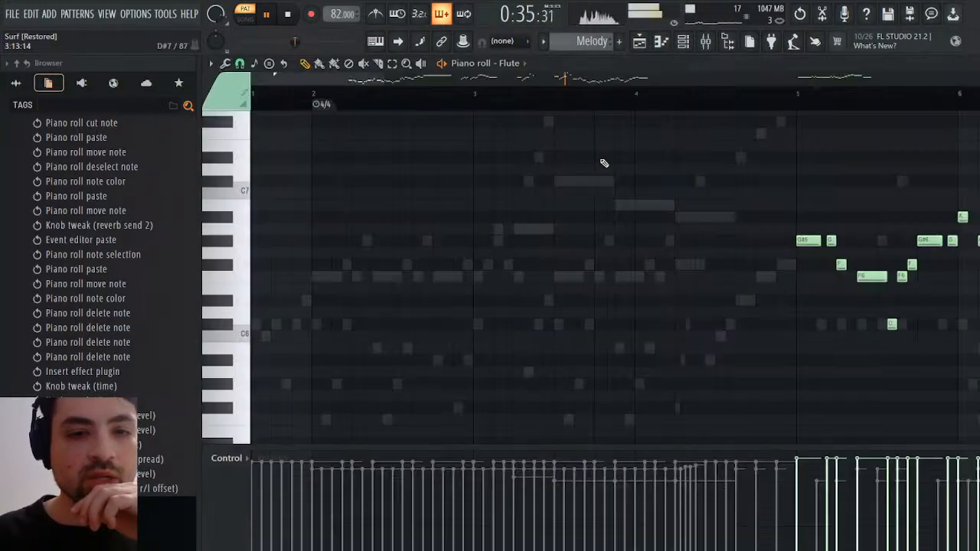
pyautogui.click(979, 64)
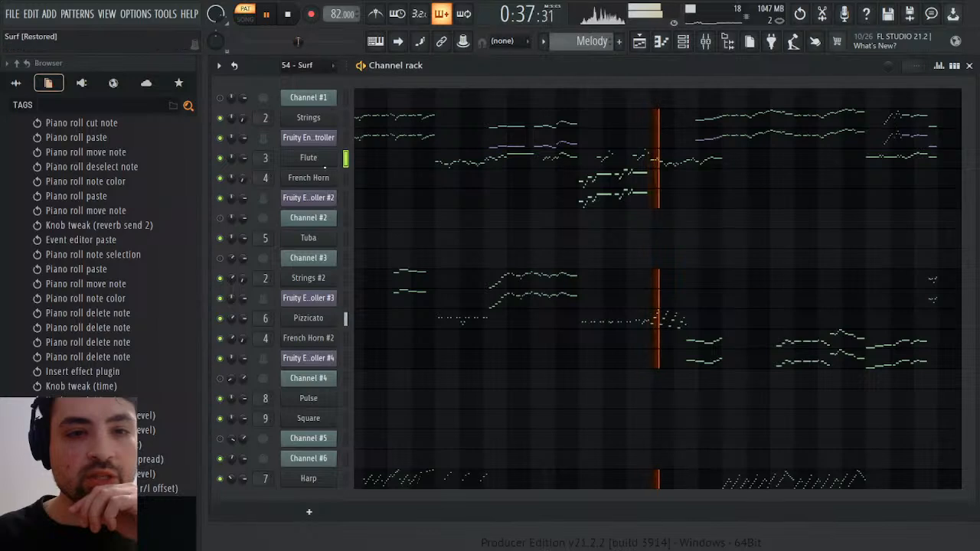
# Open the Flute instrument and lower the reverb of Part 2 to 0
pyautogui.click(309, 157)
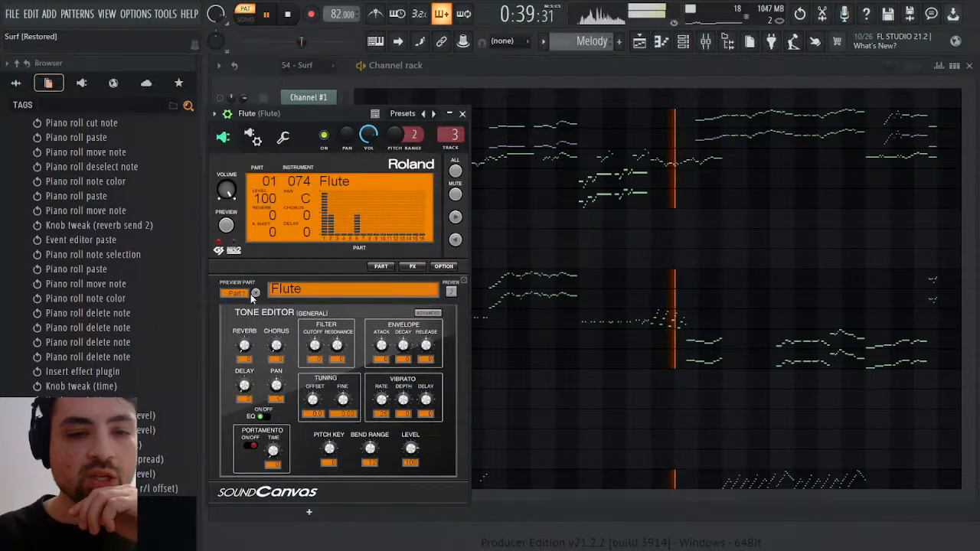
pyautogui.click(255, 293)
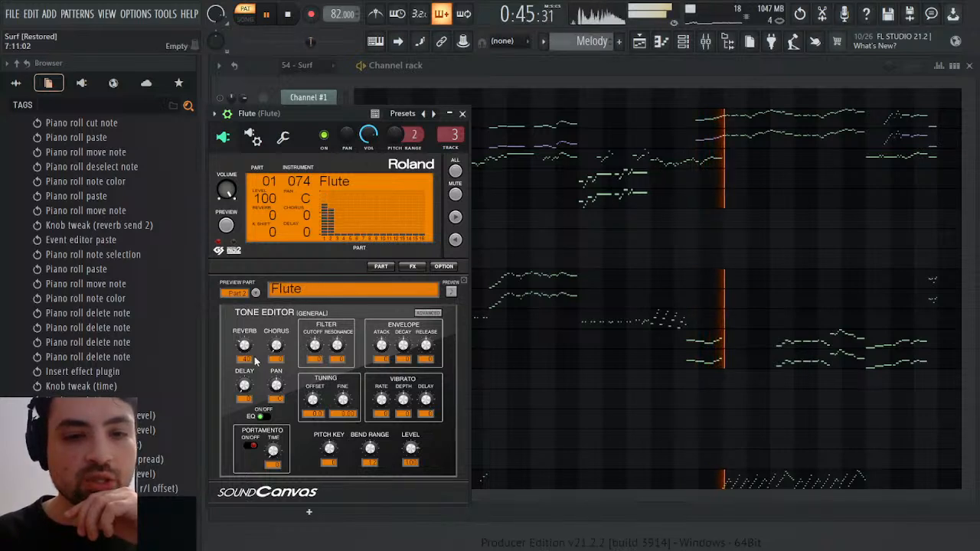
pyautogui.moveTo(244, 346); pyautogui.dragTo(246, 379)
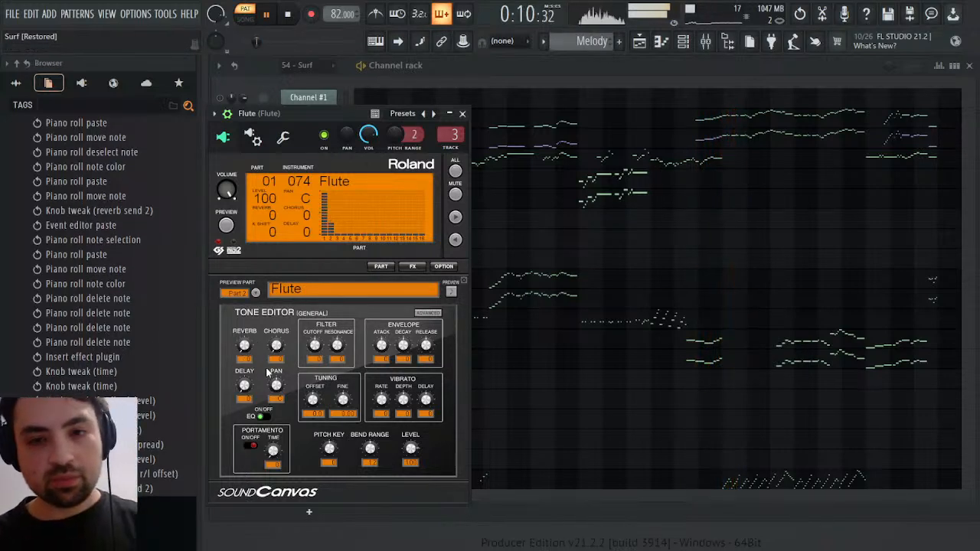
# Play Melody from late in bar 11 to check the Flute, view its miscellaneous channel settings, and close its window
pyautogui.doubleClick(606, 158)
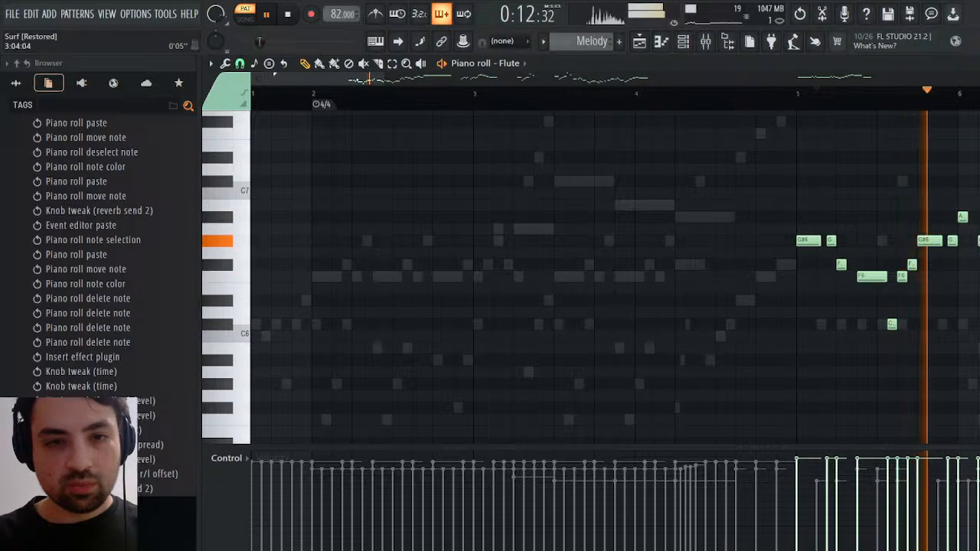
pyautogui.click(538, 92)
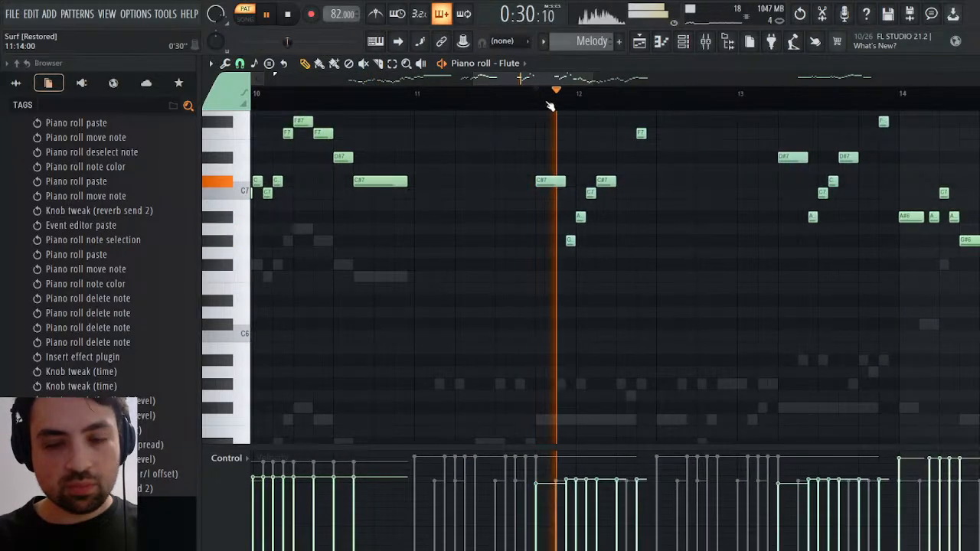
pyautogui.click(970, 63)
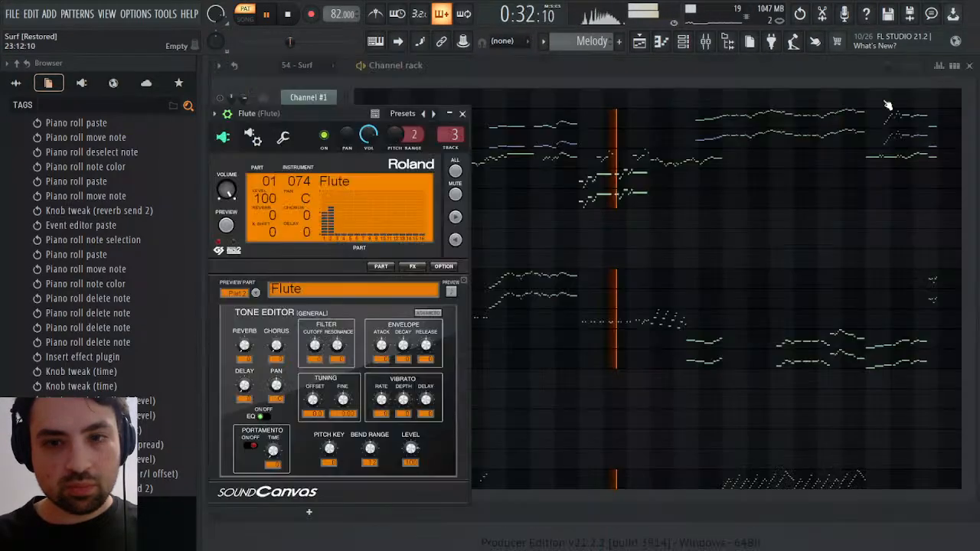
pyautogui.press('space')
pyautogui.press('space')
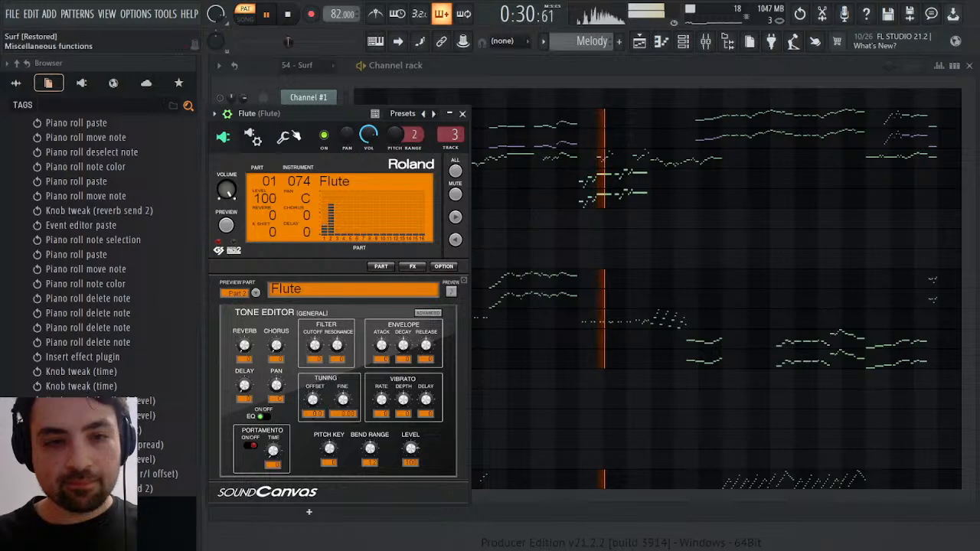
pyautogui.click(283, 137)
pyautogui.press('space')
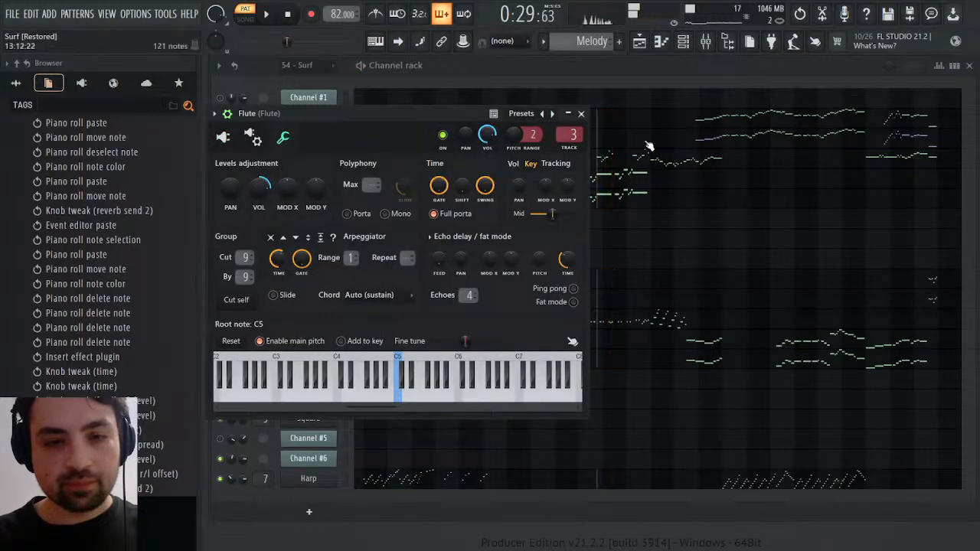
pyautogui.click(581, 114)
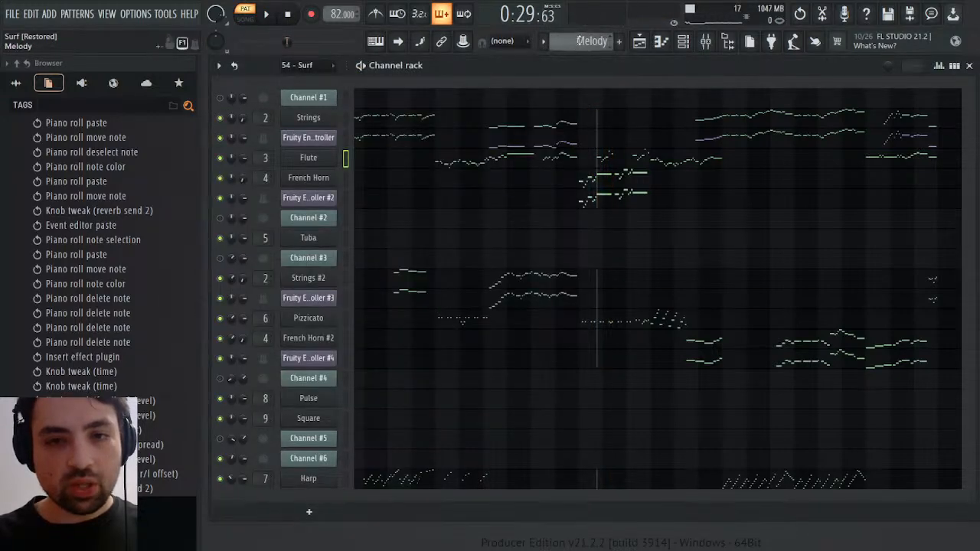
# Switch to the 54 - Surf pattern and inspect Channel #6's volume events, controller settings and Mod events
pyautogui.scroll(1, 581, 40)
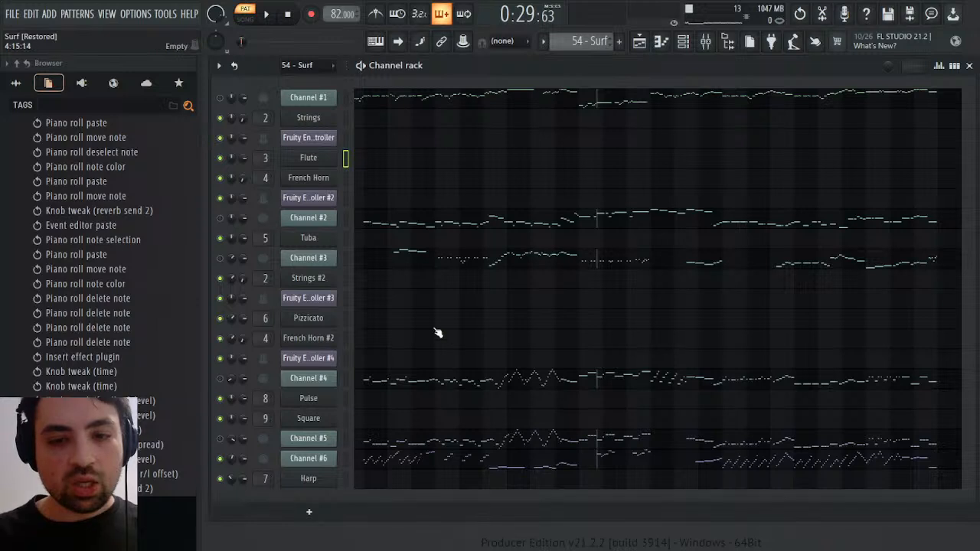
pyautogui.click(289, 371)
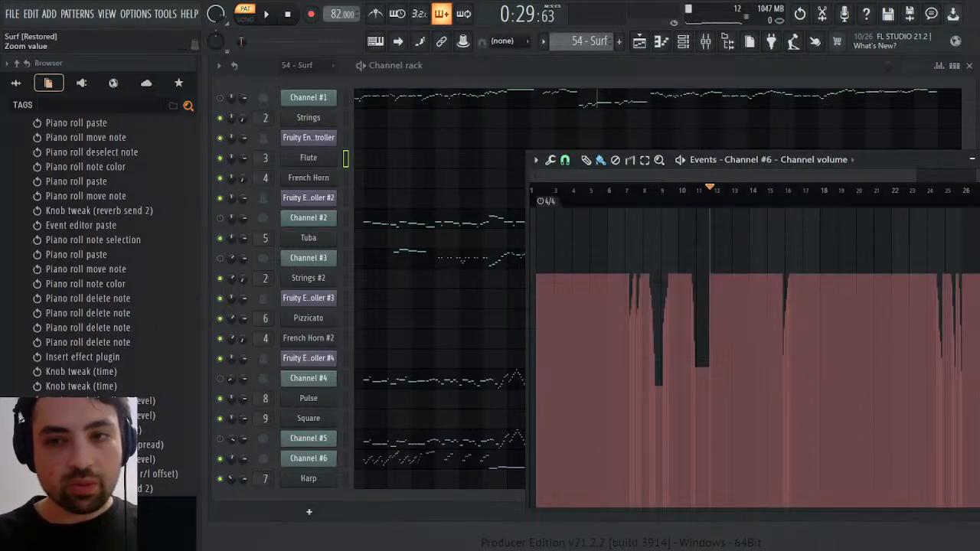
pyautogui.click(972, 159)
pyautogui.click(299, 438)
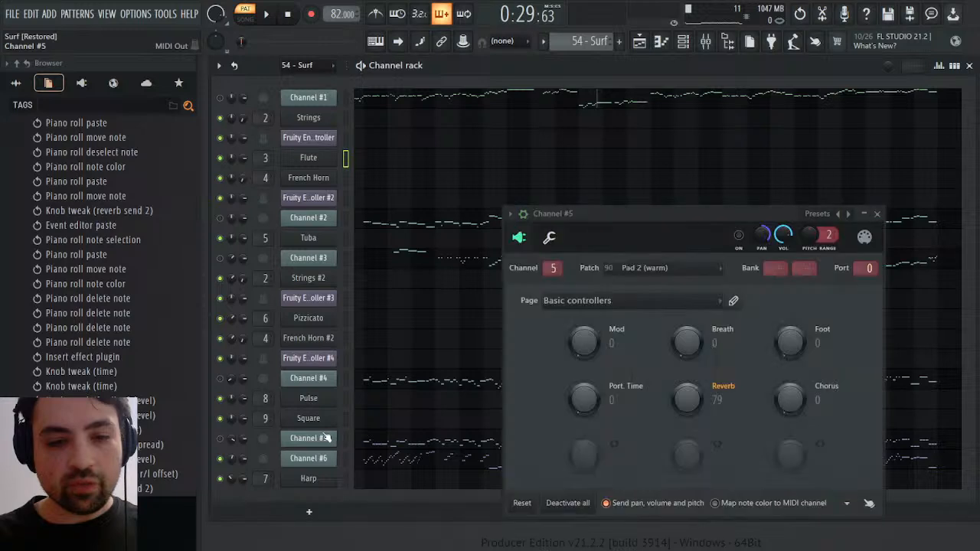
pyautogui.click(323, 438)
pyautogui.click(323, 458)
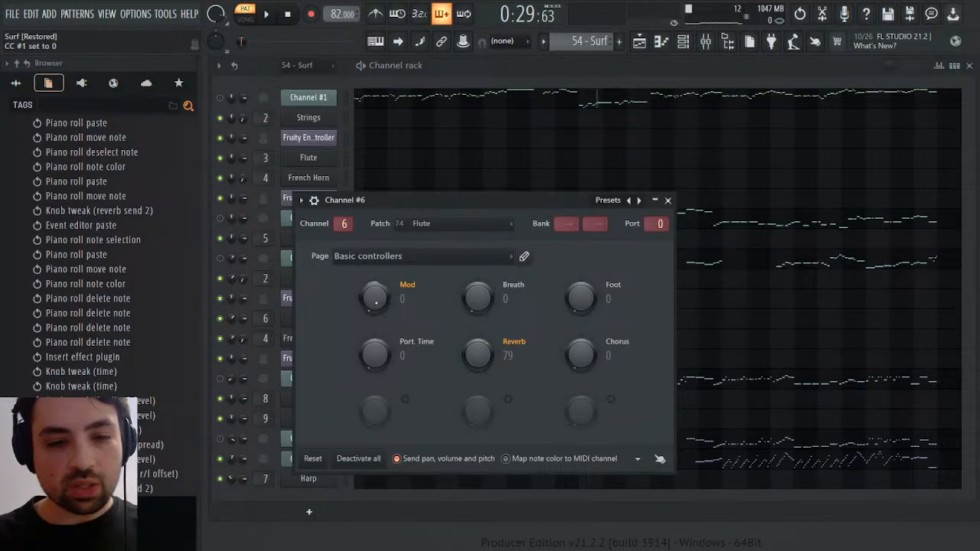
pyautogui.click(418, 342)
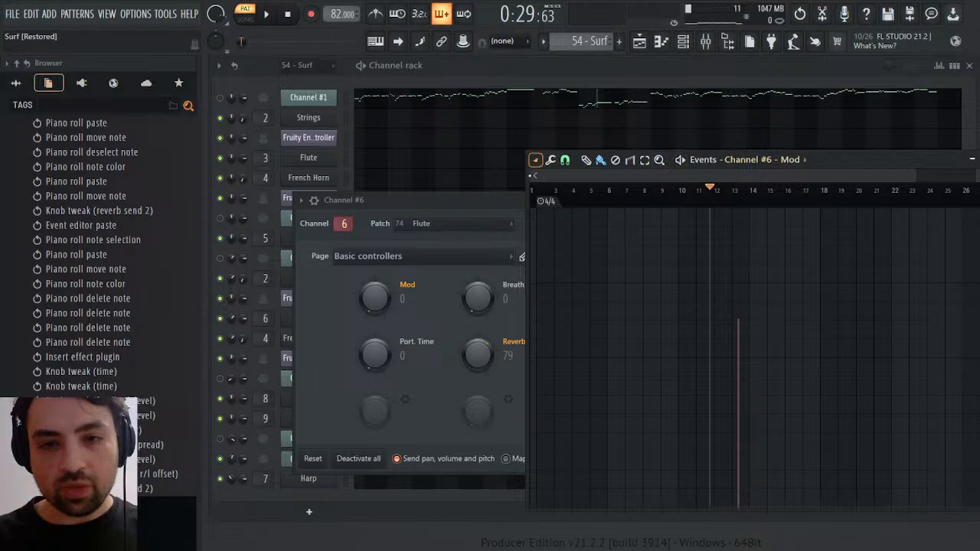
# Play 54 - Surf around Channel #6's Mod event in bar 13 to hear its effect
pyautogui.moveTo(538, 177); pyautogui.dragTo(681, 196)
pyautogui.moveTo(914, 174); pyautogui.dragTo(731, 176)
pyautogui.press('space')
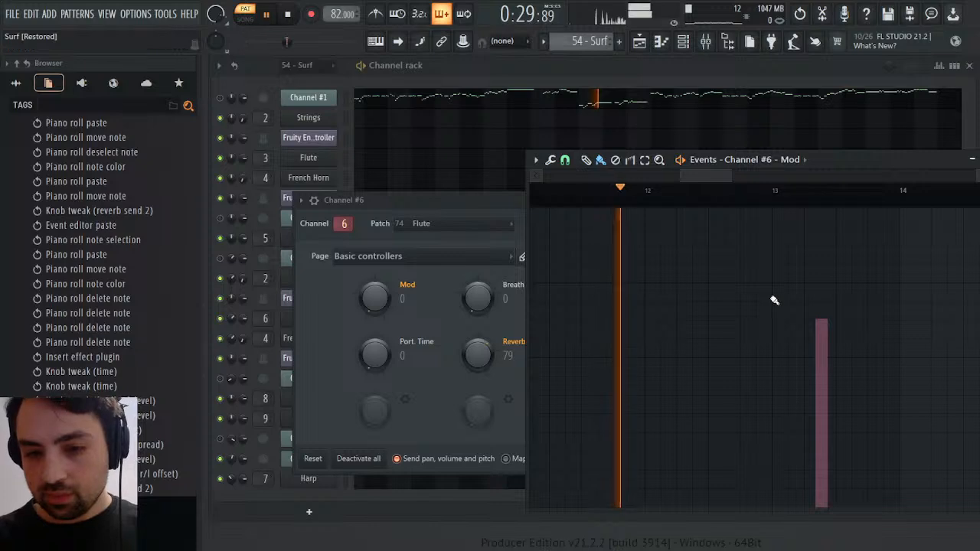
pyautogui.click(806, 202)
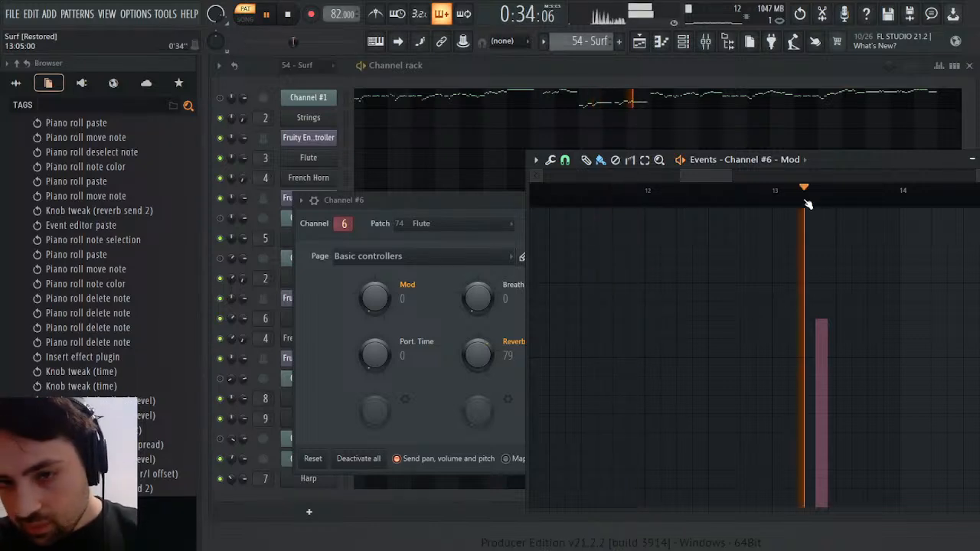
pyautogui.click(803, 202)
pyautogui.click(798, 202)
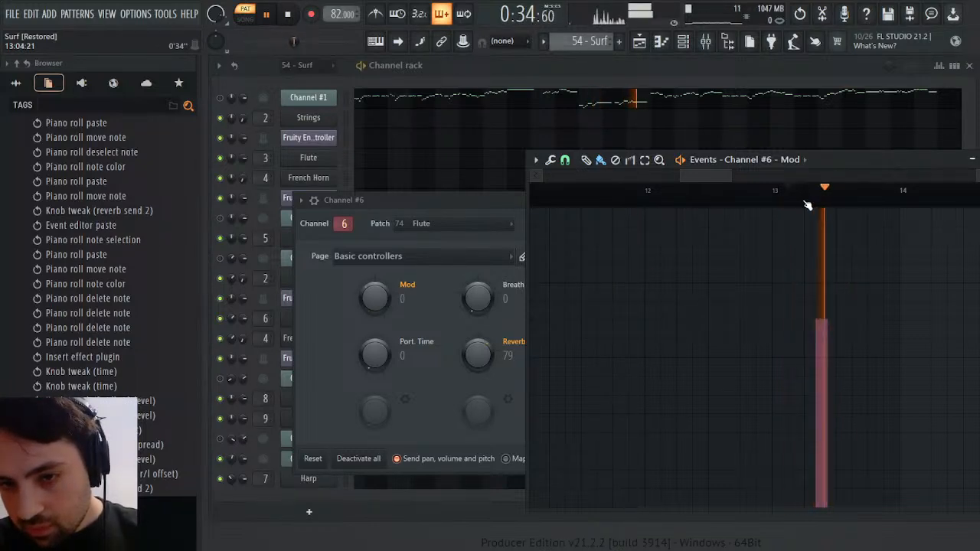
pyautogui.press('space')
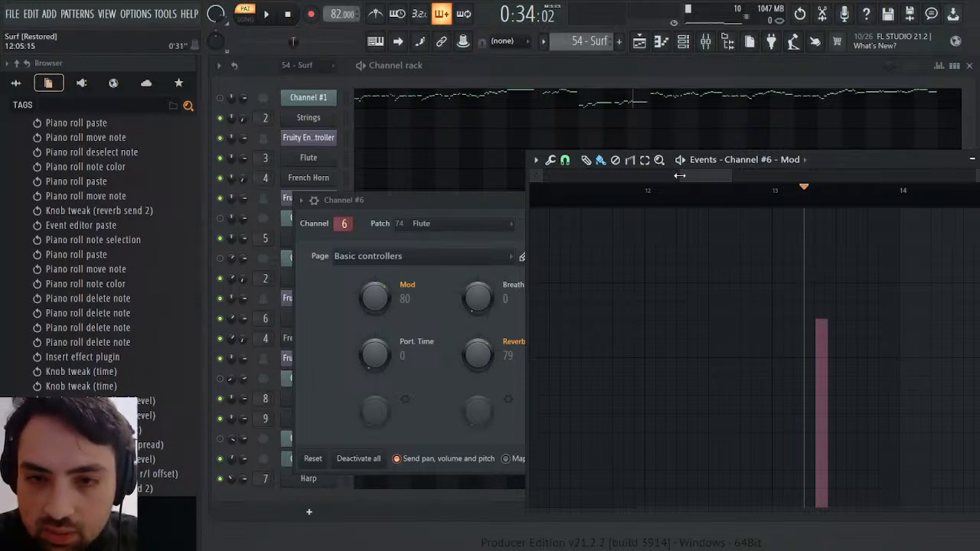
# Examine the bar 13 Mod event up close and audition the passage starting late in bar 11
pyautogui.moveTo(680, 176); pyautogui.dragTo(708, 176)
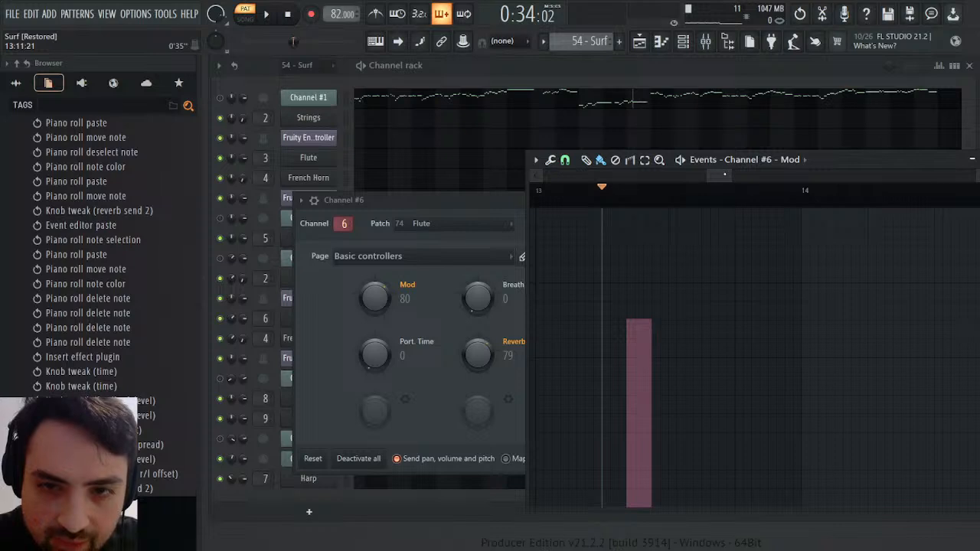
pyautogui.moveTo(725, 174); pyautogui.dragTo(698, 180)
pyautogui.click(682, 191)
pyautogui.press('space')
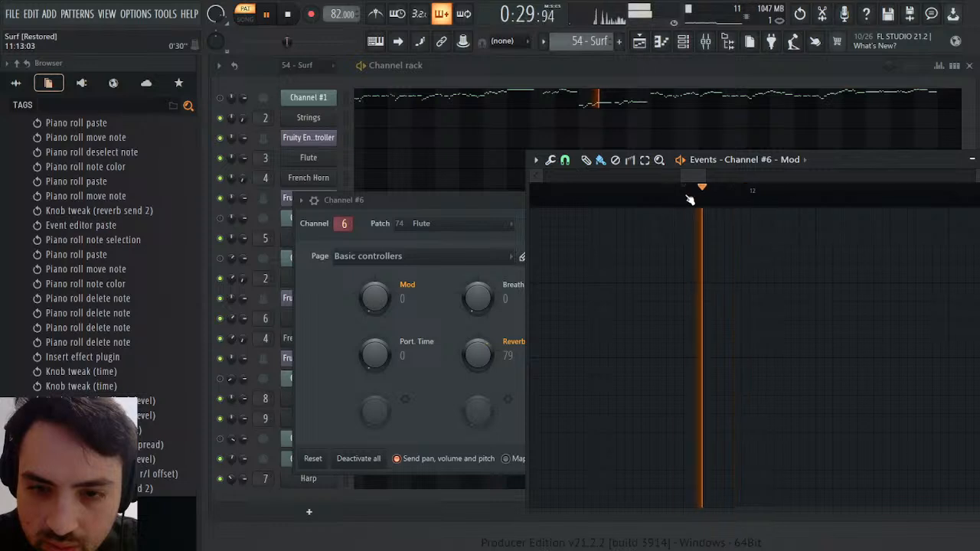
pyautogui.press('space')
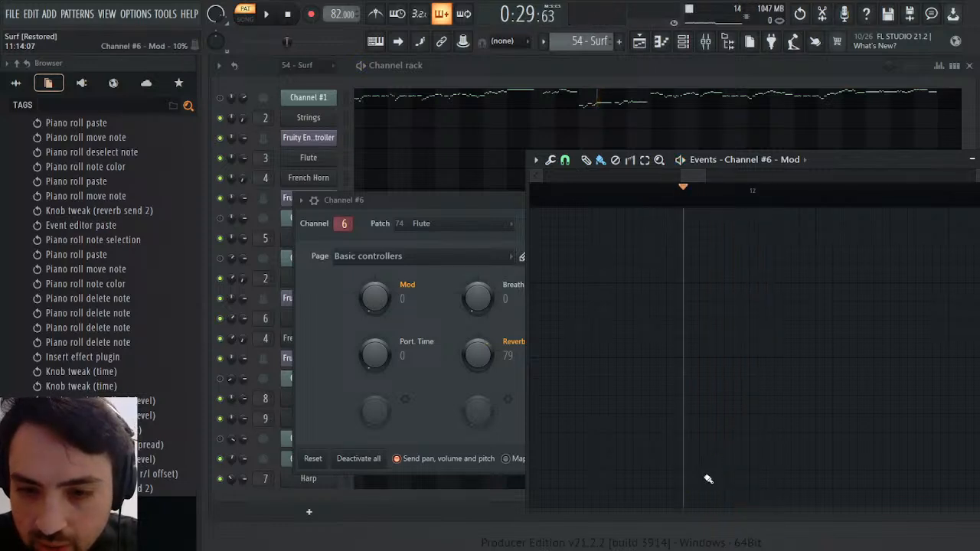
# Paint a trial Mod event of about 61% for Channel #6 late in bar 11, play it back and undo it
pyautogui.moveTo(705, 177); pyautogui.dragTo(725, 177)
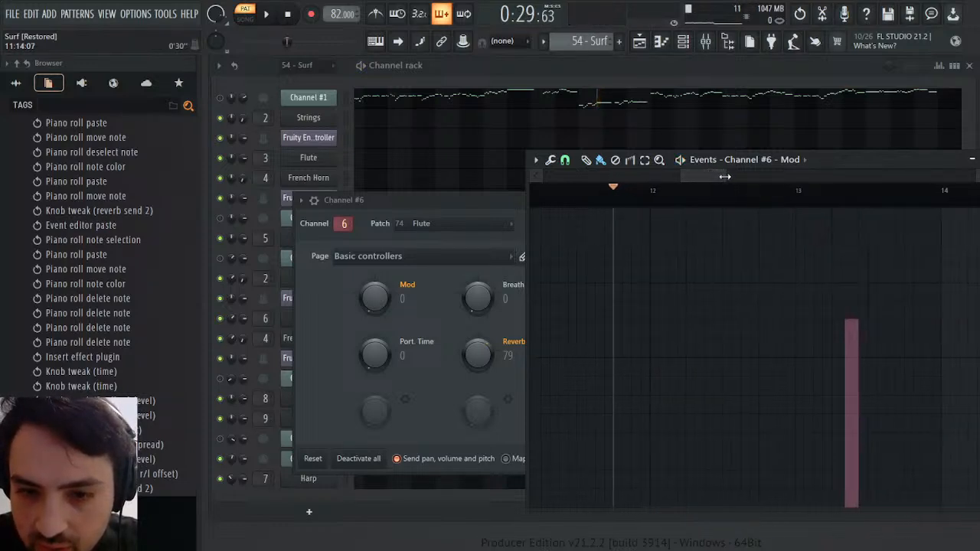
pyautogui.click(630, 324)
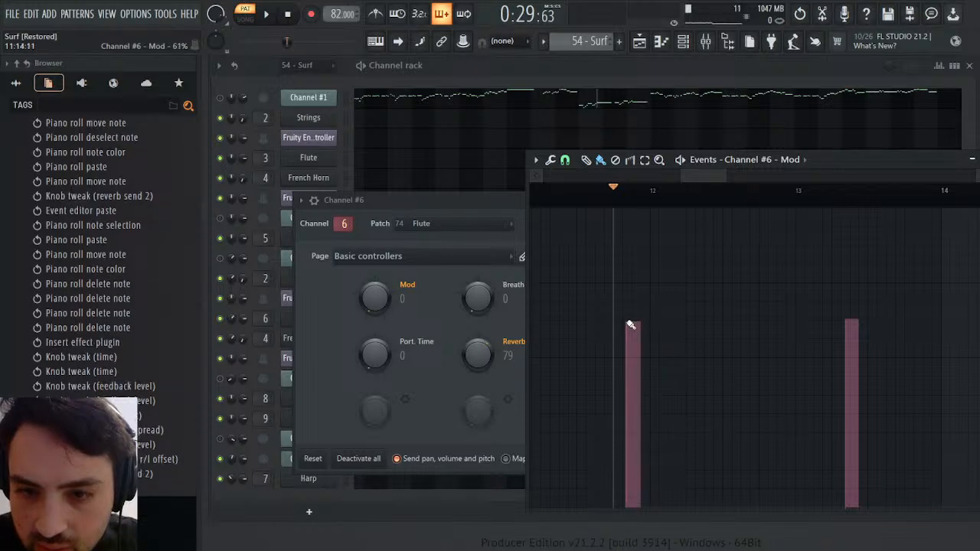
pyautogui.press('space')
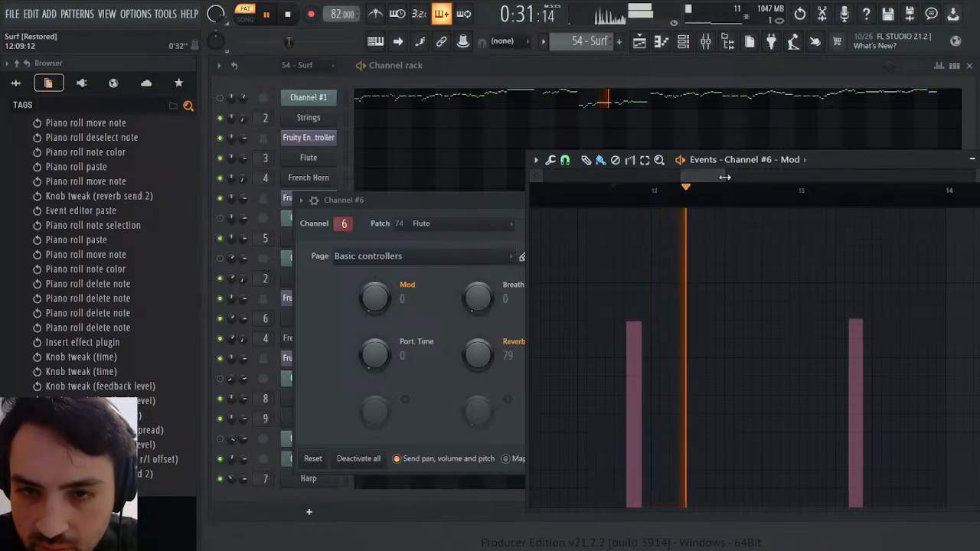
pyautogui.moveTo(725, 177); pyautogui.dragTo(695, 177)
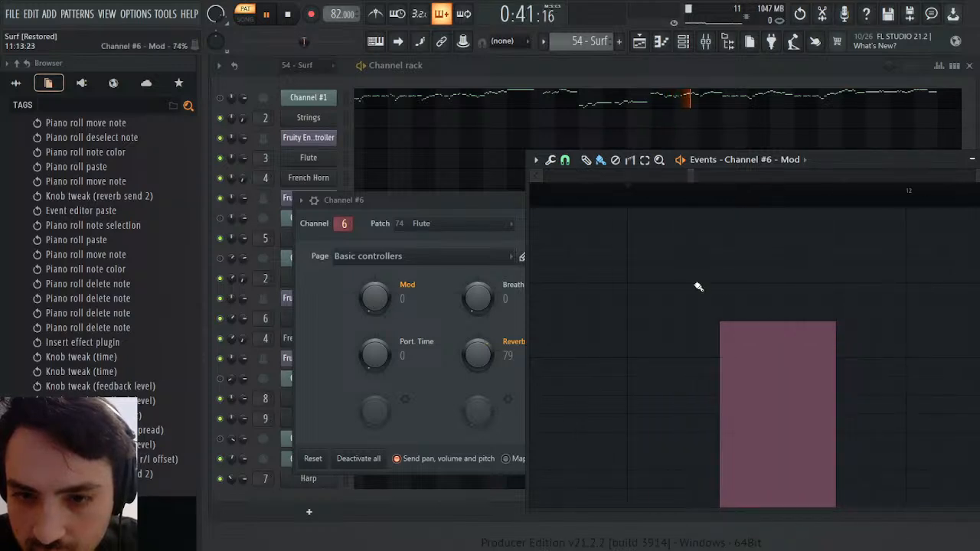
pyautogui.hotkey('ctrl', 'z')
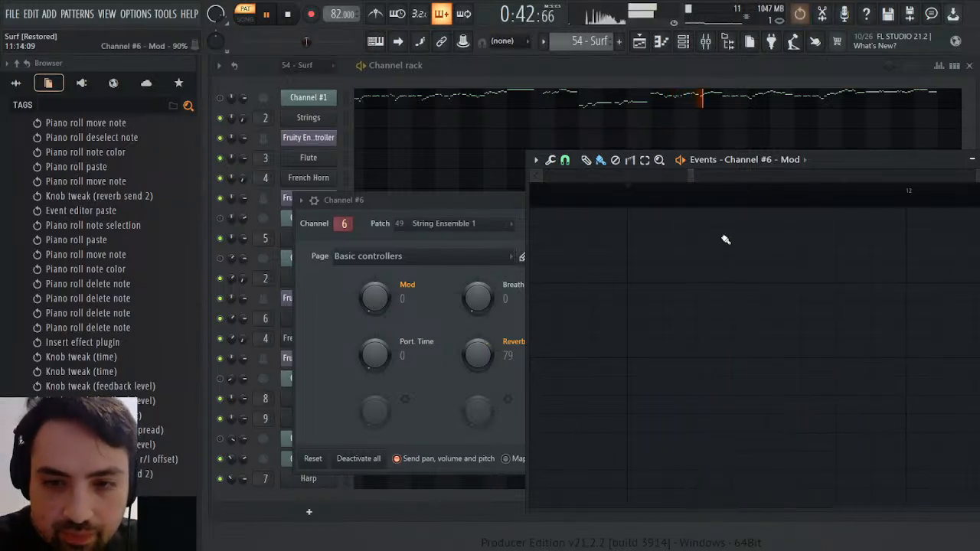
# Draw a Mod event of about 61% for Channel #6 late in bar 11 and audition the passage from there
pyautogui.click(587, 161)
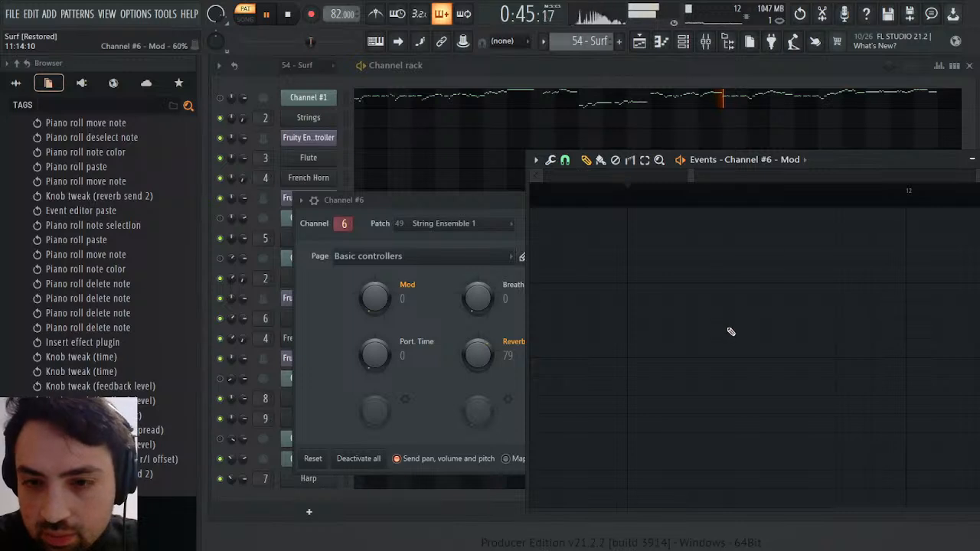
pyautogui.moveTo(695, 175); pyautogui.dragTo(718, 177)
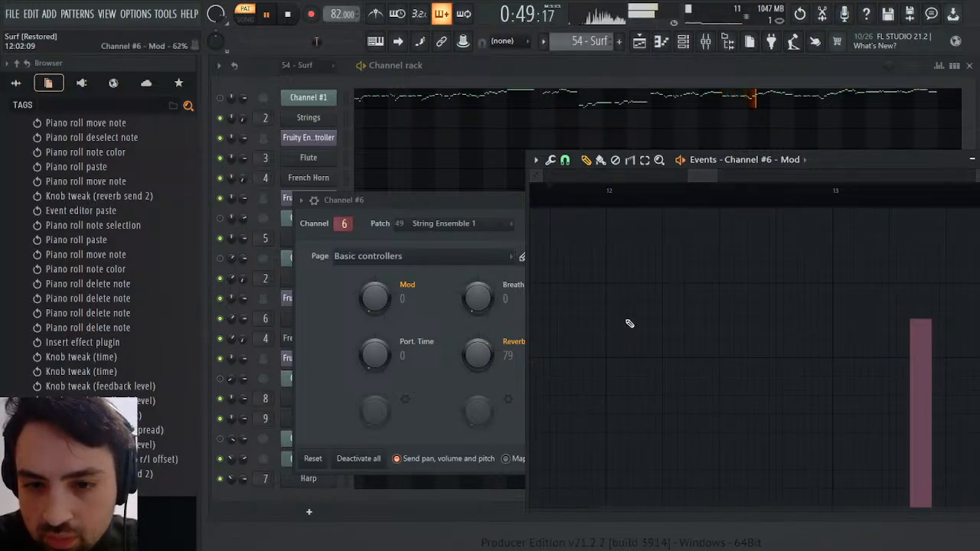
pyautogui.moveTo(579, 326); pyautogui.dragTo(573, 328)
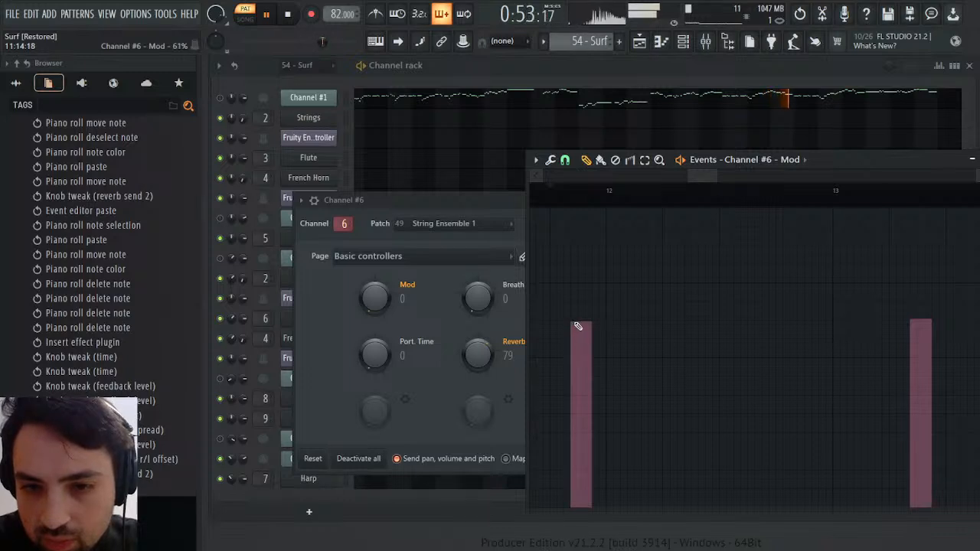
pyautogui.click(550, 195)
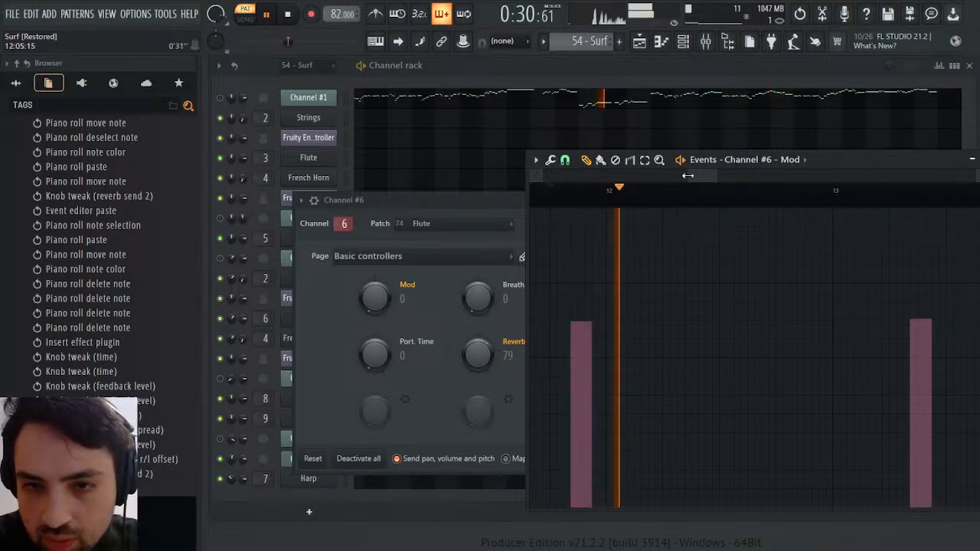
pyautogui.moveTo(688, 176); pyautogui.dragTo(537, 177)
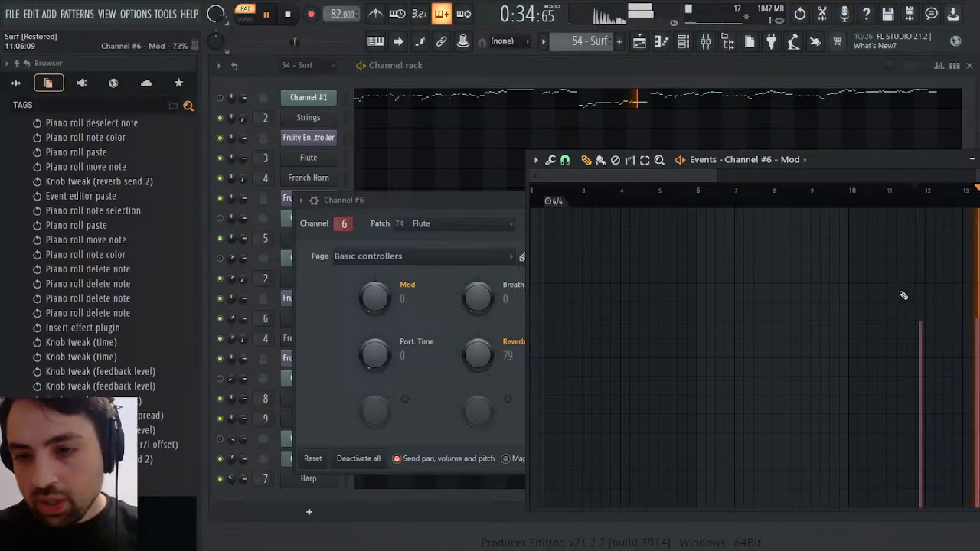
pyautogui.press('space')
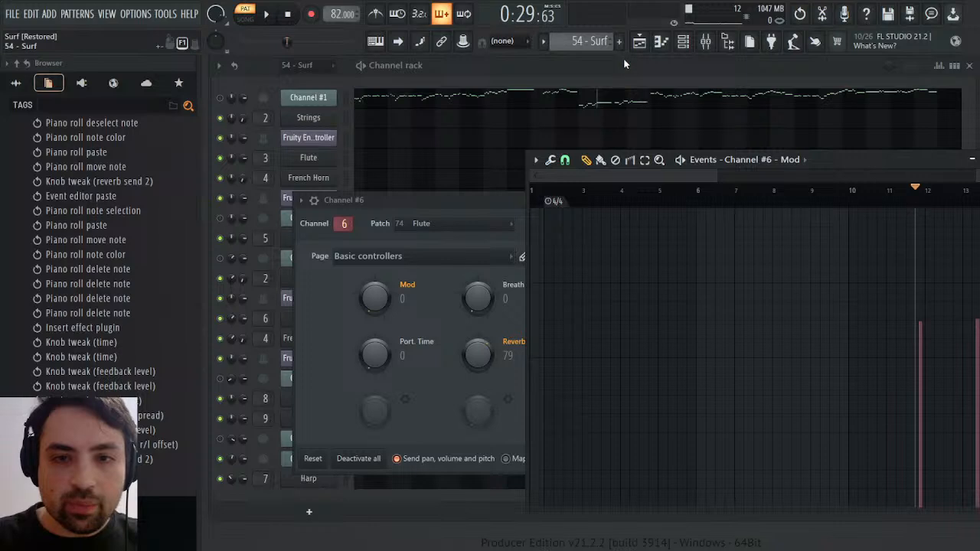
# Switch to the Melody pattern and show the top of the current project's contents in the browser
pyautogui.press('KP_Add')
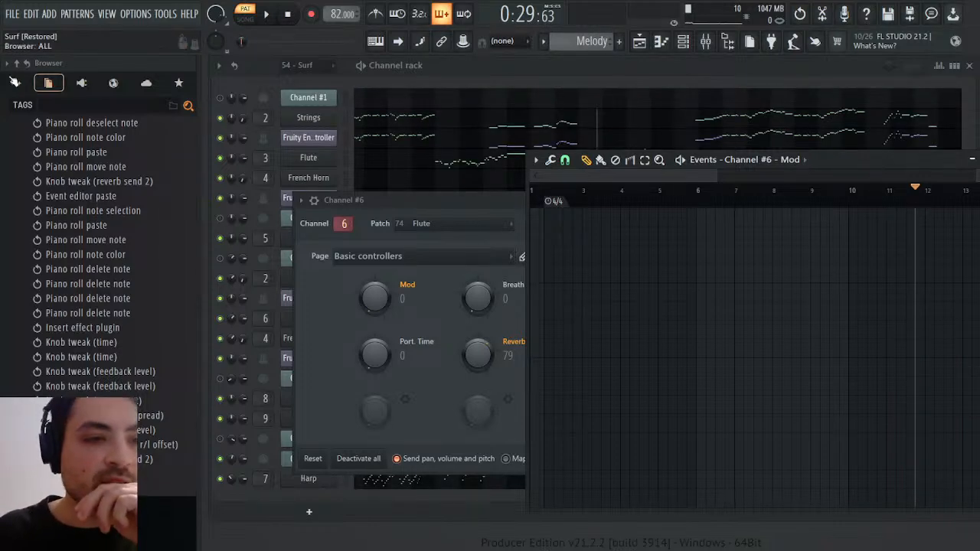
pyautogui.click(15, 82)
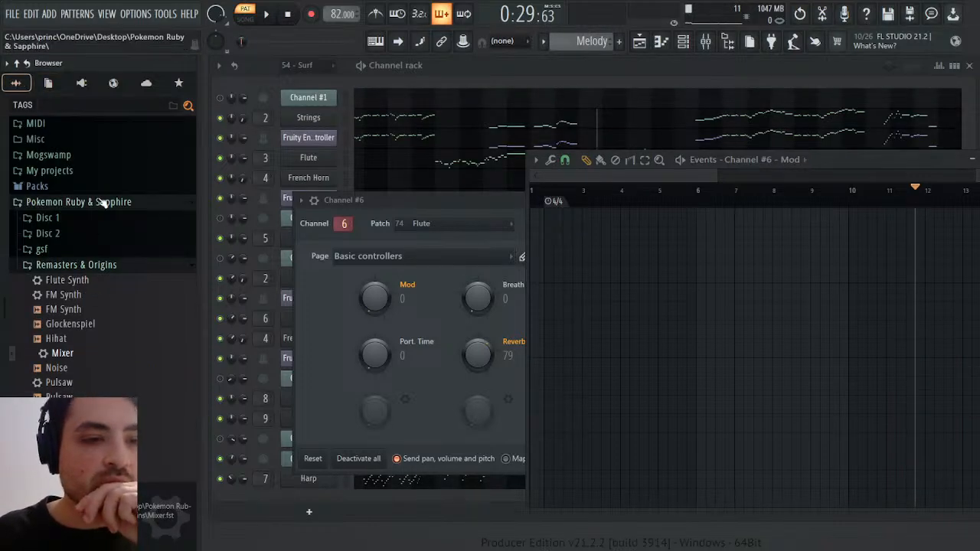
pyautogui.click(49, 86)
pyautogui.click(25, 105)
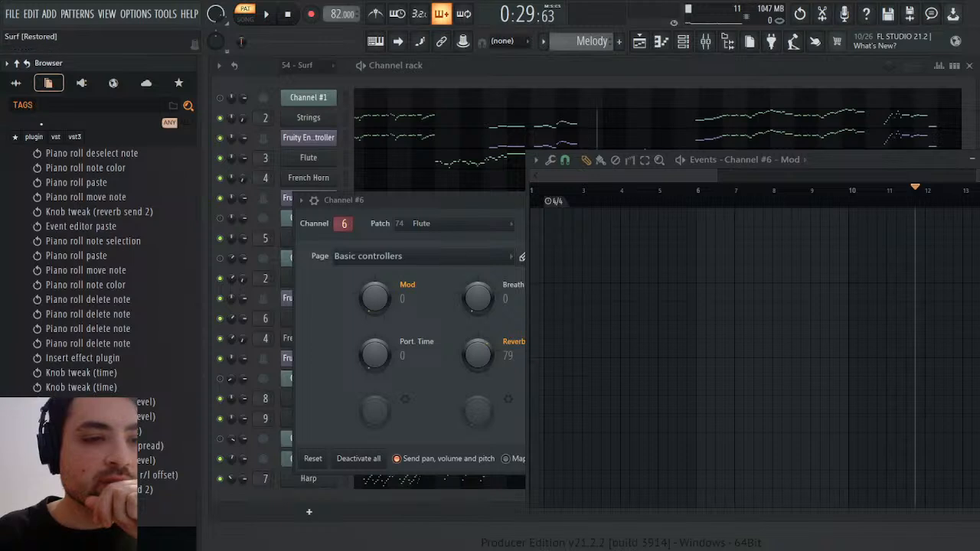
pyautogui.scroll(10, 48, 149)
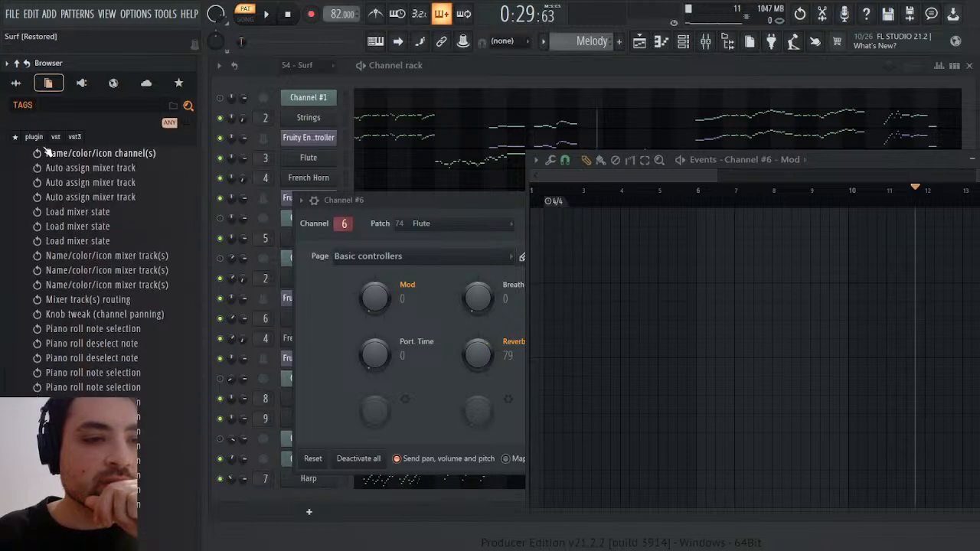
pyautogui.click(23, 106)
pyautogui.scroll(10, 47, 146)
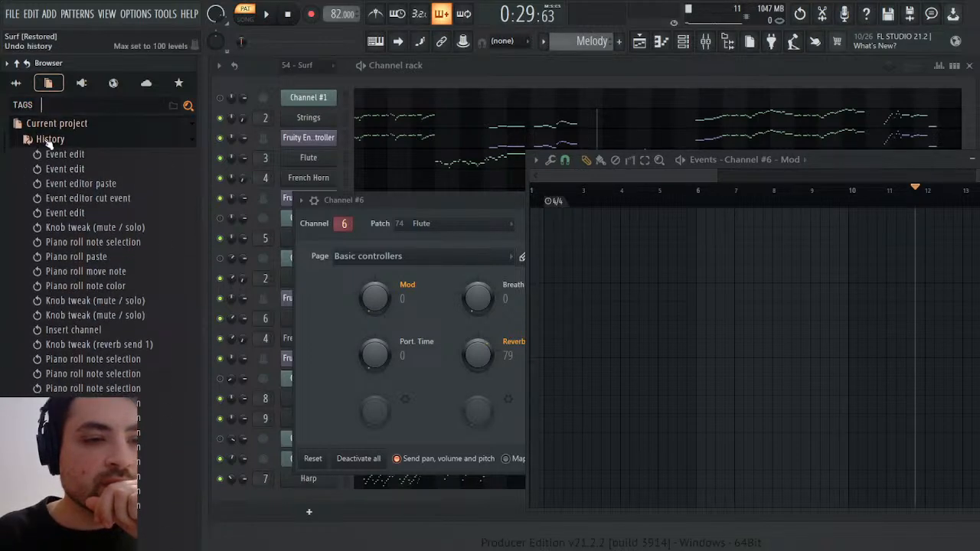
# Find the Flute generator's parameters in the current project and open its MIDI CC #1 (Modulation wheel) events
pyautogui.click(39, 143)
pyautogui.click(54, 187)
pyautogui.scroll(-4, 100, 270)
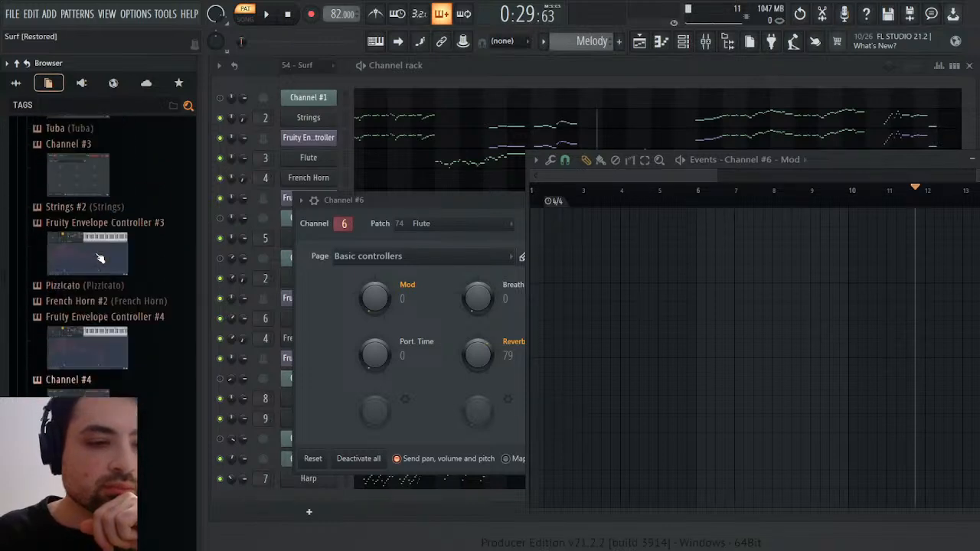
pyautogui.scroll(5, 100, 259)
pyautogui.scroll(-3, 74, 268)
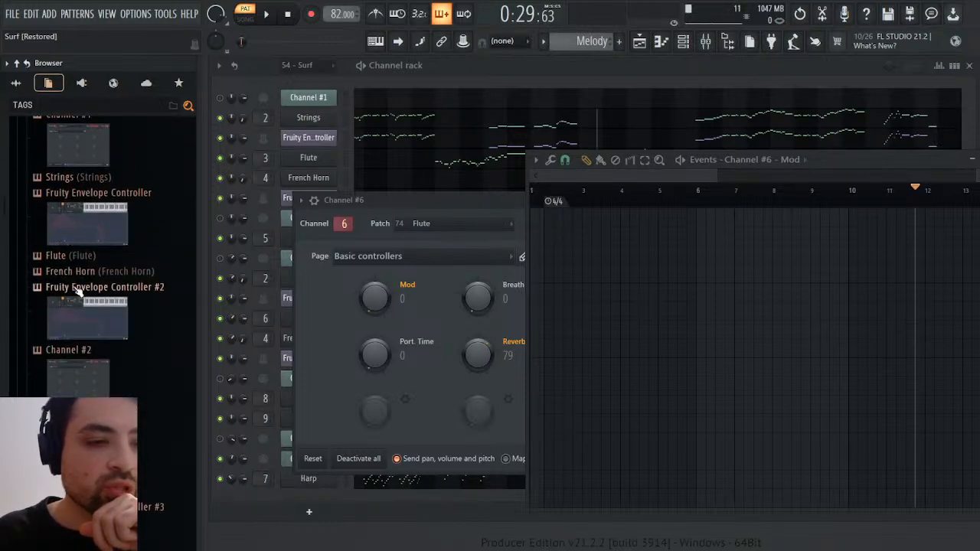
pyautogui.click(45, 259)
pyautogui.scroll(-20, 99, 291)
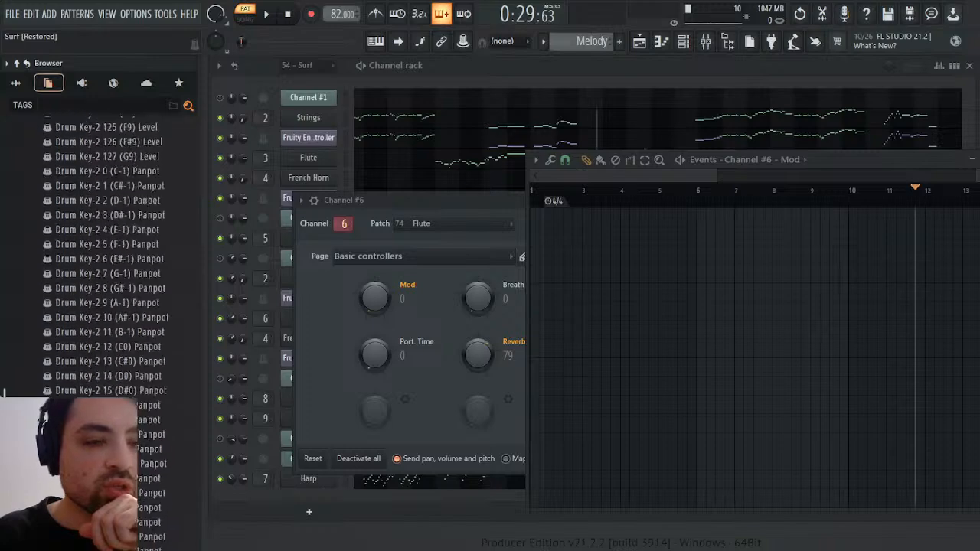
pyautogui.scroll(20, 99, 291)
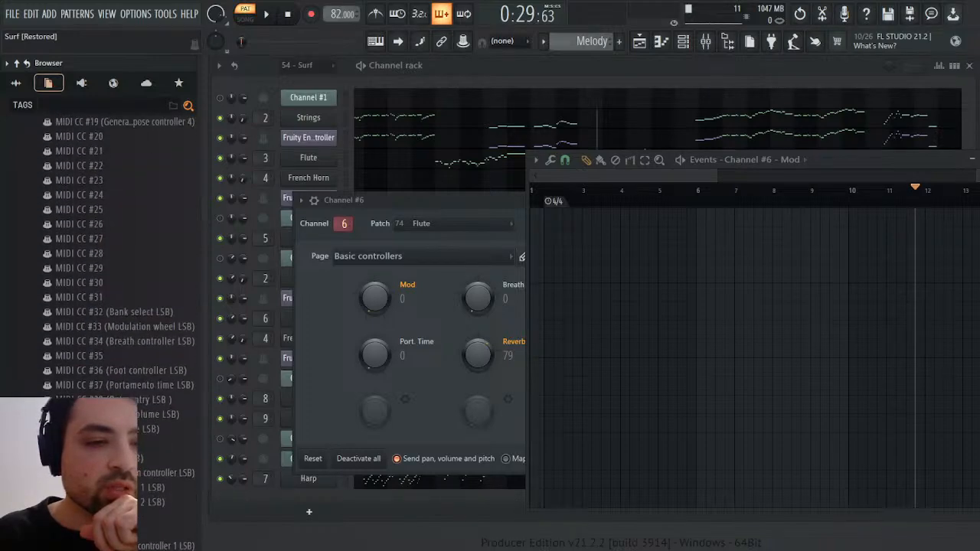
pyautogui.moveTo(160, 338); pyautogui.dragTo(164, 337)
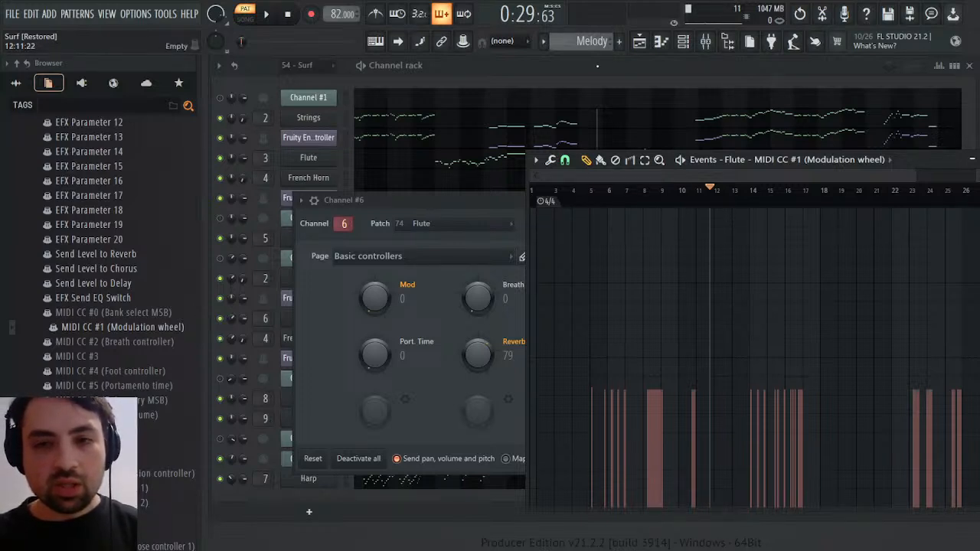
# Return to 54 - Surf, reopen Channel #6's Mod events and select the two events between late bar 11 and bar 13
pyautogui.scroll(1, 599, 47)
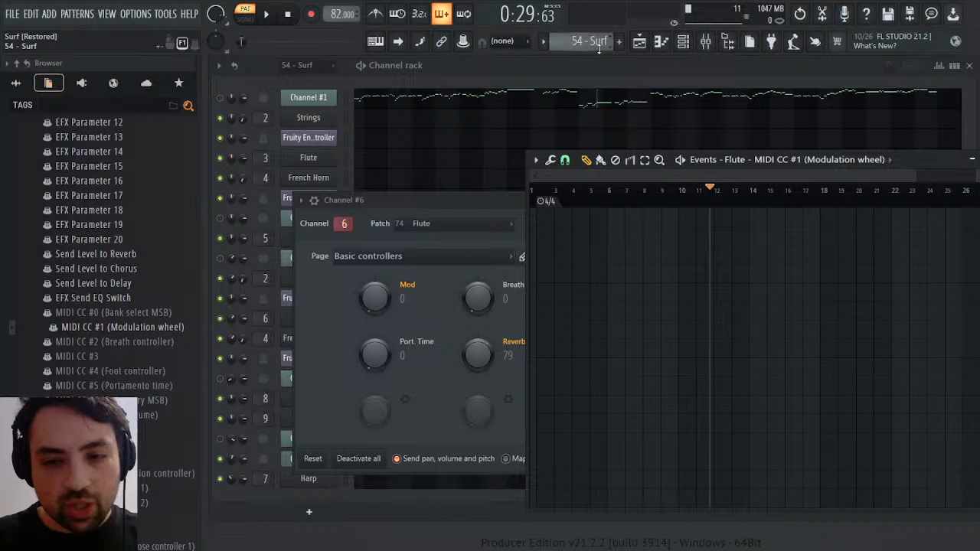
pyautogui.click(473, 199)
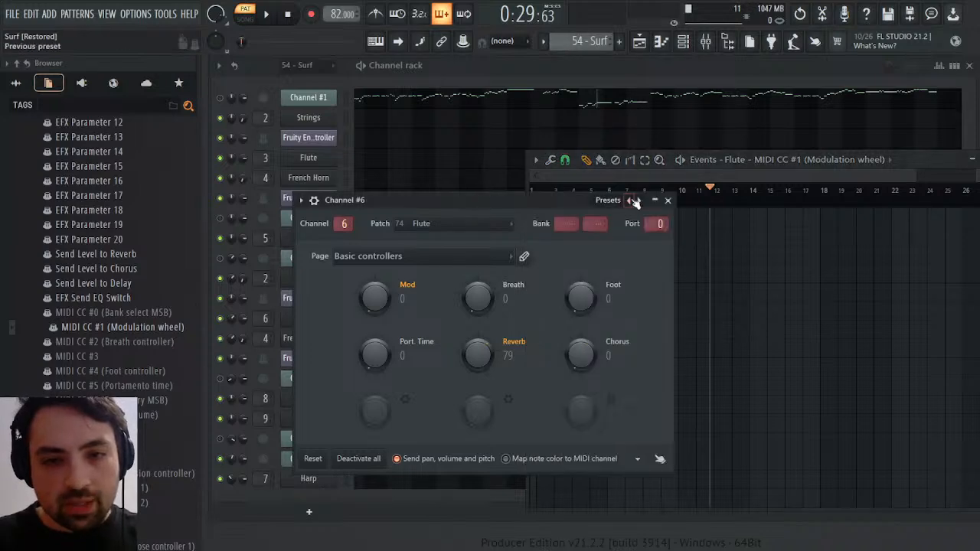
pyautogui.click(401, 332)
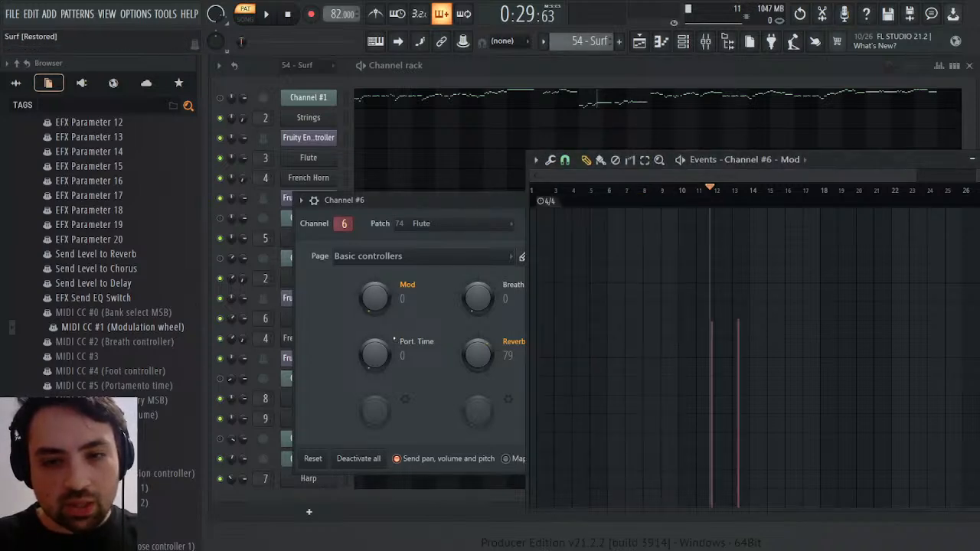
pyautogui.moveTo(714, 201); pyautogui.dragTo(751, 203)
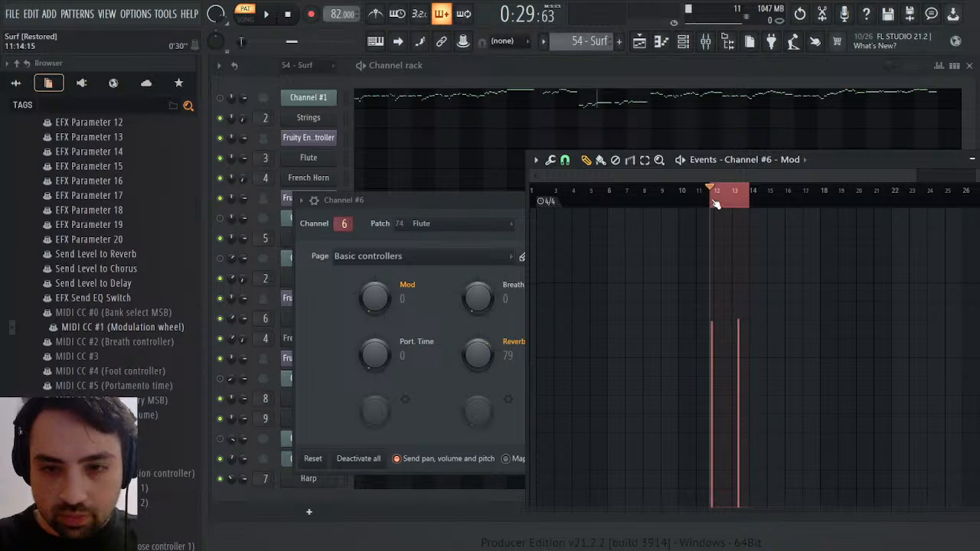
pyautogui.moveTo(714, 203); pyautogui.dragTo(749, 198)
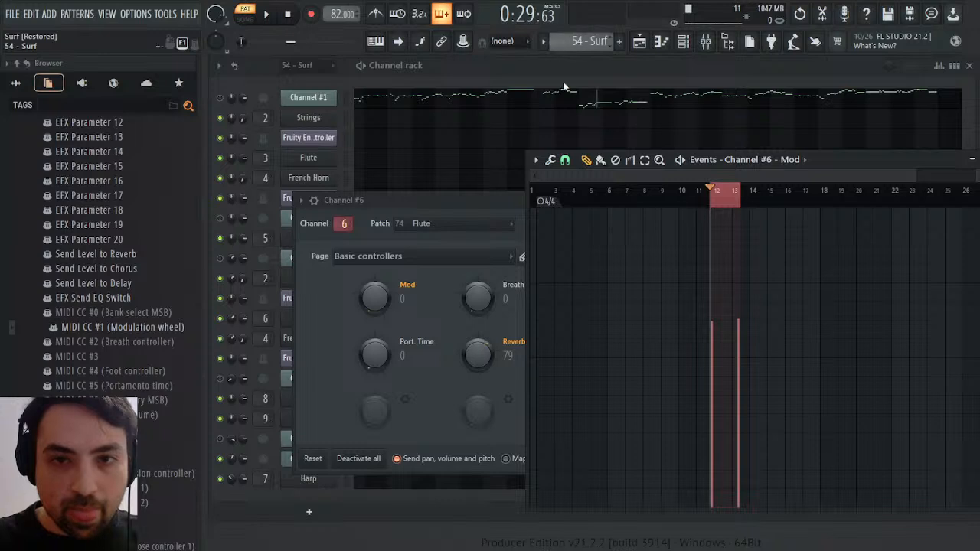
# Transfer Channel #6's two Mod events into Melody's Flute MIDI CC #1 (Modulation wheel) events at bars 11 to 13
pyautogui.scroll(1, 585, 46)
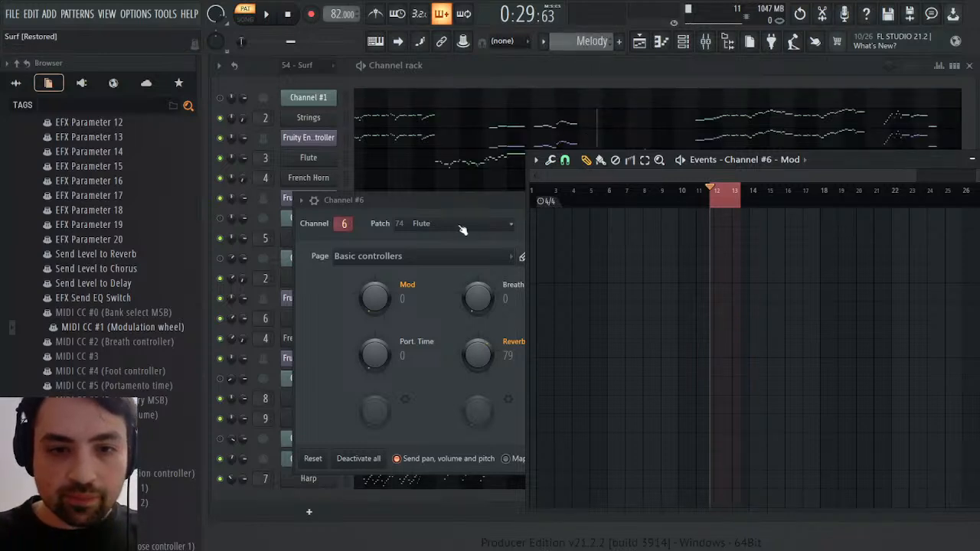
pyautogui.click(390, 299)
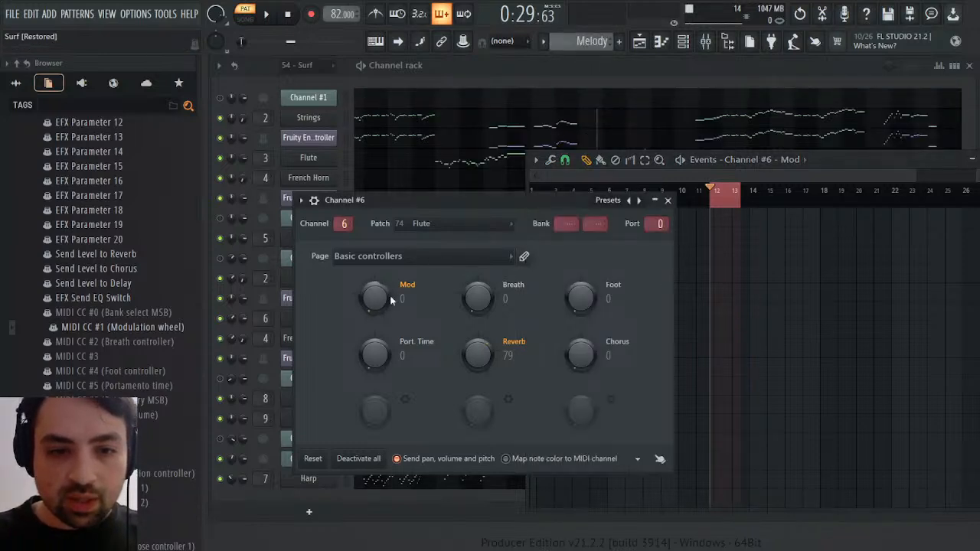
pyautogui.click(761, 203)
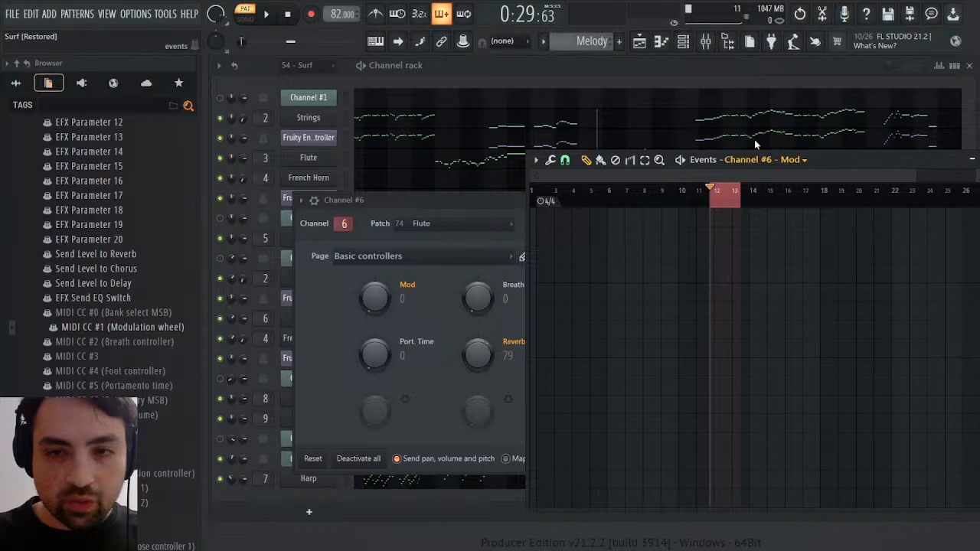
pyautogui.scroll(1, 746, 162)
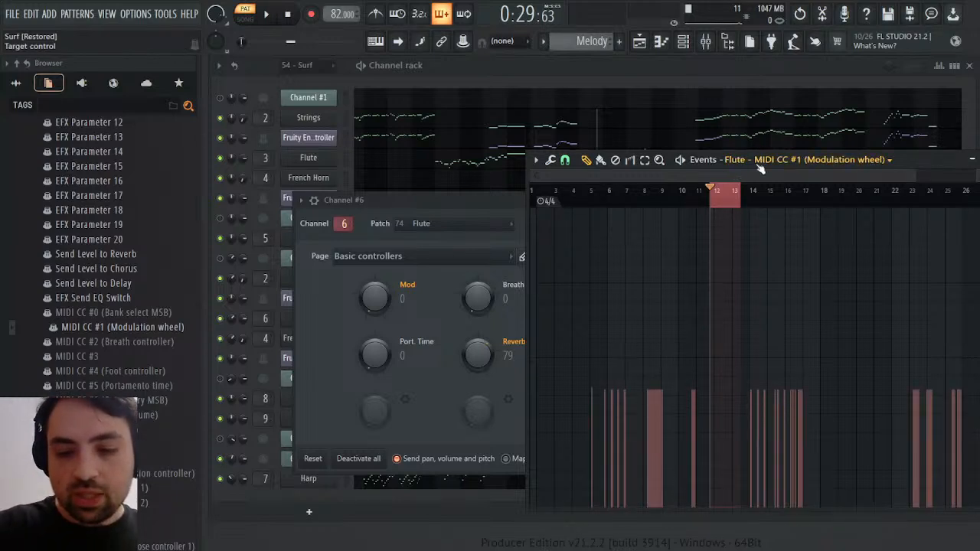
pyautogui.hotkey('ctrl', 'Delete')
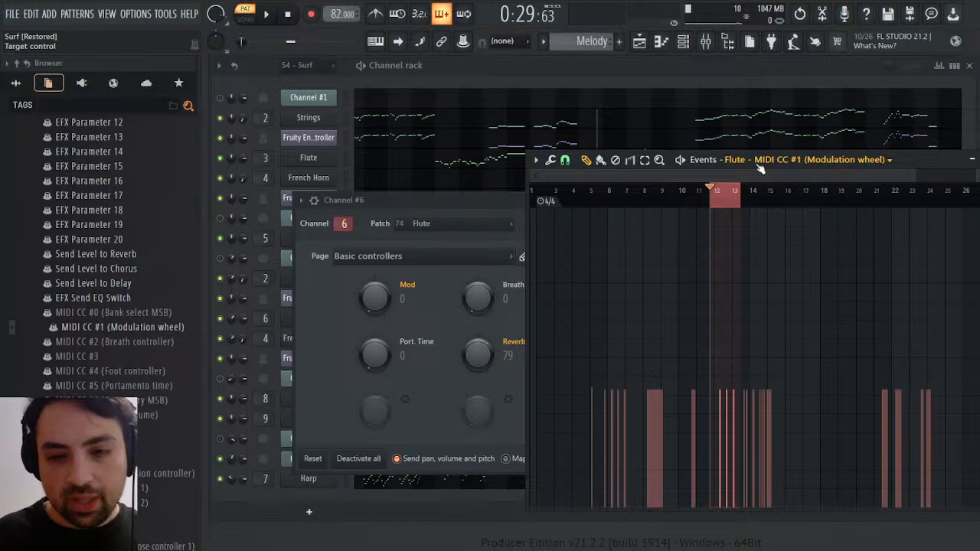
pyautogui.press('ctrl+Insert')
# Play Melody from late bar 11 to hear the pasted Flute modulation and clear the time selection
pyautogui.press('space')
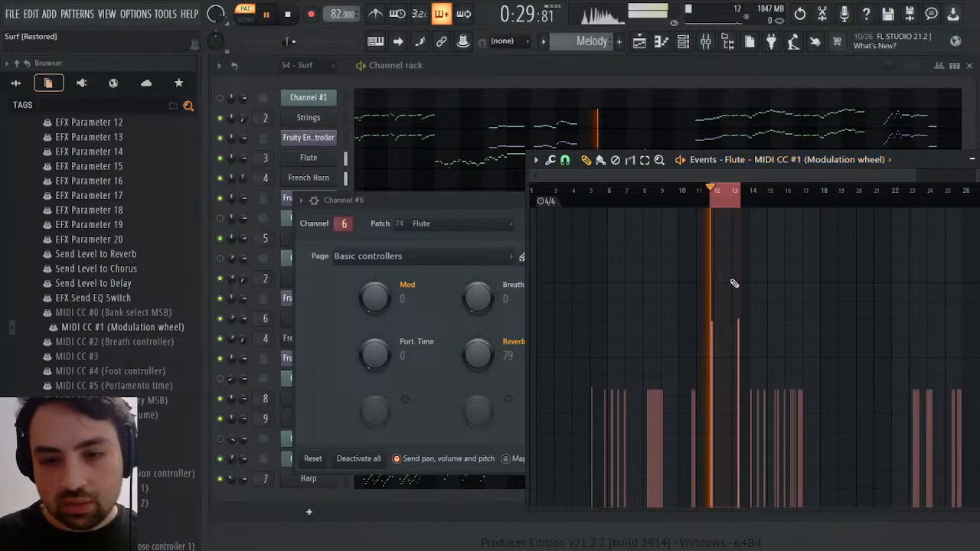
pyautogui.hotkey('ctrl', 'd')
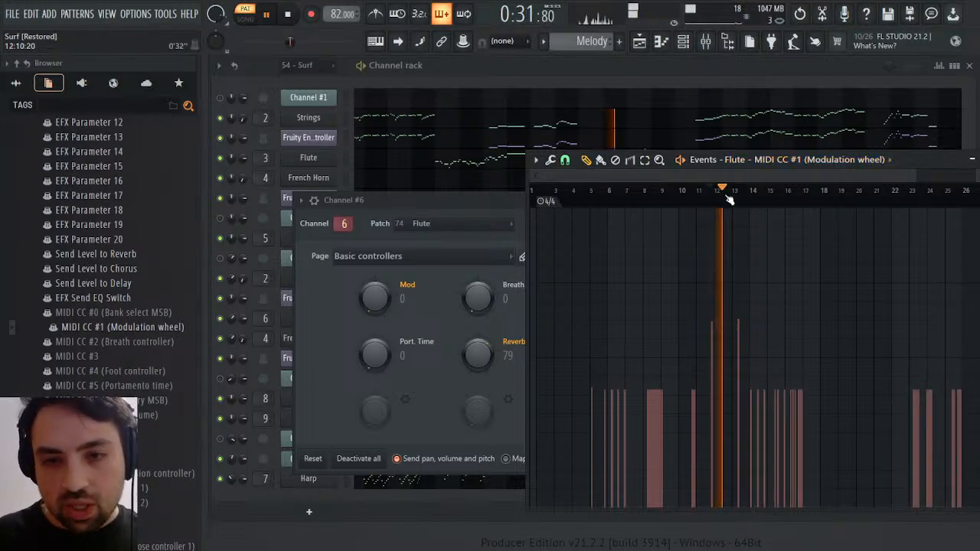
pyautogui.press('space')
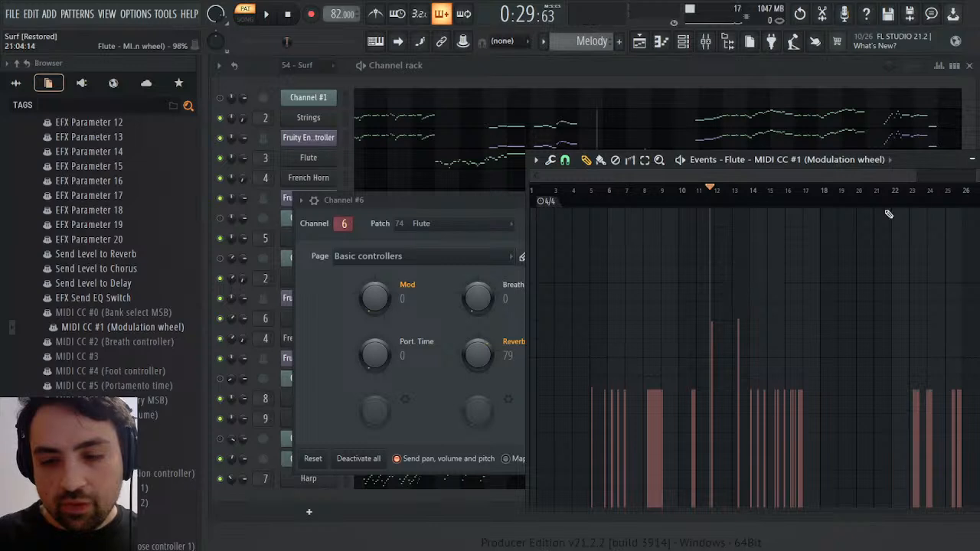
# Close the event editor and Channel #6 settings, then play the Flute notes from late bar 11 in the piano roll
pyautogui.click(972, 160)
pyautogui.click(669, 201)
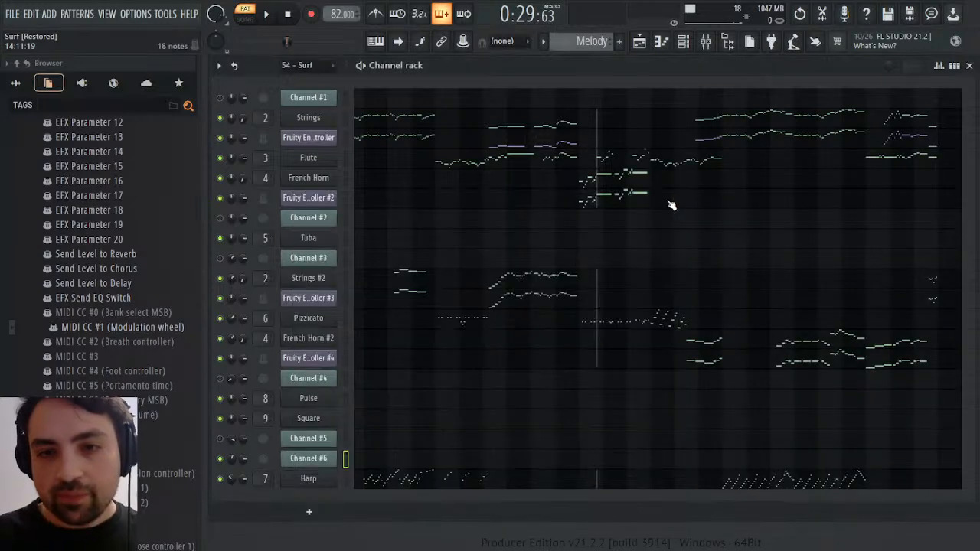
pyautogui.click(620, 165)
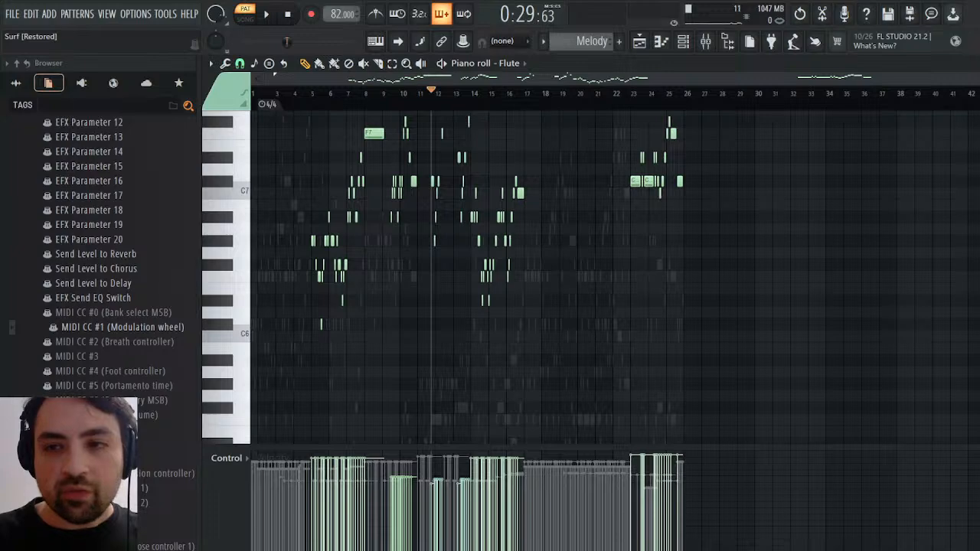
pyautogui.scroll(10, 615, 277)
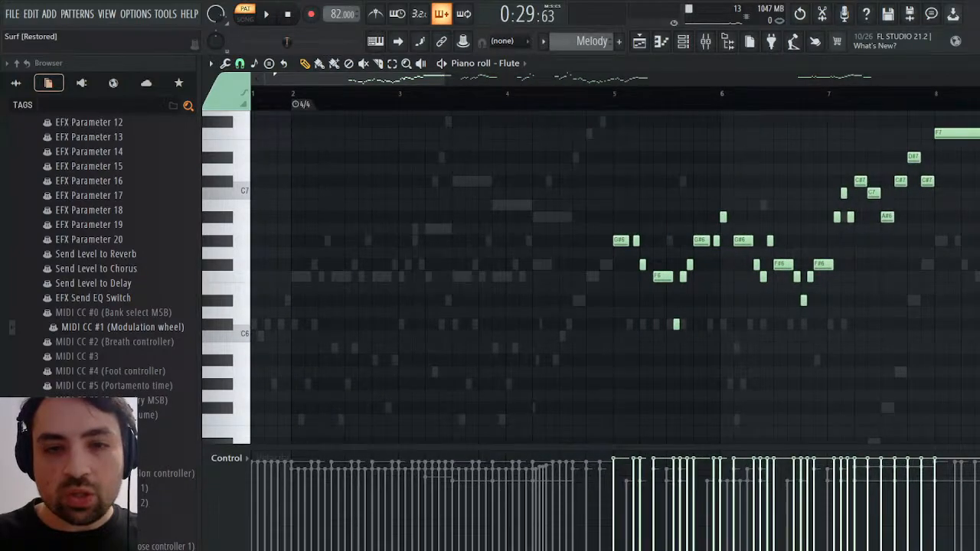
pyautogui.moveTo(414, 79); pyautogui.dragTo(625, 78)
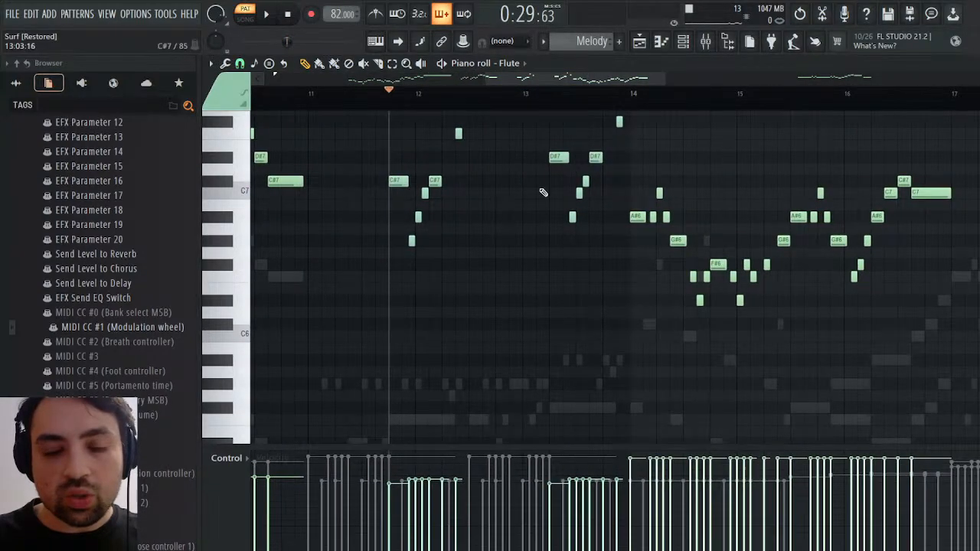
pyautogui.scroll(3, 449, 217)
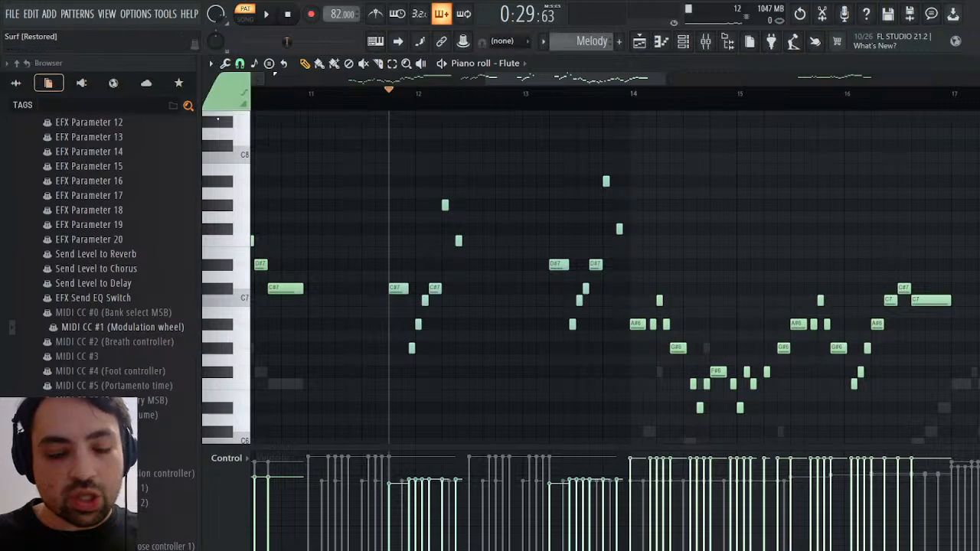
pyautogui.press('space')
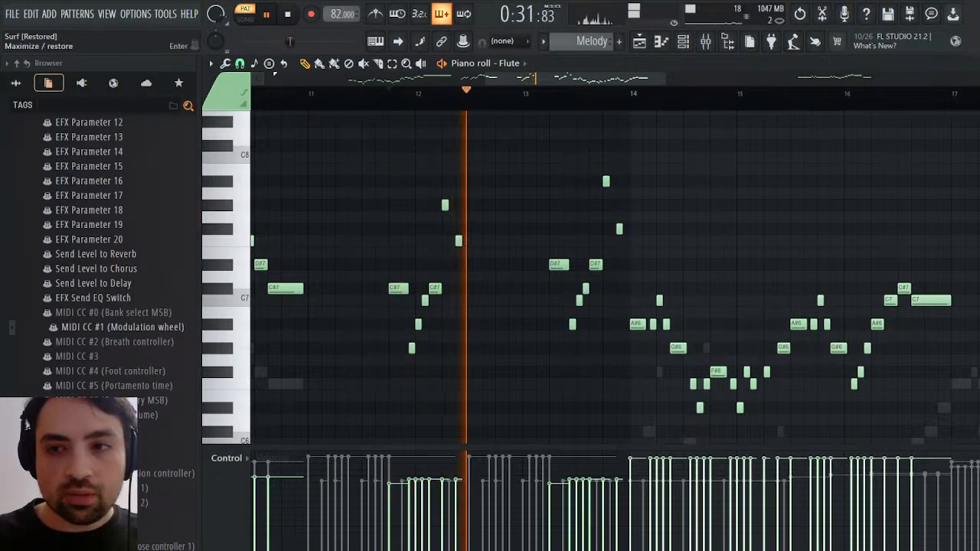
# Play 54 - Surf from late bar 11 and examine Channel #6's channel panning events, closing the event editor when done
pyautogui.press('F6')
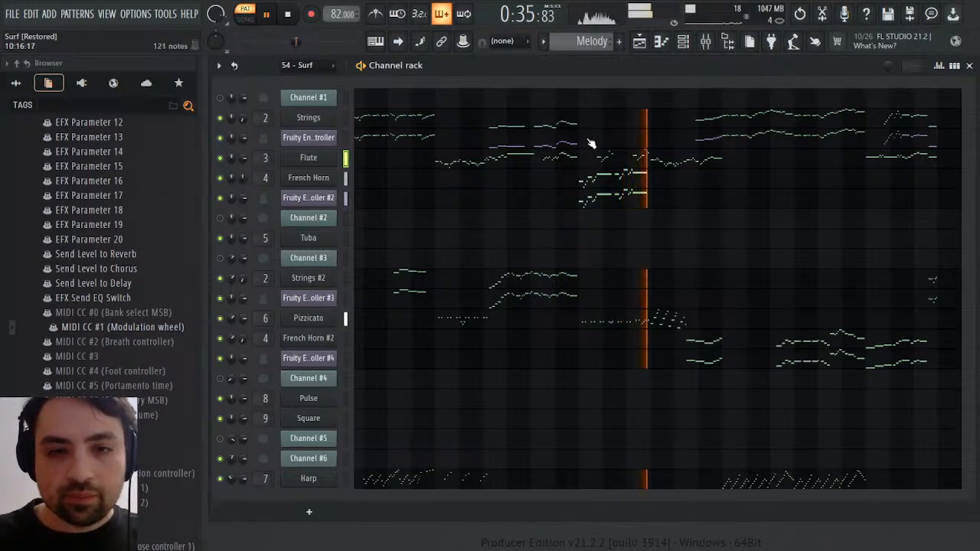
pyautogui.press('space')
pyautogui.scroll(-1, 582, 40)
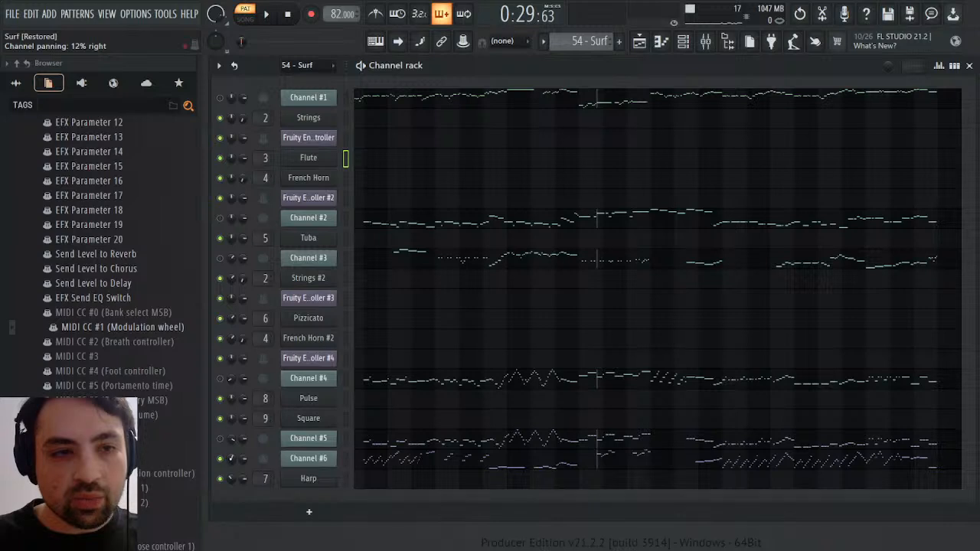
pyautogui.press('space')
pyautogui.rightClick(233, 459)
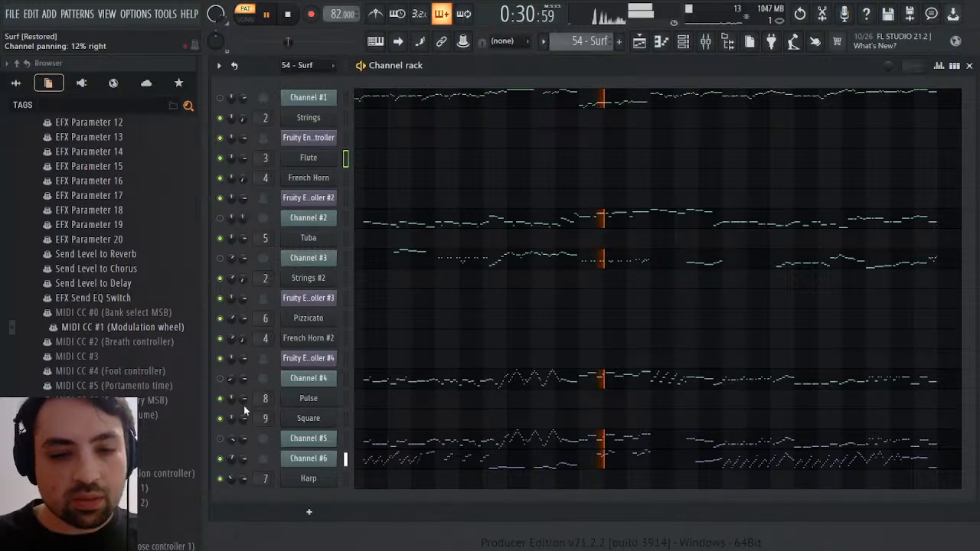
pyautogui.click(252, 367)
pyautogui.press('space')
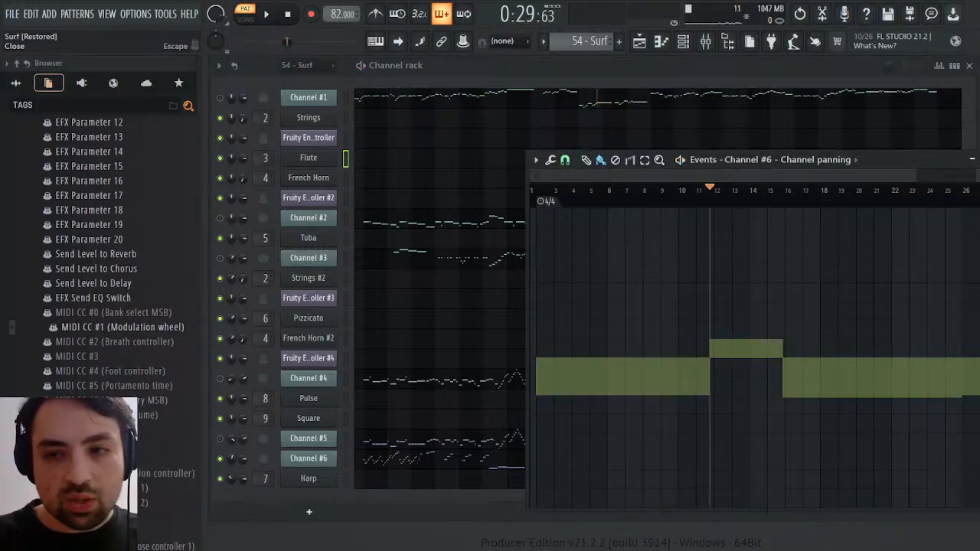
pyautogui.click(972, 160)
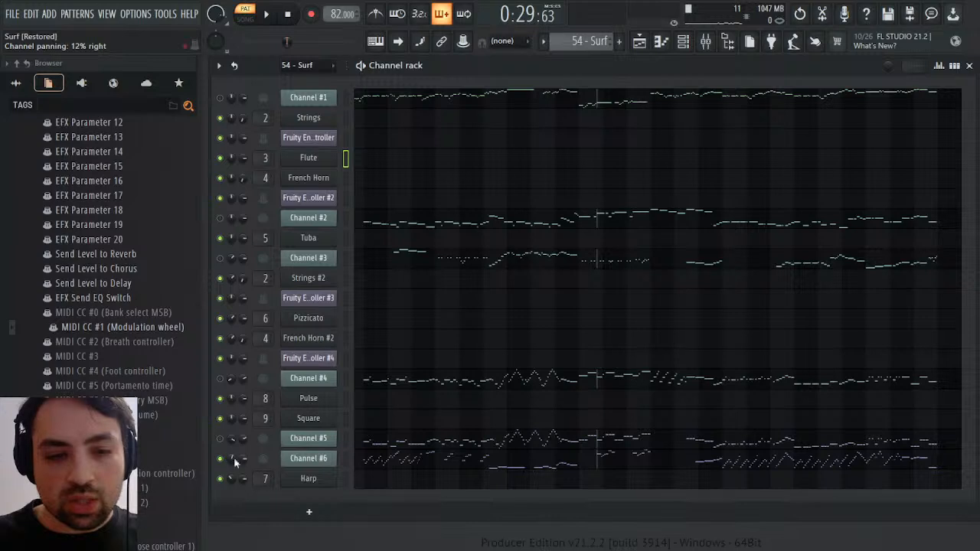
pyautogui.scroll(-2, 586, 45)
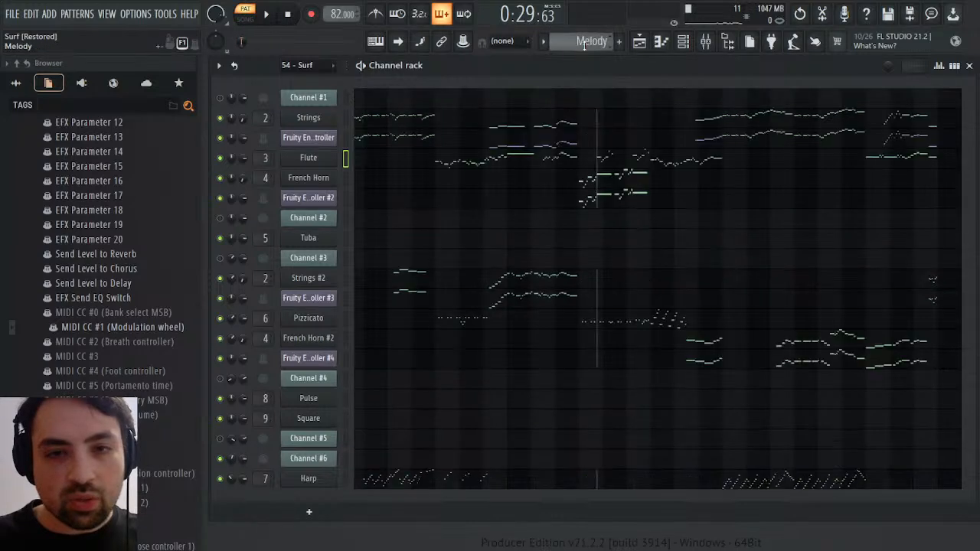
pyautogui.scroll(1, 586, 44)
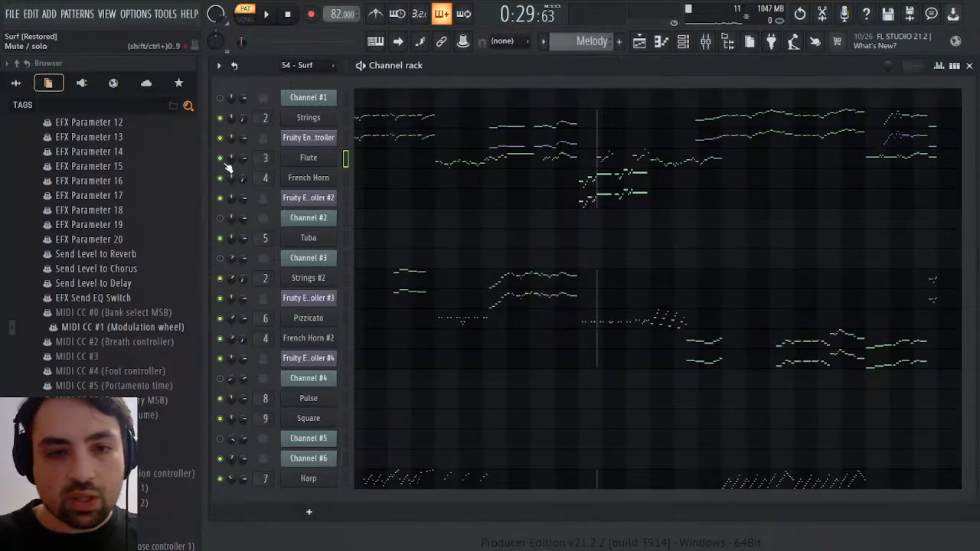
pyautogui.click(254, 186)
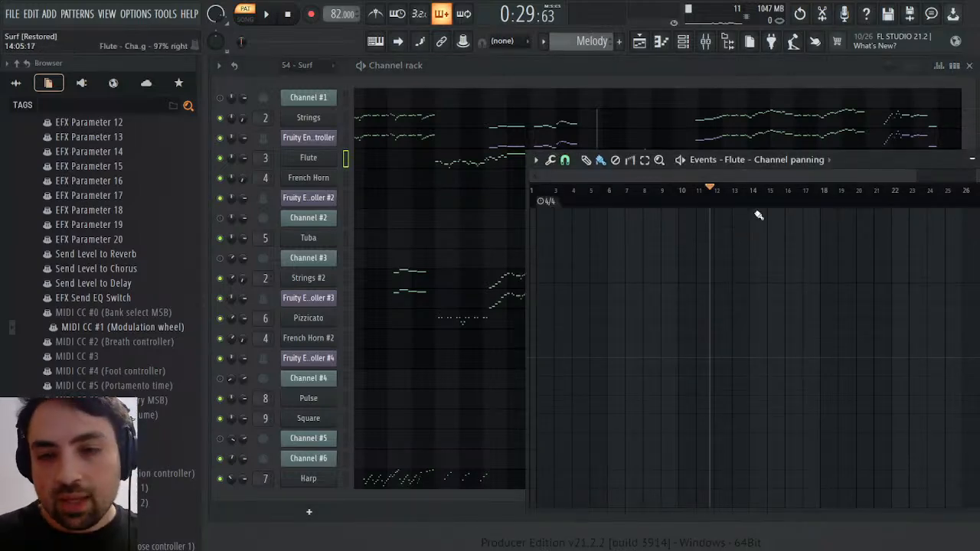
pyautogui.moveTo(713, 201); pyautogui.dragTo(774, 197)
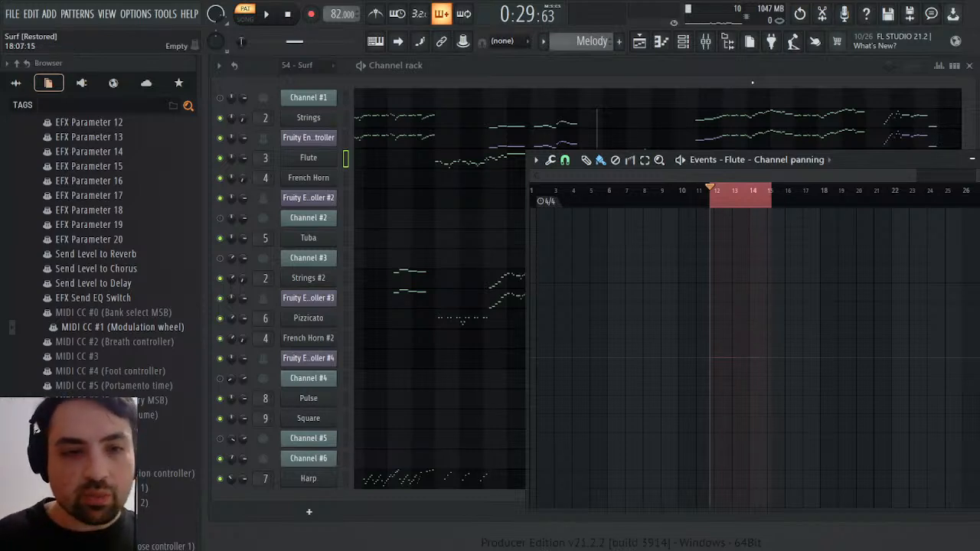
pyautogui.press('Escape')
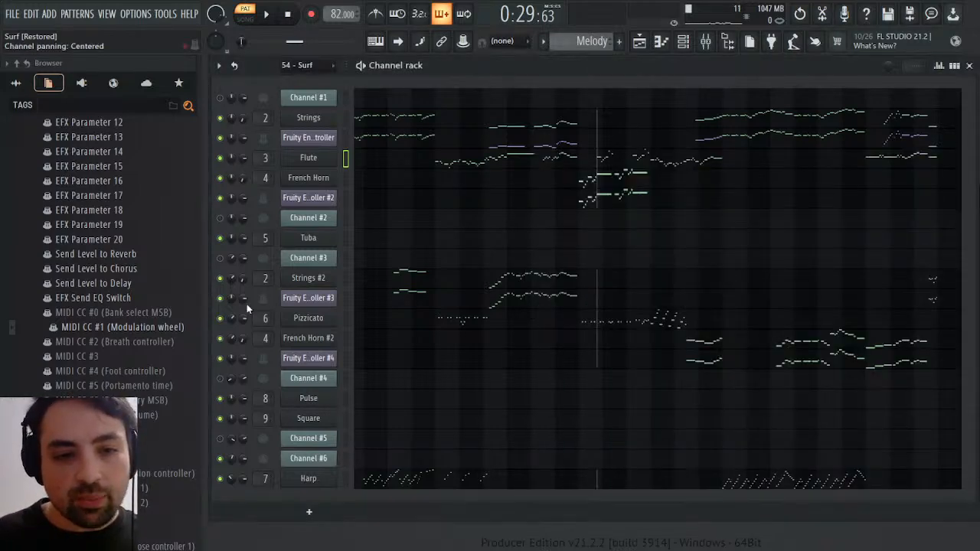
pyautogui.hotkey('ctrl', 's')
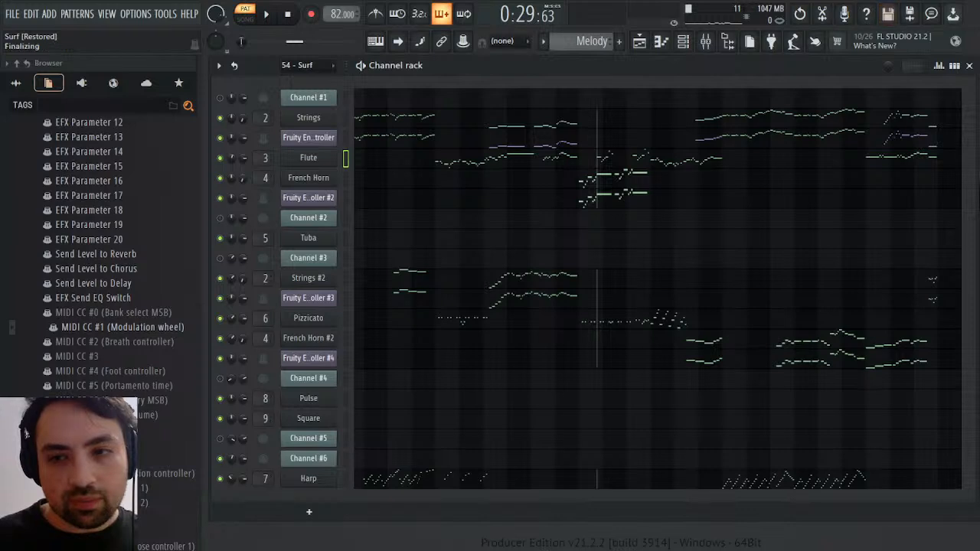
pyautogui.press('Tab')
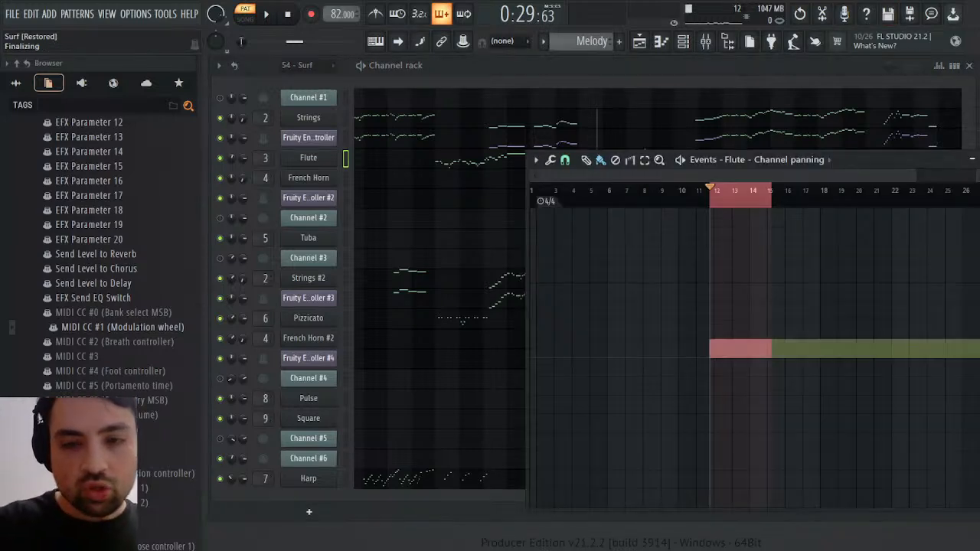
pyautogui.click(747, 200)
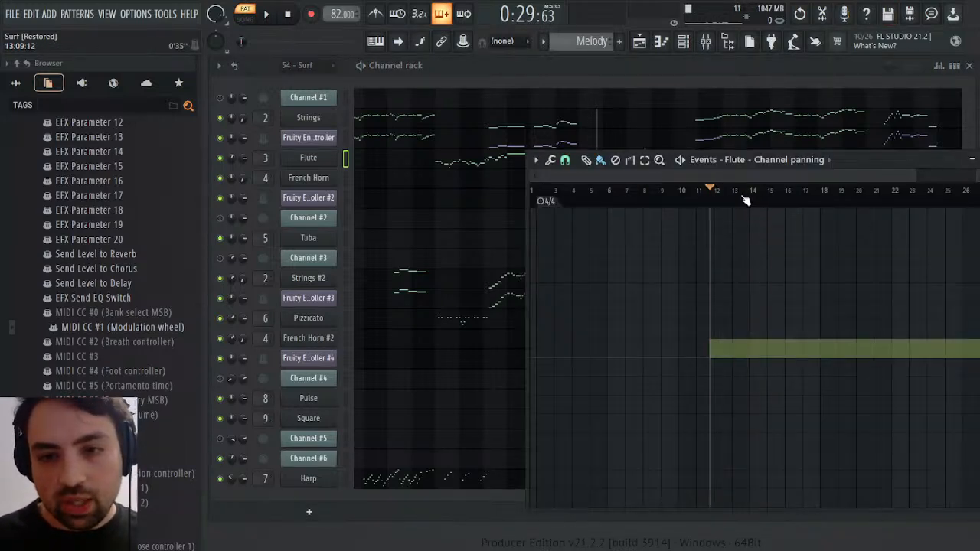
pyautogui.click(744, 199)
# Play the Flute passage and draw its channel panning back to centered from just before bar 14
pyautogui.press('space')
pyautogui.moveTo(869, 163); pyautogui.dragTo(864, 198)
pyautogui.press('space')
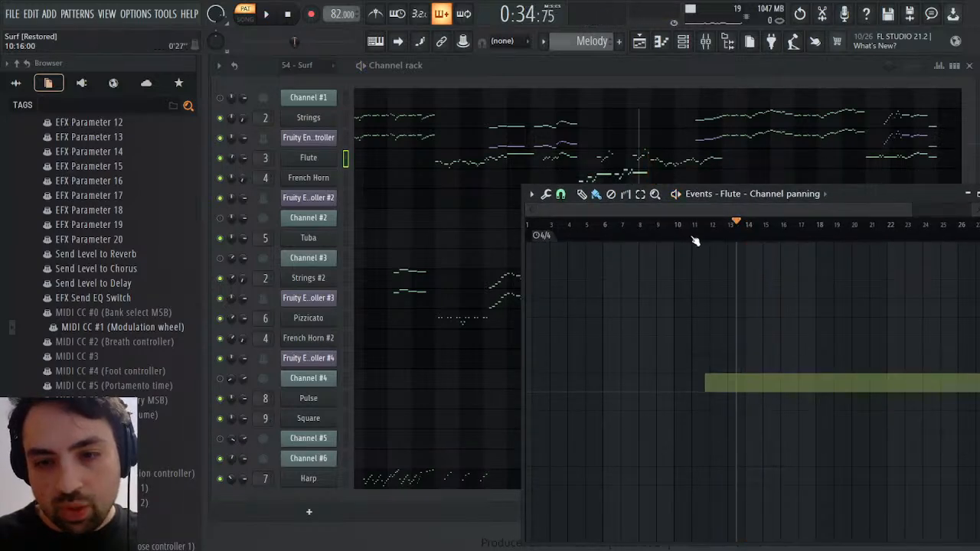
pyautogui.press('space')
pyautogui.press('p')
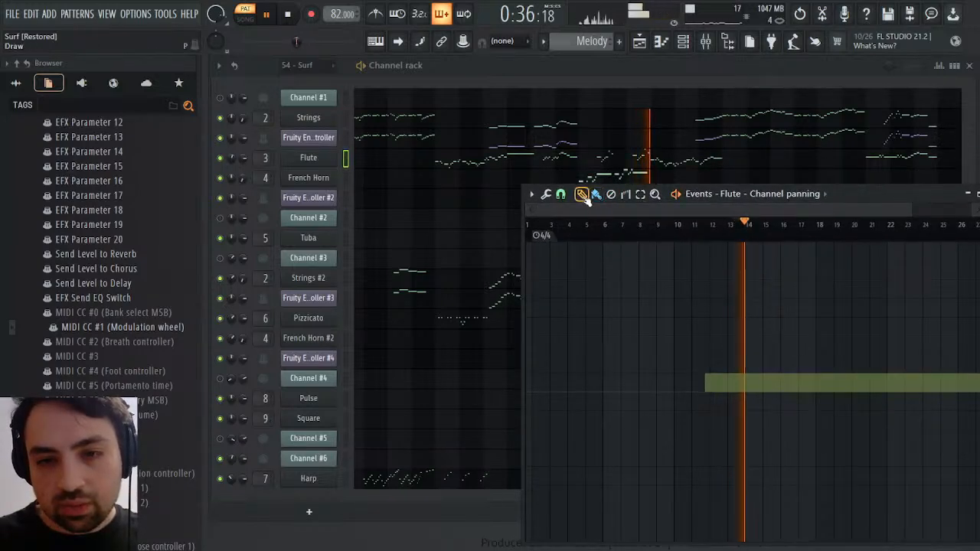
pyautogui.press('space')
pyautogui.click(749, 393)
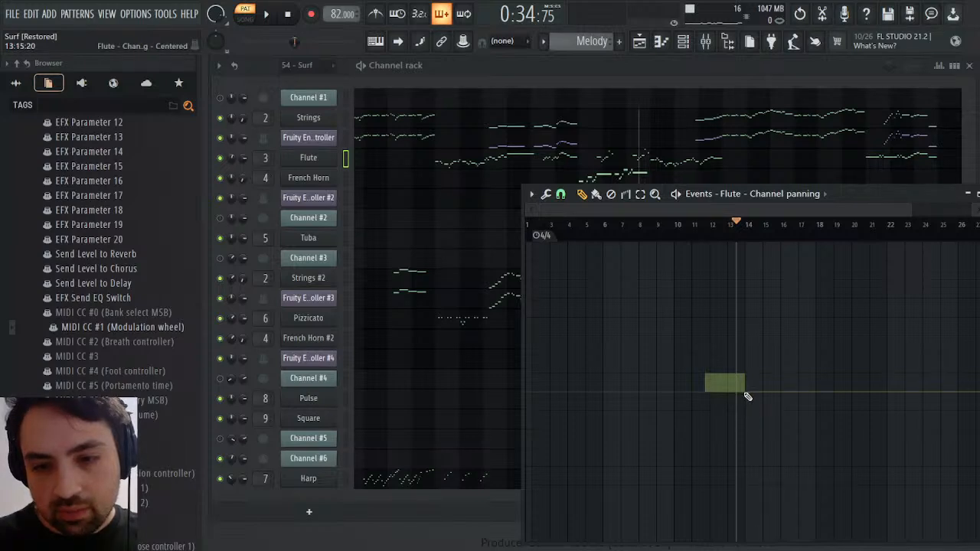
# Play Melody from bar 13 to hear the Flute's panning return to center, and close the panning event editor
pyautogui.press('space')
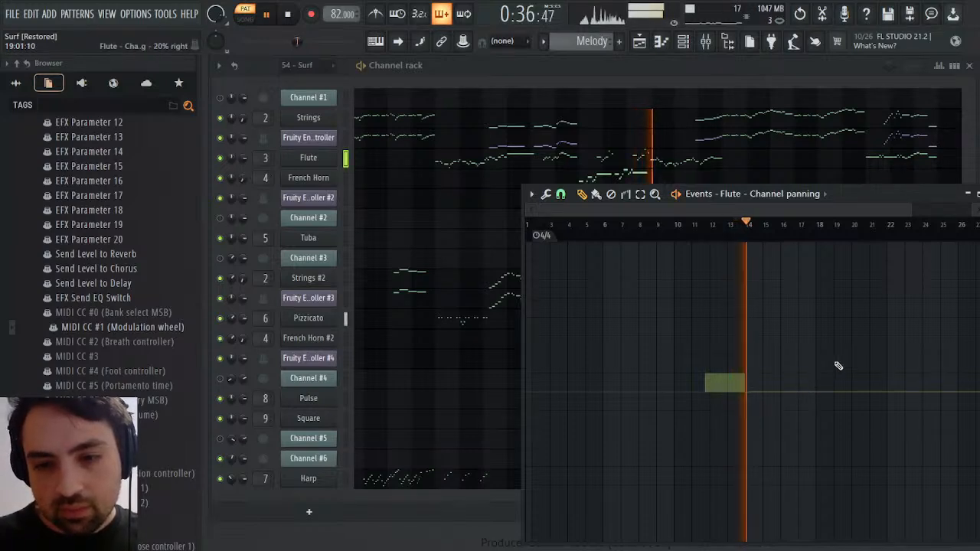
pyautogui.click(978, 194)
pyautogui.press('space')
pyautogui.press('space')
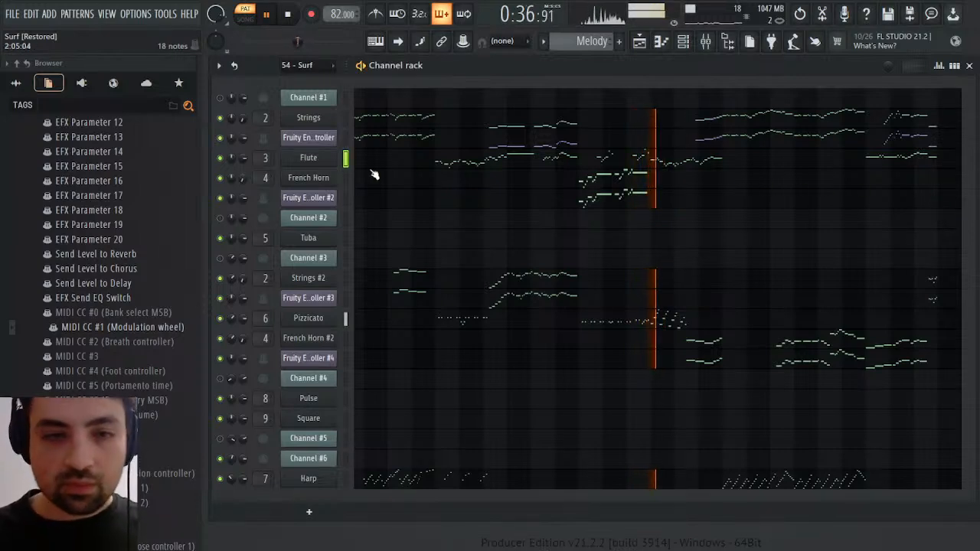
# Set the Flute's filter cutoff to 63 in its Sound Canvas tone editor and replay the passage from bar 13
pyautogui.click(308, 157)
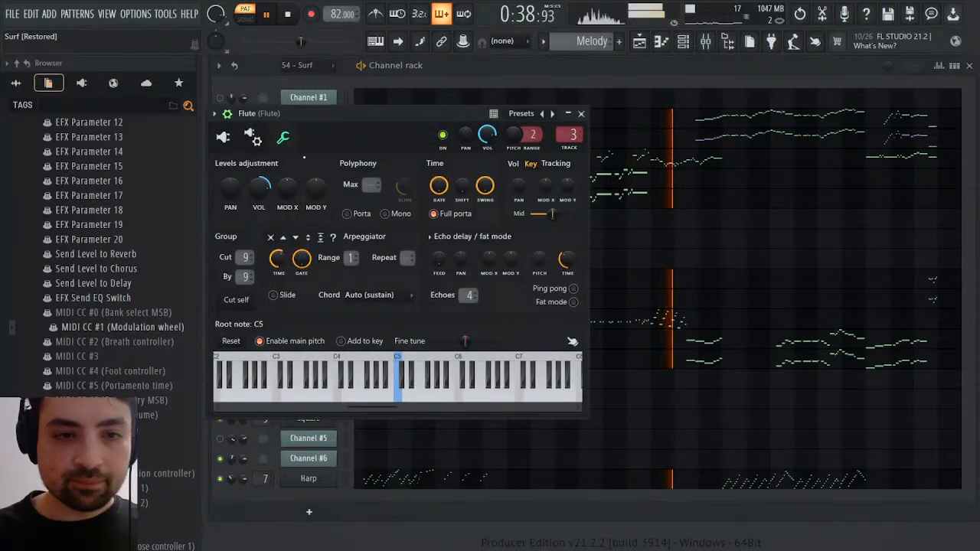
pyautogui.press('space')
pyautogui.press('space')
pyautogui.click(222, 138)
pyautogui.press('space')
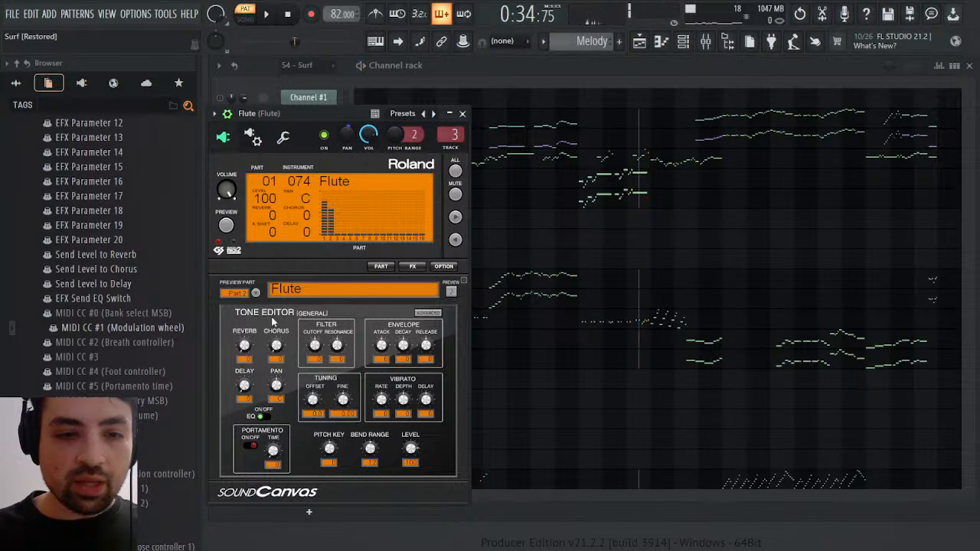
pyautogui.moveTo(317, 355); pyautogui.dragTo(325, 338)
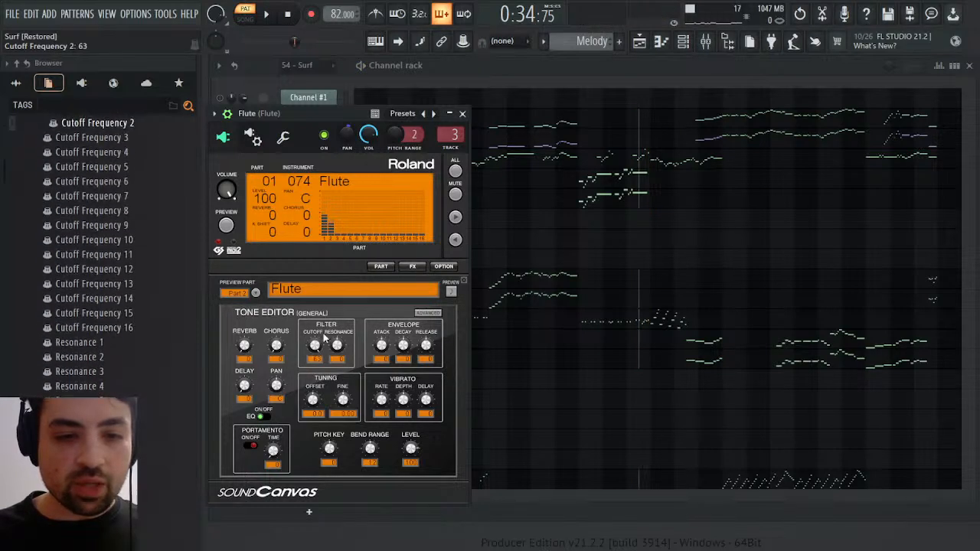
pyautogui.press('space')
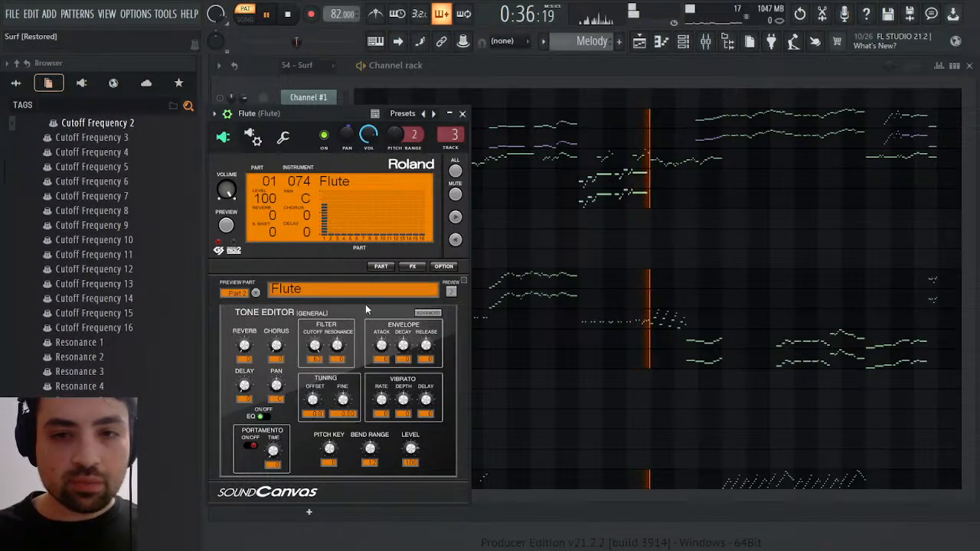
pyautogui.press('space')
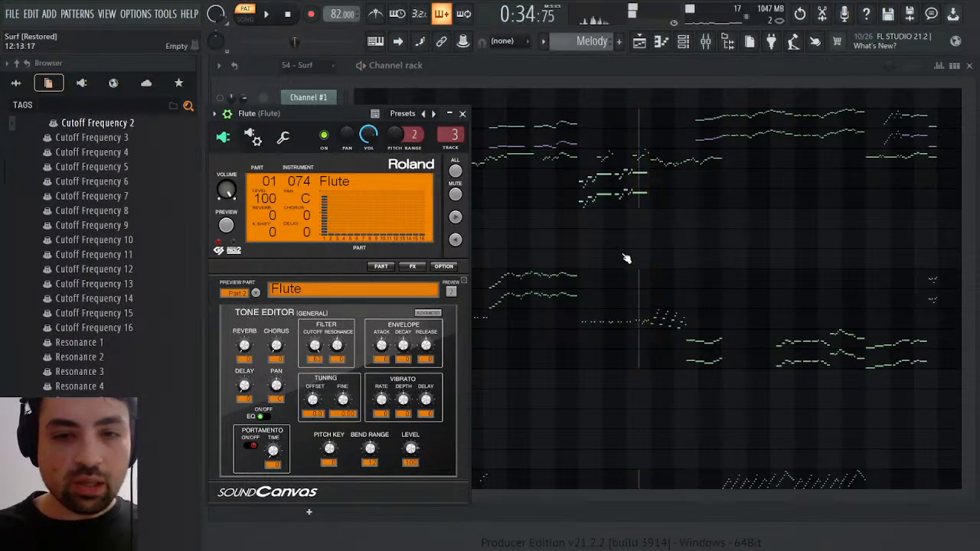
# Play on from bar 13 while checking the Flute's piano roll and the mixer levels, closing the Flute and mixer windows
pyautogui.click(646, 164)
pyautogui.press('space')
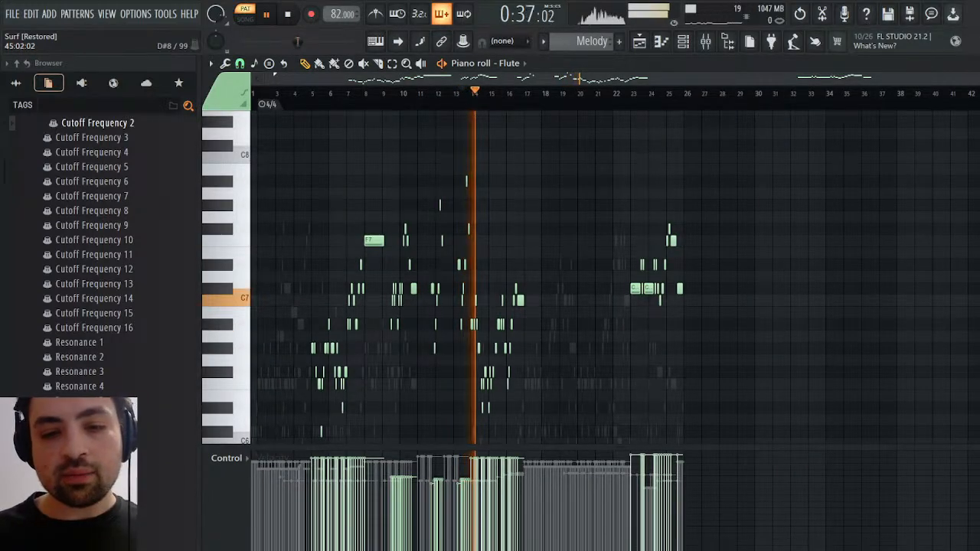
pyautogui.click(971, 63)
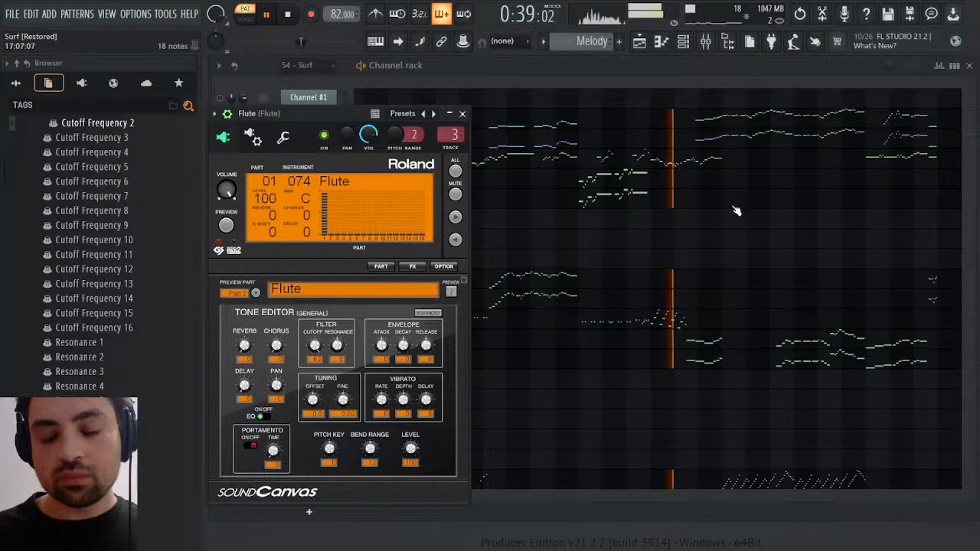
pyautogui.click(462, 114)
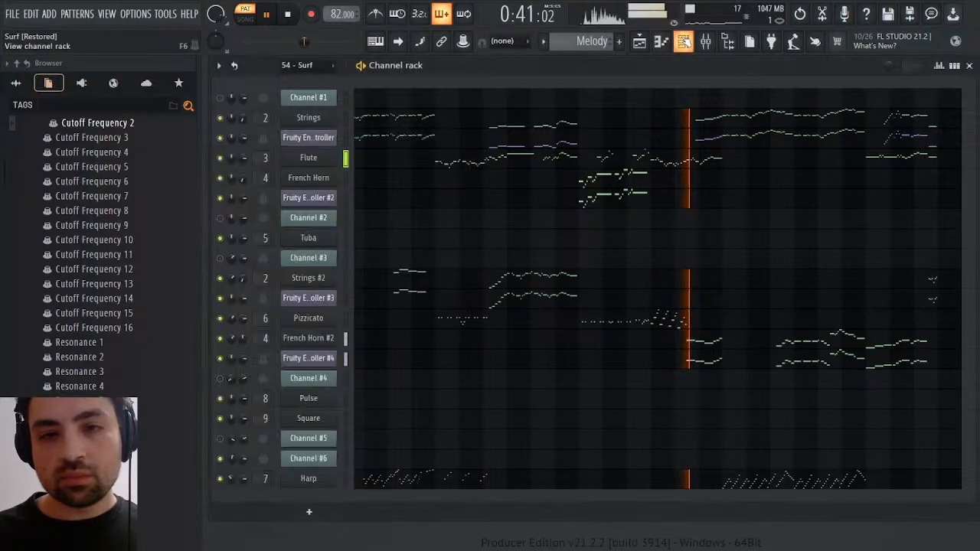
pyautogui.click(706, 43)
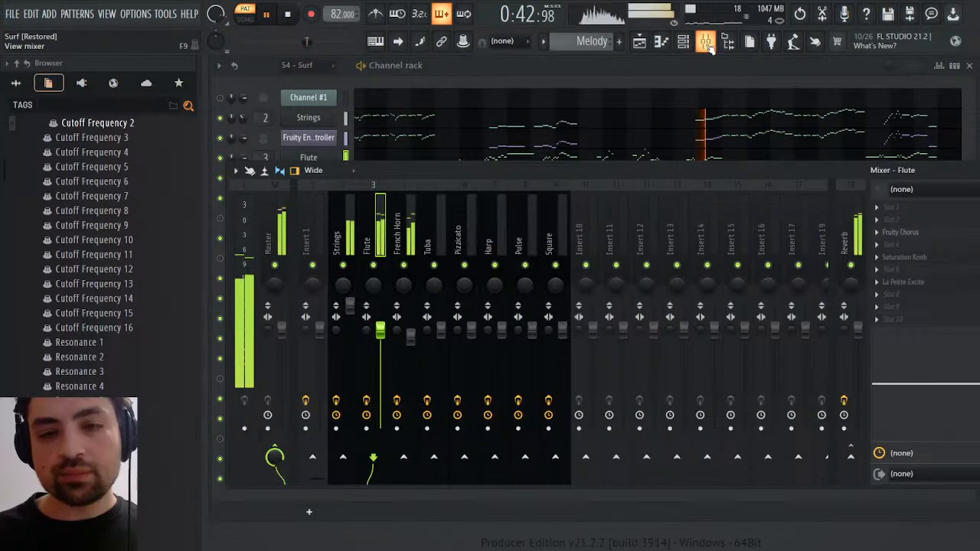
pyautogui.press('space')
pyautogui.click(706, 43)
# Place the Melody, Synths and Bass patterns at bar 1 of the playlist on Tracks 1, 2 and 3 respectively
pyautogui.click(640, 42)
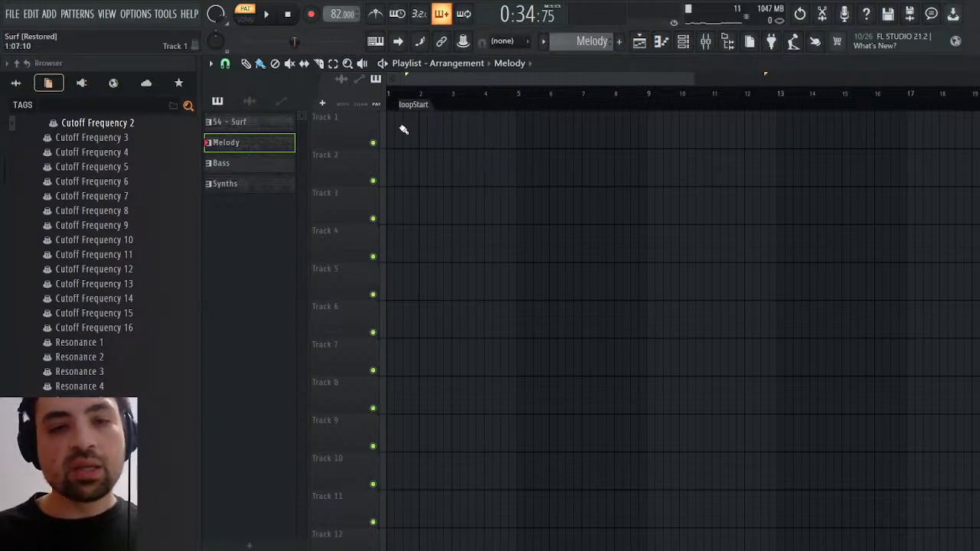
pyautogui.moveTo(536, 67); pyautogui.dragTo(393, 145)
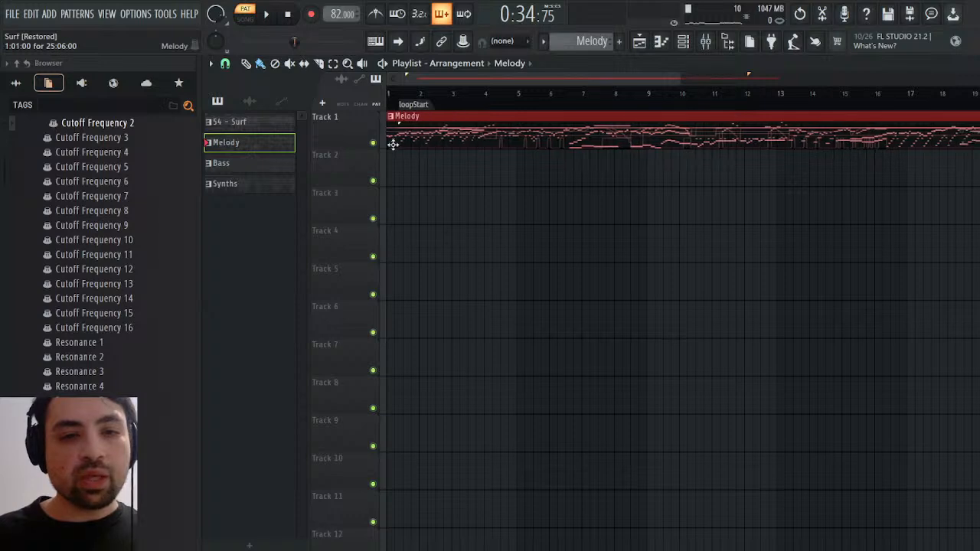
pyautogui.click(523, 112)
pyautogui.click(467, 207)
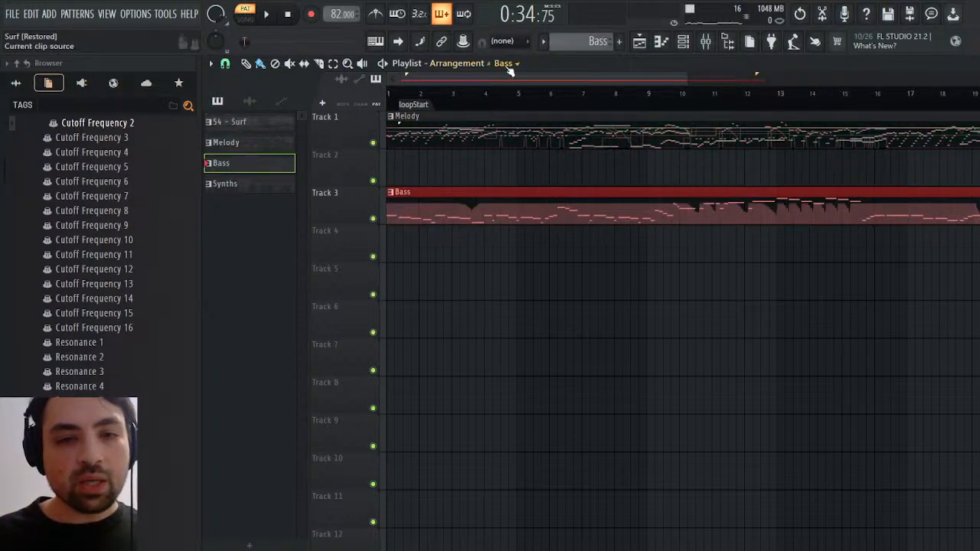
pyautogui.click(523, 129)
pyautogui.moveTo(440, 165); pyautogui.dragTo(391, 169)
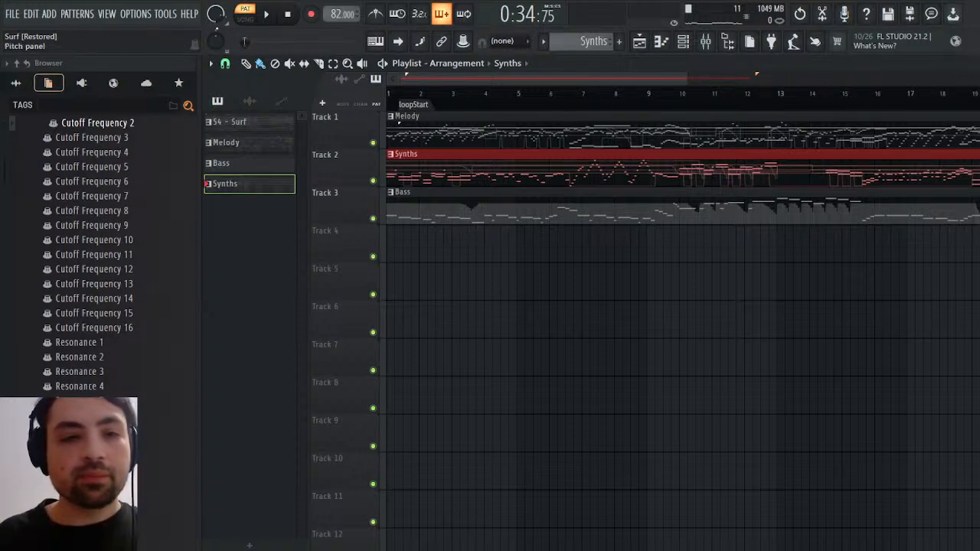
# Switch playback to song mode and play the arrangement from the start with the mixer open
pyautogui.click(252, 18)
pyautogui.press('space')
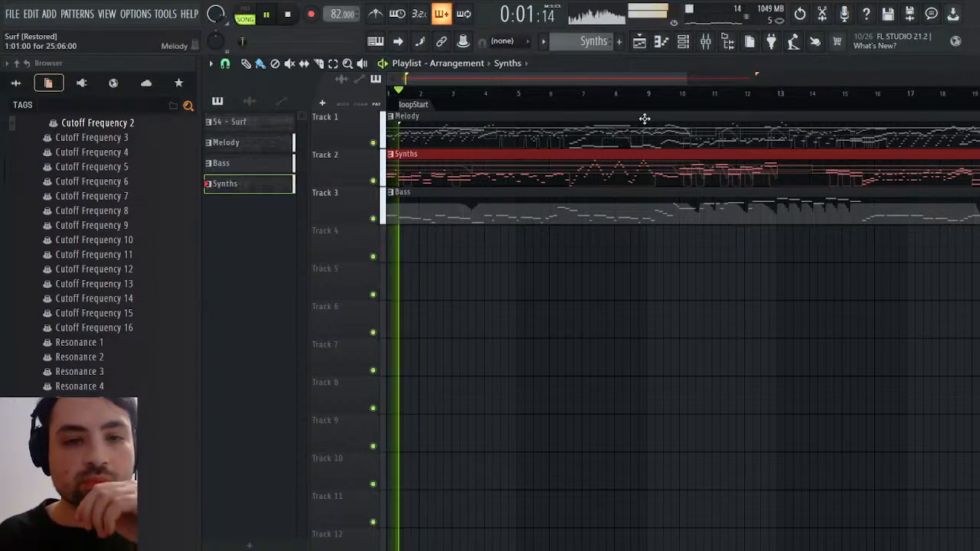
pyautogui.click(288, 21)
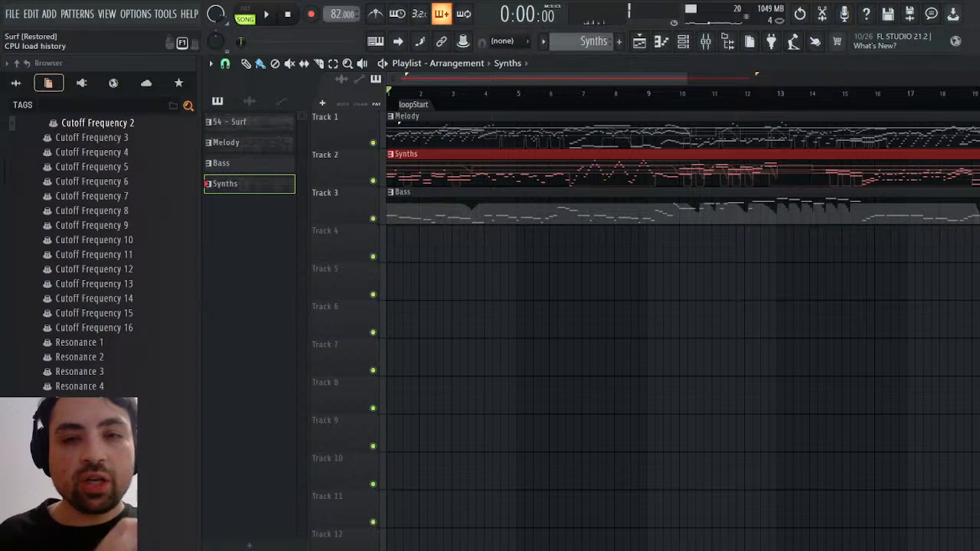
pyautogui.click(706, 40)
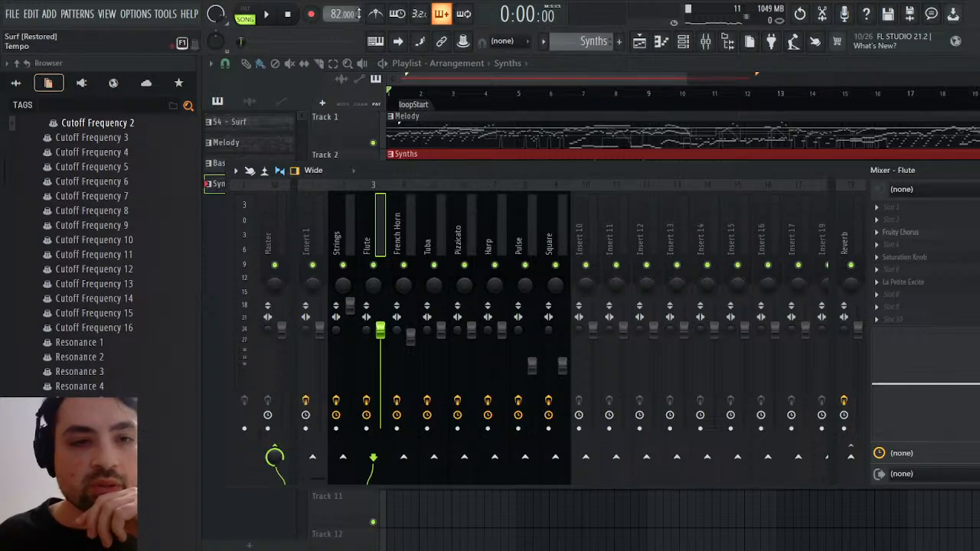
pyautogui.press('space')
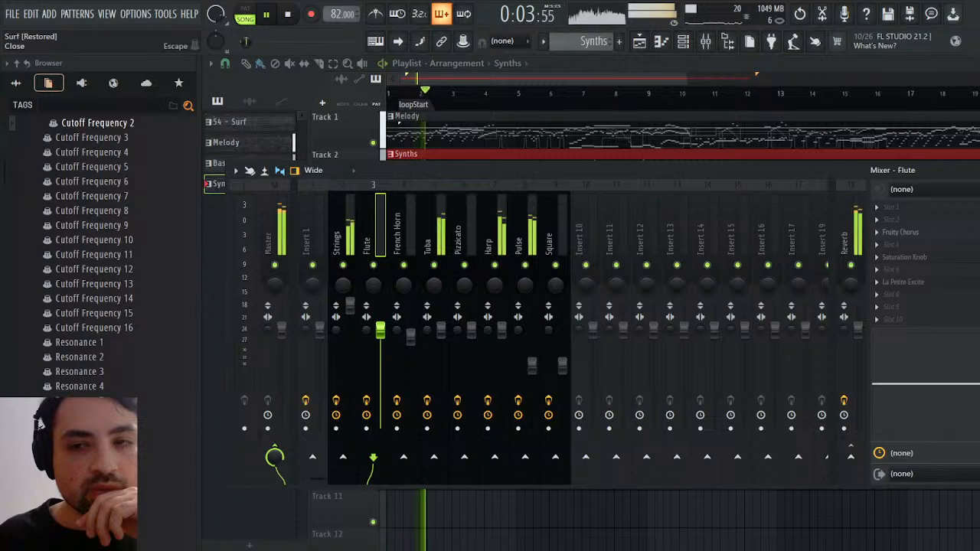
# Close the mixer and playlist, select the Synths pattern, and open the Pulse channel's piano roll on its first bars
pyautogui.click(978, 171)
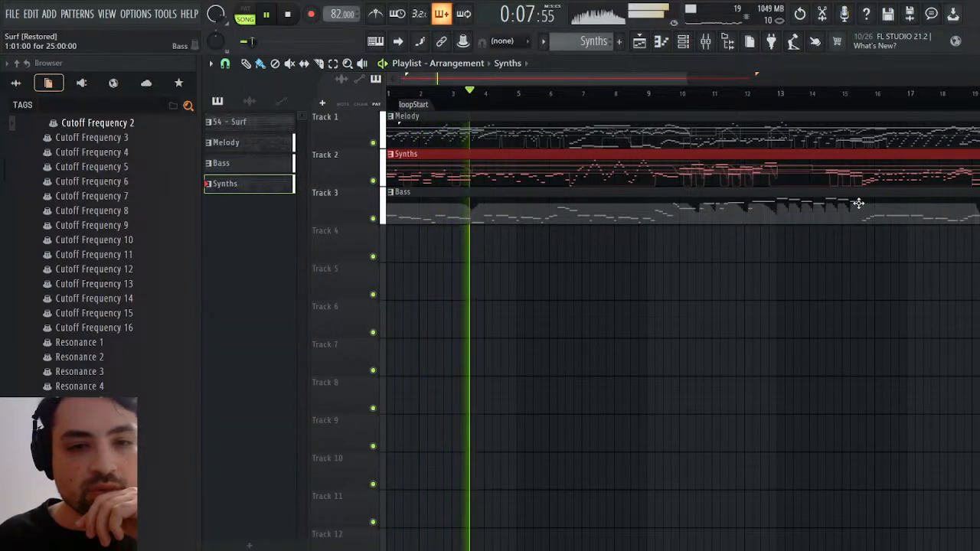
pyautogui.click(449, 208)
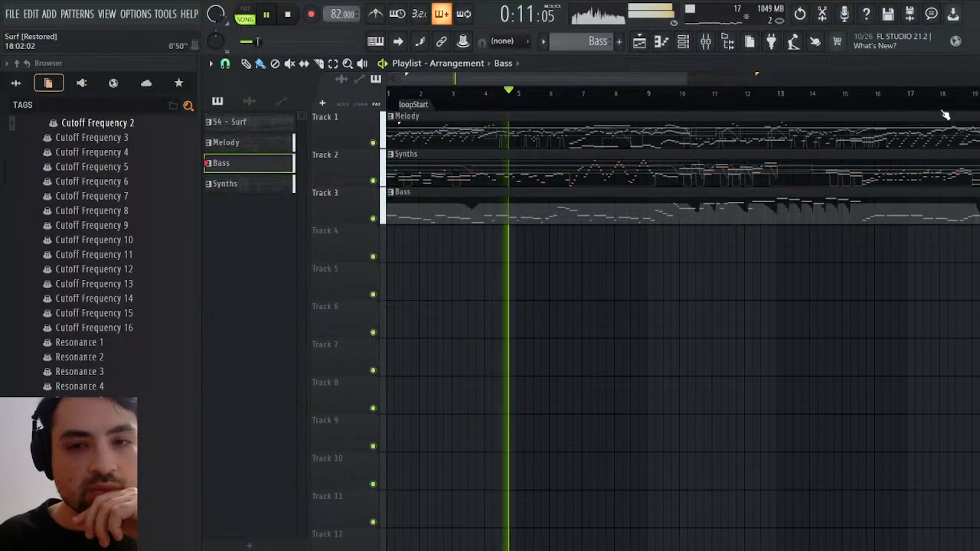
pyautogui.click(436, 173)
pyautogui.click(974, 63)
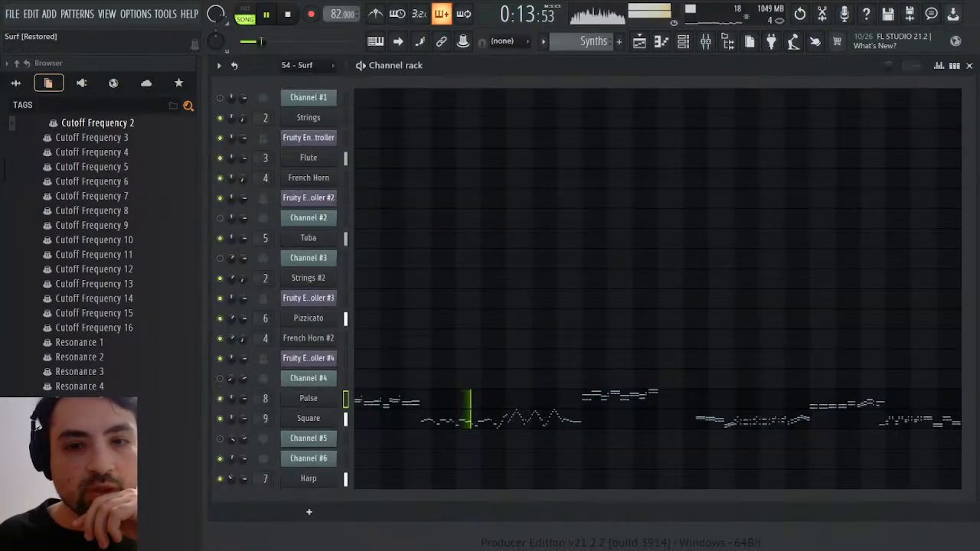
pyautogui.click(371, 406)
pyautogui.scroll(-5, 420, 393)
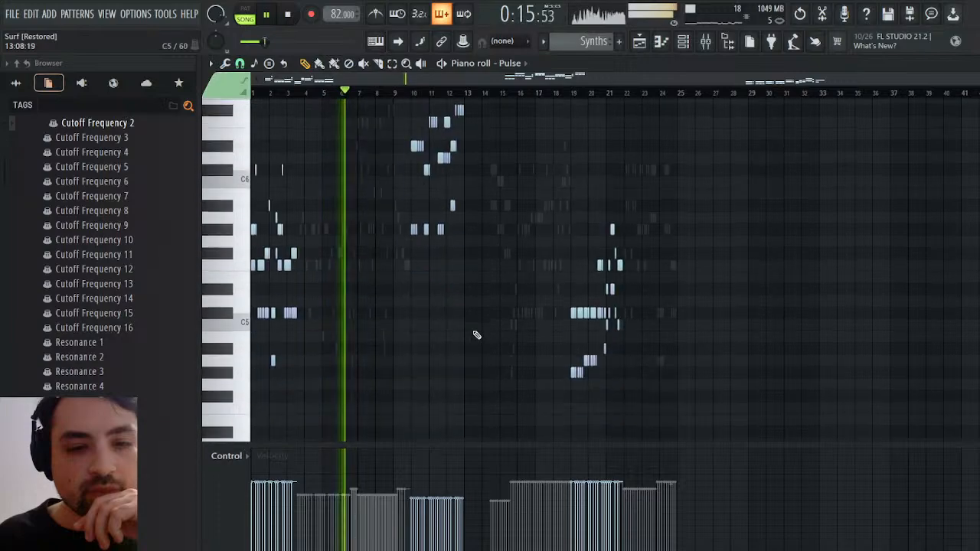
pyautogui.moveTo(976, 78); pyautogui.dragTo(367, 79)
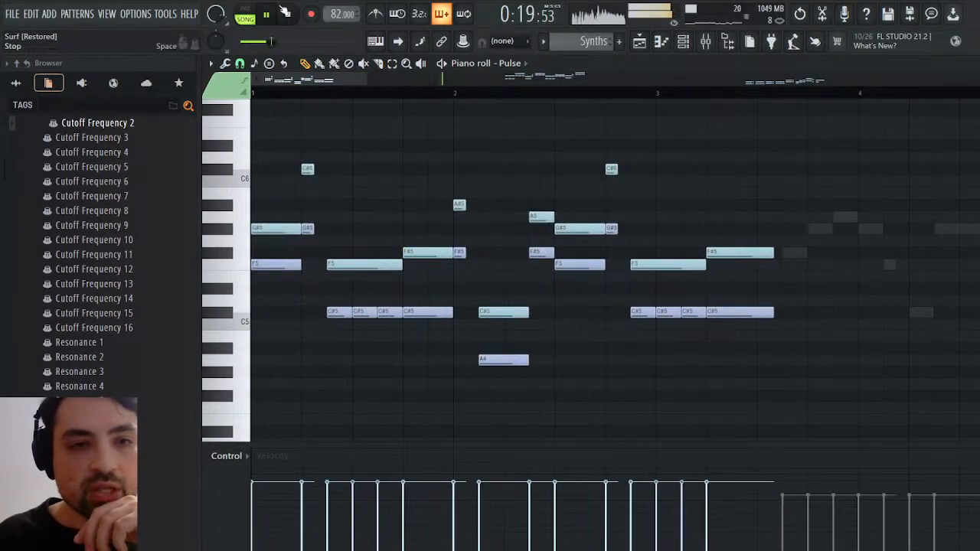
# Restart playback from bar 1 to hear the Synths pattern alone in pattern mode and the full arrangement in song mode
pyautogui.press('space')
pyautogui.click(268, 14)
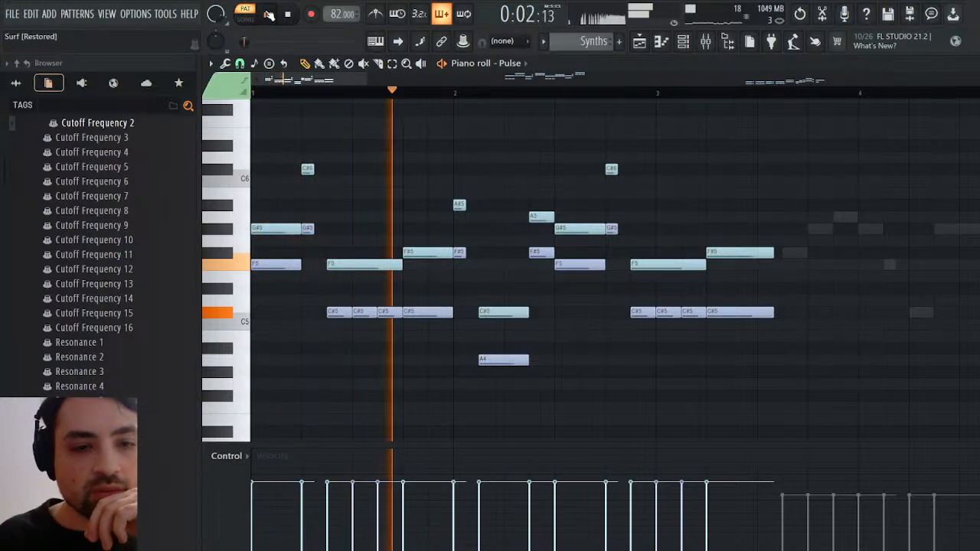
pyautogui.click(245, 16)
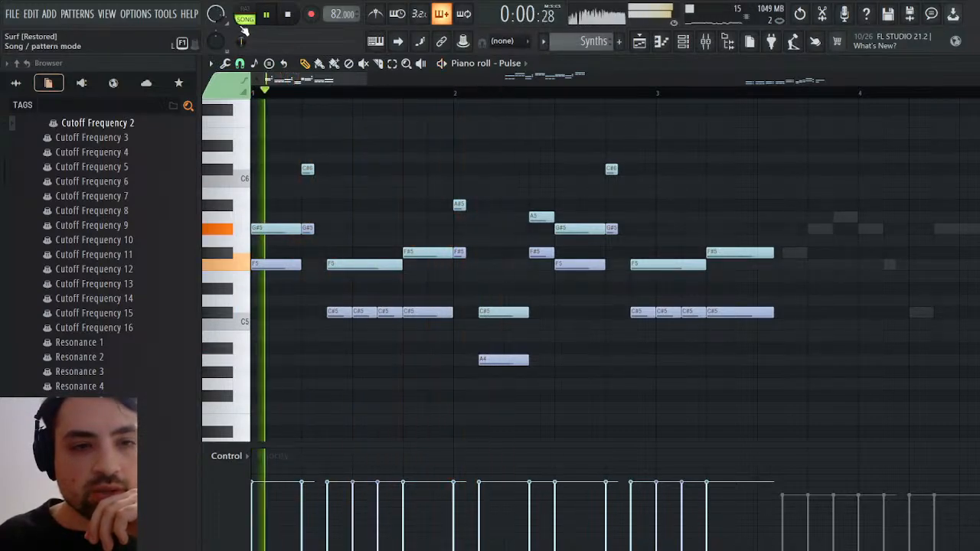
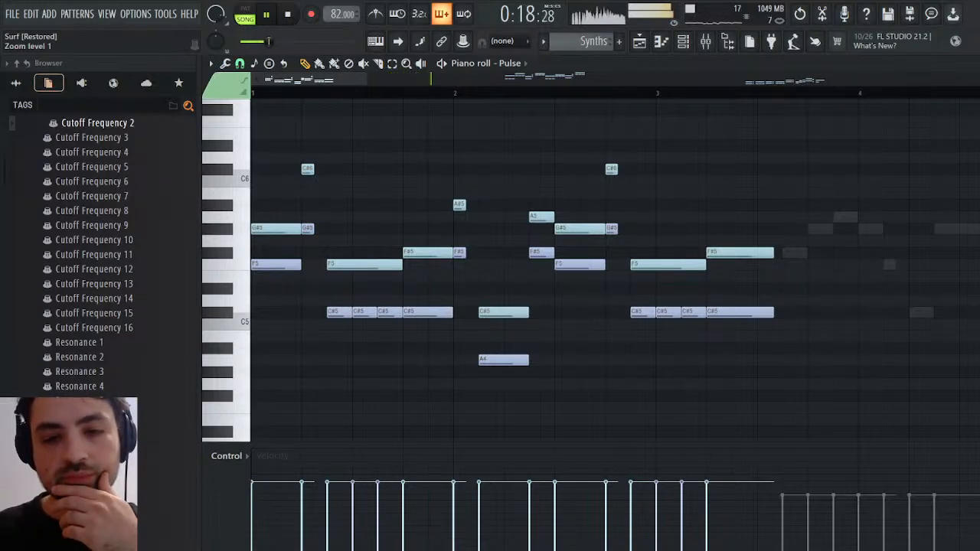
# View the rest of the Pulse notes, close the piano roll and open the mixer
pyautogui.moveTo(365, 82); pyautogui.dragTo(746, 82)
pyautogui.click(970, 64)
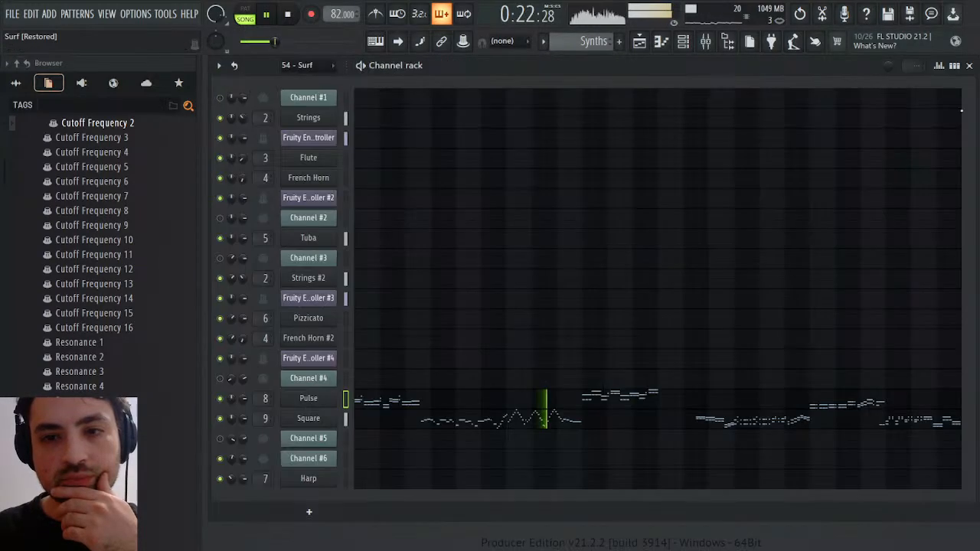
pyautogui.click(709, 41)
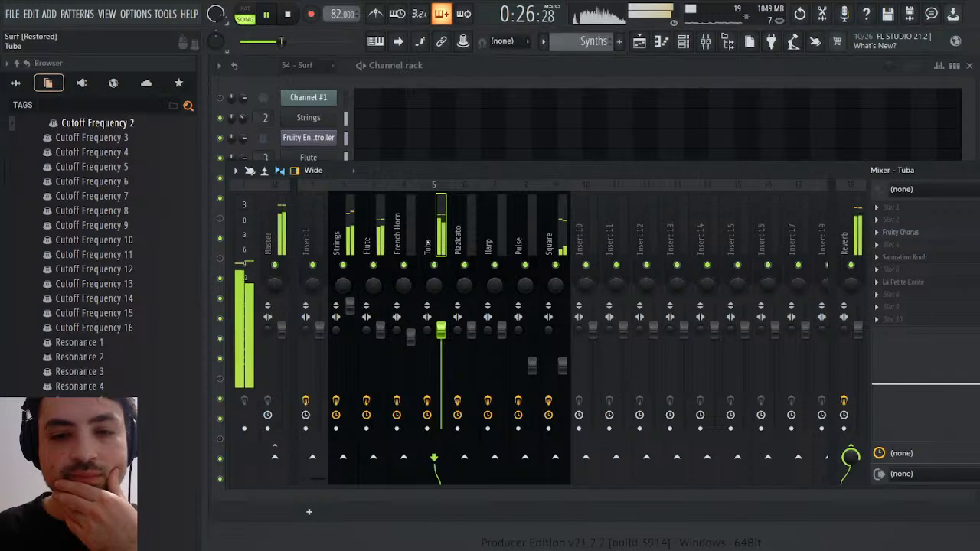
# Check the French Horn, Flute, Pizzicato, Harp and Strings mixer tracks while the song plays
pyautogui.click(400, 236)
pyautogui.click(370, 235)
pyautogui.click(464, 230)
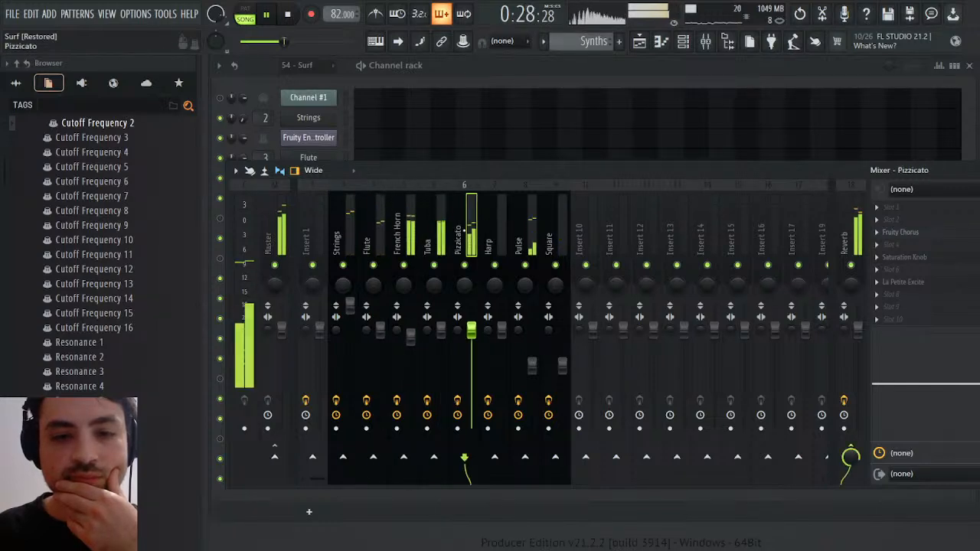
pyautogui.click(501, 230)
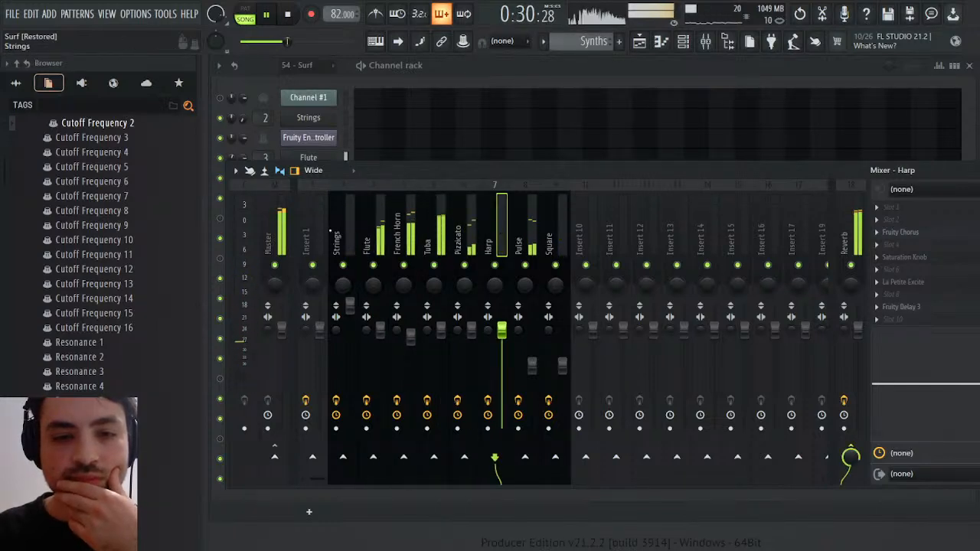
pyautogui.click(349, 236)
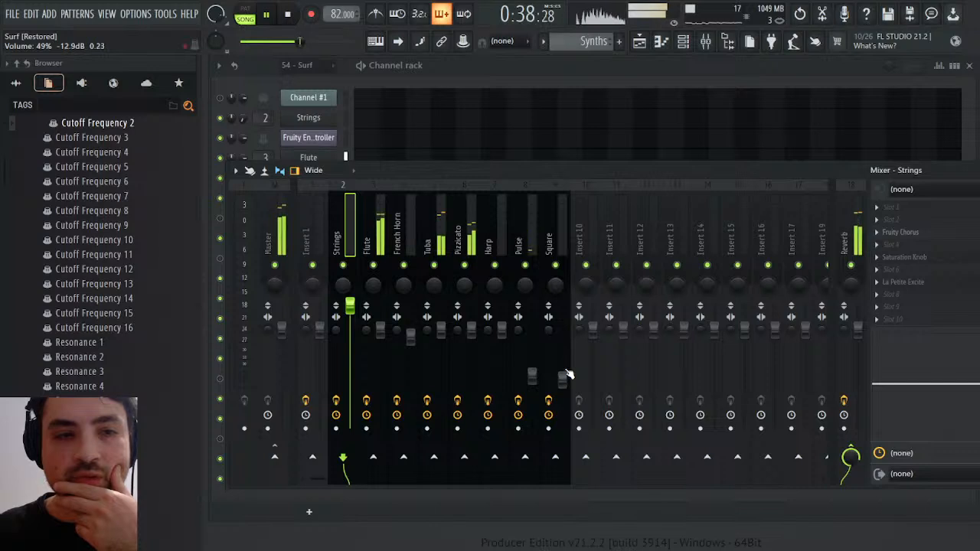
# Open Maximus on the Master track and solo its LOW band
pyautogui.click(285, 245)
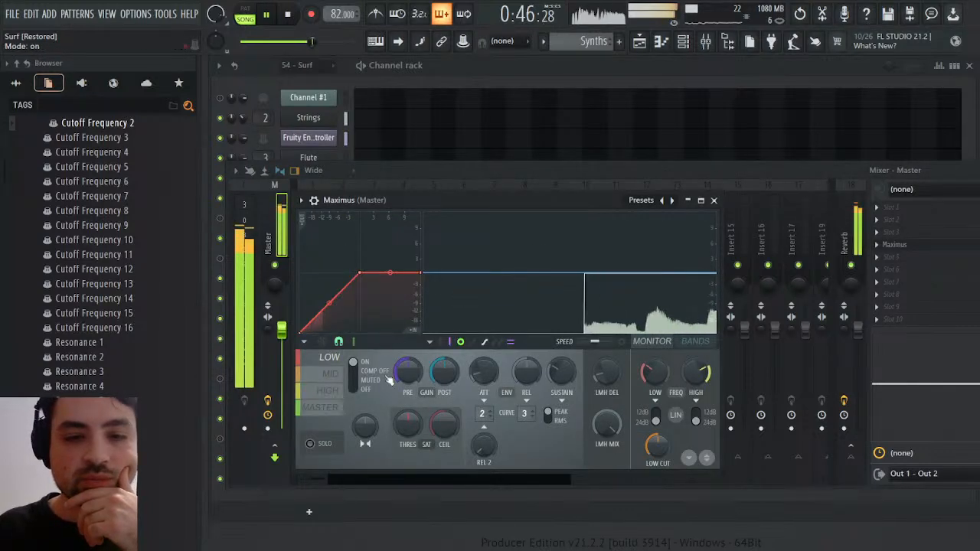
pyautogui.click(310, 444)
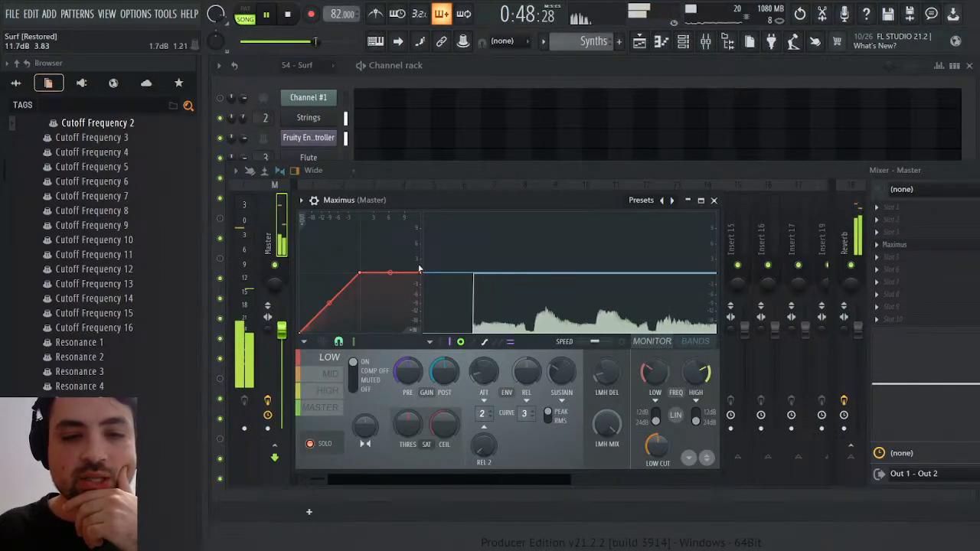
# Try lowering the LOW band's compression curve with an extra knee point, and return its ceiling to 0 dB
pyautogui.moveTo(423, 271); pyautogui.dragTo(425, 293)
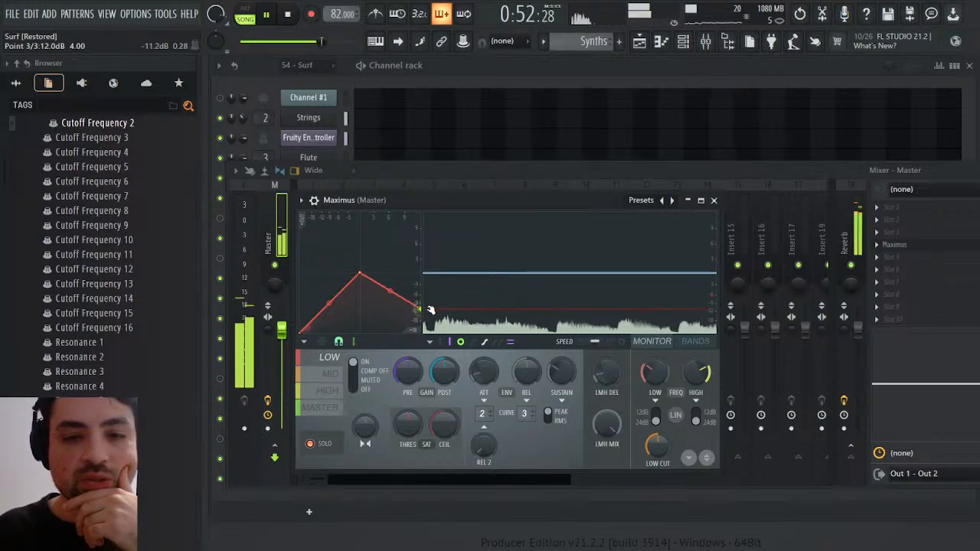
pyautogui.moveTo(433, 296); pyautogui.dragTo(429, 308)
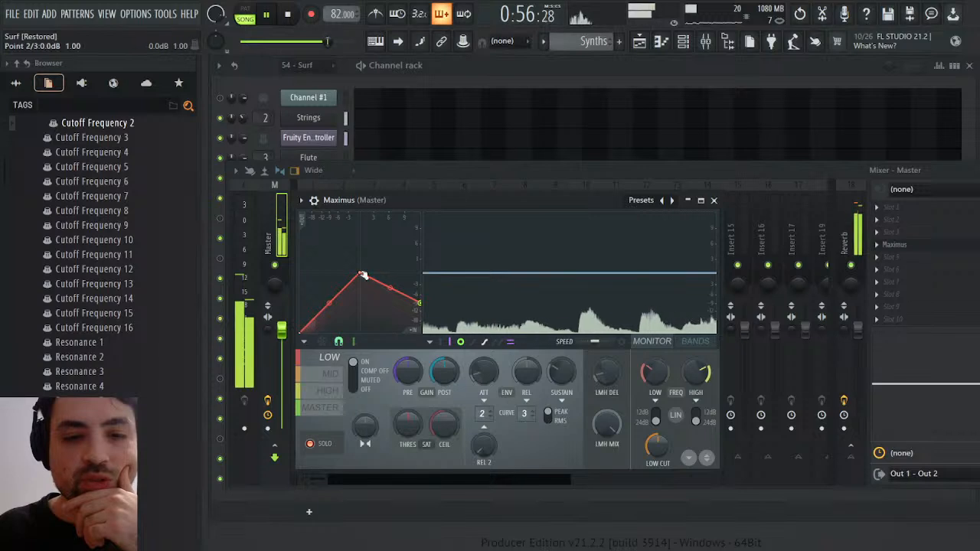
pyautogui.moveTo(363, 276); pyautogui.dragTo(361, 305)
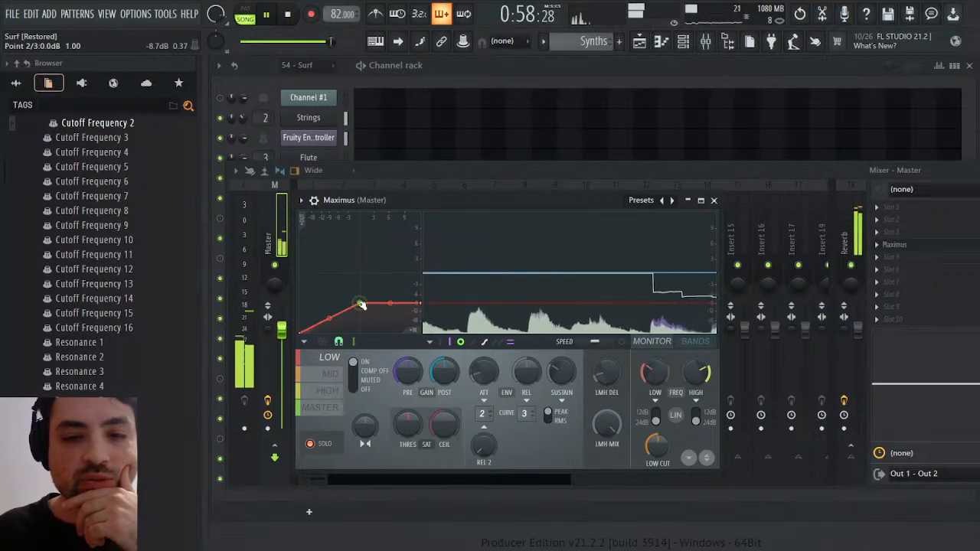
pyautogui.rightClick(330, 309)
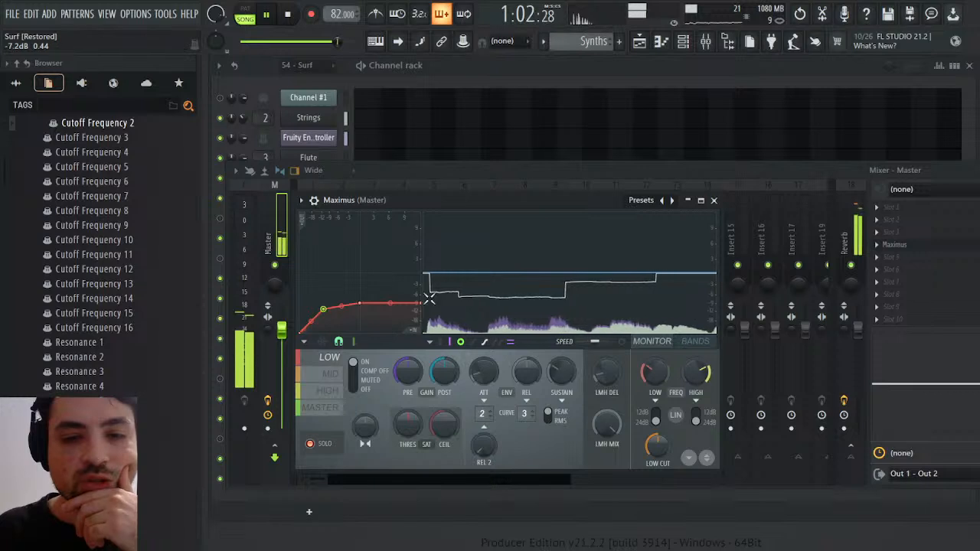
pyautogui.moveTo(423, 298); pyautogui.dragTo(418, 274)
pyautogui.moveTo(359, 303); pyautogui.dragTo(360, 281)
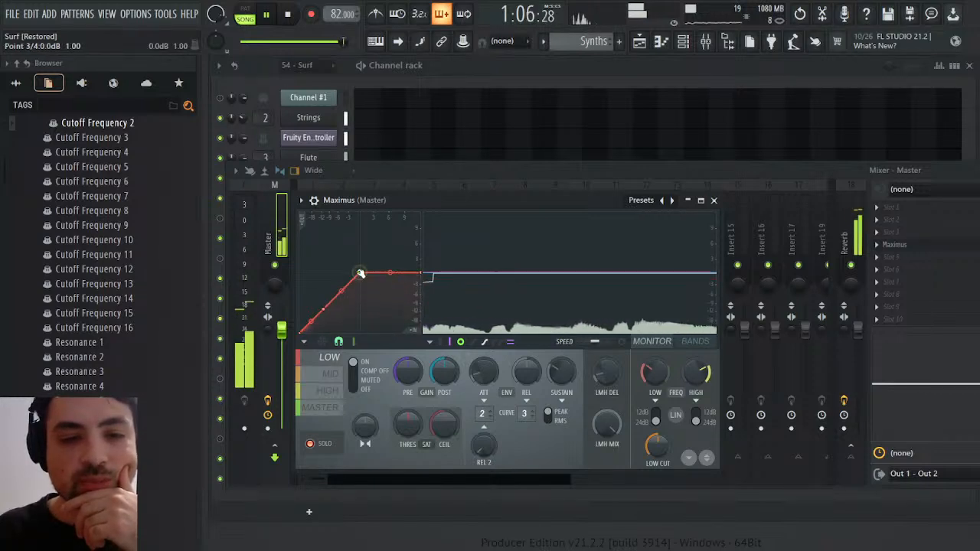
# Shape the MID band's compression curve to level off at -3.0 dB, with a knee point at -4.7 dB
pyautogui.click(329, 374)
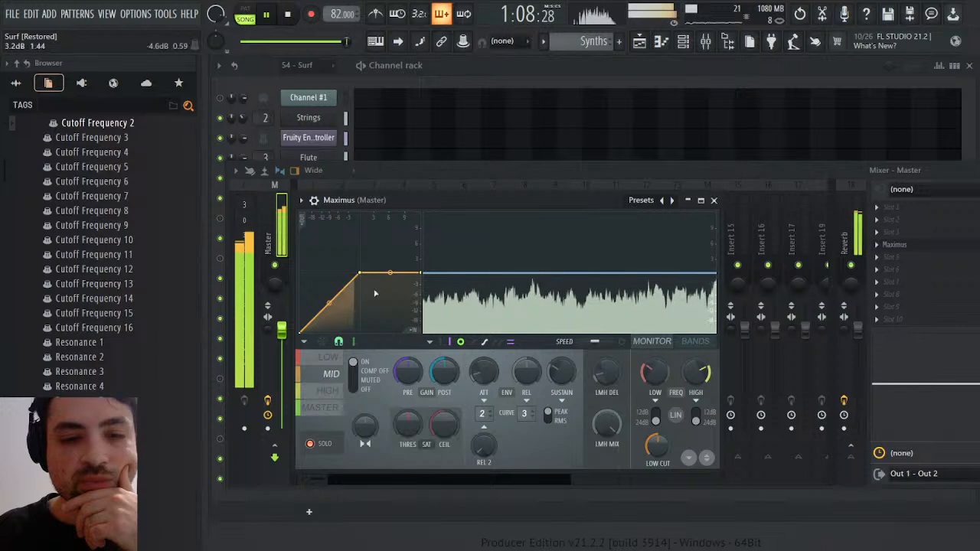
pyautogui.moveTo(416, 272); pyautogui.dragTo(419, 285)
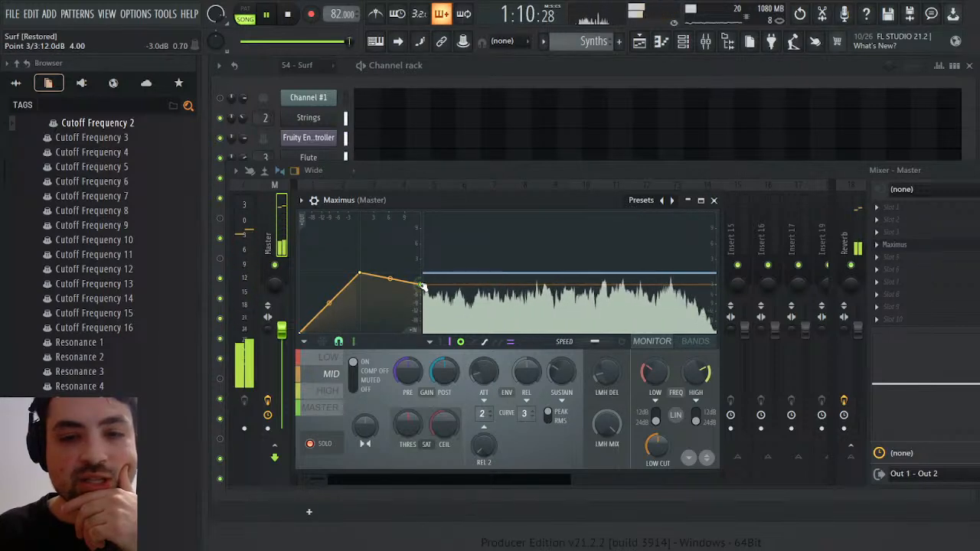
pyautogui.moveTo(359, 273); pyautogui.dragTo(345, 293)
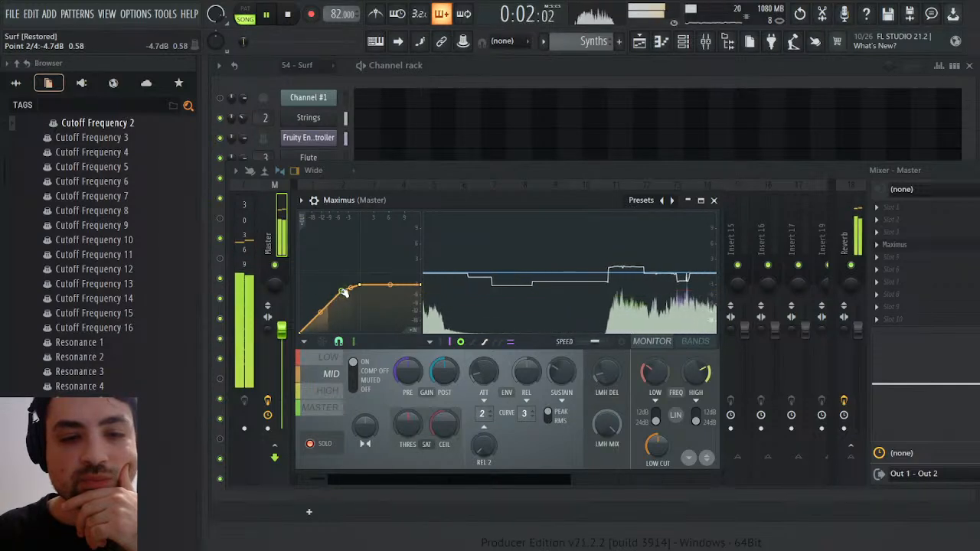
# Lower and flatten the top of the HIGH band's compression curve and add a softer knee point below it
pyautogui.click(342, 391)
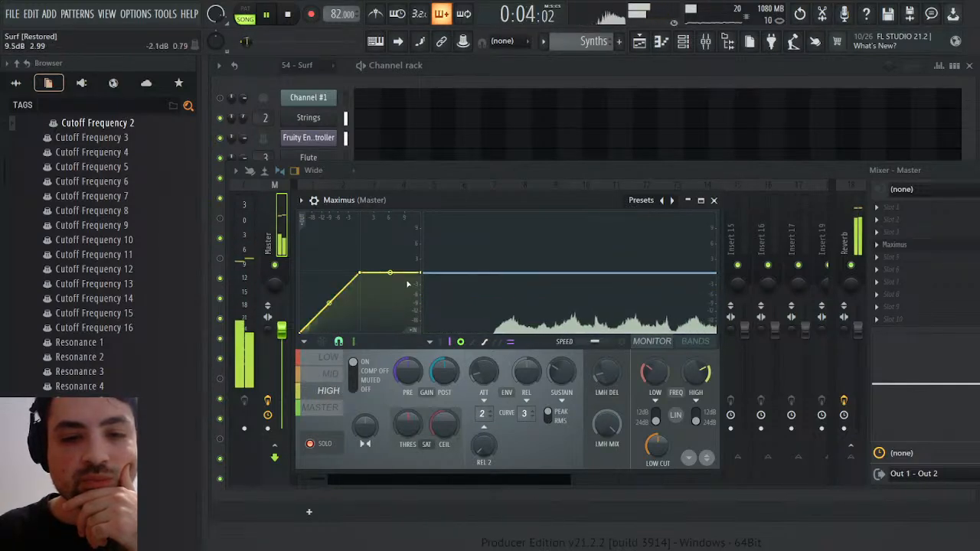
pyautogui.moveTo(421, 272); pyautogui.dragTo(419, 306)
pyautogui.moveTo(358, 281); pyautogui.dragTo(325, 310)
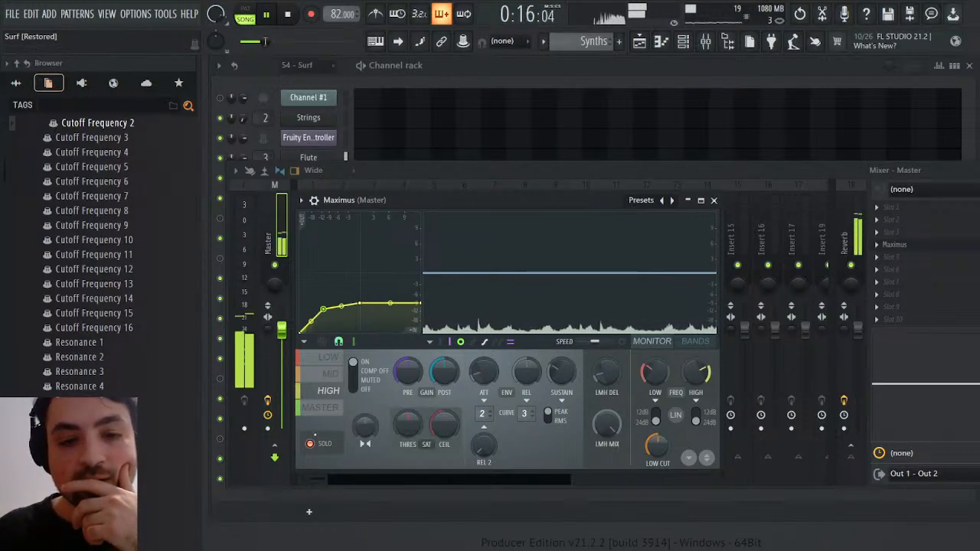
# Turn off the band solo in Maximus, check the MASTER and HIGH curves, and close the plugin
pyautogui.click(310, 444)
pyautogui.click(325, 407)
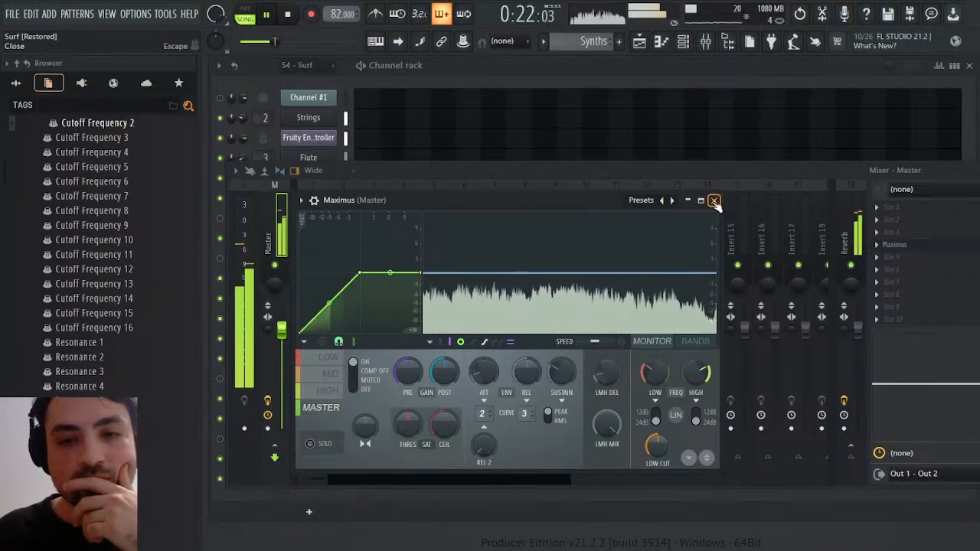
pyautogui.click(331, 398)
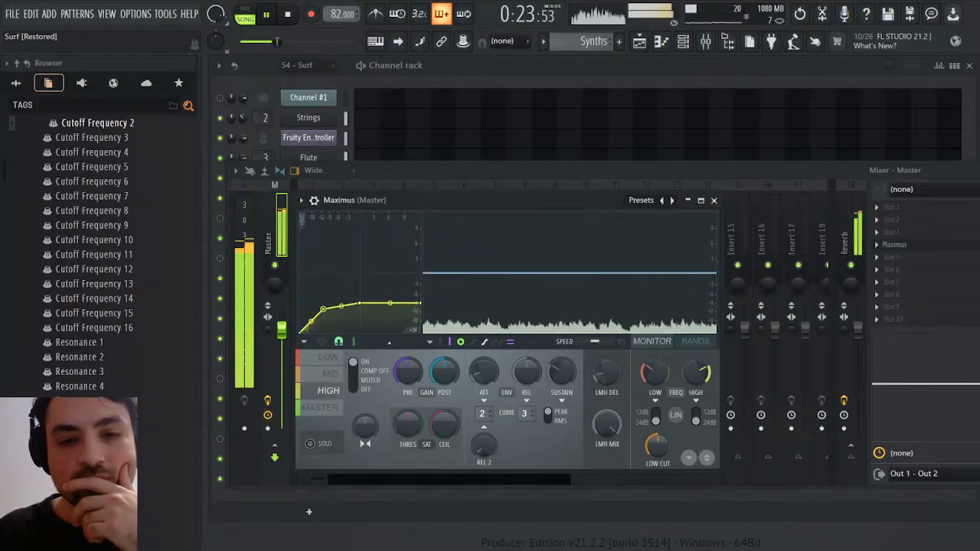
pyautogui.click(714, 200)
# Boost the high-shelf EQ on the Flute at 6.7 kHz and the Strings at 5.9 kHz, and restart the song
pyautogui.click(371, 253)
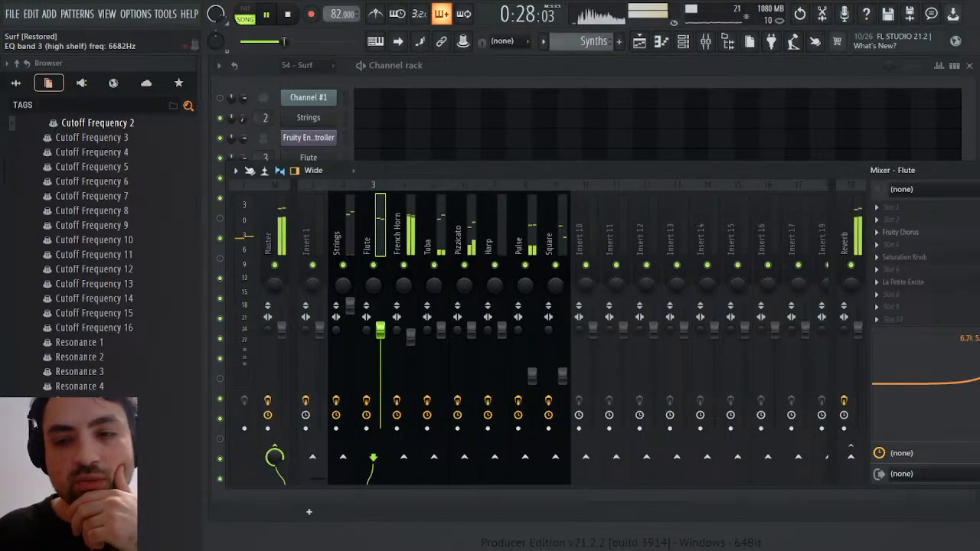
pyautogui.click(354, 265)
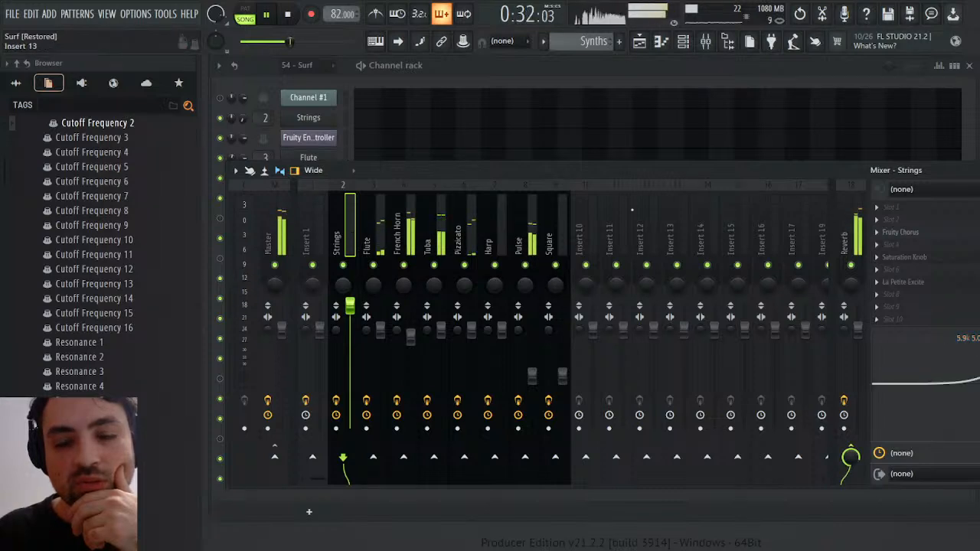
pyautogui.click(288, 15)
pyautogui.click(271, 14)
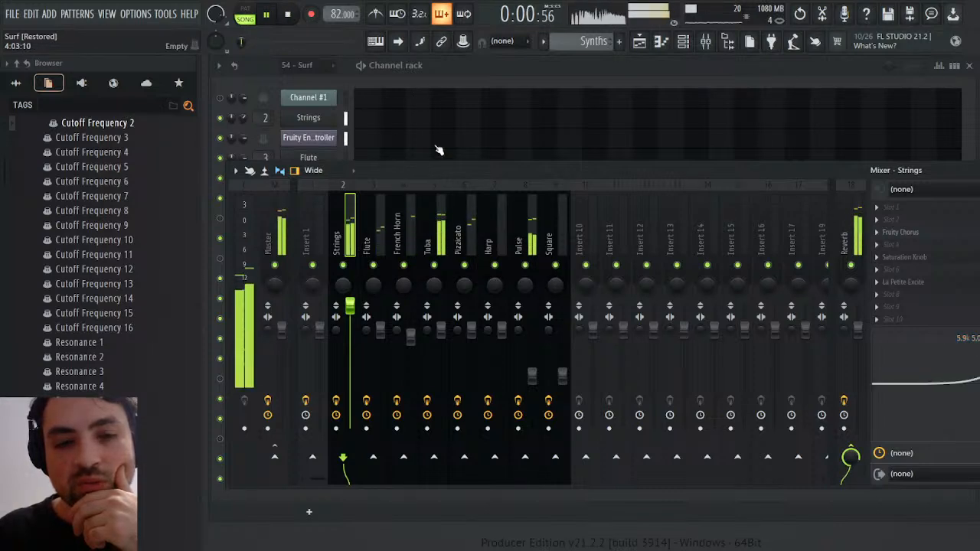
# Boost the low end of the Tuba track's EQ by 3.0 dB at 512 Hz
pyautogui.click(441, 329)
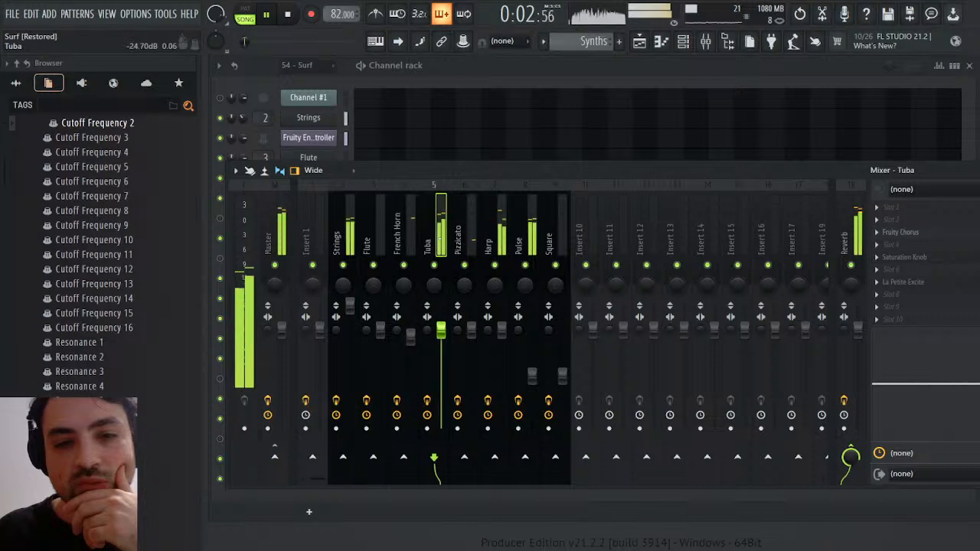
pyautogui.moveTo(896, 381); pyautogui.dragTo(936, 375)
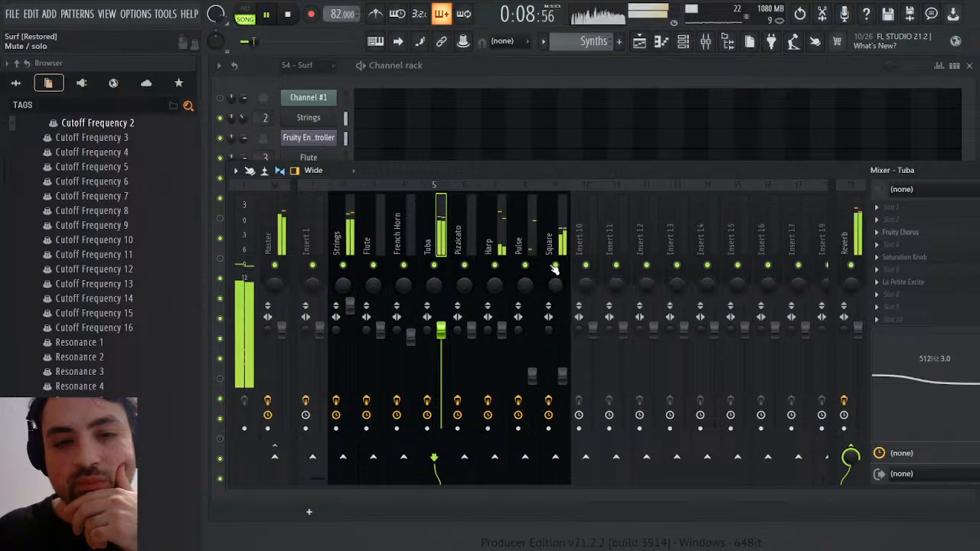
pyautogui.moveTo(509, 169); pyautogui.dragTo(483, 167)
# Boost the Pizzicato track's high shelf by 5.8 dB at 5.6 kHz and raise its volume to 114%
pyautogui.click(446, 230)
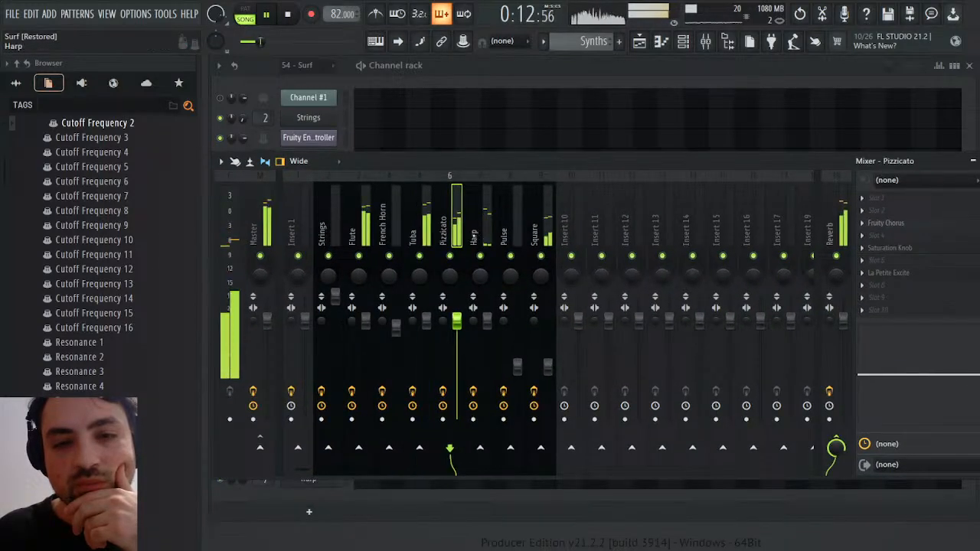
pyautogui.moveTo(963, 374); pyautogui.dragTo(957, 357)
pyautogui.scroll(3, 458, 324)
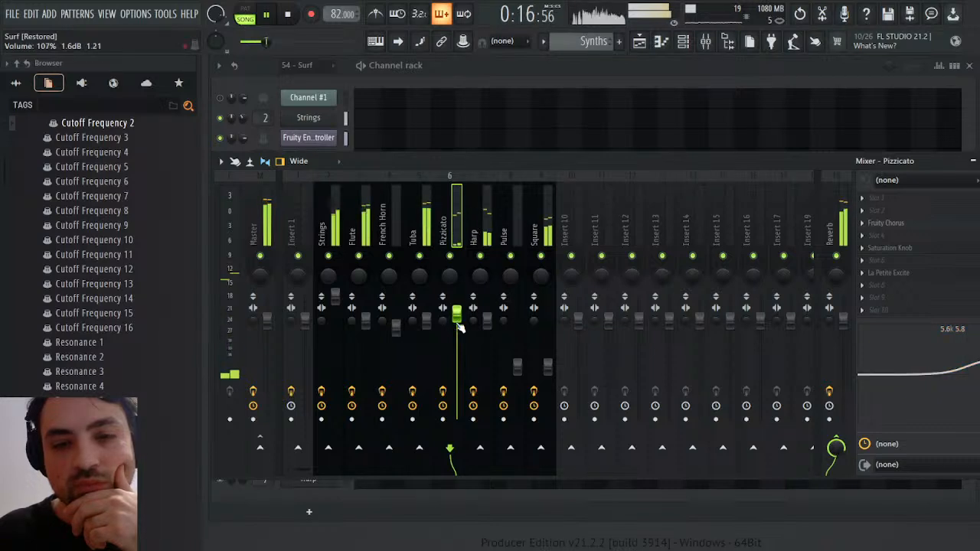
pyautogui.scroll(2, 458, 324)
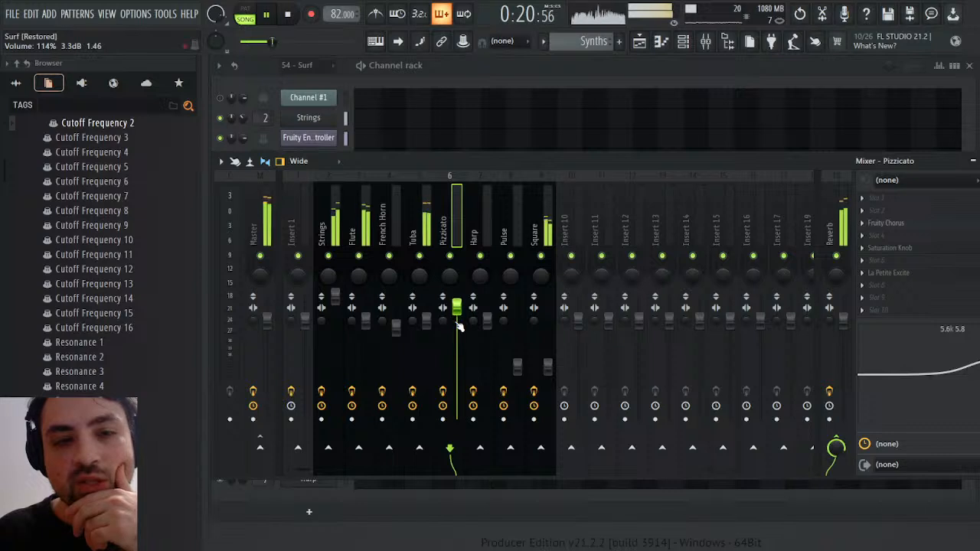
# Boost the Harp's high shelf by 5.0 dB at 4.8 kHz and set the Pizzicato's to 7.0 dB at 4.4 kHz
pyautogui.click(483, 230)
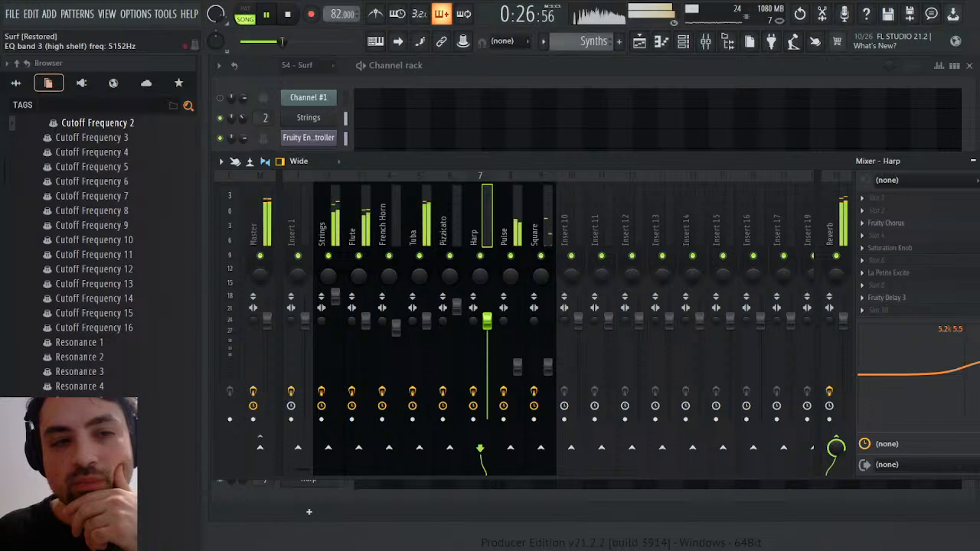
pyautogui.moveTo(979, 363); pyautogui.dragTo(975, 365)
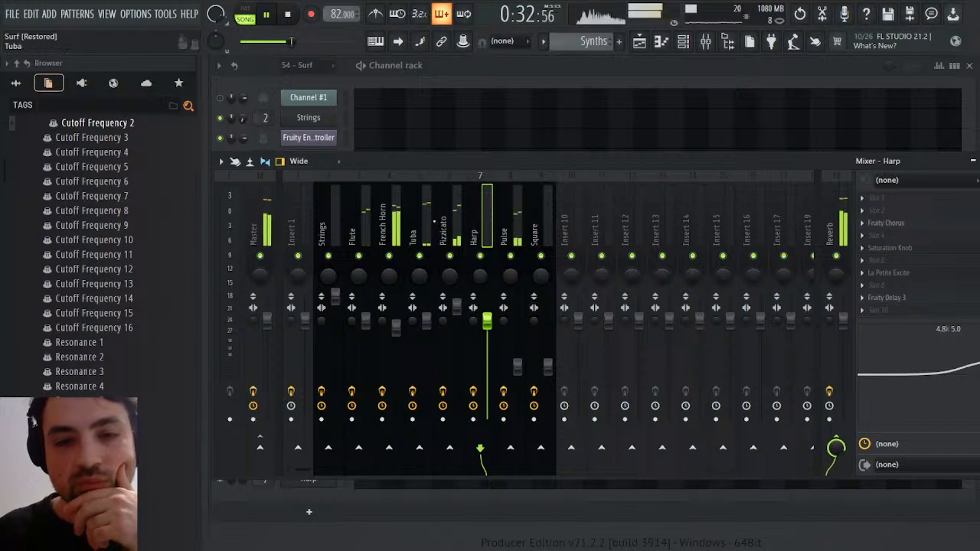
pyautogui.click(463, 216)
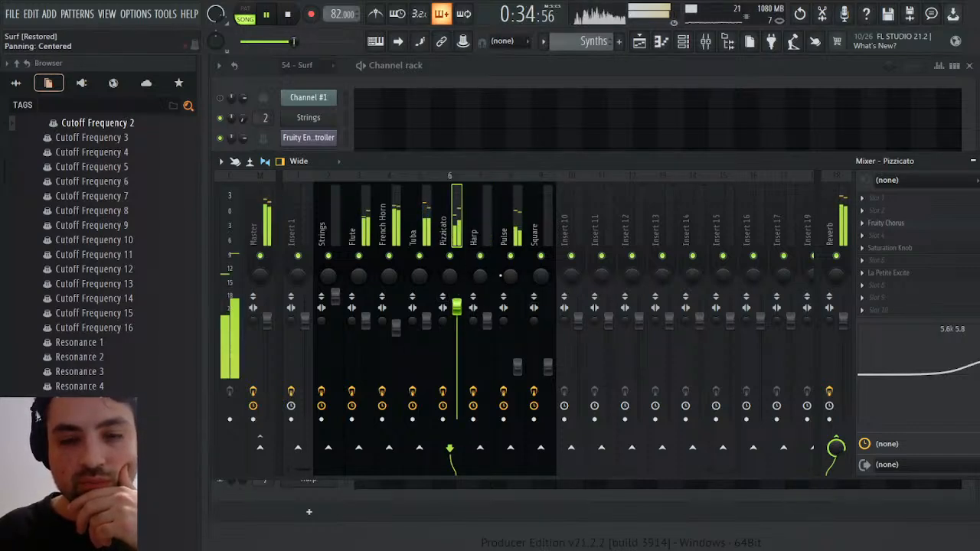
pyautogui.moveTo(979, 363); pyautogui.dragTo(974, 359)
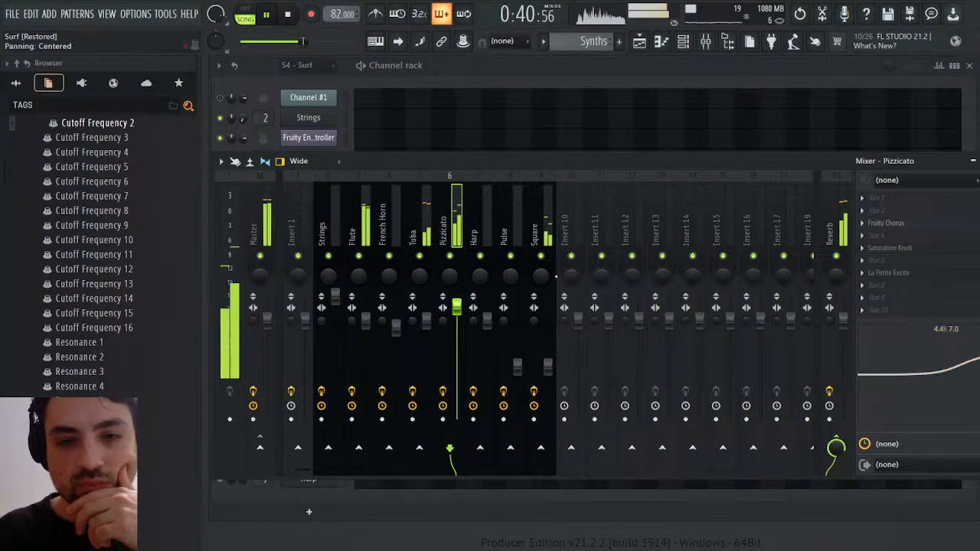
# Check the Square track and set the French Horn's high-shelf EQ to 6.3 dB at 6.0 kHz
pyautogui.click(543, 223)
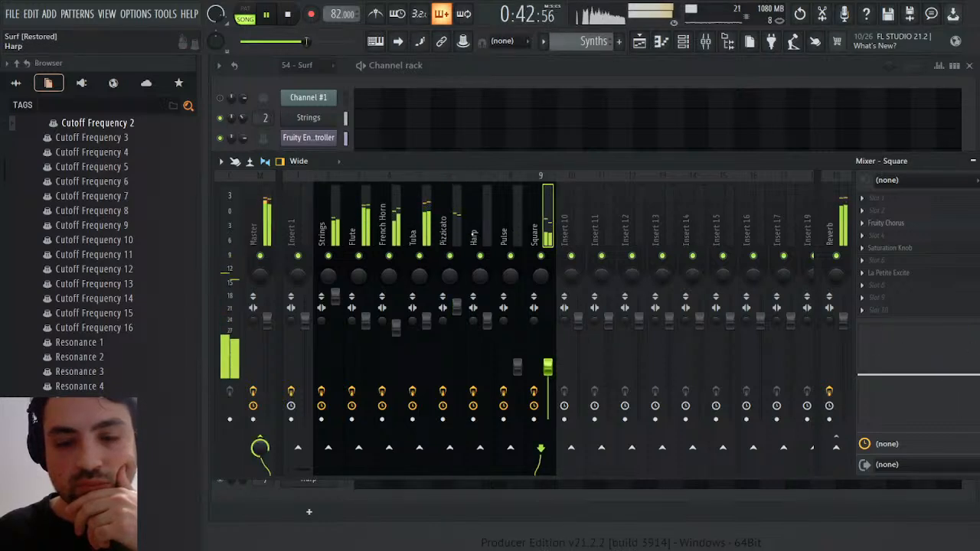
pyautogui.click(390, 224)
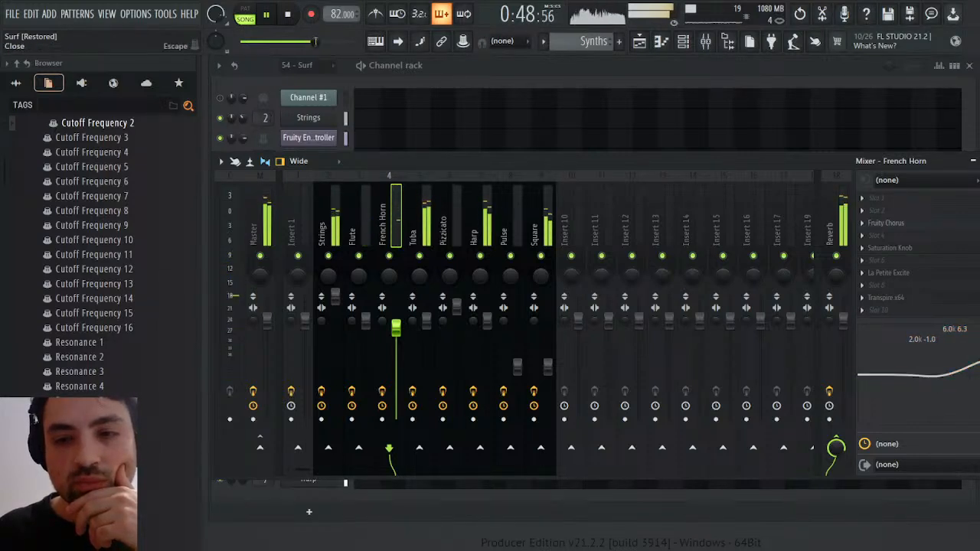
# Close the mixer and channel rack, and bring the mixer back up on the Master track
pyautogui.click(979, 161)
pyautogui.click(969, 66)
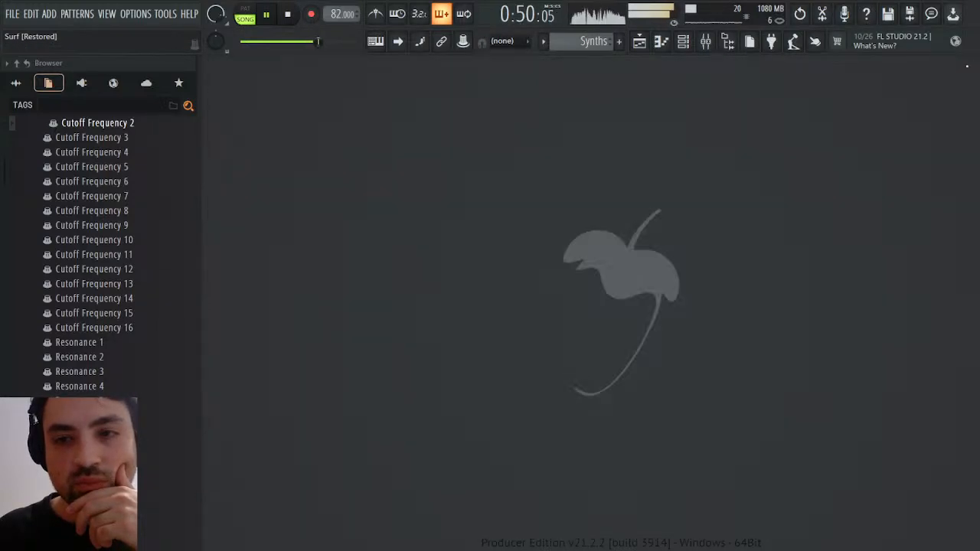
pyautogui.click(683, 40)
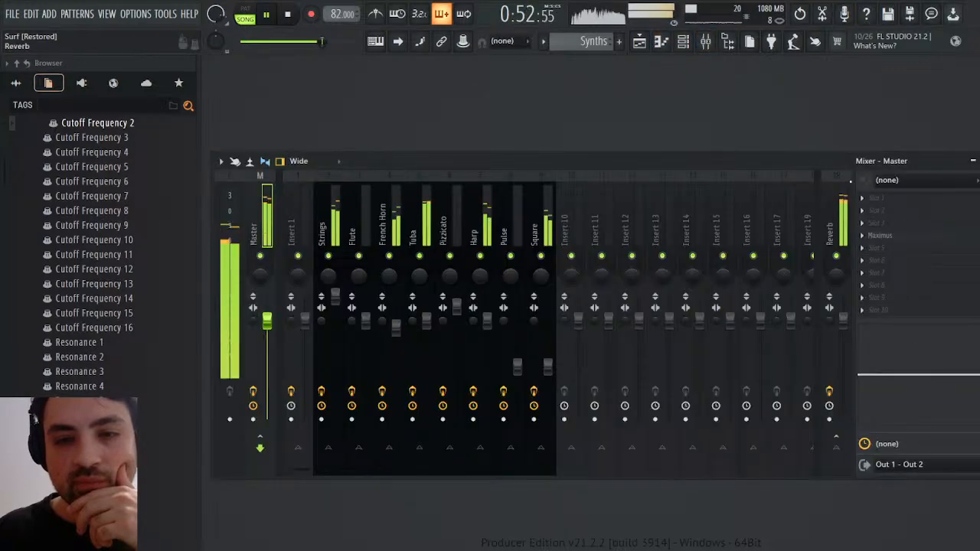
# Inspect the Low, Mid and Master bands of Maximus on the Master track, then stop playback
pyautogui.click(881, 235)
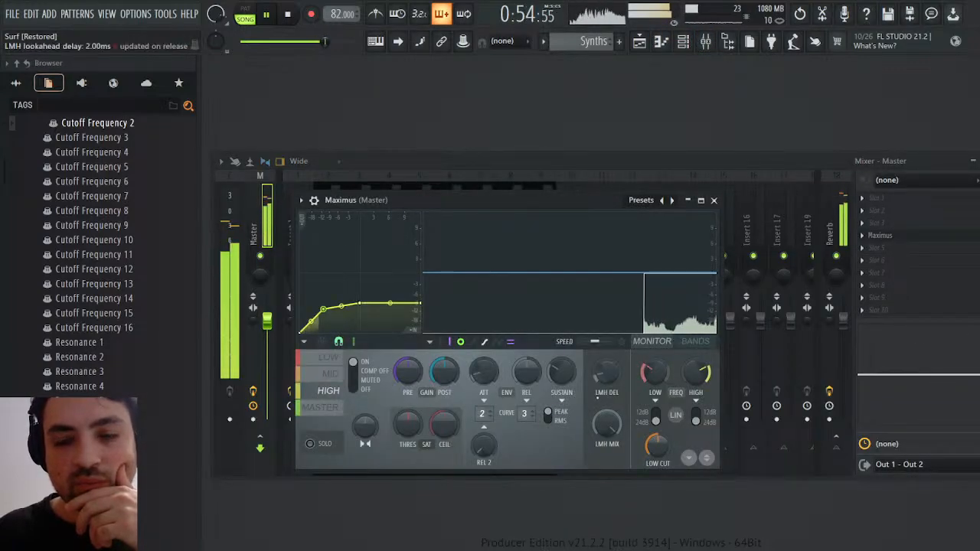
pyautogui.click(329, 358)
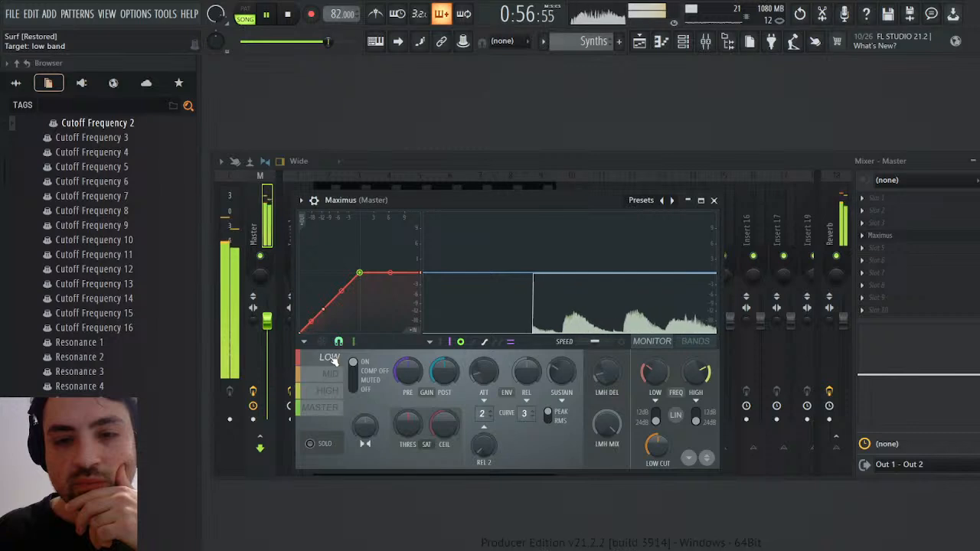
pyautogui.click(330, 373)
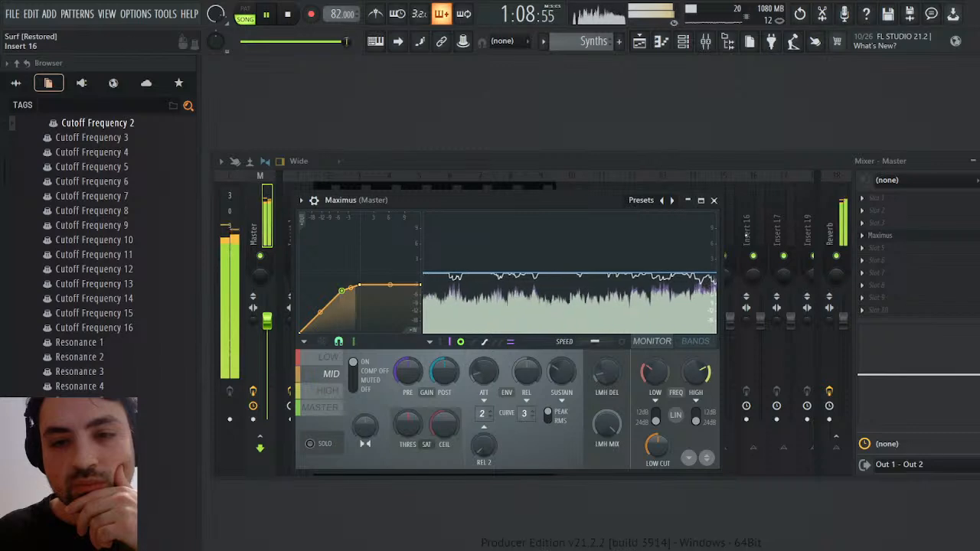
pyautogui.moveTo(595, 200); pyautogui.dragTo(588, 261)
pyautogui.click(313, 470)
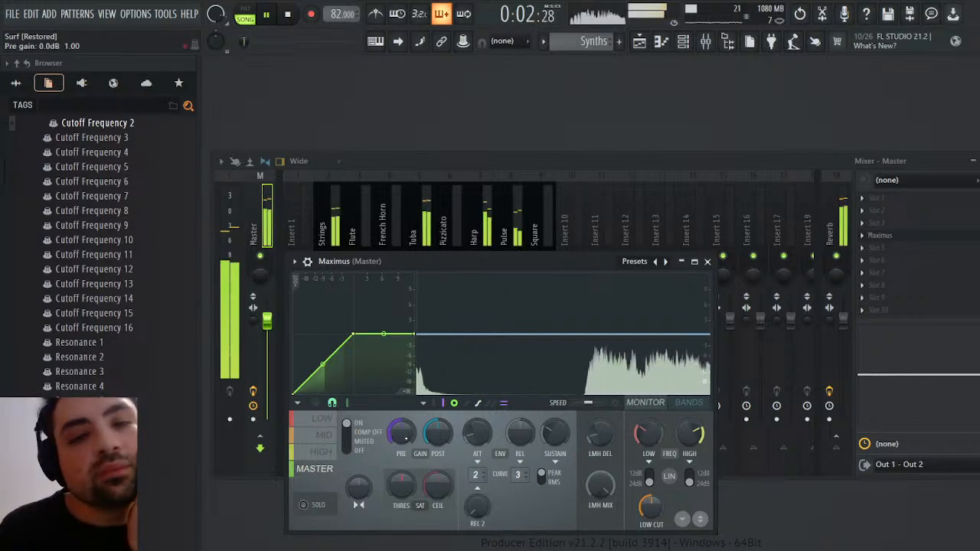
pyautogui.click(287, 14)
# Slice the Melody, Synths and Bass clips in the playlist at the loopStart marker
pyautogui.click(640, 41)
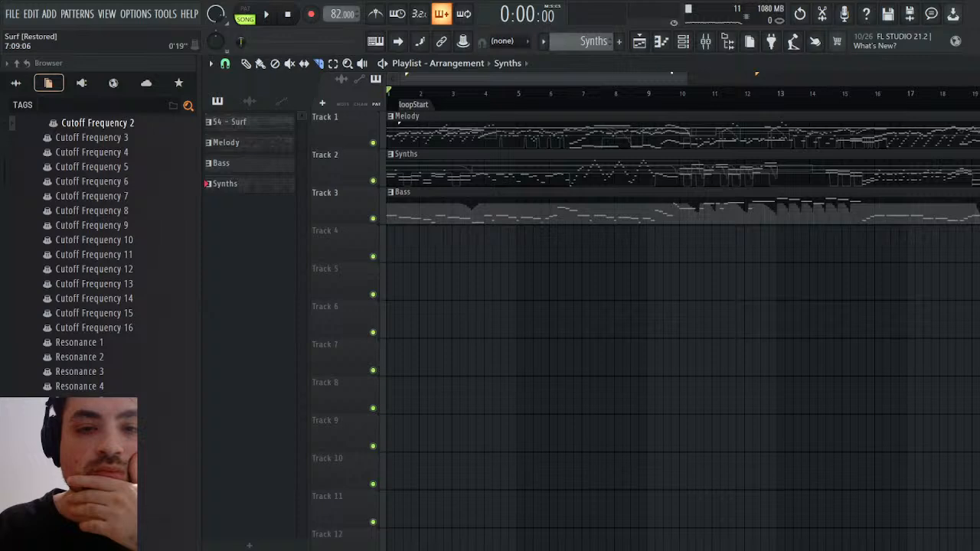
pyautogui.moveTo(687, 77); pyautogui.dragTo(455, 77)
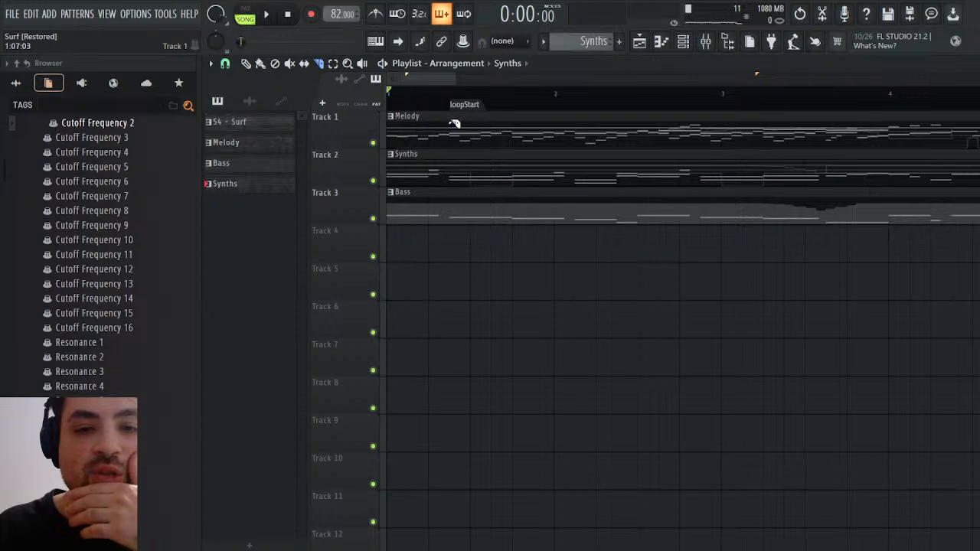
pyautogui.moveTo(449, 116); pyautogui.dragTo(453, 239)
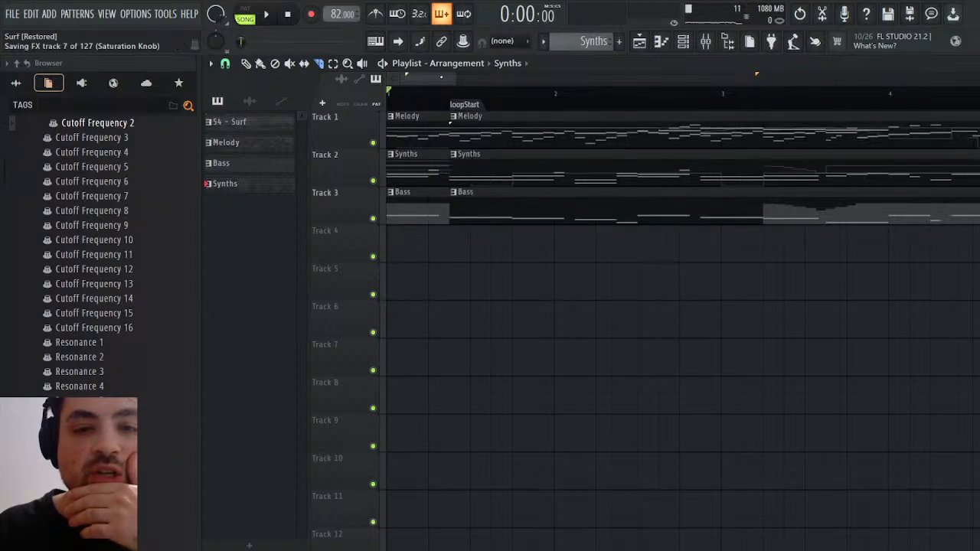
# Trim the Melody clip to end at the loopEnd marker and the Bass clip to end at bar 25
pyautogui.moveTo(442, 77); pyautogui.dragTo(777, 62)
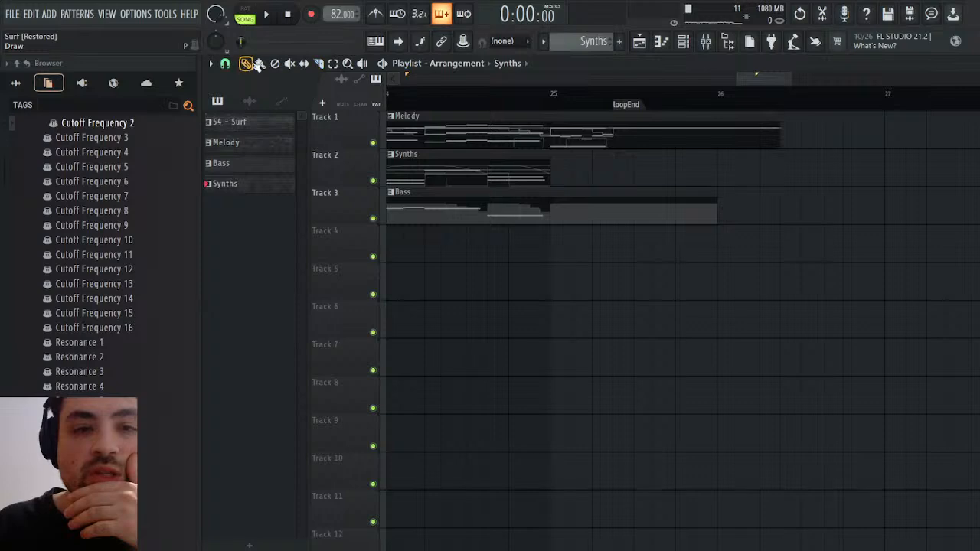
pyautogui.moveTo(770, 134); pyautogui.dragTo(612, 136)
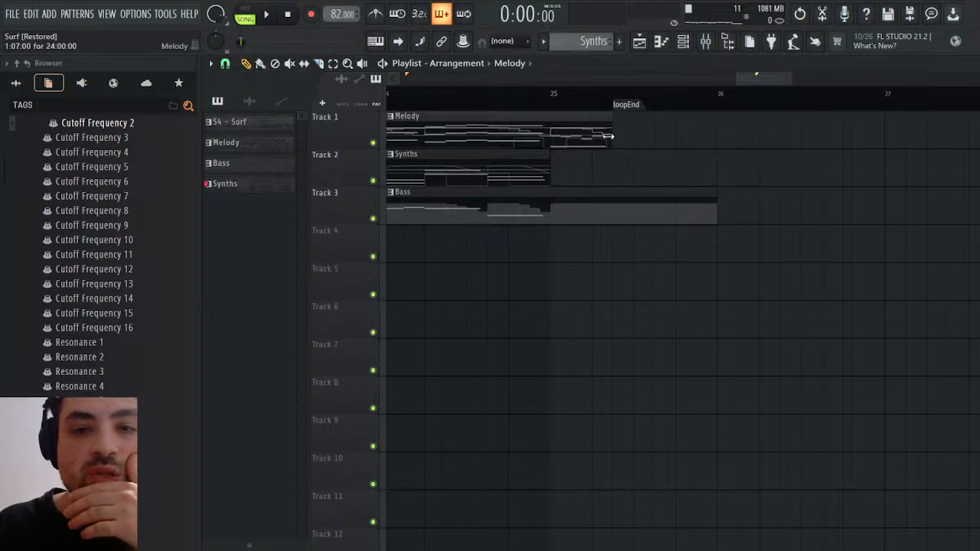
pyautogui.moveTo(717, 217); pyautogui.dragTo(566, 217)
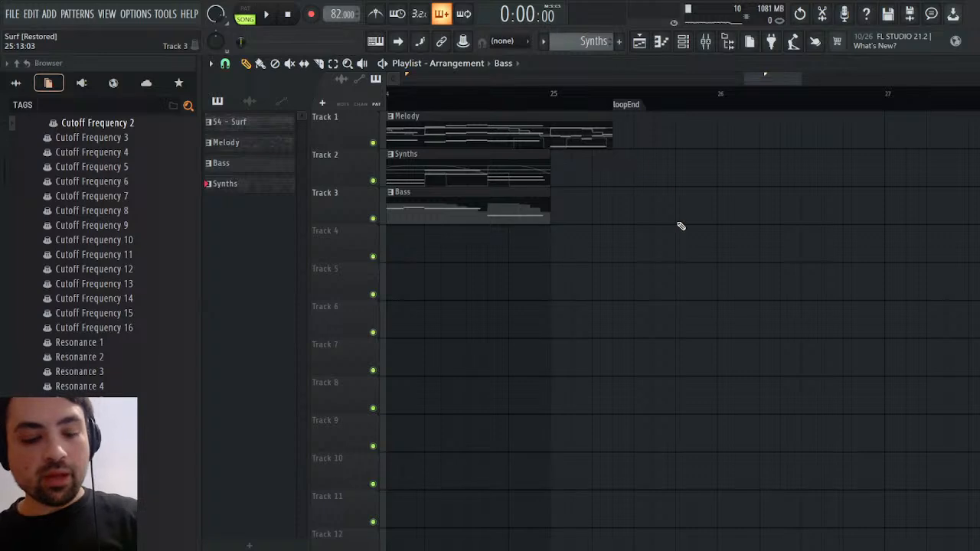
# Duplicate the Melody, Synths and Bass clips that follow loopStart so the loop section repeats
pyautogui.moveTo(619, 262); pyautogui.dragTo(485, 115)
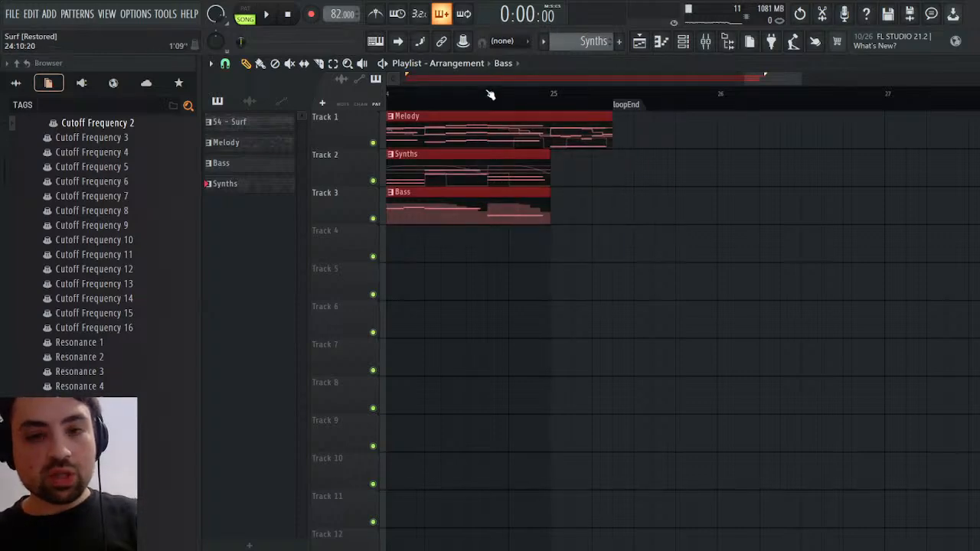
pyautogui.hotkey('ctrl', 'b')
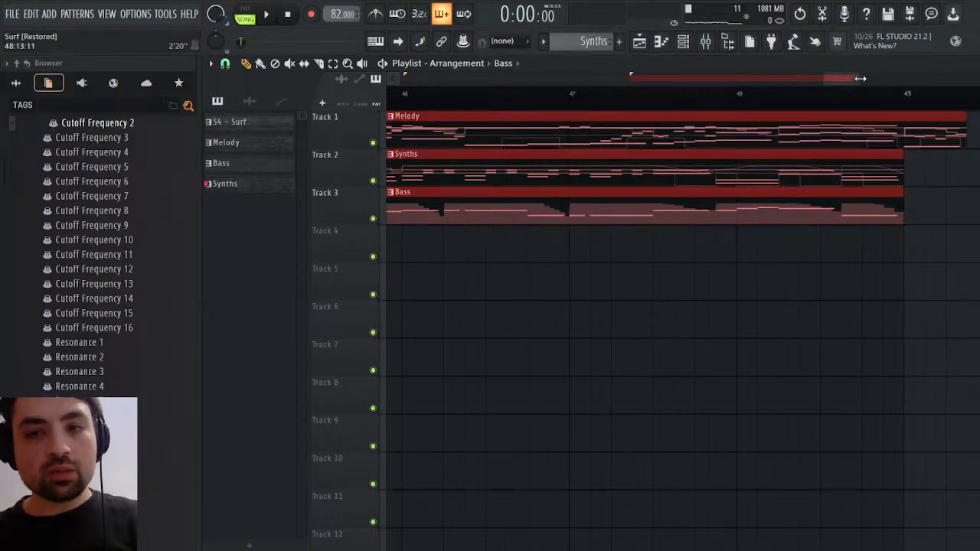
pyautogui.moveTo(861, 79); pyautogui.dragTo(909, 79)
pyautogui.keyDown('ctrl'); pyautogui.click(667, 166); pyautogui.keyUp('ctrl')
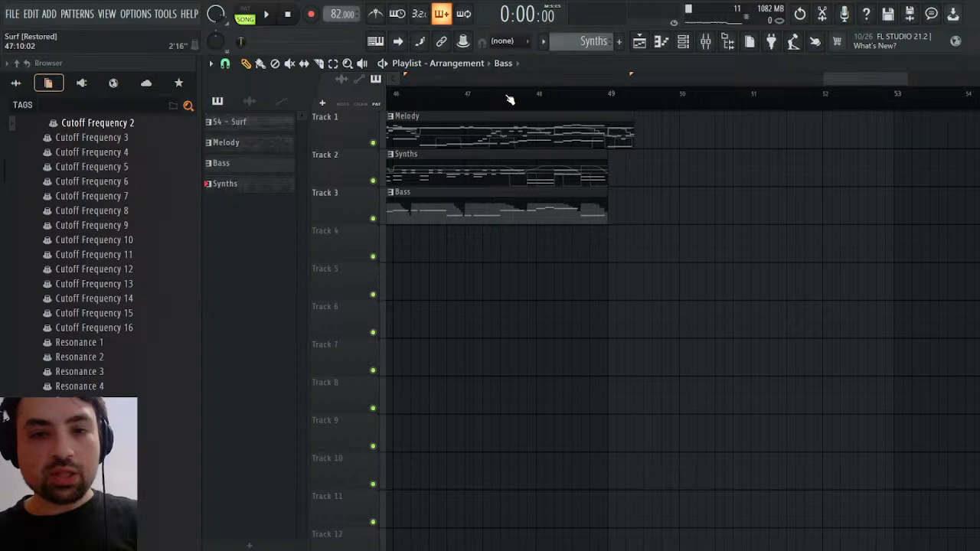
# Play back the end of the repeated section from several points between bars 45 and 47
pyautogui.click(510, 99)
pyautogui.press('space')
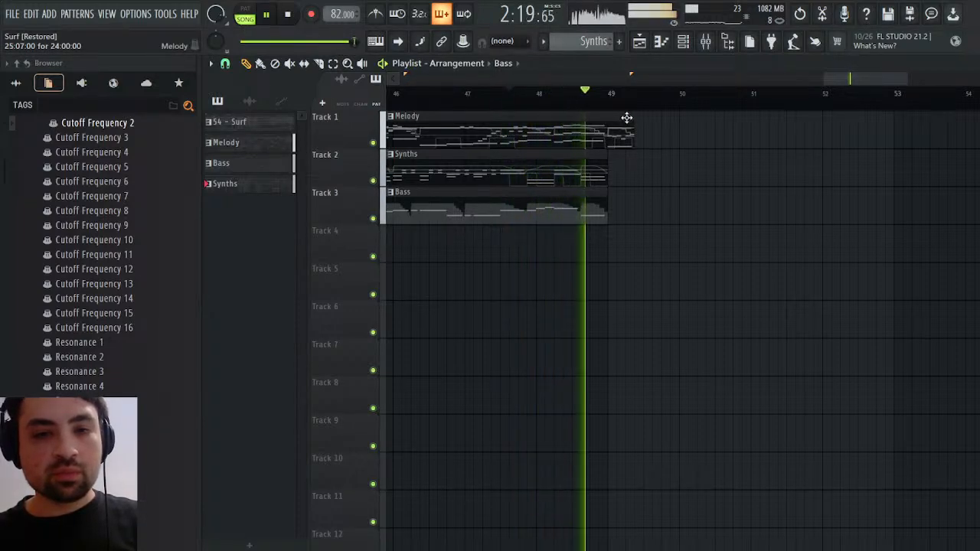
pyautogui.press('space')
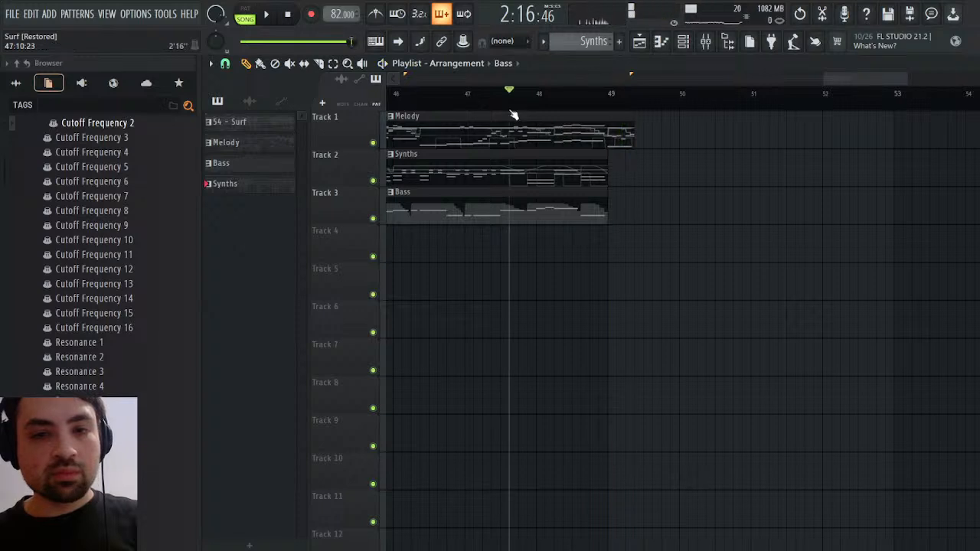
pyautogui.click(495, 98)
pyautogui.press('space')
pyautogui.click(416, 93)
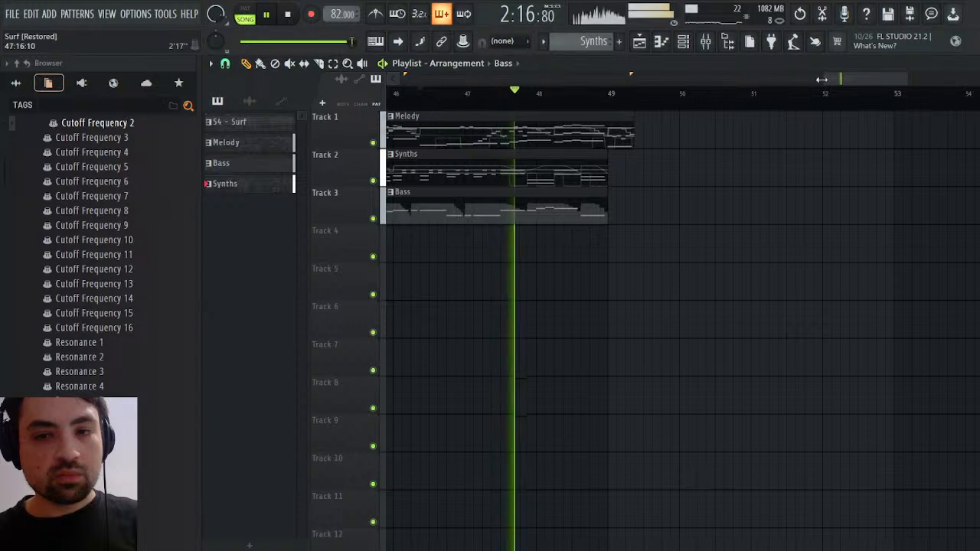
pyautogui.moveTo(858, 81); pyautogui.dragTo(837, 80)
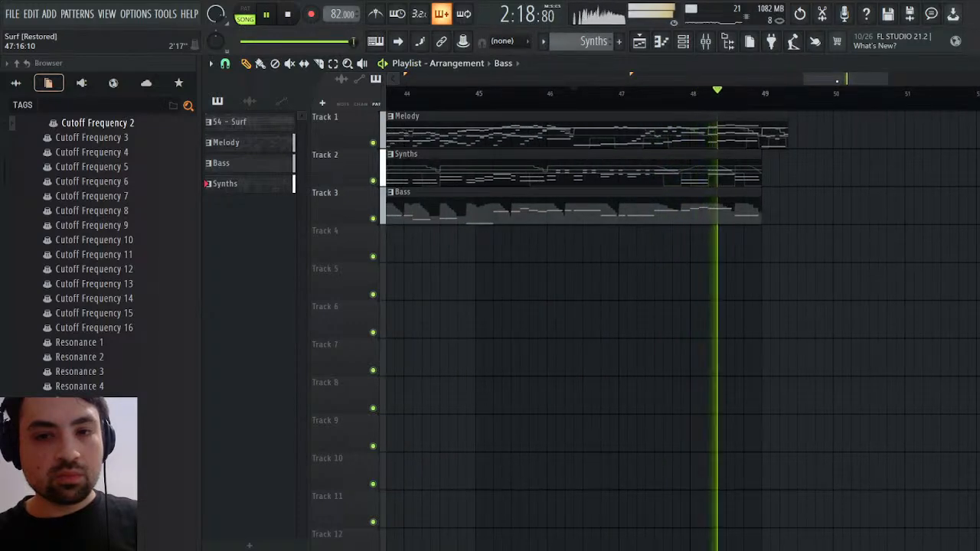
pyautogui.press('space')
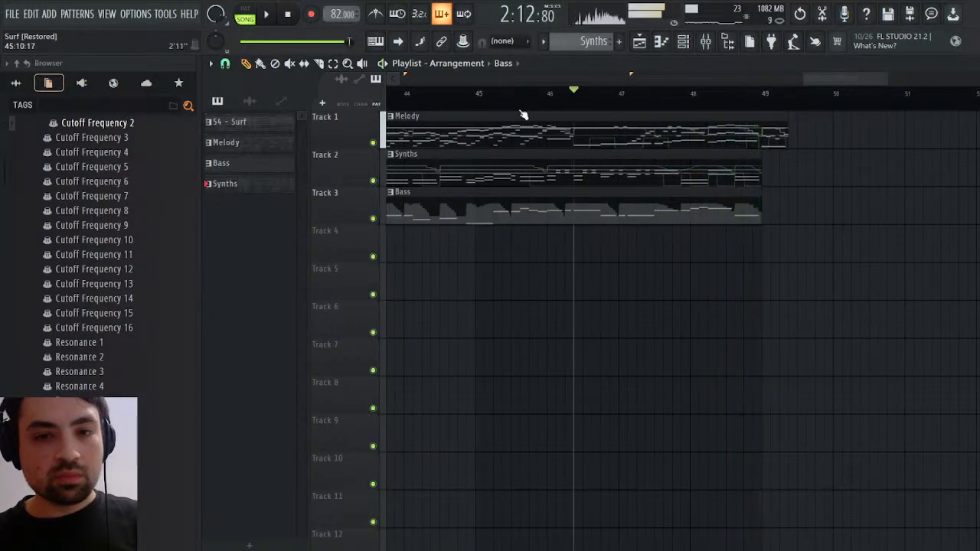
pyautogui.click(522, 95)
pyautogui.press('space')
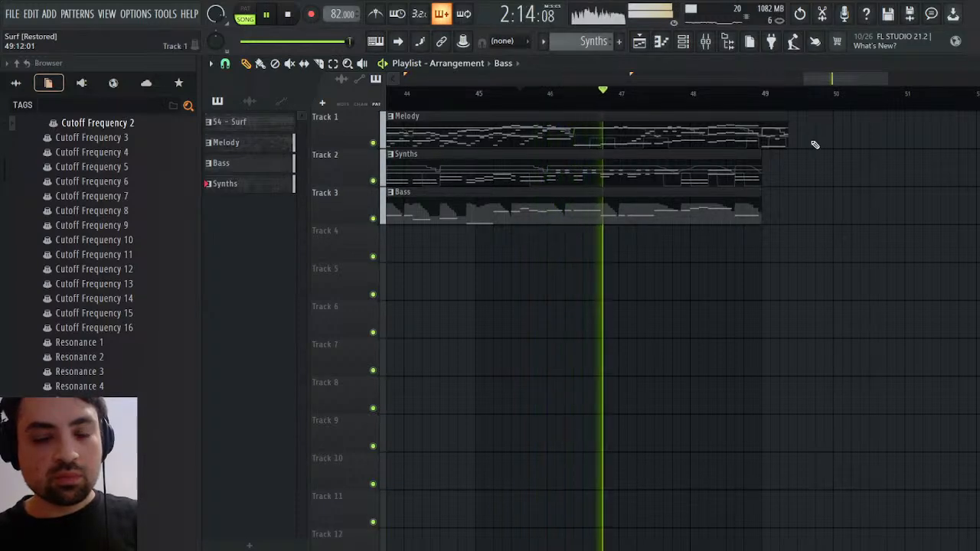
# Shorten the repeated Melody clip to bar 49, lengthen the repeated Synths clip to 24:02:00, and audition the ending
pyautogui.moveTo(787, 138); pyautogui.dragTo(798, 166)
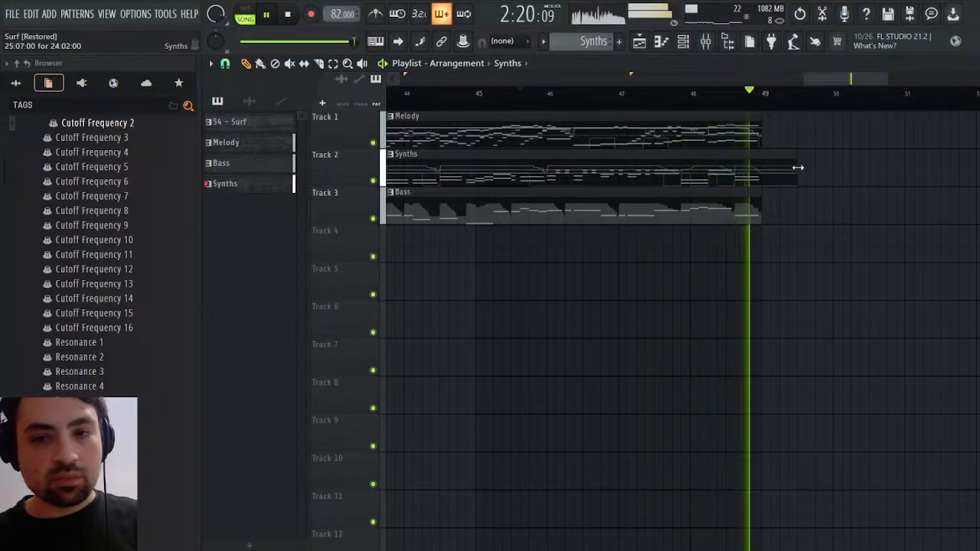
pyautogui.press('space')
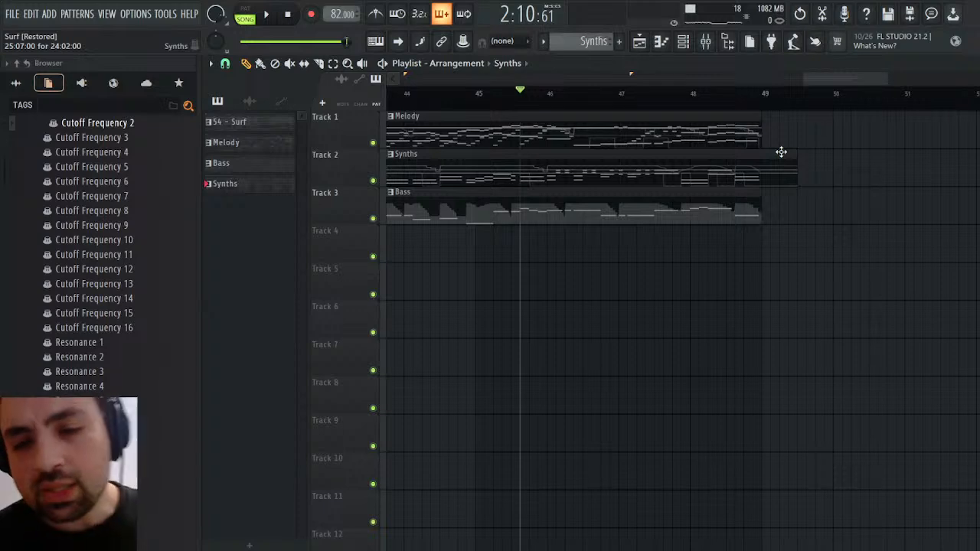
pyautogui.click(733, 95)
pyautogui.press('space')
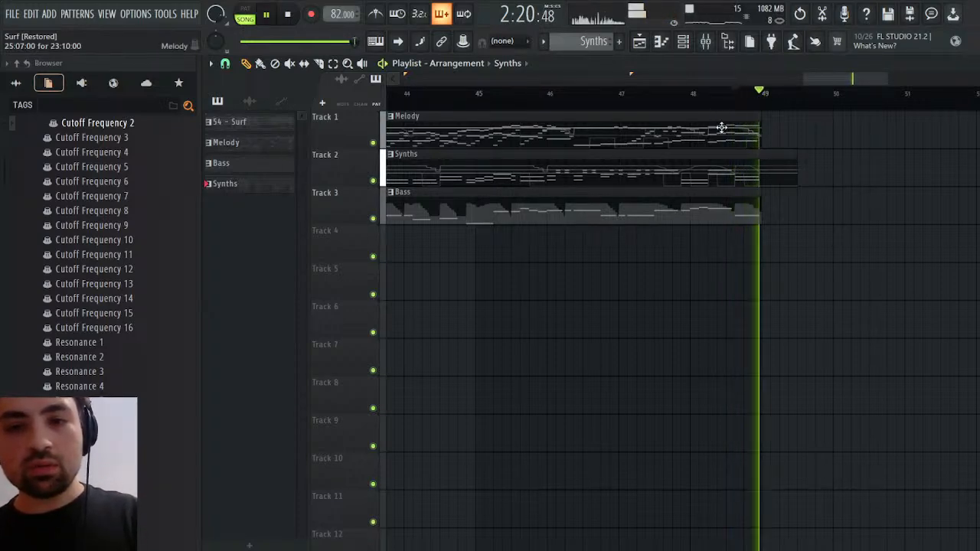
pyautogui.press('space')
# Review the channels' notes in the channel rack and restore the repeated Melody clip's length to 24:00:00
pyautogui.click(735, 132)
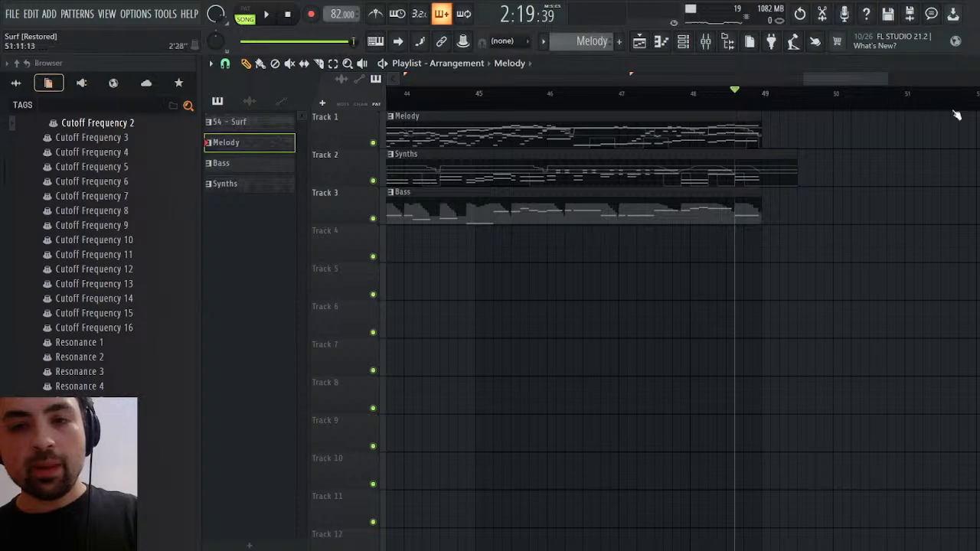
pyautogui.press('F9')
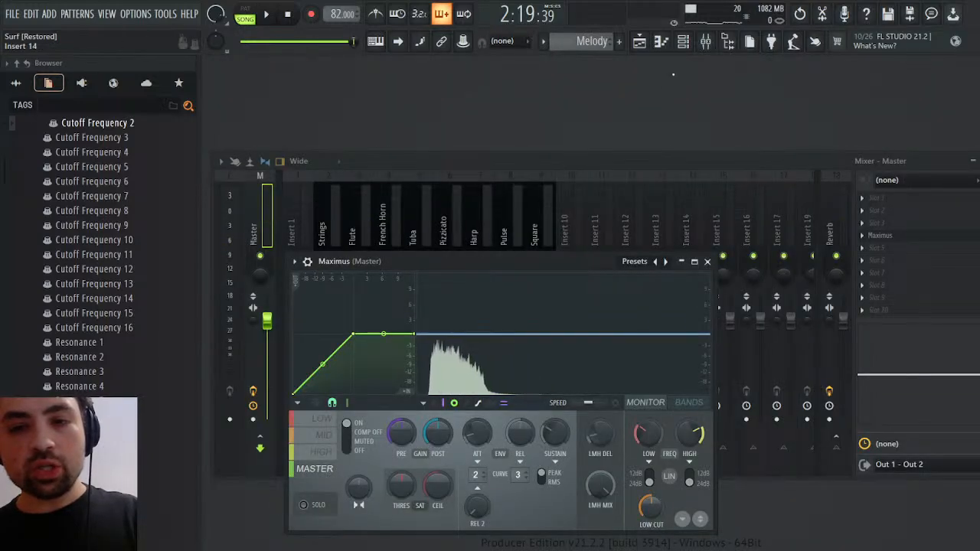
pyautogui.click(684, 46)
pyautogui.press('space')
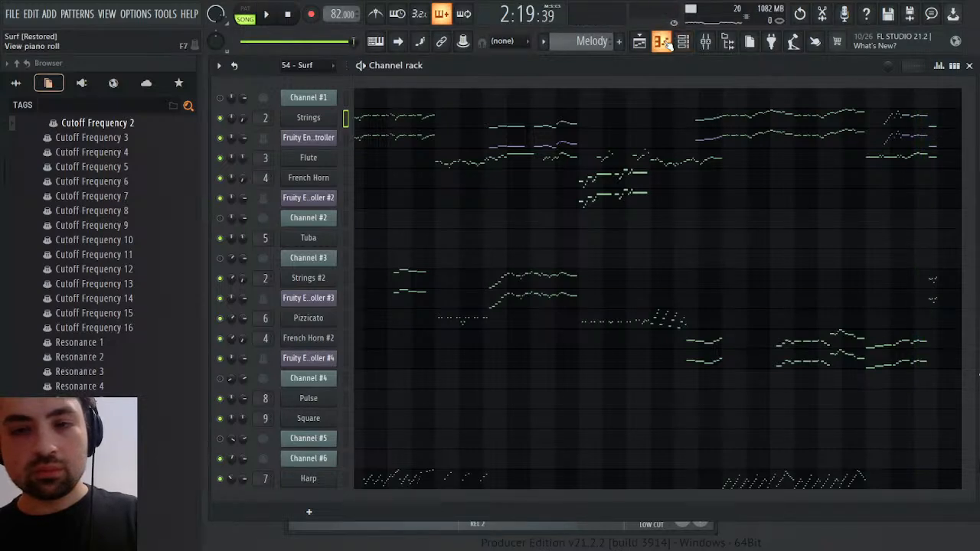
pyautogui.click(640, 41)
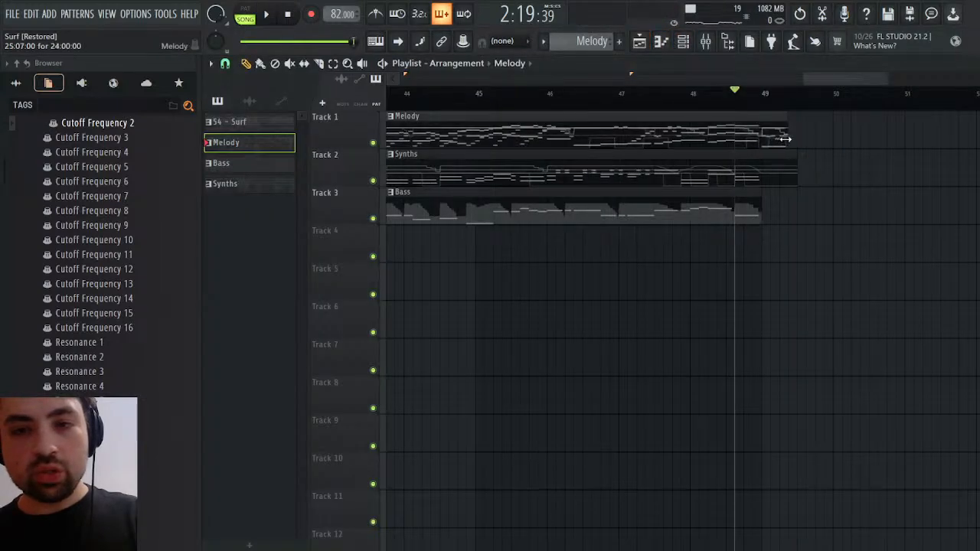
pyautogui.moveTo(793, 139); pyautogui.dragTo(787, 139)
pyautogui.press('space')
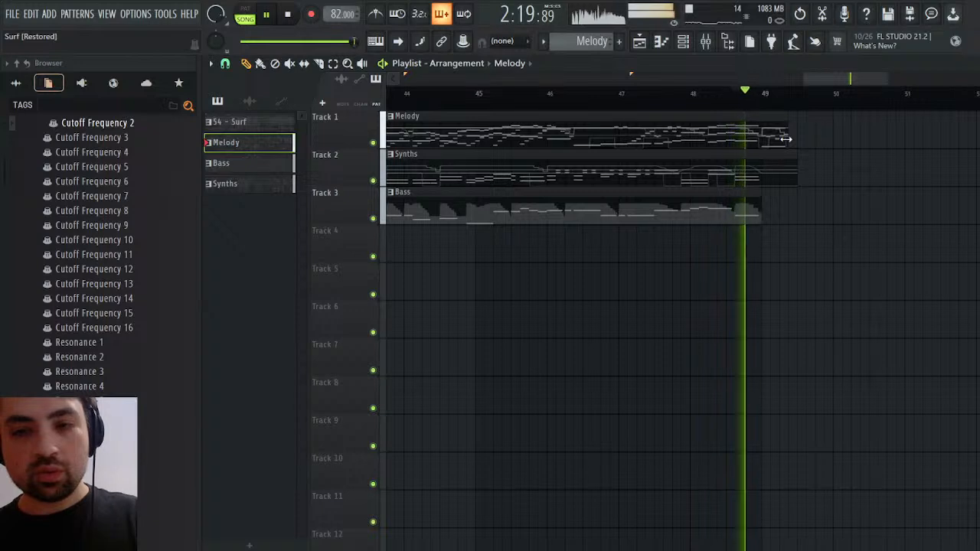
pyautogui.press('space')
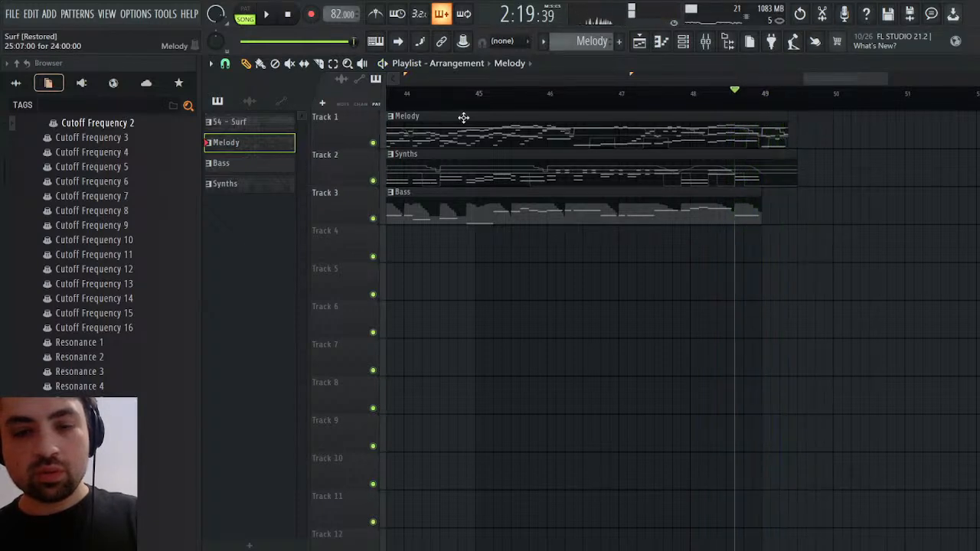
# Make the repeated Melody clip a unique pattern and delete its closing Strings #2 and Fruity Envelope Controller #3 notes after bar 25
pyautogui.click(420, 223)
pyautogui.moveTo(789, 136); pyautogui.dragTo(796, 134)
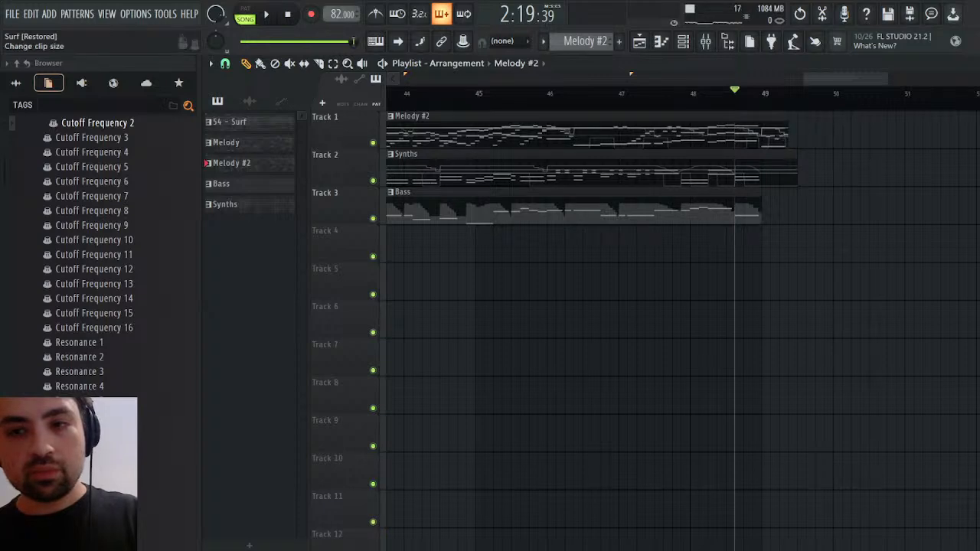
pyautogui.press('F6')
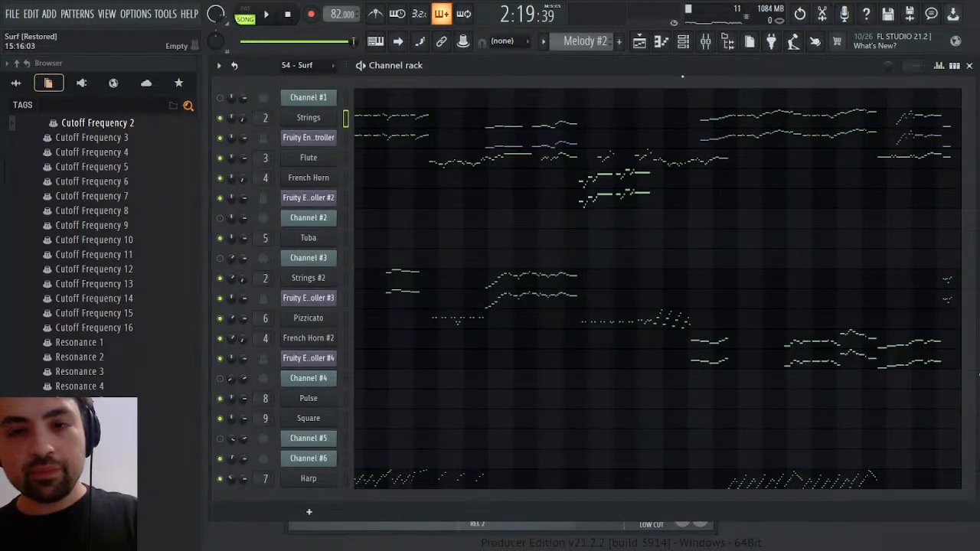
pyautogui.click(948, 285)
pyautogui.moveTo(494, 79); pyautogui.dragTo(900, 81)
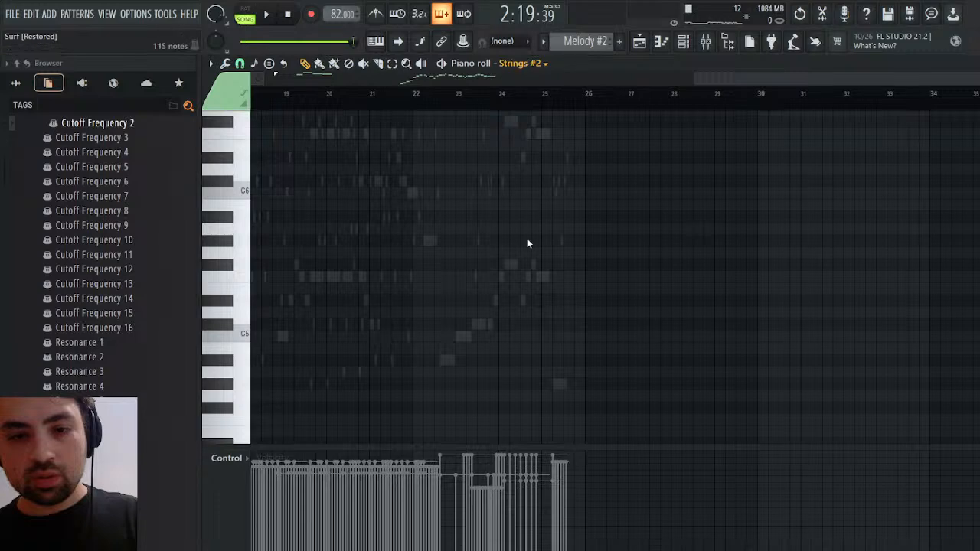
pyautogui.doubleClick(553, 186)
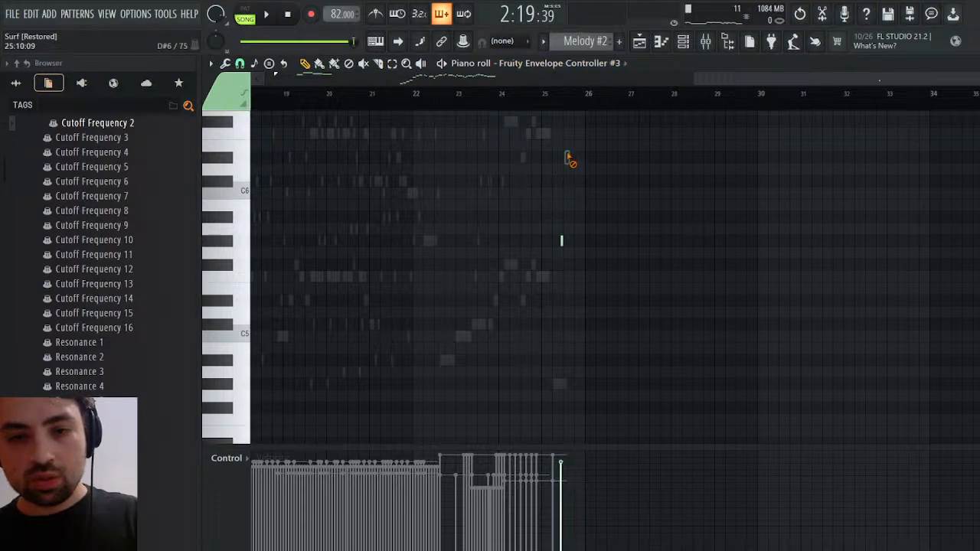
# Play back the edited ending and check the remaining ghost notes around bar 25 in the piano roll
pyautogui.press('space')
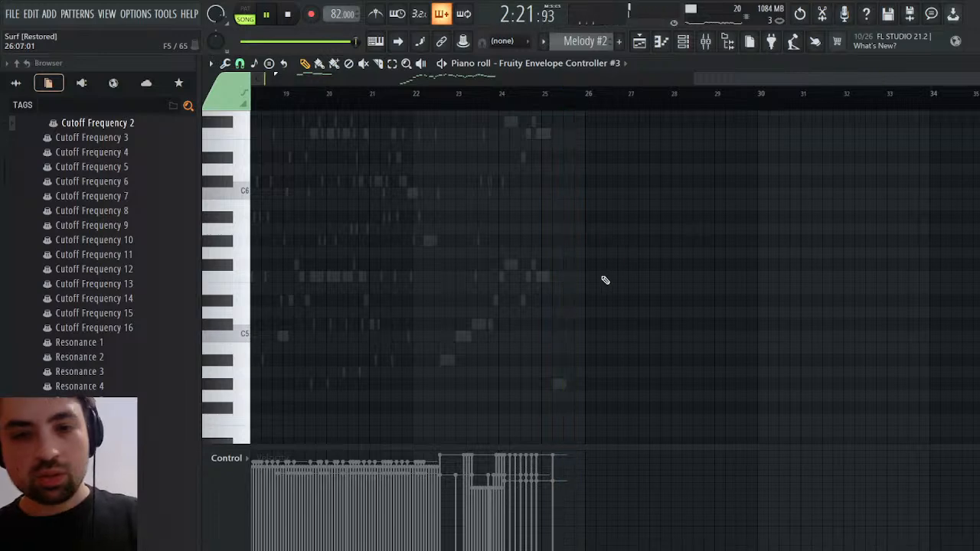
pyautogui.scroll(3, 605, 276)
pyautogui.scroll(3, 593, 248)
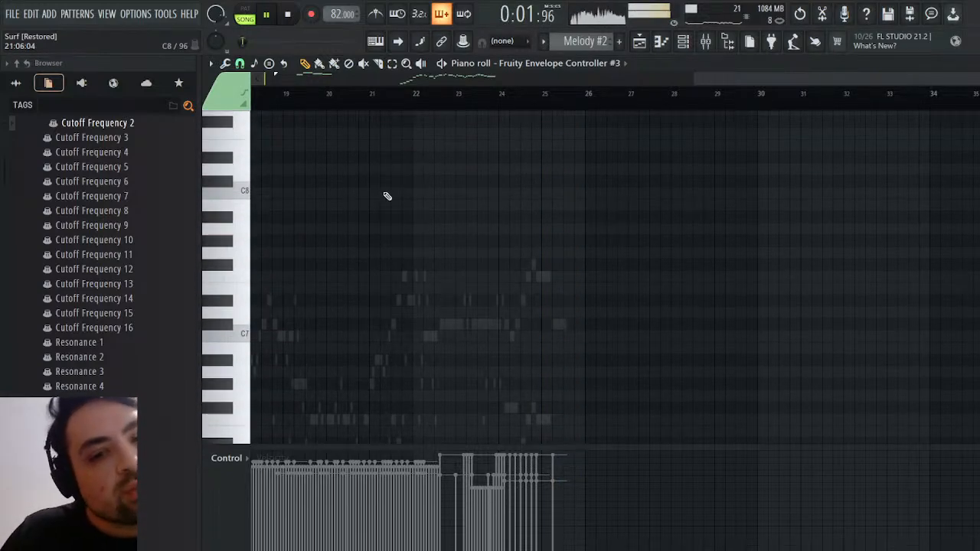
pyautogui.click(288, 15)
pyautogui.scroll(-3, 731, 108)
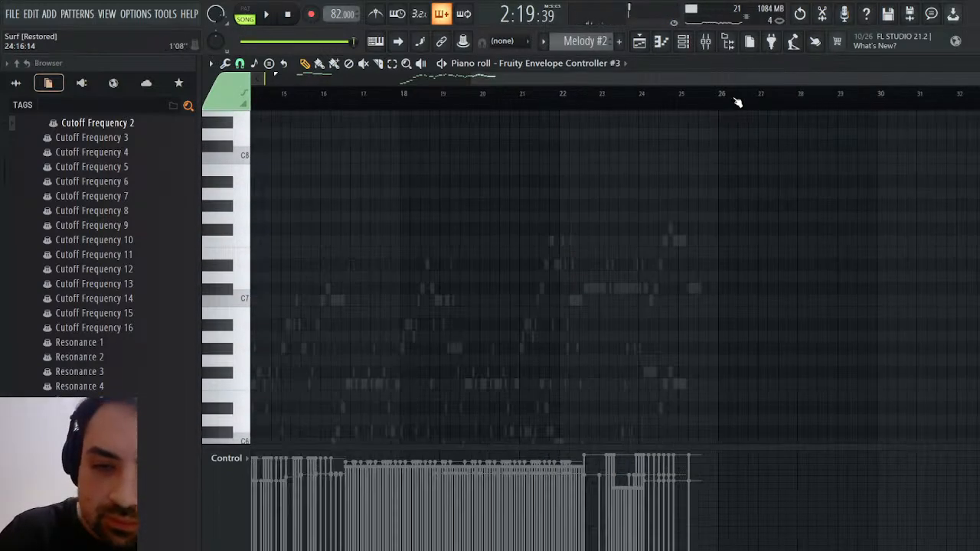
# Examine the ghost notes from bar 23 to bar 26 across the octaves in the Fruity Envelope Controller #3 piano roll
pyautogui.scroll(4, 283, 361)
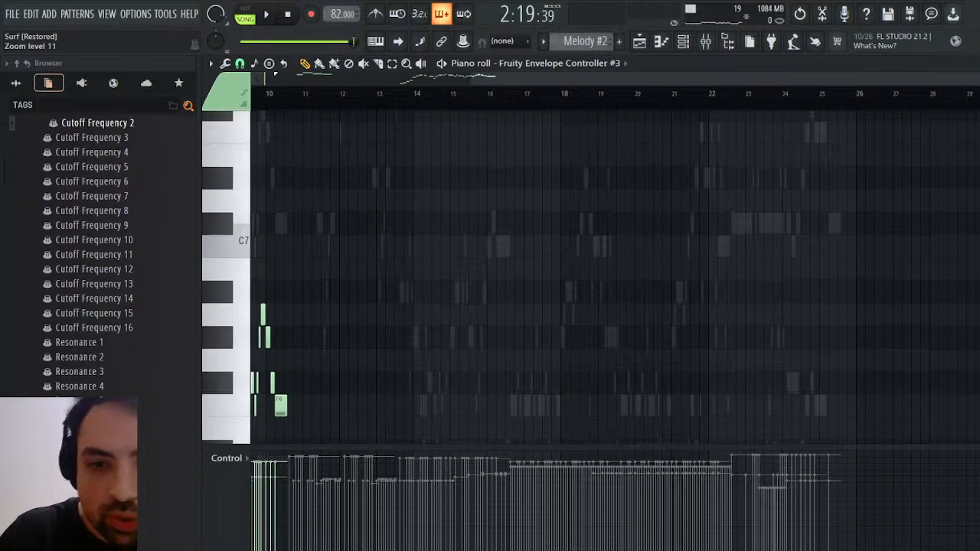
pyautogui.scroll(-3, 284, 362)
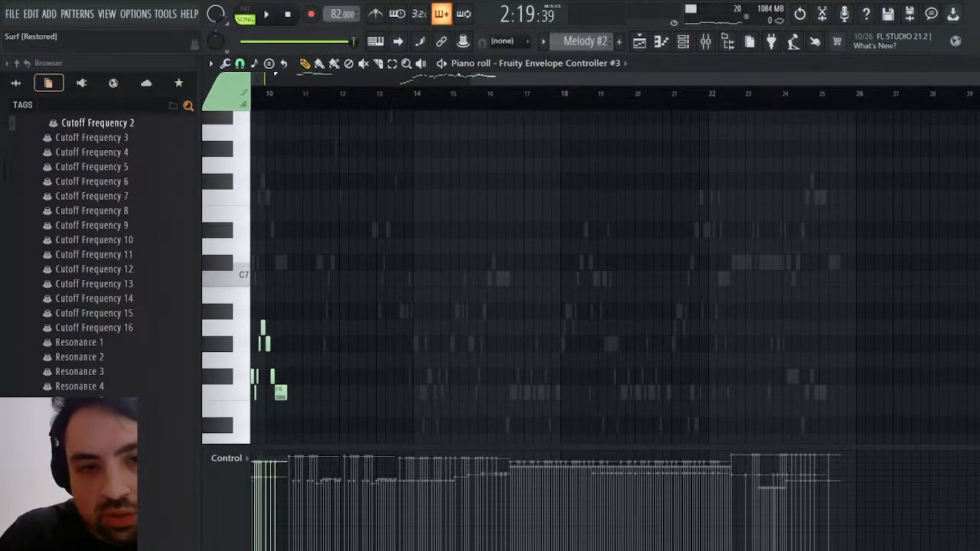
pyautogui.moveTo(470, 79); pyautogui.dragTo(834, 81)
pyautogui.scroll(-2, 789, 215)
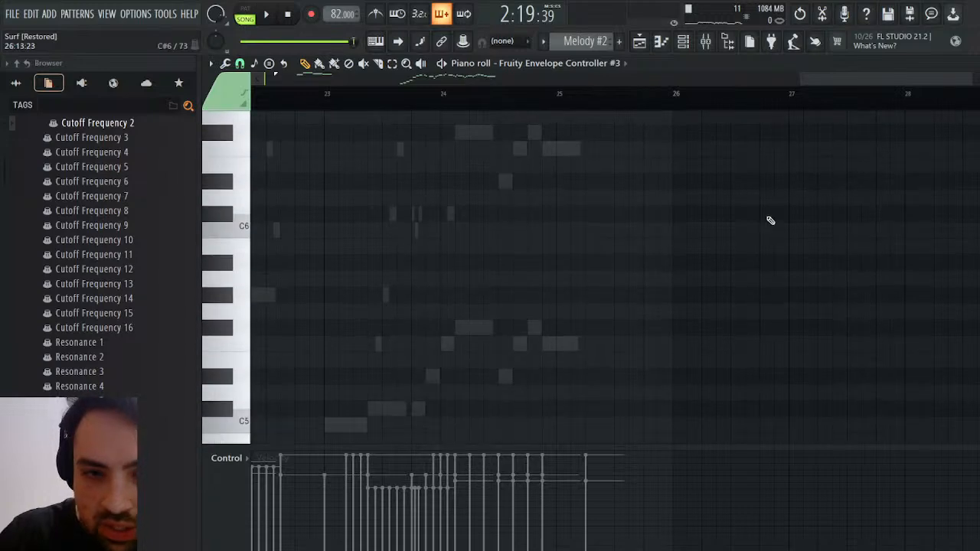
pyautogui.scroll(2, 509, 269)
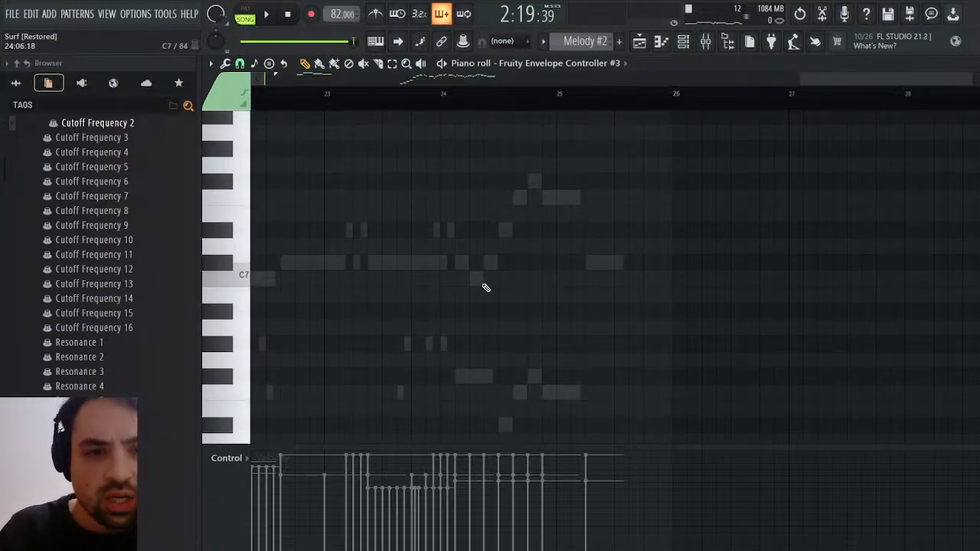
pyautogui.scroll(-9, 482, 288)
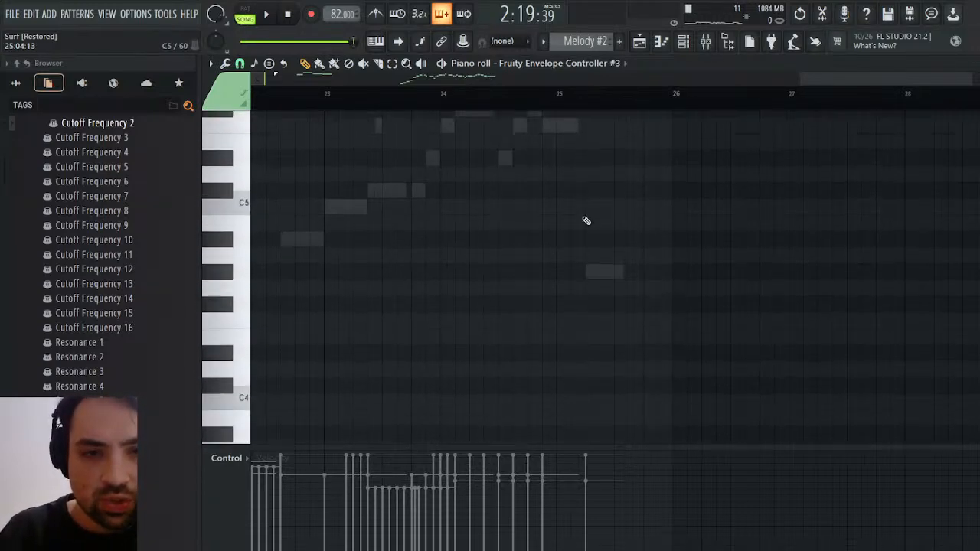
pyautogui.scroll(9, 590, 224)
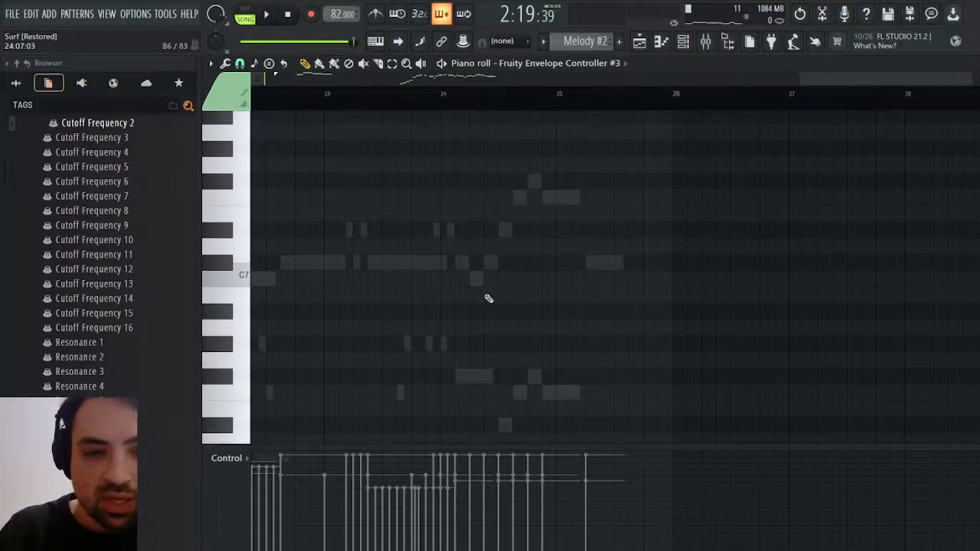
pyautogui.scroll(-10, 583, 260)
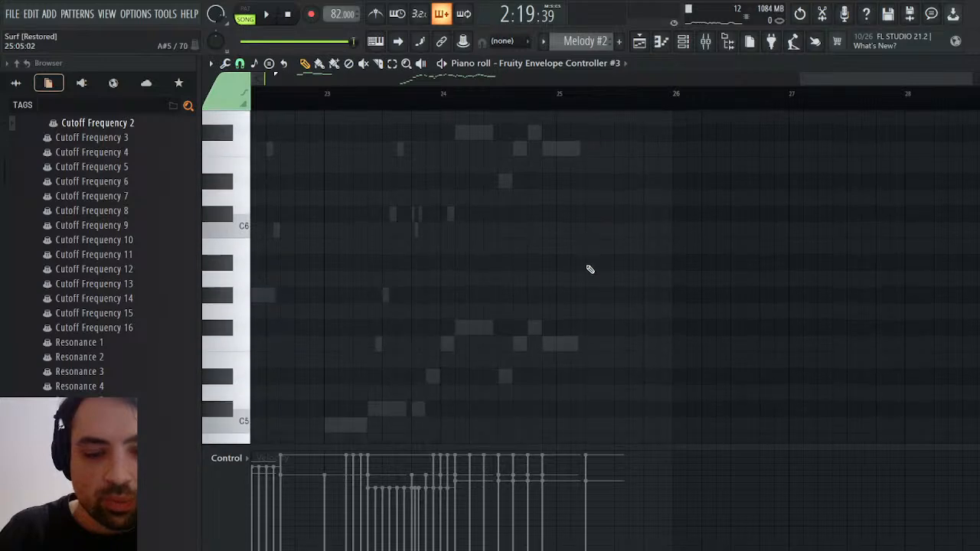
pyautogui.scroll(10, 595, 252)
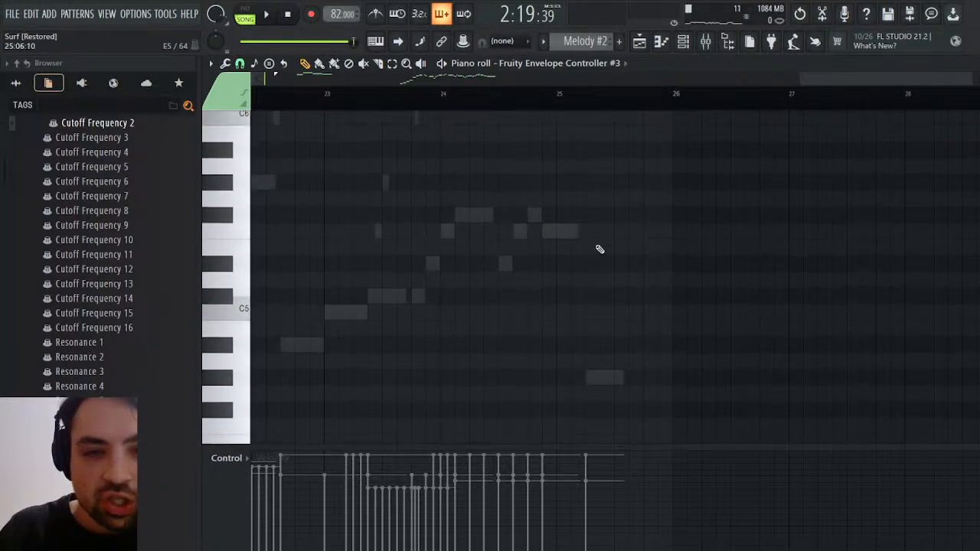
pyautogui.scroll(5, 600, 249)
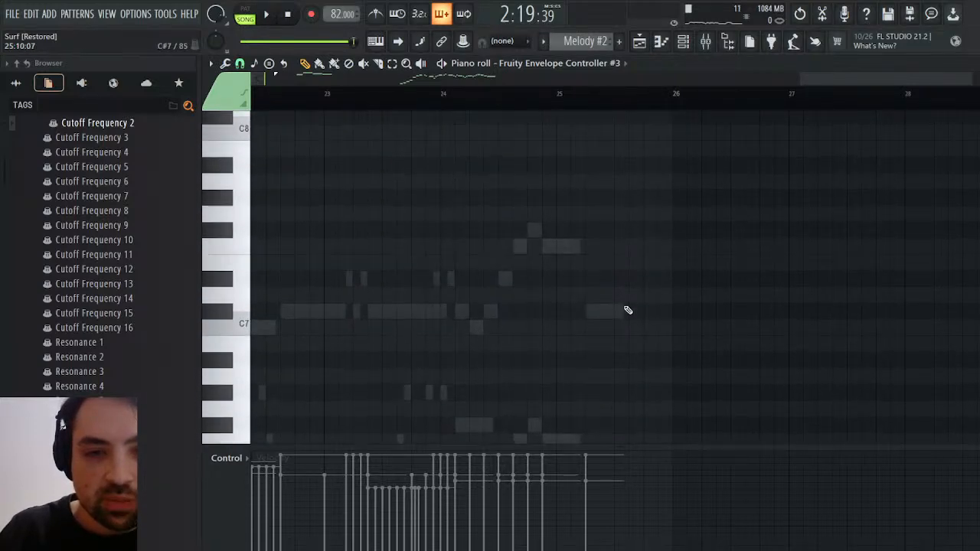
pyautogui.scroll(1, 607, 320)
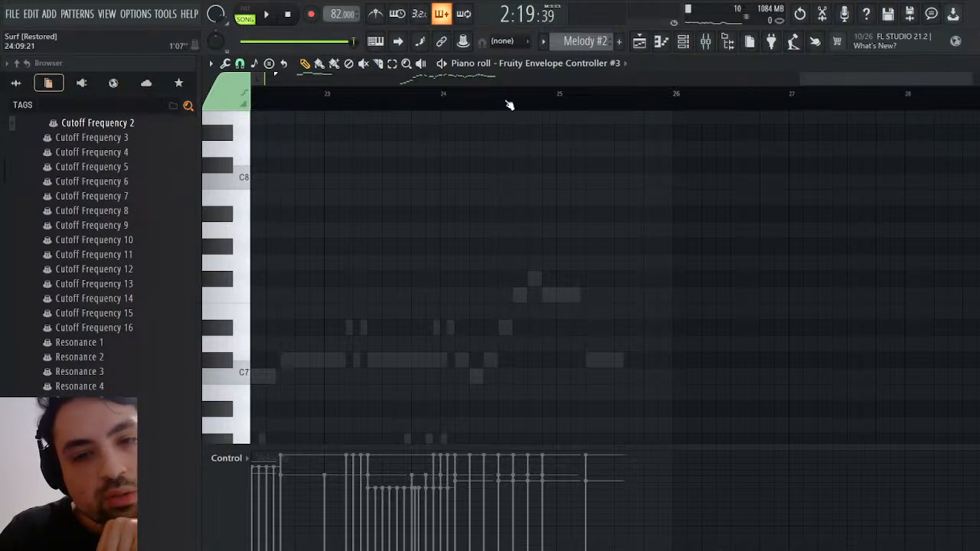
# Play back the ending from bar 24 while checking the ghost notes around bar 25
pyautogui.click(264, 16)
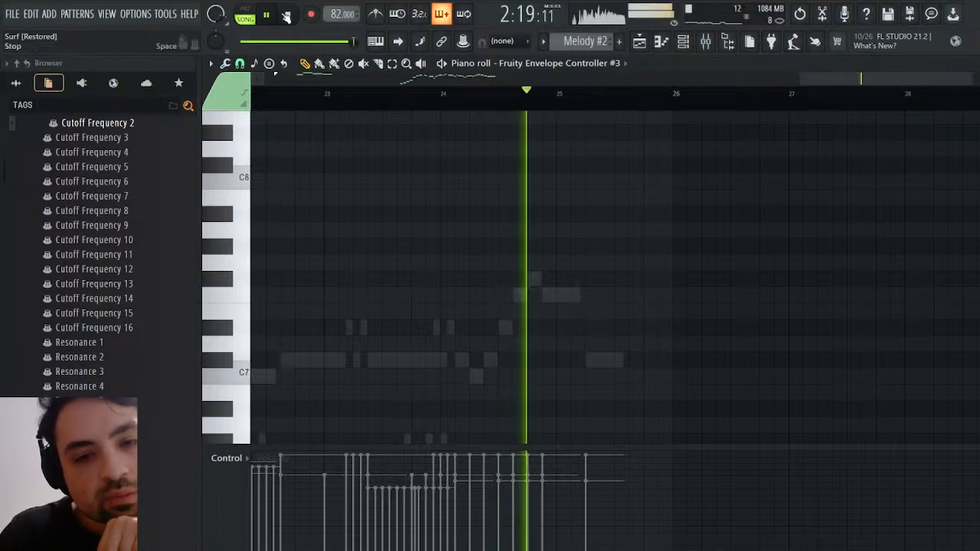
pyautogui.scroll(-6, 582, 203)
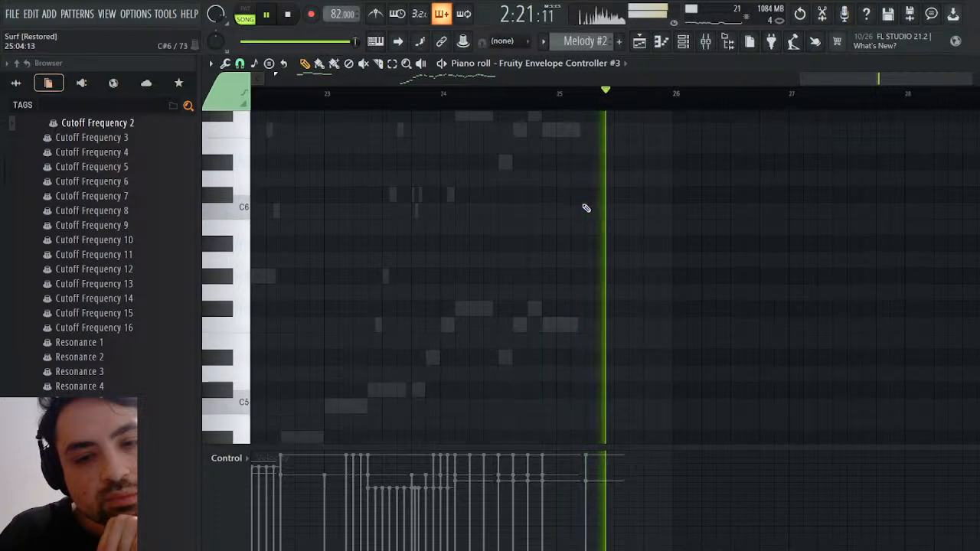
pyautogui.scroll(-1, 586, 207)
pyautogui.scroll(5, 587, 208)
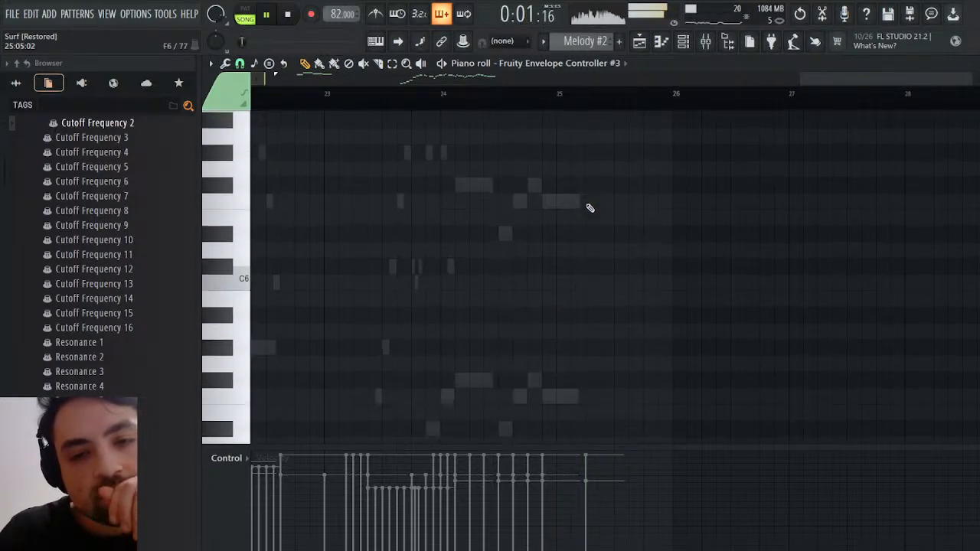
pyautogui.press('space')
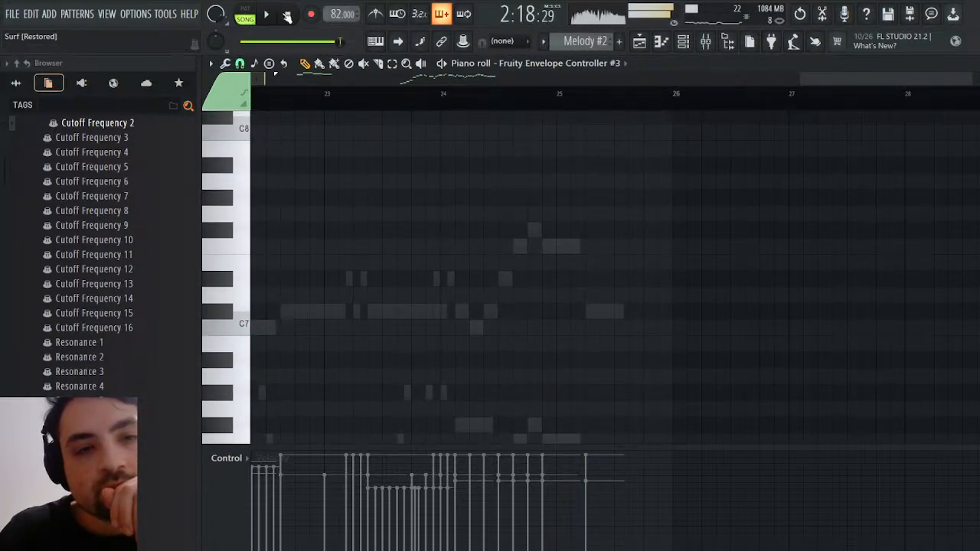
# Open the Strings channel's notes in the piano roll and examine its closing notes around bar 25
pyautogui.doubleClick(533, 237)
pyautogui.scroll(-6, 567, 278)
pyautogui.scroll(3, 570, 283)
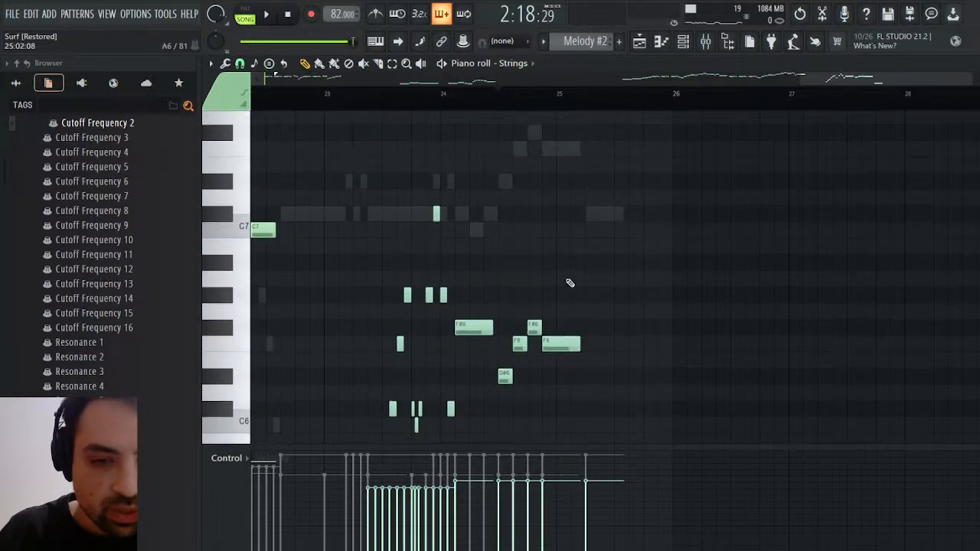
pyautogui.scroll(2, 574, 282)
pyautogui.scroll(-6, 575, 284)
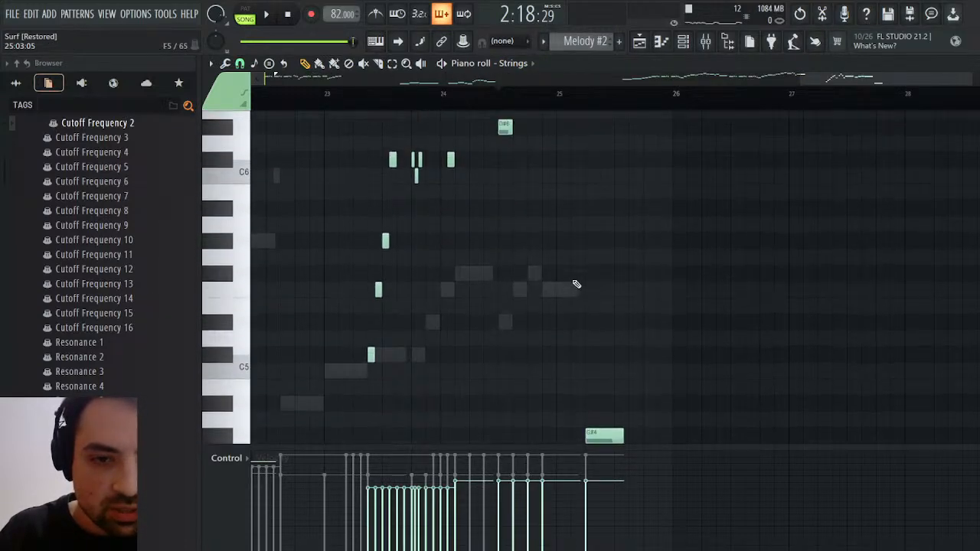
pyautogui.scroll(-2, 576, 284)
pyautogui.scroll(5, 598, 293)
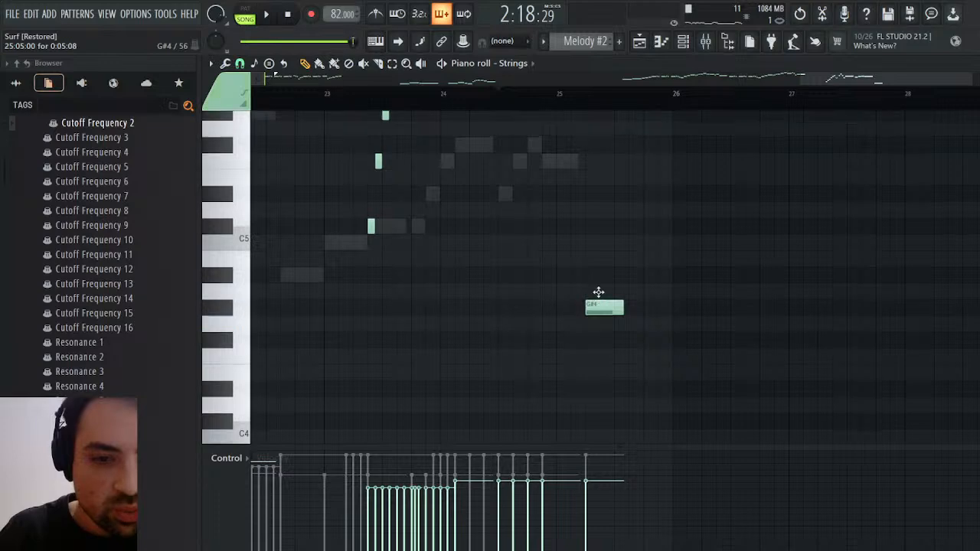
pyautogui.click(550, 148)
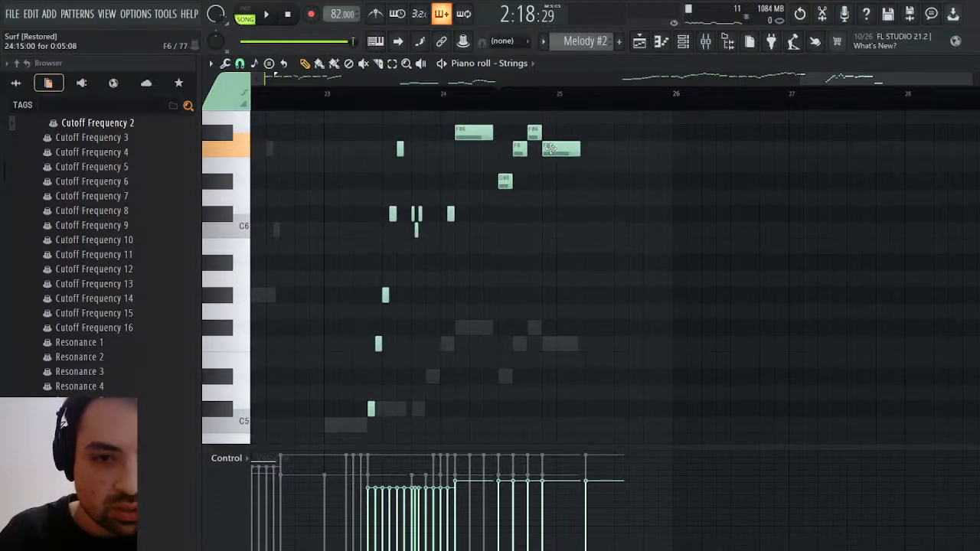
# Audition the ending and examine the Flute channel's closing notes around bar 25
pyautogui.click(281, 12)
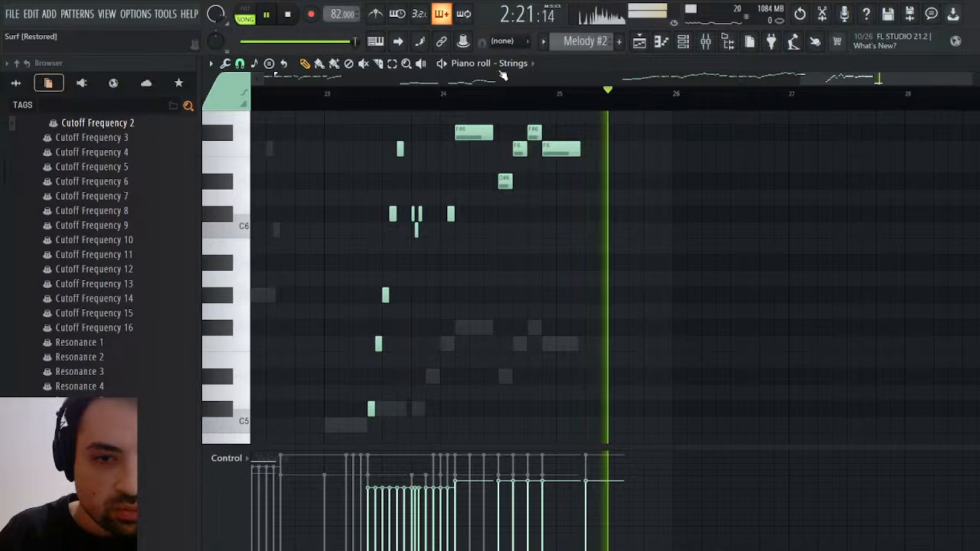
pyautogui.rightClick(533, 265)
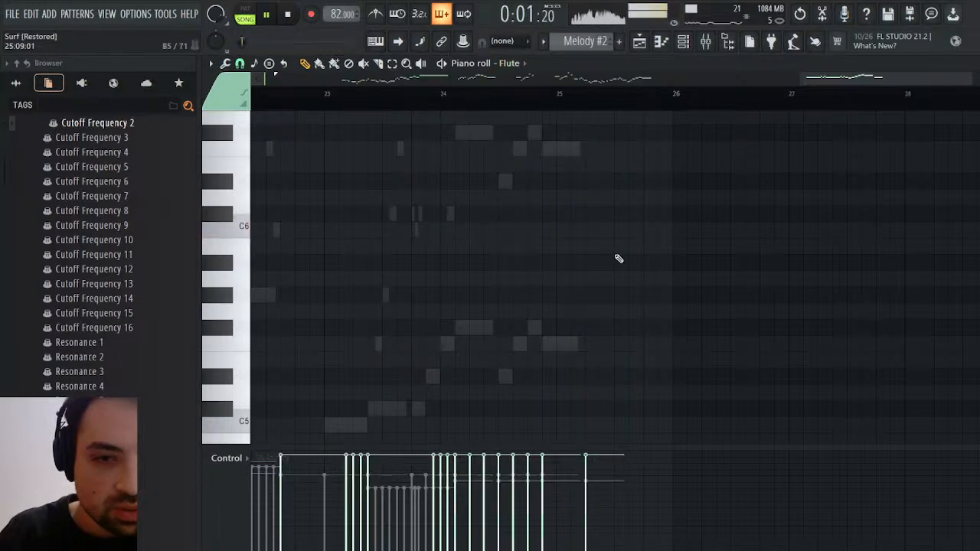
pyautogui.scroll(8, 616, 259)
pyautogui.scroll(-5, 612, 263)
pyautogui.scroll(3, 566, 127)
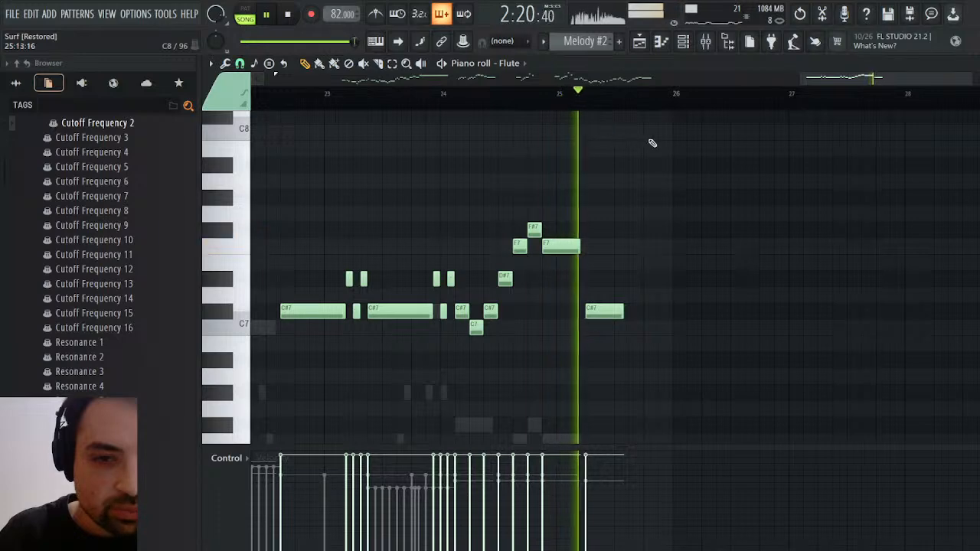
pyautogui.scroll(-3, 633, 176)
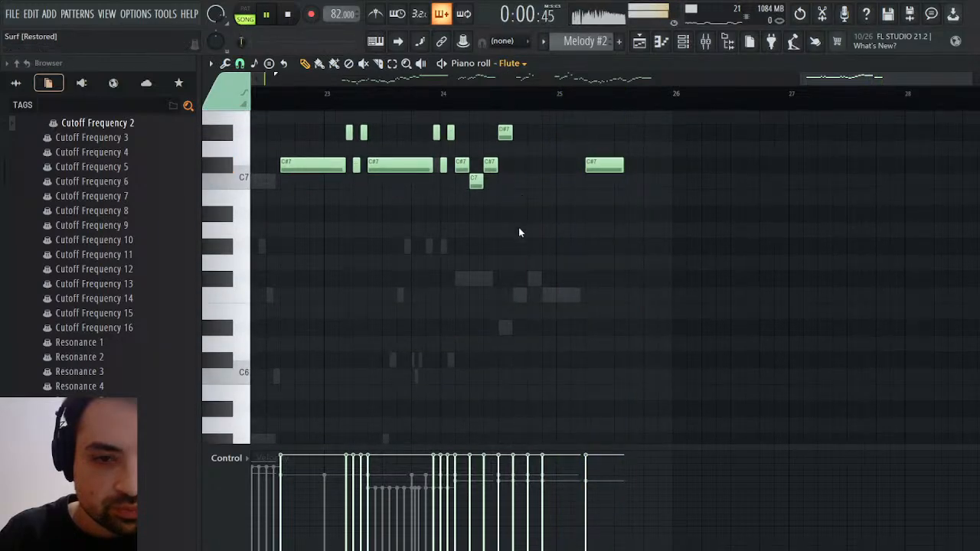
# Step through the French Horn to the Strings #2 notes in the piano roll and stop playback
pyautogui.press('Down')
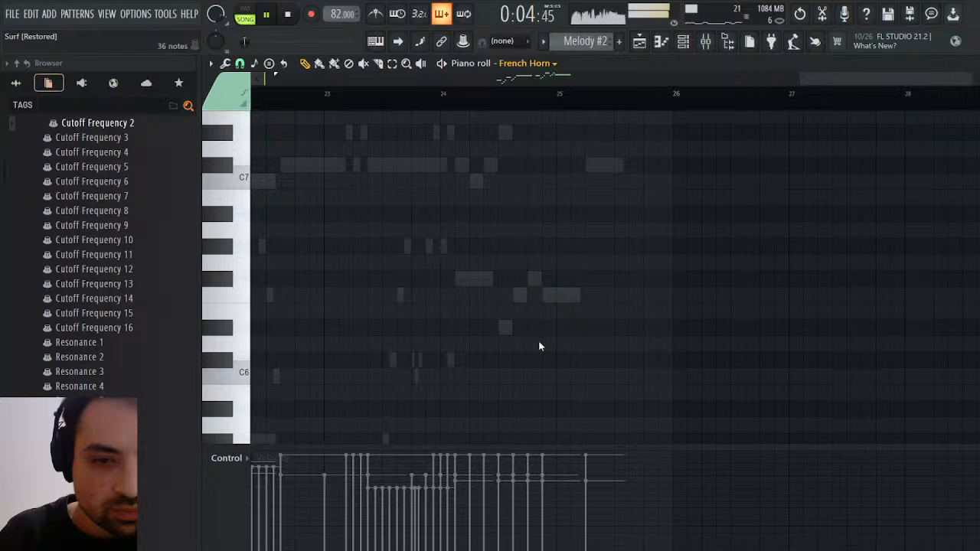
pyautogui.press('Down')
pyautogui.scroll(2, 567, 324)
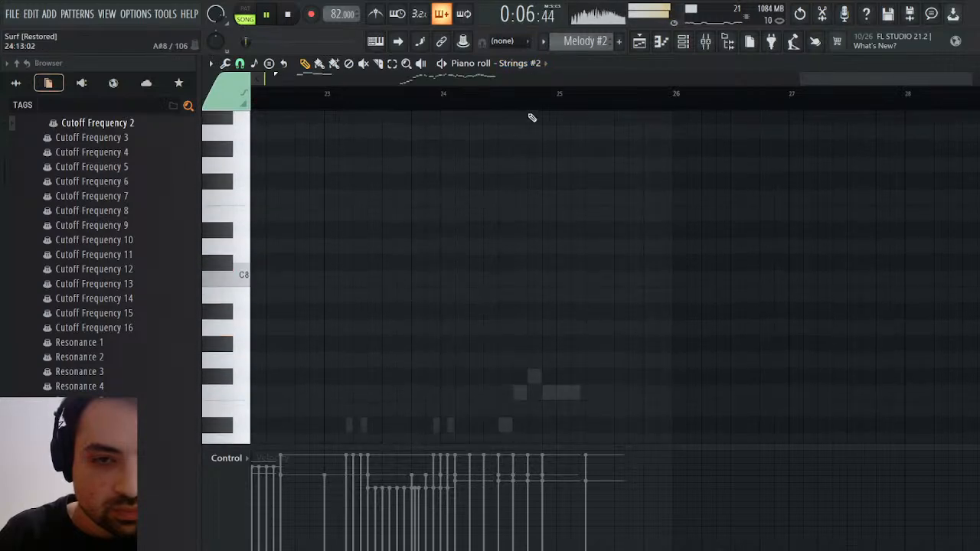
pyautogui.press('space')
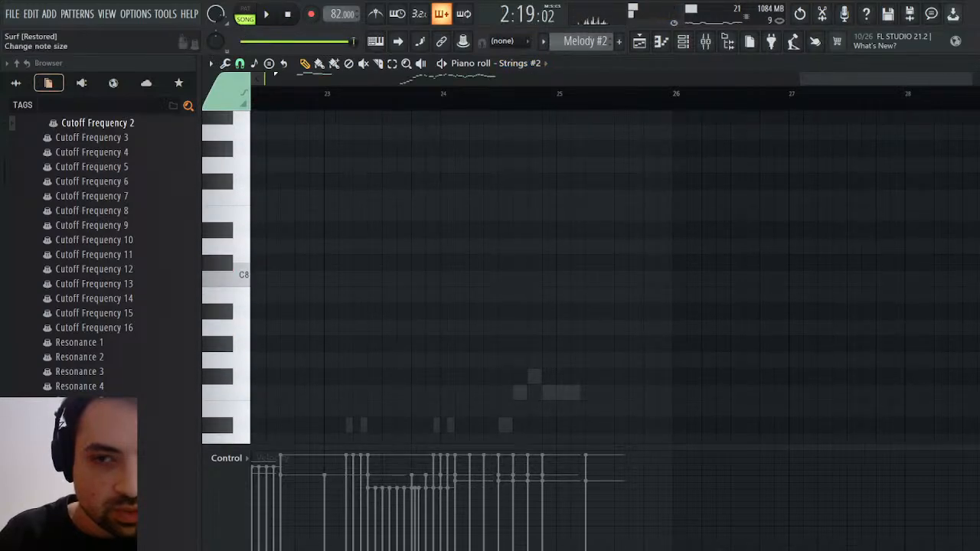
# Open the French Horn #2 notes from the channel rack and examine its closing notes around bar 25
pyautogui.press('F6')
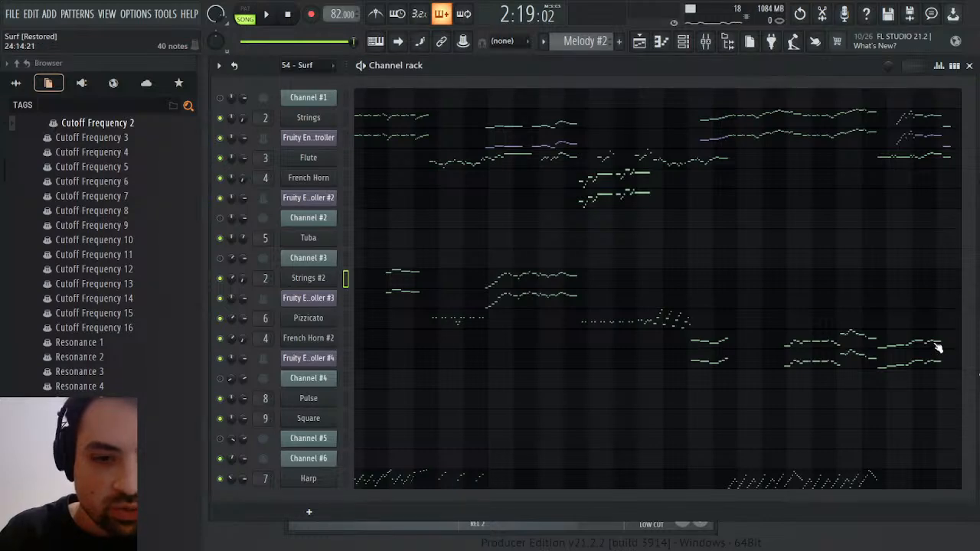
pyautogui.click(936, 343)
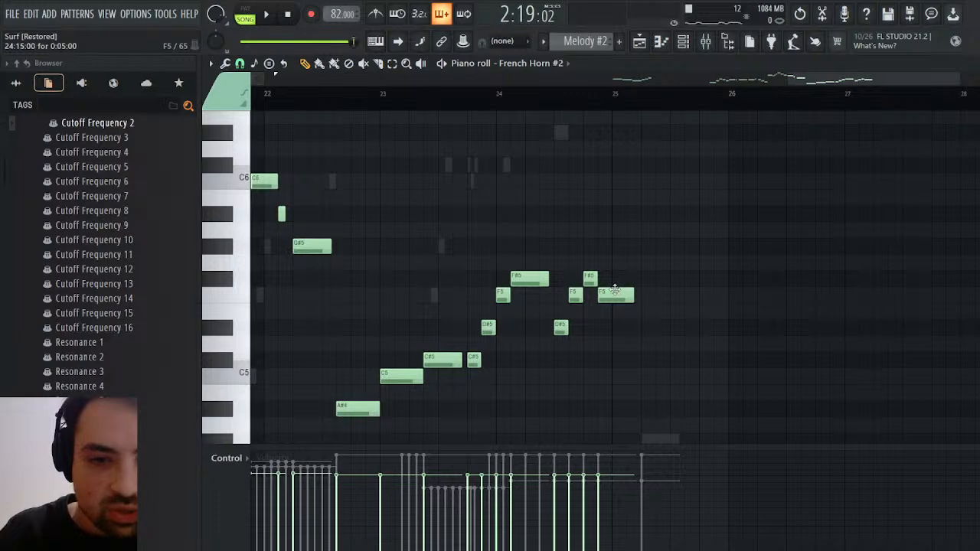
pyautogui.scroll(-4, 614, 290)
pyautogui.click(642, 245)
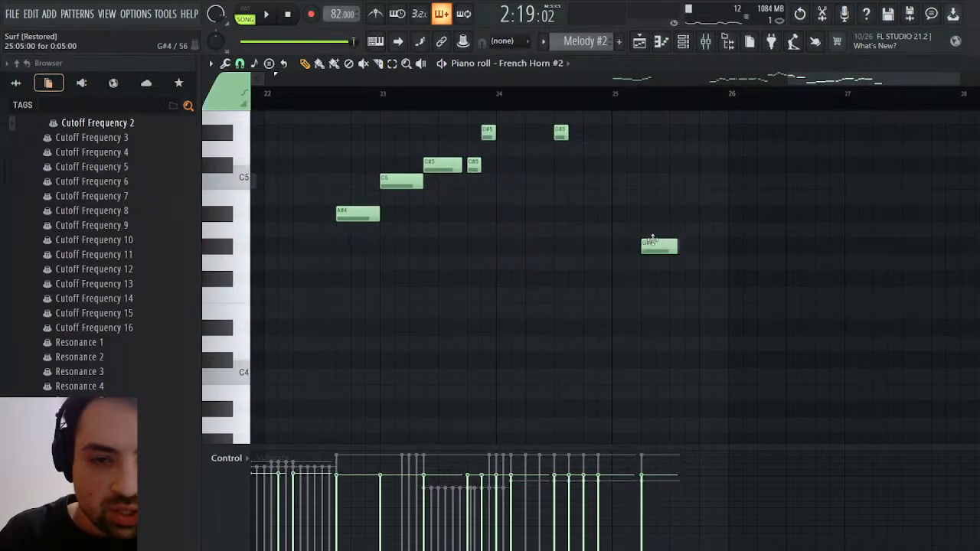
pyautogui.scroll(5, 597, 144)
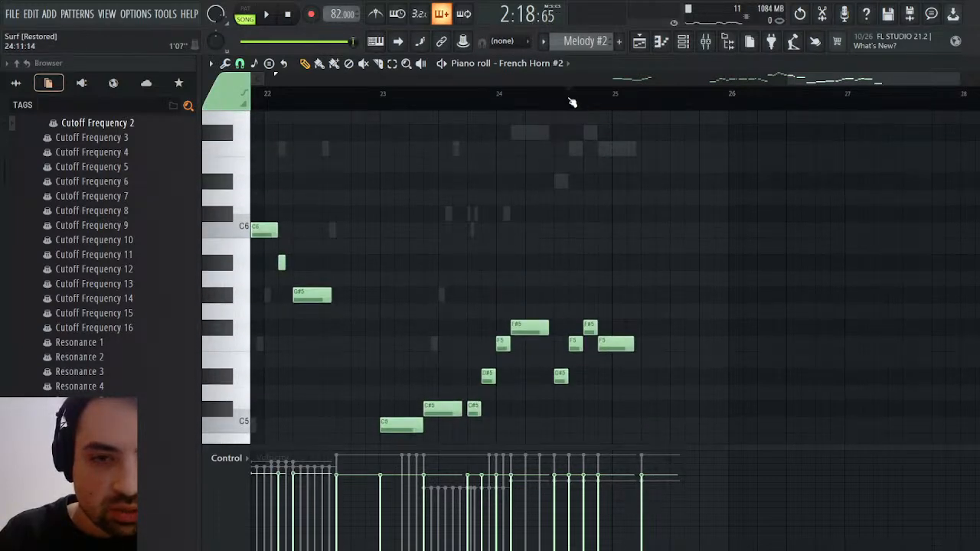
# Audition the ending from bar 24 against the French Horn #2 notes
pyautogui.click(263, 14)
pyautogui.scroll(-5, 696, 295)
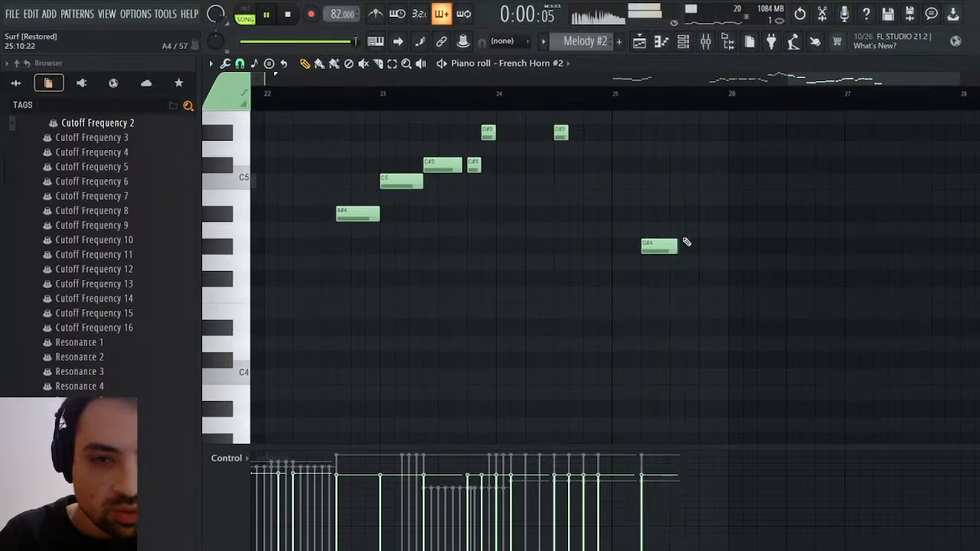
pyautogui.click(286, 14)
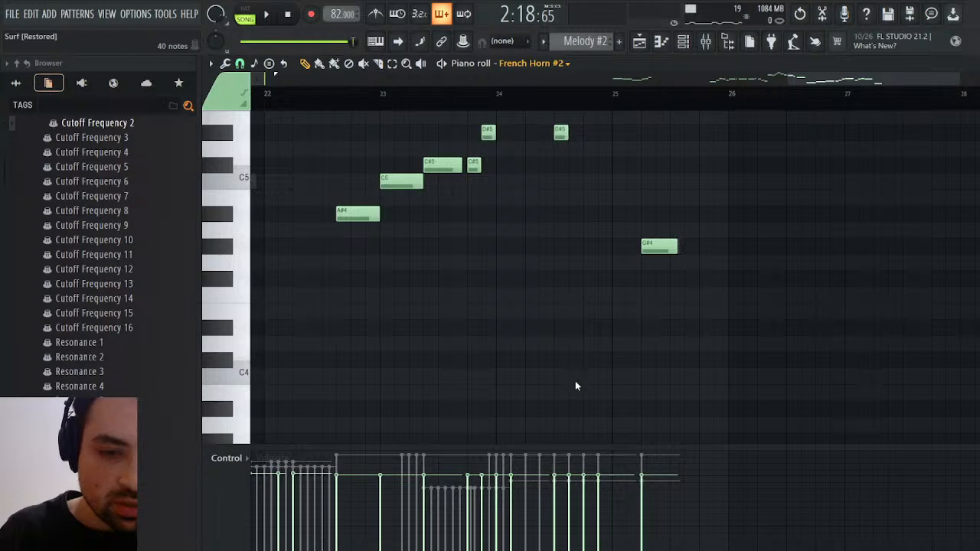
# Replay the ending with the Fruity Envelope Controller #4 notes shown and return to the playlist
pyautogui.click(645, 249)
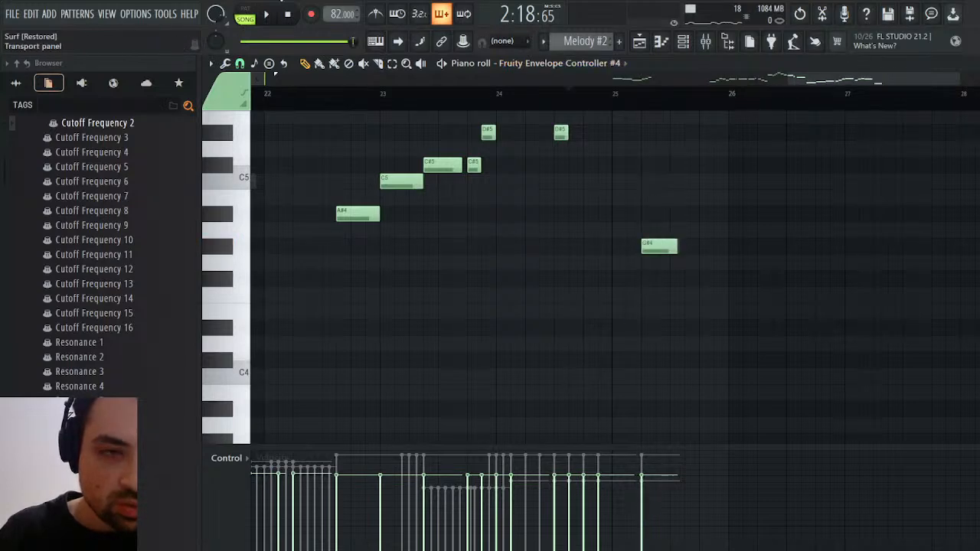
pyautogui.press('space')
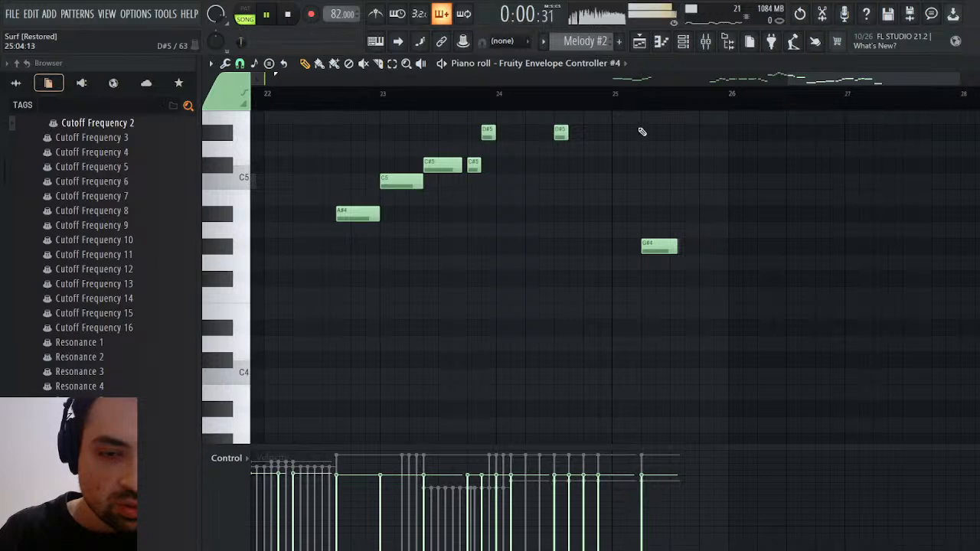
pyautogui.scroll(6, 642, 132)
pyautogui.scroll(-3, 641, 225)
pyautogui.click(587, 99)
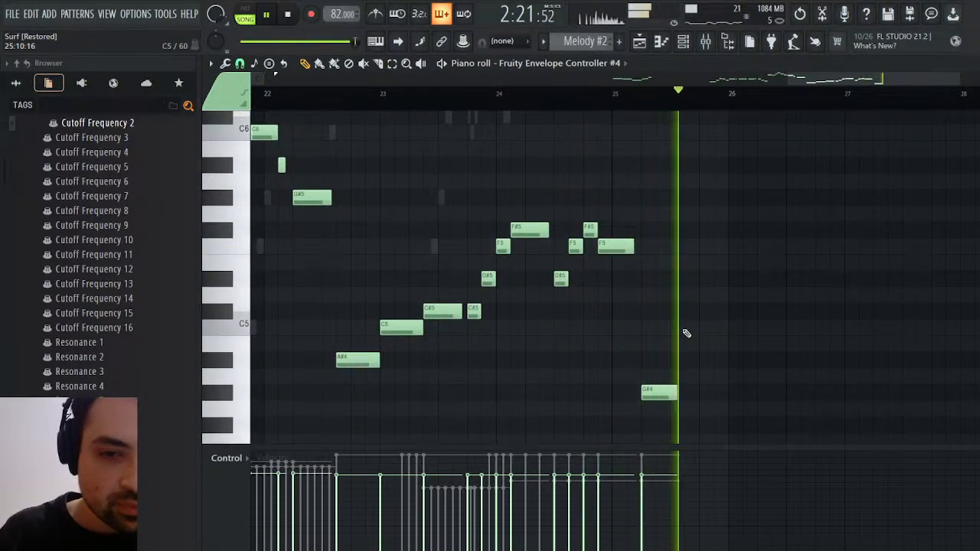
pyautogui.click(639, 41)
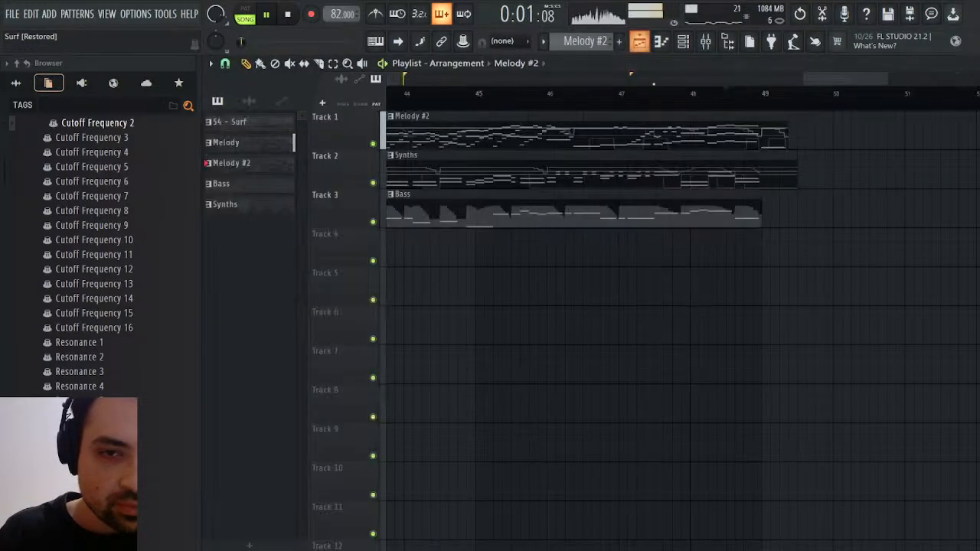
# Return to the Fruity Envelope Controller #4 notes, stop playback and move the closing note after bar 25 to C#5
pyautogui.click(726, 95)
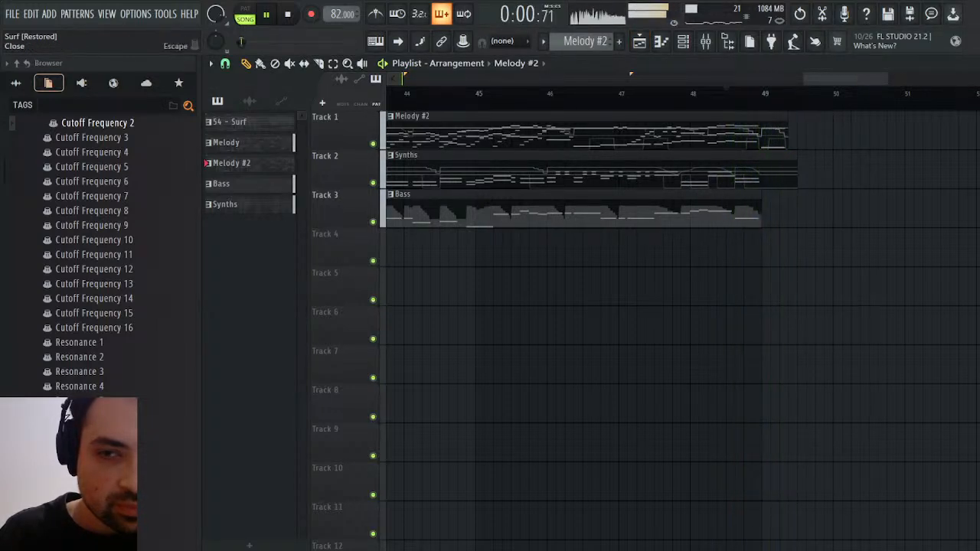
pyautogui.click(976, 63)
pyautogui.scroll(7, 647, 294)
pyautogui.scroll(-4, 670, 293)
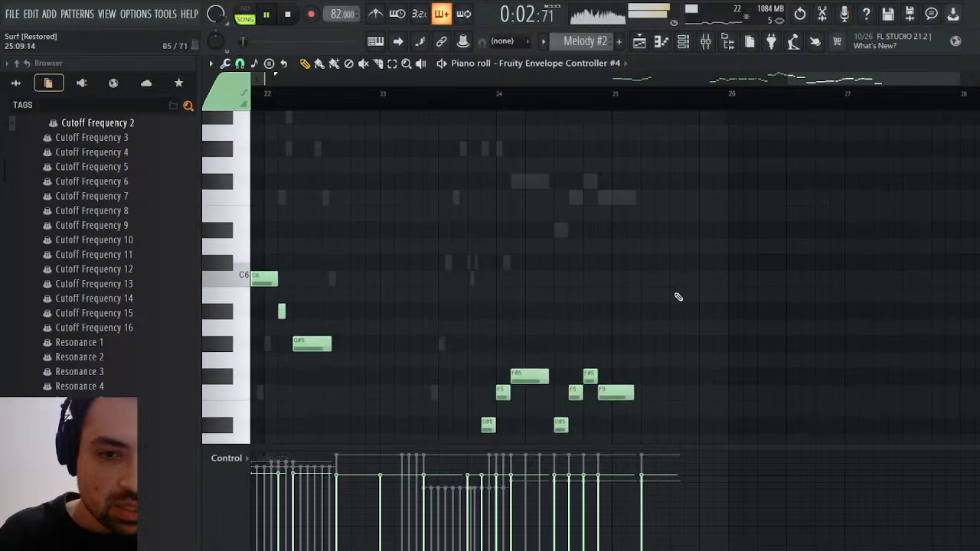
pyautogui.scroll(4, 679, 293)
pyautogui.click(288, 14)
pyautogui.scroll(-7, 676, 344)
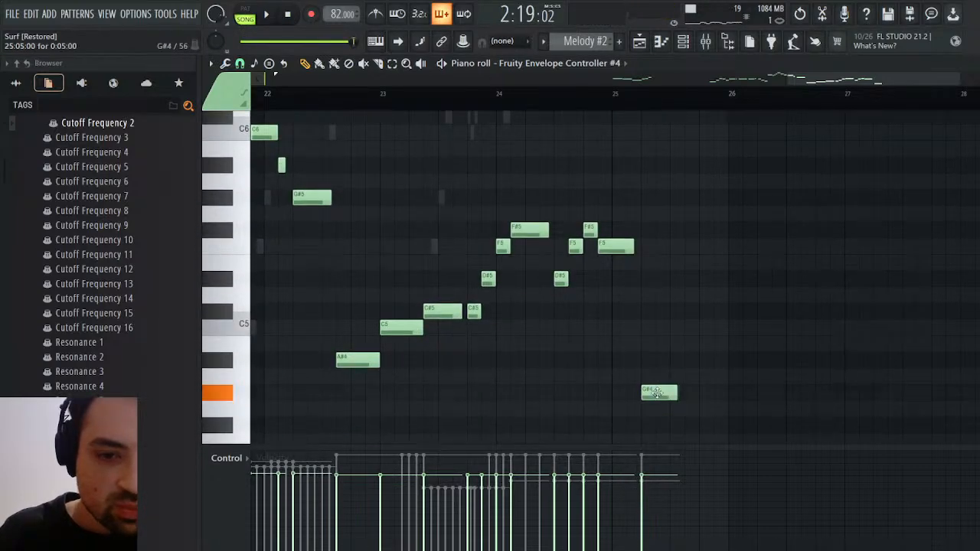
pyautogui.moveTo(656, 393); pyautogui.dragTo(655, 310)
pyautogui.scroll(5, 663, 311)
pyautogui.scroll(-4, 664, 311)
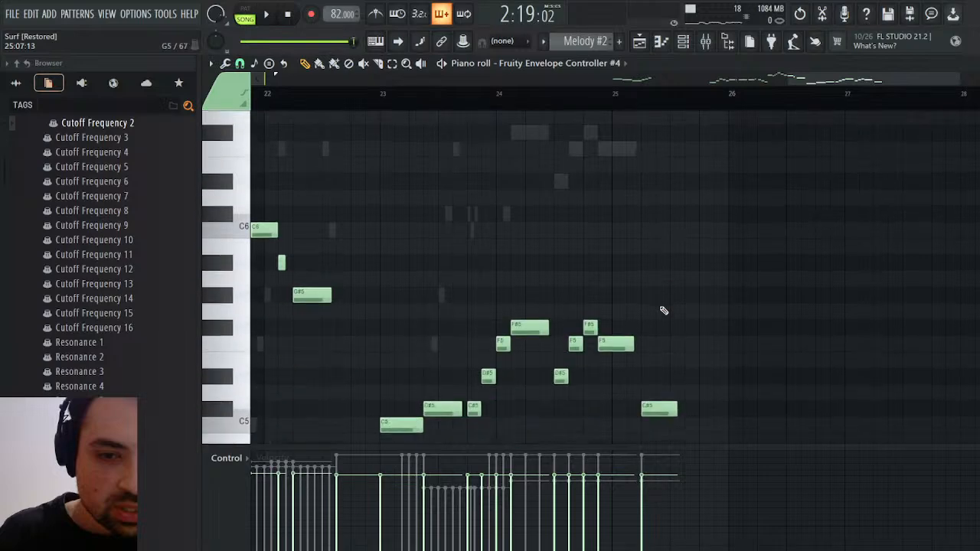
pyautogui.scroll(-5, 665, 308)
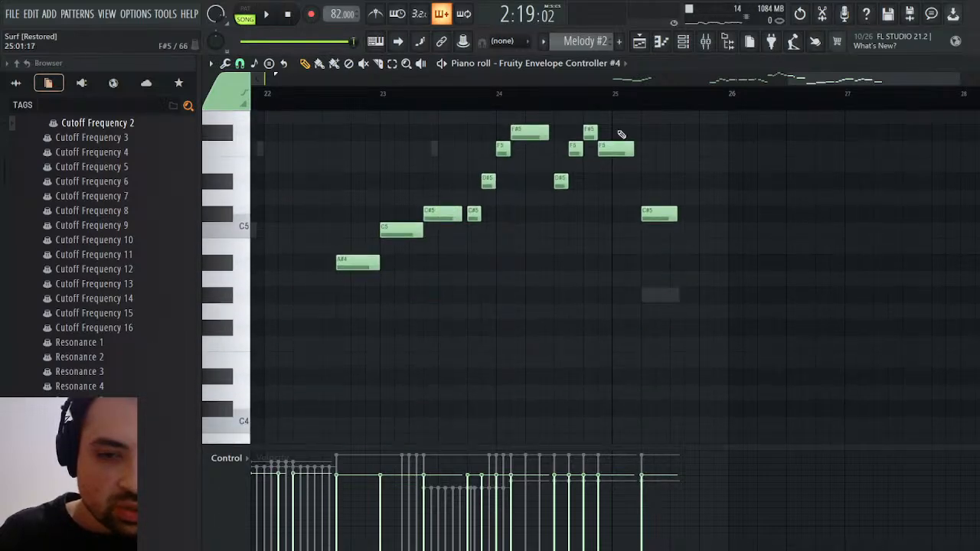
# Audition the ending with the moved C#5 note and bring up the Strings #2 notes
pyautogui.click(273, 17)
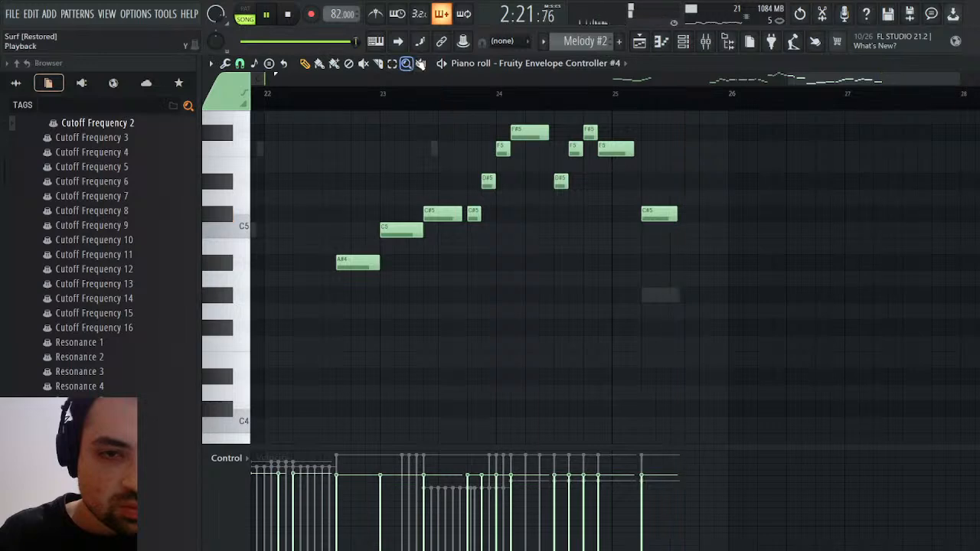
pyautogui.click(534, 337)
pyautogui.scroll(5, 657, 281)
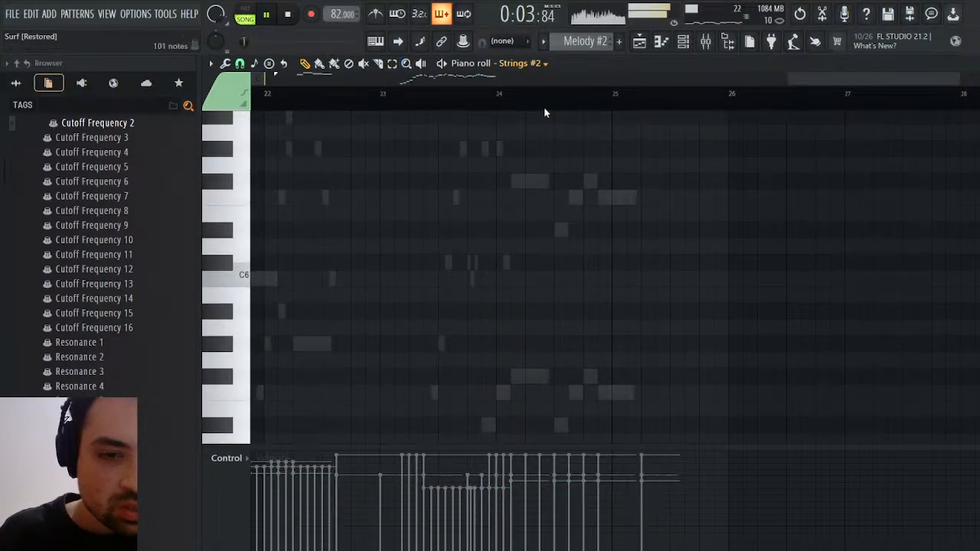
# Open the Strings notes, stop playback and raise the closing note after bar 25 by one octave to G#5
pyautogui.rightClick(528, 183)
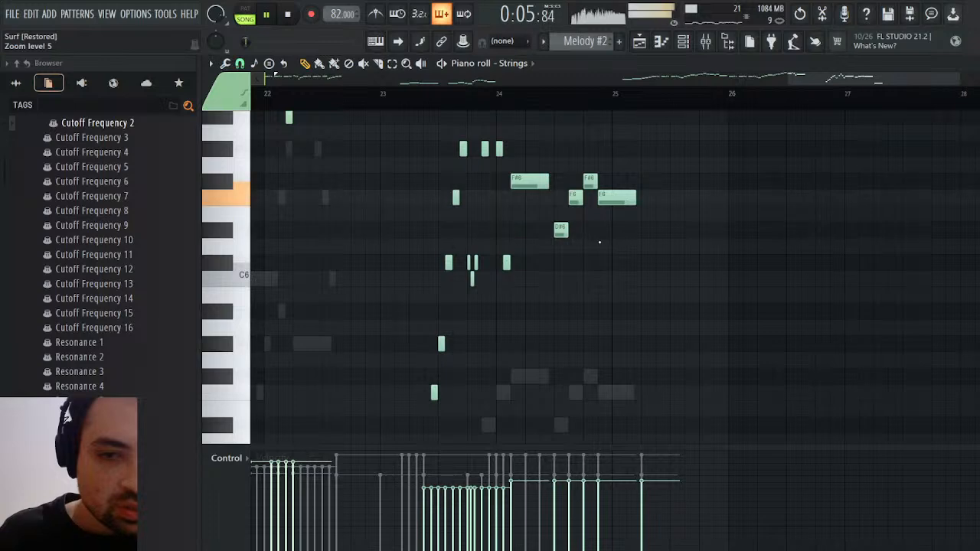
pyautogui.scroll(-2, 632, 271)
pyautogui.scroll(-5, 635, 273)
pyautogui.click(289, 14)
pyautogui.scroll(4, 569, 204)
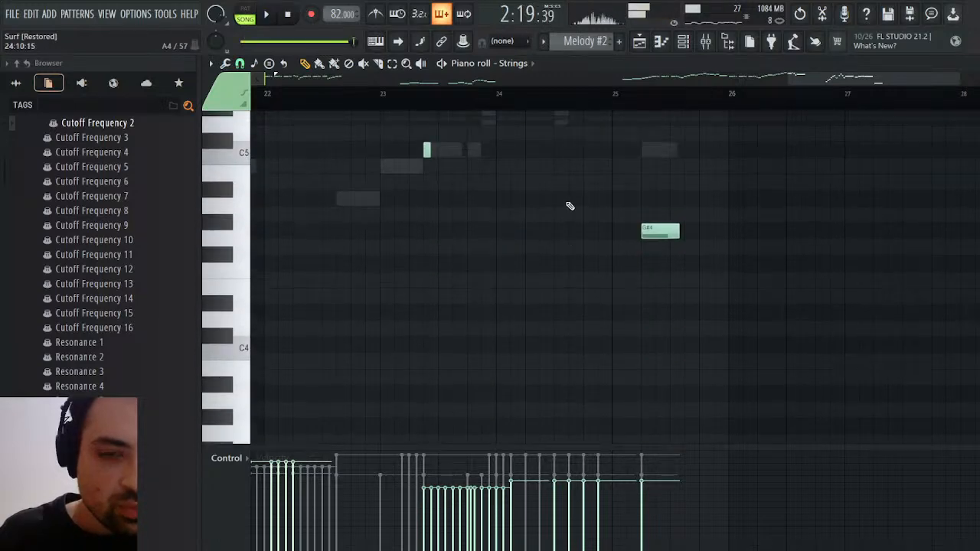
pyautogui.moveTo(680, 387); pyautogui.dragTo(677, 393)
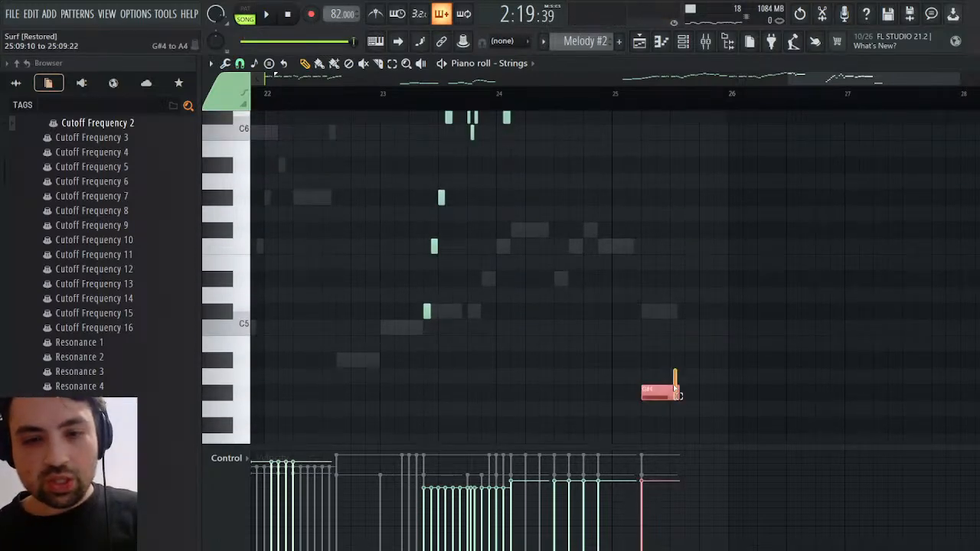
pyautogui.hotkey('ctrl', 'Up')
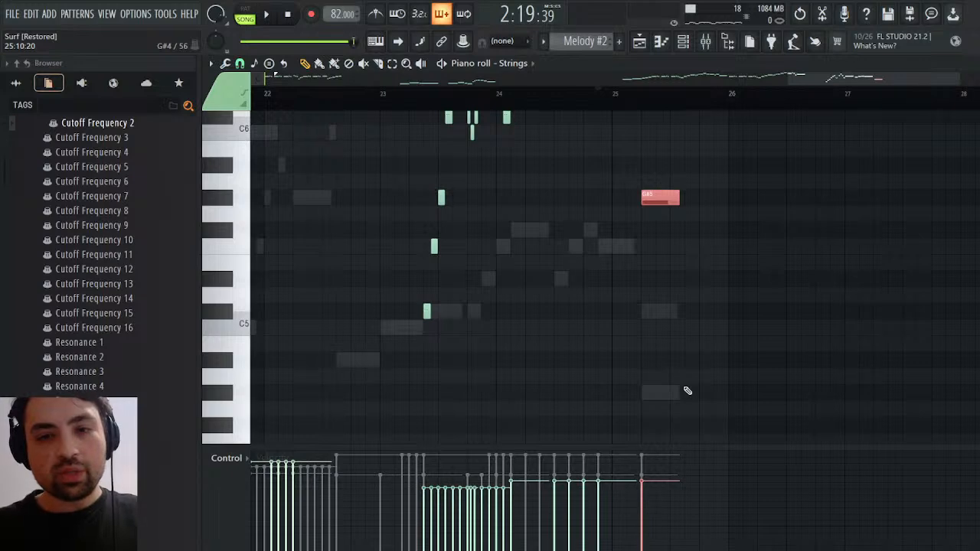
# Audition the ending with the raised Strings note in the piano roll and again in the playlist
pyautogui.scroll(5, 605, 318)
pyautogui.press('space')
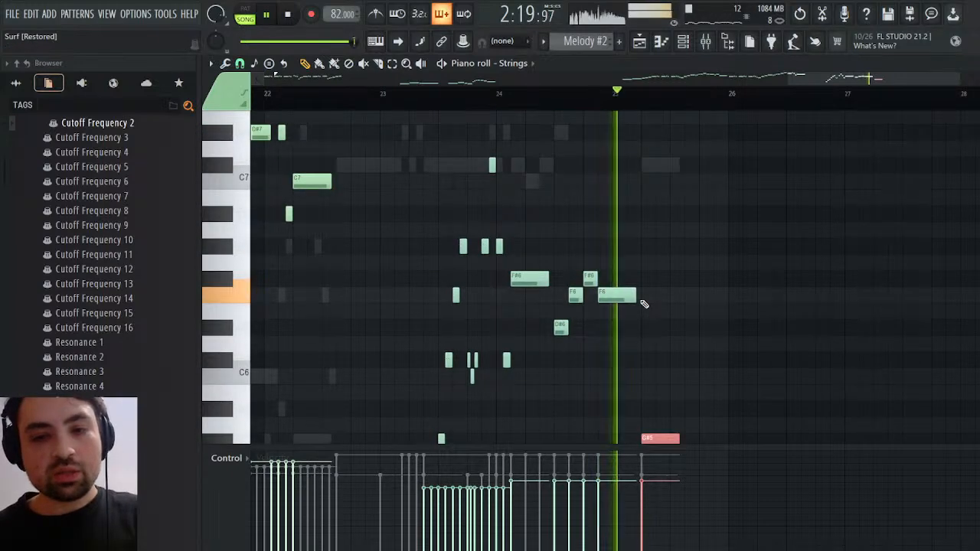
pyautogui.scroll(-2, 648, 302)
pyautogui.press('space')
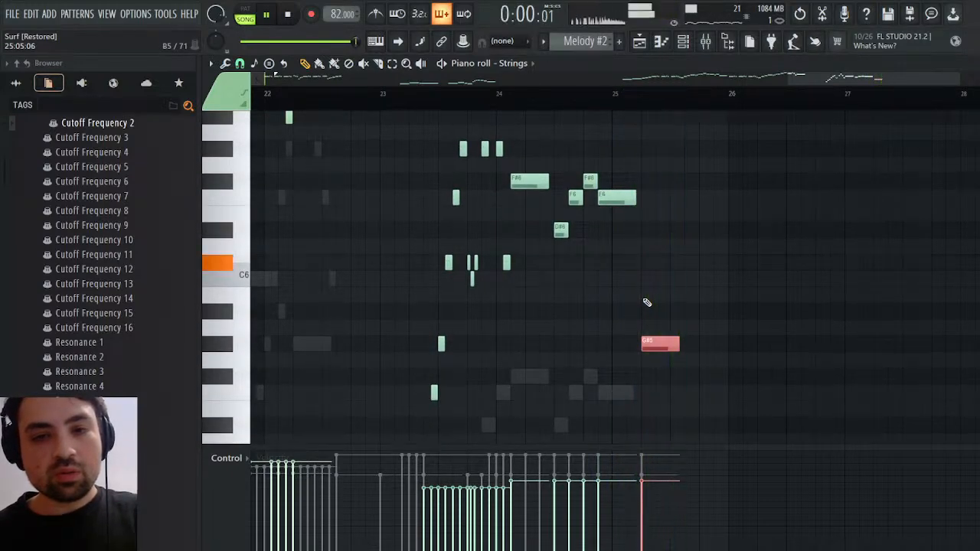
pyautogui.press('space')
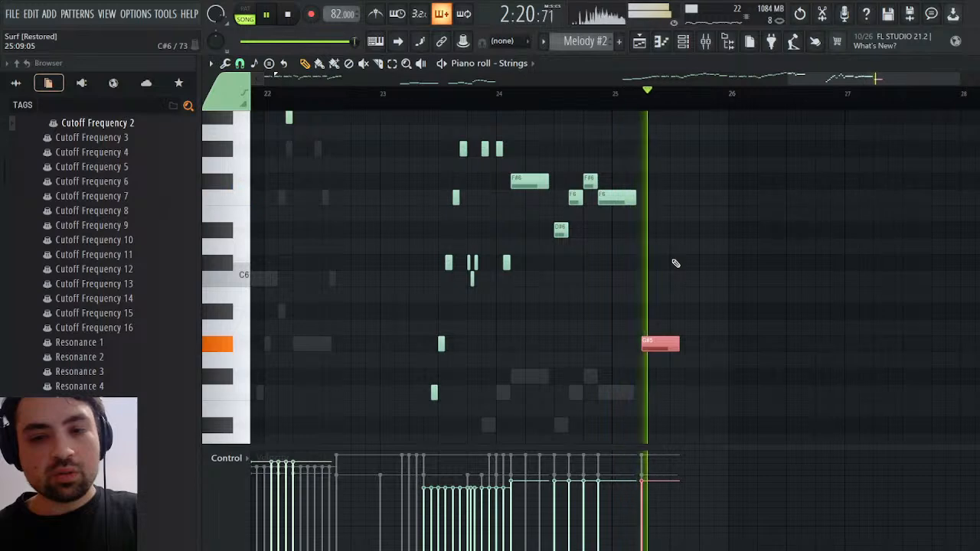
pyautogui.press('space')
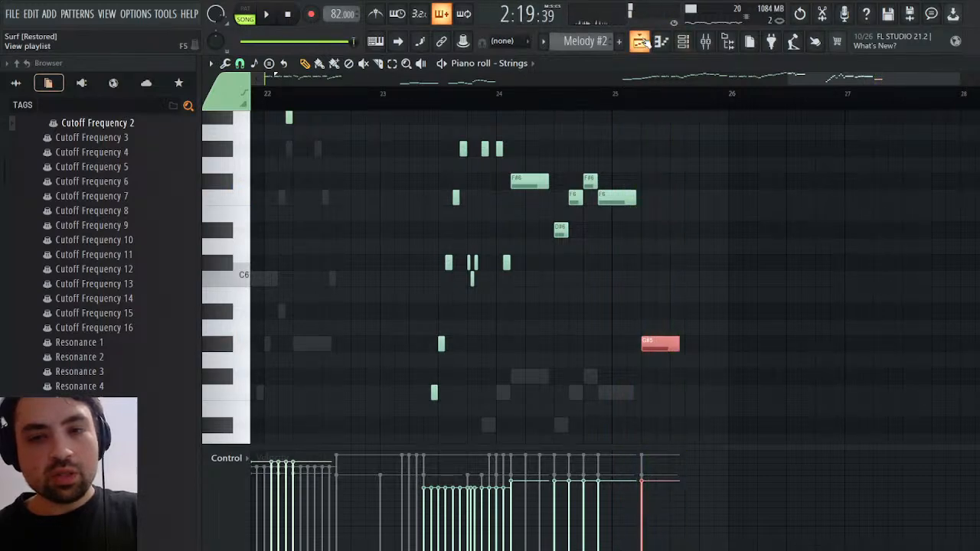
pyautogui.click(641, 41)
pyautogui.press('space')
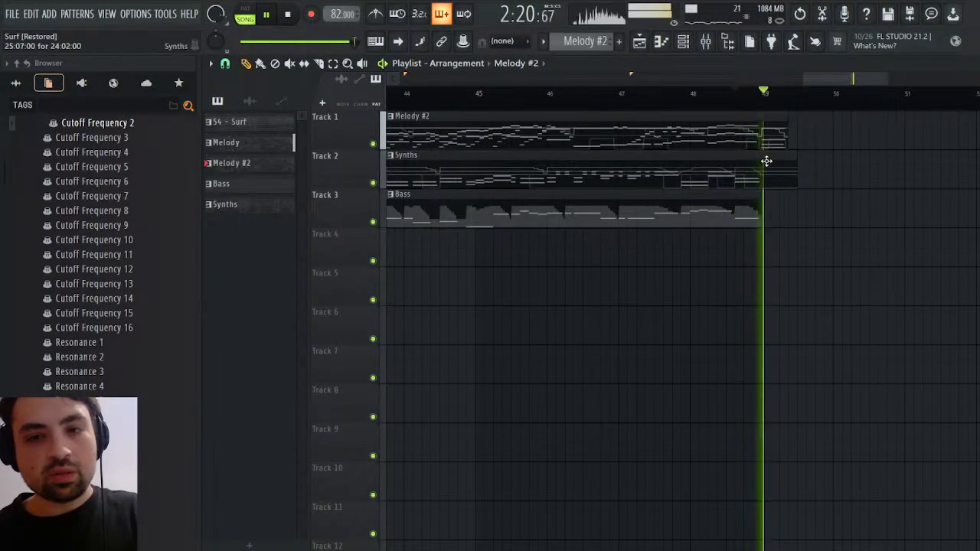
pyautogui.press('space')
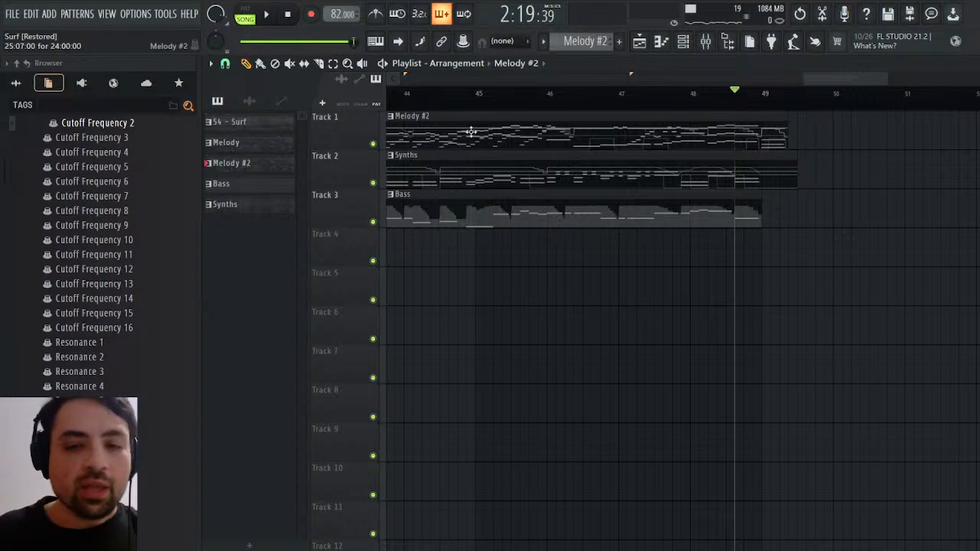
# Open the Synths pattern in the piano roll and show the Square notes from bar 21 to bar 25
pyautogui.doubleClick(769, 180)
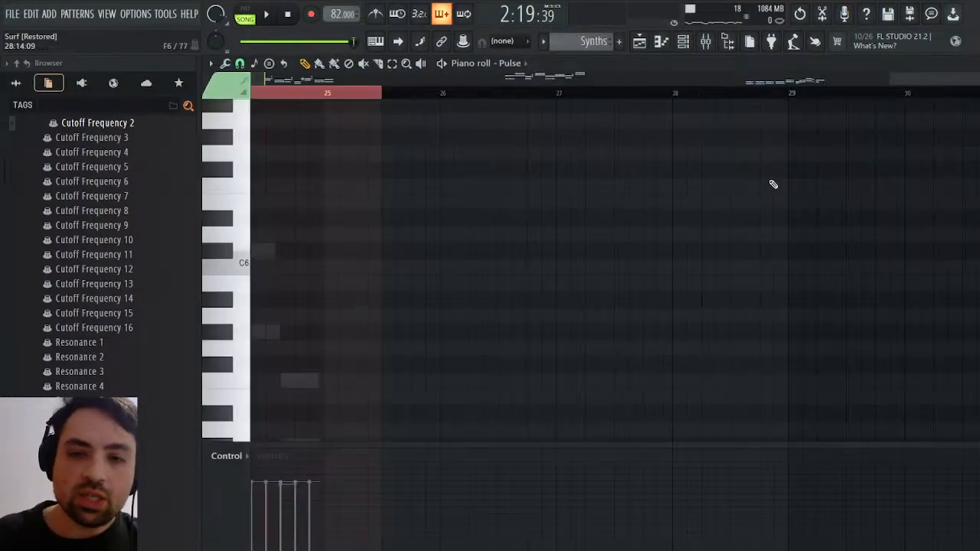
pyautogui.moveTo(925, 78); pyautogui.dragTo(827, 79)
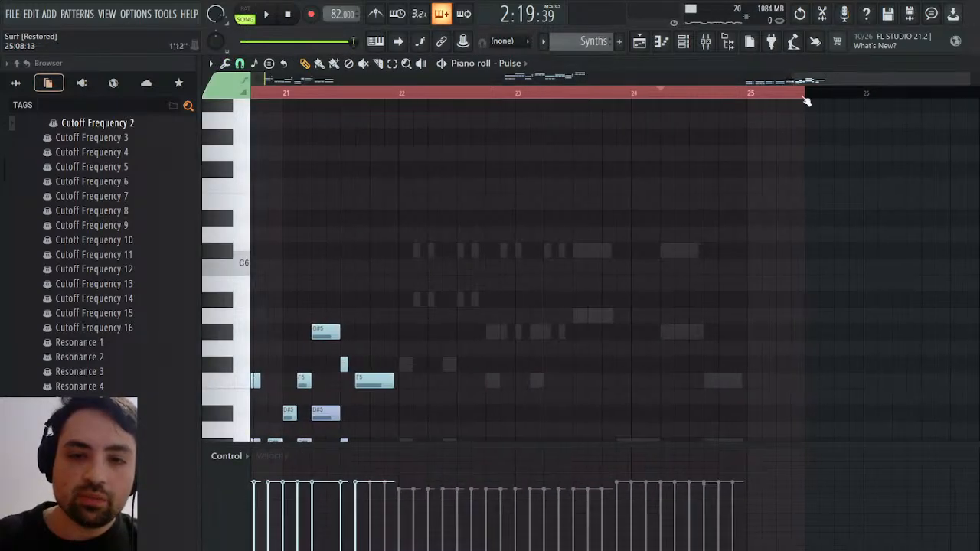
pyautogui.scroll(-5, 695, 191)
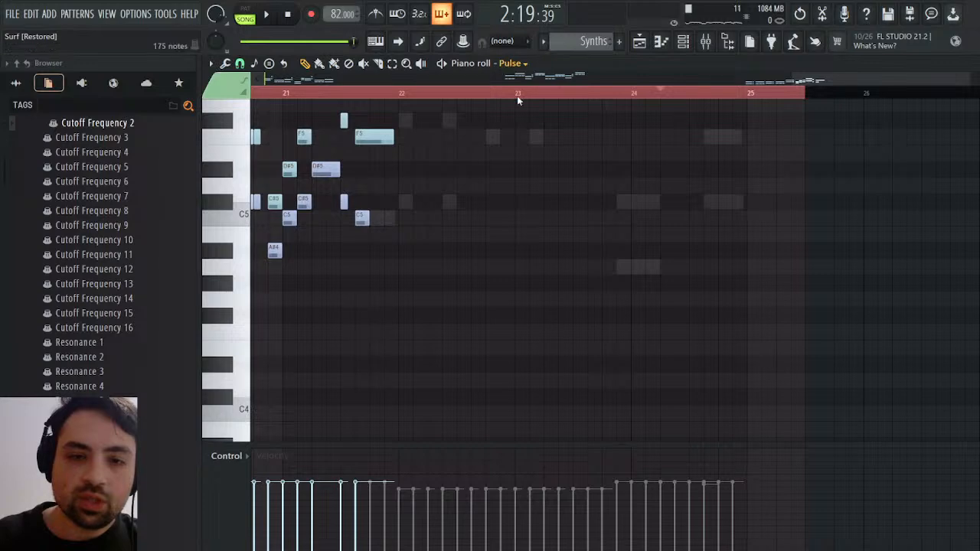
pyautogui.press('Down')
pyautogui.scroll(4, 703, 262)
pyautogui.scroll(-2, 707, 263)
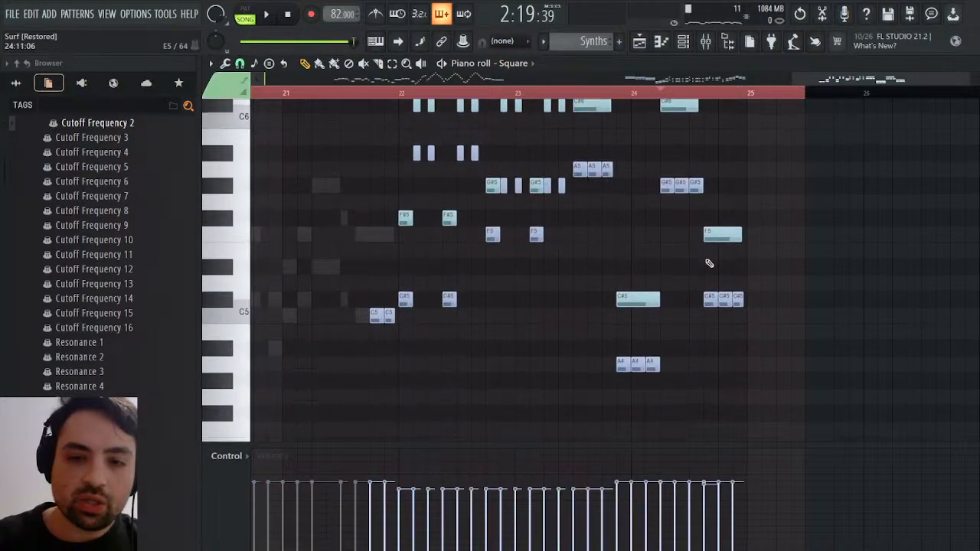
# Sound the F5 note just before bar 25 and examine the other closing notes of the Square part
pyautogui.click(720, 237)
pyautogui.click(717, 237)
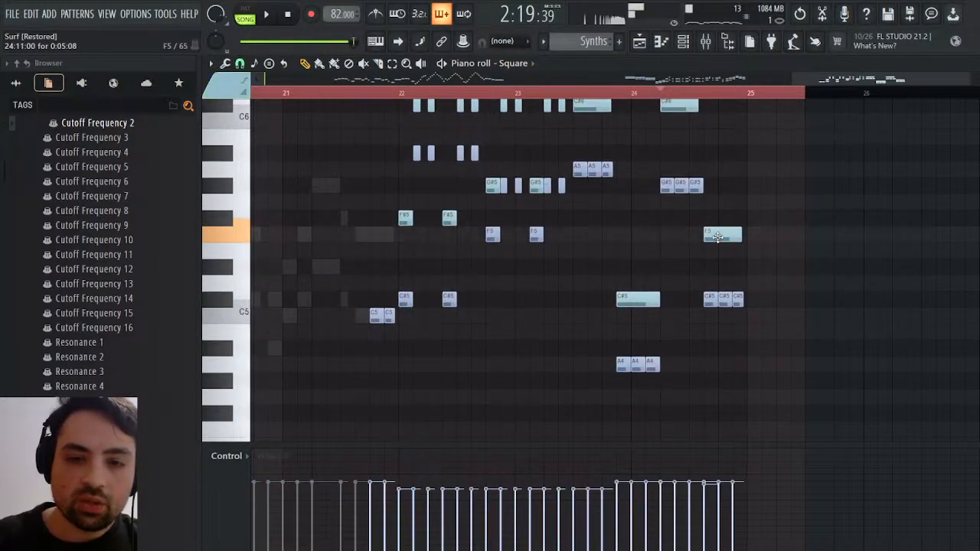
pyautogui.scroll(3, 728, 297)
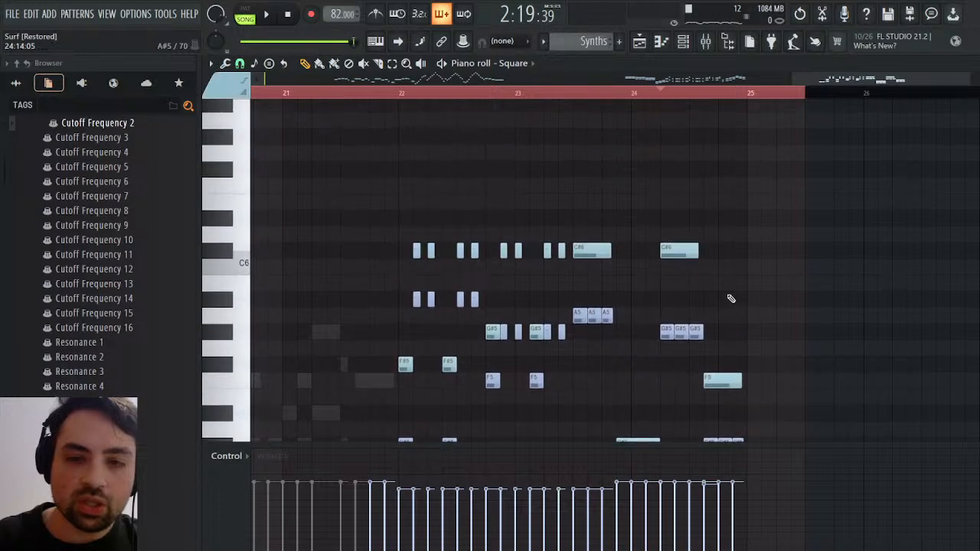
pyautogui.scroll(-2, 729, 299)
pyautogui.scroll(-2, 723, 395)
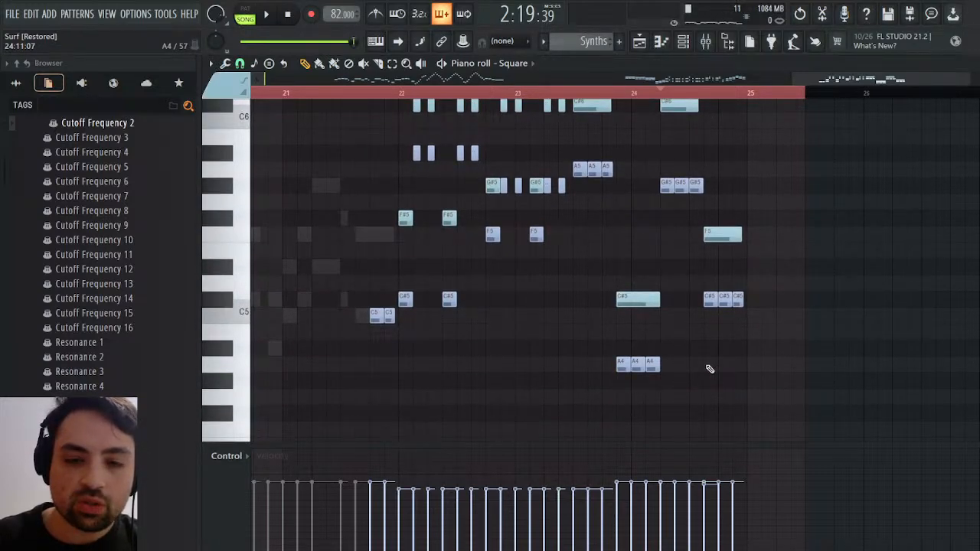
pyautogui.scroll(6, 754, 274)
pyautogui.scroll(-6, 753, 271)
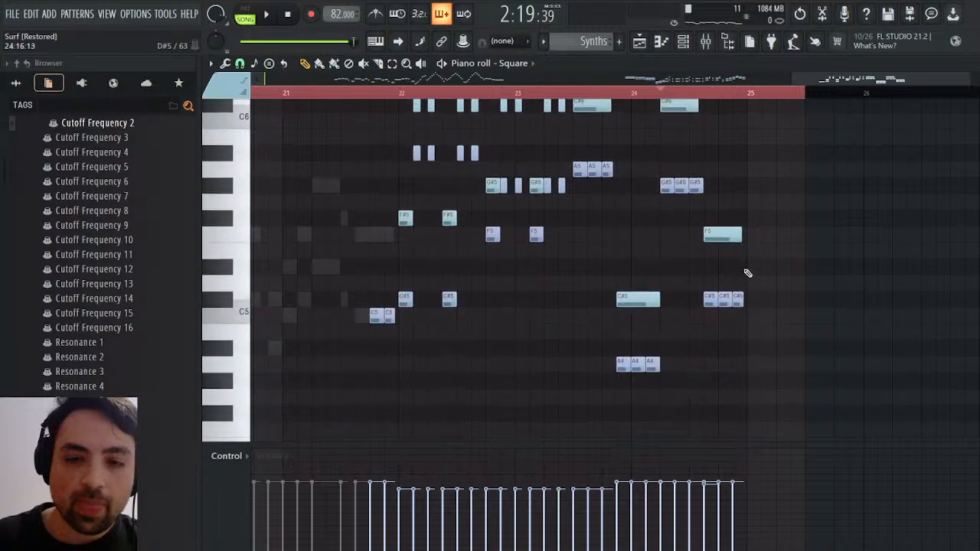
# Audition the end of the Synths pattern several times, restarting from just before bar 24
pyautogui.press('space')
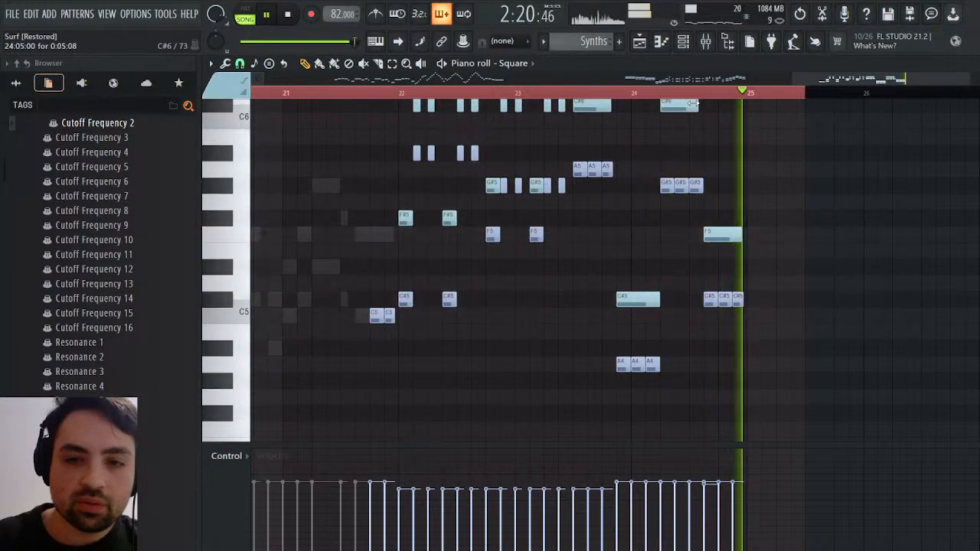
pyautogui.press('space')
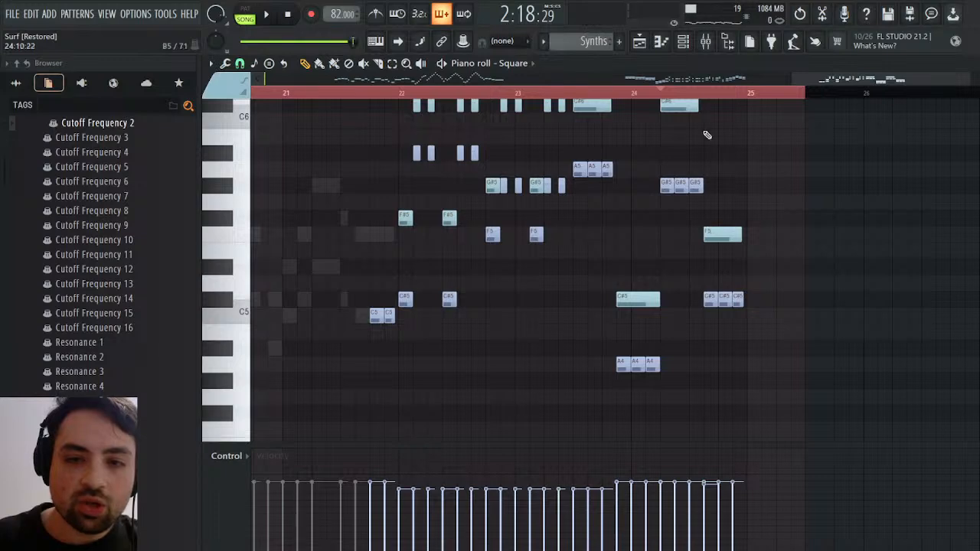
pyautogui.press('space')
pyautogui.press('space')
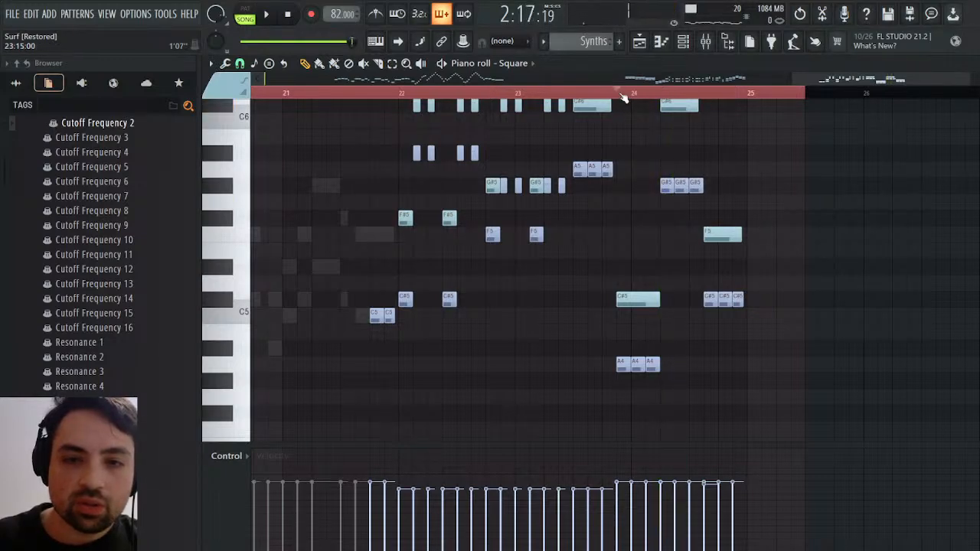
pyautogui.press('space')
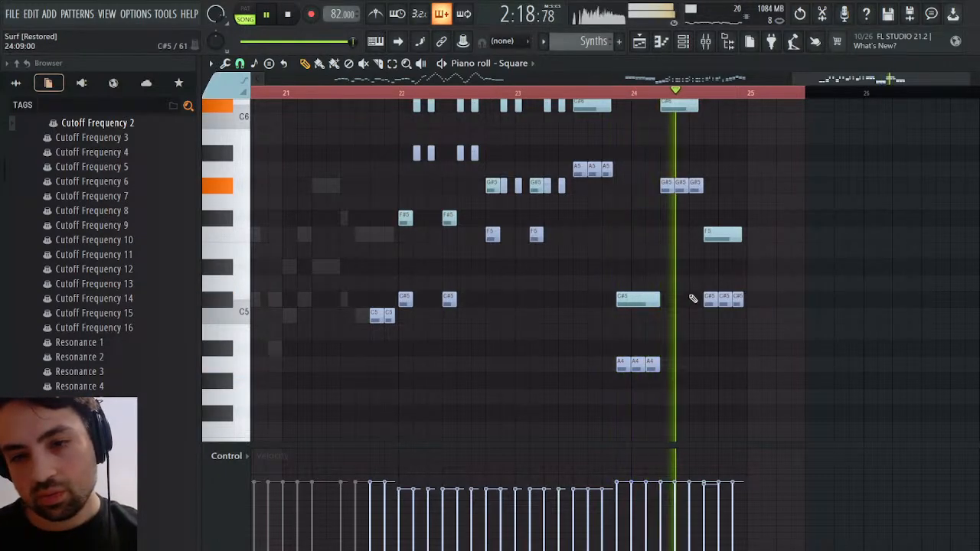
pyautogui.scroll(4, 744, 285)
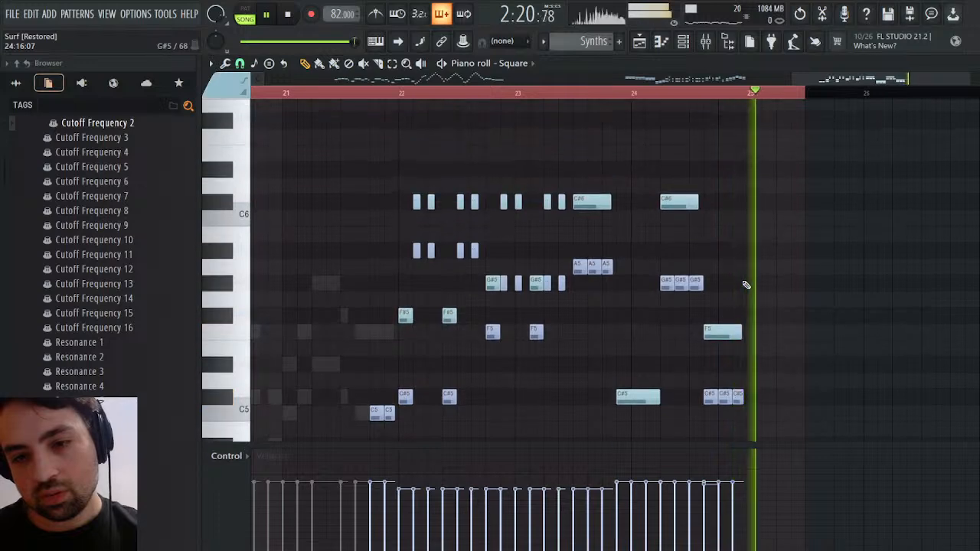
pyautogui.press('space')
pyautogui.scroll(-4, 746, 280)
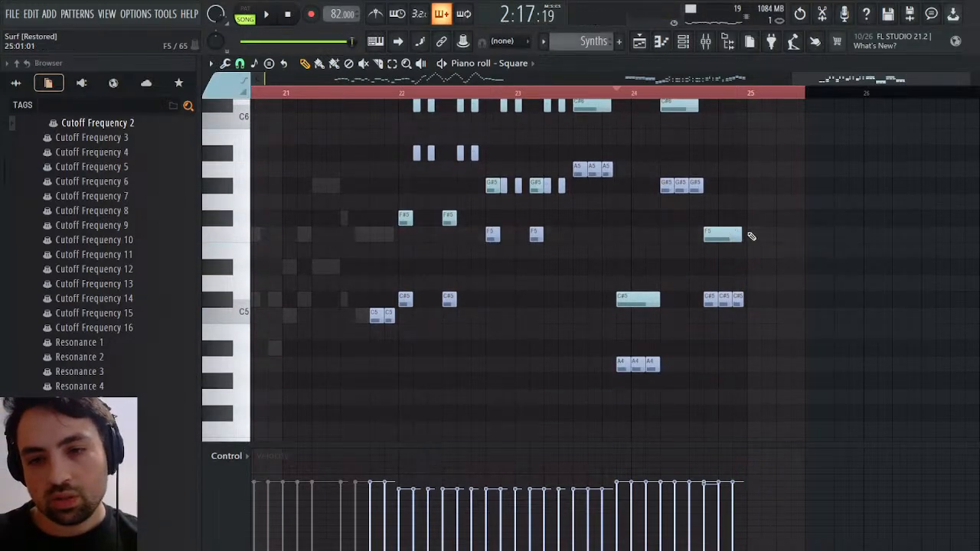
# Add a closing G#4 note at bar 25 of the Square part, the same length as the preceding F5 note
pyautogui.click(752, 351)
pyautogui.moveTo(759, 350); pyautogui.dragTo(764, 384)
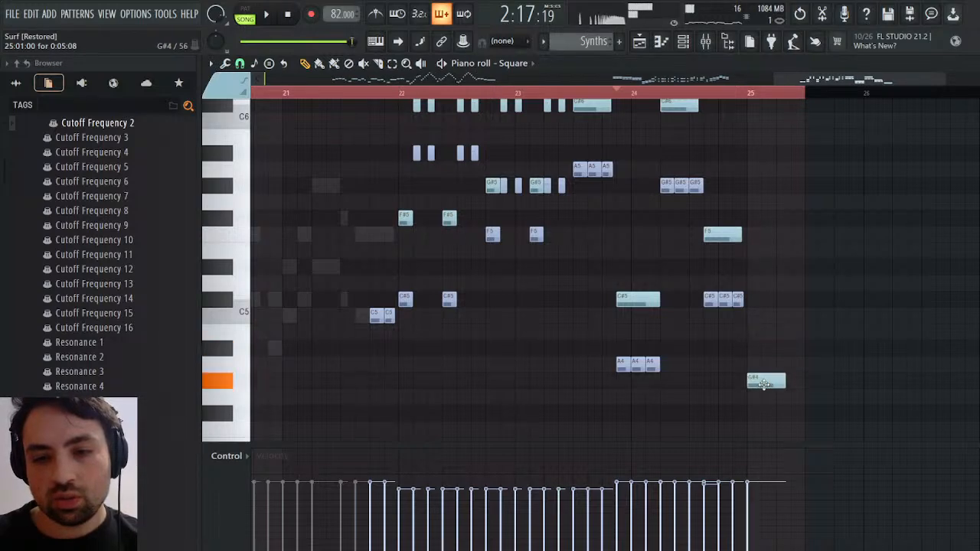
pyautogui.click(728, 234)
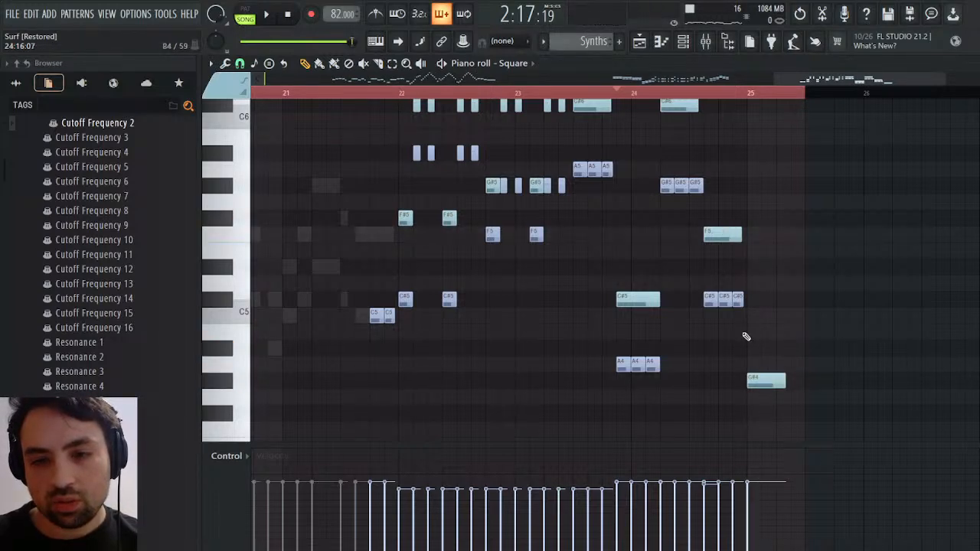
# Try a copy of the three short C#5 notes on F4 beneath the closing G#4 note, then delete it
pyautogui.scroll(-2, 731, 346)
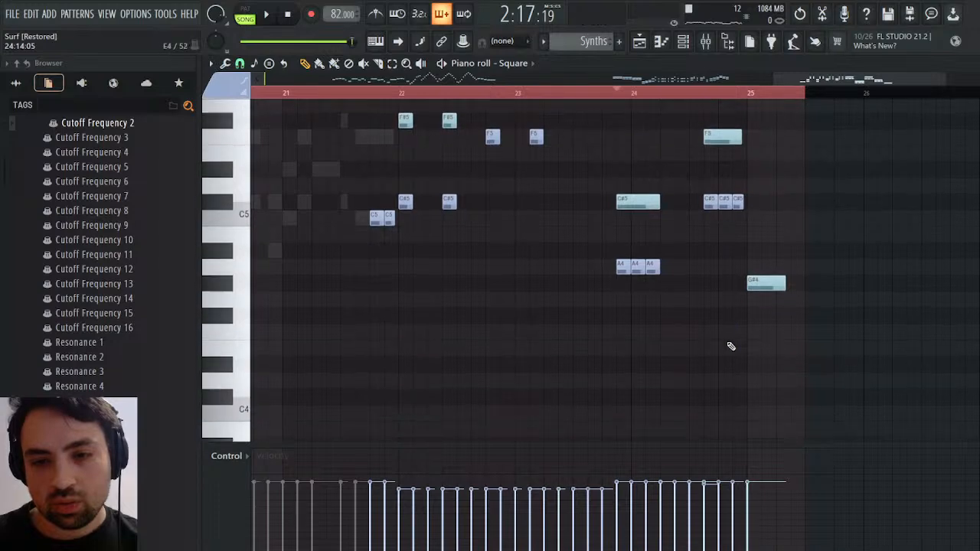
pyautogui.click(753, 201)
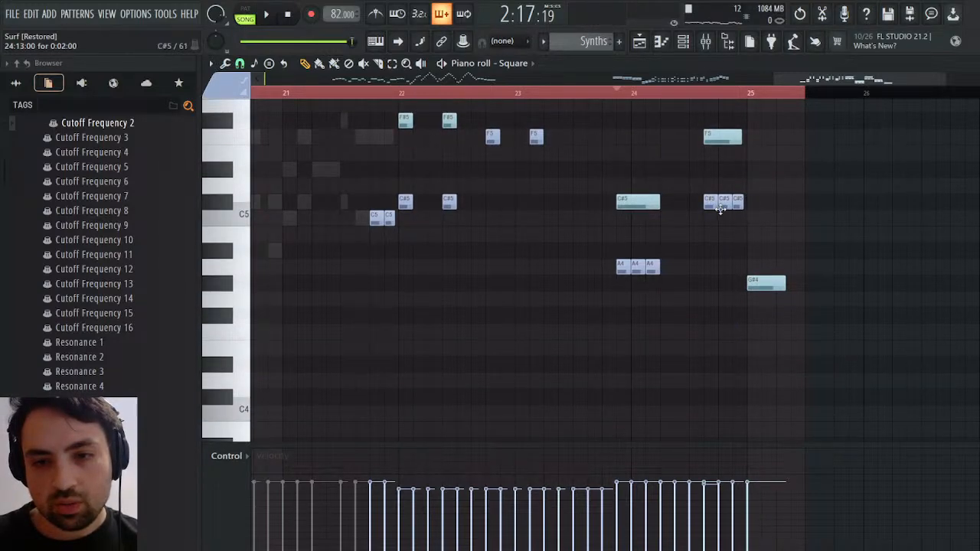
pyautogui.click(718, 206)
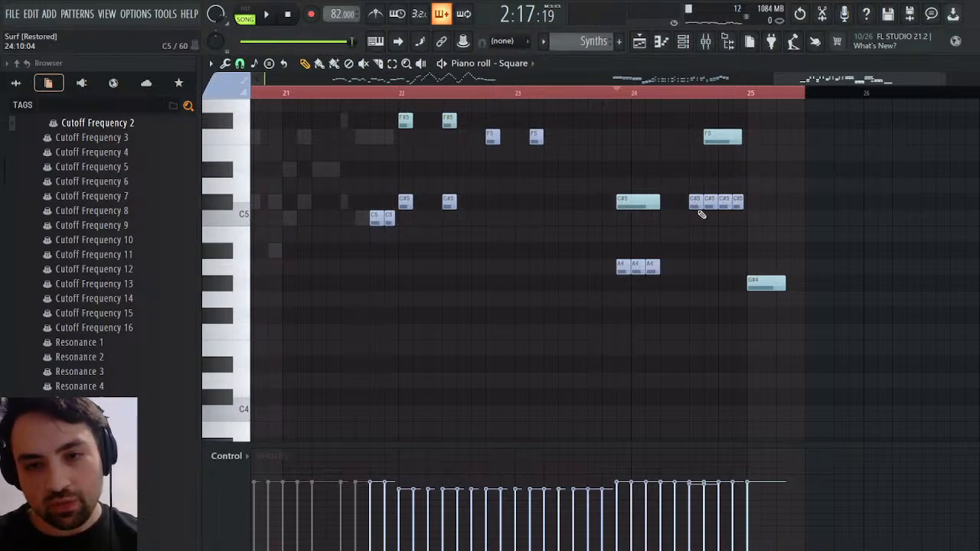
pyautogui.moveTo(699, 211); pyautogui.dragTo(750, 207)
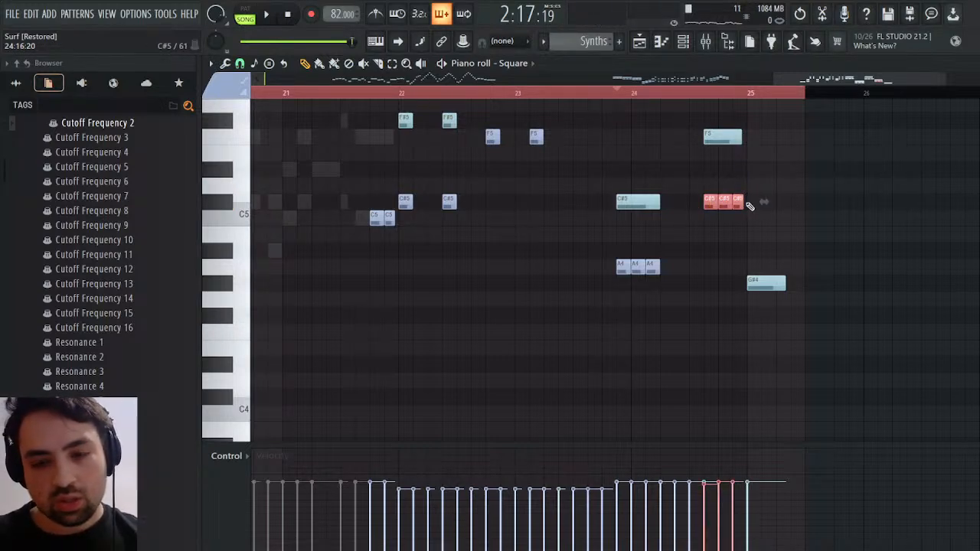
pyautogui.hotkey('ctrl', 'v')
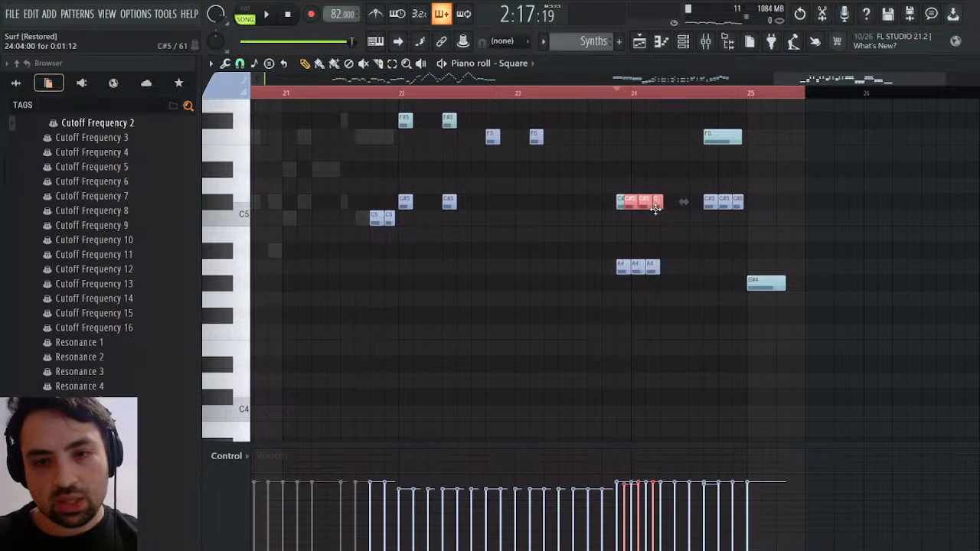
pyautogui.moveTo(646, 201); pyautogui.dragTo(776, 338)
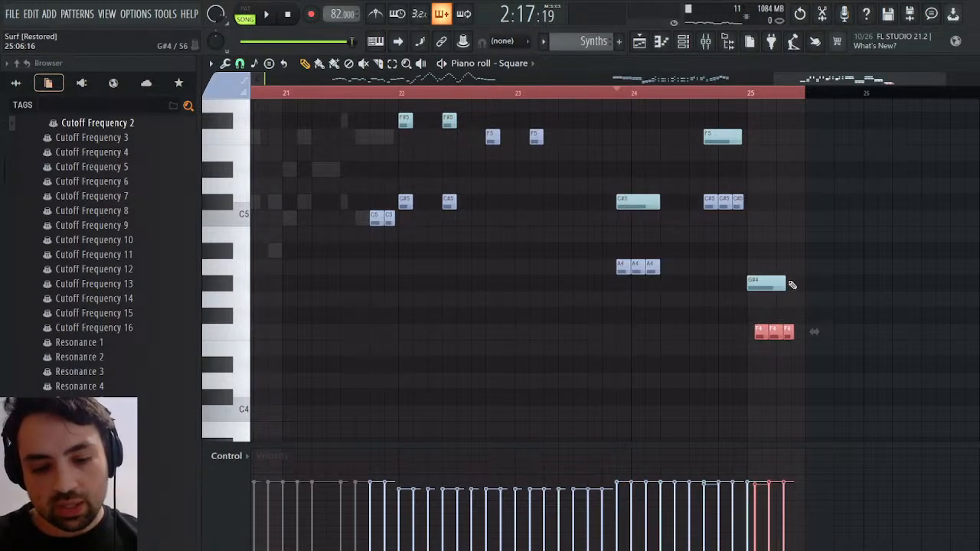
pyautogui.press('Delete')
# Try to duplicate the three short C#5 notes before bar 25 and undo the misplaced copies
pyautogui.moveTo(736, 216); pyautogui.dragTo(702, 208)
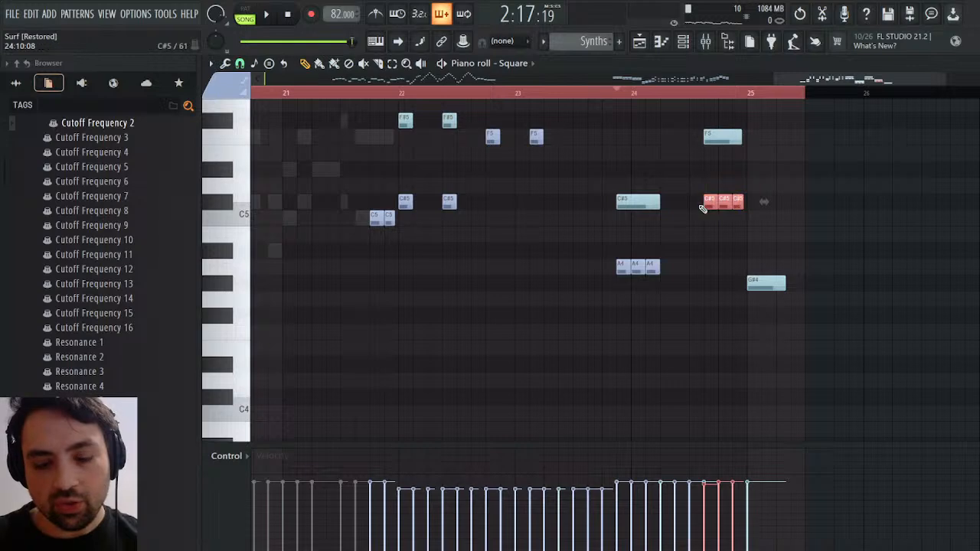
pyautogui.hotkey('ctrl', 'v')
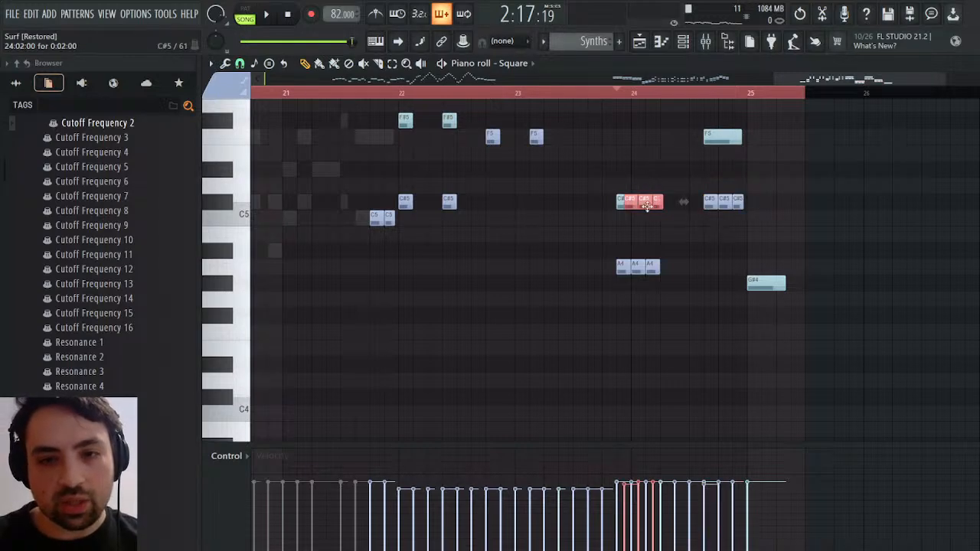
pyautogui.hotkey('ctrl', 'z')
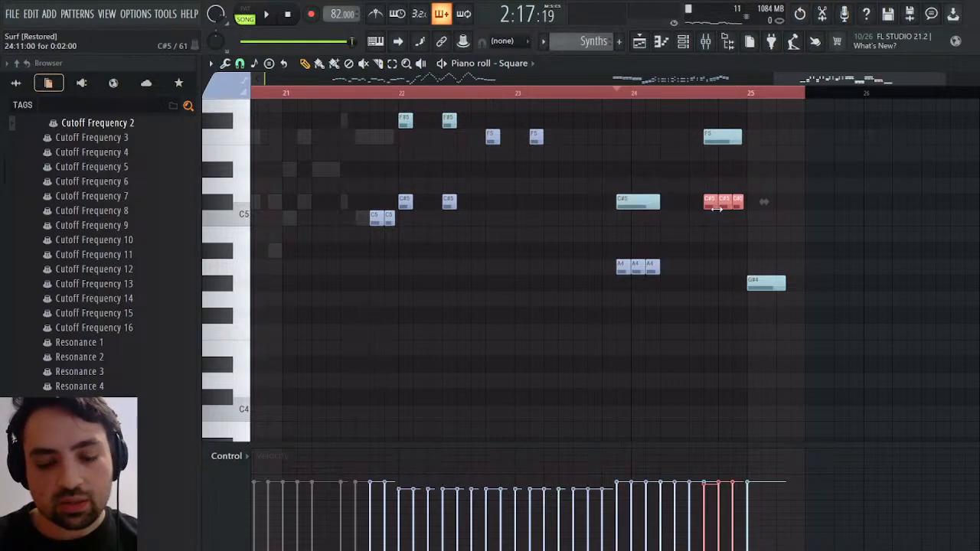
pyautogui.hscroll(5, 529, 268)
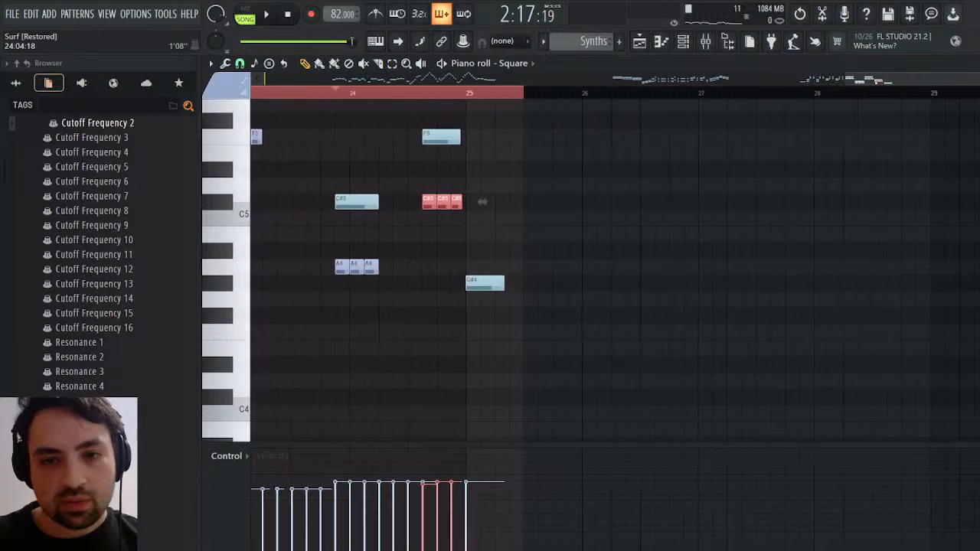
pyautogui.hotkey('ctrl', 'b')
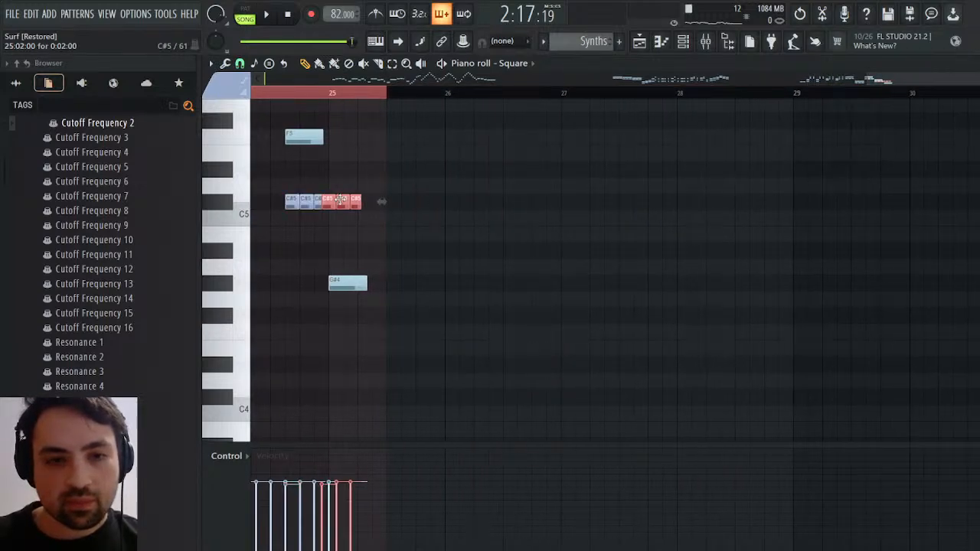
pyautogui.hotkey('ctrl', 'z')
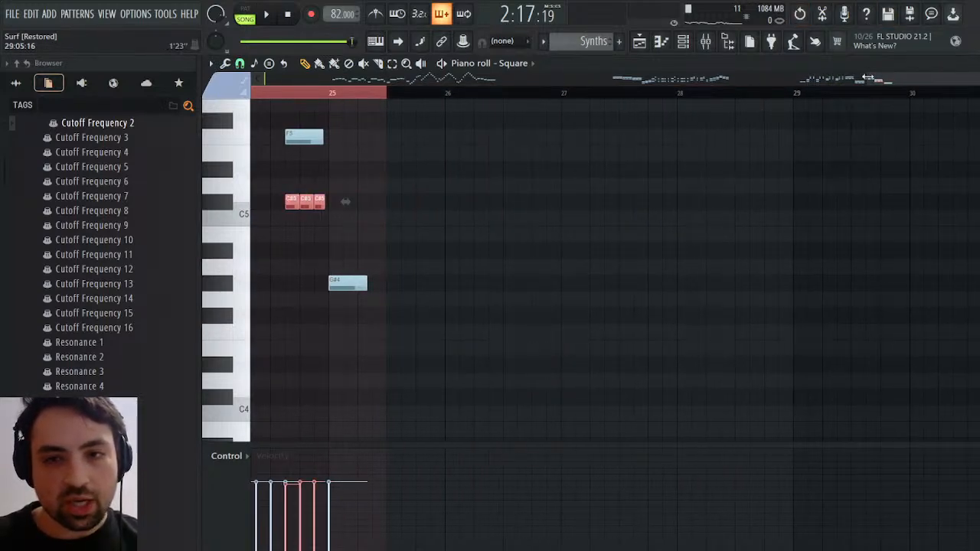
# Paste a copy of the three short C#5 notes, align it with bar 25 and set it to F4 beneath the G#4 note
pyautogui.moveTo(867, 77); pyautogui.dragTo(932, 78)
pyautogui.hotkey('ctrl', 'v')
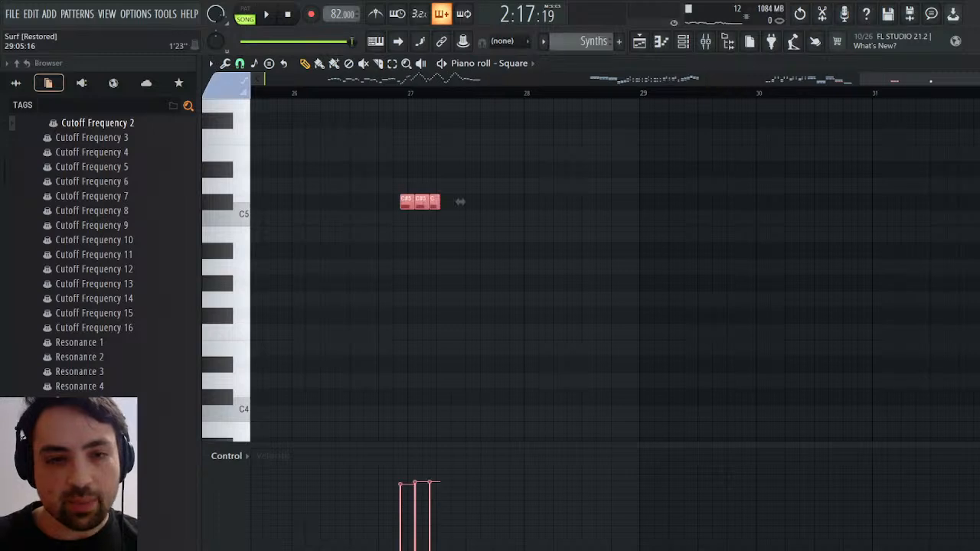
pyautogui.moveTo(460, 201); pyautogui.dragTo(542, 349)
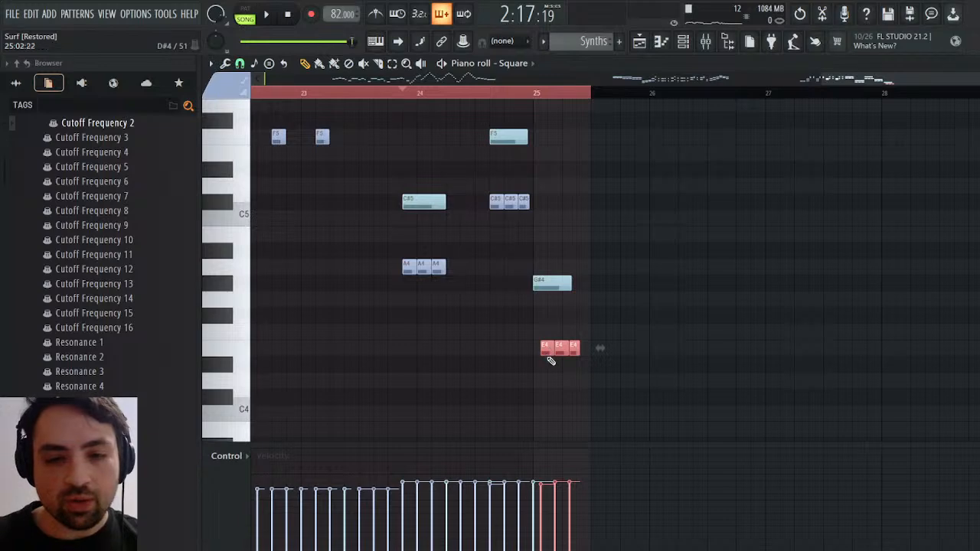
pyautogui.moveTo(546, 348); pyautogui.dragTo(539, 348)
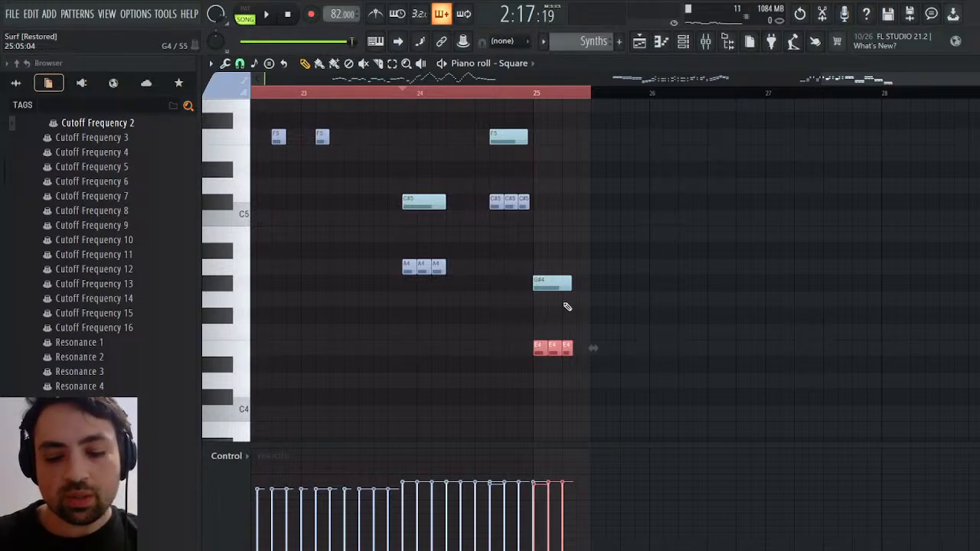
pyautogui.hotkey('shift', 'Up')
# Audition the Square ending with the F4 notes under the closing G#4, restarting from just before bar 24
pyautogui.press('space')
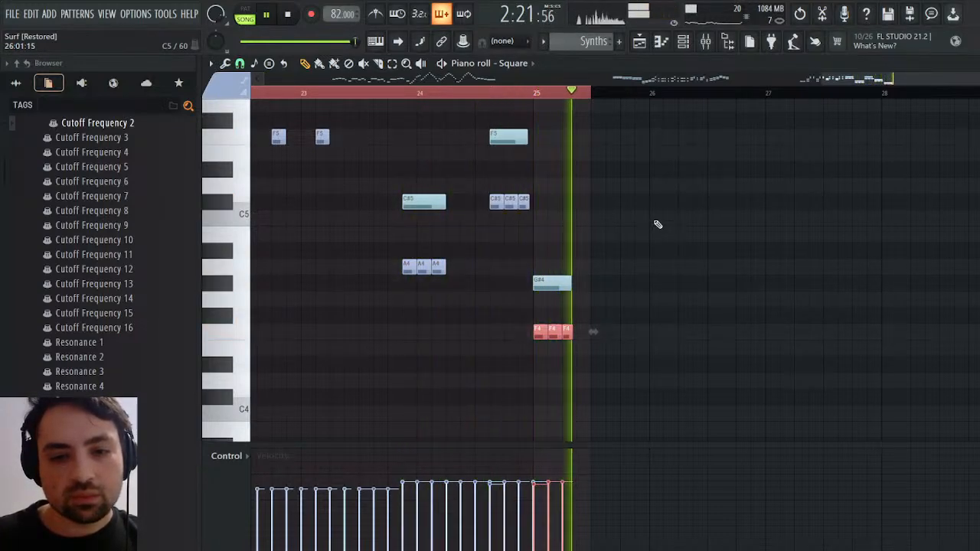
pyautogui.scroll(3, 619, 256)
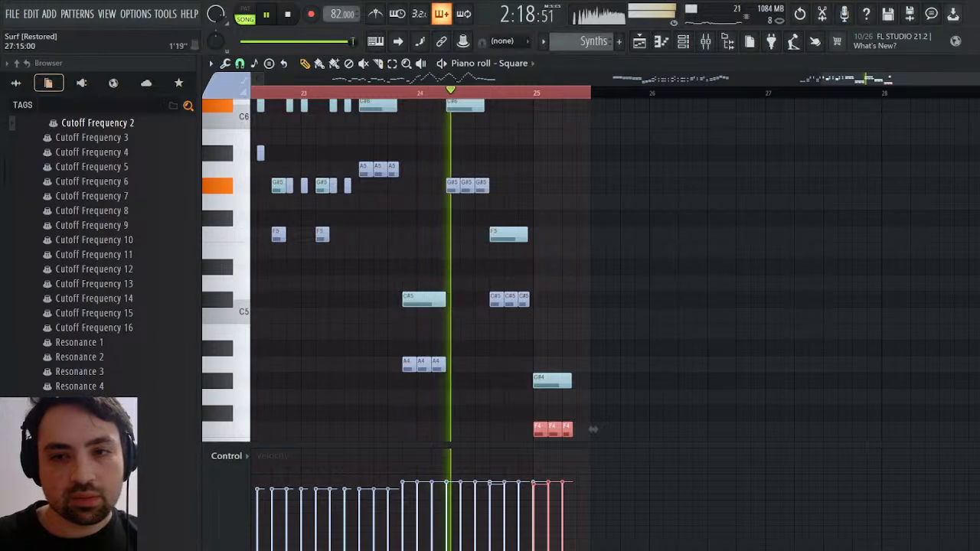
pyautogui.moveTo(870, 79); pyautogui.dragTo(906, 77)
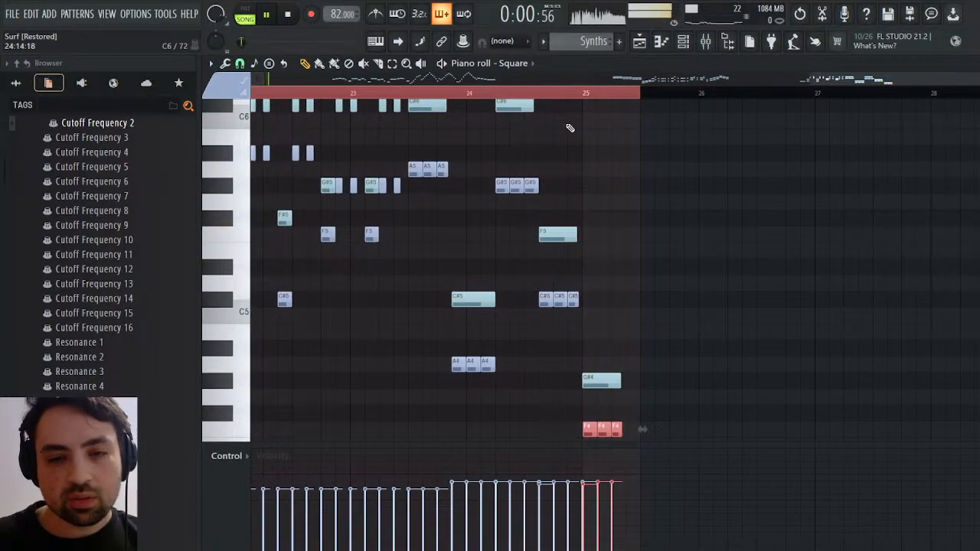
pyautogui.press('space')
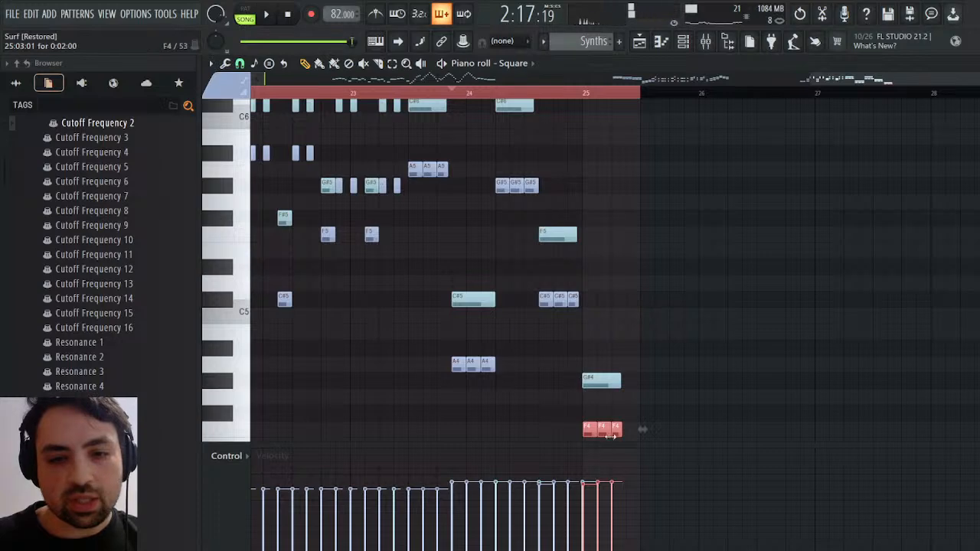
# Try the three short closing notes on C#5 and the long closing note on A#4, playing the ending to compare
pyautogui.moveTo(591, 426); pyautogui.dragTo(595, 289)
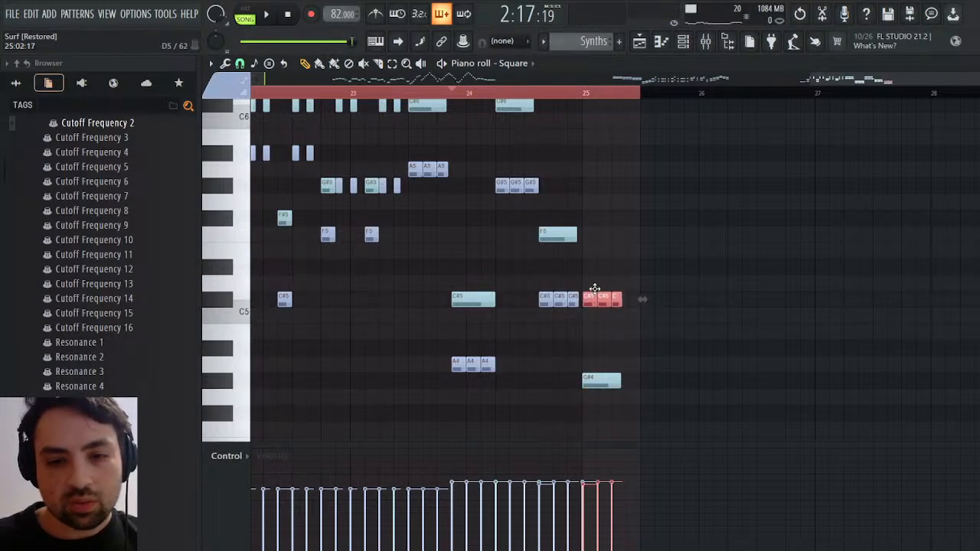
pyautogui.press('space')
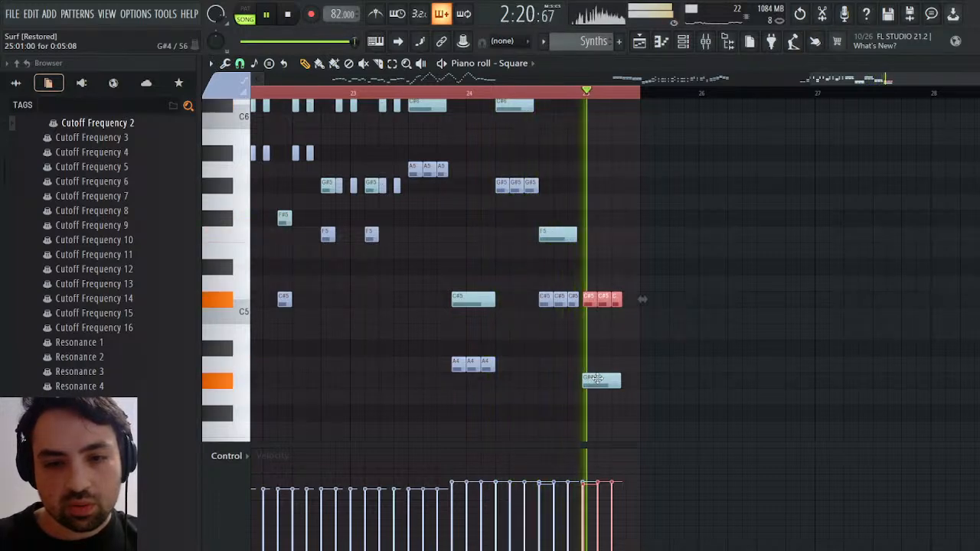
pyautogui.moveTo(594, 380); pyautogui.dragTo(591, 343)
pyautogui.press('space')
# Put the three short closing notes on G#4 and the long note on C#5 at bar 25, then audition the chord
pyautogui.moveTo(589, 302); pyautogui.dragTo(583, 386)
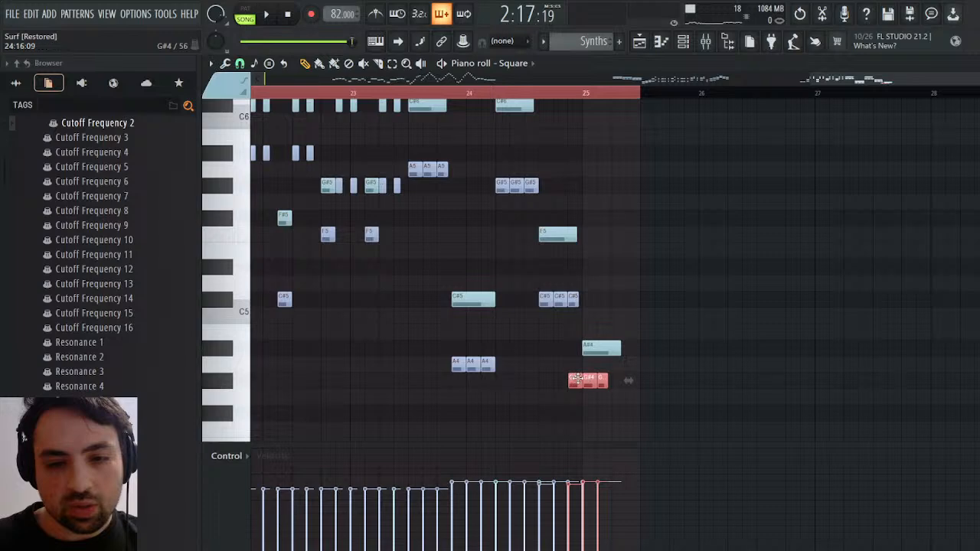
pyautogui.moveTo(576, 380); pyautogui.dragTo(601, 299)
pyautogui.press('space')
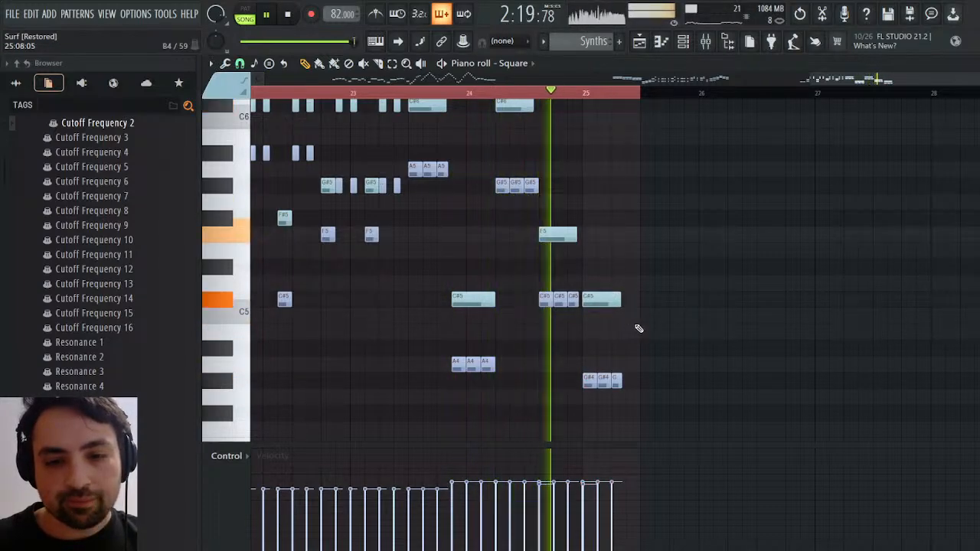
pyautogui.press('space')
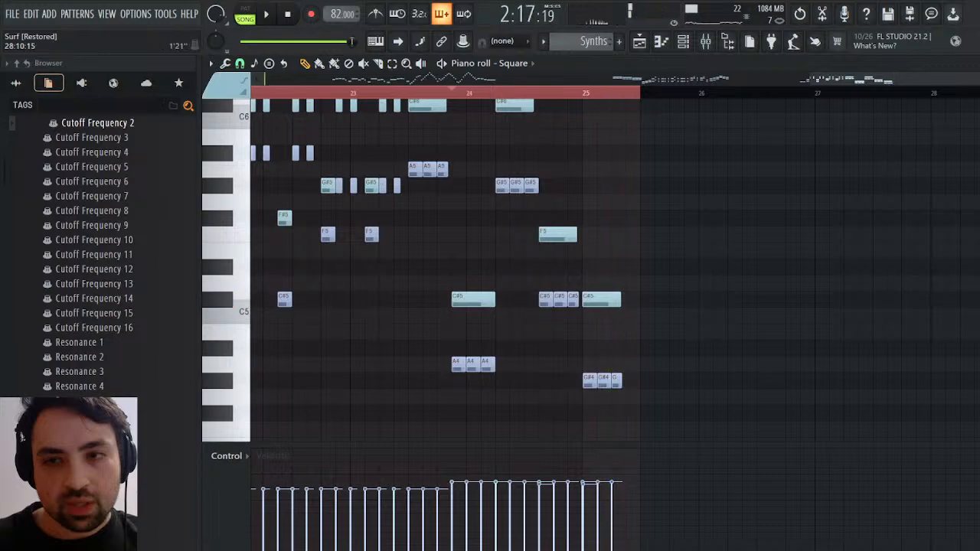
# Open the Square channel volume events and duplicate the last fade before bar 25 so it repeats from bar 25
pyautogui.press('Escape')
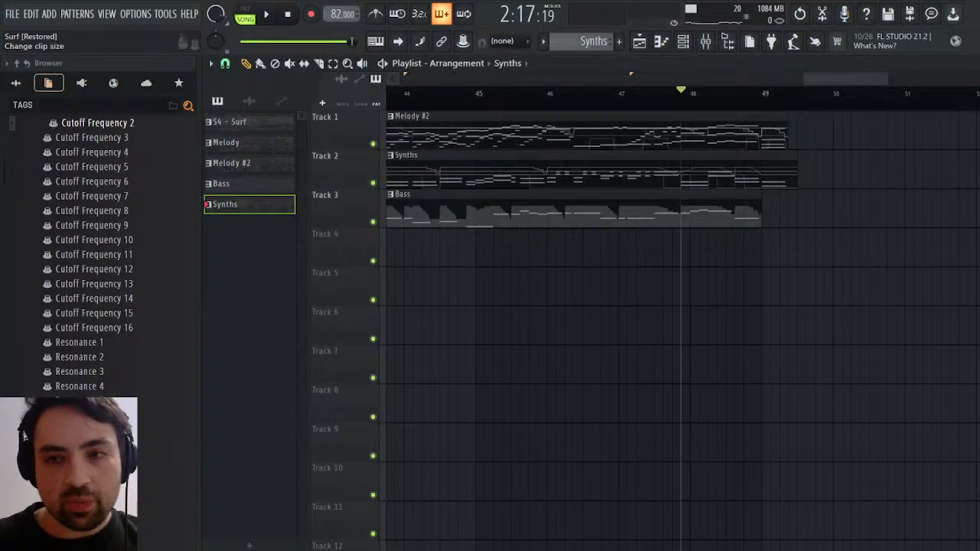
pyautogui.press('F6')
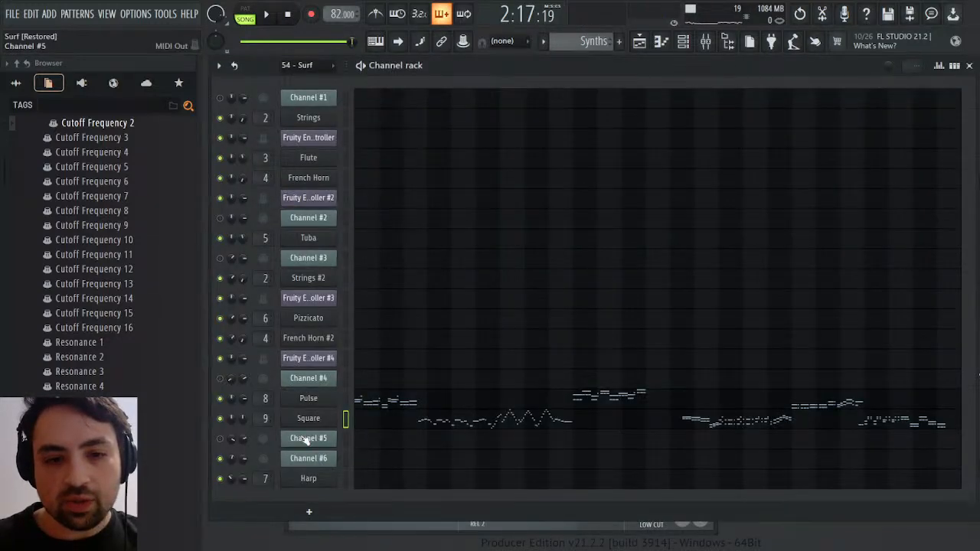
pyautogui.click(279, 369)
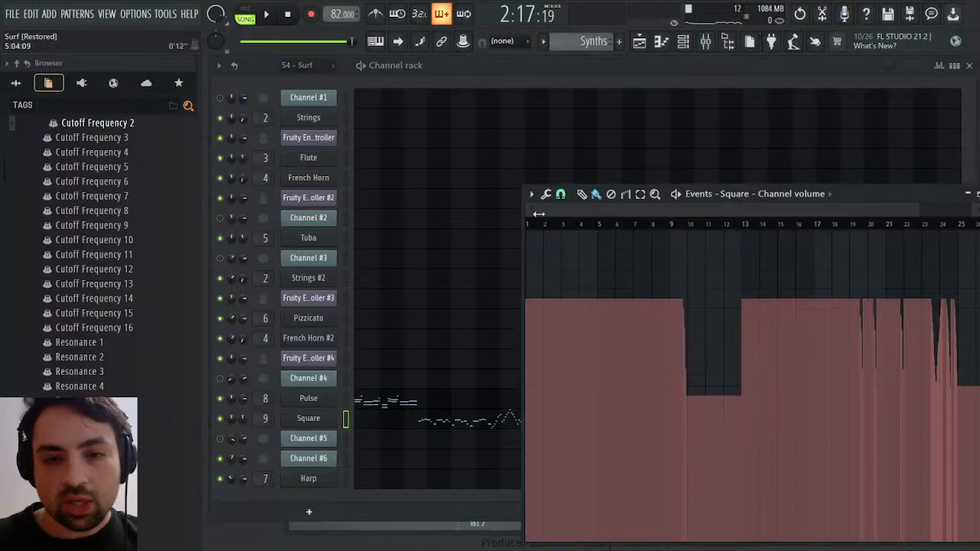
pyautogui.moveTo(539, 215); pyautogui.dragTo(881, 216)
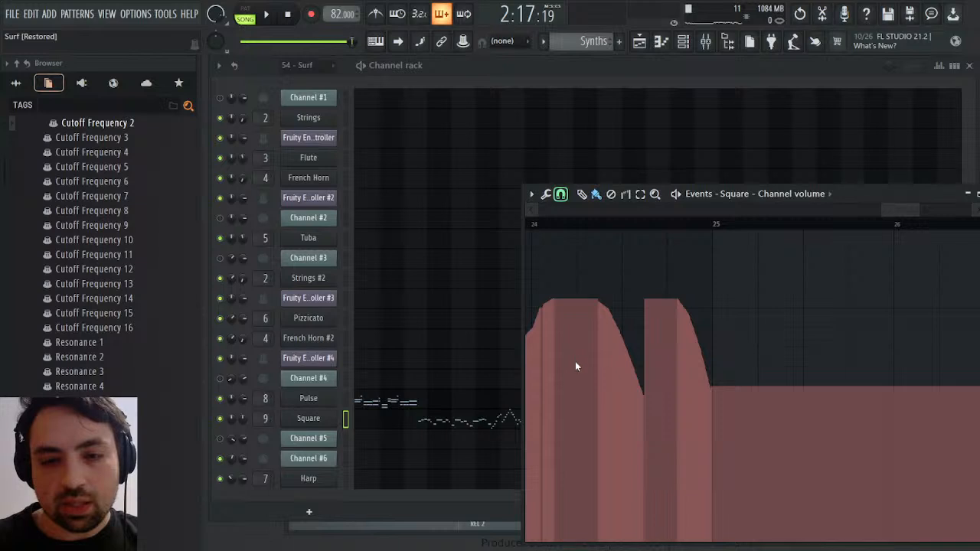
pyautogui.moveTo(647, 228); pyautogui.dragTo(723, 238)
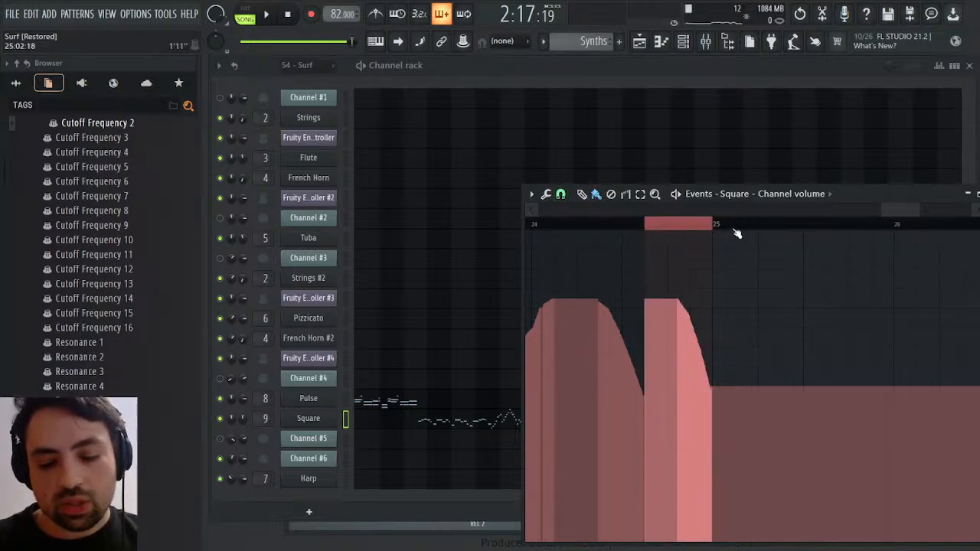
pyautogui.hotkey('ctrl', 'b')
pyautogui.keyDown('ctrl'); pyautogui.click(735, 223); pyautogui.keyUp('ctrl')
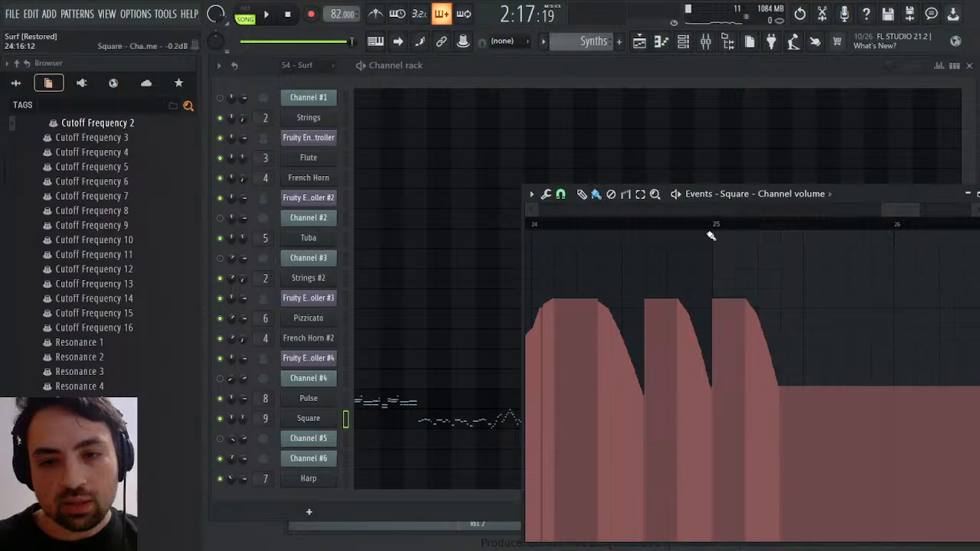
# Play the Square ending from bar 25 with the repeated fade and return to the playlist arrangement
pyautogui.click(717, 228)
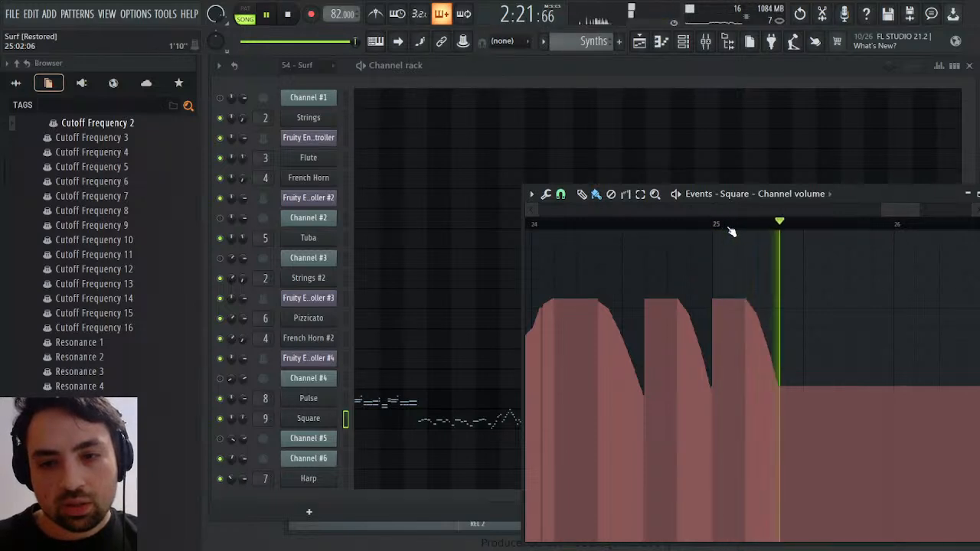
pyautogui.click(640, 42)
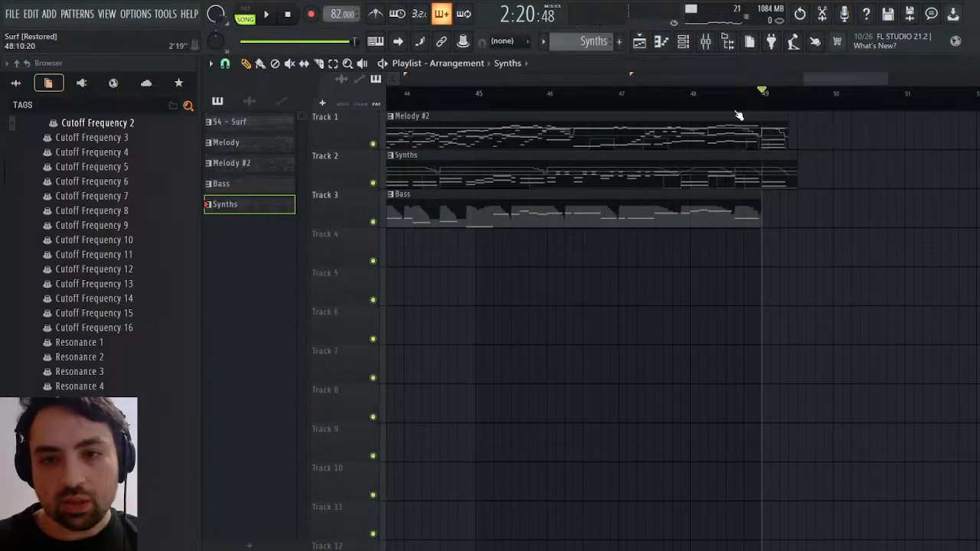
pyautogui.press('space')
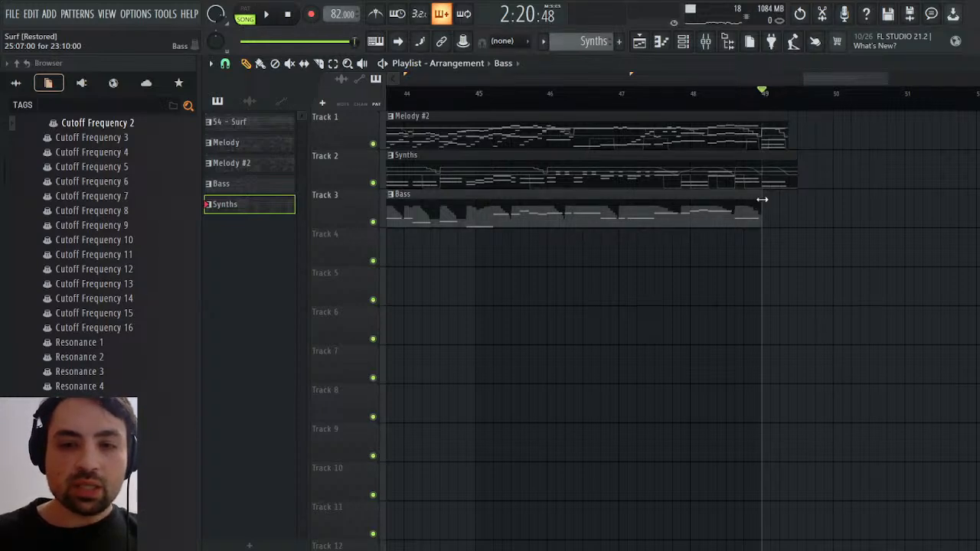
# Extend the Bass clip to the end of the Synths clip in bar 49, audition it, and open the Tuba notes of the Bass pattern
pyautogui.press('space')
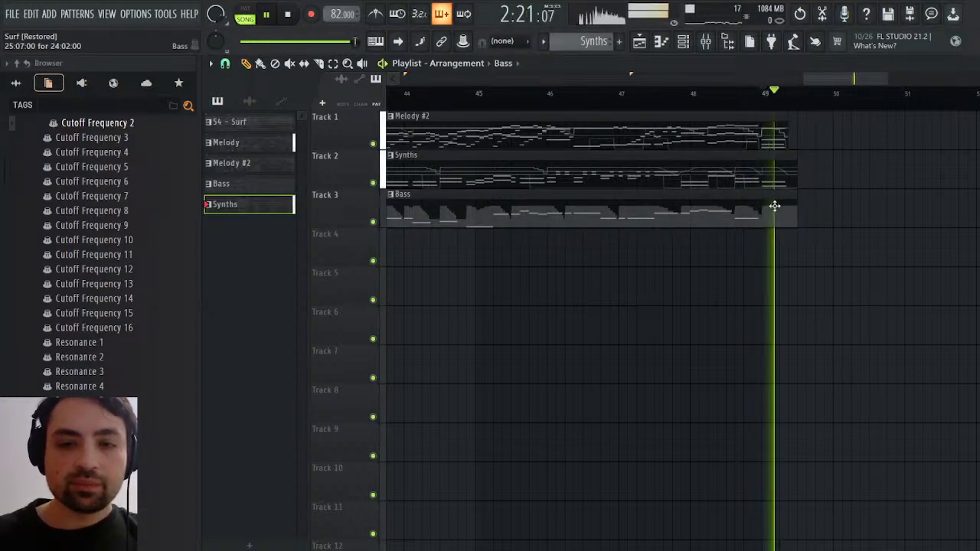
pyautogui.click(772, 207)
pyautogui.press('space')
pyautogui.click(971, 64)
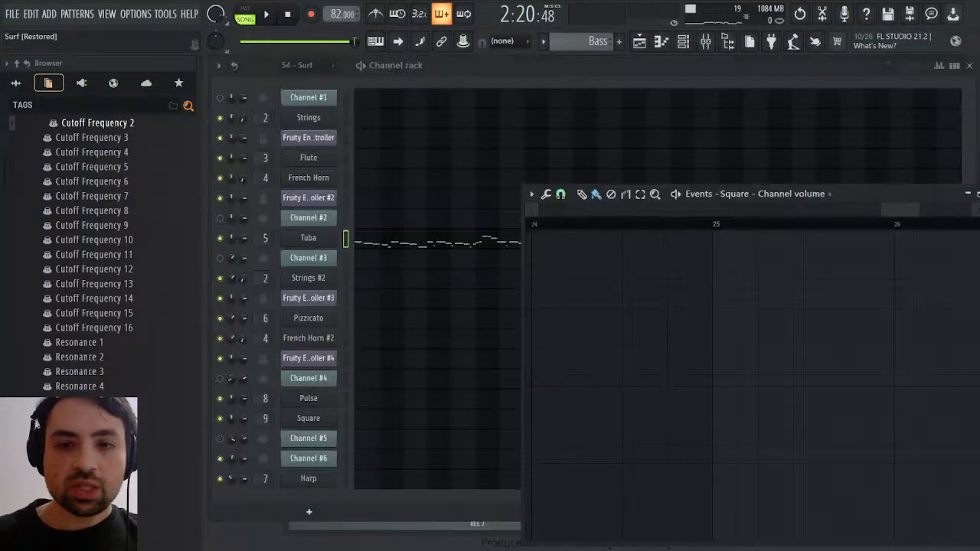
pyautogui.click(977, 195)
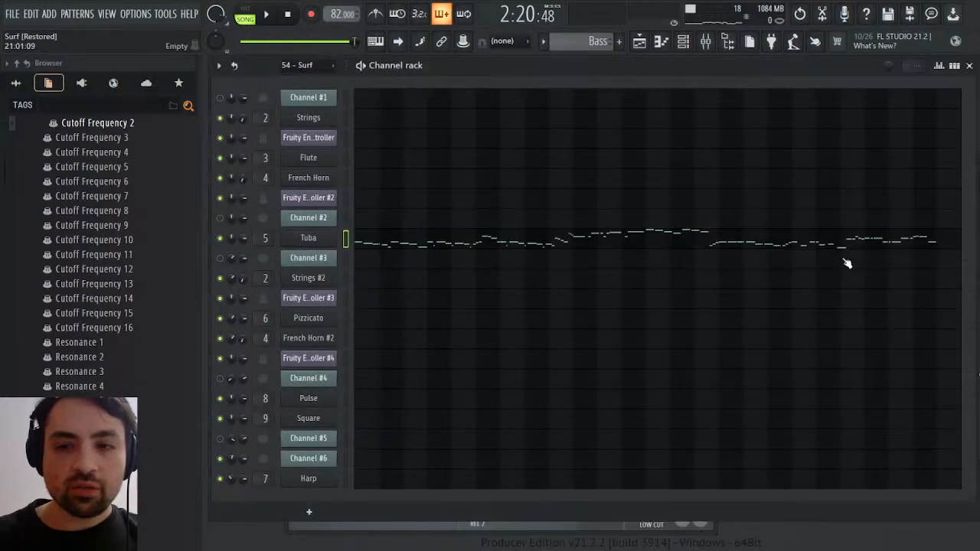
pyautogui.click(848, 242)
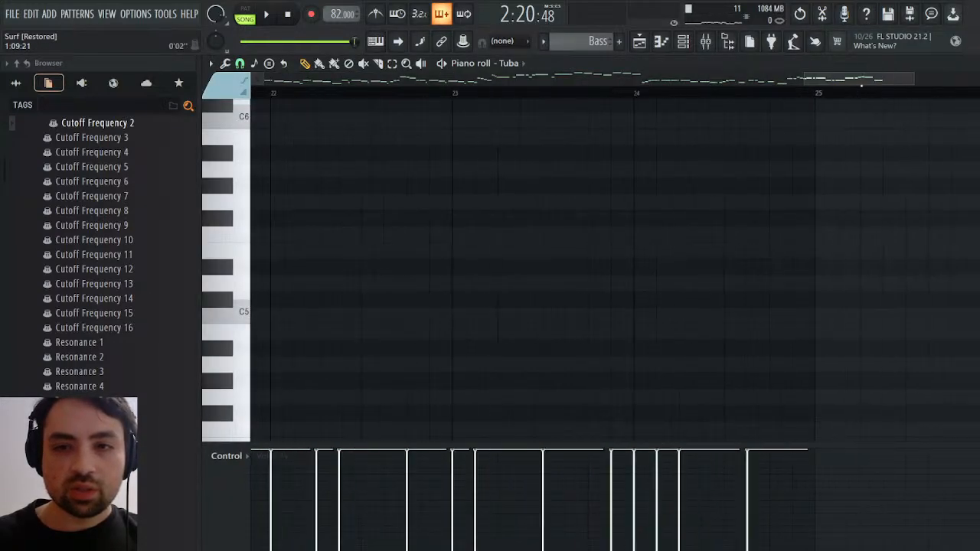
# Add a closing C#2 note at bar 25 in the Tuba part and audition the ending from bar 24
pyautogui.press('space')
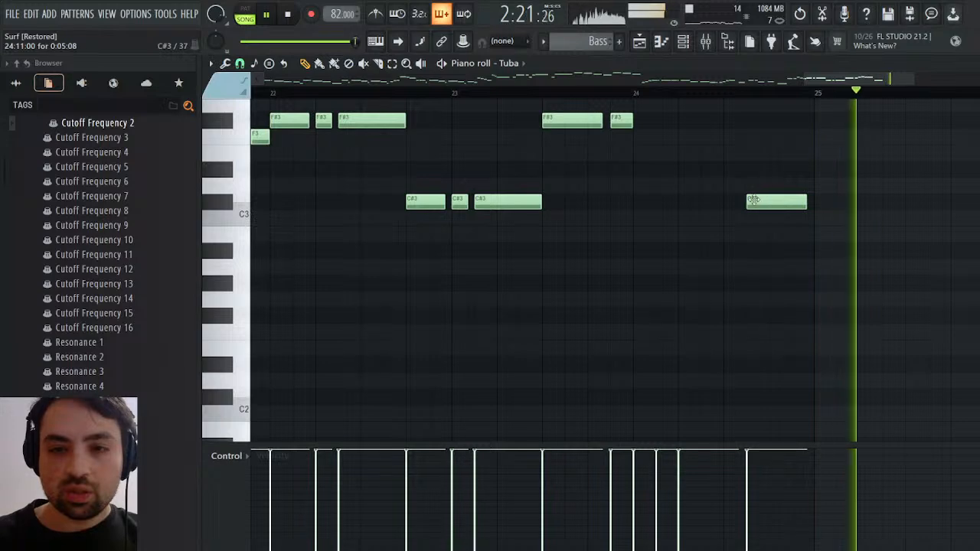
pyautogui.press('space')
pyautogui.scroll(-2, 828, 328)
pyautogui.scroll(-3, 821, 300)
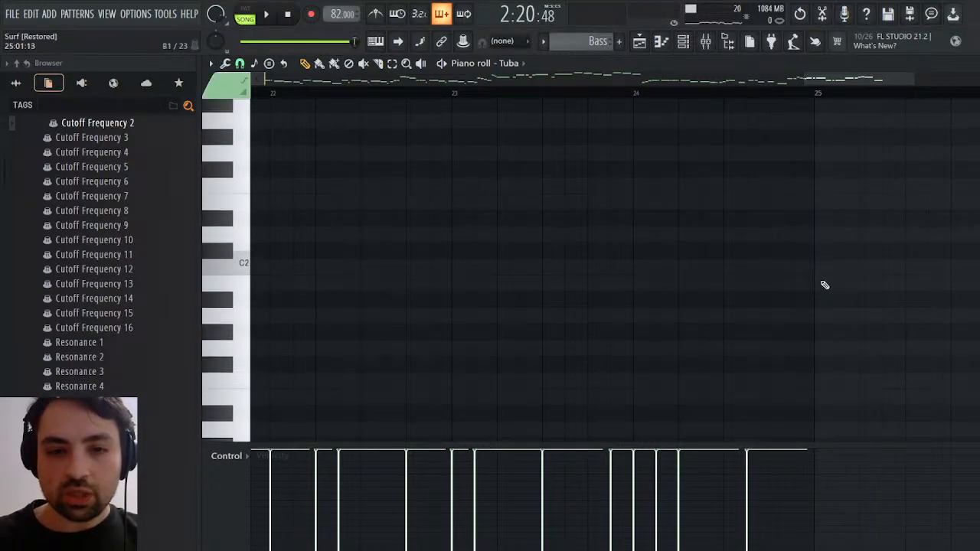
pyautogui.click(825, 256)
pyautogui.scroll(6, 843, 253)
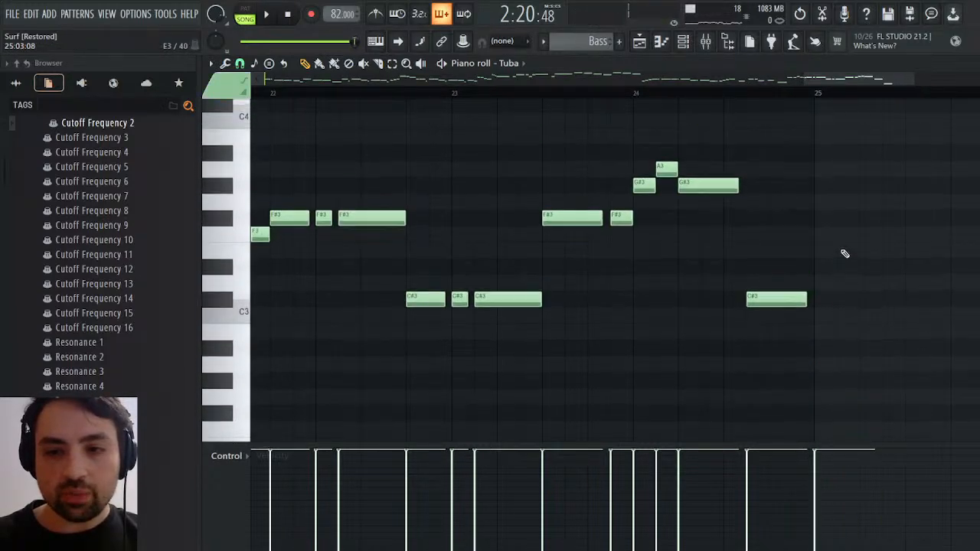
pyautogui.press('space')
pyautogui.click(701, 94)
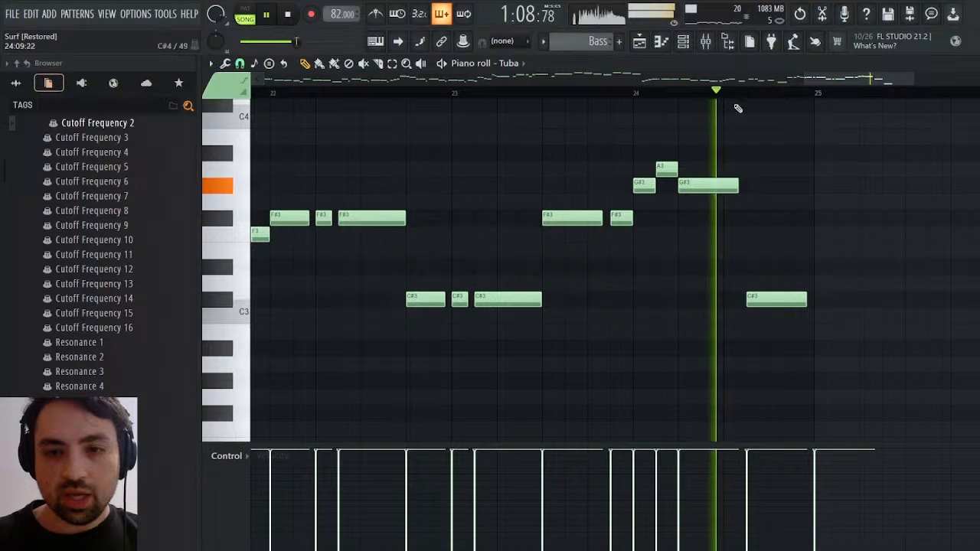
pyautogui.scroll(-5, 845, 237)
pyautogui.press('space')
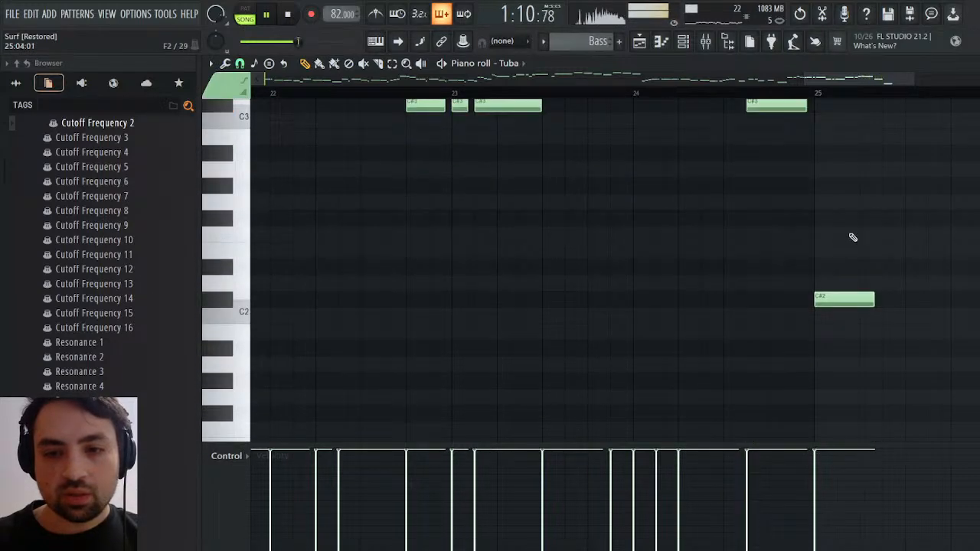
# Return to the playlist arrangement and play bars 48 to 49 to audition the ending with the new bass note
pyautogui.click(650, 40)
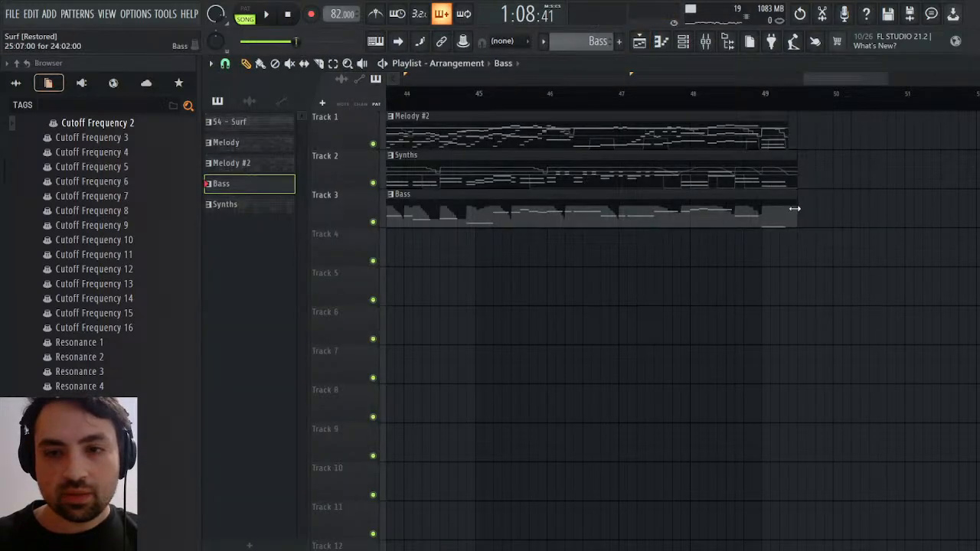
pyautogui.click(728, 94)
pyautogui.press('space')
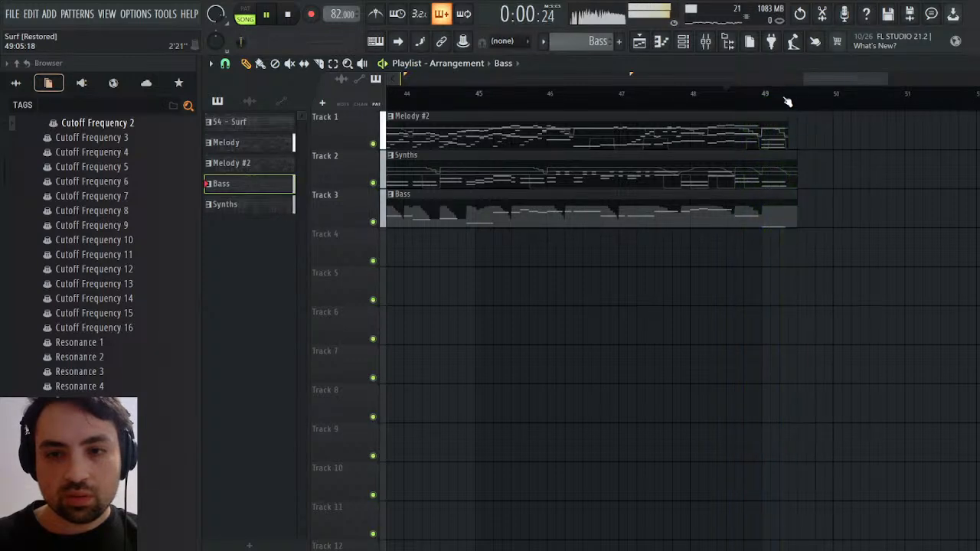
pyautogui.moveTo(724, 94); pyautogui.dragTo(715, 98)
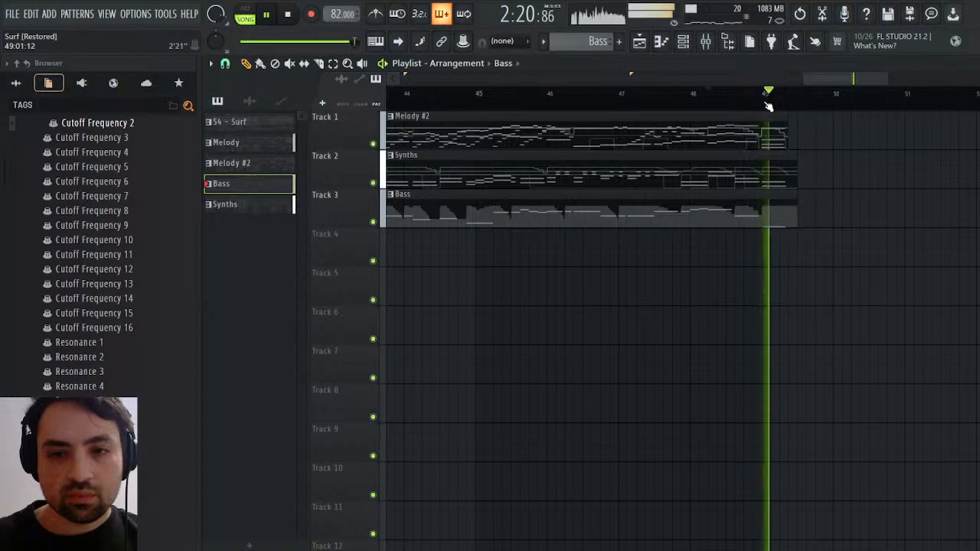
pyautogui.click(674, 94)
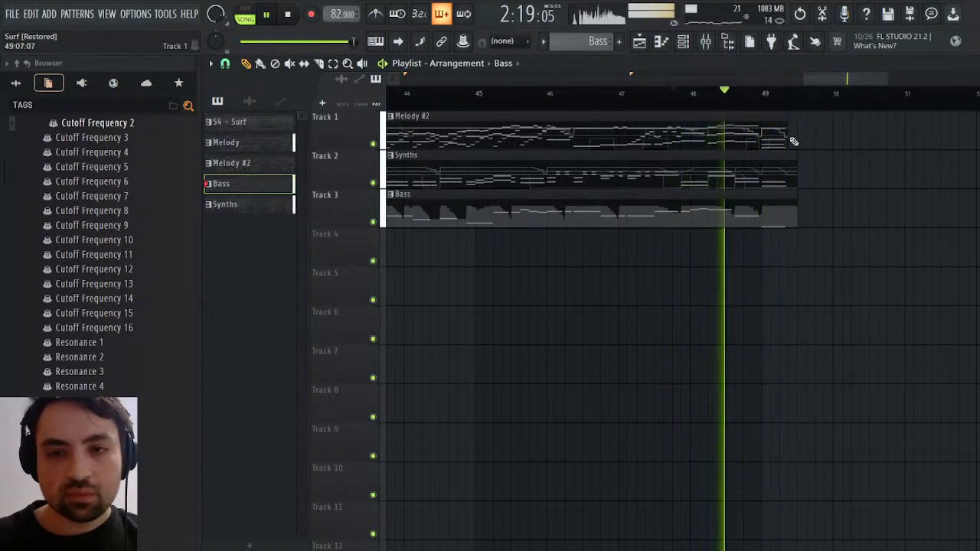
# Extend the Synths clip to about three quarters through bar 49 and audition the ending
pyautogui.moveTo(794, 165); pyautogui.dragTo(816, 167)
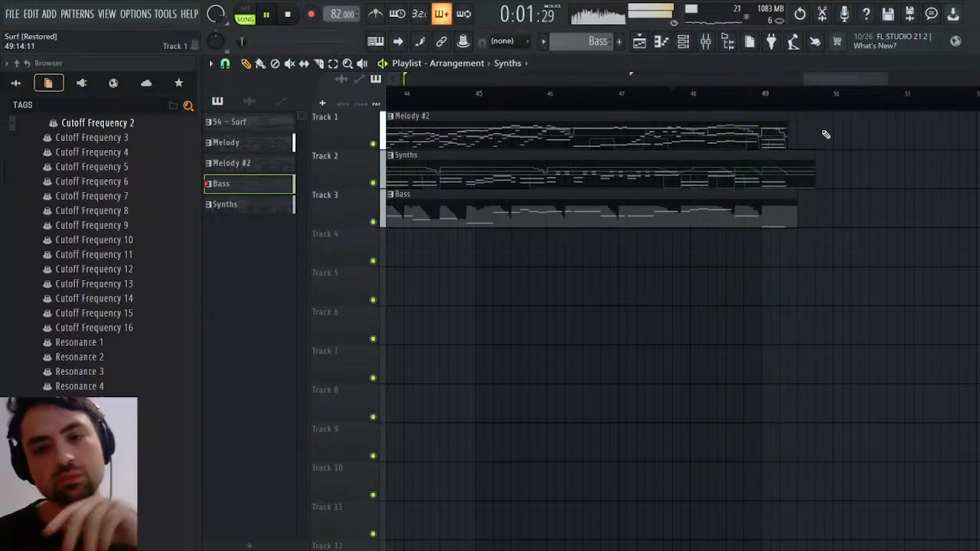
pyautogui.click(737, 93)
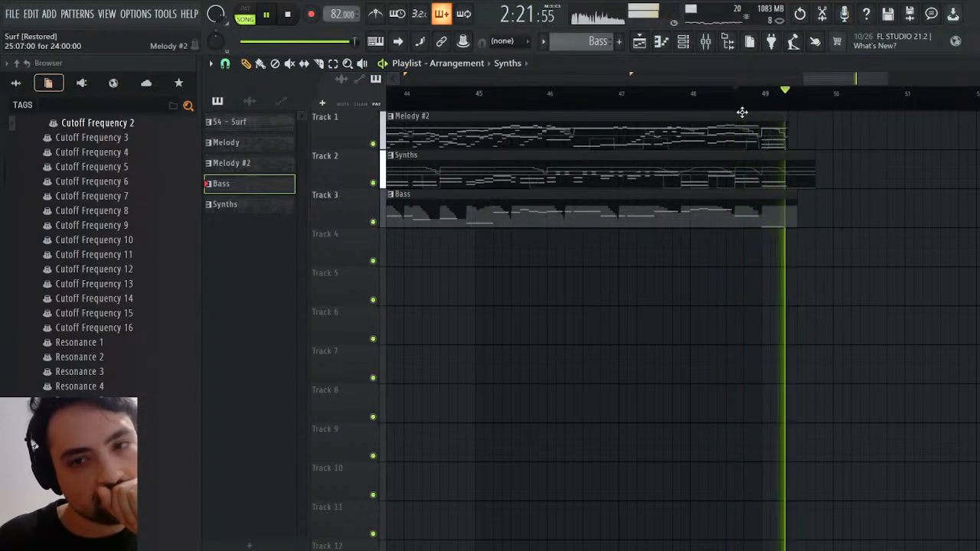
pyautogui.click(740, 93)
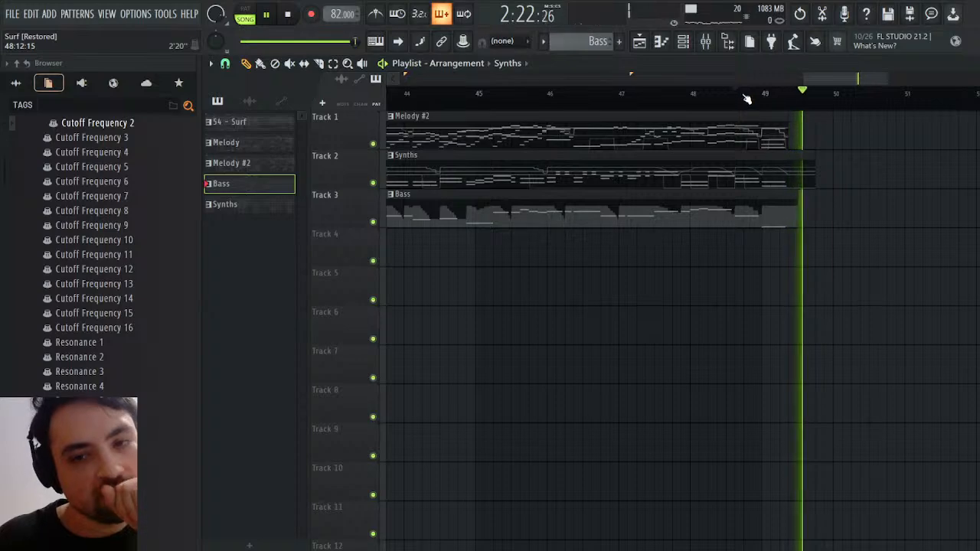
pyautogui.press('space')
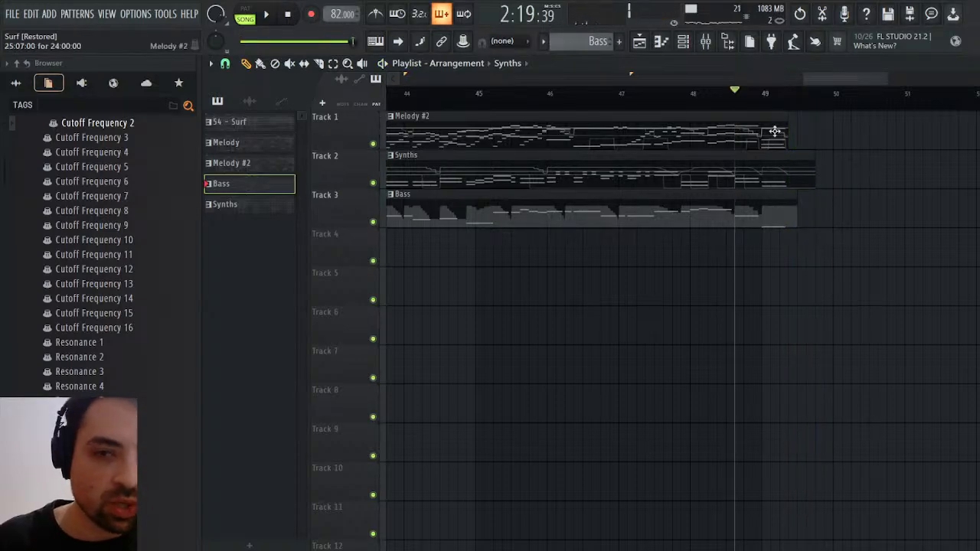
# Open the Strings notes of the Melody #2 pattern around its closing bars 24 and 25
pyautogui.click(775, 131)
pyautogui.click(972, 63)
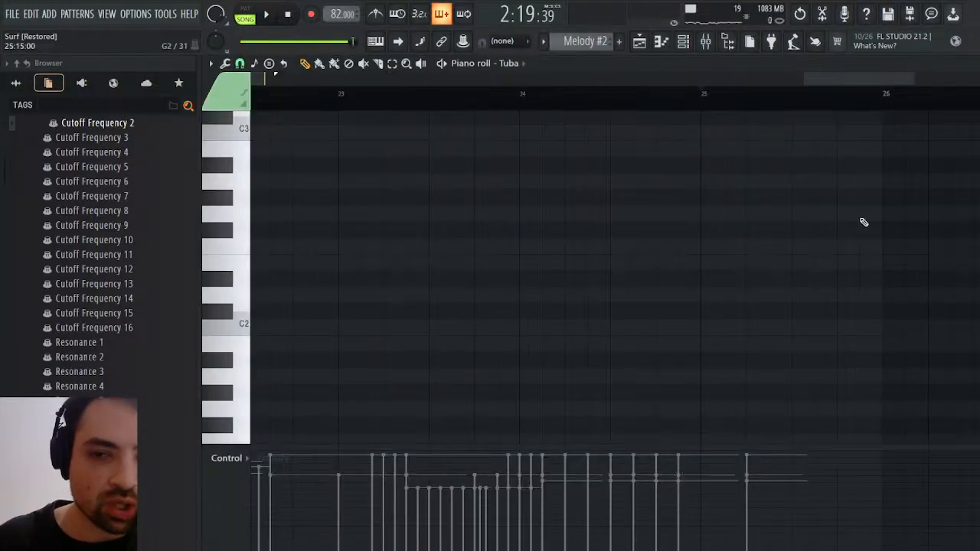
pyautogui.press('Escape')
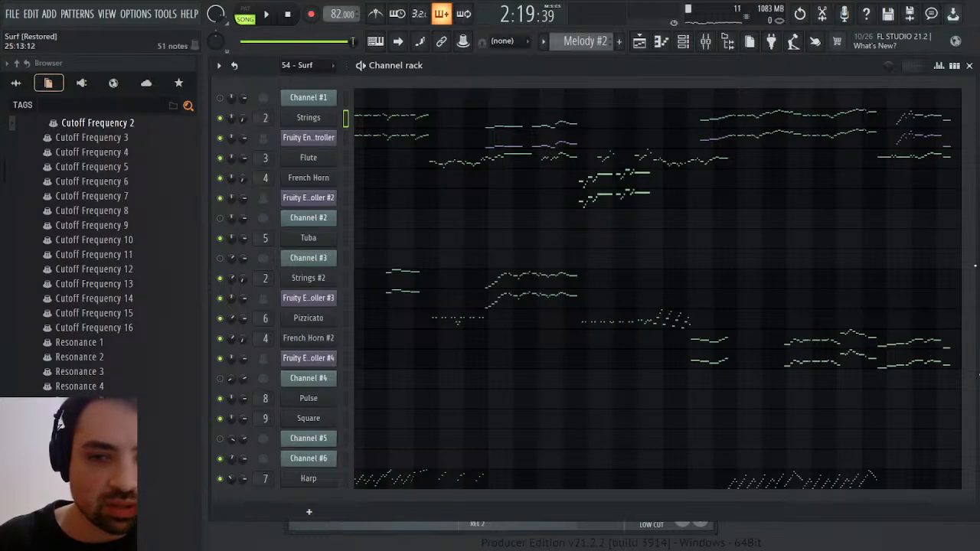
pyautogui.click(948, 120)
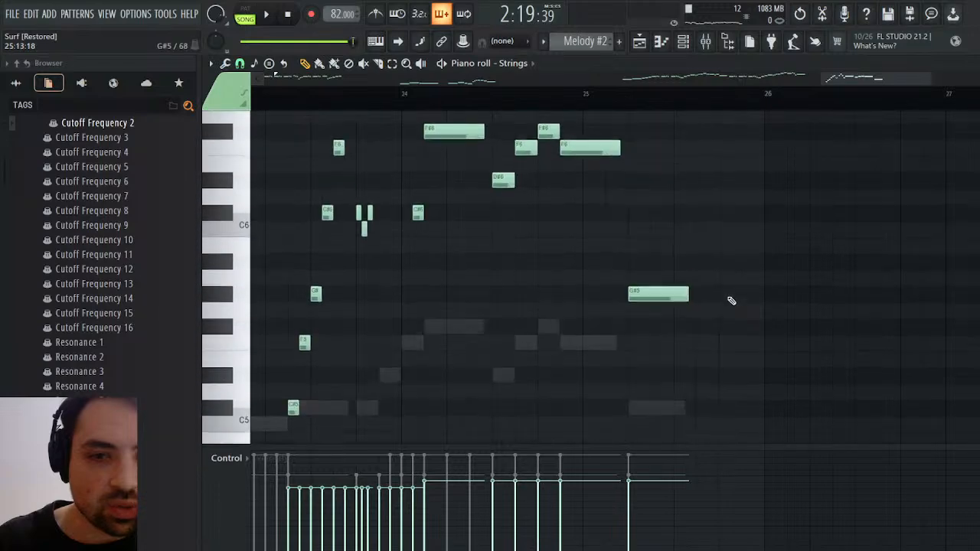
pyautogui.scroll(4, 730, 302)
pyautogui.scroll(-3, 725, 305)
pyautogui.scroll(2, 710, 311)
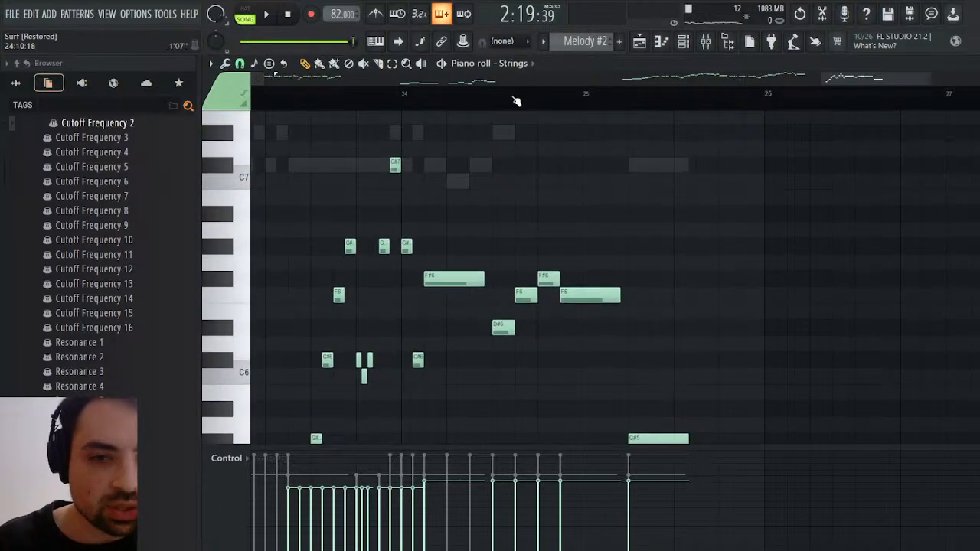
# Play the Melody #2 ending in pattern mode and raise the closing G#5 Strings note in bar 25 to C#7
pyautogui.click(245, 13)
pyautogui.click(266, 15)
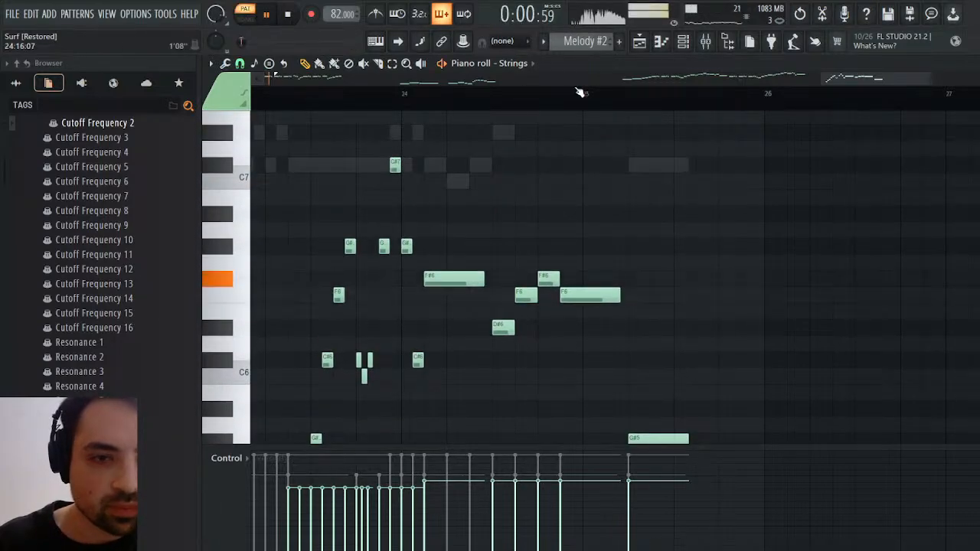
pyautogui.click(530, 94)
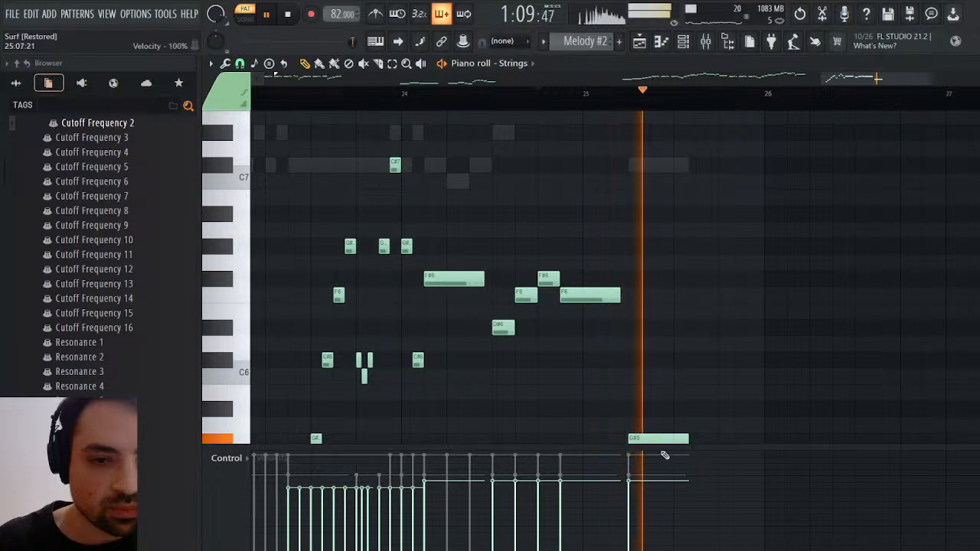
pyautogui.scroll(-3, 663, 367)
pyautogui.moveTo(651, 347); pyautogui.dragTo(661, 201)
pyautogui.click(557, 94)
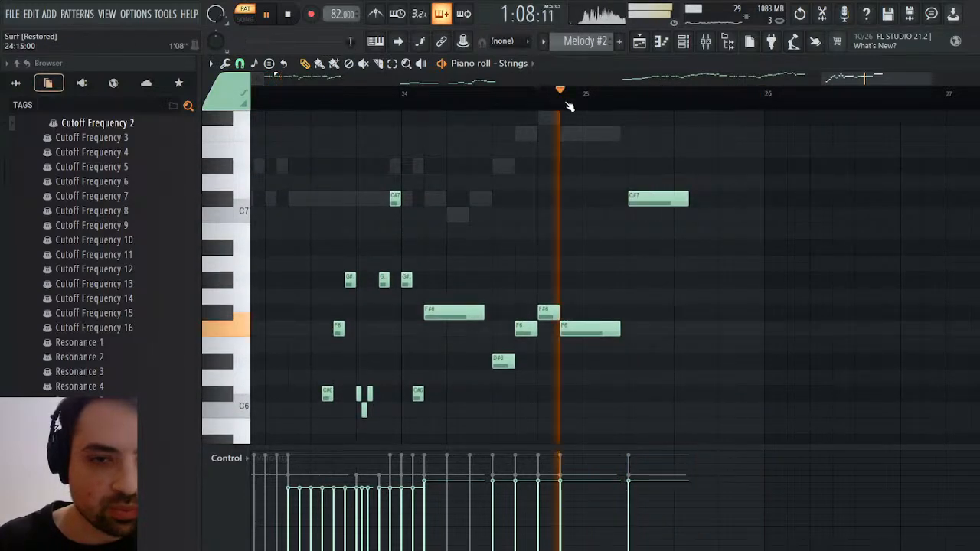
# Shorten the F6 Strings note to end at bar 25 and add G#6 and C7 notes leading up to the closing C#7
pyautogui.moveTo(622, 330); pyautogui.dragTo(573, 330)
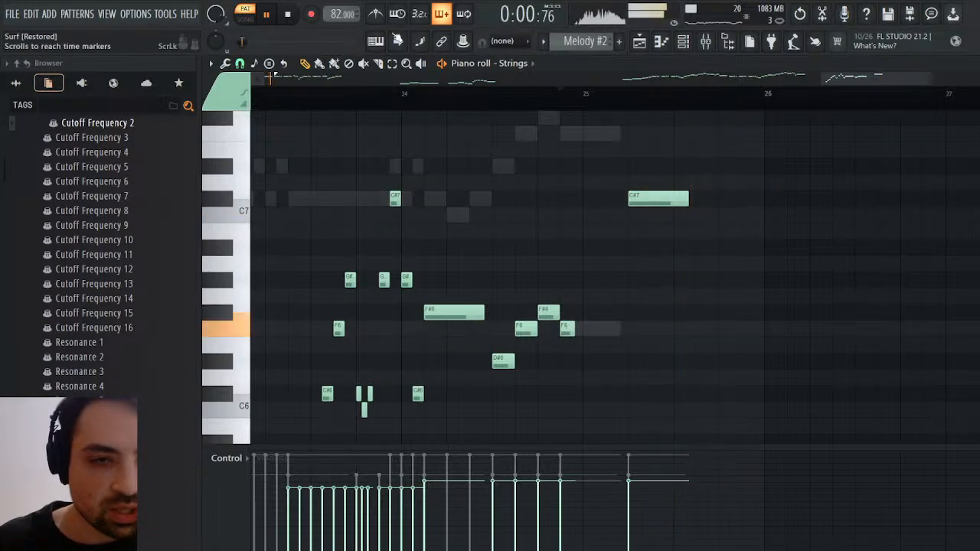
pyautogui.press('space')
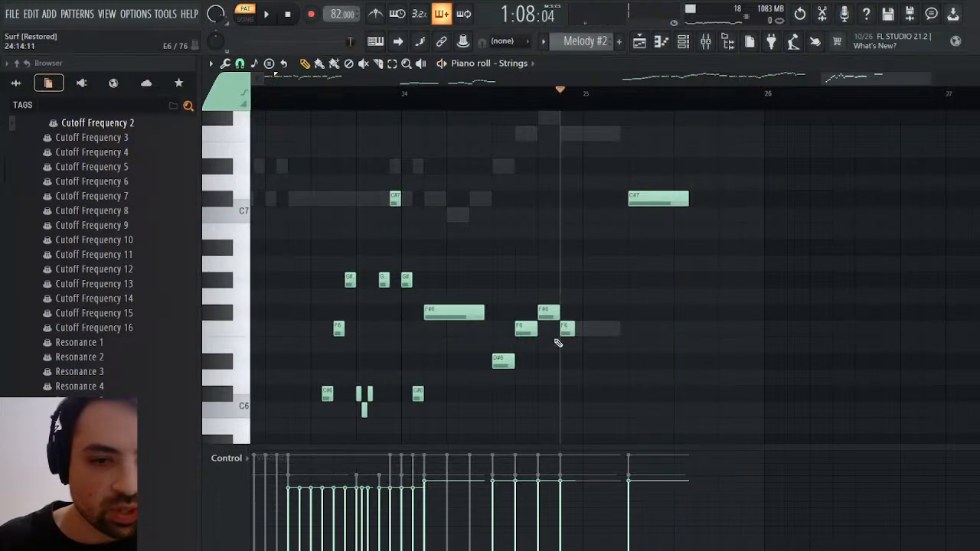
pyautogui.click(565, 329)
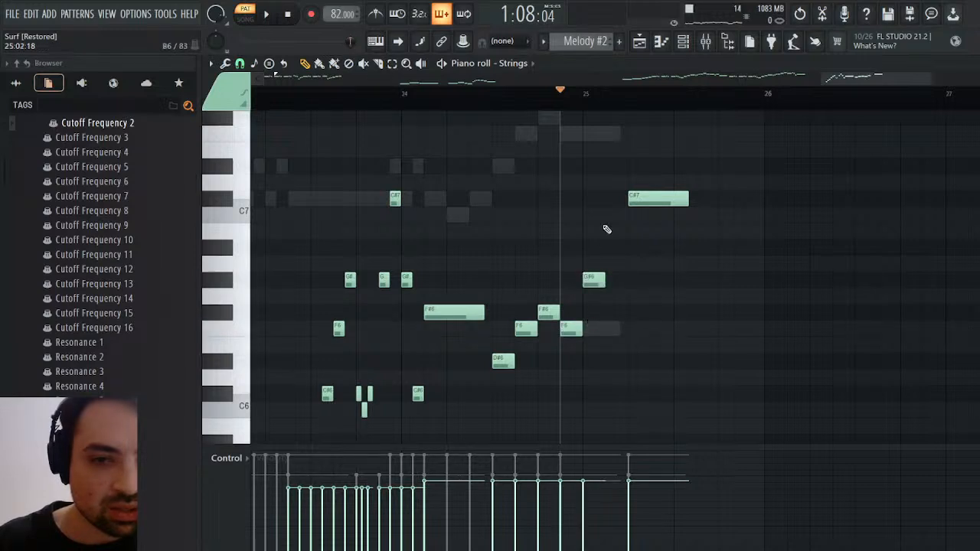
pyautogui.click(606, 216)
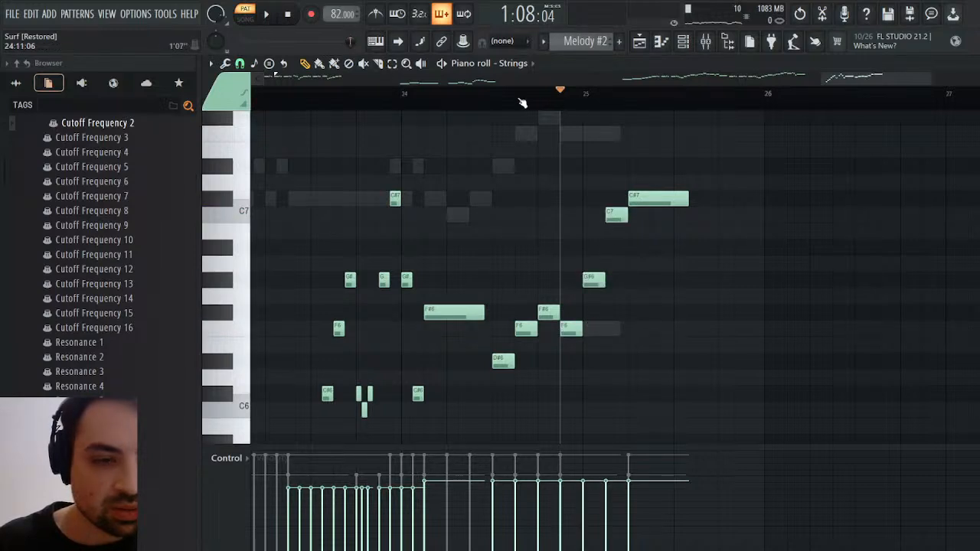
# Play the reworked Strings ending from just before bar 25 and return to the channel rack
pyautogui.click(267, 13)
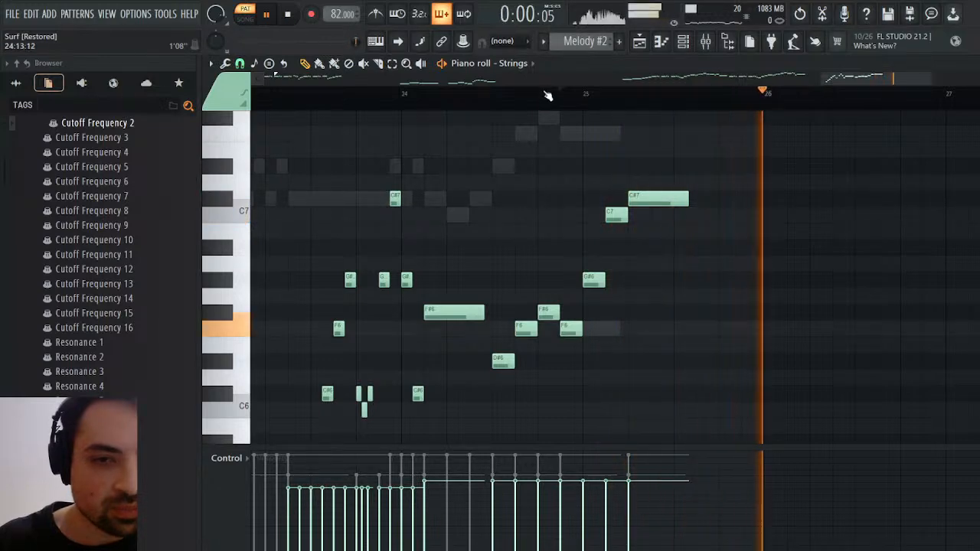
pyautogui.click(568, 99)
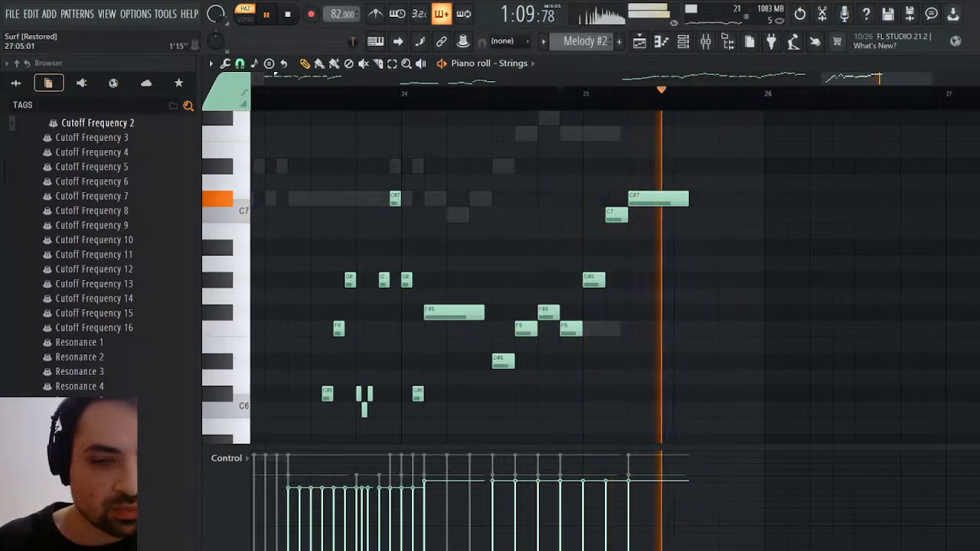
pyautogui.click(969, 64)
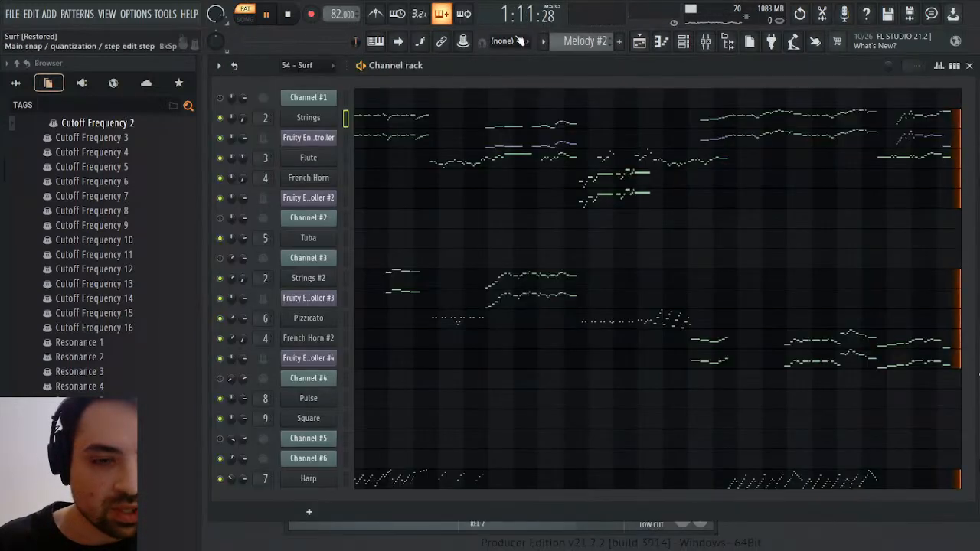
pyautogui.click(288, 14)
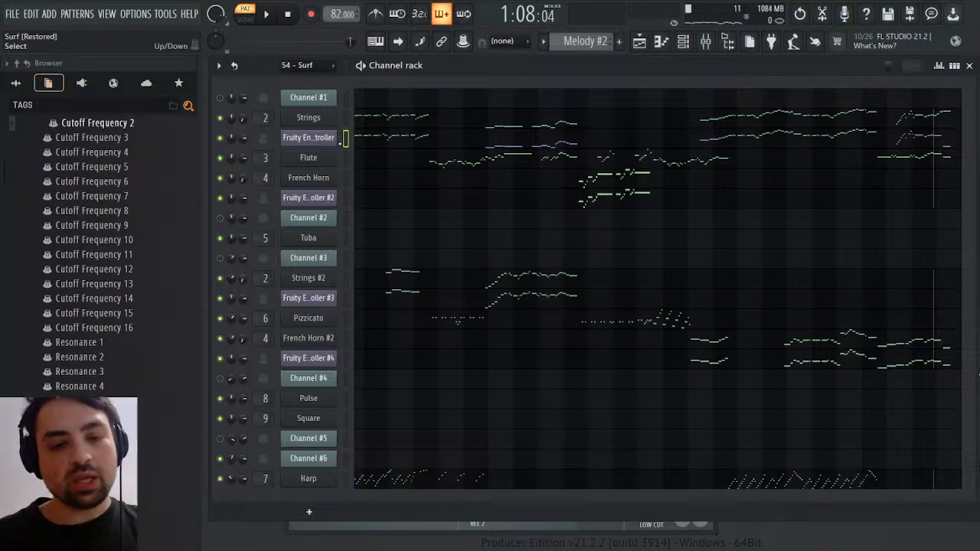
# Open the Volume 1 automation events of the Strings generator for the Melody #2 pattern from the current project
pyautogui.press('space')
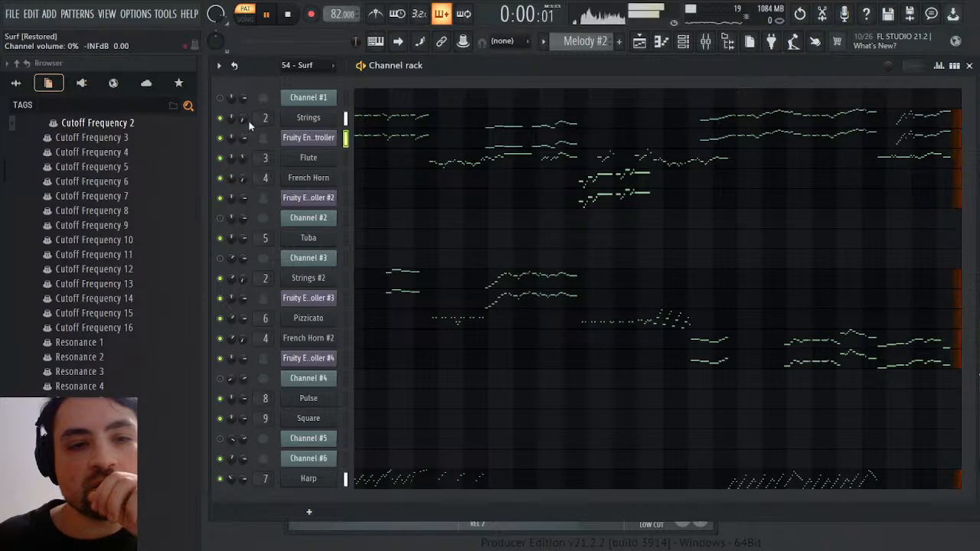
pyautogui.click(299, 117)
pyautogui.click(288, 14)
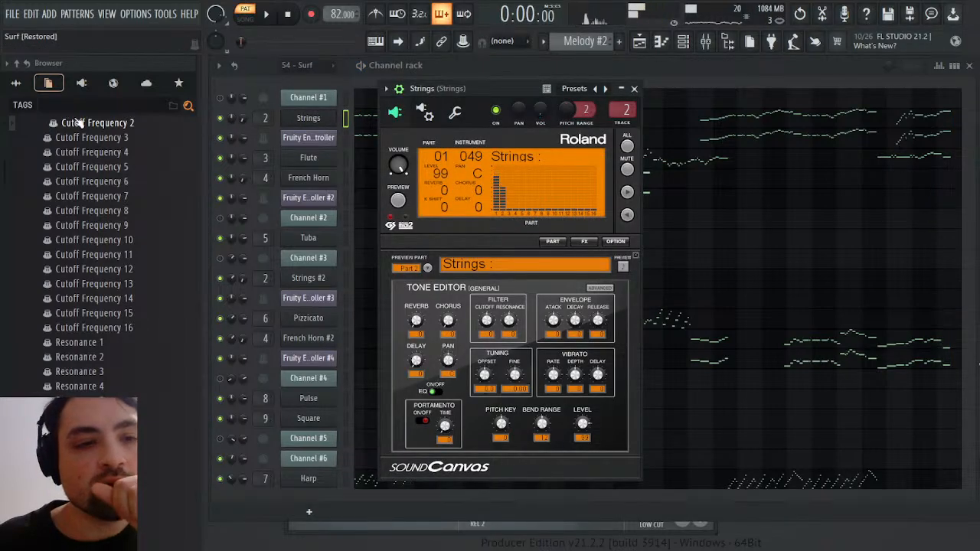
pyautogui.scroll(15, 77, 165)
pyautogui.scroll(-1, 77, 166)
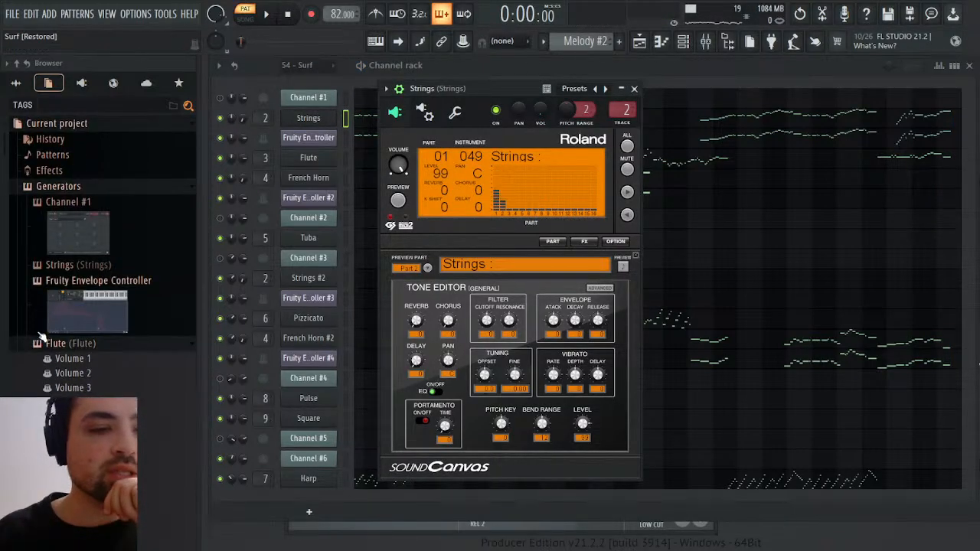
pyautogui.click(69, 344)
pyautogui.click(77, 266)
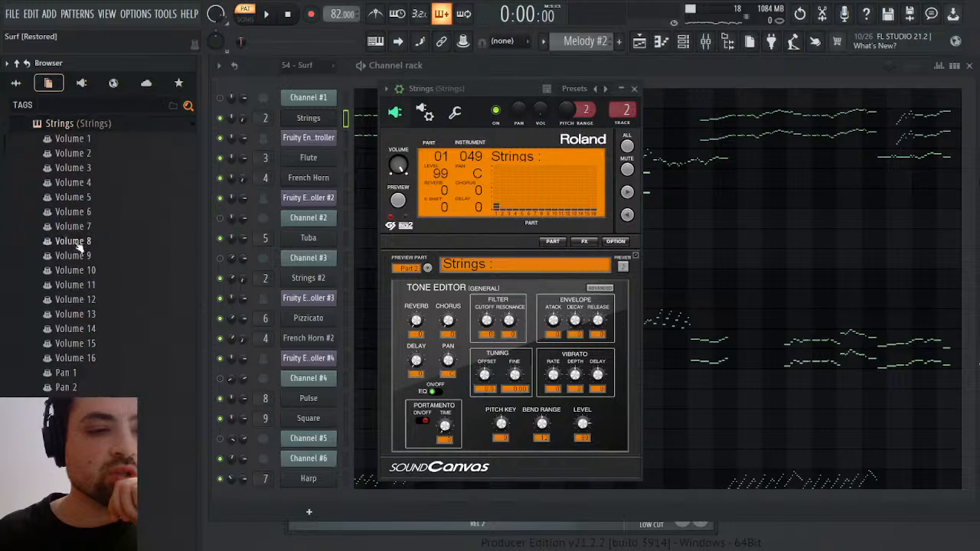
pyautogui.click(85, 141)
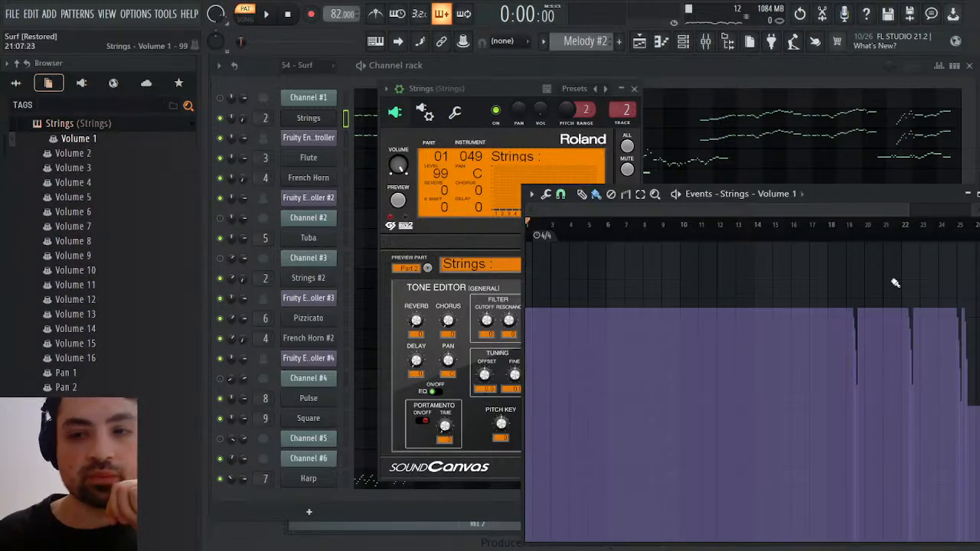
# Insert about three and a half beats of space before the last Strings Volume 1 fade in bar 25
pyautogui.moveTo(540, 210); pyautogui.dragTo(886, 210)
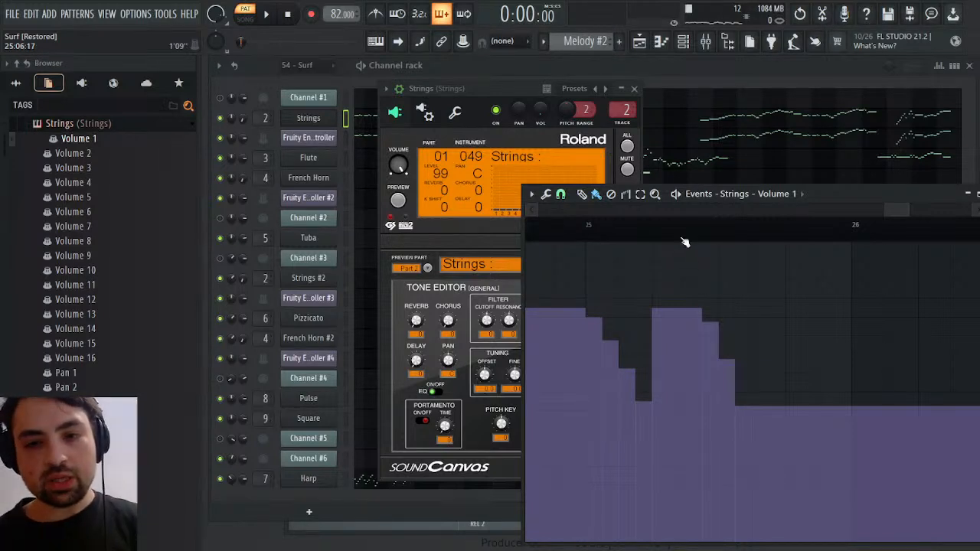
pyautogui.moveTo(686, 242); pyautogui.dragTo(741, 247)
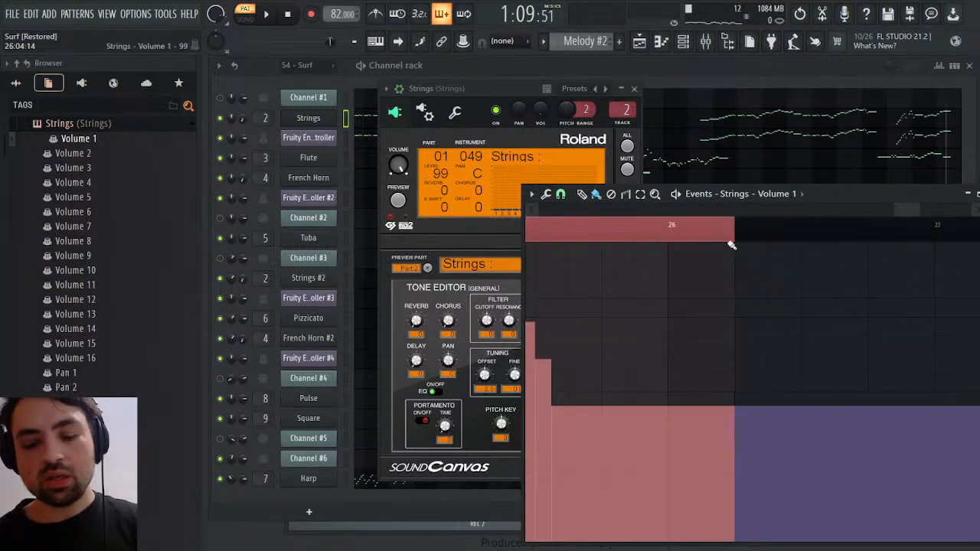
pyautogui.press('ctrl+Insert')
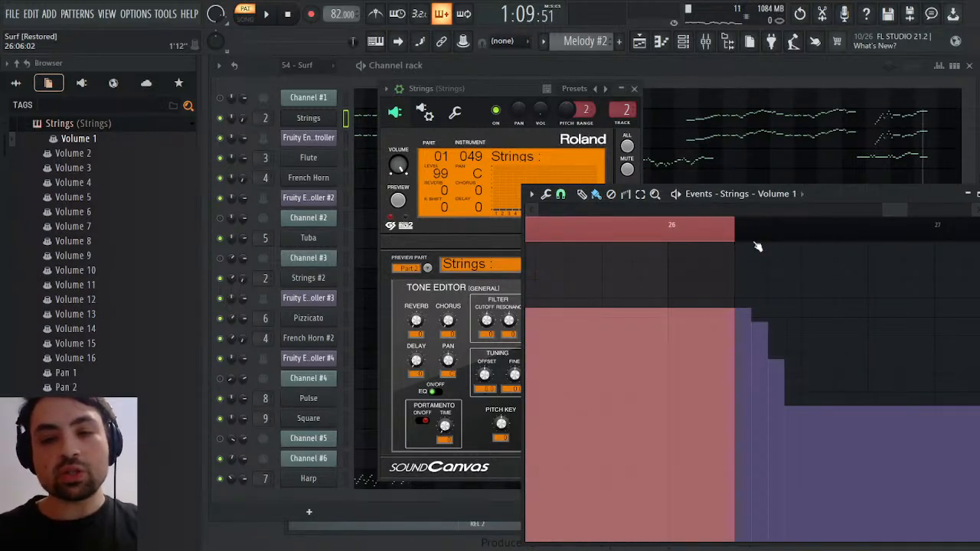
pyautogui.click(661, 229)
pyautogui.click(663, 230)
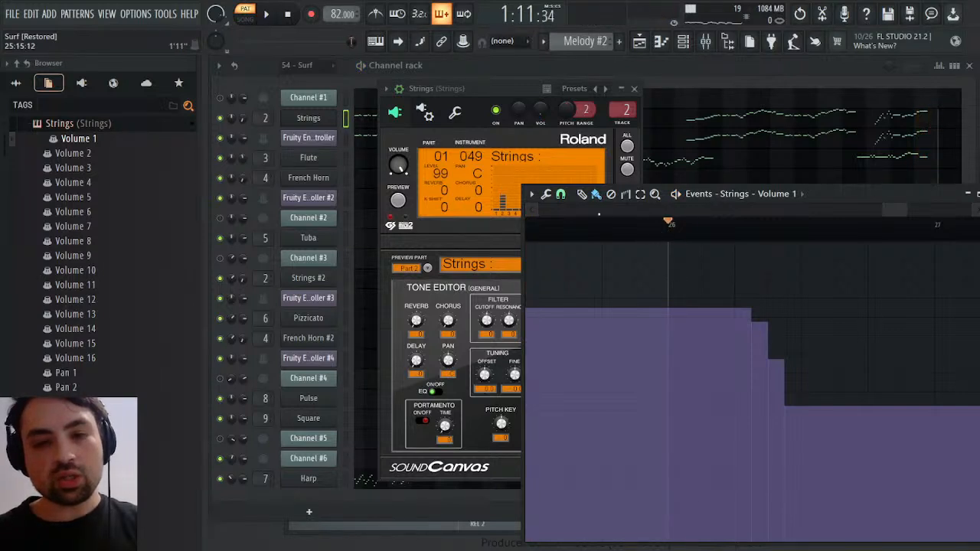
# Delete two beats around the start of bar 26 from the Strings Volume 1 events and play the ending
pyautogui.moveTo(602, 230); pyautogui.dragTo(740, 232)
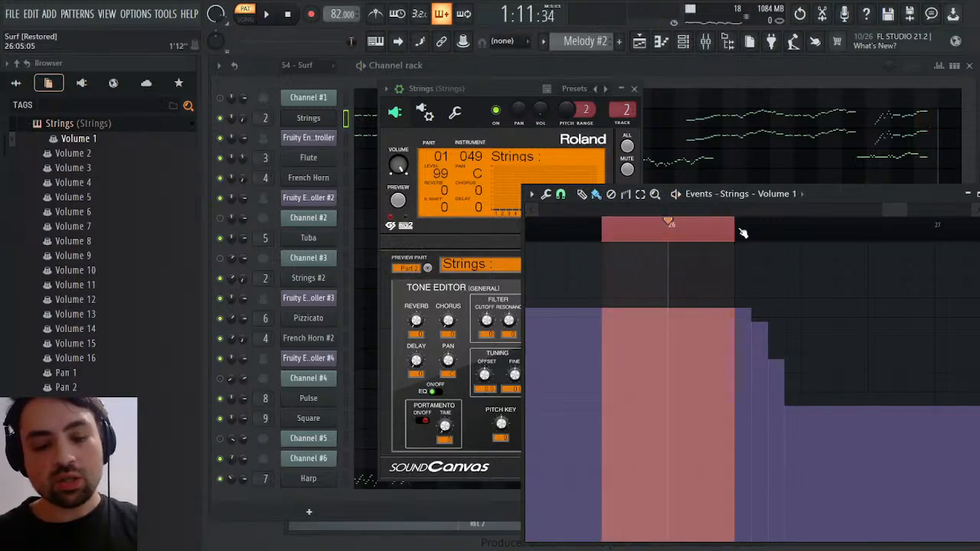
pyautogui.hotkey('ctrl', 'Delete')
pyautogui.click(668, 234)
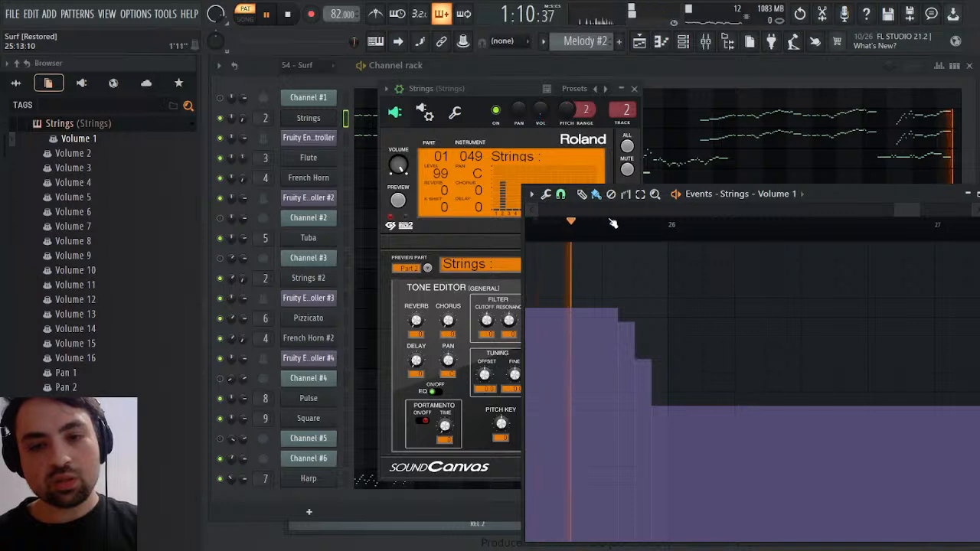
pyautogui.moveTo(902, 209); pyautogui.dragTo(884, 209)
pyautogui.click(775, 229)
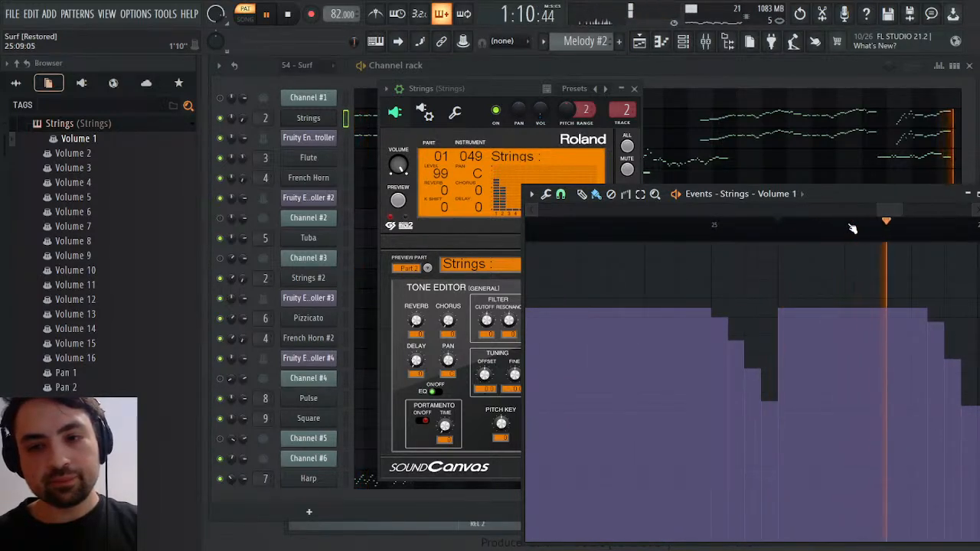
# Delete one beat from the middle of bar 25 in the Strings Volume 1 events and play from beat 2
pyautogui.press('space')
pyautogui.moveTo(846, 230); pyautogui.dragTo(894, 234)
pyautogui.click(813, 238)
pyautogui.press('space')
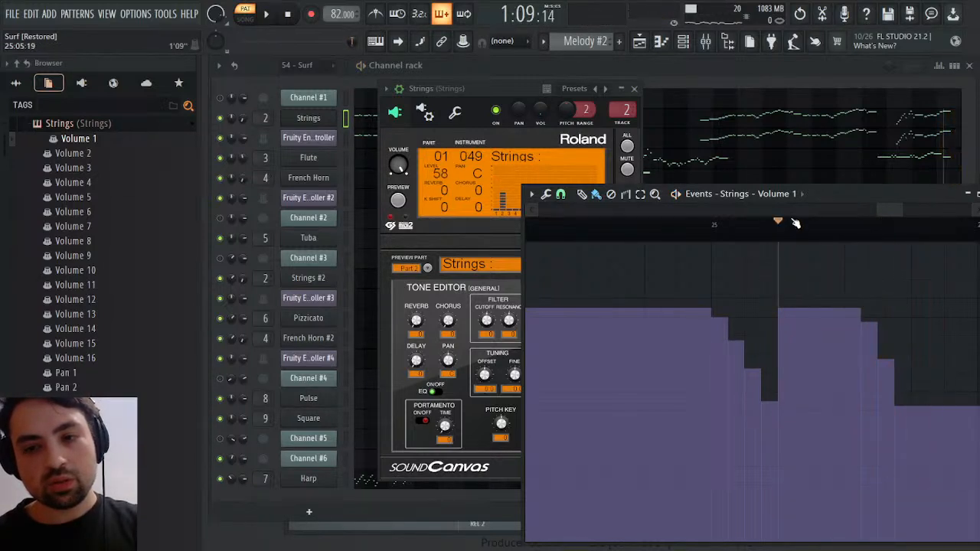
pyautogui.press('space')
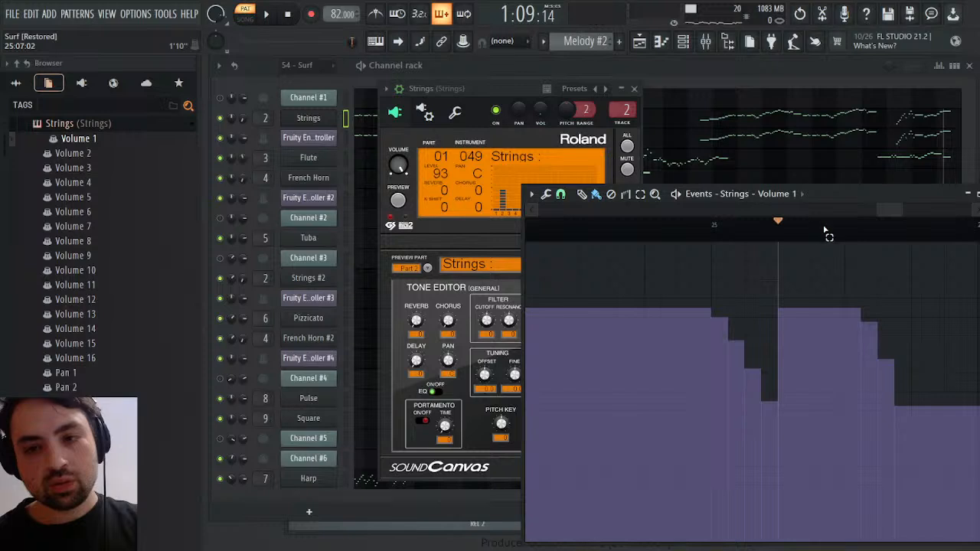
# Delete half a beat before the last Strings Volume 1 fade in bar 25, then play the ending and close the Strings windows
pyautogui.moveTo(825, 230); pyautogui.dragTo(835, 231)
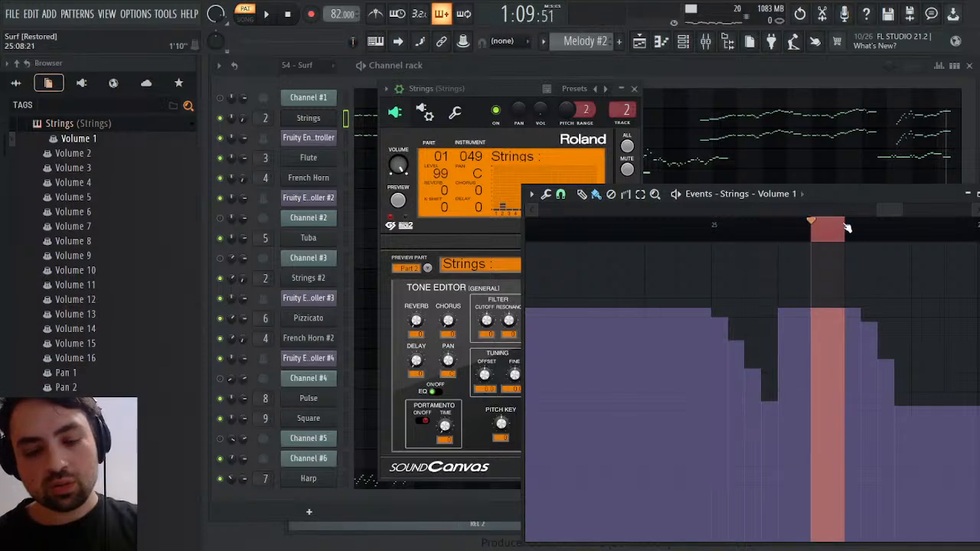
pyautogui.hotkey('ctrl', 'Delete')
pyautogui.keyDown('ctrl'); pyautogui.click(836, 228); pyautogui.keyUp('ctrl')
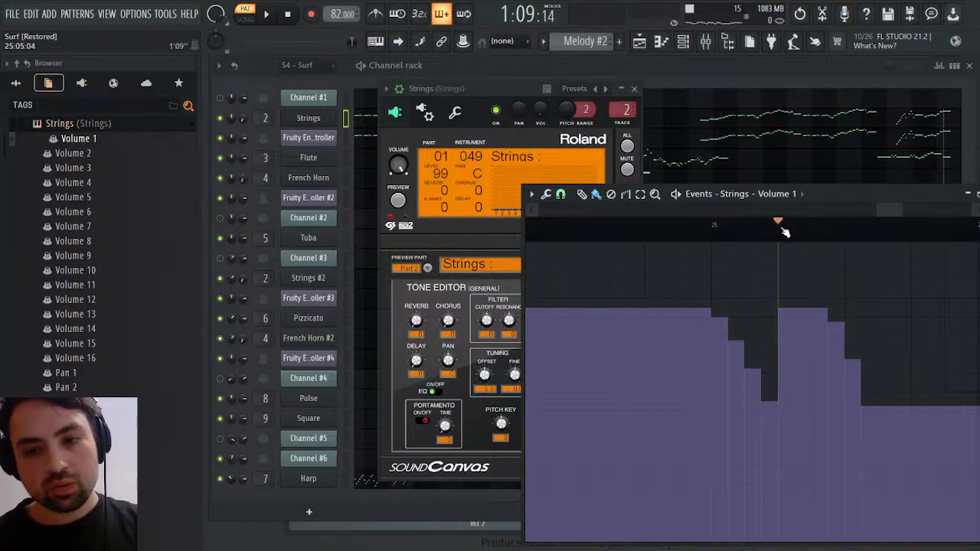
pyautogui.press('space')
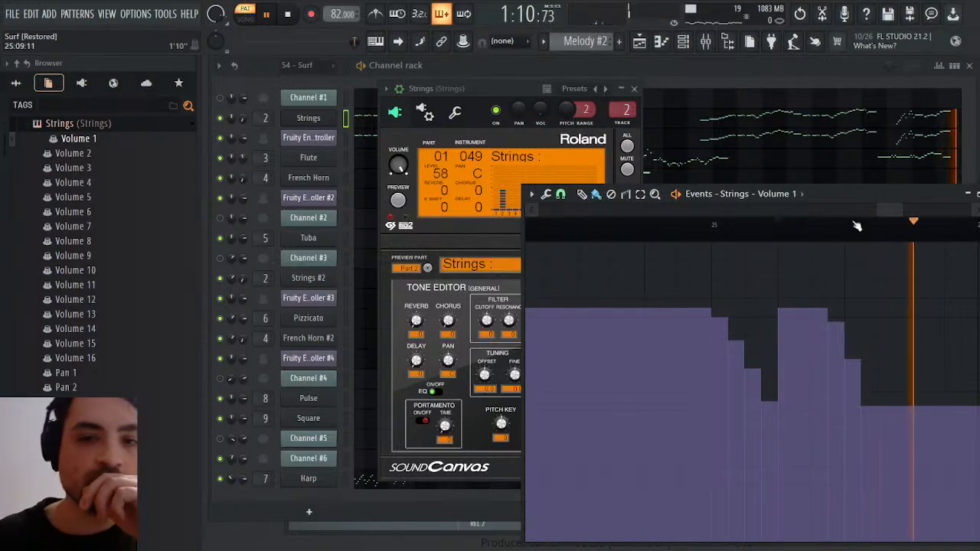
pyautogui.press('Escape')
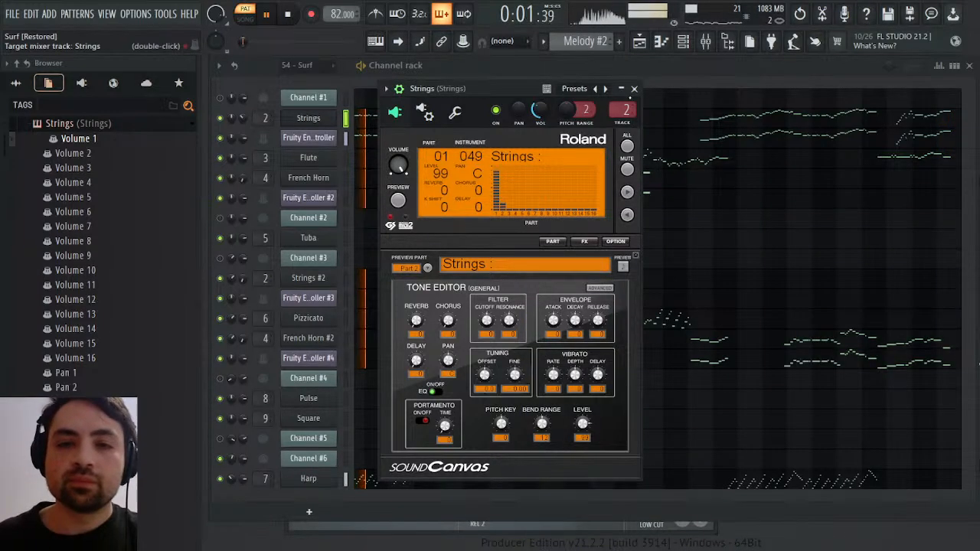
pyautogui.click(635, 90)
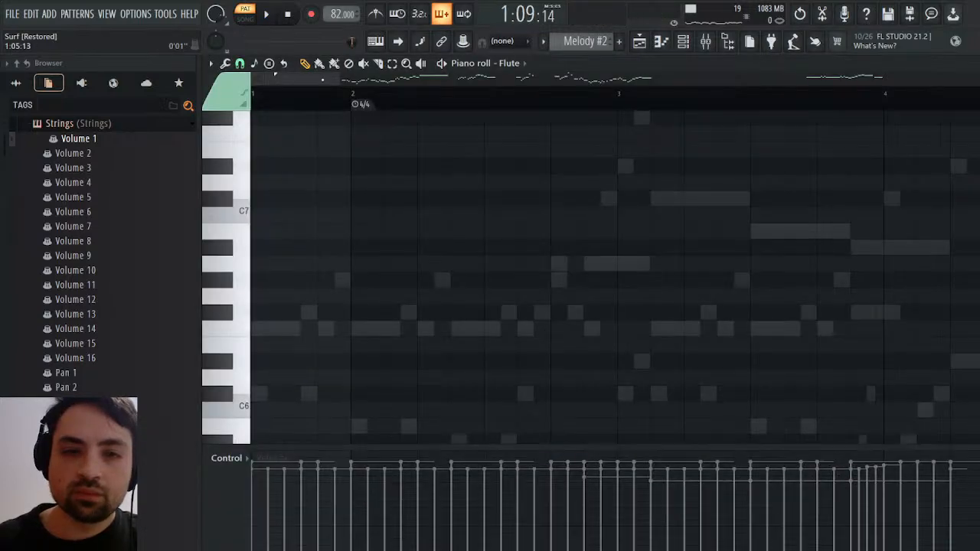
# Raise the closing C#7 Flute note in bar 25 to C#8 and shorten the preceding F7 to end at bar 25
pyautogui.moveTo(323, 80); pyautogui.dragTo(890, 80)
pyautogui.scroll(3, 746, 265)
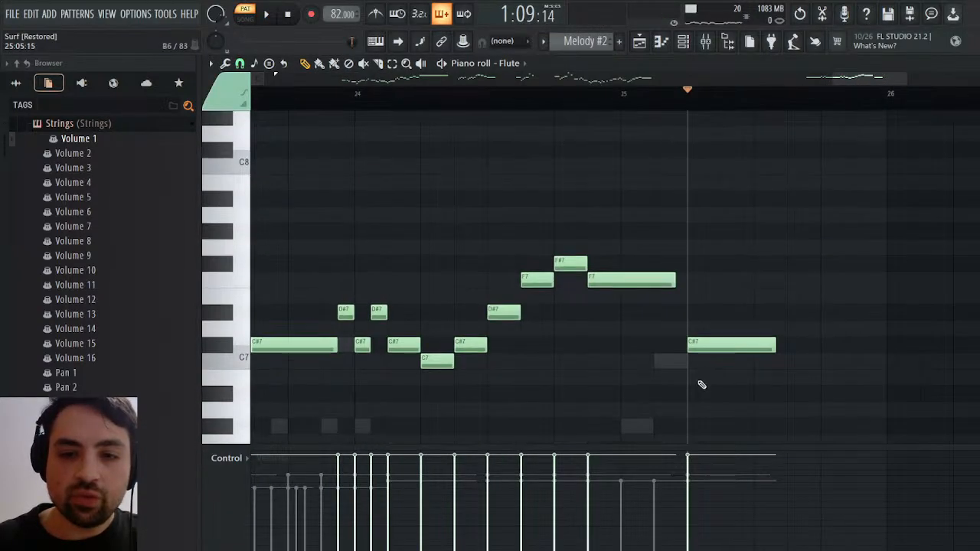
pyautogui.moveTo(711, 344); pyautogui.dragTo(698, 149)
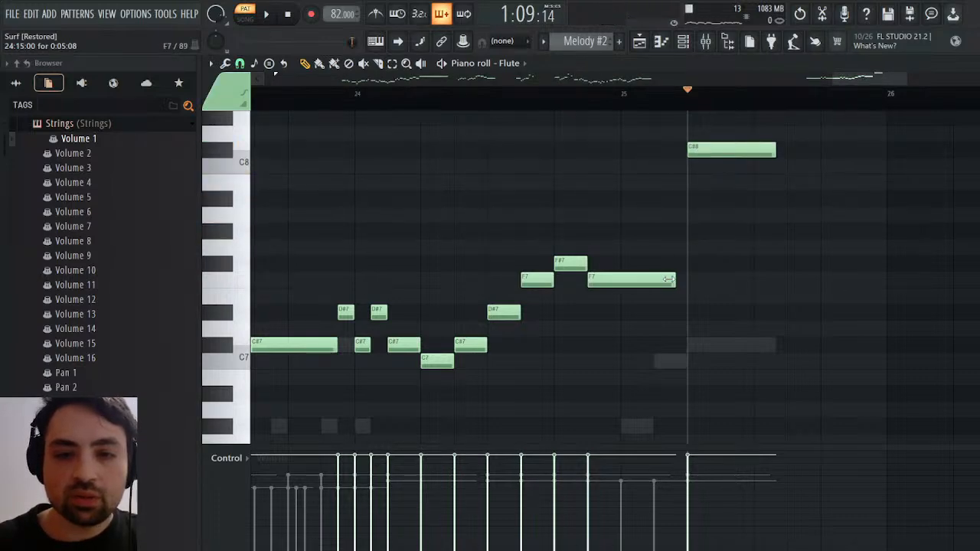
pyautogui.click(590, 281)
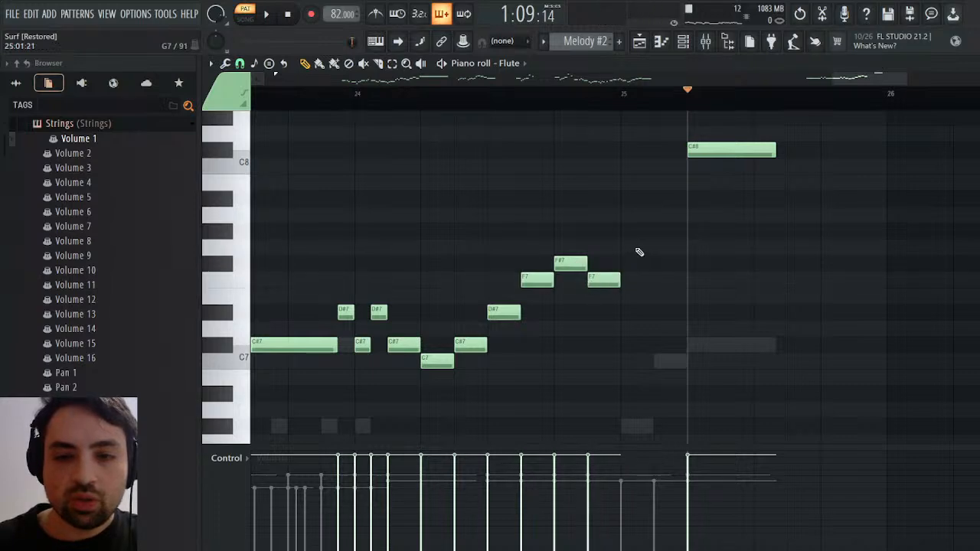
# Add G#7 and C8 Flute notes at the start of bar 25, leading up to the closing C#8
pyautogui.scroll(-2, 639, 253)
pyautogui.scroll(1, 640, 253)
pyautogui.scroll(1, 640, 252)
pyautogui.click(622, 231)
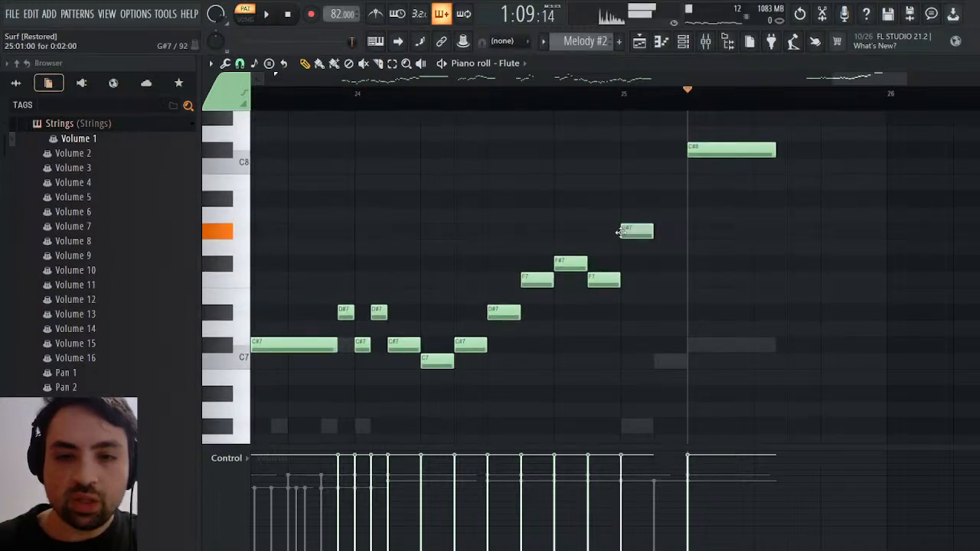
pyautogui.click(659, 166)
# Play the reworked Flute ending from the F7 note just before bar 25
pyautogui.click(585, 96)
pyautogui.press('space')
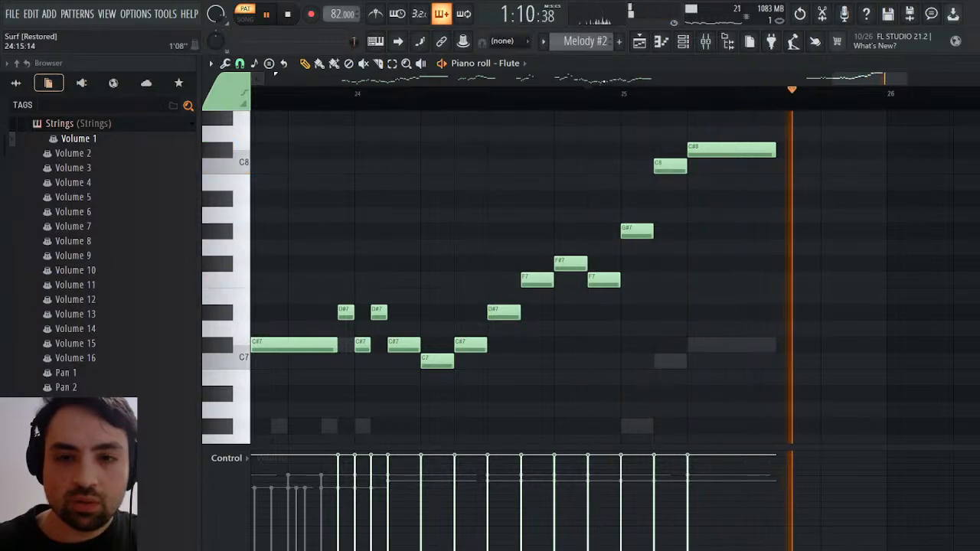
pyautogui.press('space')
pyautogui.press('space')
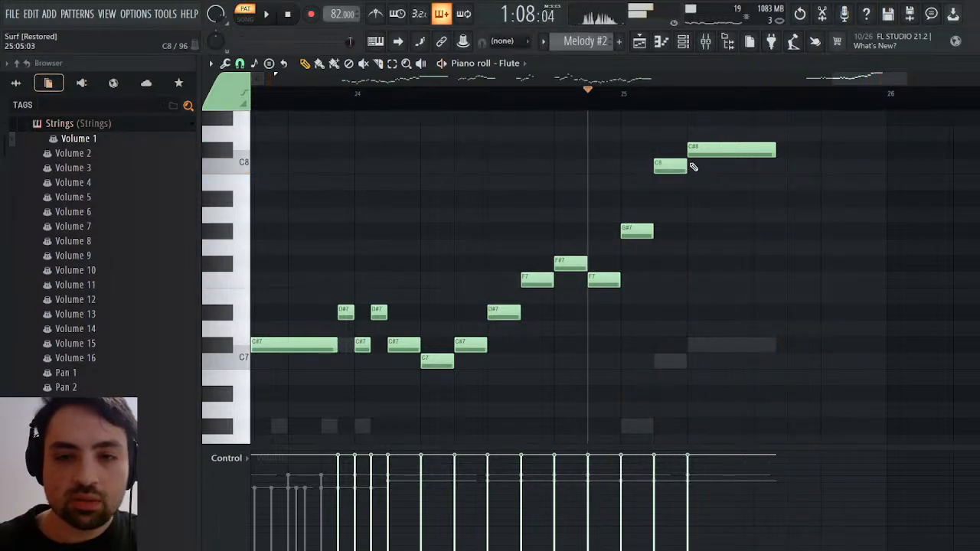
pyautogui.press('space')
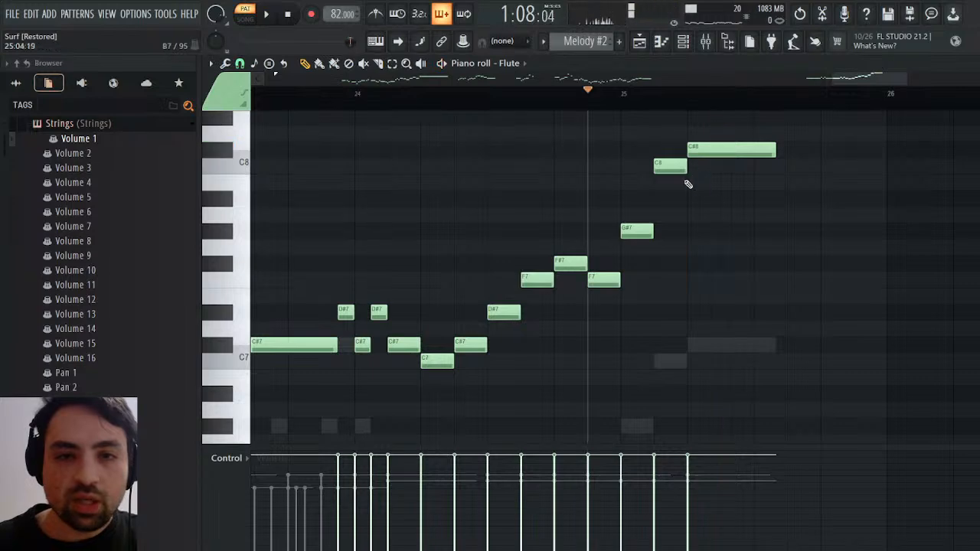
# Lower the last three Flute notes in bar 25 to F#7, D#7 and C#7
pyautogui.moveTo(696, 151); pyautogui.dragTo(693, 349)
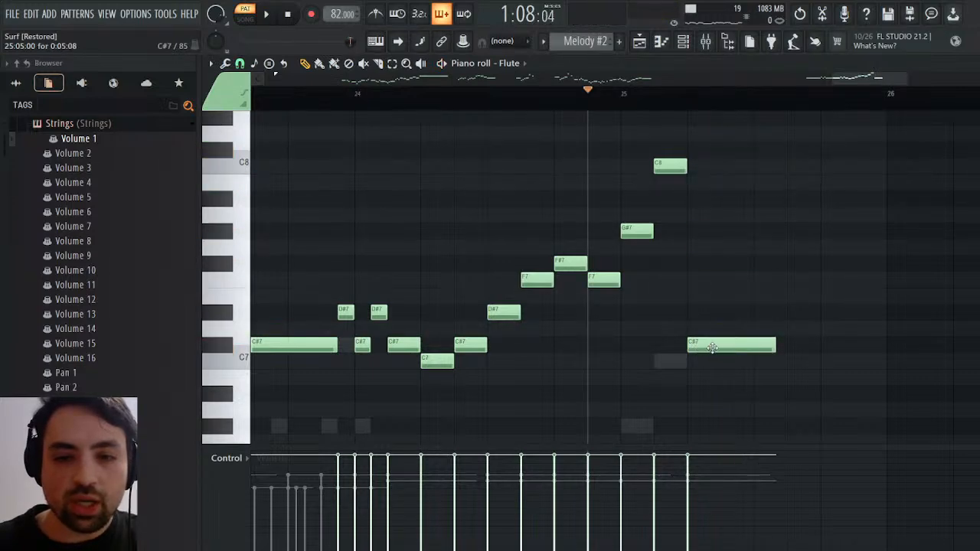
pyautogui.moveTo(671, 169); pyautogui.dragTo(668, 304)
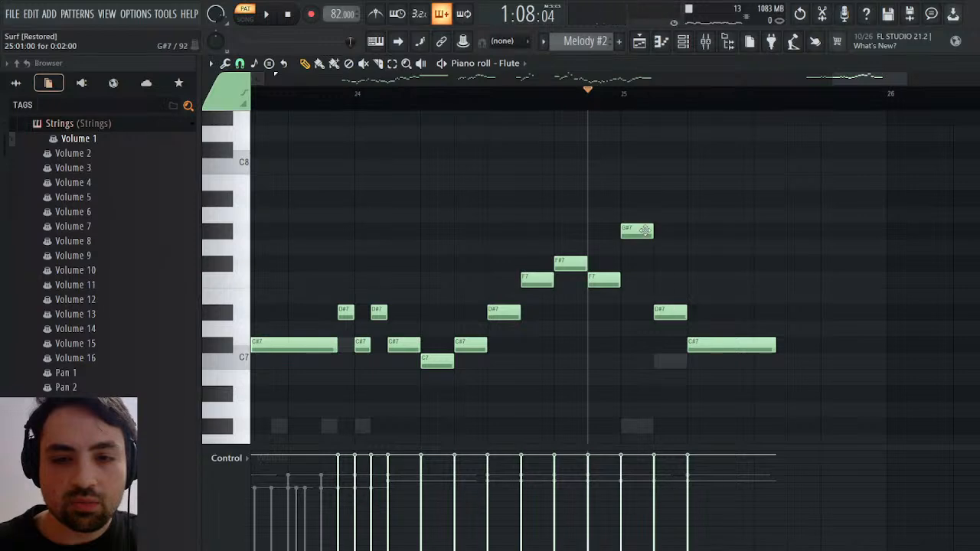
pyautogui.moveTo(640, 239); pyautogui.dragTo(646, 261)
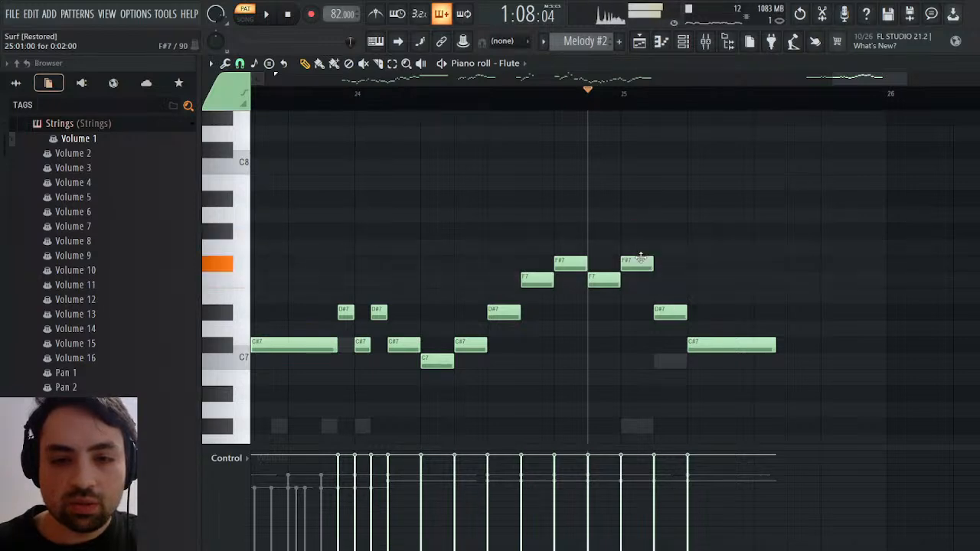
# Play the descending Flute ending from just before bar 25 and return to the channel rack
pyautogui.press('space')
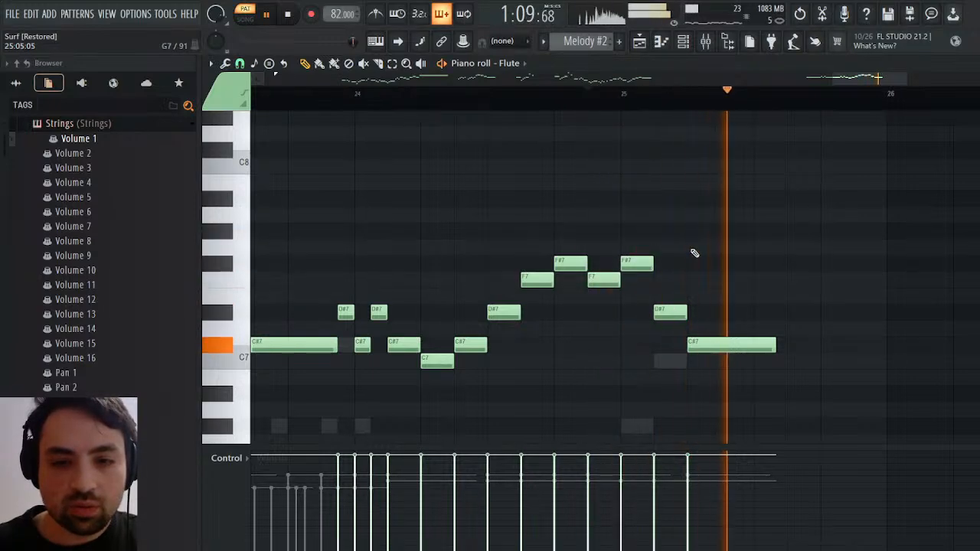
pyautogui.press('space')
pyautogui.press('space')
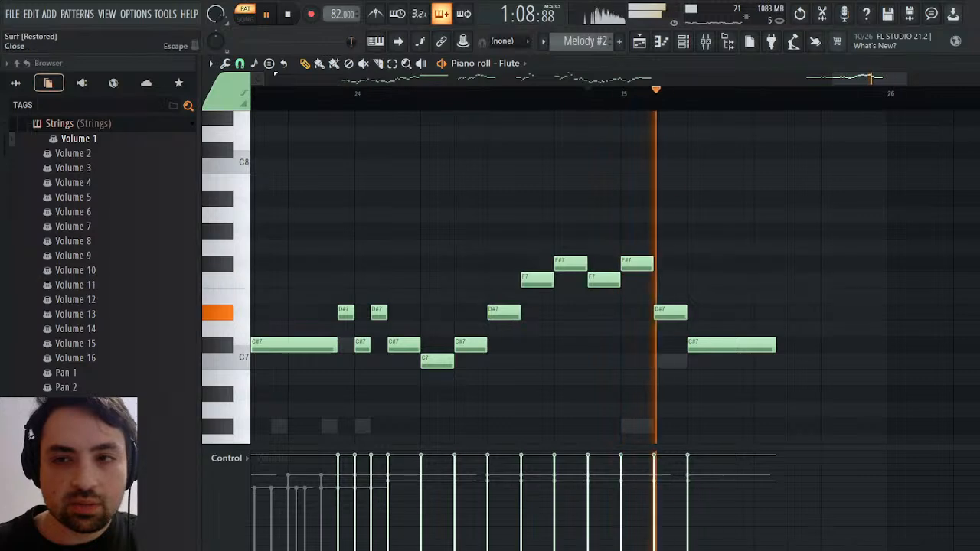
pyautogui.click(970, 64)
pyautogui.press('space')
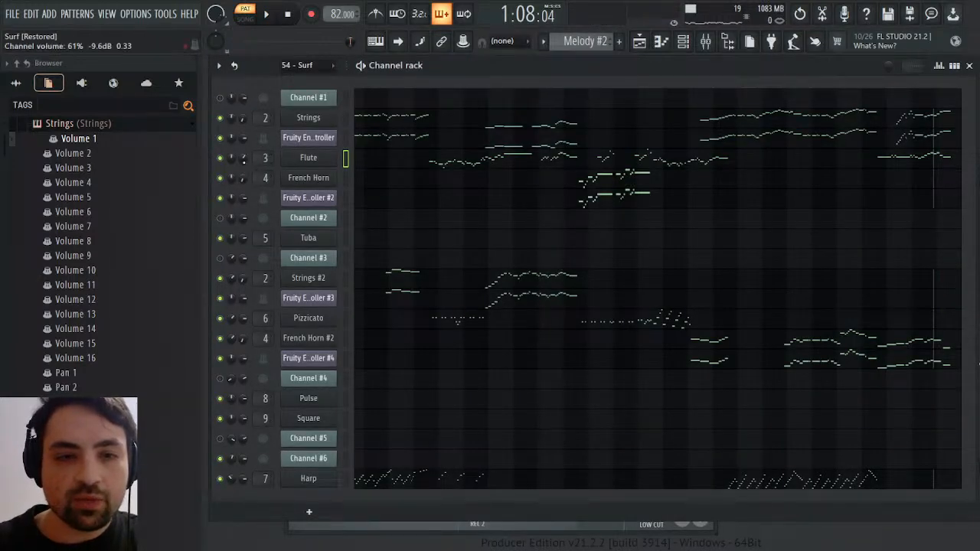
# Open the Flute channel volume events around bar 25 and play from the bar's second beat
pyautogui.click(278, 193)
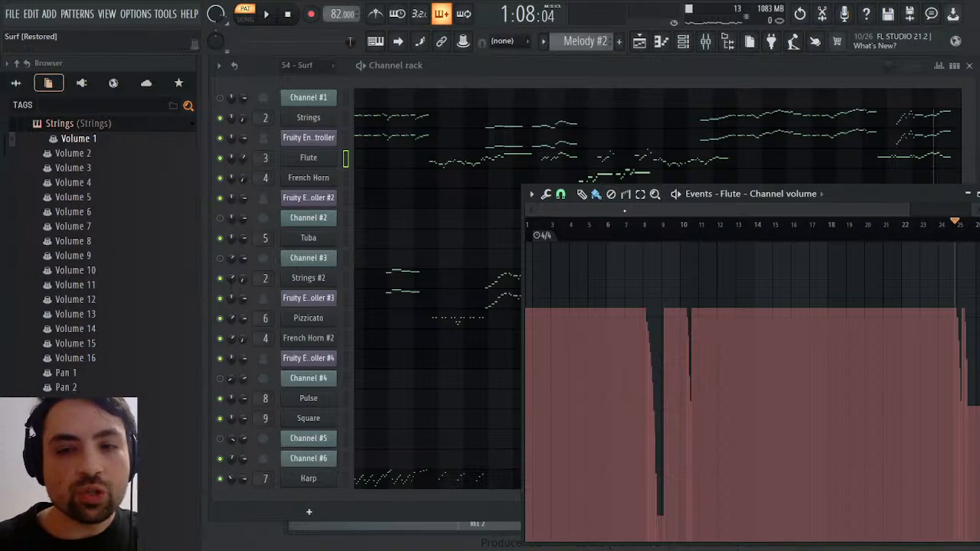
pyautogui.moveTo(541, 211); pyautogui.dragTo(873, 225)
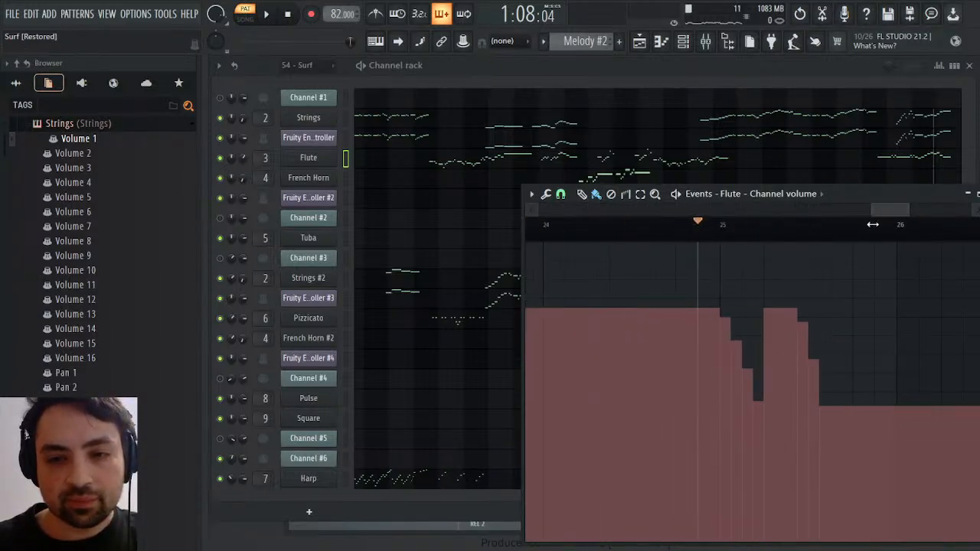
pyautogui.click(764, 235)
pyautogui.press('space')
# Clear the first Flute channel volume dip in bar 25, up to the second beat, and play the ending
pyautogui.press('space')
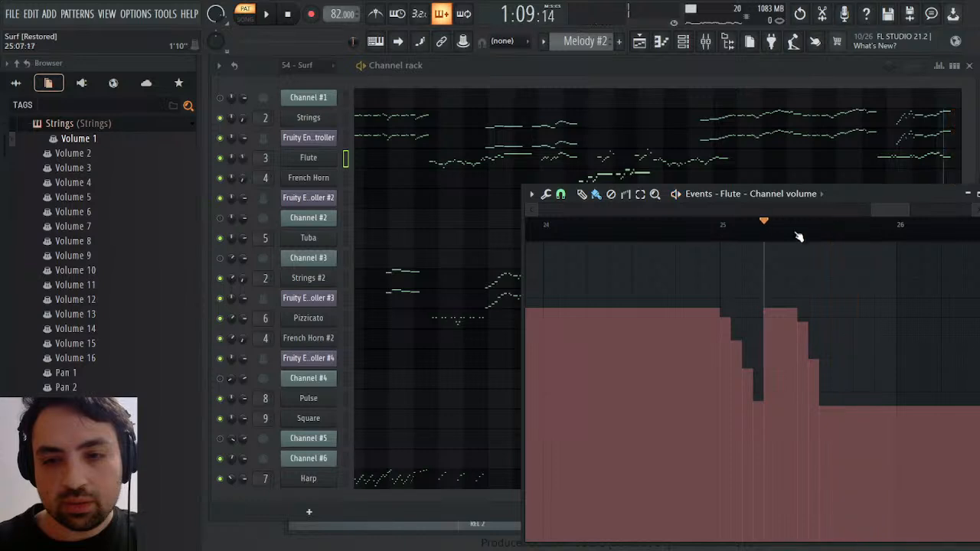
pyautogui.press('space')
pyautogui.click(717, 226)
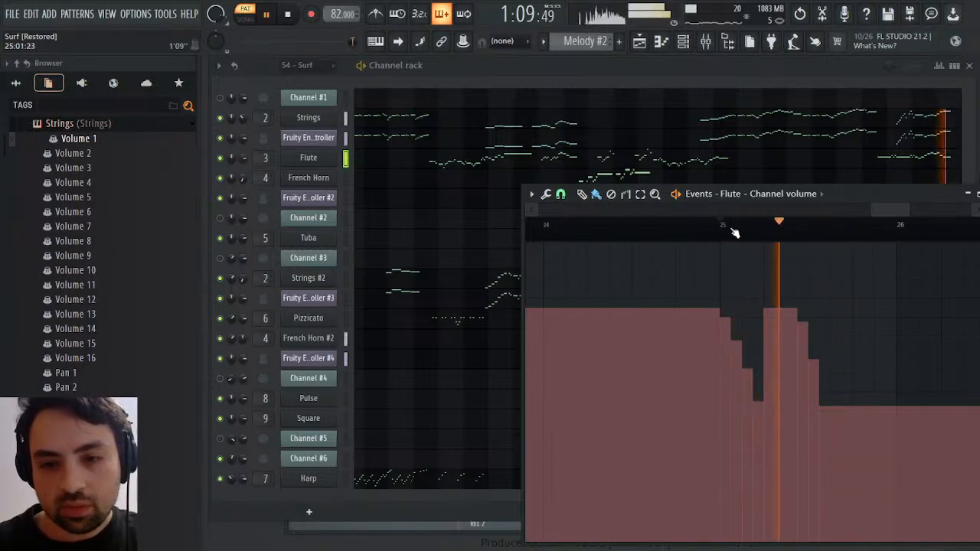
pyautogui.press('space')
pyautogui.moveTo(677, 291); pyautogui.dragTo(782, 294)
pyautogui.press('space')
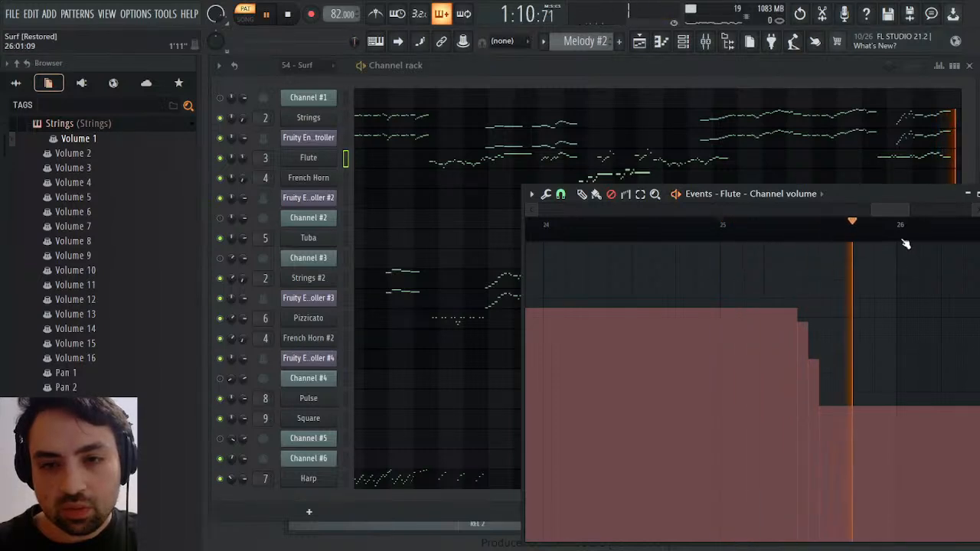
pyautogui.press('space')
pyautogui.press('space')
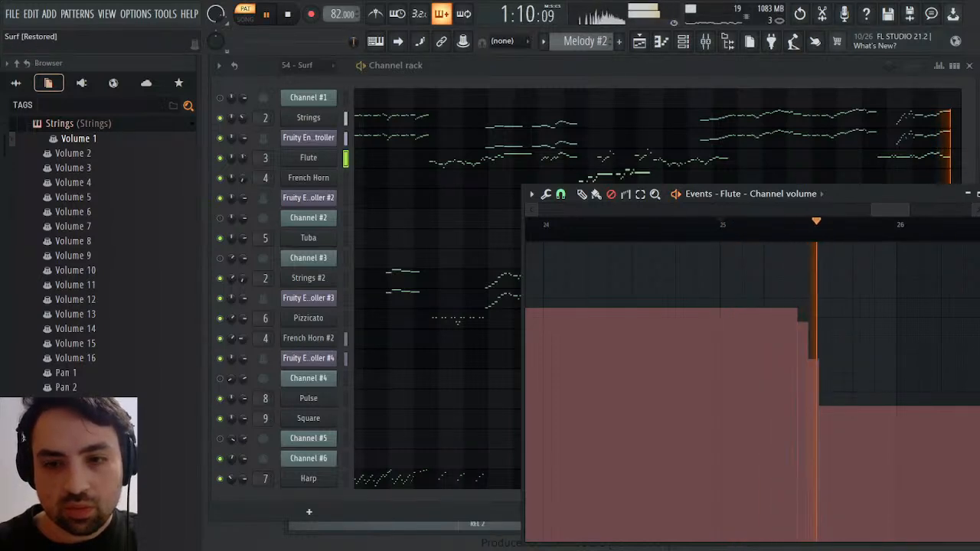
pyautogui.click(979, 194)
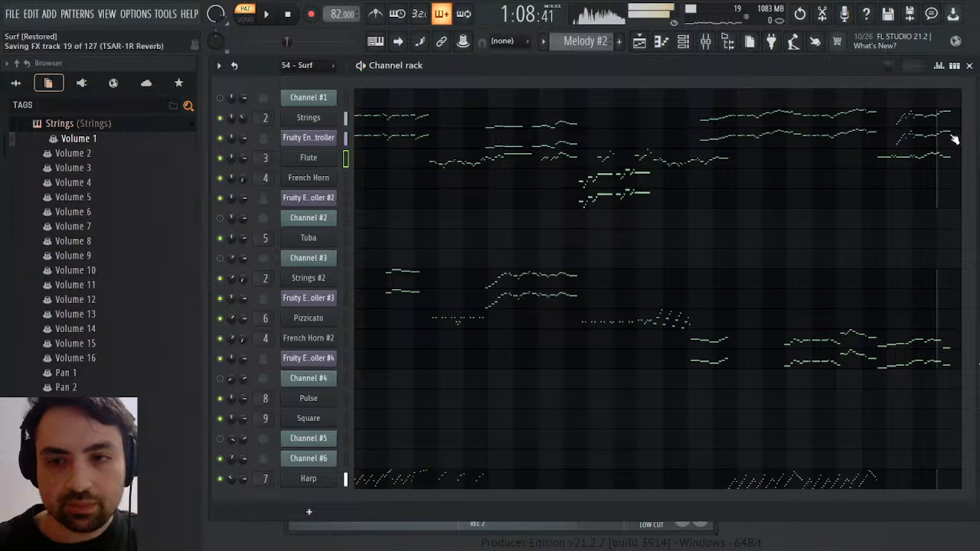
pyautogui.press('space')
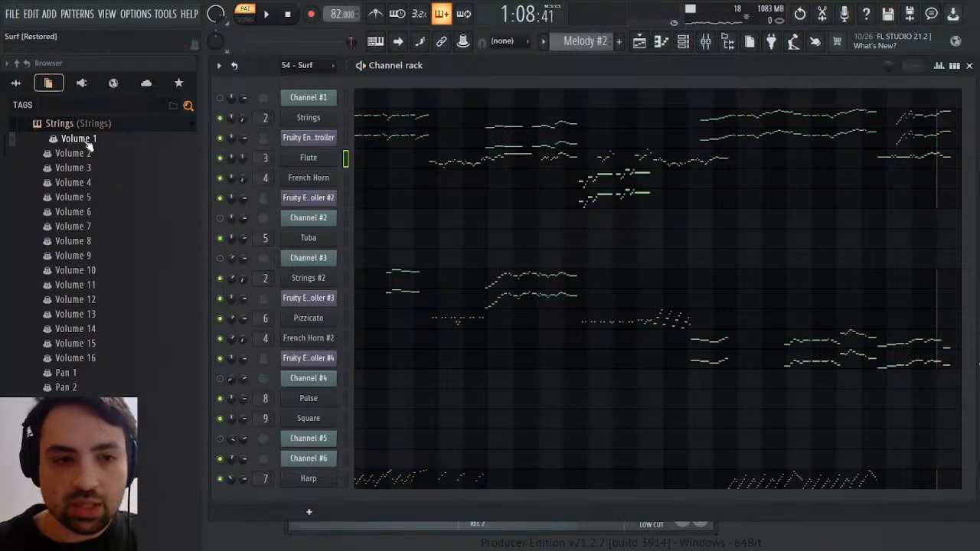
# Clear the first Strings Volume 1 dip at bar 25 and play the ending
pyautogui.click(128, 138)
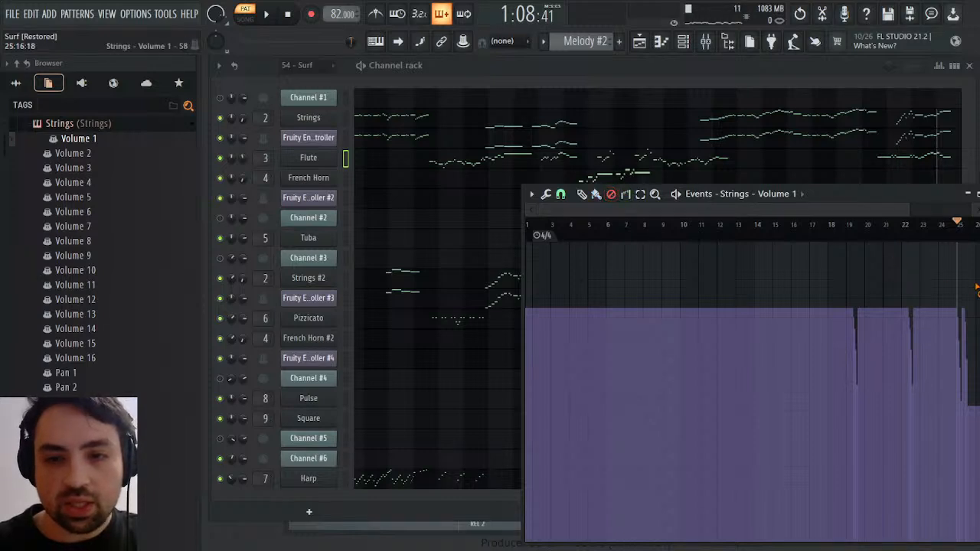
pyautogui.moveTo(955, 298); pyautogui.dragTo(969, 299)
pyautogui.press('space')
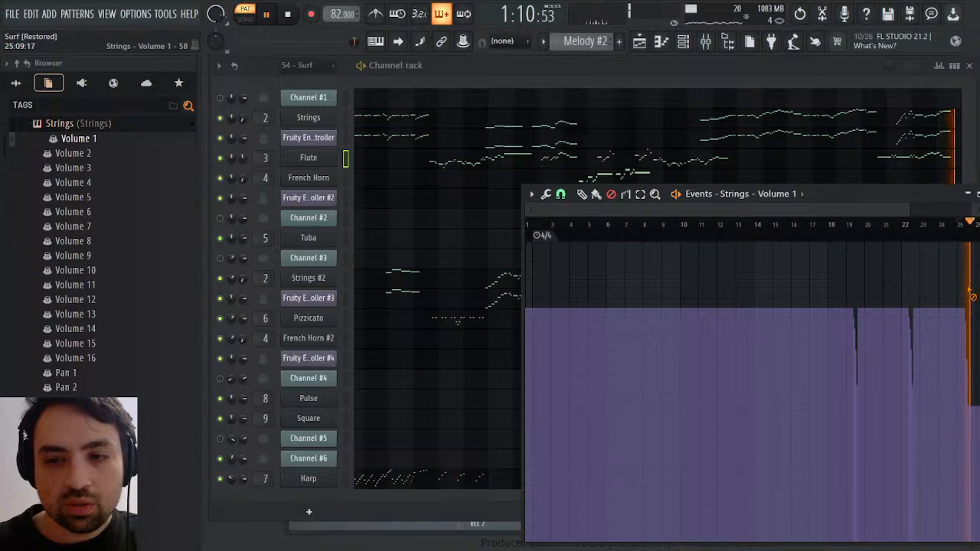
pyautogui.press('space')
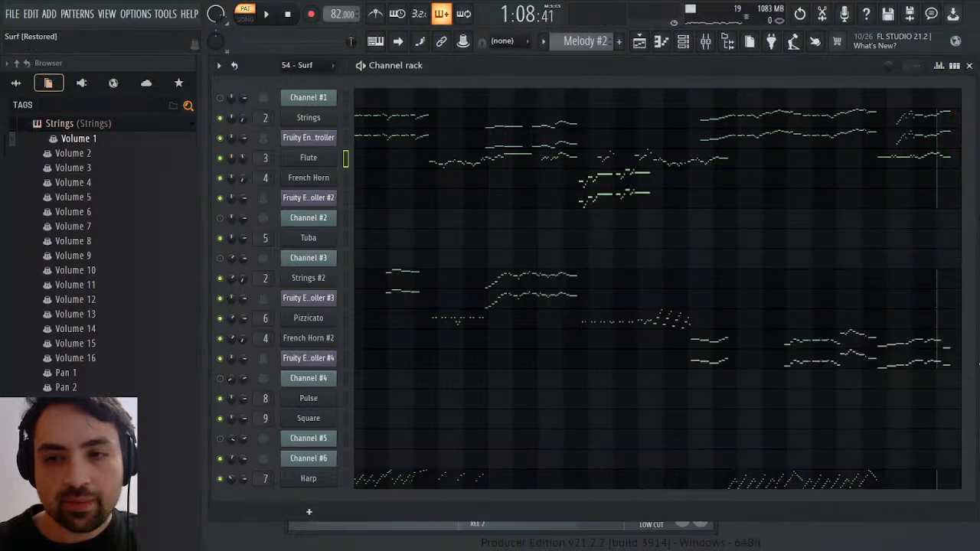
pyautogui.press('F9')
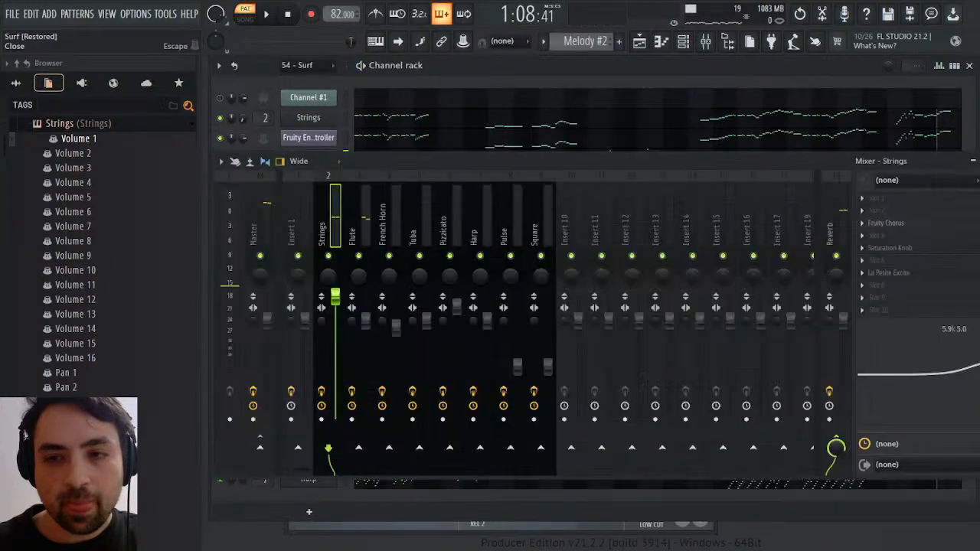
pyautogui.click(970, 159)
pyautogui.press('space')
pyautogui.press('space')
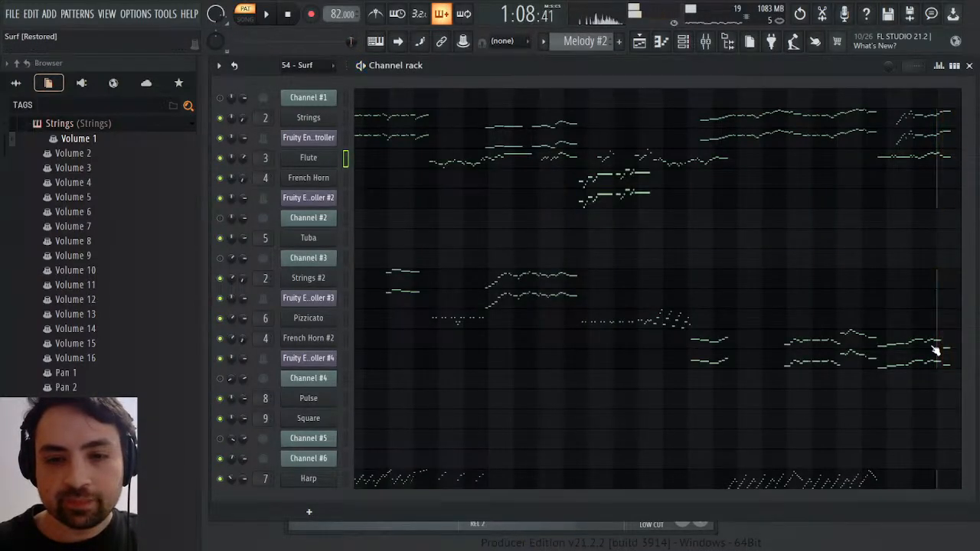
# Open the French Horn #2 notes around bar 25 and raise the last note to C#6
pyautogui.click(934, 350)
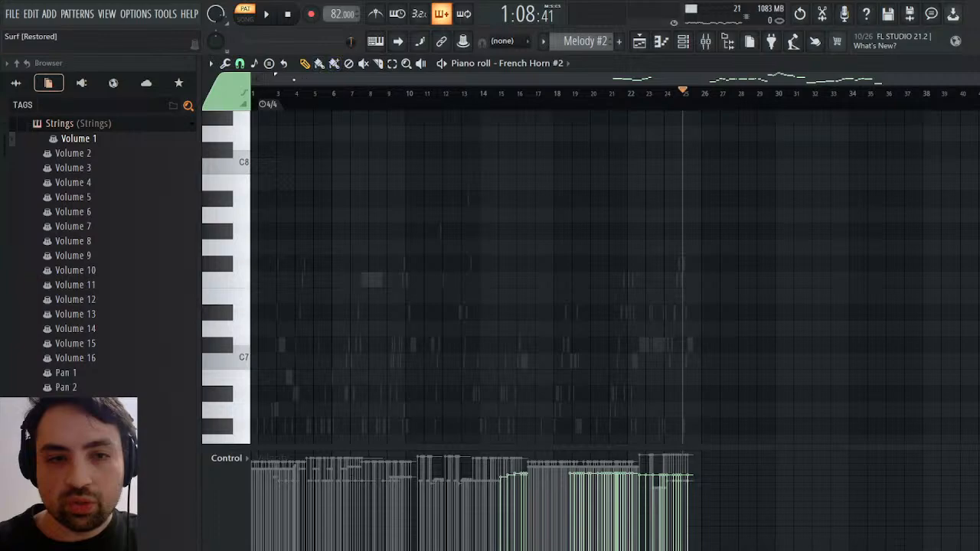
pyautogui.moveTo(266, 75); pyautogui.dragTo(723, 129)
pyautogui.scroll(-9, 678, 252)
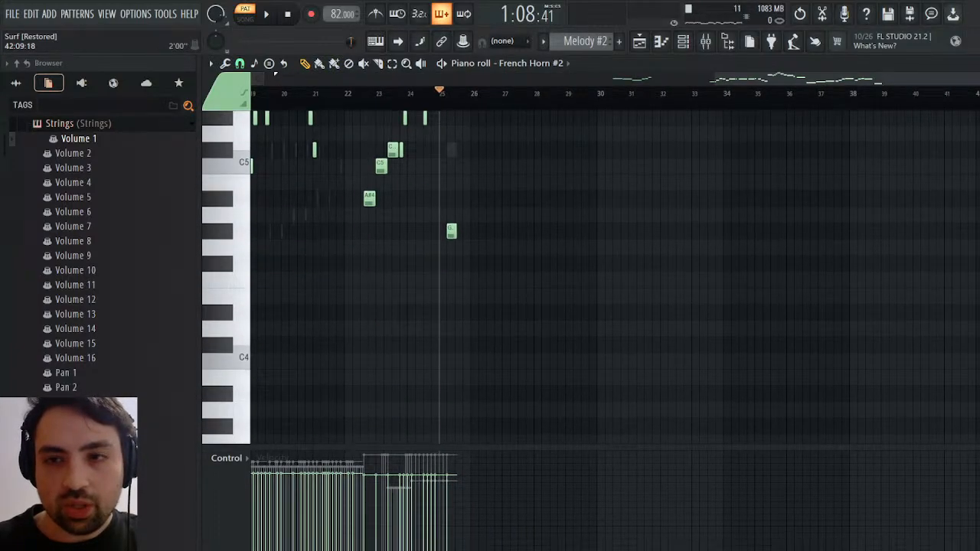
pyautogui.scroll(5, 379, 230)
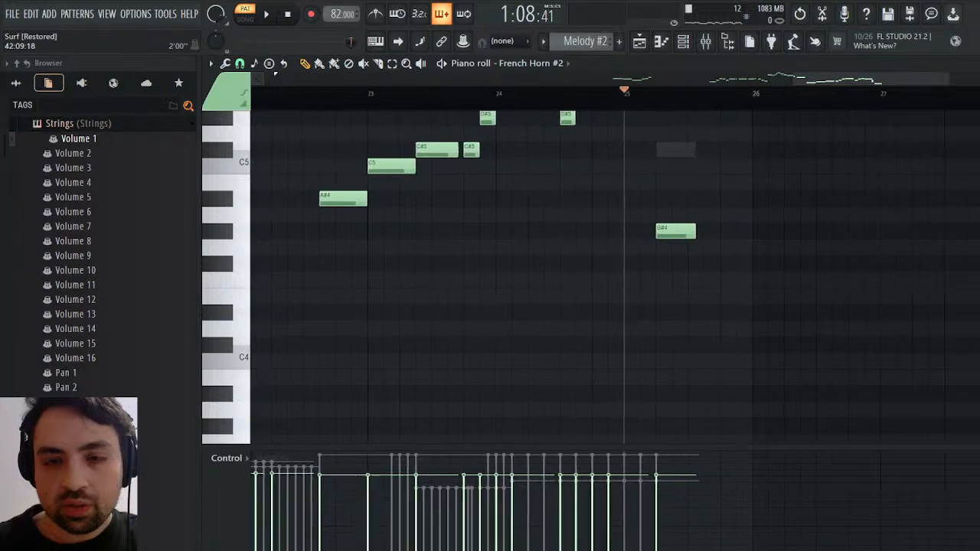
pyautogui.press('space')
pyautogui.scroll(6, 766, 252)
pyautogui.scroll(-4, 794, 313)
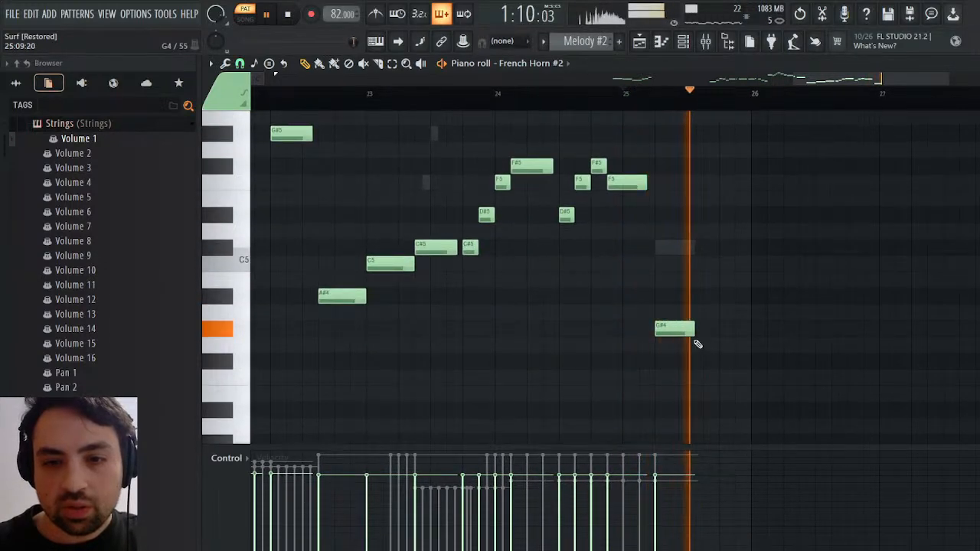
pyautogui.moveTo(693, 331); pyautogui.dragTo(660, 189)
pyautogui.press('space')
# Replace French Horn #2's long F5 before bar 25 with a short F5, add short G#5 and C6 notes in bar 25, and play them
pyautogui.rightClick(617, 319)
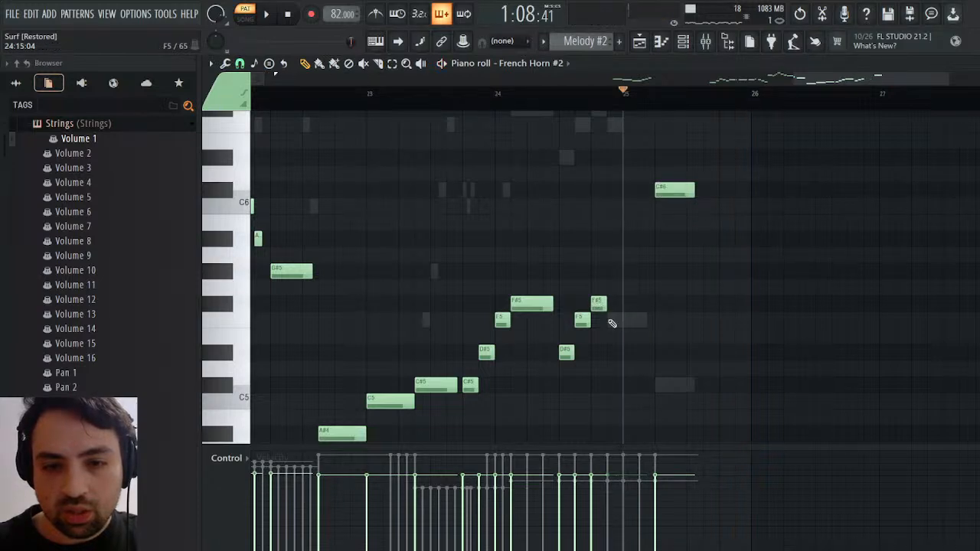
pyautogui.click(610, 321)
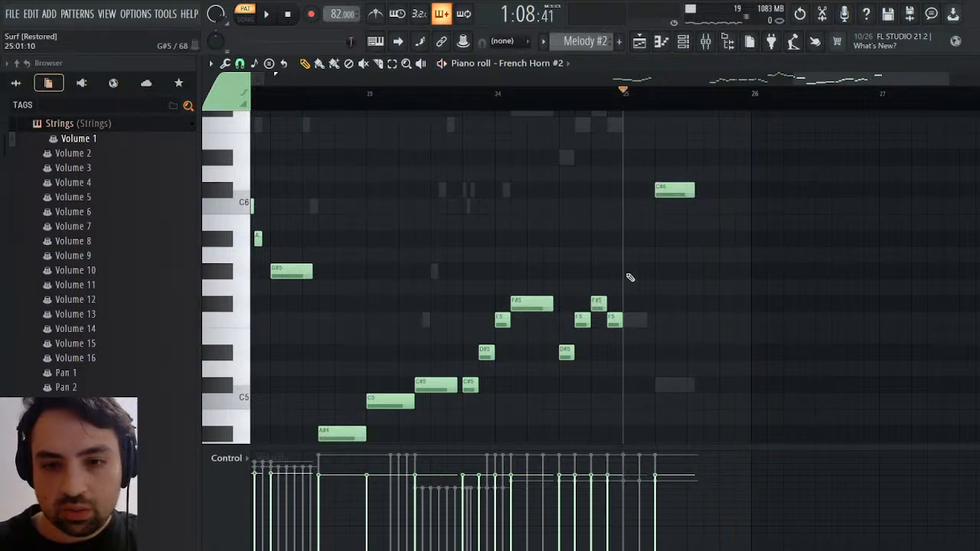
pyautogui.click(628, 272)
pyautogui.click(646, 207)
pyautogui.press('space')
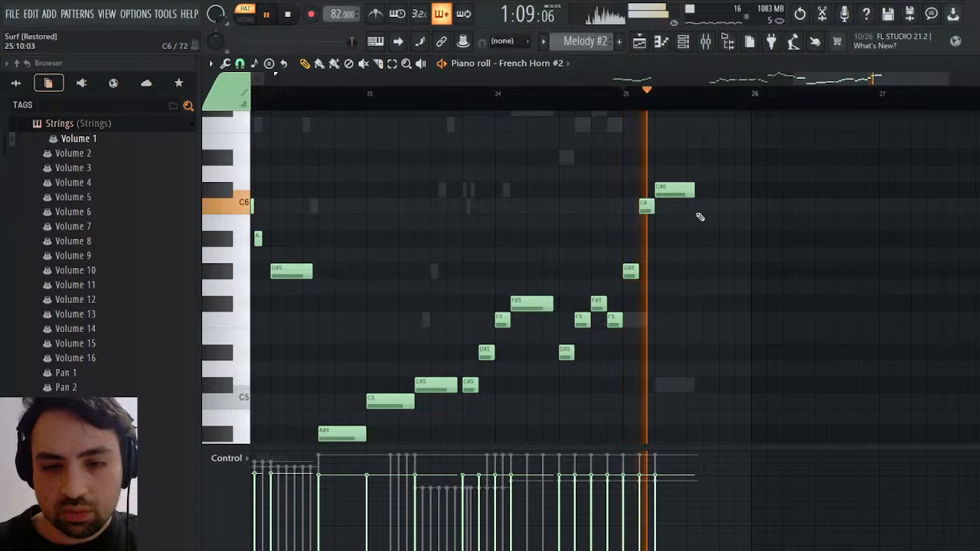
pyautogui.press('space')
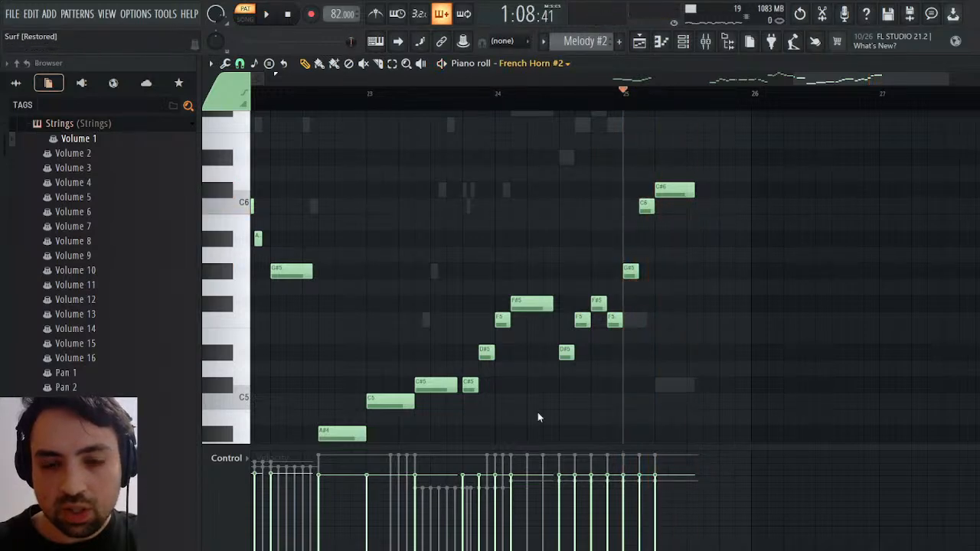
# In Fruity Envelope Controller #4, replace the long F5 before bar 25 with a short one and add short G#5 and C6 notes in bar 25
pyautogui.click(531, 382)
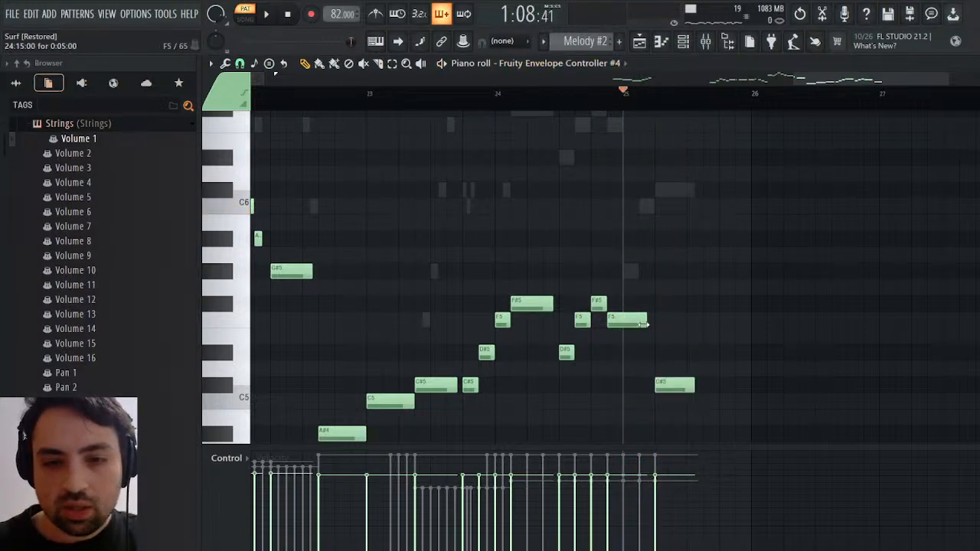
pyautogui.rightClick(615, 319)
pyautogui.click(615, 318)
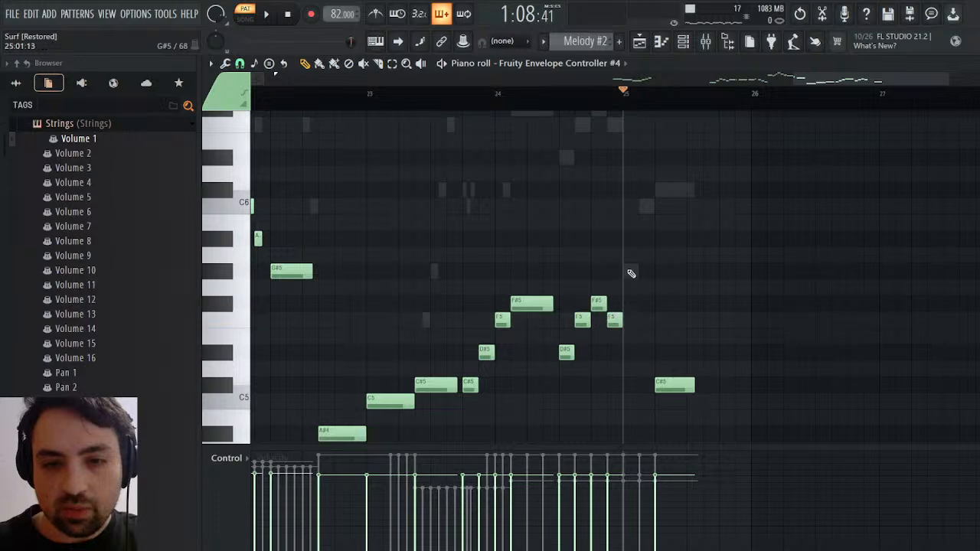
pyautogui.click(631, 271)
pyautogui.click(641, 206)
pyautogui.press('space')
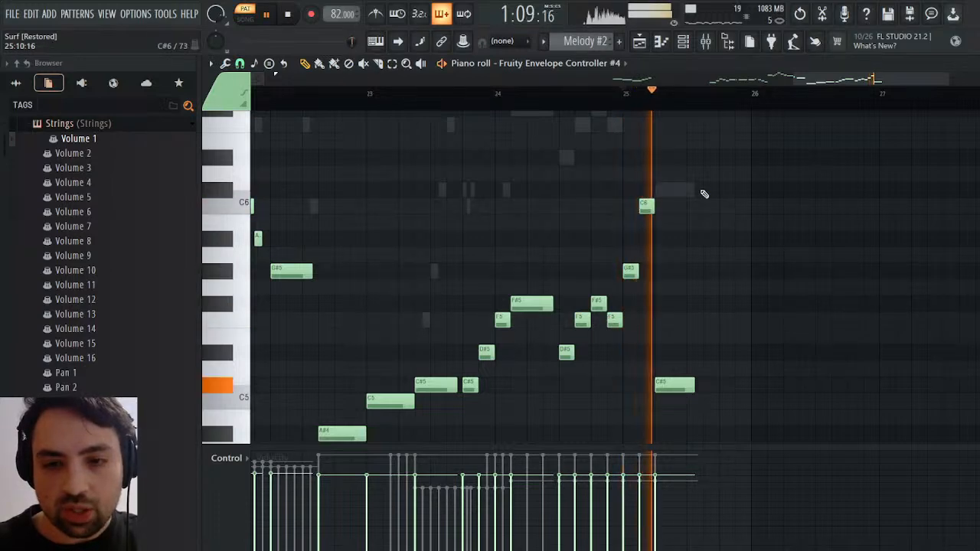
# Raise Fruity Envelope Controller #4's last note to C#6, play from just before bar 25 and return to the channel rack
pyautogui.moveTo(667, 390); pyautogui.dragTo(672, 195)
pyautogui.click(598, 99)
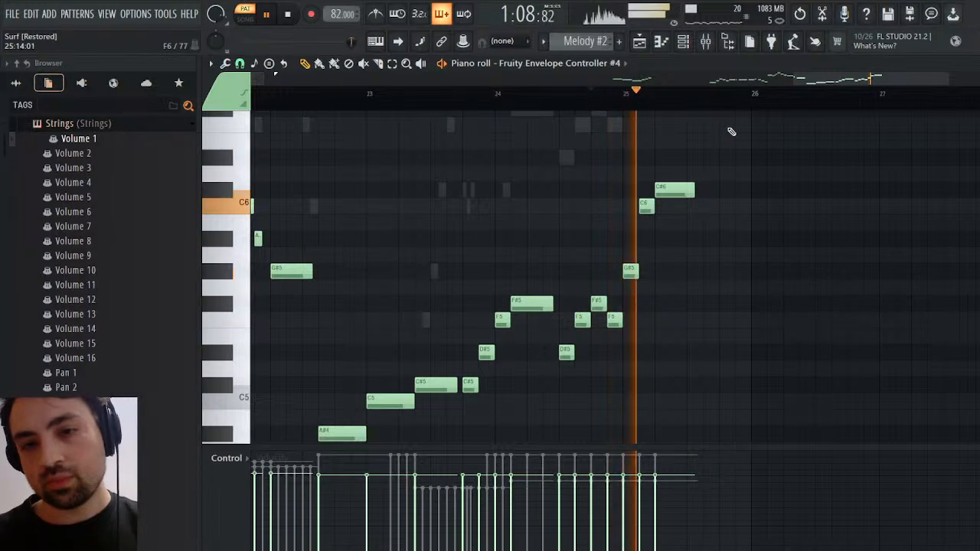
pyautogui.click(970, 64)
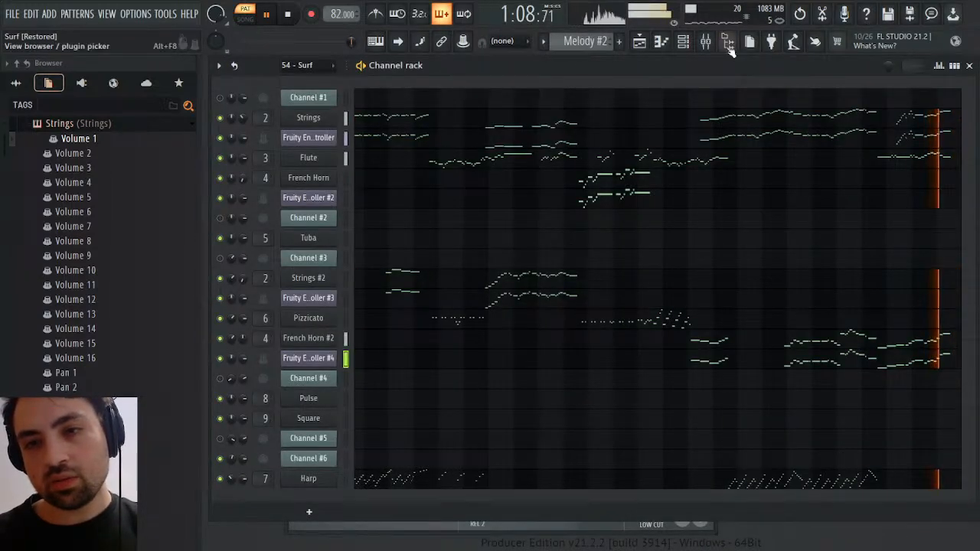
pyautogui.press('space')
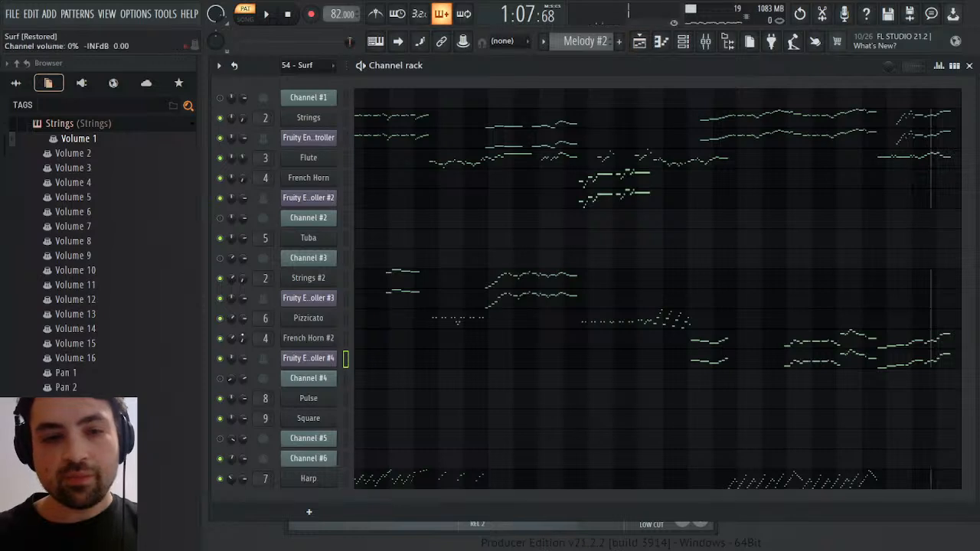
# Open the French Horn's Volume 1 events to check the fades around bar 25 during playback, and close them
pyautogui.click(86, 127)
pyautogui.scroll(2, 114, 330)
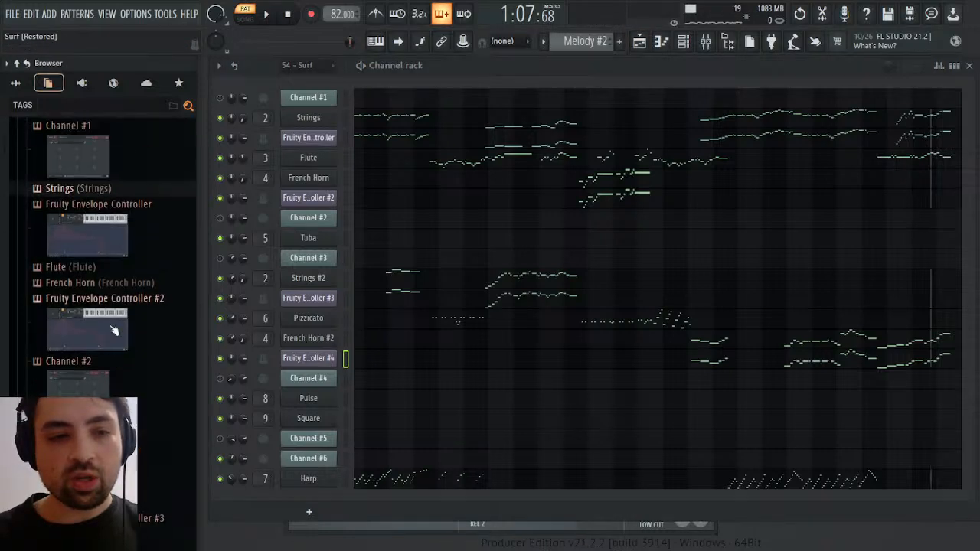
pyautogui.scroll(-3, 115, 314)
pyautogui.click(69, 184)
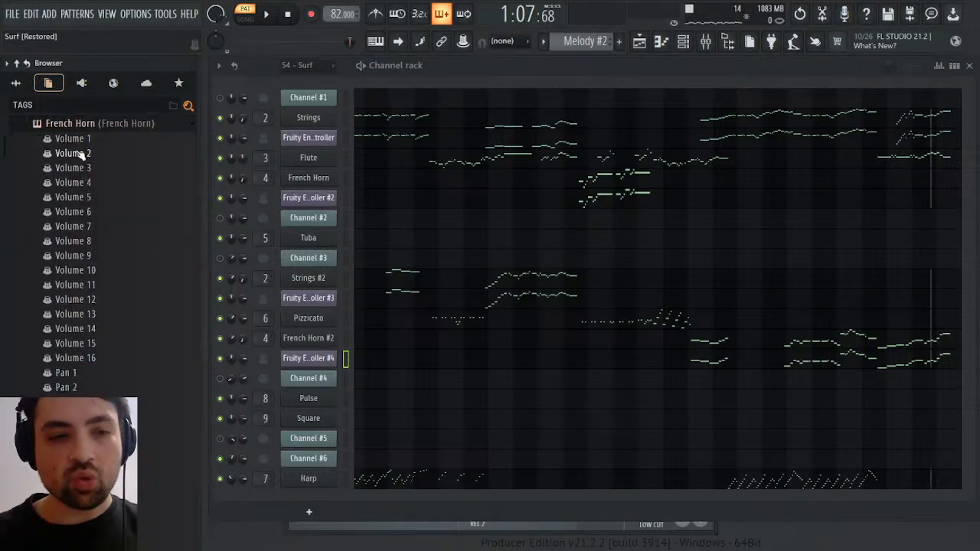
pyautogui.click(107, 141)
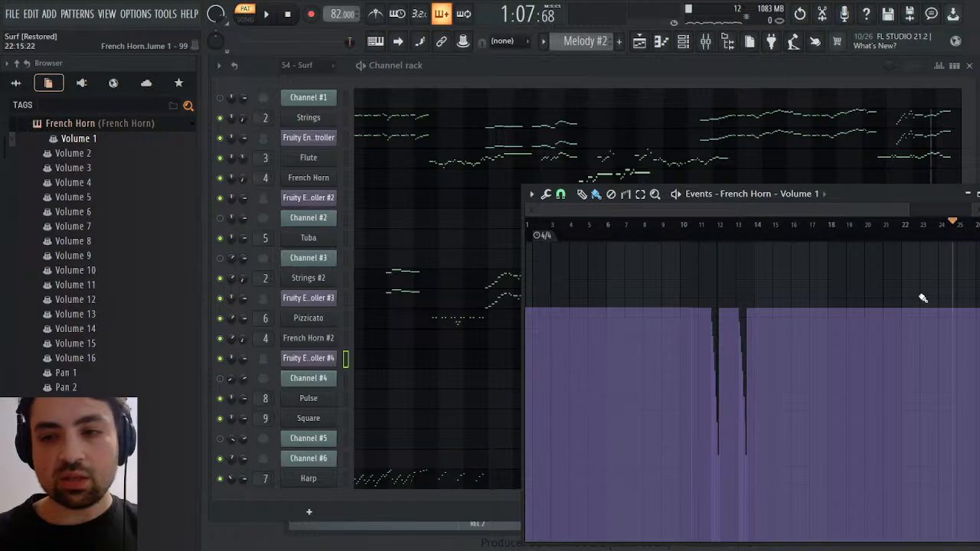
pyautogui.press('space')
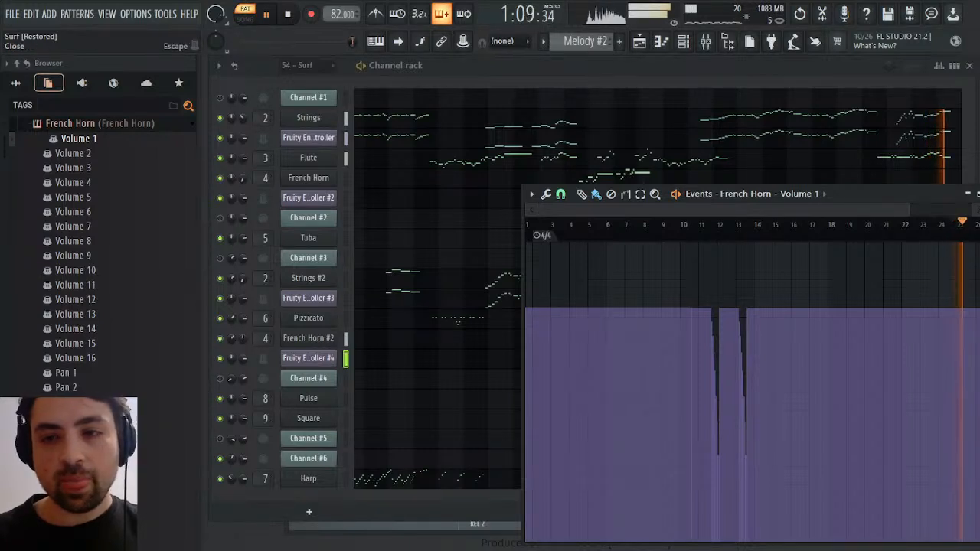
pyautogui.click(979, 194)
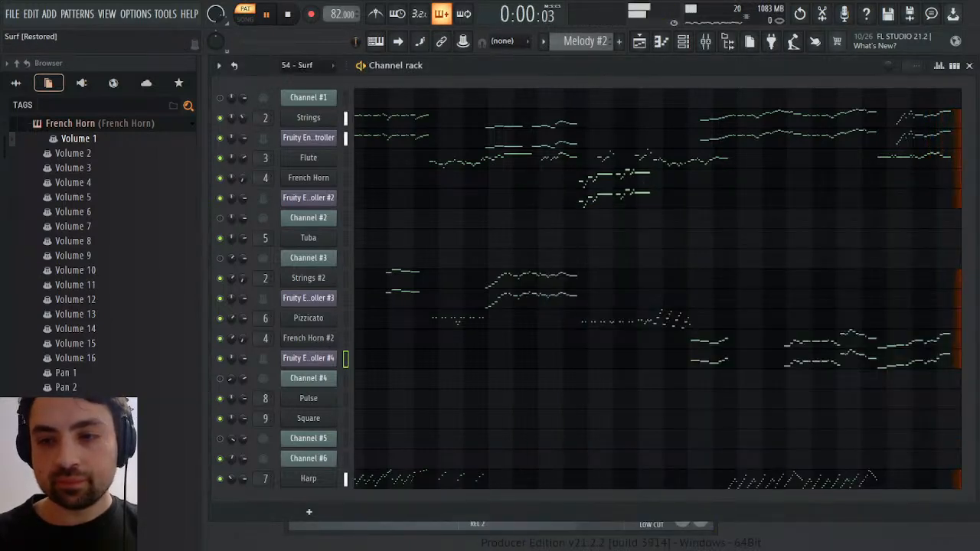
# Play the full ending from just before bar 25 with the channel rack in view
pyautogui.press('space')
pyautogui.press('space')
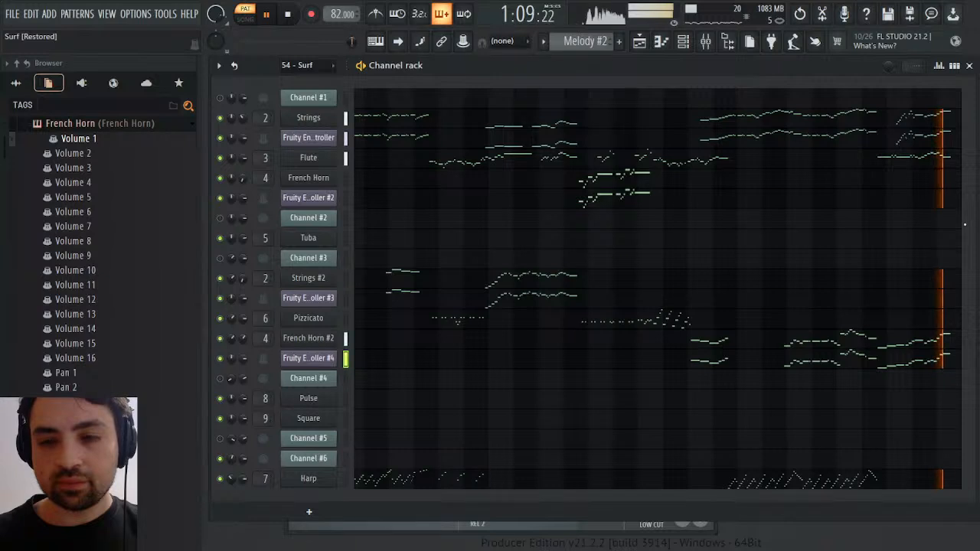
pyautogui.press('space')
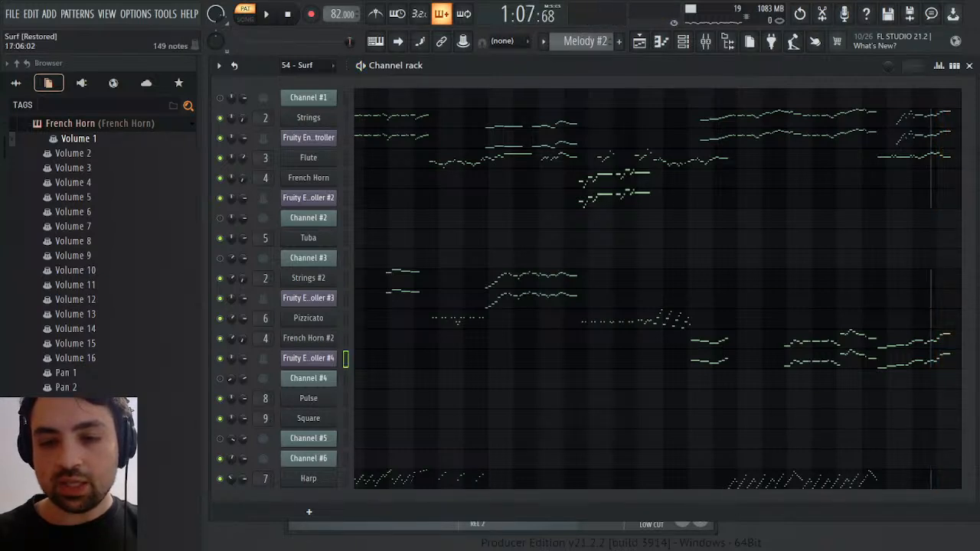
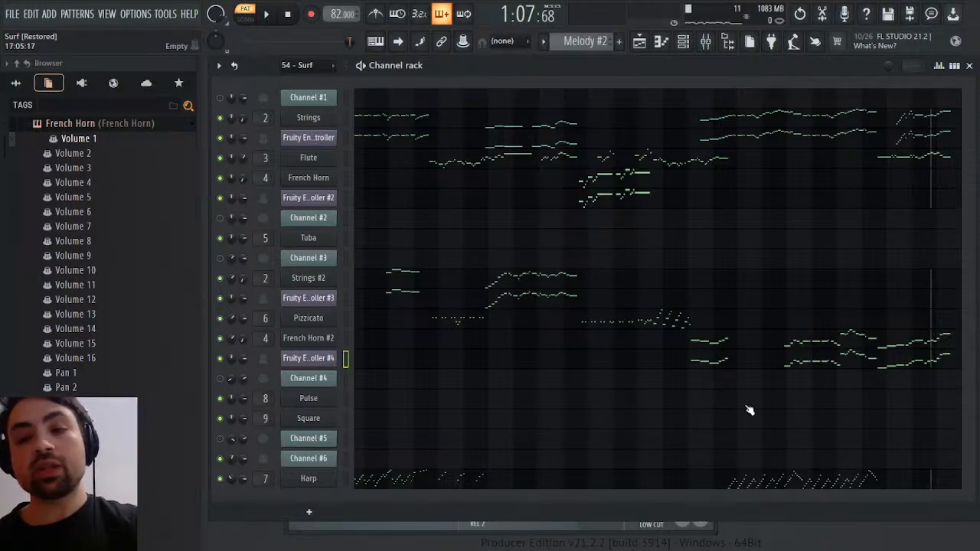
# Play the Melody #2 pattern's ending, then play the arrangement's ending from about bar 48 in the playlist
pyautogui.press('space')
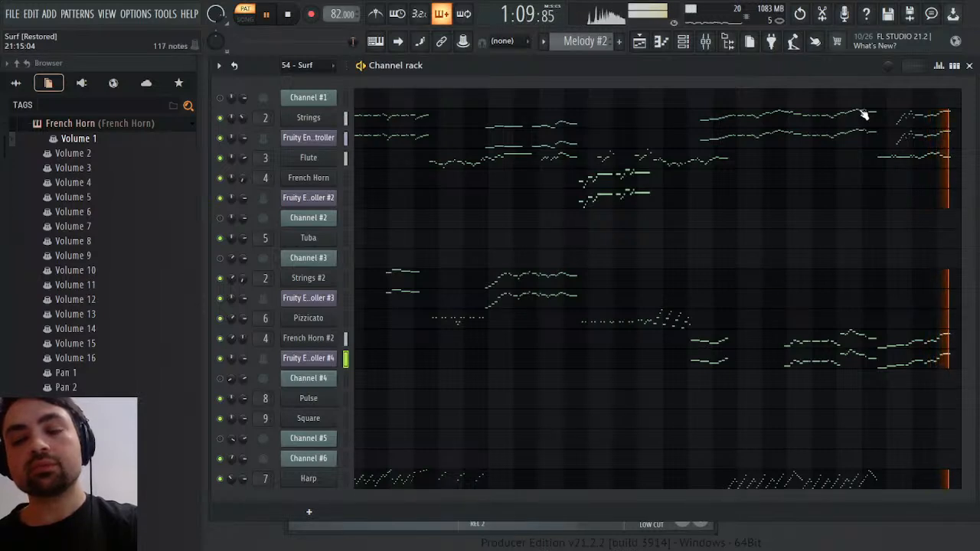
pyautogui.press('space')
pyautogui.click(639, 41)
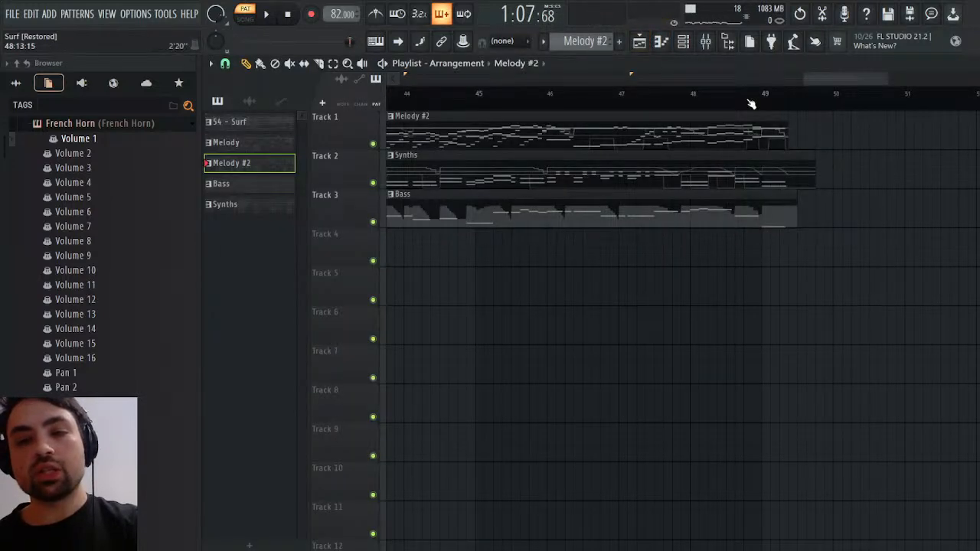
pyautogui.click(722, 98)
pyautogui.click(702, 95)
pyautogui.press('space')
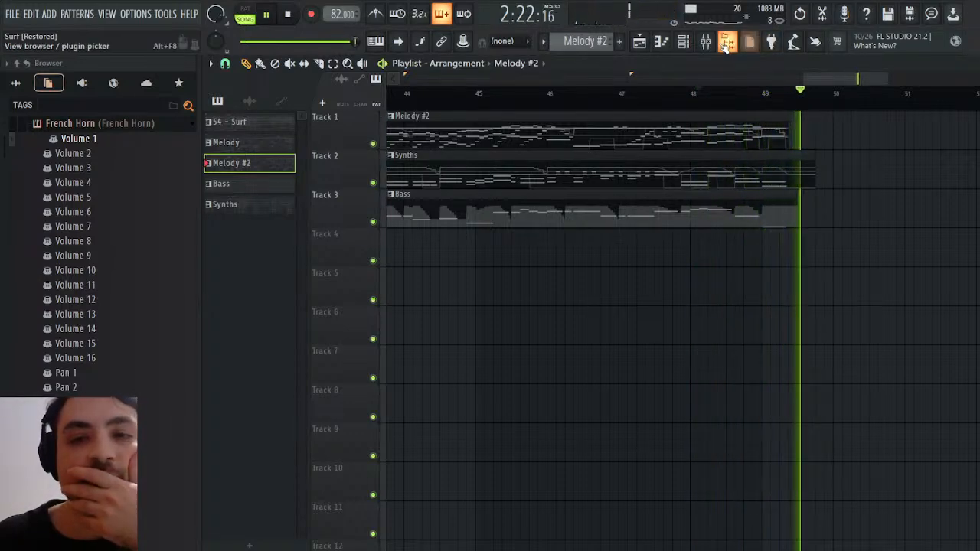
# Replay the arrangement's ending from bars 47 and 48 several times, then stop playback and close the playlist
pyautogui.click(694, 95)
pyautogui.click(634, 95)
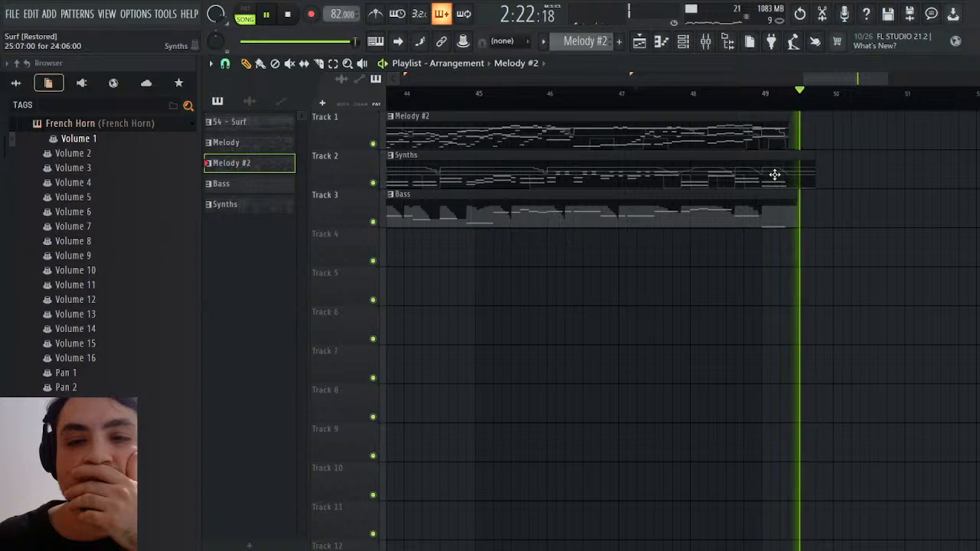
pyautogui.click(724, 93)
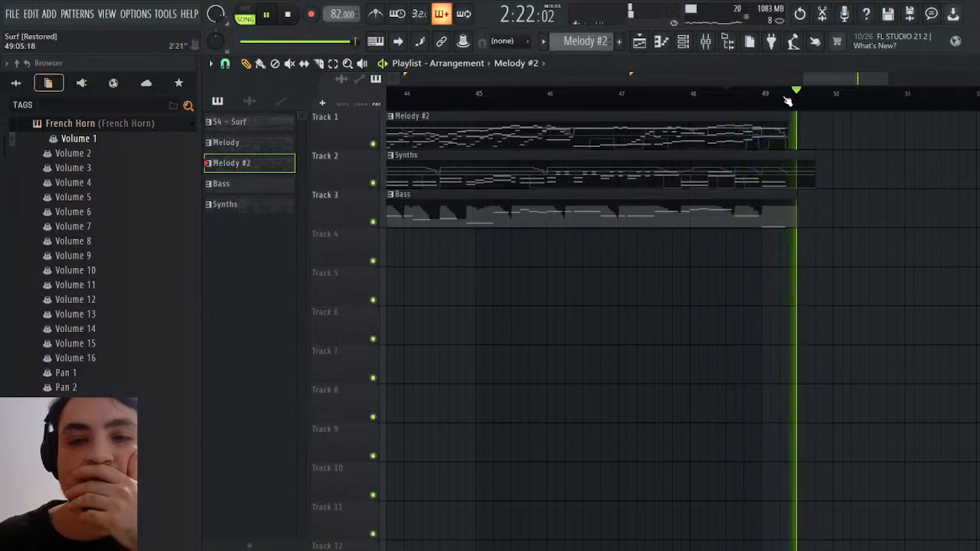
pyautogui.click(734, 95)
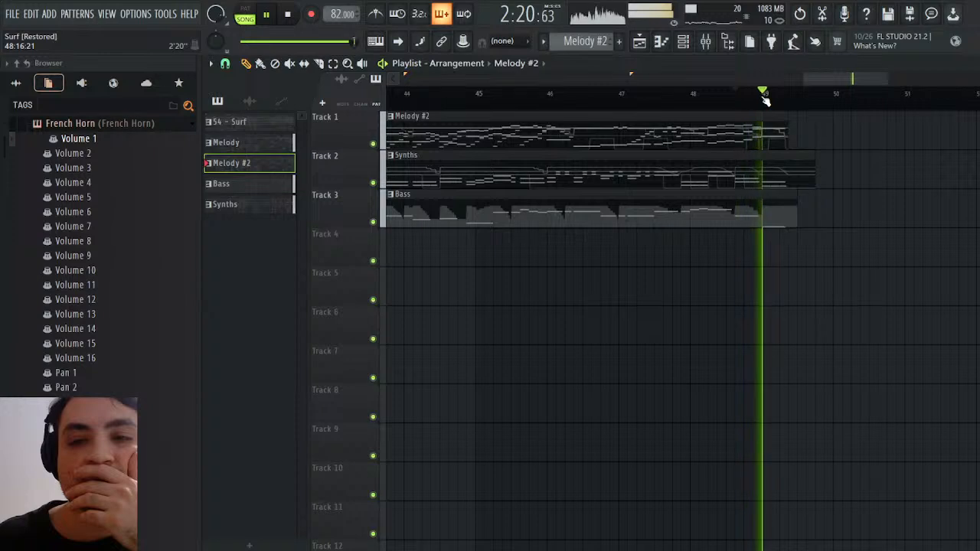
pyautogui.click(710, 97)
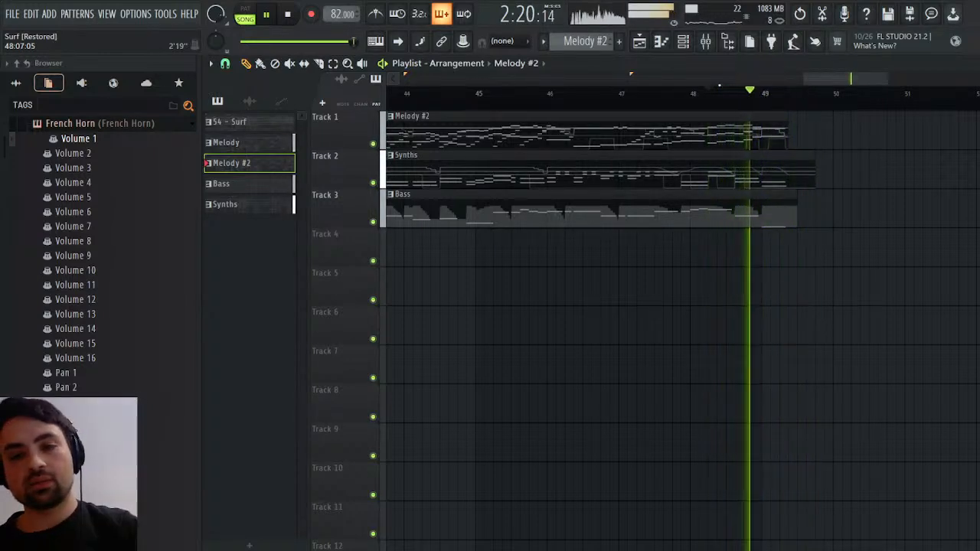
pyautogui.press('space')
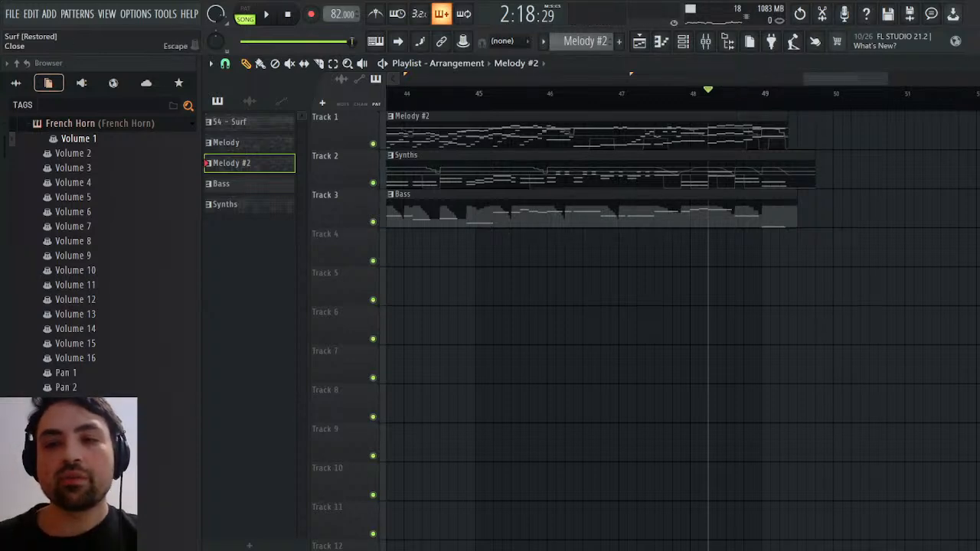
pyautogui.click(971, 64)
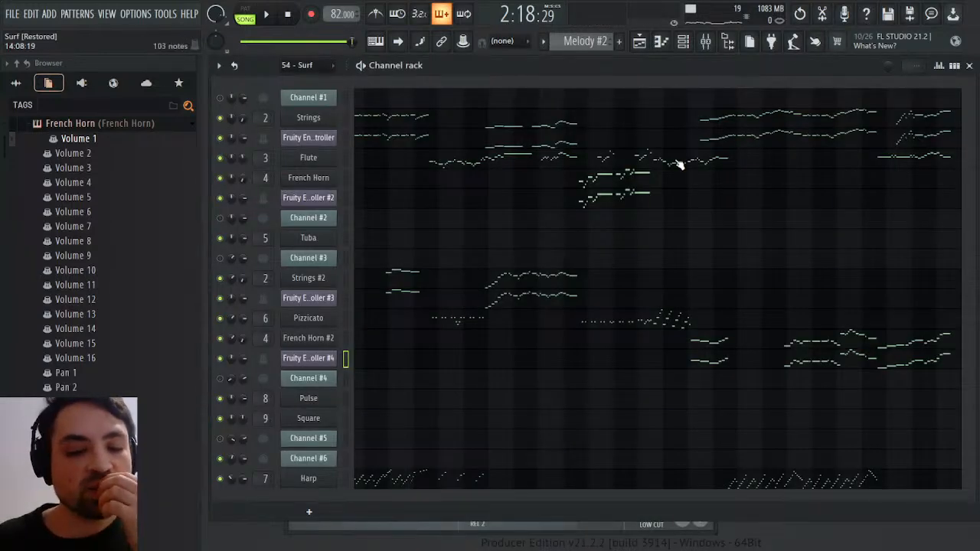
# Play the song from the start, check the track levels in the mixer, and restart playback from the beginning
pyautogui.click(296, 12)
pyautogui.click(273, 14)
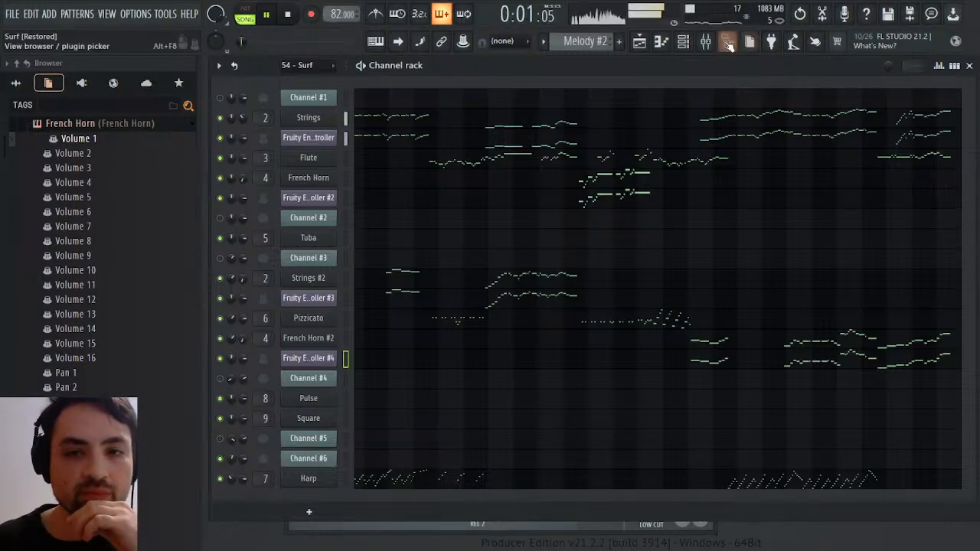
pyautogui.click(705, 41)
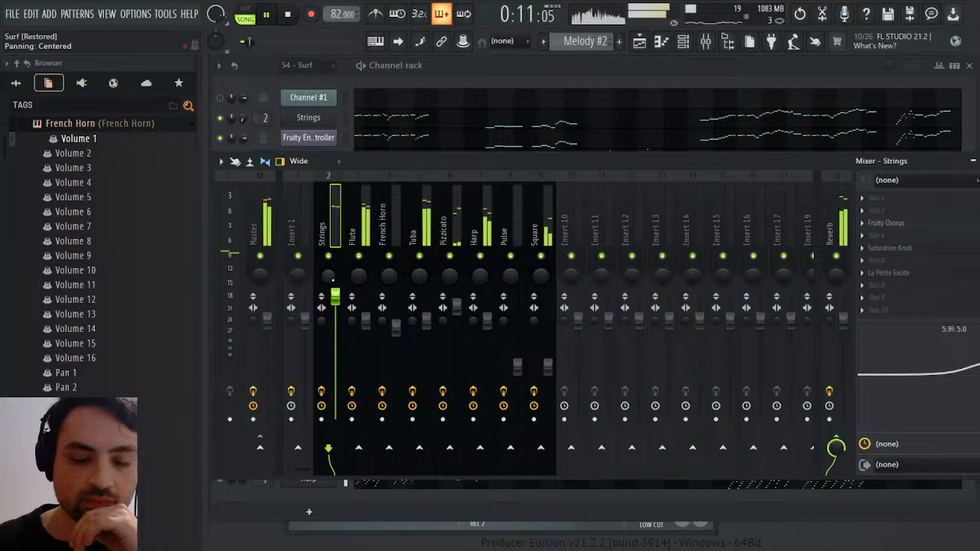
pyautogui.press('F9')
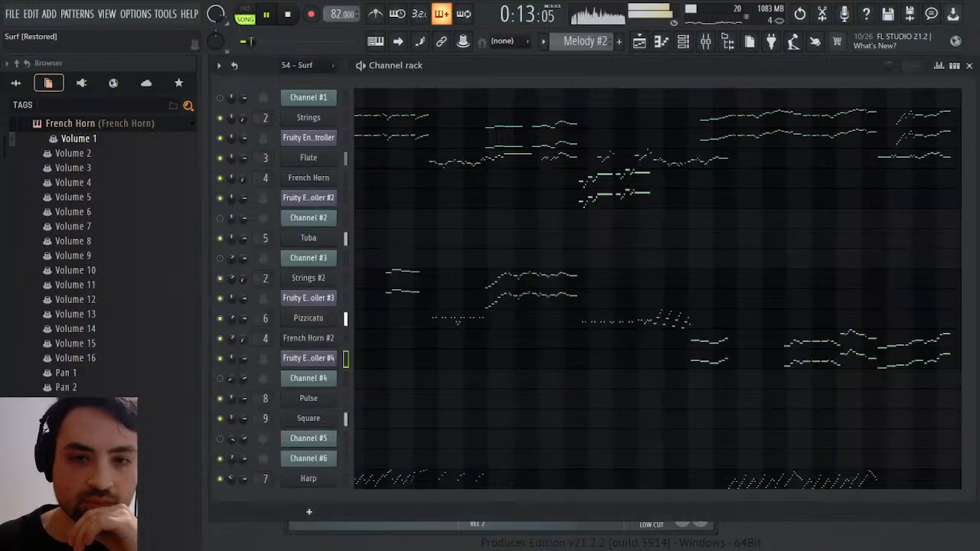
pyautogui.click(286, 15)
pyautogui.click(273, 23)
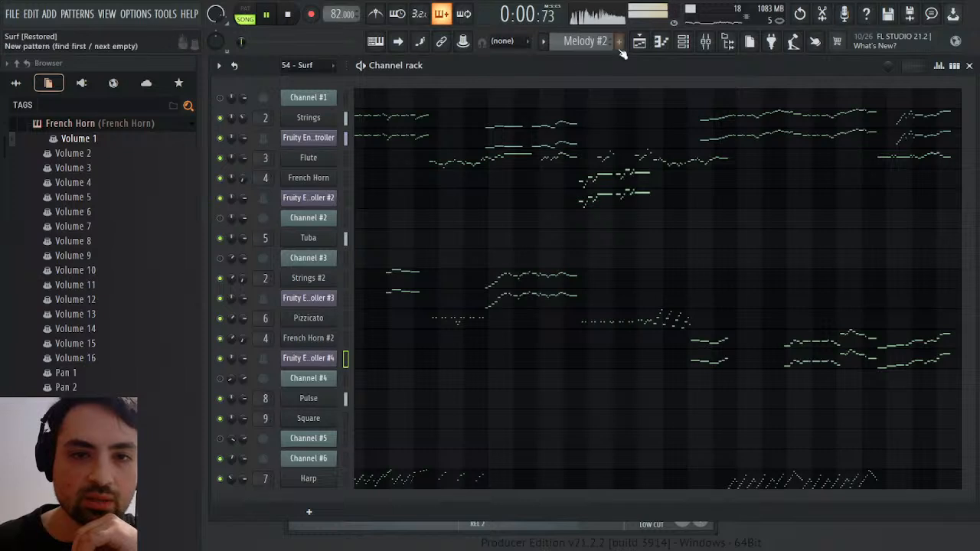
# Switch to the 54 - Surf pattern in pattern mode and unmute Channels #1 to #5 to hear the original
pyautogui.scroll(1, 603, 43)
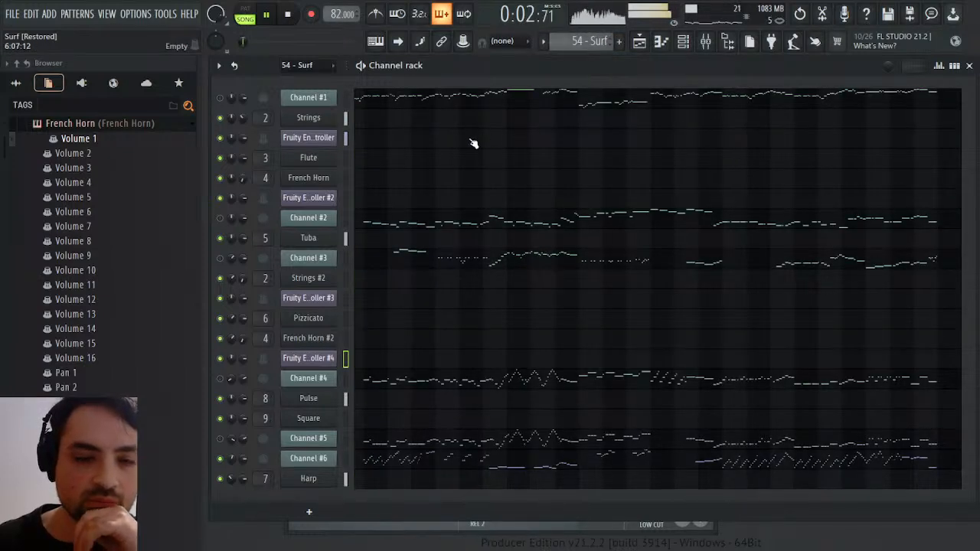
pyautogui.click(245, 17)
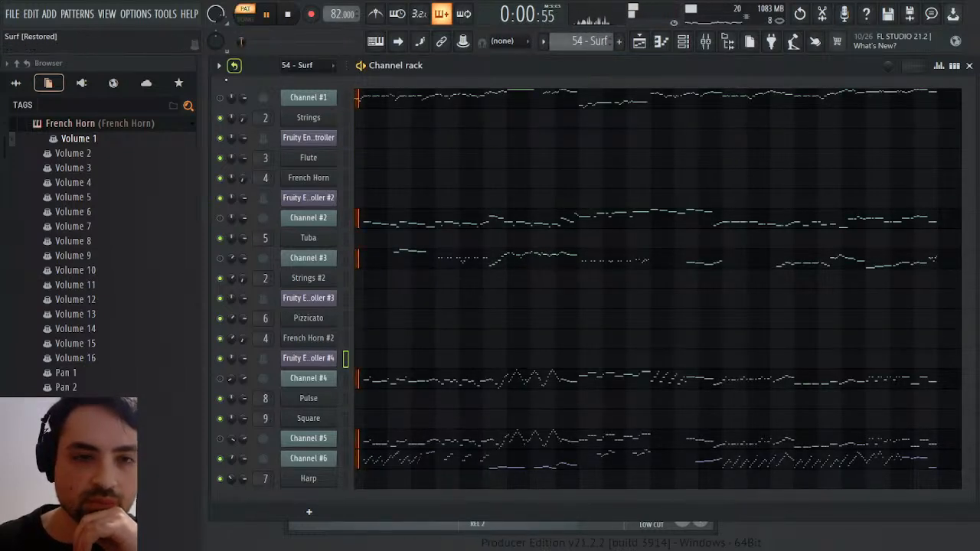
pyautogui.click(221, 99)
pyautogui.click(222, 218)
pyautogui.click(222, 259)
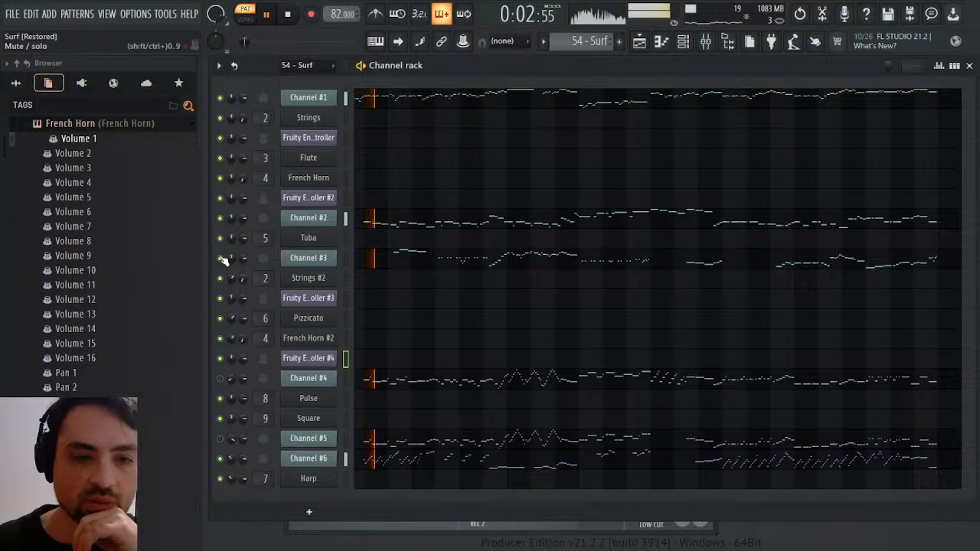
pyautogui.click(221, 439)
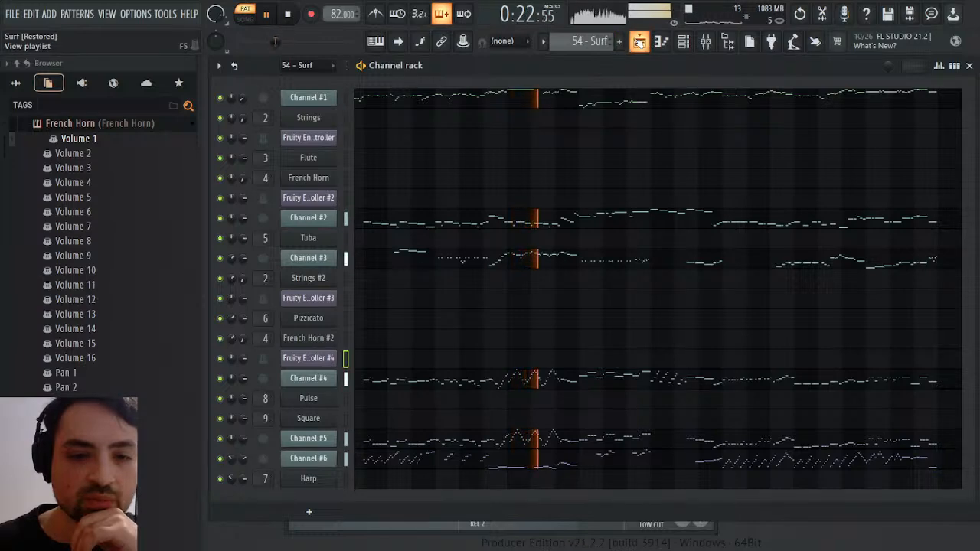
# Play the arrangement from near the loopStart marker to compare it with the original, then close the playlist
pyautogui.click(640, 42)
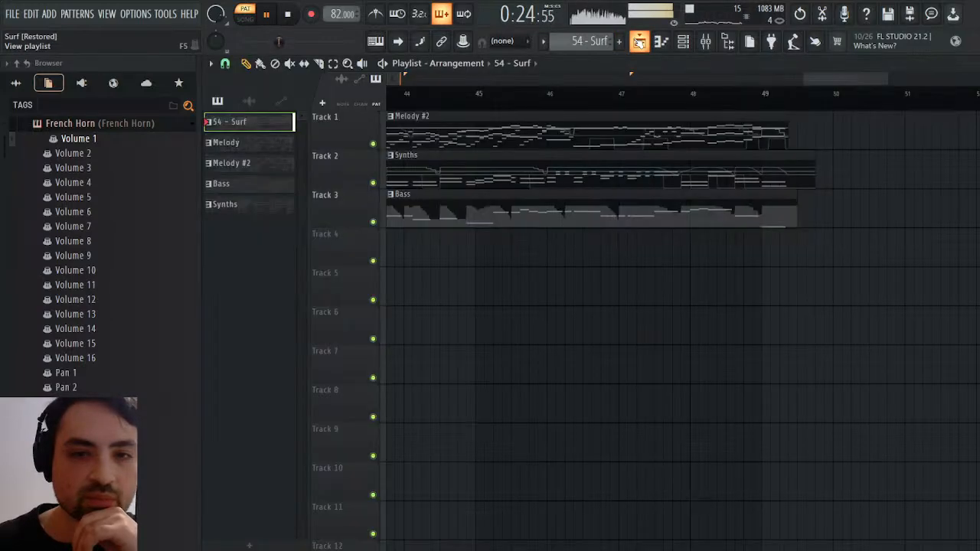
pyautogui.moveTo(825, 79); pyautogui.dragTo(425, 79)
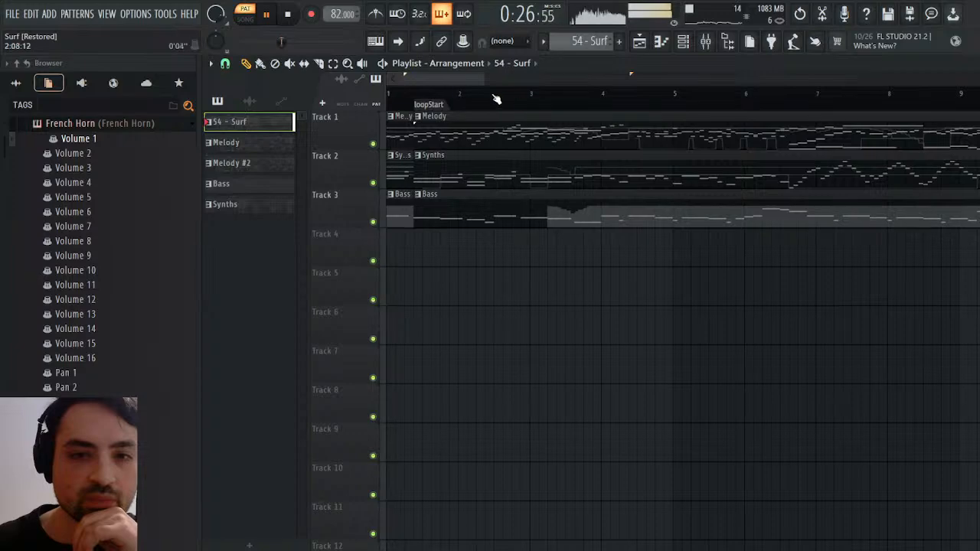
pyautogui.click(421, 92)
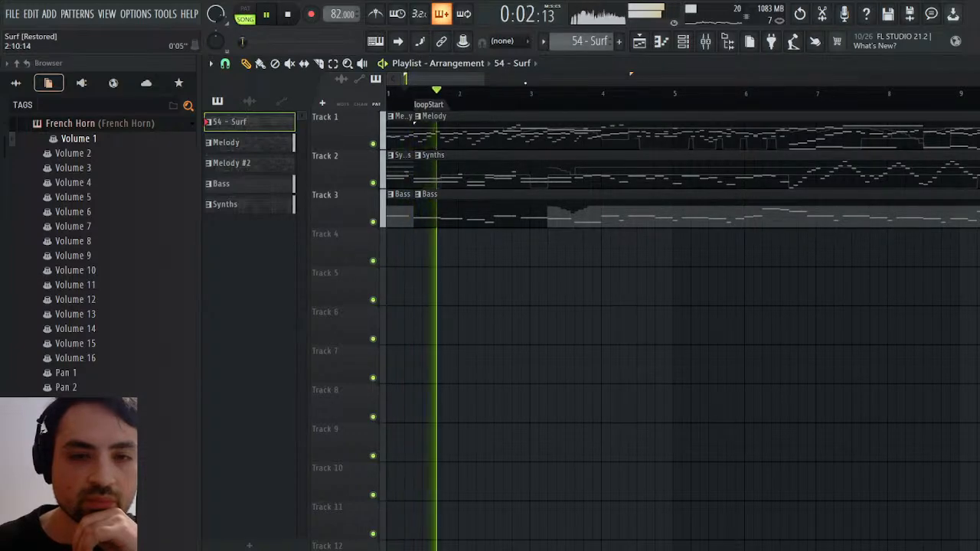
pyautogui.moveTo(481, 79); pyautogui.dragTo(720, 79)
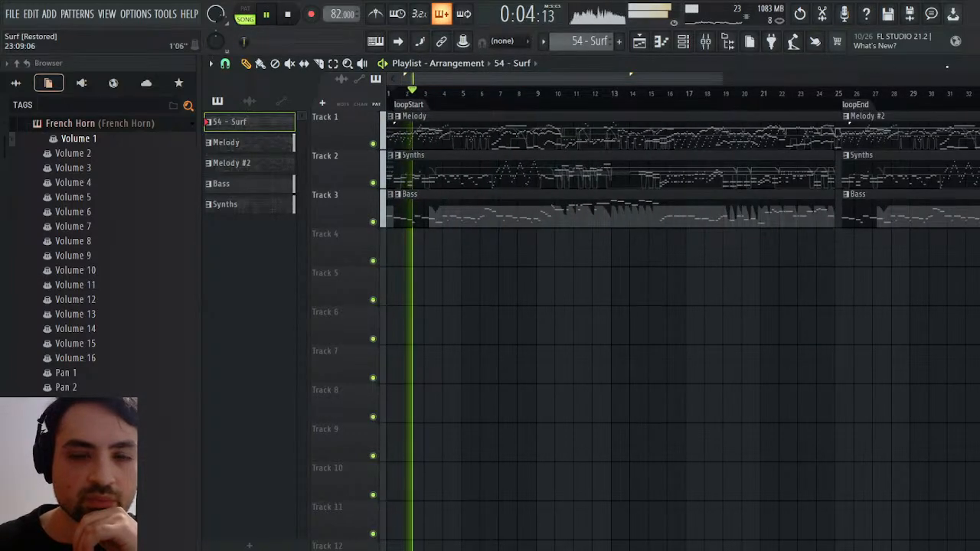
pyautogui.click(972, 63)
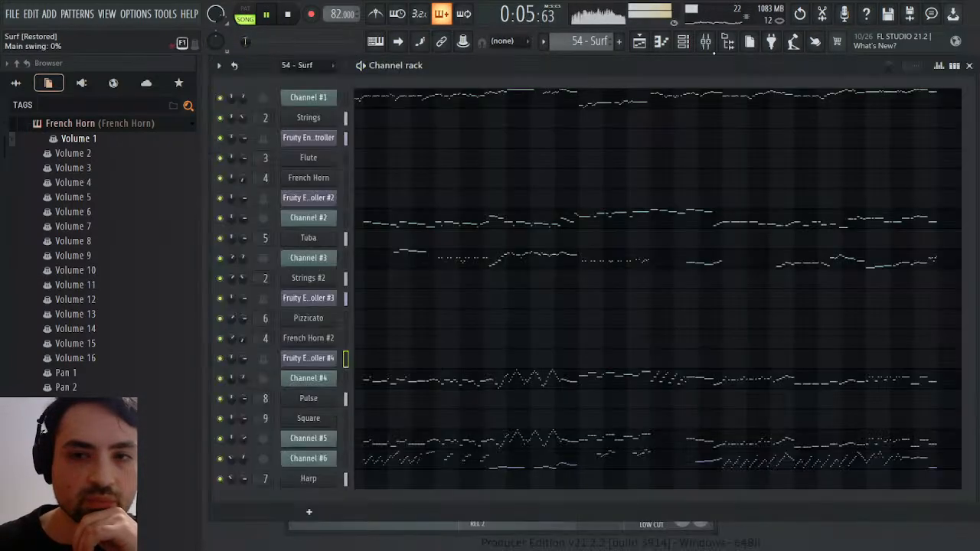
# Set the output of La Petite Excite on the Strings mixer track to 4.32 dB while replaying the song
pyautogui.click(708, 43)
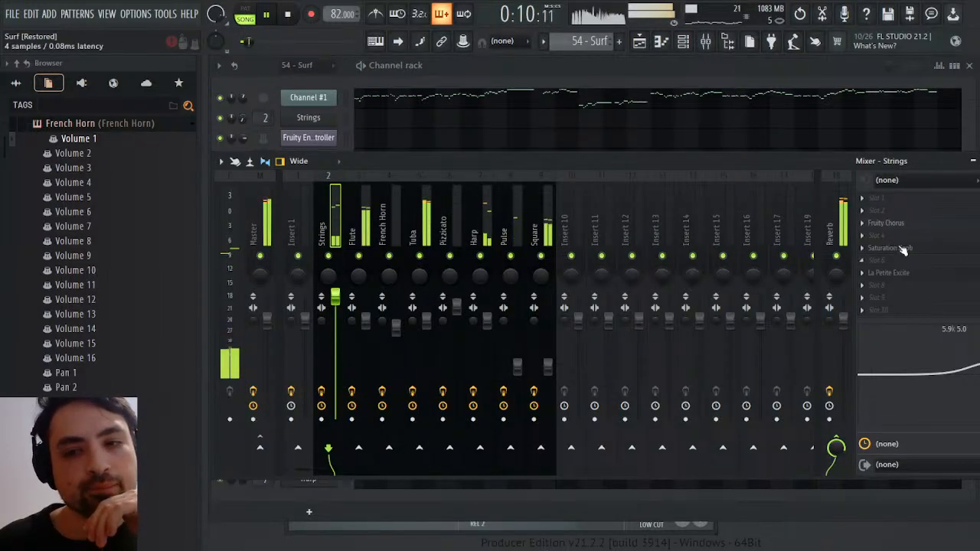
pyautogui.click(903, 250)
pyautogui.click(904, 249)
pyautogui.click(889, 272)
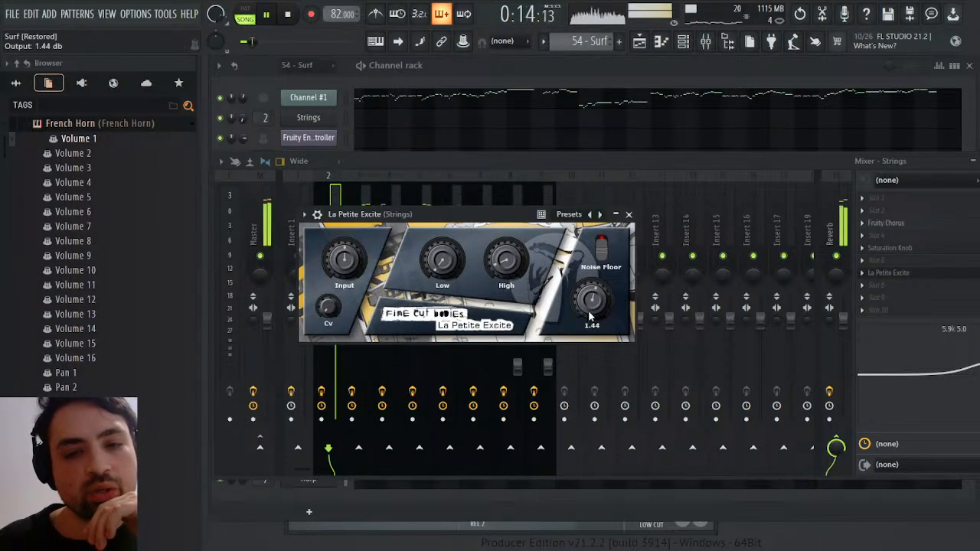
pyautogui.click(289, 17)
pyautogui.click(268, 16)
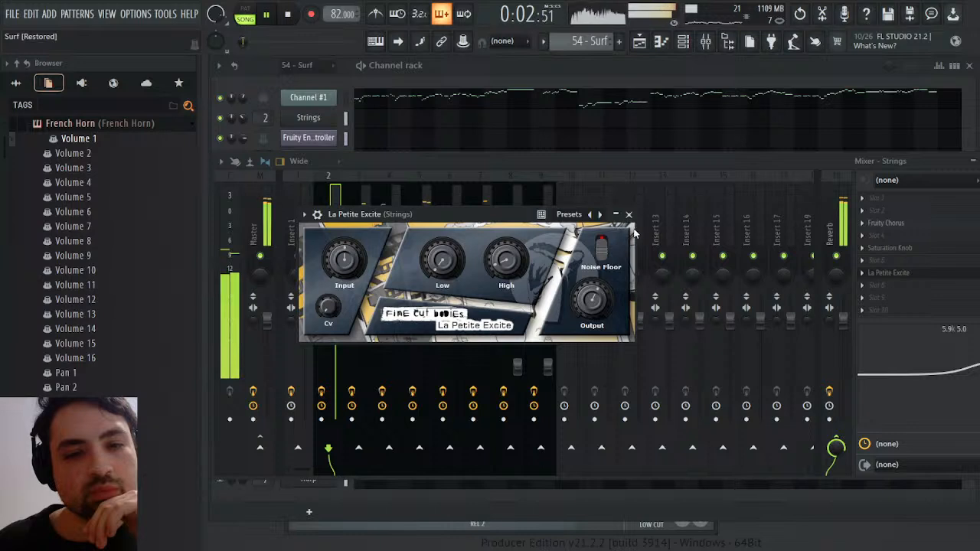
pyautogui.scroll(3, 601, 298)
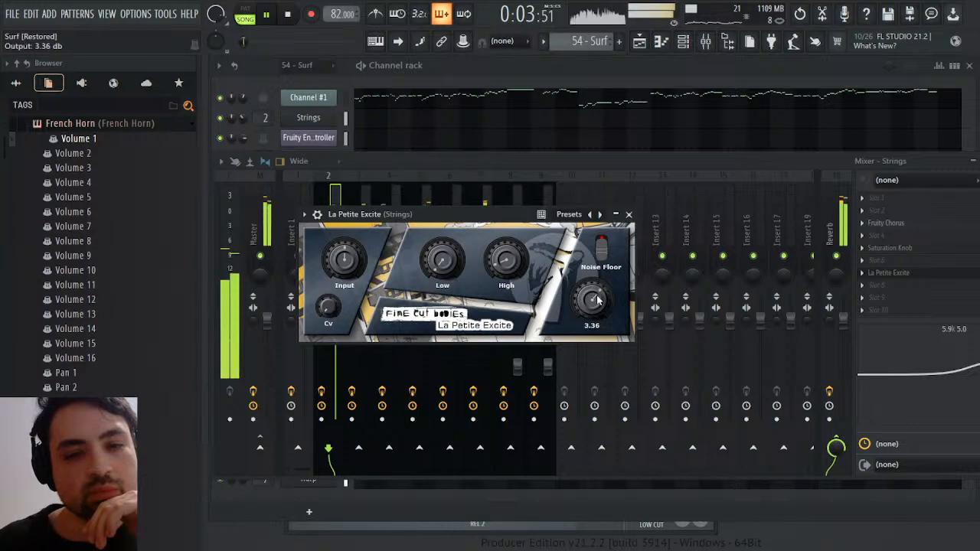
# Close La Petite Excite, lower the Strings fader slightly, and select the Flute mixer track
pyautogui.click(629, 214)
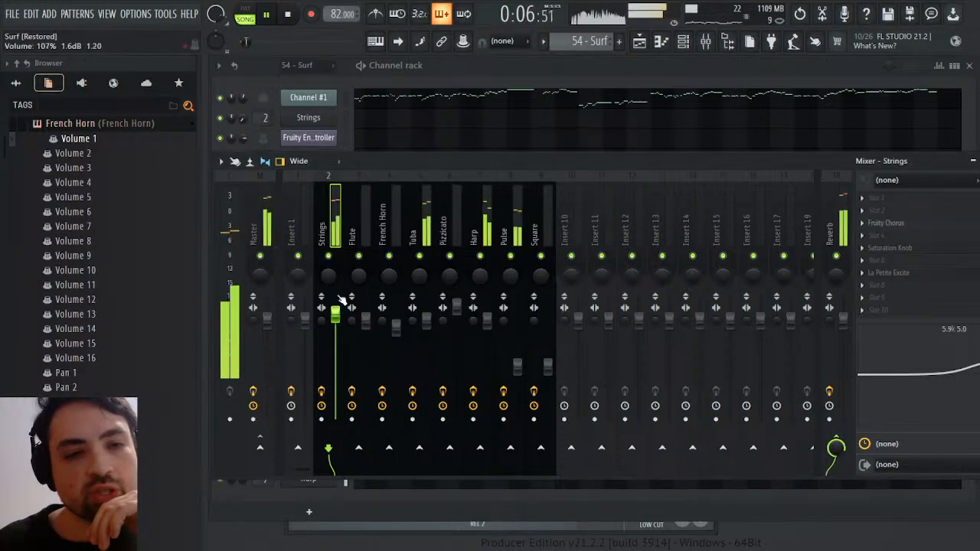
pyautogui.scroll(2, 342, 298)
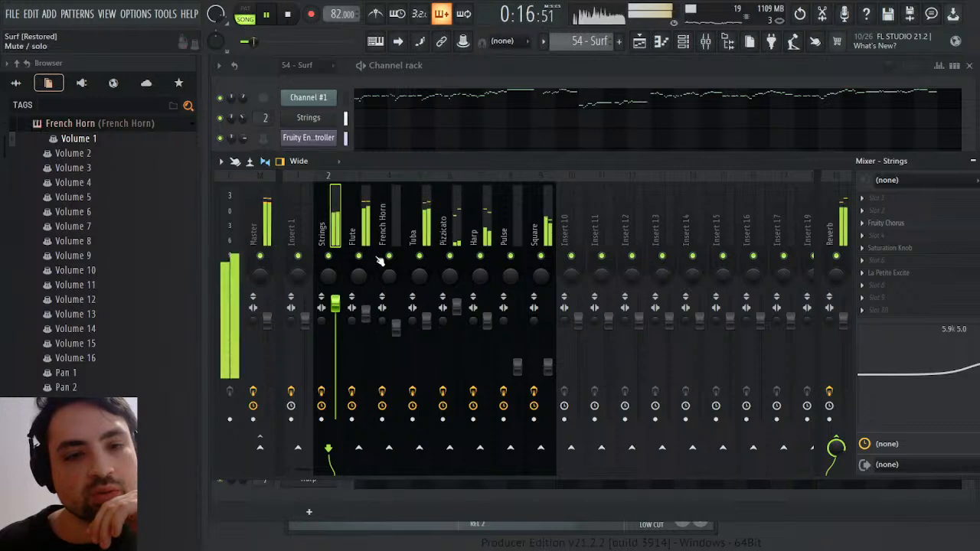
pyautogui.click(364, 230)
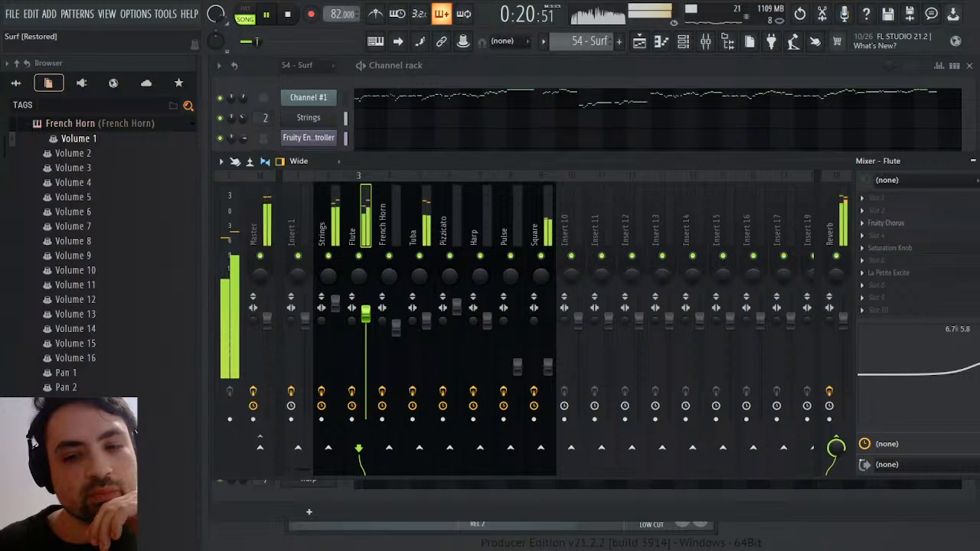
# Restart the song from the beginning and lower the Harp mixer fader slightly
pyautogui.click(275, 21)
pyautogui.click(276, 22)
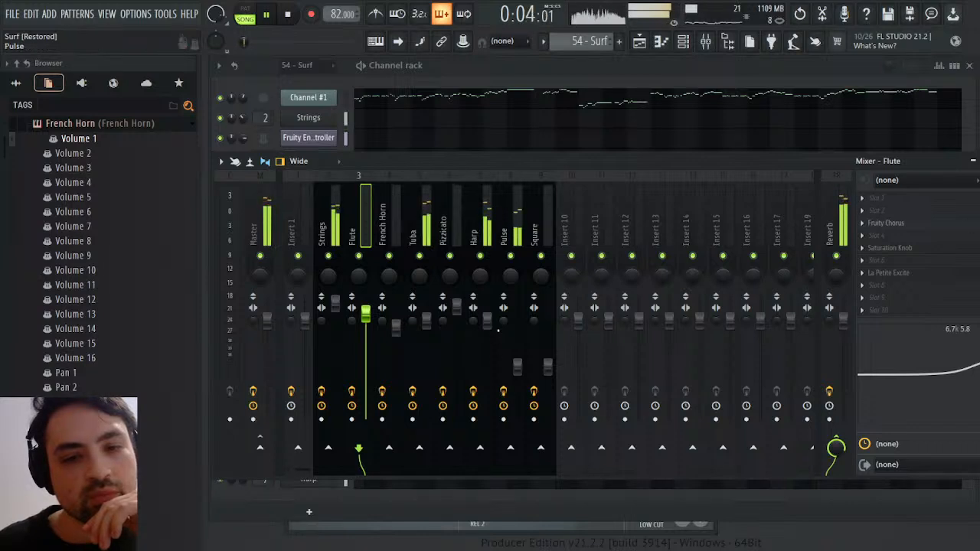
pyautogui.moveTo(485, 319); pyautogui.dragTo(492, 330)
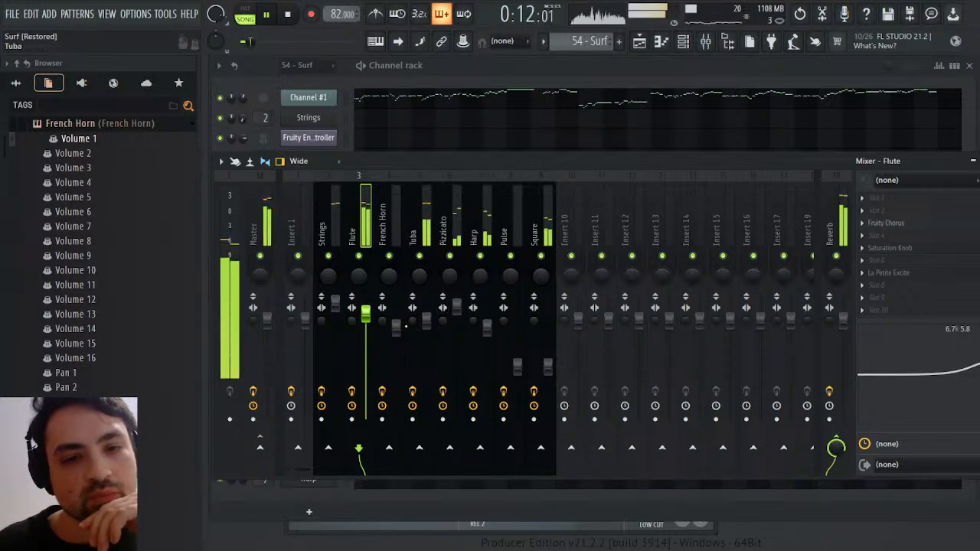
# Solo the Tuba track to check its level against the Master, restore all tracks and select Tuba
pyautogui.rightClick(419, 256)
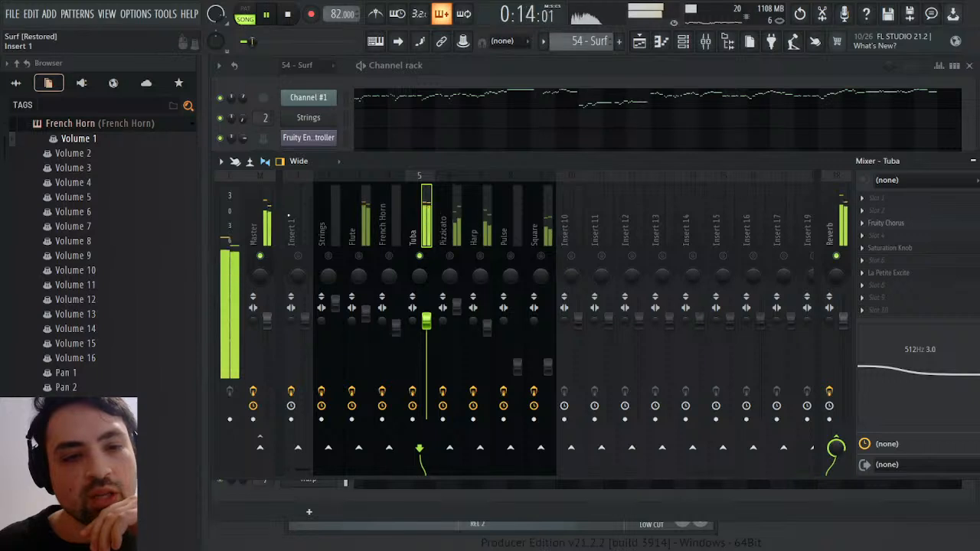
pyautogui.click(264, 222)
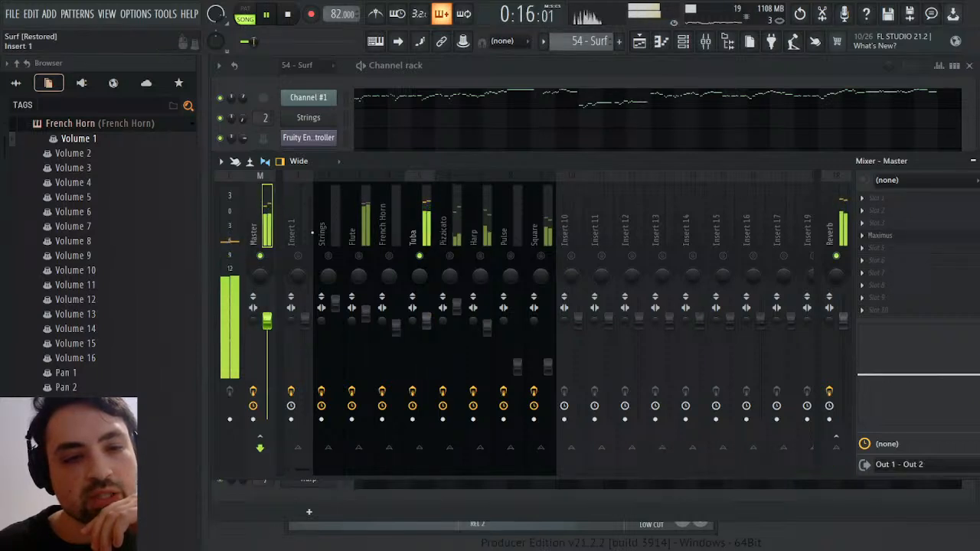
pyautogui.rightClick(419, 256)
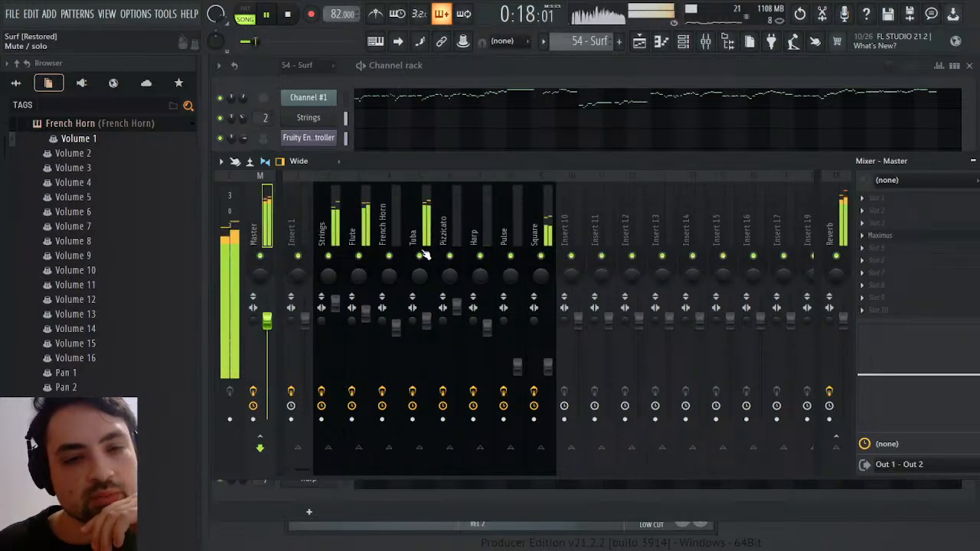
pyautogui.click(426, 226)
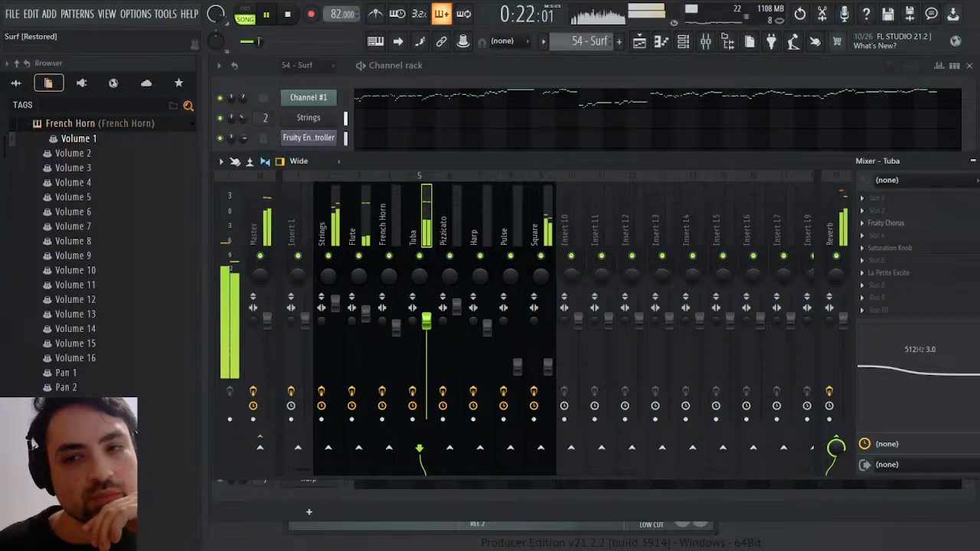
# Close the mixer and channel rack and examine the Maximus Low, Mid, High and Master bands while the song plays
pyautogui.press('F9')
pyautogui.click(968, 75)
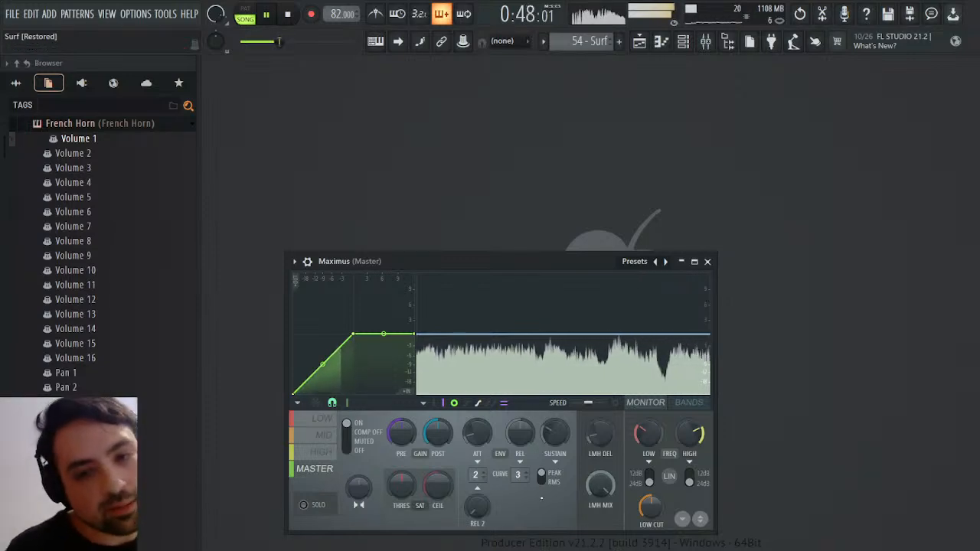
pyautogui.click(320, 433)
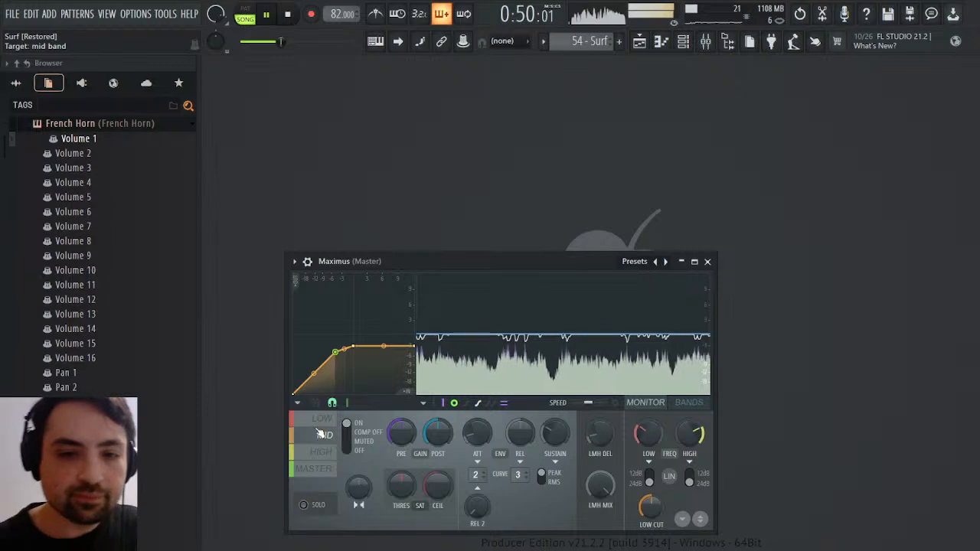
pyautogui.click(318, 420)
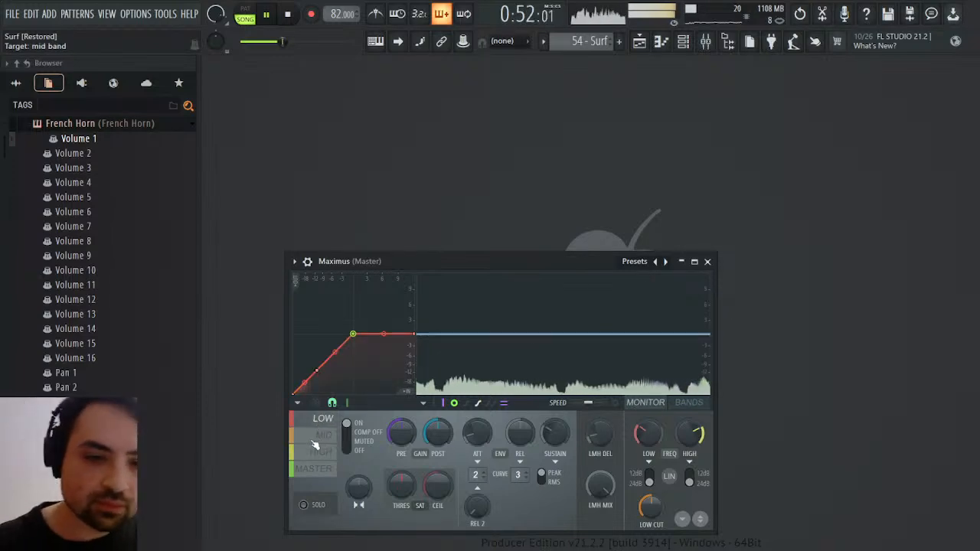
pyautogui.click(320, 454)
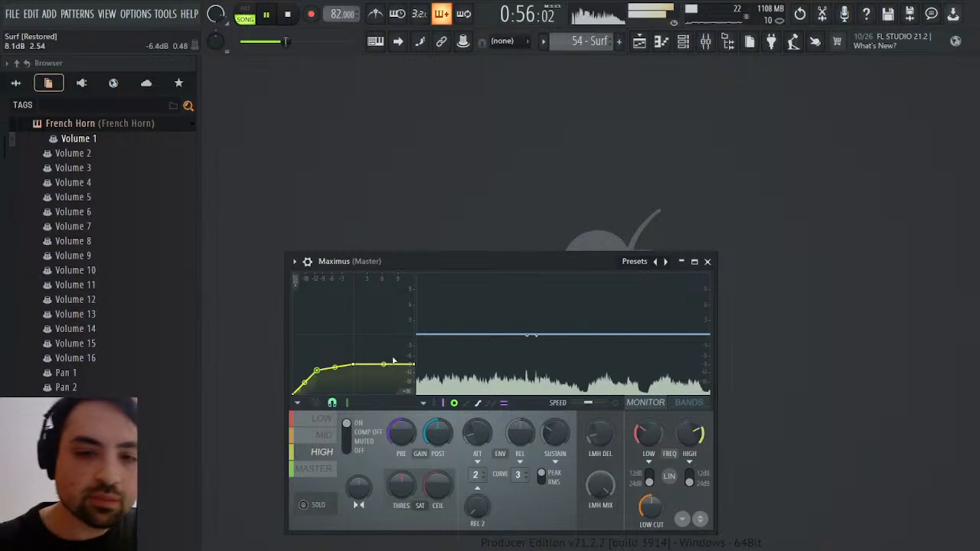
pyautogui.click(312, 470)
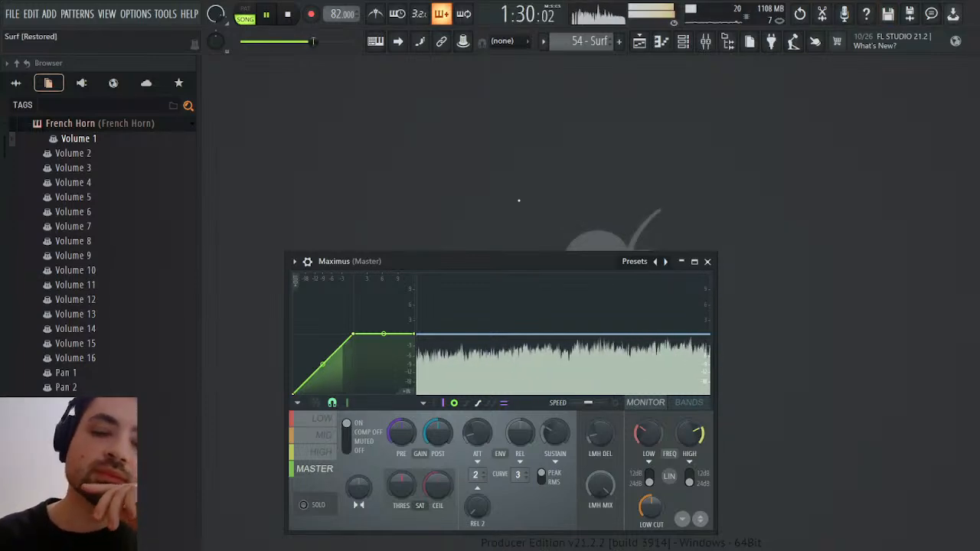
pyautogui.click(641, 42)
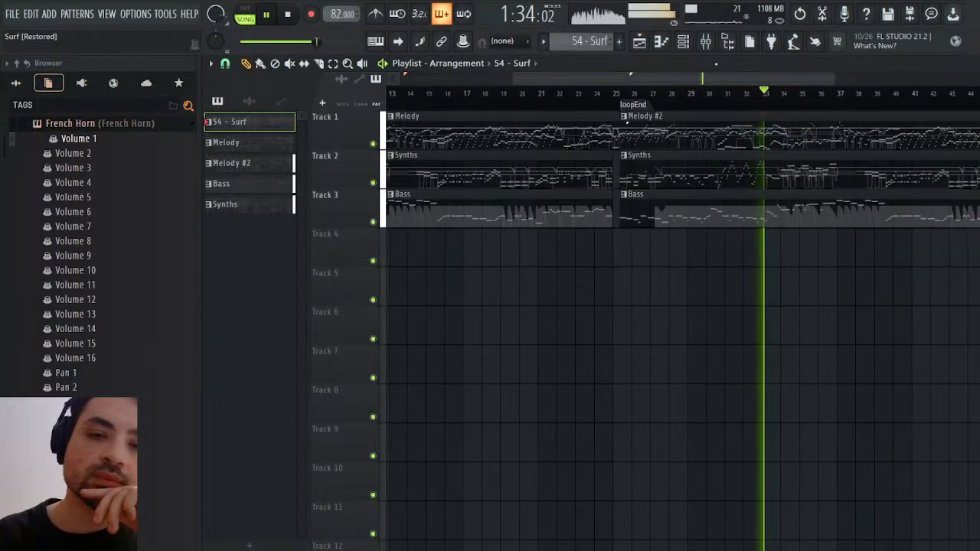
pyautogui.click(977, 64)
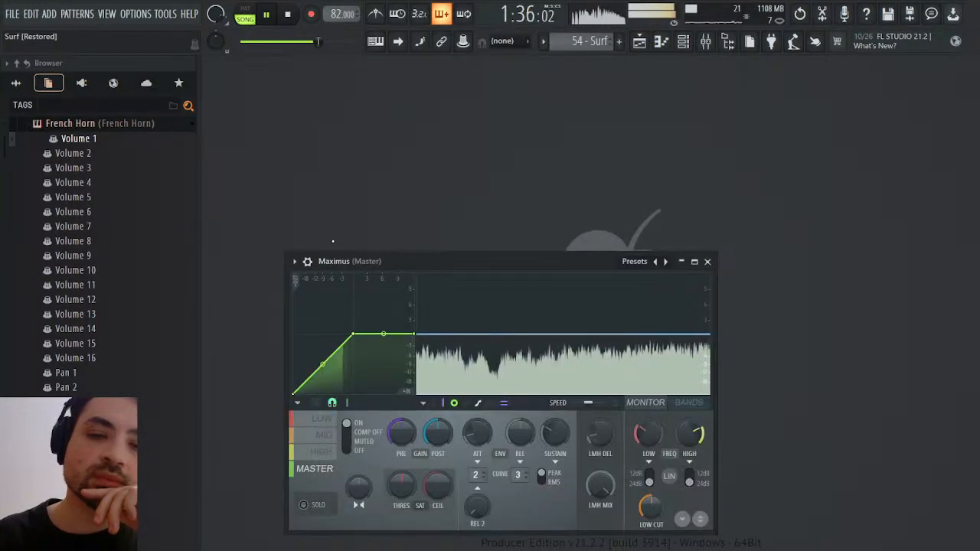
pyautogui.click(684, 42)
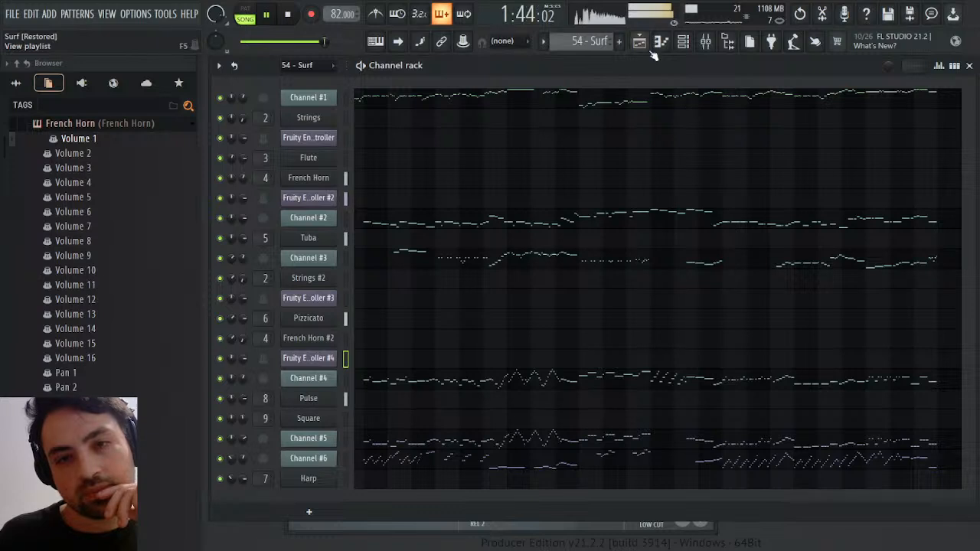
pyautogui.click(968, 66)
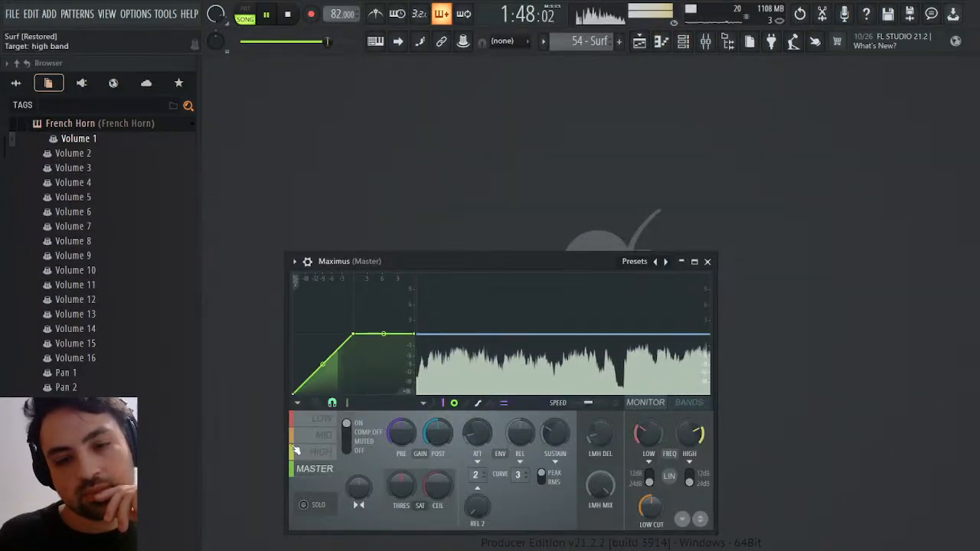
pyautogui.click(325, 435)
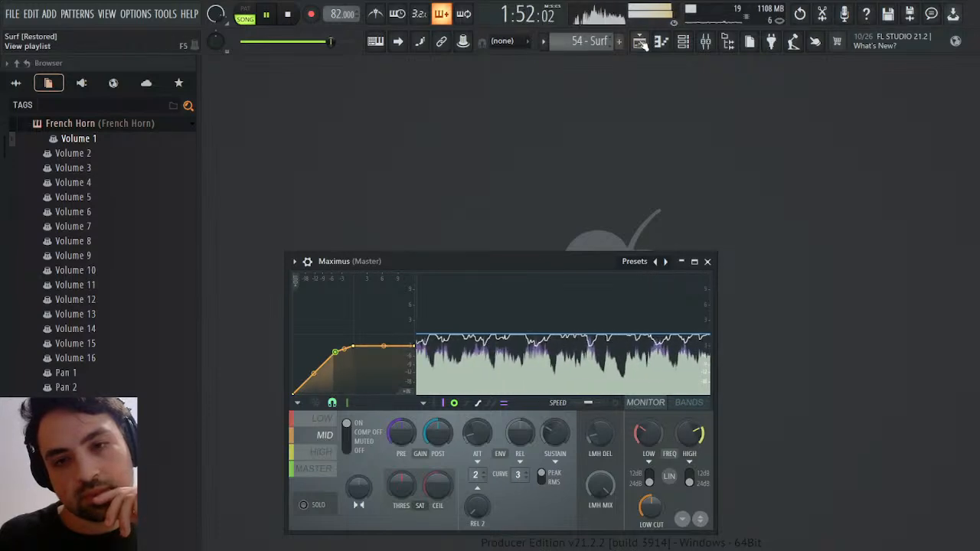
# Lower the Flute mixer fader slightly and close the mixer
pyautogui.press('F9')
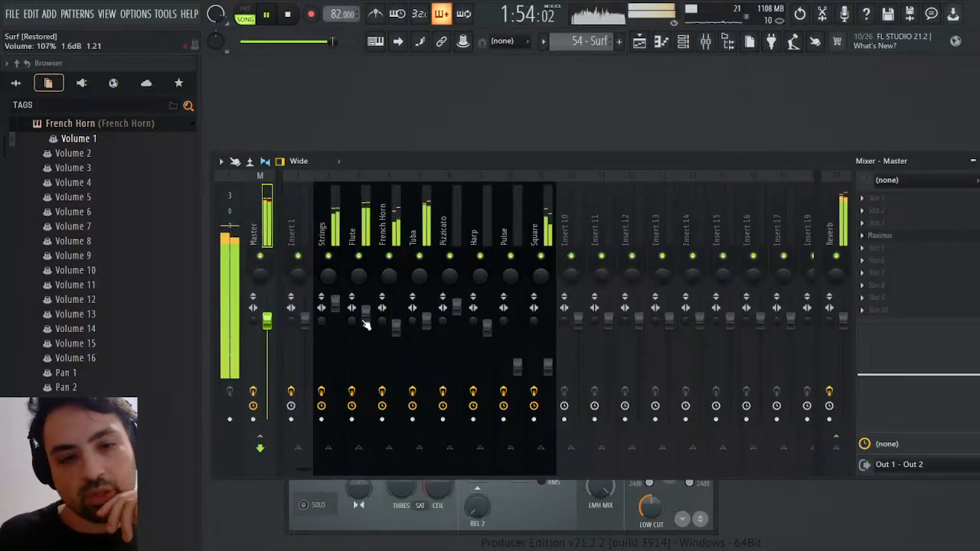
pyautogui.scroll(-3, 366, 325)
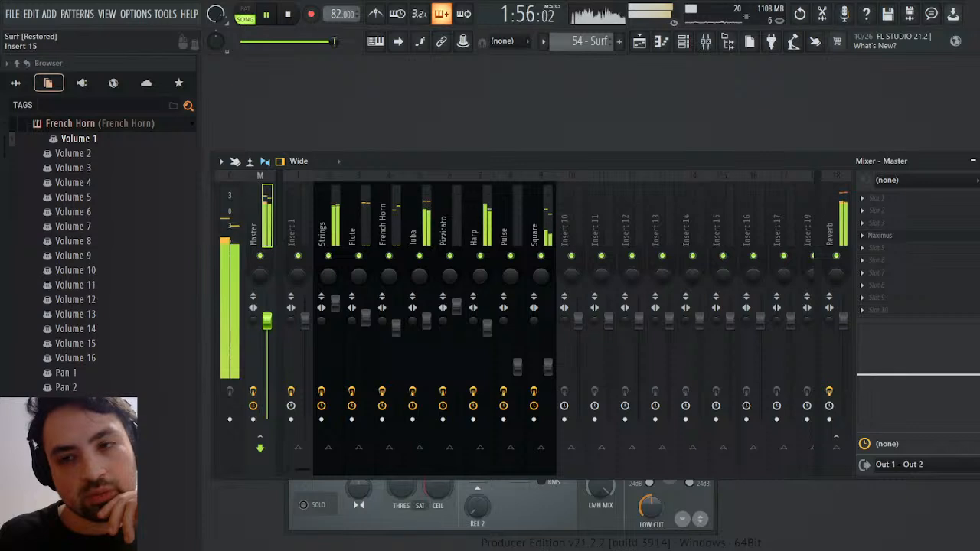
pyautogui.press('F9')
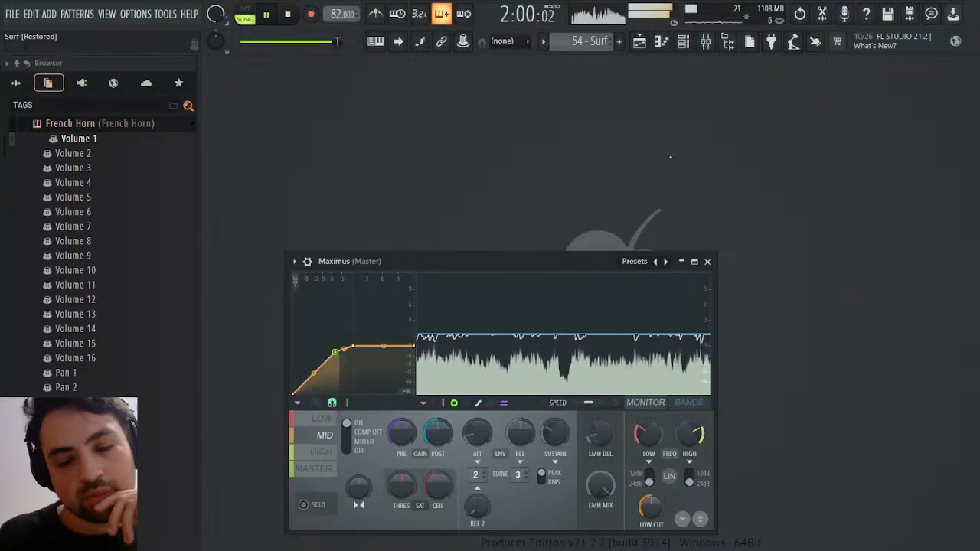
# Raise the French Horn mixer fader to 0.0 dB, lower the Strings fader slightly, and return to Maximus
pyautogui.click(640, 44)
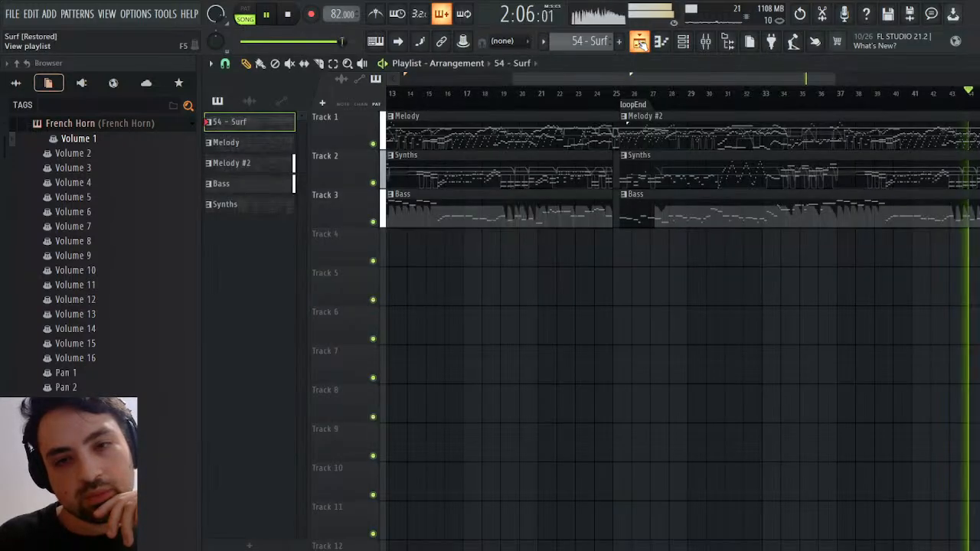
pyautogui.click(706, 41)
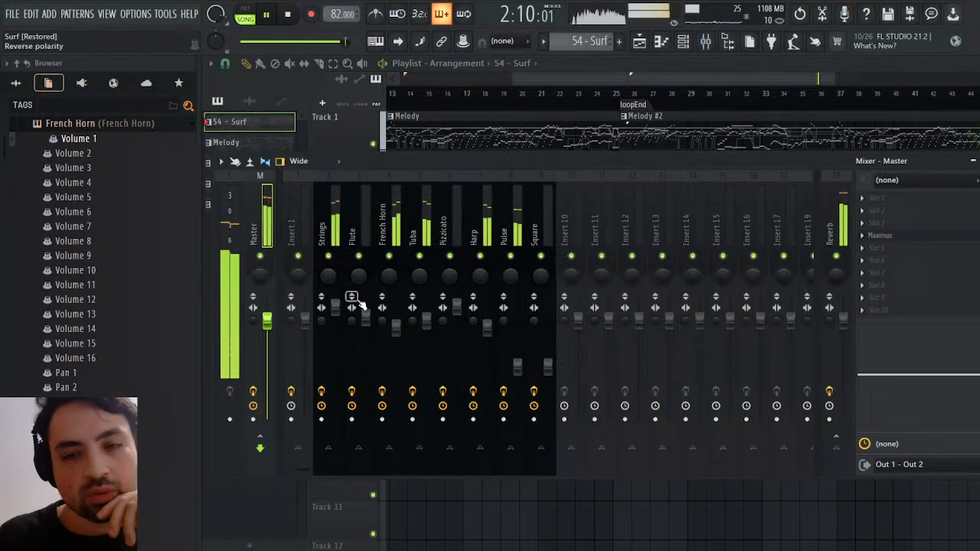
pyautogui.scroll(3, 398, 330)
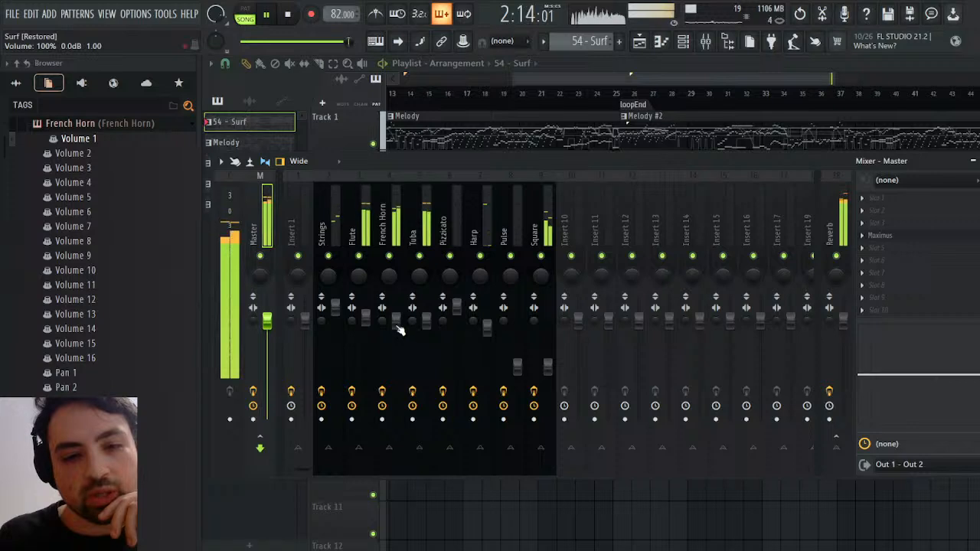
pyautogui.scroll(-1, 341, 311)
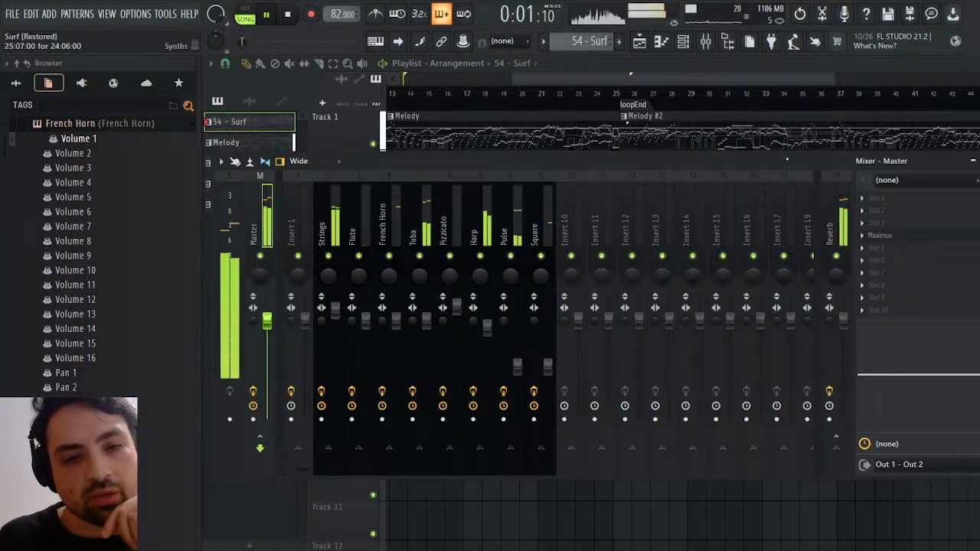
pyautogui.press('Escape')
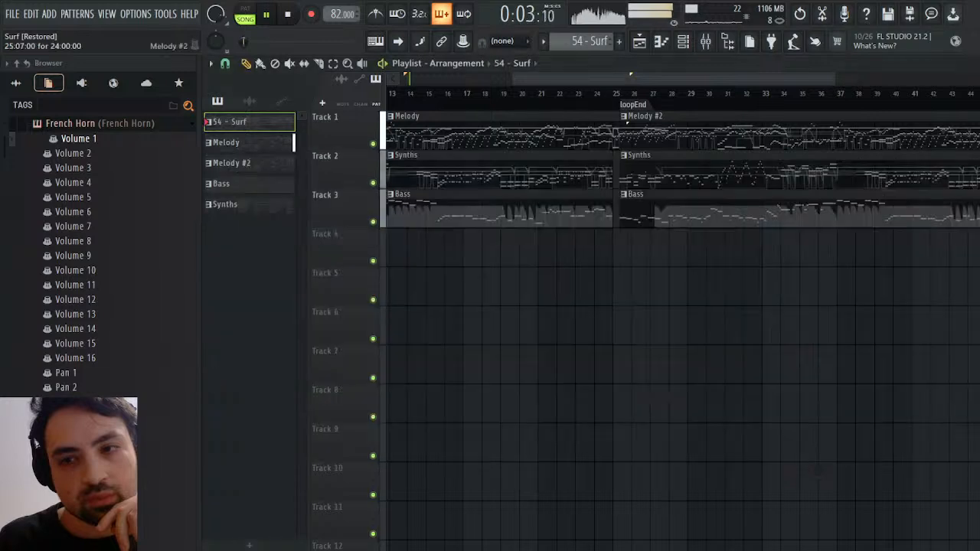
pyautogui.press('Escape')
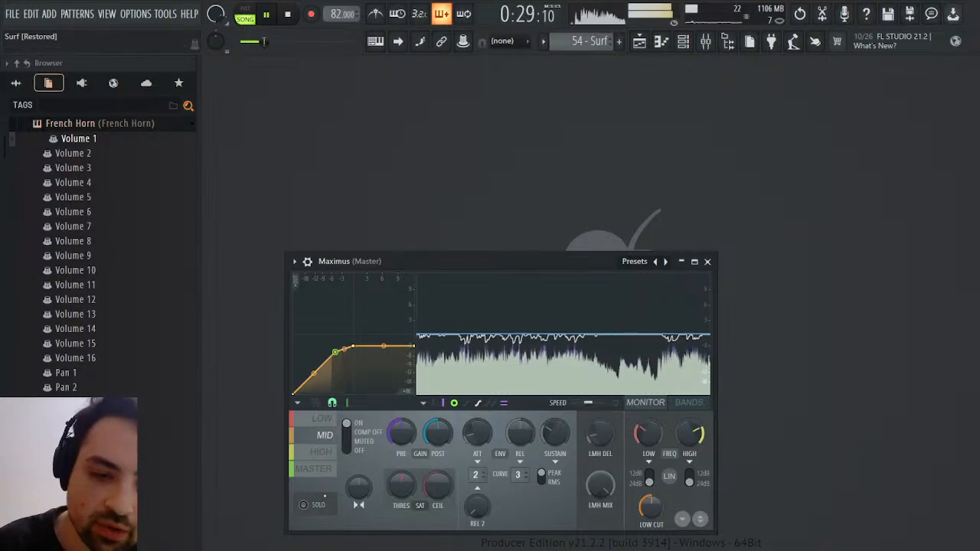
# Replay the song from about bar 6 and raise the pre gain of the Maximus Master band slightly
pyautogui.click(328, 469)
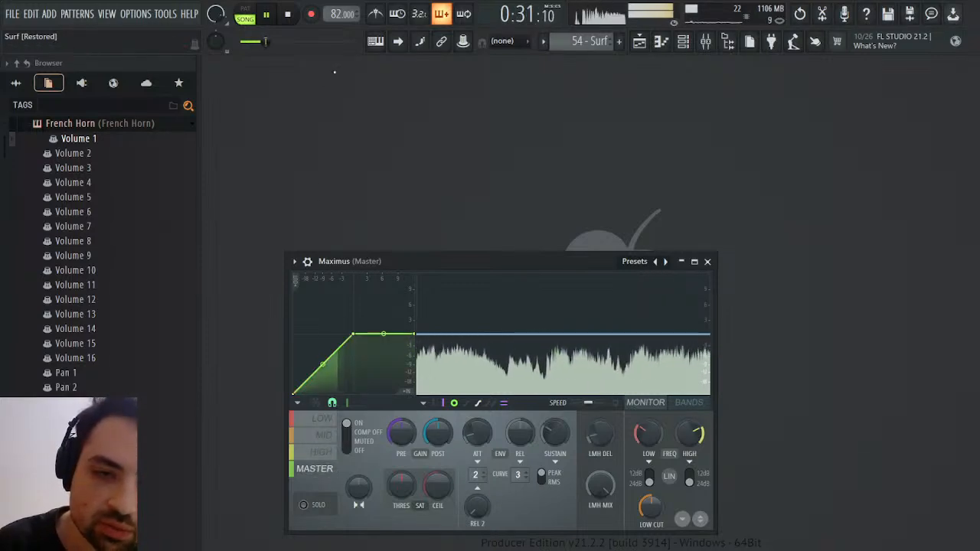
pyautogui.press('F5')
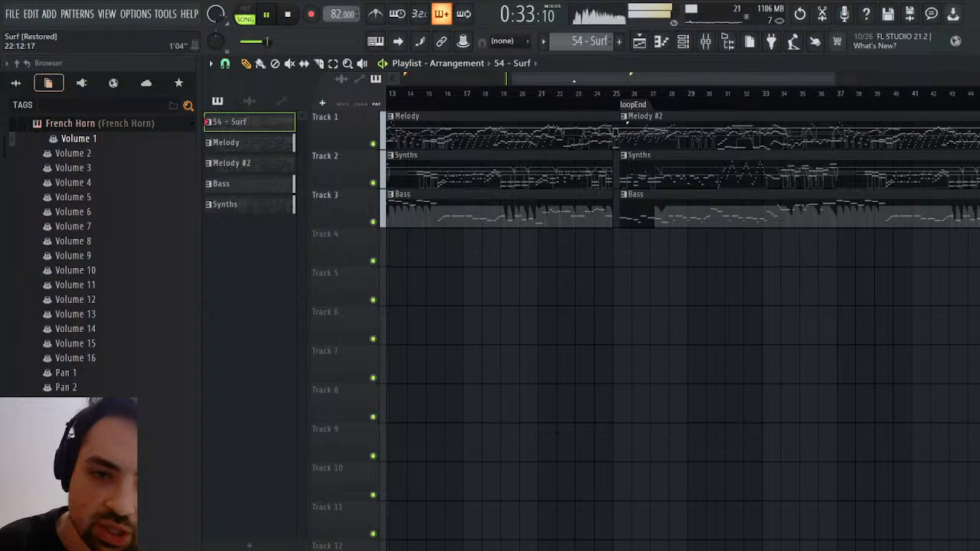
pyautogui.moveTo(573, 81); pyautogui.dragTo(460, 80)
pyautogui.click(486, 95)
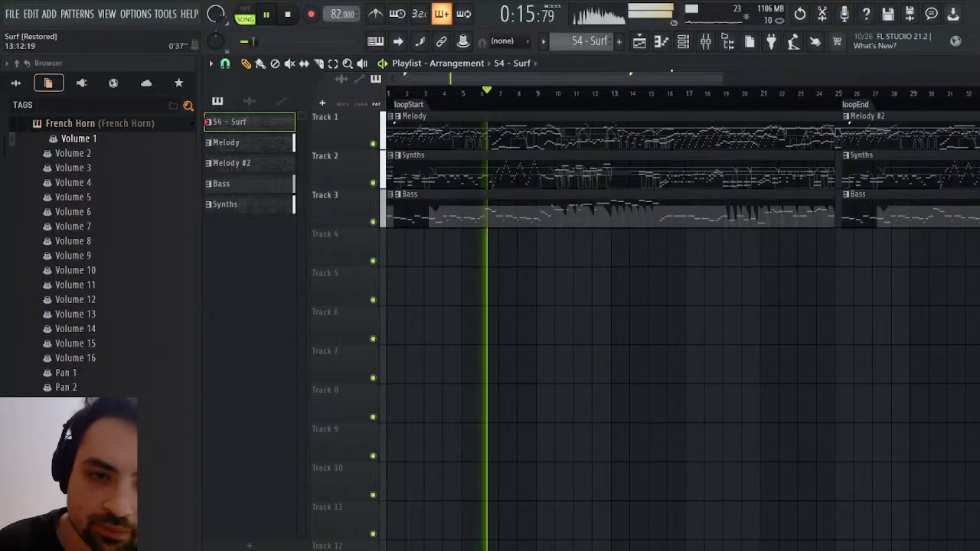
pyautogui.press('F5')
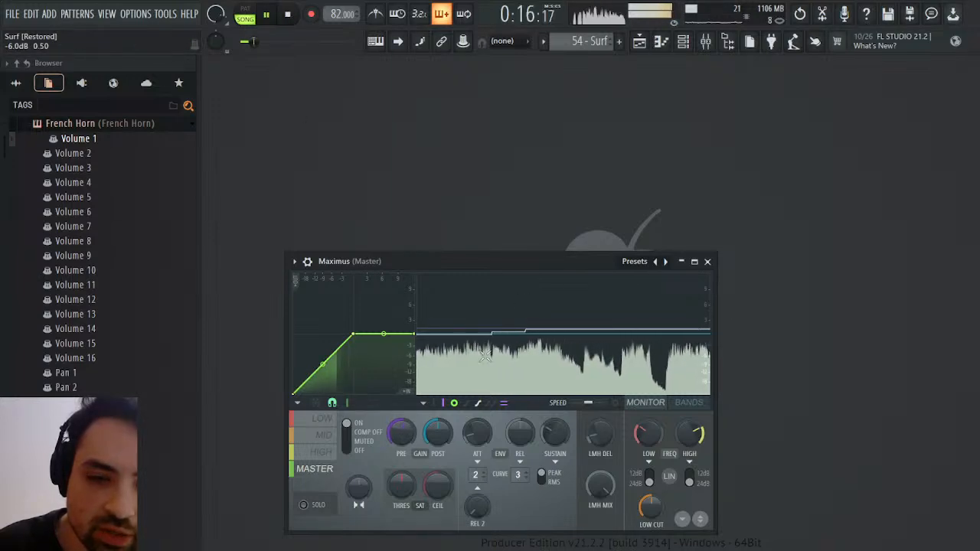
pyautogui.moveTo(401, 432); pyautogui.dragTo(401, 427)
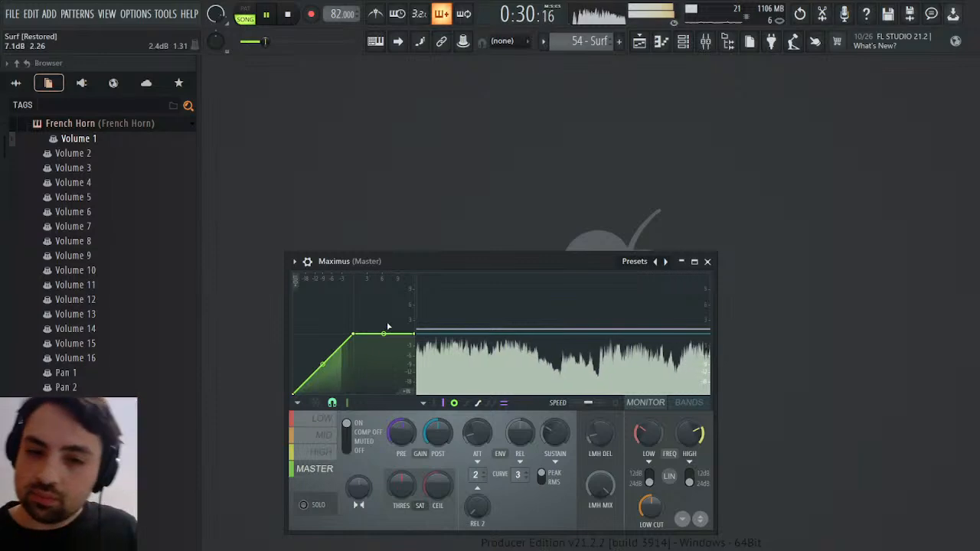
# Check the Maximus Mid and Master bands, the channel rack and the mixer levels during playback
pyautogui.click(317, 445)
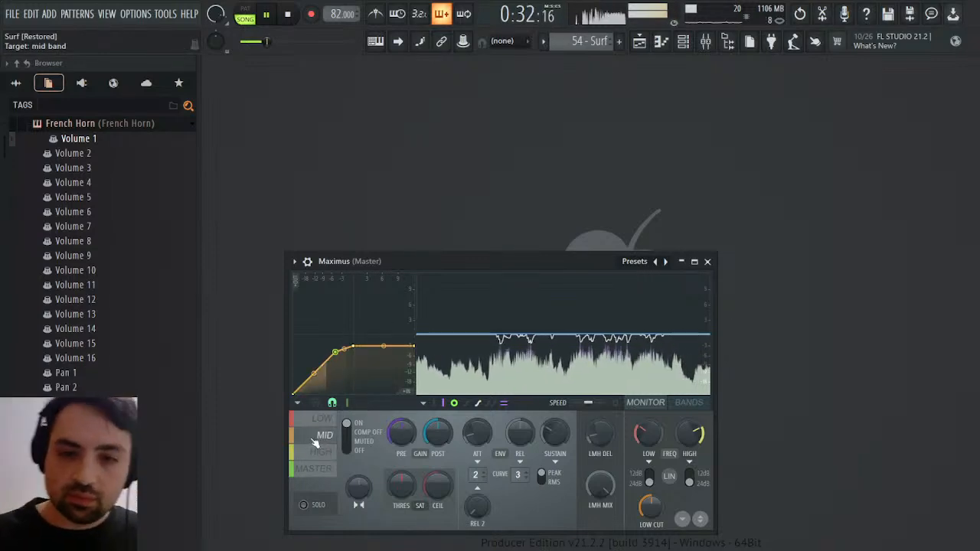
pyautogui.click(318, 476)
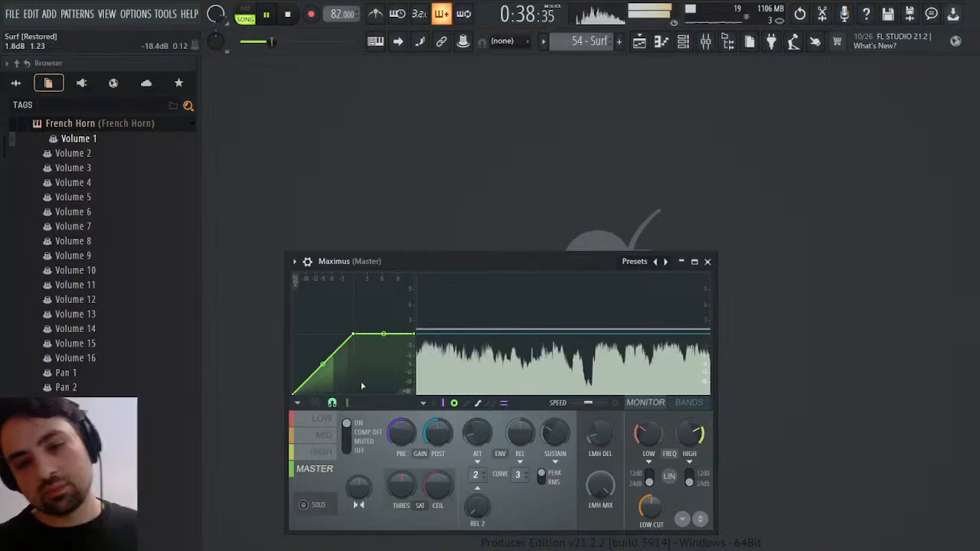
pyautogui.click(684, 43)
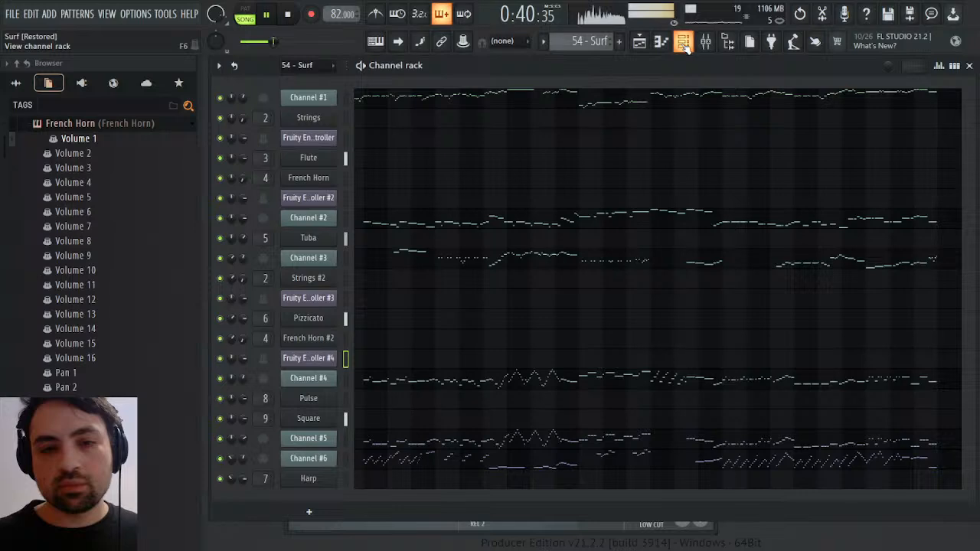
pyautogui.click(705, 43)
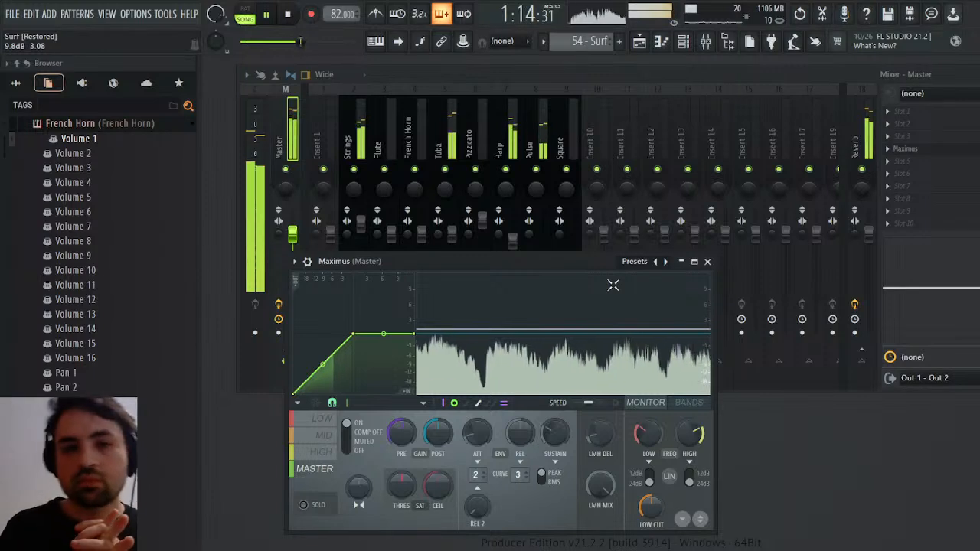
# Try extending the starts of the second Synths and Bass clips back to bar 25, replay the transition, and restore both starts
pyautogui.click(640, 42)
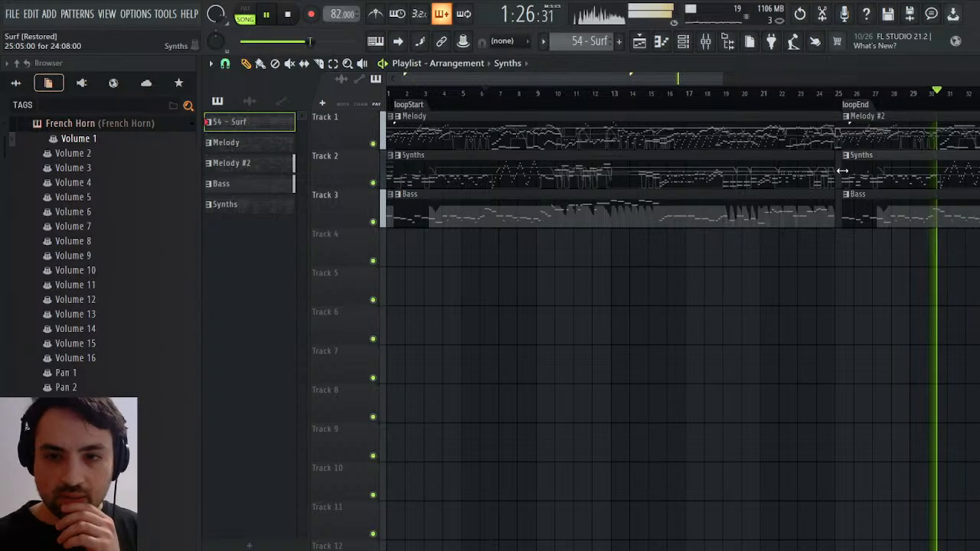
pyautogui.moveTo(842, 170); pyautogui.dragTo(833, 163)
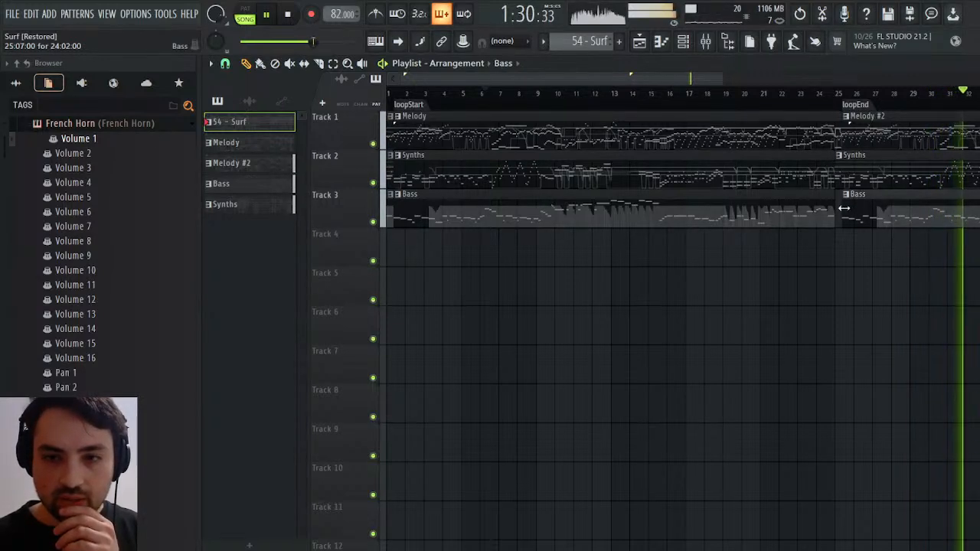
pyautogui.moveTo(844, 207); pyautogui.dragTo(837, 208)
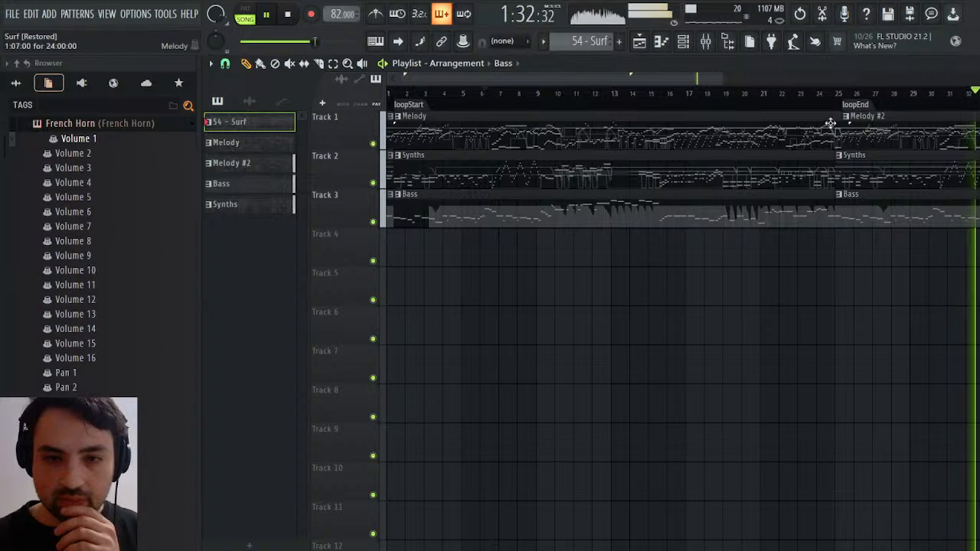
pyautogui.click(838, 93)
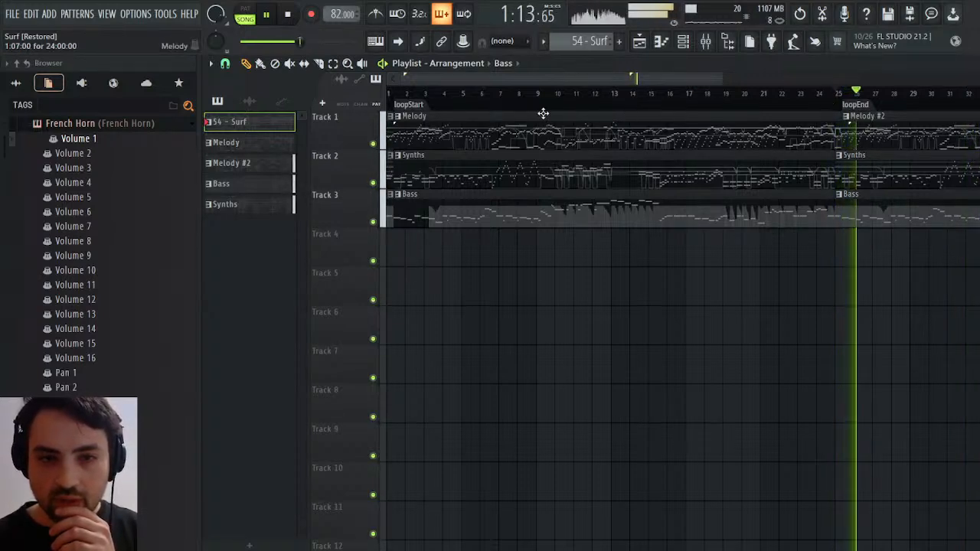
pyautogui.click(826, 93)
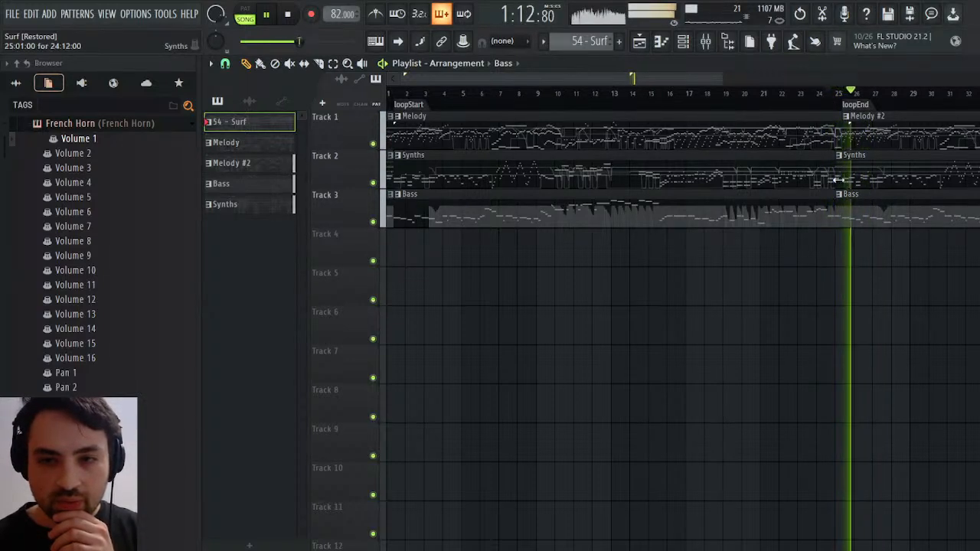
pyautogui.moveTo(839, 181); pyautogui.dragTo(848, 210)
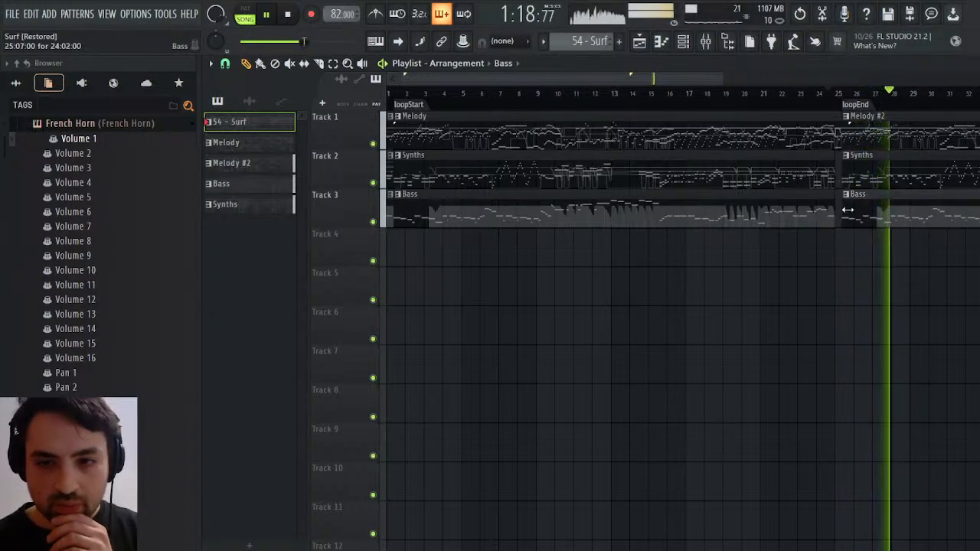
# Check the mixer levels and the note layout of the Melody and 54 - Surf patterns in the channel rack during playback
pyautogui.click(832, 137)
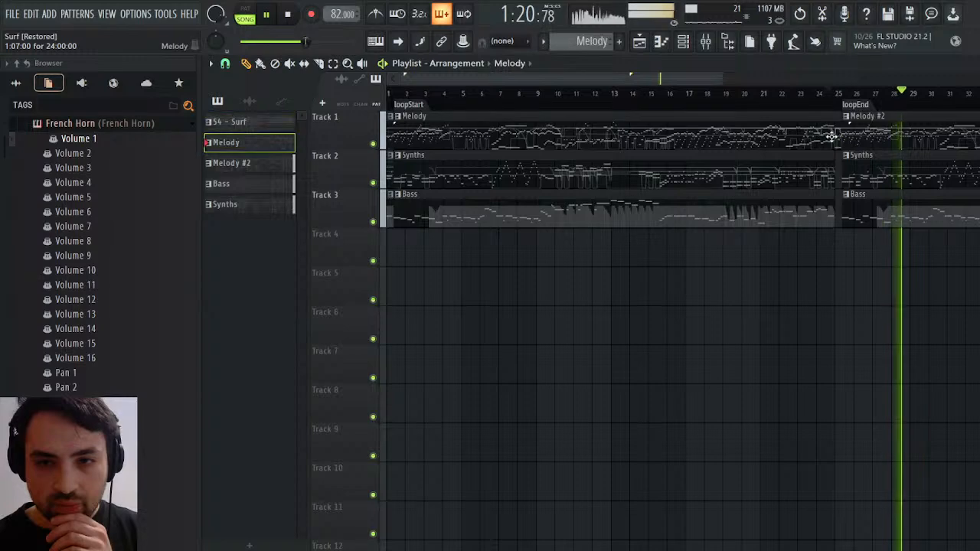
pyautogui.press('F9')
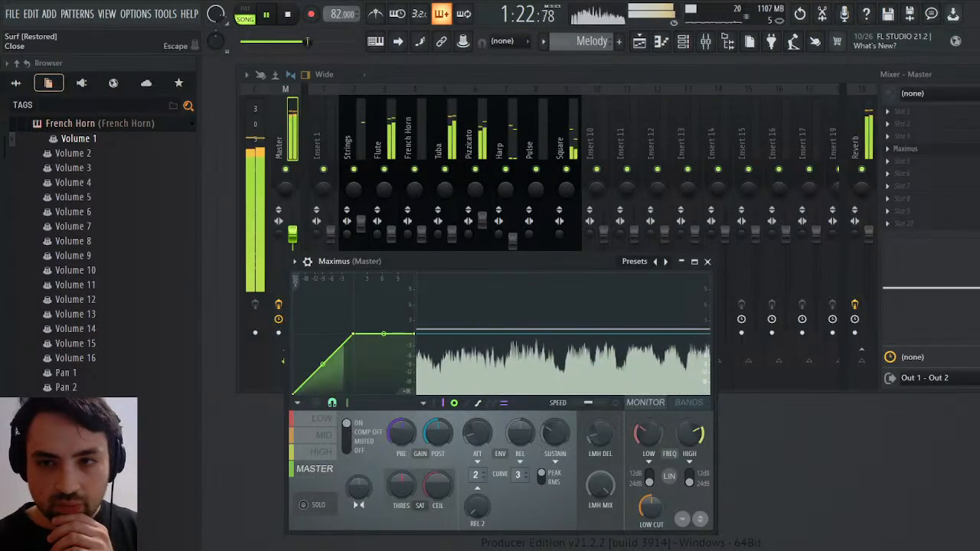
pyautogui.press('F9')
pyautogui.click(684, 42)
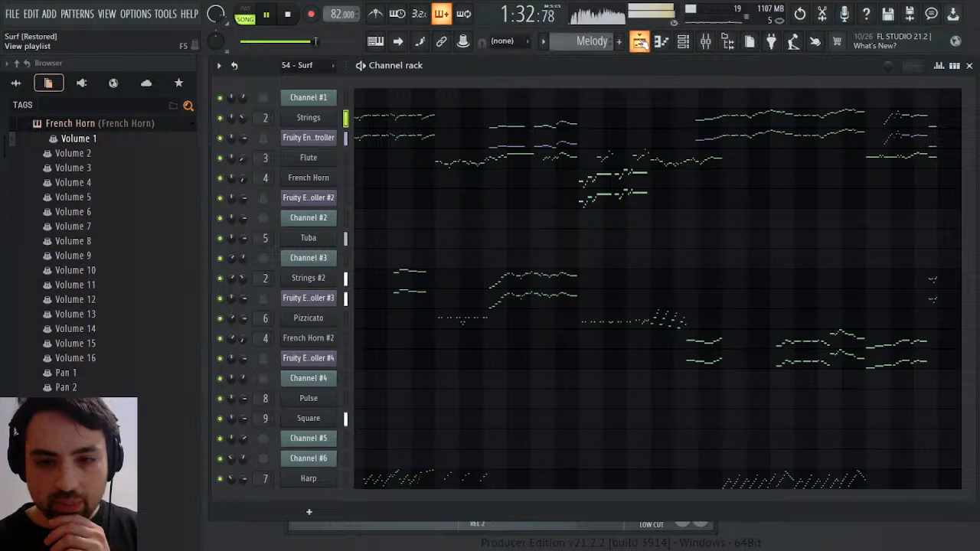
pyautogui.scroll(1, 588, 34)
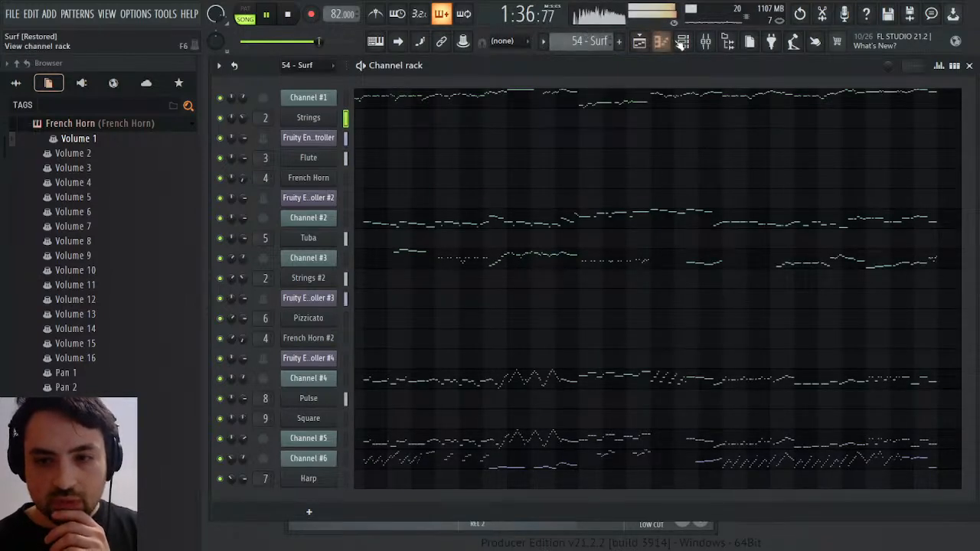
pyautogui.click(641, 41)
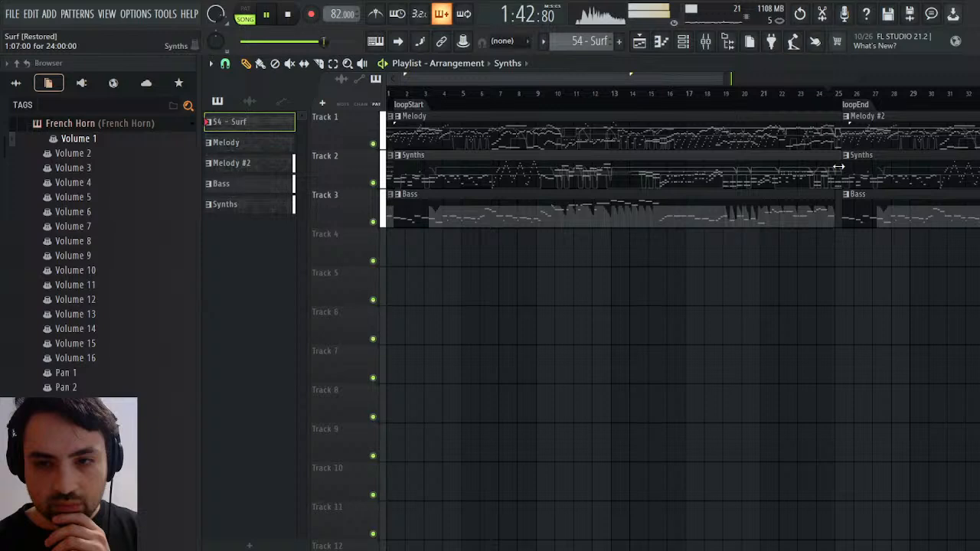
# Extend the starts of the second Synths and Bass clips back to 25:01:00 and replay the transition
pyautogui.click(827, 93)
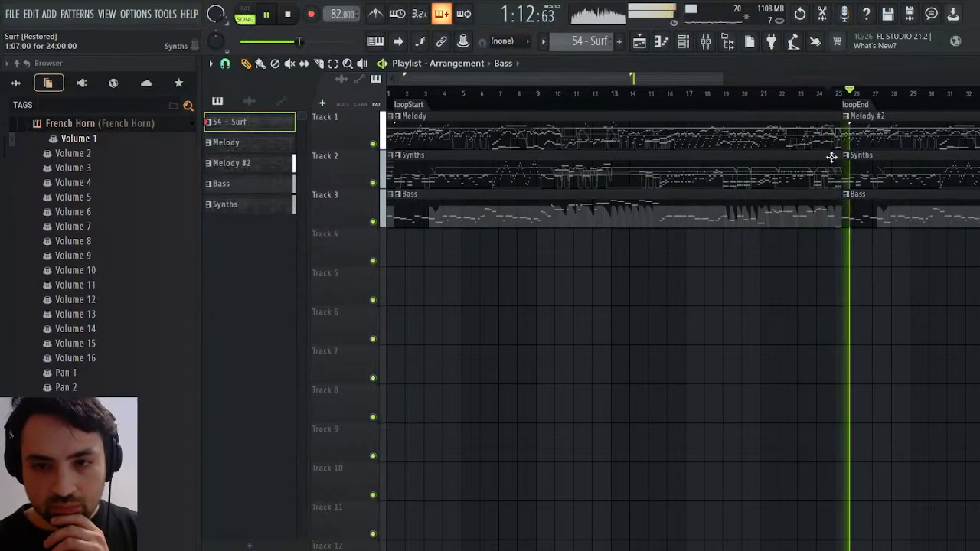
pyautogui.click(829, 93)
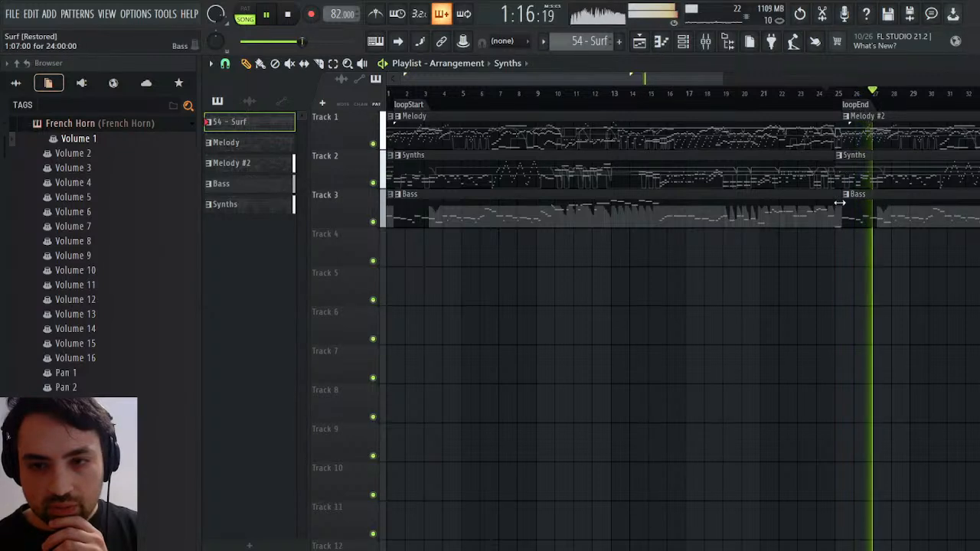
pyautogui.moveTo(848, 207); pyautogui.dragTo(837, 207)
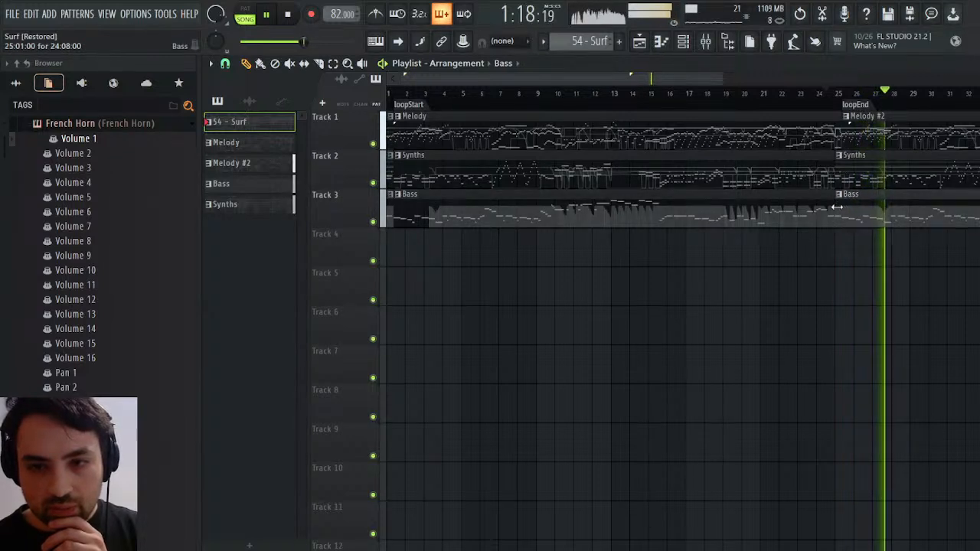
pyautogui.click(822, 94)
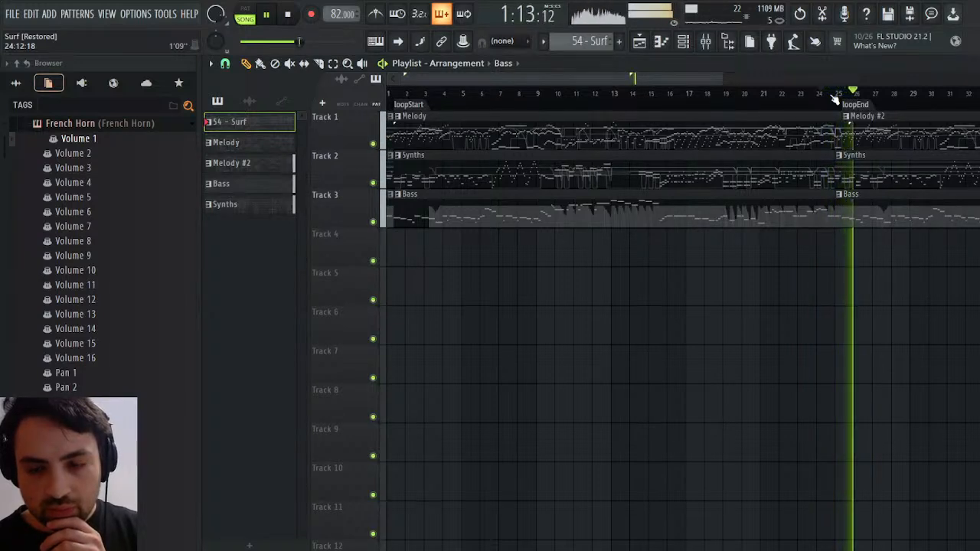
pyautogui.click(827, 92)
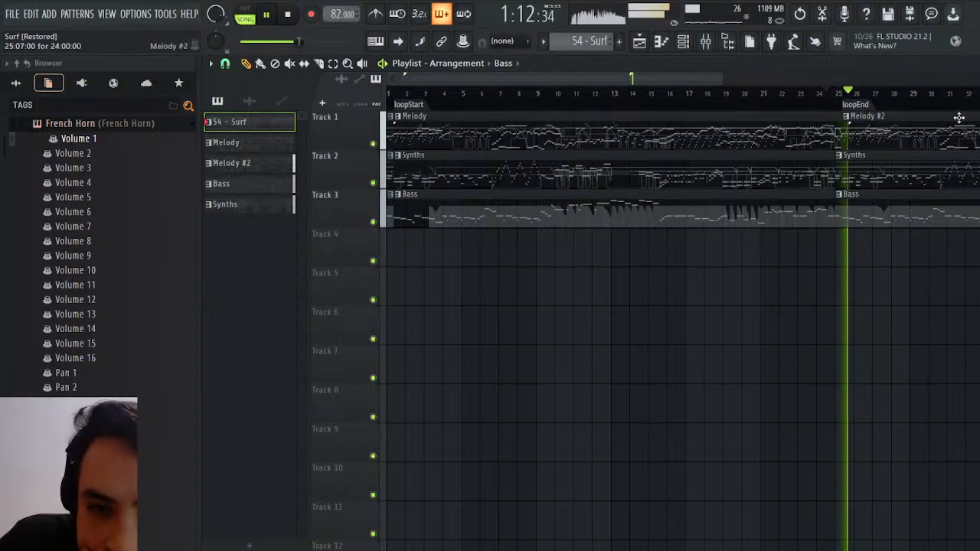
# Examine the 54 - Surf pattern's channels and the Channel #2 notes in the piano roll, and return to the playlist
pyautogui.click(818, 136)
pyautogui.press('F6')
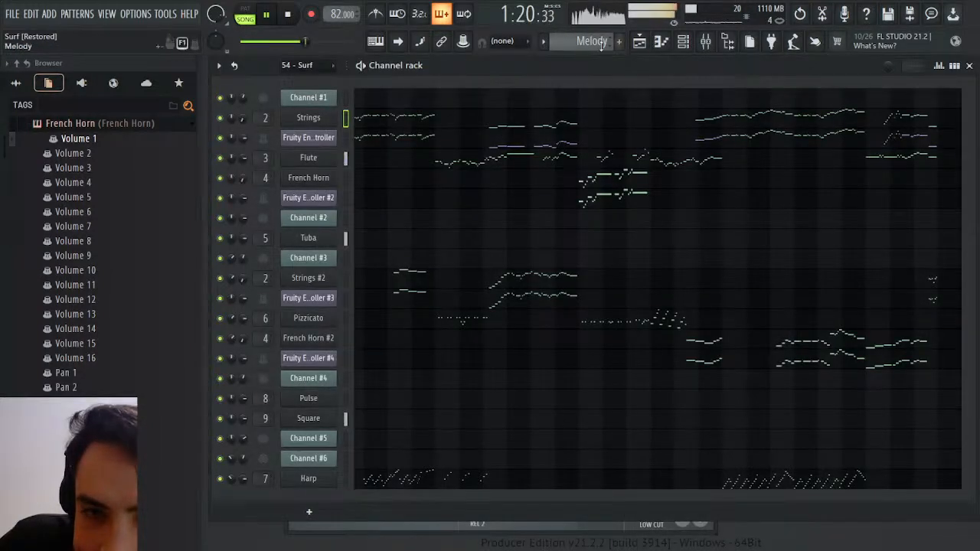
pyautogui.scroll(1, 601, 44)
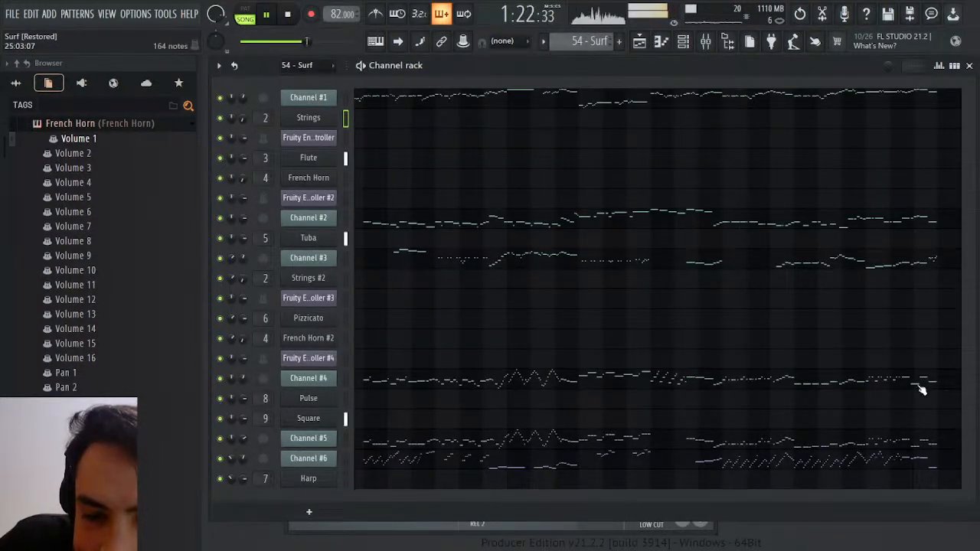
pyautogui.click(806, 223)
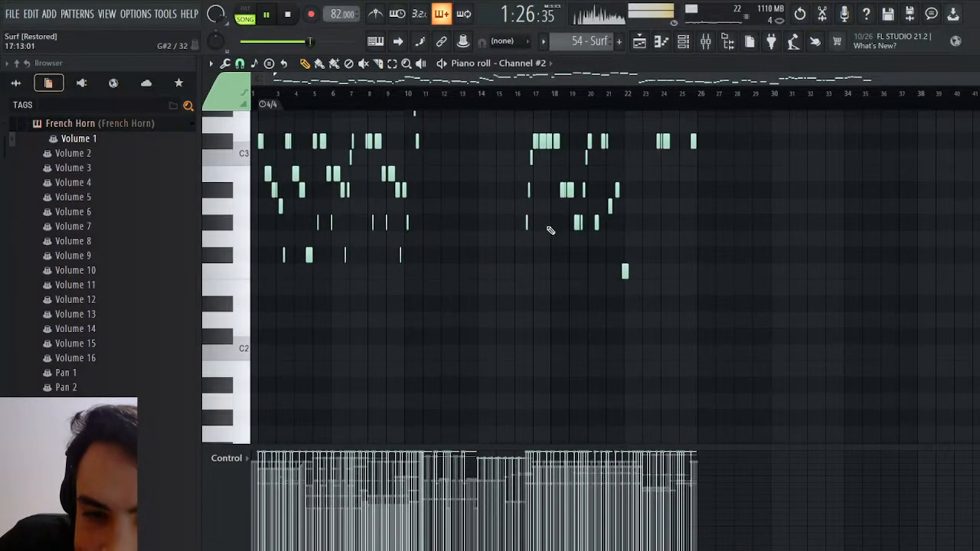
pyautogui.scroll(-2, 552, 226)
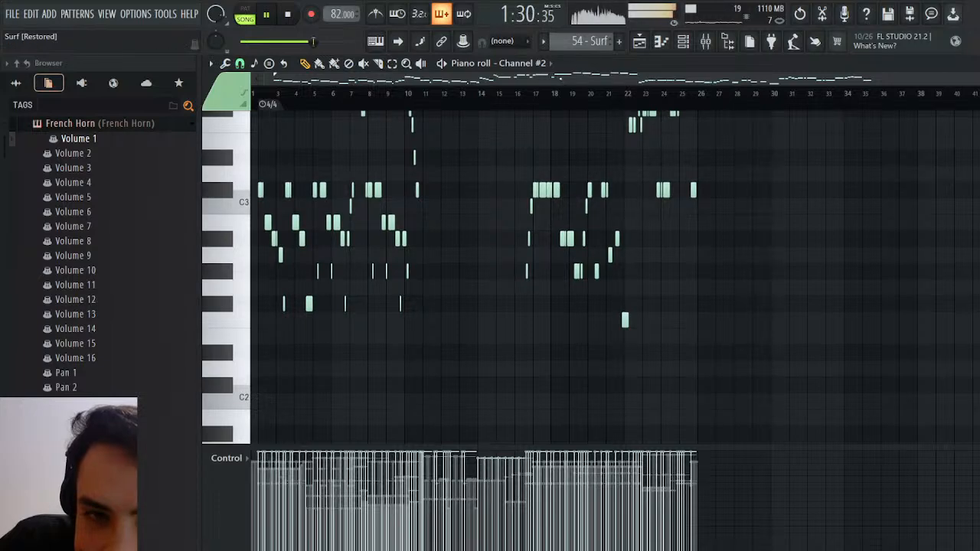
pyautogui.scroll(4, 357, 243)
pyautogui.scroll(-3, 365, 240)
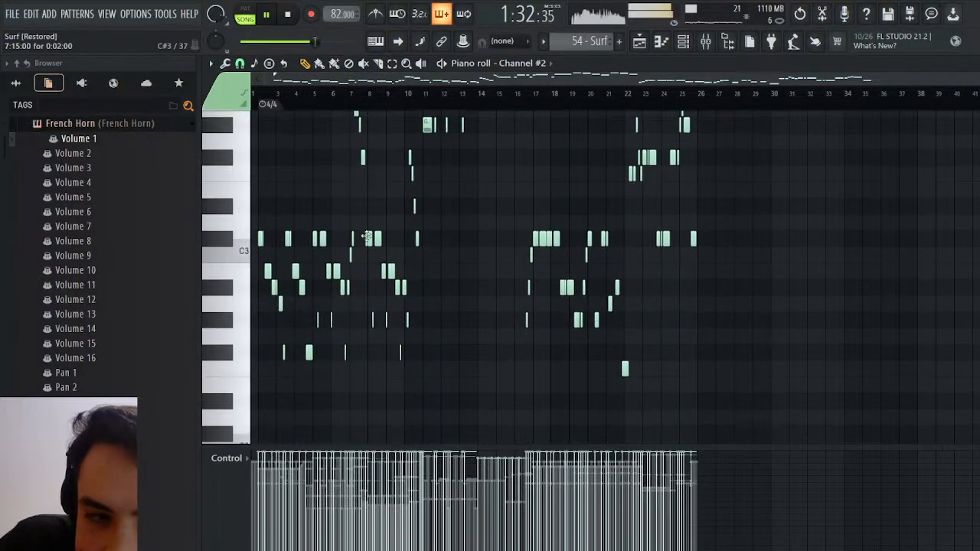
pyautogui.click(639, 41)
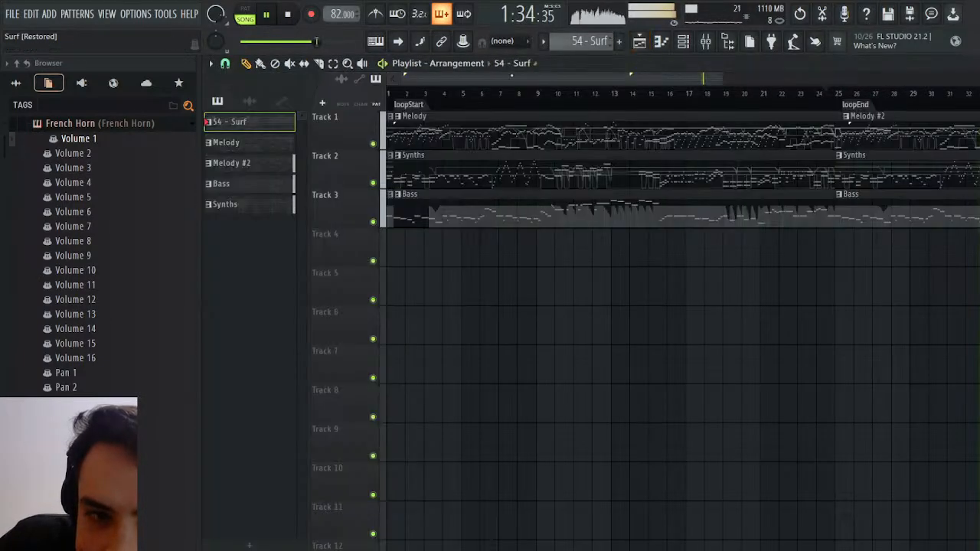
# Stop playback, shift the first Bass and Synths clips later to 1:13:00, and extend their starts back to 1:07:00
pyautogui.press('space')
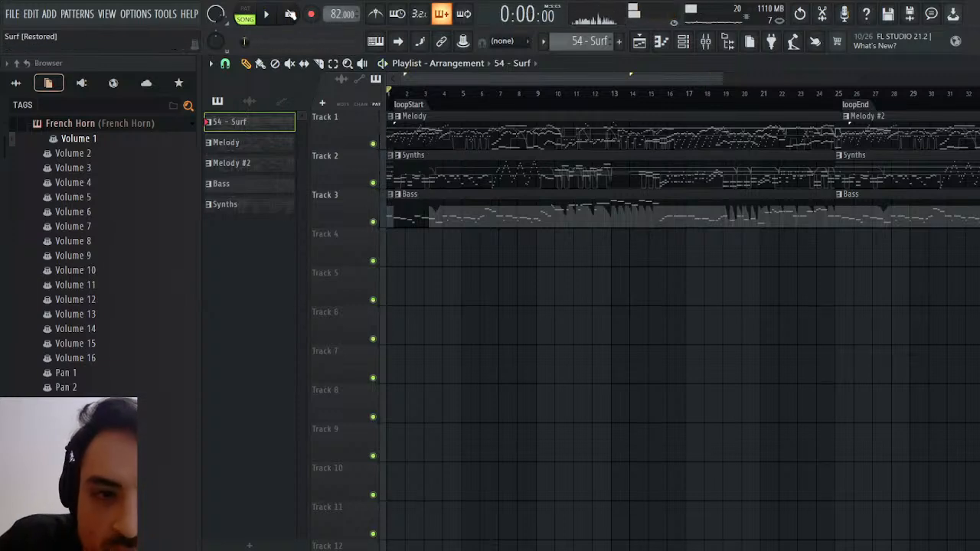
pyautogui.moveTo(454, 223); pyautogui.dragTo(459, 222)
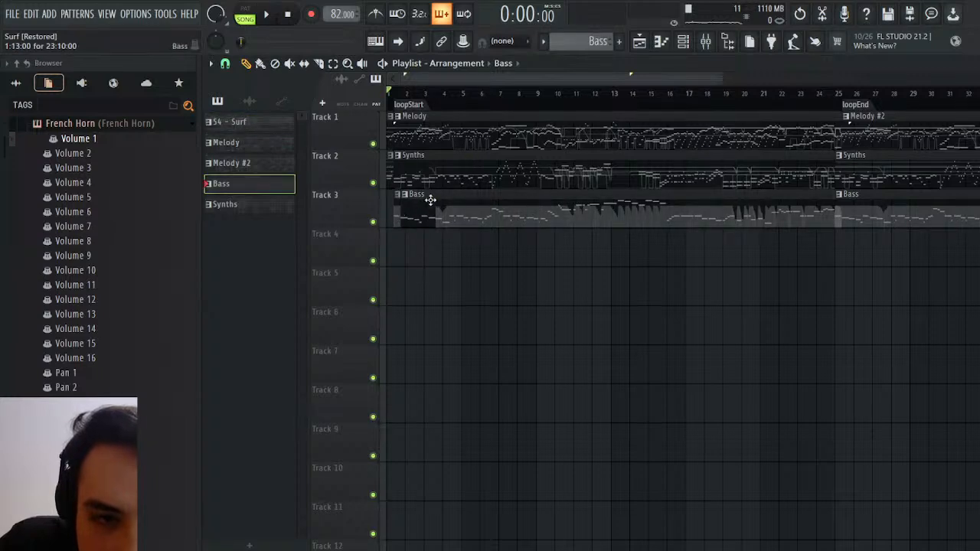
pyautogui.moveTo(425, 176); pyautogui.dragTo(431, 177)
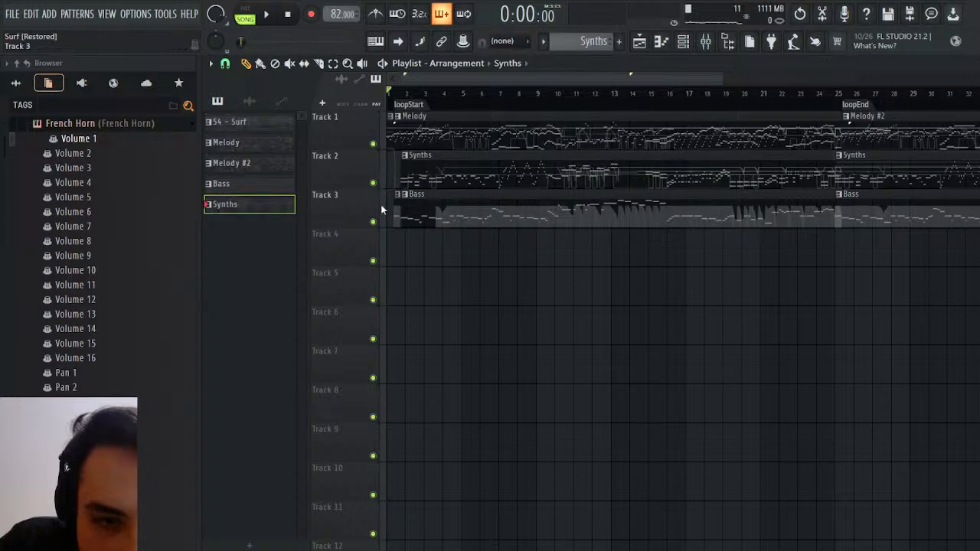
pyautogui.moveTo(401, 222); pyautogui.dragTo(394, 215)
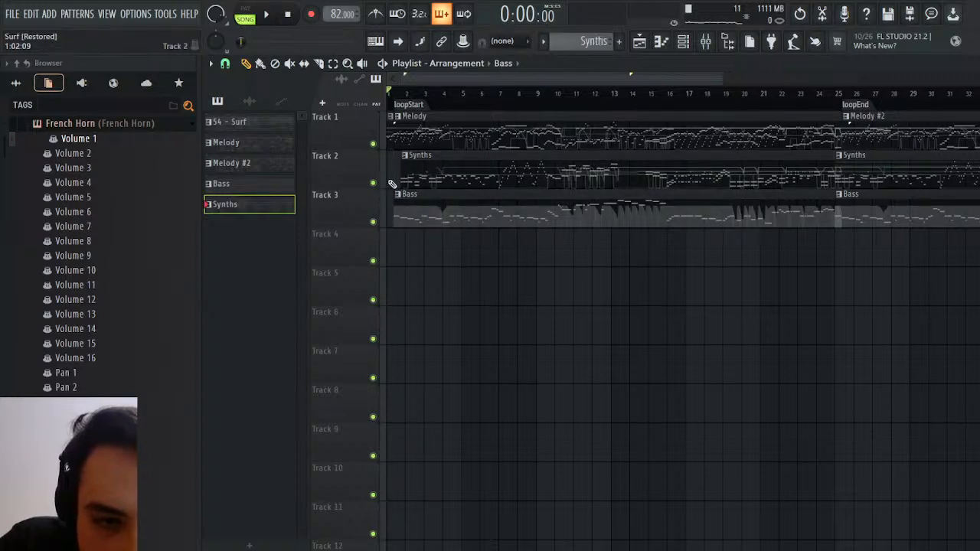
pyautogui.moveTo(404, 176); pyautogui.dragTo(397, 175)
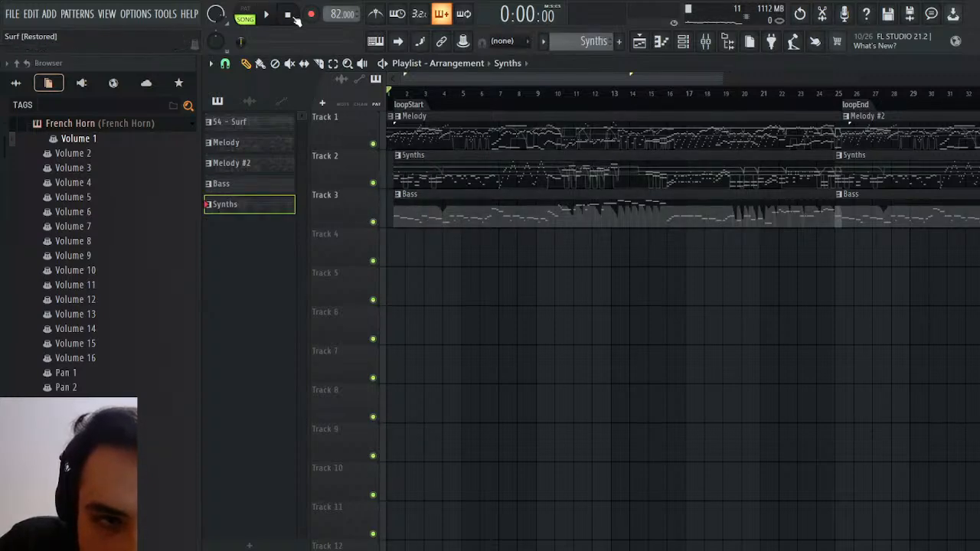
# Trim the ends of the first Synths and Bass clips to bar 25 and check where the second clips end
pyautogui.press('space')
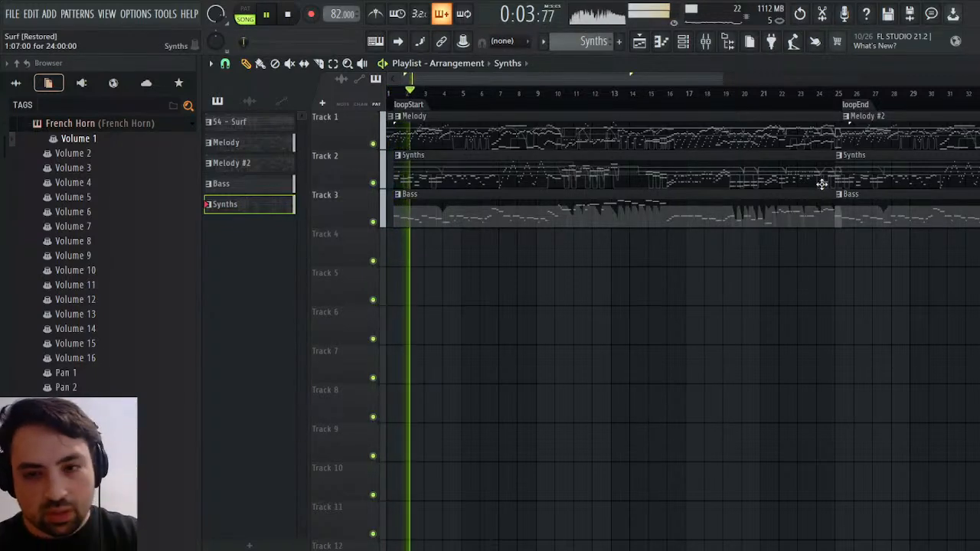
pyautogui.moveTo(816, 151); pyautogui.dragTo(801, 258)
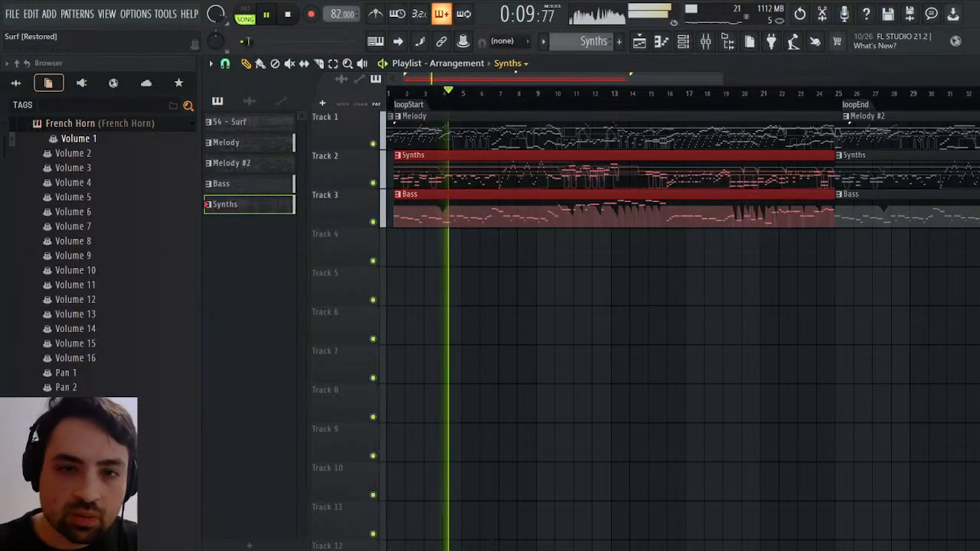
pyautogui.moveTo(516, 76); pyautogui.dragTo(804, 77)
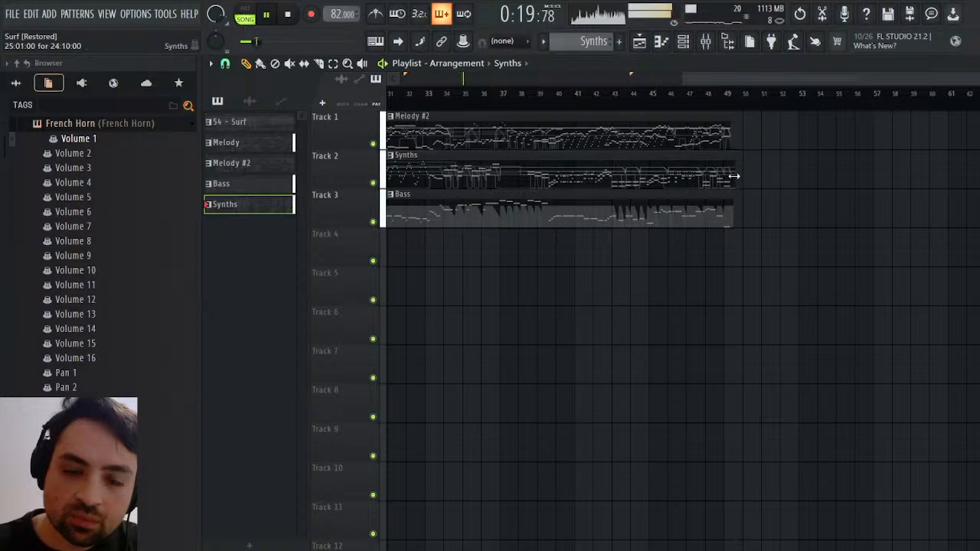
pyautogui.moveTo(707, 78); pyautogui.dragTo(471, 79)
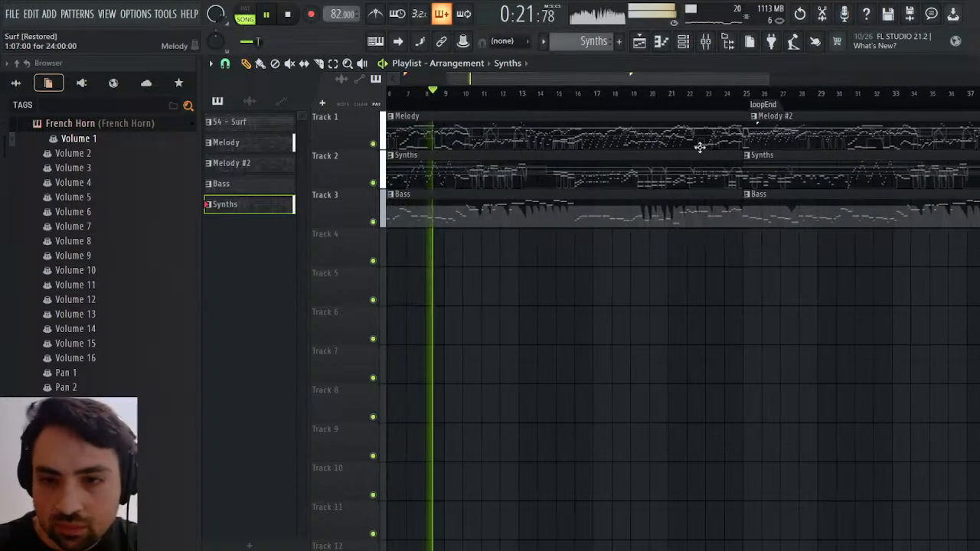
# Move the second Synths and Bass clips together slightly later to line up with the start of Melody #2
pyautogui.click(766, 180)
pyautogui.moveTo(766, 180); pyautogui.dragTo(779, 209)
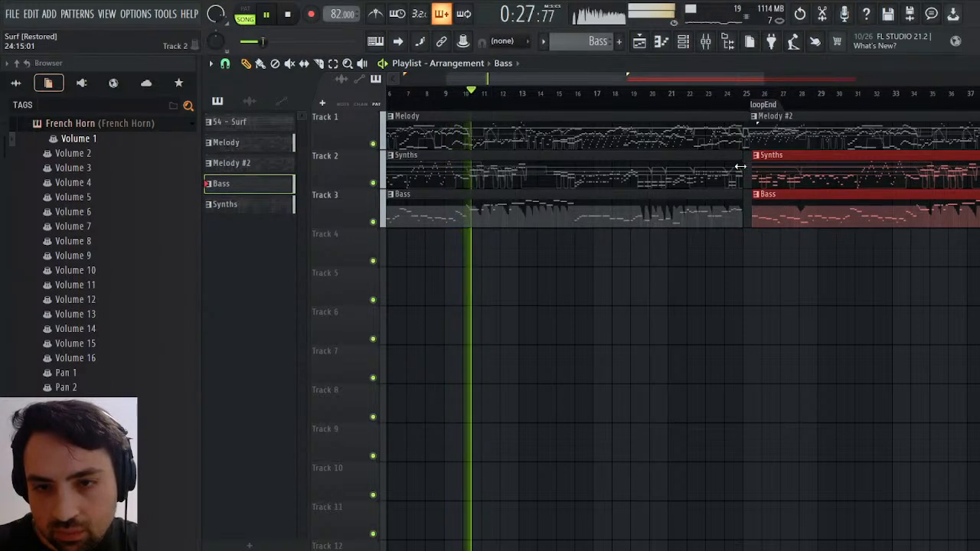
pyautogui.moveTo(780, 169); pyautogui.dragTo(777, 169)
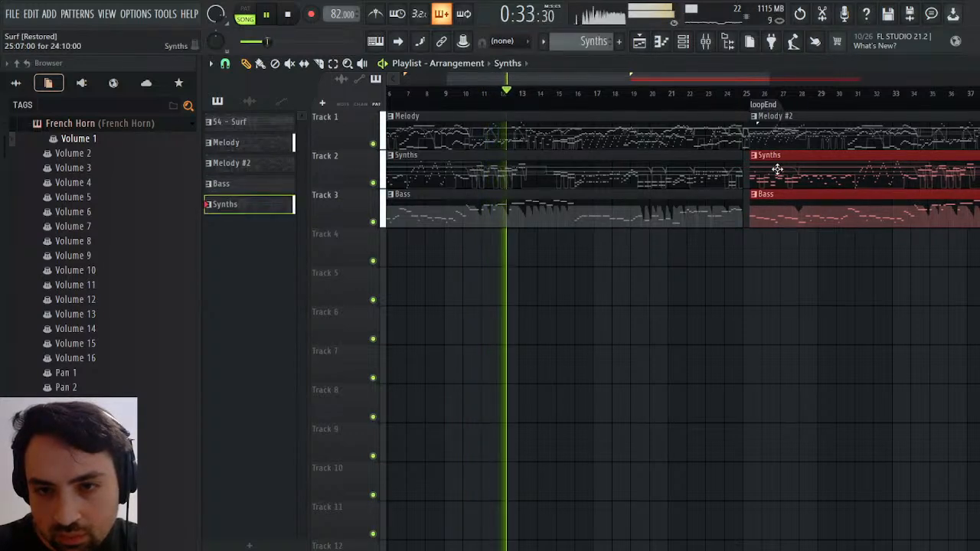
# Replay the transition around bar 25 from about bar 24 and stop playback, with the first Bass clip's pattern selected
pyautogui.click(737, 92)
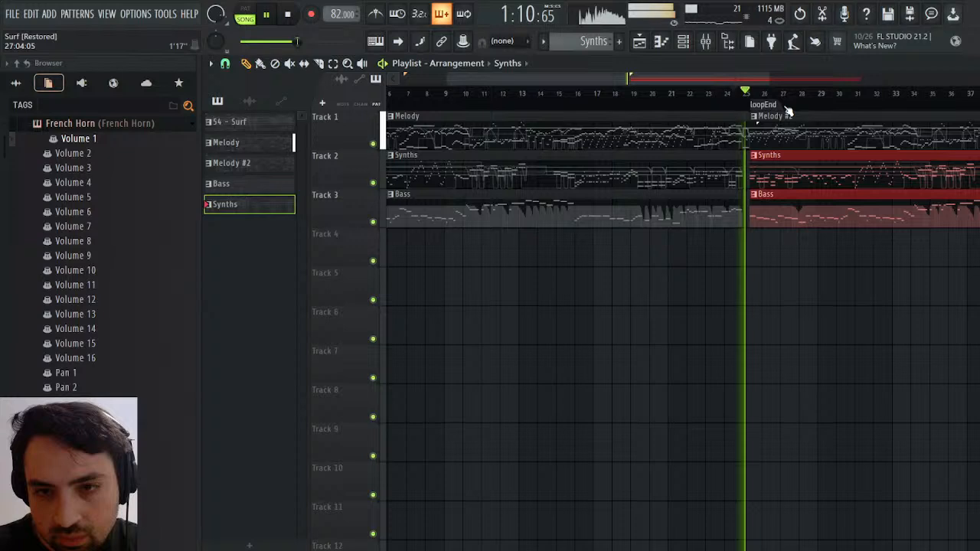
pyautogui.press('space')
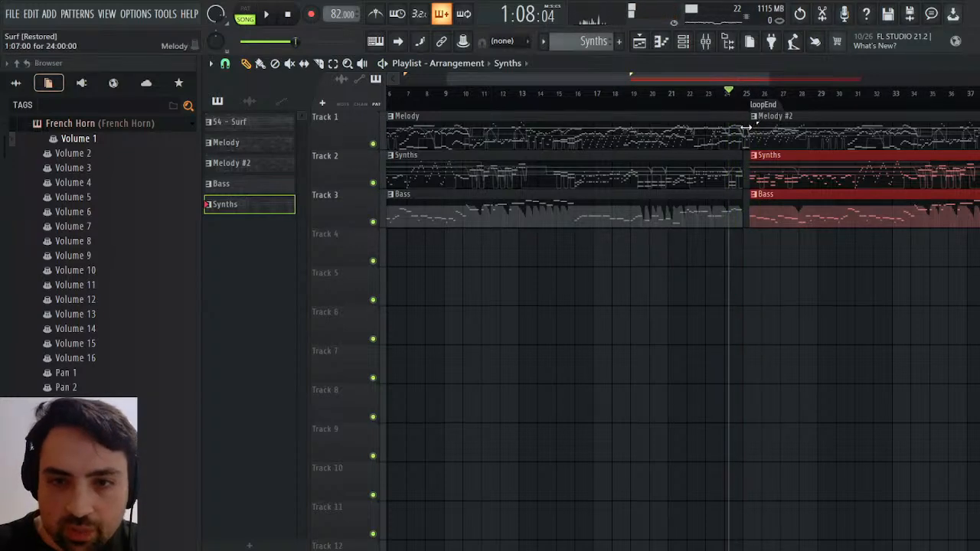
pyautogui.click(734, 134)
pyautogui.click(730, 203)
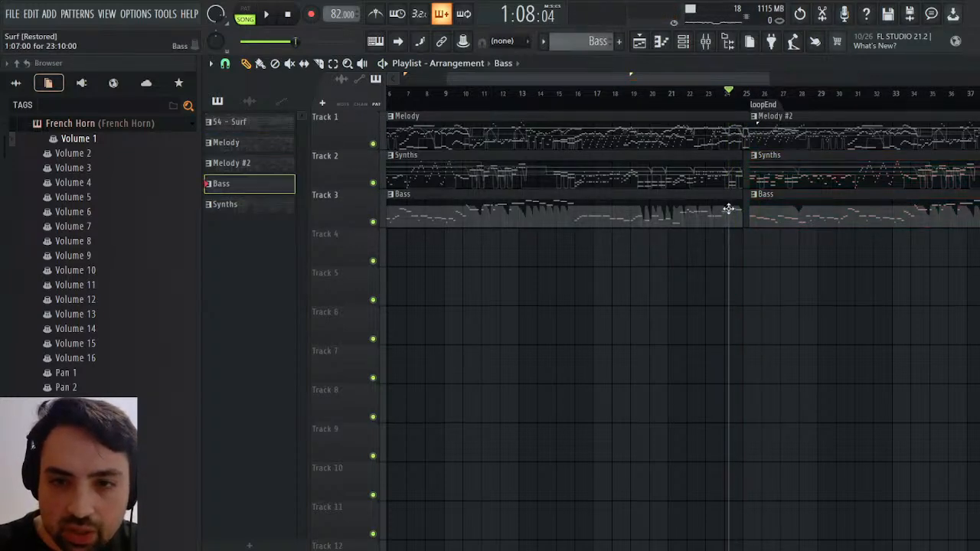
pyautogui.press('space')
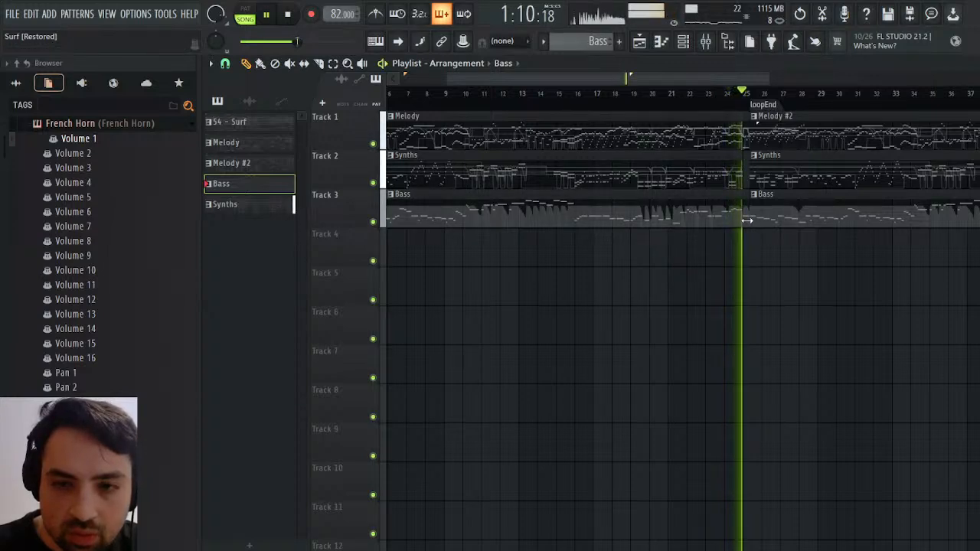
pyautogui.press('space')
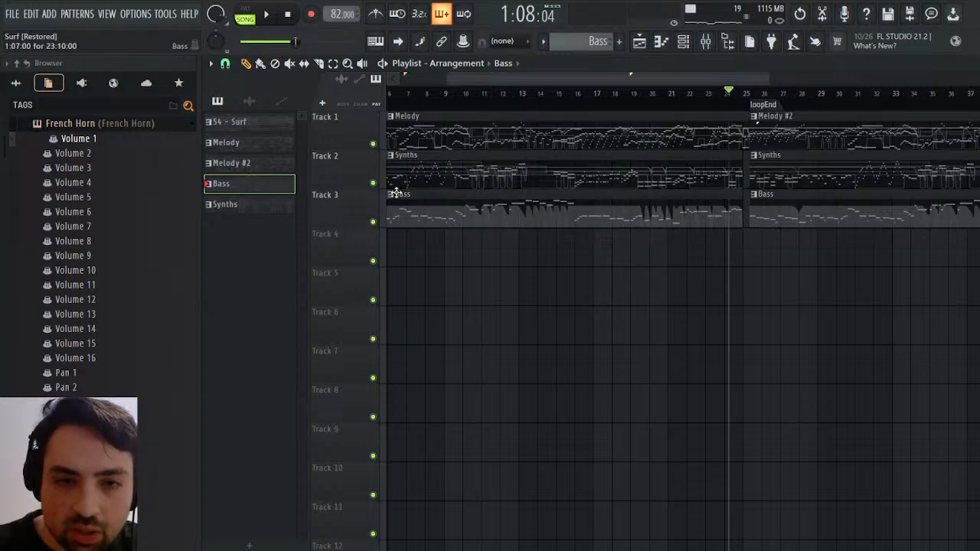
# Clone the first Bass clip's pattern for separate editing and open the clone's Tuba notes
pyautogui.click(431, 303)
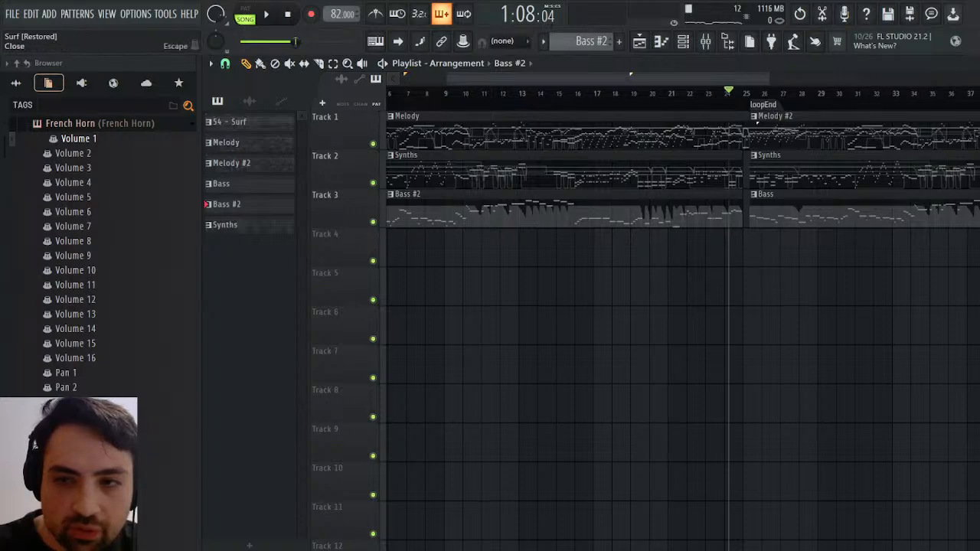
pyautogui.press('F7')
pyautogui.scroll(5, 677, 222)
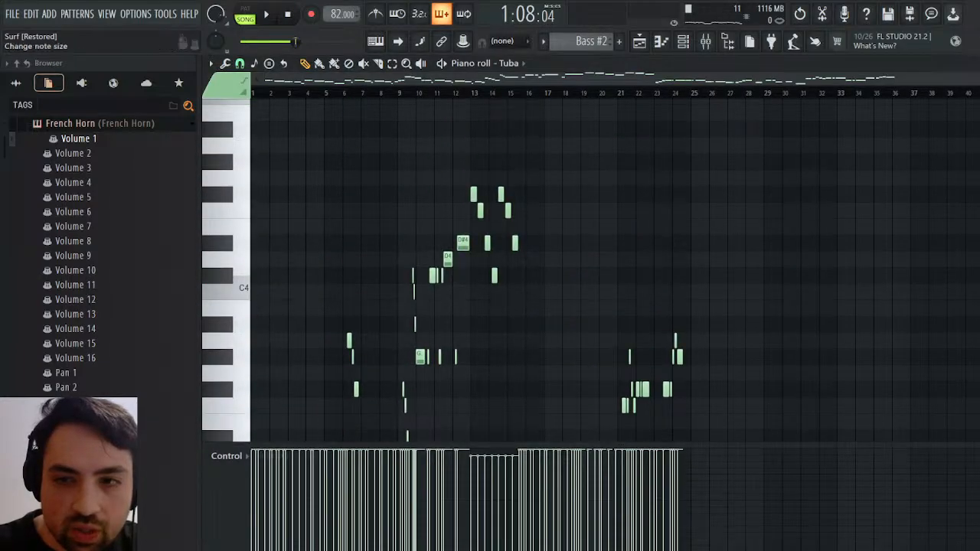
# Examine the closing bass notes of Channel #2 in the 54 - Surf pattern around bar 25
pyautogui.click(970, 64)
pyautogui.scroll(3, 584, 41)
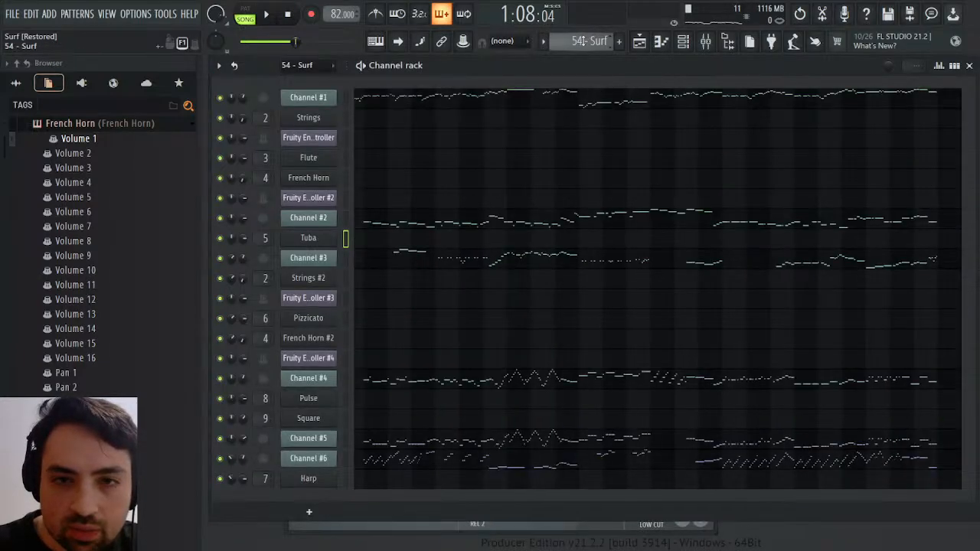
pyautogui.click(921, 223)
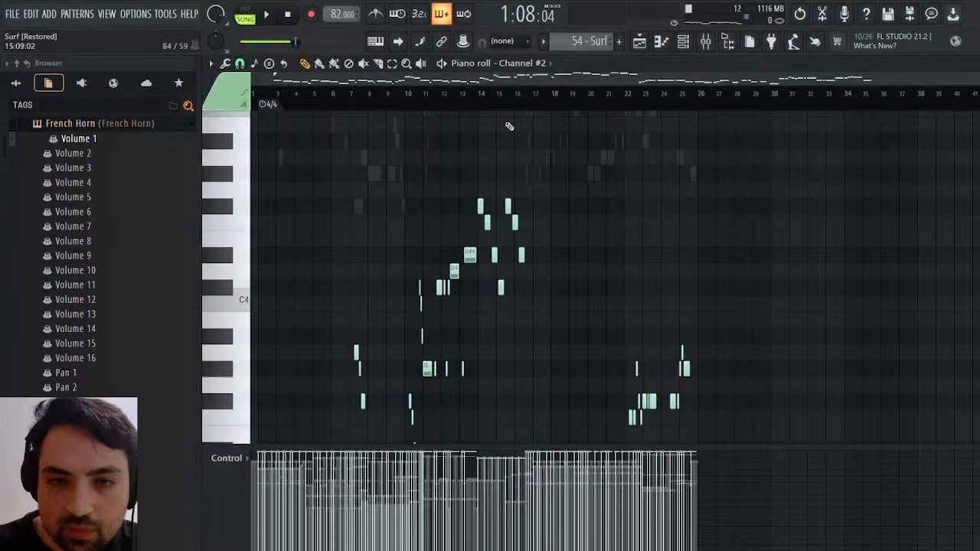
pyautogui.hscroll(2, 636, 271)
pyautogui.scroll(-5, 696, 317)
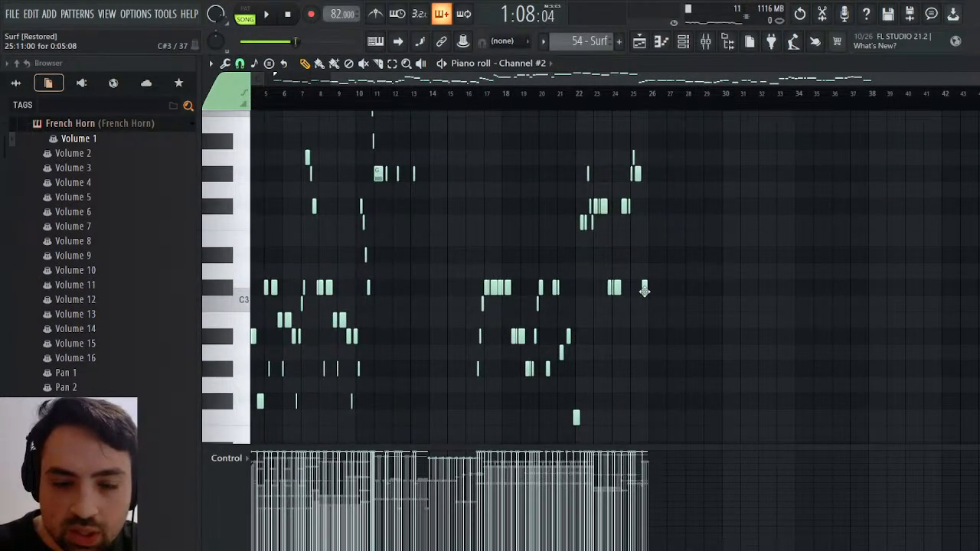
pyautogui.press('Escape')
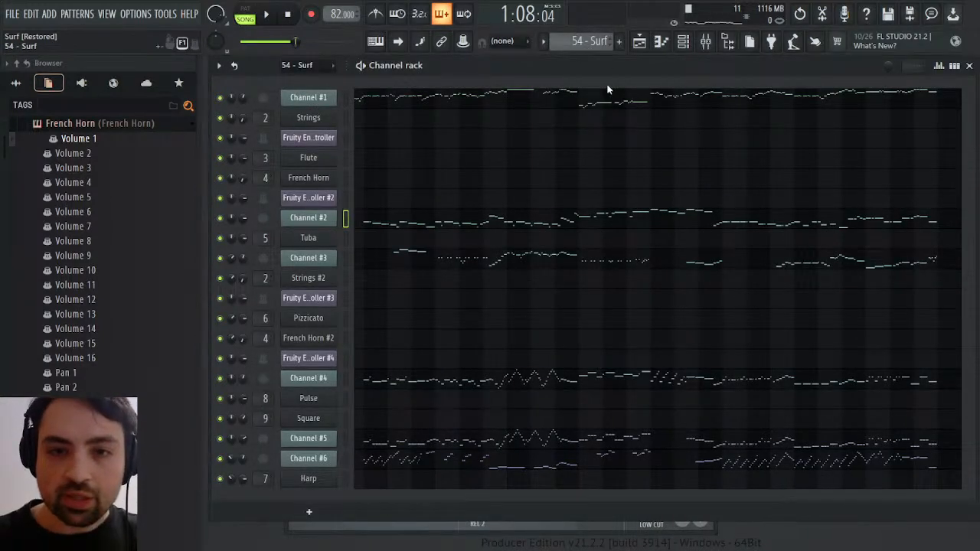
# Add a C#3 note to the Tuba in the Bass #2 pattern, just after the final G#3 in bar 24
pyautogui.press('KP_Add')
pyautogui.scroll(-1, 586, 40)
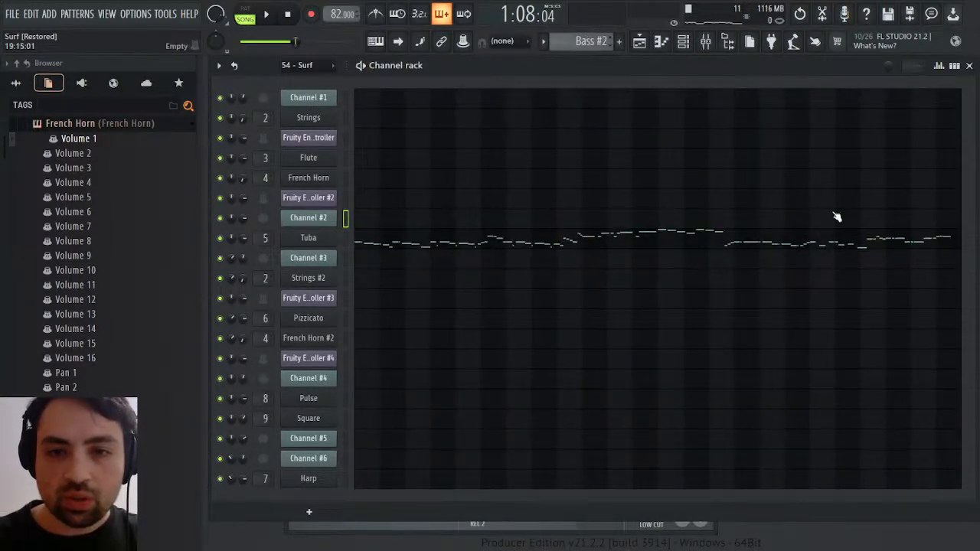
pyautogui.click(916, 245)
pyautogui.moveTo(265, 80); pyautogui.dragTo(745, 99)
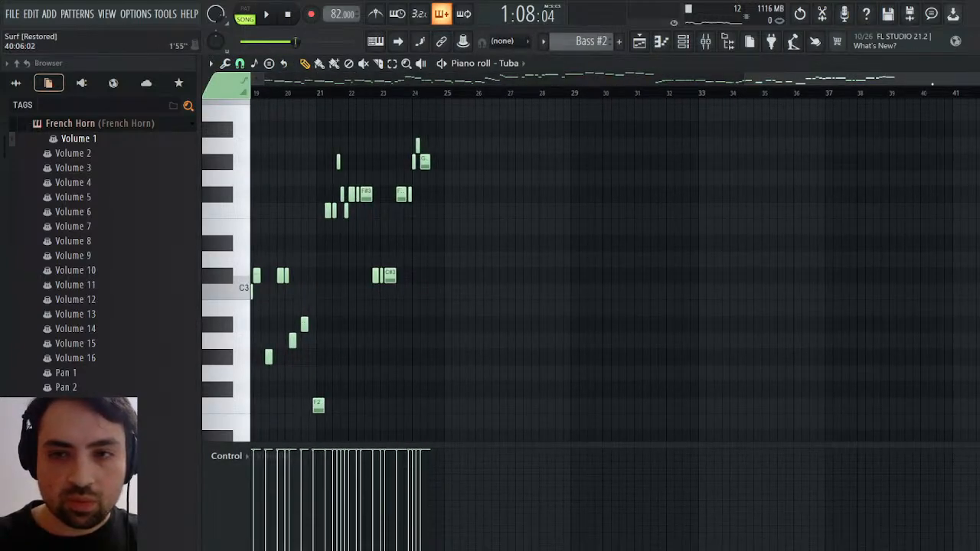
pyautogui.moveTo(975, 83); pyautogui.dragTo(927, 85)
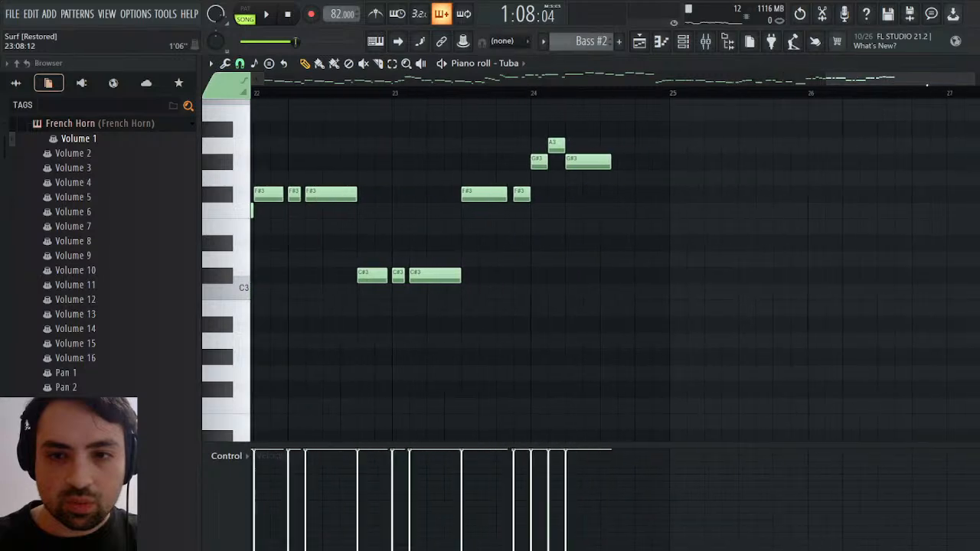
pyautogui.click(619, 278)
# Play back the transition from about bar 24 to hear the added bass note, returning to the playlist
pyautogui.press('space')
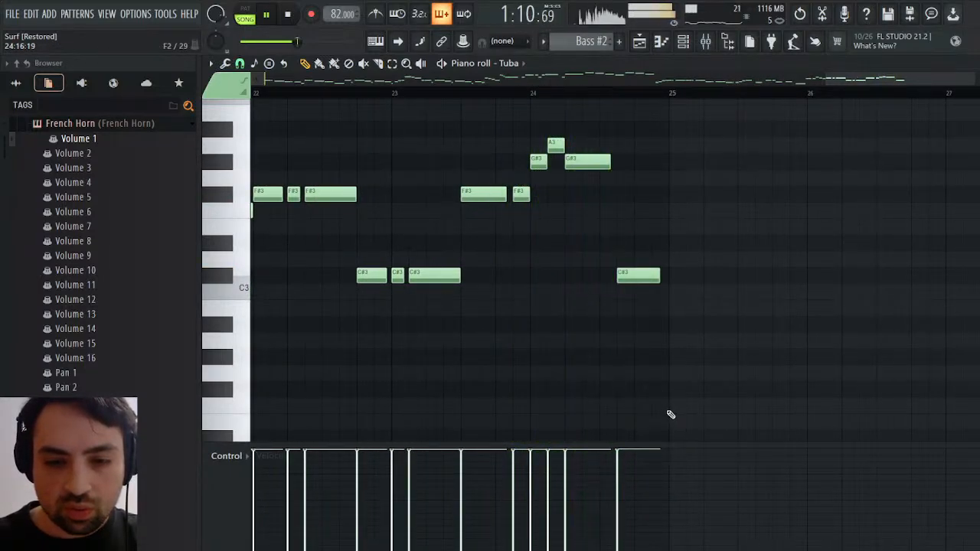
pyautogui.press('space')
pyautogui.press('F5')
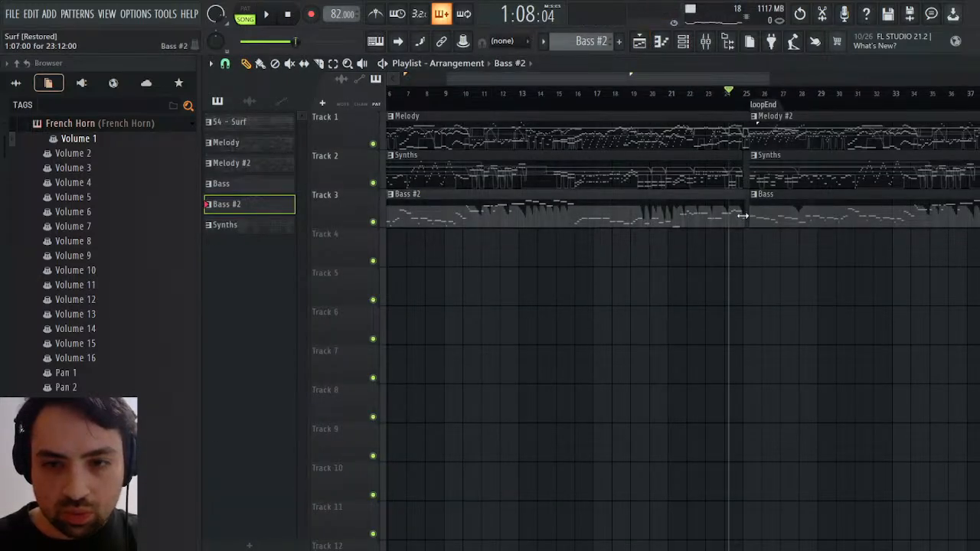
pyautogui.press('space')
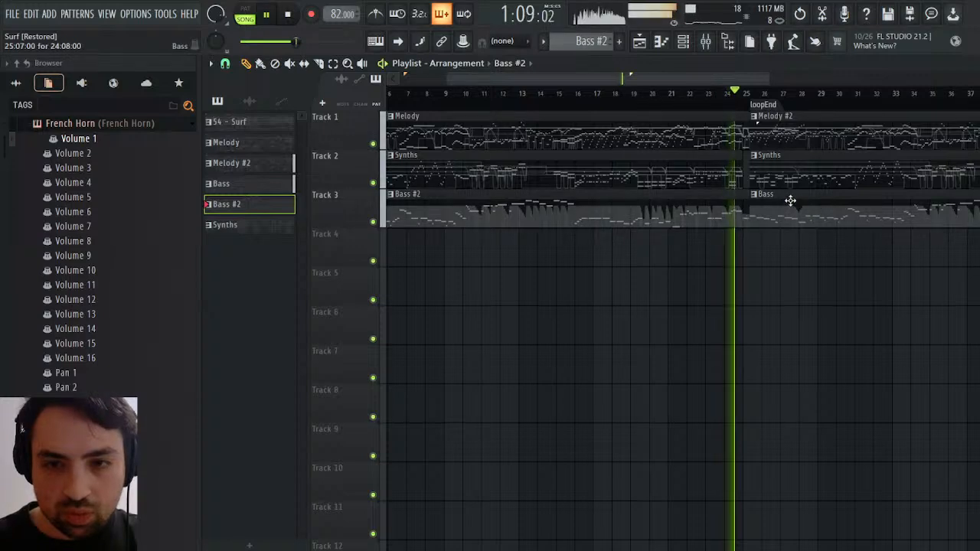
pyautogui.press('space')
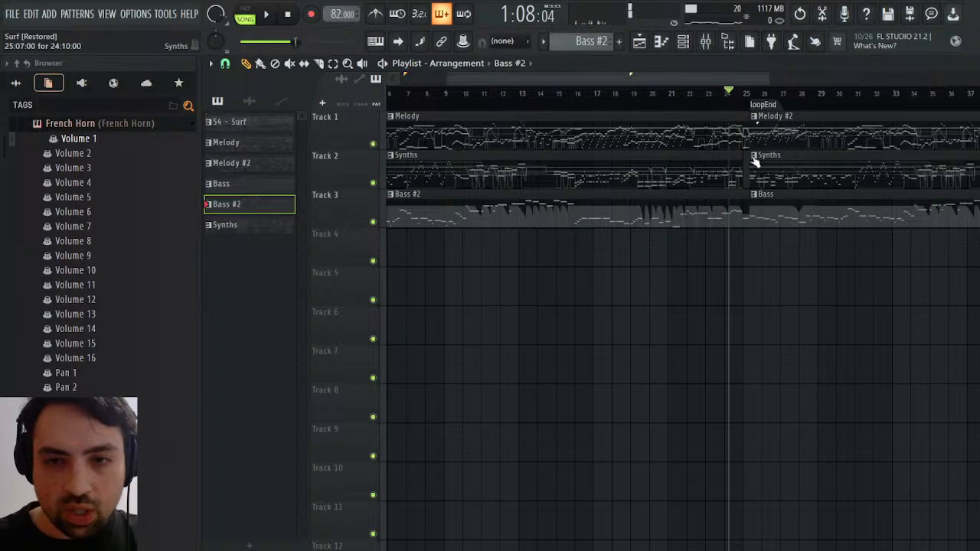
# Inspect Channel #5's closing notes in the 54 - Surf pattern during playback, and select the last three C#5 notes before bar 26
pyautogui.click(973, 63)
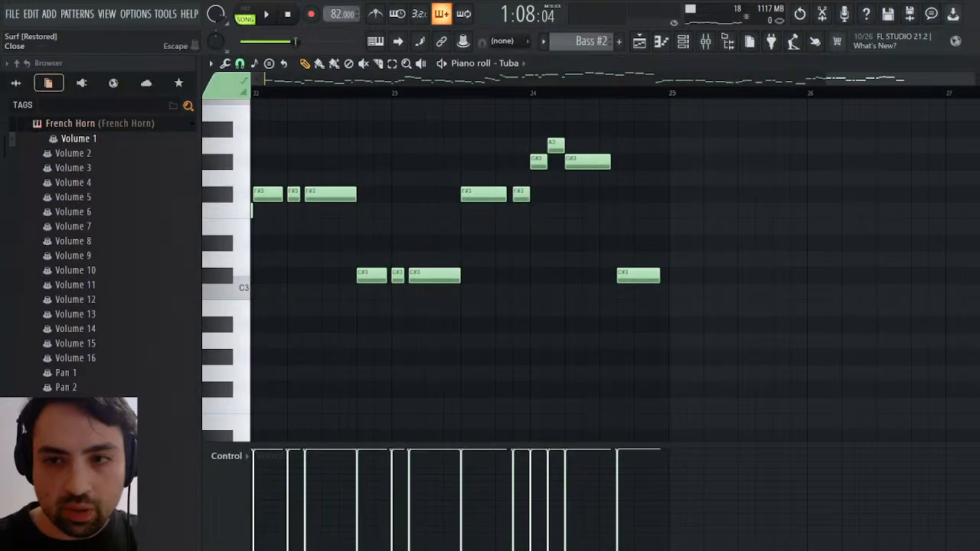
pyautogui.press('Escape')
pyautogui.press('space')
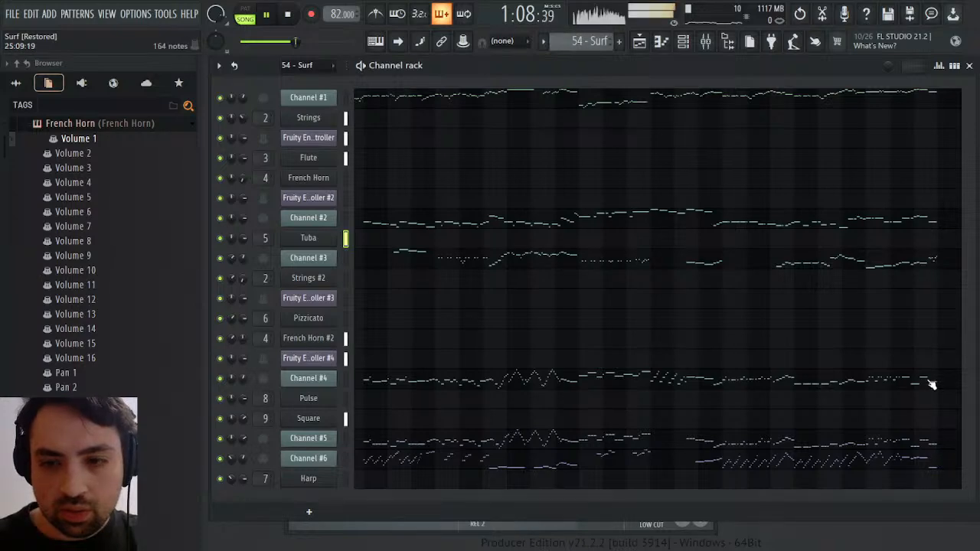
pyautogui.click(920, 443)
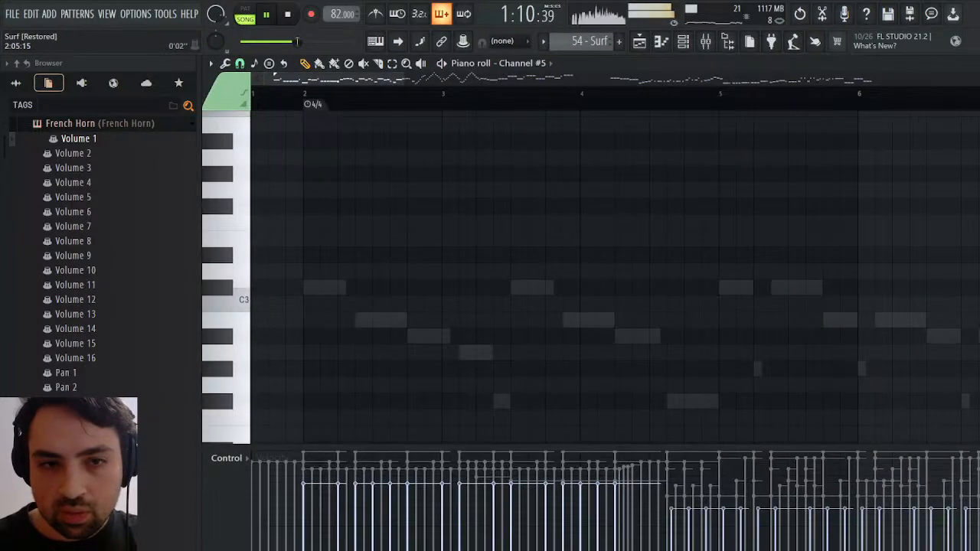
pyautogui.moveTo(341, 80); pyautogui.dragTo(869, 118)
pyautogui.scroll(-5, 727, 238)
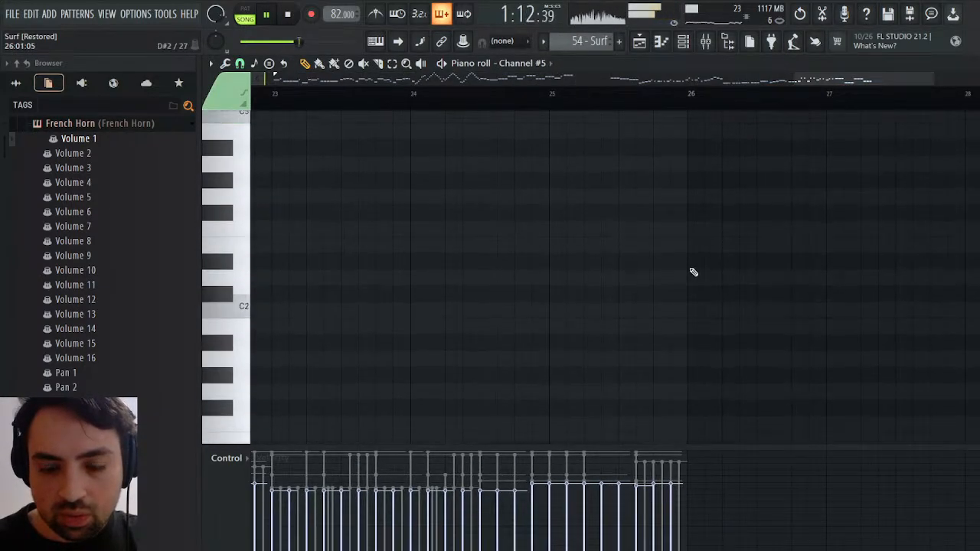
pyautogui.scroll(10, 691, 277)
pyautogui.moveTo(711, 313); pyautogui.dragTo(620, 395)
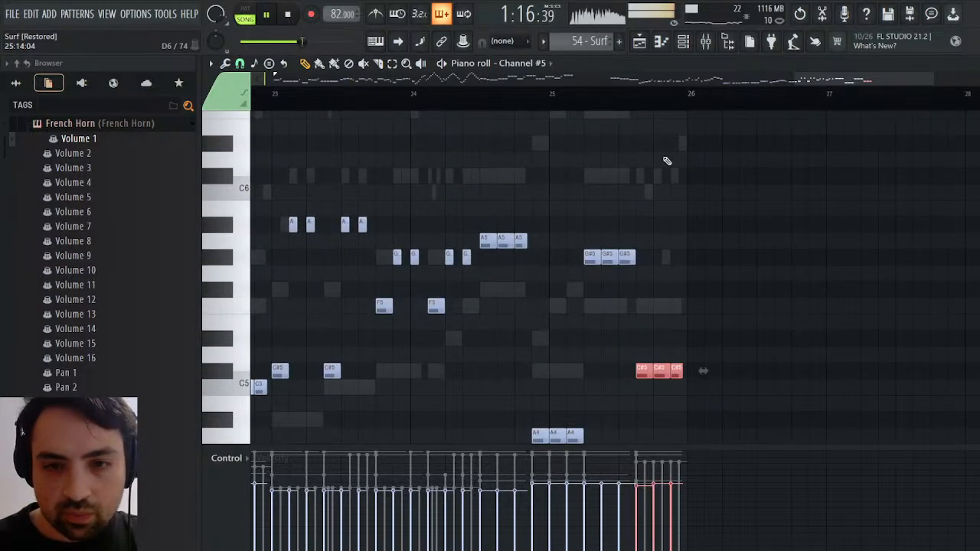
pyautogui.press('space')
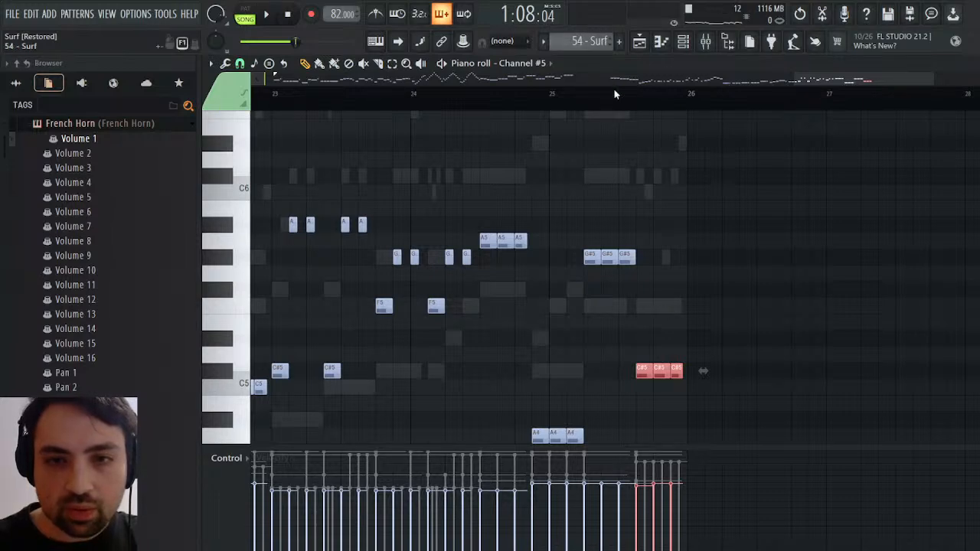
# Inspect the closing Pulse and Square notes of the Synths pattern around bars 24 and 25
pyautogui.click(759, 108)
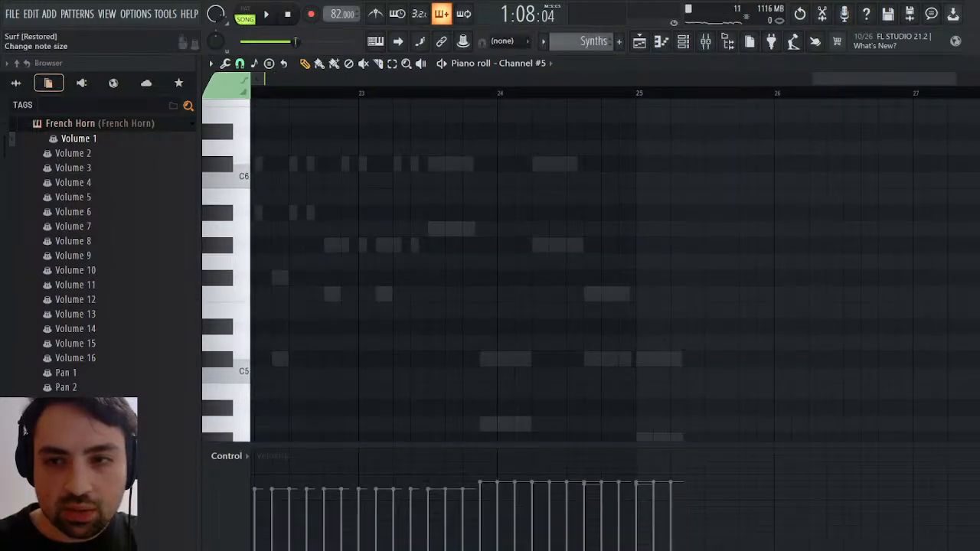
pyautogui.scroll(-4, 835, 236)
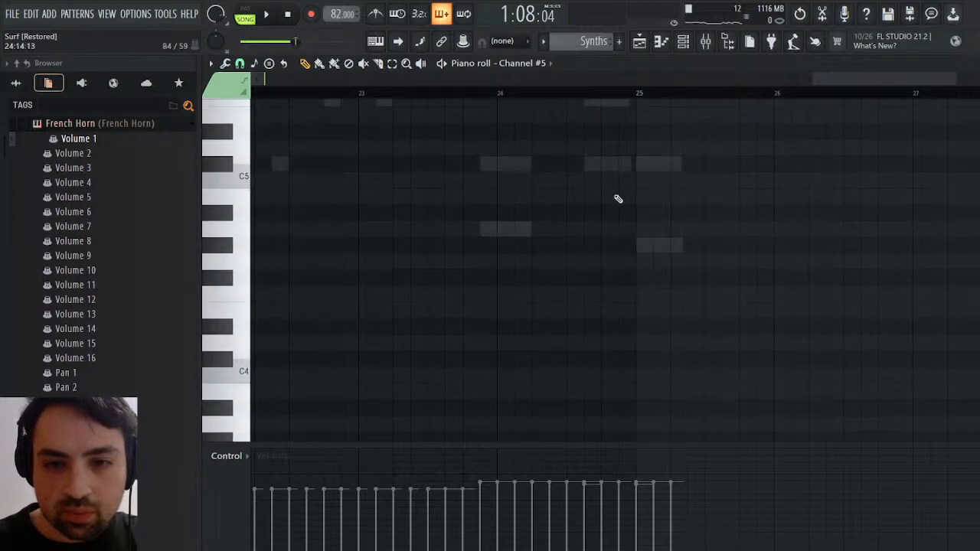
pyautogui.rightClick(538, 303)
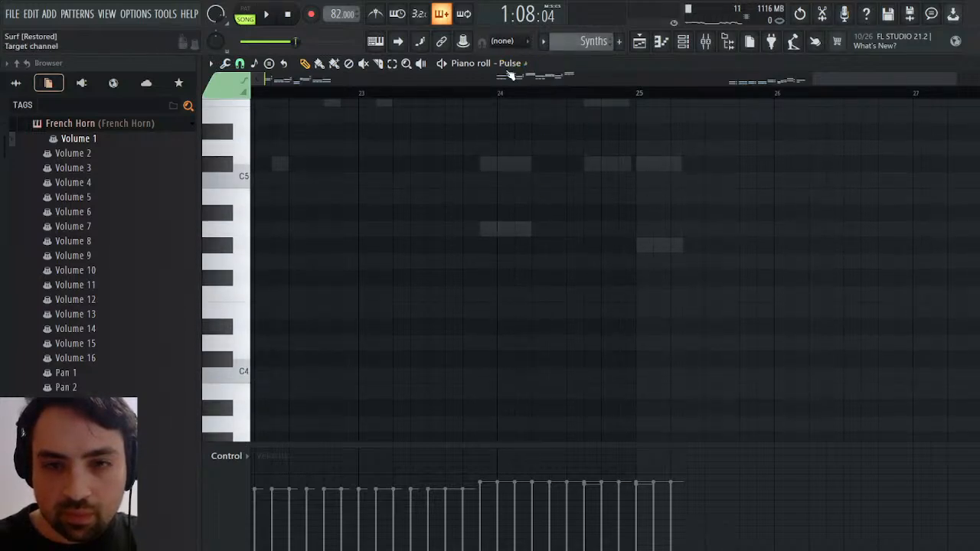
pyautogui.click(537, 310)
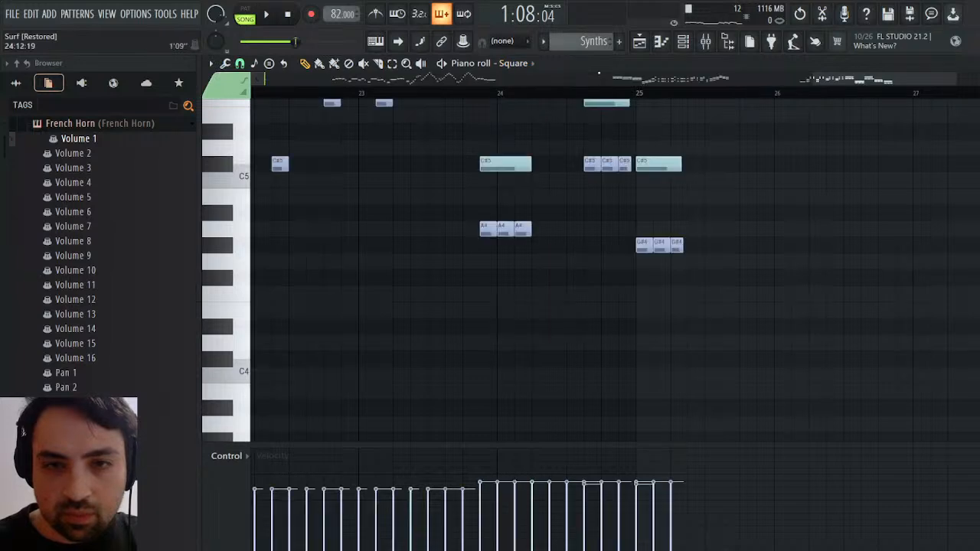
# Return to the playlist and replay the bar 25 transition from about bar 24
pyautogui.click(643, 44)
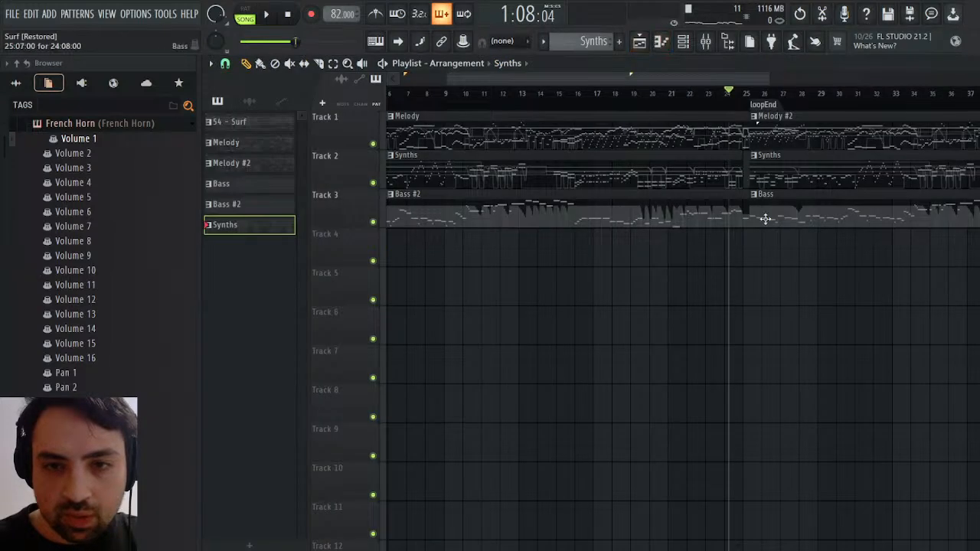
pyautogui.press('space')
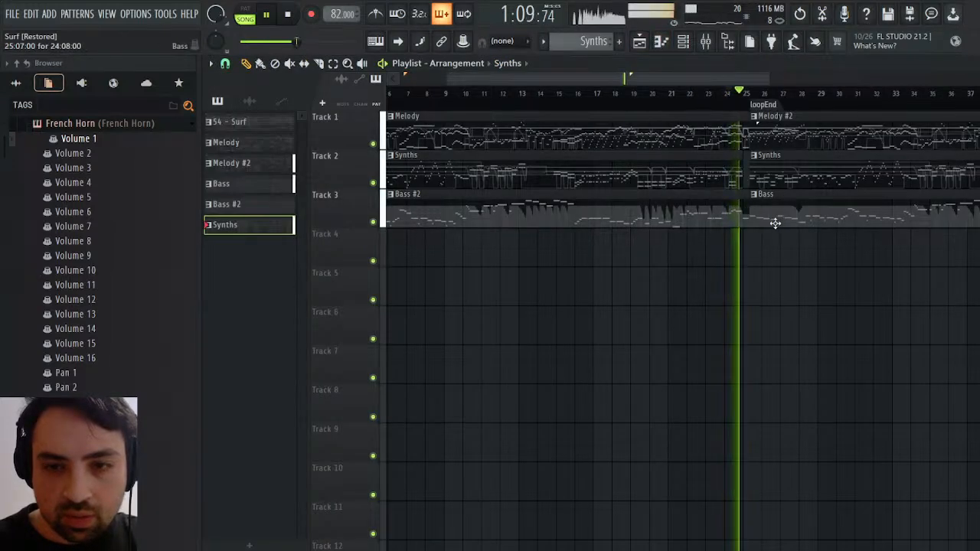
pyautogui.press('space')
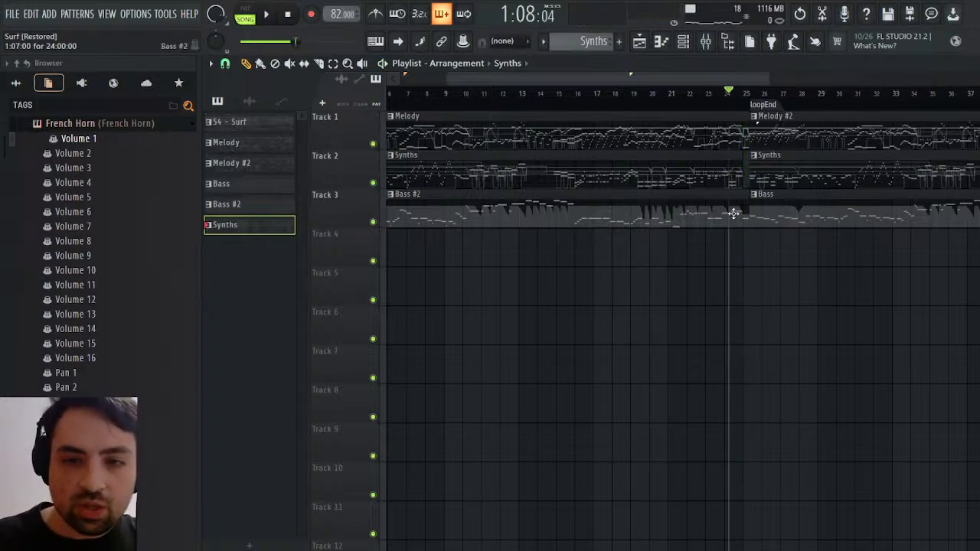
pyautogui.click(729, 132)
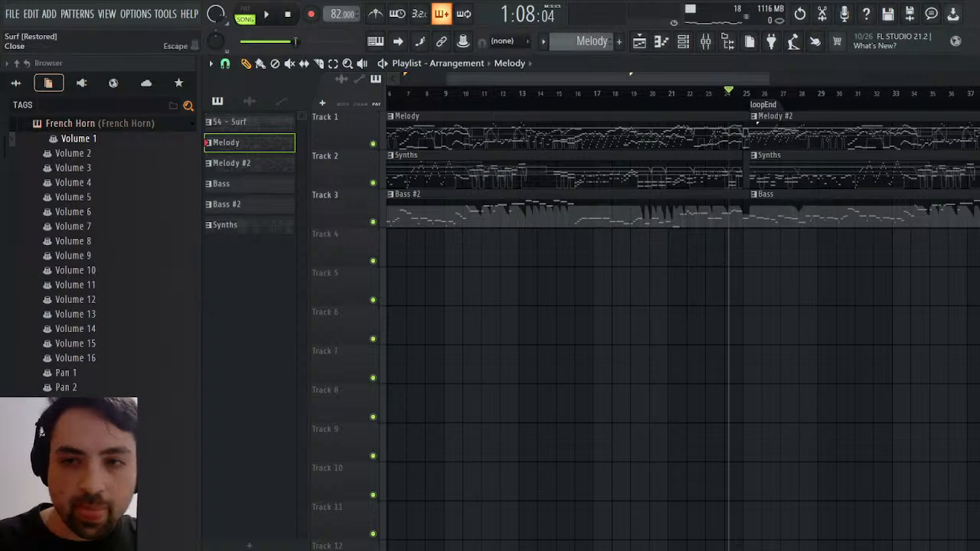
pyautogui.press('F7')
pyautogui.press('F6')
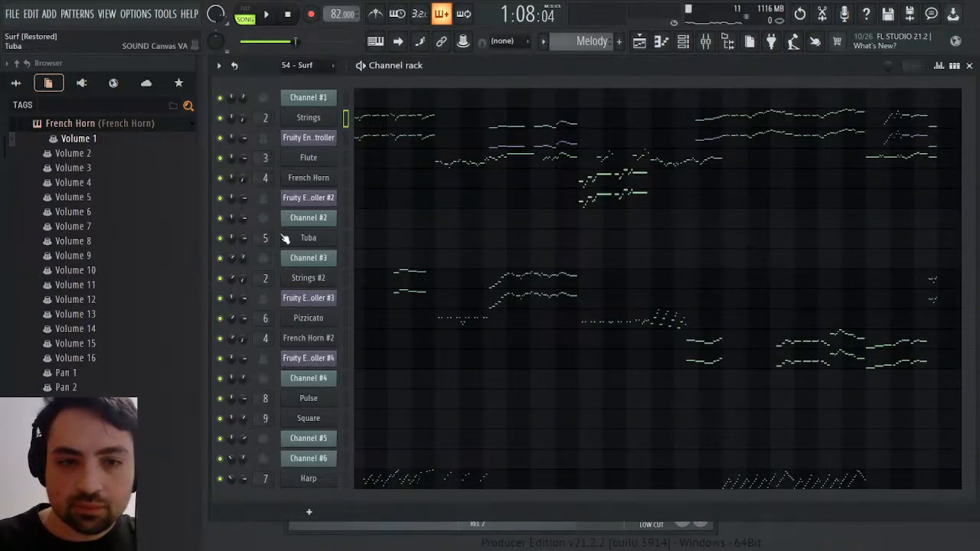
pyautogui.click(267, 277)
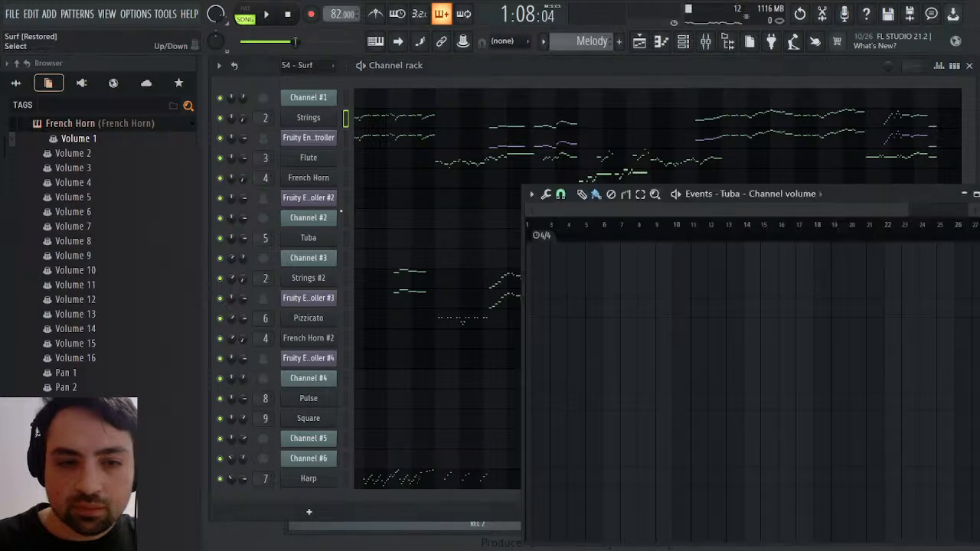
# Examine Channel #2's volume events in the 54 - Surf pattern around bars 25 and 26 during playback, then show the playlist
pyautogui.scroll(1, 573, 44)
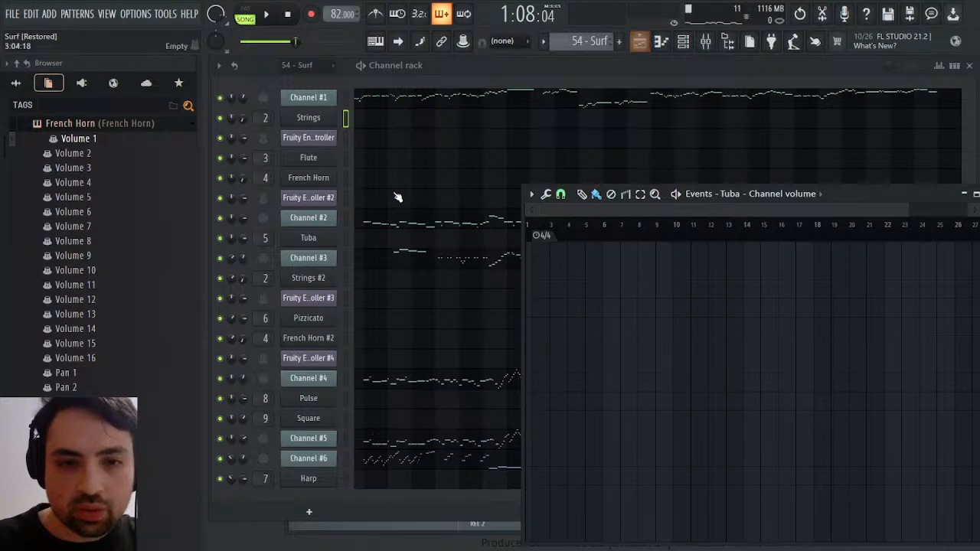
pyautogui.click(245, 223)
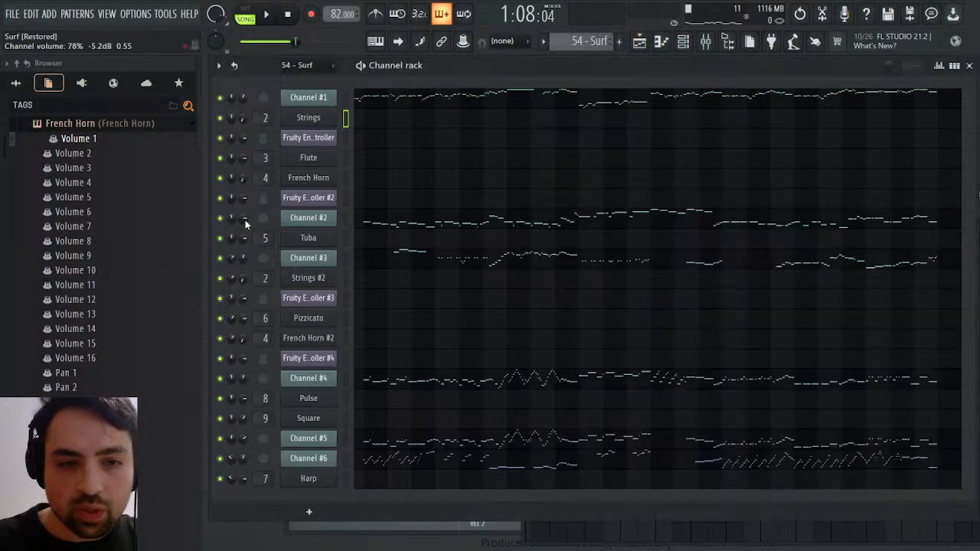
pyautogui.click(277, 248)
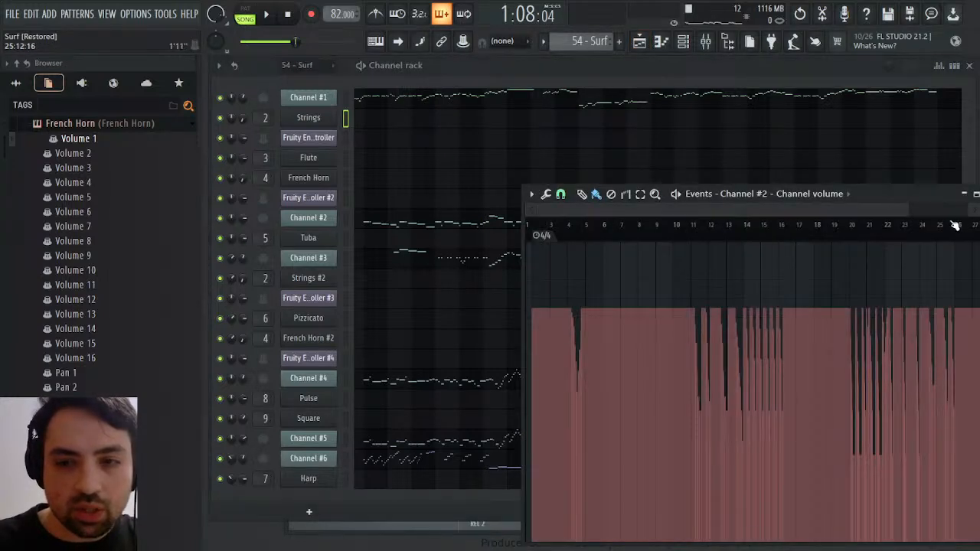
pyautogui.press('space')
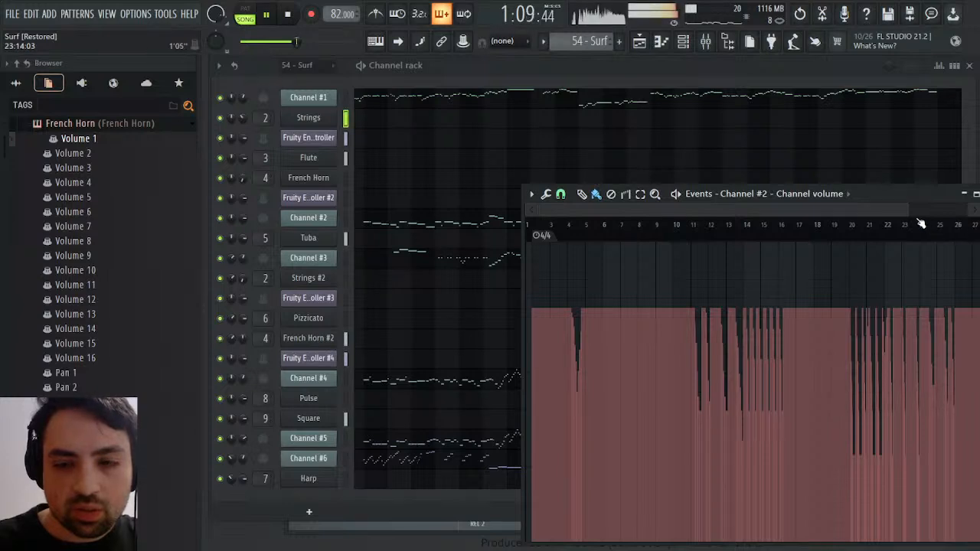
pyautogui.moveTo(540, 211); pyautogui.dragTo(866, 230)
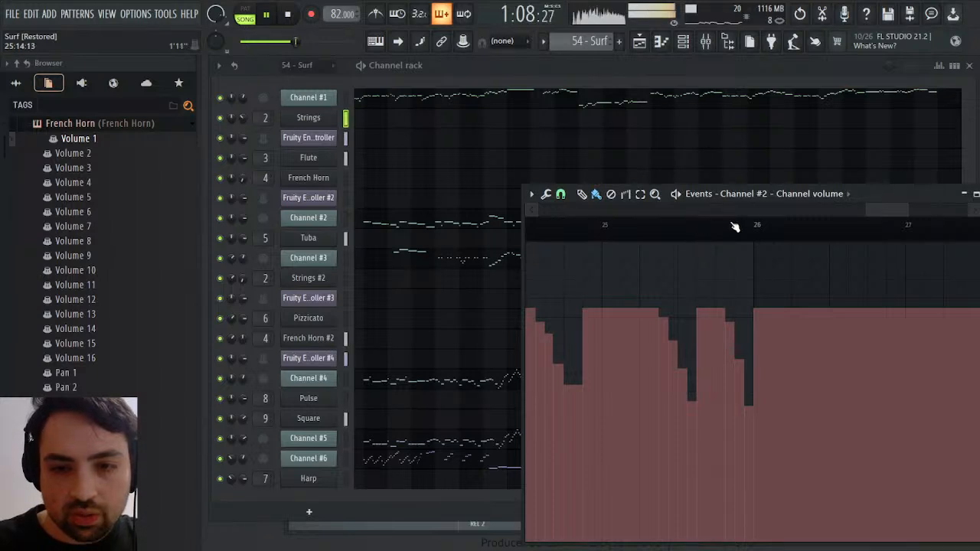
pyautogui.click(639, 42)
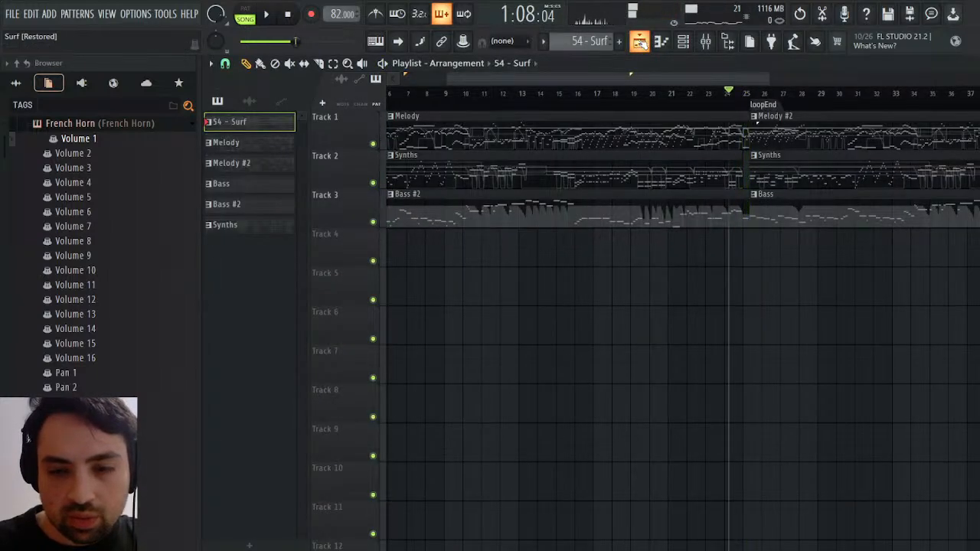
pyautogui.press('space')
pyautogui.click(640, 42)
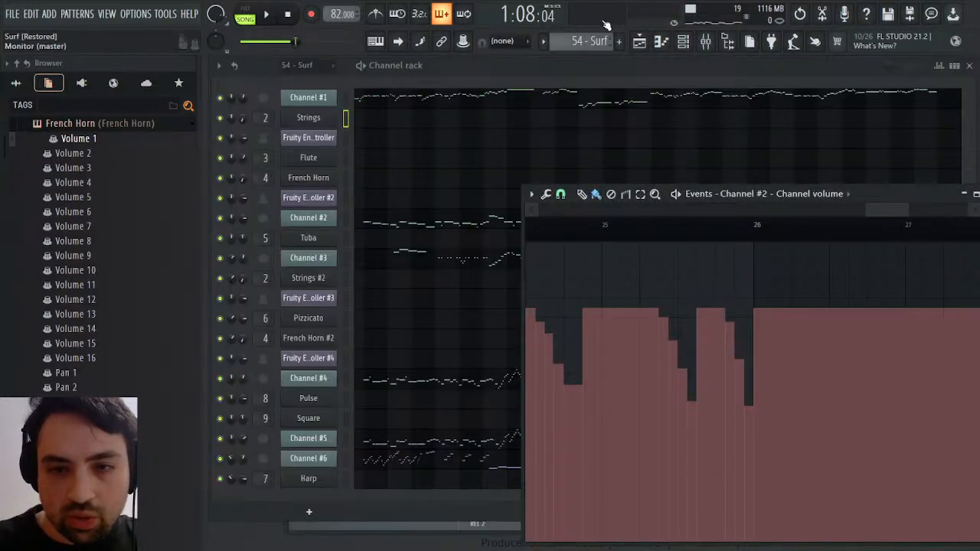
pyautogui.click(652, 80)
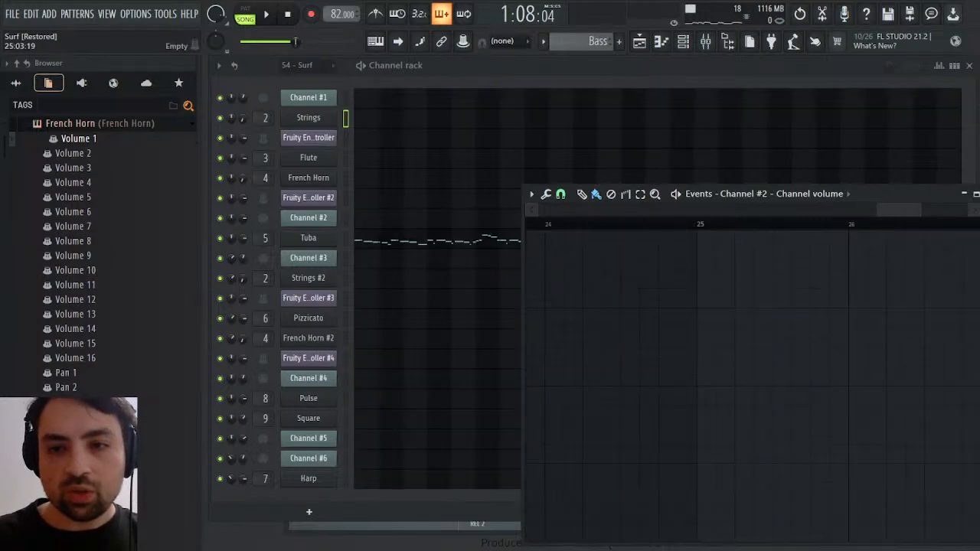
pyautogui.click(976, 194)
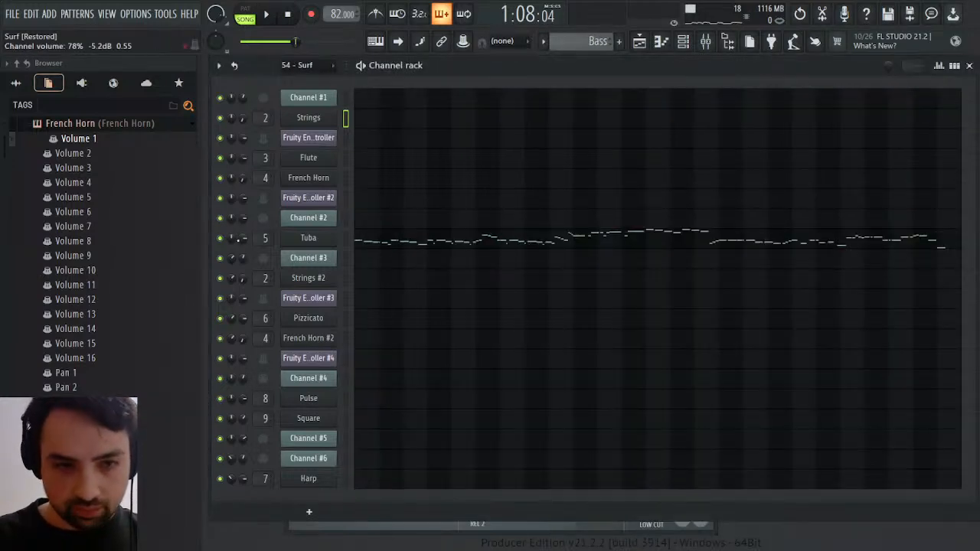
pyautogui.click(258, 264)
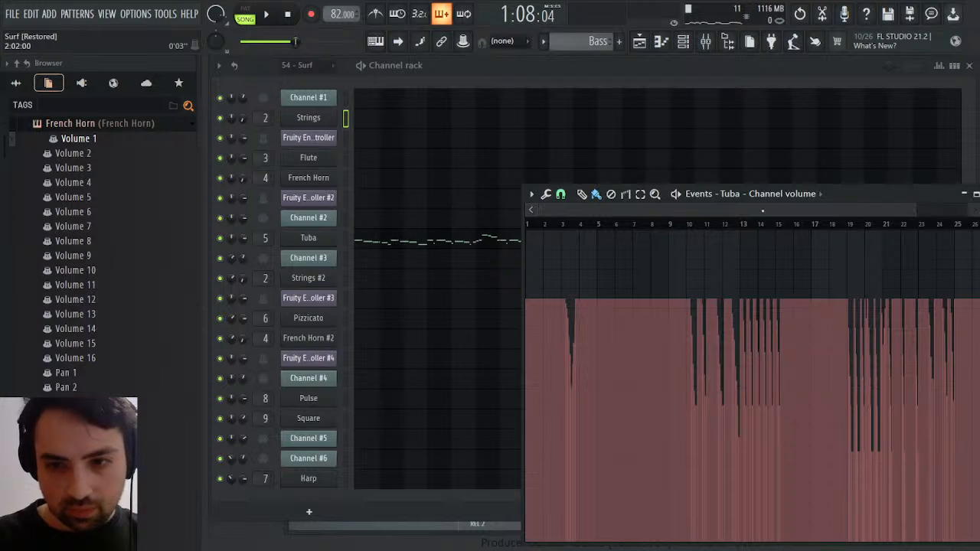
pyautogui.moveTo(540, 215); pyautogui.dragTo(857, 213)
pyautogui.click(768, 224)
pyautogui.press('space')
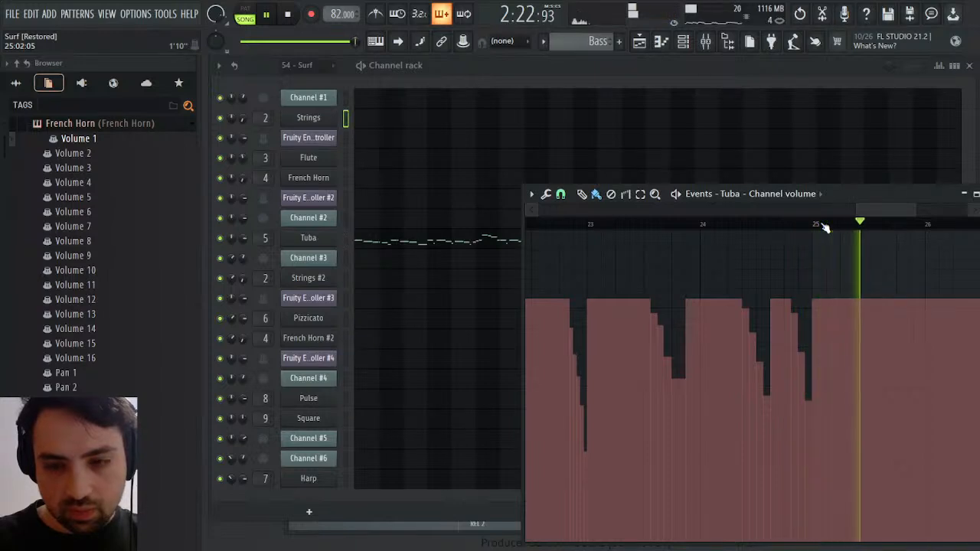
pyautogui.press('space')
pyautogui.press('space')
pyautogui.press('space')
pyautogui.scroll(-1, 586, 42)
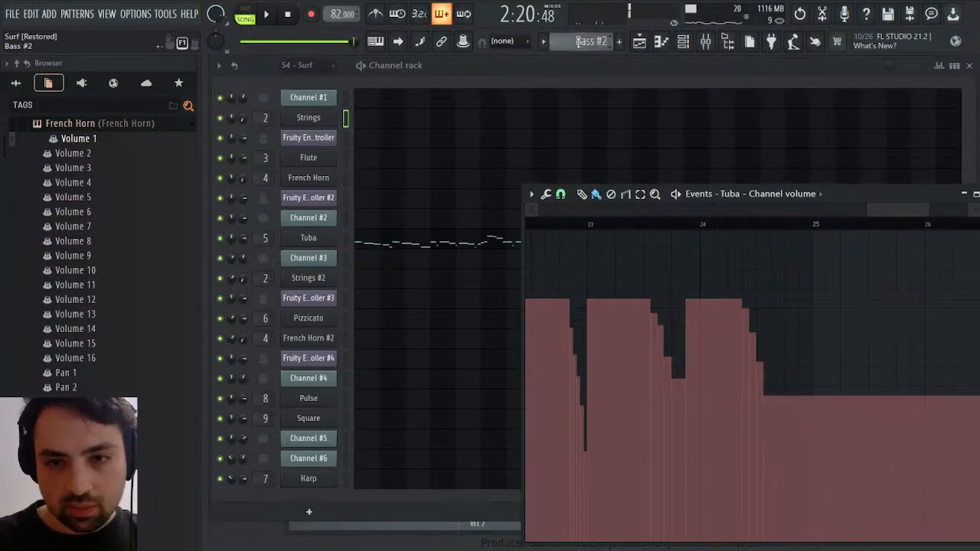
pyautogui.press('space')
pyautogui.press('space')
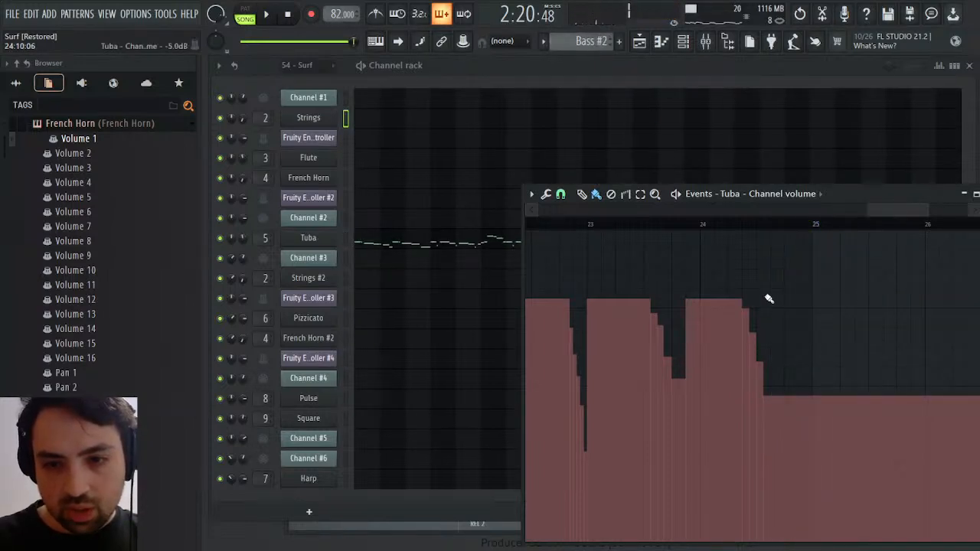
# Duplicate the Tuba's bar 24 volume fade in Bass #2 up to bar 25 and raise the copy's start to the full earlier level
pyautogui.moveTo(772, 227); pyautogui.dragTo(722, 225)
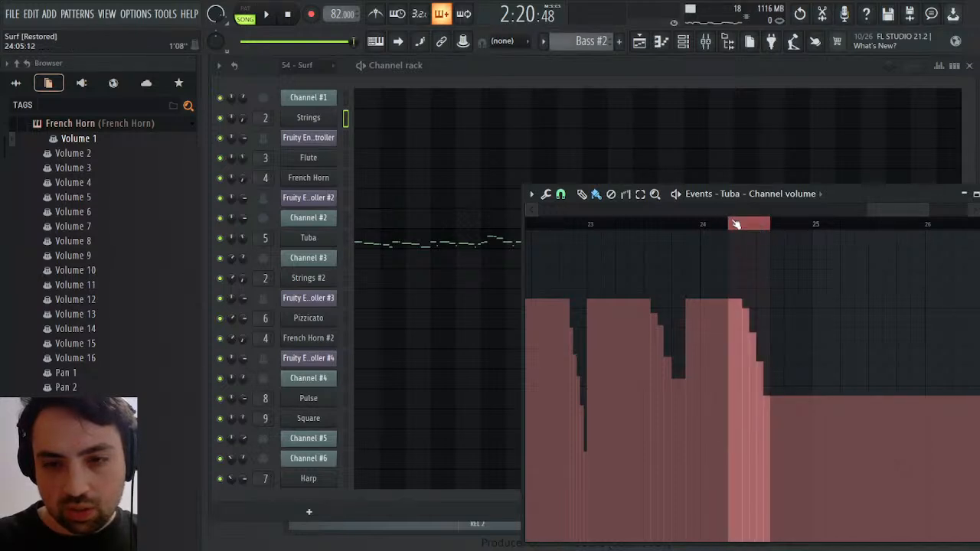
pyautogui.press('space')
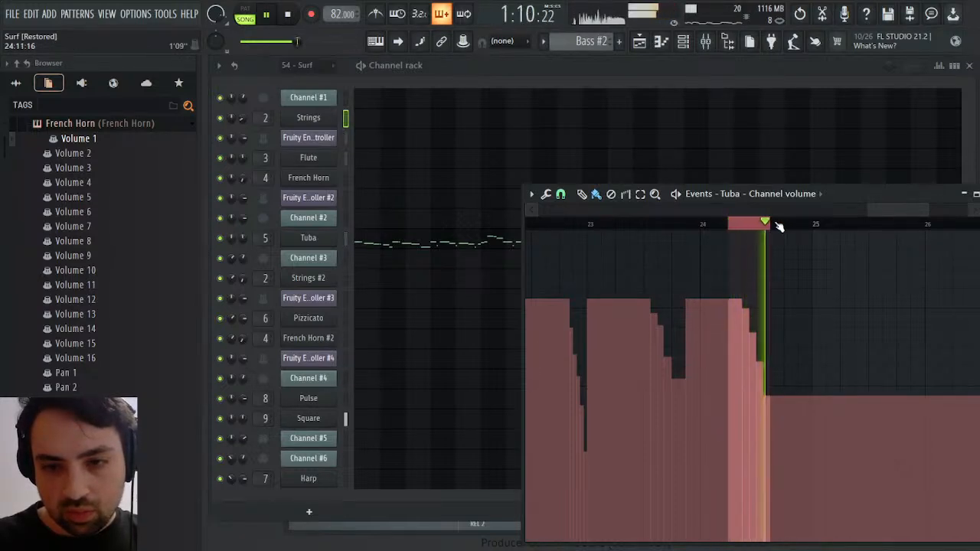
pyautogui.press('space')
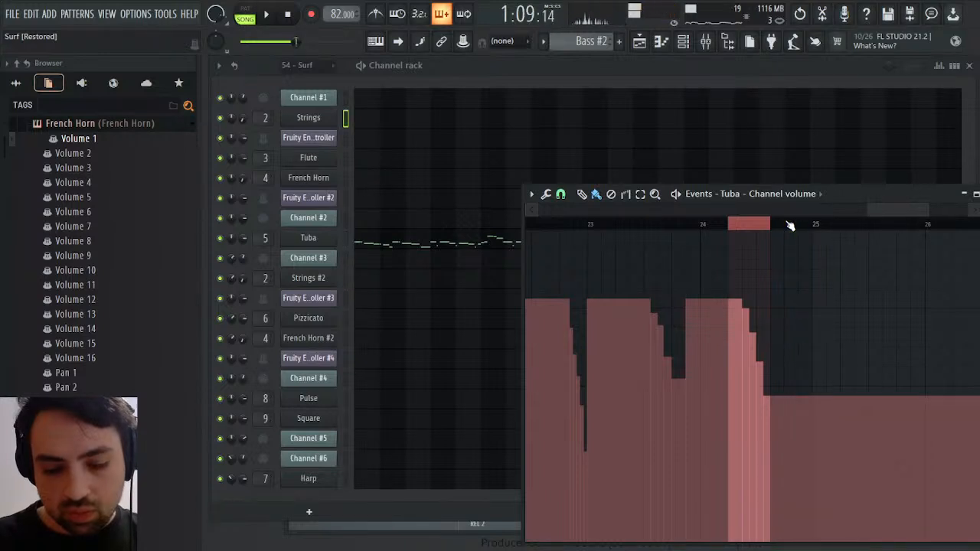
pyautogui.hotkey('ctrl', 'b')
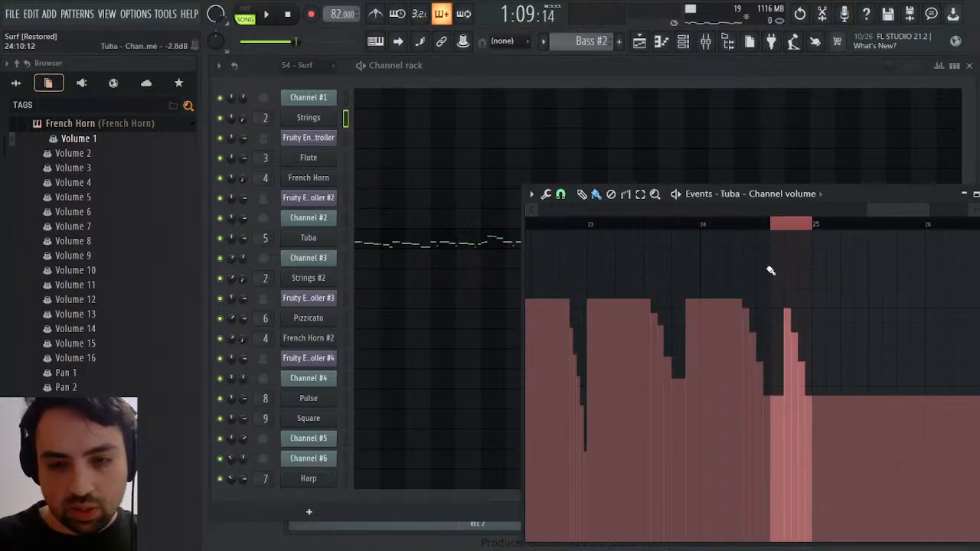
pyautogui.click(773, 300)
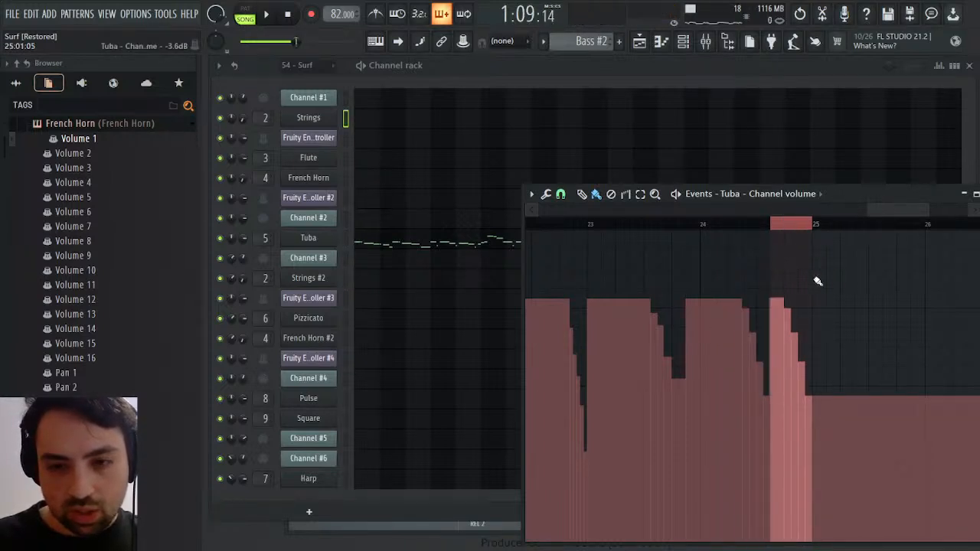
# Replay the bar 25 transition and make the first Synths clip on Track 2 unique in the playlist
pyautogui.press('space')
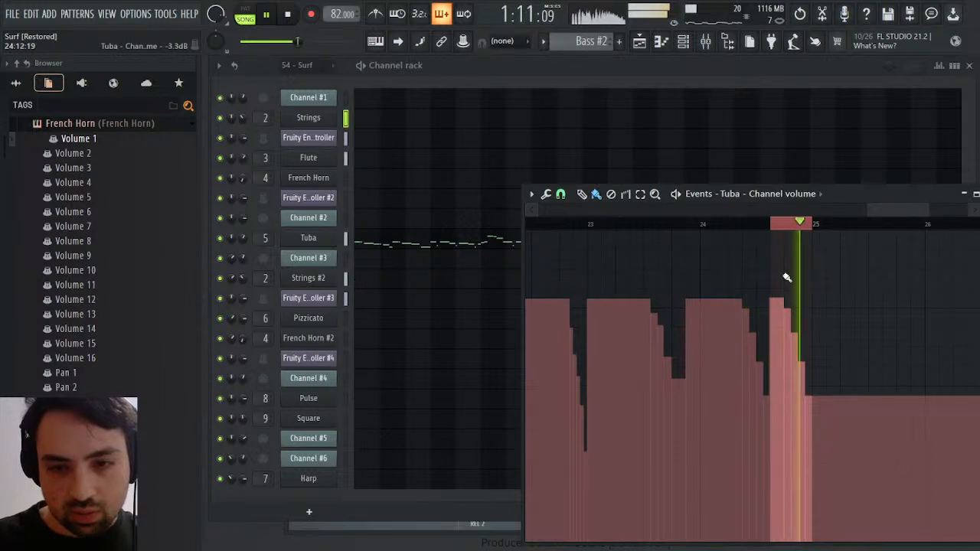
pyautogui.keyDown('ctrl'); pyautogui.click(795, 231); pyautogui.keyUp('ctrl')
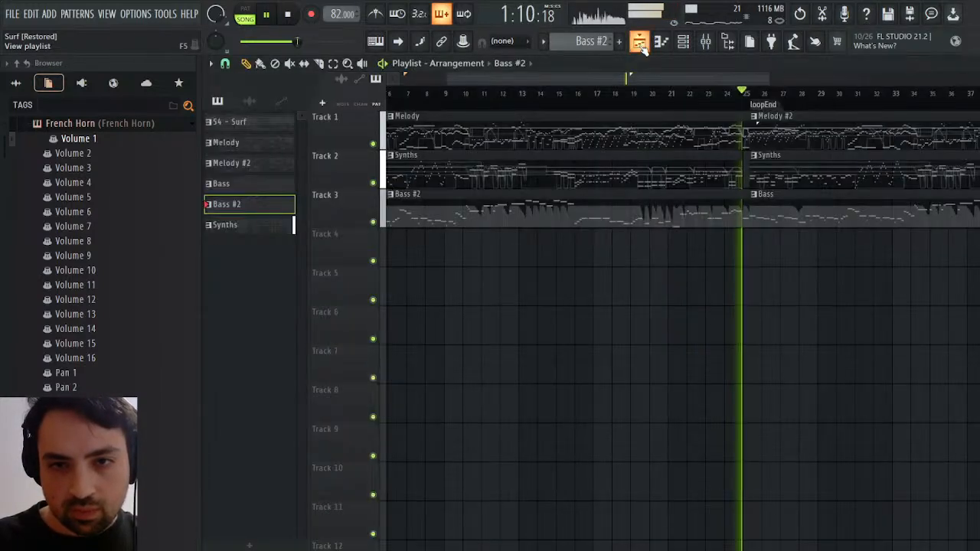
pyautogui.click(643, 42)
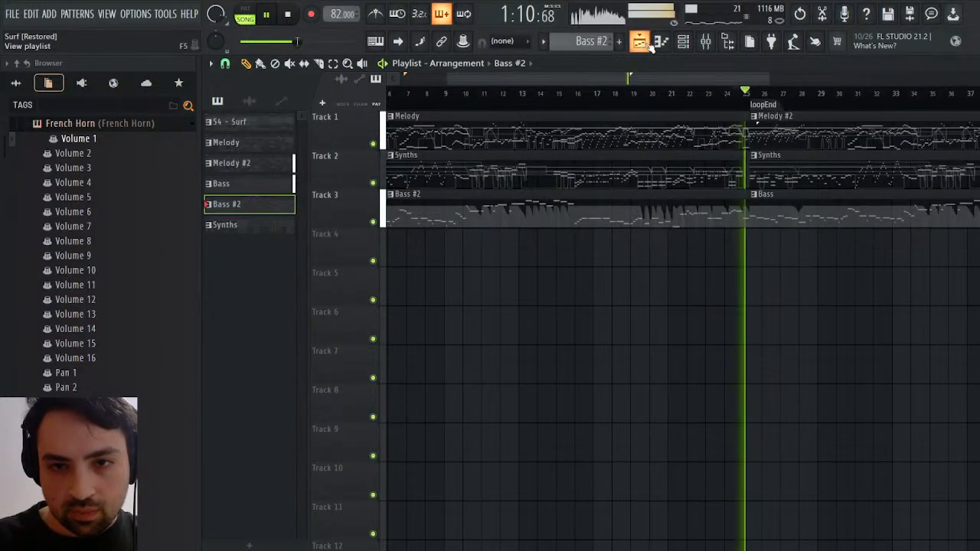
pyautogui.press('space')
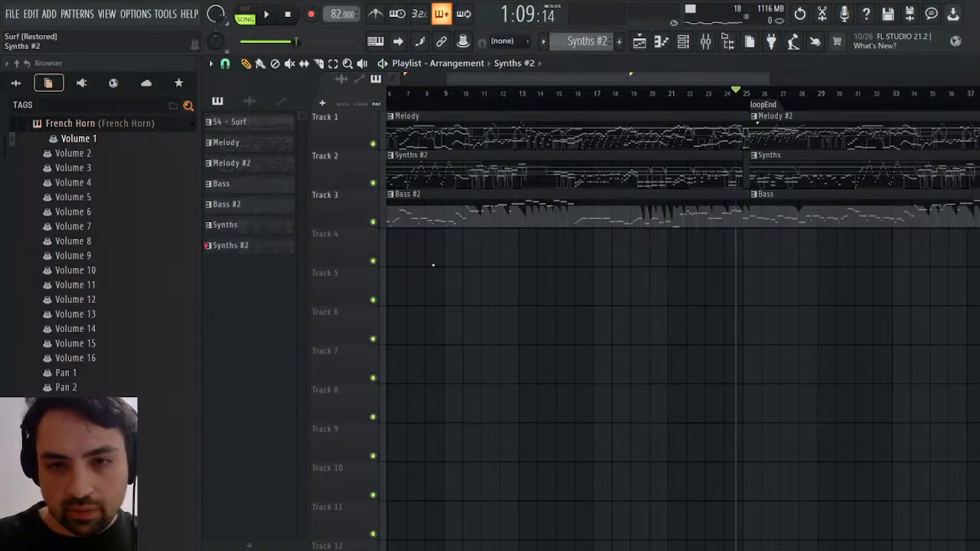
pyautogui.press('space')
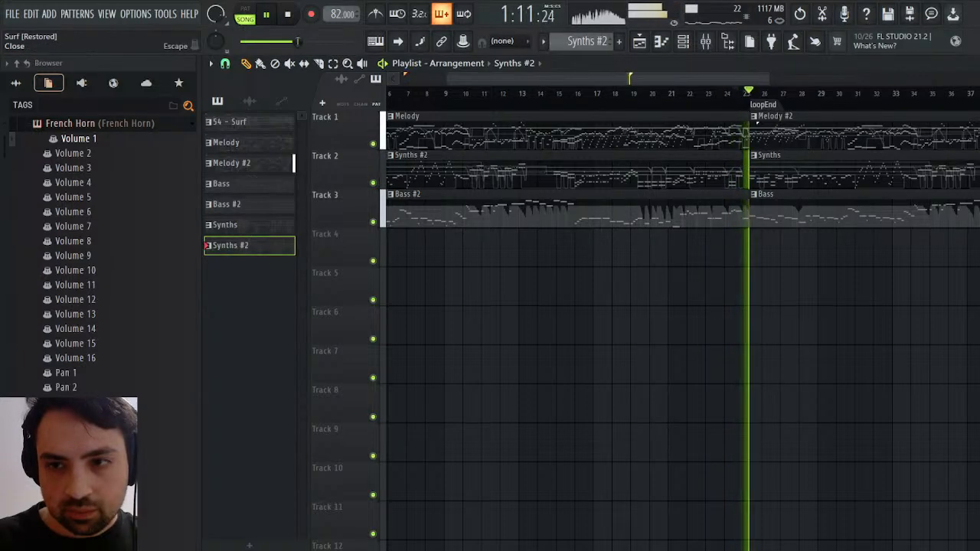
# Duplicate the Square's closing G#5 and C#6 notes directly after themselves, before bar 25 in the Synths #2 pattern
pyautogui.press('F6')
pyautogui.click(921, 425)
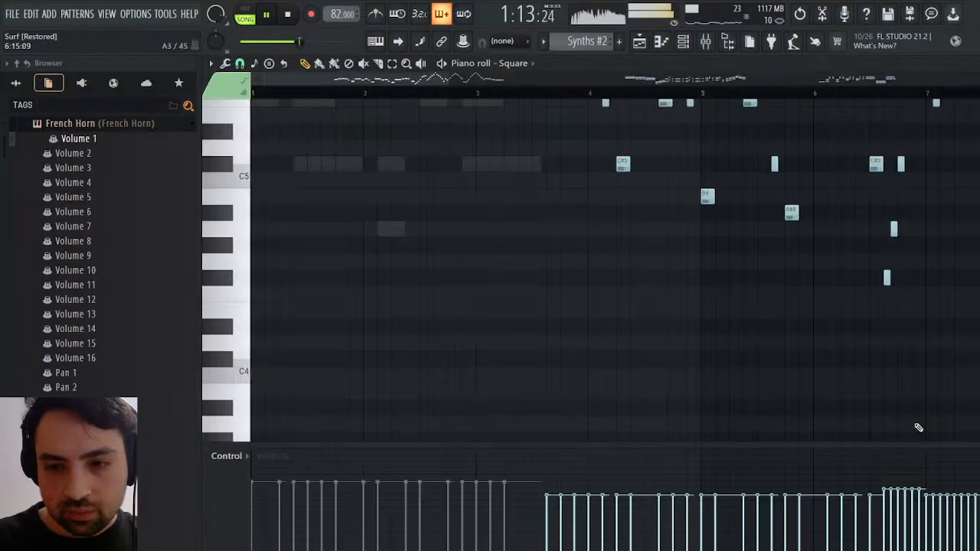
pyautogui.moveTo(811, 91); pyautogui.dragTo(822, 91)
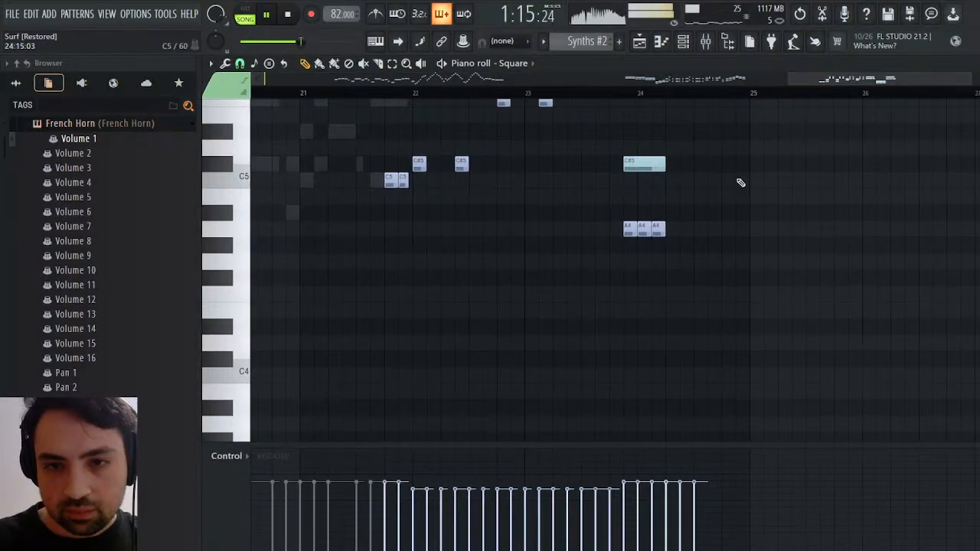
pyautogui.scroll(5, 737, 187)
pyautogui.press('space')
pyautogui.scroll(-1, 717, 233)
pyautogui.keyDown('ctrl'); pyautogui.moveTo(709, 271); pyautogui.dragTo(667, 141); pyautogui.keyUp('ctrl')
pyautogui.hotkey('ctrl', 'b')
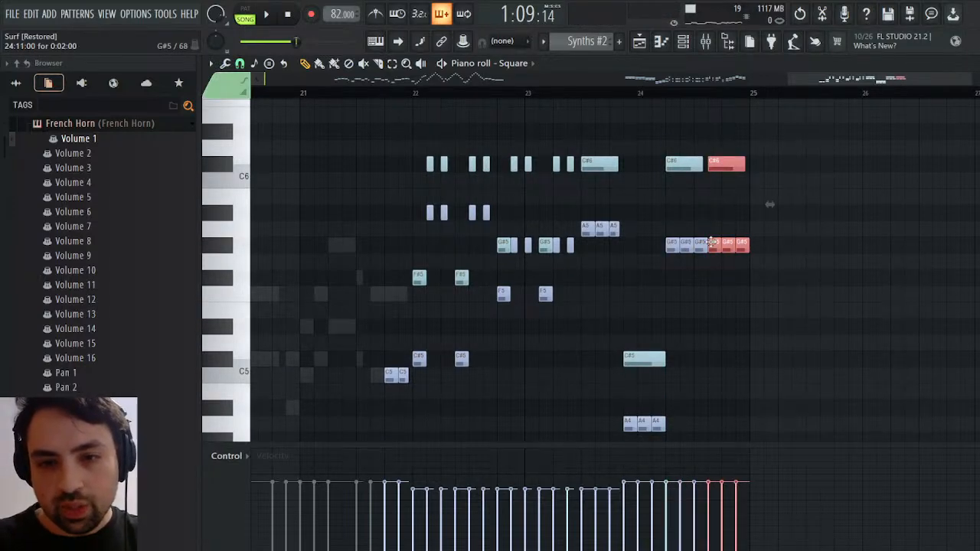
# Lower the duplicated Square notes to C#5 with F5 as the upper note, and play the result
pyautogui.moveTo(715, 242); pyautogui.dragTo(719, 353)
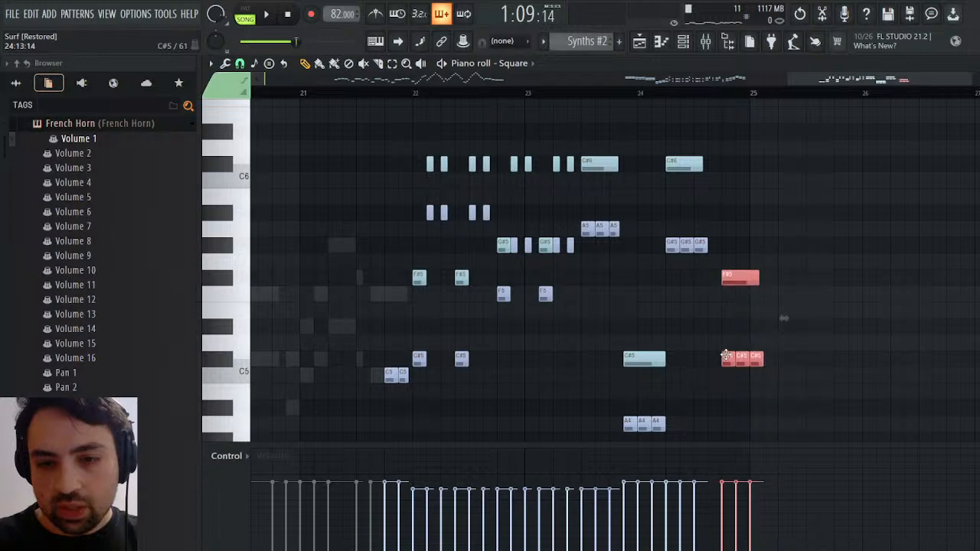
pyautogui.click(725, 303)
pyautogui.moveTo(726, 283); pyautogui.dragTo(726, 302)
pyautogui.press('space')
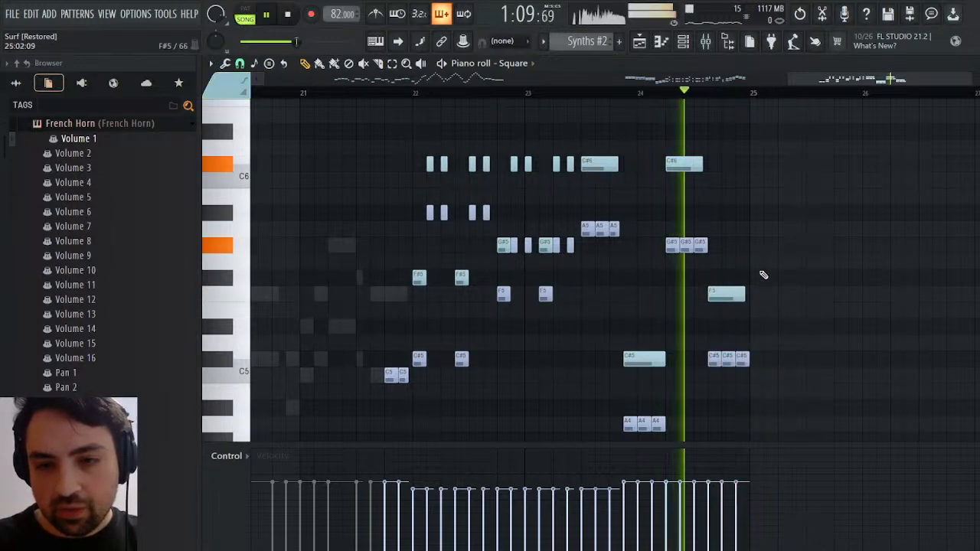
pyautogui.press('space')
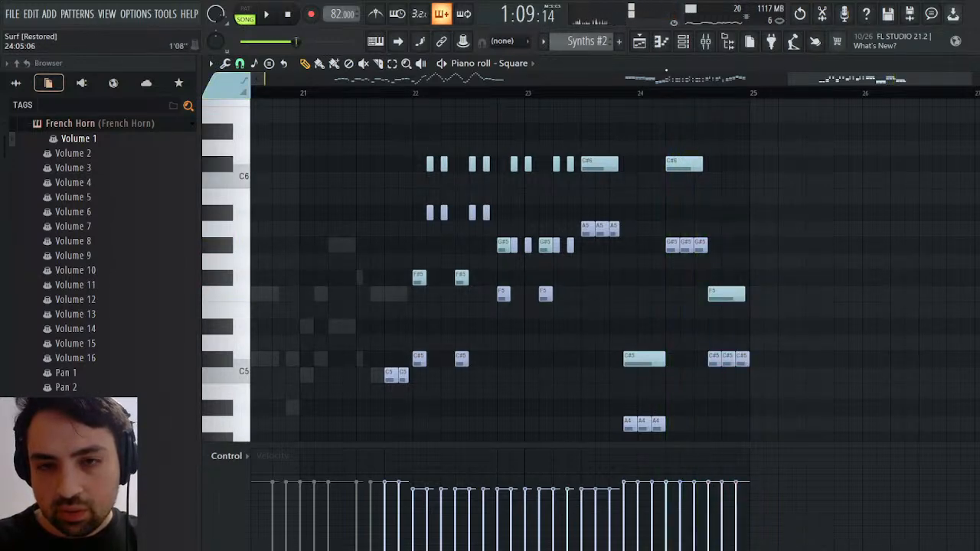
# Replay the bar 25 transition from the playlist and show the Synths #2 pattern in the channel rack
pyautogui.click(640, 41)
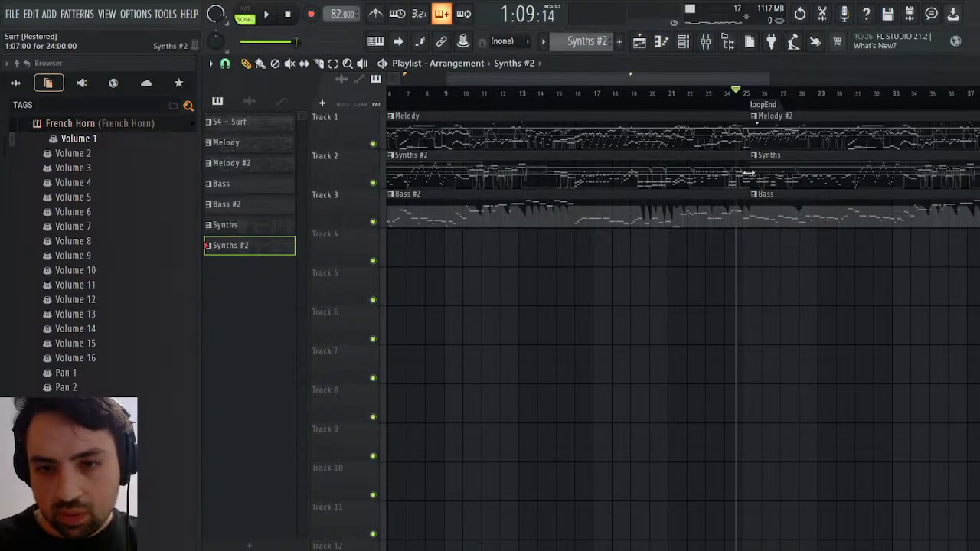
pyautogui.press('space')
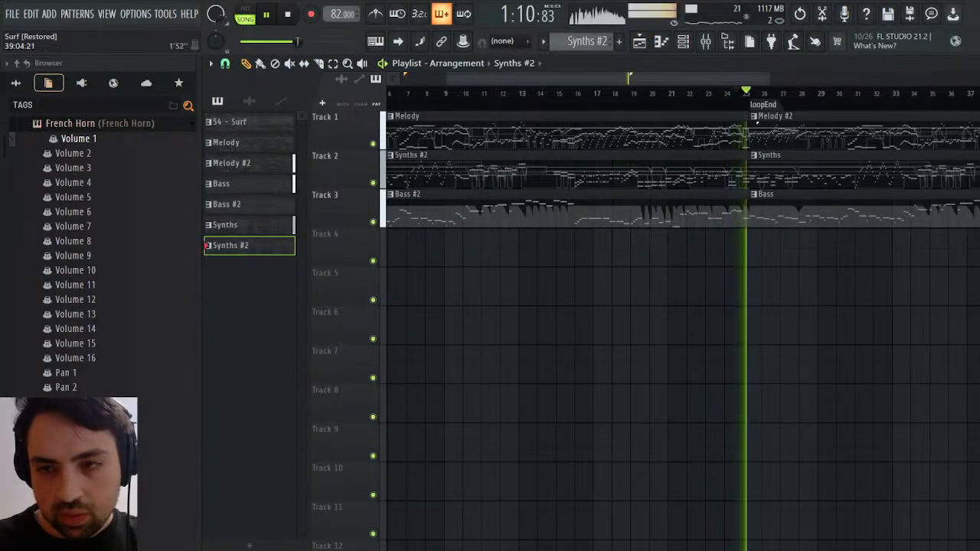
pyautogui.press('space')
pyautogui.doubleClick(733, 184)
pyautogui.press('F6')
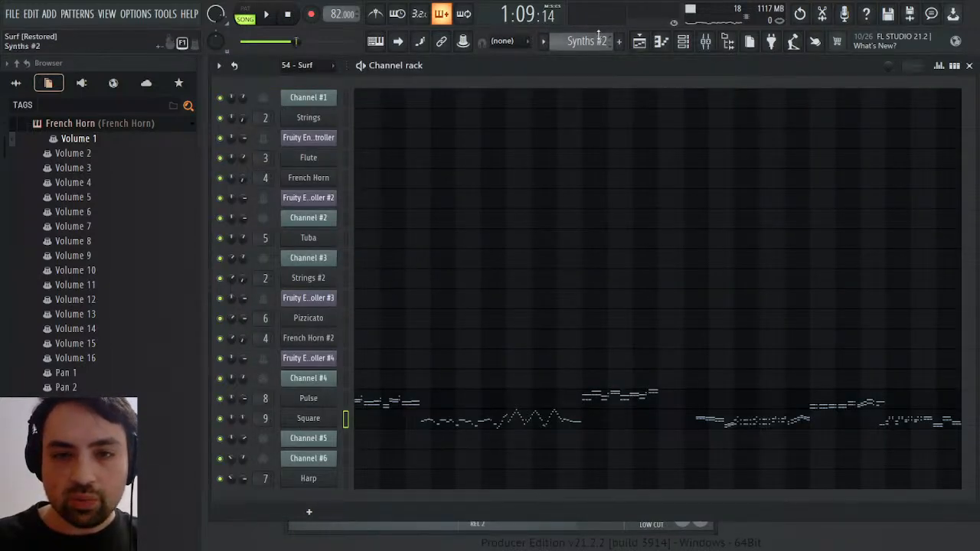
# View Channel #5's channel volume events in the 54 - Surf pattern, and close the event editor
pyautogui.scroll(2, 597, 38)
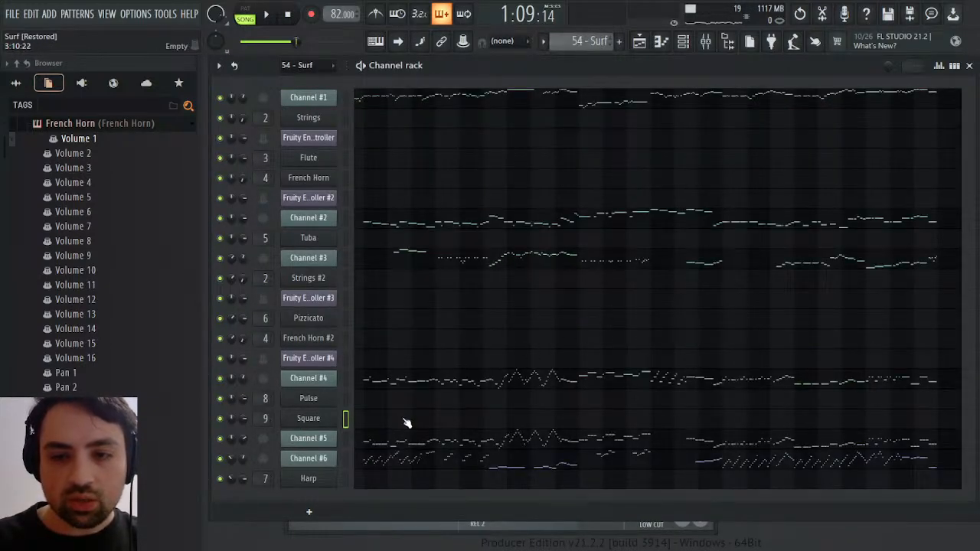
pyautogui.click(250, 376)
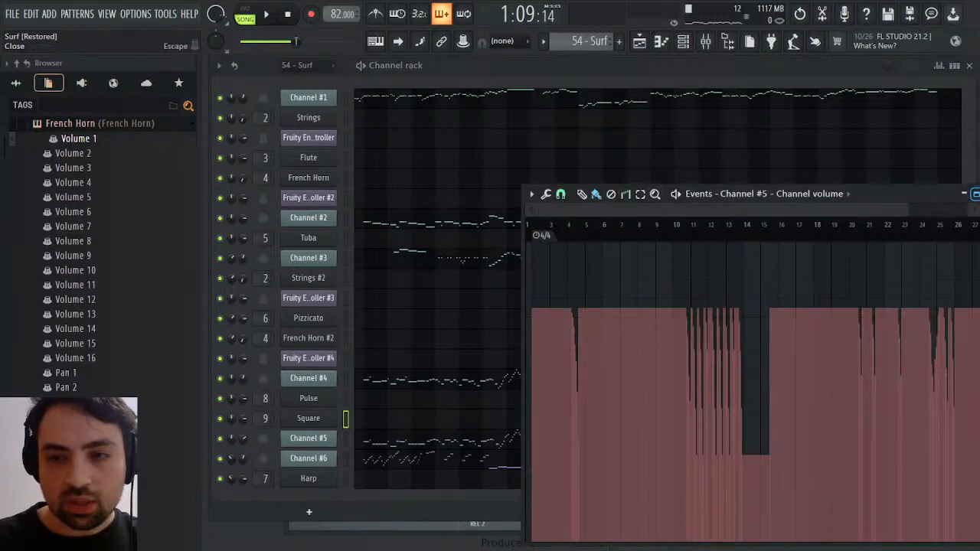
pyautogui.click(979, 193)
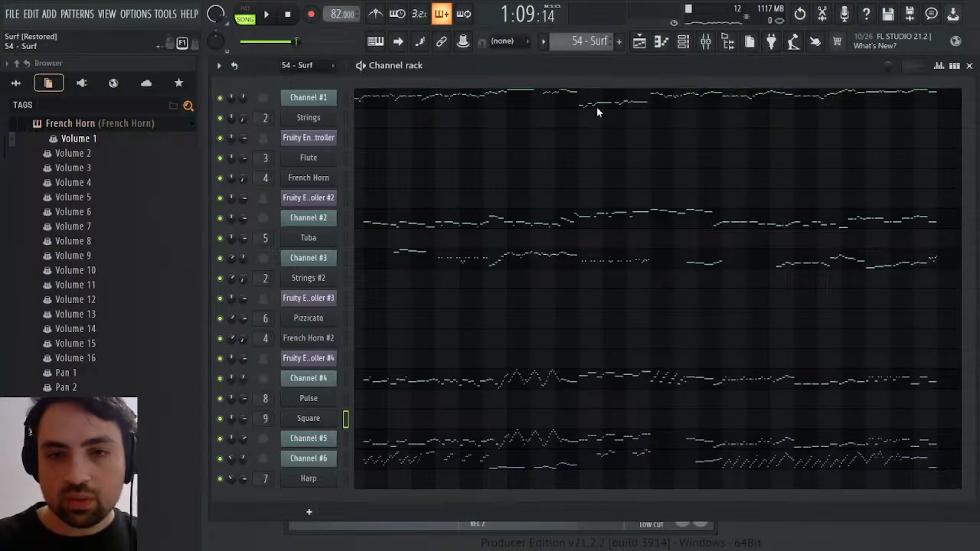
# In the Synths #2 pattern's Square channel volume events, duplicate the closing fade-out so it ends at bar 25, and raise the low stretch before it
pyautogui.click(604, 119)
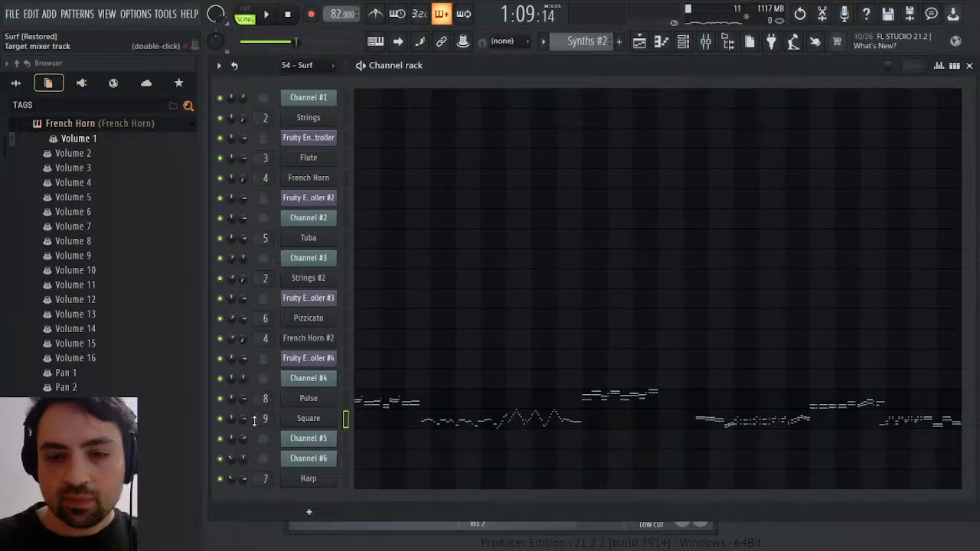
pyautogui.click(293, 375)
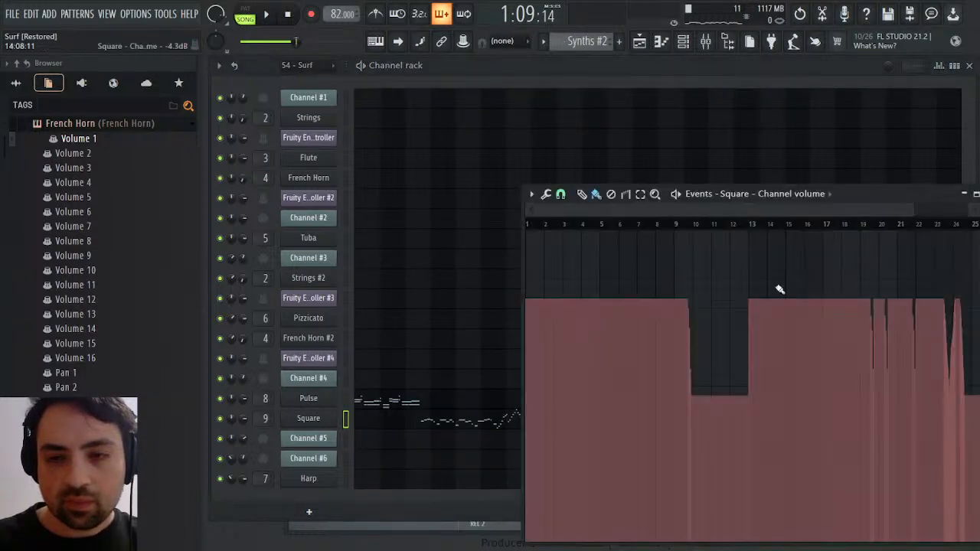
pyautogui.press('space')
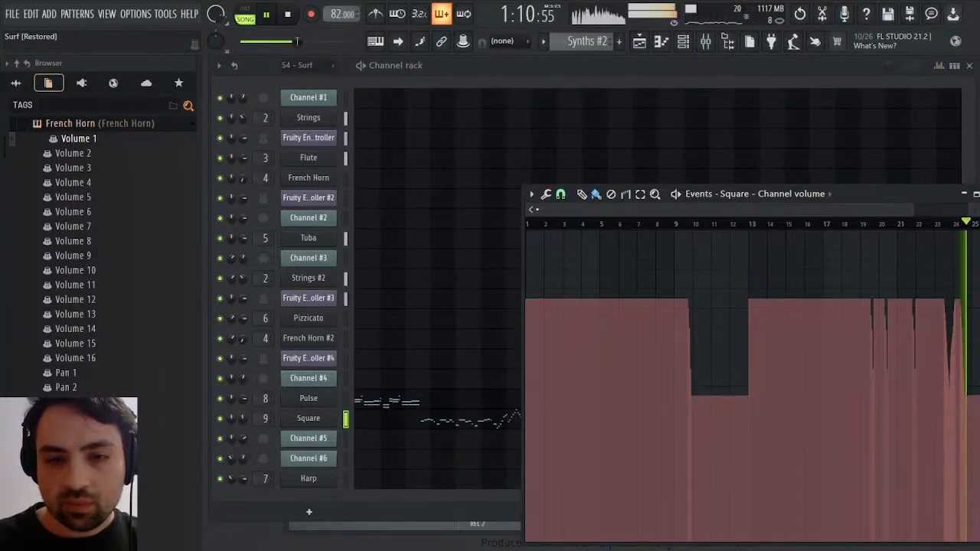
pyautogui.moveTo(543, 209); pyautogui.dragTo(866, 220)
pyautogui.press('space')
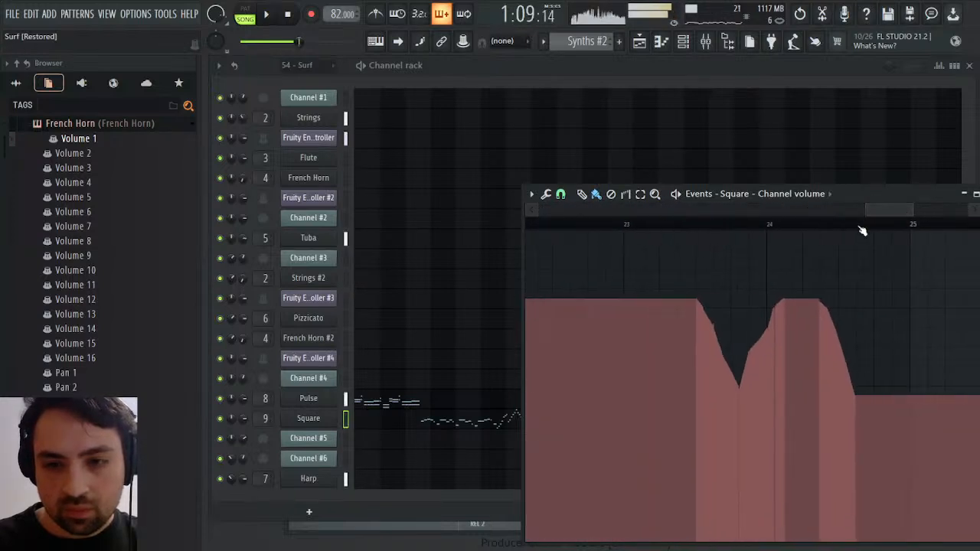
pyautogui.moveTo(805, 228); pyautogui.dragTo(855, 231)
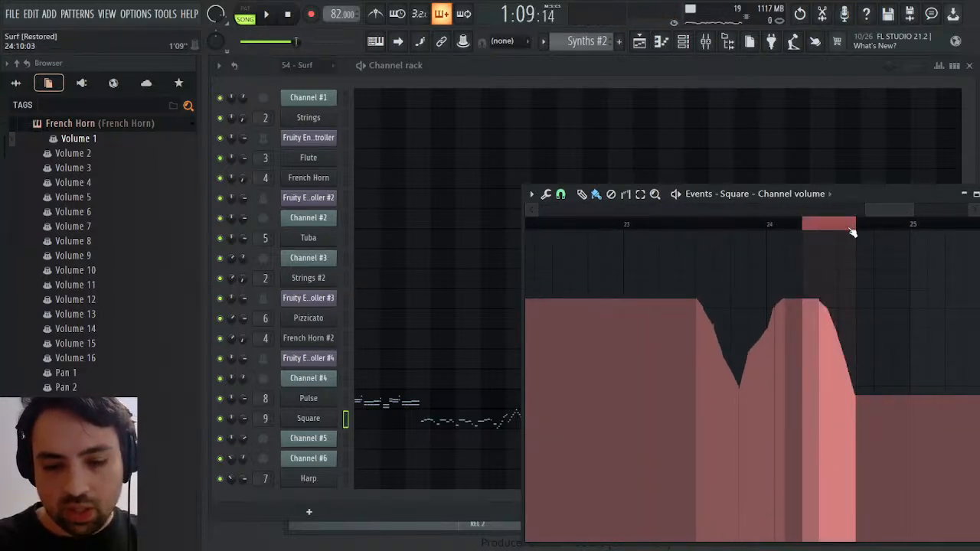
pyautogui.hotkey('ctrl', 'b')
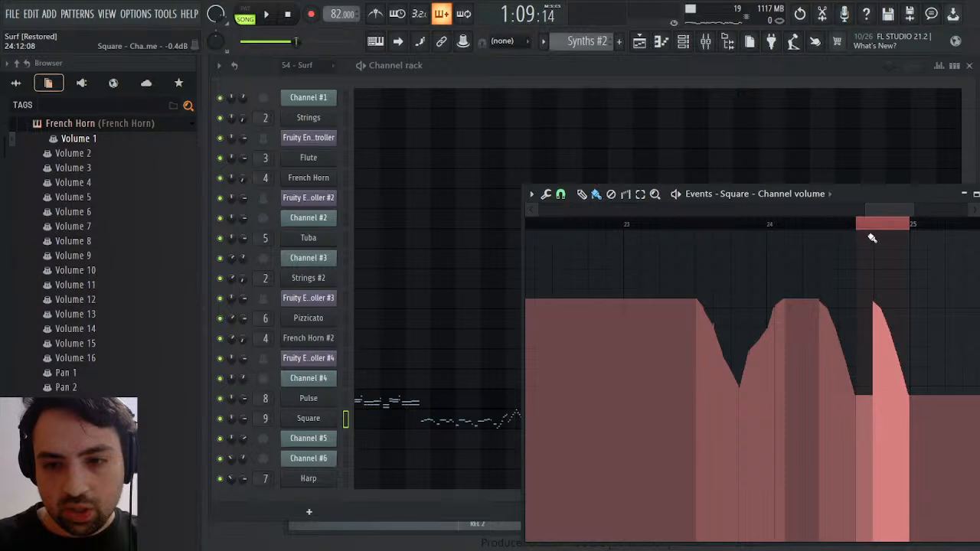
pyautogui.click(859, 299)
pyautogui.press('space')
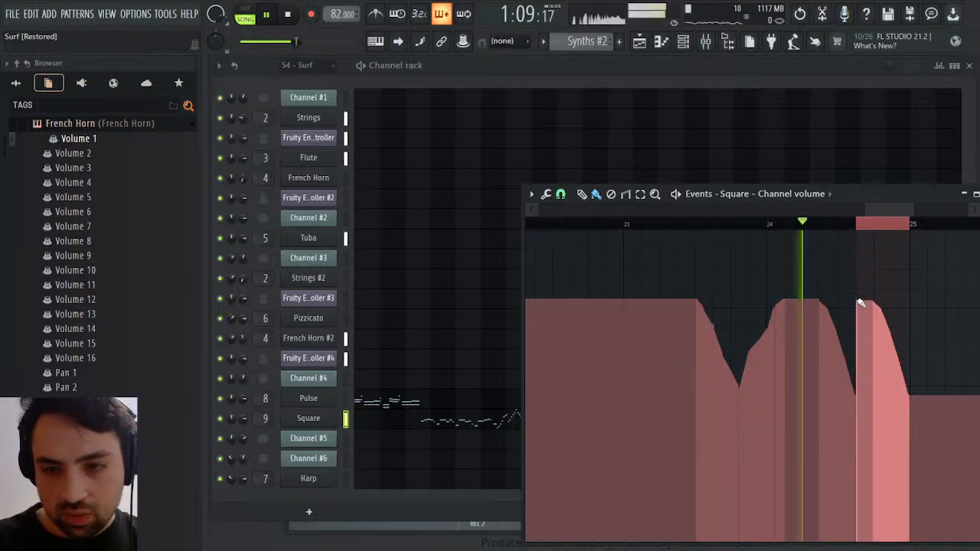
# Play through the bar 25 transition, close the Square volume events, and replay the transition from the playlist
pyautogui.moveTo(878, 216); pyautogui.dragTo(978, 215)
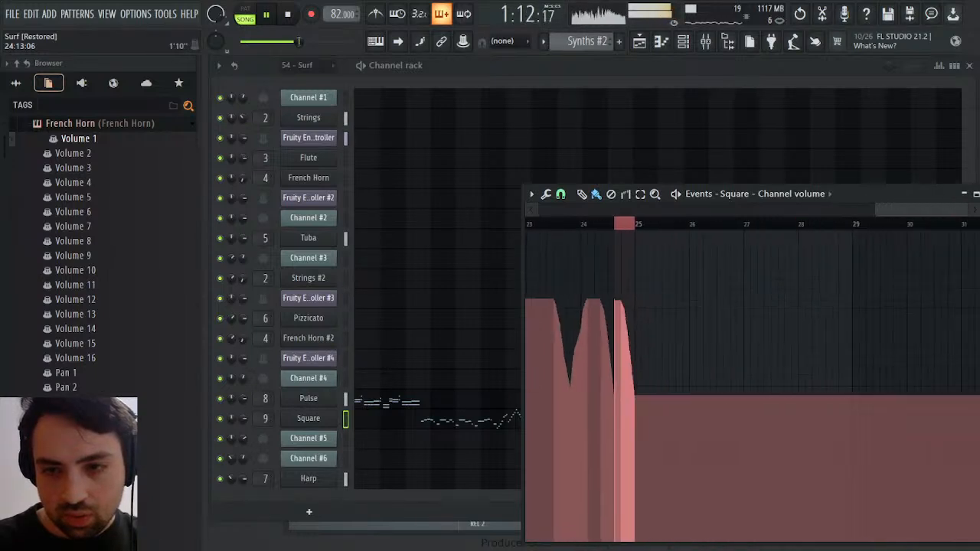
pyautogui.click(608, 224)
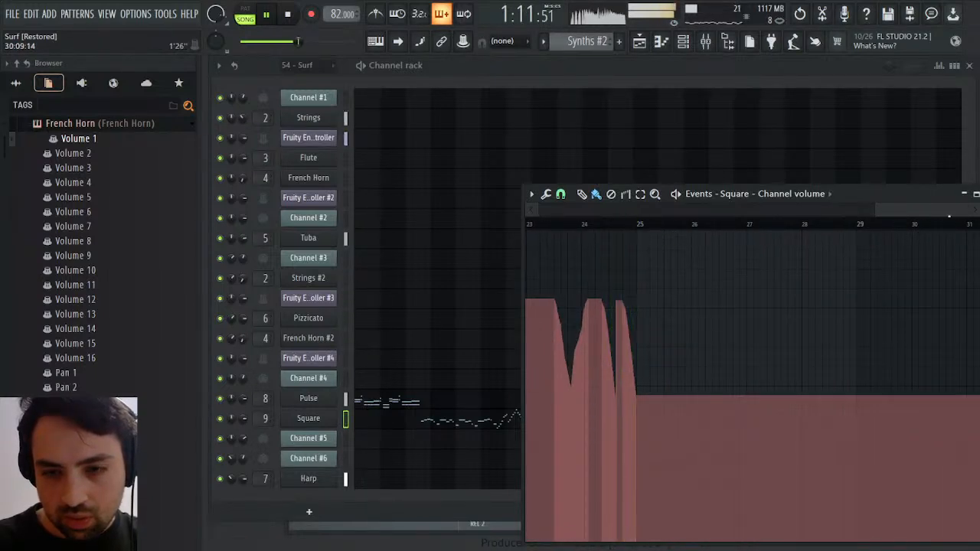
pyautogui.click(979, 194)
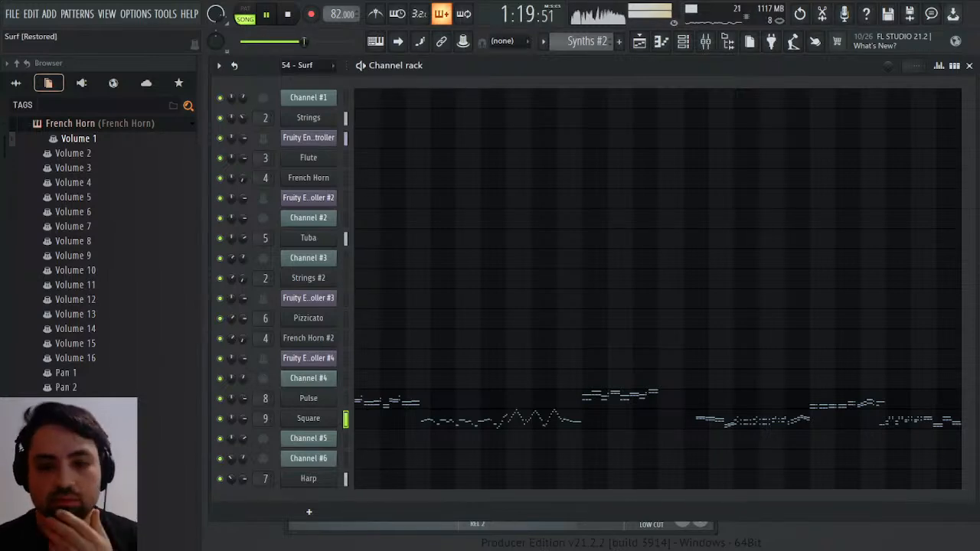
pyautogui.click(640, 42)
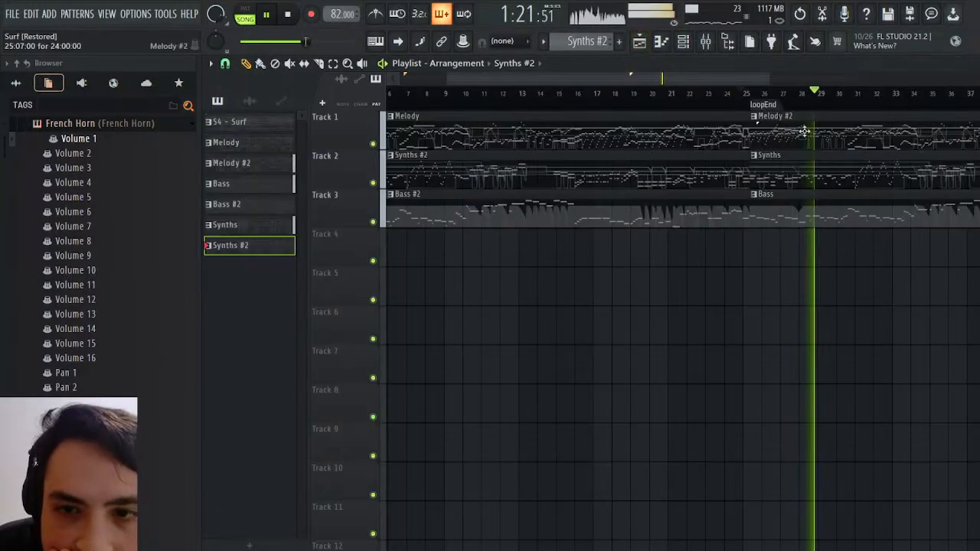
pyautogui.click(742, 95)
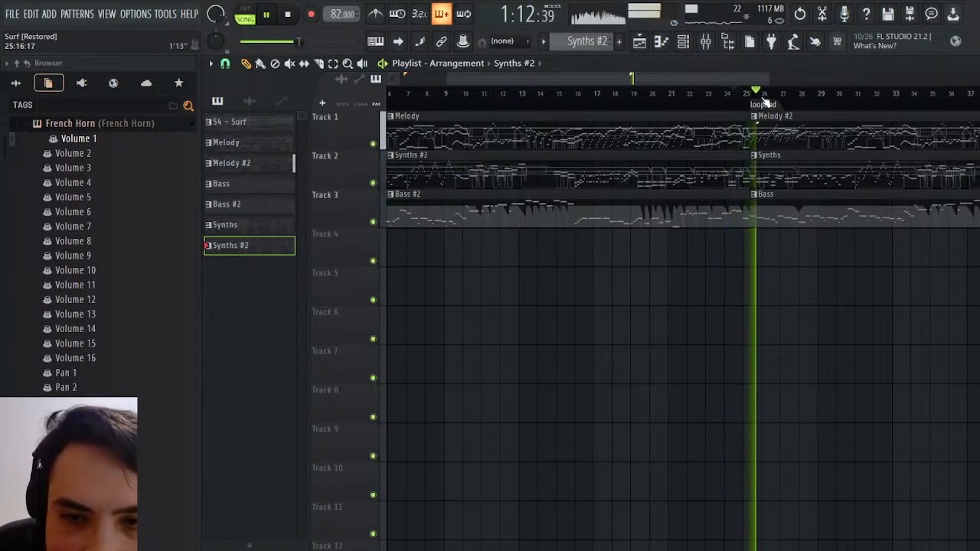
# At the end of the arrangement, extend the Melody #2 clip to 24:10:00 and trim the Synths clip to 24:00:00, with the Bass clip ending level with it
pyautogui.hscroll(8, 860, 131)
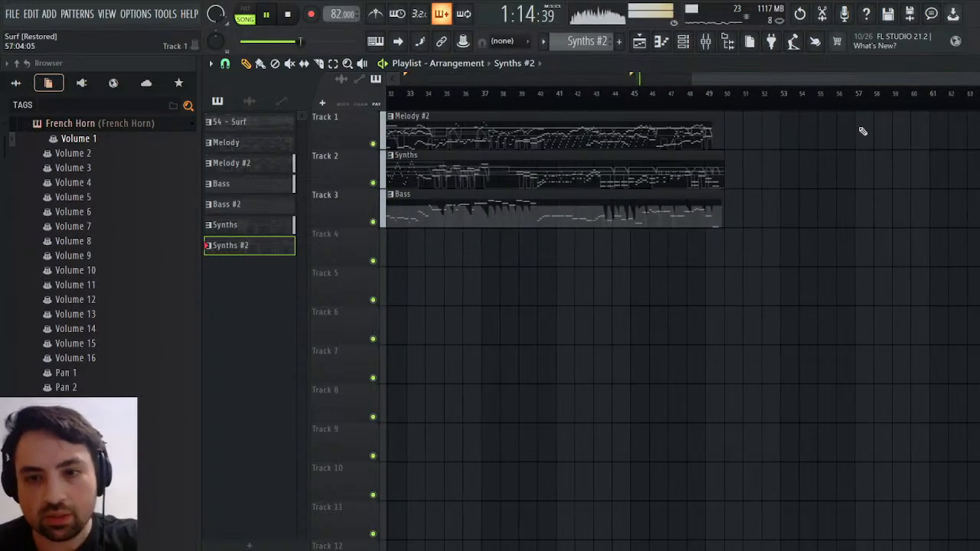
pyautogui.click(705, 105)
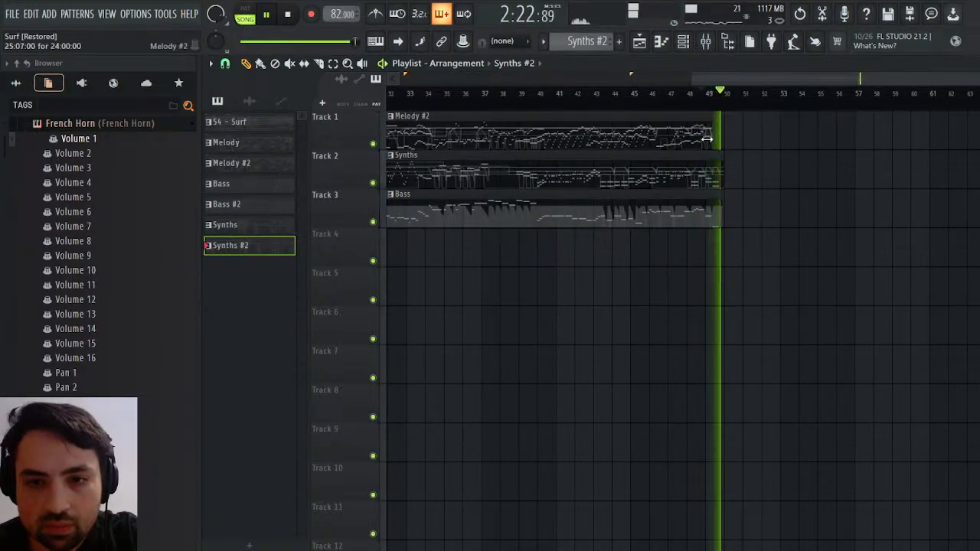
pyautogui.click(717, 140)
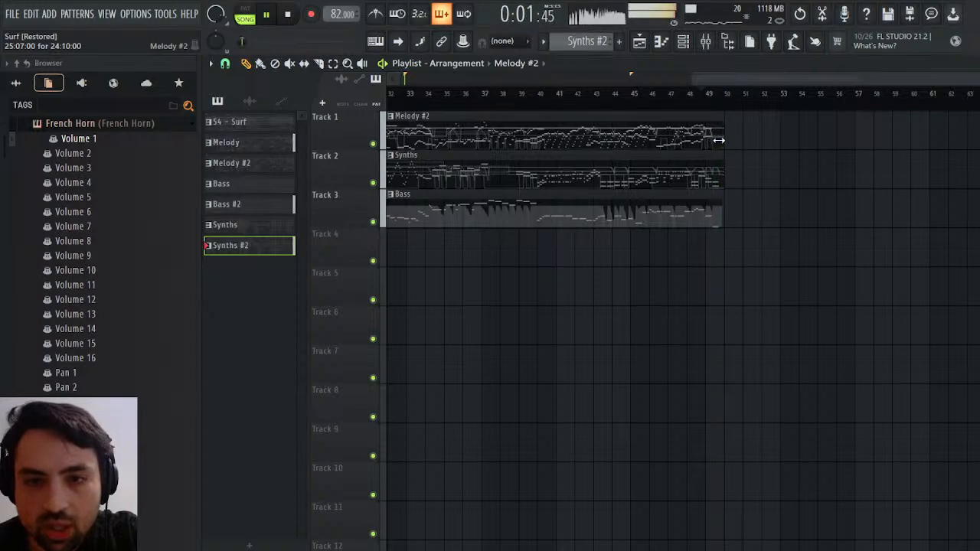
pyautogui.click(702, 91)
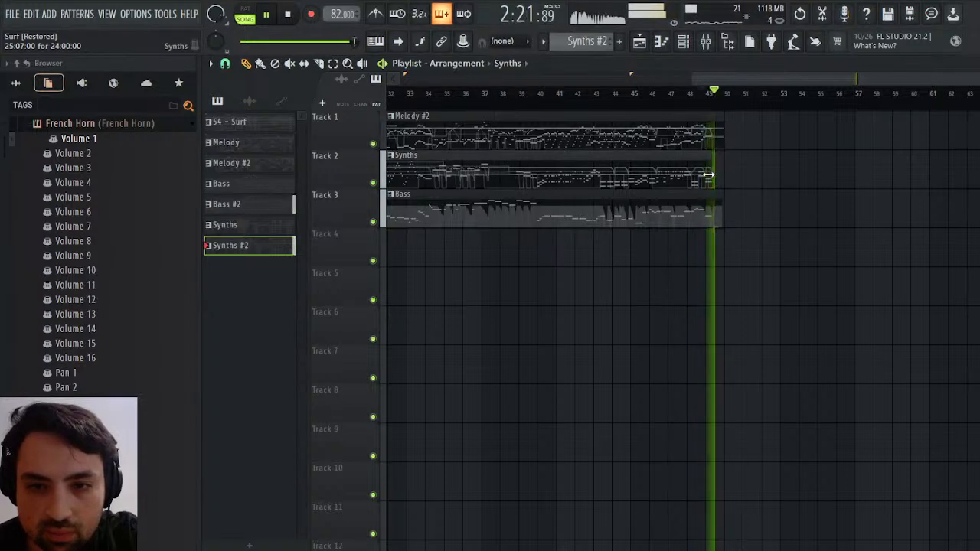
pyautogui.moveTo(721, 218); pyautogui.dragTo(714, 218)
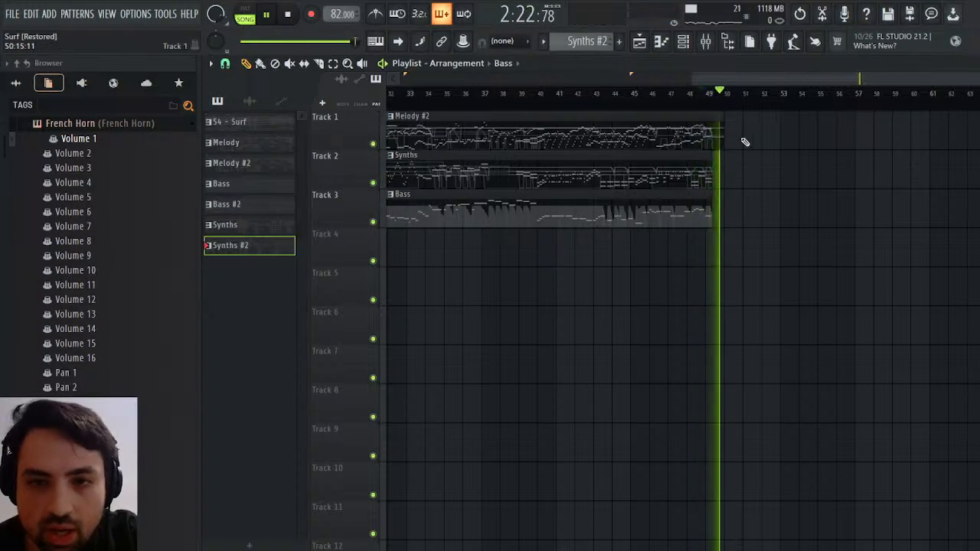
# Shorten the end of the Melody #2 clip to about half a bar past bar 49, and replay the song's ending
pyautogui.moveTo(724, 138); pyautogui.dragTo(721, 141)
pyautogui.click(705, 105)
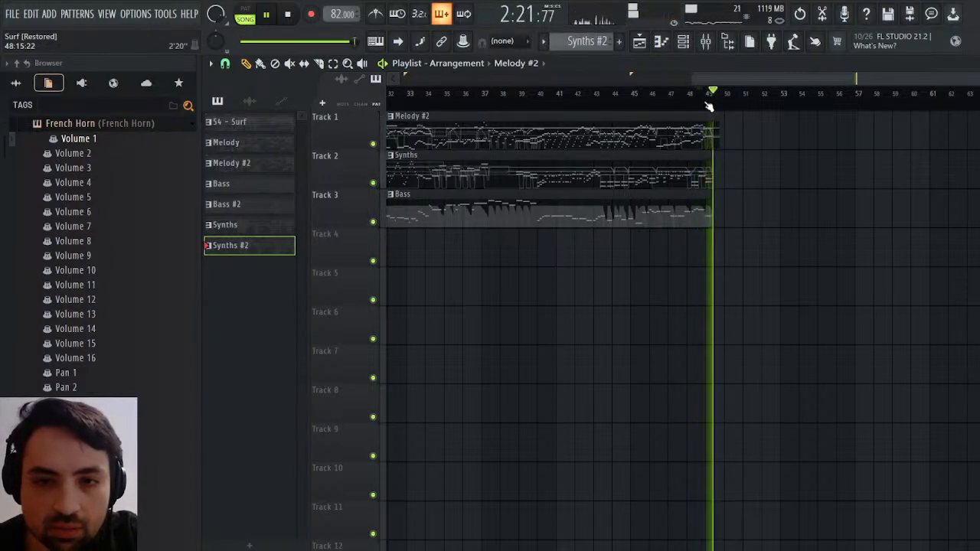
pyautogui.click(701, 103)
pyautogui.click(700, 102)
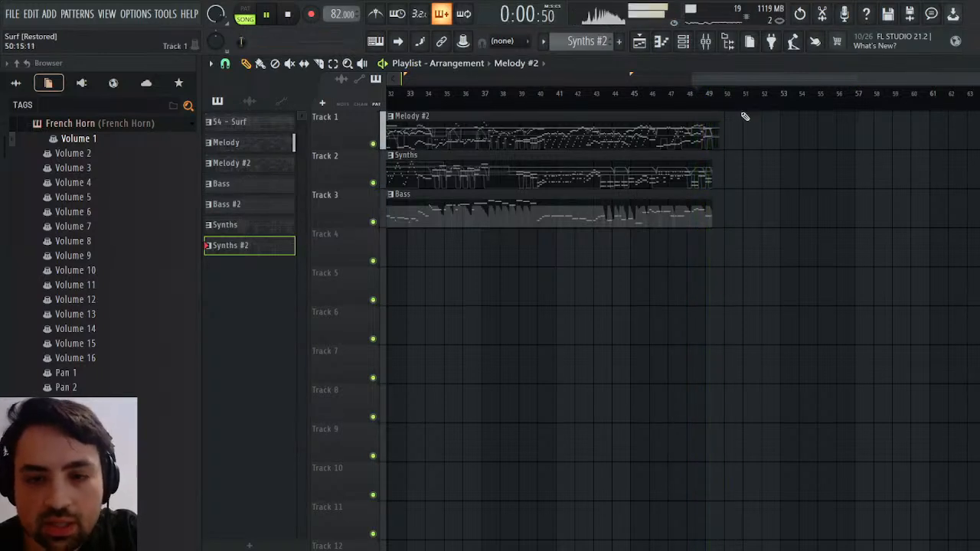
pyautogui.click(696, 100)
# Play the arrangement from the start while checking the channel rack, the mixer levels and the playlist
pyautogui.click(287, 14)
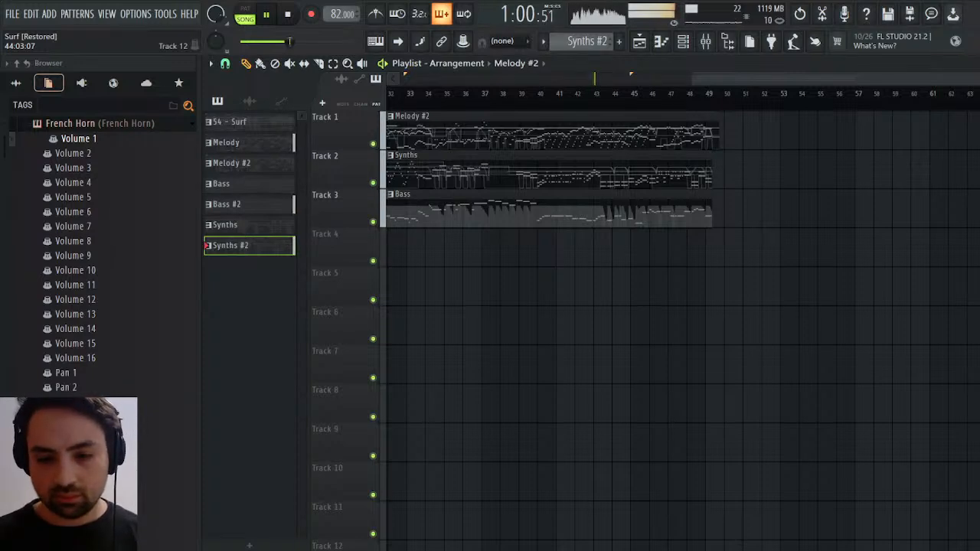
pyautogui.press('F6')
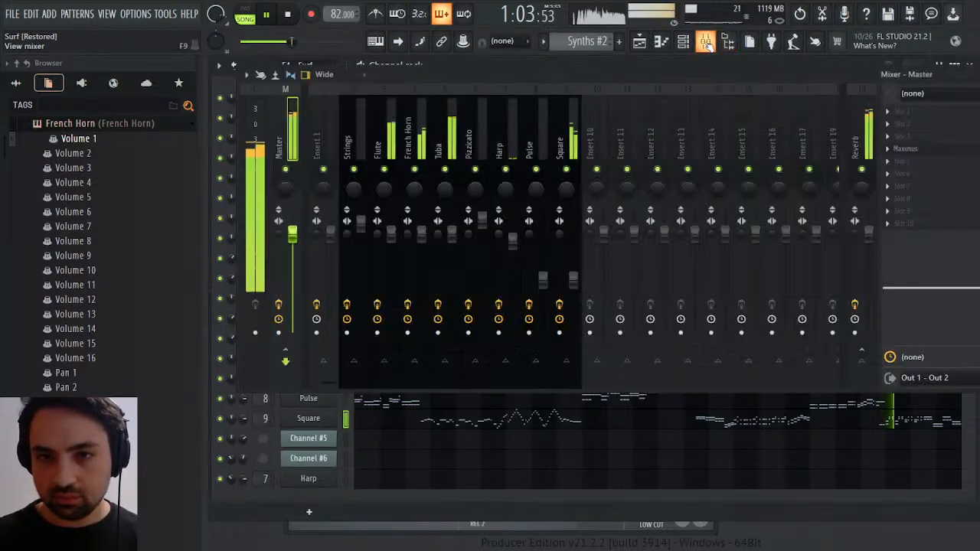
pyautogui.click(706, 41)
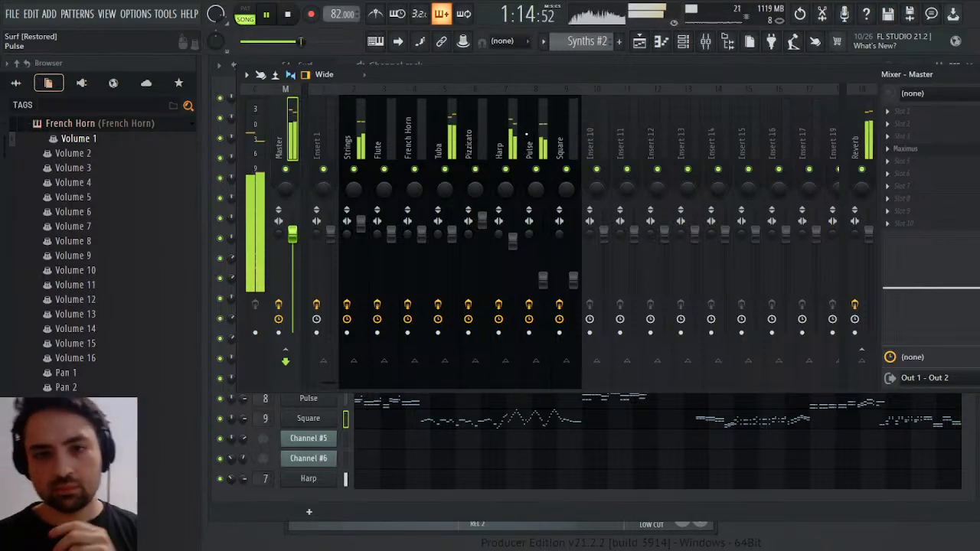
pyautogui.click(639, 42)
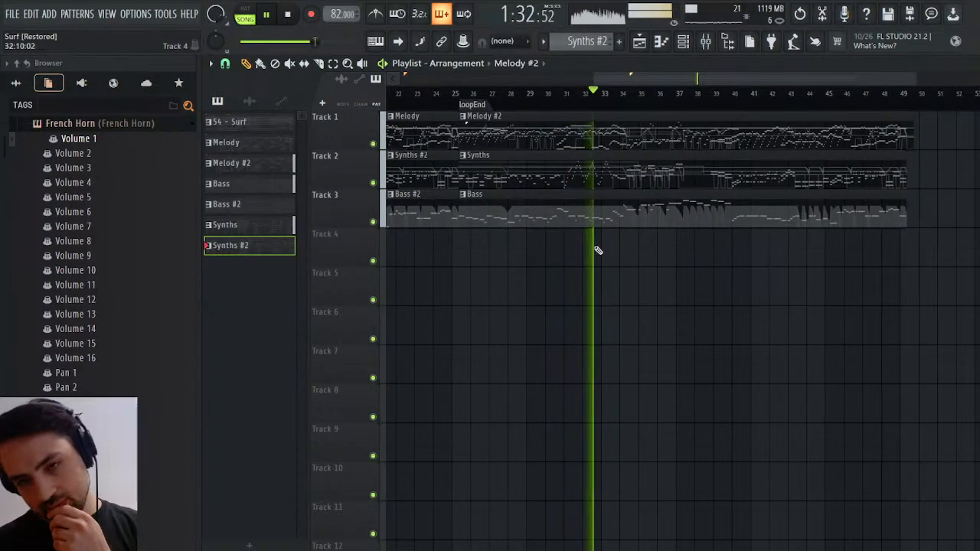
pyautogui.click(971, 64)
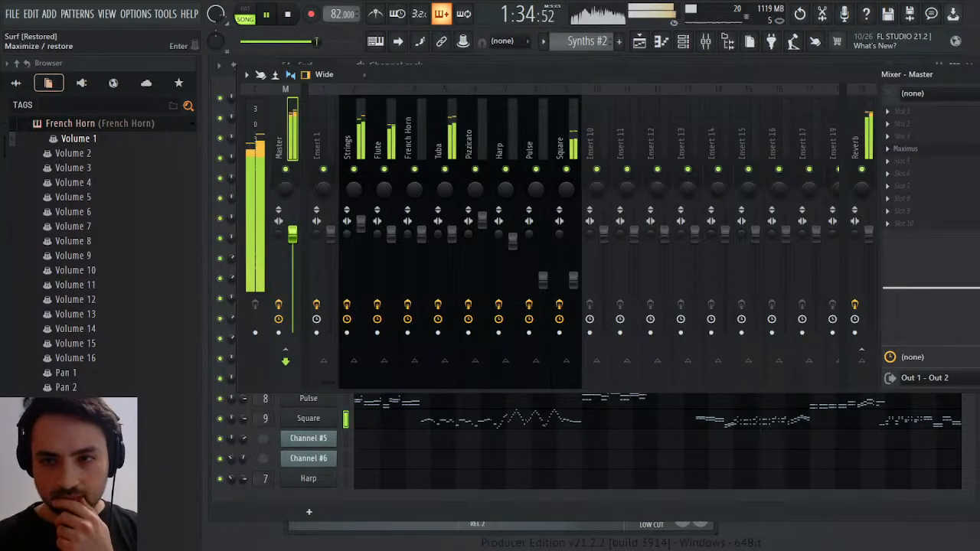
pyautogui.click(975, 75)
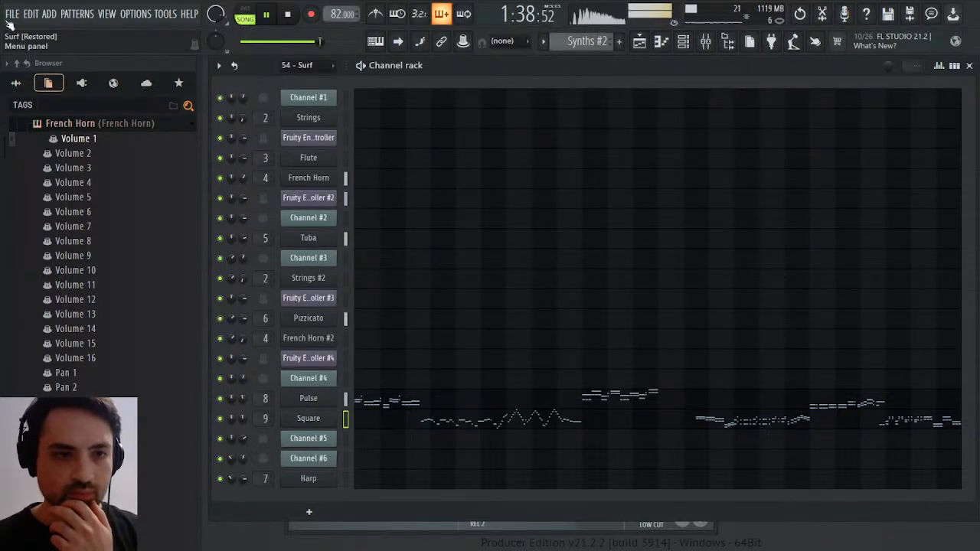
# Save the Surf project and stop playback
pyautogui.hotkey('ctrl', 's')
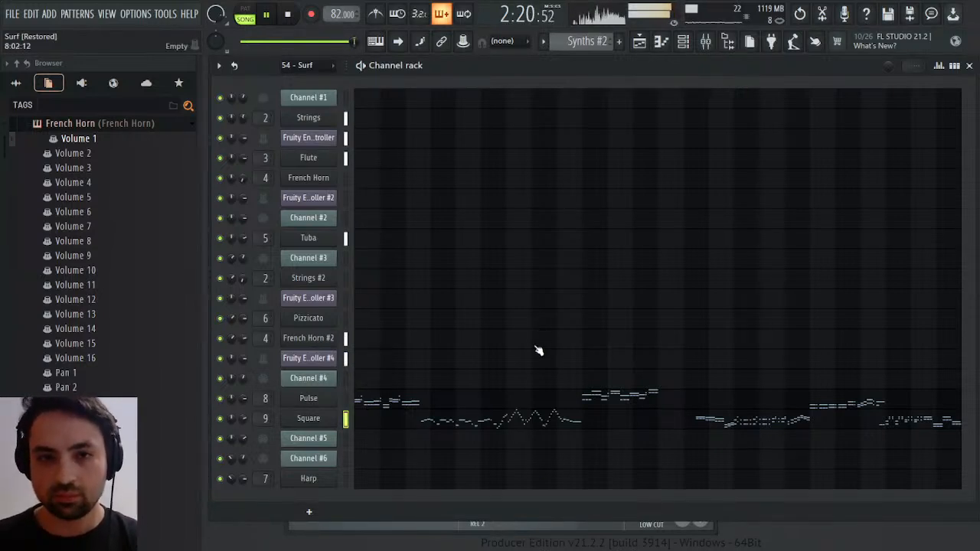
pyautogui.click(289, 18)
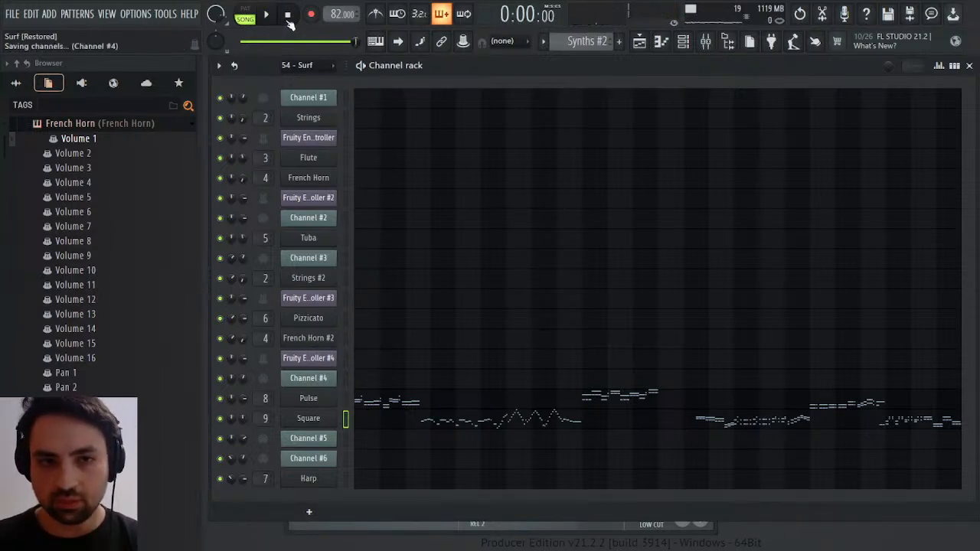